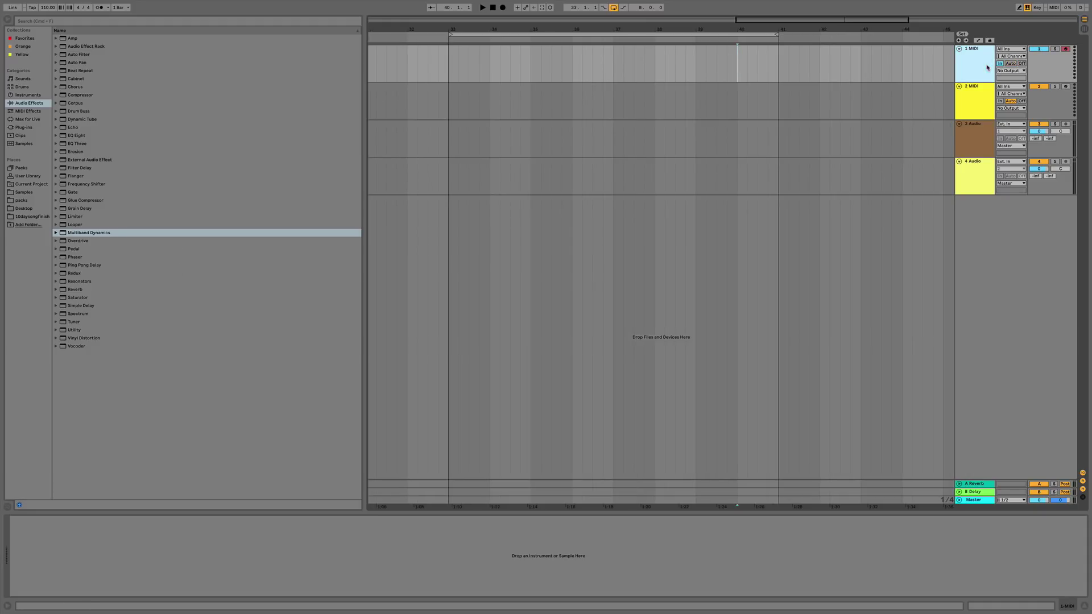
Load the Native Instruments Kontakt 5 Audio Unit onto the first MIDI track and select that track.
{"action": "left_click", "coordinate": [21, 127]}
{"action": "left_click", "coordinate": [62, 95]}
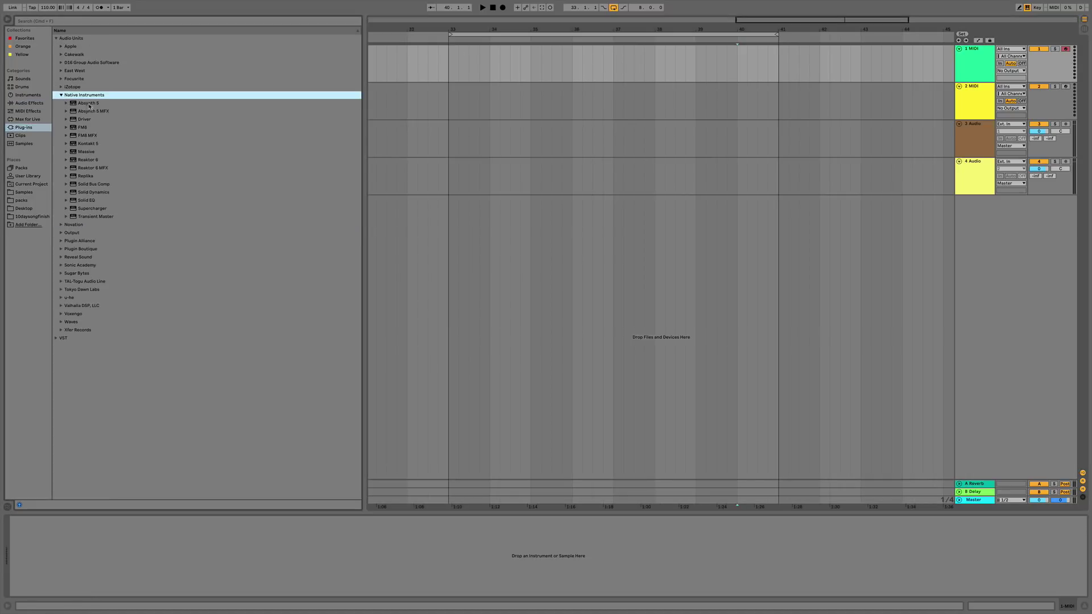
{"action": "left_click", "coordinate": [85, 145]}
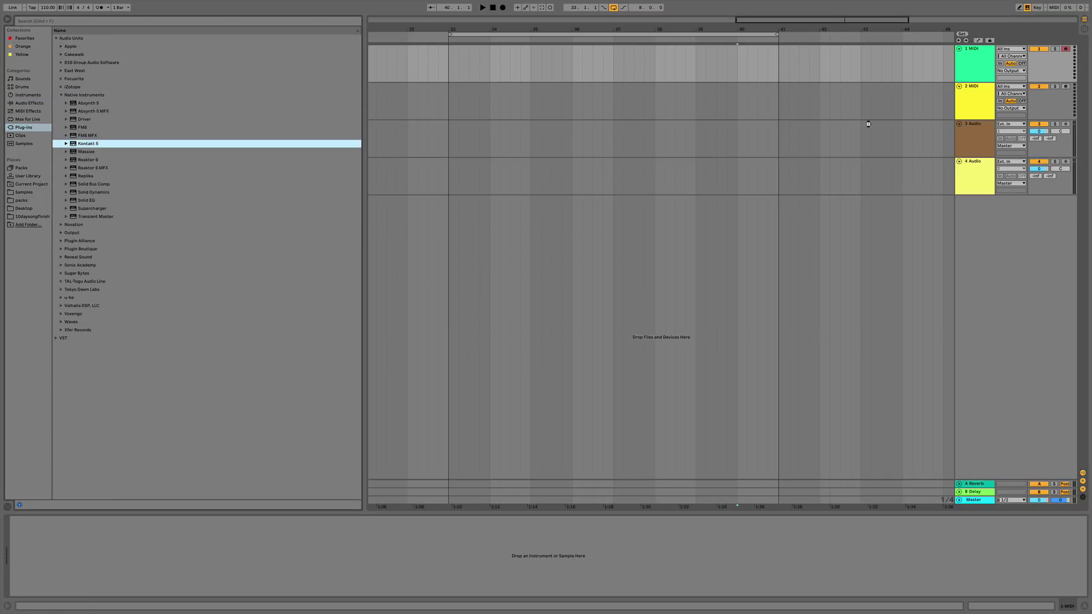
{"action": "left_click_drag", "start_coordinate": [425, 218], "coordinate": [427, 221]}
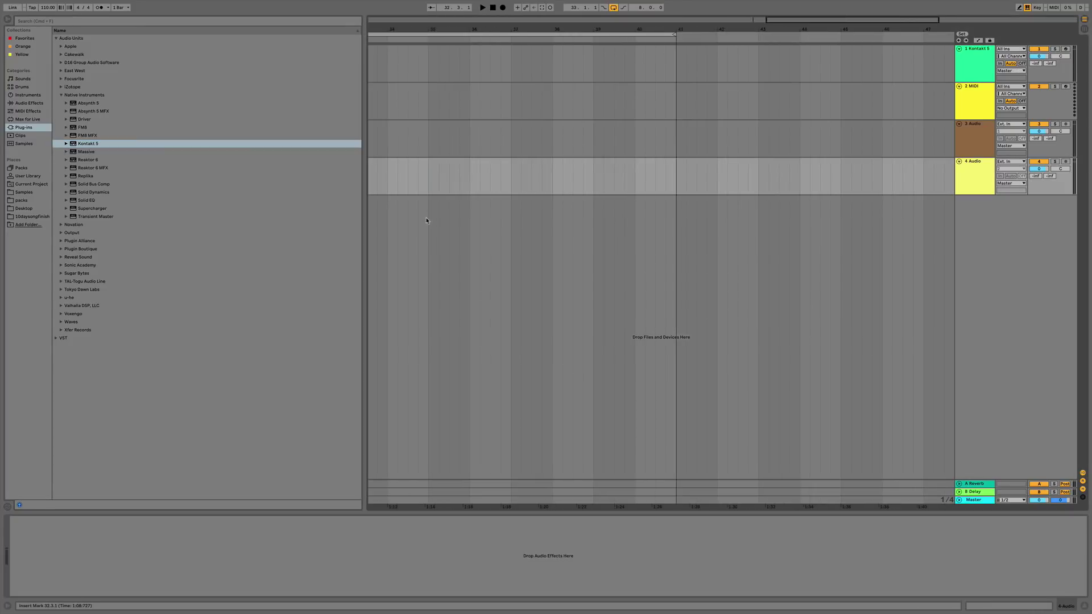
{"action": "left_click", "coordinate": [988, 74]}
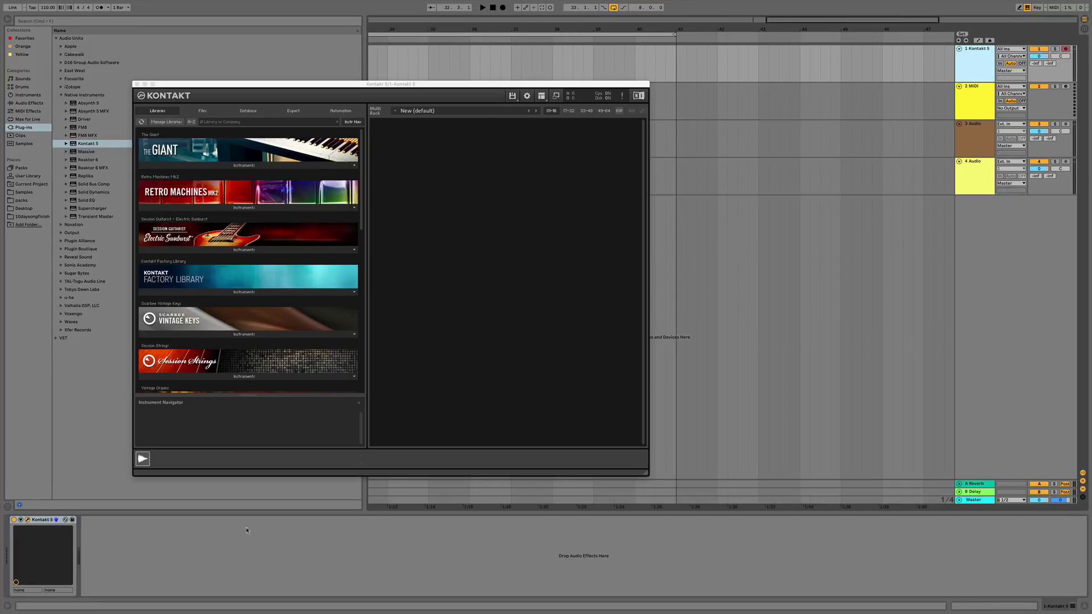
Load The Gentleman piano from the Kontakt libraries and lower the Kontakt track's volume slightly.
{"action": "scroll", "coordinate": [292, 344], "scroll_direction": "down", "scroll_amount": 8}
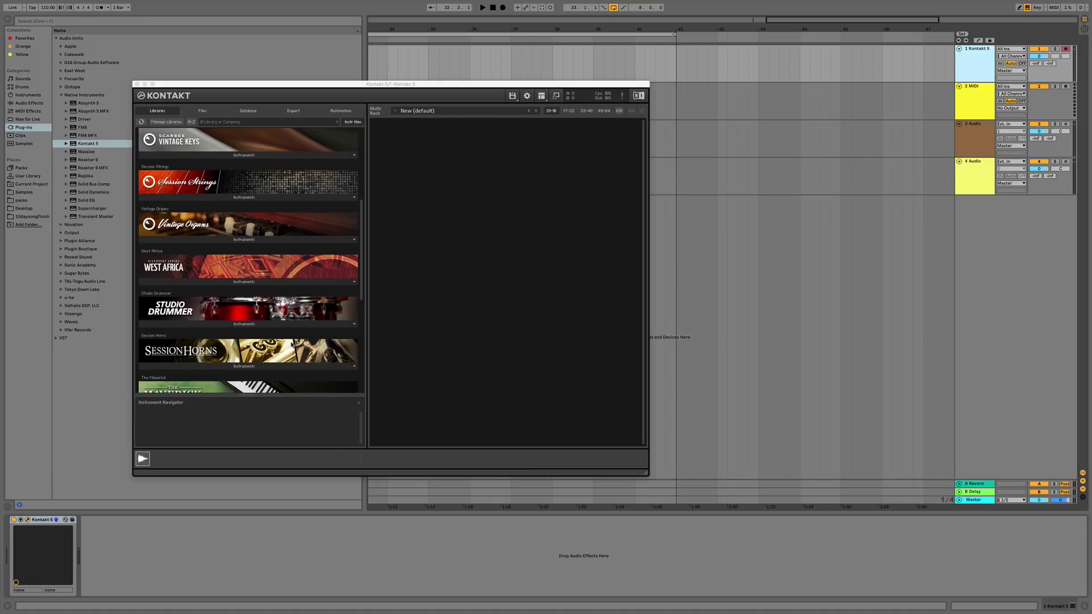
{"action": "scroll", "coordinate": [291, 344], "scroll_direction": "up", "scroll_amount": 7}
{"action": "scroll", "coordinate": [292, 344], "scroll_direction": "up", "scroll_amount": 1}
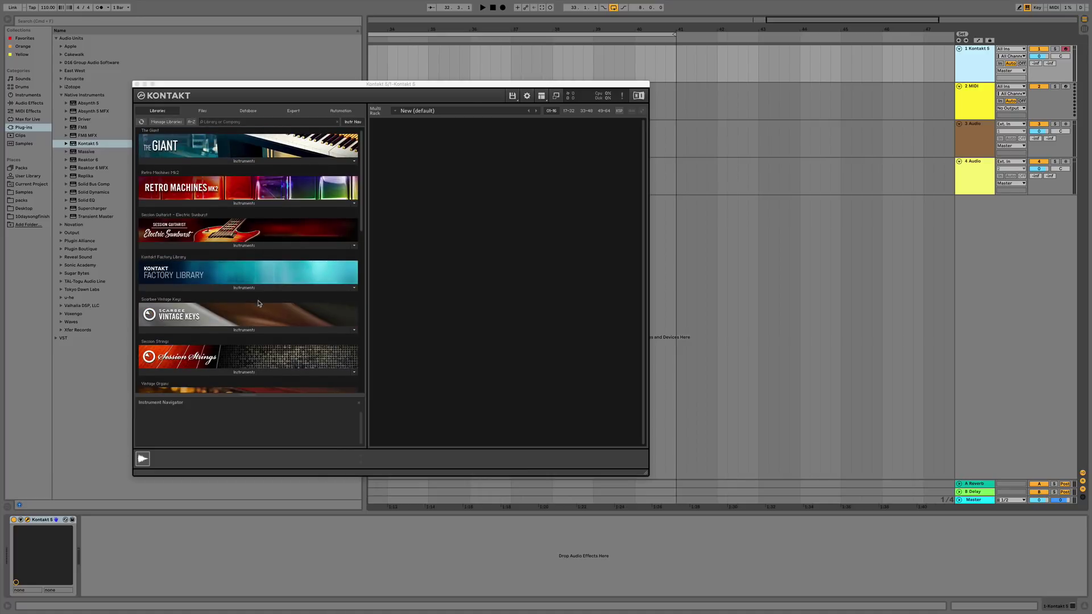
{"action": "scroll", "coordinate": [258, 303], "scroll_direction": "down", "scroll_amount": 10}
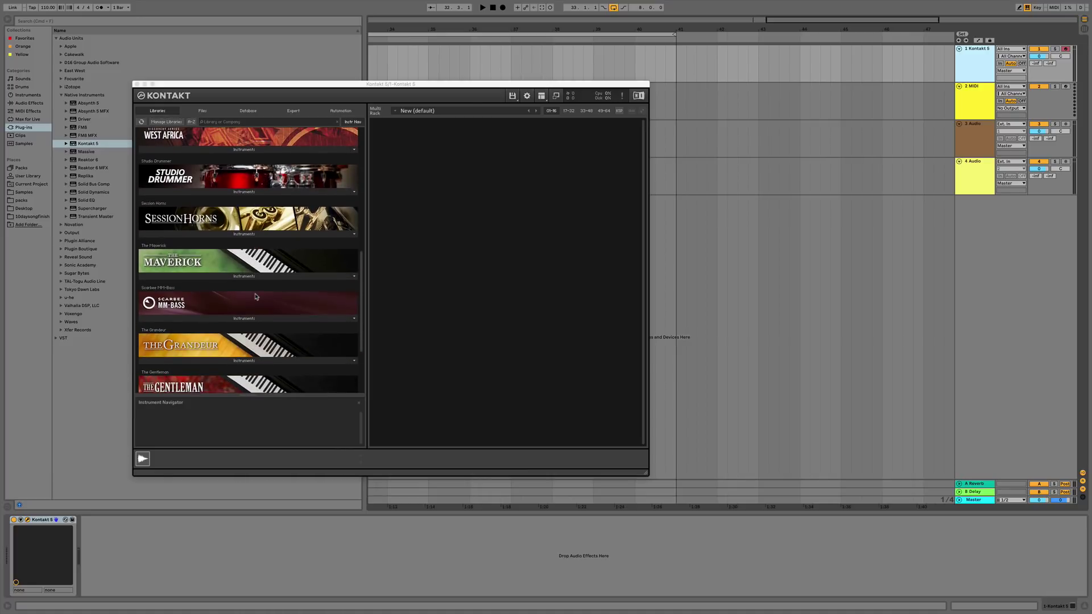
{"action": "scroll", "coordinate": [256, 296], "scroll_direction": "down", "scroll_amount": 3}
{"action": "left_click", "coordinate": [244, 339]}
{"action": "double_click", "coordinate": [170, 349]}
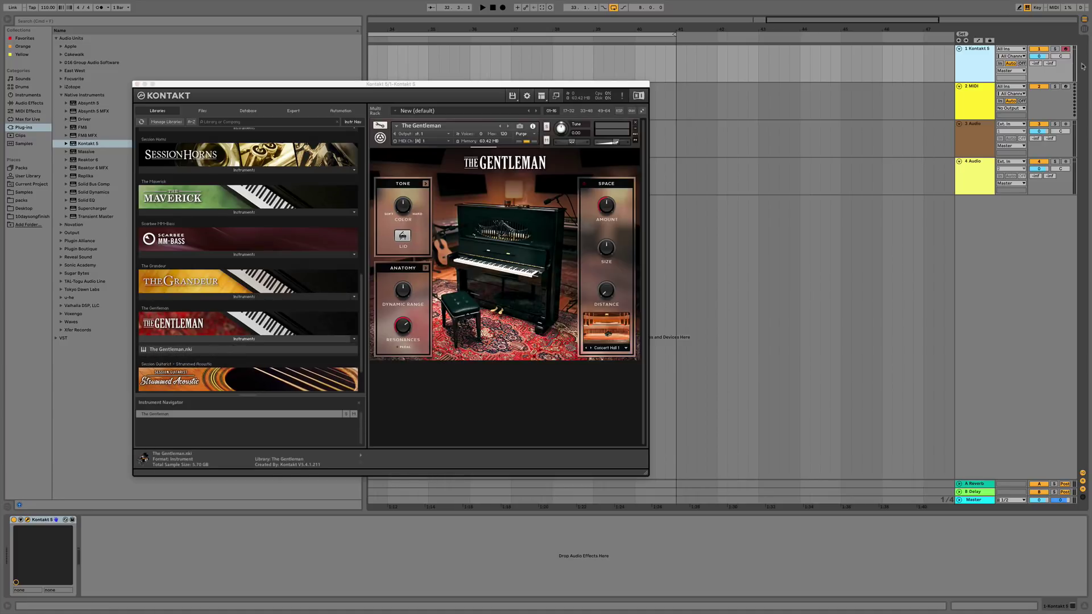
{"action": "left_click_drag", "start_coordinate": [1044, 57], "coordinate": [1044, 65]}
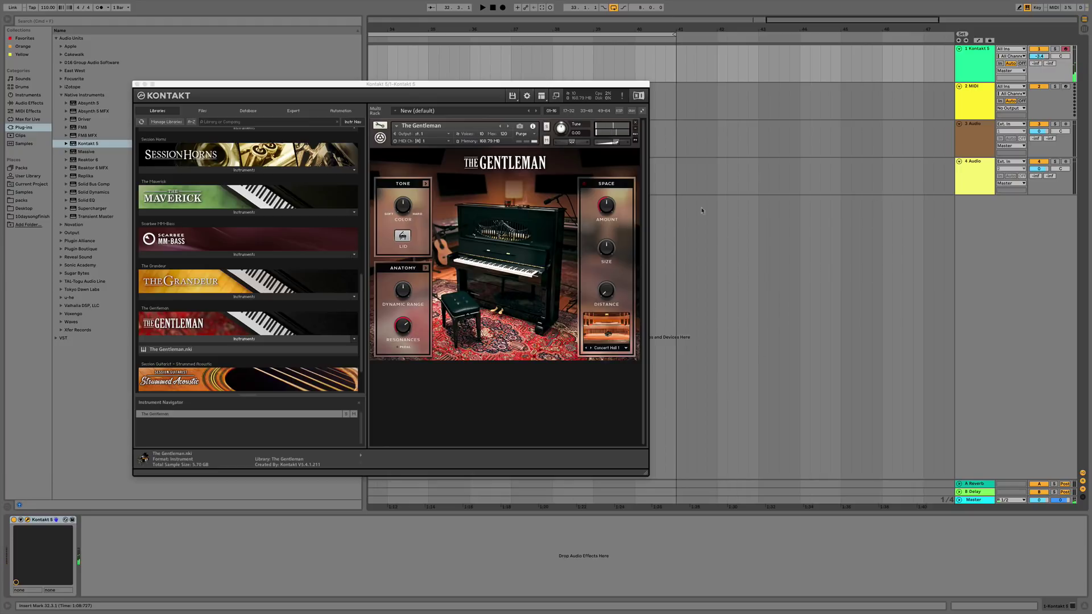
Close the Kontakt window and create an 8-bar MIDI clip from bar 33 to bar 41 on the Kontakt track.
{"action": "left_click", "coordinate": [139, 84]}
{"action": "left_click_drag", "start_coordinate": [570, 27], "coordinate": [698, 35]}
{"action": "left_click_drag", "start_coordinate": [531, 70], "coordinate": [812, 66]}
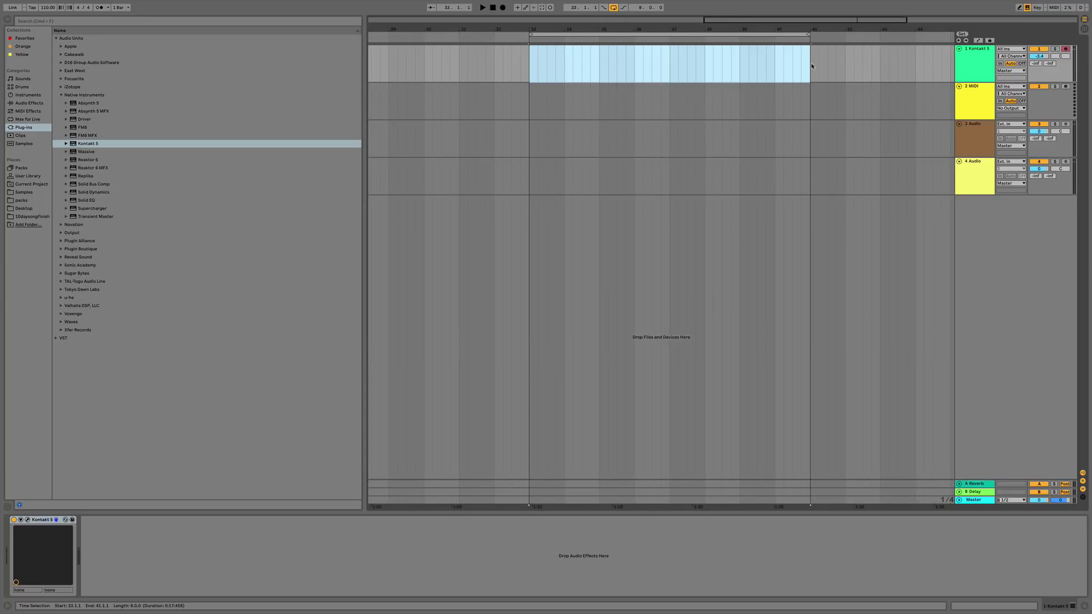
{"action": "key", "text": "super+shift+m"}
Add a G#1 note to the clip and extend it to fill the whole first bar.
{"action": "left_click_drag", "start_coordinate": [110, 403], "coordinate": [109, 402]}
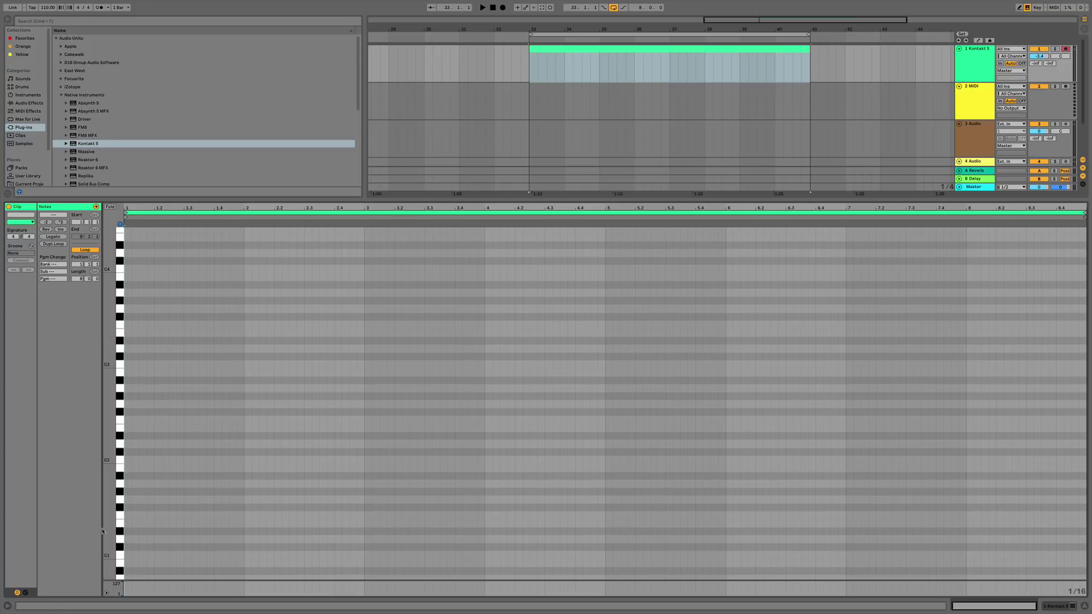
{"action": "scroll", "coordinate": [127, 493], "scroll_direction": "up", "scroll_amount": 1}
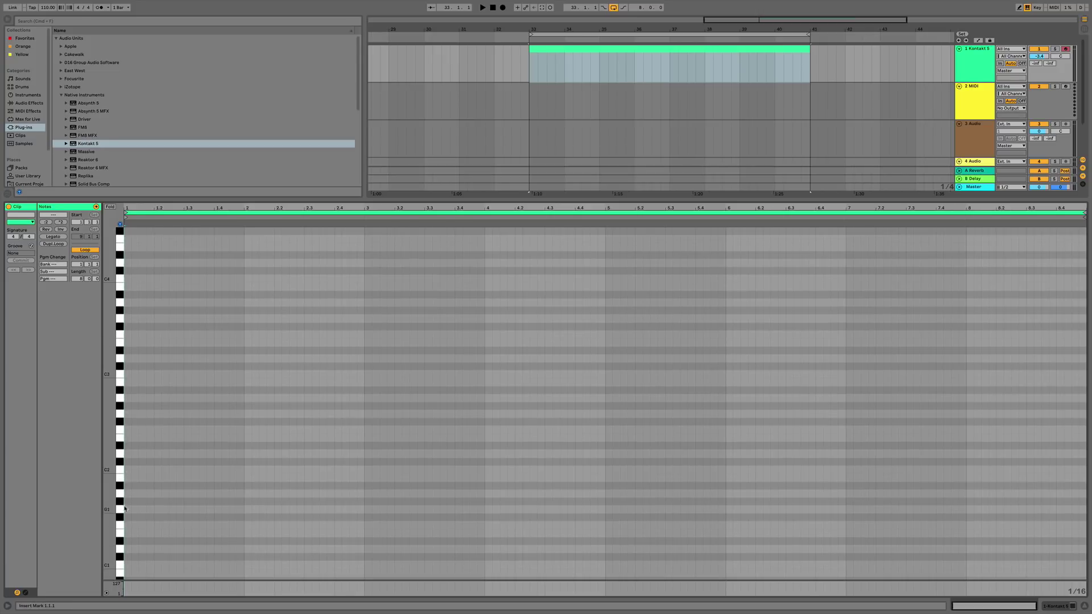
{"action": "double_click", "coordinate": [128, 503]}
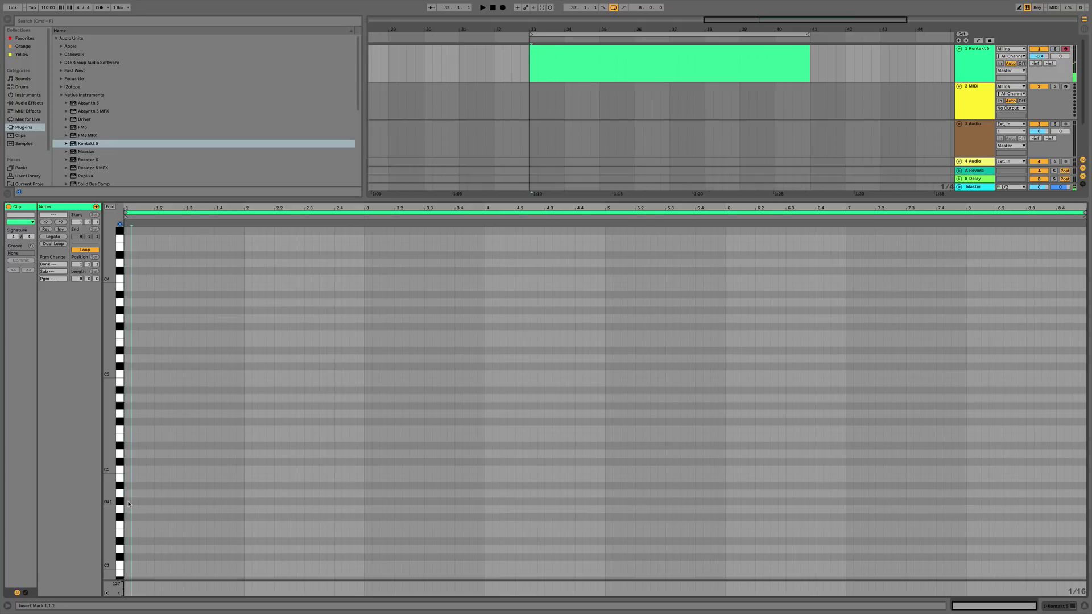
{"action": "left_click_drag", "start_coordinate": [178, 500], "coordinate": [243, 501]}
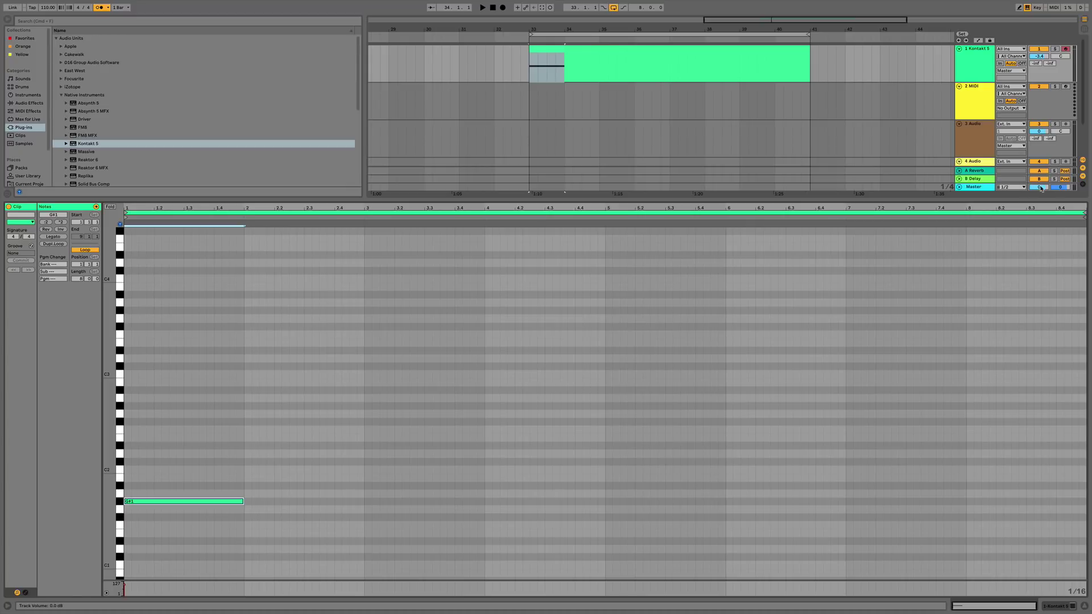
Adjust the Master track's cue volume and play back the first note against the metronome.
{"action": "key", "text": "space"}
{"action": "mouse_move", "coordinate": [1041, 189]}
{"action": "left_mouse_down"}
{"action": "mouse_move", "coordinate": [1040, 199]}
{"action": "mouse_move", "coordinate": [1057, 188]}
{"action": "left_mouse_up"}
{"action": "key", "text": "space"}
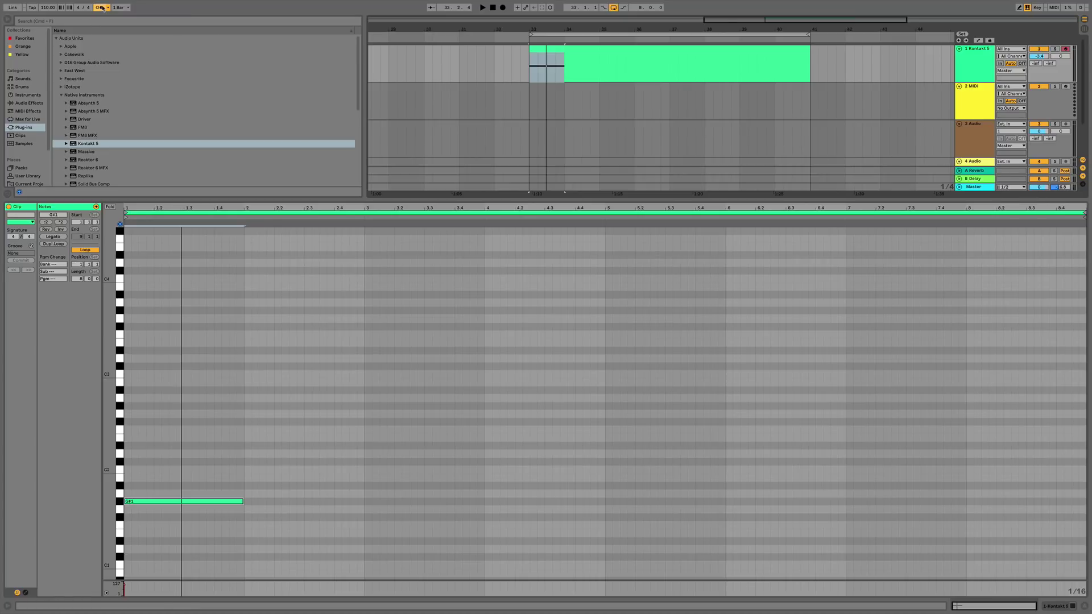
{"action": "key", "text": "space"}
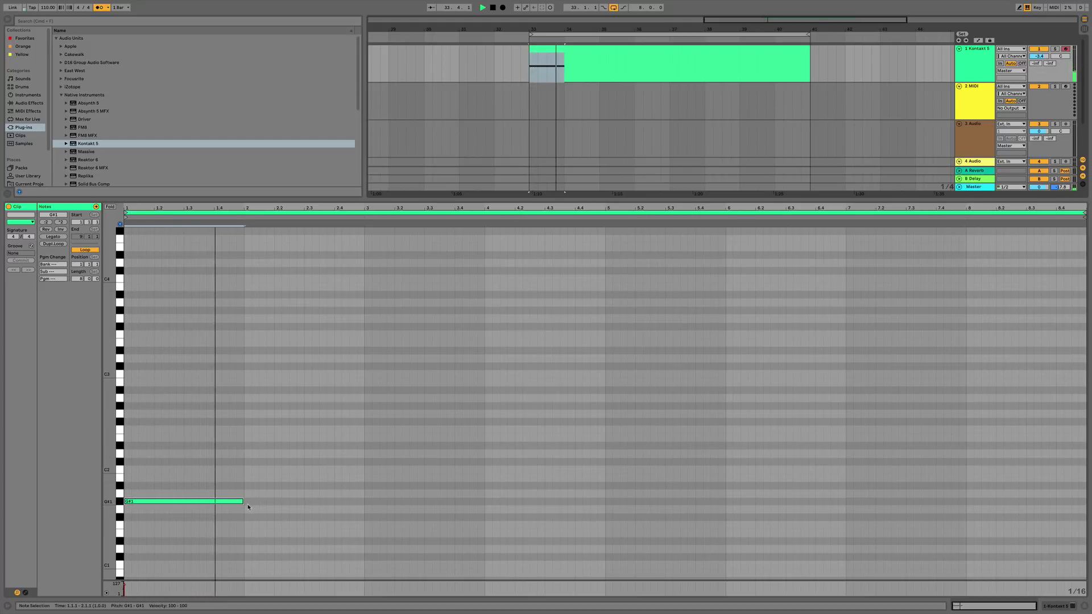
{"action": "key", "text": "space"}
Add an F#1 note spanning the second bar and play back the clip.
{"action": "double_click", "coordinate": [259, 519]}
{"action": "key", "text": "super+u"}
{"action": "key", "text": "space"}
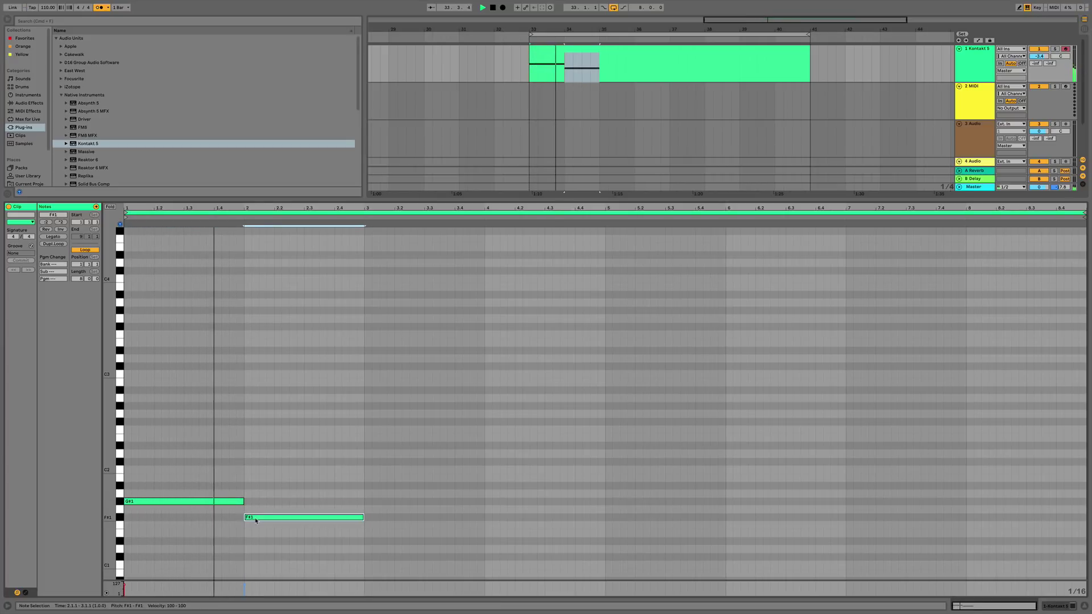
{"action": "key", "text": "space"}
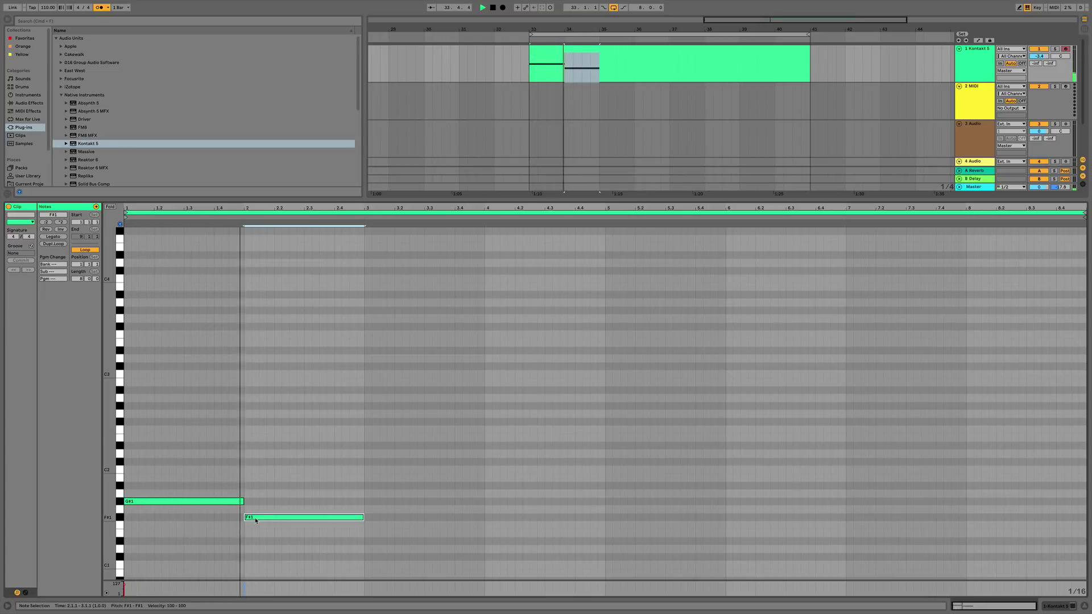
Shorten the F#1 note to end at 2.2.3 and follow it with a G#1 note up to bar 3.
{"action": "mouse_move", "coordinate": [363, 517]}
{"action": "left_mouse_down"}
{"action": "mouse_move", "coordinate": [289, 517]}
{"action": "mouse_move", "coordinate": [301, 502]}
{"action": "mouse_move", "coordinate": [363, 502]}
{"action": "left_mouse_up"}
{"action": "key", "text": "super+d"}
{"action": "key", "text": "space"}
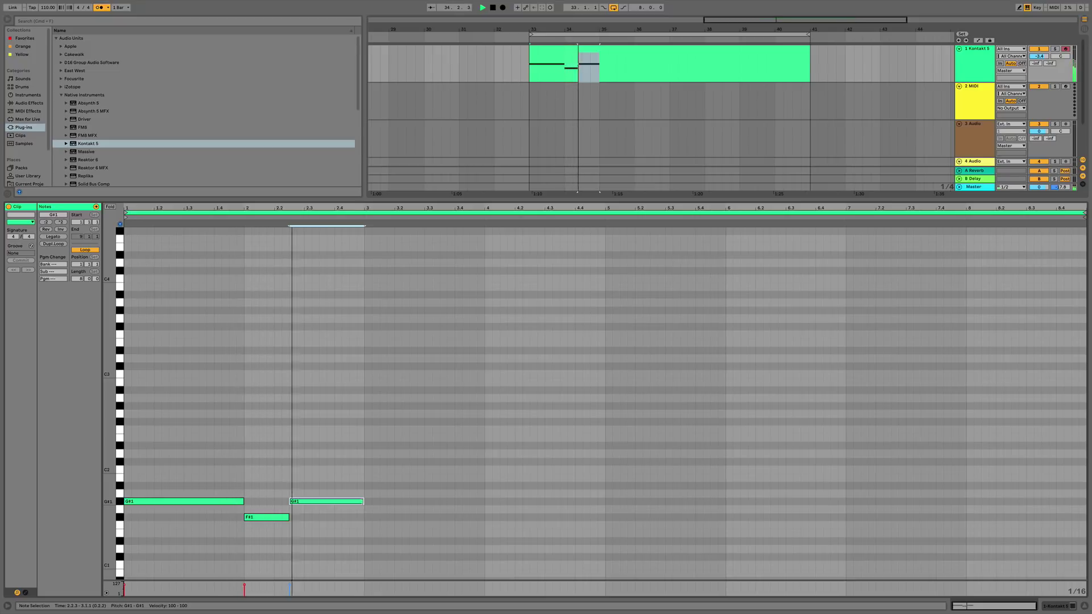
Shorten the second G#1 note to end at 2.4.1 and try a D#1 note from there up to bar 4.
{"action": "key", "text": "space"}
{"action": "left_click_drag", "start_coordinate": [363, 501], "coordinate": [486, 531]}
{"action": "key", "text": "super+d"}
{"action": "key", "text": "space"}
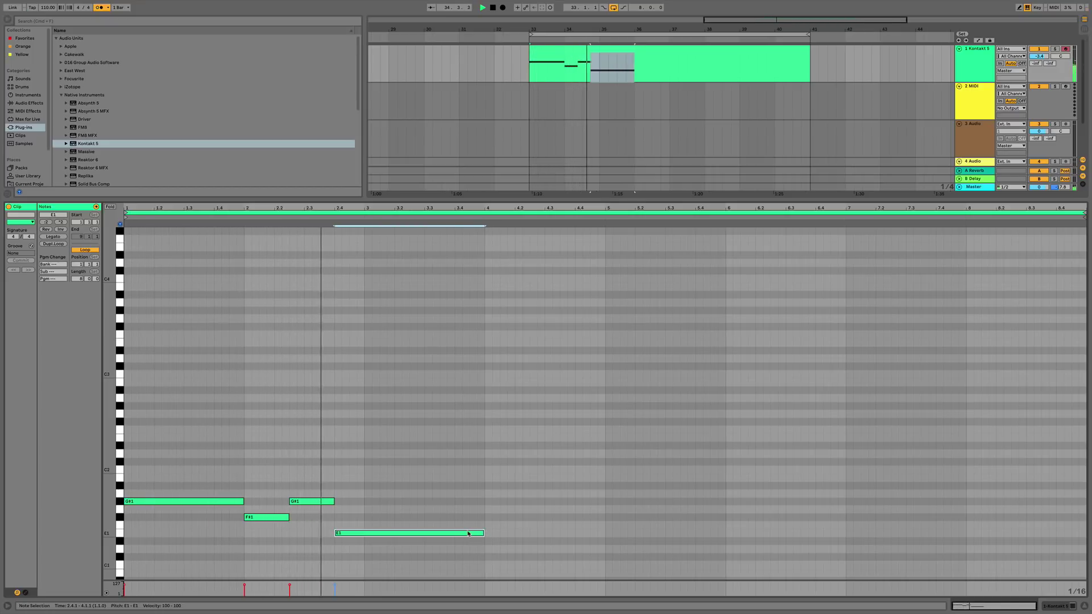
{"action": "left_click_drag", "start_coordinate": [468, 533], "coordinate": [470, 541]}
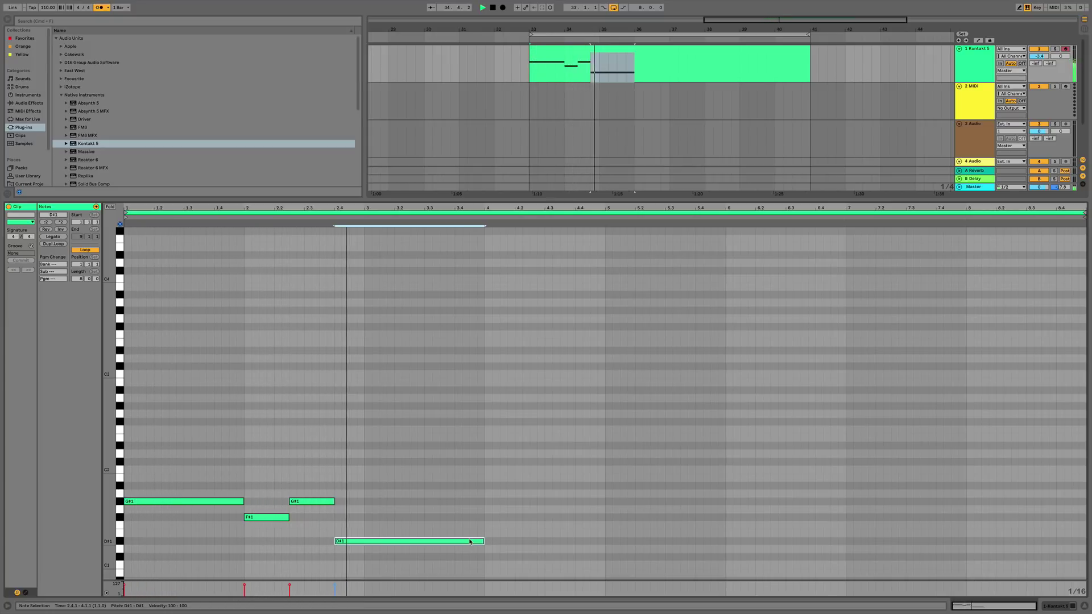
Set the two short notes in the second bar to F#1 and B1, and play back the phrase.
{"action": "left_click_drag", "start_coordinate": [274, 518], "coordinate": [304, 517]}
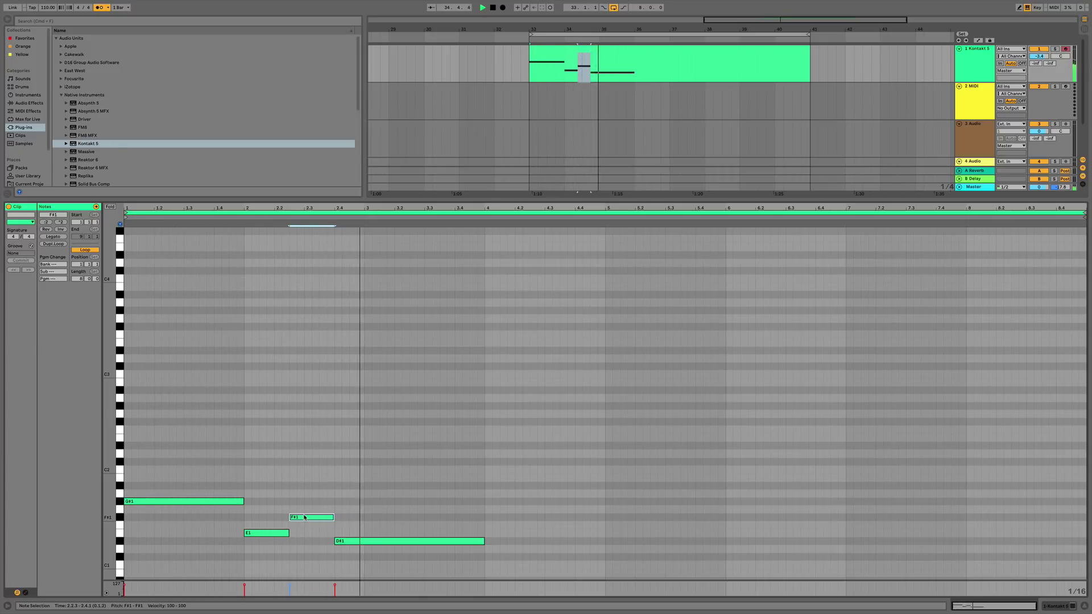
{"action": "left_click", "coordinate": [273, 533]}
{"action": "left_click_drag", "start_coordinate": [273, 533], "coordinate": [317, 479]}
{"action": "key", "text": "space"}
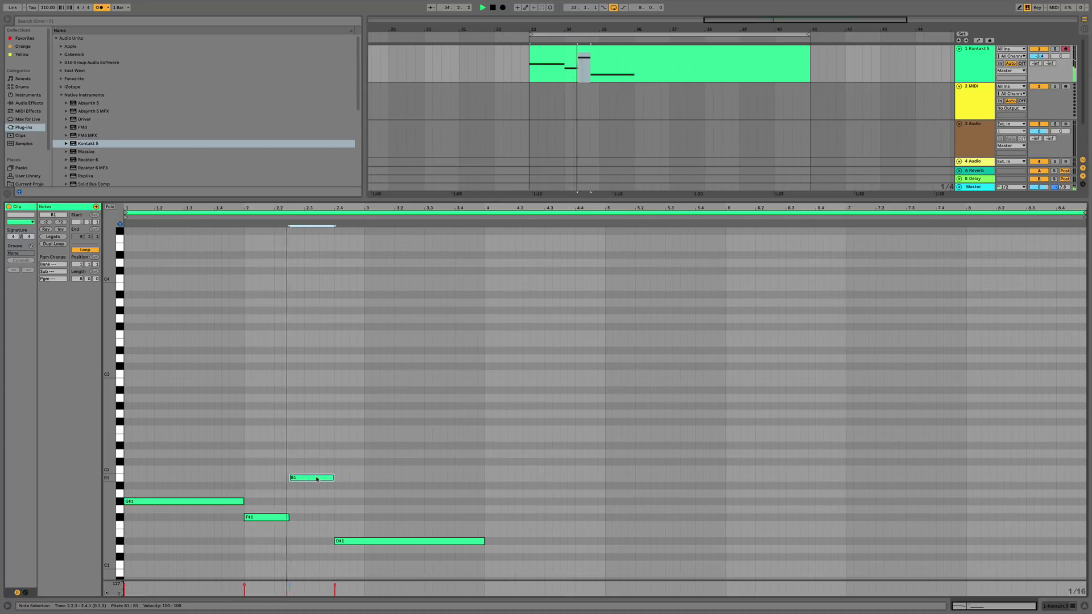
{"action": "key", "text": "space"}
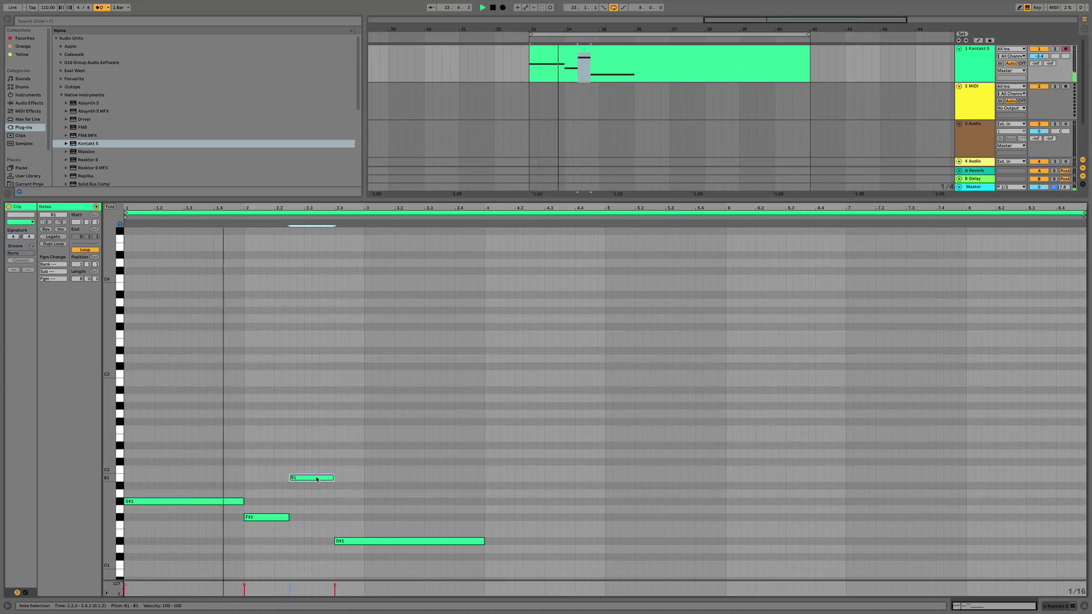
Delete the long D#1 note and extend the B1 note to the start of bar 4.
{"action": "key", "text": "space"}
{"action": "mouse_move", "coordinate": [350, 543]}
{"action": "left_mouse_down"}
{"action": "mouse_move", "coordinate": [341, 495]}
{"action": "mouse_move", "coordinate": [353, 507]}
{"action": "mouse_move", "coordinate": [482, 478]}
{"action": "left_mouse_up"}
{"action": "key", "text": "Delete"}
{"action": "key", "text": "space"}
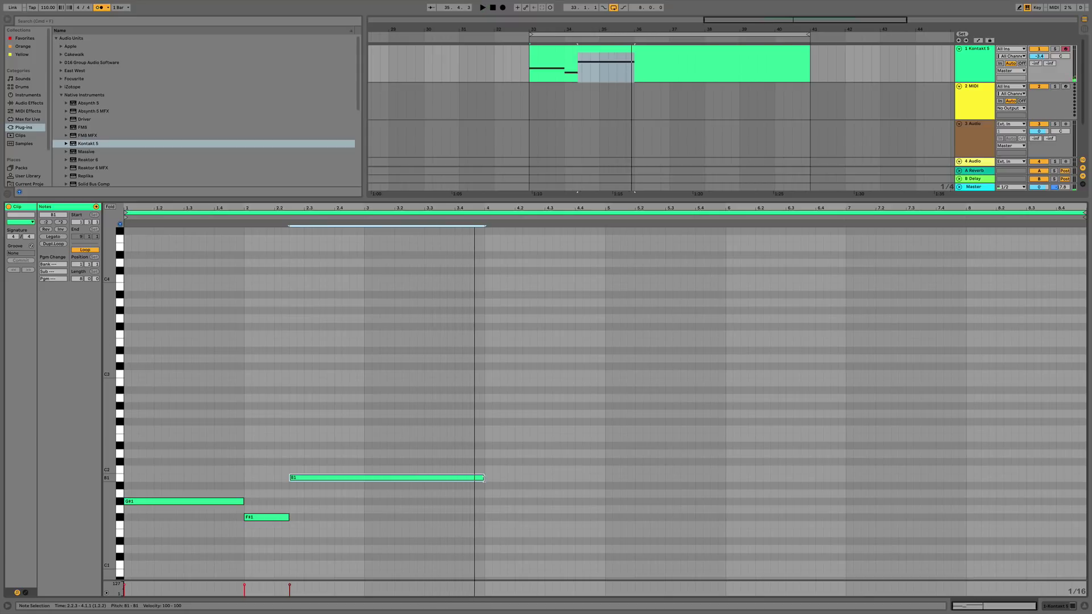
Duplicate the B1 note into bar 4, lower the copy to A#1, and shorten it to end at 4.2.3.
{"action": "key", "text": "super+d"}
{"action": "key", "text": "Down"}
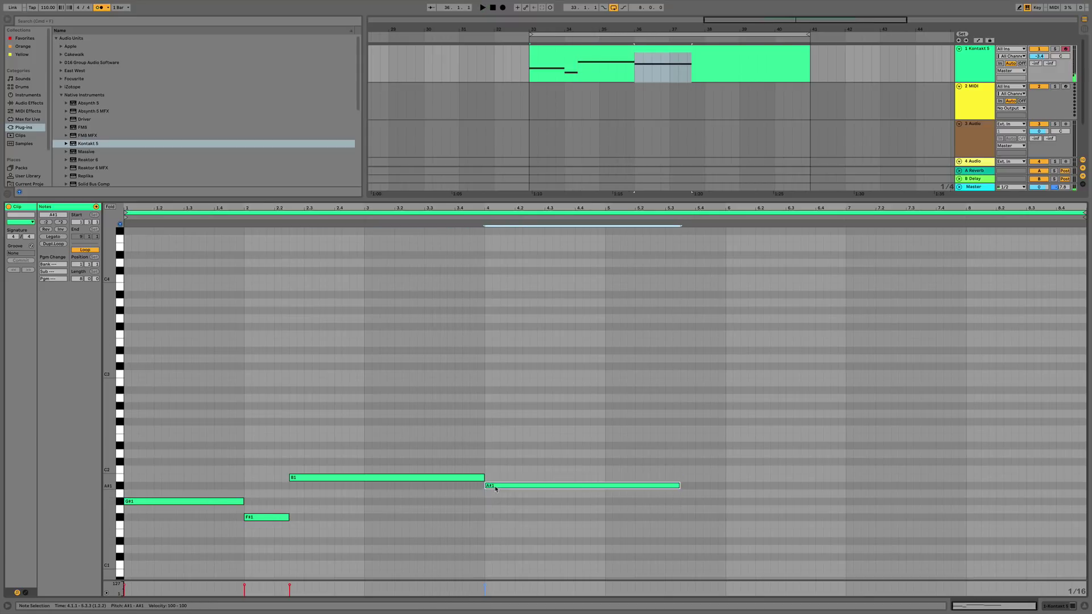
{"action": "key", "text": "space"}
{"action": "left_click_drag", "start_coordinate": [679, 485], "coordinate": [604, 486]}
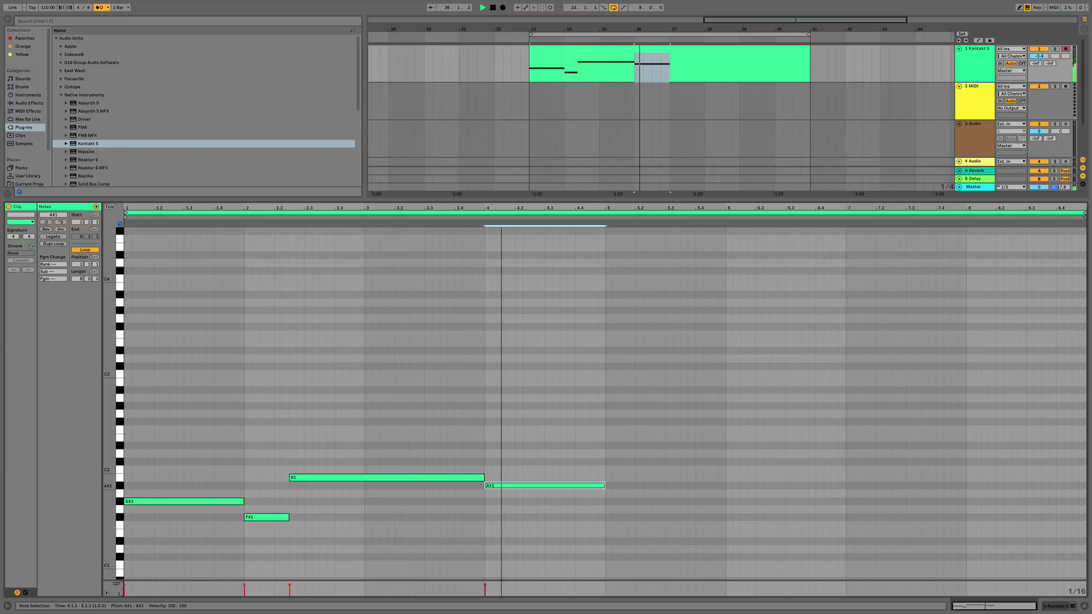
{"action": "left_click_drag", "start_coordinate": [604, 486], "coordinate": [513, 488]}
Duplicate the A#1 note into two descending notes, G#1 from 4.2.3 to 4.4.1 and F#1 from 4.4.1 to the end of bar 4.
{"action": "key", "text": "super+d"}
{"action": "key", "text": "Down"}
{"action": "key", "text": "Down"}
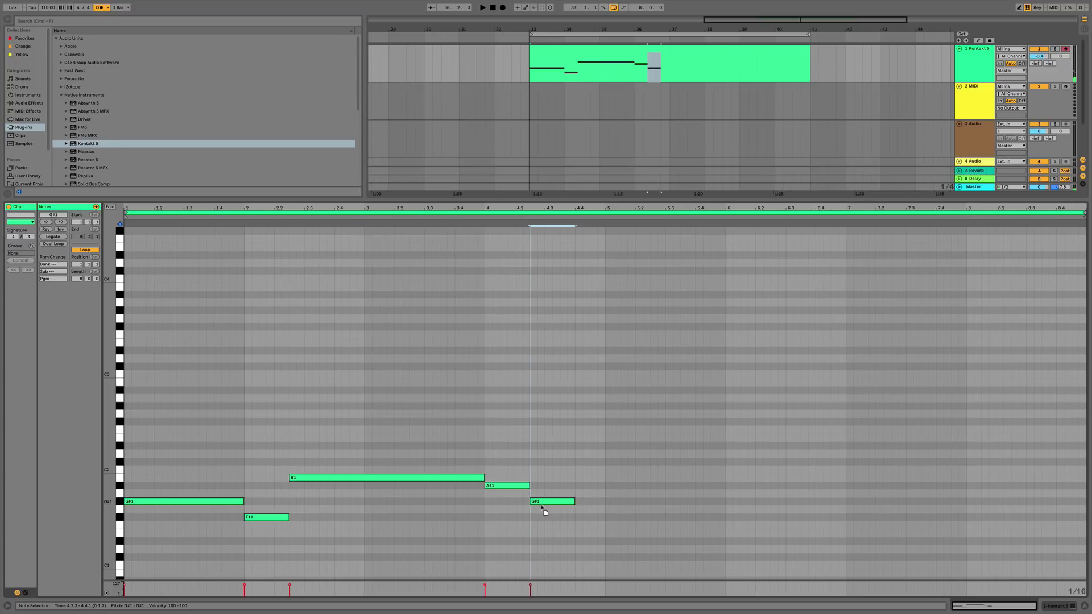
{"action": "key", "text": "space"}
{"action": "key", "text": "super+d"}
{"action": "key", "text": "Down"}
{"action": "key", "text": "Down"}
{"action": "left_click_drag", "start_coordinate": [619, 517], "coordinate": [605, 518]}
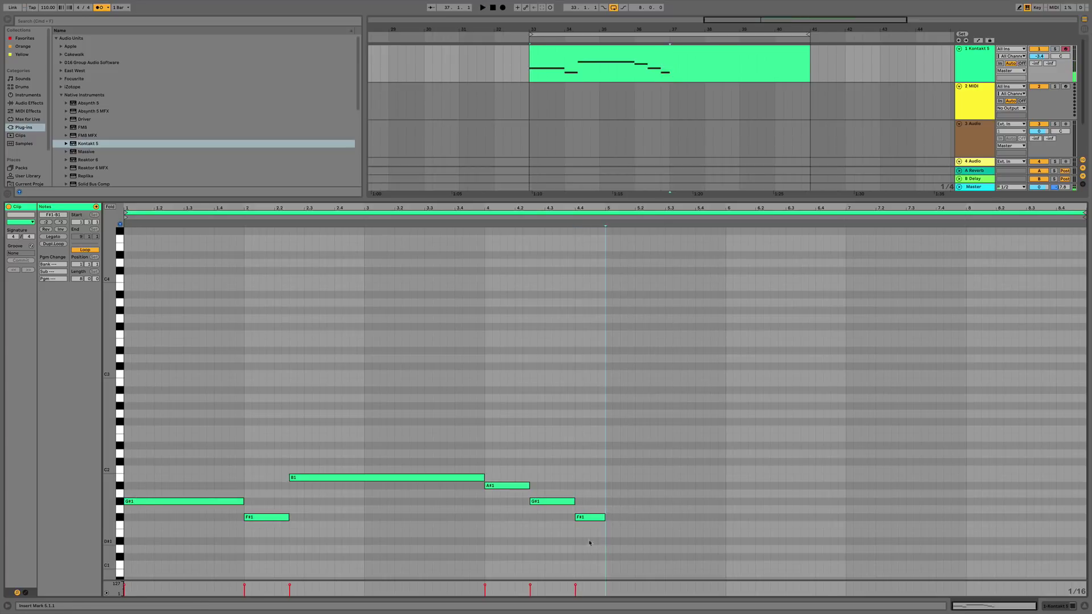
Select all notes, set the clip's loop length to 4 bars, and play back the looped bass line.
{"action": "key", "text": "super+a"}
{"action": "key", "text": "space"}
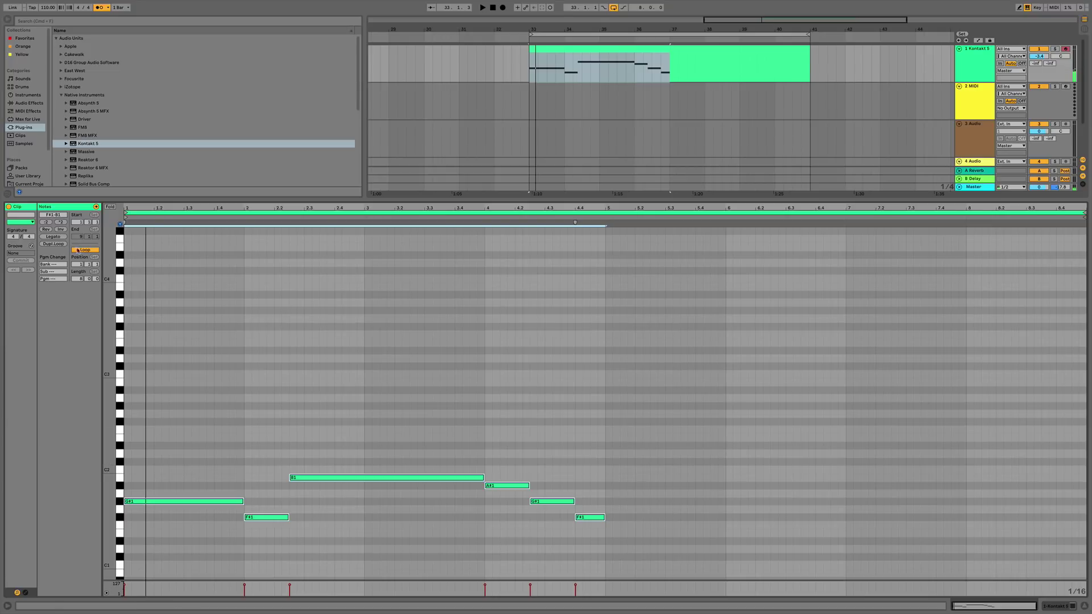
{"action": "left_click_drag", "start_coordinate": [77, 279], "coordinate": [77, 287]}
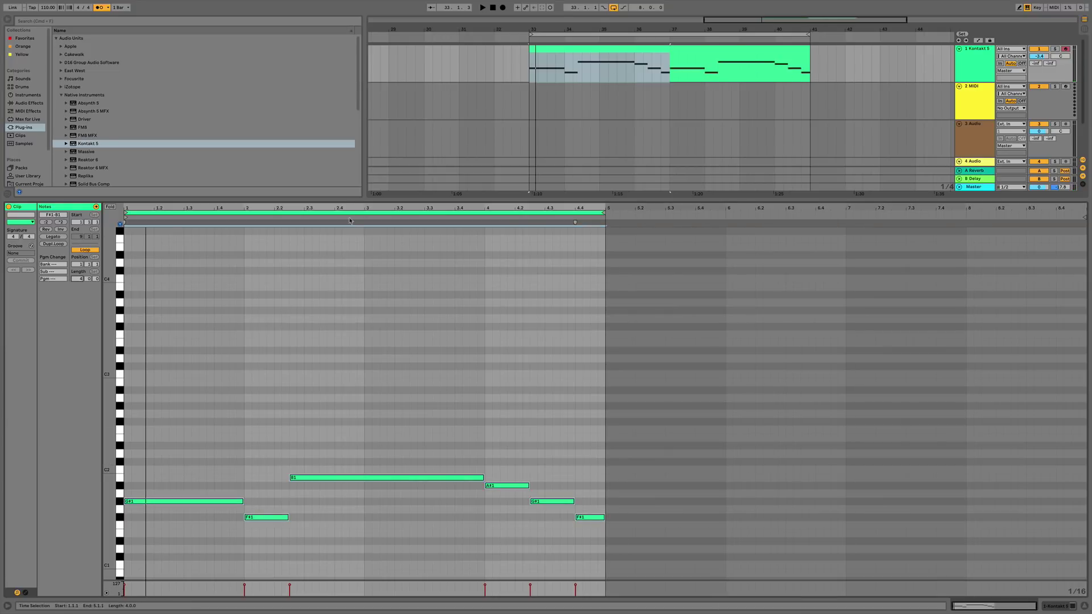
{"action": "key", "text": "z"}
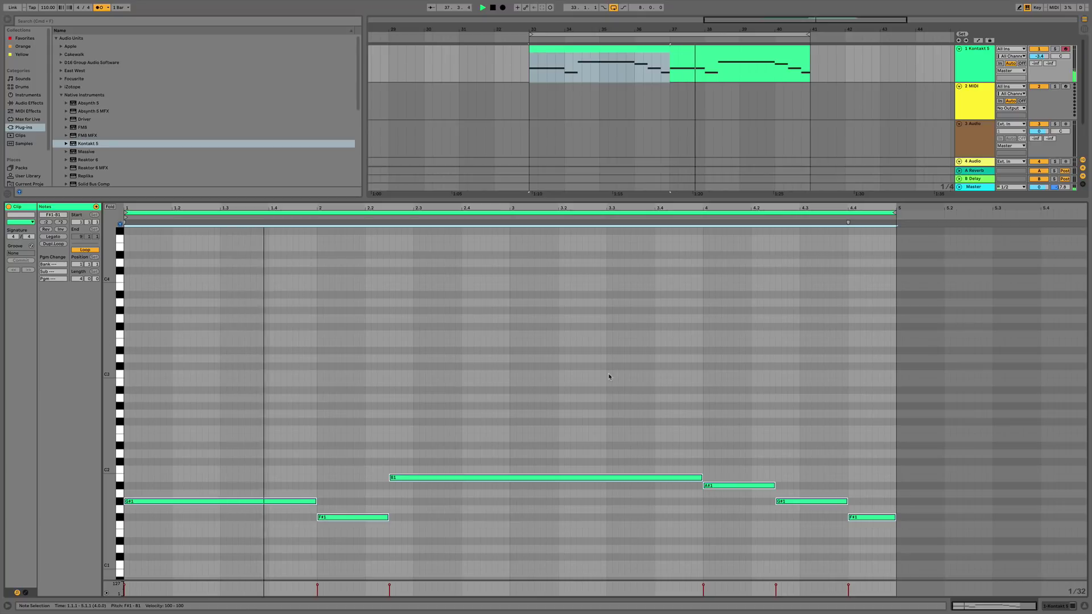
Save the Live Set as "26.1 red bull" in the #Ideas folder of the Splice location.
{"action": "key", "text": "super+s"}
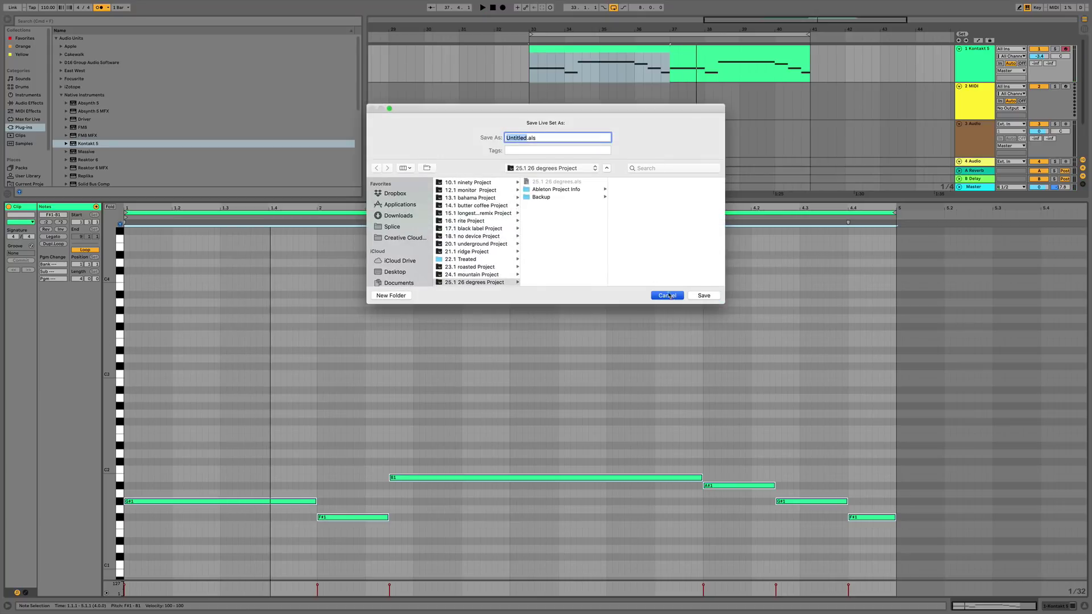
{"action": "scroll", "coordinate": [502, 230], "scroll_direction": "up", "scroll_amount": 5}
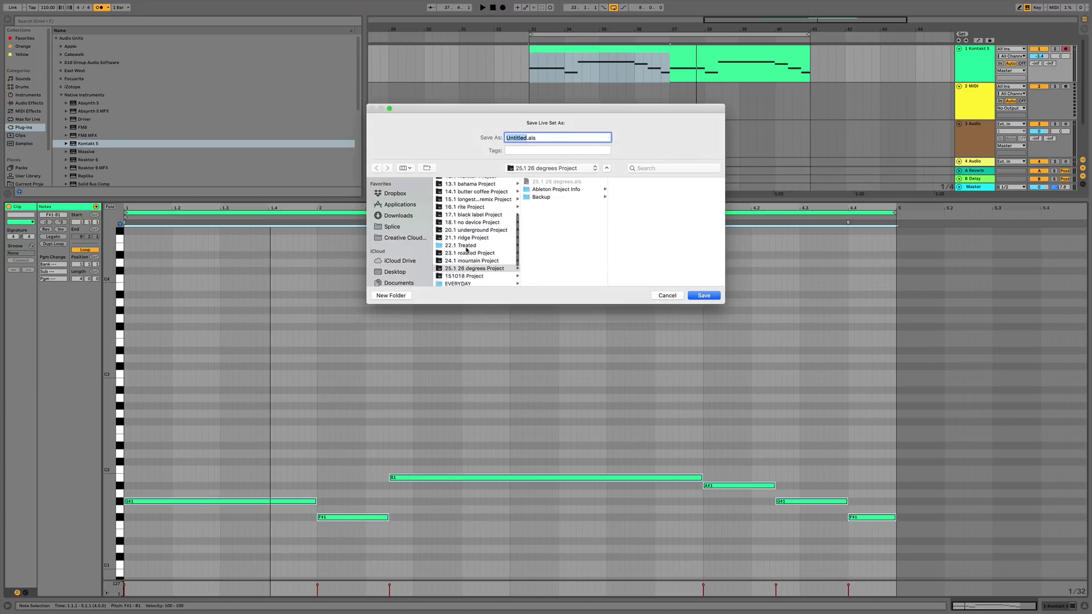
{"action": "left_click", "coordinate": [409, 226]}
{"action": "left_click", "coordinate": [455, 189]}
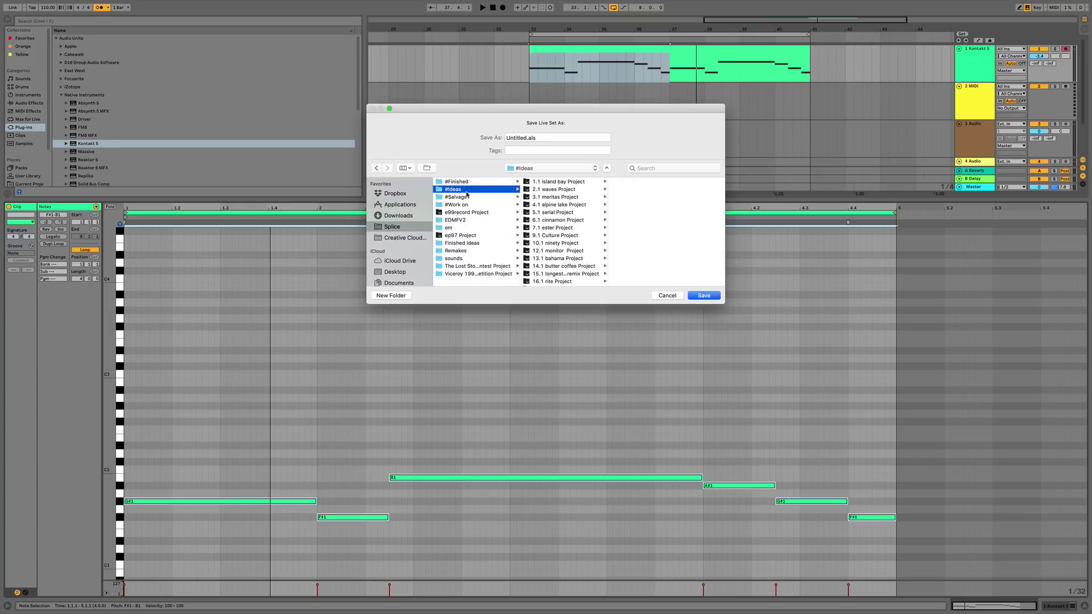
{"action": "scroll", "coordinate": [552, 227], "scroll_direction": "down", "scroll_amount": 5}
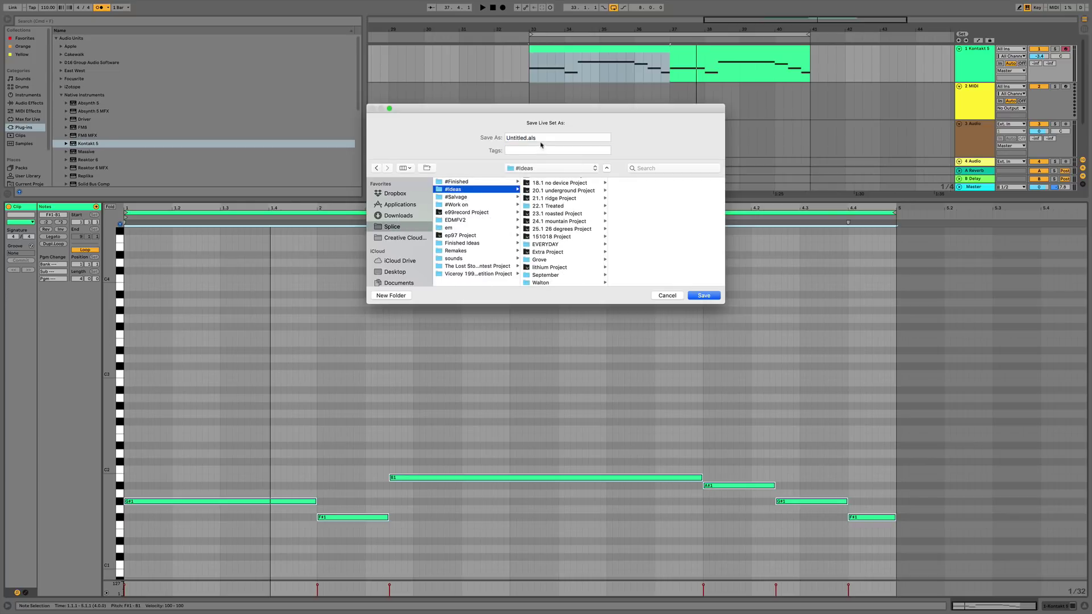
{"action": "left_click_drag", "start_coordinate": [528, 137], "coordinate": [481, 139]}
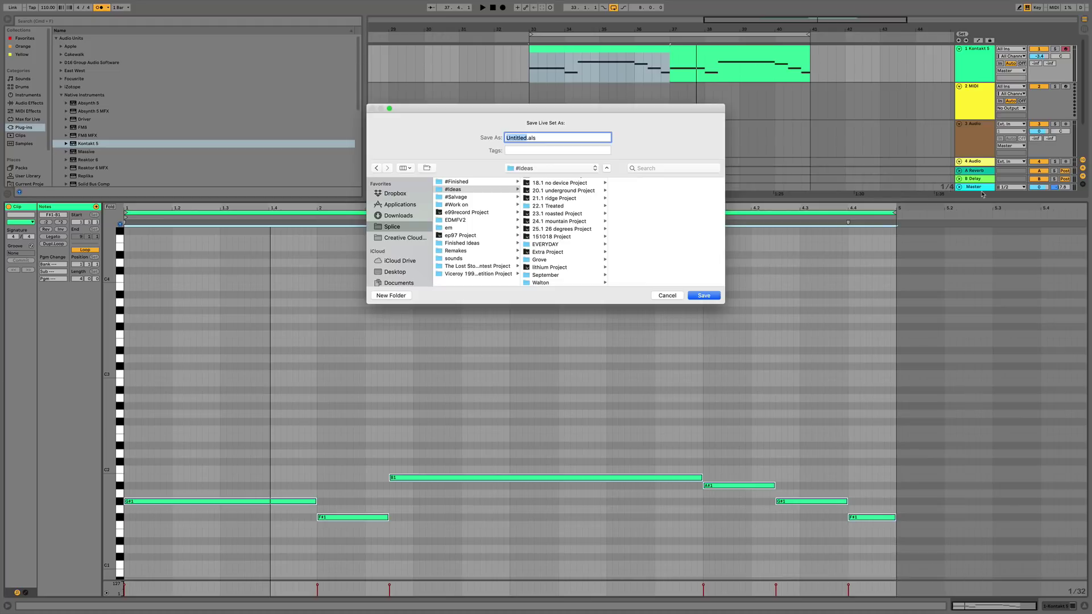
{"action": "scroll", "coordinate": [554, 258], "scroll_direction": "up", "scroll_amount": 3}
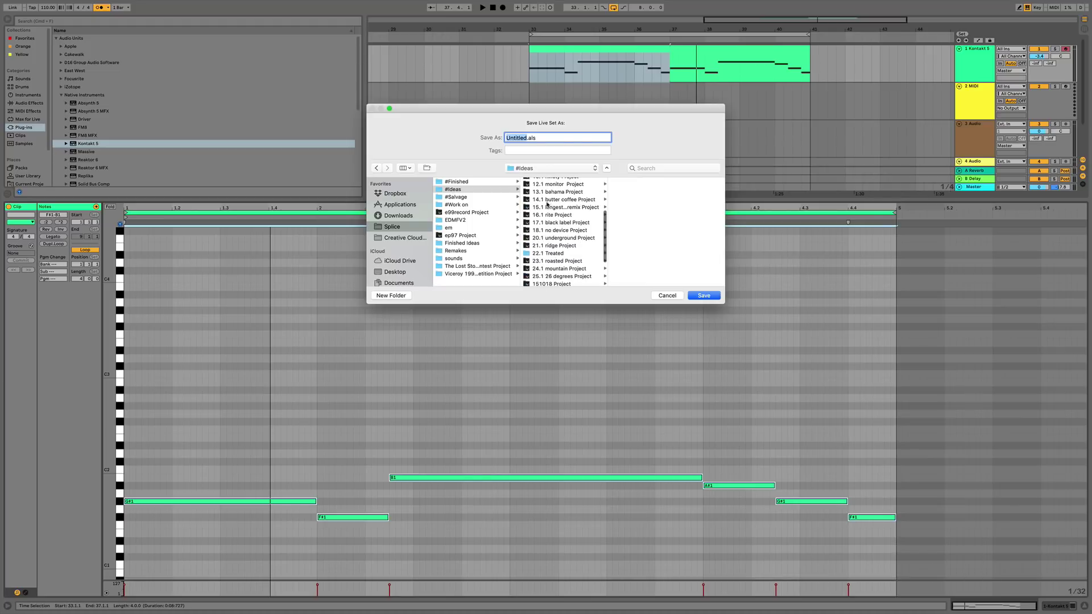
{"action": "scroll", "coordinate": [543, 233], "scroll_direction": "down", "scroll_amount": 3}
{"action": "scroll", "coordinate": [539, 230], "scroll_direction": "up", "scroll_amount": 2}
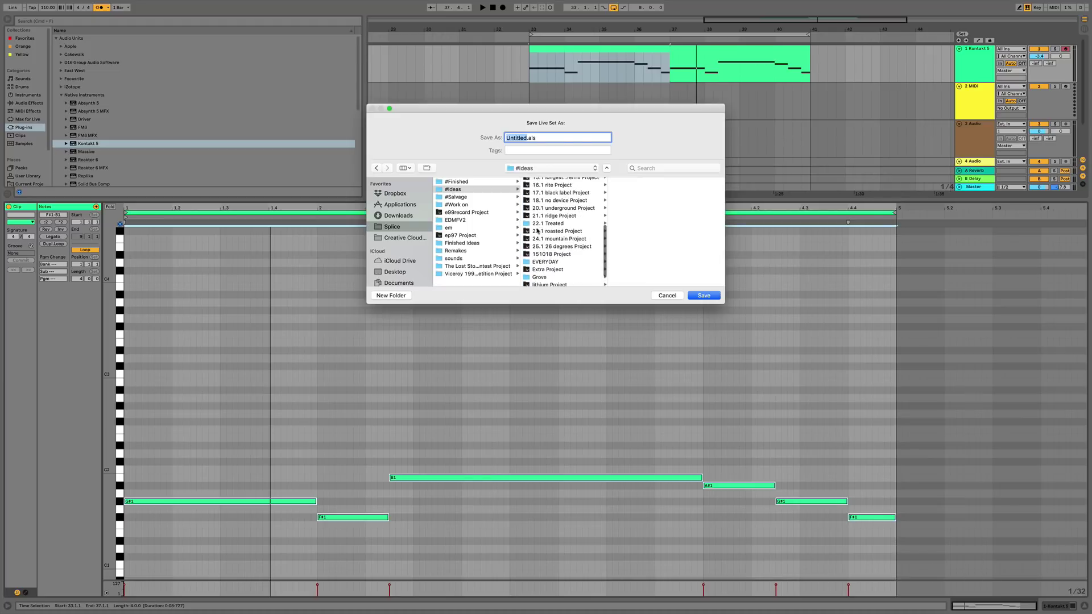
{"action": "scroll", "coordinate": [537, 226], "scroll_direction": "down", "scroll_amount": 3}
{"action": "scroll", "coordinate": [535, 250], "scroll_direction": "up", "scroll_amount": 2}
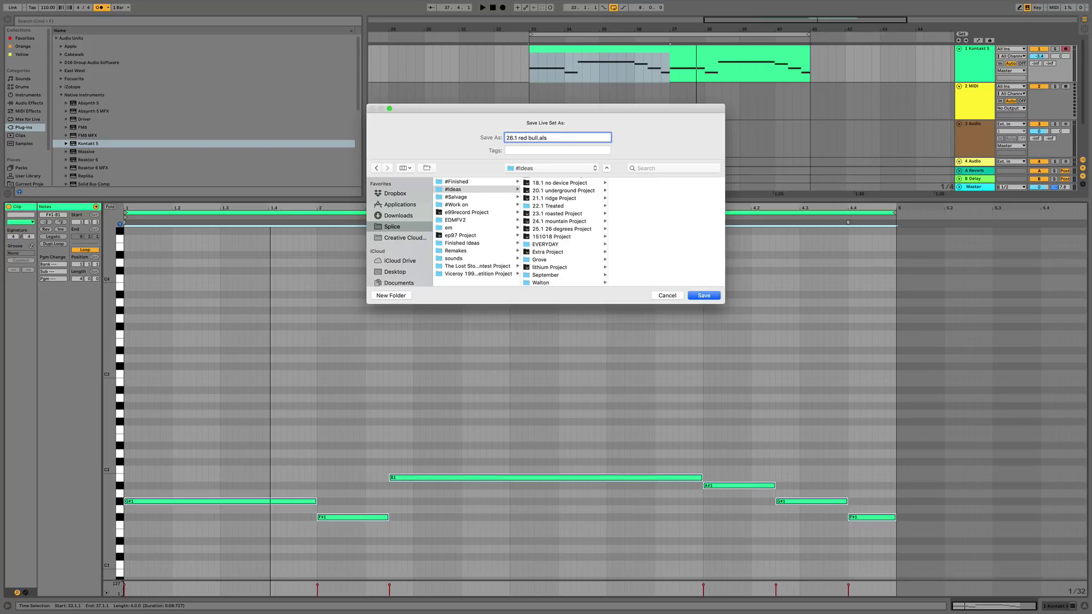
{"action": "key", "text": "Return"}
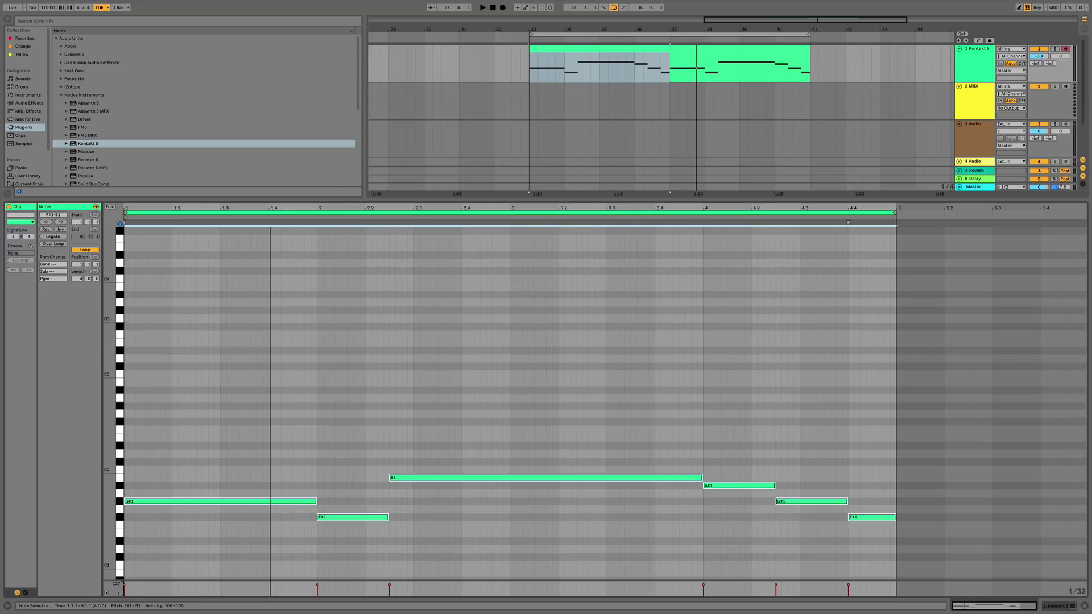
Play back the bass line loop.
{"action": "key", "text": "space"}
{"action": "left_click", "coordinate": [449, 318]}
{"action": "key", "text": "space"}
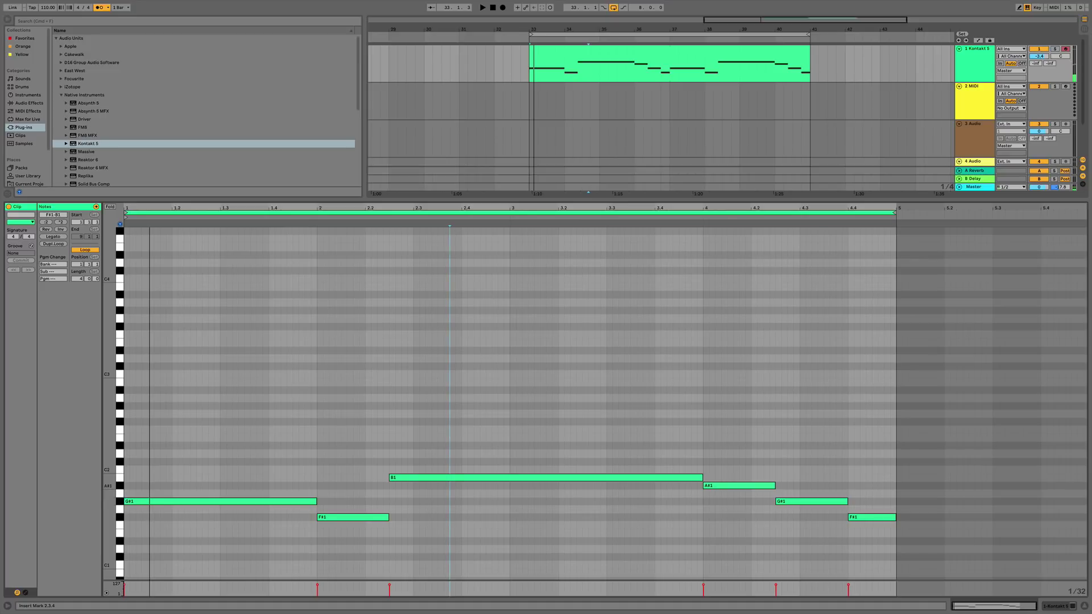
Duplicate the first two bass notes, G#1 and F#1, one octave up as G#2 and F#2.
{"action": "scroll", "coordinate": [155, 501], "scroll_direction": "down", "scroll_amount": 1}
{"action": "left_click", "coordinate": [155, 501]}
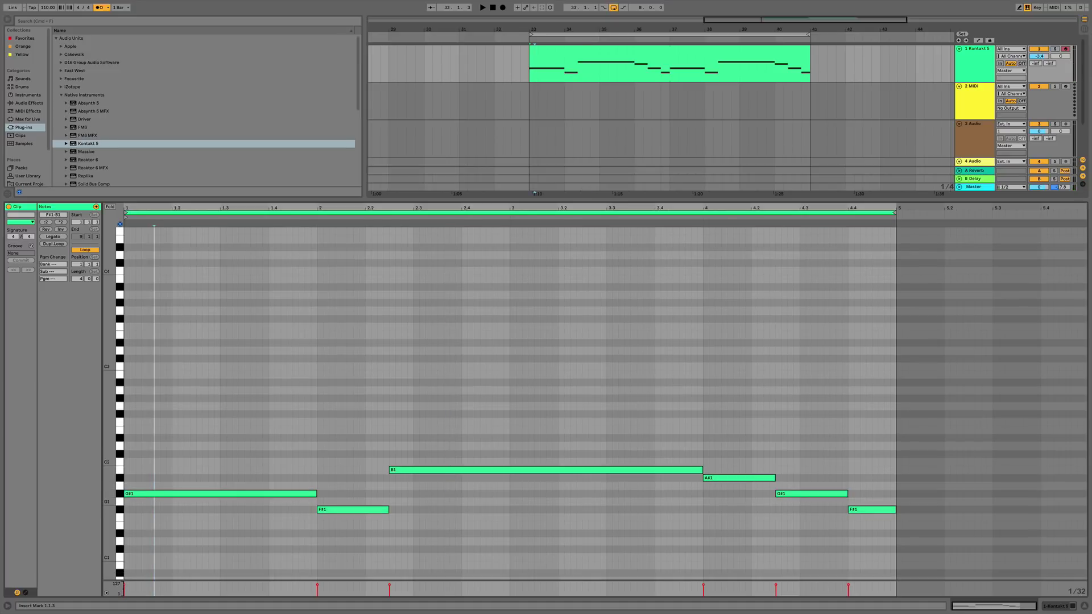
{"action": "left_click_drag", "start_coordinate": [155, 493], "coordinate": [155, 398]}
{"action": "key", "text": "super+d"}
{"action": "key", "text": "Up"}
{"action": "key", "text": "Up"}
{"action": "key", "text": "space"}
{"action": "key", "text": "Down"}
{"action": "key", "text": "Down"}
{"action": "key", "text": "Down"}
{"action": "key", "text": "Down"}
{"action": "key", "text": "shift+Left"}
{"action": "key", "text": "shift+Left"}
{"action": "key", "text": "shift+Left"}
{"action": "key", "text": "shift+Left"}
{"action": "key", "text": "shift+Left"}
{"action": "key", "text": "shift+Left"}
{"action": "key", "text": "shift+Left"}
{"action": "key", "text": "shift+Left"}
{"action": "key", "text": "shift+Left"}
{"action": "key", "text": "shift+Left"}
{"action": "key", "text": "shift+Left"}
{"action": "key", "text": "shift+Left"}
{"action": "key", "text": "shift+Left"}
{"action": "key", "text": "shift+Left"}
{"action": "key", "text": "shift+Left"}
{"action": "key", "text": "shift+Left"}
{"action": "key", "text": "shift+Left"}
{"action": "key", "text": "shift+Left"}
{"action": "key", "text": "shift+Left"}
{"action": "key", "text": "shift+Left"}
{"action": "key", "text": "space"}
{"action": "key", "text": "super+d"}
{"action": "key", "text": "Up"}
{"action": "key", "text": "Up"}
{"action": "key", "text": "Up"}
{"action": "key", "text": "Delete"}
Copy the last four bass notes one octave up as B2, A#2, G#2 and F#2, and play the result.
{"action": "key", "text": "shift+End"}
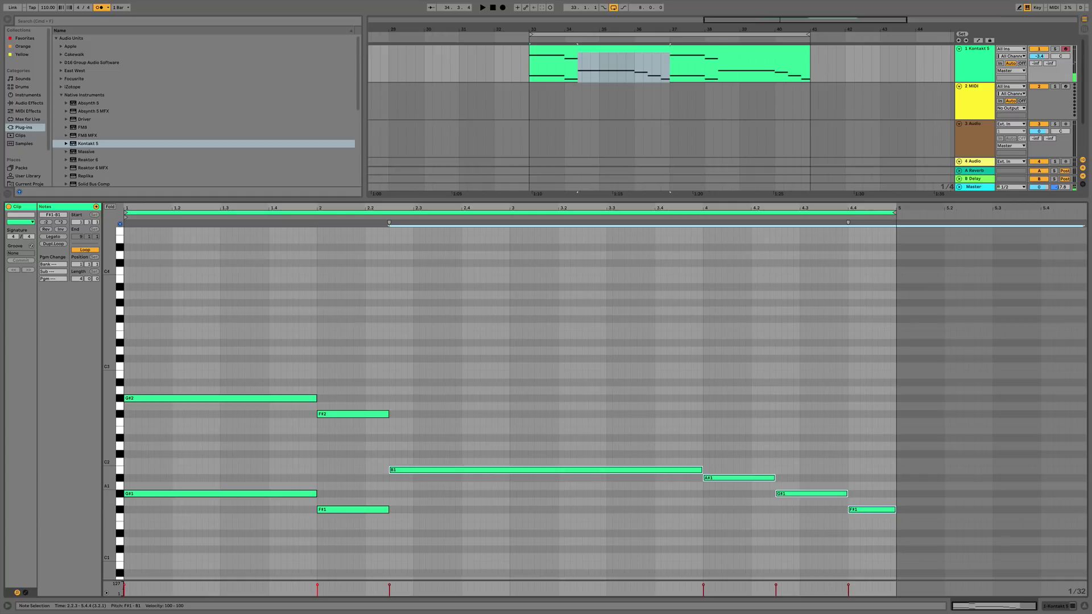
{"action": "key", "text": "super+c"}
{"action": "key", "text": "super+v"}
{"action": "key", "text": "Up"}
{"action": "key", "text": "Up"}
{"action": "key", "text": "Up"}
{"action": "key", "text": "Up"}
{"action": "key", "text": "Up"}
{"action": "key", "text": "Up"}
{"action": "key", "text": "Up"}
{"action": "key", "text": "Up"}
{"action": "key", "text": "Up"}
{"action": "key", "text": "Up"}
{"action": "key", "text": "Up"}
{"action": "key", "text": "Up"}
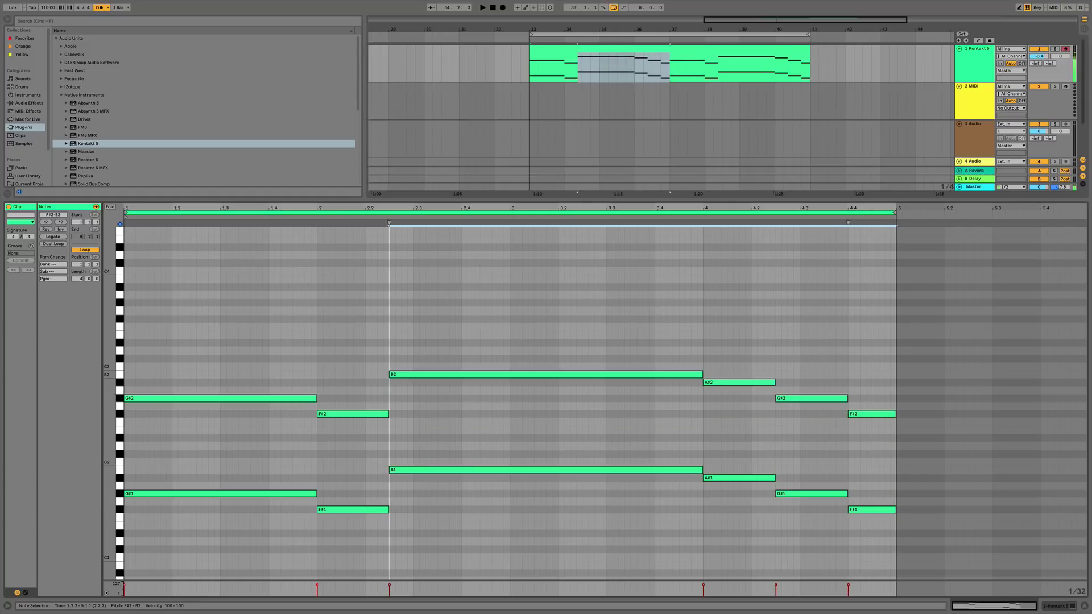
{"action": "key", "text": "space"}
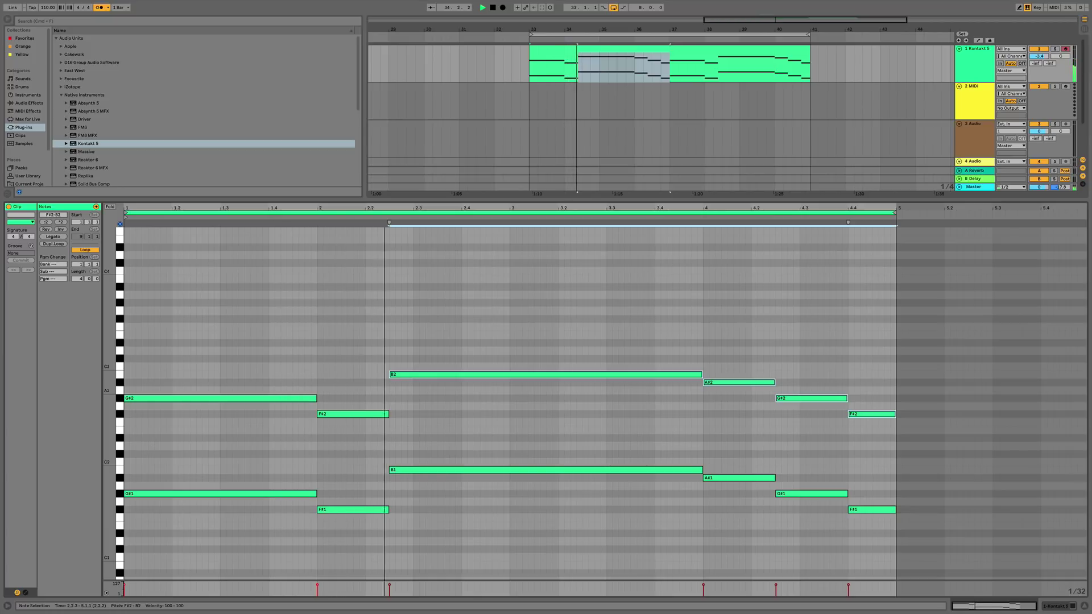
Audition pitches above the octave notes and add a D#3 note spanning bar 1.
{"action": "scroll", "coordinate": [511, 398], "scroll_direction": "up", "scroll_amount": 2}
{"action": "key", "text": "space"}
{"action": "left_click", "coordinate": [154, 341]}
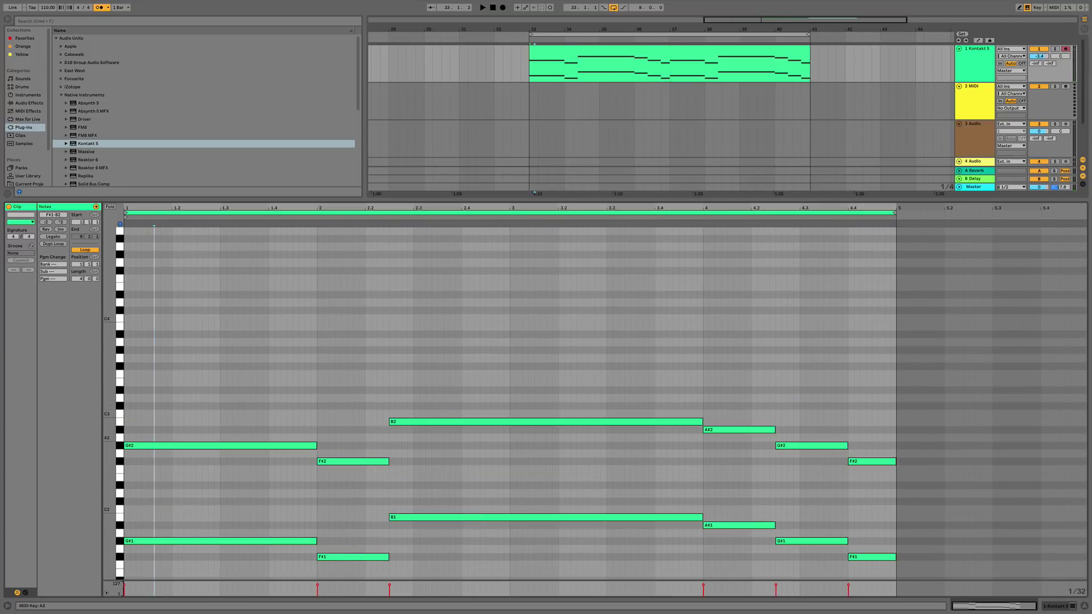
{"action": "left_click", "coordinate": [738, 430]}
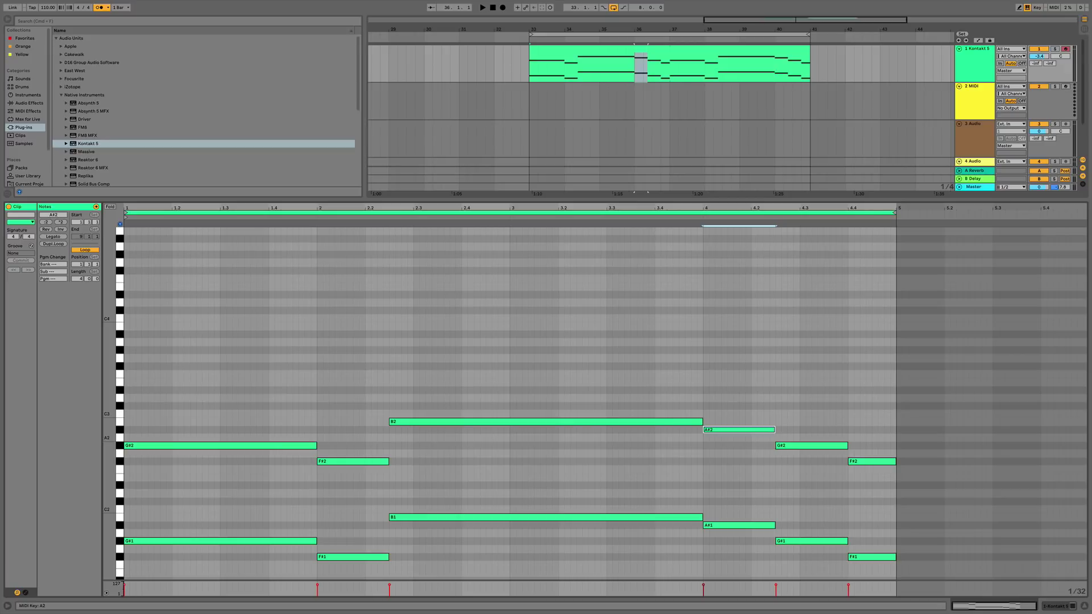
{"action": "left_click", "coordinate": [119, 421]}
{"action": "left_click", "coordinate": [119, 406]}
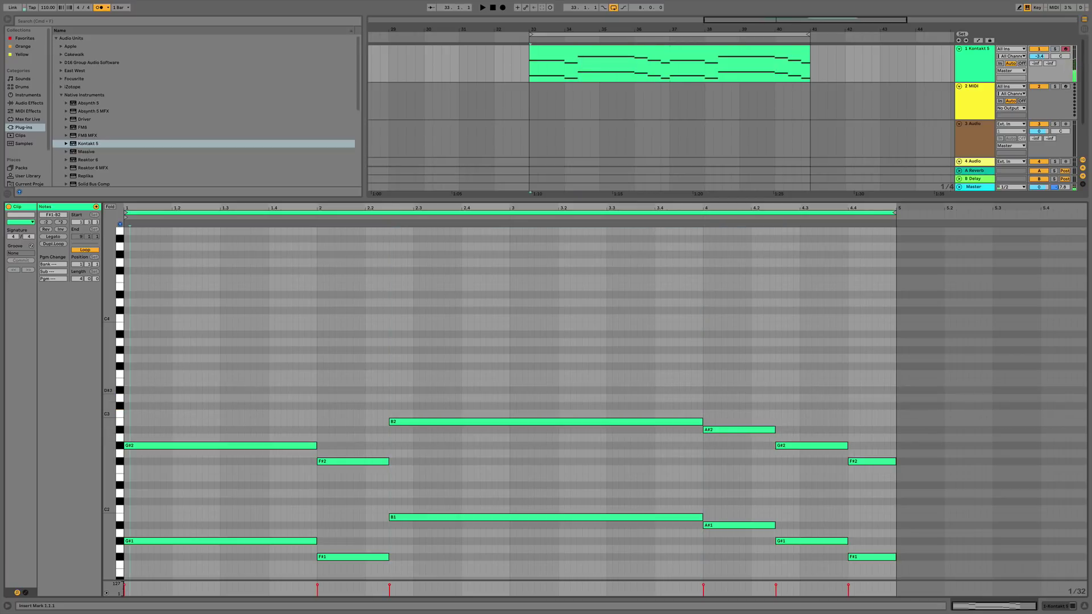
{"action": "key", "text": "ctrl+v"}
{"action": "key", "text": "space"}
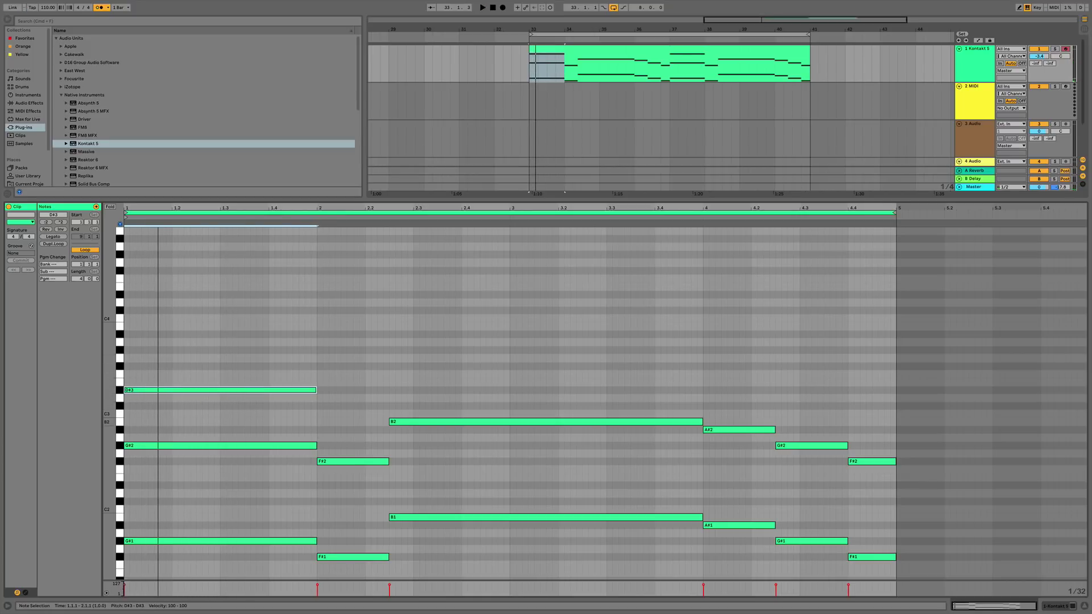
Add a B3 note spanning bar 1 and compare it with the octave below.
{"action": "left_click", "coordinate": [127, 326]}
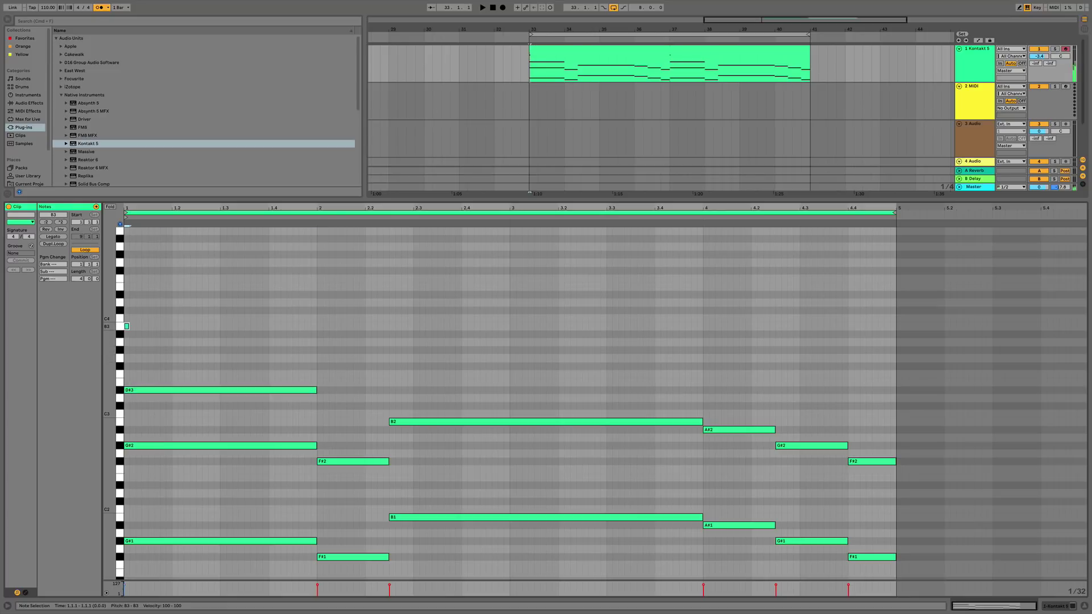
{"action": "left_click_drag", "start_coordinate": [127, 326], "coordinate": [328, 326]}
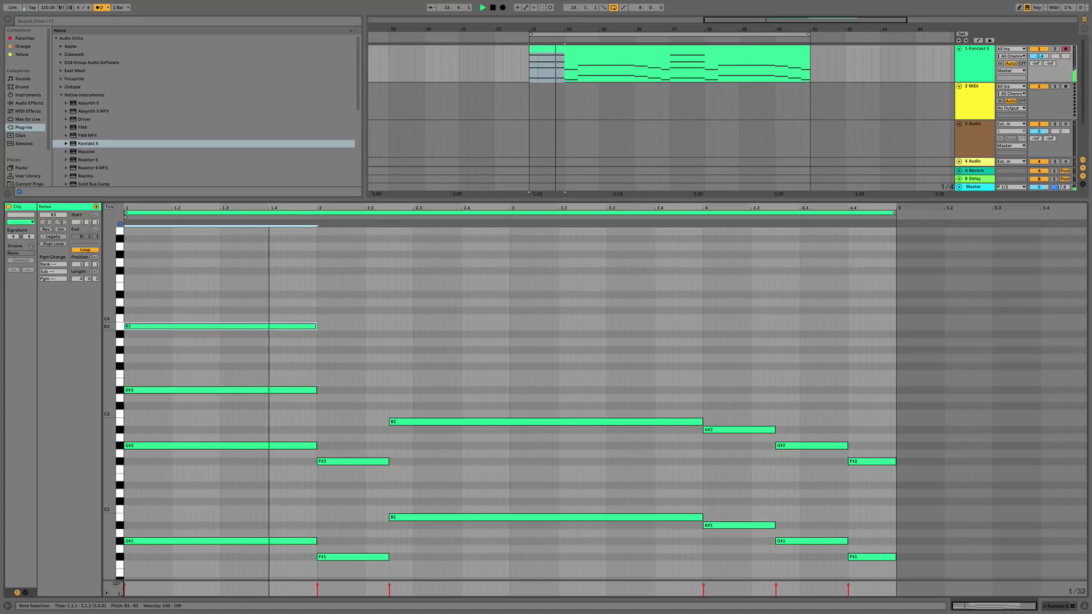
{"action": "key", "text": "shift+Down"}
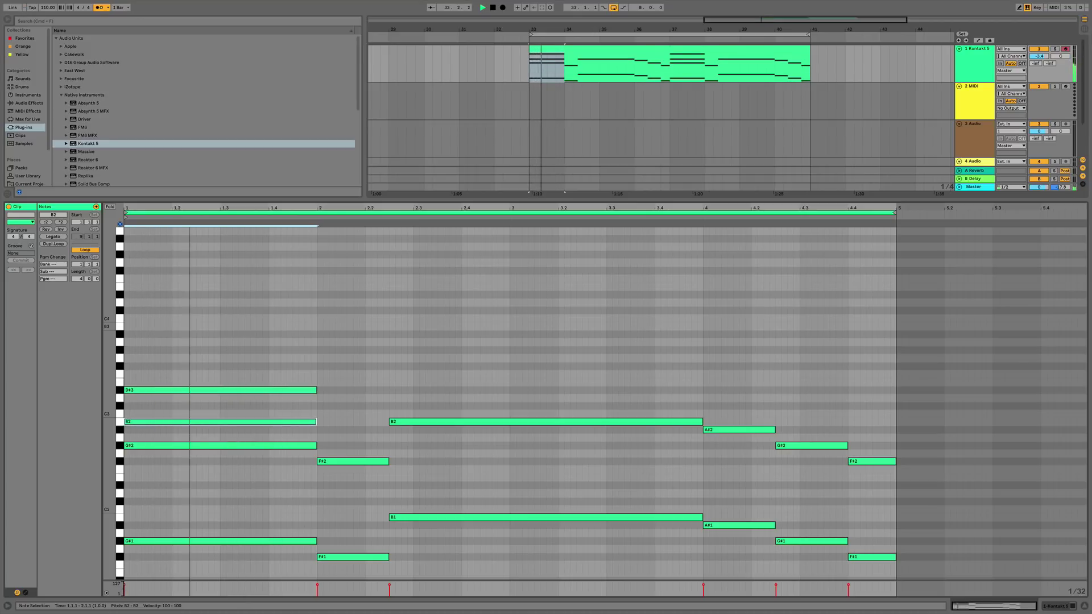
{"action": "key", "text": "shift+Up"}
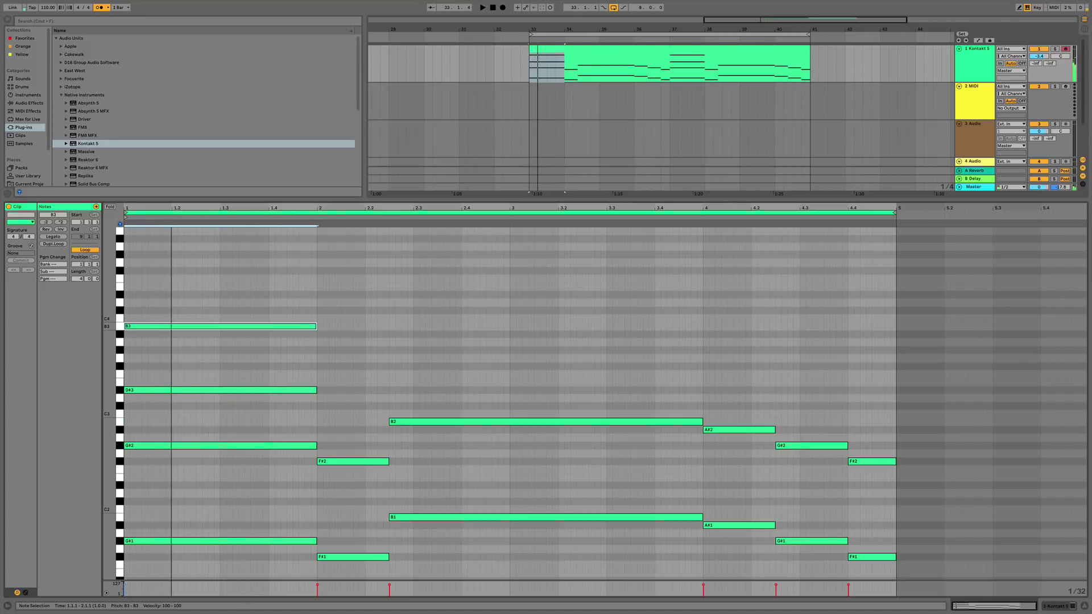
Try the new bar 1 chord note at C#3, C#2 and B1 during playback.
{"action": "key", "text": "shift+Down"}
{"action": "key", "text": "Up"}
{"action": "key", "text": "Up"}
{"action": "key", "text": "space"}
{"action": "key", "text": "Down"}
{"action": "key", "text": "Up"}
{"action": "key", "text": "space"}
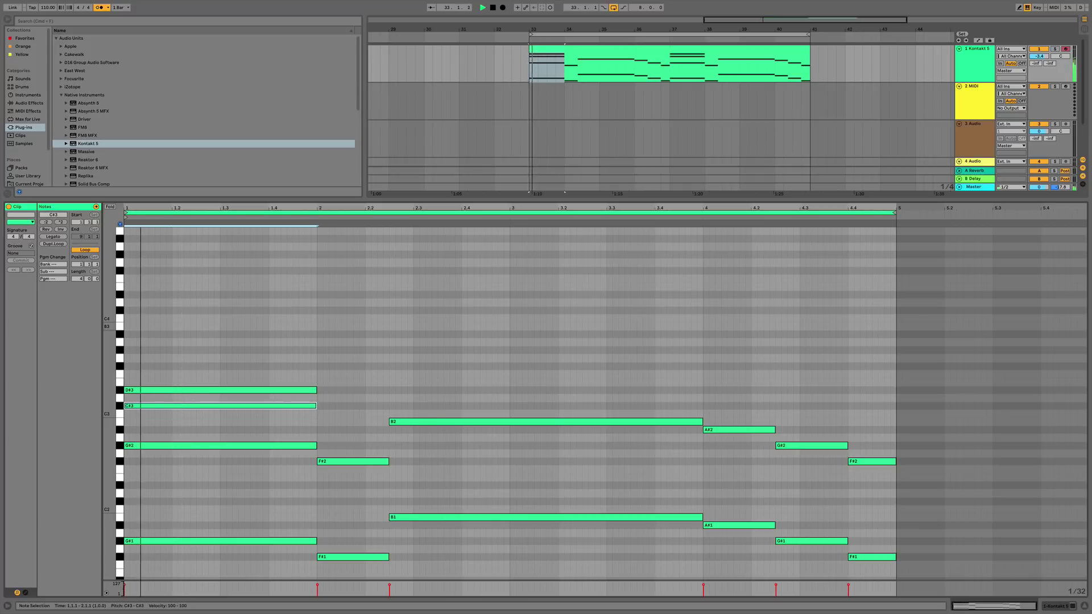
{"action": "key", "text": "shift+Down"}
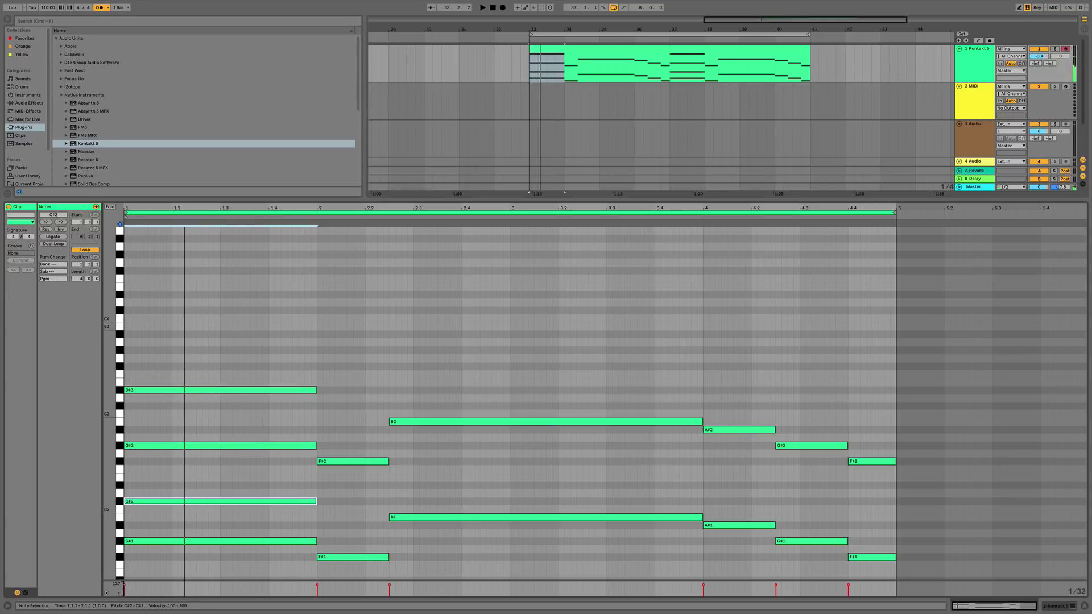
{"action": "key", "text": "shift+Up"}
{"action": "key", "text": "shift+Up"}
{"action": "key", "text": "shift+Down"}
{"action": "key", "text": "shift+Down"}
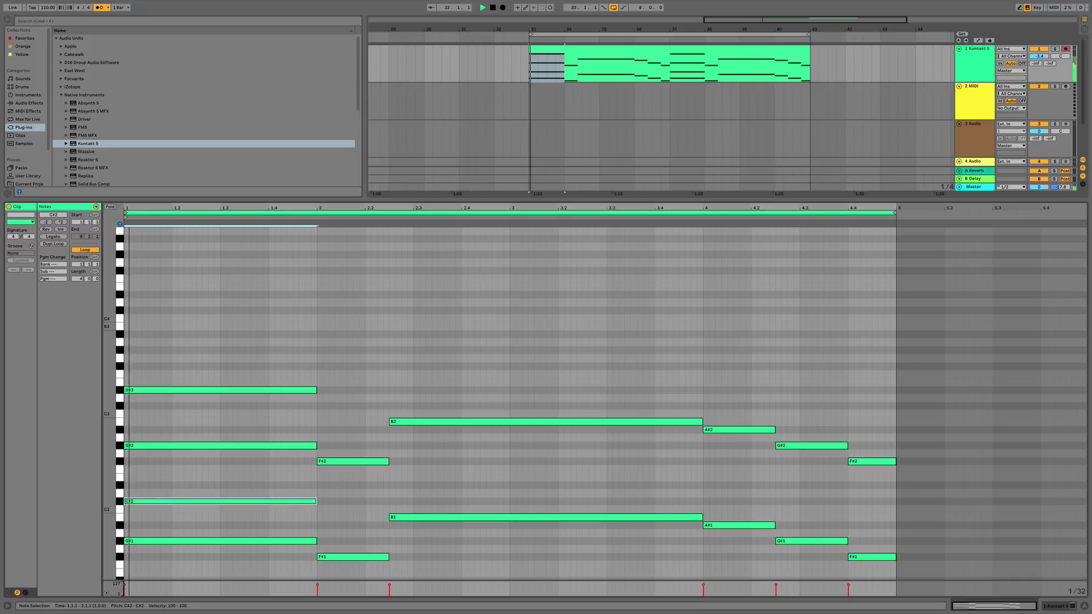
{"action": "key", "text": "Down"}
{"action": "key", "text": "Down"}
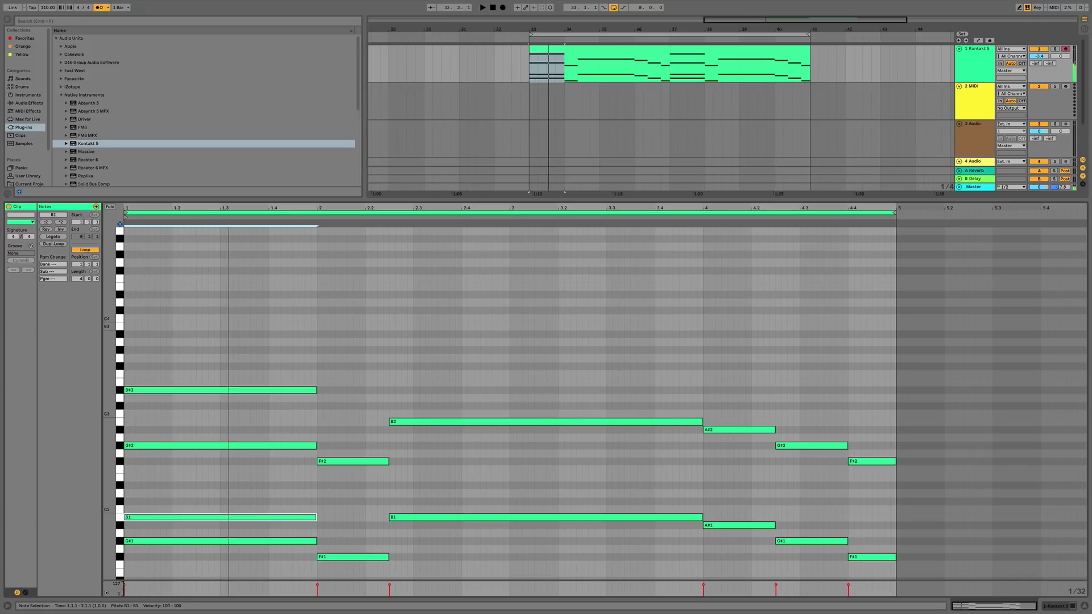
Raise the new bar 1 chord note an octave to B2.
{"action": "key", "text": "shift+Up"}
{"action": "key", "text": "Up"}
{"action": "key", "text": "Up"}
{"action": "key", "text": "Down"}
{"action": "key", "text": "Down"}
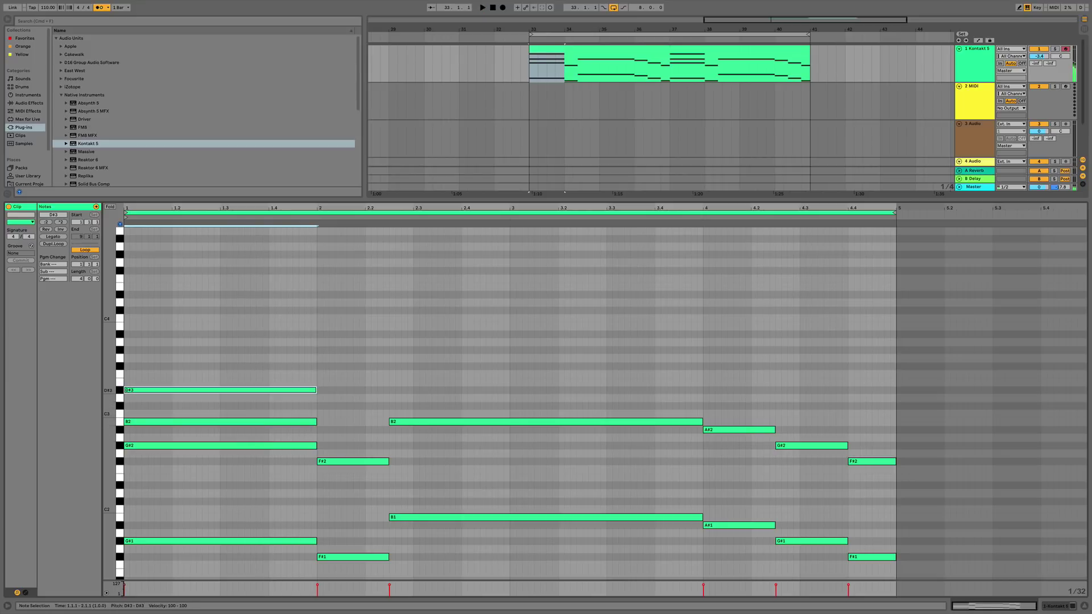
Duplicate the D#3 note after bar 1, lower the copy to C#3, and fit it from 2.1.1 to 2.2.3.
{"action": "key", "text": "ctrl+d"}
{"action": "key", "text": "Up"}
{"action": "key", "text": "Up"}
{"action": "key", "text": "Up"}
{"action": "key", "text": "Up"}
{"action": "key", "text": "Down"}
{"action": "key", "text": "Down"}
{"action": "left_click_drag", "start_coordinate": [508, 406], "coordinate": [389, 406]}
{"action": "key", "text": "space"}
Add an A#2 note from 2.1.1 to 2.2.3 between the F#2 and C#3 notes and play it back.
{"action": "double_click", "coordinate": [326, 437]}
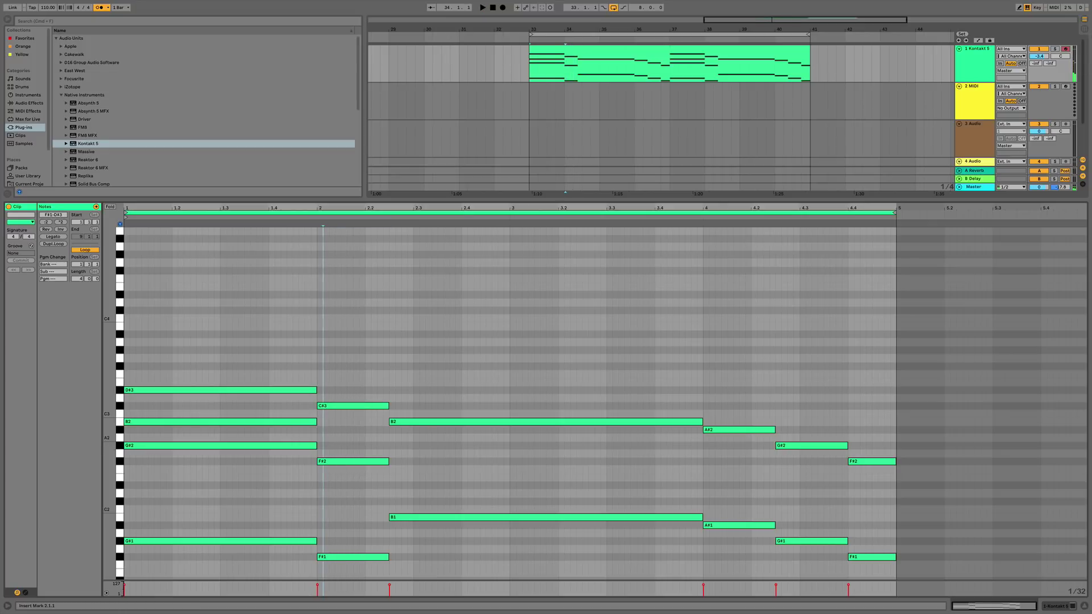
{"action": "left_click_drag", "start_coordinate": [322, 429], "coordinate": [388, 430]}
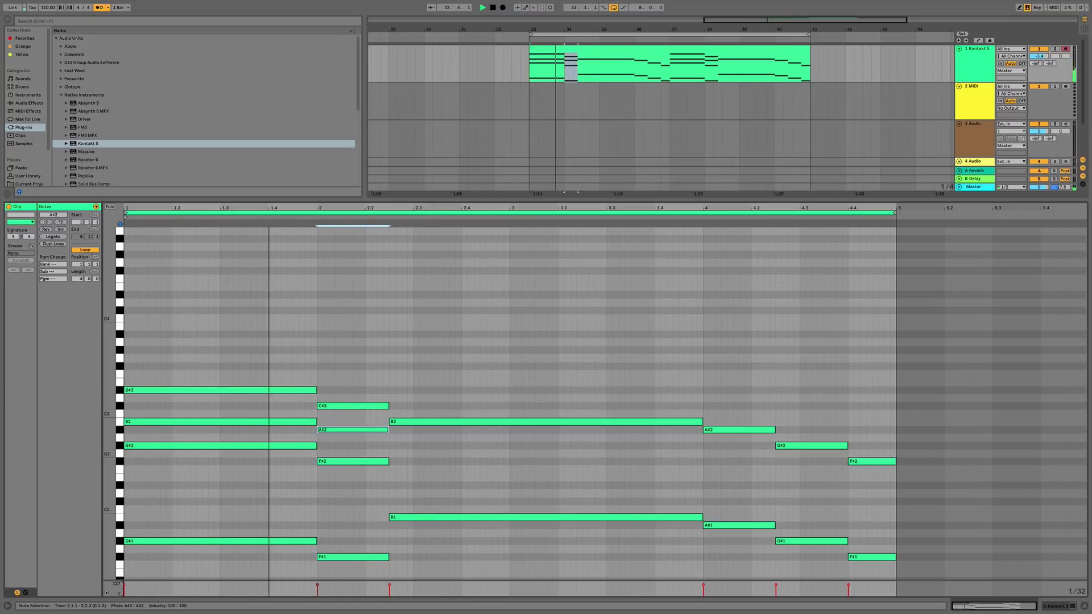
{"action": "key", "text": "space"}
Add an E2 note from 2.2.3 to 4.1.1 between the B1 and B2 notes and play it back.
{"action": "double_click", "coordinate": [392, 469]}
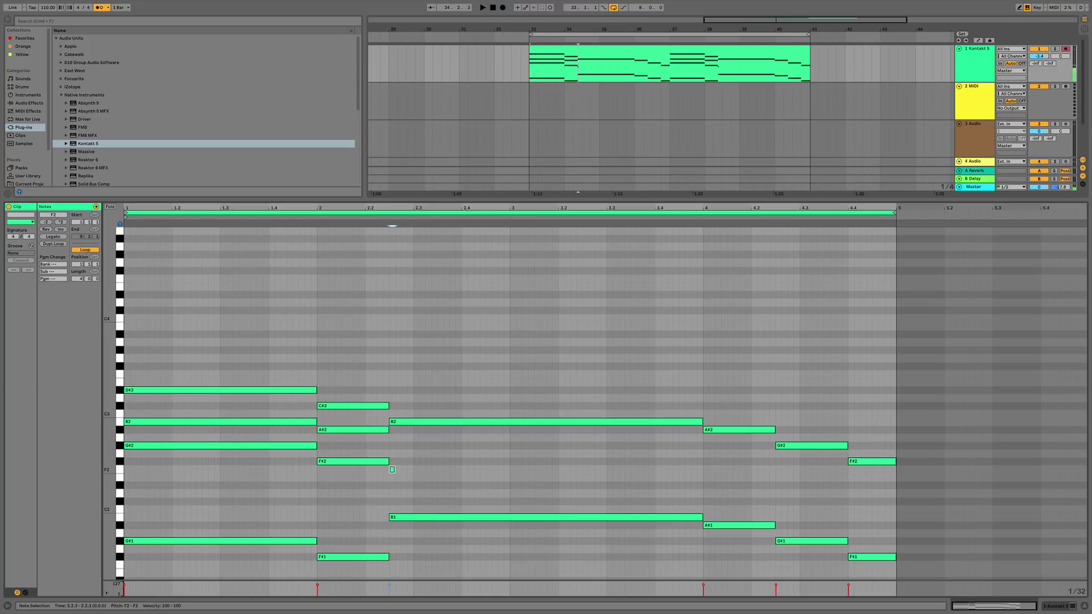
{"action": "key", "text": "space"}
{"action": "left_click_drag", "start_coordinate": [418, 477], "coordinate": [702, 477]}
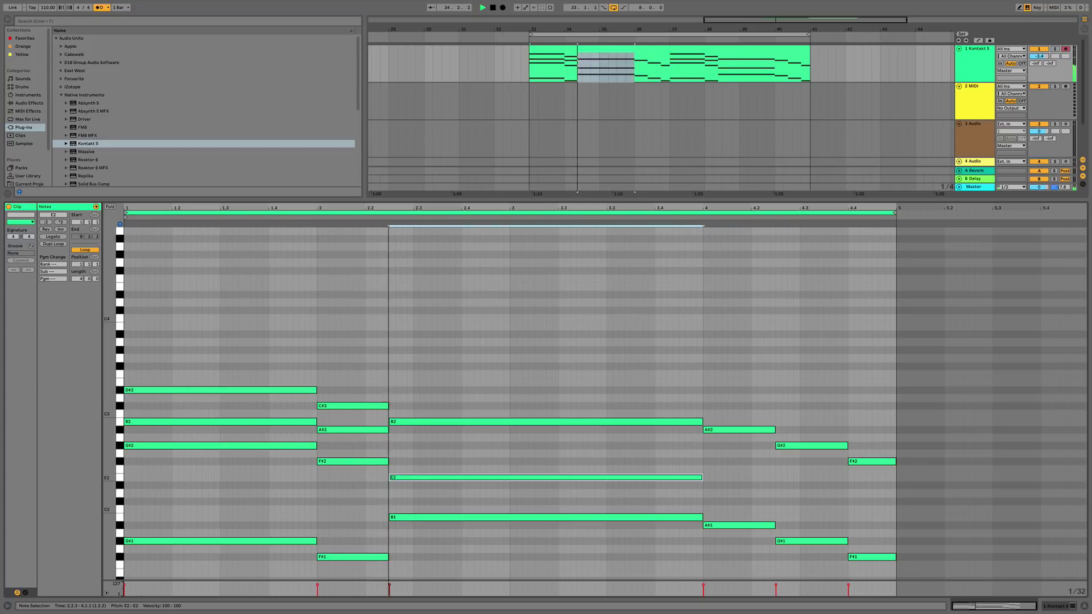
{"action": "key", "text": "space"}
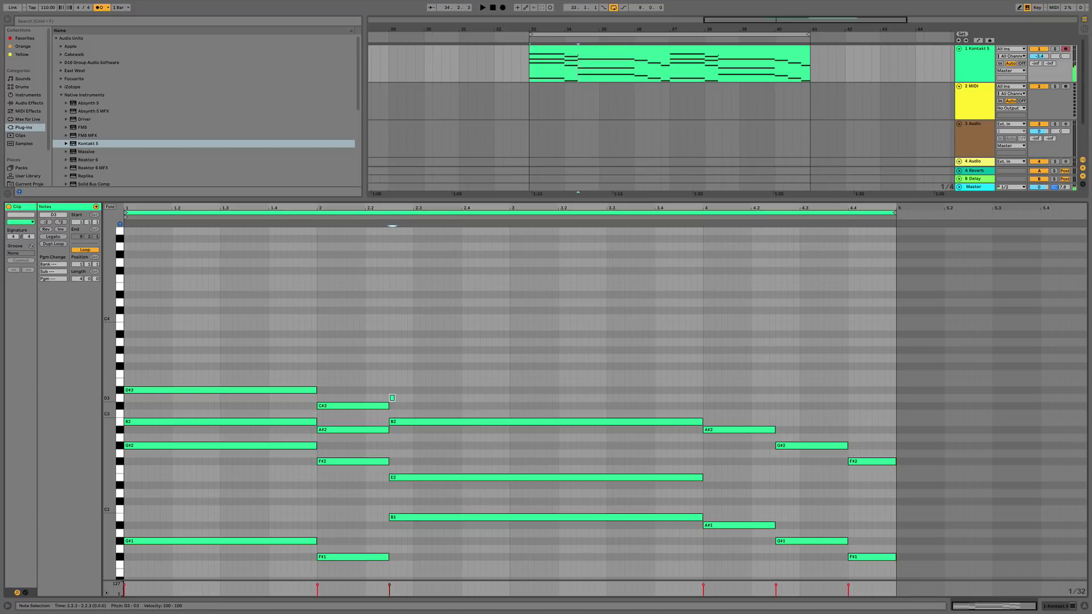
Add a D3 note above the long B2, extend it from 2.2.3 to 4.1.1, and raise it to D#3.
{"action": "double_click", "coordinate": [392, 398]}
{"action": "left_click_drag", "start_coordinate": [397, 398], "coordinate": [703, 397]}
{"action": "key", "text": "Down"}
{"action": "key", "text": "Up"}
{"action": "key", "text": "Up"}
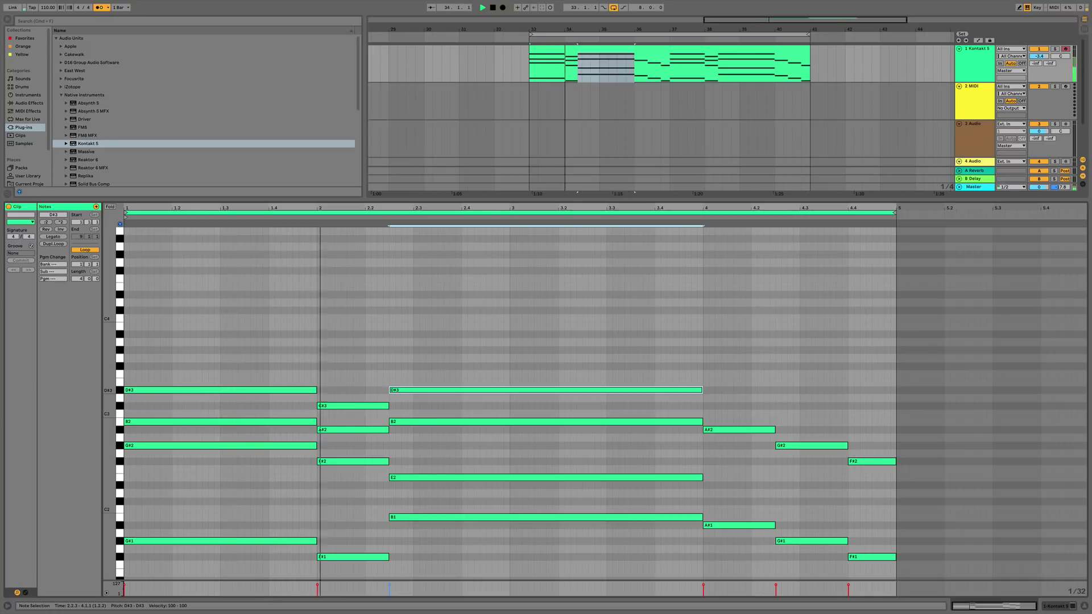
Lower the long D#3 note to G#2 and play back the chord.
{"action": "key", "text": "Down"}
{"action": "key", "text": "Down"}
{"action": "key", "text": "Down"}
{"action": "key", "text": "Down"}
{"action": "key", "text": "Down"}
{"action": "key", "text": "Down"}
{"action": "key", "text": "Down"}
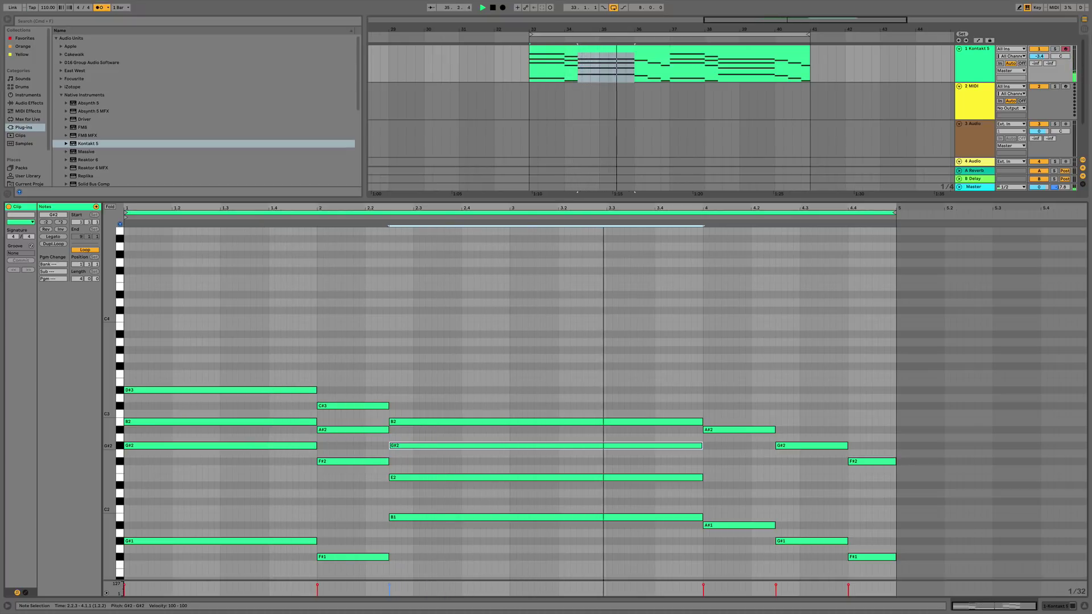
{"action": "key", "text": "space"}
{"action": "key", "text": "space"}
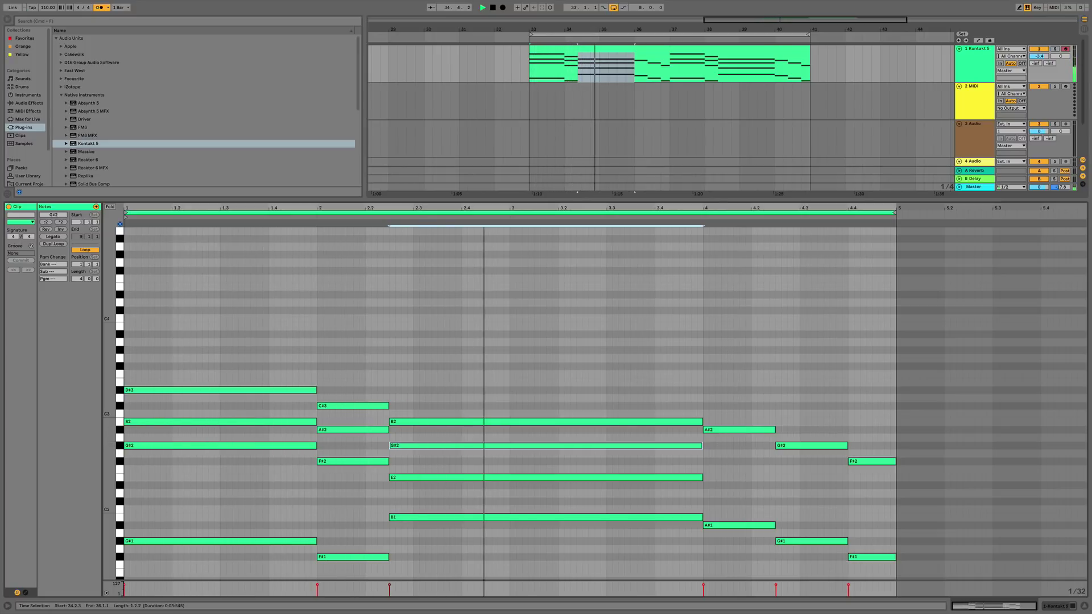
Stop playback, examine the chord stacks and the unfinished last bass notes, and play the clip from its start.
{"action": "key", "text": "space"}
{"action": "left_click_drag", "start_coordinate": [338, 368], "coordinate": [358, 595]}
{"action": "left_click_drag", "start_coordinate": [427, 404], "coordinate": [433, 594]}
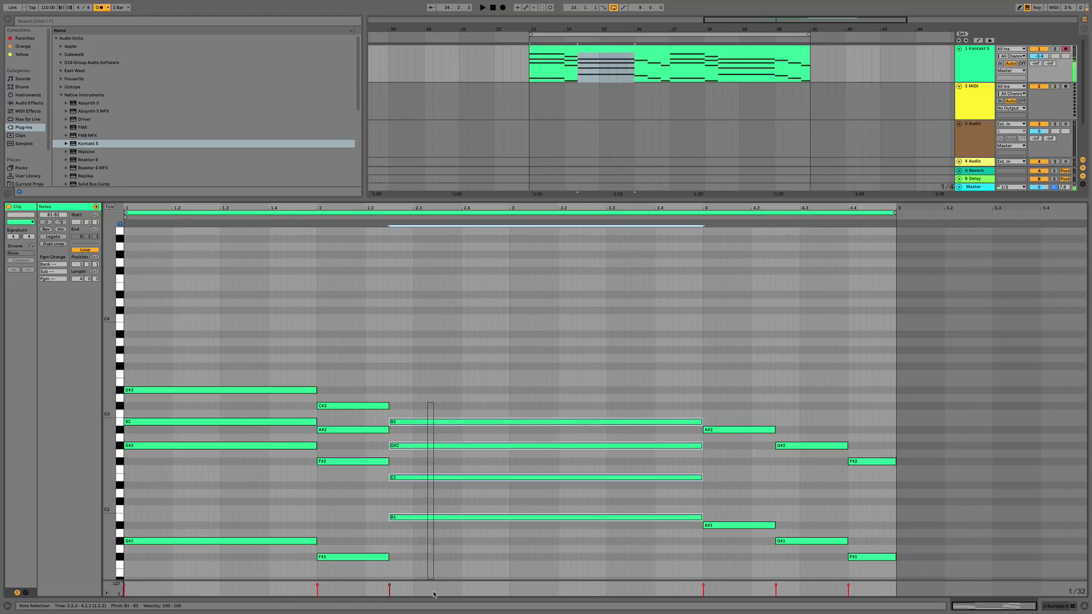
{"action": "left_click_drag", "start_coordinate": [796, 424], "coordinate": [802, 592]}
{"action": "left_click_drag", "start_coordinate": [878, 435], "coordinate": [880, 573]}
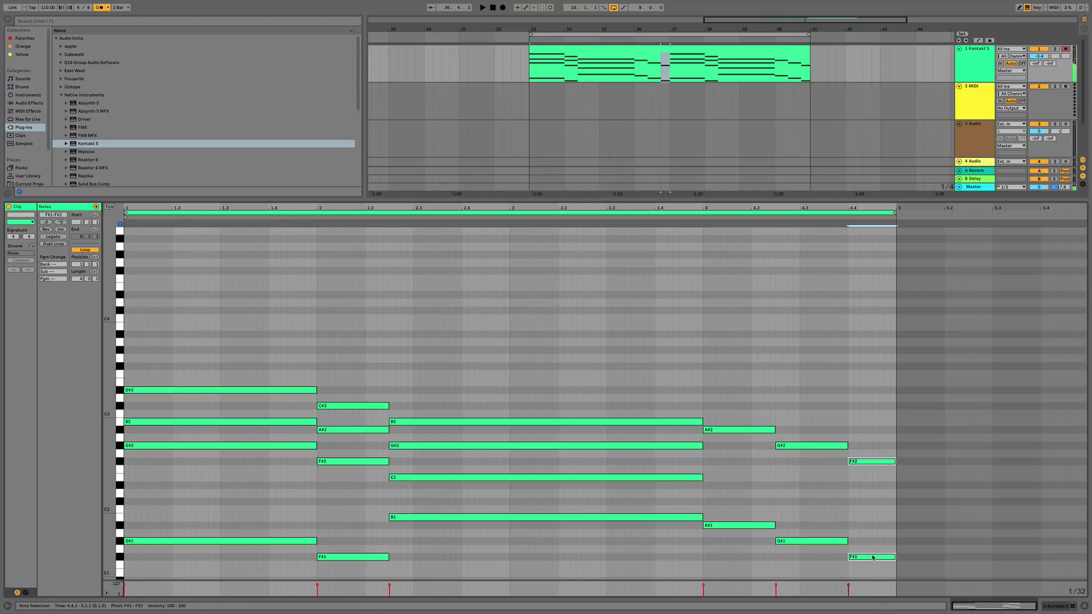
{"action": "left_click", "coordinate": [678, 55]}
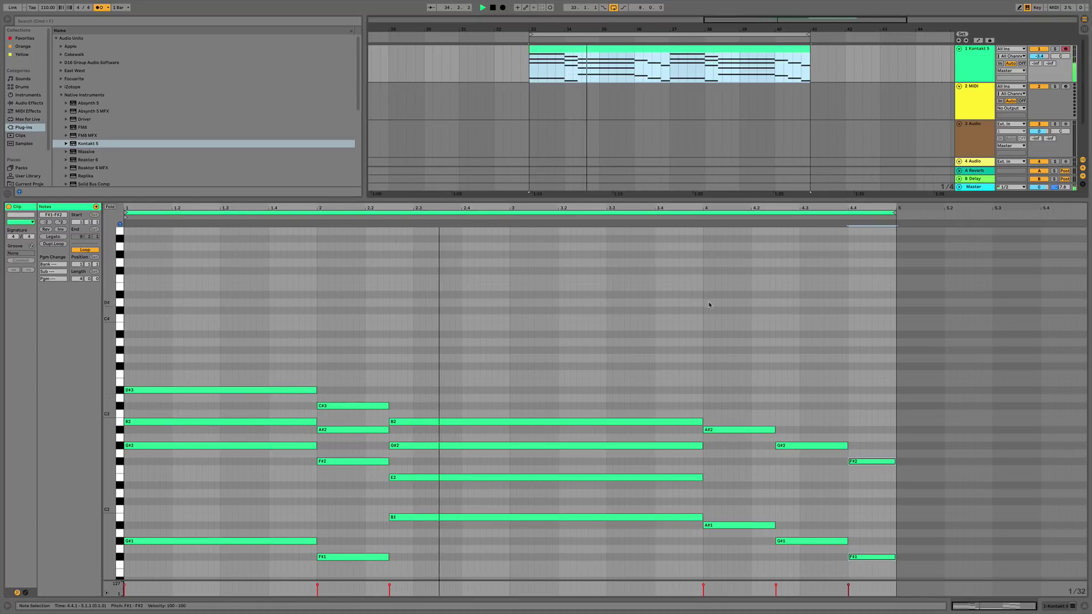
{"action": "left_click", "coordinate": [712, 295]}
{"action": "left_click", "coordinate": [745, 363]}
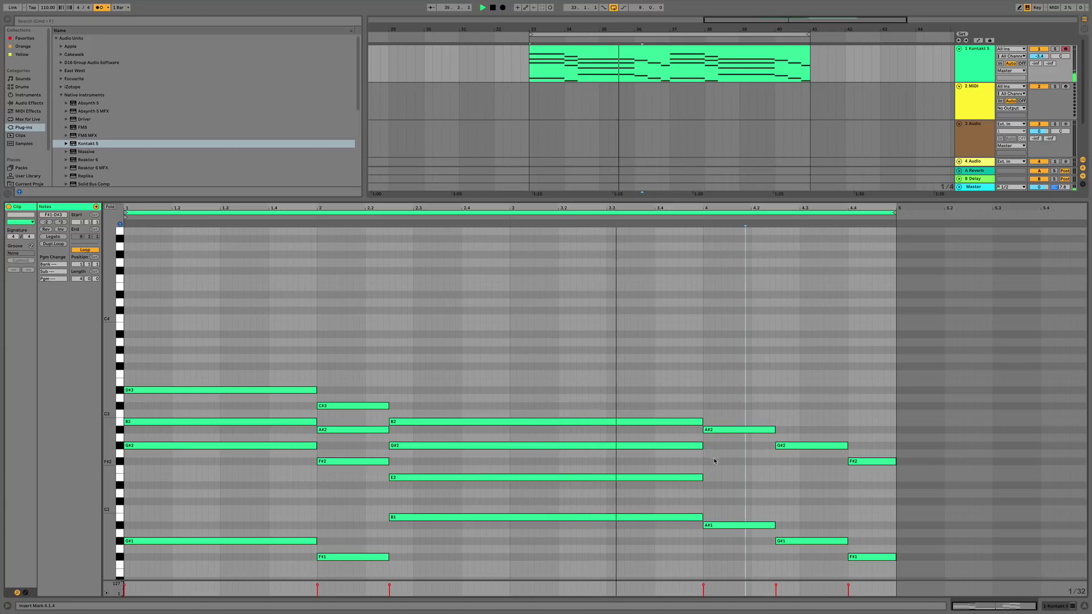
Add an F#2 note from 4.1.1 to 4.2.3 between the A#1 and A#2 notes and lower it to E2.
{"action": "left_click_drag", "start_coordinate": [706, 453], "coordinate": [763, 455]}
{"action": "key", "text": "Down"}
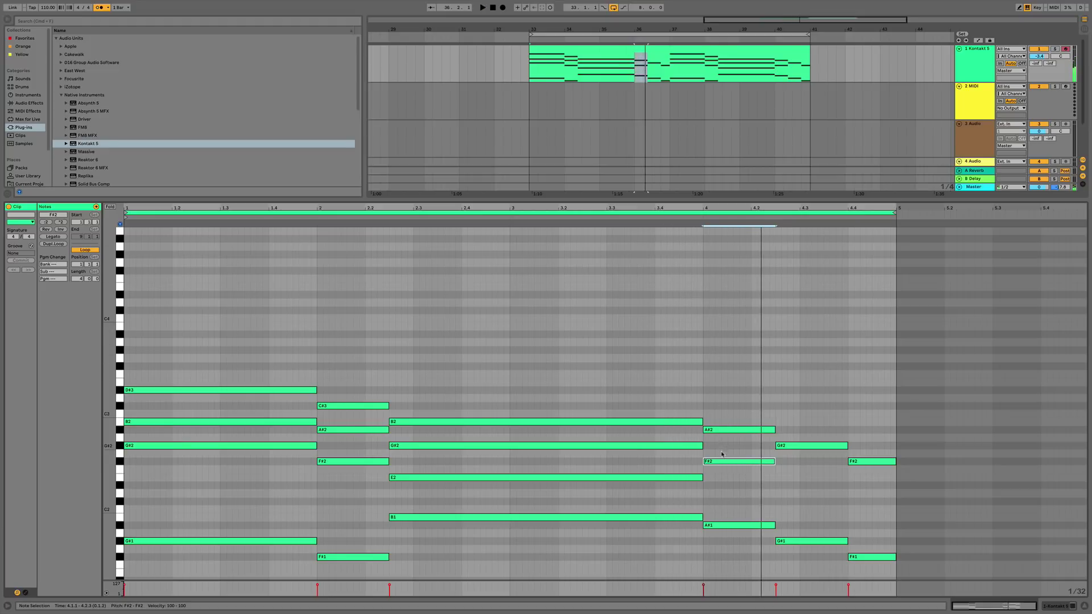
{"action": "key", "text": "Down"}
{"action": "key", "text": "Down"}
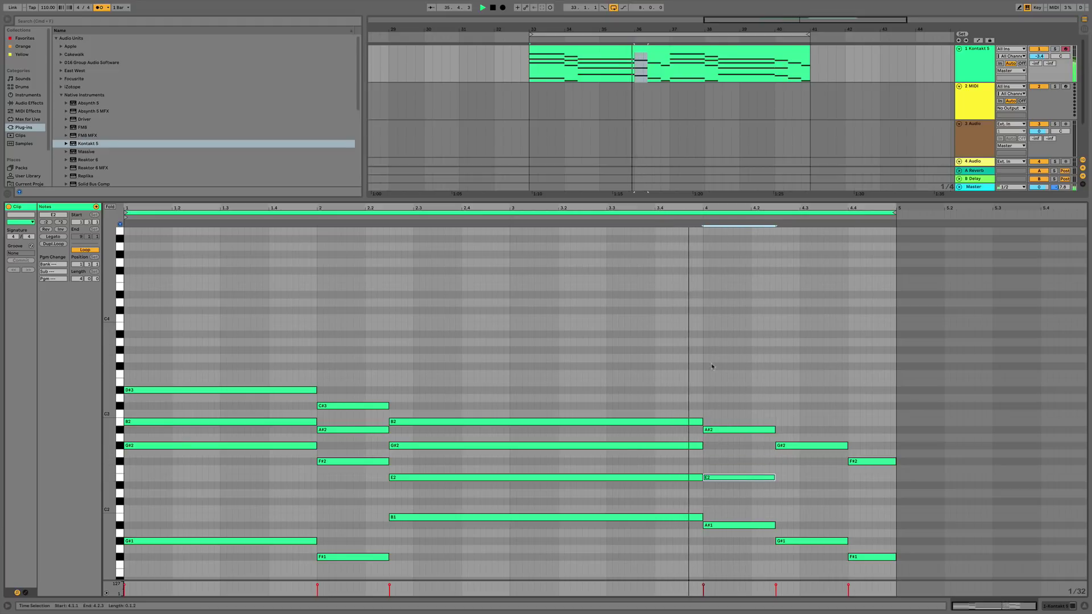
Add a C#3 note from 4.1.1 to 4.2.3 above A#2, and lower the E2 note below it to D#2 while playing back.
{"action": "left_click", "coordinate": [705, 408]}
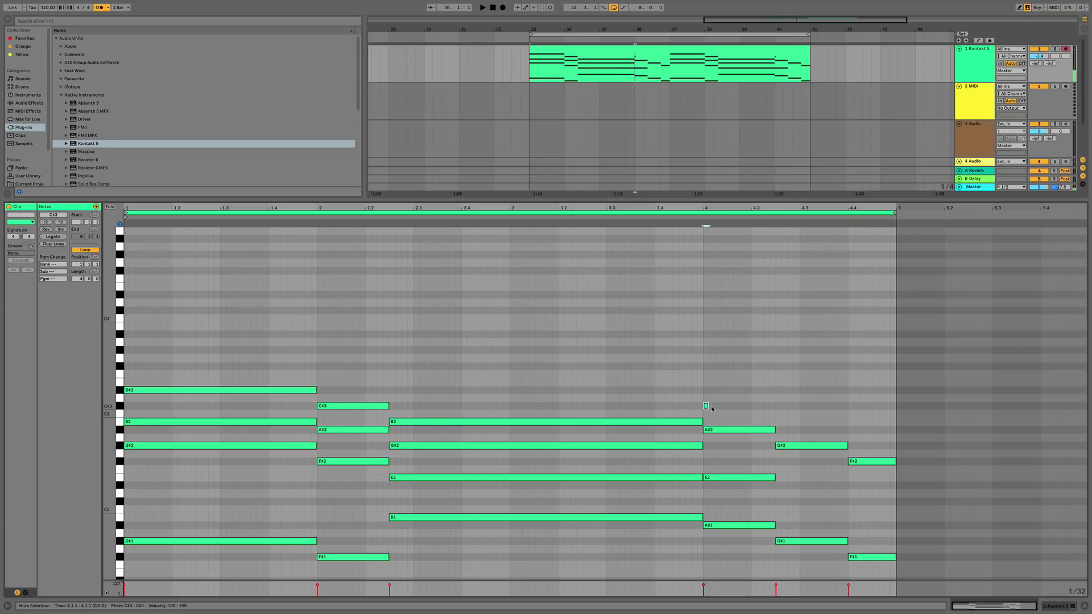
{"action": "left_click_drag", "start_coordinate": [705, 406], "coordinate": [775, 406]}
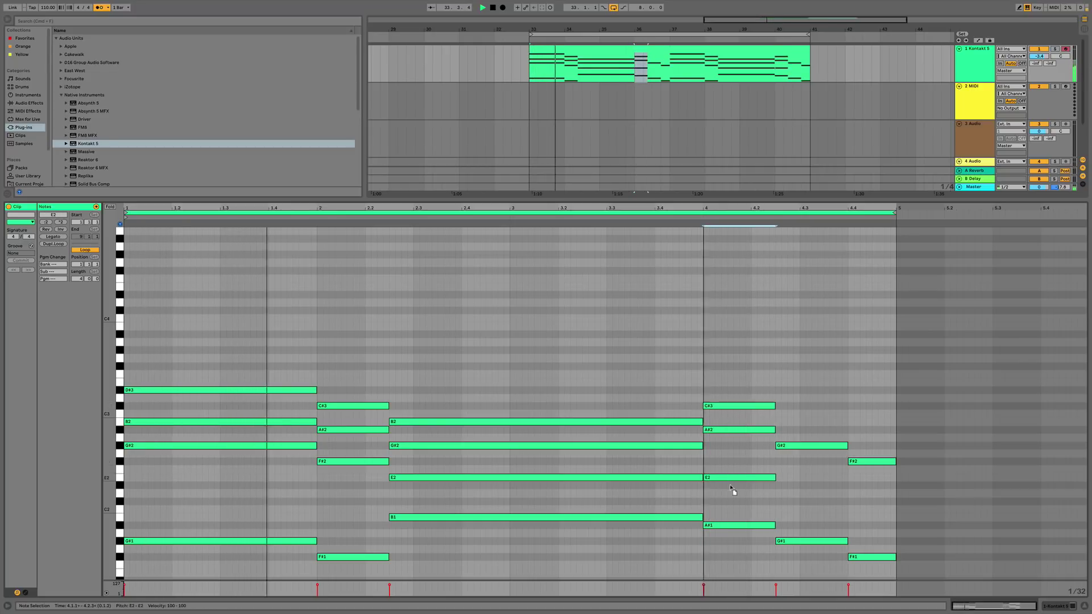
{"action": "left_click_drag", "start_coordinate": [729, 477], "coordinate": [730, 487]}
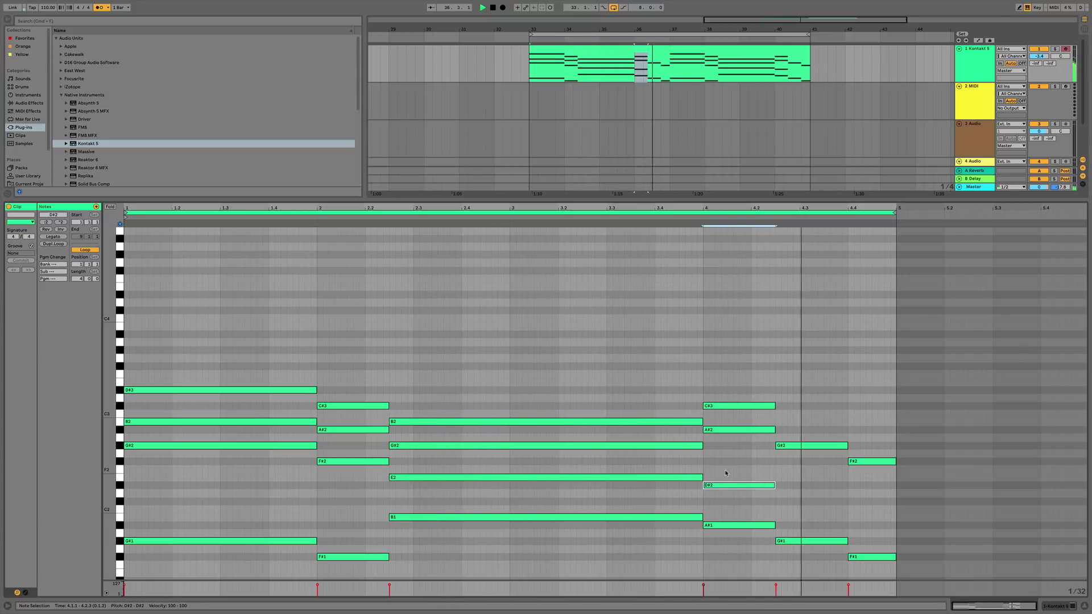
{"action": "key", "text": "space"}
Compare the four completed chords by highlighting each note stack in turn.
{"action": "left_click_drag", "start_coordinate": [737, 326], "coordinate": [703, 578]}
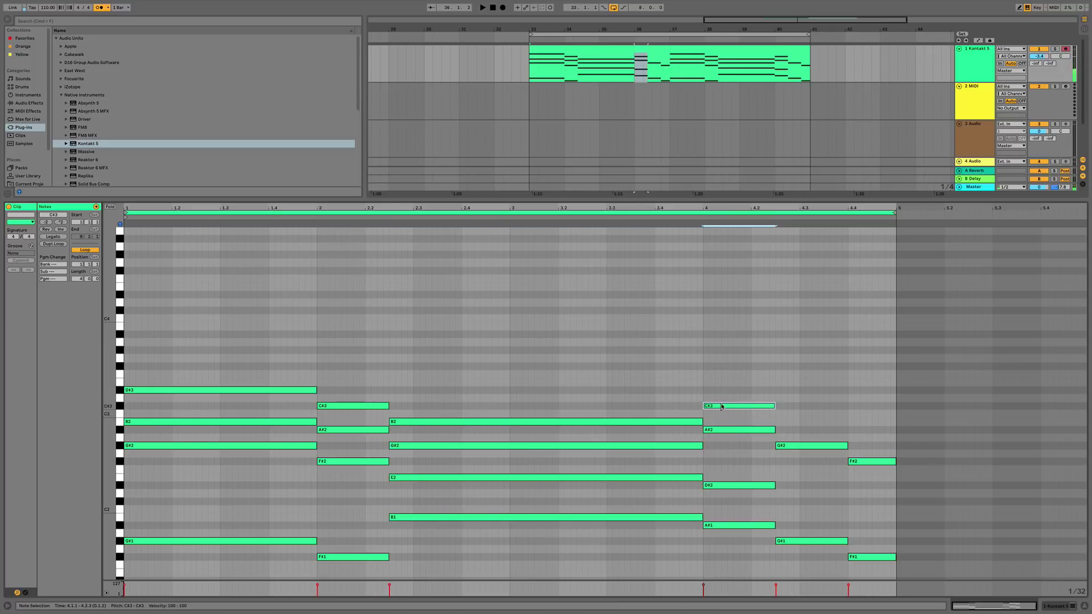
{"action": "left_click_drag", "start_coordinate": [514, 393], "coordinate": [523, 534]}
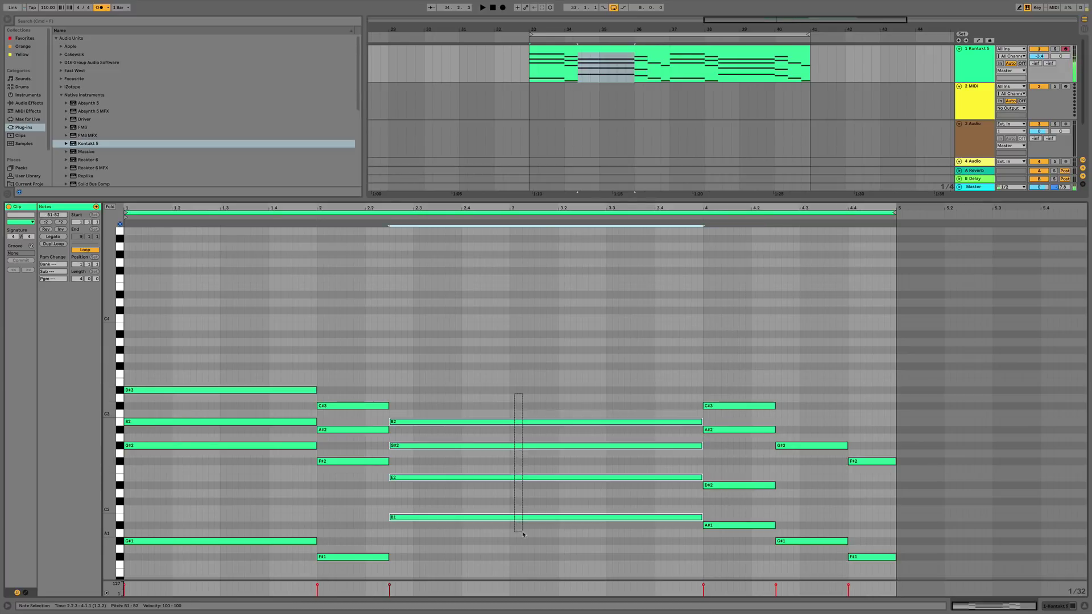
{"action": "left_click_drag", "start_coordinate": [373, 382], "coordinate": [381, 600]}
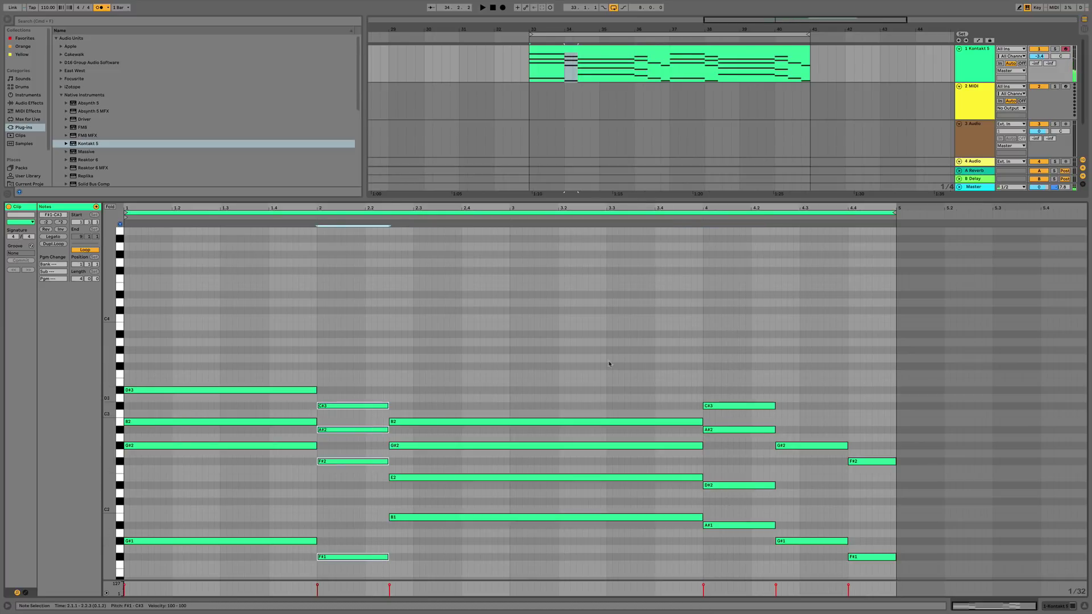
{"action": "left_click_drag", "start_coordinate": [728, 346], "coordinate": [697, 553]}
{"action": "left_click_drag", "start_coordinate": [598, 357], "coordinate": [605, 577]}
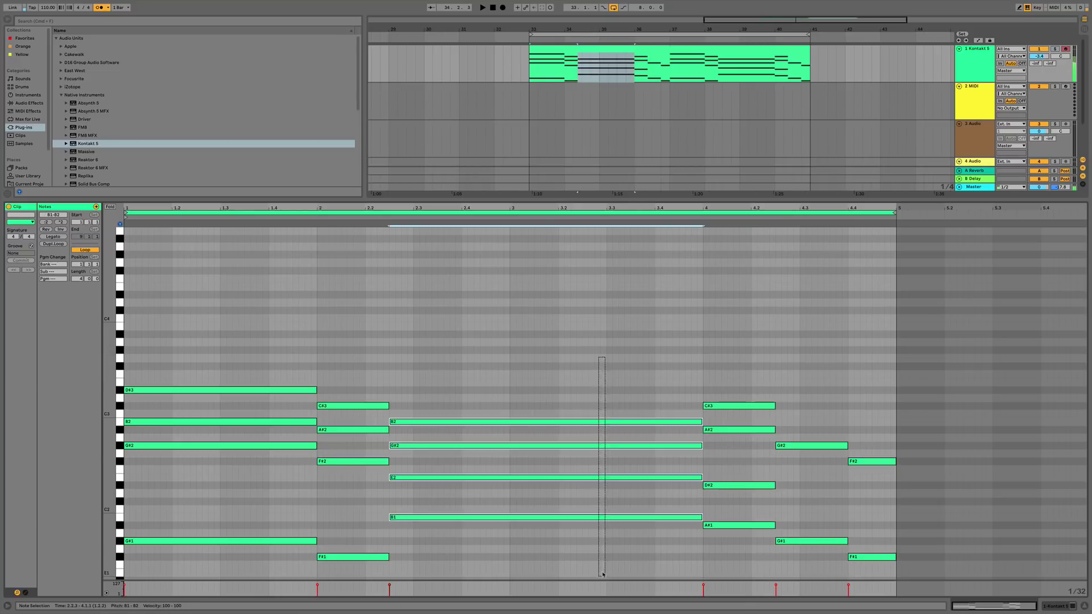
{"action": "left_click_drag", "start_coordinate": [357, 382], "coordinate": [356, 577]}
{"action": "left_click_drag", "start_coordinate": [299, 355], "coordinate": [262, 613]}
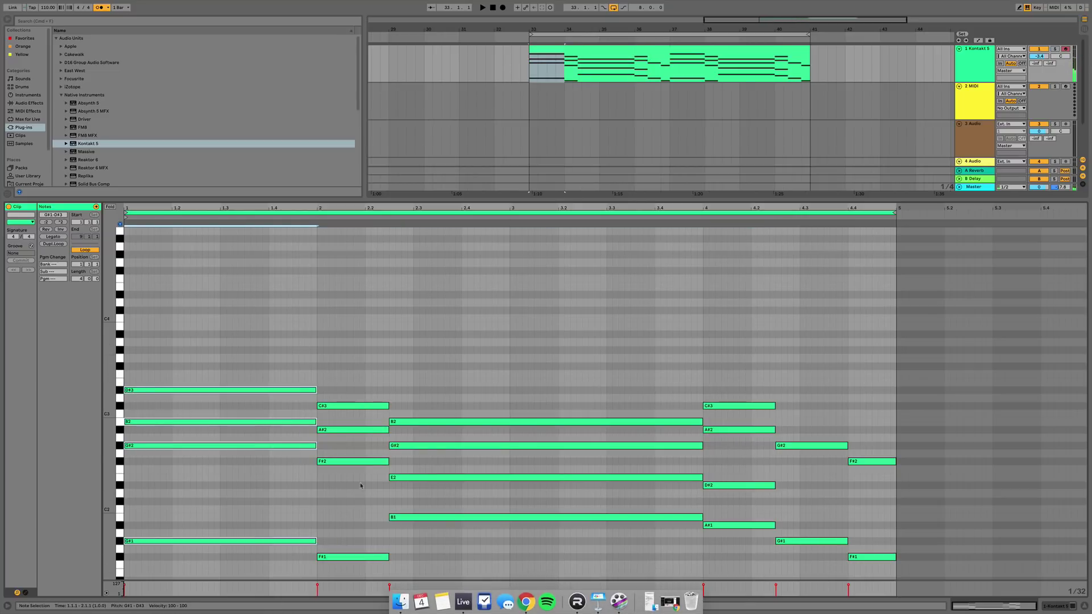
{"action": "left_click_drag", "start_coordinate": [472, 393], "coordinate": [466, 581]}
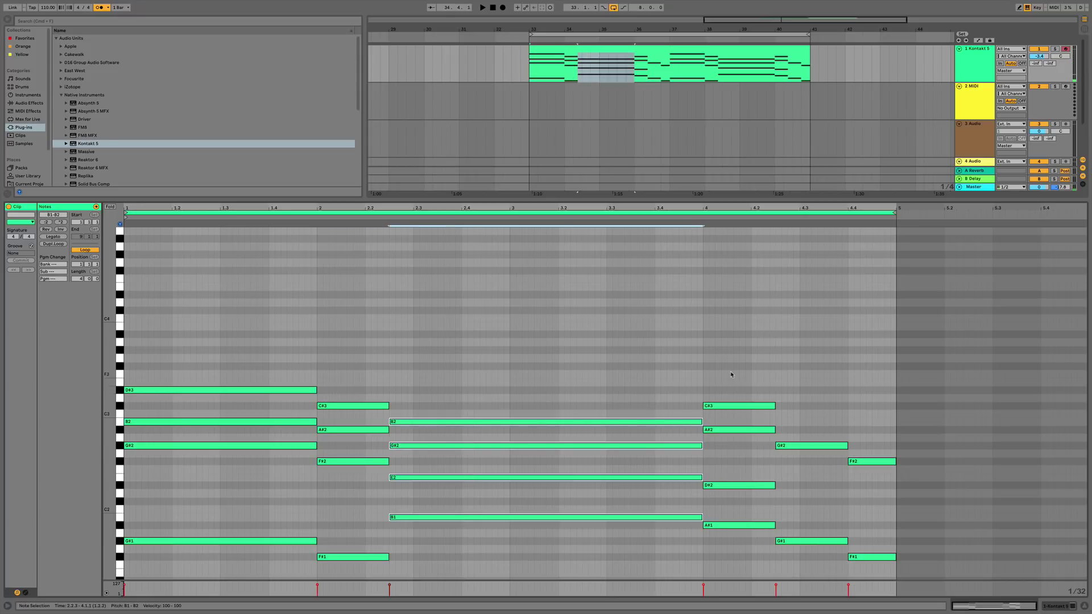
{"action": "left_click_drag", "start_coordinate": [731, 375], "coordinate": [776, 609]}
{"action": "left_click_drag", "start_coordinate": [745, 338], "coordinate": [766, 613]}
{"action": "left_click_drag", "start_coordinate": [575, 342], "coordinate": [566, 585]}
{"action": "left_click_drag", "start_coordinate": [366, 386], "coordinate": [369, 603]}
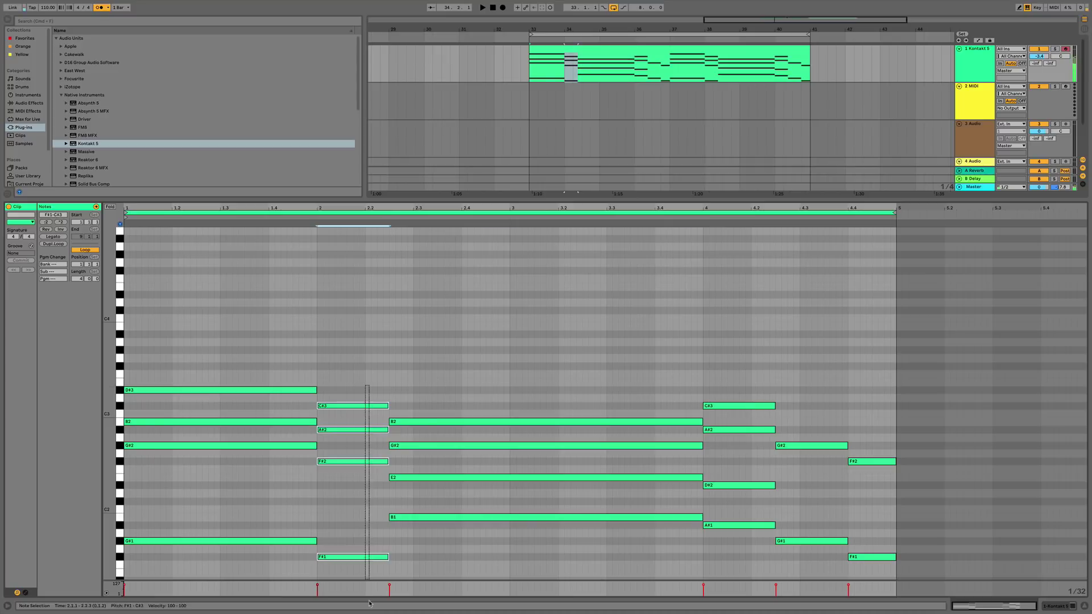
Consolidate the looped clip into one eight-bar clip and delete all notes from 4.2.3 onward.
{"action": "left_click", "coordinate": [706, 48]}
{"action": "left_click", "coordinate": [705, 49]}
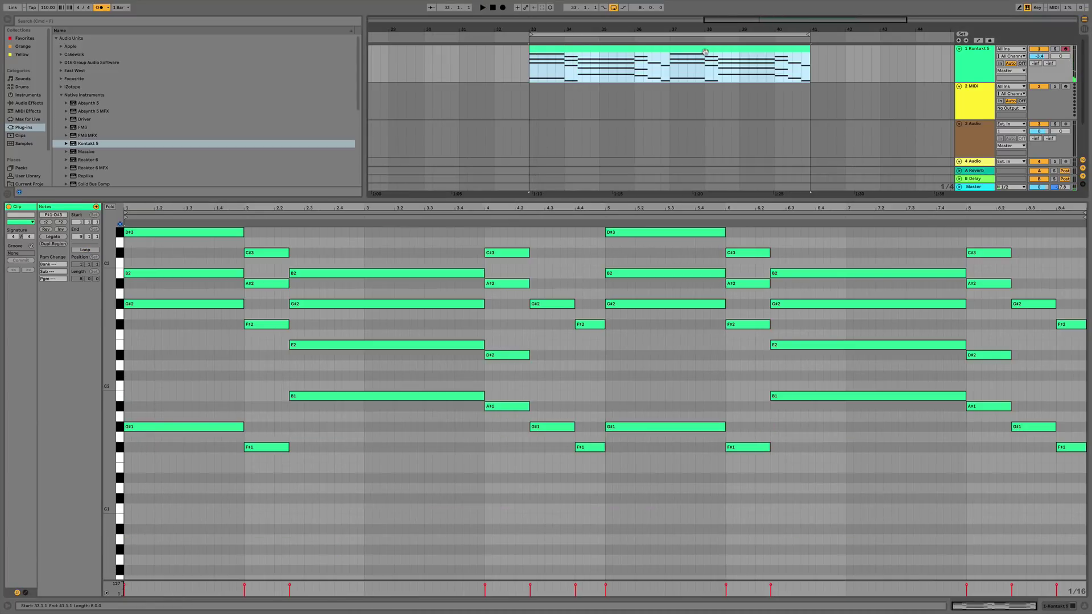
{"action": "left_click", "coordinate": [695, 197]}
{"action": "scroll", "coordinate": [667, 298], "scroll_direction": "up", "scroll_amount": 3}
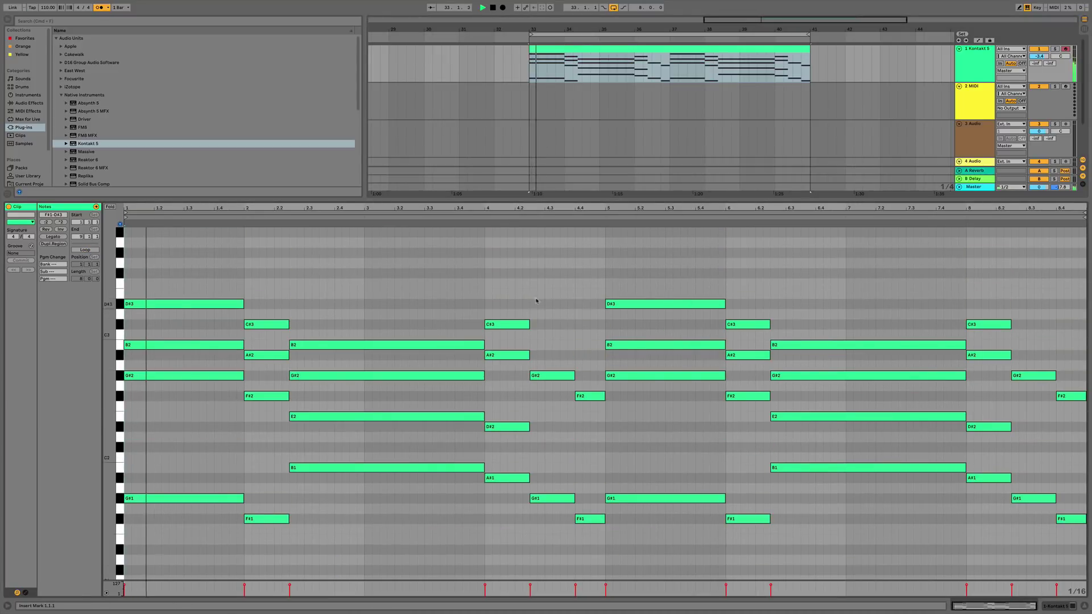
{"action": "left_click_drag", "start_coordinate": [529, 273], "coordinate": [1083, 562]}
{"action": "key", "text": "Delete"}
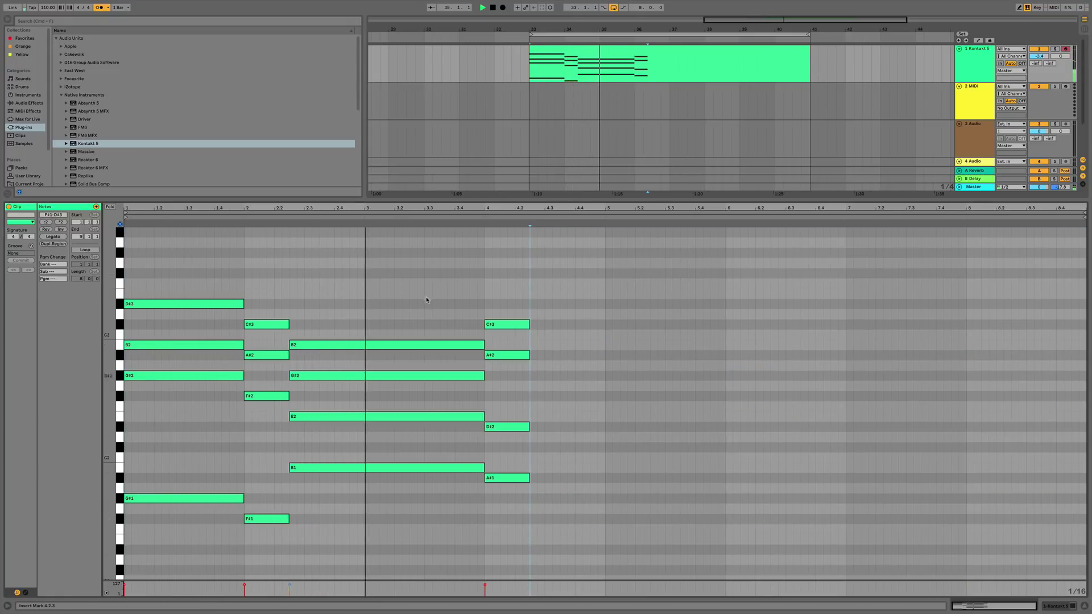
Duplicate the long B1–E2–G#2–B2 chord to 4.2.3 and shorten the copy to end at 4.4.1.
{"action": "left_click_drag", "start_coordinate": [446, 545], "coordinate": [466, 338]}
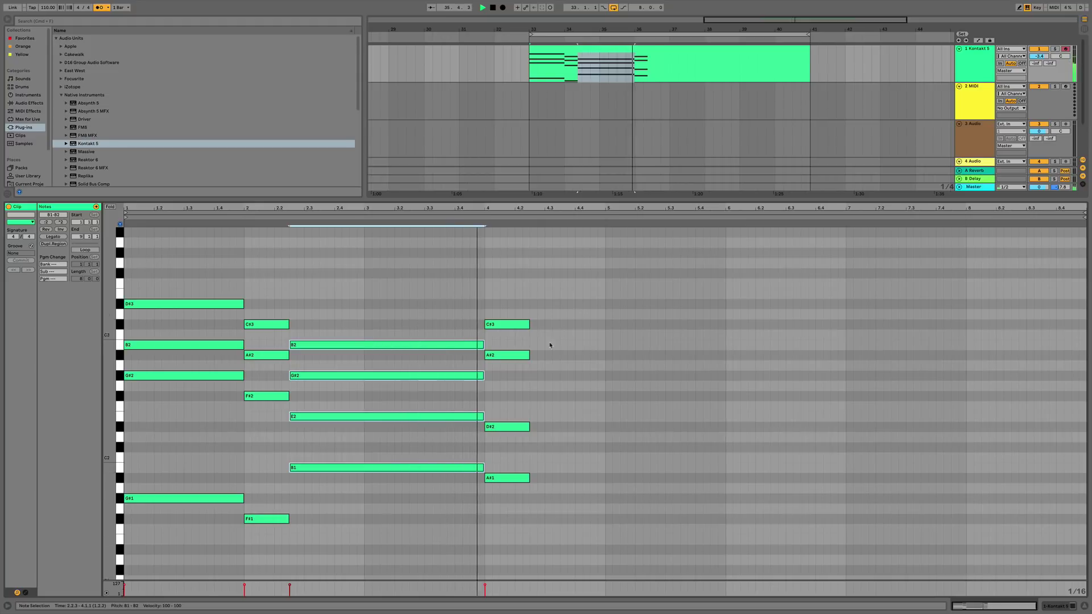
{"action": "key", "text": "super+d"}
{"action": "left_click_drag", "start_coordinate": [254, 292], "coordinate": [268, 580]}
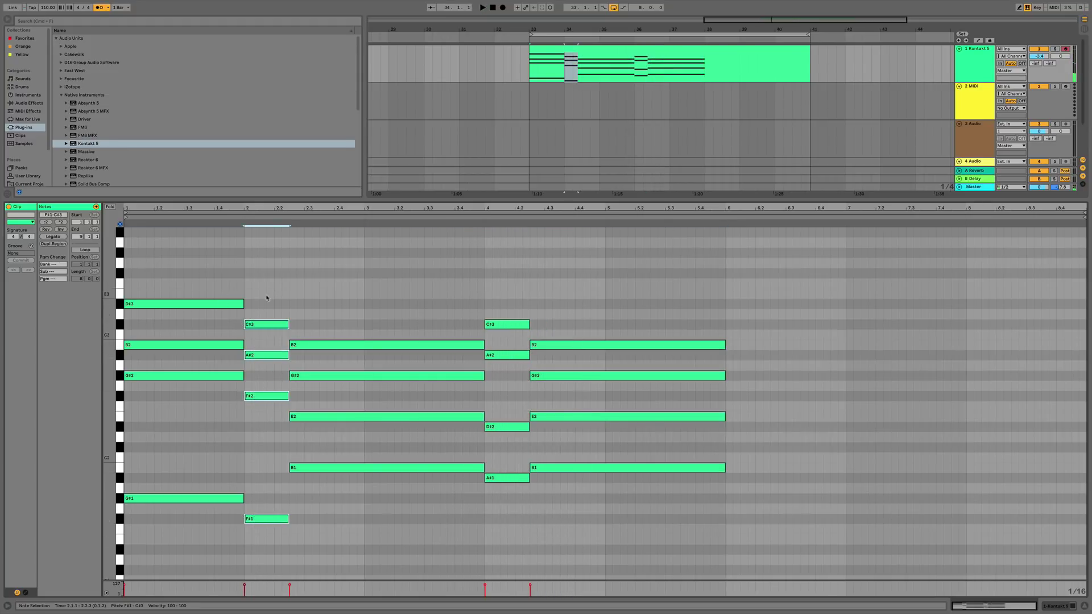
{"action": "left_click_drag", "start_coordinate": [608, 315], "coordinate": [615, 584]}
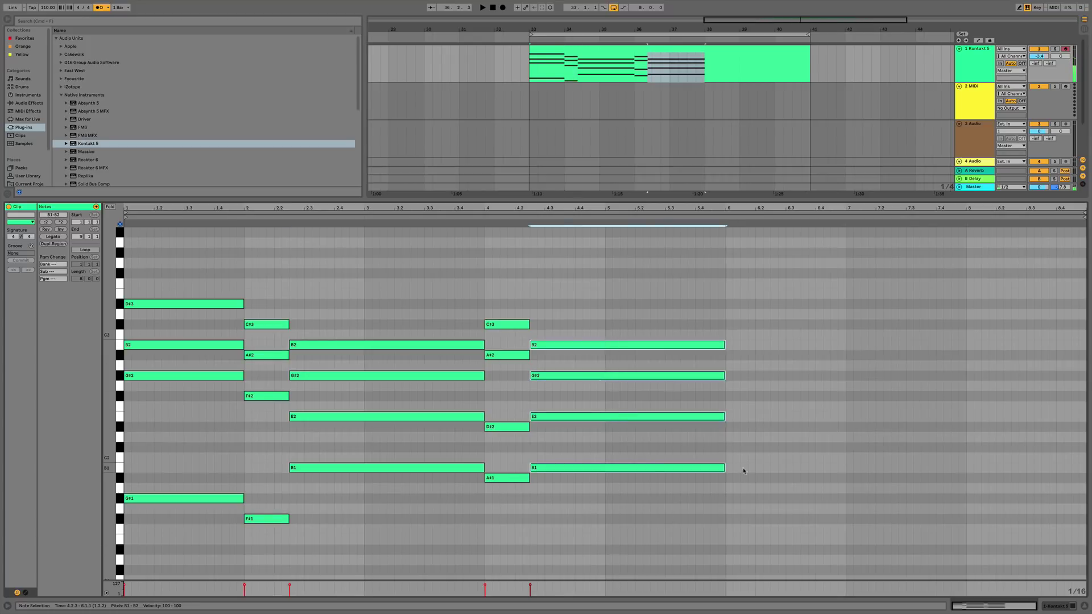
{"action": "left_click_drag", "start_coordinate": [724, 467], "coordinate": [568, 468]}
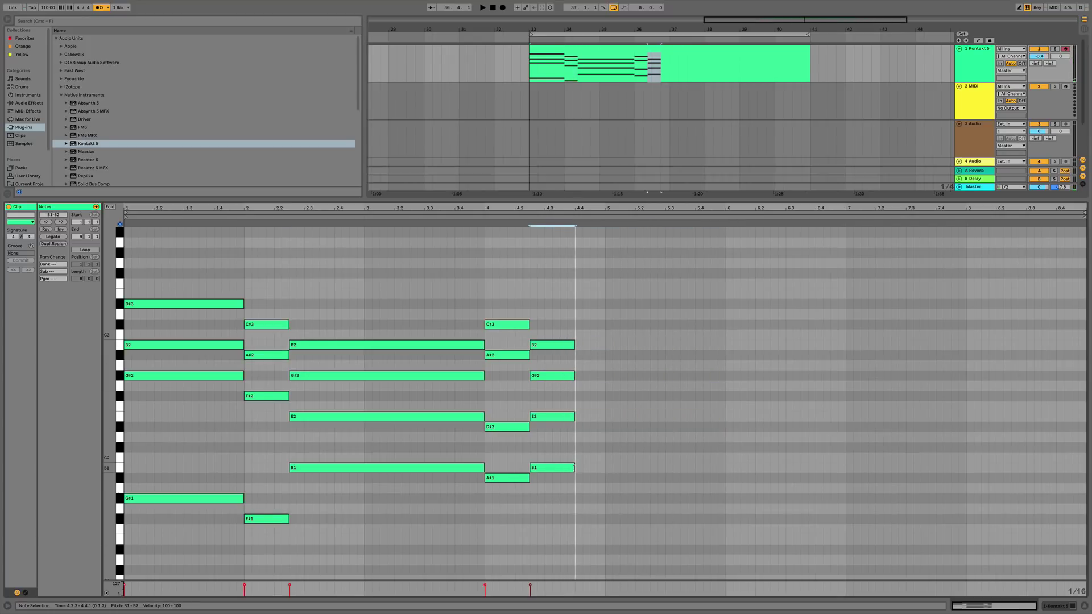
Copy the F#1–F#2–A#2–C#3 chord from bar 2 to 4.4.1 and play back the progression.
{"action": "left_click_drag", "start_coordinate": [285, 270], "coordinate": [263, 535]}
{"action": "left_click", "coordinate": [576, 356]}
{"action": "key", "text": "super+v"}
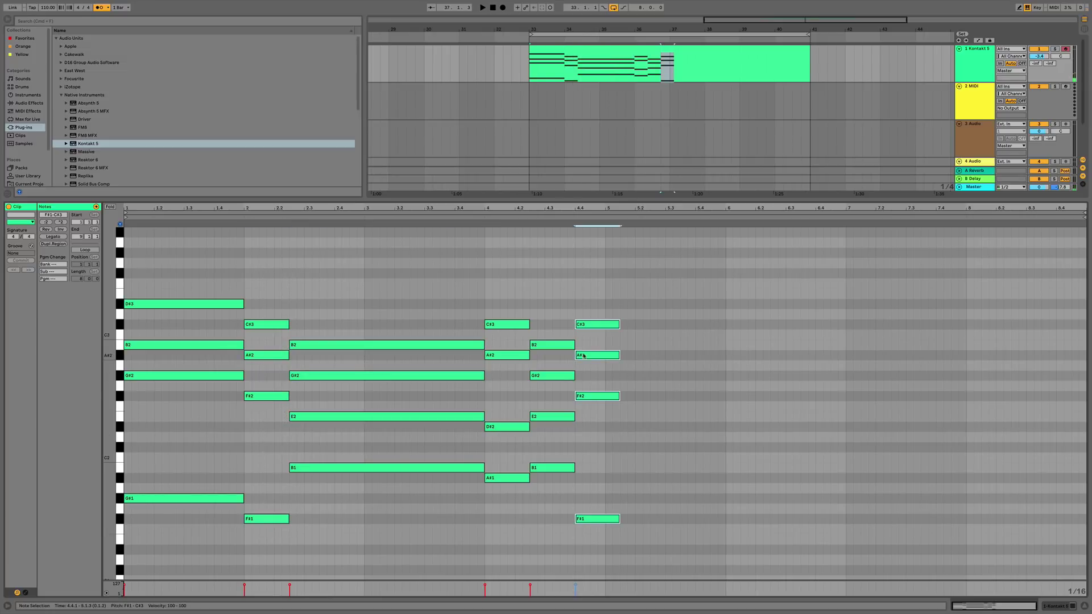
{"action": "key", "text": "space"}
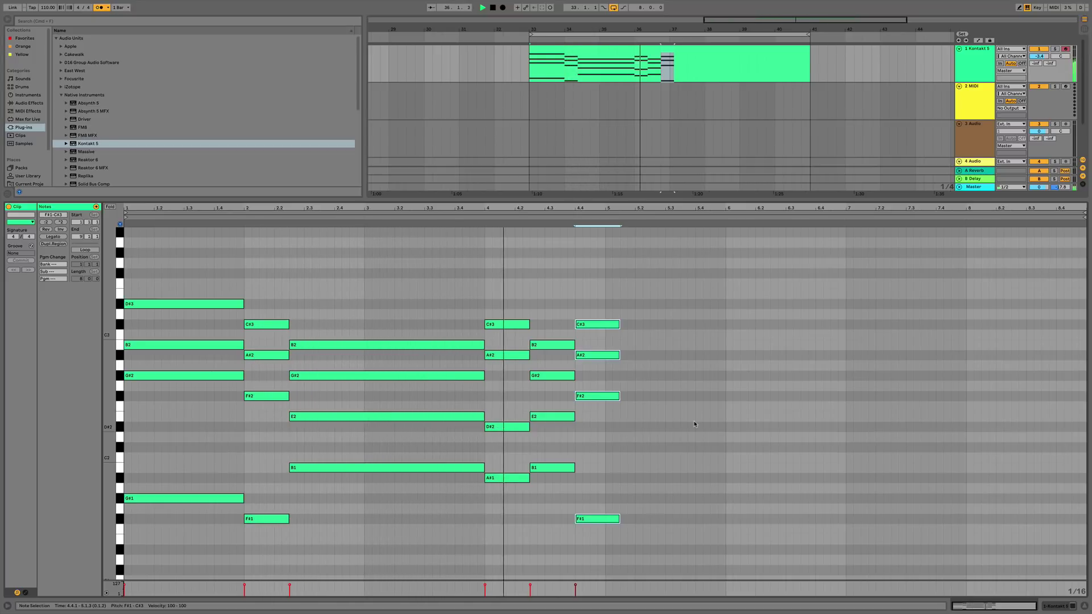
{"action": "key", "text": "space"}
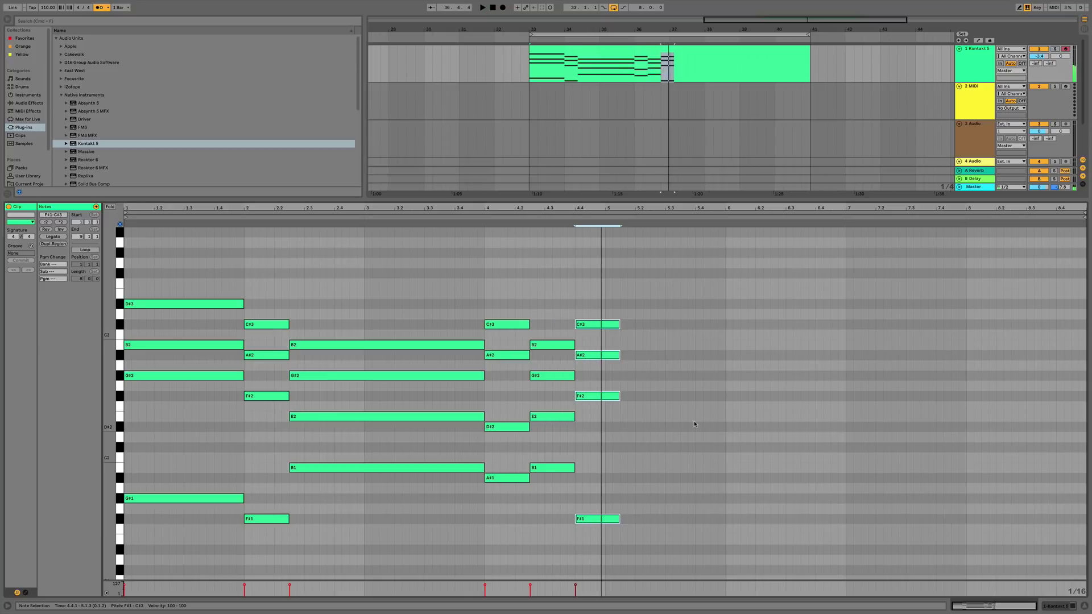
Trim the last chord to end at bar 5 and duplicate the four-bar progression into bars 5 to 8.
{"action": "scroll", "coordinate": [648, 482], "scroll_direction": "up", "scroll_amount": 1}
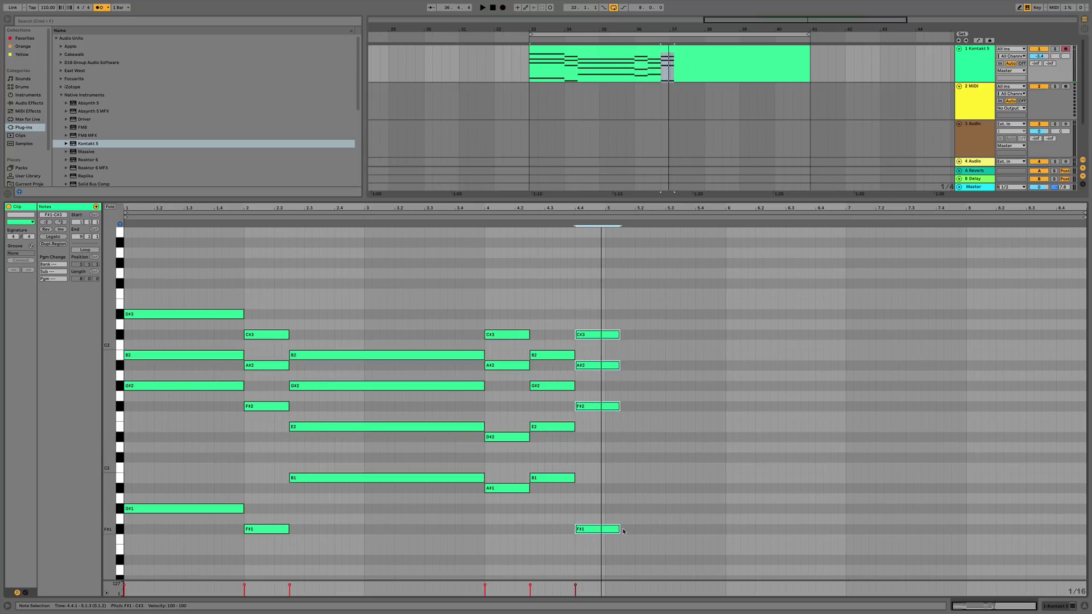
{"action": "left_click_drag", "start_coordinate": [619, 529], "coordinate": [181, 292]}
{"action": "key", "text": "ctrl+d"}
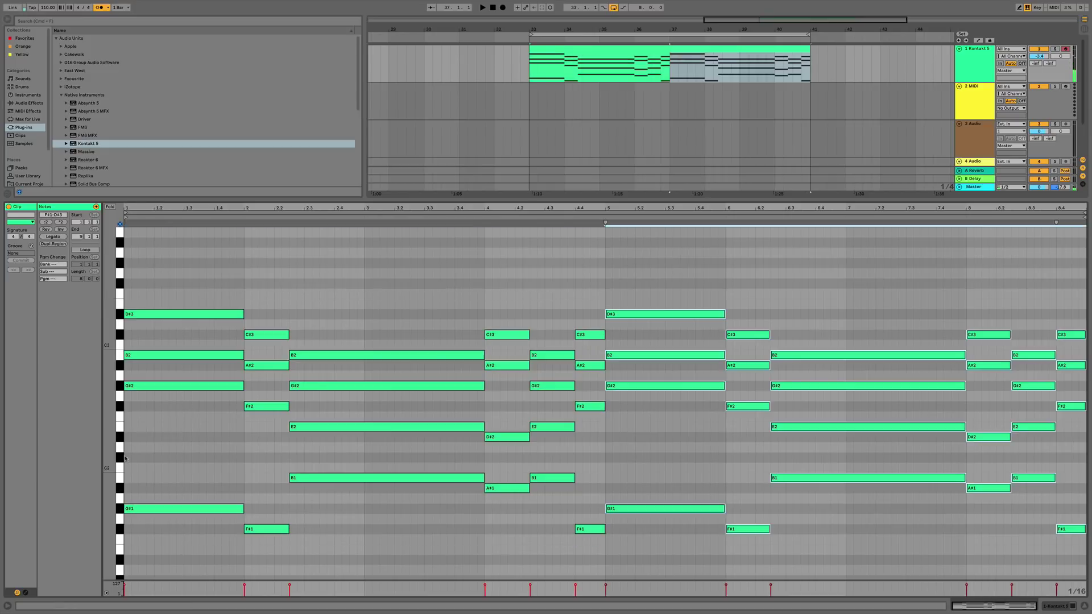
Turn on looping over the clip's first four bars and play it back.
{"action": "left_click", "coordinate": [595, 49]}
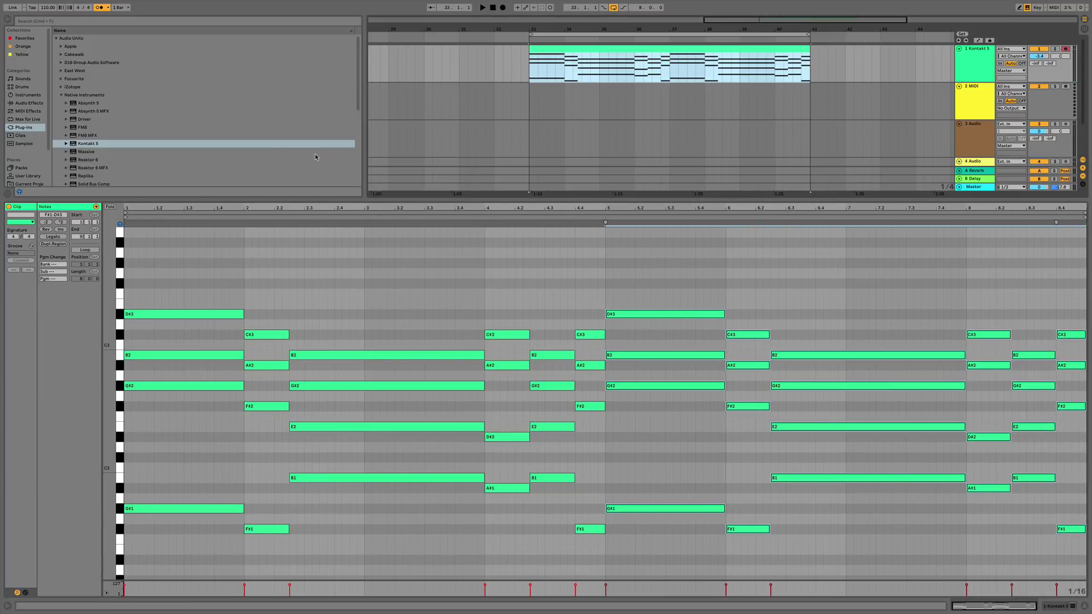
{"action": "scroll", "coordinate": [100, 384], "scroll_direction": "down", "scroll_amount": 3}
{"action": "left_click", "coordinate": [84, 250]}
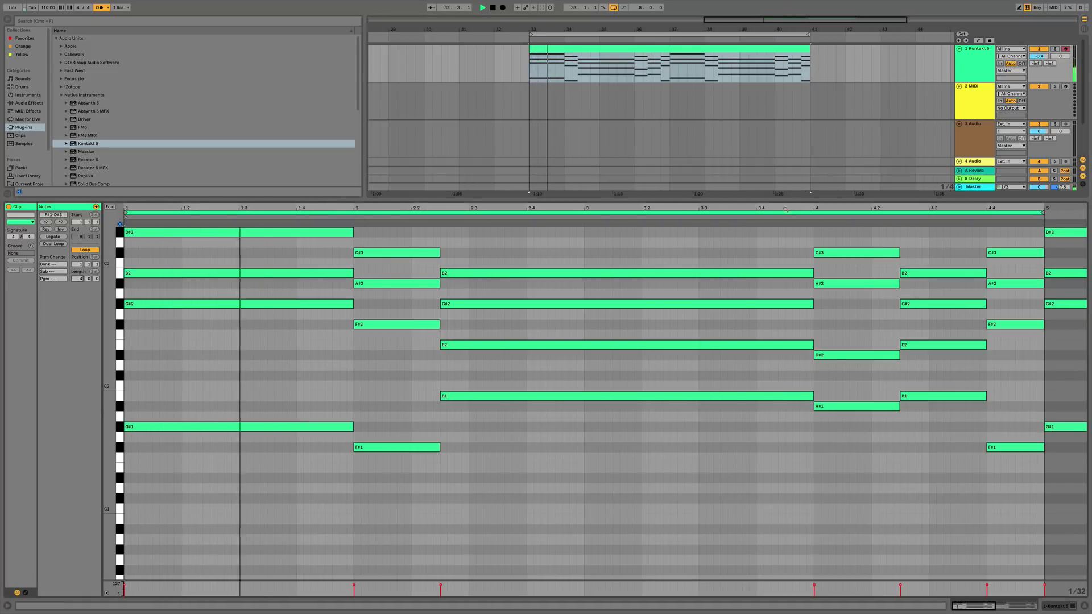
{"action": "scroll", "coordinate": [128, 418], "scroll_direction": "up", "scroll_amount": 2}
{"action": "scroll", "coordinate": [255, 336], "scroll_direction": "up", "scroll_amount": 2}
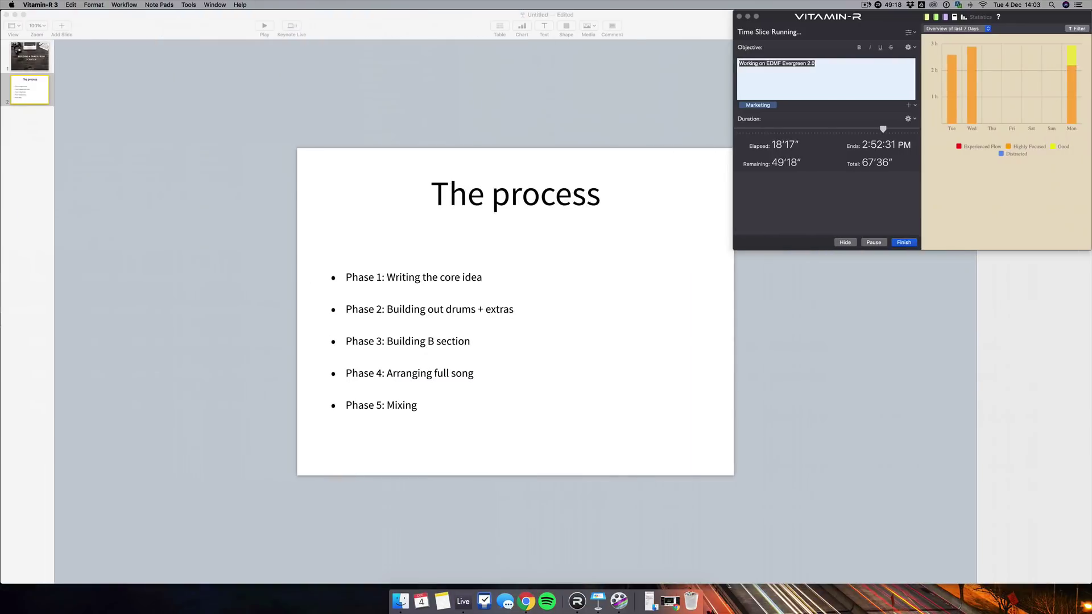
{"action": "key", "text": "ctrl+Right"}
{"action": "left_click", "coordinate": [865, 5]}
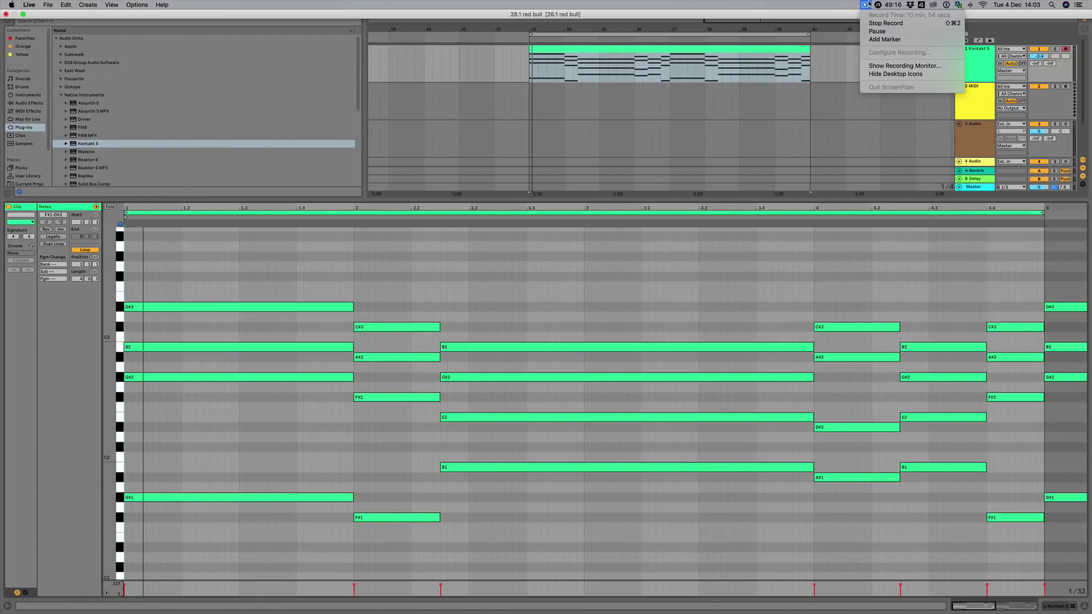
{"action": "key", "text": "Escape"}
Add a G#3 melody note from 1.1.4 to 1.3.1 and an F#3 note from 1.3.1 to 1.4.2 above the first chord.
{"action": "scroll", "coordinate": [220, 324], "scroll_direction": "up", "scroll_amount": 5}
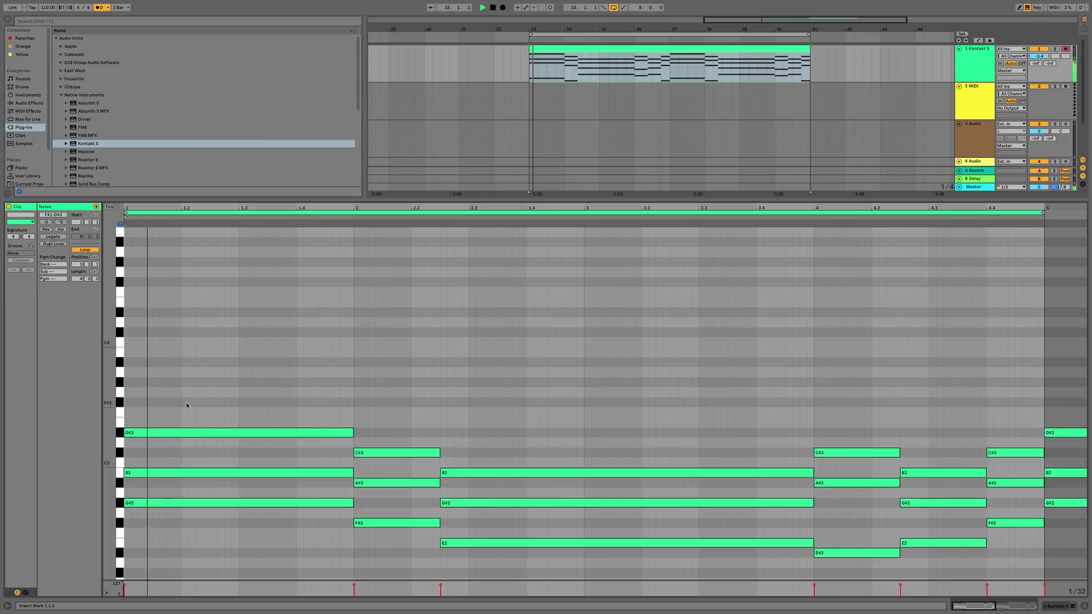
{"action": "double_click", "coordinate": [182, 382]}
{"action": "mouse_move", "coordinate": [190, 382]}
{"action": "left_mouse_down"}
{"action": "mouse_move", "coordinate": [231, 382]}
{"action": "mouse_move", "coordinate": [209, 387]}
{"action": "left_mouse_up"}
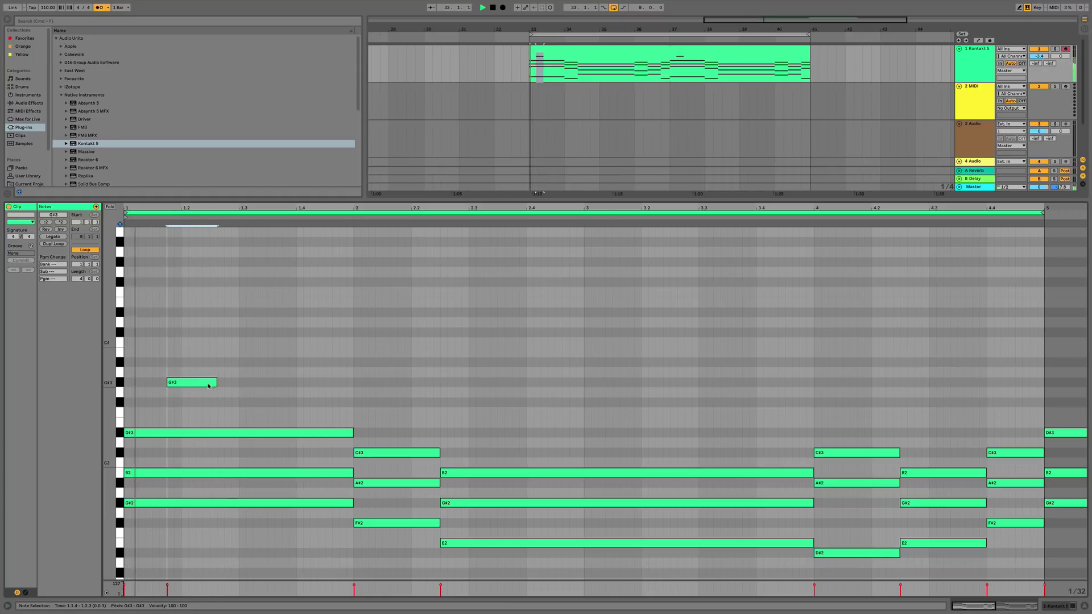
{"action": "left_click_drag", "start_coordinate": [217, 382], "coordinate": [255, 402]}
{"action": "key", "text": "super+d"}
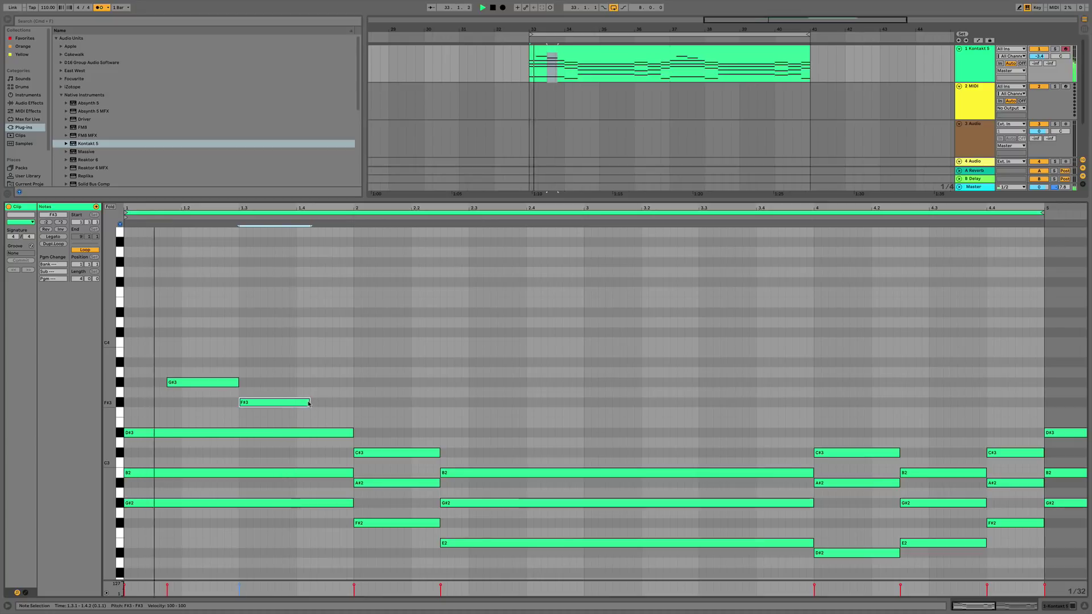
End the F#3 melody note at 1.3.4 and add a D#3 note after it from 1.3.4 to 2.1.1.
{"action": "left_click_drag", "start_coordinate": [309, 402], "coordinate": [289, 412]}
{"action": "key", "text": "super+d"}
{"action": "key", "text": "Down"}
{"action": "key", "text": "space"}
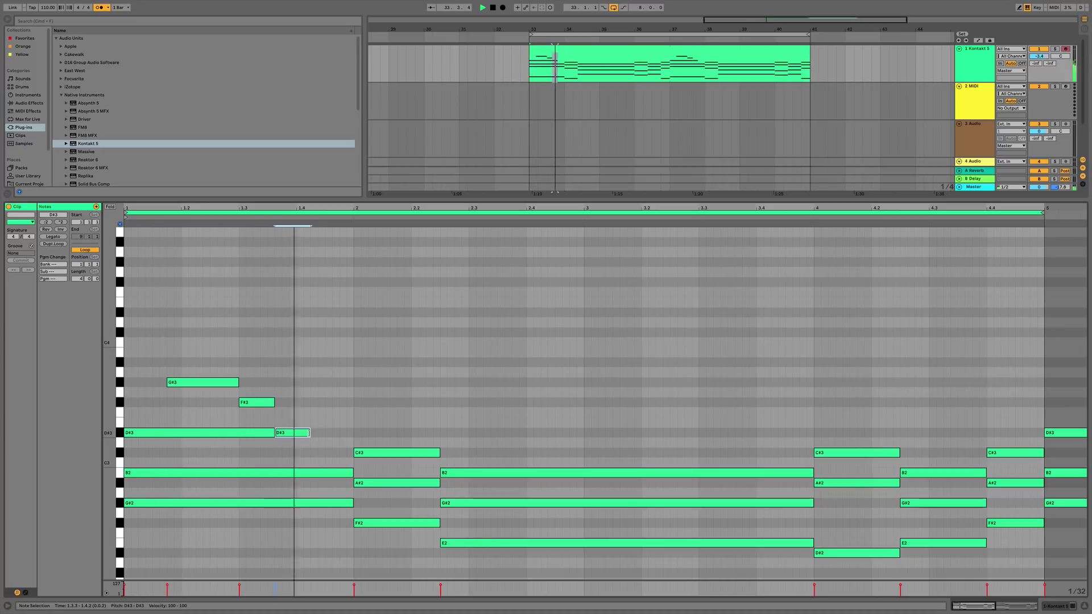
{"action": "left_click_drag", "start_coordinate": [311, 436], "coordinate": [315, 436]}
{"action": "key", "text": "space"}
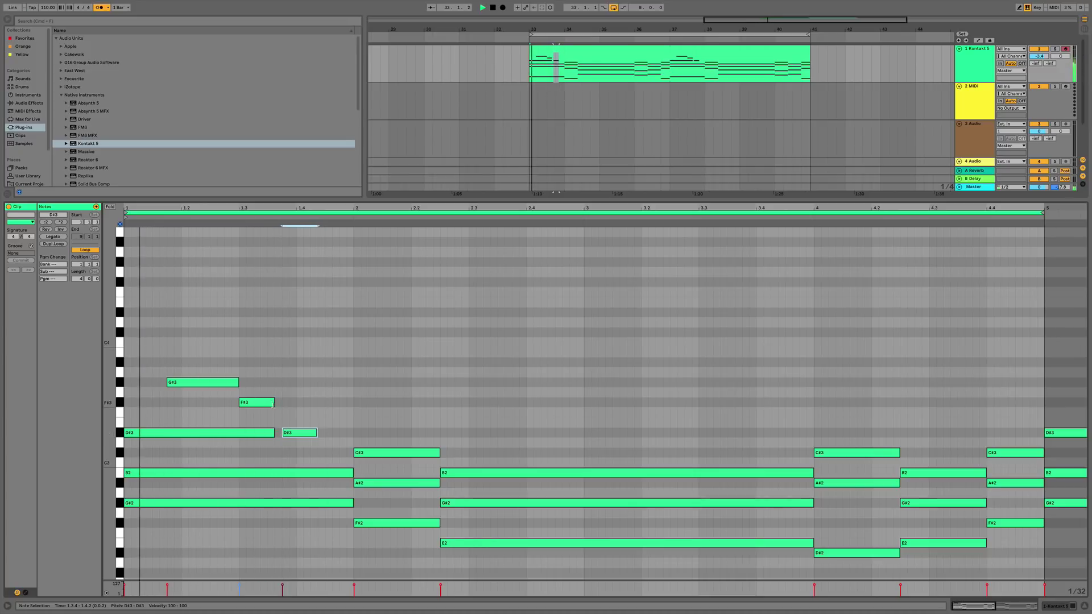
{"action": "left_click_drag", "start_coordinate": [274, 403], "coordinate": [282, 403]}
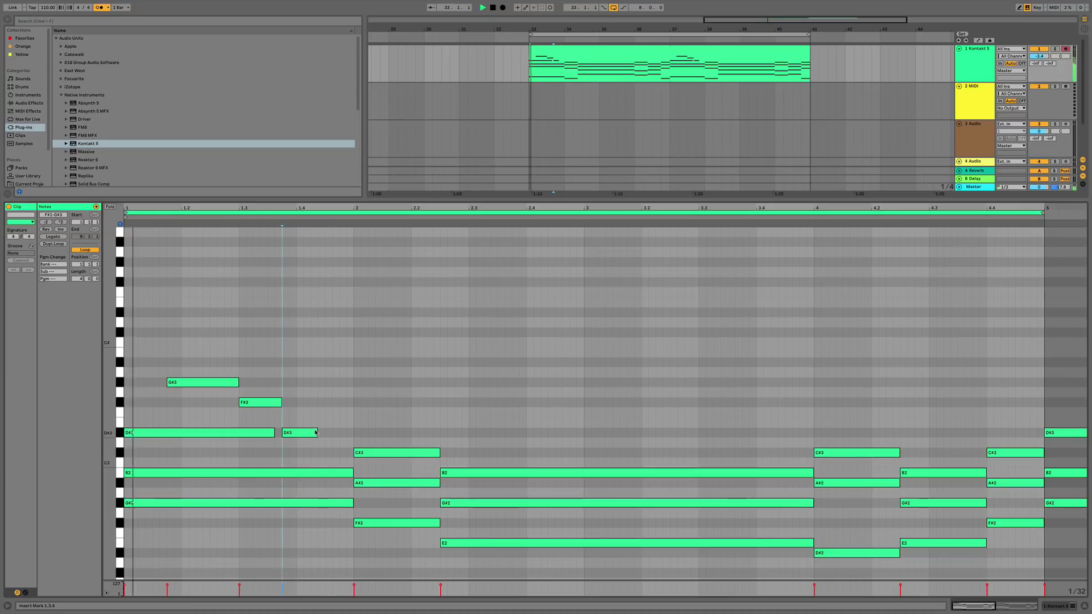
{"action": "left_click_drag", "start_coordinate": [316, 433], "coordinate": [353, 433]}
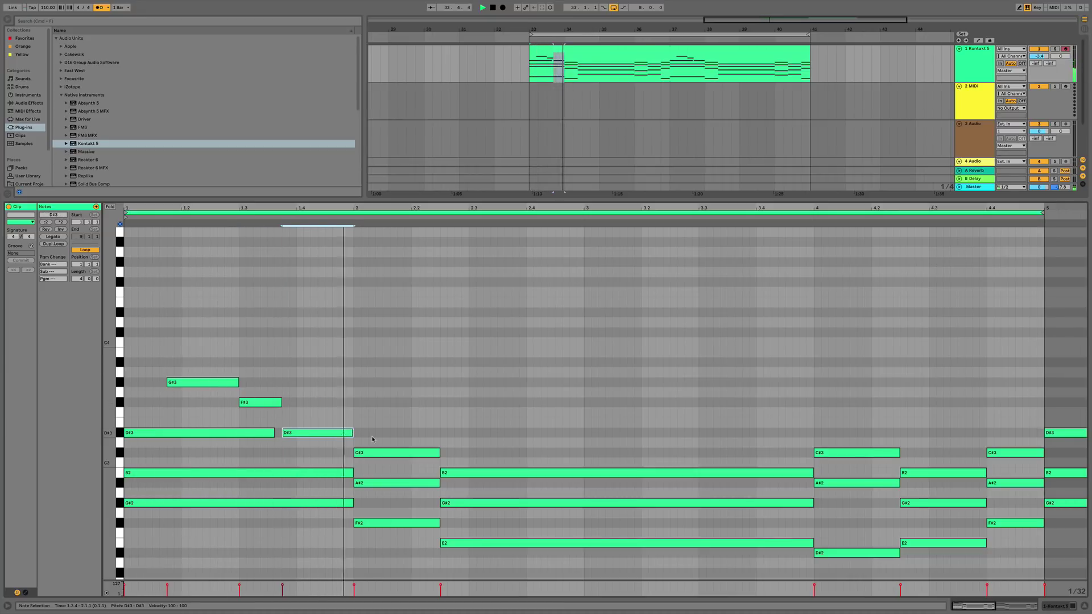
Shorten the D#3 melody note to end at 1.4.3 and add a B2 note from 1.4.3 to 2.1.2.
{"action": "key", "text": "space"}
{"action": "key", "text": "space"}
{"action": "key", "text": "space"}
{"action": "left_click_drag", "start_coordinate": [352, 433], "coordinate": [322, 434]}
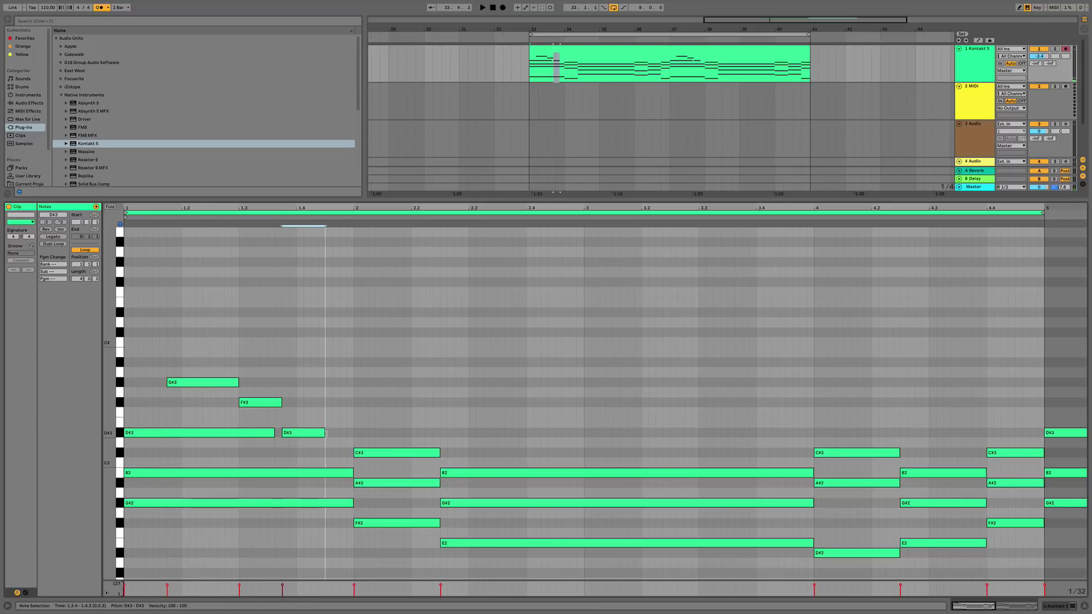
{"action": "left_click_drag", "start_coordinate": [334, 473], "coordinate": [335, 474]}
{"action": "key", "text": "space"}
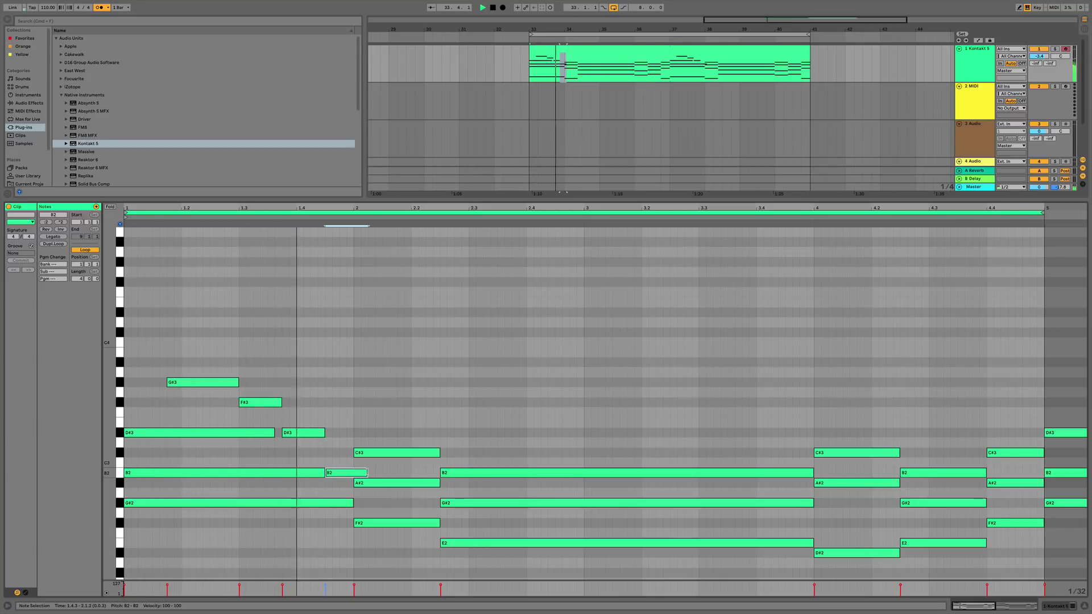
Delete the B2, D#3, F#3 and G#3 melody notes over the first chord.
{"action": "key", "text": "Delete"}
{"action": "key", "text": "space"}
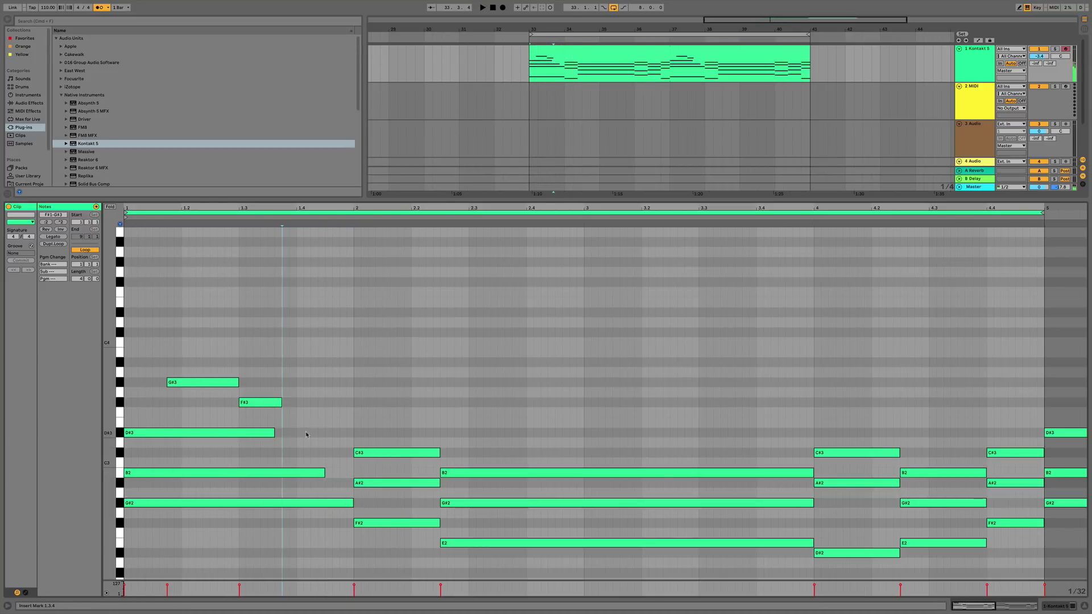
{"action": "key", "text": "Delete"}
{"action": "left_click", "coordinate": [220, 381]}
{"action": "key", "text": "Delete"}
Draw a G#3 note at 1.1.4, raise it an octave to G#4 and lengthen it to end at 1.2.3.
{"action": "left_click", "coordinate": [191, 388]}
{"action": "key", "text": "space"}
{"action": "double_click", "coordinate": [173, 385]}
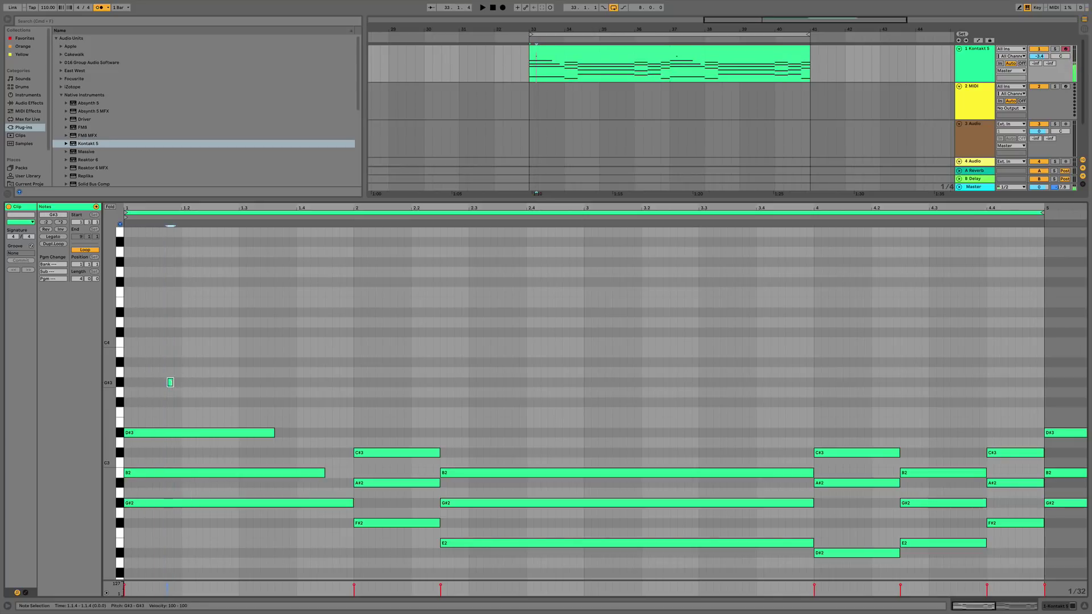
{"action": "key", "text": "shift+Up"}
{"action": "key", "text": "shift+Right"}
{"action": "key", "text": "shift+Right"}
{"action": "key", "text": "shift+Right"}
{"action": "key", "text": "shift+Right"}
{"action": "key", "text": "shift+Right"}
{"action": "key", "text": "shift+Right"}
{"action": "key", "text": "shift+Right"}
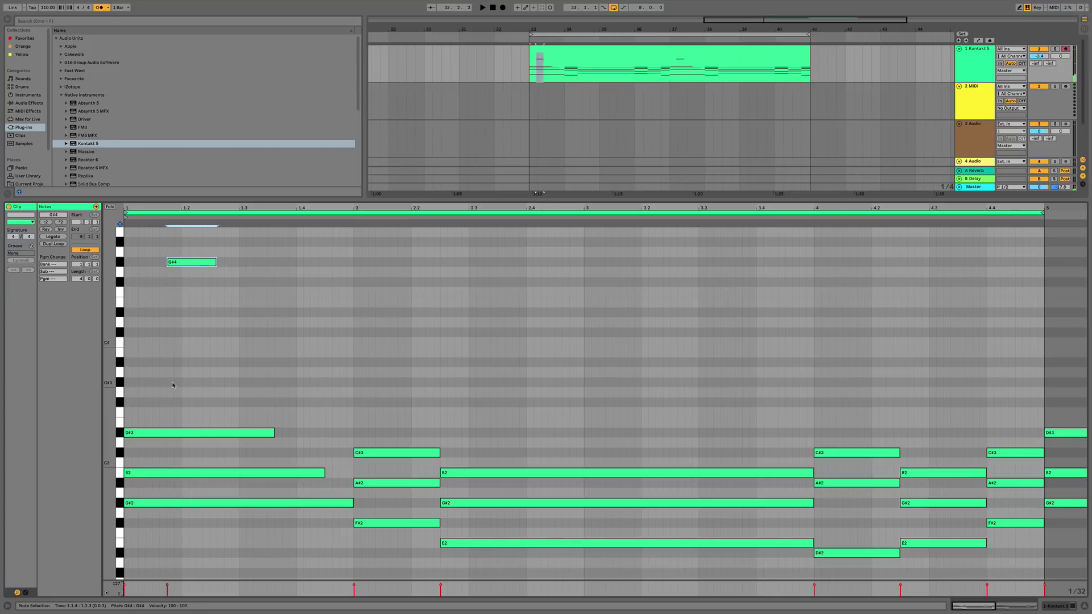
{"action": "key", "text": "shift+Left"}
{"action": "key", "text": "shift+Left"}
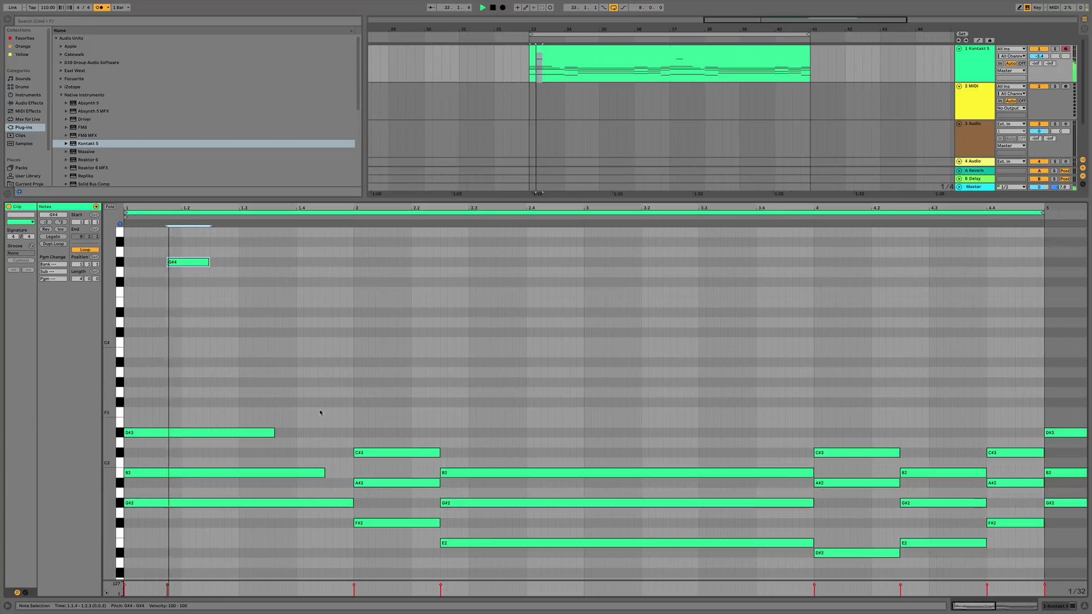
Extend the G#4 note to 1.2.4 and add an F#4 note from 1.3.1 to 1.4.1.
{"action": "left_click_drag", "start_coordinate": [209, 262], "coordinate": [244, 294]}
{"action": "key", "text": "super+d"}
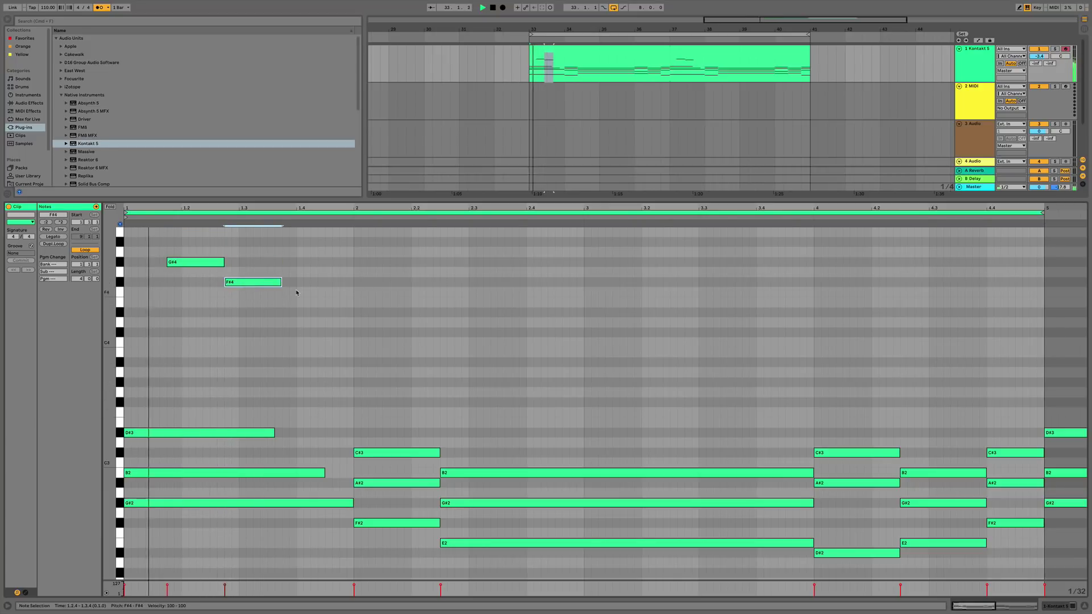
{"action": "key", "text": "Right"}
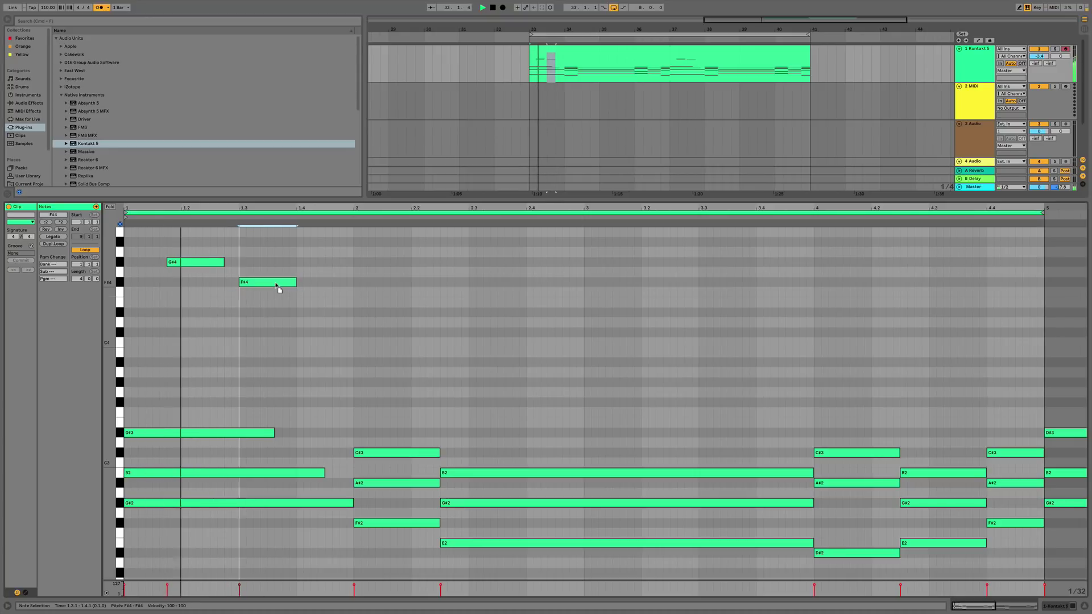
Add a D#4 melody note from 1.4.1 to 1.4.3 and a B3 note from 1.4.3 to 2.1.1.
{"action": "key", "text": "super+d"}
{"action": "left_click_drag", "start_coordinate": [313, 283], "coordinate": [312, 313]}
{"action": "key", "text": "space"}
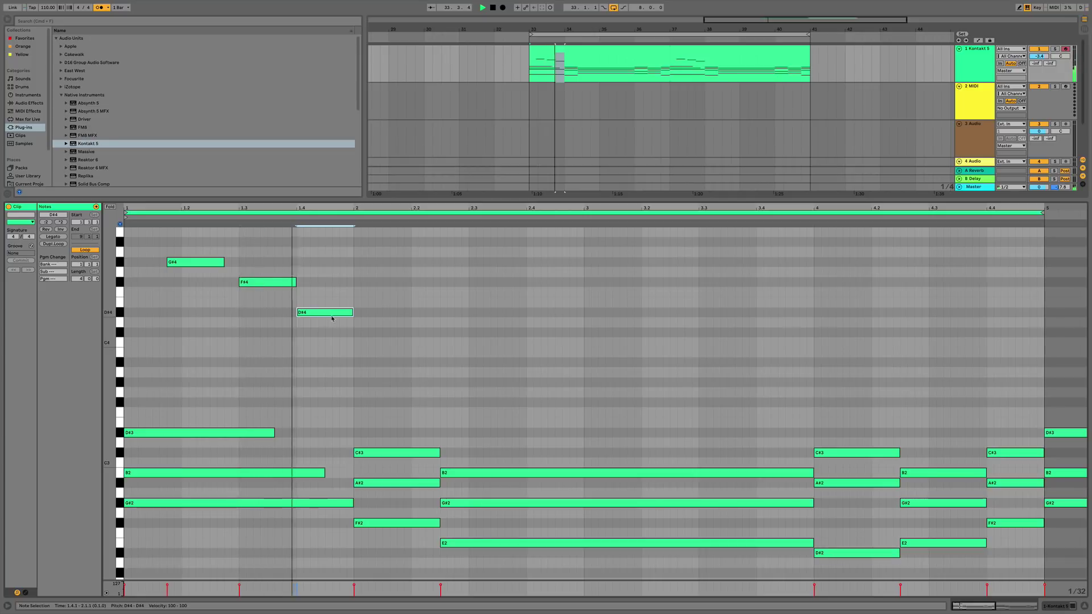
{"action": "left_click_drag", "start_coordinate": [352, 312], "coordinate": [345, 313]}
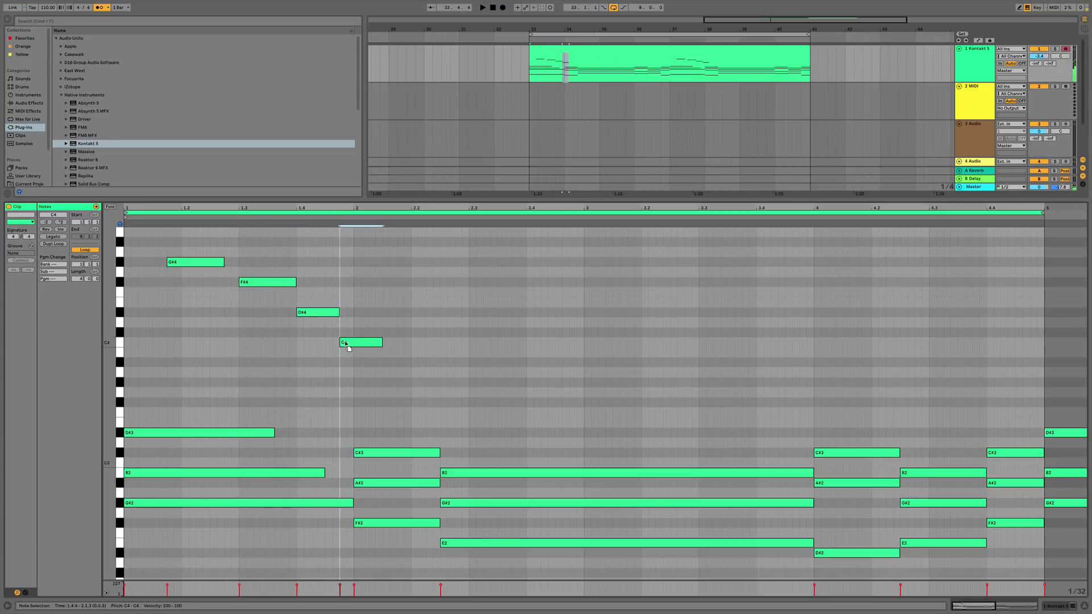
{"action": "key", "text": "space"}
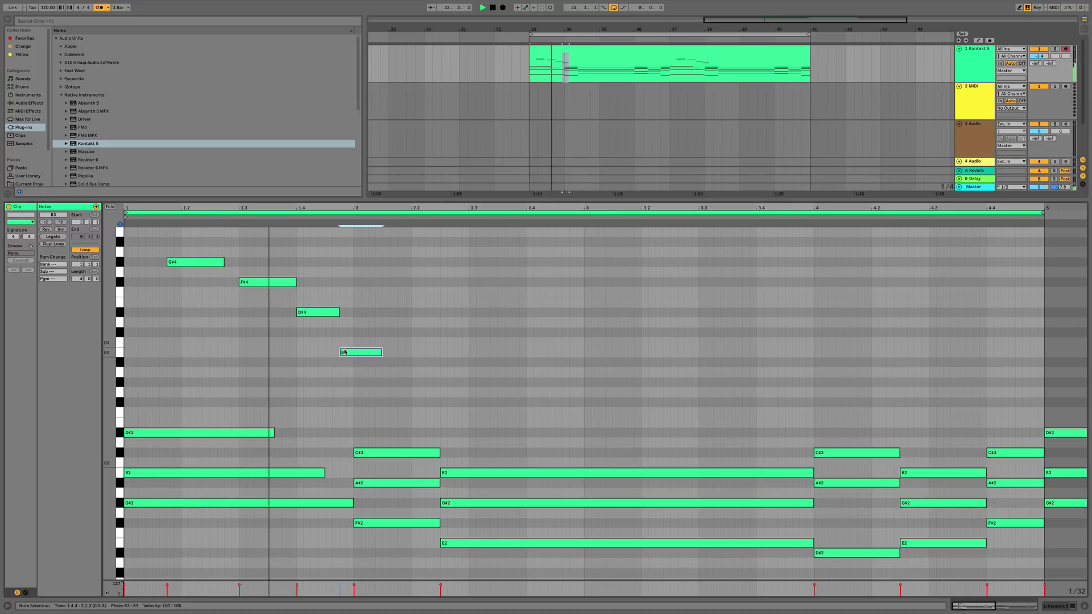
{"action": "left_click_drag", "start_coordinate": [344, 352], "coordinate": [336, 353]}
{"action": "key", "text": "space"}
{"action": "left_click_drag", "start_coordinate": [339, 312], "coordinate": [324, 312]}
{"action": "left_click_drag", "start_coordinate": [368, 349], "coordinate": [353, 353]}
{"action": "key", "text": "space"}
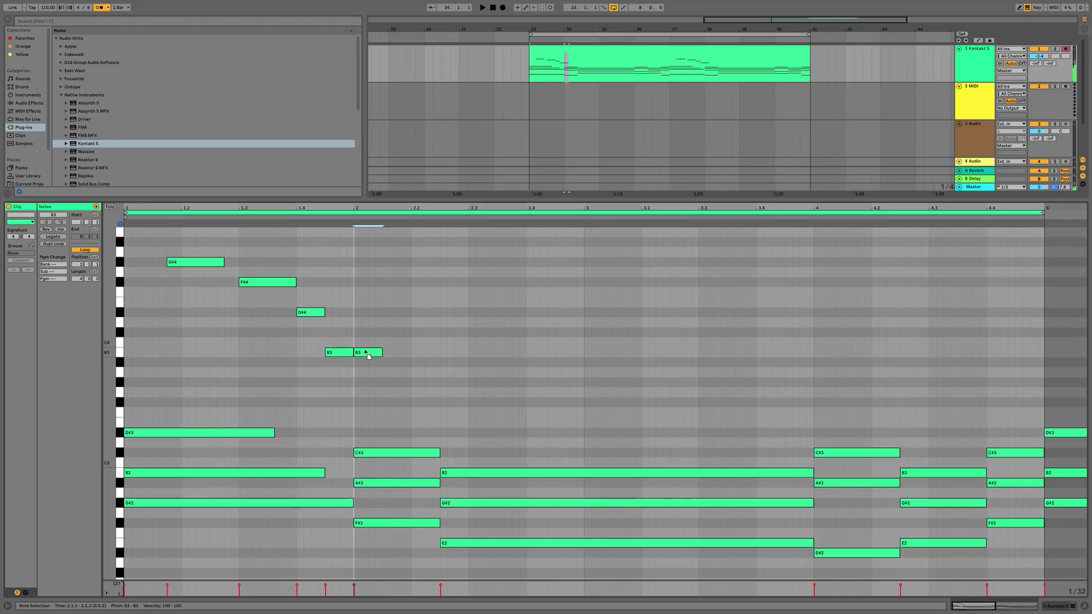
Add two short A#3 melody notes in bar 2, starting at 2.1.1 and 2.1.4.
{"action": "key", "text": "space"}
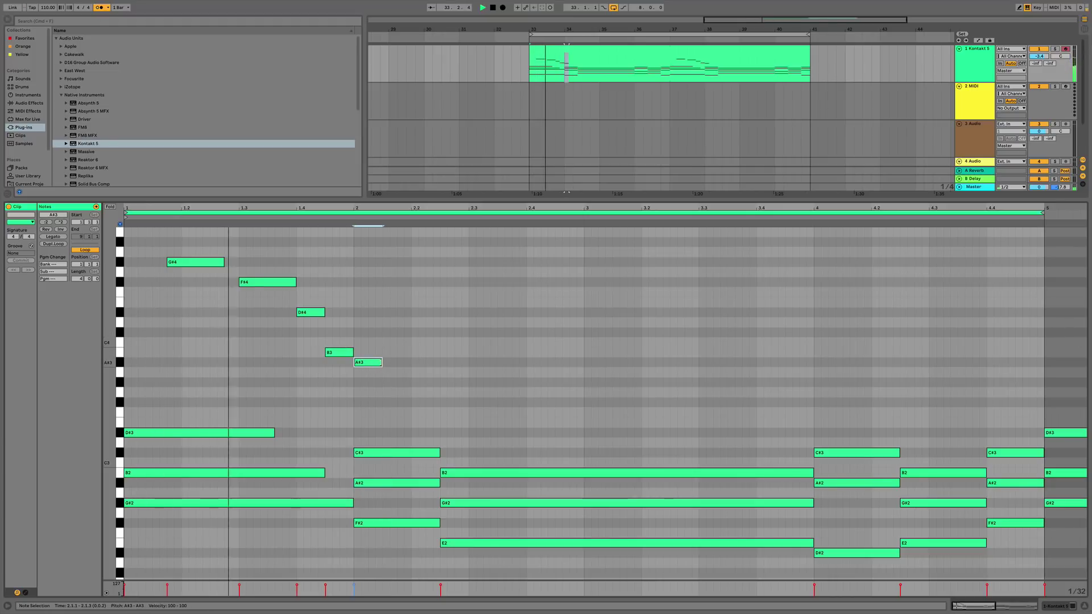
{"action": "key", "text": "space"}
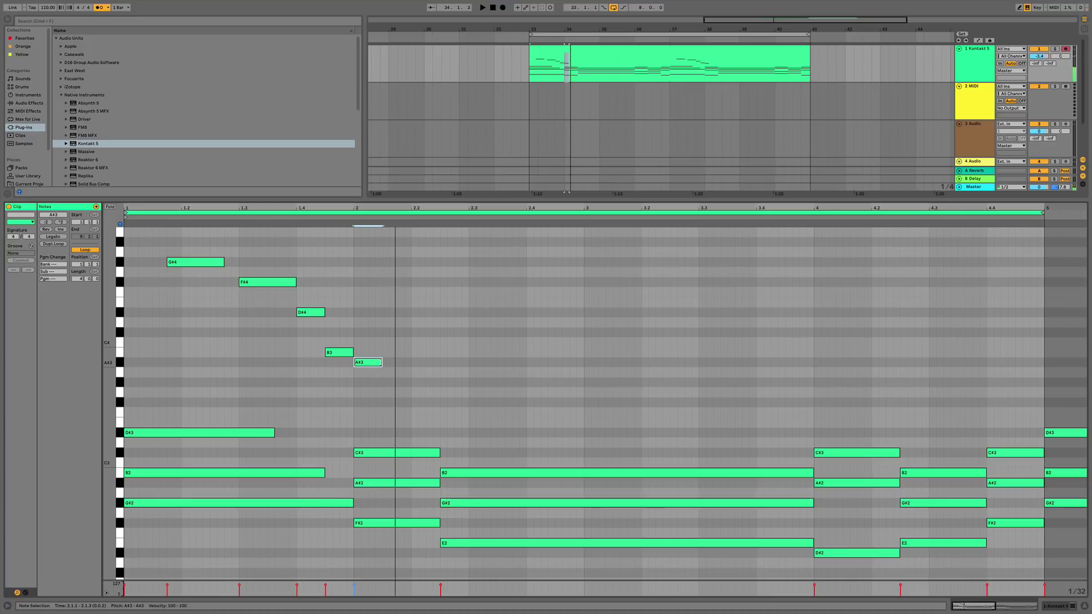
{"action": "left_click_drag", "start_coordinate": [382, 364], "coordinate": [376, 364]}
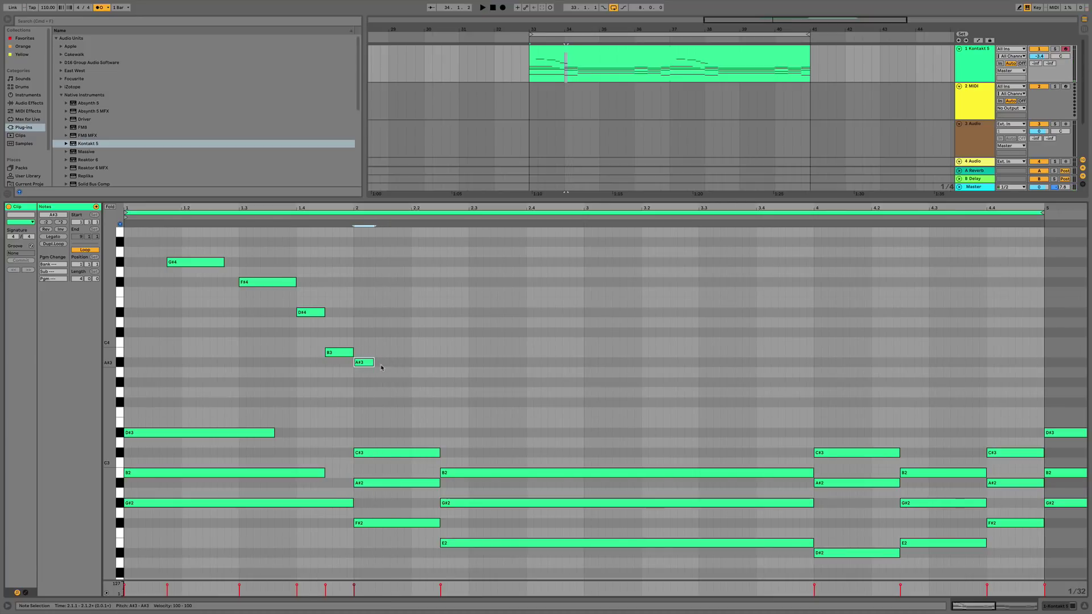
{"action": "key", "text": "space"}
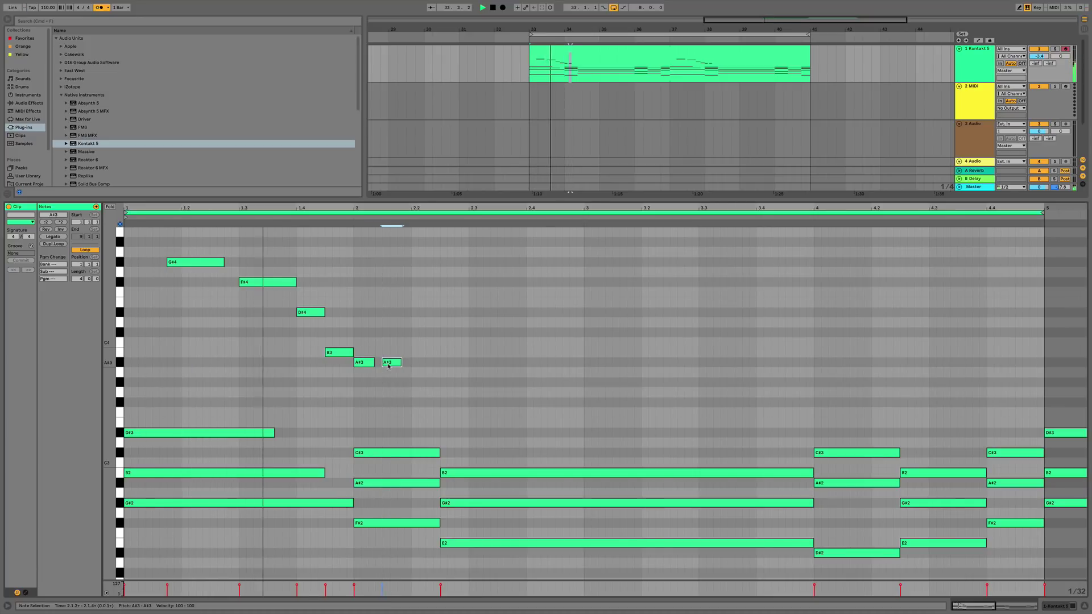
{"action": "left_click_drag", "start_coordinate": [389, 365], "coordinate": [428, 364]}
Continue the melody with B3 from 2.2.3 to 2.3.3, C#4 from 2.3.3 to 2.4.1 and a held B3 from 2.4.1 to 3.1.4.
{"action": "double_click", "coordinate": [449, 364]}
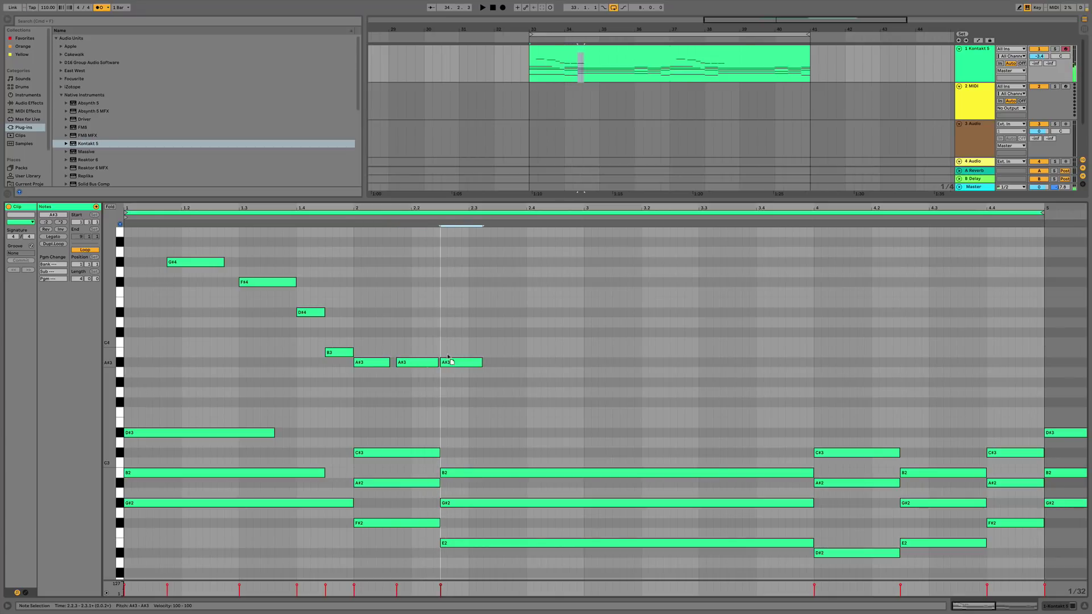
{"action": "left_click_drag", "start_coordinate": [476, 362], "coordinate": [526, 334]}
{"action": "key", "text": "ctrl+d"}
{"action": "key", "text": "space"}
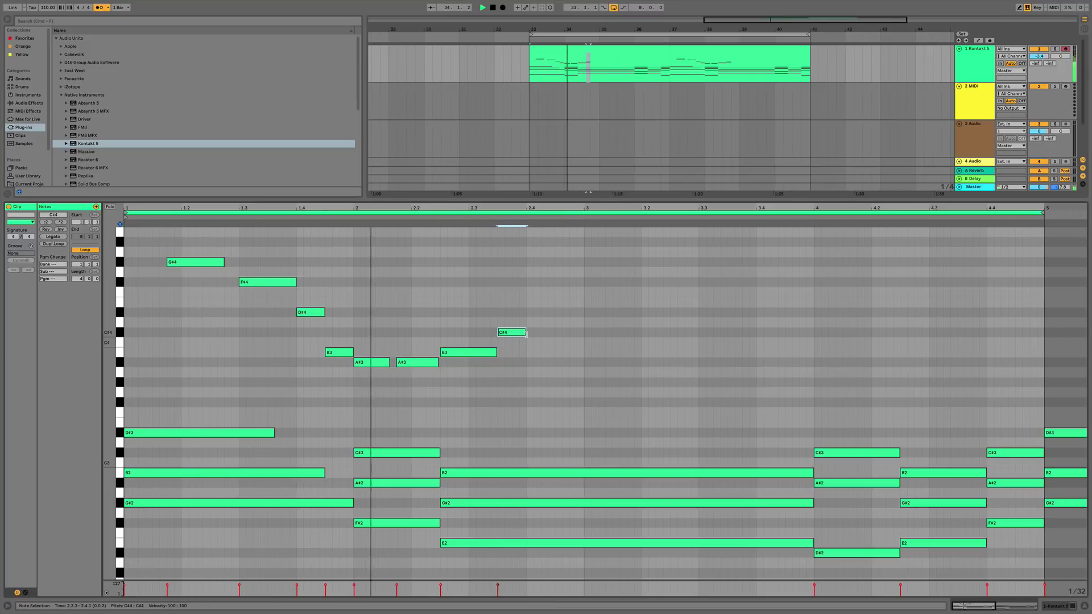
{"action": "key", "text": "ctrl+d"}
{"action": "left_click_drag", "start_coordinate": [533, 336], "coordinate": [646, 356]}
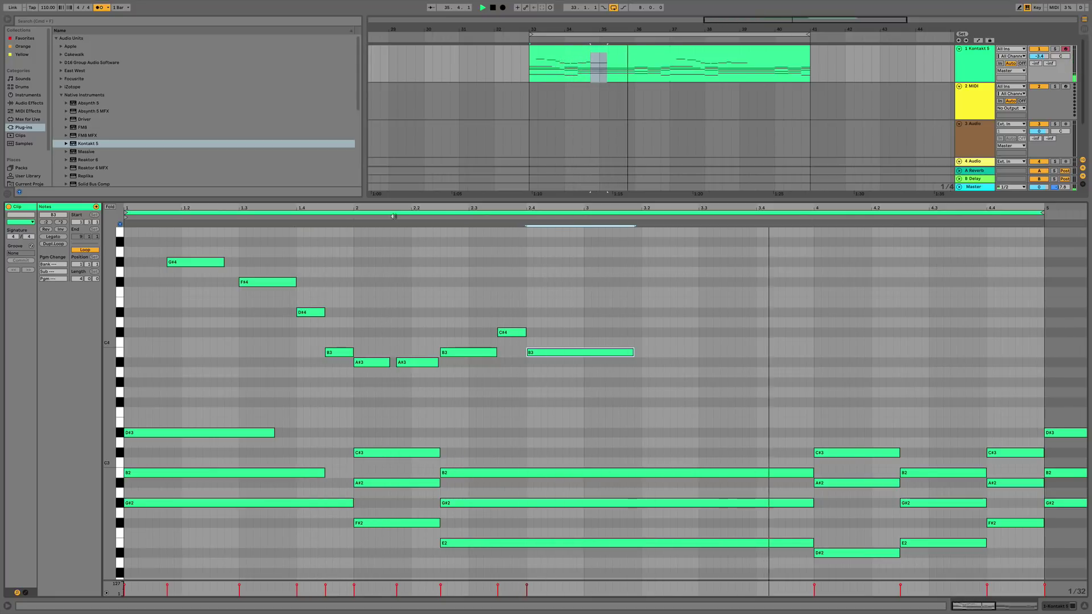
Shorten the B1–E2–G#2–B2 chord to end at bar 3 and repeat it from 3.1.1 to 4.1.1.
{"action": "scroll", "coordinate": [682, 389], "scroll_direction": "down", "scroll_amount": 3}
{"action": "scroll", "coordinate": [682, 389], "scroll_direction": "down", "scroll_amount": 1}
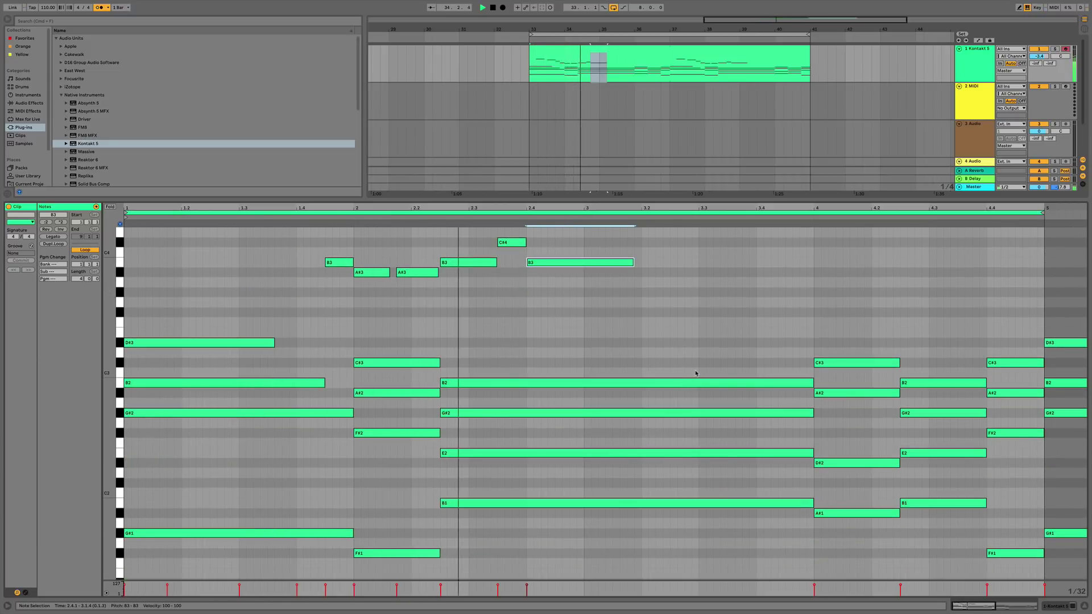
{"action": "key", "text": "space"}
{"action": "left_click_drag", "start_coordinate": [753, 360], "coordinate": [766, 531]}
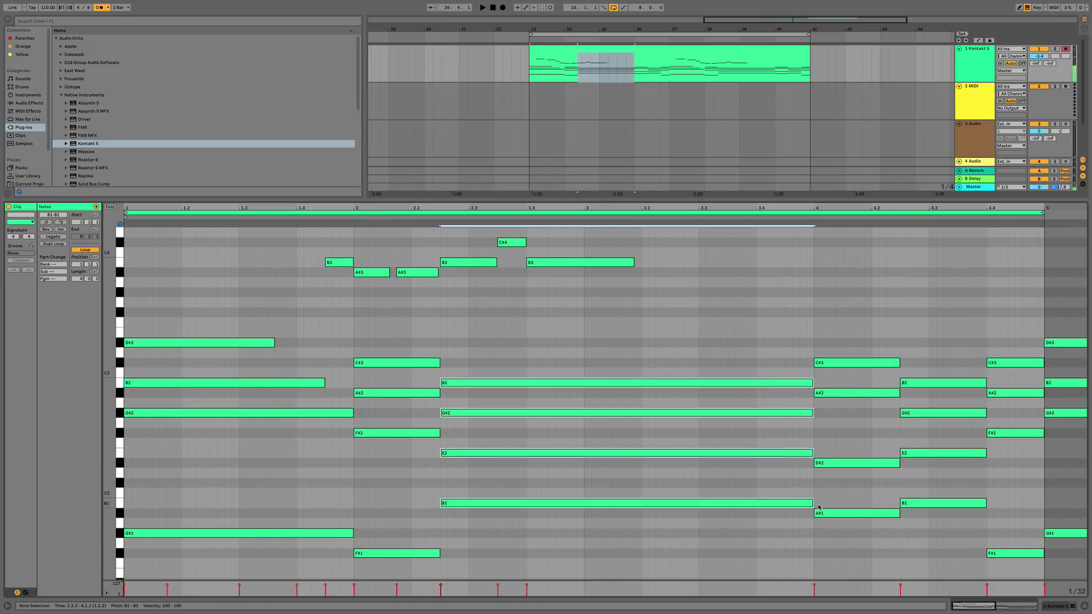
{"action": "left_click_drag", "start_coordinate": [812, 504], "coordinate": [583, 503]}
{"action": "key", "text": "super+d"}
{"action": "key", "text": "space"}
{"action": "left_click_drag", "start_coordinate": [726, 504], "coordinate": [811, 502]}
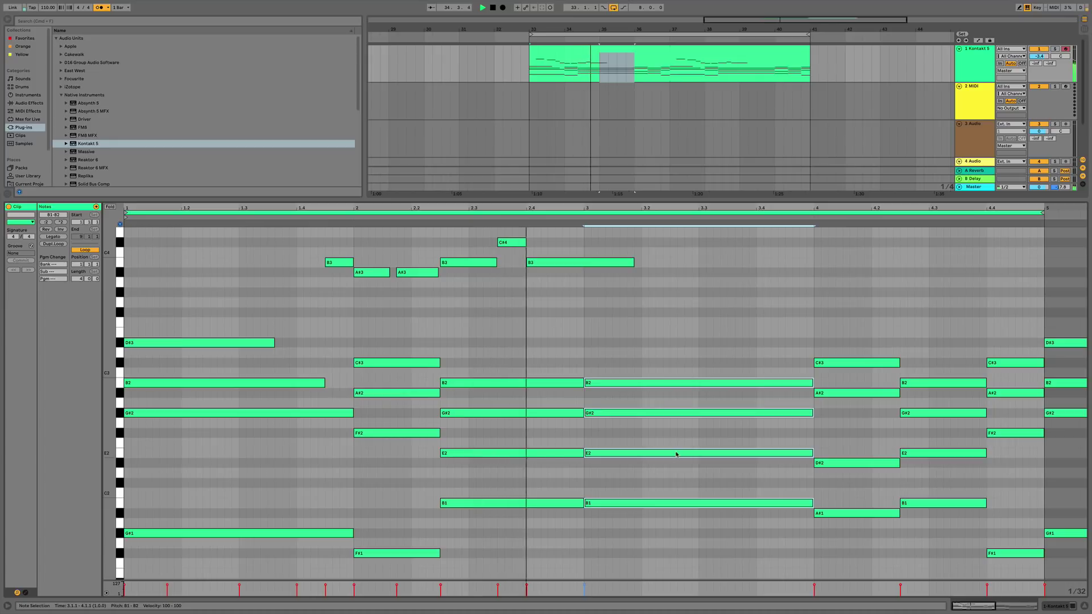
Duplicate the held B3 melody note and place the copy on A#3 from 3.1.4 to 3.3.3.
{"action": "scroll", "coordinate": [672, 432], "scroll_direction": "up", "scroll_amount": 4}
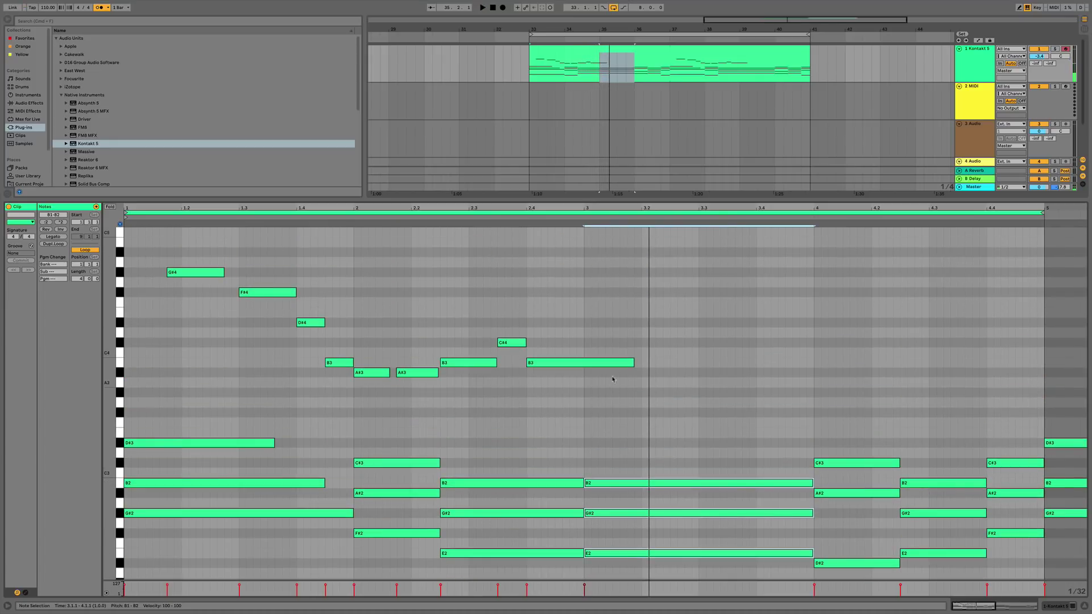
{"action": "left_click", "coordinate": [624, 365]}
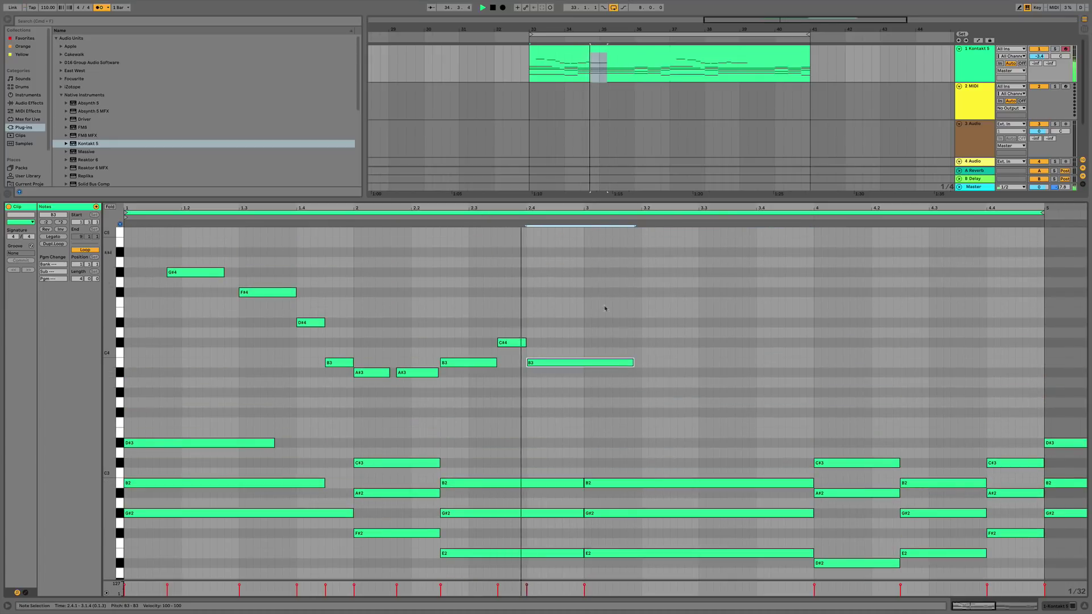
{"action": "key", "text": "super+d"}
{"action": "left_click_drag", "start_coordinate": [635, 363], "coordinate": [636, 393]}
{"action": "left_click_drag", "start_coordinate": [637, 386], "coordinate": [637, 377]}
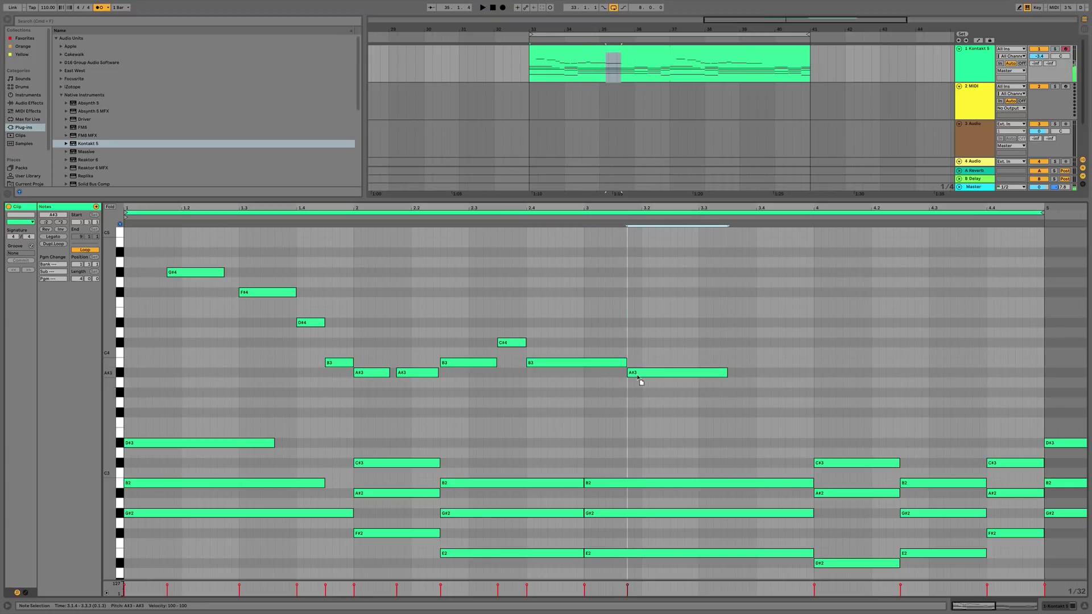
{"action": "left_click", "coordinate": [518, 216]}
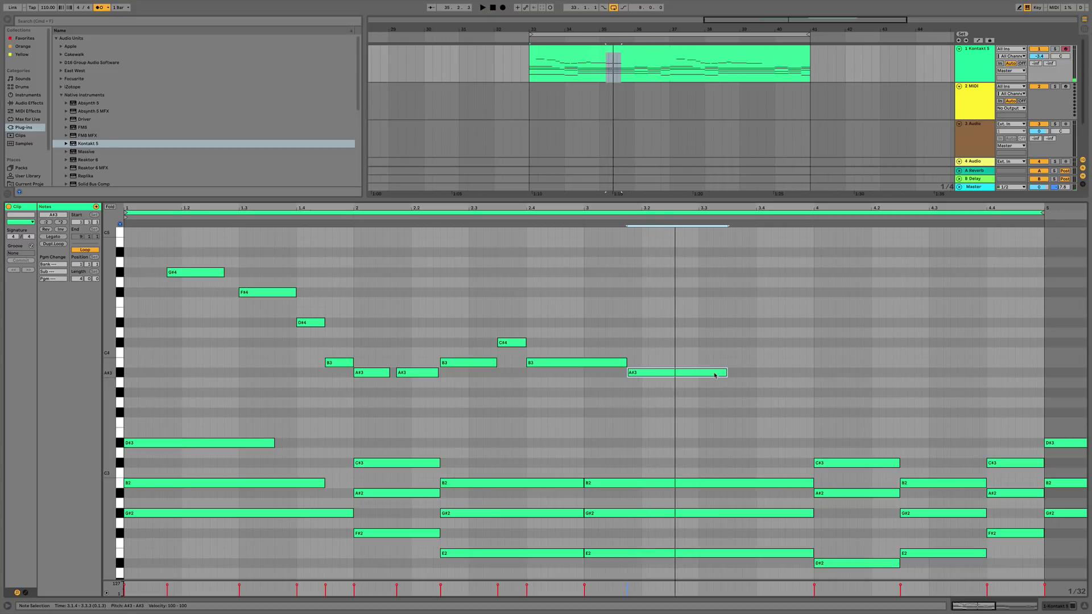
Raise the A#3 note at 3.1.4 to B3, end it at 3.2.3 and add a C#4 note from 3.2.3 to 3.3.1.
{"action": "left_click_drag", "start_coordinate": [715, 375], "coordinate": [718, 365]}
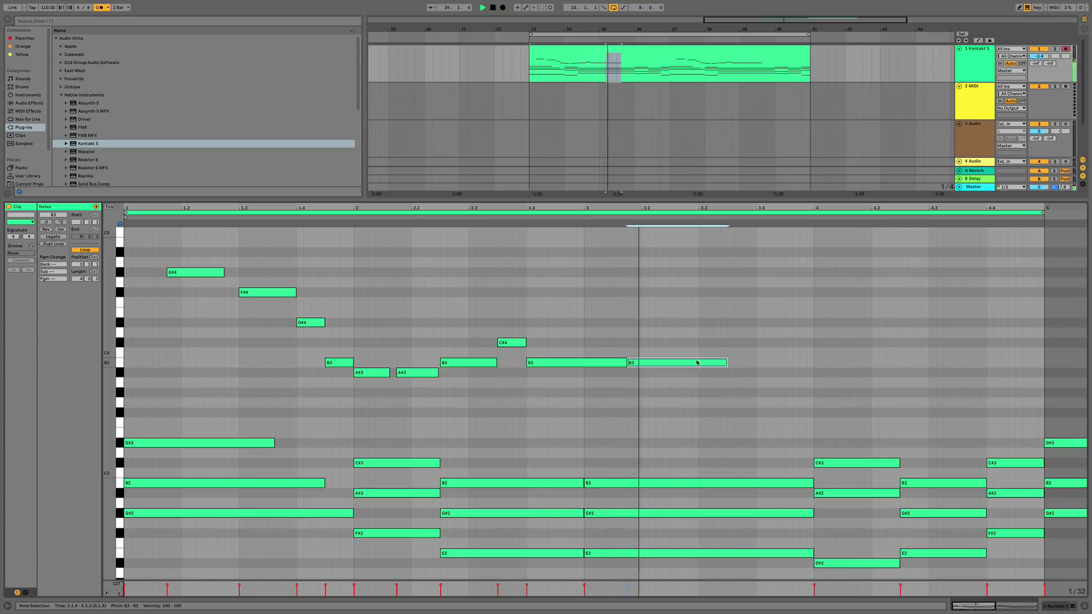
{"action": "left_click_drag", "start_coordinate": [726, 363], "coordinate": [698, 343]}
{"action": "key", "text": "space"}
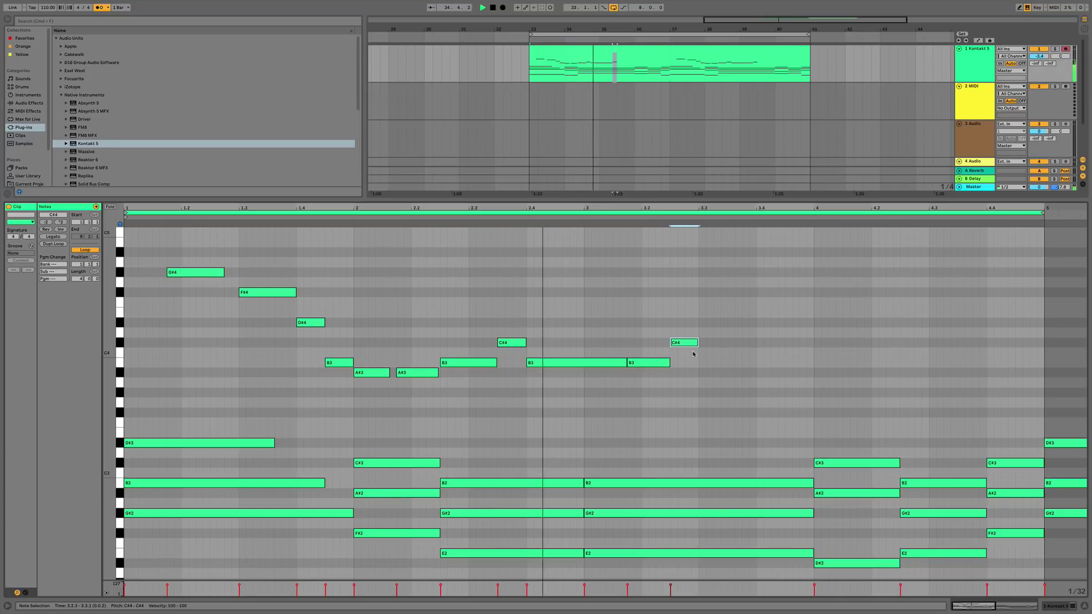
{"action": "key", "text": "space"}
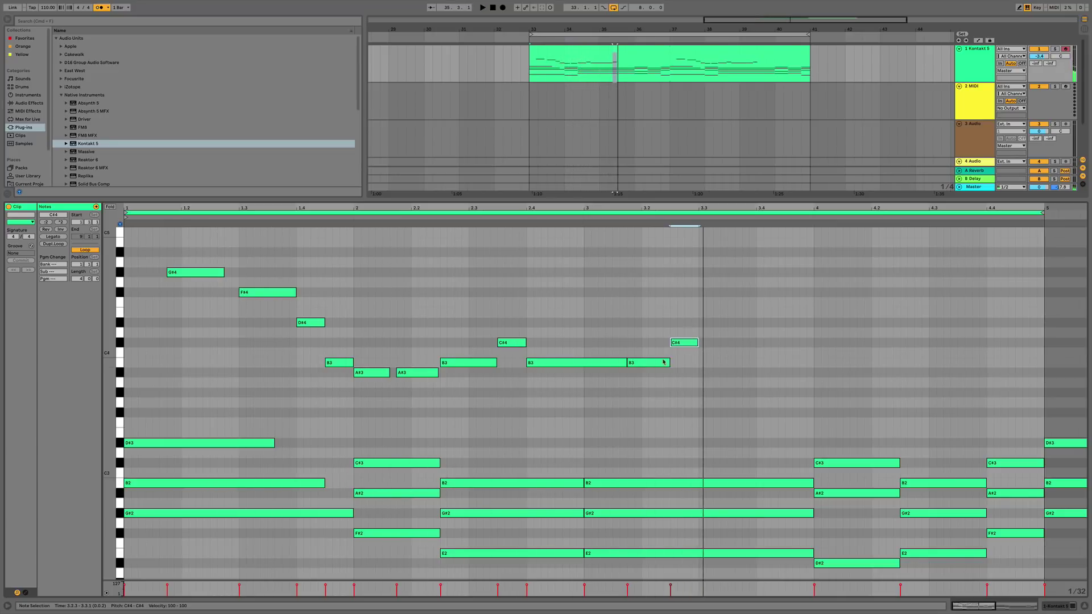
Add a D#4 melody note from 3.3.1 to 3.3.3 and a B3 note from 3.4.1 to 3.4.3.
{"action": "key", "text": "ctrl+d"}
{"action": "key", "text": "Up"}
{"action": "key", "text": "Up"}
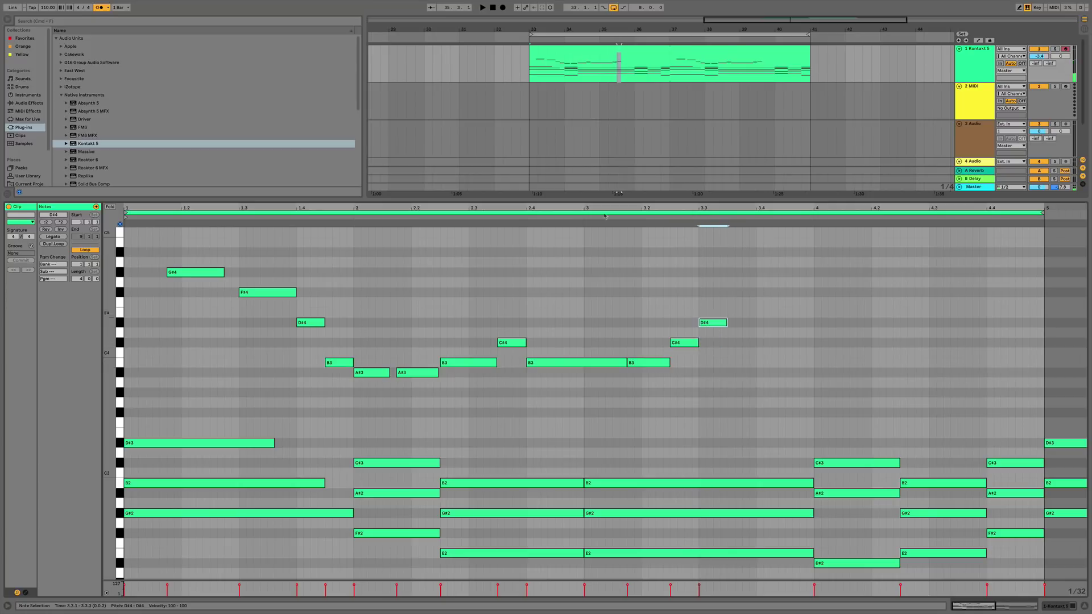
{"action": "key", "text": "space"}
{"action": "key", "text": "ctrl+d"}
{"action": "left_click_drag", "start_coordinate": [739, 327], "coordinate": [768, 341]}
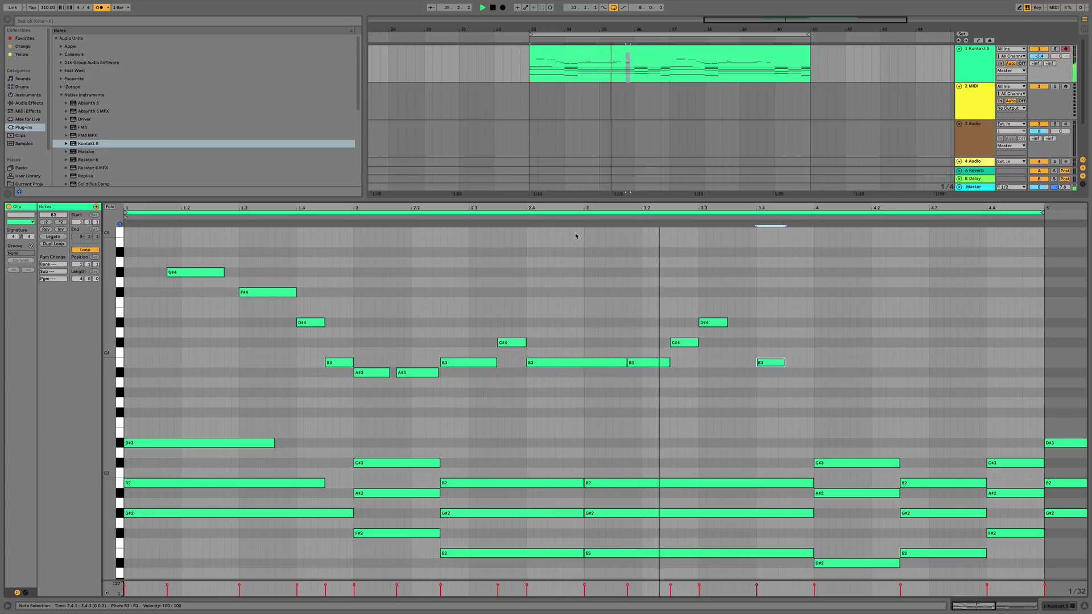
Duplicate the B3 melody note at 3.4.1 to 3.4.3 and settle the copy on A#3 after trying G#3.
{"action": "key", "text": "super+d"}
{"action": "left_click_drag", "start_coordinate": [800, 367], "coordinate": [799, 383]}
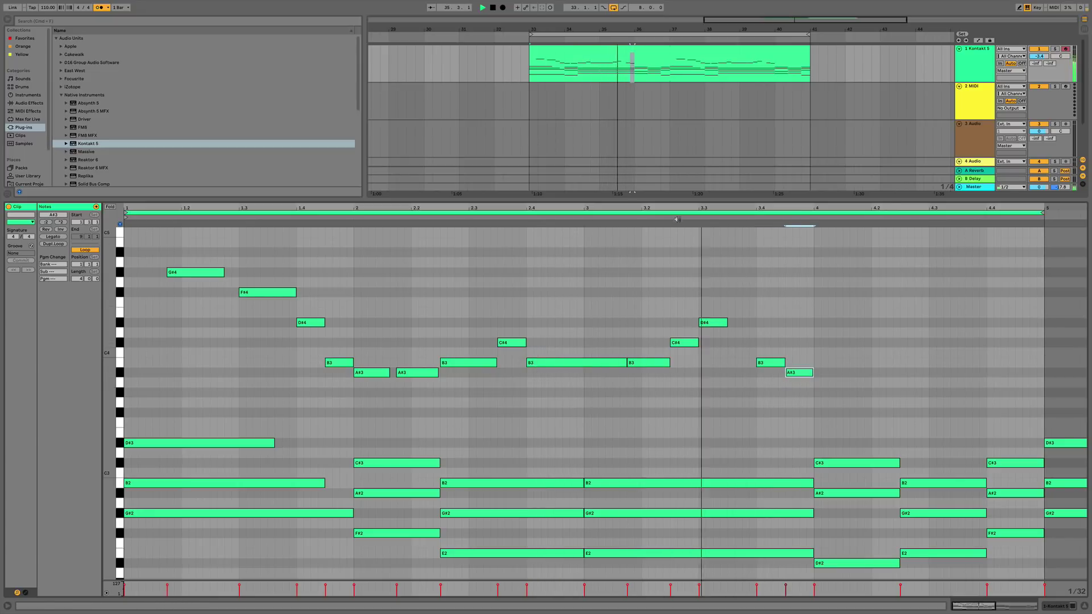
{"action": "key", "text": "space"}
{"action": "left_click_drag", "start_coordinate": [801, 374], "coordinate": [806, 393]}
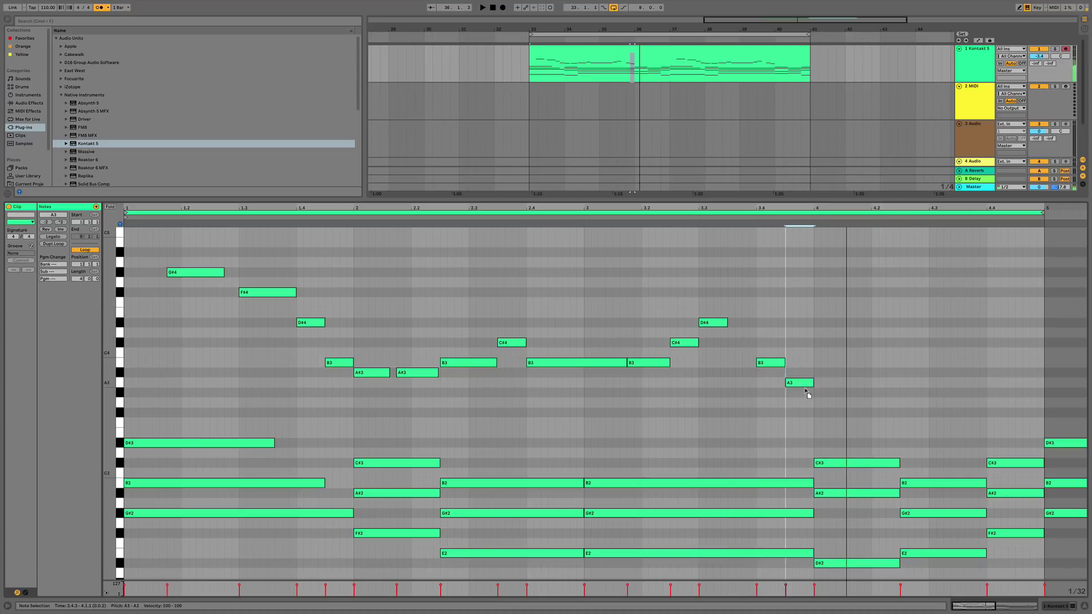
{"action": "left_click", "coordinate": [735, 215]}
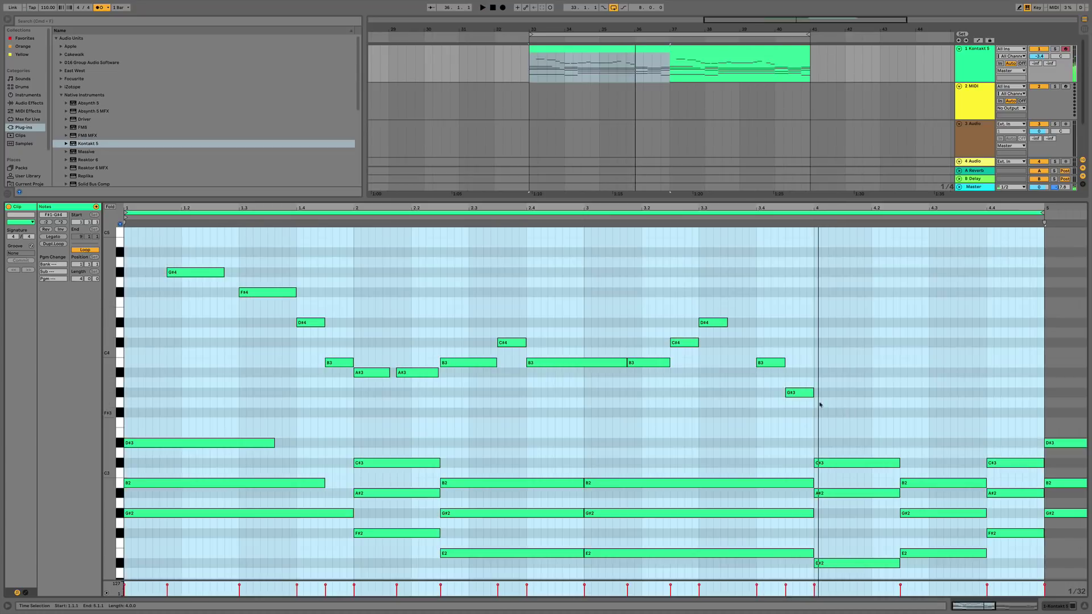
{"action": "key", "text": "space"}
{"action": "left_click_drag", "start_coordinate": [799, 395], "coordinate": [797, 386]}
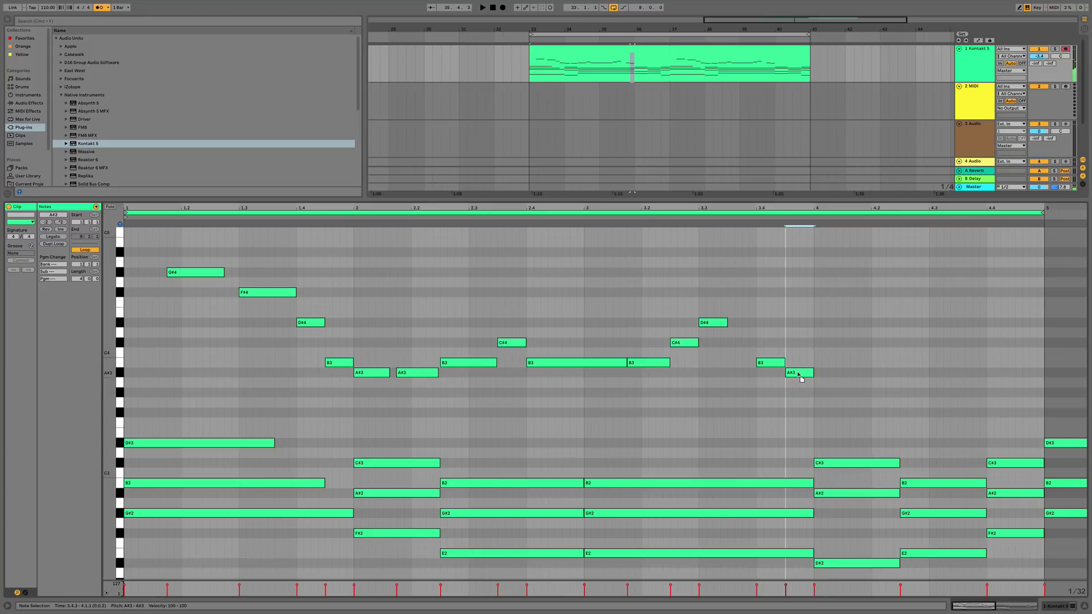
Try B3 and C#4 as the pitch of the melody note at 3.4.3, and return it to A#3.
{"action": "key", "text": "space"}
{"action": "double_click", "coordinate": [765, 333]}
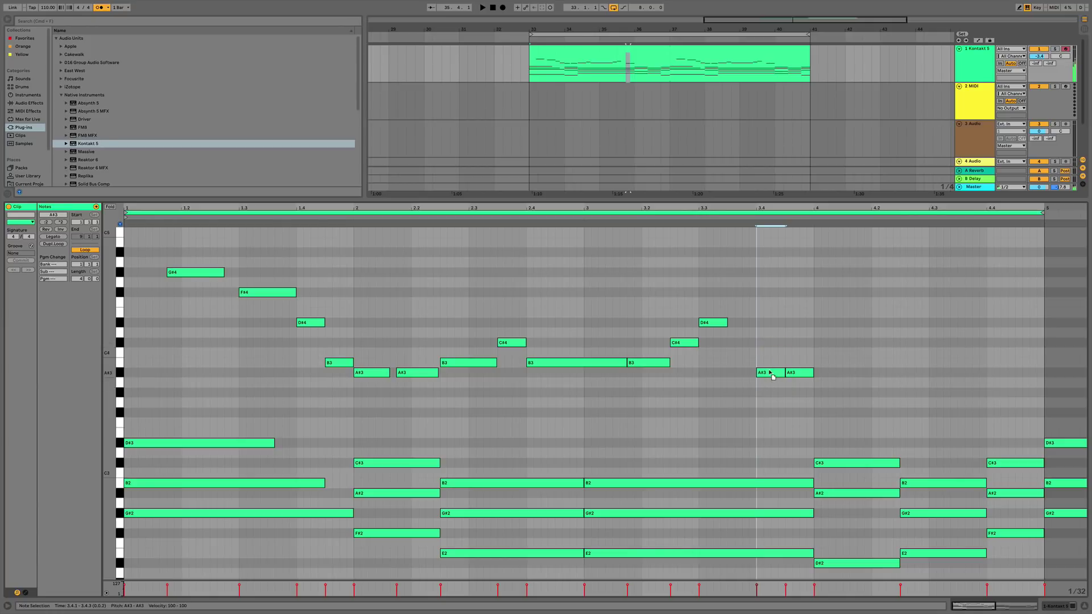
{"action": "left_click_drag", "start_coordinate": [796, 374], "coordinate": [794, 349]}
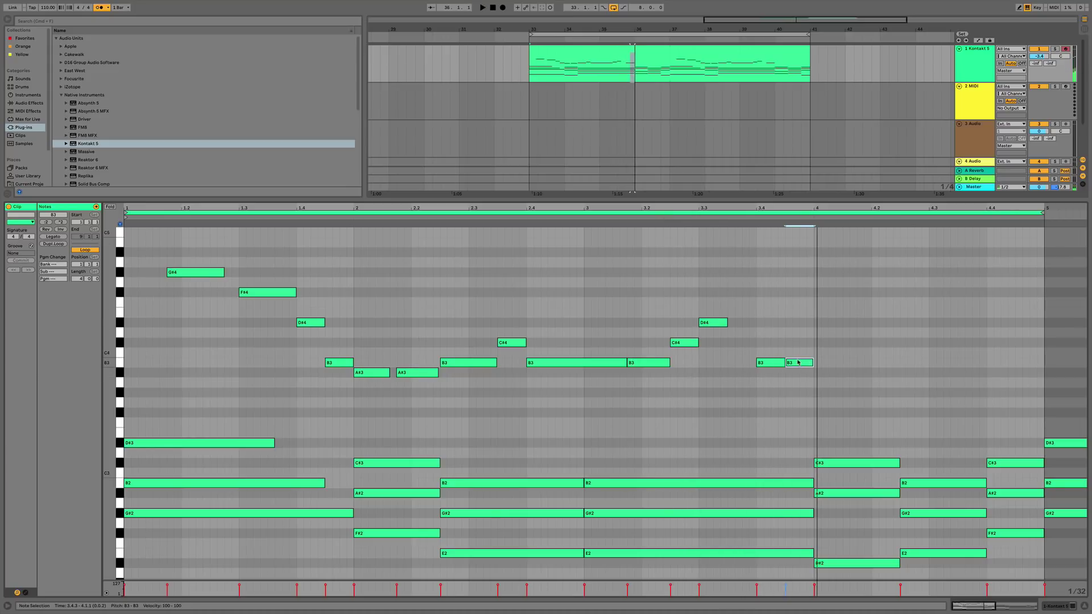
{"action": "left_click_drag", "start_coordinate": [797, 356], "coordinate": [795, 342]}
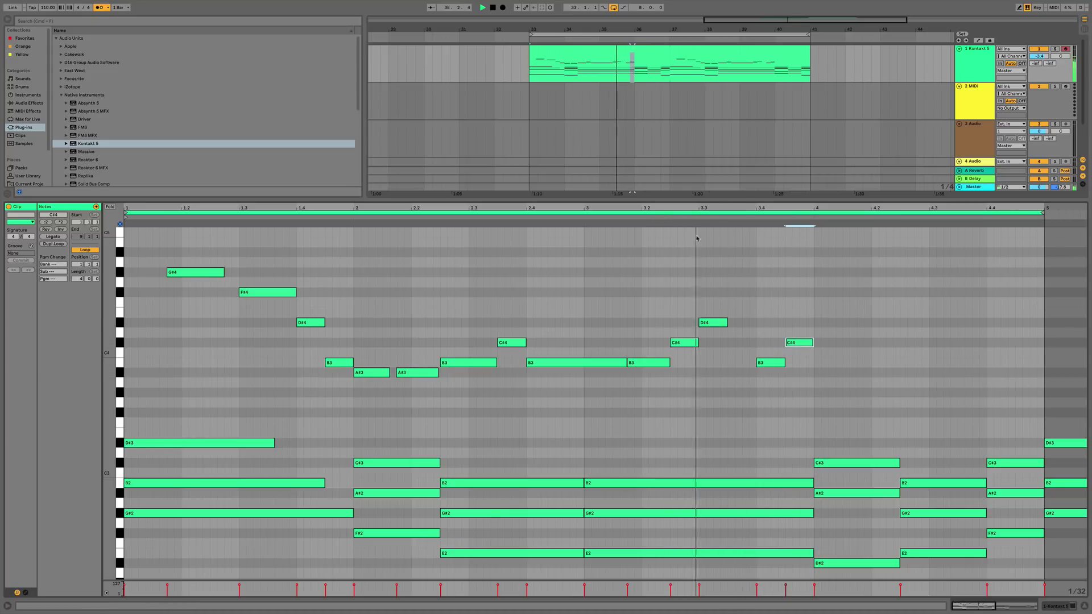
{"action": "left_click_drag", "start_coordinate": [805, 348], "coordinate": [806, 373]}
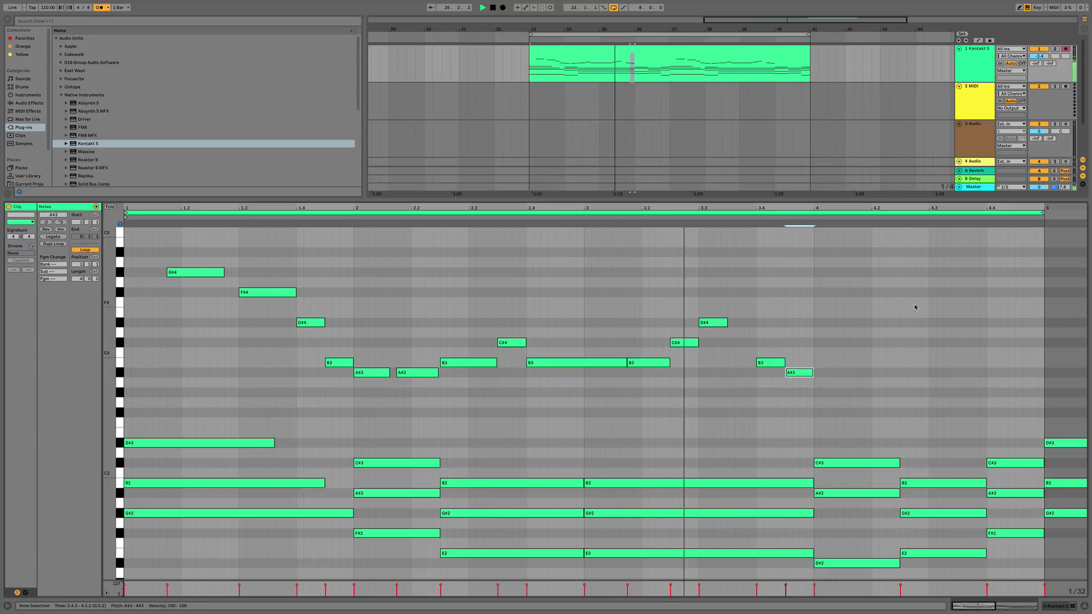
Copy the A#3 note to 4.1.1, lengthen the copy slightly, keep it on A#3 and delete the note at 3.4.3.
{"action": "left_click_drag", "start_coordinate": [806, 377], "coordinate": [833, 417]}
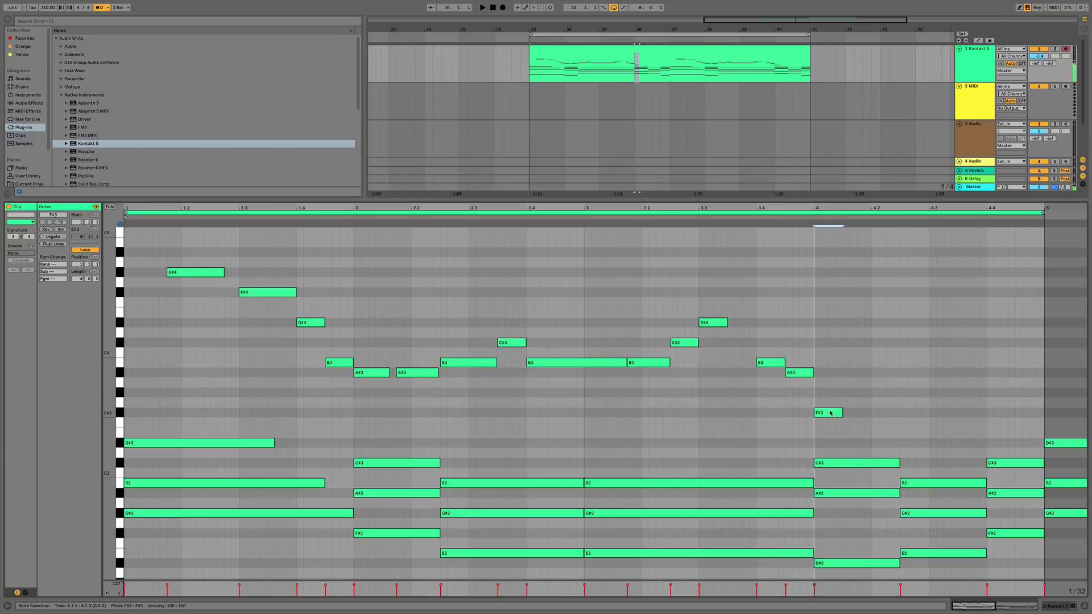
{"action": "left_click", "coordinate": [746, 231]}
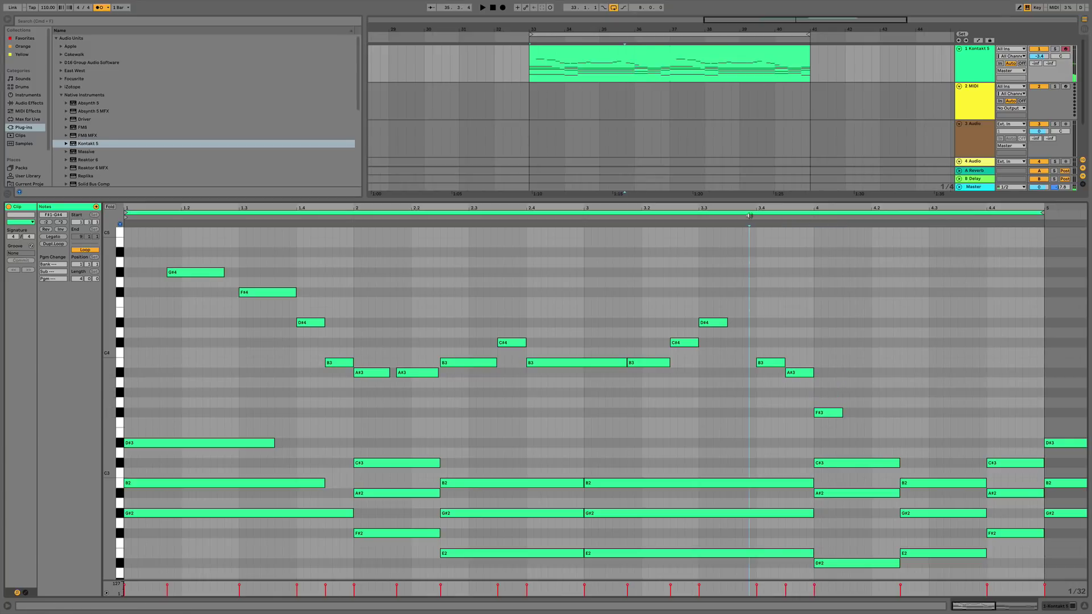
{"action": "left_click", "coordinate": [832, 416]}
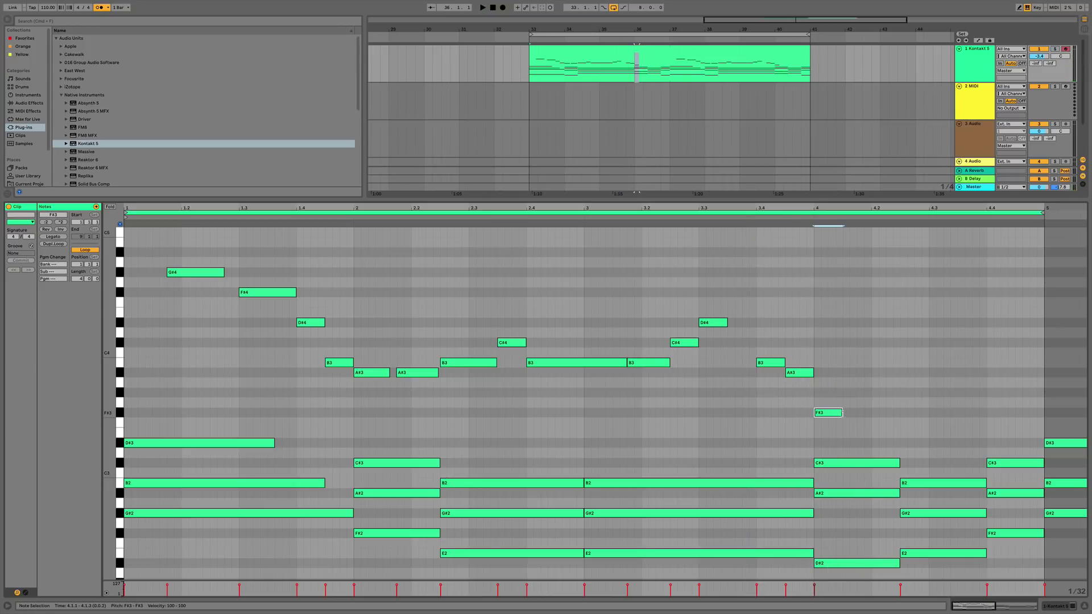
{"action": "left_click_drag", "start_coordinate": [843, 416], "coordinate": [841, 406]}
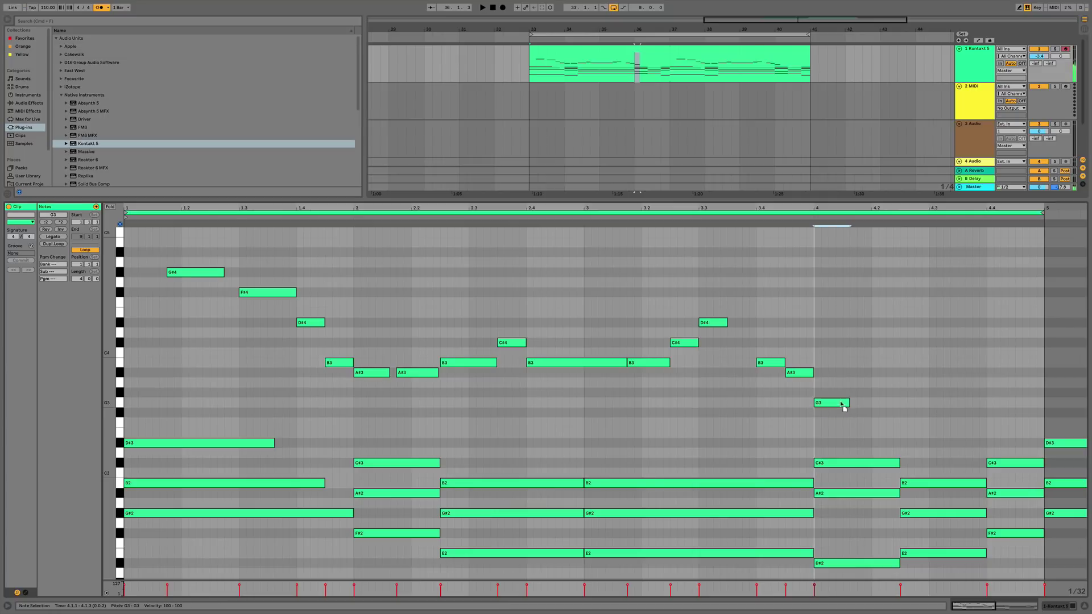
{"action": "key", "text": "Delete"}
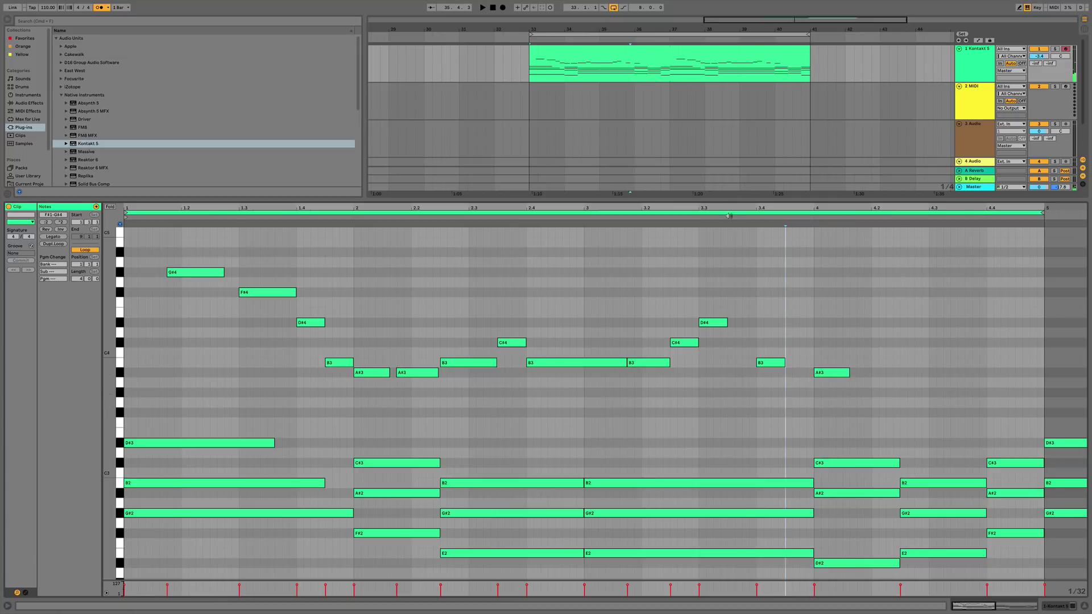
Duplicate the A#3 note at 4.1.1 to 4.1.4 and place another copy on G#3 at 4.2.3.
{"action": "left_click", "coordinate": [841, 373]}
{"action": "left_click_drag", "start_coordinate": [842, 372], "coordinate": [870, 375]}
{"action": "key", "text": "space"}
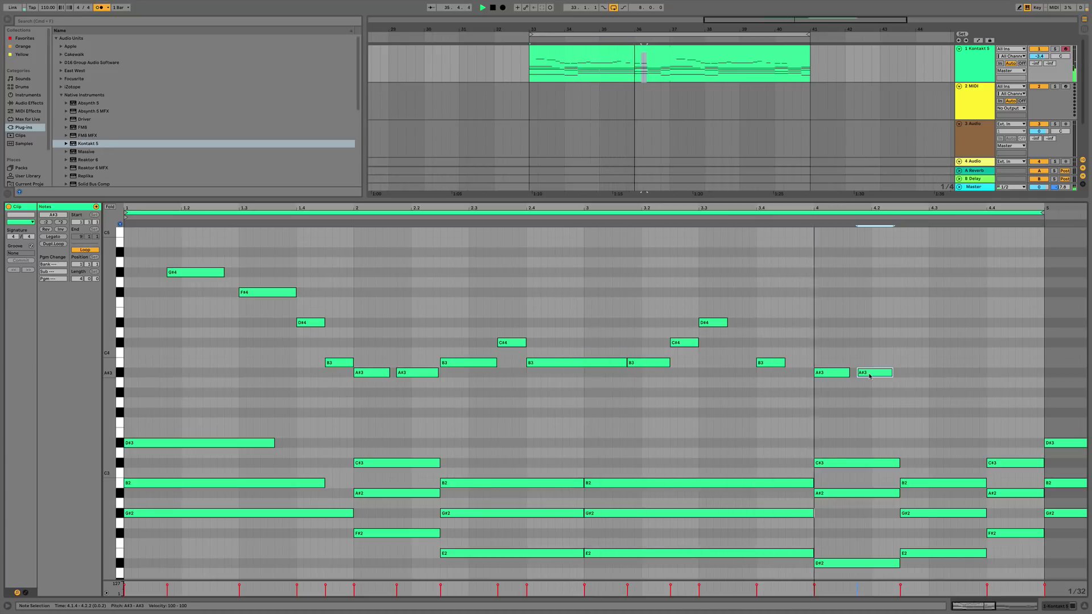
{"action": "mouse_move", "coordinate": [901, 374]}
{"action": "left_mouse_down"}
{"action": "mouse_move", "coordinate": [928, 378]}
{"action": "mouse_move", "coordinate": [911, 393]}
{"action": "left_mouse_up"}
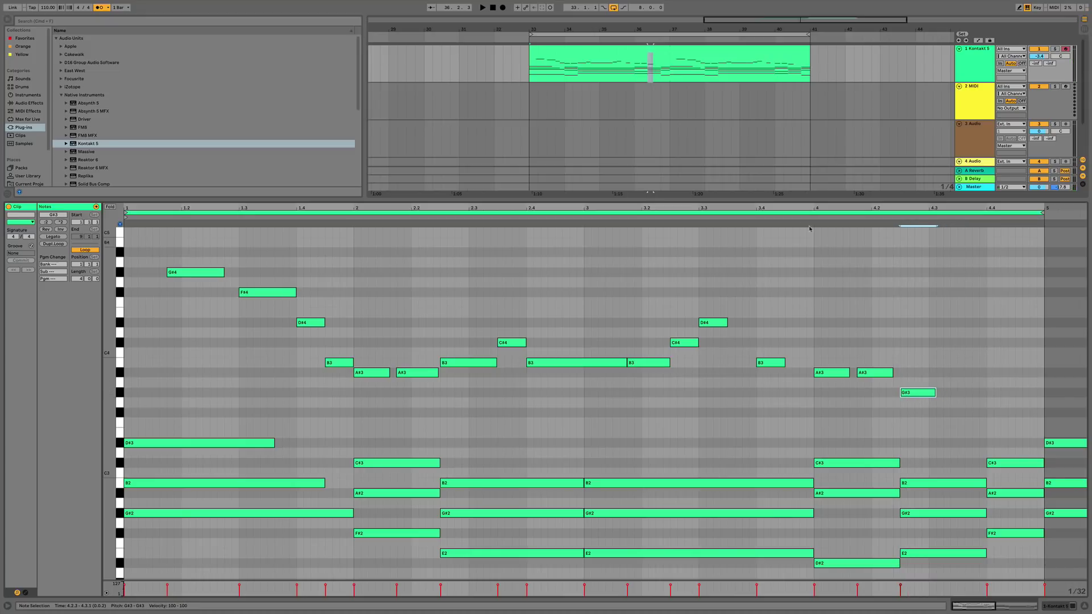
{"action": "left_click", "coordinate": [792, 214]}
{"action": "key", "text": "space"}
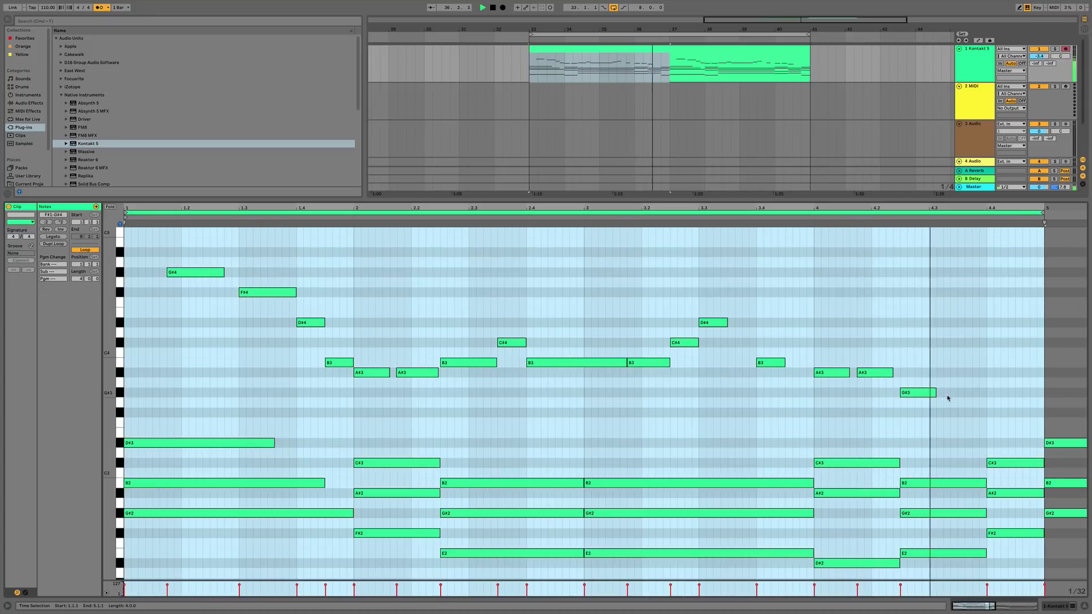
Try F#3 and A3 as the pitch of the melody note at 4.2.3, and return it to G#3.
{"action": "left_click", "coordinate": [947, 397]}
{"action": "left_click_drag", "start_coordinate": [926, 394], "coordinate": [927, 412]}
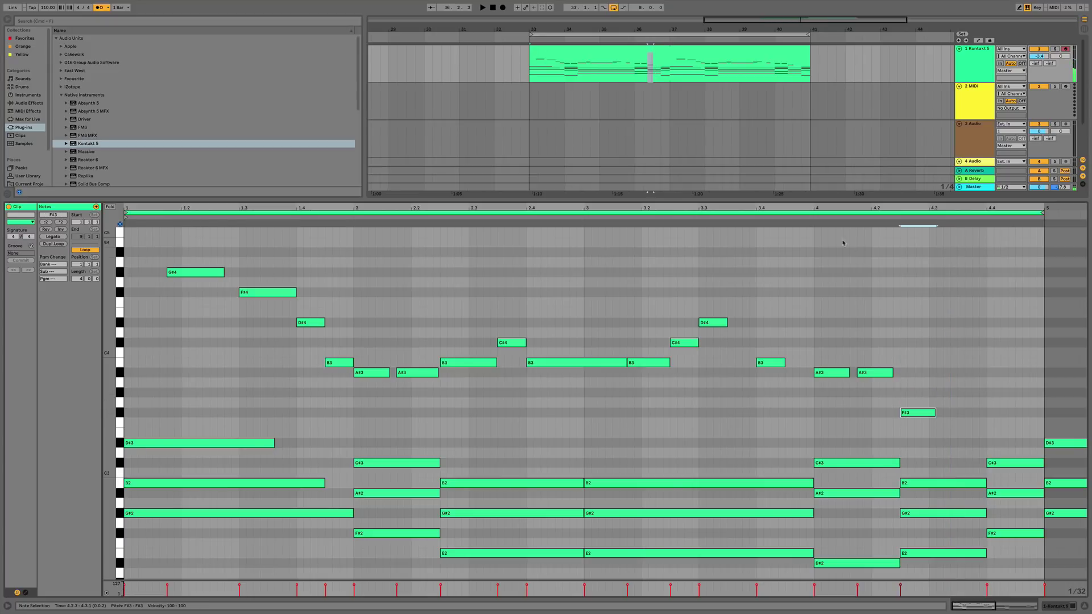
{"action": "left_click", "coordinate": [792, 212]}
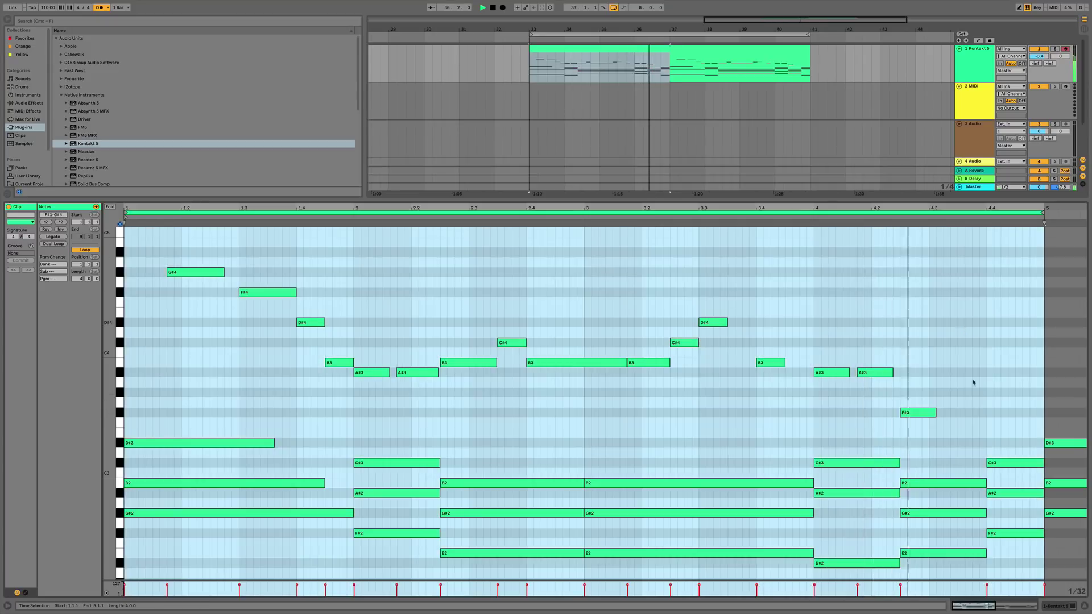
{"action": "left_click_drag", "start_coordinate": [931, 413], "coordinate": [933, 402]}
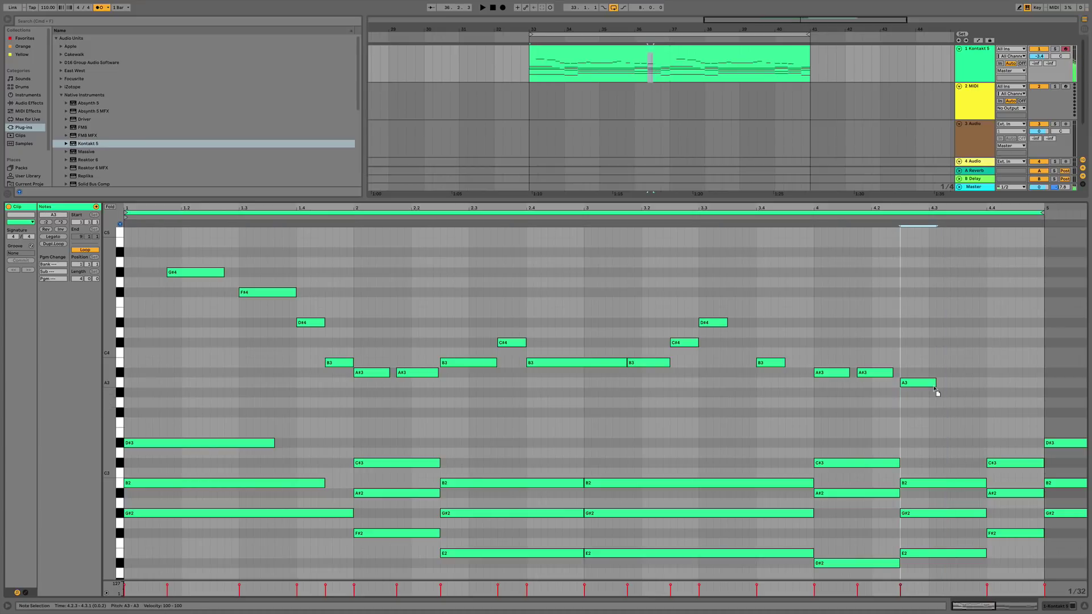
{"action": "left_click", "coordinate": [798, 223]}
{"action": "left_click_drag", "start_coordinate": [921, 371], "coordinate": [921, 398]}
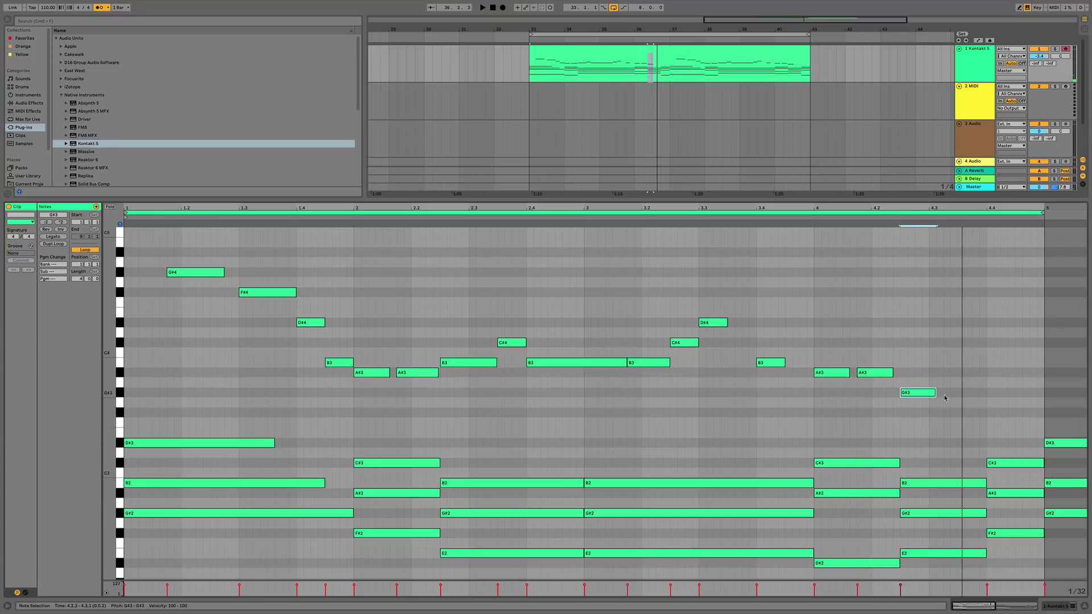
End the G#3 note from 4.2.3 at 4.3.3 and follow it with a second G#3 note lasting until 4.4.1.
{"action": "left_click_drag", "start_coordinate": [936, 394], "coordinate": [985, 393]}
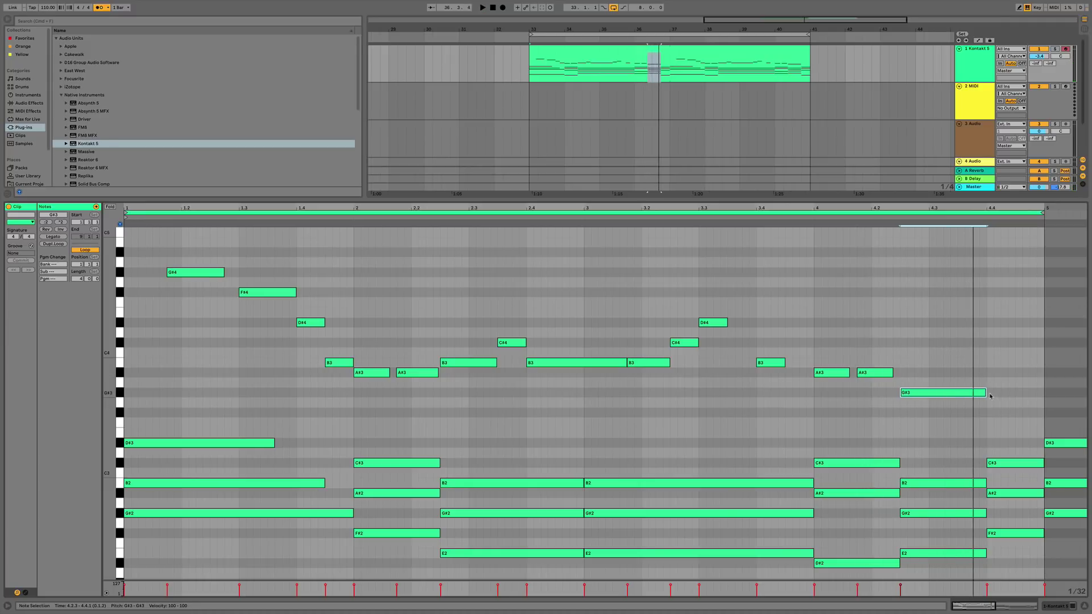
{"action": "mouse_move", "coordinate": [981, 394]}
{"action": "left_mouse_down"}
{"action": "mouse_move", "coordinate": [968, 395]}
{"action": "mouse_move", "coordinate": [985, 376]}
{"action": "mouse_move", "coordinate": [981, 394]}
{"action": "left_mouse_up"}
{"action": "key", "text": "super+a"}
{"action": "key", "text": "space"}
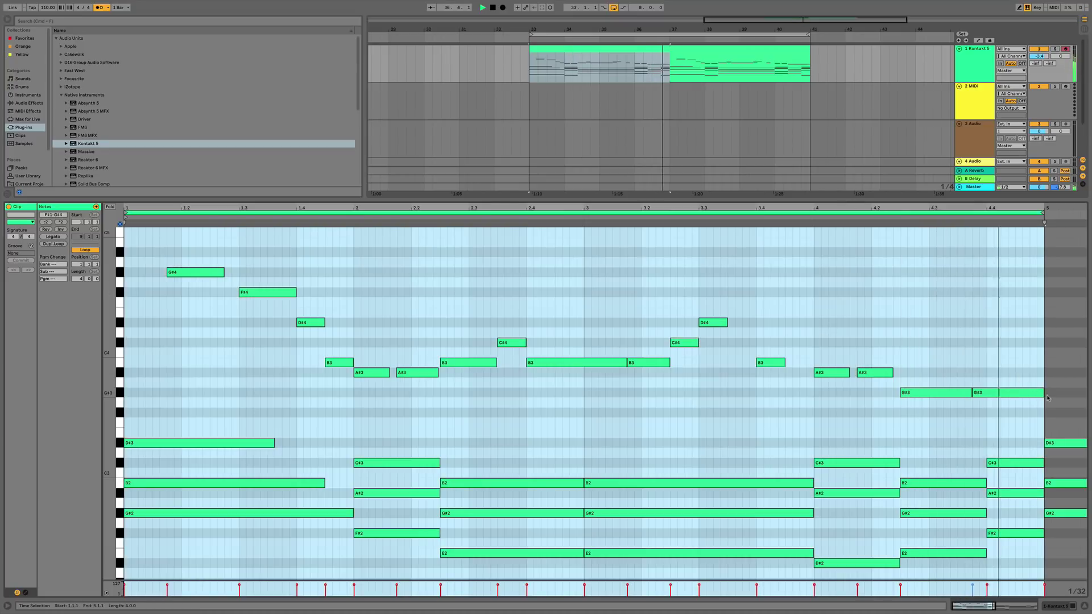
{"action": "key", "text": "space"}
{"action": "left_click_drag", "start_coordinate": [1022, 397], "coordinate": [986, 395]}
{"action": "key", "text": "space"}
Add an A#3 melody note from 4.4.1 to 4.4.3 and a C#4 note from 4.4.3 to 5.1.1.
{"action": "double_click", "coordinate": [999, 373]}
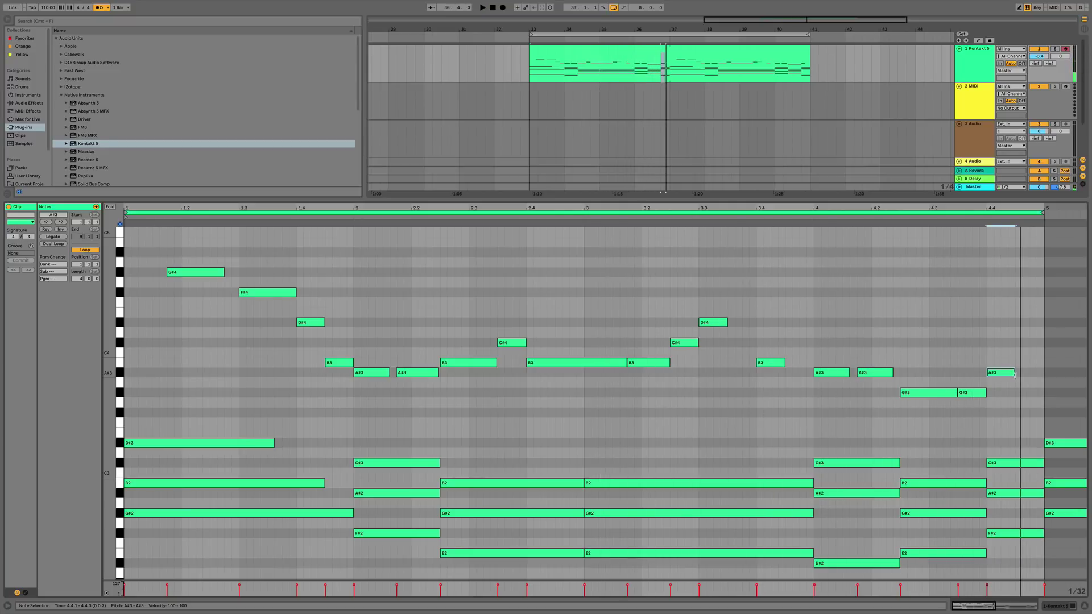
{"action": "double_click", "coordinate": [1029, 342]}
{"action": "key", "text": "space"}
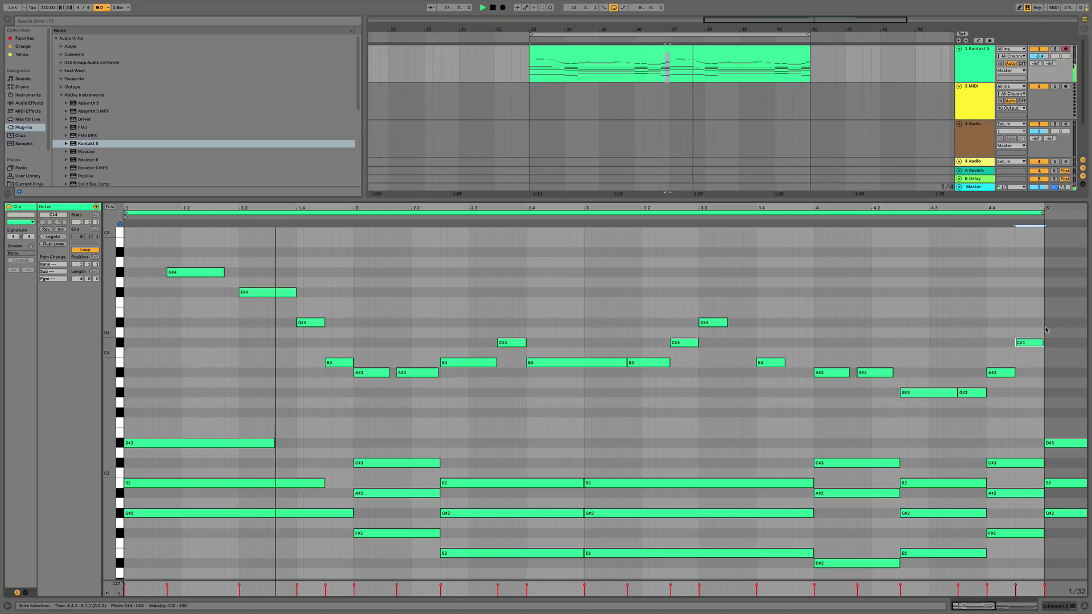
Play the clips from the start and lower the C#4 melody note at 4.4.3 to B3.
{"action": "left_click", "coordinate": [703, 55]}
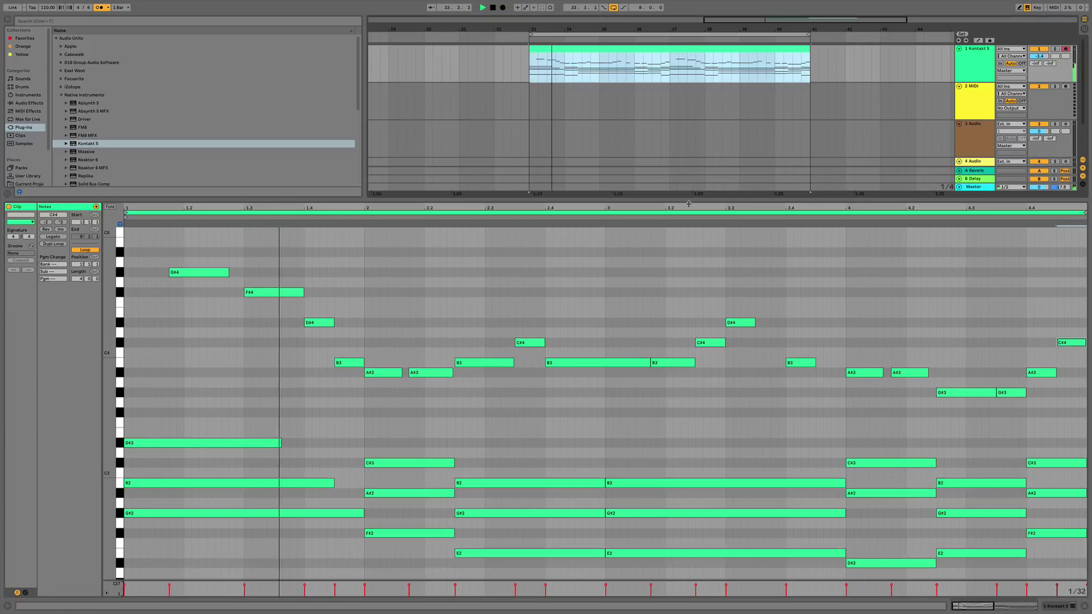
{"action": "scroll", "coordinate": [799, 343], "scroll_direction": "down", "scroll_amount": 2}
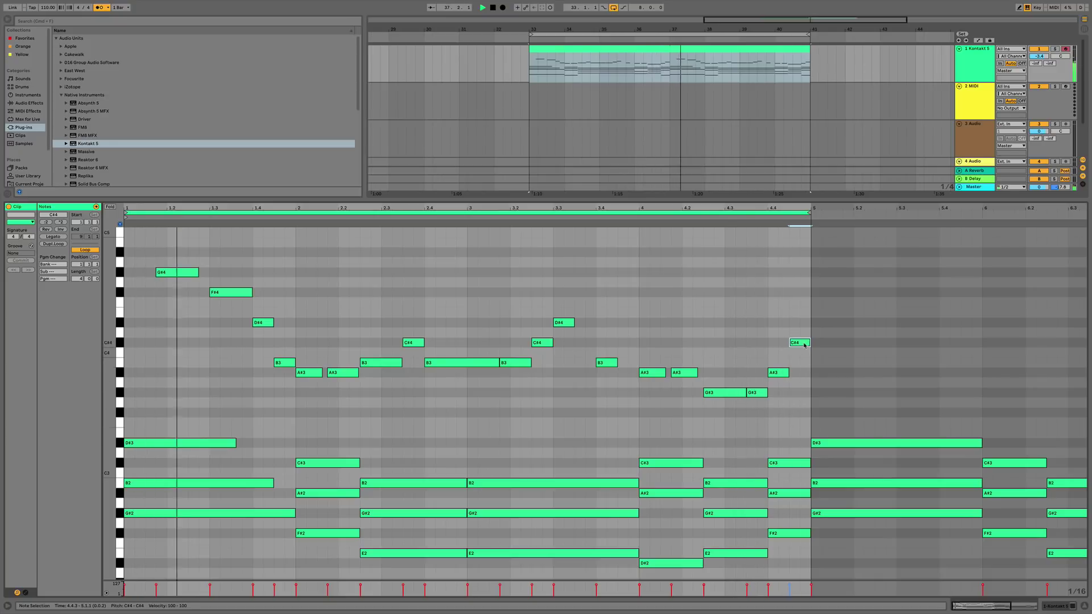
{"action": "key", "text": "space"}
{"action": "left_click_drag", "start_coordinate": [804, 343], "coordinate": [804, 371]}
{"action": "left_click", "coordinate": [737, 222]}
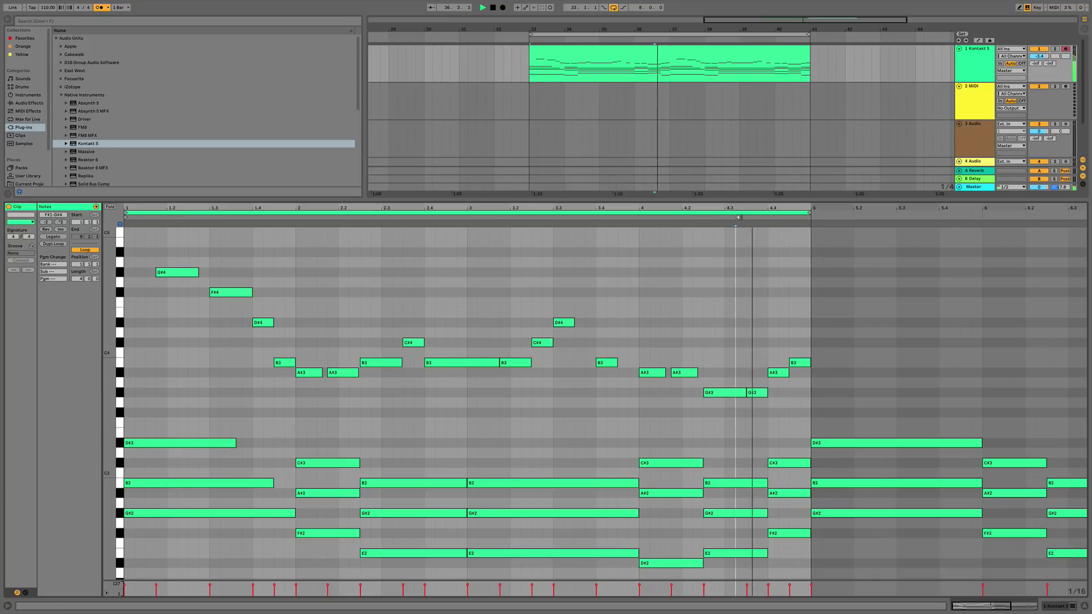
Consolidate the two four-bar piano clips on the Kontakt 5 track into one eight-bar clip.
{"action": "left_click", "coordinate": [669, 57]}
{"action": "key", "text": "space"}
{"action": "key", "text": "super+j"}
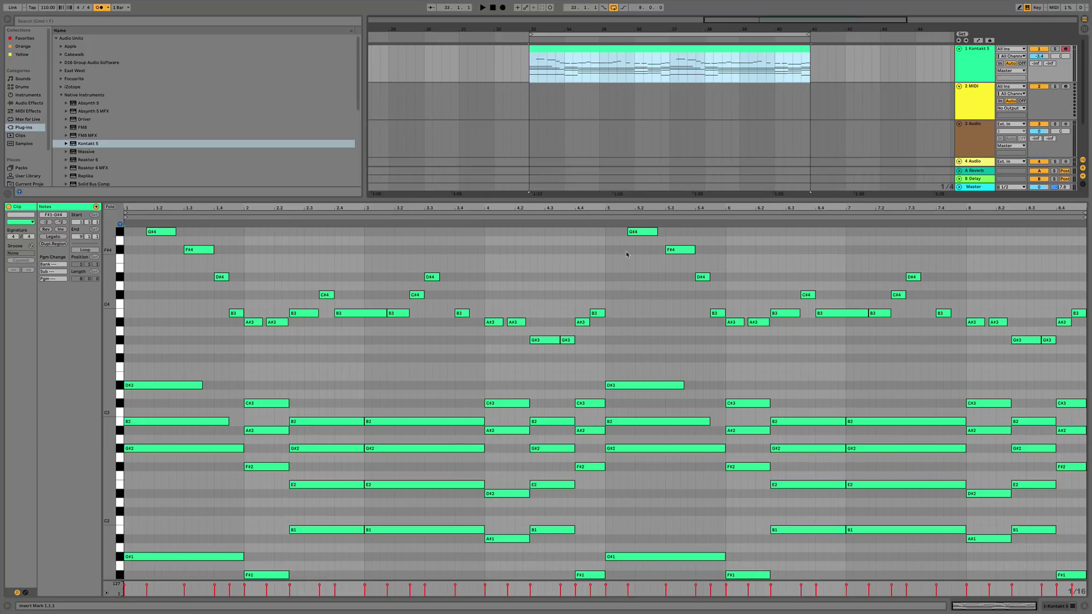
Lower the G#4 melody note at 5.1.4 to C#4 and play the passage from 4.3.3.
{"action": "scroll", "coordinate": [627, 253], "scroll_direction": "up", "scroll_amount": 3}
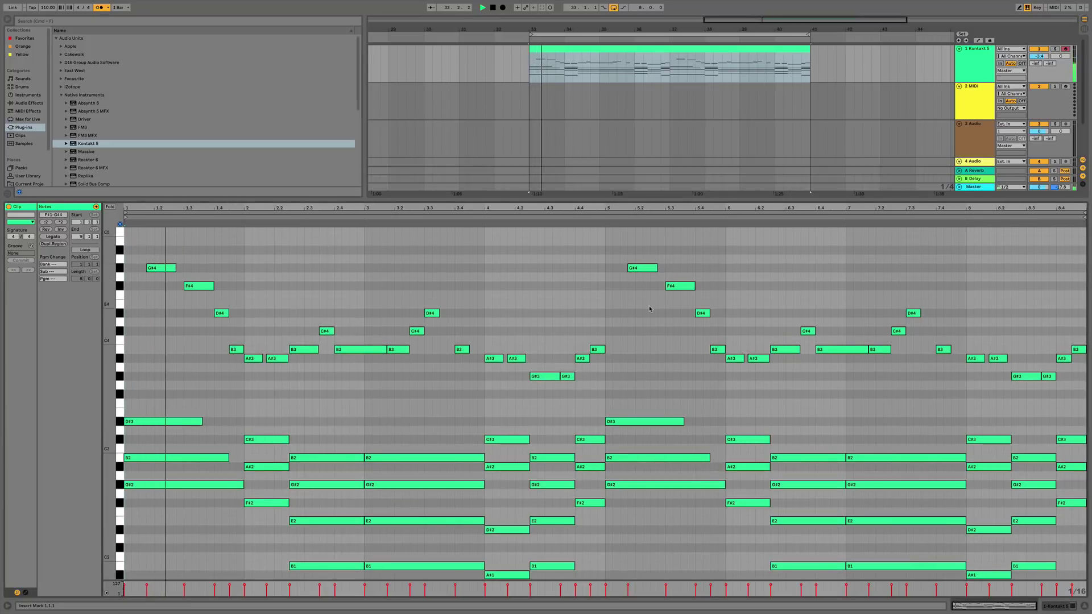
{"action": "scroll", "coordinate": [646, 270], "scroll_direction": "up", "scroll_amount": 1}
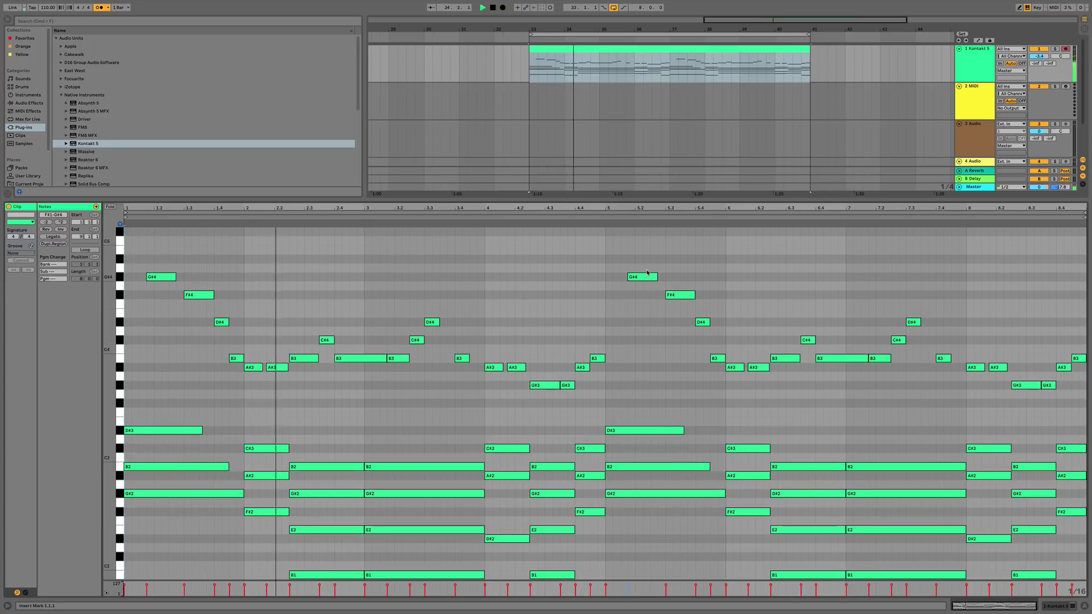
{"action": "key", "text": "space"}
{"action": "left_click_drag", "start_coordinate": [646, 277], "coordinate": [645, 340]}
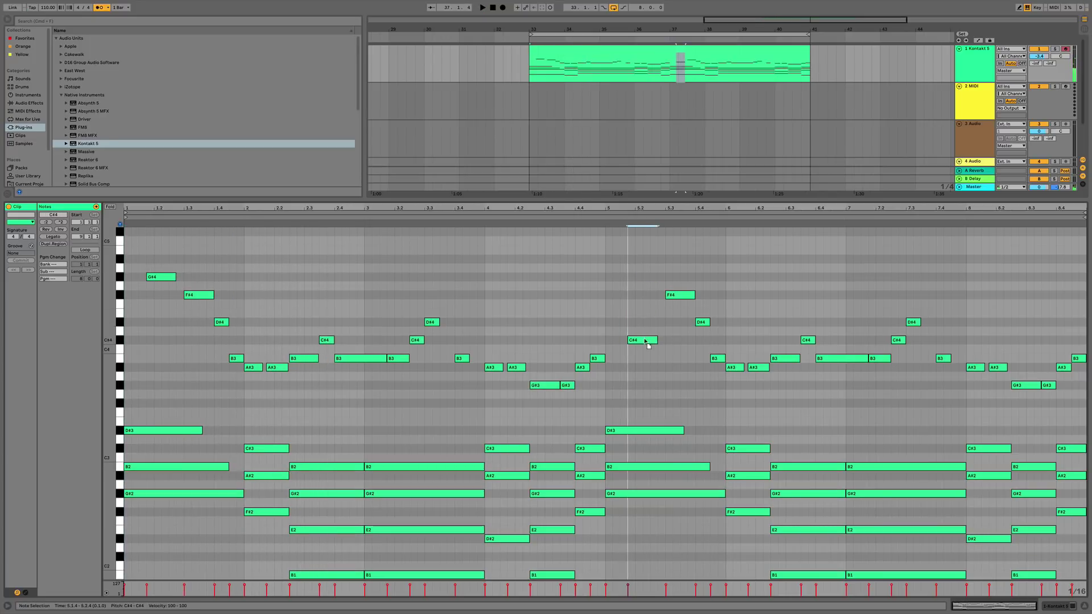
{"action": "left_click", "coordinate": [558, 223]}
{"action": "key", "text": "space"}
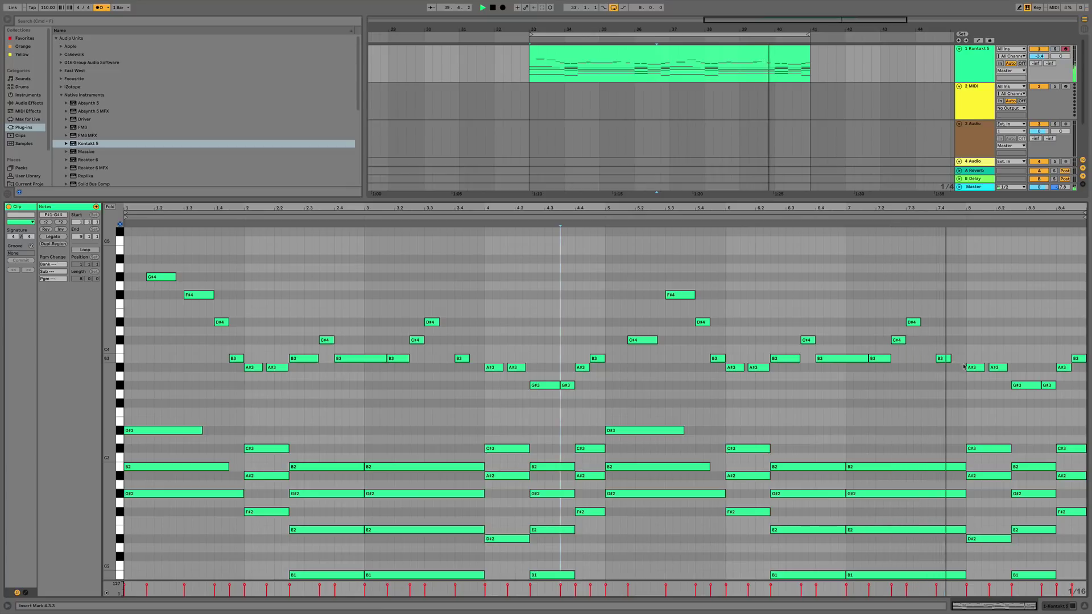
Try F#3 for the melody note at 8.3.3 and clear the closing melody notes at the end of bar 8.
{"action": "key", "text": "space"}
{"action": "key", "text": "super+Right"}
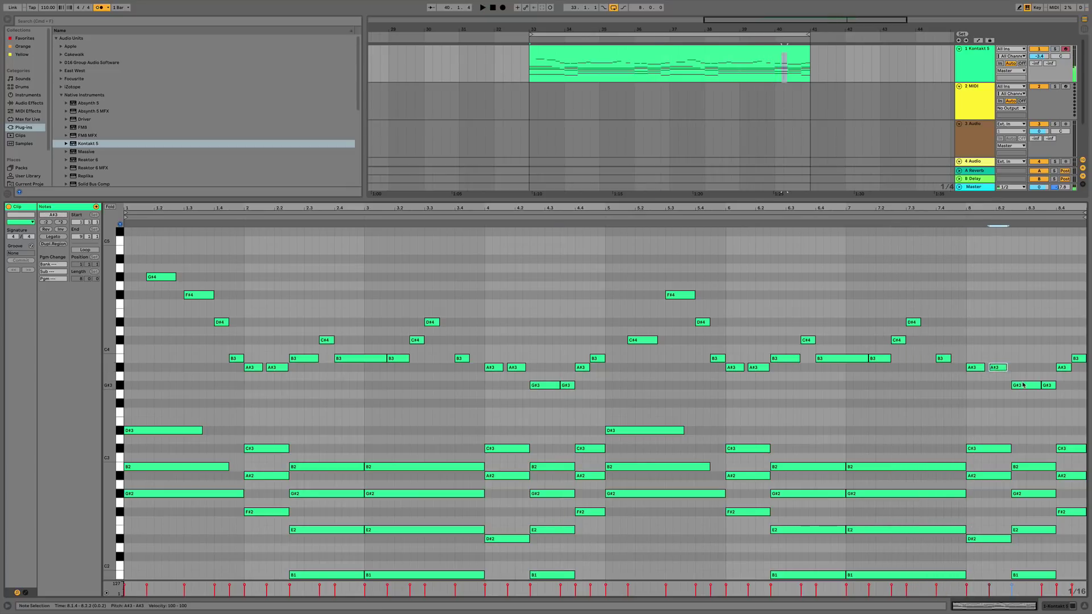
{"action": "left_click_drag", "start_coordinate": [1050, 387], "coordinate": [1052, 408]}
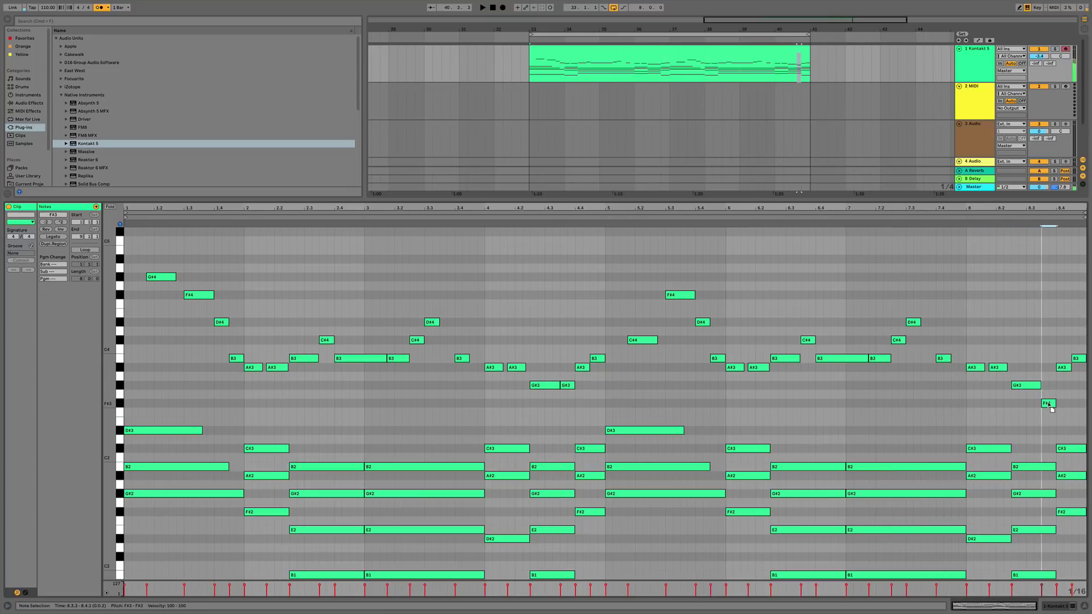
{"action": "key", "text": "BackSpace"}
{"action": "left_click_drag", "start_coordinate": [1057, 345], "coordinate": [1084, 403]}
Stop playback and show the device chain of the Kontakt 5 track.
{"action": "key", "text": "space"}
{"action": "left_click", "coordinate": [1057, 606]}
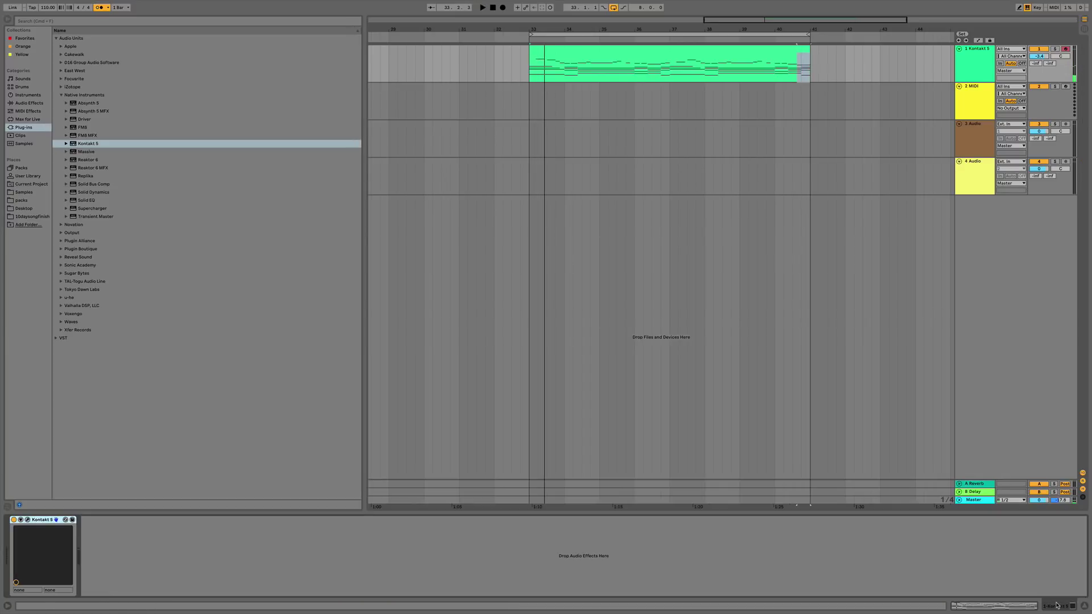
Lower the Kontakt 5 track's volume, turn off the metronome and play back the eight-bar clip.
{"action": "left_click", "coordinate": [782, 53]}
{"action": "left_click_drag", "start_coordinate": [1049, 61], "coordinate": [1049, 66]}
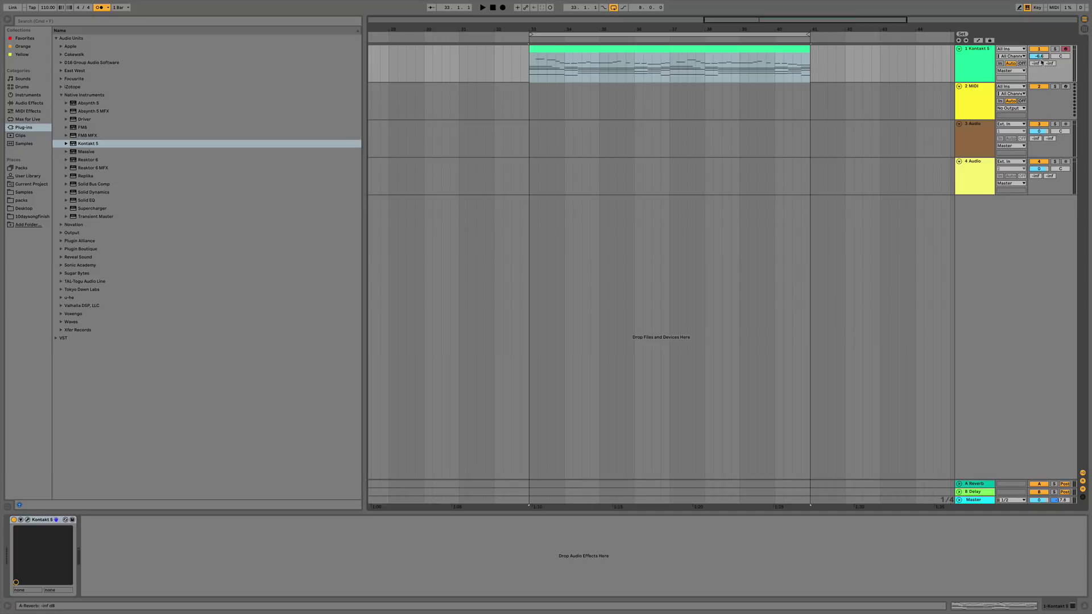
{"action": "key", "text": "ctrl+Left"}
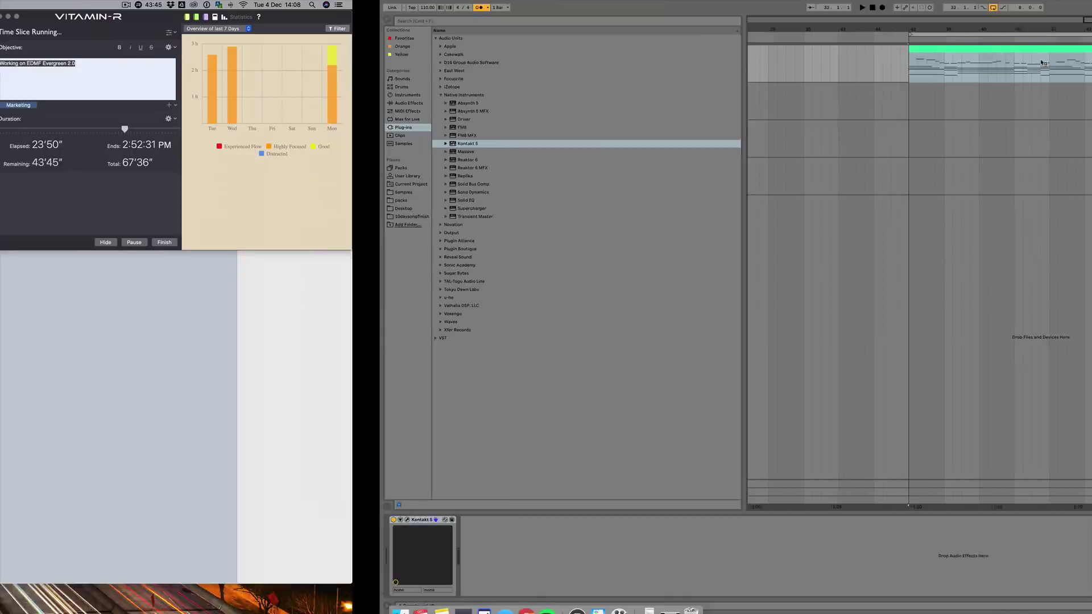
{"action": "key", "text": "ctrl+Right"}
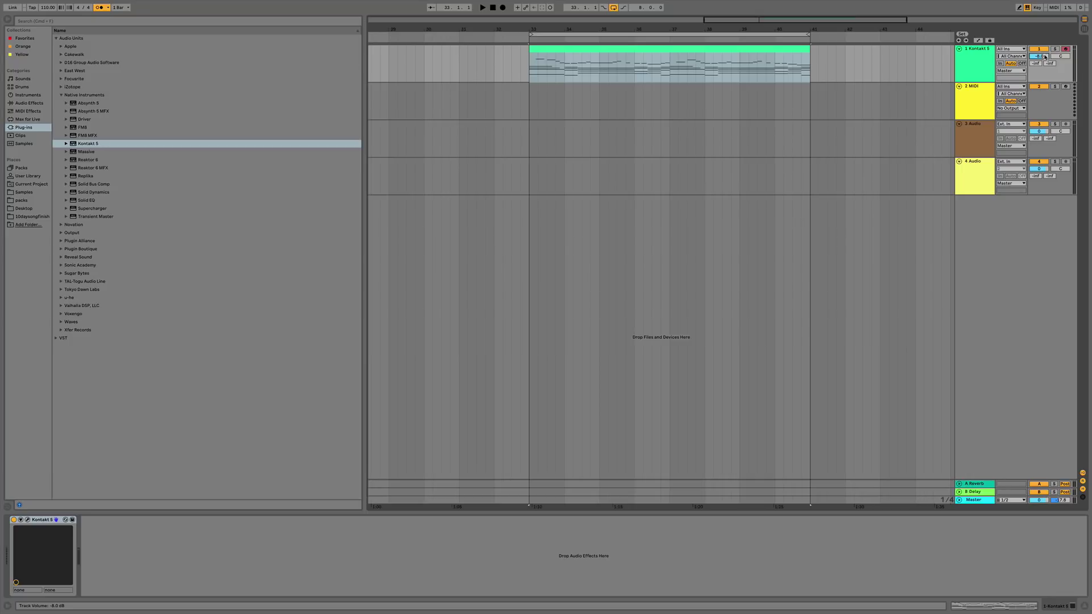
{"action": "key", "text": "space"}
{"action": "left_click", "coordinate": [101, 8]}
{"action": "key", "text": "space"}
{"action": "key", "text": "space"}
{"action": "left_click_drag", "start_coordinate": [1039, 57], "coordinate": [1039, 62]}
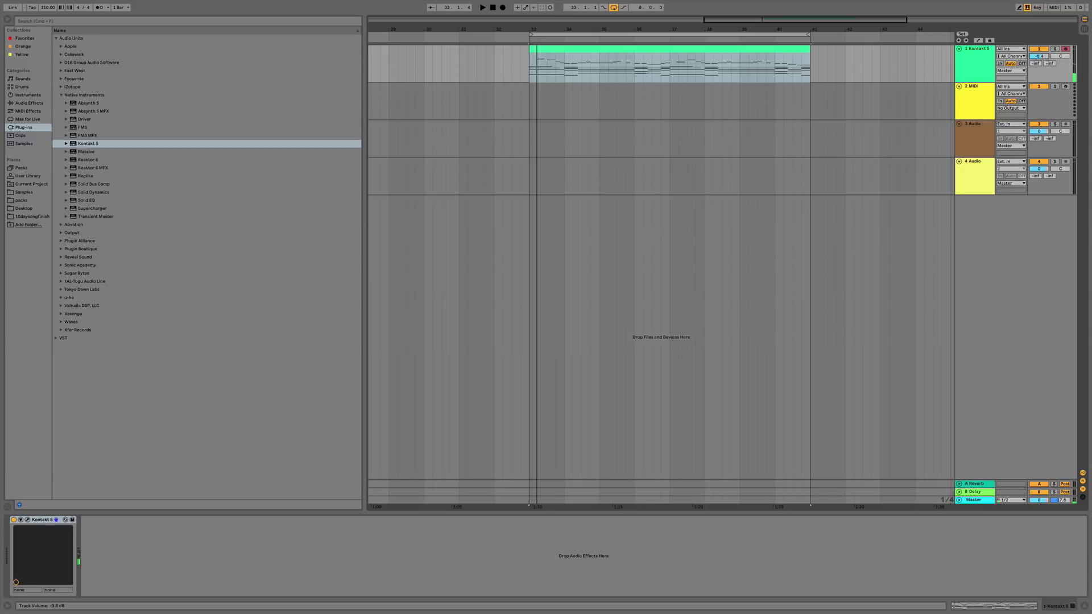
Audition kick samples around bd - 28.wav in the Samples place's BassDrums folder and lower the preview volume.
{"action": "left_click", "coordinate": [33, 201]}
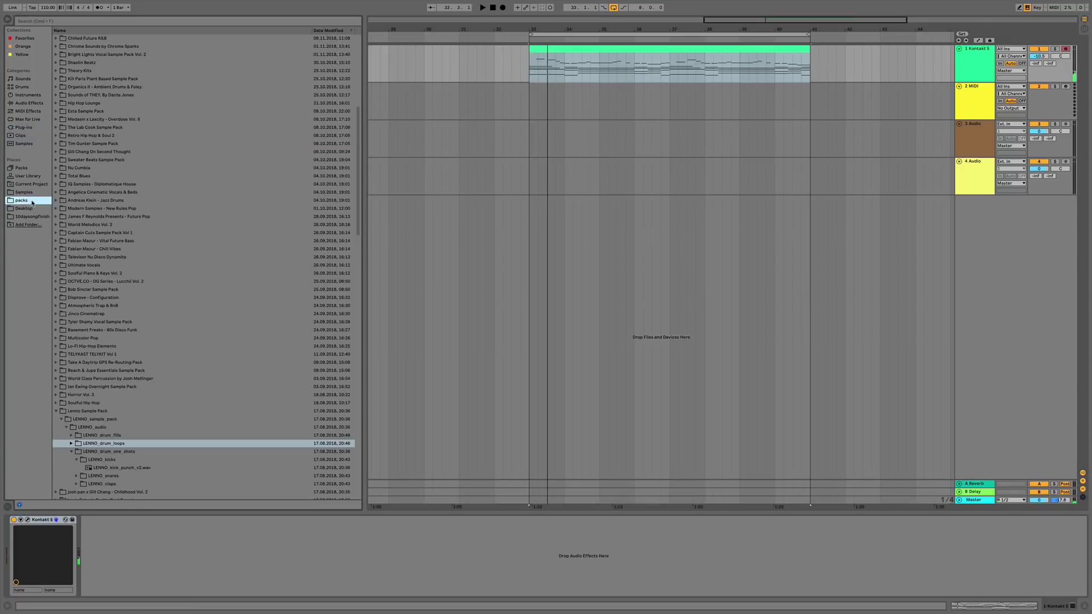
{"action": "left_click", "coordinate": [33, 193]}
{"action": "left_click", "coordinate": [100, 363]}
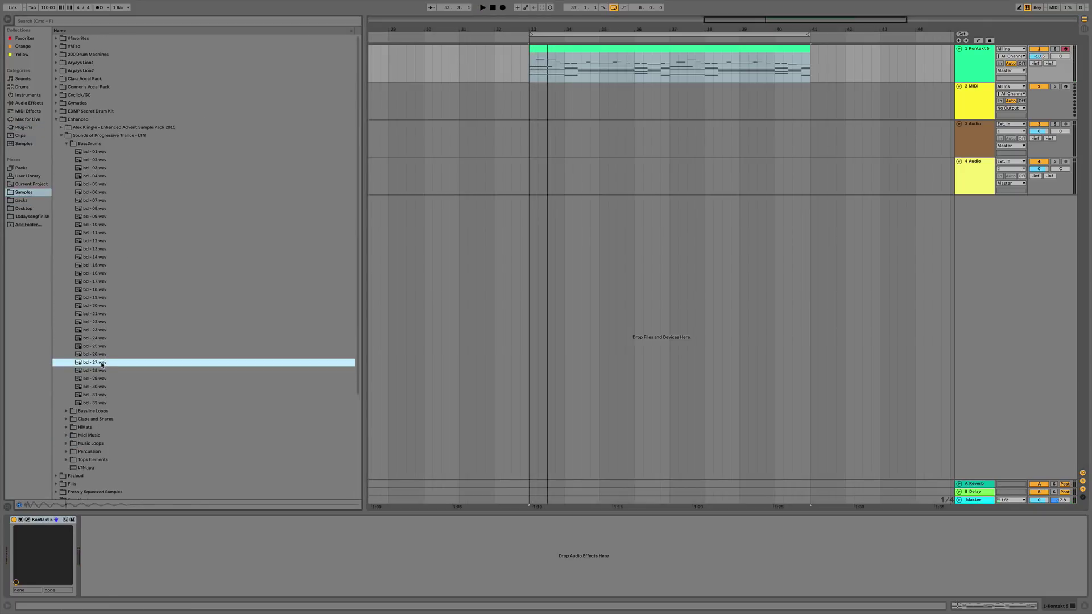
{"action": "left_click", "coordinate": [97, 370]}
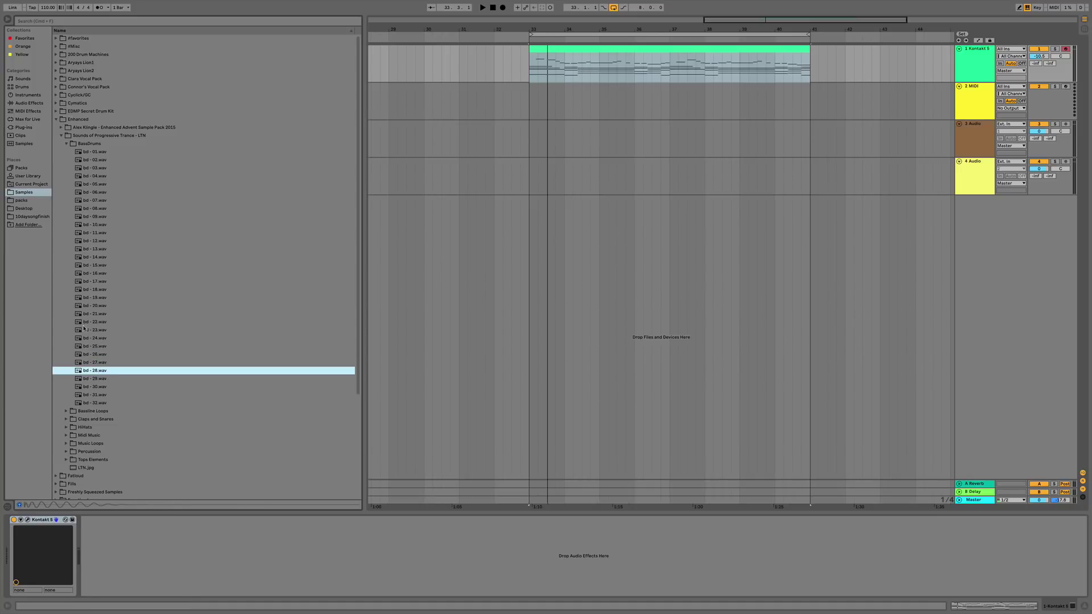
{"action": "left_click", "coordinate": [117, 381]}
{"action": "key", "text": "Up"}
{"action": "left_click", "coordinate": [110, 389]}
{"action": "left_click", "coordinate": [110, 378]}
{"action": "left_click", "coordinate": [104, 371]}
{"action": "left_click", "coordinate": [1049, 527]}
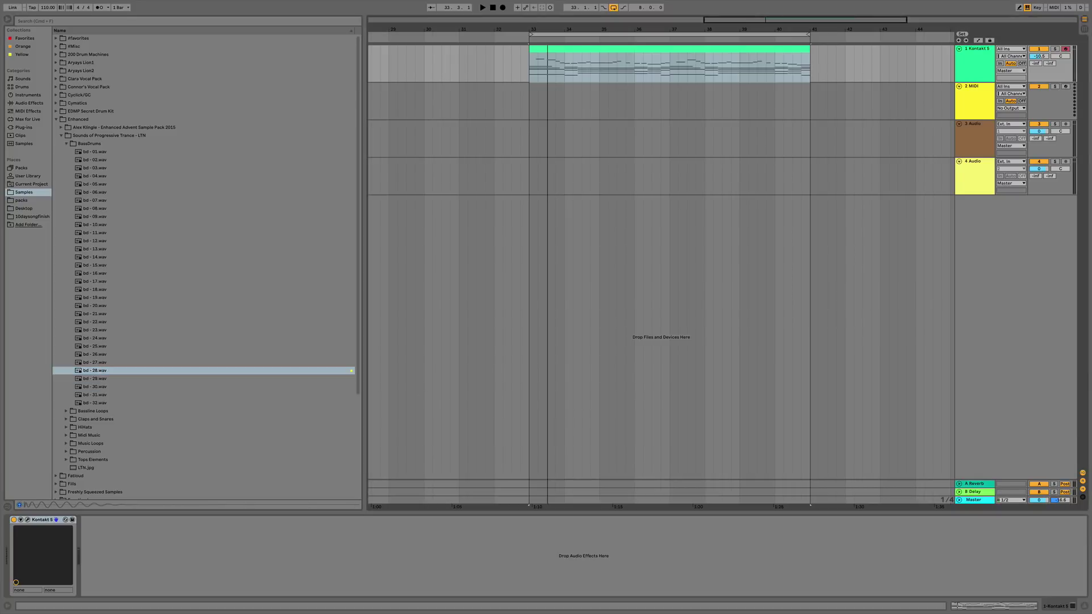
Compare the BassDrums kicks from bd - 24.wav up to bd - 18.wav, returning to bd - 28.wav.
{"action": "left_click", "coordinate": [188, 338]}
{"action": "key", "text": "Up"}
{"action": "key", "text": "Up"}
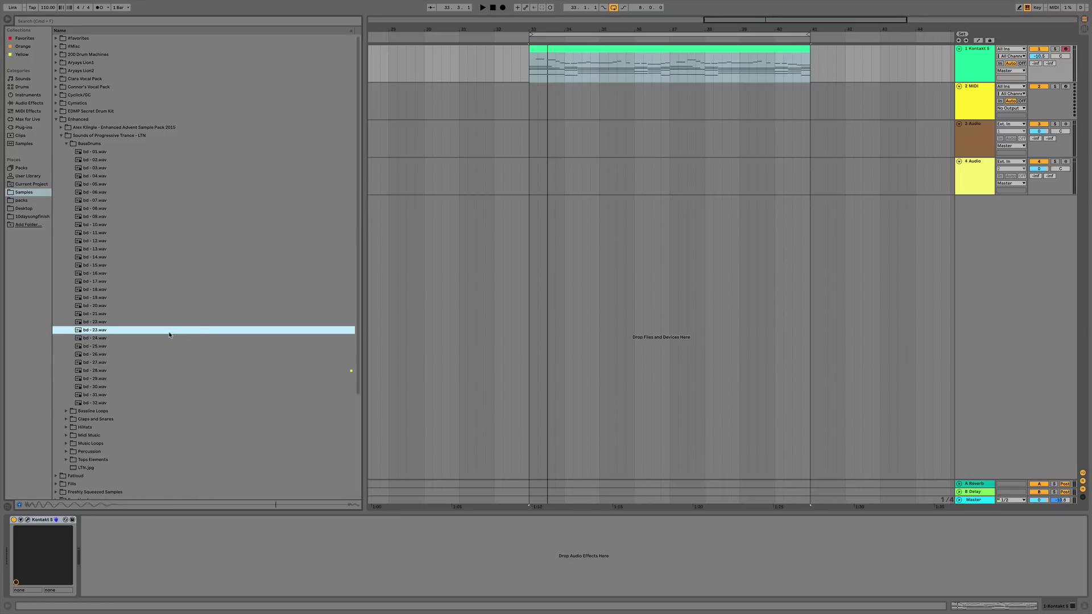
{"action": "key", "text": "Up"}
{"action": "key", "text": "Up"}
{"action": "key", "text": "Up"}
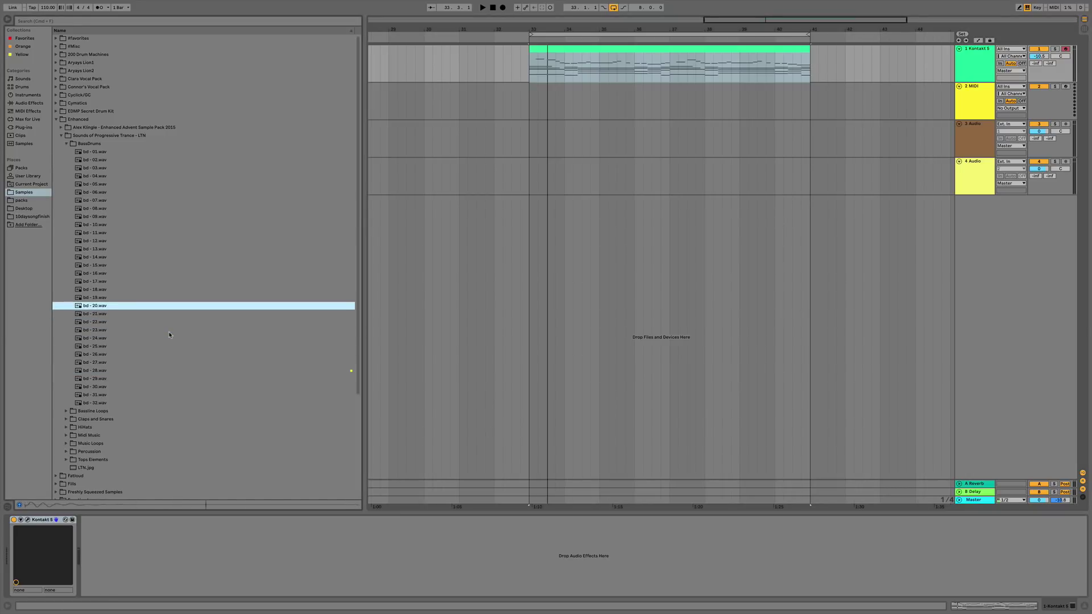
{"action": "key", "text": "Up"}
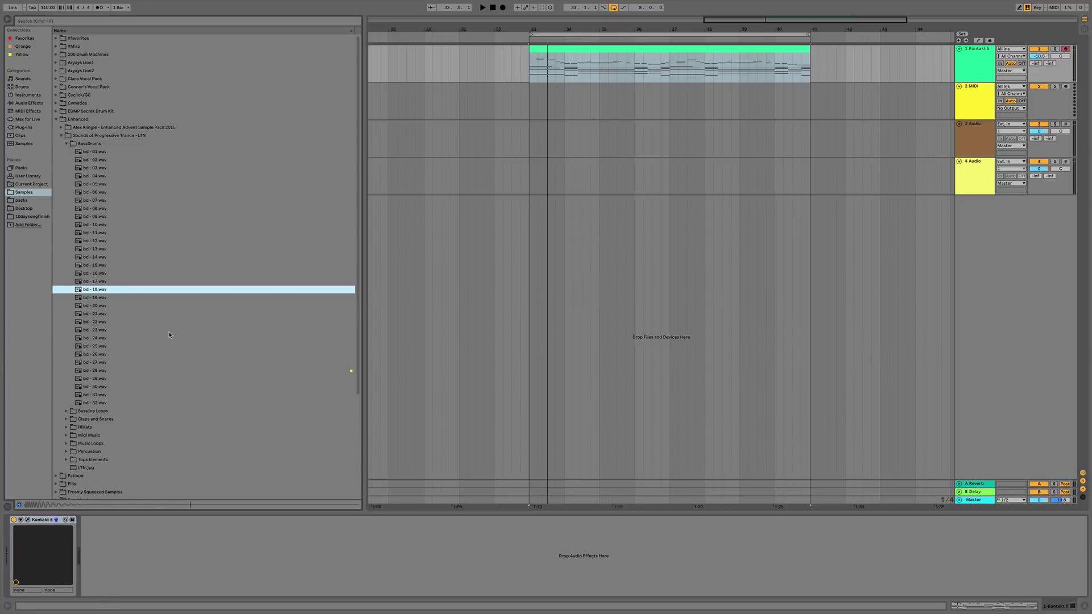
{"action": "key", "text": "Down"}
{"action": "key", "text": "Down"}
{"action": "key", "text": "Down"}
{"action": "key", "text": "Down"}
{"action": "key", "text": "Down"}
{"action": "key", "text": "Down"}
{"action": "key", "text": "Down"}
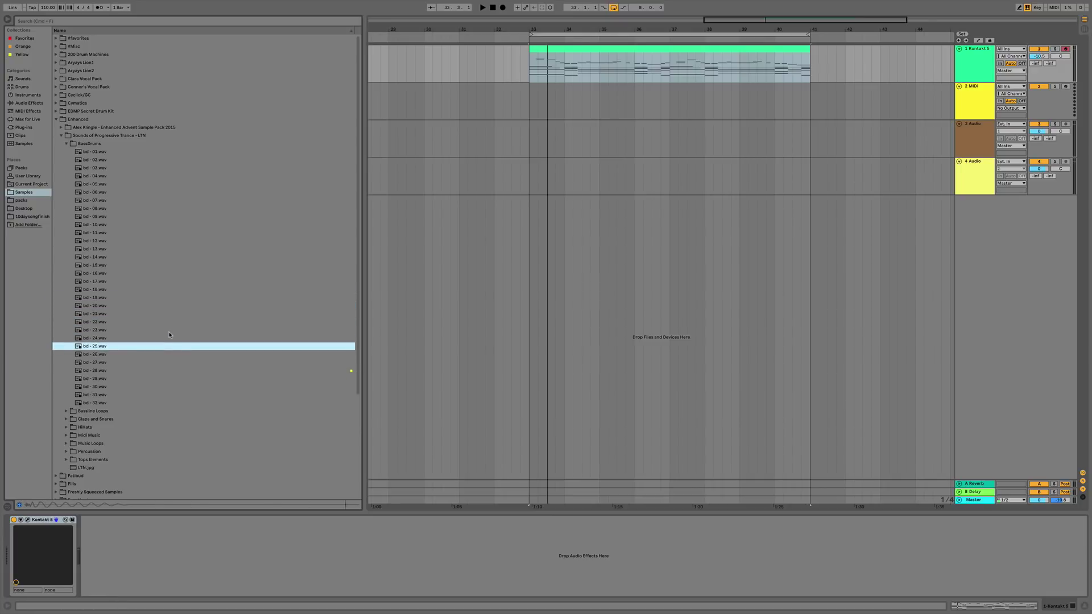
{"action": "key", "text": "Down"}
{"action": "key", "text": "Down"}
{"action": "key", "text": "Down"}
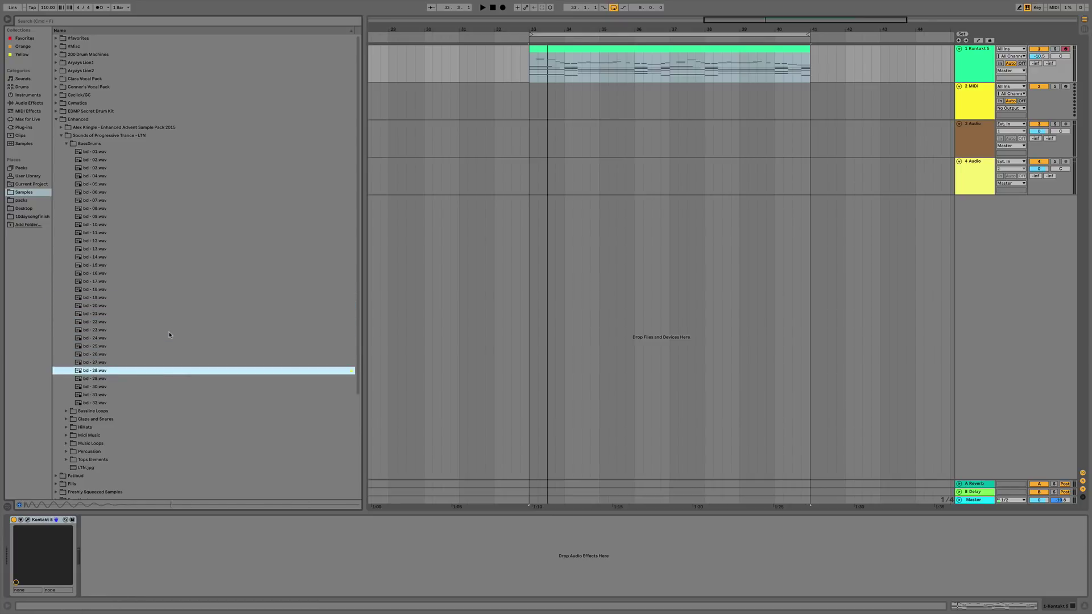
Place the bd - 28.wav kick at bar 33 on the second track, lower that track's volume and play it with the piano.
{"action": "left_click_drag", "start_coordinate": [88, 374], "coordinate": [531, 106]}
{"action": "left_click_drag", "start_coordinate": [1038, 93], "coordinate": [1039, 113]}
{"action": "key", "text": "space"}
{"action": "left_click_drag", "start_coordinate": [543, 29], "coordinate": [543, 62]}
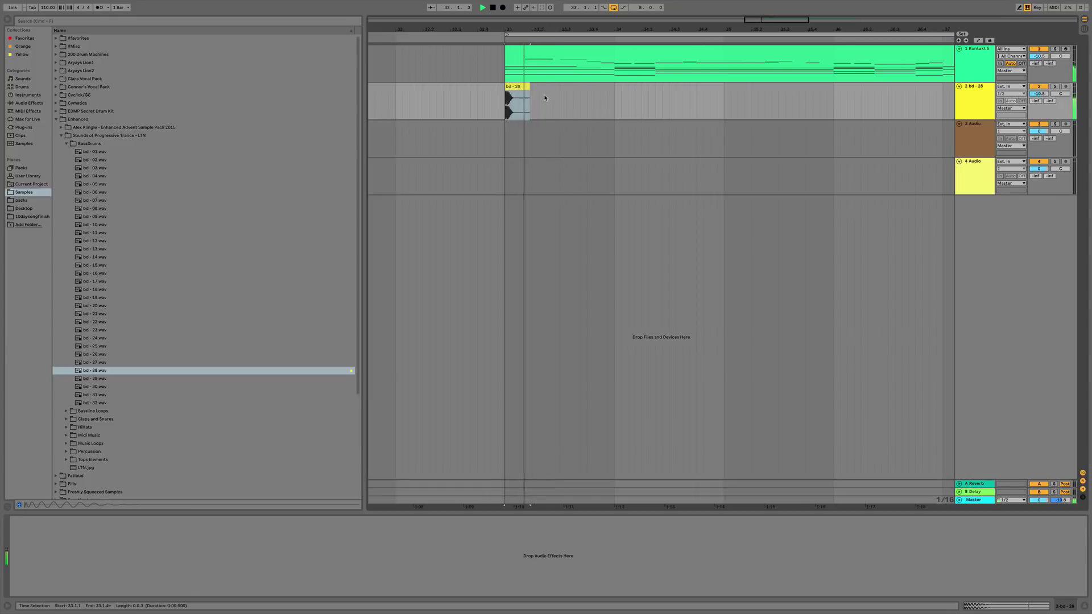
Duplicate the bd - 28 kick clip three times to fill bar 33 with four hits and play the beat.
{"action": "left_click", "coordinate": [502, 108]}
{"action": "key", "text": "super+d"}
{"action": "key", "text": "super+d"}
{"action": "key", "text": "super+d"}
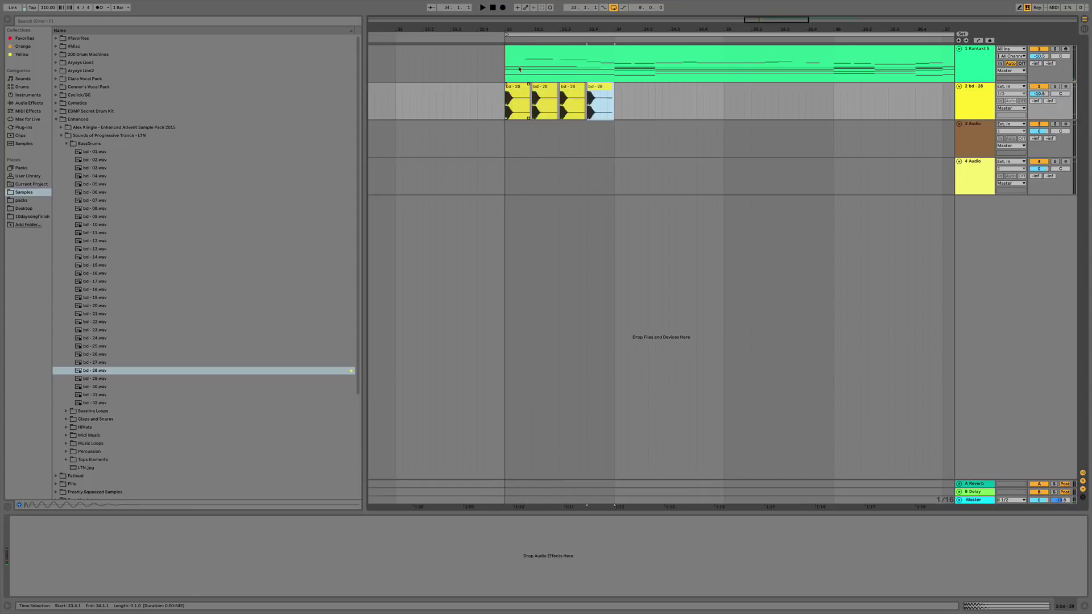
{"action": "key", "text": "space"}
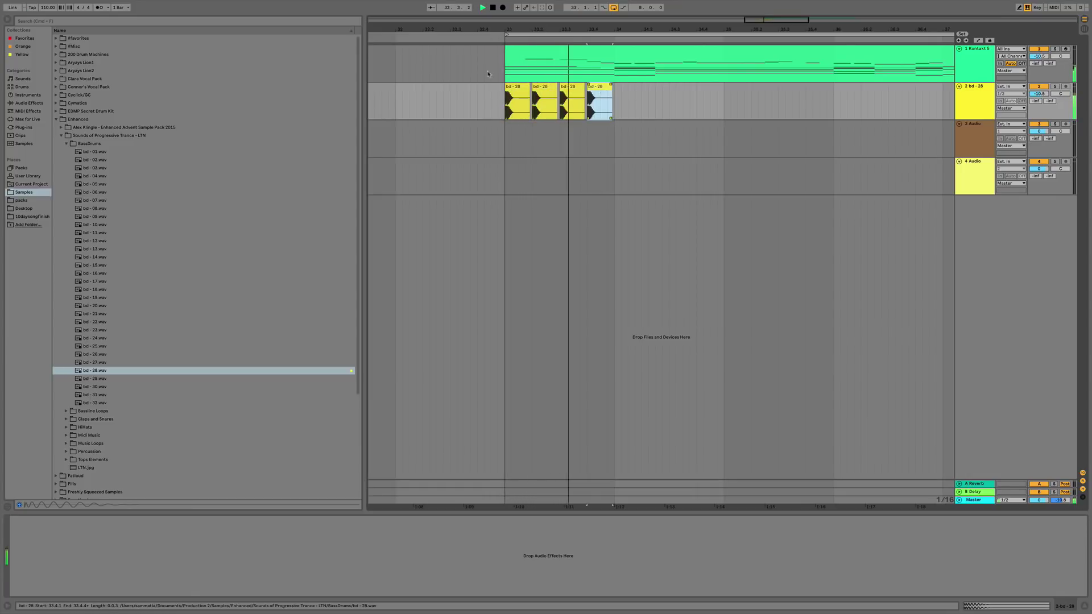
Stop playback and delete all the bd - 28 kick clips from the second track.
{"action": "key", "text": "space"}
{"action": "left_click_drag", "start_coordinate": [662, 102], "coordinate": [491, 104]}
{"action": "key", "text": "Delete"}
Audition the remaining BassDrums kicks from bd - 30.wav up through the start of the list, and collapse the Enhanced folder.
{"action": "left_click", "coordinate": [99, 388]}
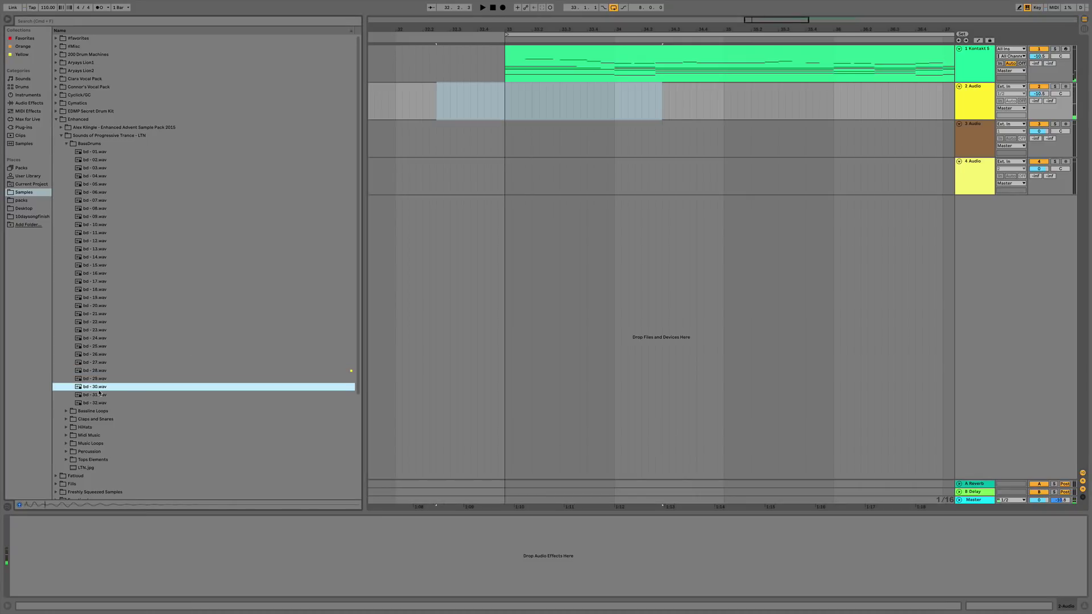
{"action": "left_click", "coordinate": [117, 378]}
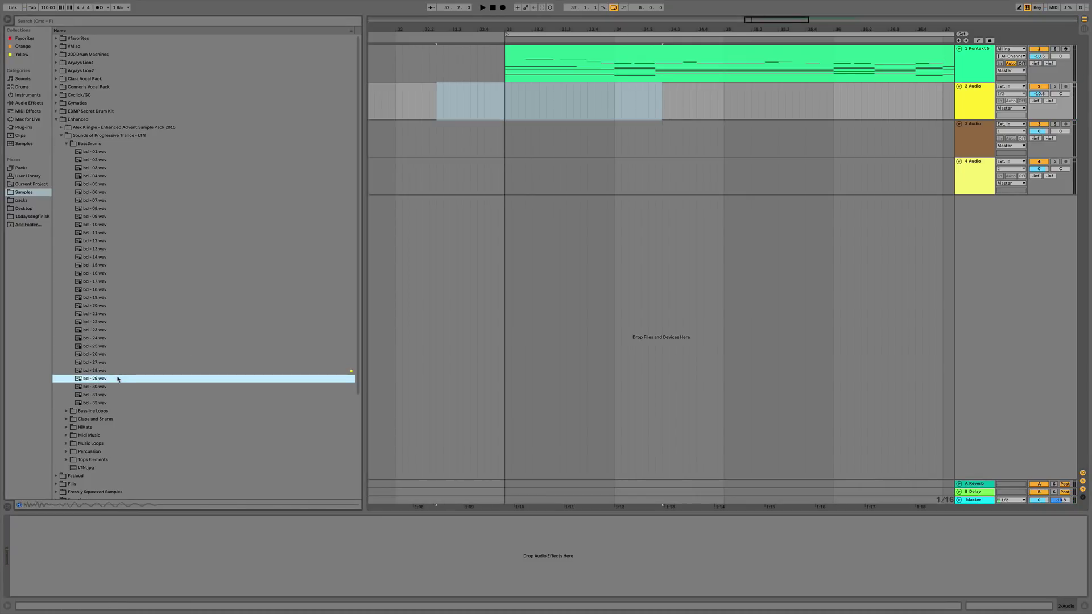
{"action": "key", "text": "Up"}
{"action": "key", "text": "Up"}
{"action": "key", "text": "Up"}
{"action": "key", "text": "Up"}
{"action": "key", "text": "Up"}
{"action": "key", "text": "Up"}
{"action": "key", "text": "Up"}
{"action": "key", "text": "Up"}
{"action": "key", "text": "Up"}
{"action": "key", "text": "Up"}
{"action": "key", "text": "Up"}
{"action": "key", "text": "Up"}
{"action": "key", "text": "Up"}
{"action": "key", "text": "Up"}
{"action": "key", "text": "Up"}
{"action": "key", "text": "Up"}
{"action": "key", "text": "Up"}
{"action": "key", "text": "Up"}
{"action": "key", "text": "Up"}
{"action": "key", "text": "Up"}
{"action": "key", "text": "Up"}
{"action": "key", "text": "Up"}
{"action": "key", "text": "Up"}
{"action": "key", "text": "Up"}
{"action": "key", "text": "Up"}
{"action": "key", "text": "Up"}
{"action": "key", "text": "Up"}
{"action": "key", "text": "Up"}
{"action": "key", "text": "Up"}
{"action": "key", "text": "Left"}
{"action": "key", "text": "Left"}
{"action": "key", "text": "Left"}
{"action": "key", "text": "Left"}
{"action": "key", "text": "Left"}
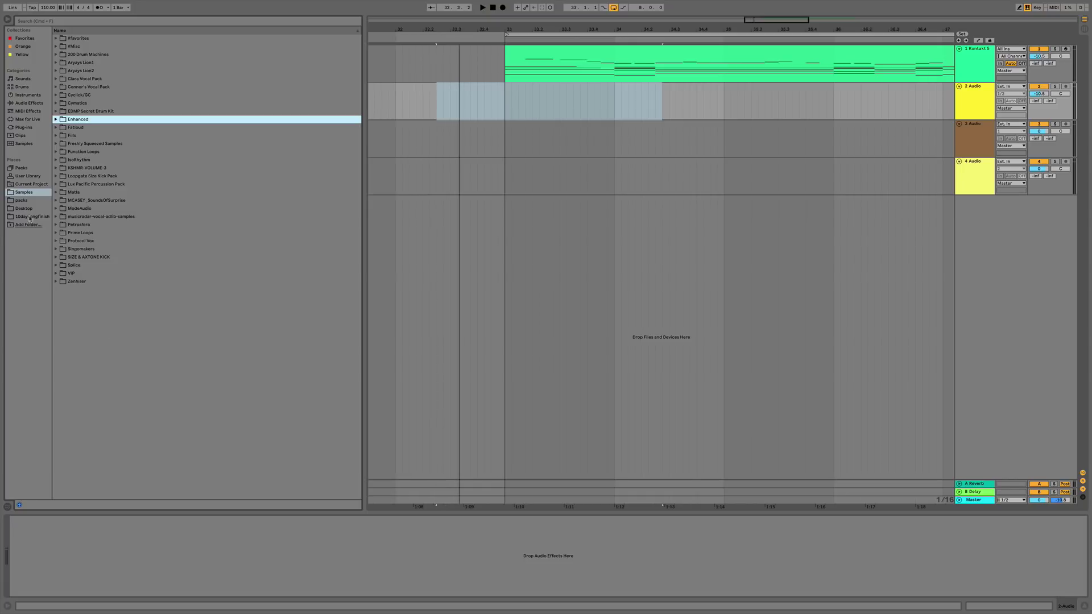
Check the kick subfolders of the KSHMR sample pack, collapse KSHMR_Signature_Kicks and play the piano clip.
{"action": "left_click", "coordinate": [56, 168]}
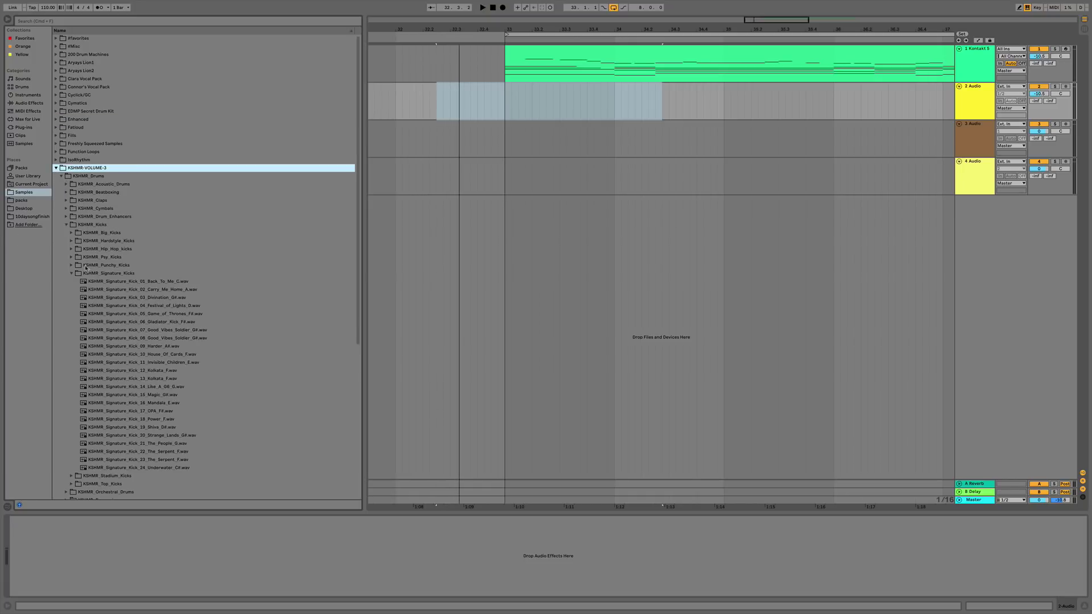
{"action": "left_click", "coordinate": [96, 281]}
{"action": "left_click", "coordinate": [70, 265]}
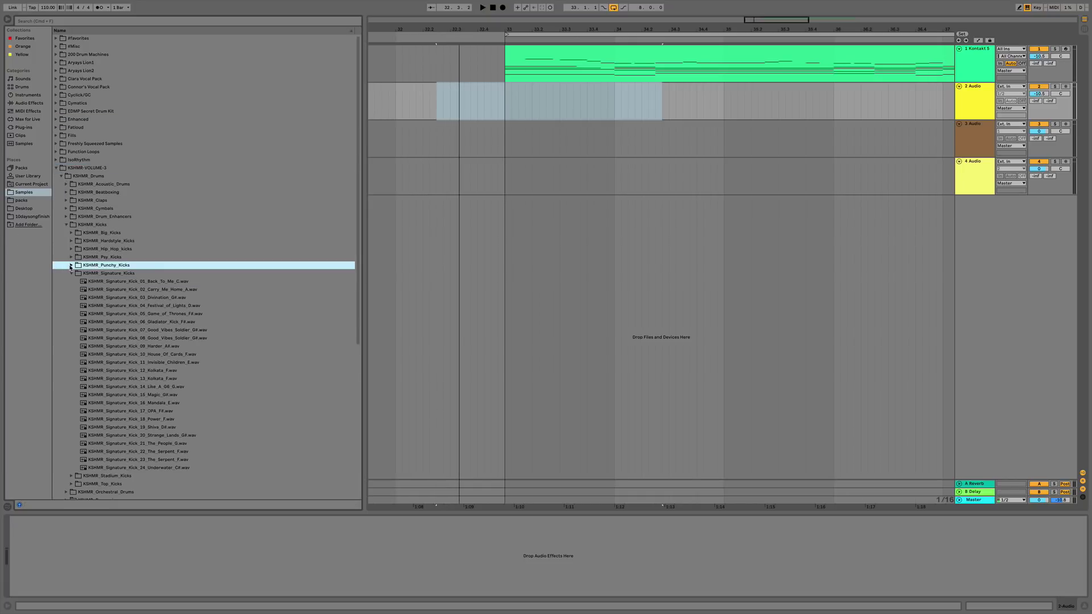
{"action": "left_click", "coordinate": [70, 273]}
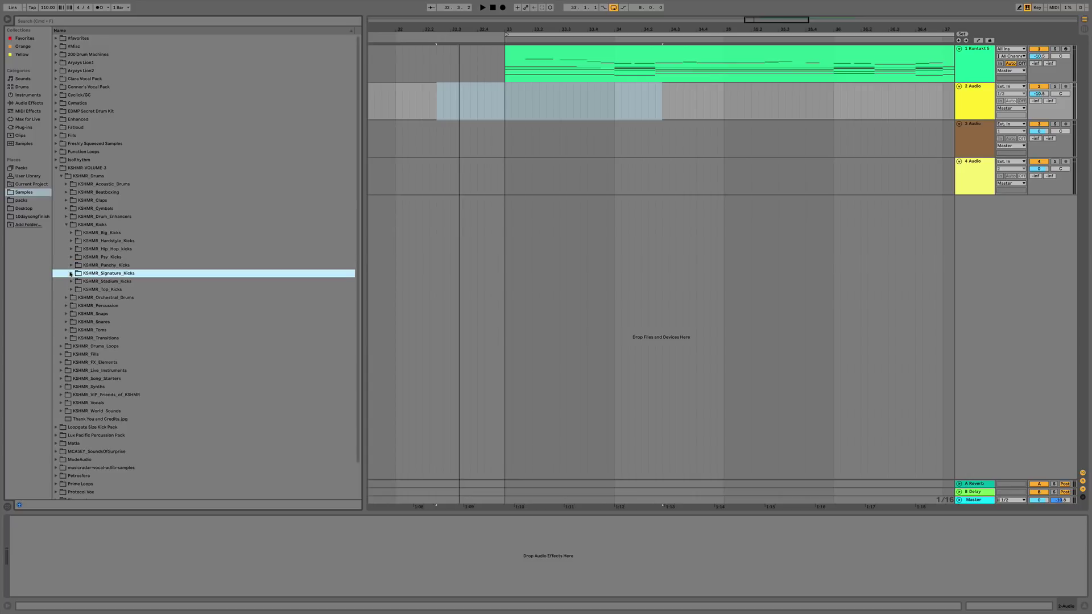
{"action": "key", "text": "space"}
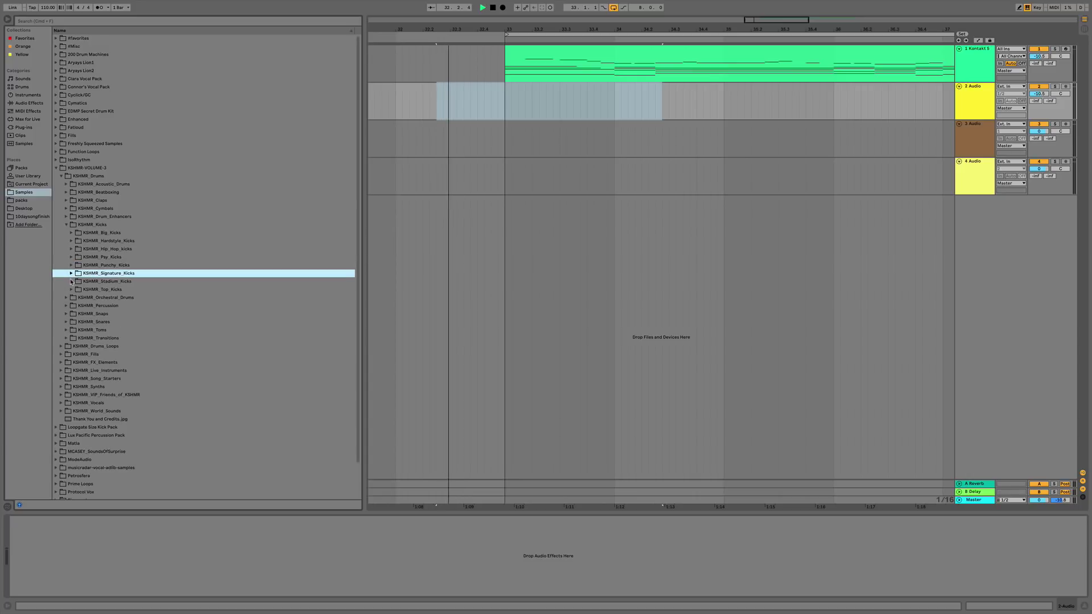
Search the packs folder for "kick" and expand the Kicks folder of the first pack in the results.
{"action": "left_click", "coordinate": [24, 201]}
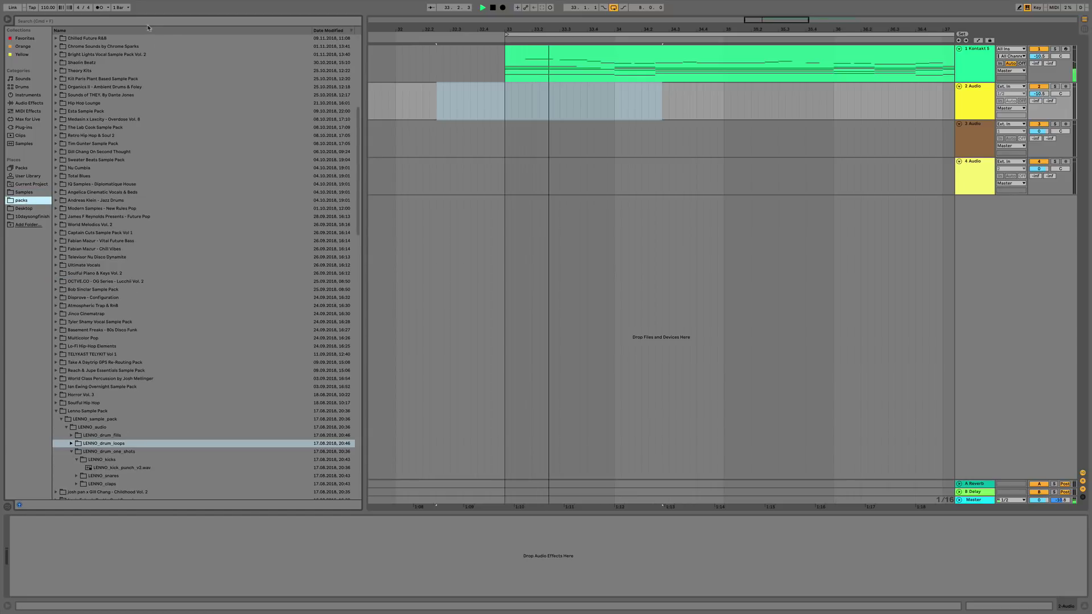
{"action": "left_click", "coordinate": [146, 25]}
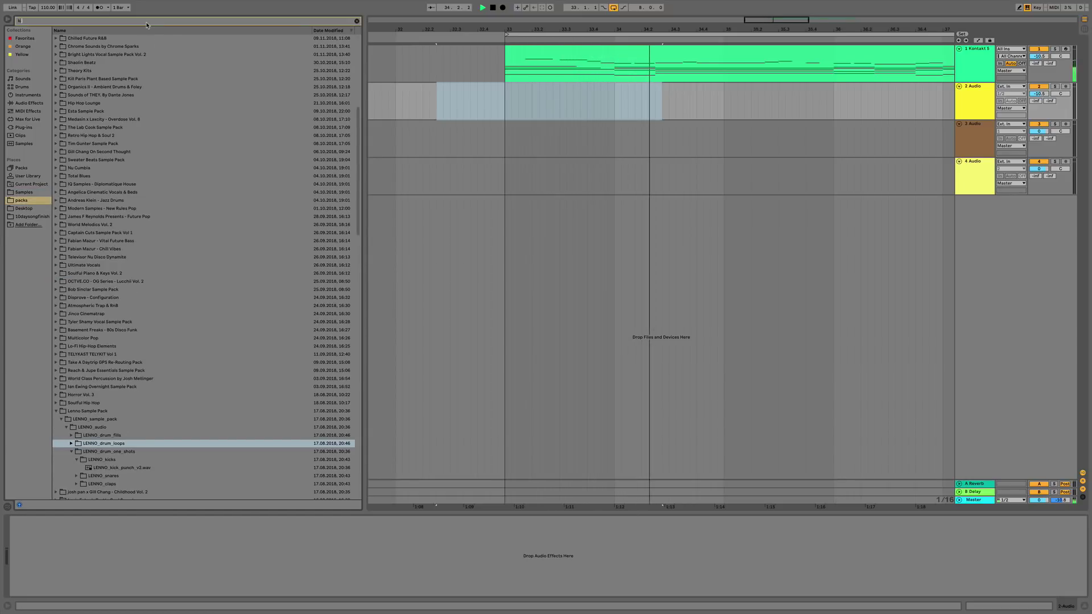
{"action": "type", "text": "kick"}
{"action": "key", "text": "Right"}
{"action": "key", "text": "Down"}
{"action": "key", "text": "Right"}
{"action": "key", "text": "Down"}
{"action": "key", "text": "Right"}
{"action": "key", "text": "Down"}
{"action": "key", "text": "Right"}
{"action": "key", "text": "Down"}
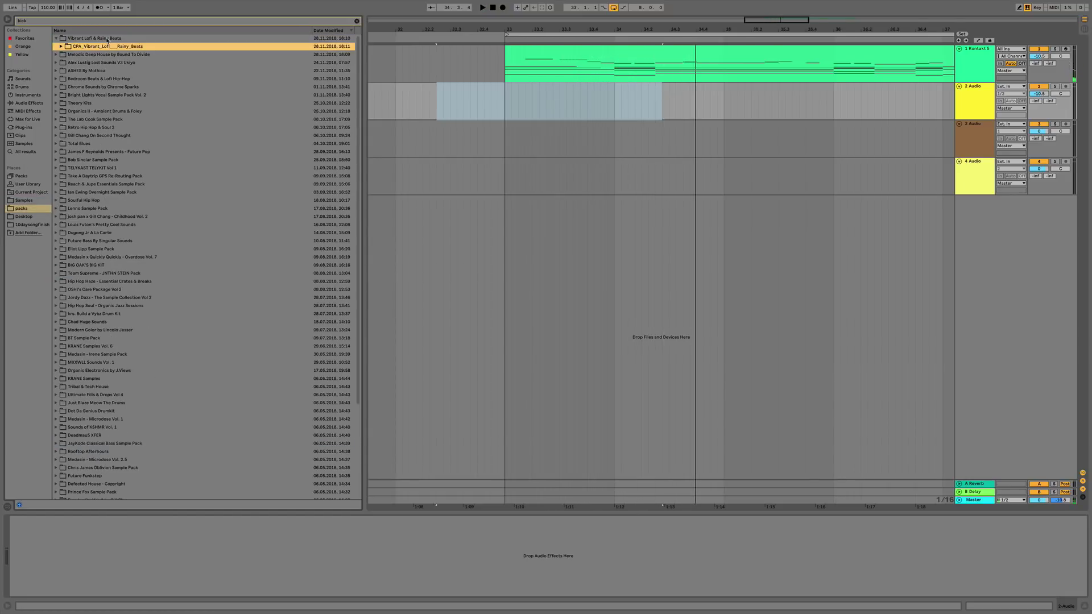
Audition the VLF kick samples in the Kicks folder, from VLF_kick_ball.wav down to VLF_kick_sloppy.wav.
{"action": "key", "text": "Down"}
{"action": "key", "text": "Down"}
{"action": "key", "text": "Down"}
{"action": "key", "text": "Down"}
{"action": "key", "text": "Down"}
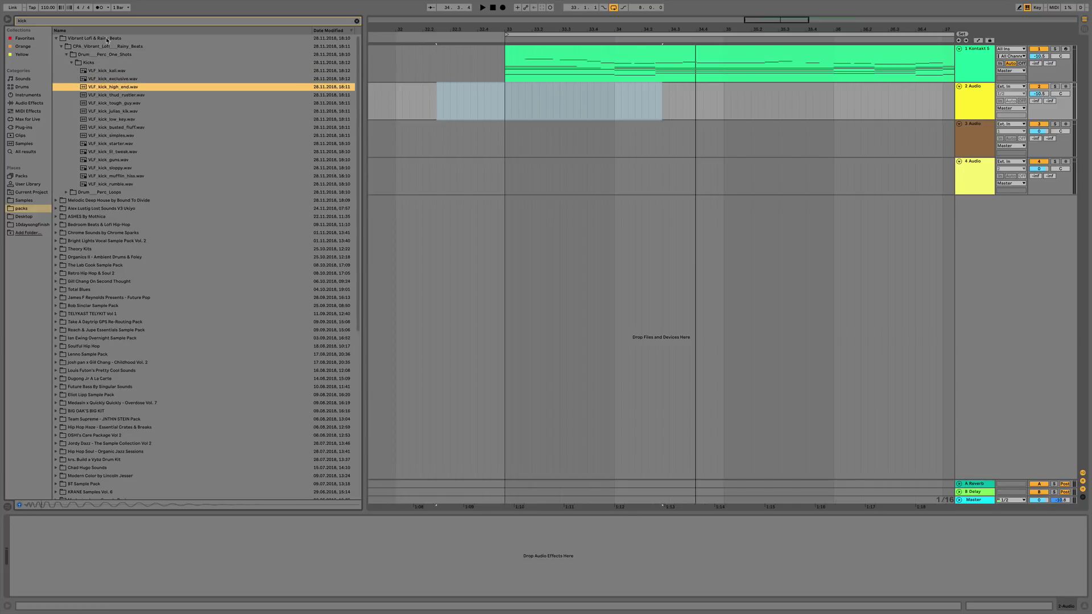
{"action": "key", "text": "Down"}
{"action": "key", "text": "Down"}
{"action": "key", "text": "Up"}
{"action": "key", "text": "Up"}
{"action": "key", "text": "Down"}
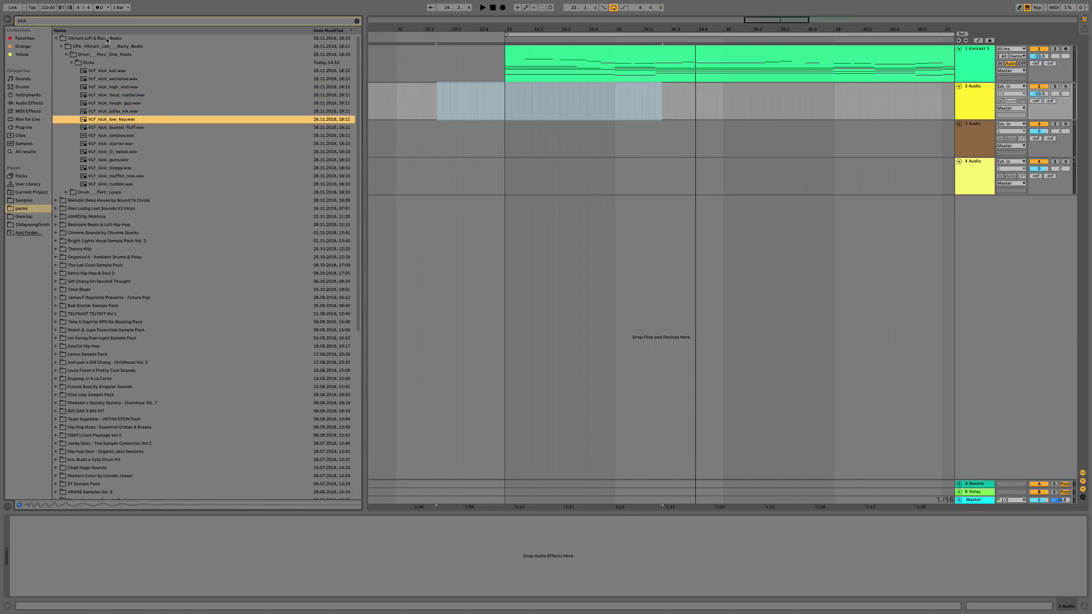
{"action": "key", "text": "Down"}
{"action": "key", "text": "Down"}
{"action": "key", "text": "Down"}
{"action": "key", "text": "Up"}
{"action": "key", "text": "Down"}
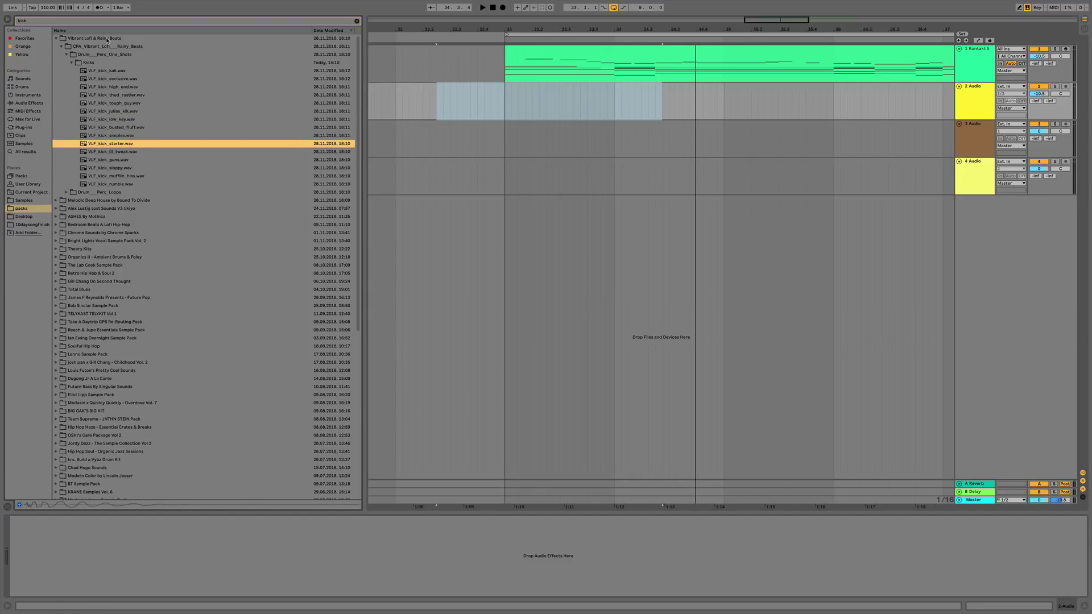
{"action": "key", "text": "Up"}
{"action": "key", "text": "Down"}
{"action": "key", "text": "Down"}
{"action": "key", "text": "Down"}
{"action": "key", "text": "Down"}
{"action": "key", "text": "Down"}
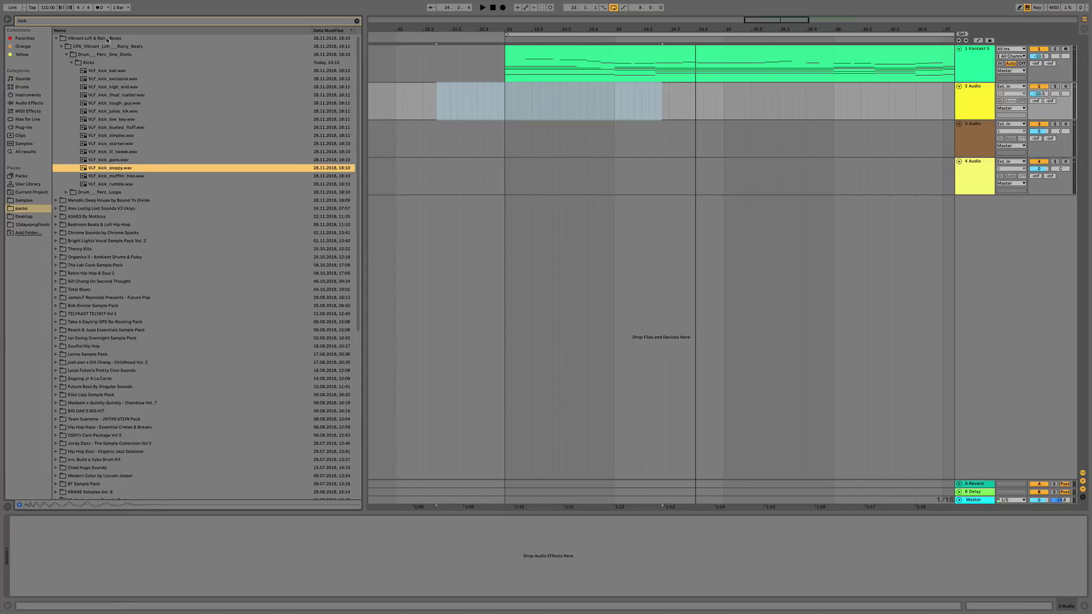
{"action": "key", "text": "Up"}
Collapse the VLF pack, expand Melodic Deep House by Bound To Divide and audition MDH_Short_Kick_F_01.wav.
{"action": "key", "text": "Left"}
{"action": "key", "text": "Left"}
{"action": "key", "text": "Left"}
{"action": "key", "text": "Down"}
{"action": "key", "text": "Down"}
{"action": "key", "text": "Down"}
{"action": "key", "text": "Right"}
{"action": "key", "text": "Down"}
{"action": "key", "text": "Right"}
{"action": "key", "text": "Down"}
{"action": "key", "text": "Down"}
{"action": "key", "text": "Up"}
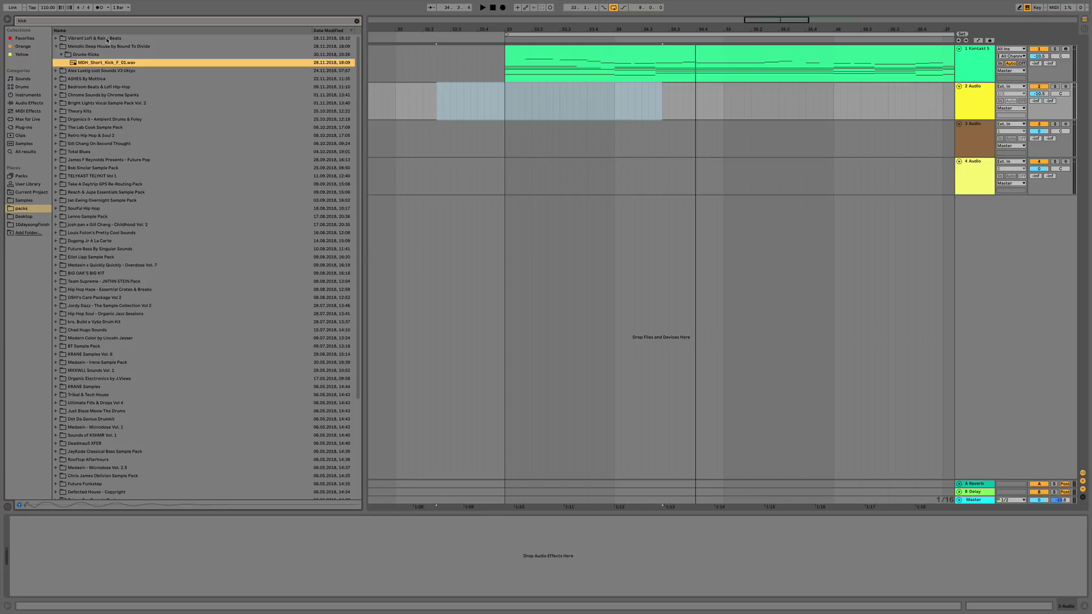
Collapse the Melodic Deep House pack and audition the kick samples in the Alex Lustig Lost Sounds pack.
{"action": "key", "text": "Left"}
{"action": "key", "text": "Left"}
{"action": "key", "text": "Left"}
{"action": "key", "text": "Down"}
{"action": "key", "text": "Right"}
{"action": "key", "text": "Down"}
{"action": "key", "text": "Right"}
{"action": "key", "text": "Down"}
{"action": "key", "text": "Right"}
{"action": "key", "text": "Down"}
{"action": "key", "text": "Right"}
{"action": "key", "text": "Down"}
{"action": "key", "text": "Down"}
{"action": "key", "text": "Down"}
{"action": "key", "text": "Down"}
{"action": "key", "text": "Down"}
{"action": "key", "text": "Down"}
{"action": "key", "text": "Left"}
{"action": "key", "text": "Left"}
{"action": "key", "text": "Left"}
{"action": "key", "text": "Left"}
{"action": "key", "text": "Left"}
Audition the kick samples in the ASHES By Mothica pack, then collapse the pack.
{"action": "key", "text": "Down"}
{"action": "key", "text": "Right"}
{"action": "key", "text": "Down"}
{"action": "key", "text": "Right"}
{"action": "key", "text": "Down"}
{"action": "key", "text": "Right"}
{"action": "key", "text": "Down"}
{"action": "key", "text": "Down"}
{"action": "key", "text": "Left"}
{"action": "key", "text": "Left"}
{"action": "key", "text": "Left"}
{"action": "key", "text": "Left"}
Audition the BBL kicks in the Bedroom Beats & Lofi Hip-Hop pack, including BBL_kick_anna.wav, and collapse the pack.
{"action": "key", "text": "Down"}
{"action": "key", "text": "Right"}
{"action": "key", "text": "Down"}
{"action": "key", "text": "Right"}
{"action": "key", "text": "Down"}
{"action": "key", "text": "Right"}
{"action": "key", "text": "Down"}
{"action": "key", "text": "Right"}
{"action": "key", "text": "Down"}
{"action": "key", "text": "Down"}
{"action": "key", "text": "Down"}
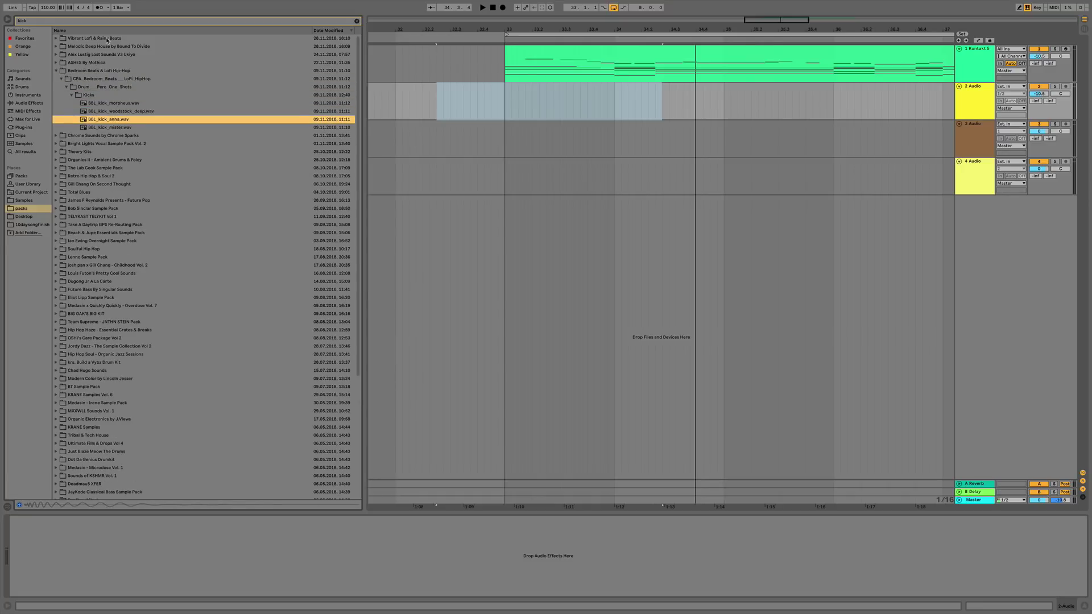
{"action": "key", "text": "Down"}
{"action": "key", "text": "Left"}
{"action": "key", "text": "Left"}
{"action": "key", "text": "Left"}
{"action": "key", "text": "Left"}
Expand Chrome Sounds by Chrome Sparks to its kicks folder, audition the first kick samples and collapse the pack.
{"action": "key", "text": "Down"}
{"action": "key", "text": "Right"}
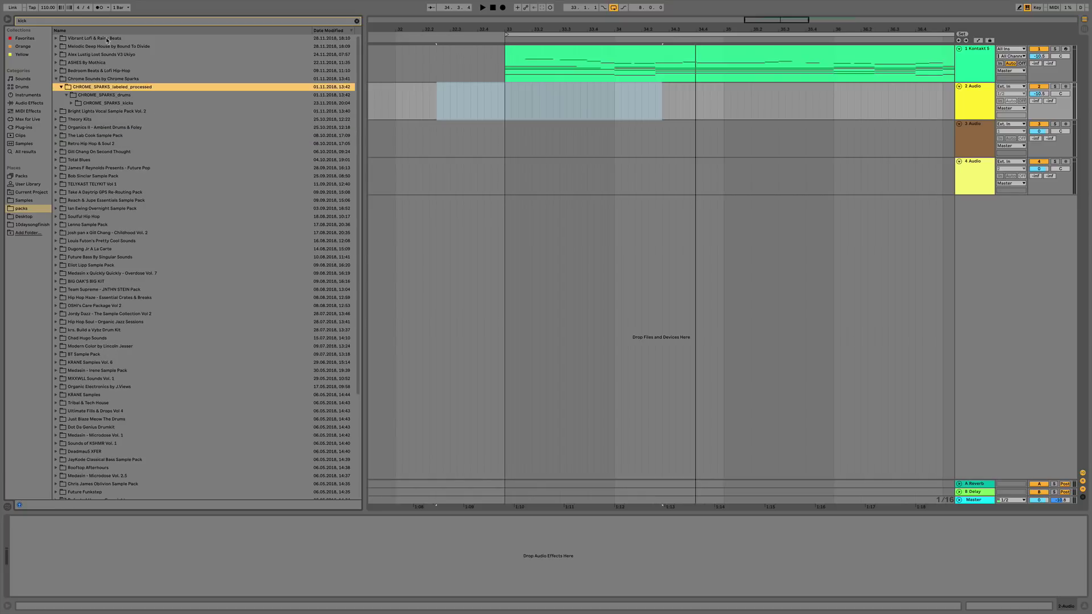
{"action": "key", "text": "Down"}
{"action": "key", "text": "Right"}
{"action": "key", "text": "Down"}
{"action": "key", "text": "Right"}
{"action": "key", "text": "Down"}
{"action": "key", "text": "Down"}
{"action": "key", "text": "Down"}
{"action": "key", "text": "Down"}
{"action": "key", "text": "Down"}
{"action": "key", "text": "Down"}
{"action": "key", "text": "Down"}
{"action": "key", "text": "Down"}
{"action": "key", "text": "Down"}
{"action": "key", "text": "Down"}
{"action": "key", "text": "Down"}
{"action": "key", "text": "Down"}
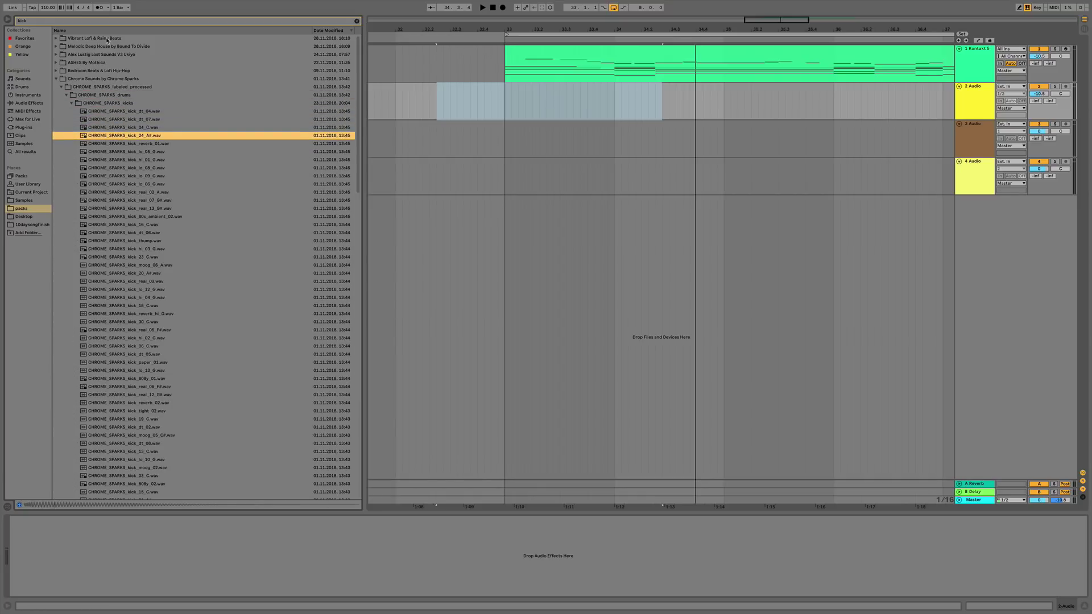
{"action": "key", "text": "Down"}
{"action": "key", "text": "Up"}
{"action": "key", "text": "Left"}
{"action": "key", "text": "Left"}
{"action": "key", "text": "Left"}
{"action": "key", "text": "Left"}
{"action": "key", "text": "Left"}
{"action": "key", "text": "Left"}
{"action": "key", "text": "Left"}
{"action": "key", "text": "Left"}
Skip the Bright Lights vocal pack and check the kick samples in Theory Kits.
{"action": "key", "text": "Down"}
{"action": "key", "text": "Down"}
{"action": "key", "text": "Right"}
{"action": "key", "text": "Down"}
{"action": "key", "text": "Right"}
{"action": "key", "text": "Down"}
{"action": "key", "text": "Right"}
{"action": "key", "text": "Down"}
{"action": "key", "text": "Right"}
{"action": "key", "text": "Down"}
{"action": "key", "text": "Right"}
{"action": "key", "text": "Down"}
Expand Organics II - Ambient Drums & Foley to its Kick folder and audition the OS_OR02 kicks, including OS_OR02_Kick_14.wav.
{"action": "key", "text": "Down"}
{"action": "key", "text": "Right"}
{"action": "key", "text": "Down"}
{"action": "key", "text": "Right"}
{"action": "key", "text": "Down"}
{"action": "key", "text": "Right"}
{"action": "key", "text": "Down"}
{"action": "key", "text": "Right"}
{"action": "key", "text": "Down"}
{"action": "key", "text": "Down"}
{"action": "key", "text": "Down"}
{"action": "key", "text": "Down"}
{"action": "key", "text": "Up"}
{"action": "key", "text": "Up"}
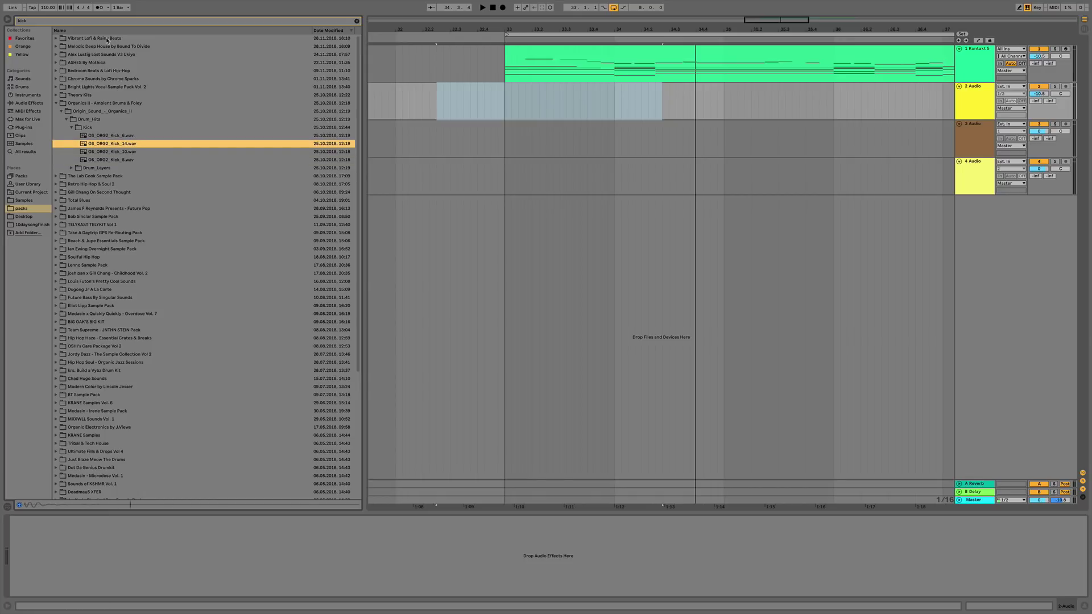
{"action": "key", "text": "Down"}
{"action": "key", "text": "Down"}
{"action": "key", "text": "Down"}
Expand The Lab Cook Sample Pack to its THE_LAB_COOK_kicks folder and audition THE_LAB_COOK_kick_10.wav.
{"action": "key", "text": "Down"}
{"action": "key", "text": "Down"}
{"action": "key", "text": "Right"}
{"action": "key", "text": "Down"}
{"action": "key", "text": "Right"}
{"action": "key", "text": "Left"}
{"action": "key", "text": "Left"}
{"action": "key", "text": "Left"}
{"action": "key", "text": "Up"}
{"action": "key", "text": "Right"}
{"action": "key", "text": "Down"}
{"action": "key", "text": "Right"}
{"action": "key", "text": "Down"}
{"action": "key", "text": "Right"}
{"action": "key", "text": "Down"}
{"action": "key", "text": "Right"}
{"action": "key", "text": "Down"}
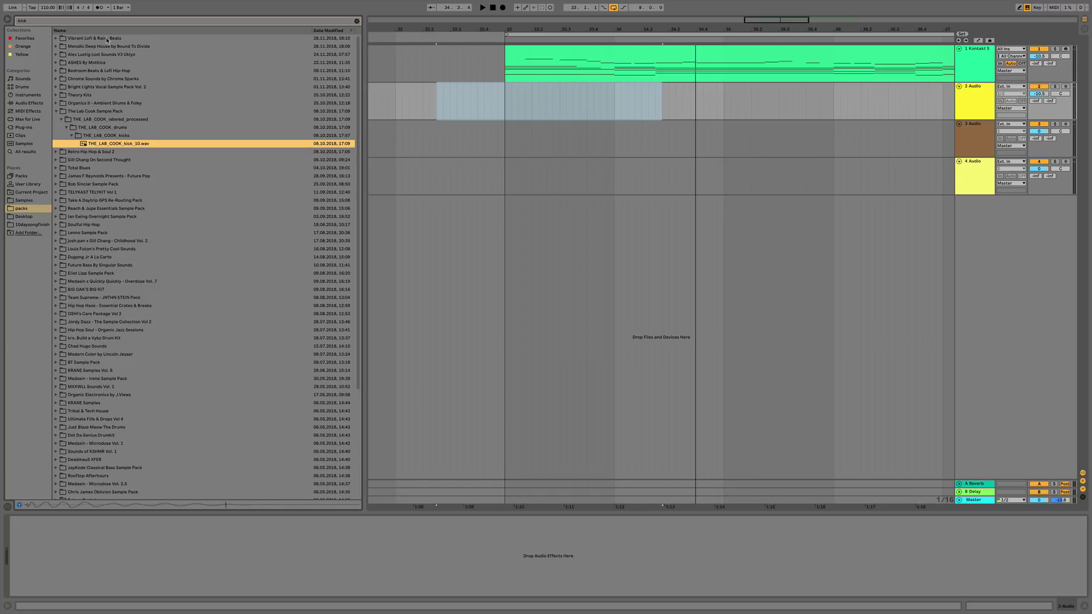
Place THE_LAB_COOK_kick_10.wav on the second audio track at bar 33, under the start of the piano clip, and play it.
{"action": "key", "text": "space"}
{"action": "key", "text": "space"}
{"action": "left_click_drag", "start_coordinate": [122, 145], "coordinate": [504, 108]}
{"action": "key", "text": "space"}
{"action": "key", "text": "space"}
{"action": "key", "text": "space"}
{"action": "key", "text": "space"}
Set the song tempo to 100 BPM and play the piano with the kick.
{"action": "left_click", "coordinate": [48, 7]}
{"action": "type", "text": "100"}
{"action": "key", "text": "Return"}
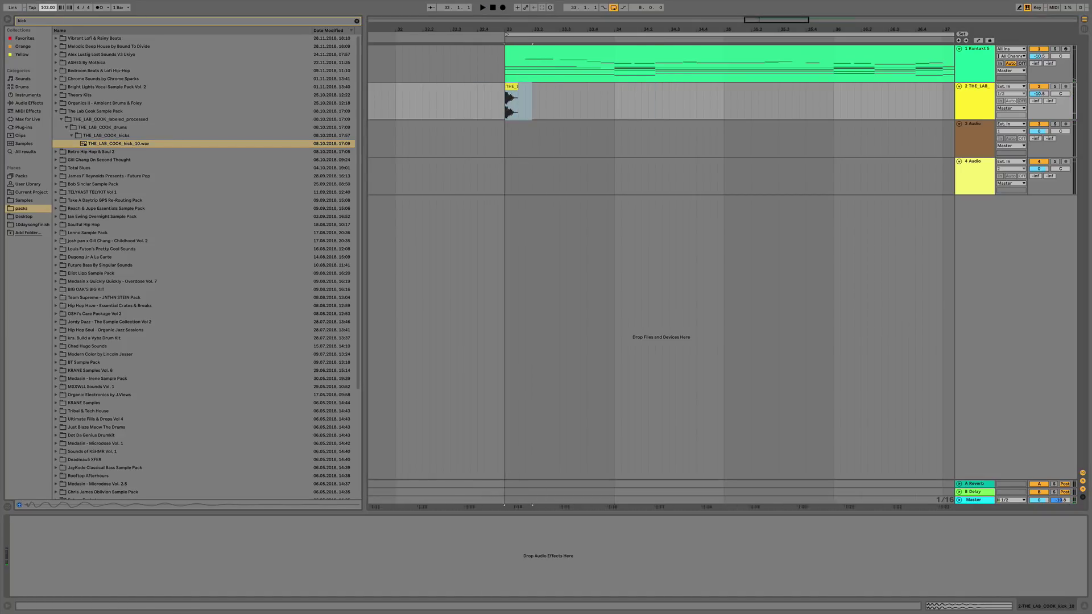
{"action": "key", "text": "space"}
{"action": "key", "text": "space"}
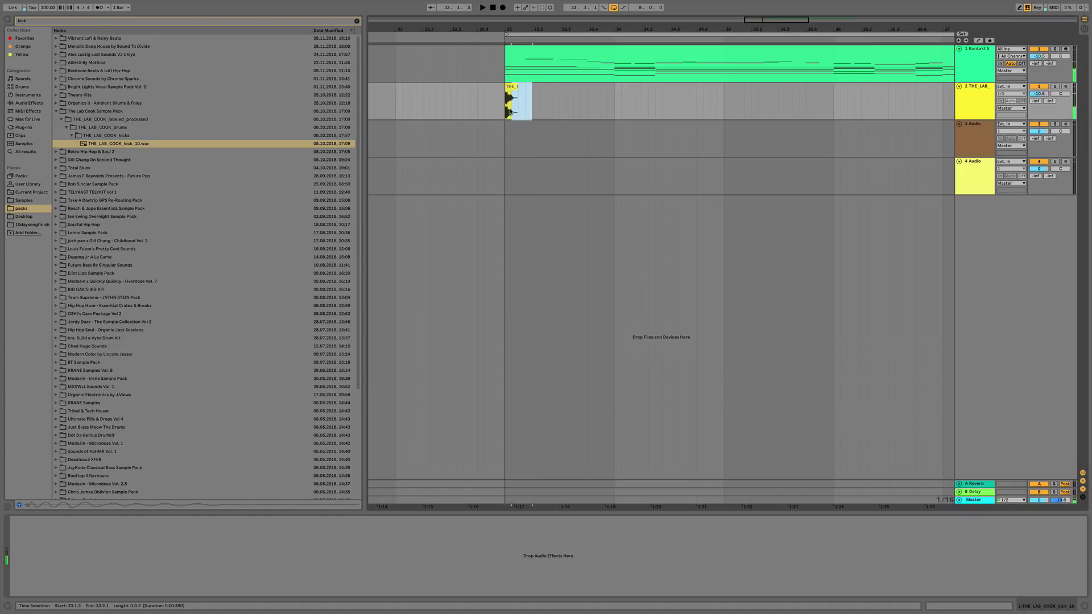
Duplicate the one-beat kick selection three times to fill bar 33 with four kicks, and play from the start of the bar.
{"action": "key", "text": "ctrl+d"}
{"action": "key", "text": "ctrl+d"}
{"action": "key", "text": "ctrl+d"}
{"action": "left_click", "coordinate": [506, 112]}
{"action": "key", "text": "space"}
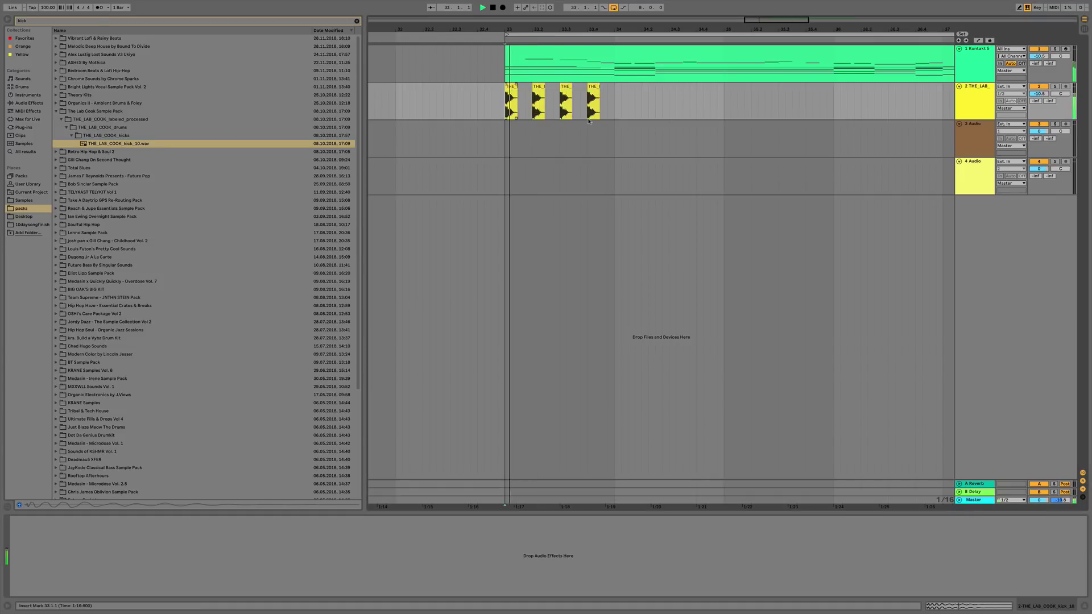
Repeat the one-beat kick on the second track until it fills bars 33 to 40 under the piano clip.
{"action": "left_click", "coordinate": [612, 115]}
{"action": "key", "text": "ctrl+d"}
{"action": "key", "text": "ctrl+d"}
{"action": "key", "text": "ctrl+d"}
{"action": "key", "text": "minus"}
{"action": "key", "text": "minus"}
{"action": "key", "text": "minus"}
{"action": "key", "text": "ctrl+d"}
{"action": "key", "text": "ctrl+d"}
{"action": "key", "text": "ctrl+d"}
{"action": "key", "text": "ctrl+d"}
{"action": "key", "text": "ctrl+d"}
{"action": "key", "text": "ctrl+d"}
{"action": "key", "text": "ctrl+d"}
{"action": "key", "text": "ctrl+d"}
{"action": "key", "text": "ctrl+d"}
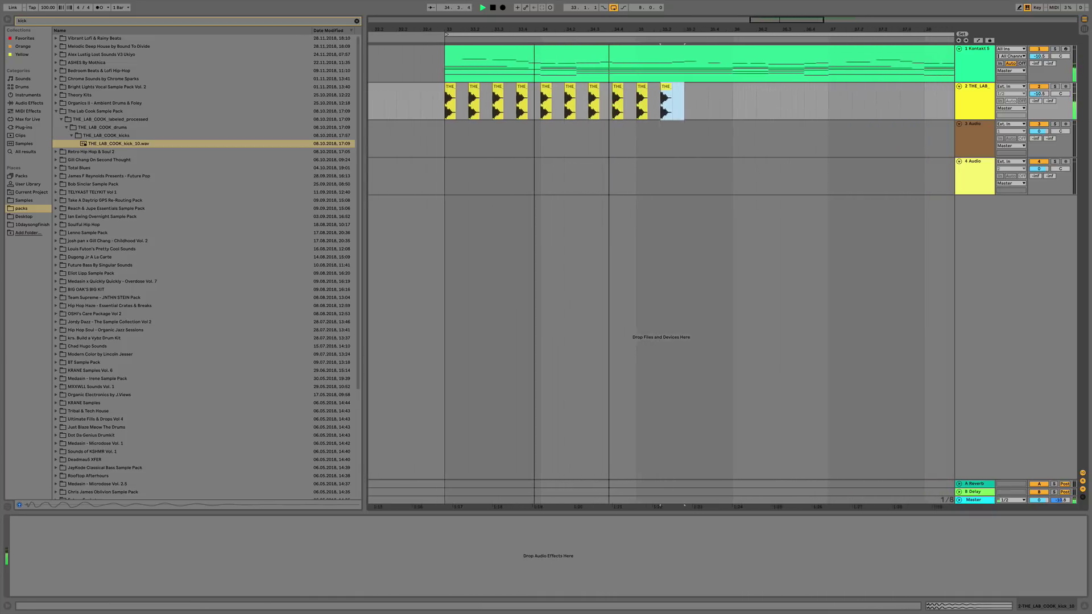
{"action": "key", "text": "ctrl+d"}
{"action": "key", "text": "ctrl+d"}
{"action": "key", "text": "ctrl+d"}
{"action": "key", "text": "ctrl+d"}
{"action": "key", "text": "ctrl+d"}
{"action": "key", "text": "ctrl+d"}
{"action": "key", "text": "ctrl+d"}
{"action": "key", "text": "ctrl+d"}
{"action": "key", "text": "ctrl+d"}
{"action": "key", "text": "ctrl+d"}
{"action": "key", "text": "ctrl+d"}
{"action": "key", "text": "ctrl+d"}
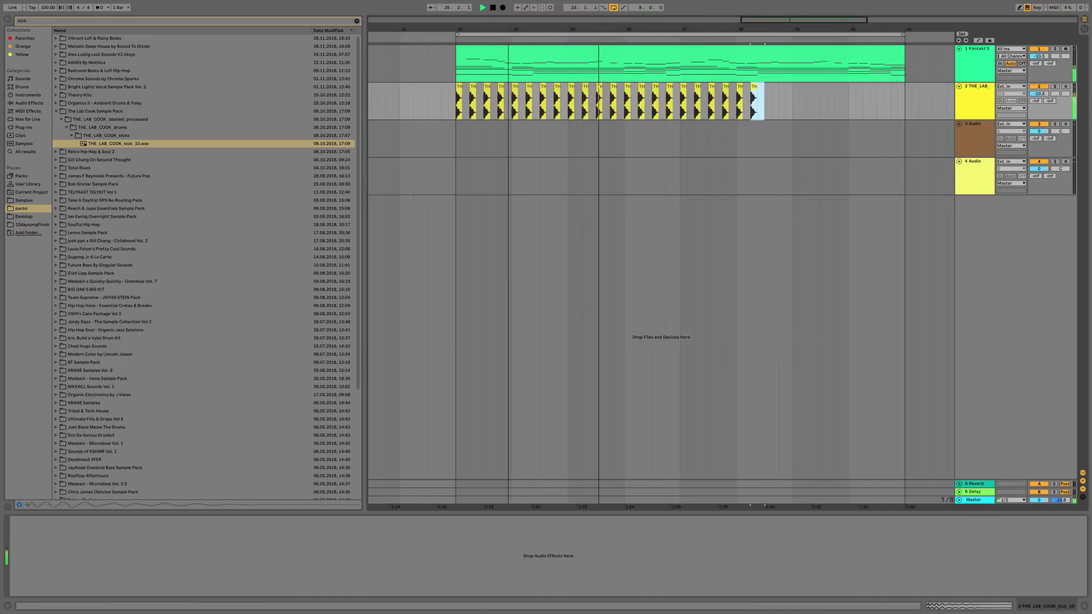
{"action": "key", "text": "ctrl+d"}
{"action": "key", "text": "ctrl+d"}
{"action": "key", "text": "ctrl+d"}
{"action": "key", "text": "ctrl+d"}
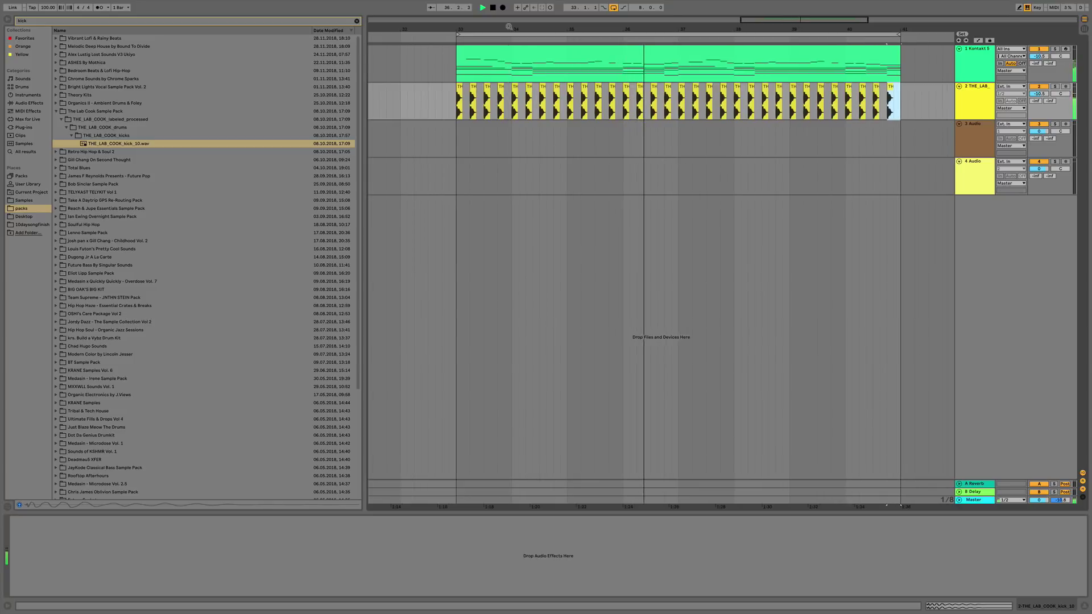
Adjust the kick track's volume and clear the browser search.
{"action": "left_click_drag", "start_coordinate": [1048, 94], "coordinate": [1048, 98]}
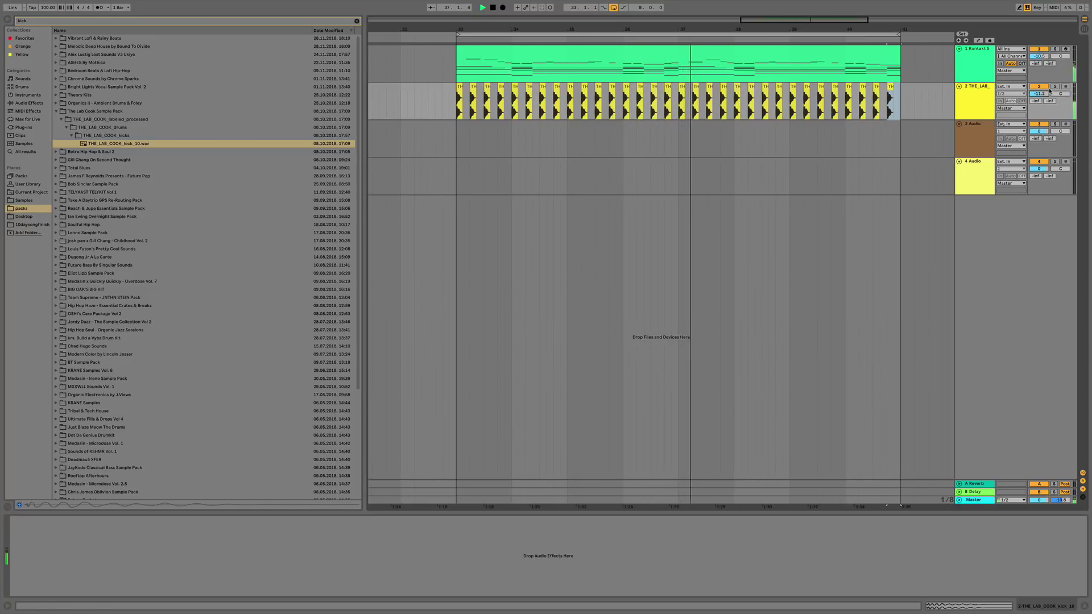
{"action": "left_click", "coordinate": [356, 21]}
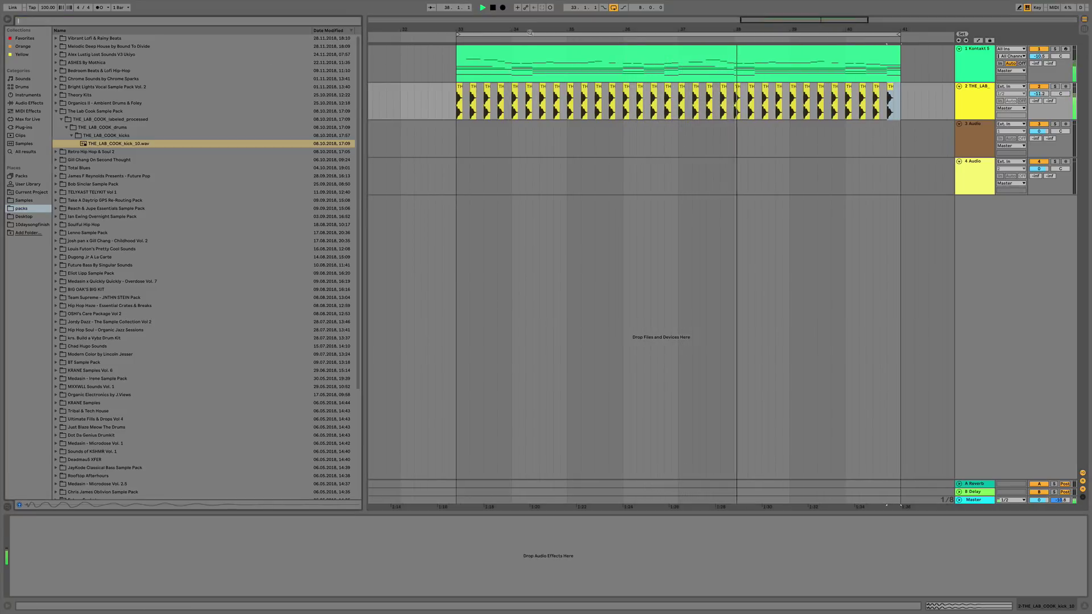
Open the piano clip, select the B3 note near the start of its fifth bar, and play the loop to check the piano with the kick.
{"action": "left_click", "coordinate": [490, 49]}
{"action": "key", "text": "space"}
{"action": "key", "text": "space"}
{"action": "double_click", "coordinate": [683, 62]}
{"action": "key", "text": "space"}
{"action": "left_click", "coordinate": [642, 349]}
{"action": "left_click_drag", "start_coordinate": [646, 360], "coordinate": [646, 361]}
{"action": "key", "text": "space"}
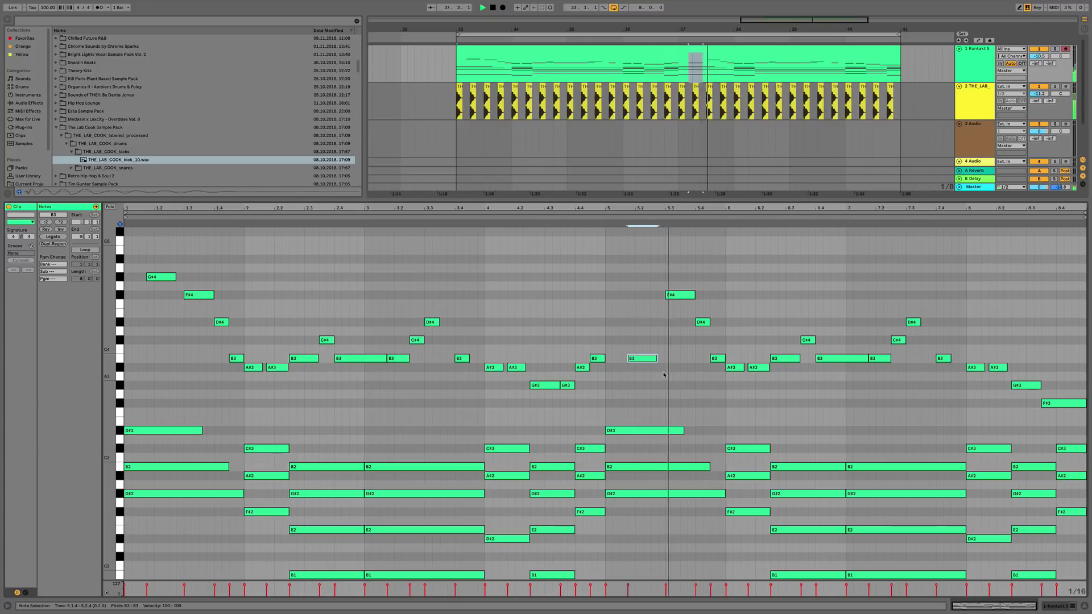
{"action": "key", "text": "space"}
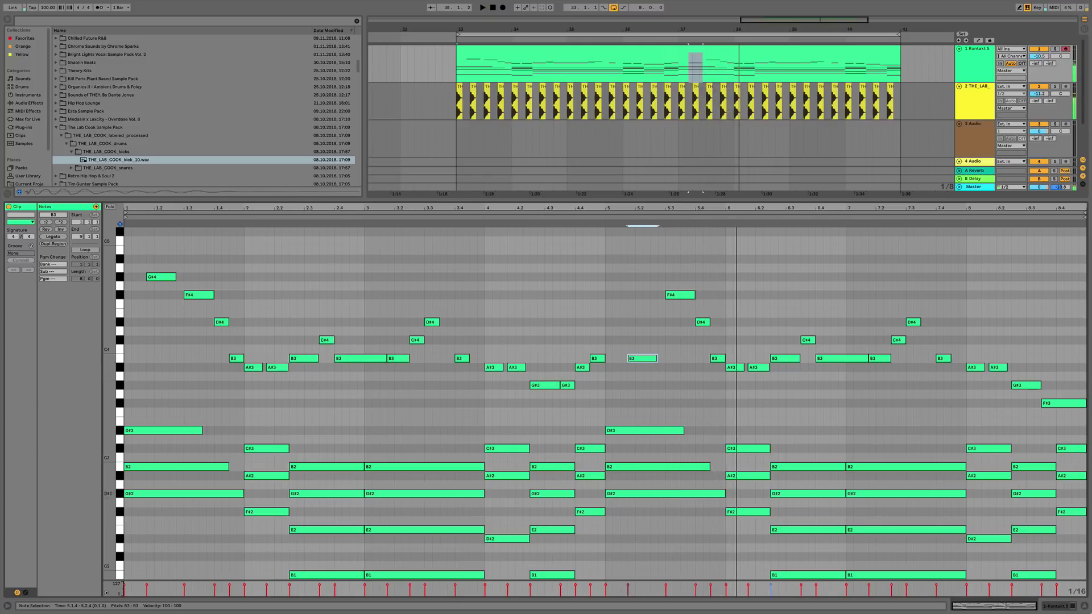
{"action": "left_click", "coordinate": [1071, 605]}
{"action": "key", "text": "space"}
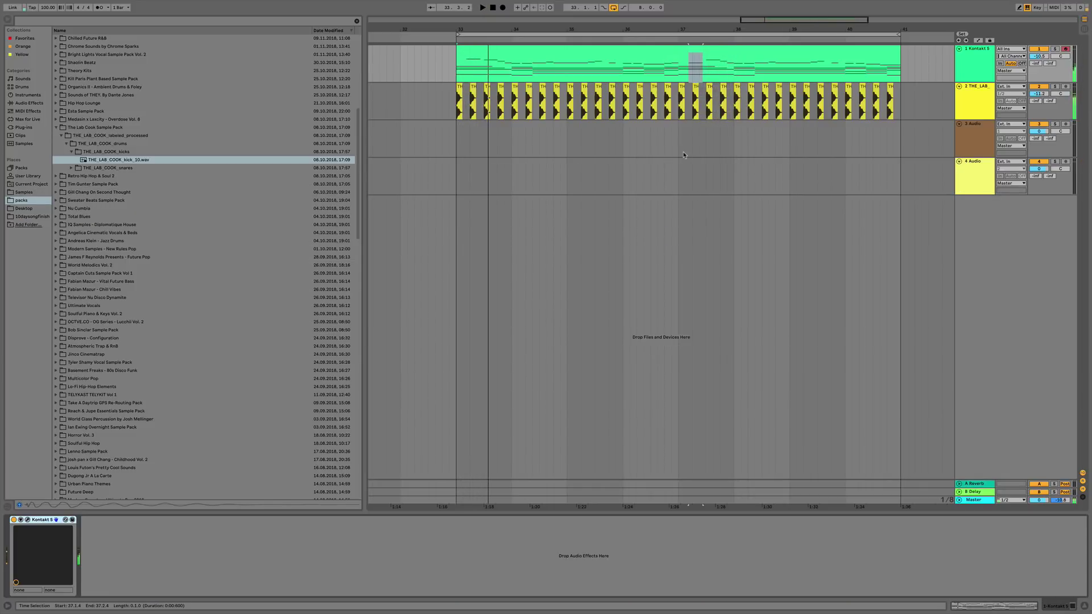
{"action": "key", "text": "space"}
{"action": "key", "text": "space"}
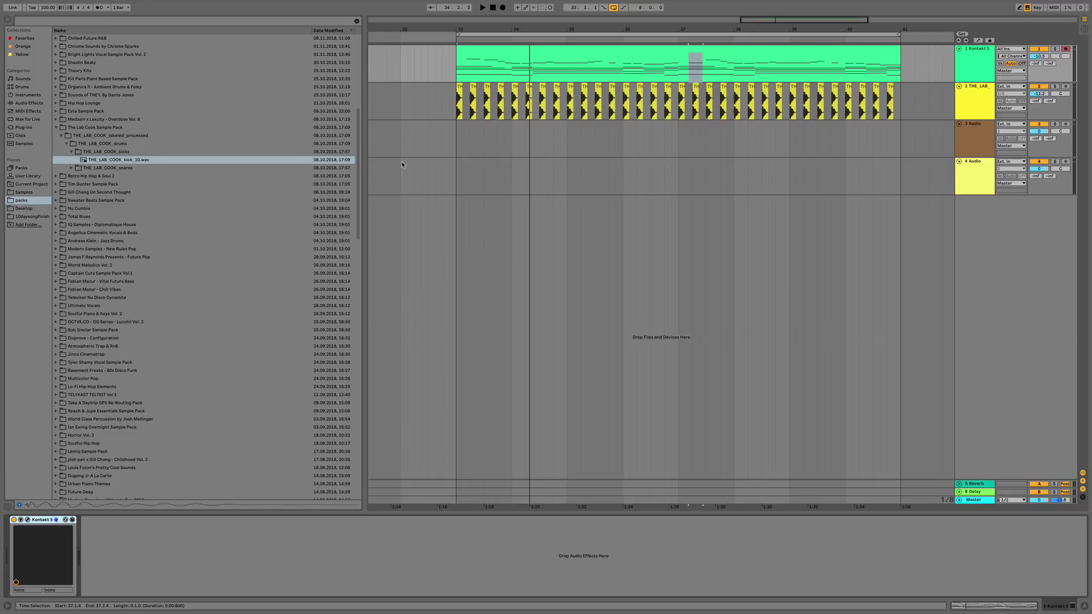
Fold and unfold the piano track and save the set.
{"action": "double_click", "coordinate": [972, 50]}
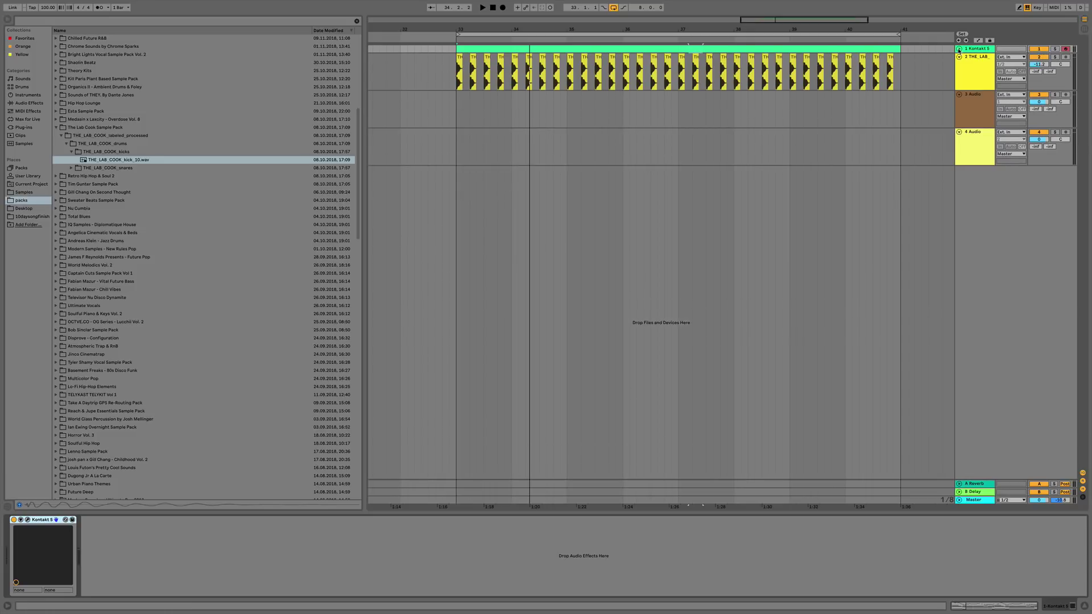
{"action": "left_click", "coordinate": [958, 50]}
{"action": "key", "text": "ctrl+s"}
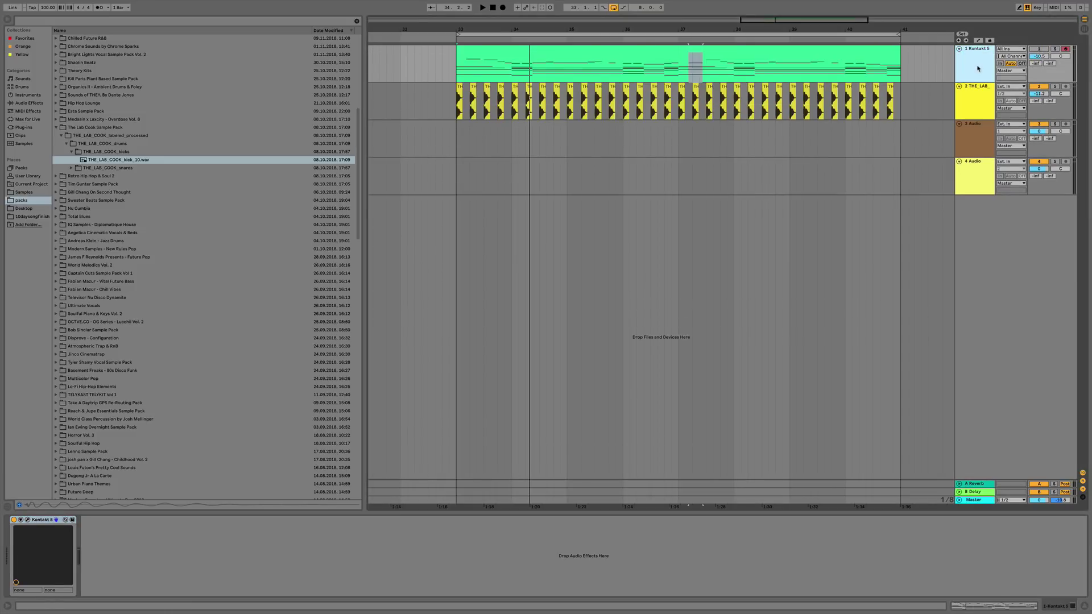
Insert a MIDI track below the kick track and load a new Kontakt 5 instrument onto it.
{"action": "right_click", "coordinate": [975, 96]}
{"action": "left_click", "coordinate": [990, 164]}
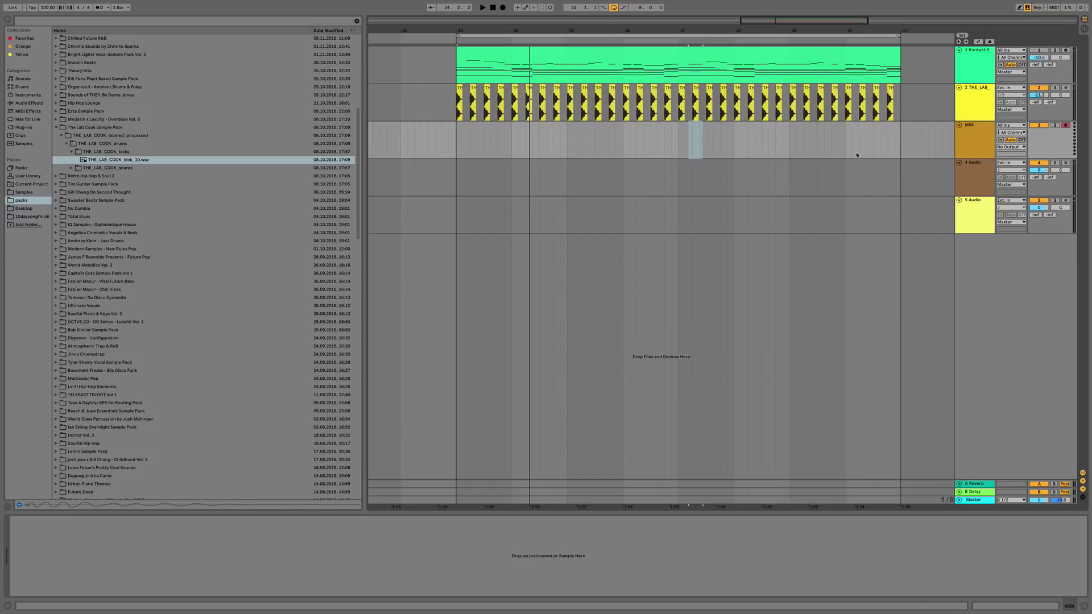
{"action": "left_click", "coordinate": [24, 127]}
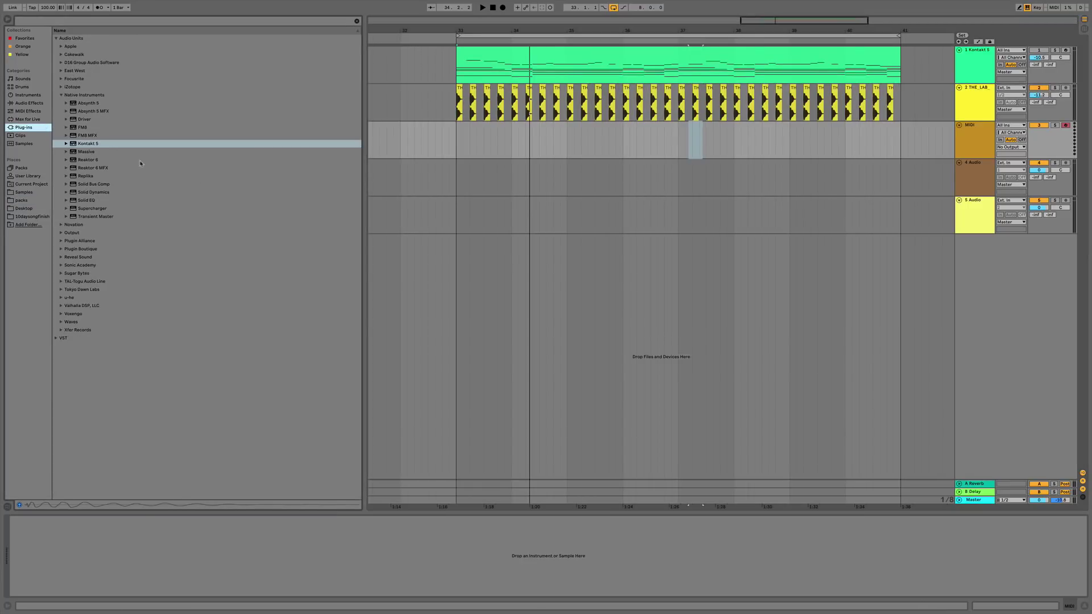
{"action": "left_click_drag", "start_coordinate": [90, 147], "coordinate": [169, 437]}
{"action": "left_click_drag", "start_coordinate": [102, 538], "coordinate": [102, 538]}
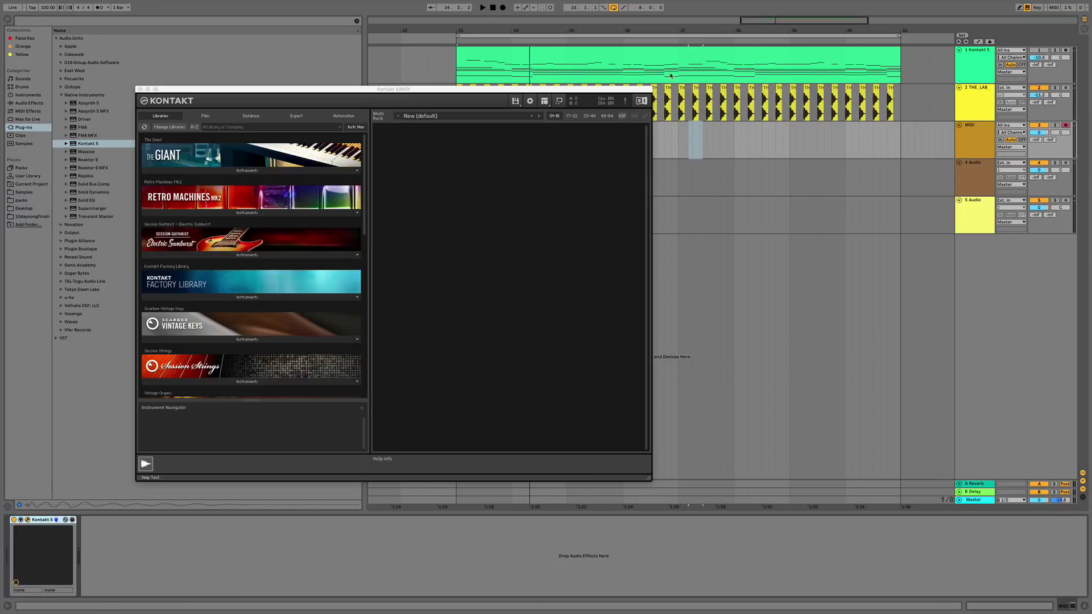
Copy the eight-bar piano clip onto the new MIDI track at bar 33.
{"action": "left_click", "coordinate": [677, 53]}
{"action": "left_click", "coordinate": [485, 142]}
{"action": "key", "text": "ctrl+v"}
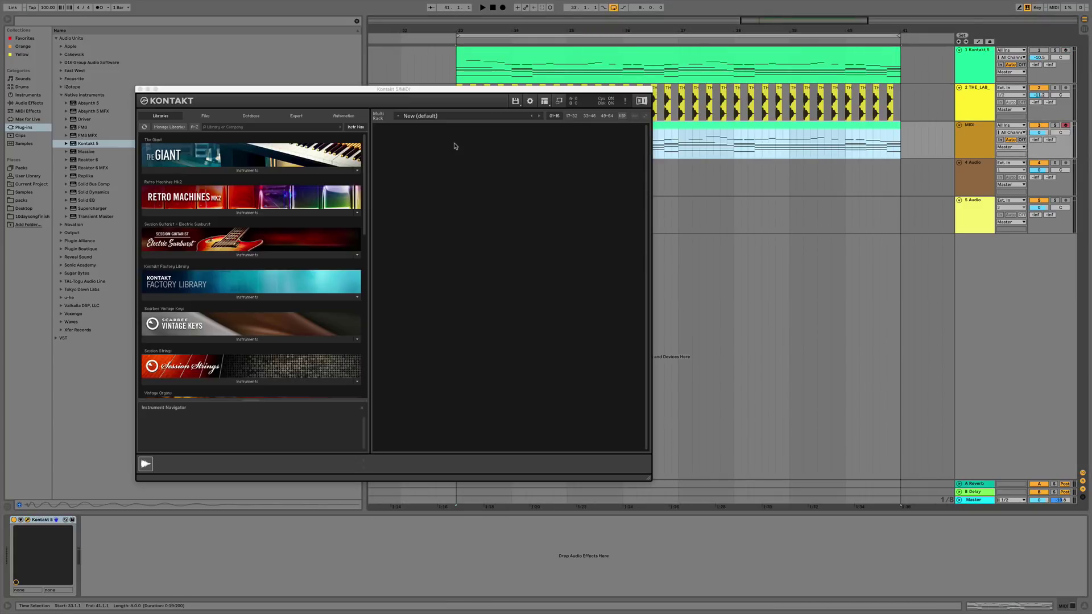
Deactivate all the melody notes above the chords, from F#3 to G#4, in the copied clip.
{"action": "left_click", "coordinate": [1009, 606]}
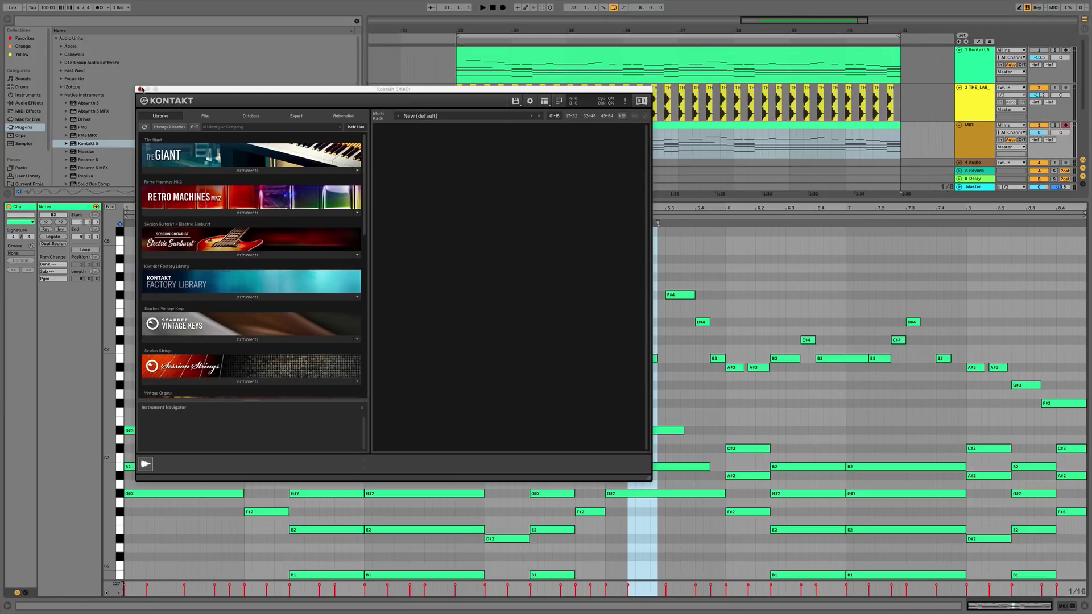
{"action": "left_click", "coordinate": [140, 89]}
{"action": "mouse_move", "coordinate": [104, 458]}
{"action": "left_mouse_down"}
{"action": "mouse_move", "coordinate": [88, 452]}
{"action": "mouse_move", "coordinate": [92, 428]}
{"action": "mouse_move", "coordinate": [97, 460]}
{"action": "left_mouse_up"}
{"action": "left_click_drag", "start_coordinate": [153, 249], "coordinate": [1044, 418]}
{"action": "key", "text": "0"}
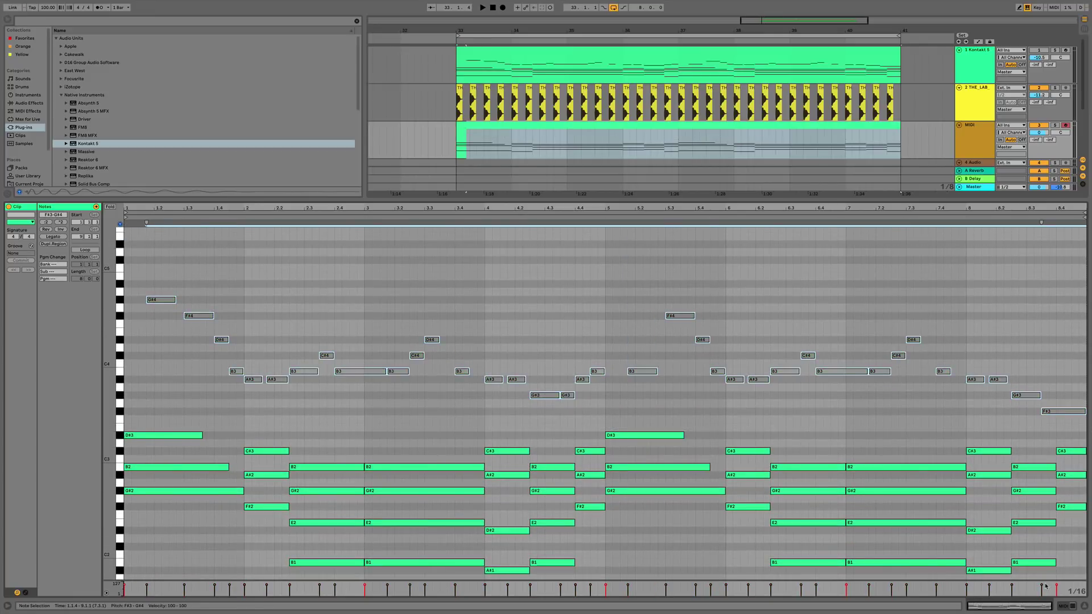
Lower the new MIDI track's volume and load Breakfast in NY.nki from the Scarbee Vintage Keys library into its Kontakt.
{"action": "scroll", "coordinate": [1053, 568], "scroll_direction": "down", "scroll_amount": 1}
{"action": "left_click_drag", "start_coordinate": [1039, 132], "coordinate": [1039, 141]}
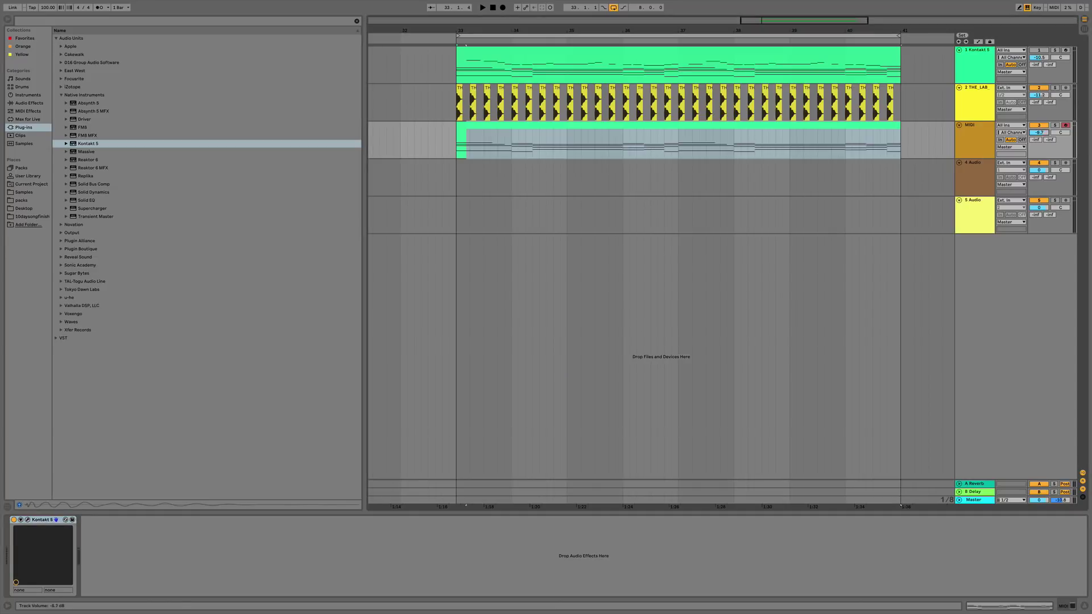
{"action": "left_click", "coordinate": [27, 519]}
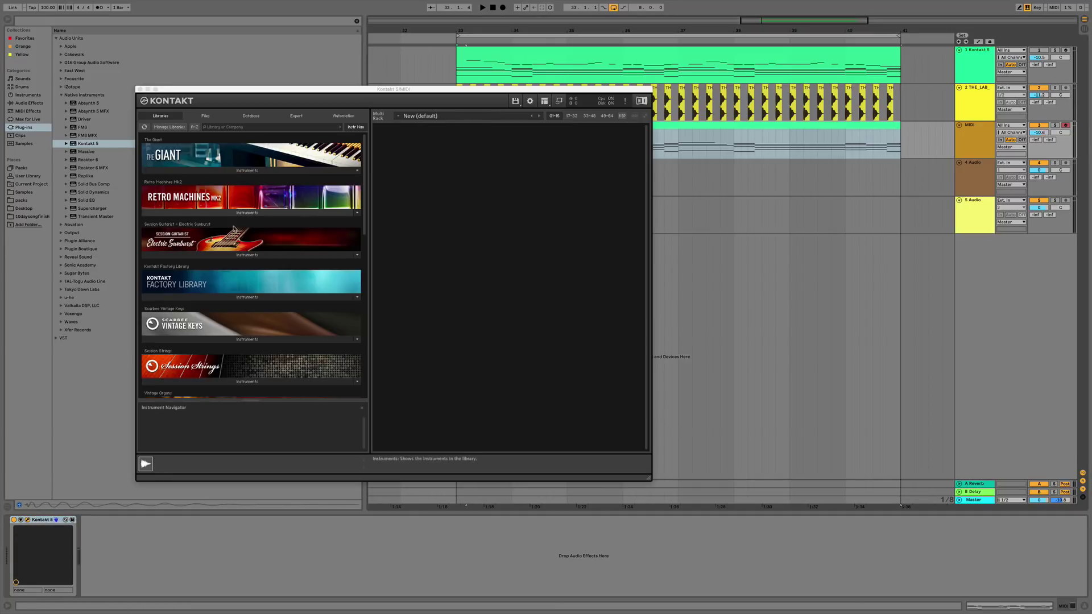
{"action": "scroll", "coordinate": [229, 313], "scroll_direction": "down", "scroll_amount": 2}
{"action": "left_click", "coordinate": [227, 296]}
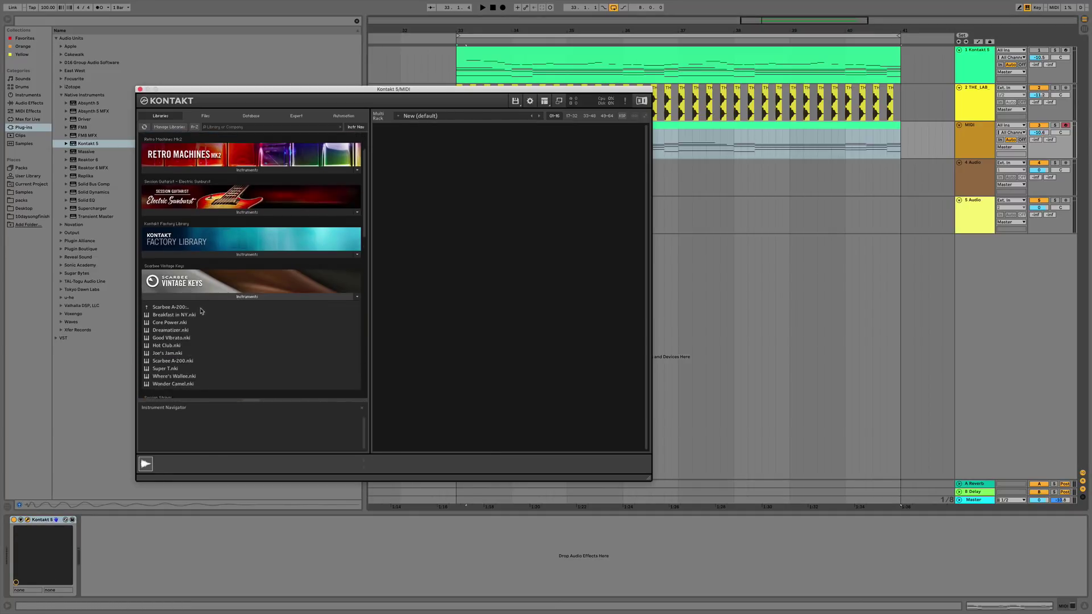
{"action": "double_click", "coordinate": [195, 315]}
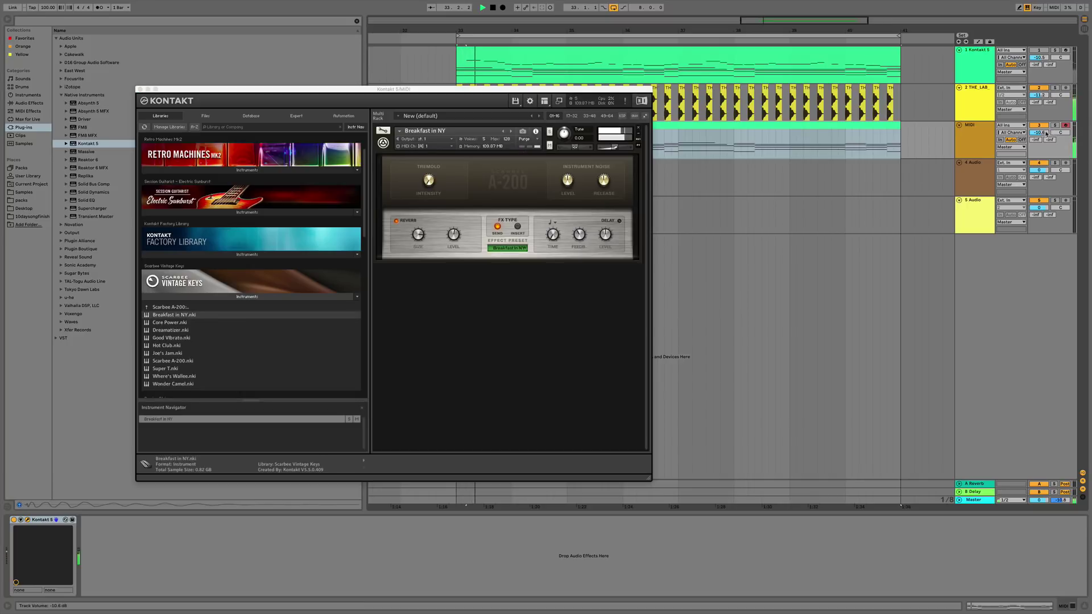
Insert the Cut Above 64 Velocity preset before Kontakt 5 on the MIDI track and play the track soloed.
{"action": "left_click", "coordinate": [140, 89]}
{"action": "left_click", "coordinate": [22, 111]}
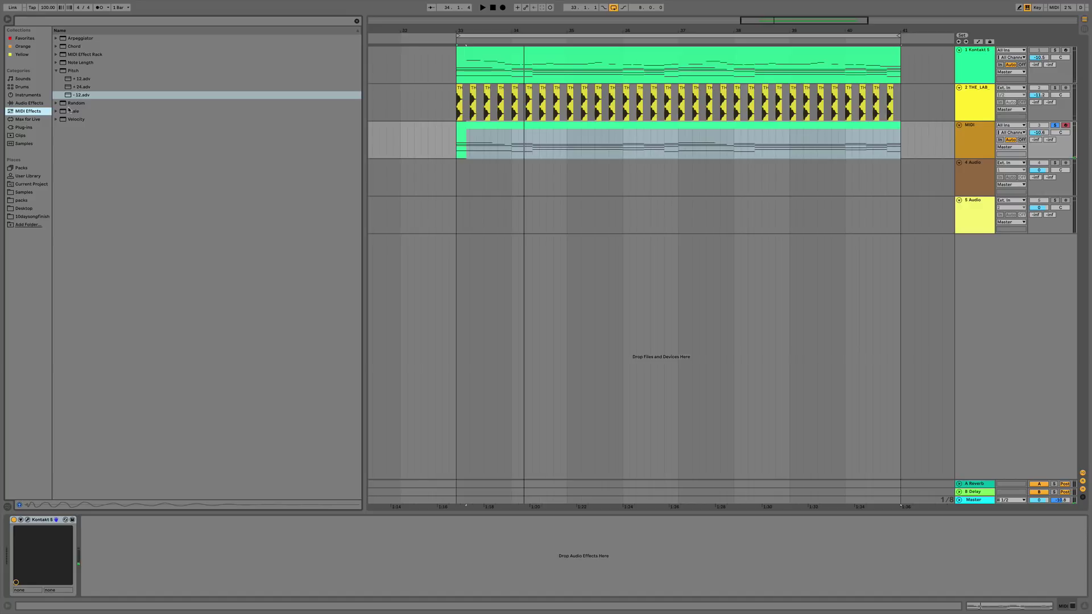
{"action": "left_click", "coordinate": [55, 54]}
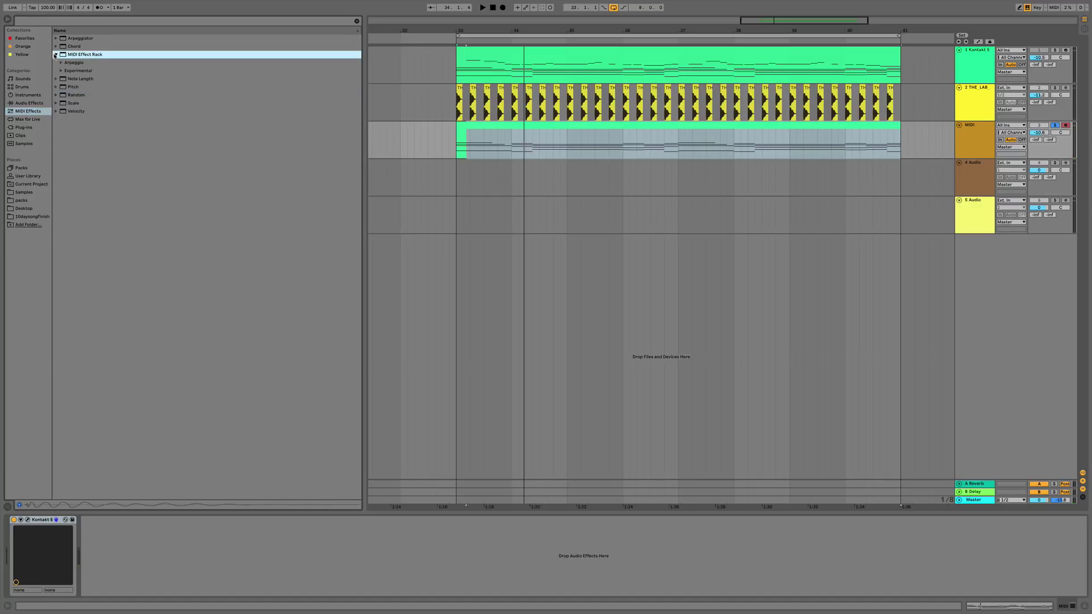
{"action": "left_click", "coordinate": [56, 95]}
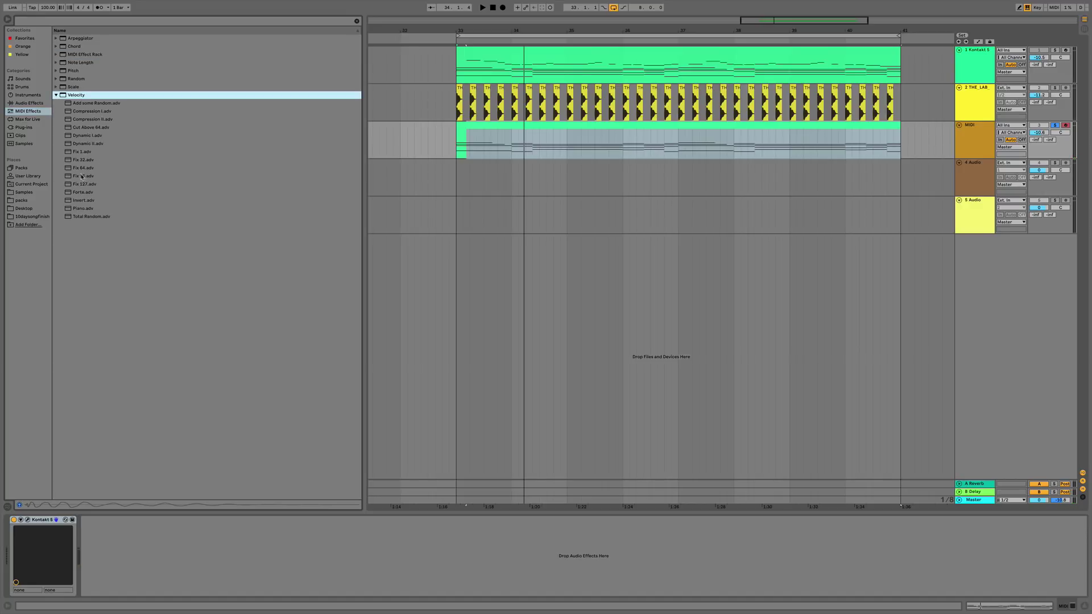
{"action": "left_click_drag", "start_coordinate": [89, 128], "coordinate": [78, 550]}
{"action": "key", "text": "space"}
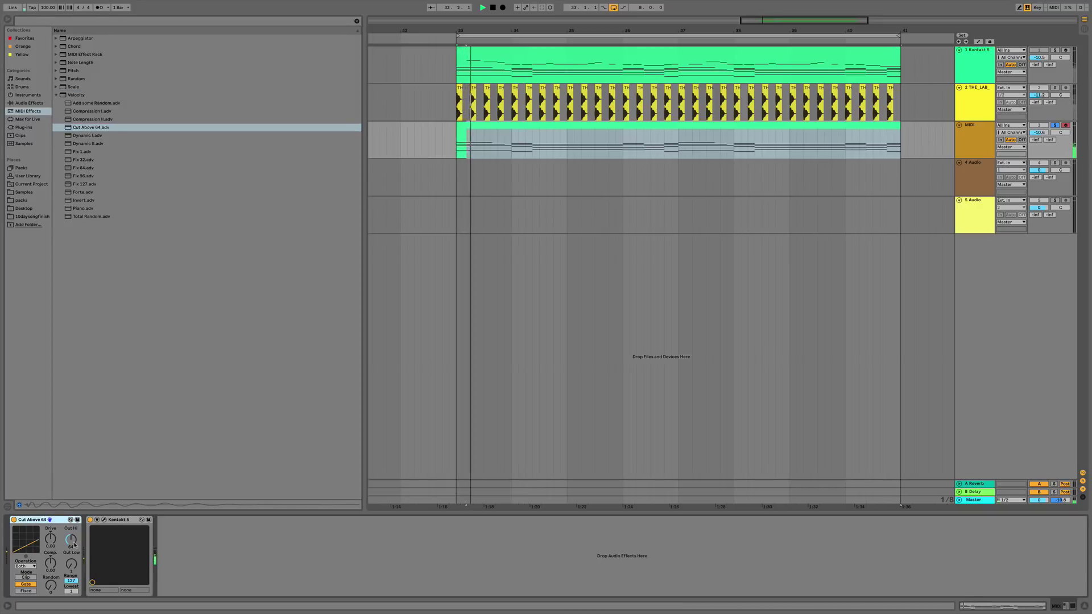
Raise the MIDI track's volume and compare its sound with the Cut Above 64 effect switched off and on.
{"action": "left_click_drag", "start_coordinate": [1049, 139], "coordinate": [1049, 135]}
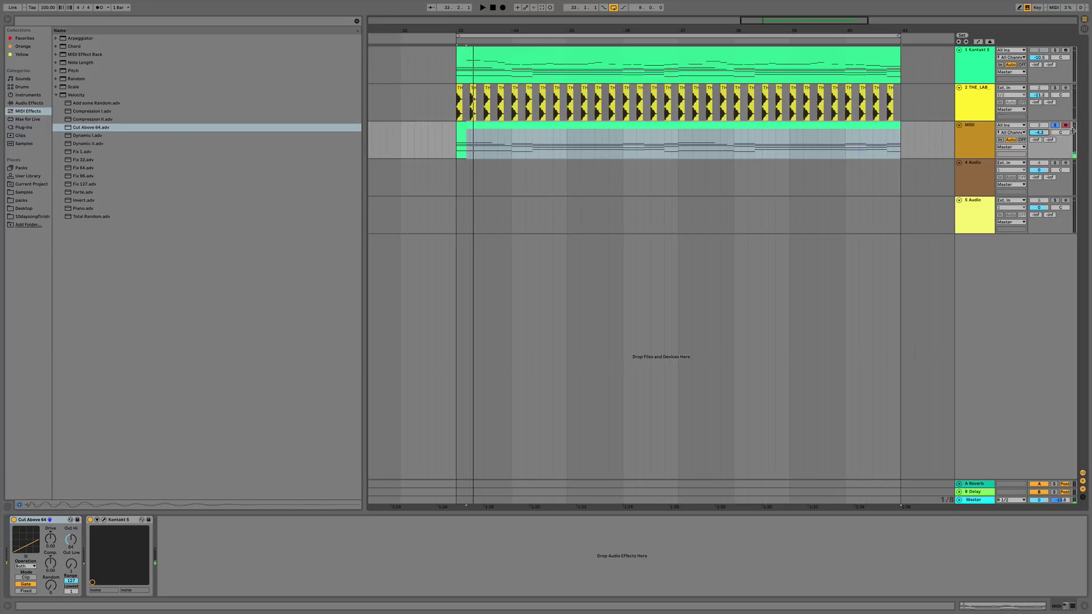
{"action": "left_click", "coordinate": [14, 520]}
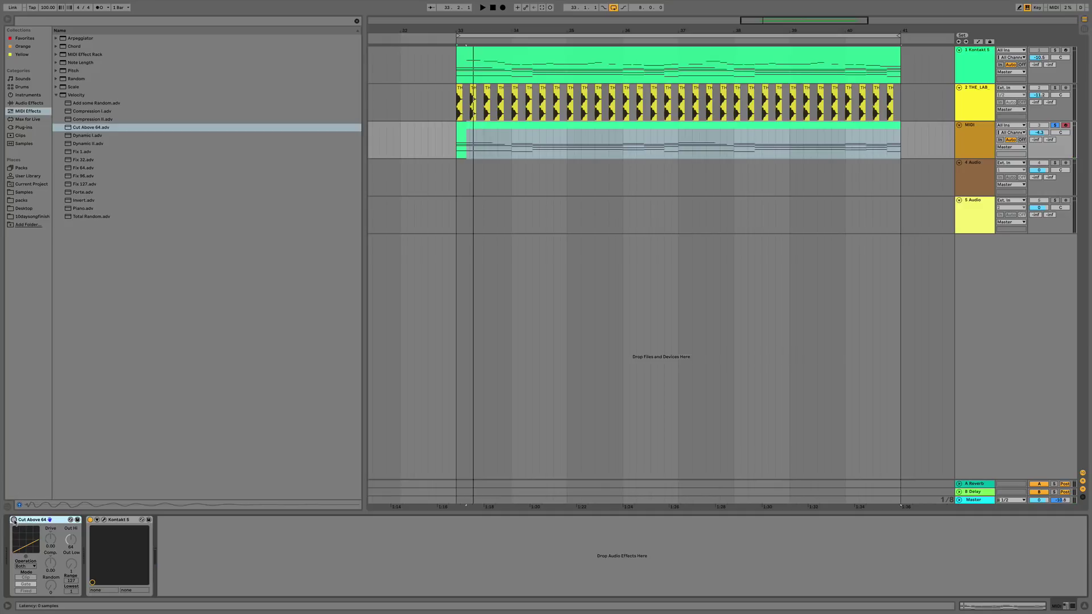
{"action": "key", "text": "space"}
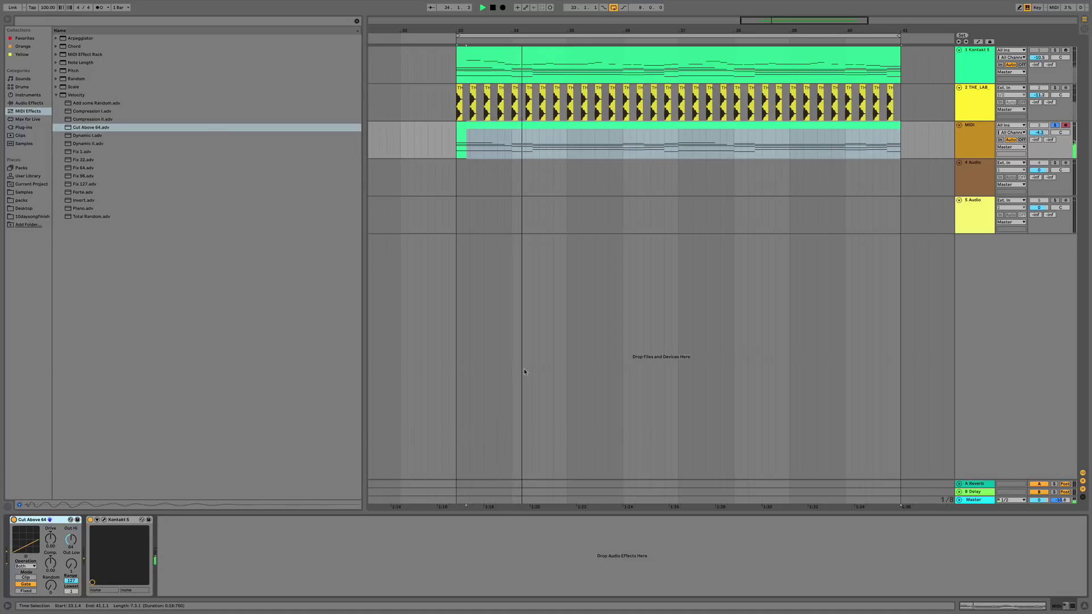
{"action": "key", "text": "space"}
Lengthen the D#3 and B2 chord notes in the first and fifth bars of the copied clip to a full bar.
{"action": "key", "text": "shift+Tab"}
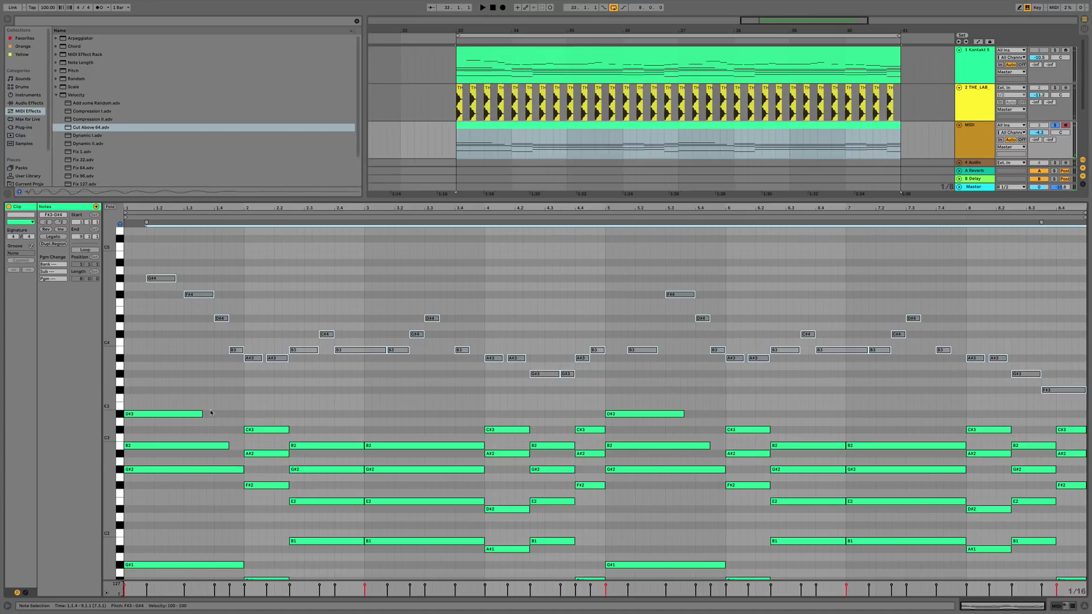
{"action": "left_click_drag", "start_coordinate": [201, 414], "coordinate": [243, 414]}
{"action": "left_click_drag", "start_coordinate": [229, 446], "coordinate": [243, 445]}
{"action": "key", "text": "space"}
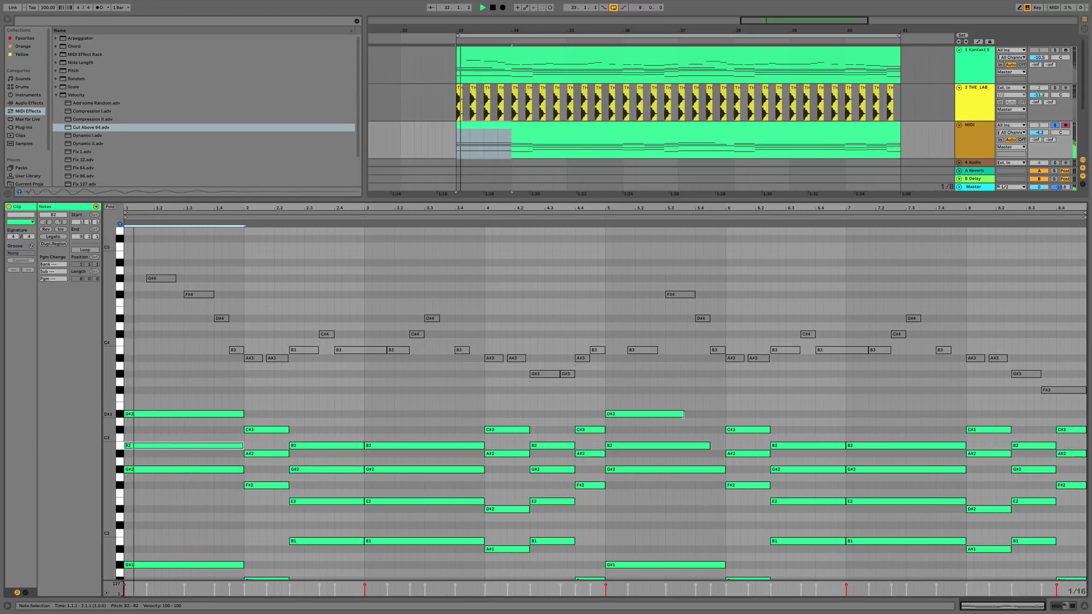
{"action": "left_click_drag", "start_coordinate": [683, 413], "coordinate": [725, 414]}
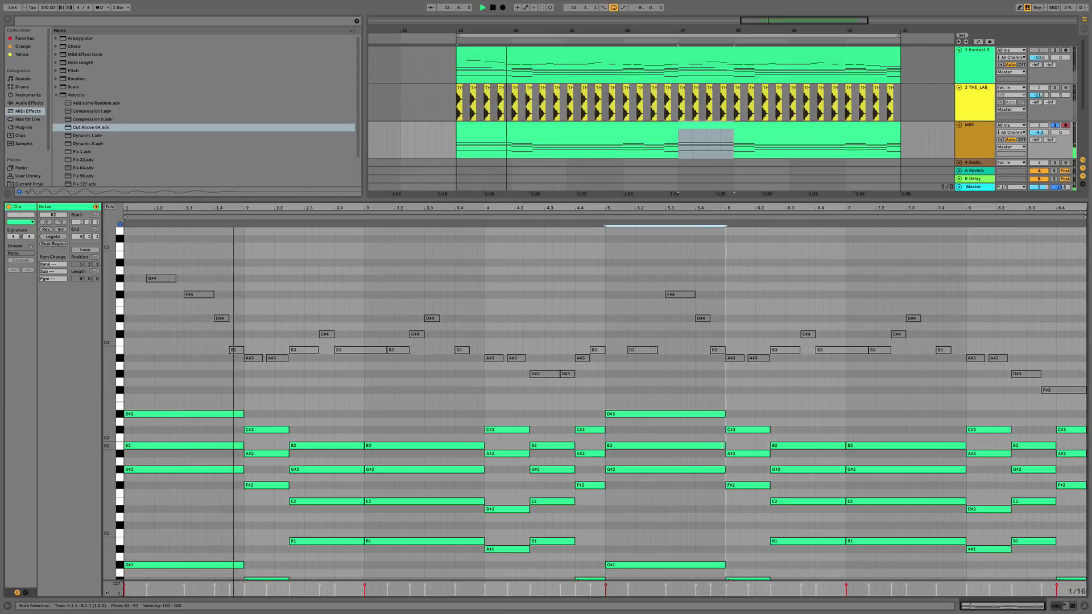
Balance the MIDI track's volume against the piano and kick during playback, and solo the track.
{"action": "key", "text": "shift+Tab"}
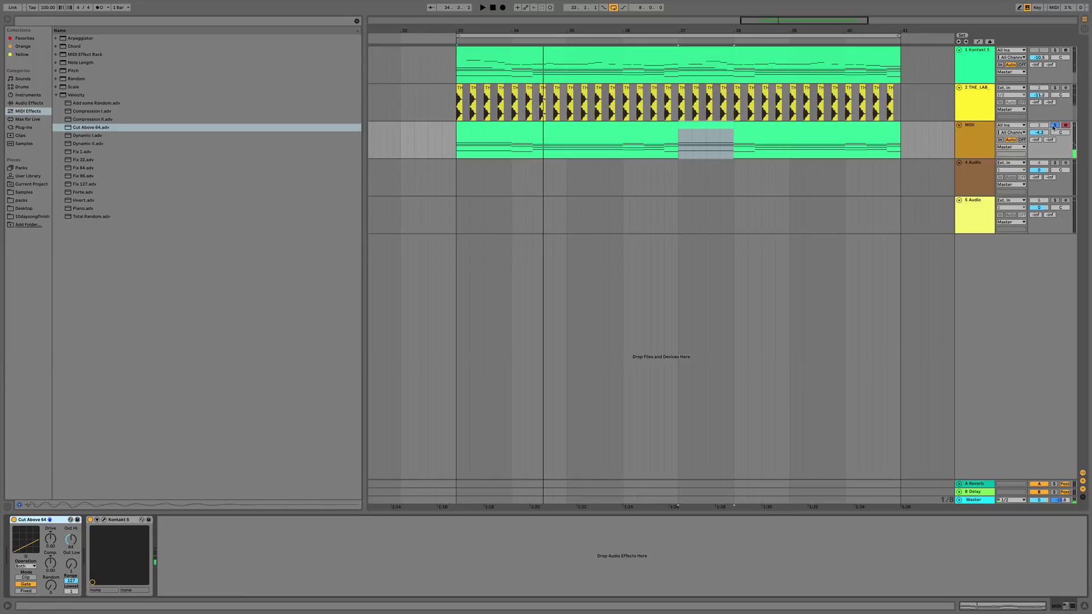
{"action": "left_click_drag", "start_coordinate": [1039, 132], "coordinate": [1039, 131]}
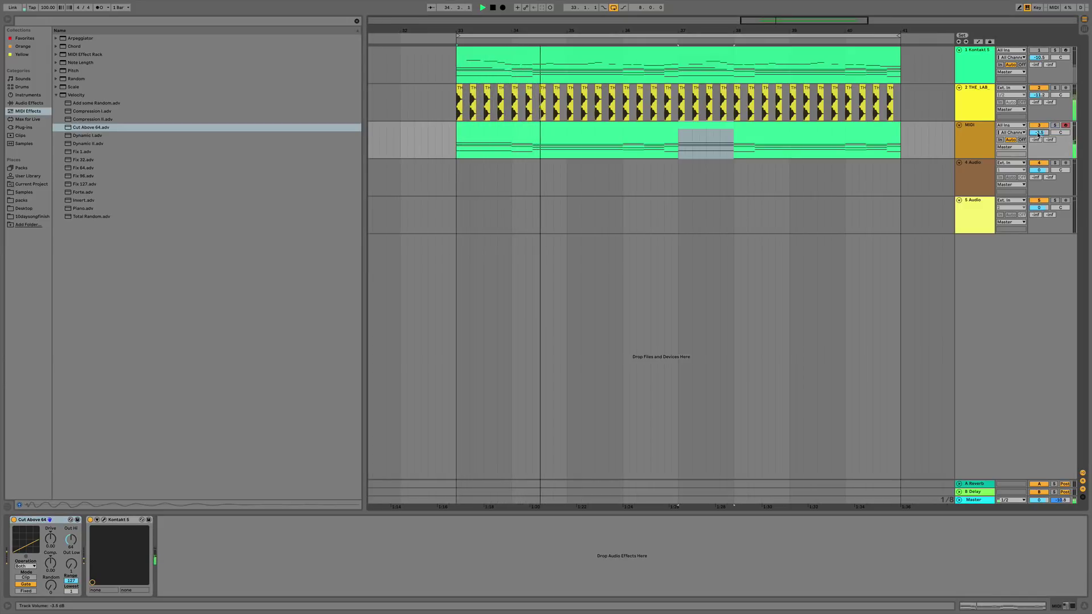
{"action": "left_click_drag", "start_coordinate": [1043, 135], "coordinate": [1044, 130]}
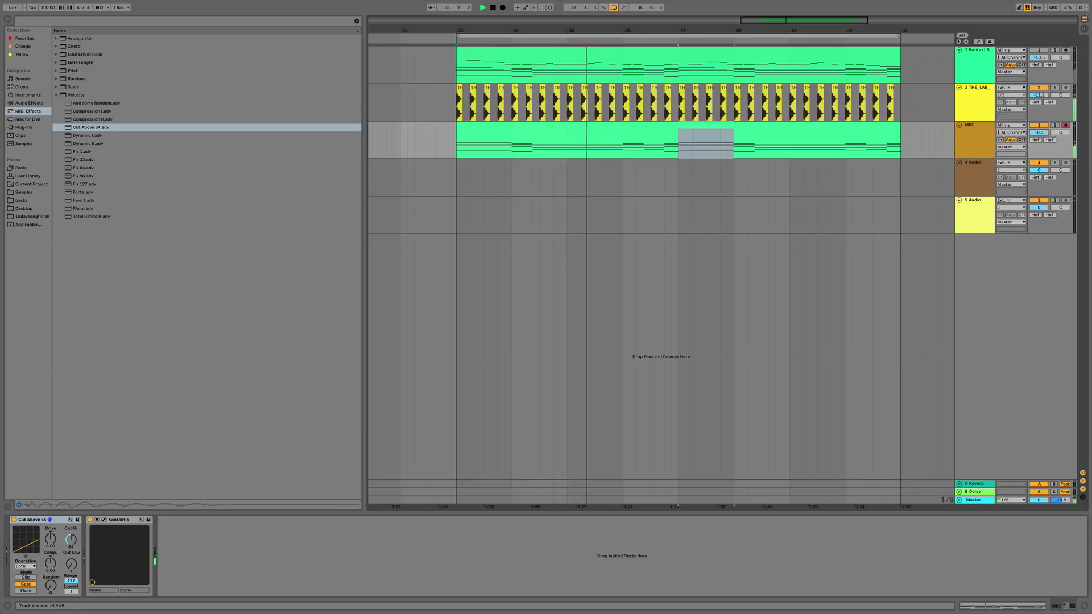
{"action": "left_click", "coordinate": [1053, 127]}
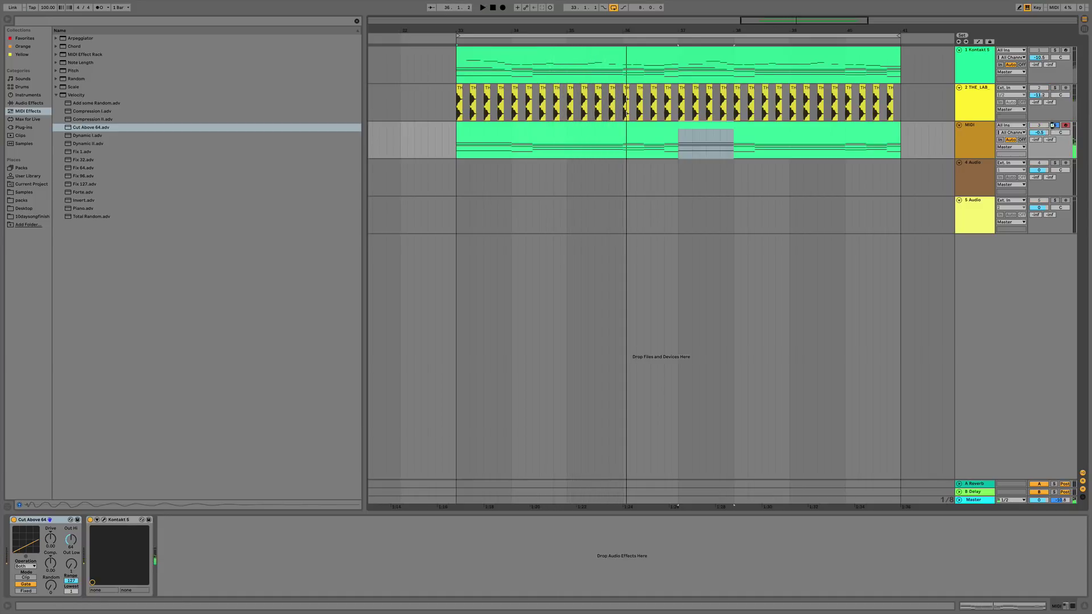
Add EQ Eight with a low cut and Chorus with a reduced dry/wet amount after Kontakt 5 on the soloed MIDI track.
{"action": "left_click", "coordinate": [29, 103]}
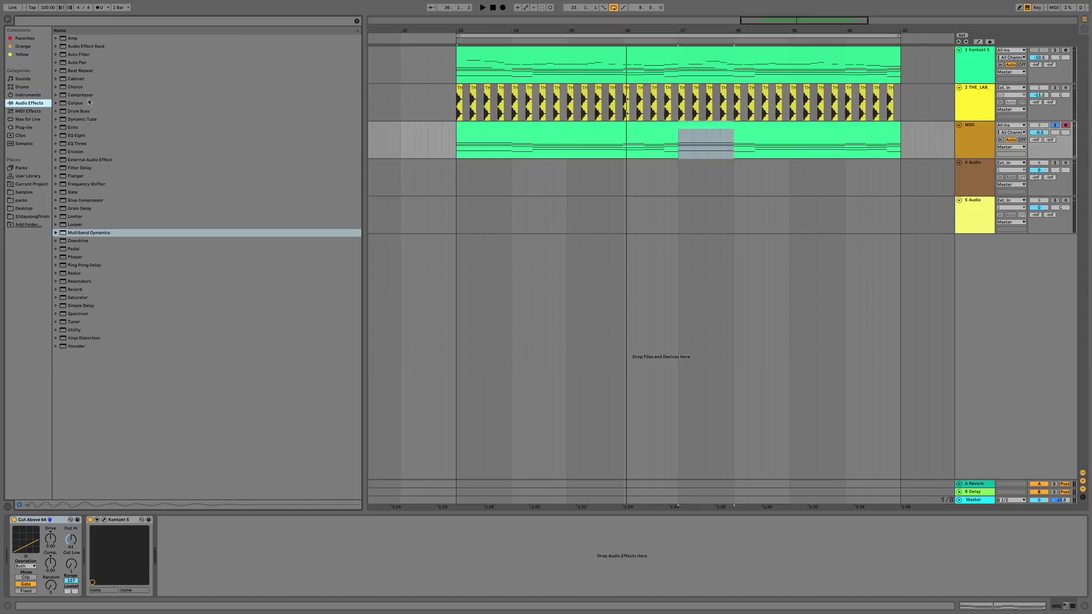
{"action": "left_click_drag", "start_coordinate": [76, 138], "coordinate": [228, 557]}
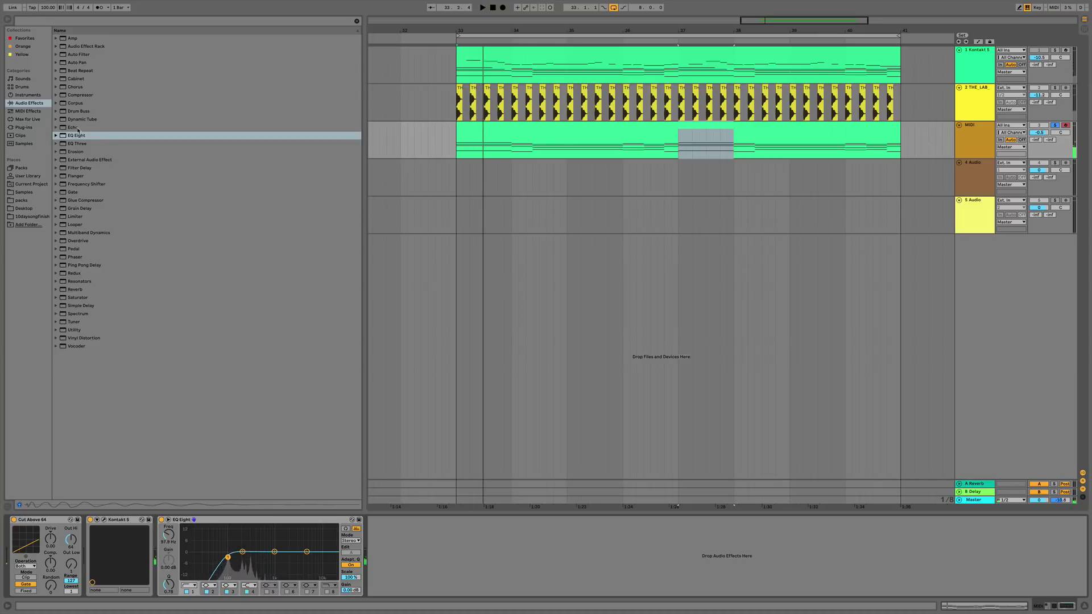
{"action": "left_click_drag", "start_coordinate": [75, 86], "coordinate": [376, 551]}
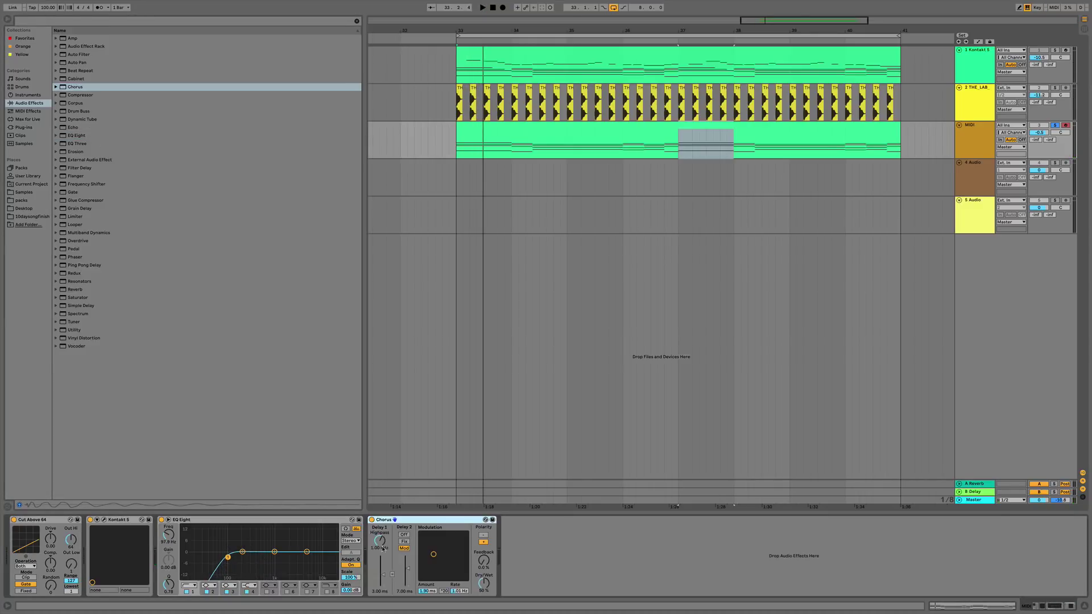
{"action": "left_click_drag", "start_coordinate": [457, 563], "coordinate": [434, 566]}
{"action": "key", "text": "space"}
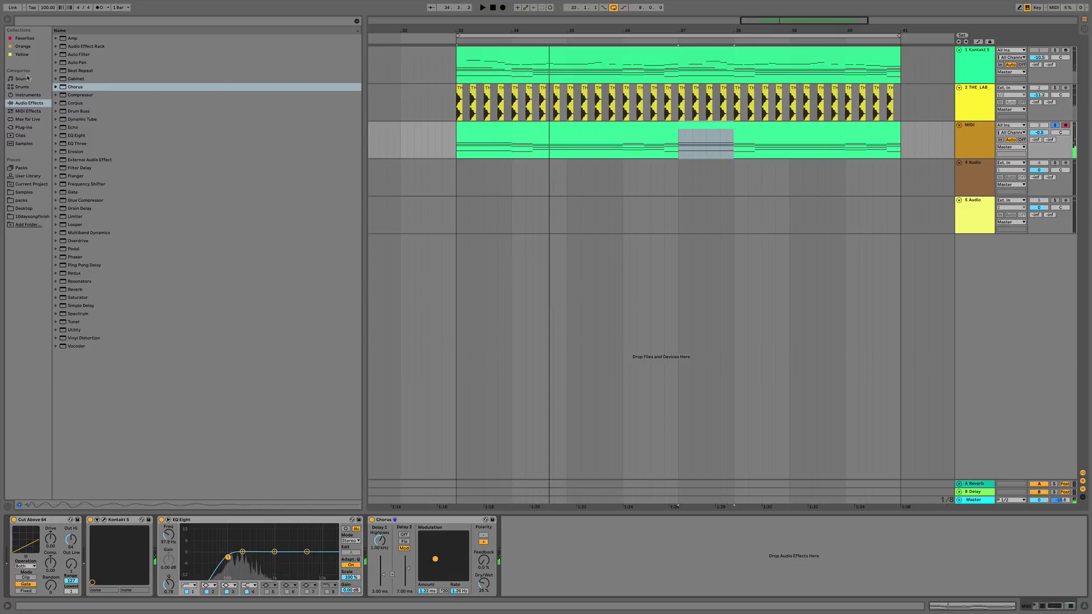
Add the Bass Roundup Amp preset after Chorus, reduce its dry/wet amount, and compare the sound with it switched off and on.
{"action": "left_click", "coordinate": [56, 38]}
{"action": "left_click_drag", "start_coordinate": [537, 563], "coordinate": [537, 563]}
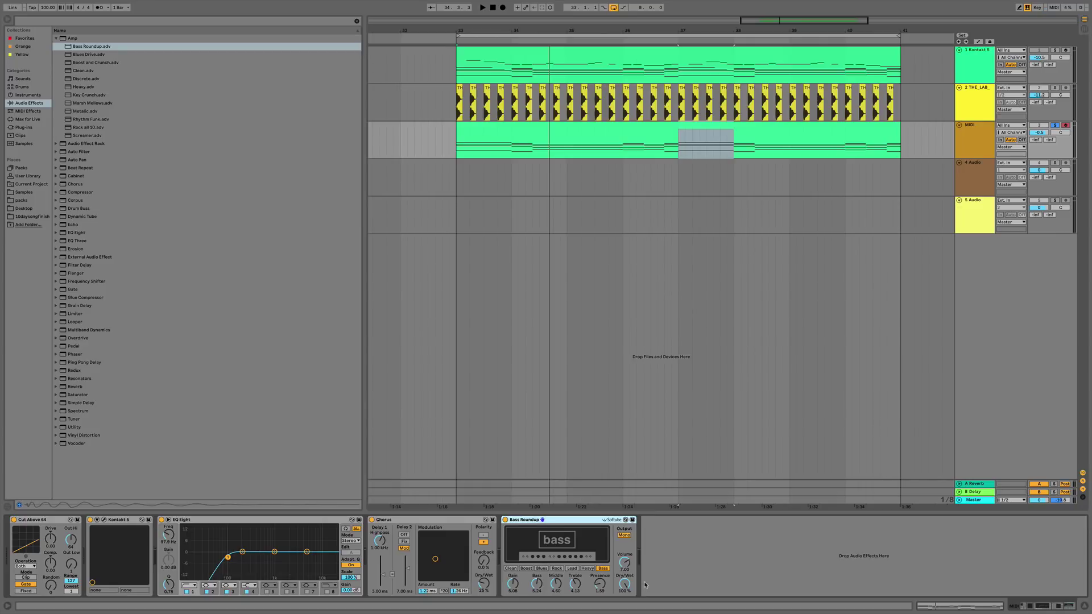
{"action": "key", "text": "space"}
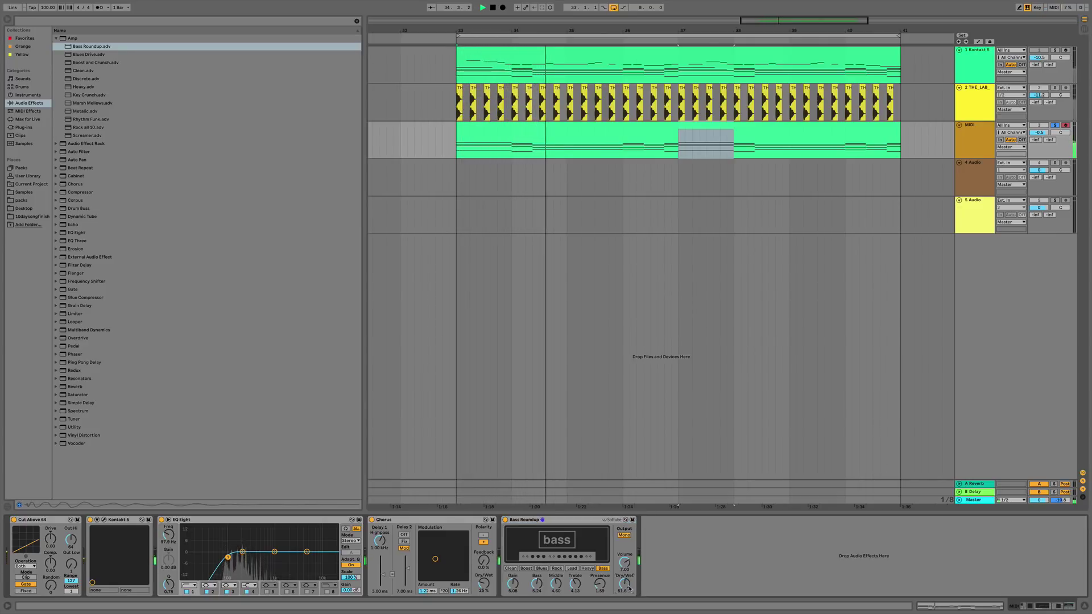
{"action": "left_click", "coordinate": [505, 519]}
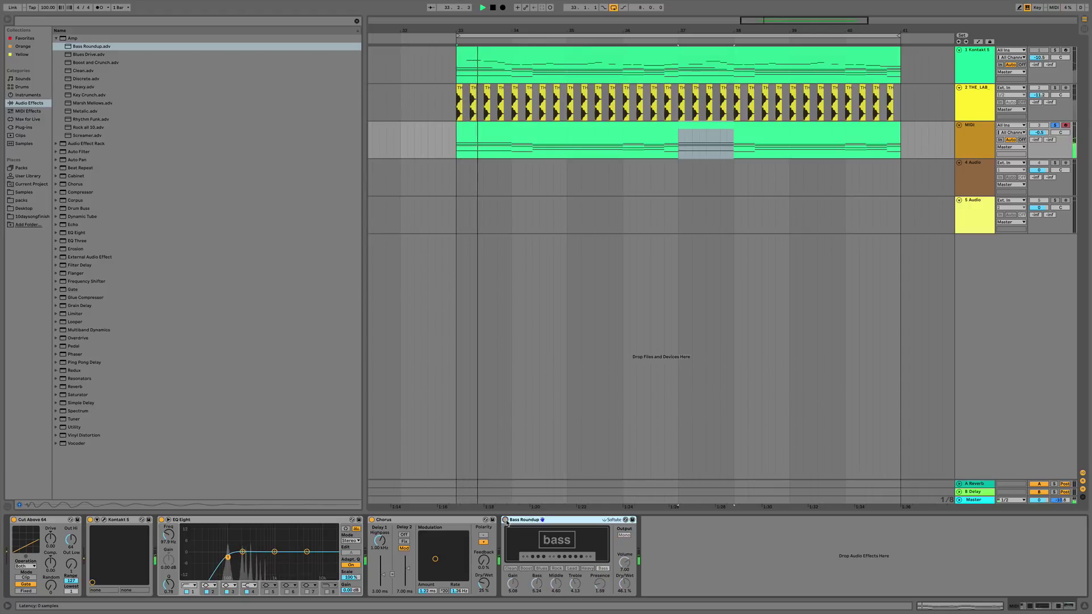
{"action": "left_click", "coordinate": [505, 519]}
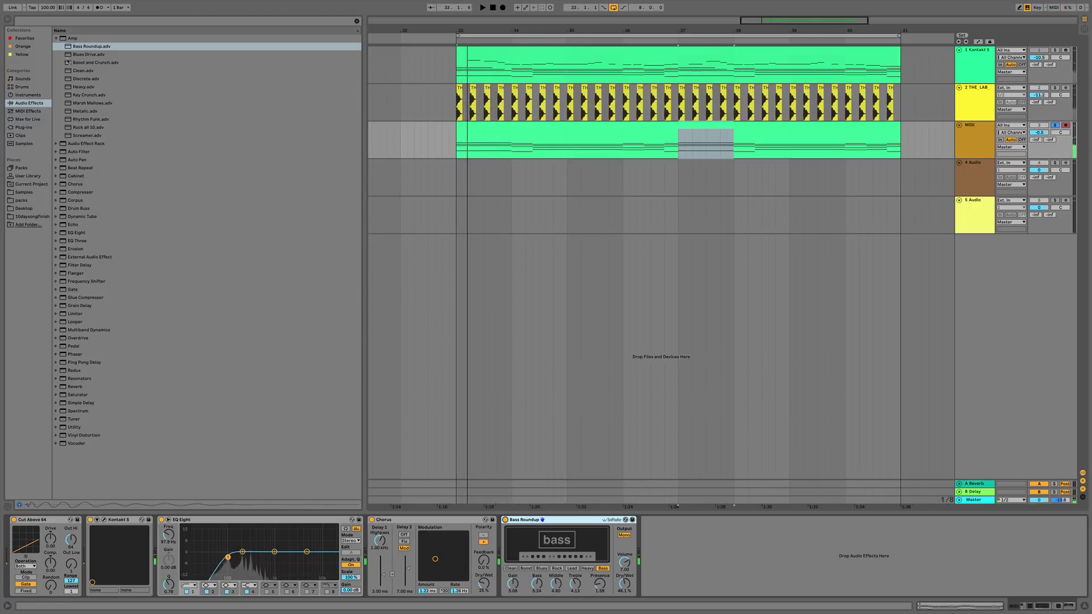
Add Saturator after Bass Roundup, set its drive to about 7.43 dB, lower its output and dry/wet, and enable Soft Clip.
{"action": "left_click", "coordinate": [56, 38]}
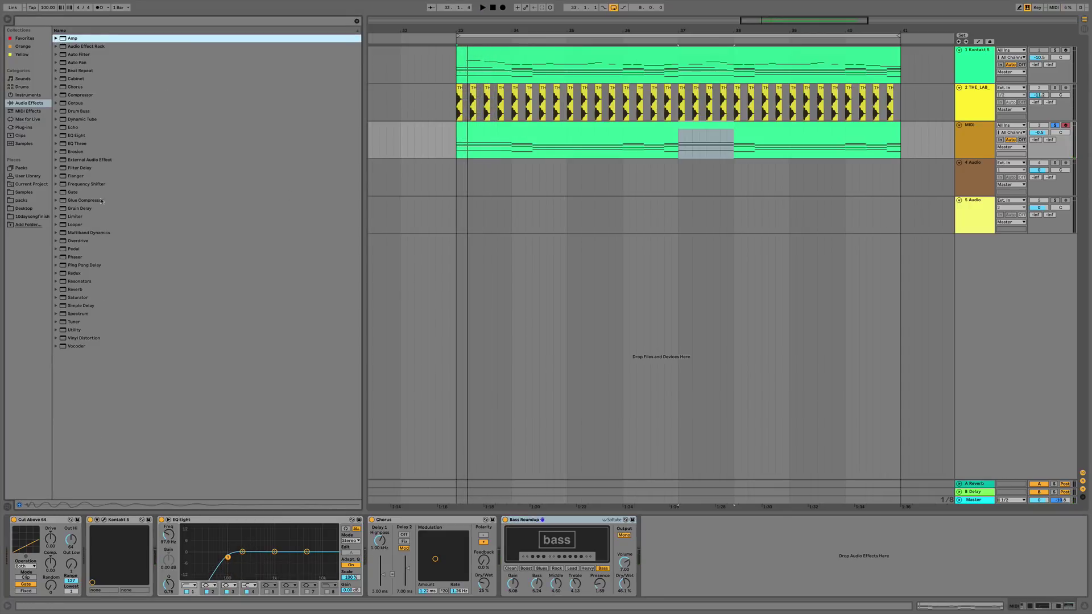
{"action": "left_click", "coordinate": [85, 298]}
{"action": "key", "text": "Return"}
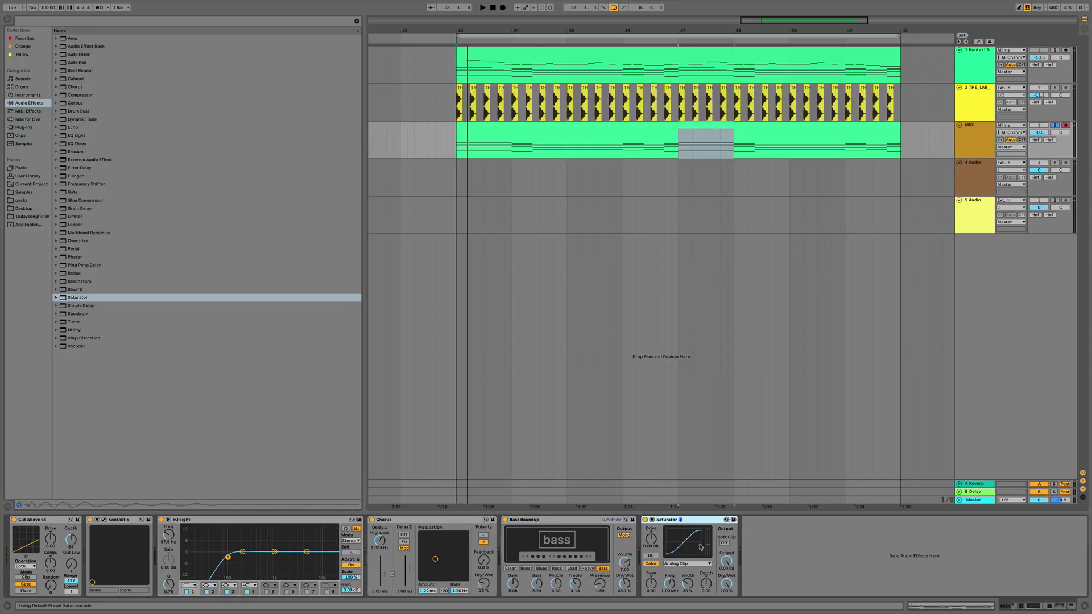
{"action": "key", "text": "space"}
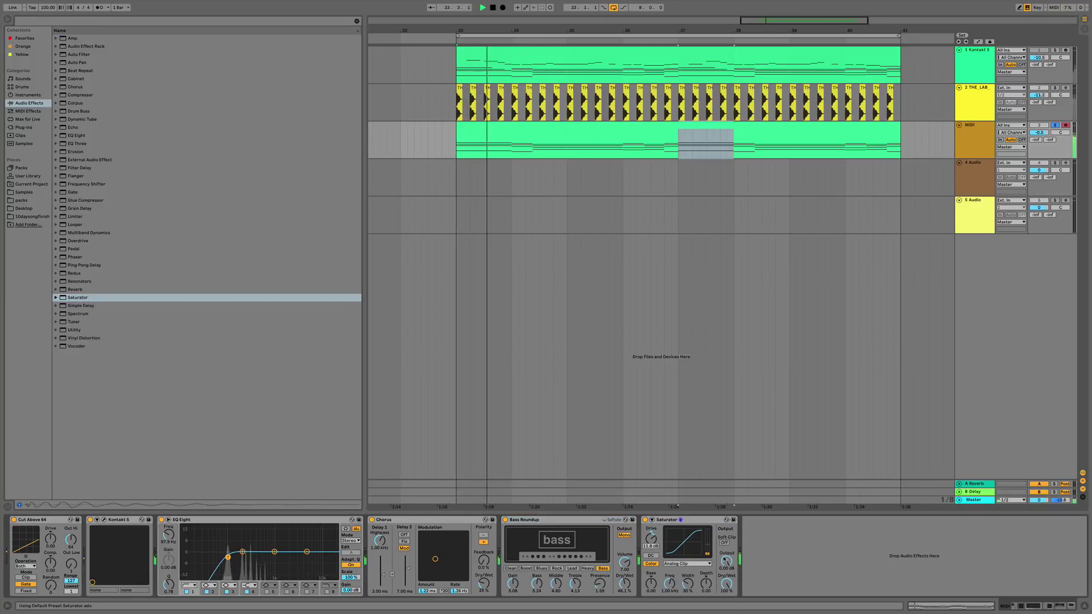
{"action": "left_click_drag", "start_coordinate": [727, 562], "coordinate": [725, 568]}
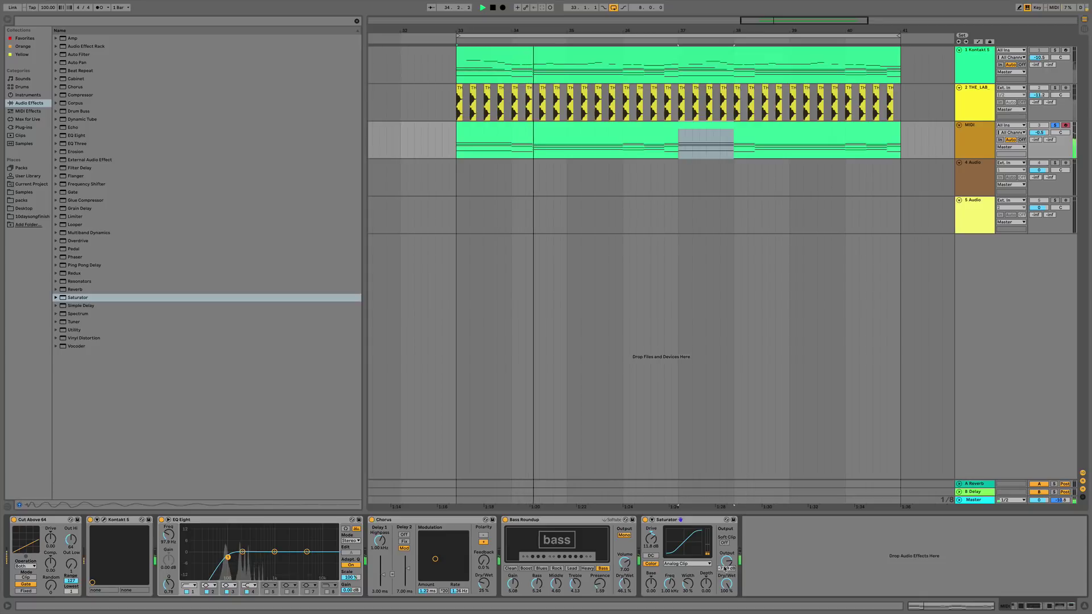
{"action": "left_click_drag", "start_coordinate": [651, 538], "coordinate": [652, 544]}
{"action": "left_click_drag", "start_coordinate": [727, 583], "coordinate": [727, 588]}
{"action": "left_click", "coordinate": [725, 543]}
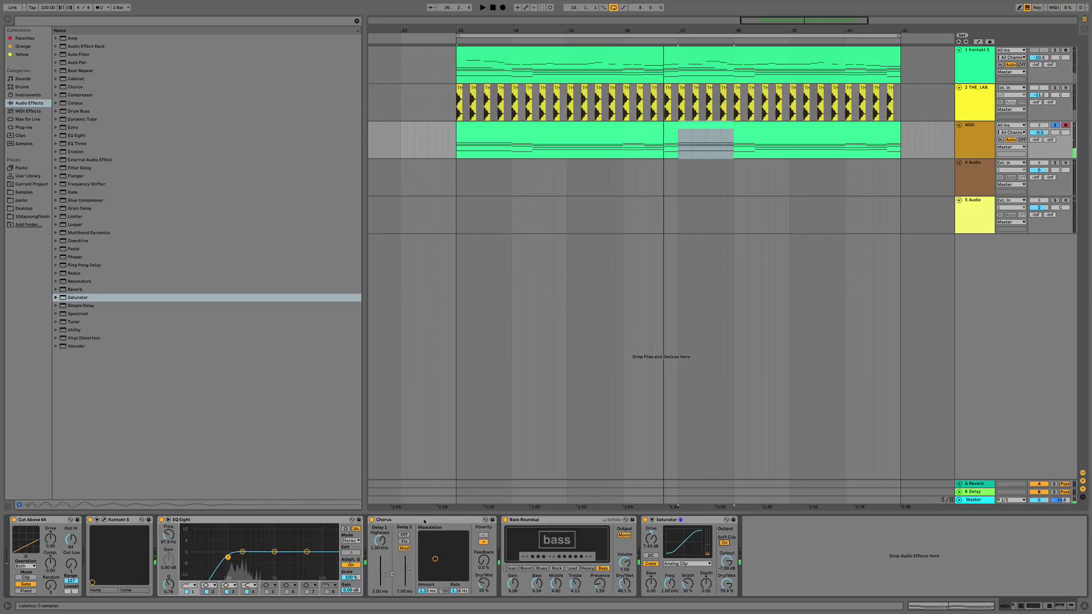
Group Chorus, Bass Roundup and Saturator into an audio effect rack and compare the sound with the rack off and on.
{"action": "left_click", "coordinate": [643, 521], "text": "shift"}
{"action": "left_click", "coordinate": [648, 521]}
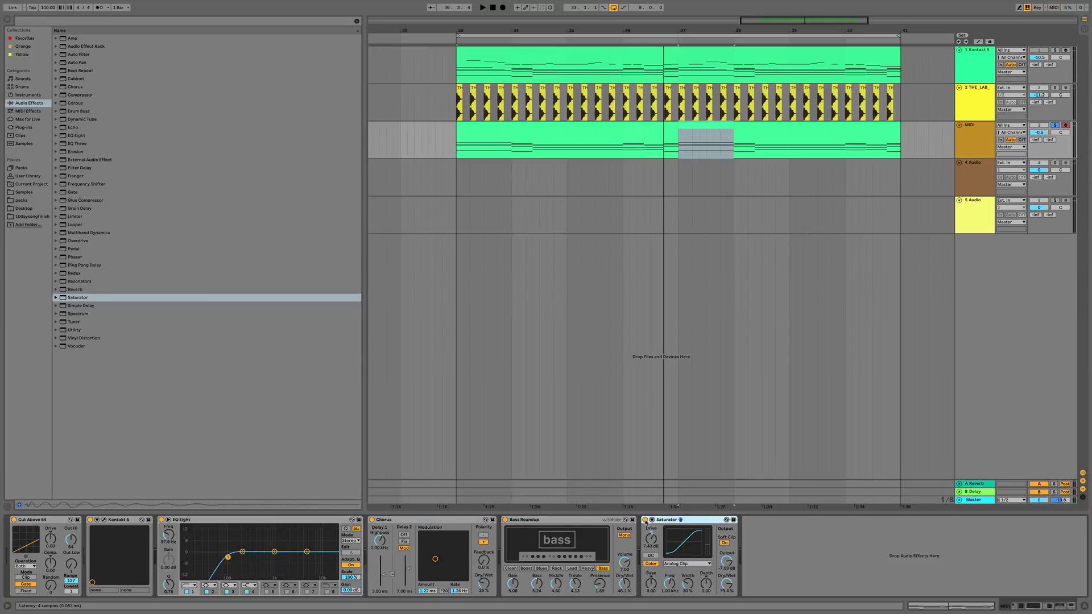
{"action": "left_click", "coordinate": [379, 520], "text": "shift"}
{"action": "key", "text": "space"}
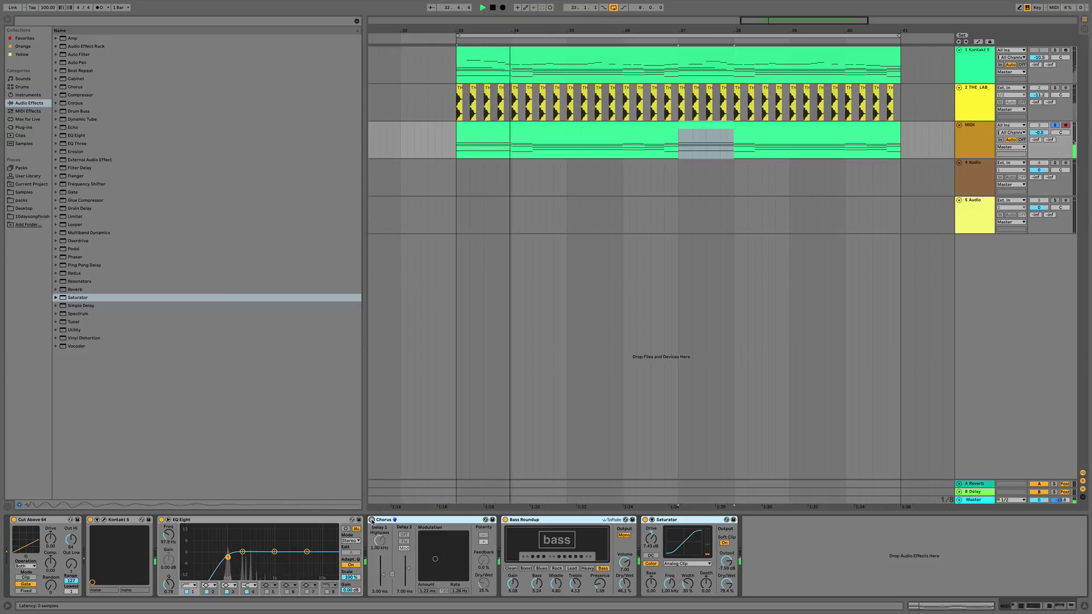
{"action": "key", "text": "ctrl+g"}
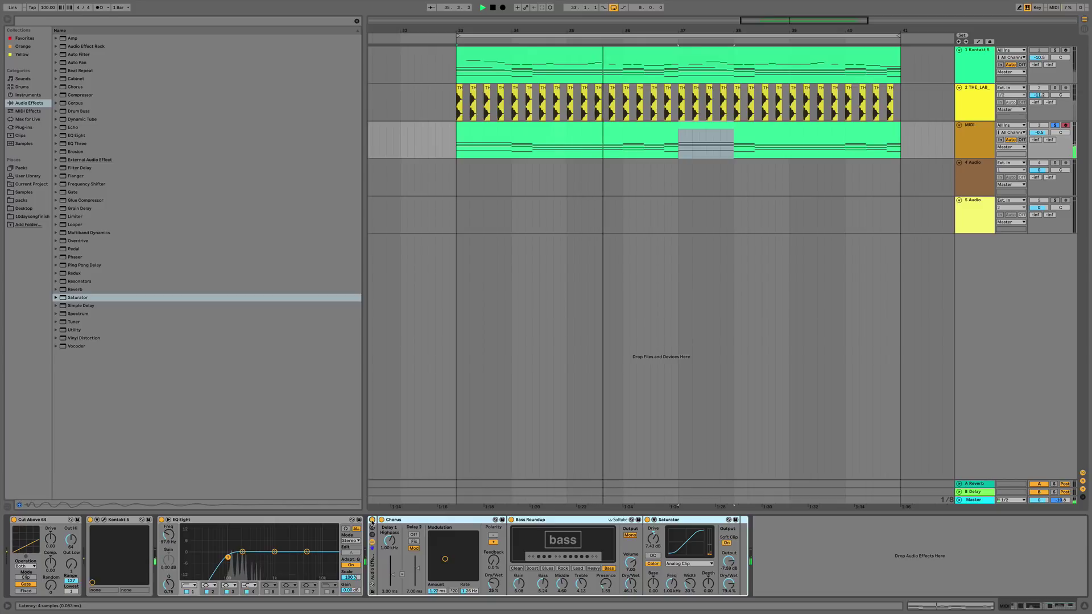
{"action": "left_click", "coordinate": [372, 519]}
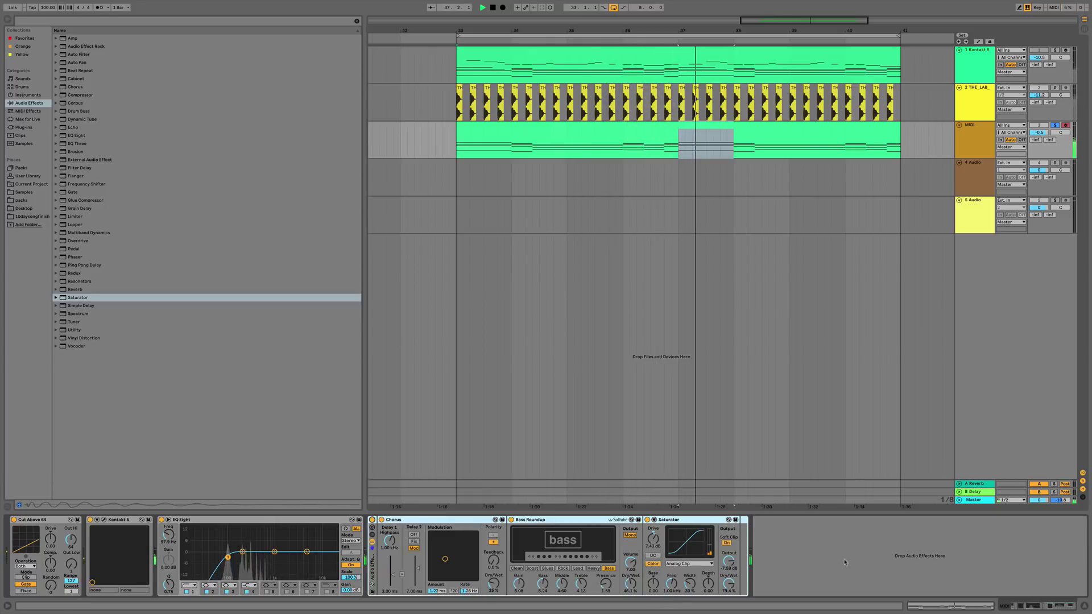
{"action": "left_click", "coordinate": [373, 520]}
Lower the dry/wet amounts of Bass Roundup and Saturator in the rack and delete Chorus.
{"action": "left_click_drag", "start_coordinate": [740, 587], "coordinate": [740, 597]}
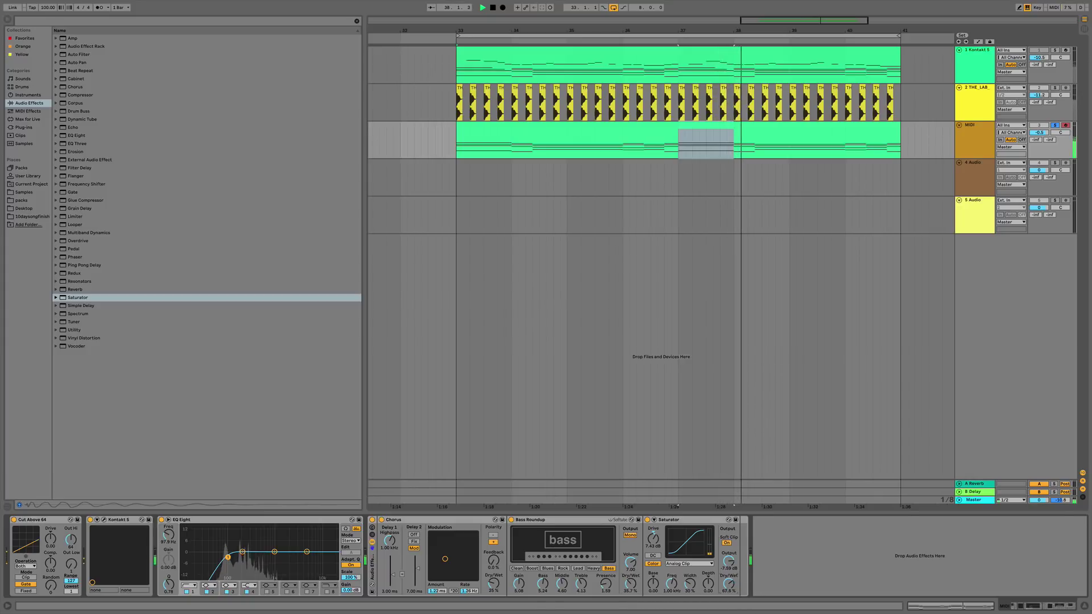
{"action": "left_click", "coordinate": [382, 520]}
{"action": "left_click", "coordinate": [390, 520]}
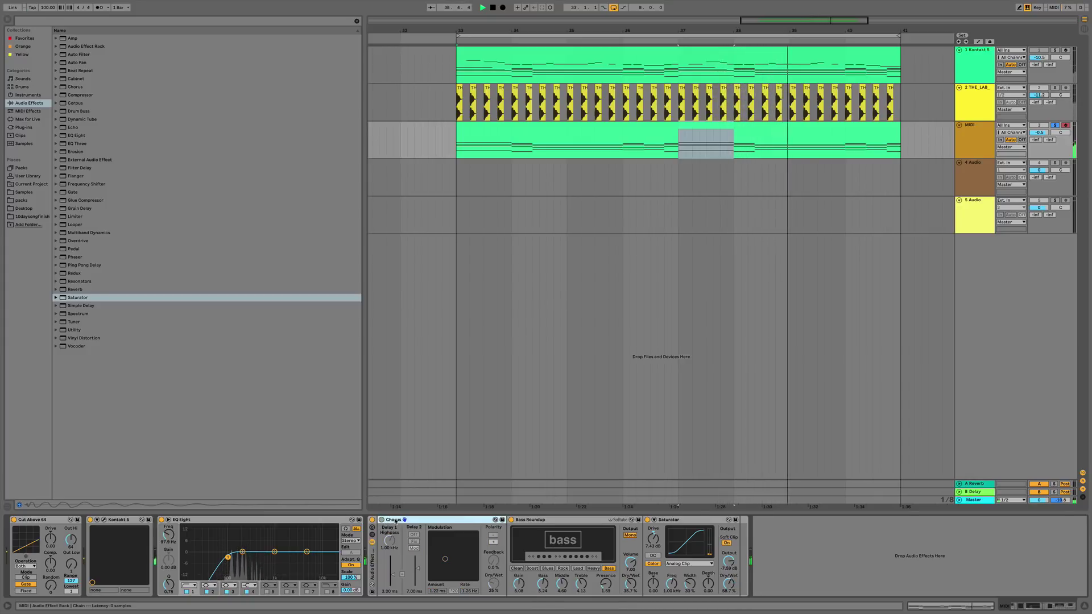
{"action": "key", "text": "Delete"}
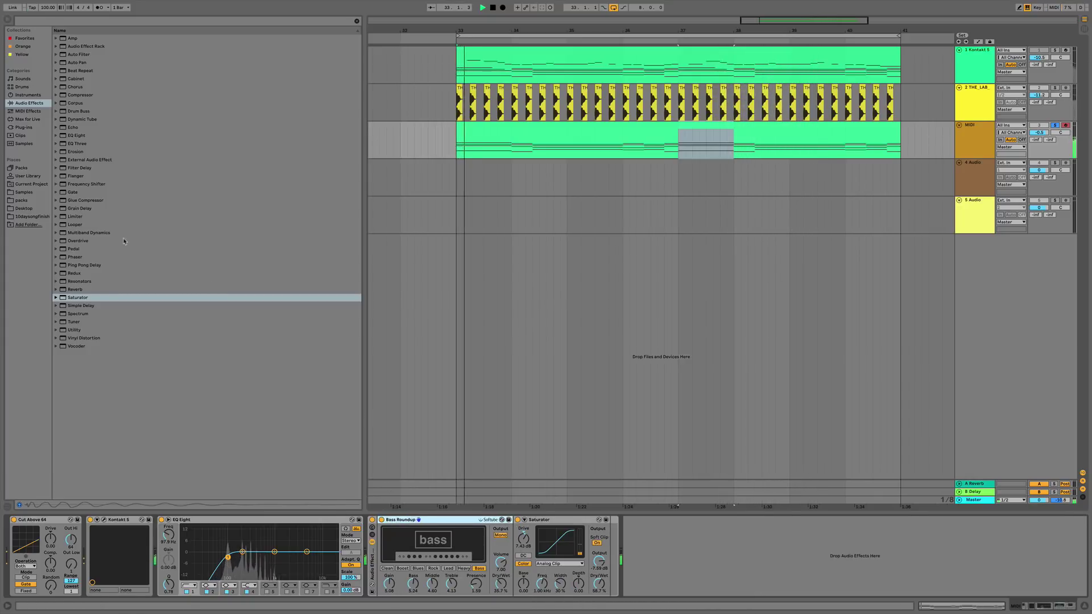
Adjust the MIDI track's volume in the unsoloed mix and add Reverb after Saturator with a lower dry/wet amount.
{"action": "key", "text": "ctrl+s"}
{"action": "left_click_drag", "start_coordinate": [1038, 132], "coordinate": [1041, 96]}
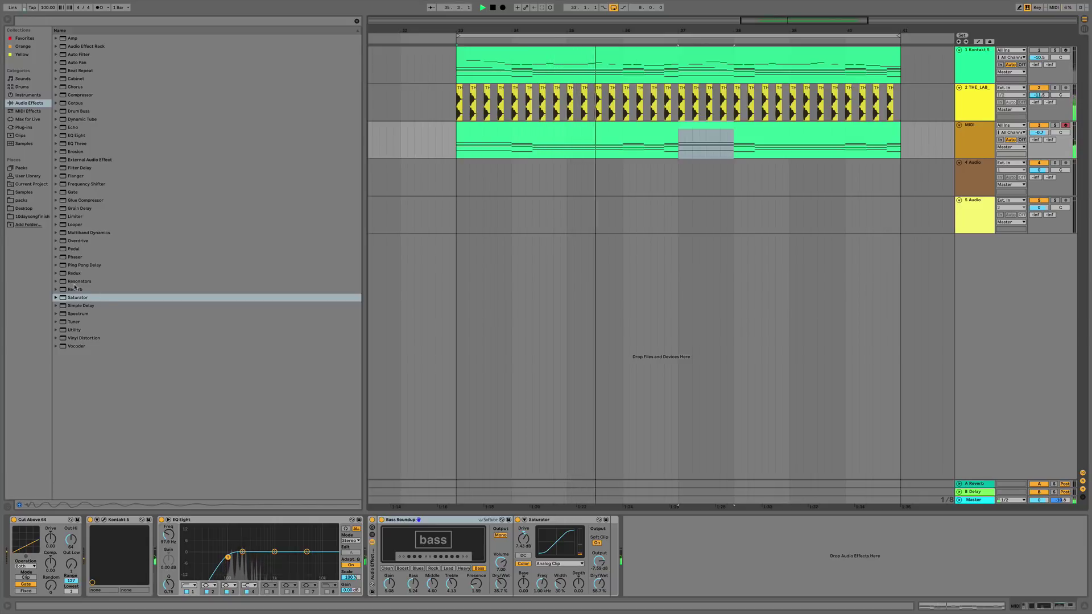
{"action": "left_click_drag", "start_coordinate": [75, 289], "coordinate": [614, 545]}
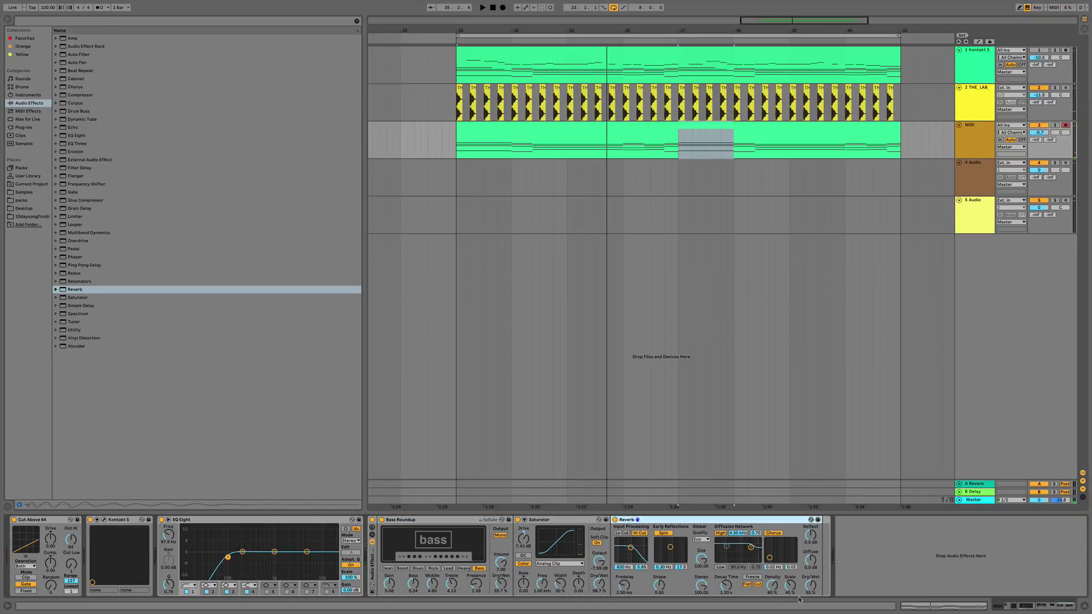
{"action": "left_click_drag", "start_coordinate": [808, 585], "coordinate": [808, 601]}
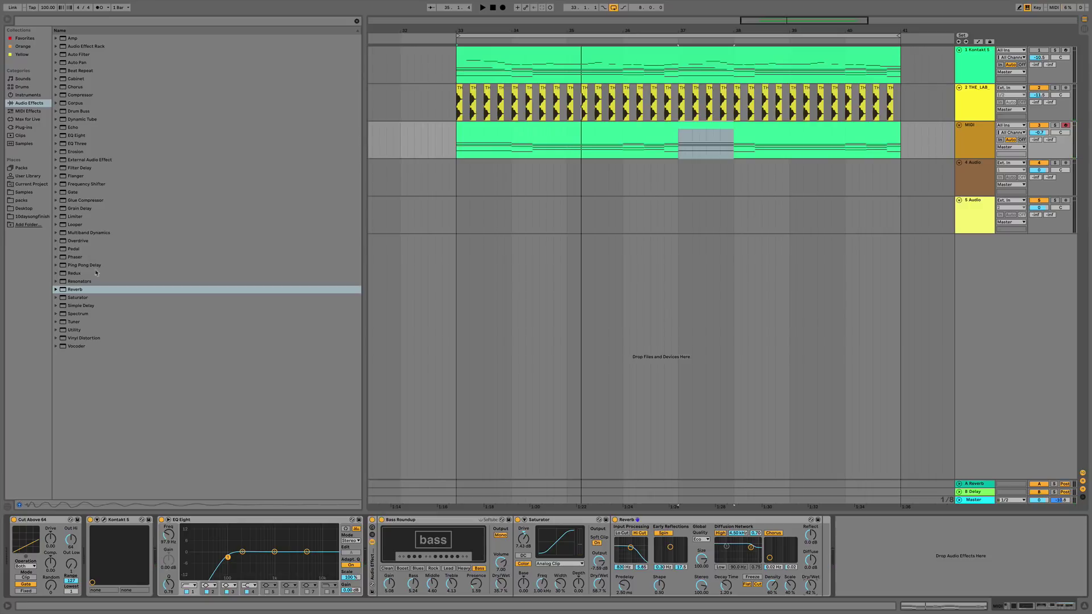
Insert Overdrive with reduced drive between Saturator and Reverb and play the full mix.
{"action": "key", "text": "shift+Tab"}
{"action": "key", "text": "shift+Tab"}
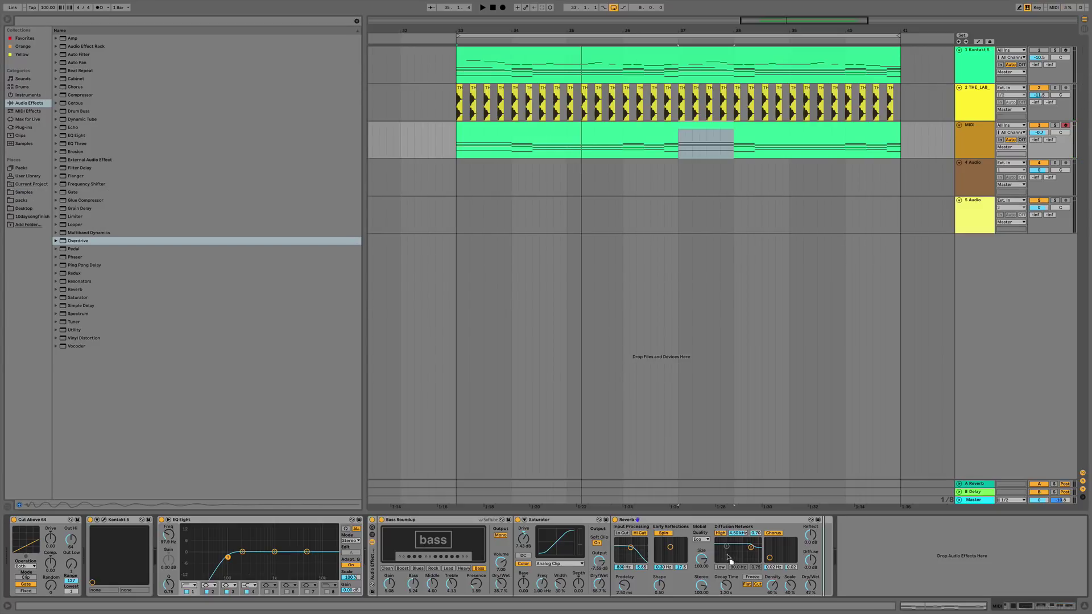
{"action": "key", "text": "space"}
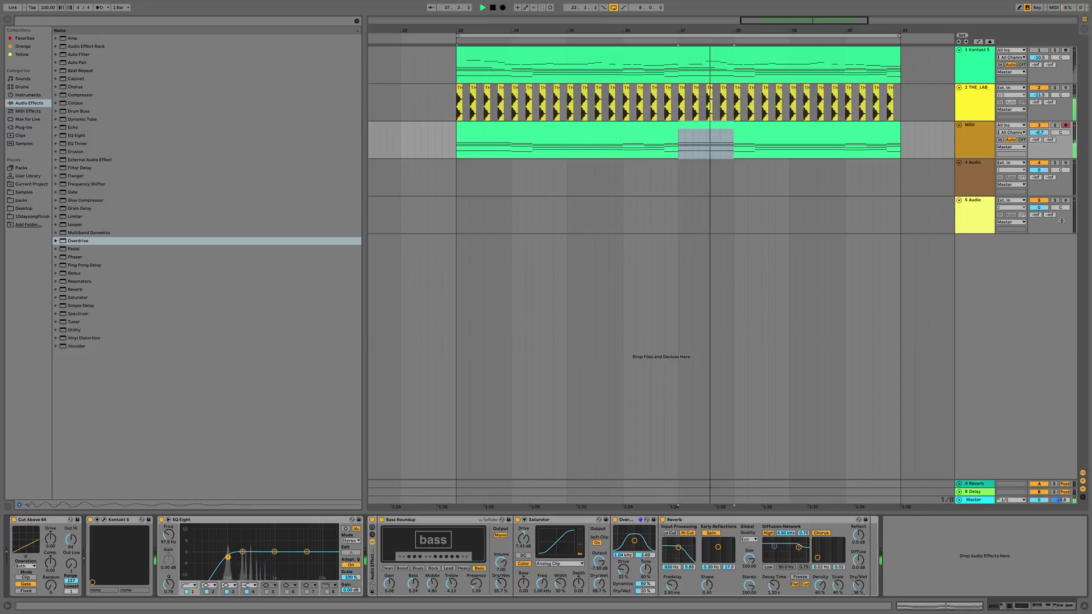
Group the MIDI track under a group named CHORDS and rename the track LAYER 1.
{"action": "left_click", "coordinate": [969, 130]}
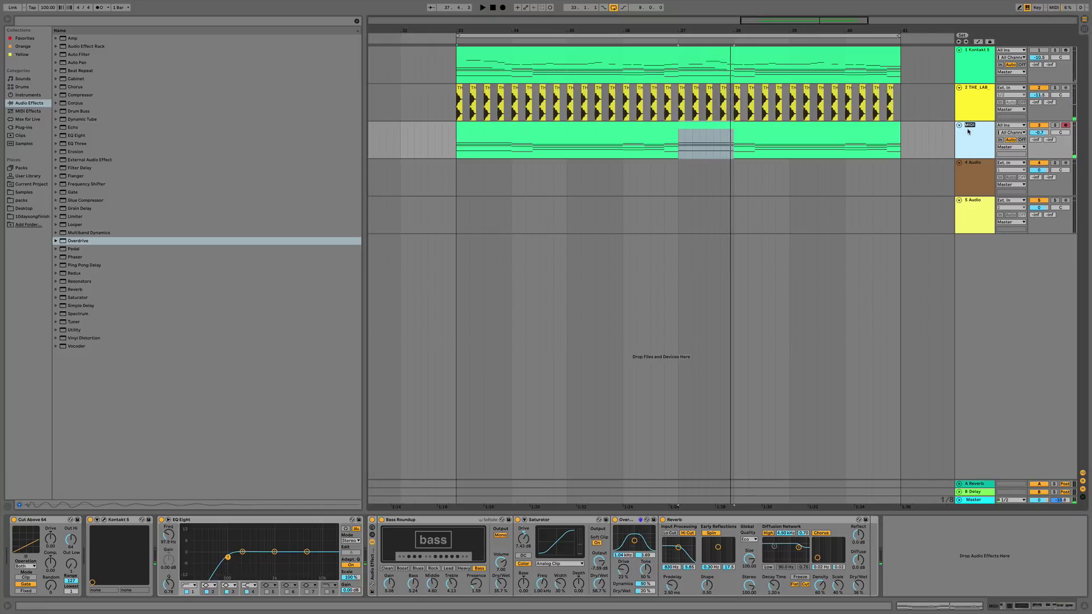
{"action": "key", "text": "ctrl+g"}
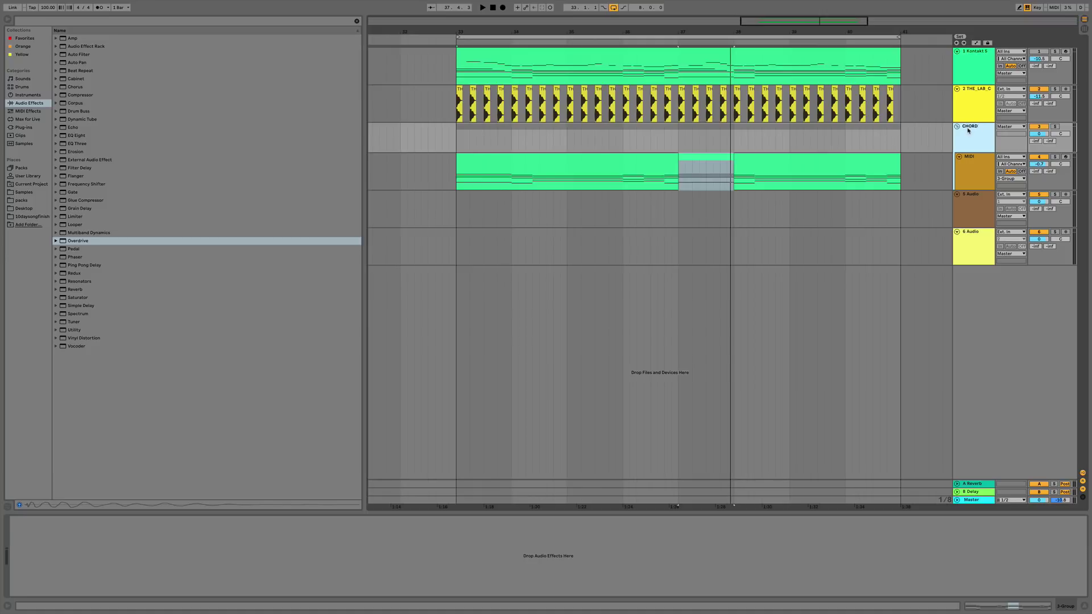
{"action": "left_click", "coordinate": [975, 182]}
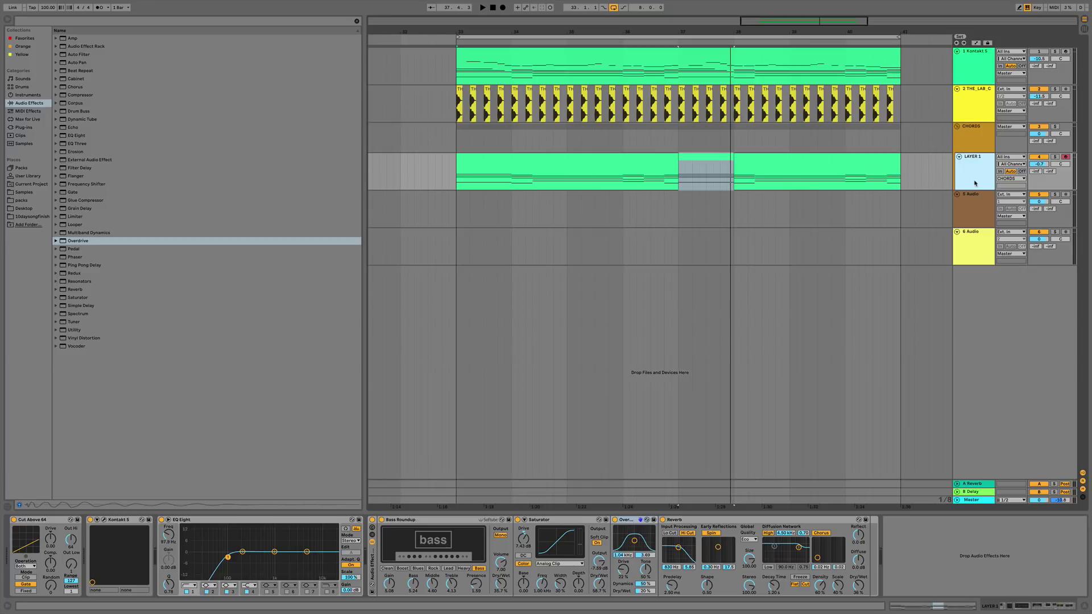
Duplicate the LAYER 1 track and switch off the effect rack and Cut Above 64 on the copy.
{"action": "key", "text": "ctrl+d"}
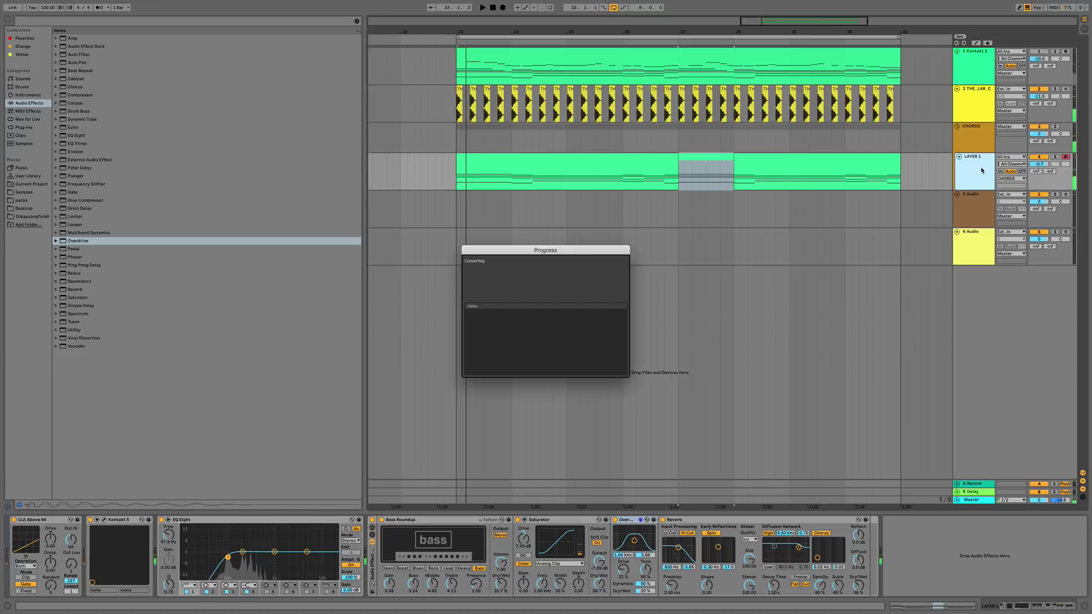
{"action": "left_click", "coordinate": [373, 520]}
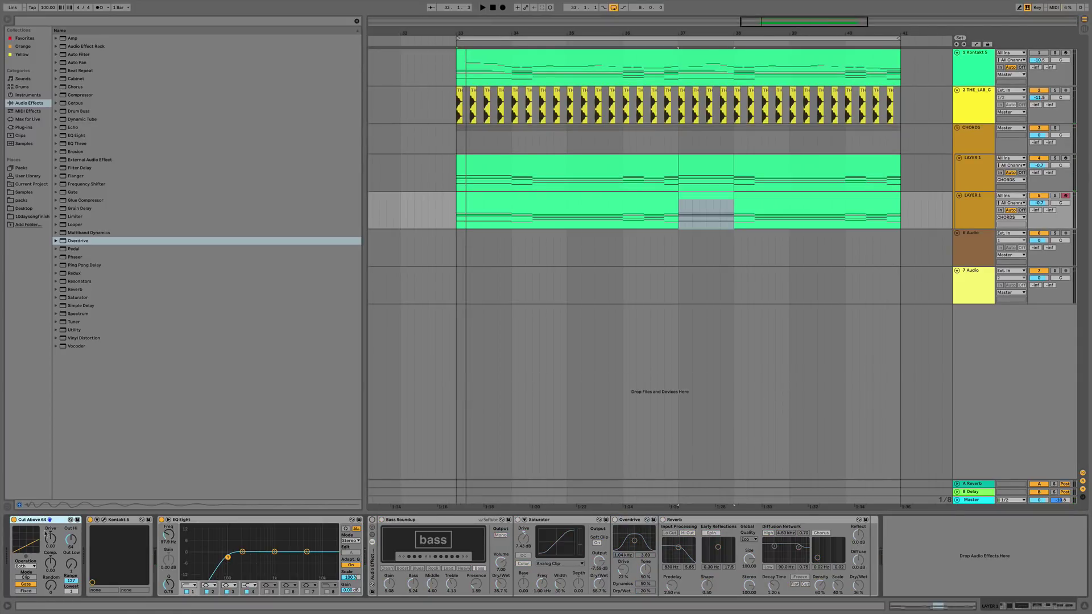
Replace Kontakt 5 on the duplicated chord track with the Xfer Records Serum synthesizer.
{"action": "left_click", "coordinate": [24, 128]}
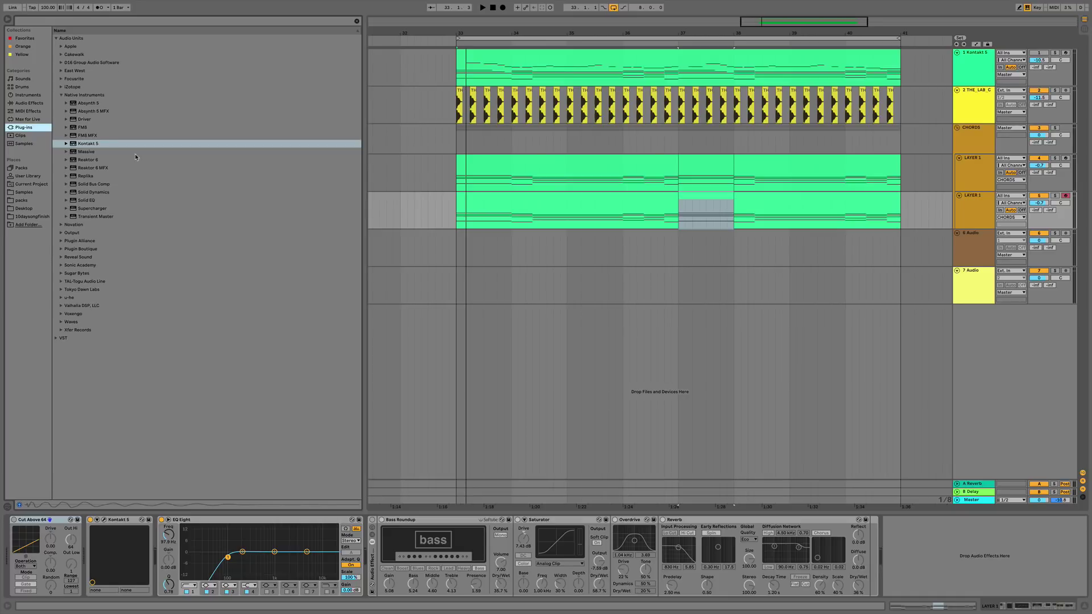
{"action": "left_click", "coordinate": [67, 330]}
{"action": "left_click", "coordinate": [59, 331]}
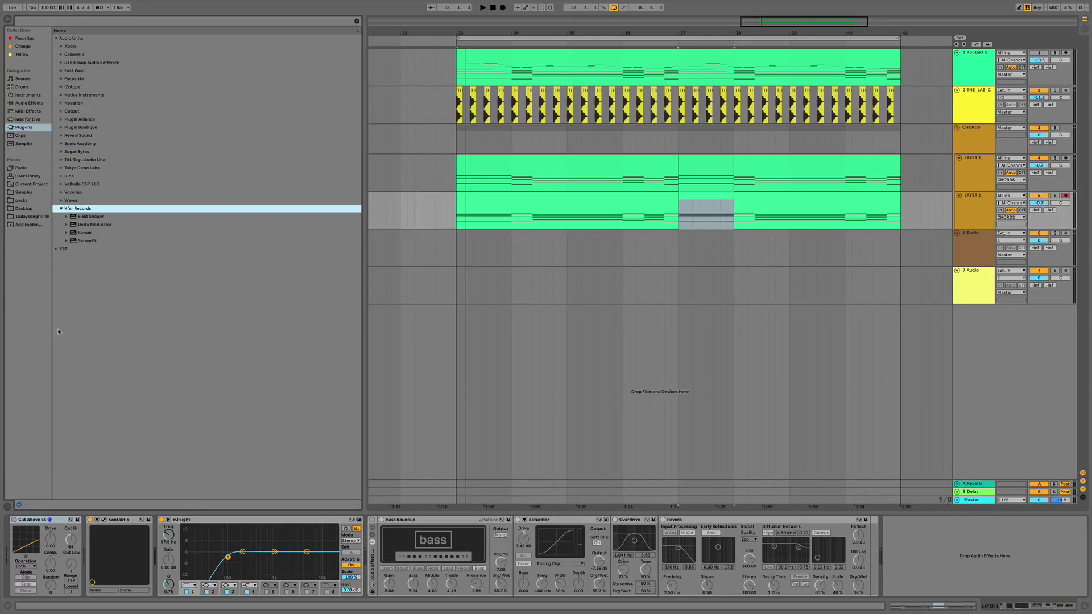
{"action": "key", "text": "Down"}
{"action": "key", "text": "Down"}
{"action": "key", "text": "Down"}
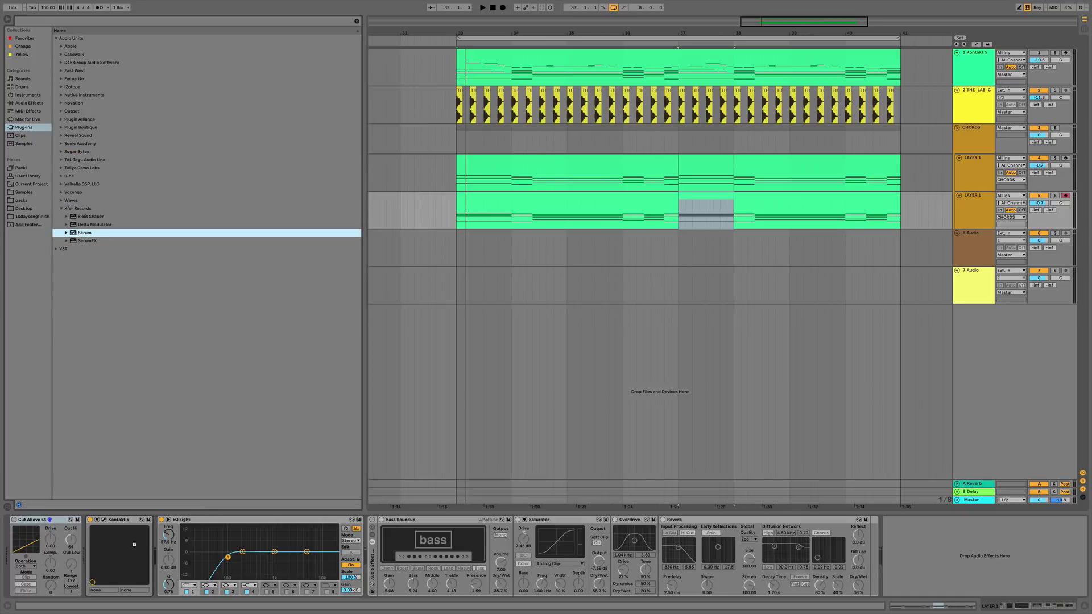
{"action": "key", "text": "Return"}
Lower the Serum track's volume and rename the track LAYER 2.
{"action": "left_click_drag", "start_coordinate": [1043, 205], "coordinate": [1043, 228]}
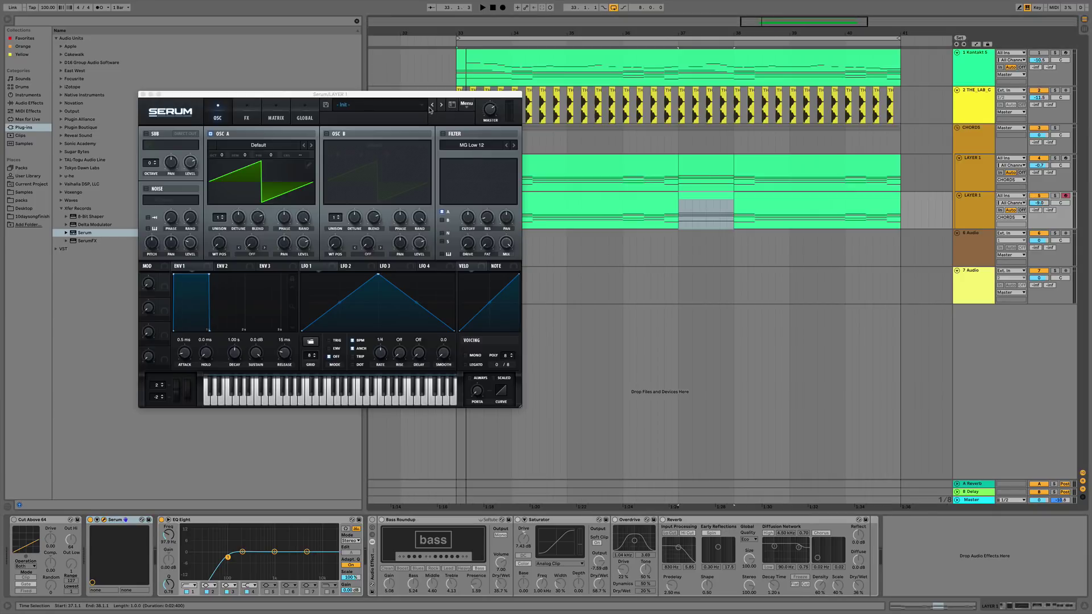
{"action": "left_click", "coordinate": [984, 207]}
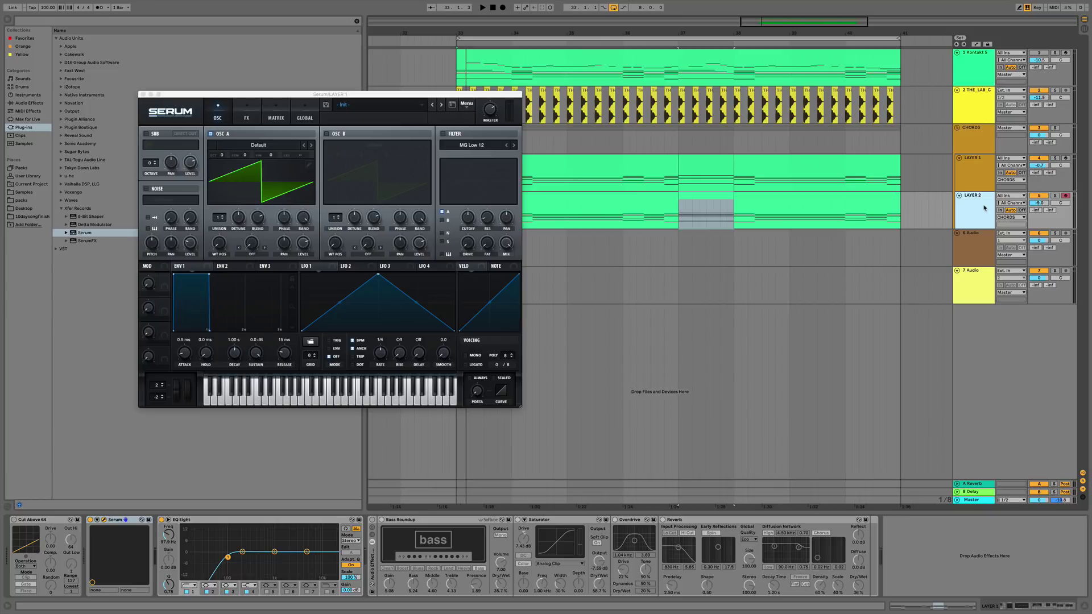
Solo and play LAYER 2 while auditioning Serum's Protoculture pad presets, from PD Vox Gate PROTO back to PD Dirty Formant Pads PROTO.
{"action": "key", "text": "space"}
{"action": "left_click", "coordinate": [1054, 196]}
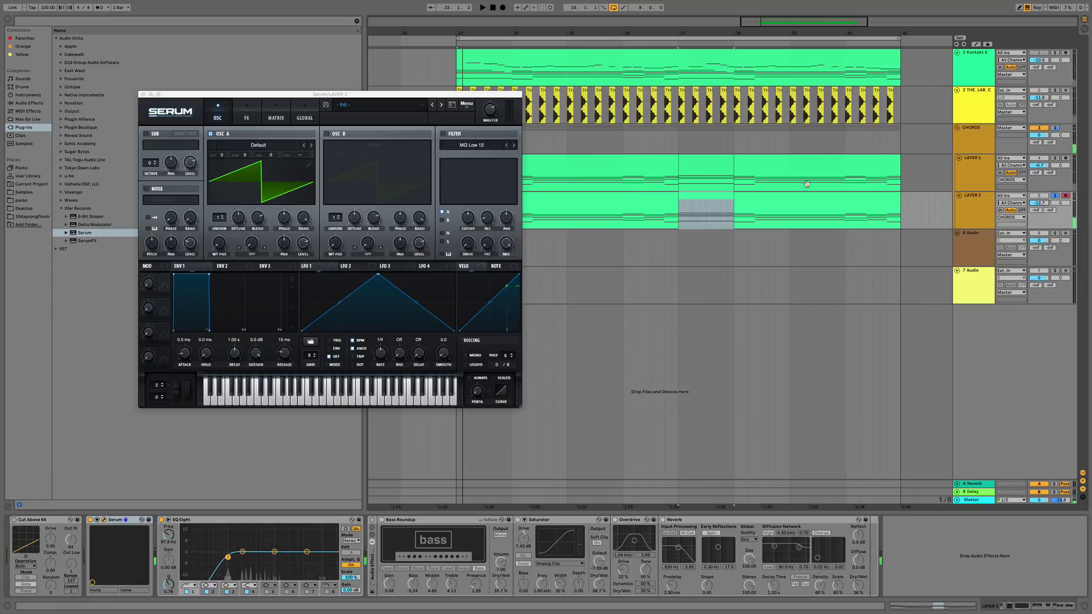
{"action": "left_click", "coordinate": [365, 105]}
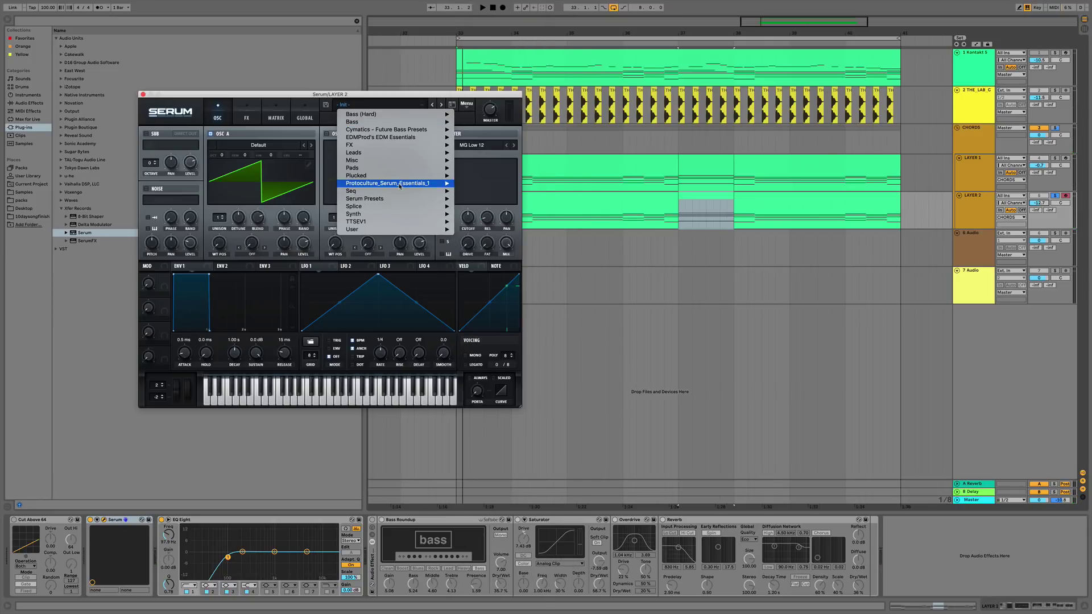
{"action": "mouse_move", "coordinate": [400, 185]}
{"action": "mouse_move", "coordinate": [521, 188]}
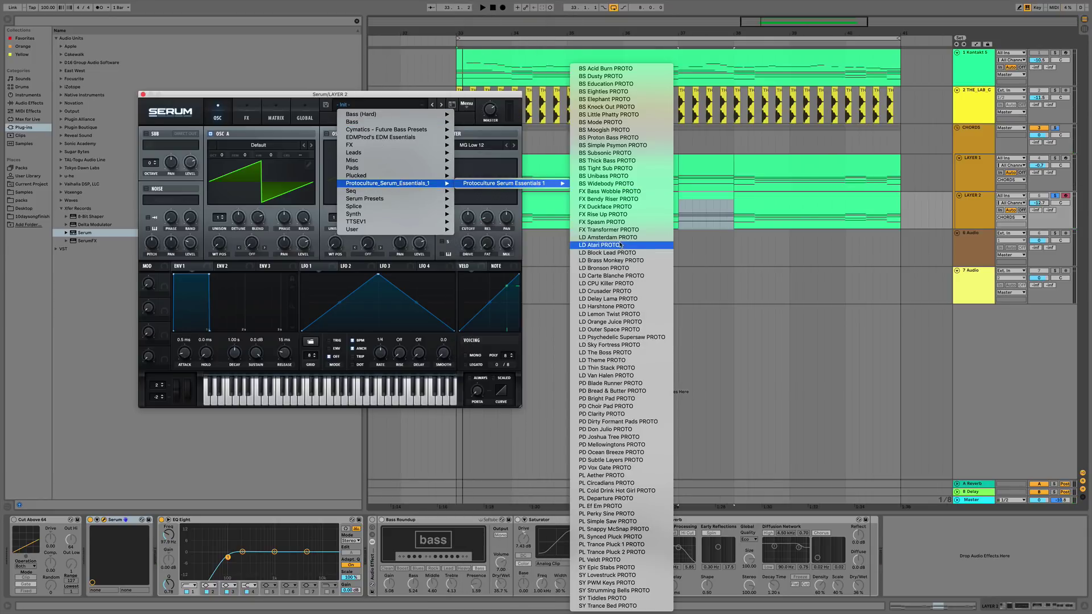
{"action": "left_click", "coordinate": [619, 475]}
{"action": "left_click", "coordinate": [435, 108]}
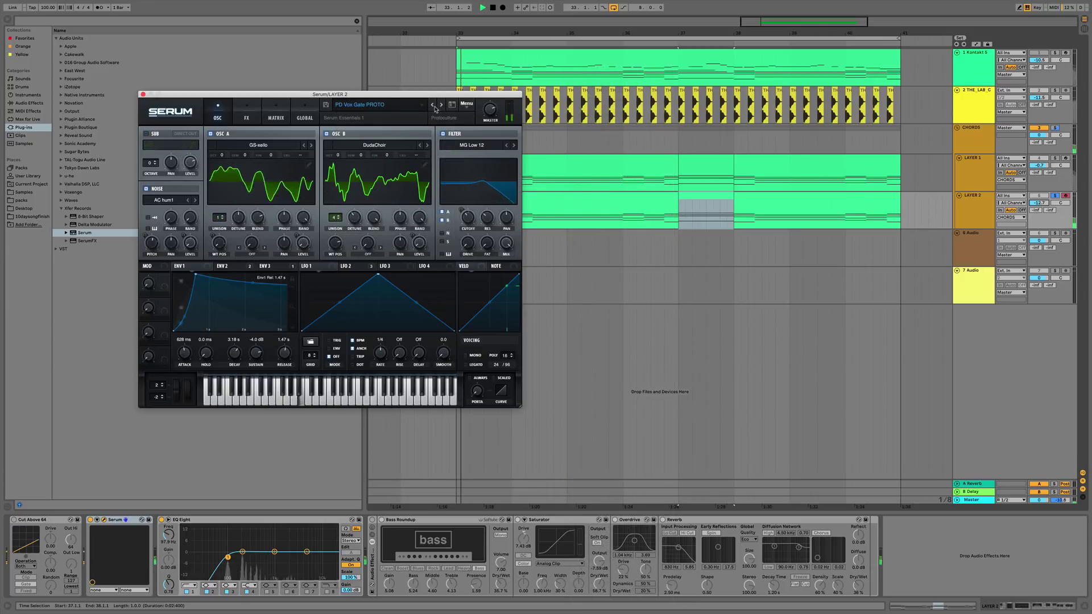
{"action": "key", "text": "space"}
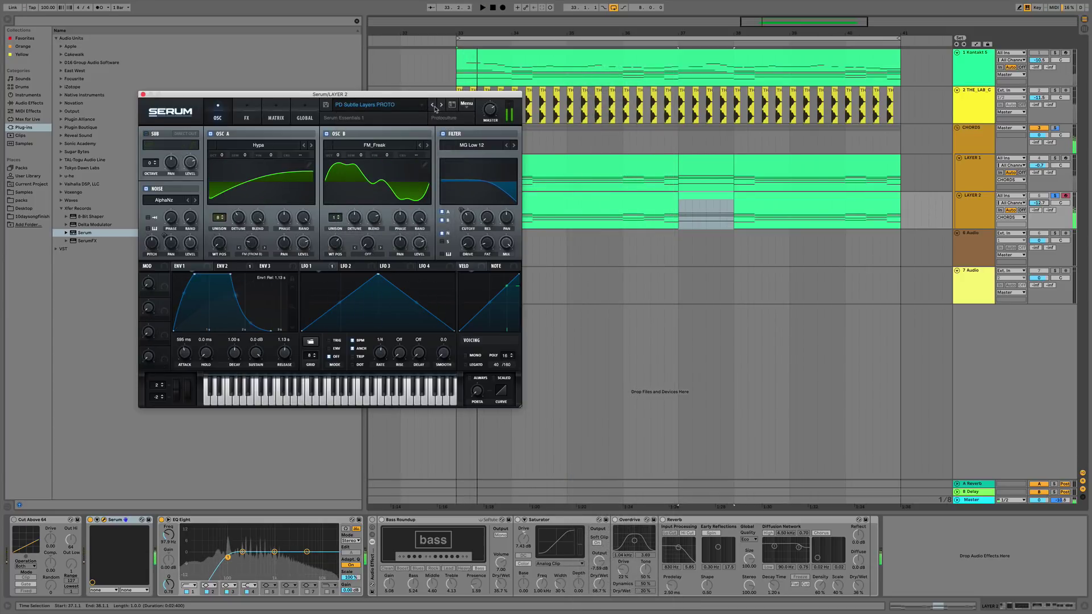
{"action": "left_click", "coordinate": [435, 108]}
{"action": "left_click", "coordinate": [436, 108]}
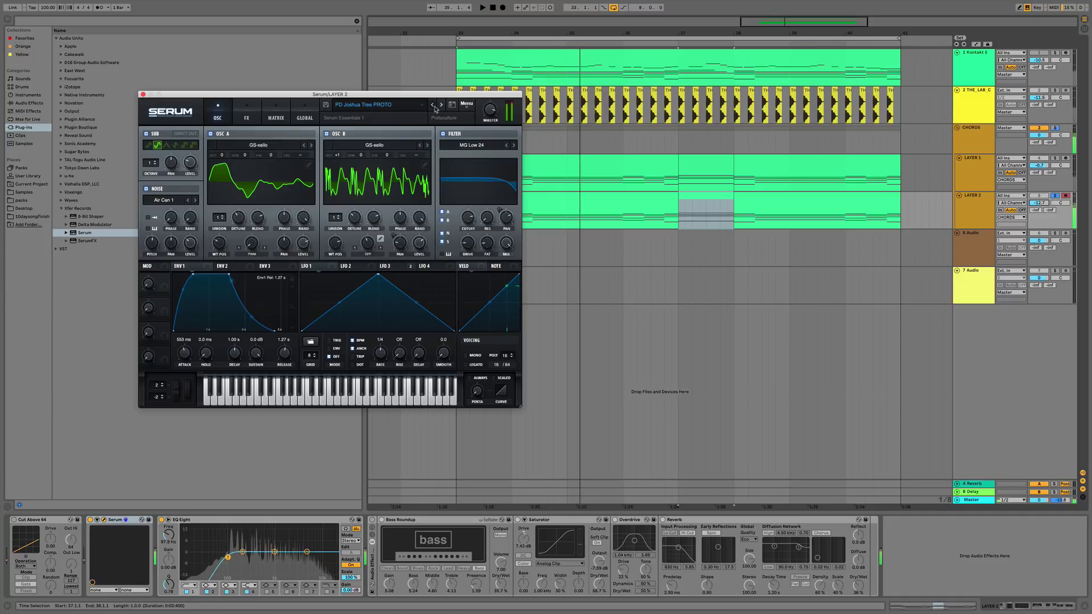
{"action": "left_click", "coordinate": [434, 108]}
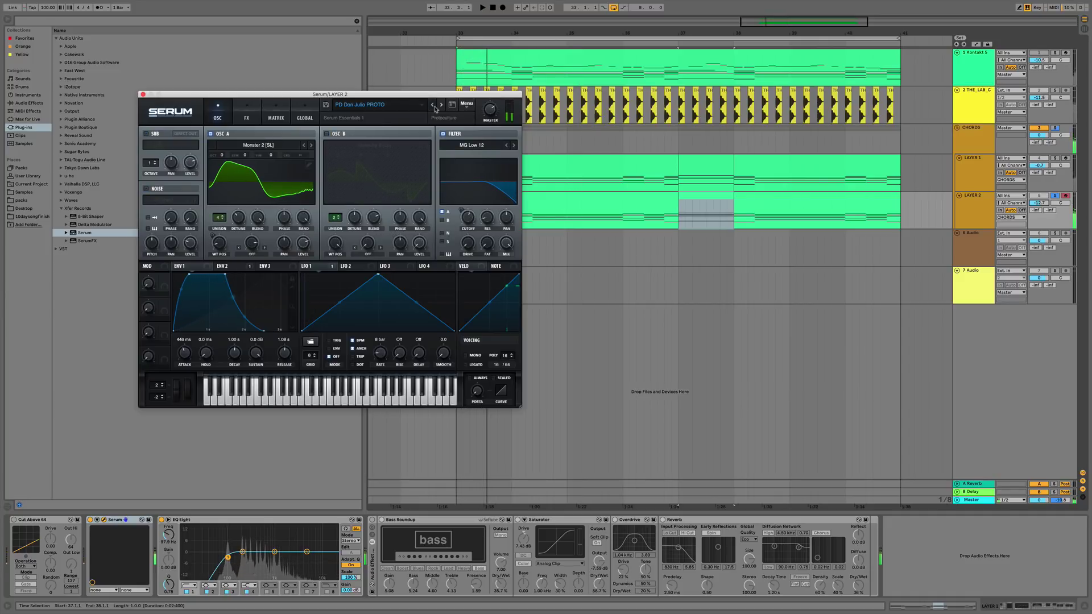
{"action": "left_click", "coordinate": [435, 108]}
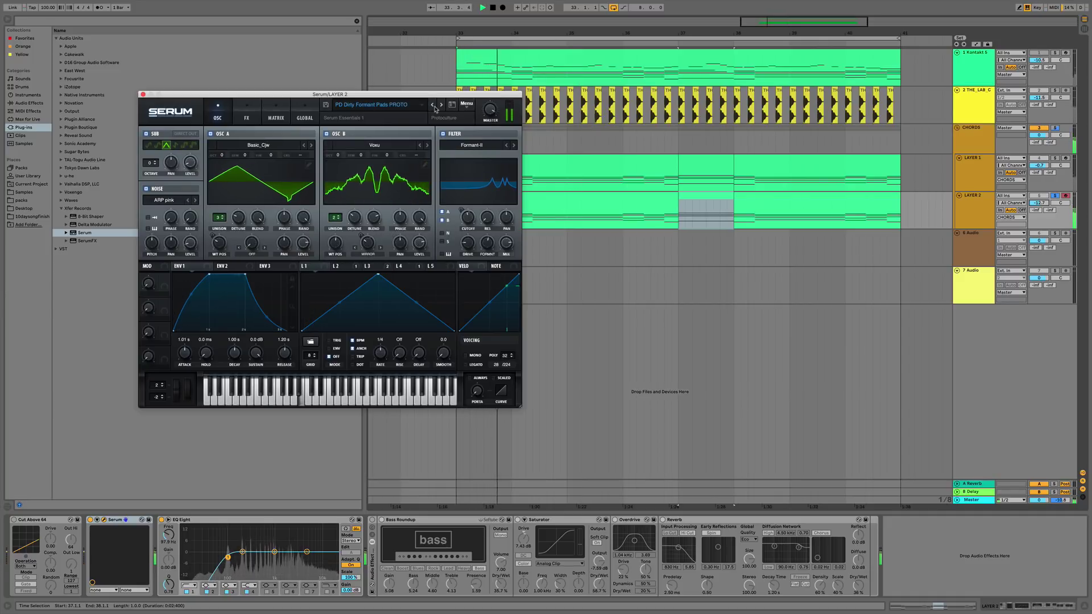
Reset Serum to its initial preset and unsolo LAYER 2.
{"action": "left_click", "coordinate": [458, 109]}
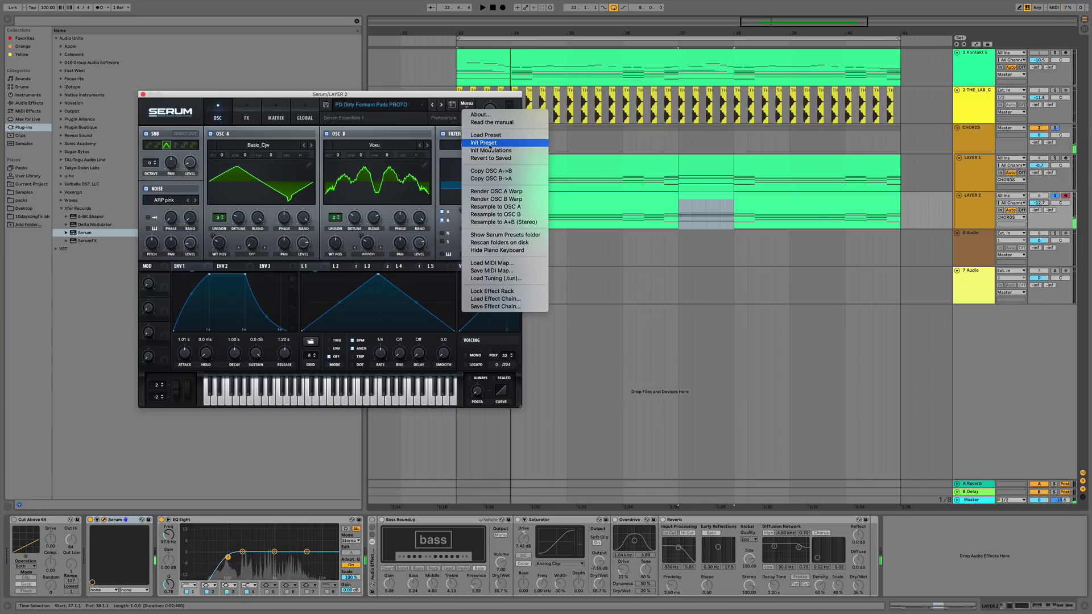
{"action": "left_click", "coordinate": [490, 143]}
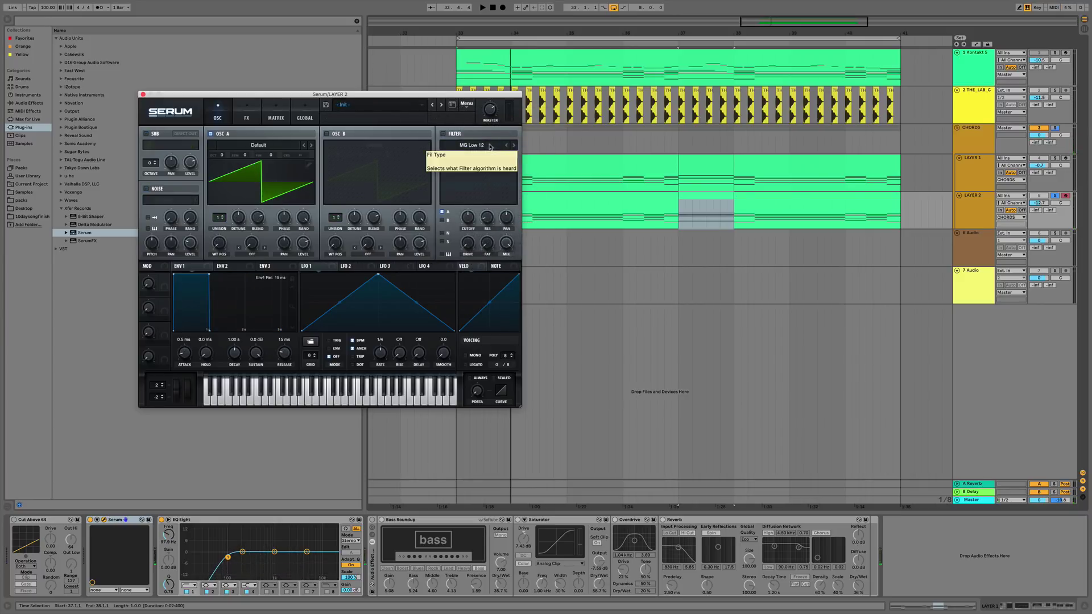
{"action": "left_click", "coordinate": [1059, 195]}
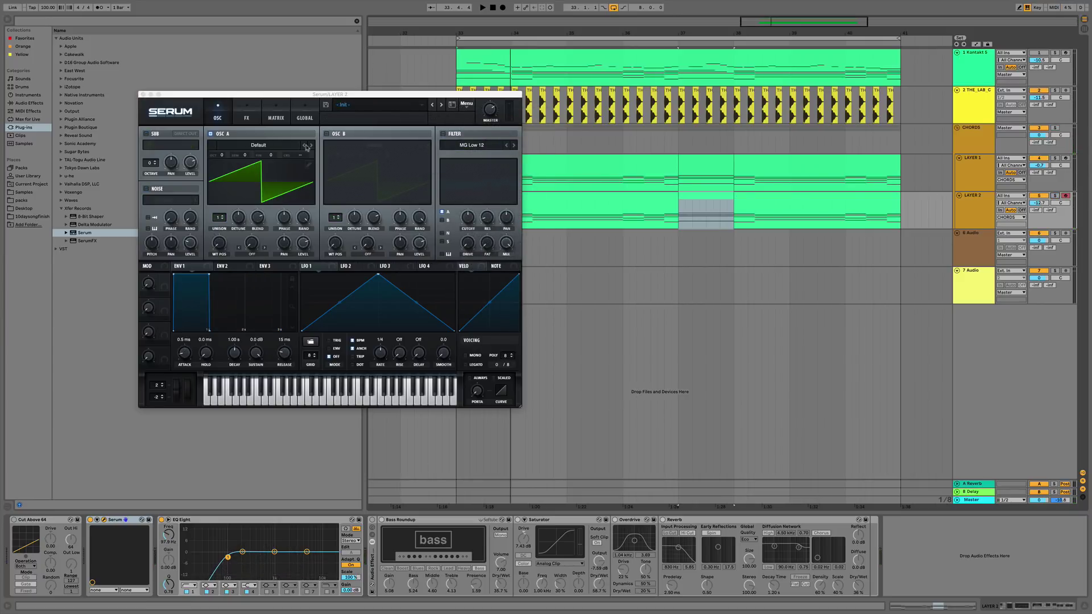
Enable Serum's MG Low 12 filter, set oscillator A to 4 unison voices and bring the cutoff to about 116 Hz while LAYER 2 plays soloed.
{"action": "left_click", "coordinate": [445, 135]}
{"action": "left_click_drag", "start_coordinate": [470, 221], "coordinate": [463, 244]}
{"action": "key", "text": "space"}
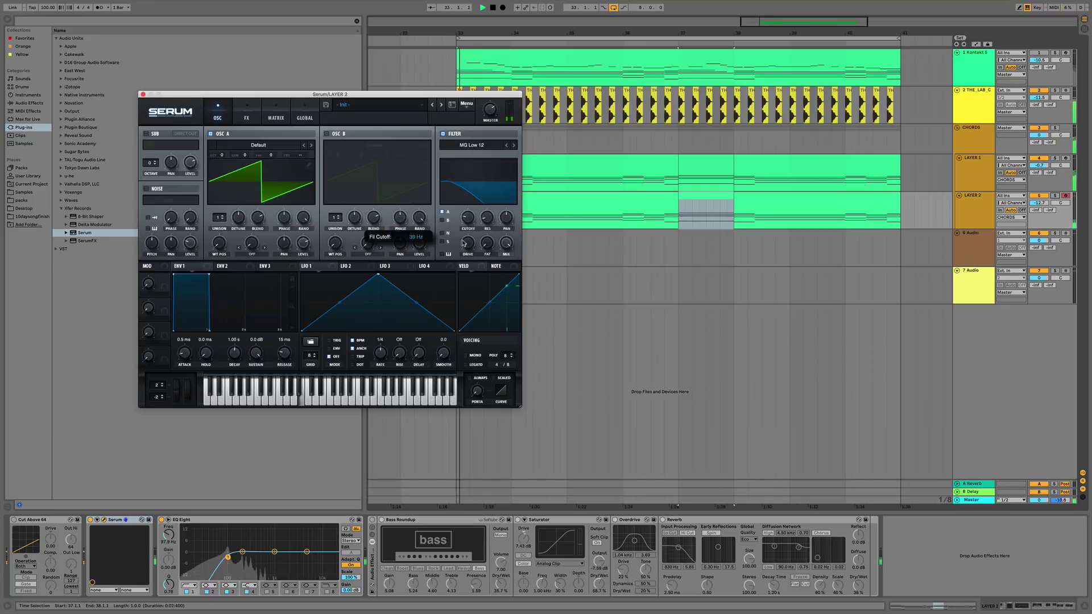
{"action": "left_click_drag", "start_coordinate": [219, 218], "coordinate": [219, 208]}
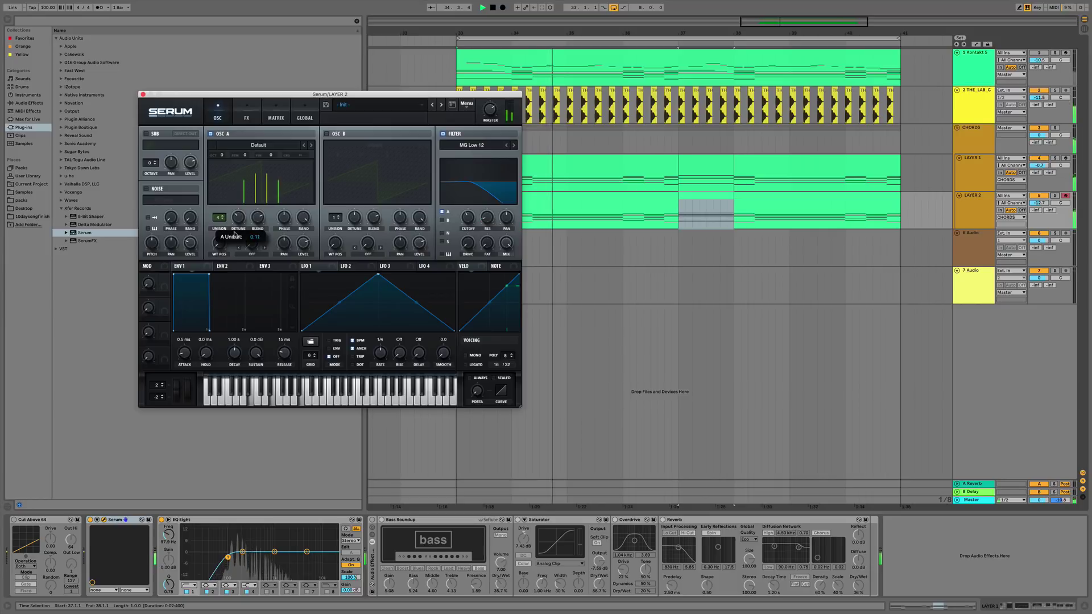
{"action": "left_click_drag", "start_coordinate": [471, 225], "coordinate": [471, 224]}
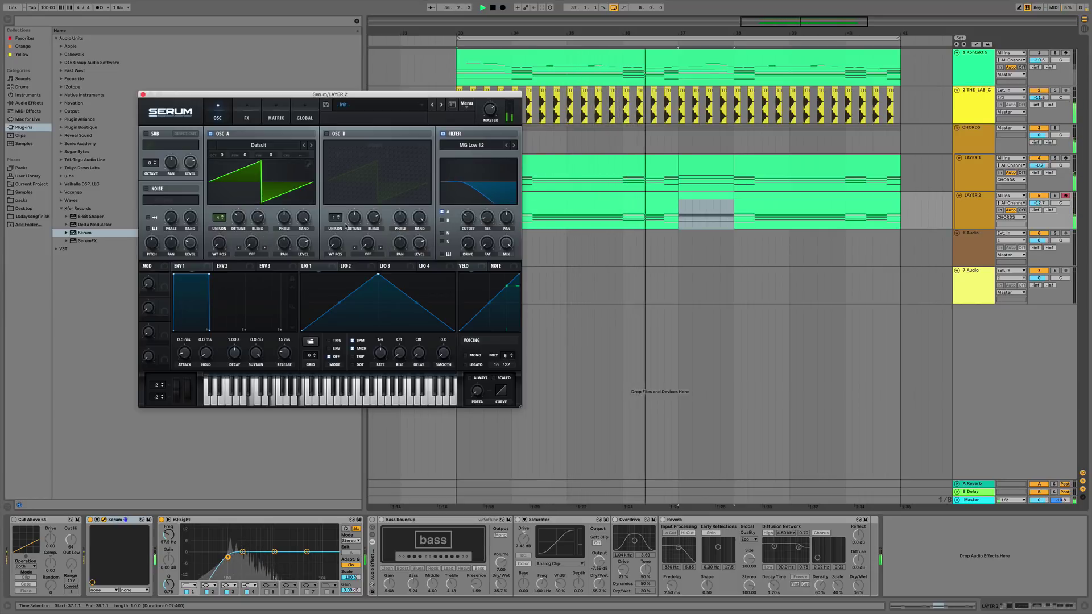
{"action": "left_click", "coordinate": [1046, 196]}
{"action": "left_click", "coordinate": [1055, 196]}
{"action": "left_click", "coordinate": [478, 222]}
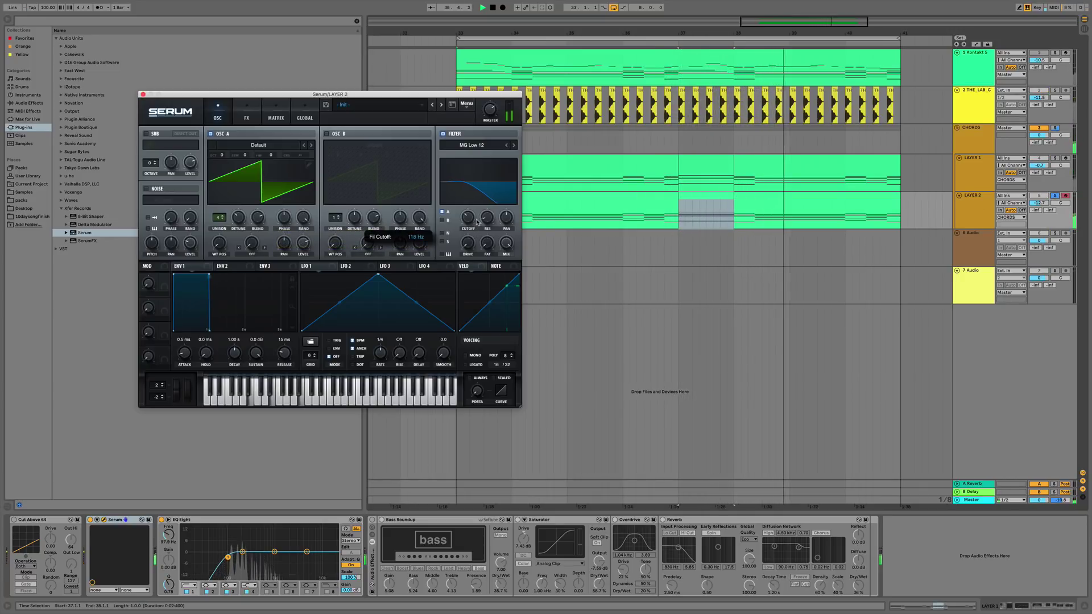
Try other wavetables for Serum's oscillator A in the full mix, ending on Analog_BD_Sin.
{"action": "left_click", "coordinate": [311, 146]}
{"action": "left_click", "coordinate": [311, 146]}
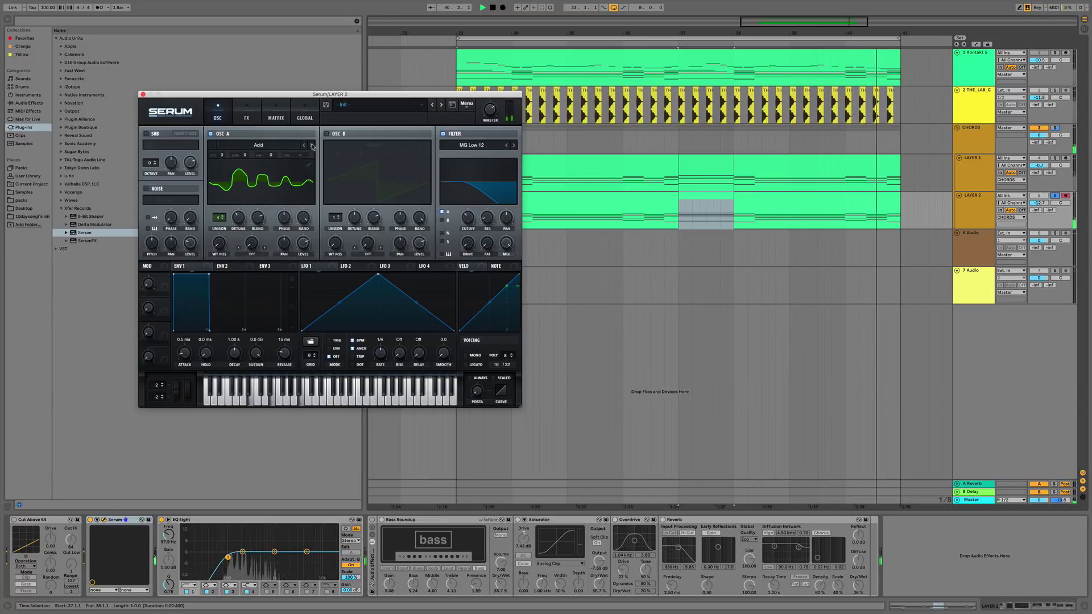
{"action": "left_click", "coordinate": [1038, 202]}
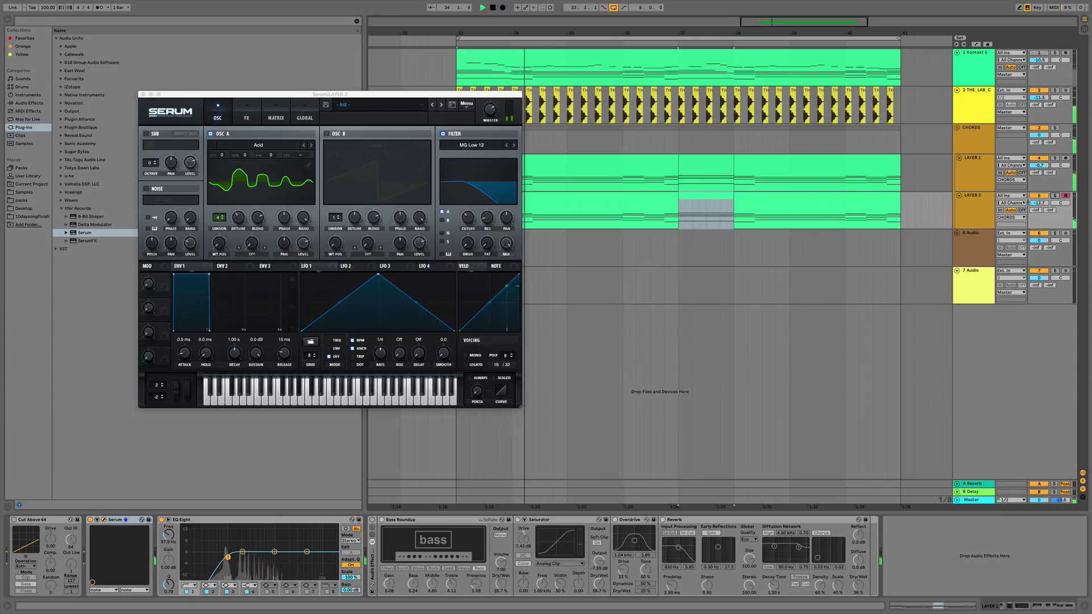
{"action": "left_click", "coordinate": [246, 114]}
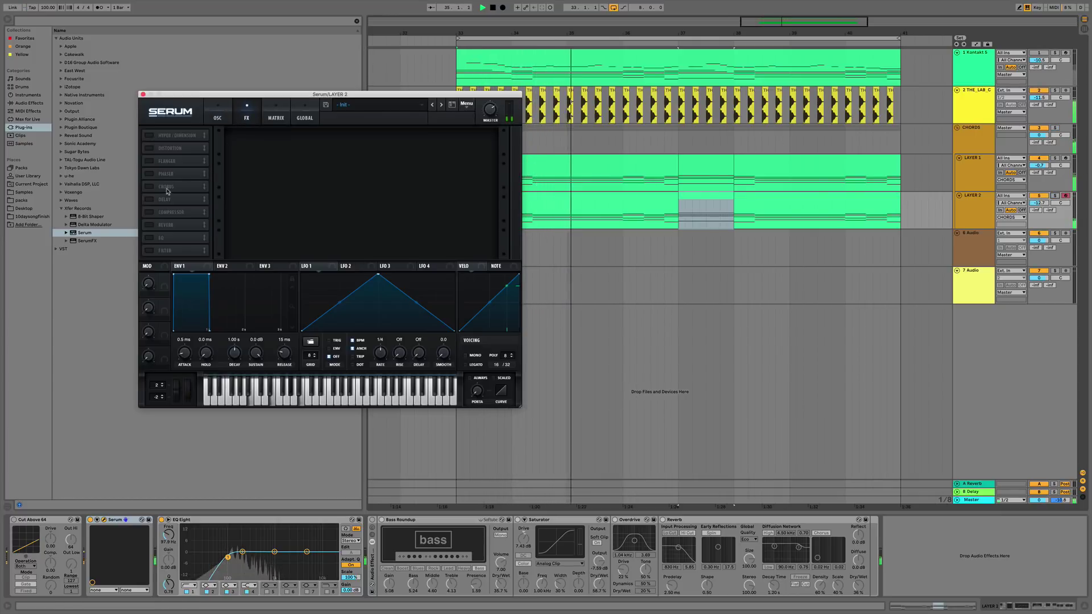
{"action": "left_click", "coordinate": [217, 112]}
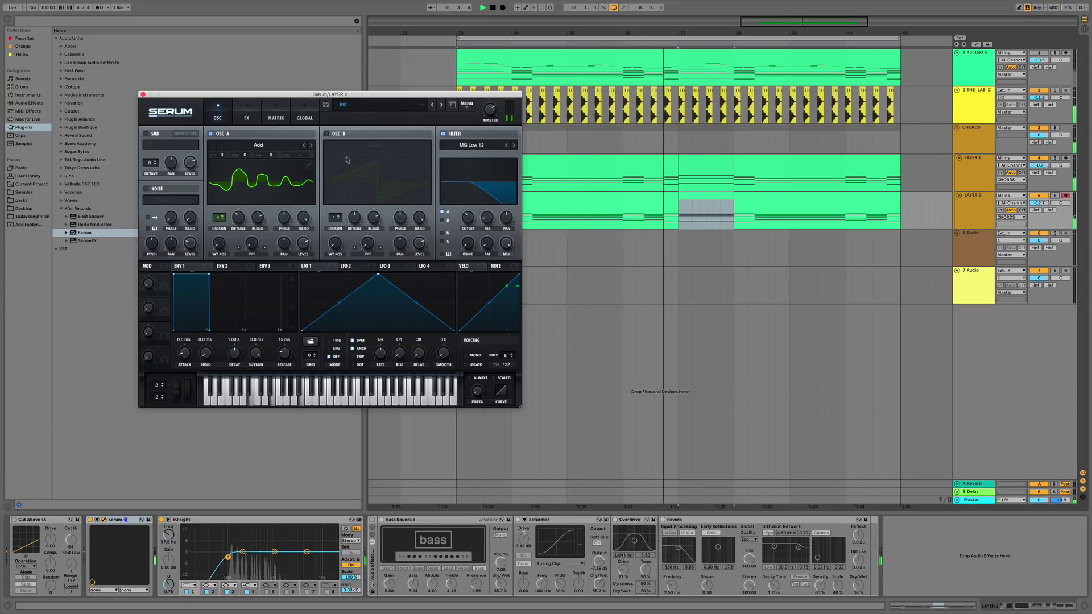
{"action": "left_click", "coordinate": [310, 145]}
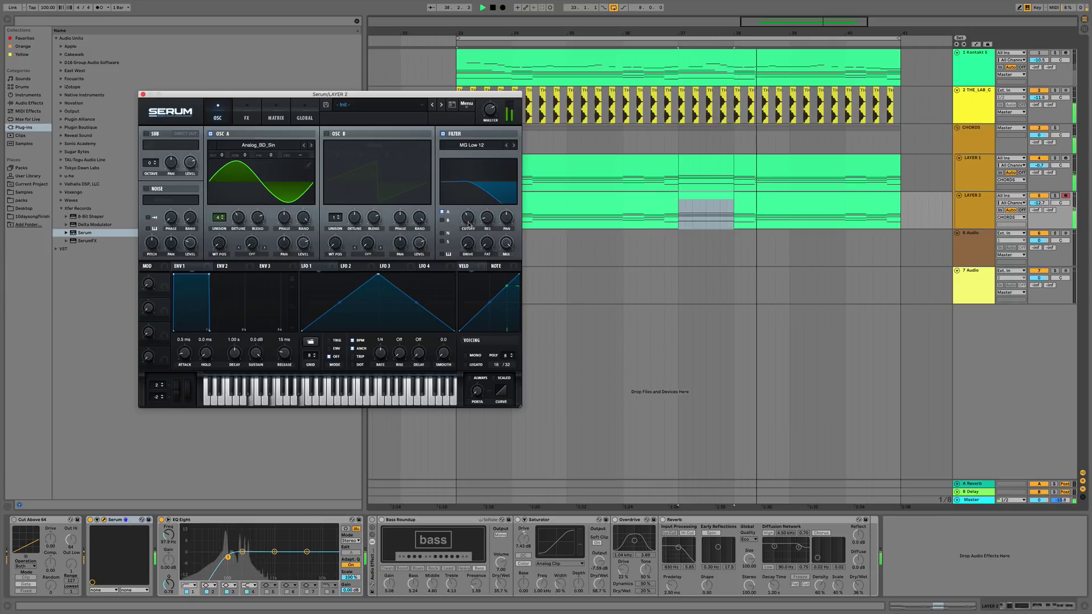
Switch on LAYER 2's effect rack, place EQ Eight after it and set the Overdrive band to about 3.6 kHz with width 6.17.
{"action": "left_click", "coordinate": [1054, 195]}
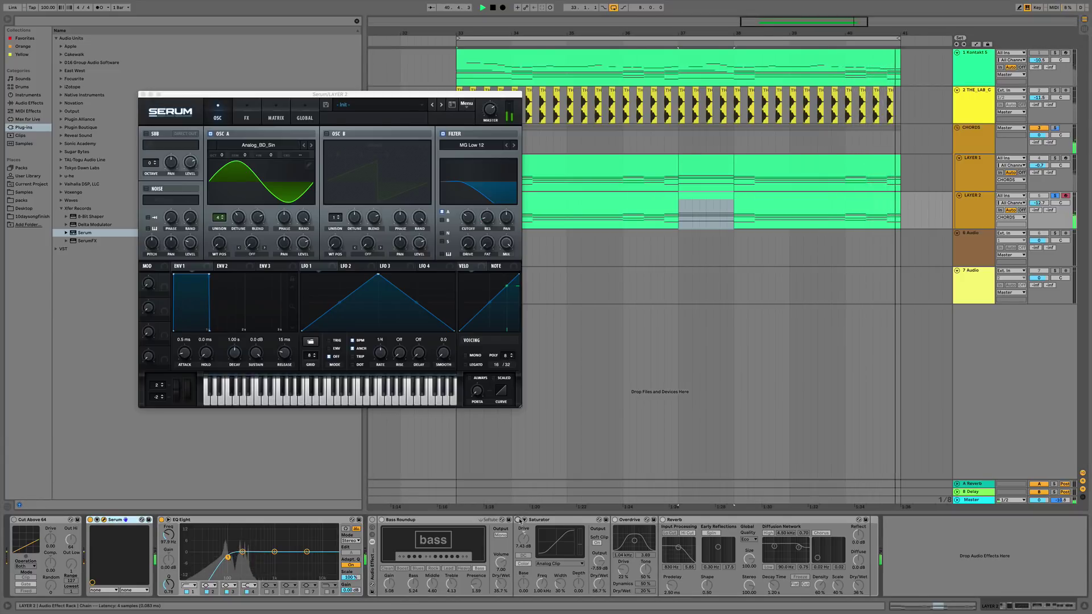
{"action": "left_click", "coordinate": [372, 520]}
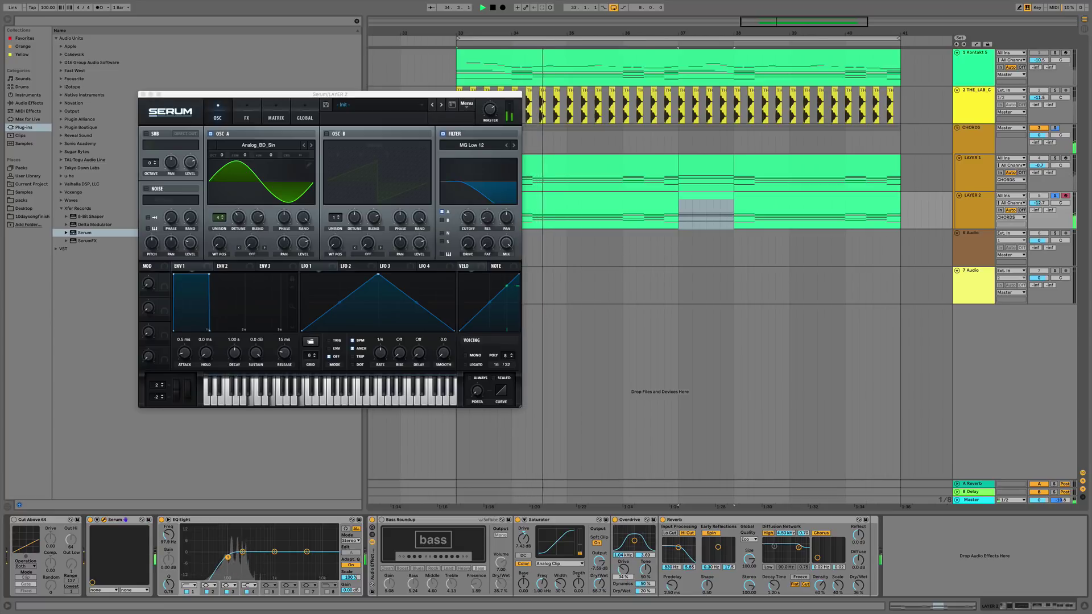
{"action": "left_click_drag", "start_coordinate": [641, 591], "coordinate": [641, 601]}
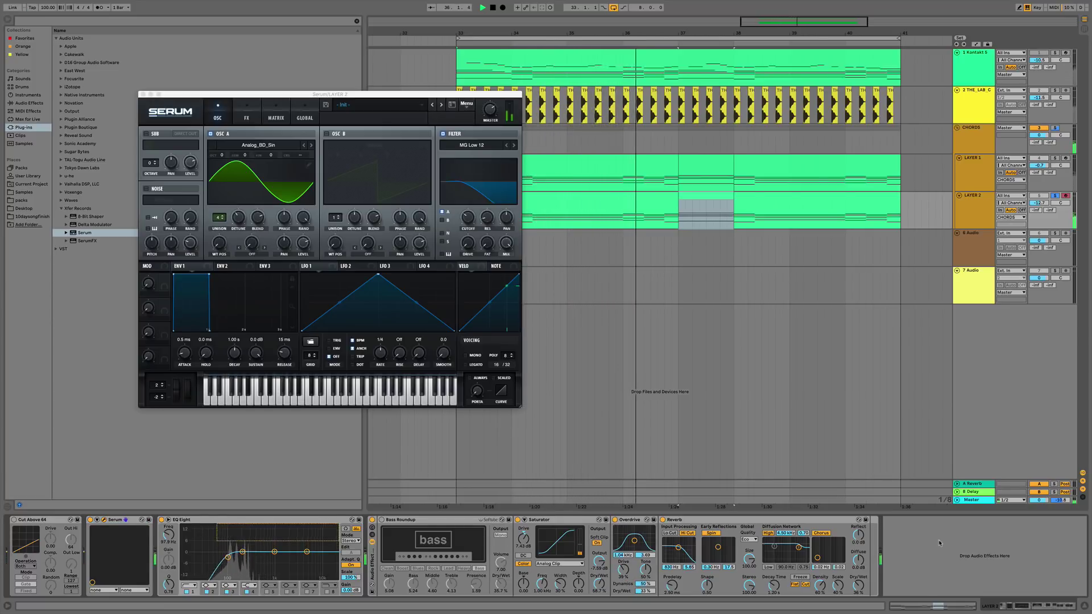
{"action": "left_click_drag", "start_coordinate": [182, 520], "coordinate": [904, 546]}
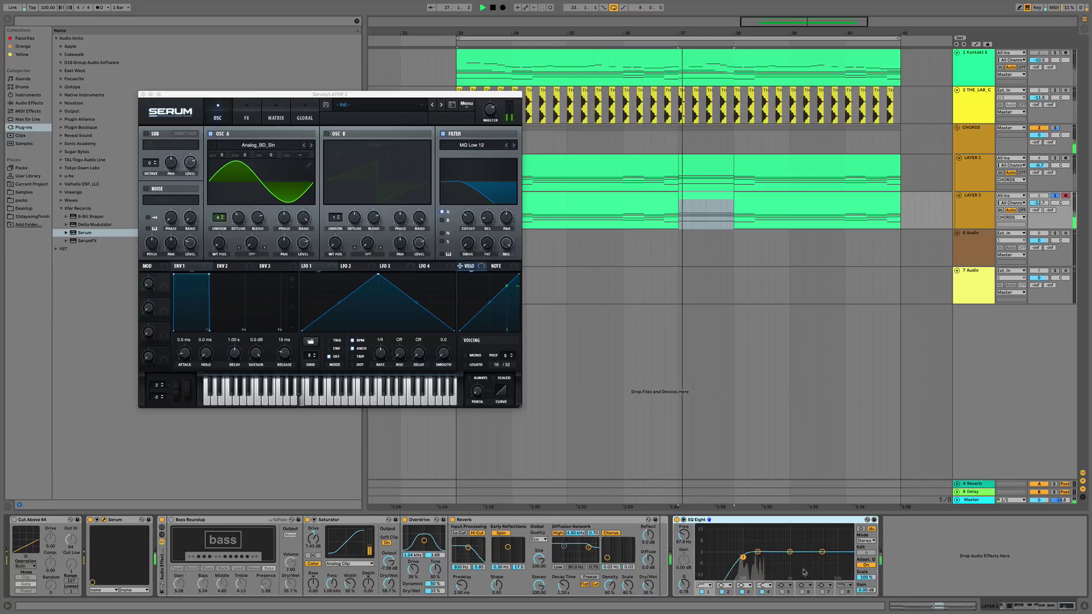
{"action": "left_click_drag", "start_coordinate": [449, 545], "coordinate": [458, 539]}
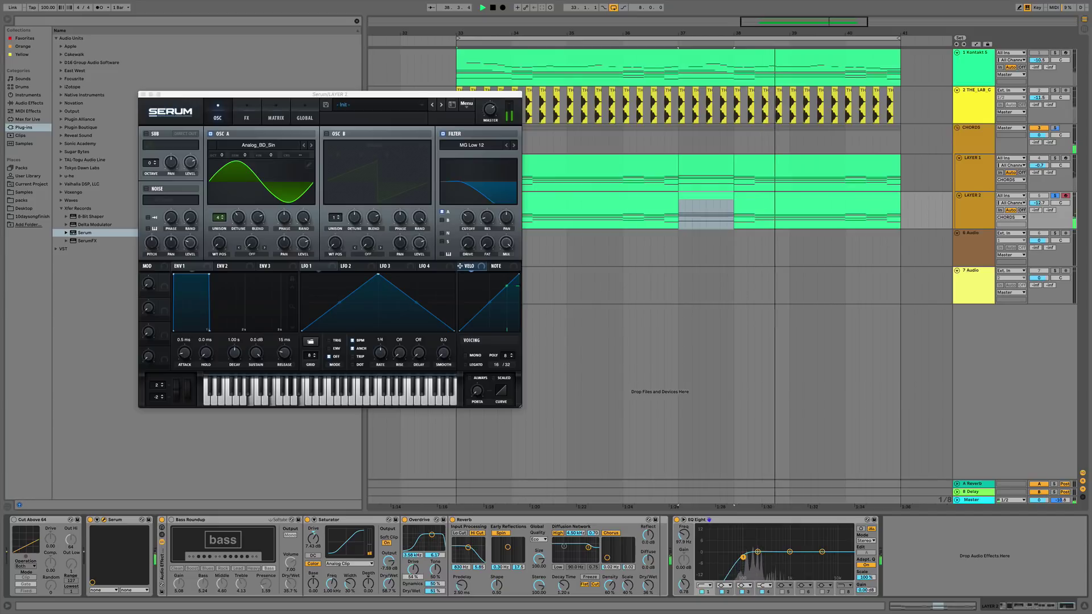
Fine-tune Serum's filter cutoff to about 117 Hz and oscillator A's detune, then unsolo LAYER 2 and lower its volume.
{"action": "left_click", "coordinate": [471, 220]}
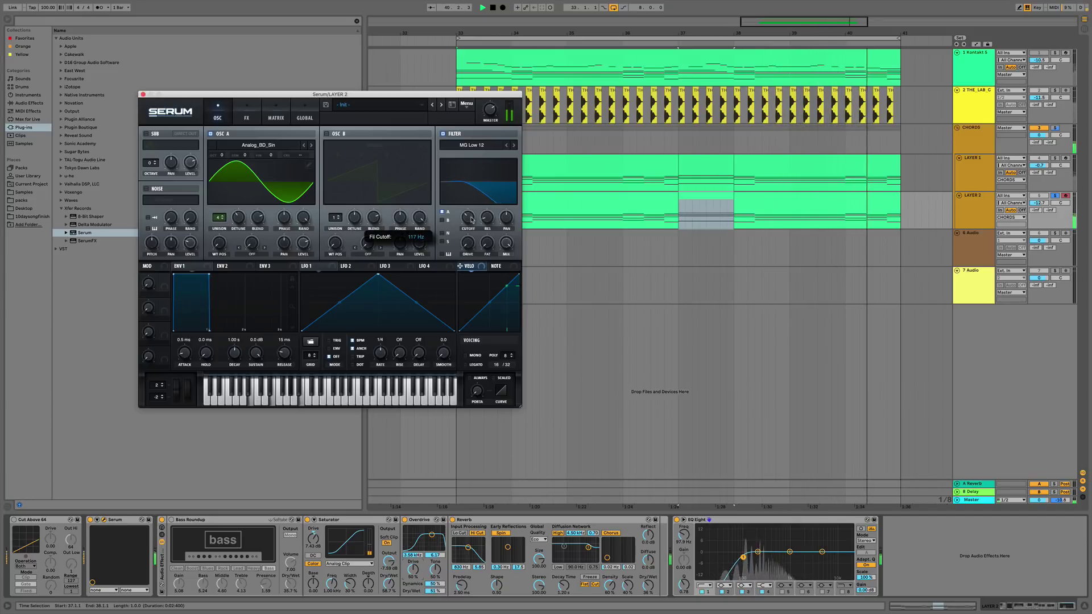
{"action": "mouse_move", "coordinate": [238, 217]}
{"action": "left_mouse_down"}
{"action": "mouse_move", "coordinate": [236, 259]}
{"action": "mouse_move", "coordinate": [222, 223]}
{"action": "left_mouse_up"}
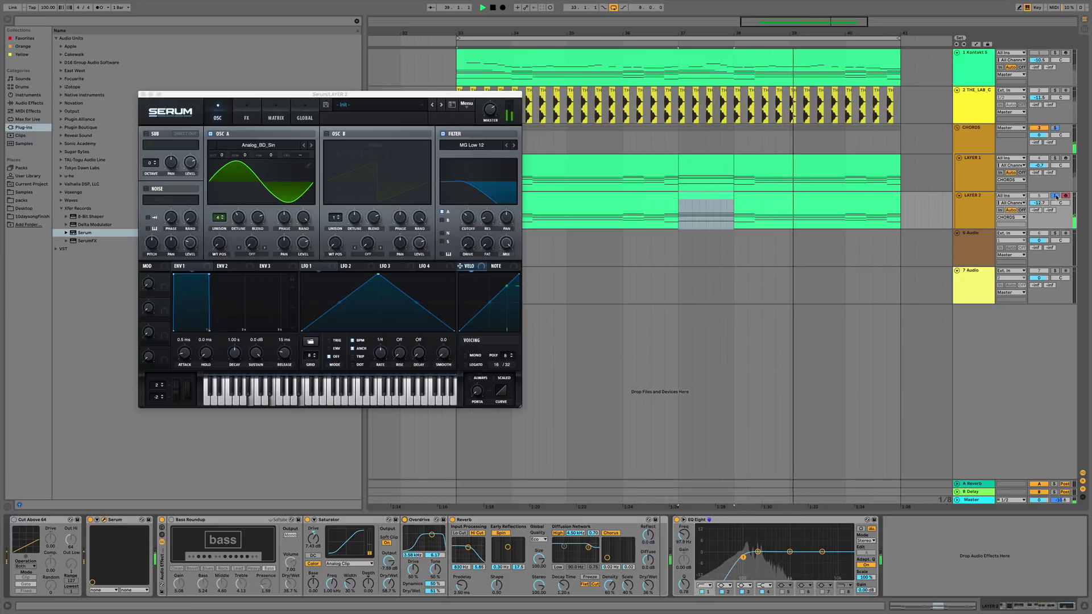
{"action": "left_click", "coordinate": [1055, 196]}
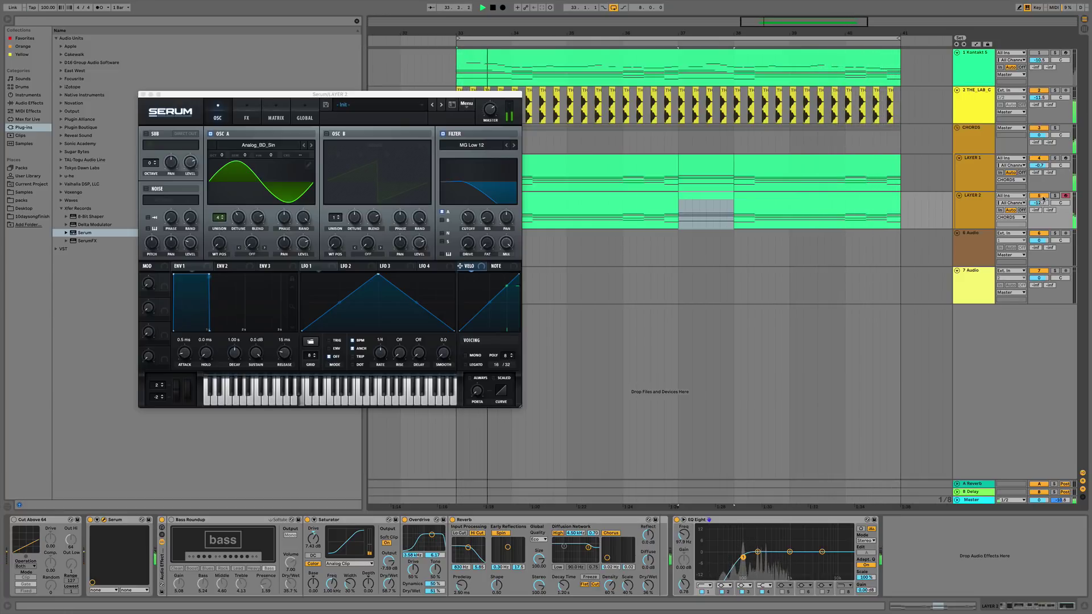
{"action": "left_click_drag", "start_coordinate": [1039, 203], "coordinate": [1039, 209]}
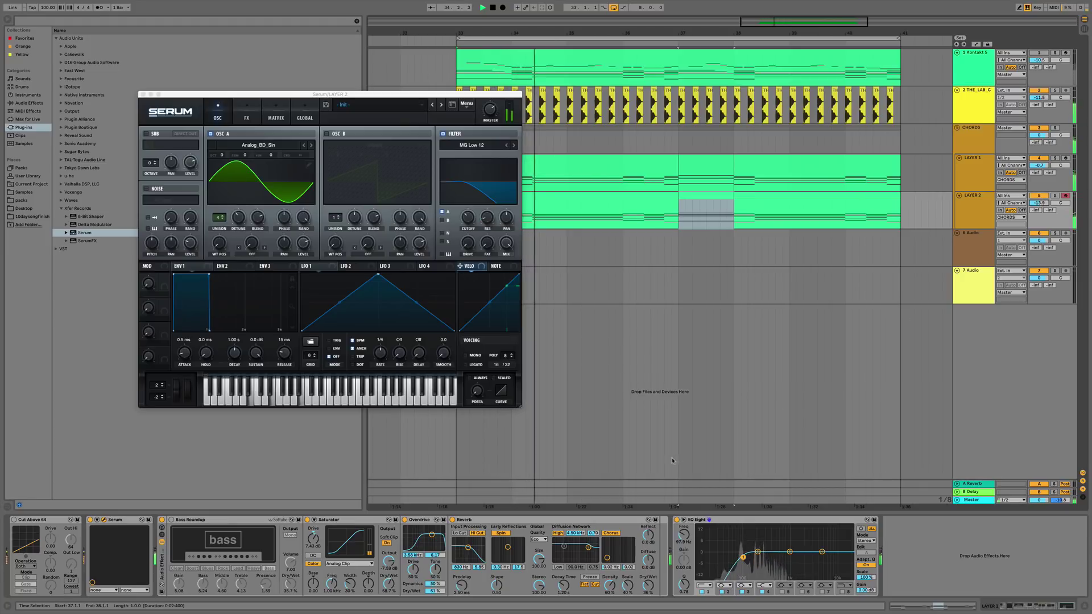
Change Serum's oscillator A wavetable to Basic Mini and replay the loop with the other tracks.
{"action": "left_click", "coordinate": [311, 145]}
{"action": "left_click", "coordinate": [312, 145]}
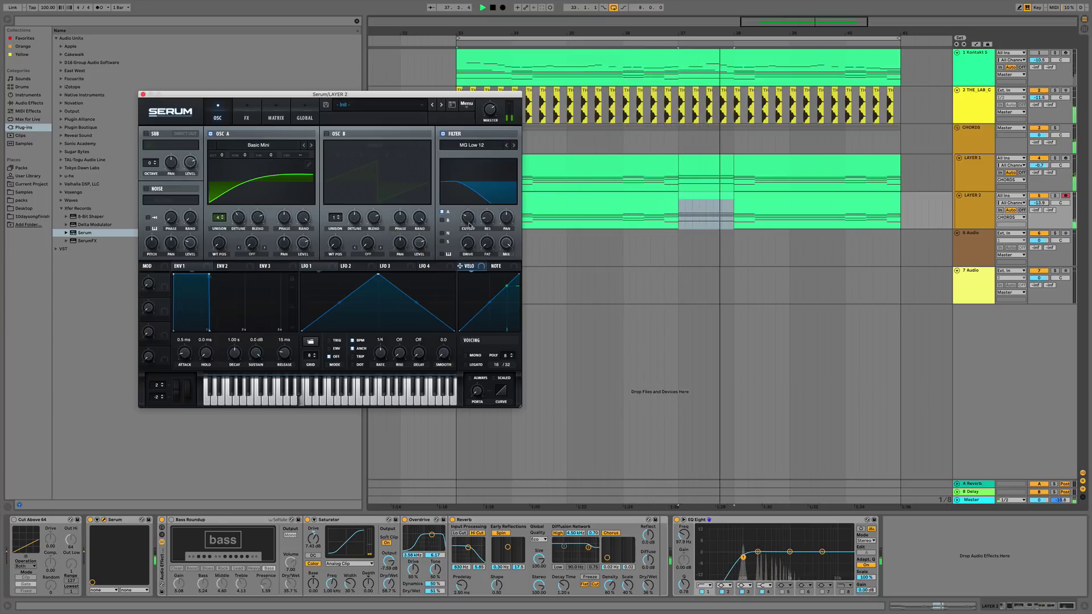
{"action": "key", "text": "space"}
{"action": "left_click", "coordinate": [982, 208]}
{"action": "key", "text": "space"}
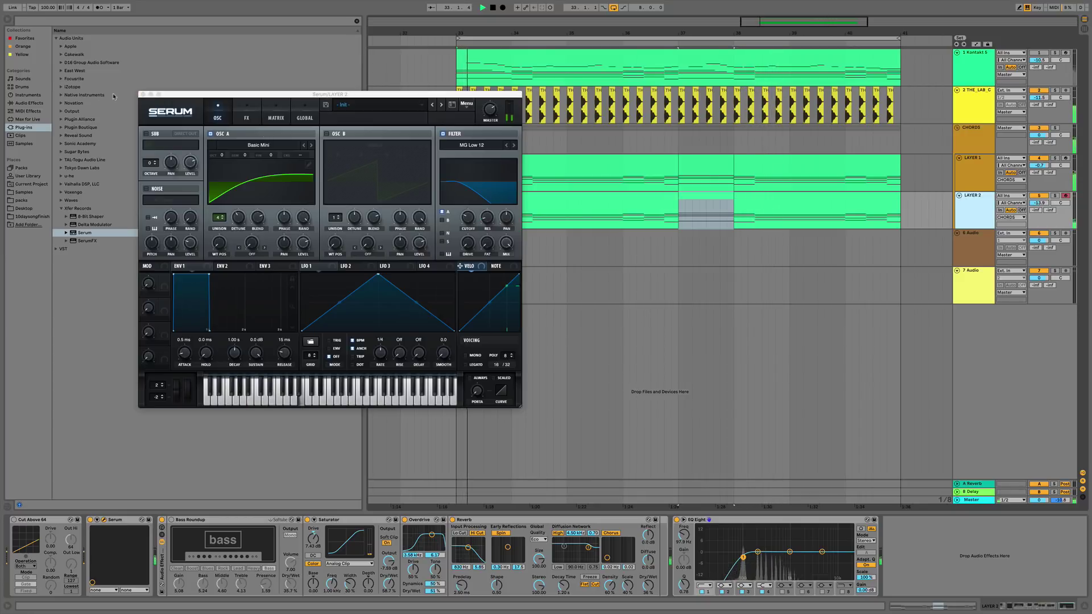
Replace Serum on LAYER 2 with Native Instruments Kontakt 5.
{"action": "left_click", "coordinate": [143, 94]}
{"action": "left_click", "coordinate": [125, 520]}
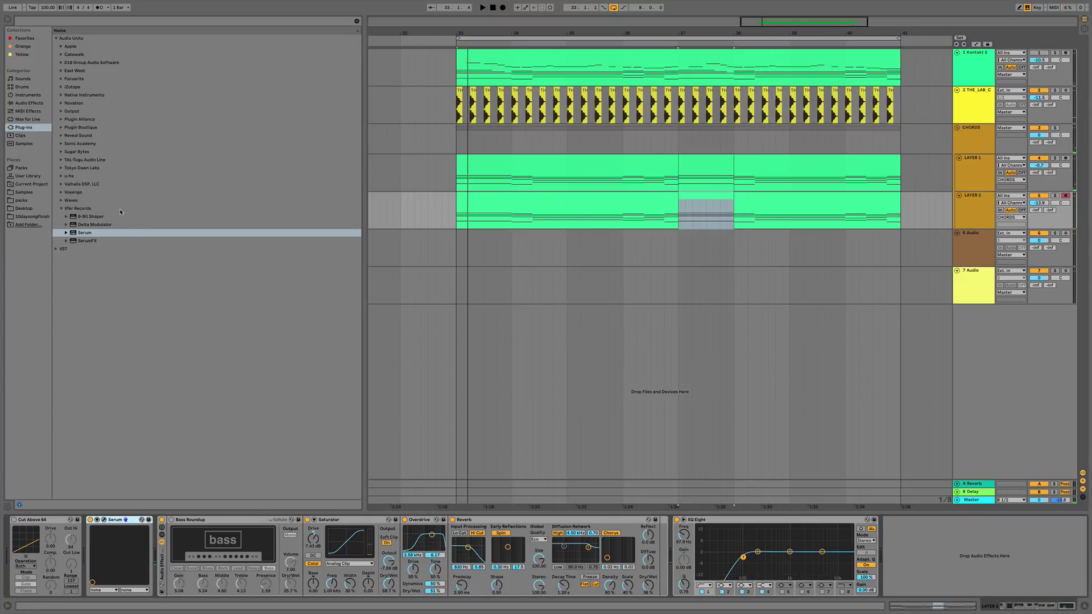
{"action": "key", "text": "Delete"}
{"action": "left_click", "coordinate": [60, 95]}
{"action": "left_click_drag", "start_coordinate": [85, 143], "coordinate": [107, 561]}
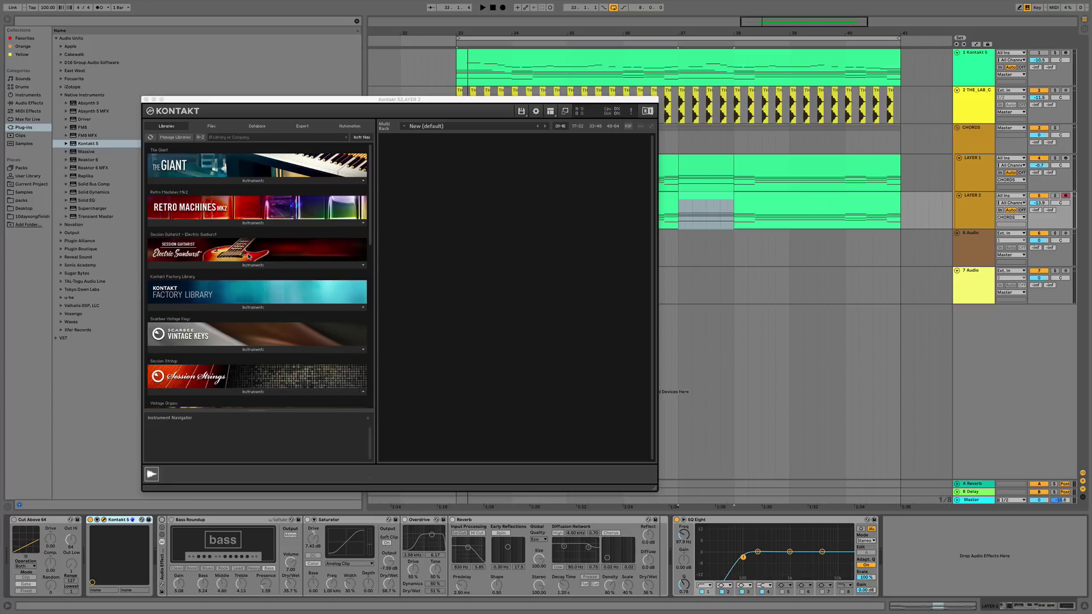
Load the 01 Sustain.nki instrument from the Session Strings library into Kontakt.
{"action": "scroll", "coordinate": [246, 389], "scroll_direction": "down", "scroll_amount": 3}
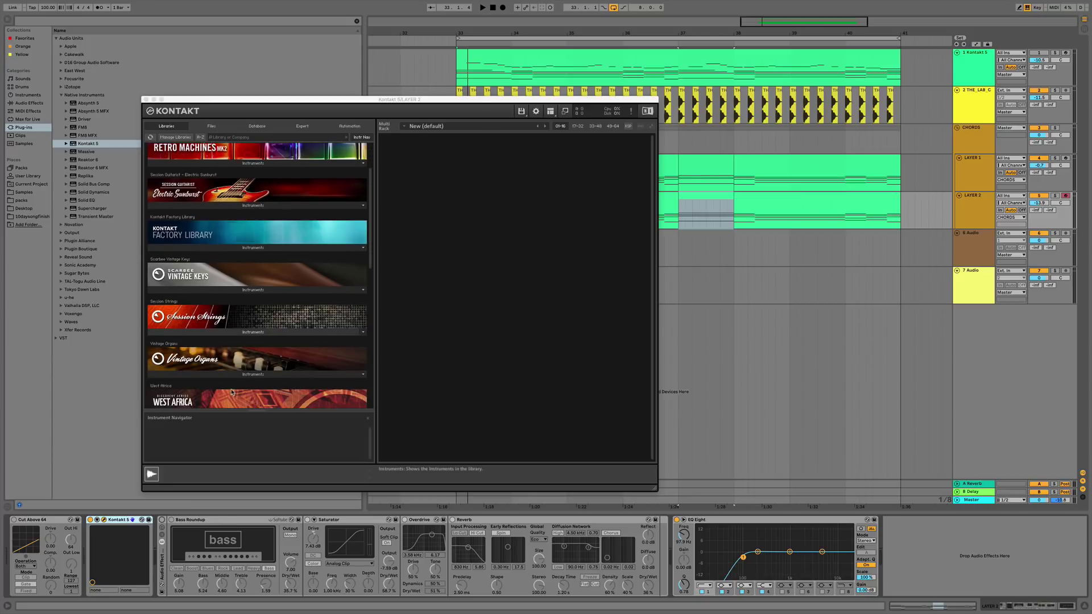
{"action": "left_click", "coordinate": [255, 332]}
{"action": "double_click", "coordinate": [194, 302]}
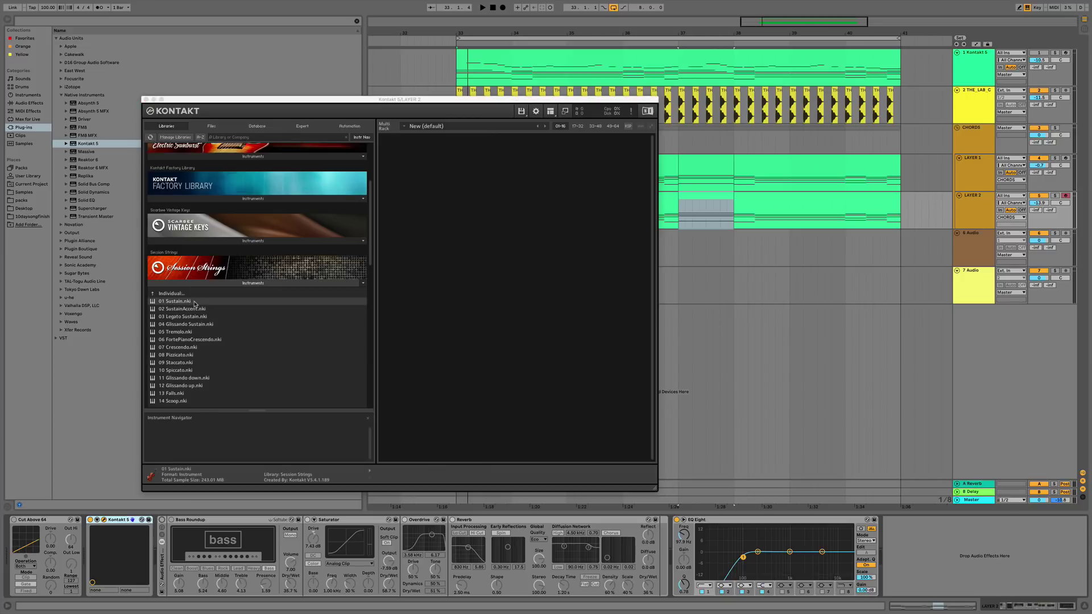
Switch on the audio effect rack on LAYER 2 while auditioning the 01 Sustain strings in the loop.
{"action": "key", "text": "space"}
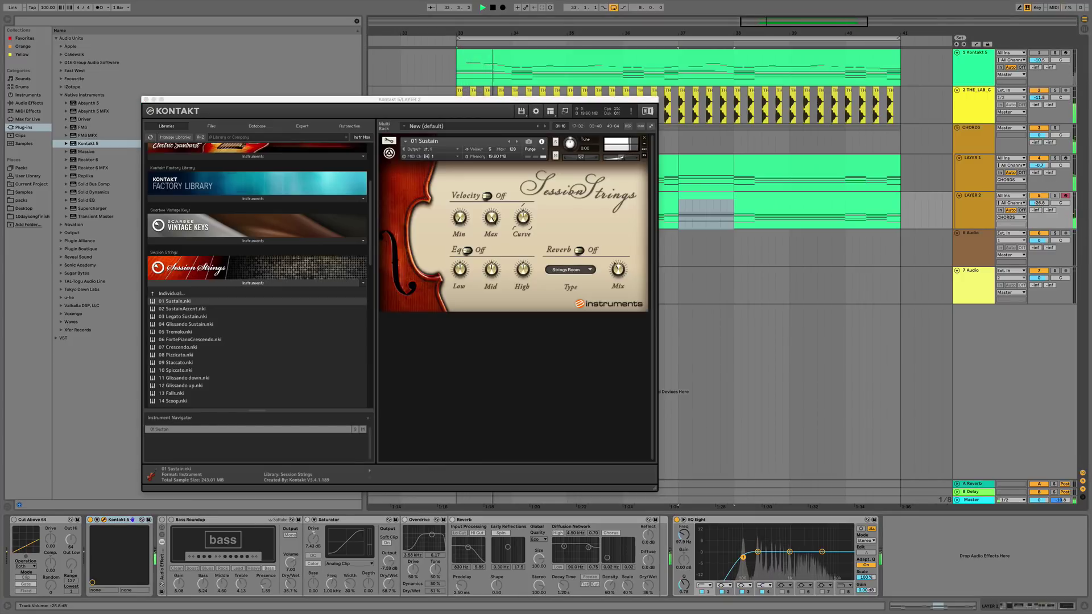
{"action": "left_click", "coordinate": [162, 519]}
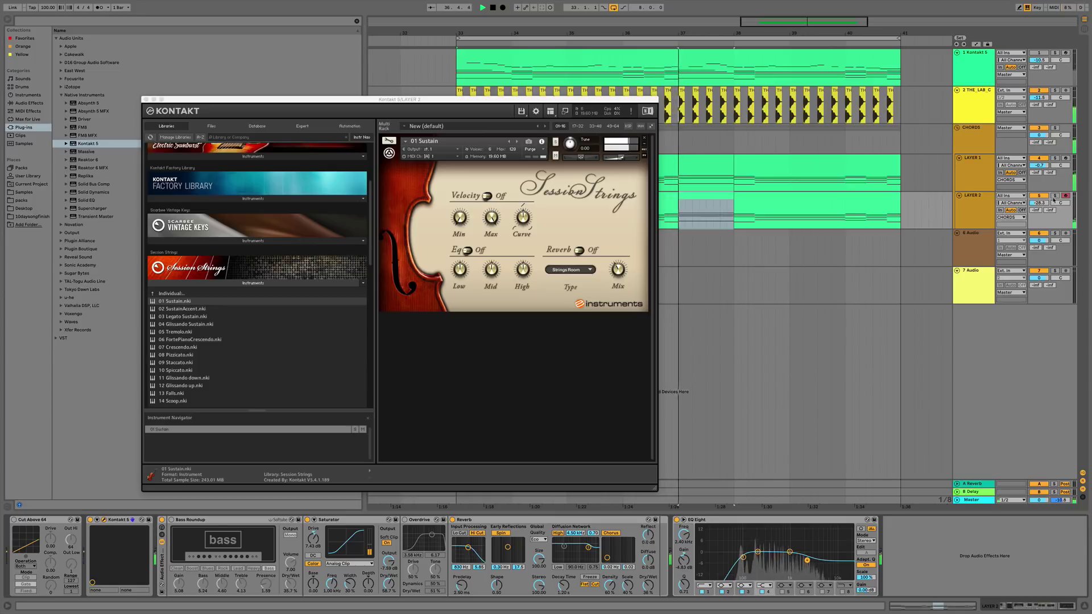
{"action": "key", "text": "space"}
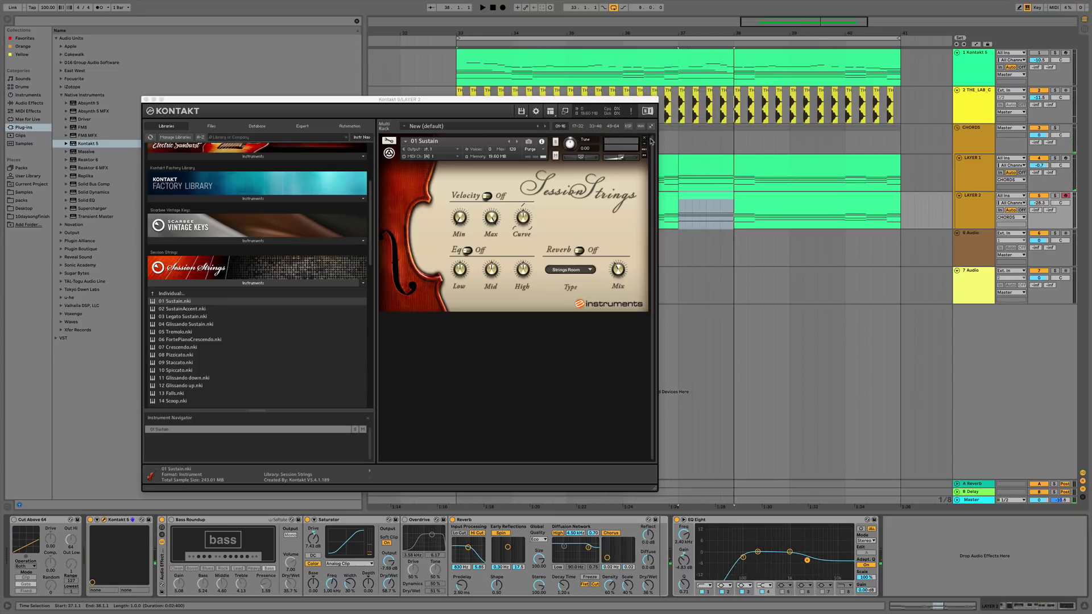
Replace the strings in Kontakt with Session Horns - Single Articulation.nki and audition it, adjusting LAYER 2's volume.
{"action": "left_click", "coordinate": [644, 138]}
{"action": "scroll", "coordinate": [274, 277], "scroll_direction": "down", "scroll_amount": 10}
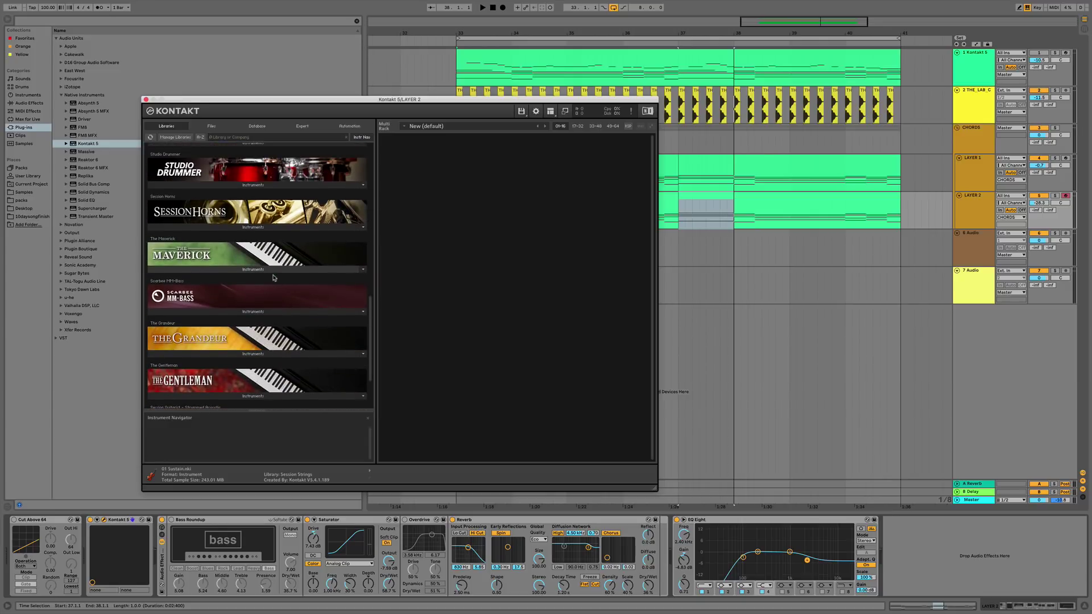
{"action": "left_click", "coordinate": [222, 227]}
{"action": "double_click", "coordinate": [209, 246]}
{"action": "key", "text": "space"}
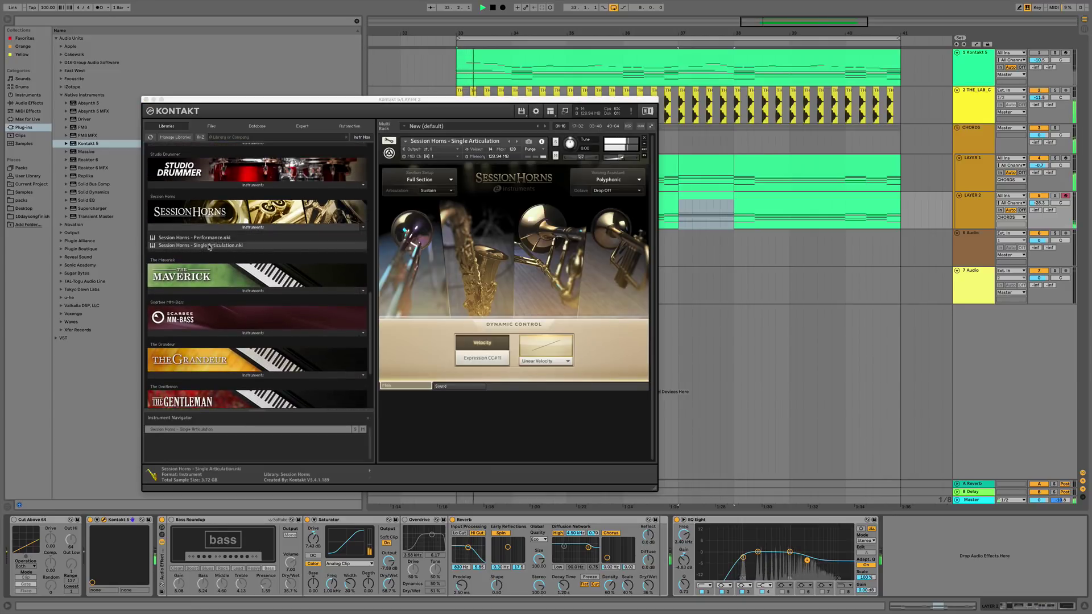
{"action": "left_click_drag", "start_coordinate": [1038, 203], "coordinate": [1038, 199]}
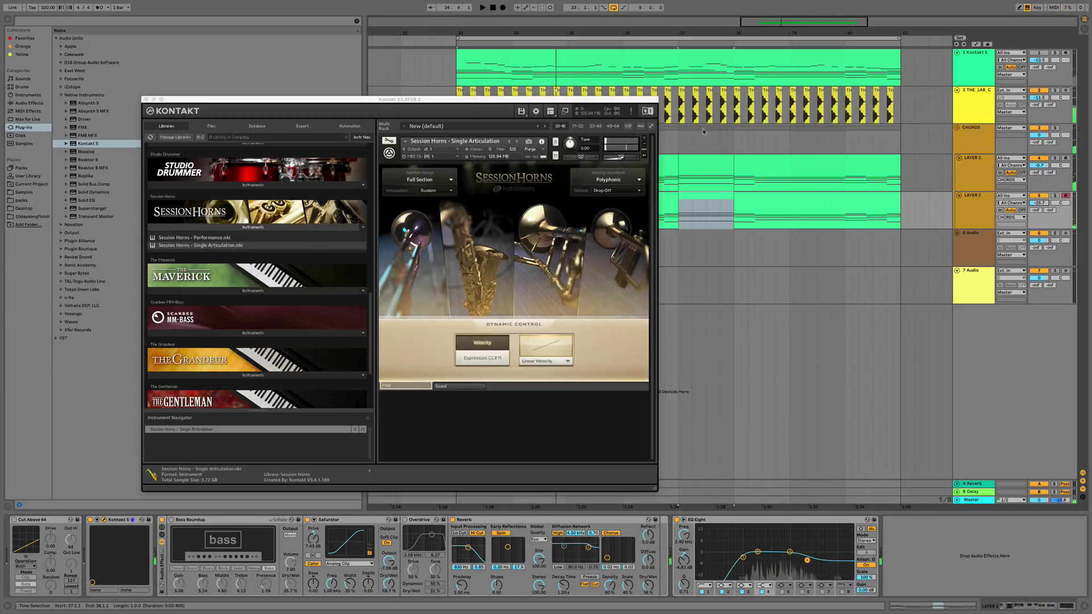
Replace the horns in Kontakt with The Gentleman.nki and audition LAYER 2 in the loop.
{"action": "left_click", "coordinate": [646, 140]}
{"action": "scroll", "coordinate": [245, 355], "scroll_direction": "down", "scroll_amount": 2}
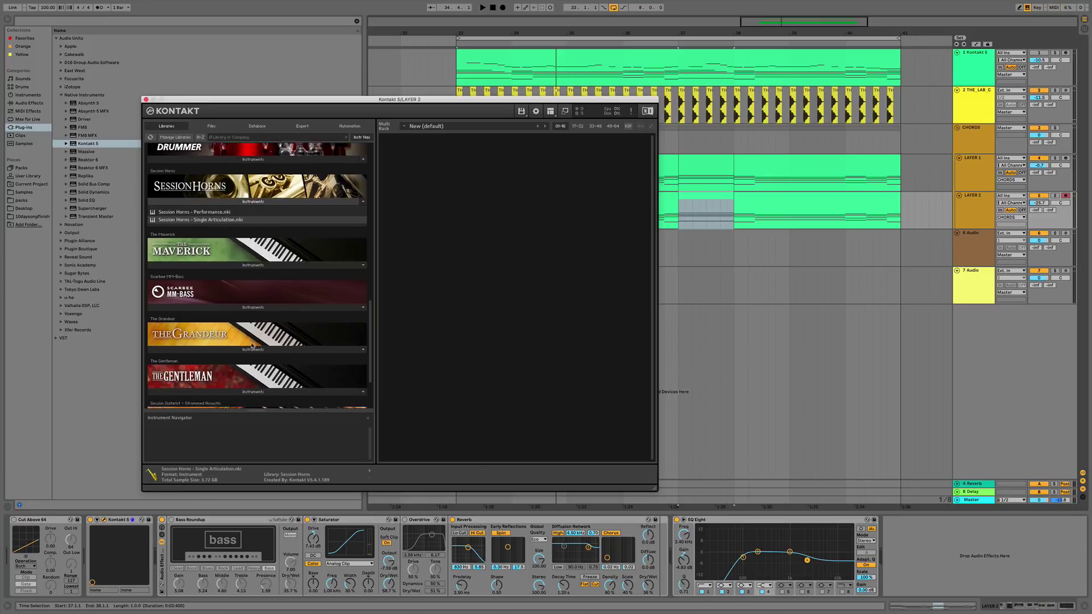
{"action": "scroll", "coordinate": [244, 355], "scroll_direction": "down", "scroll_amount": 2}
{"action": "left_click", "coordinate": [273, 349]}
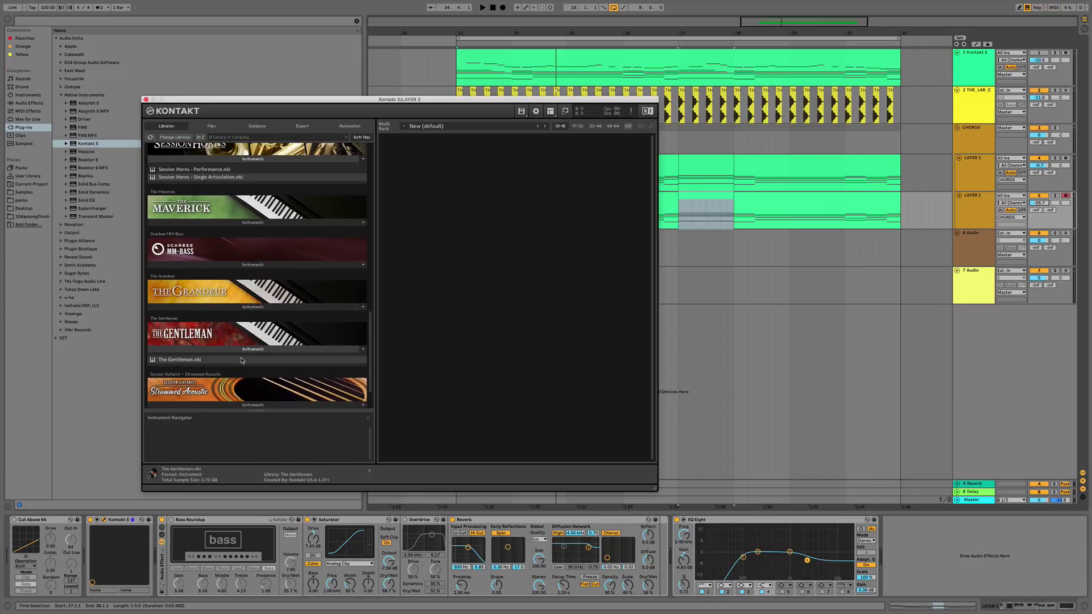
{"action": "double_click", "coordinate": [273, 358]}
{"action": "key", "text": "space"}
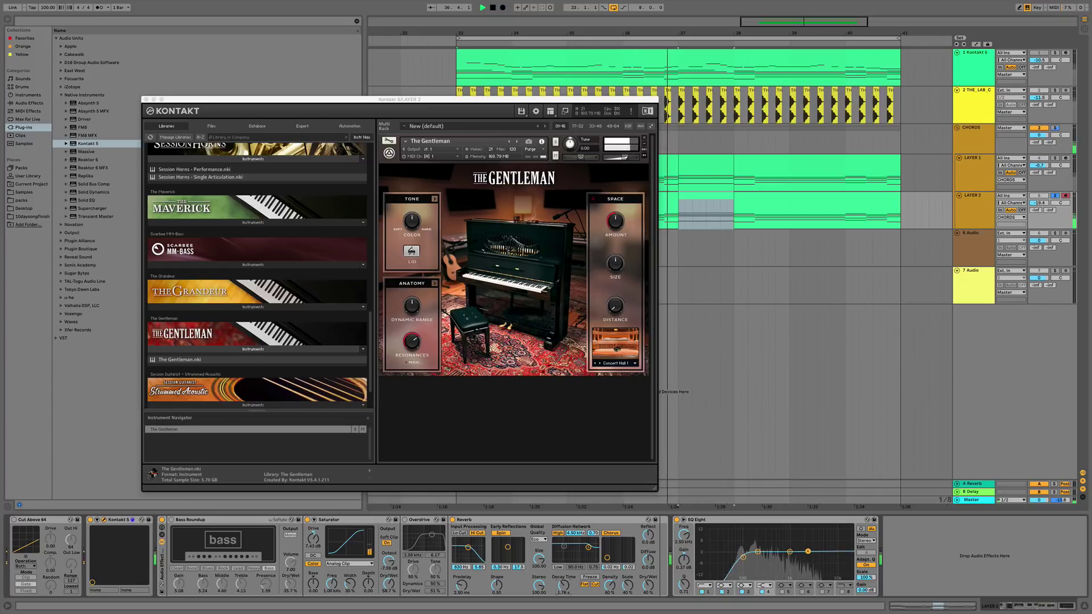
{"action": "key", "text": "space"}
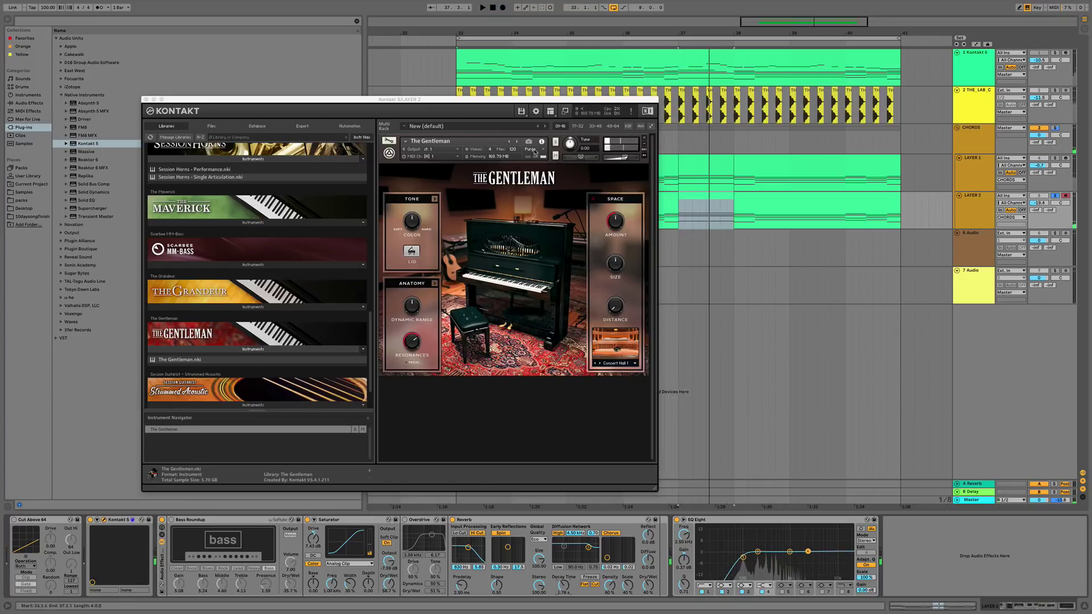
Replace The Gentleman with Una Corda Cotton.nki, audition it, unsolo LAYER 2 and close the Kontakt window.
{"action": "left_click", "coordinate": [644, 137]}
{"action": "scroll", "coordinate": [199, 385], "scroll_direction": "down", "scroll_amount": 2}
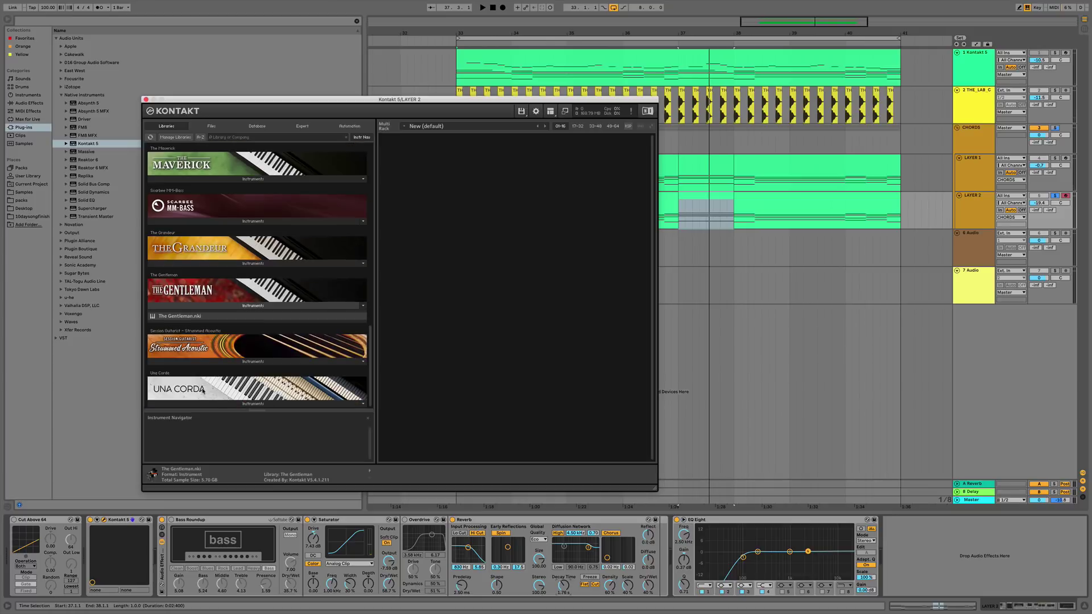
{"action": "left_click", "coordinate": [218, 402]}
{"action": "double_click", "coordinate": [182, 386]}
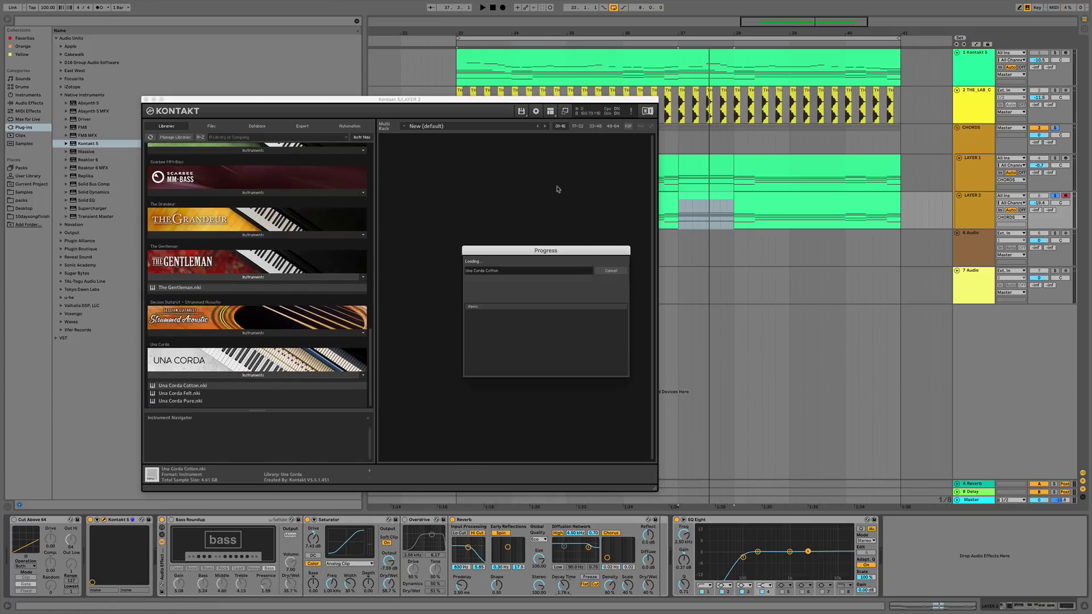
{"action": "key", "text": "space"}
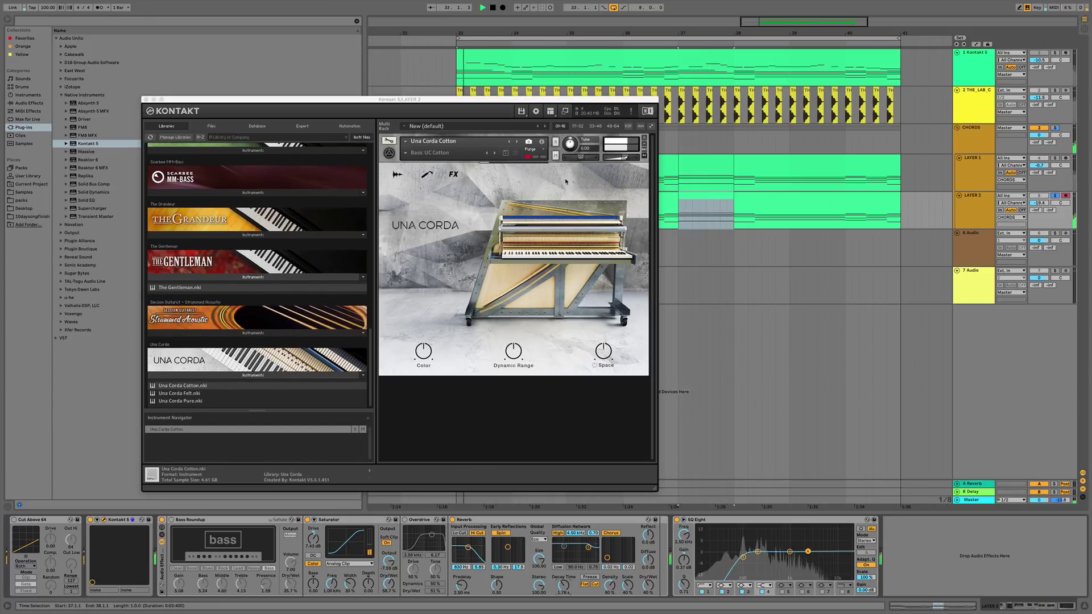
{"action": "left_click", "coordinate": [1054, 197]}
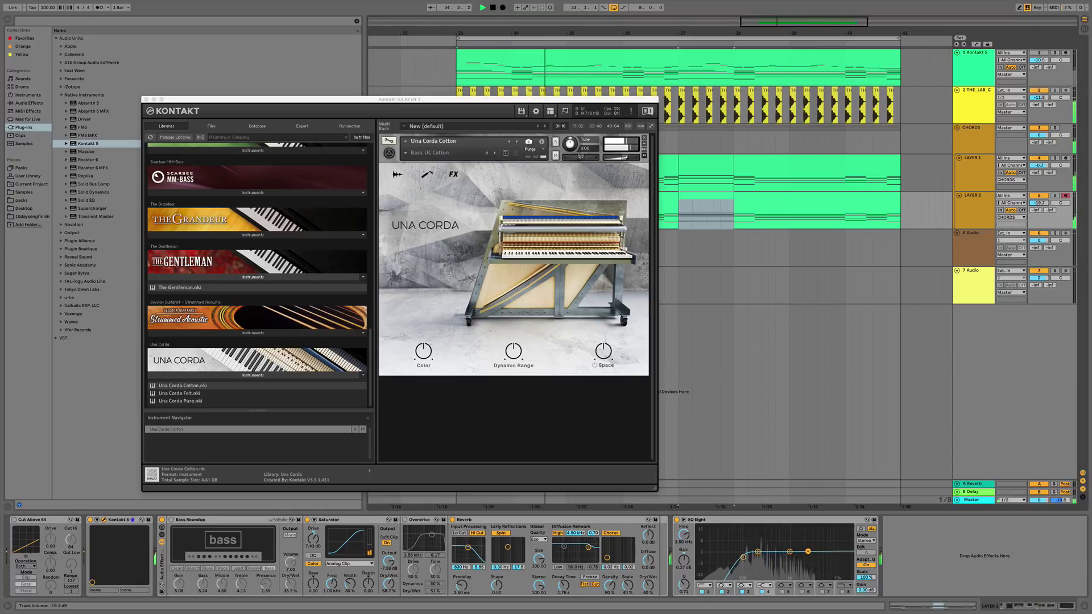
{"action": "left_click", "coordinate": [145, 100]}
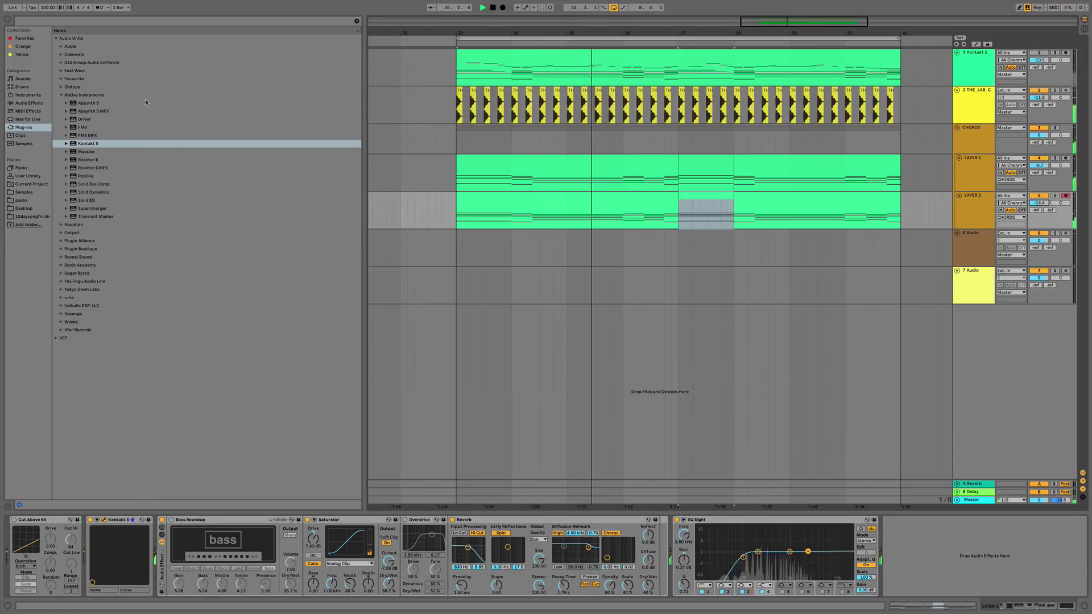
Bypass the Reverb and Saturator in LAYER 2's effect rack and replay the loop with the CHORDS group.
{"action": "left_click", "coordinate": [452, 519]}
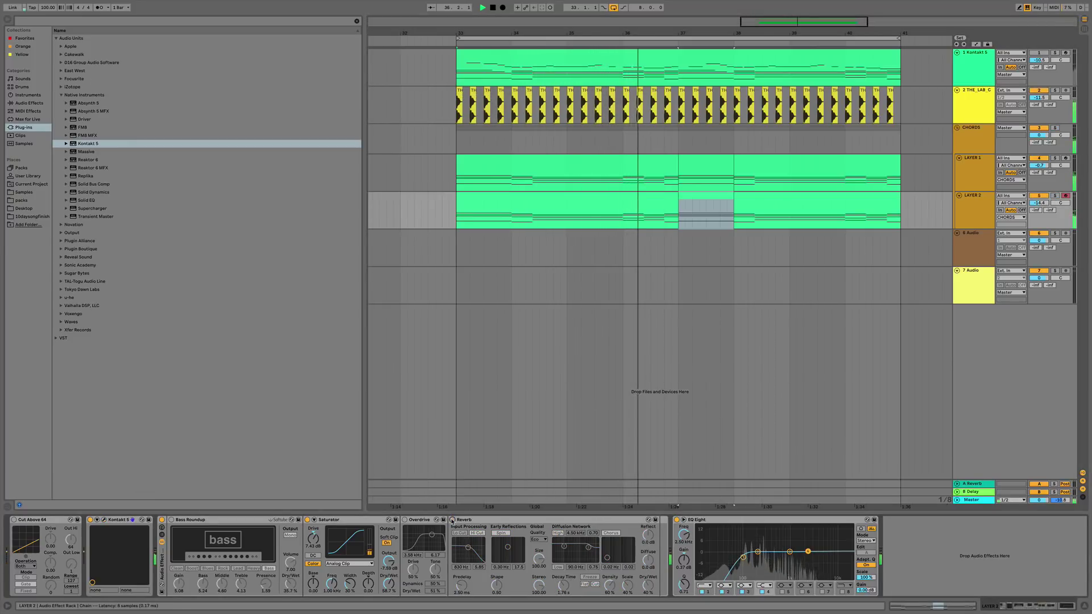
{"action": "left_click", "coordinate": [307, 520]}
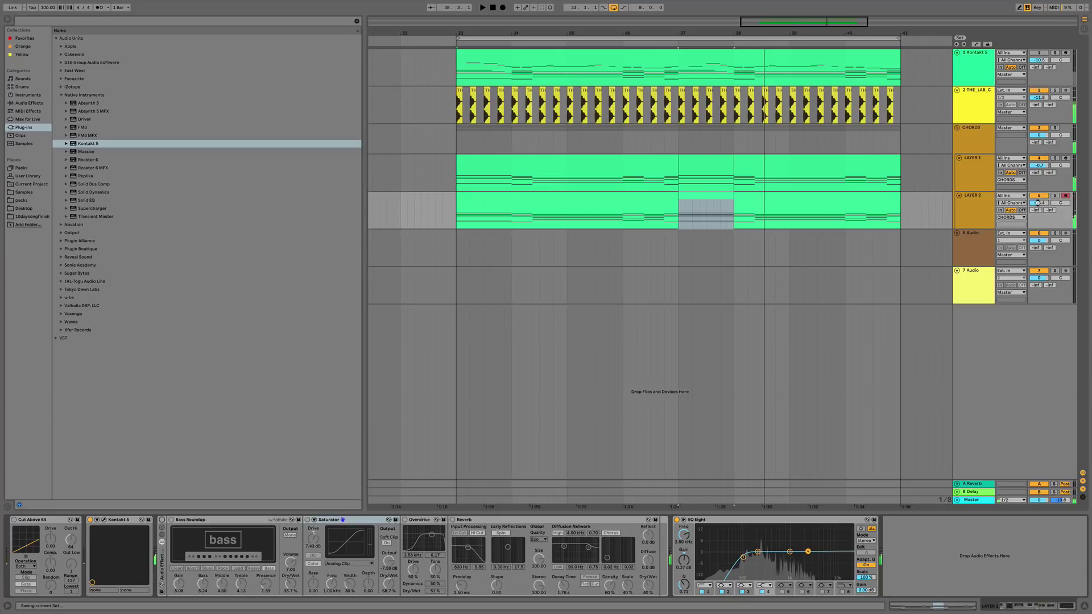
{"action": "left_click", "coordinate": [968, 130]}
{"action": "key", "text": "space"}
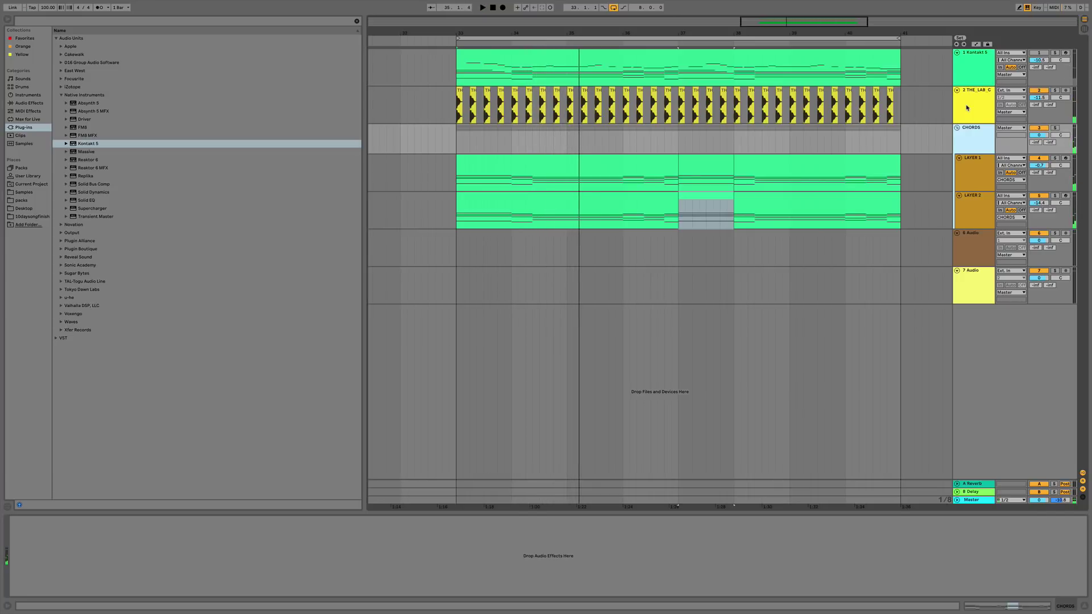
{"action": "key", "text": "space"}
{"action": "left_click_drag", "start_coordinate": [498, 34], "coordinate": [414, 32]}
{"action": "key", "text": "space"}
Search the packs folder for "foley".
{"action": "left_click", "coordinate": [21, 202]}
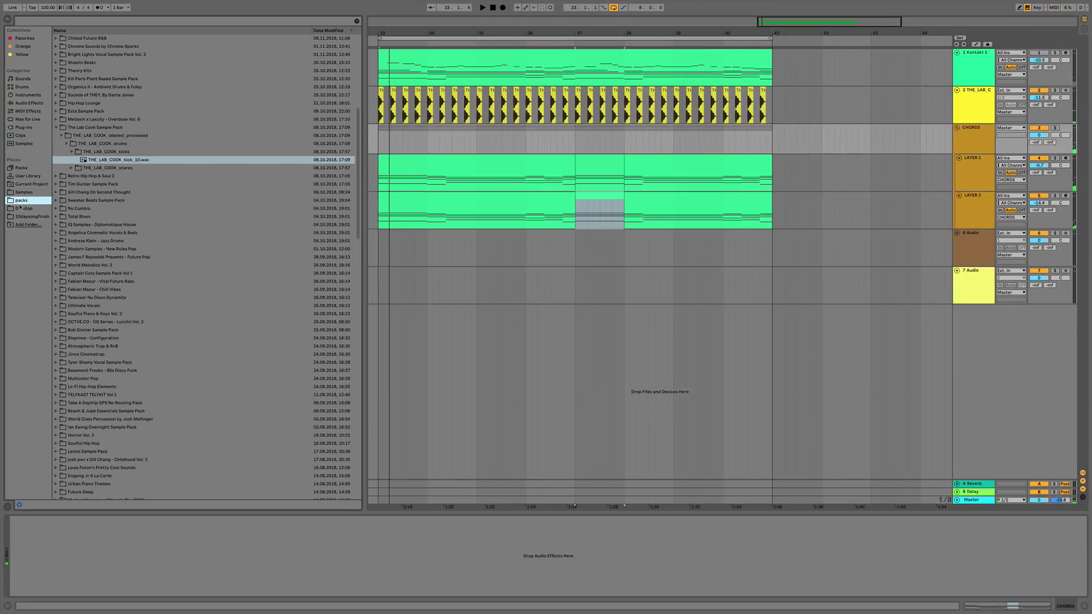
{"action": "left_click", "coordinate": [78, 21]}
{"action": "type", "text": "foley"}
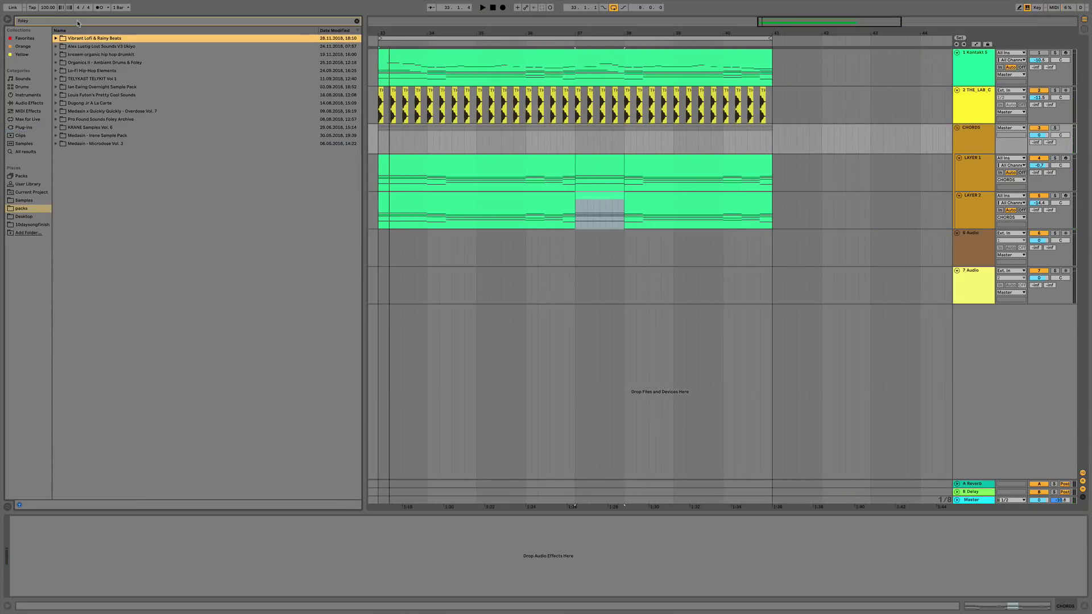
Browse and preview the foley results from the Vibrant Lofi & Rainy Beats pack through the TELYKAST pack.
{"action": "key", "text": "Down"}
{"action": "key", "text": "Down"}
{"action": "key", "text": "Down"}
{"action": "key", "text": "Down"}
{"action": "key", "text": "Down"}
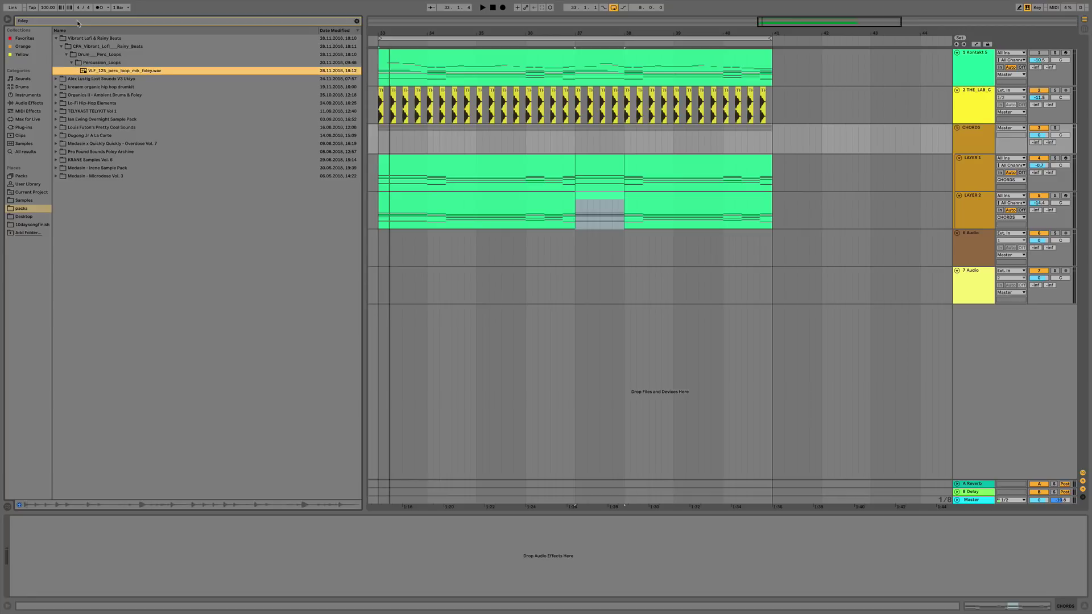
{"action": "key", "text": "Down"}
{"action": "key", "text": "Down"}
{"action": "key", "text": "Down"}
{"action": "key", "text": "Down"}
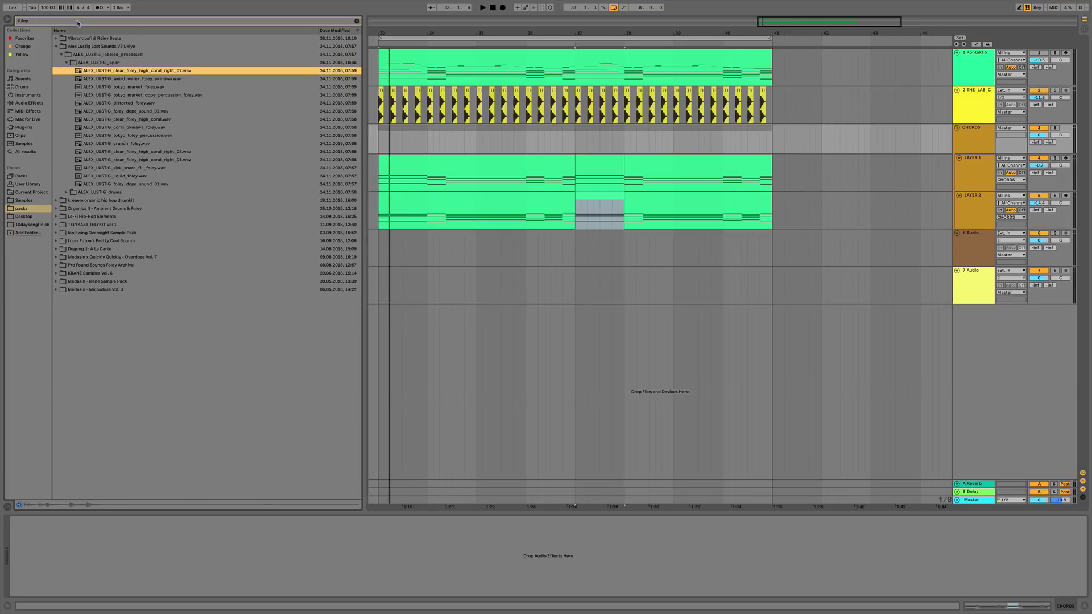
{"action": "key", "text": "Down"}
{"action": "key", "text": "Down"}
{"action": "key", "text": "Down"}
{"action": "key", "text": "Down"}
{"action": "key", "text": "Down"}
{"action": "key", "text": "Down"}
{"action": "key", "text": "Down"}
{"action": "key", "text": "Down"}
{"action": "key", "text": "Down"}
{"action": "key", "text": "Down"}
{"action": "key", "text": "Down"}
{"action": "key", "text": "Down"}
{"action": "key", "text": "Down"}
{"action": "key", "text": "Down"}
{"action": "key", "text": "Down"}
{"action": "key", "text": "Down"}
{"action": "key", "text": "Down"}
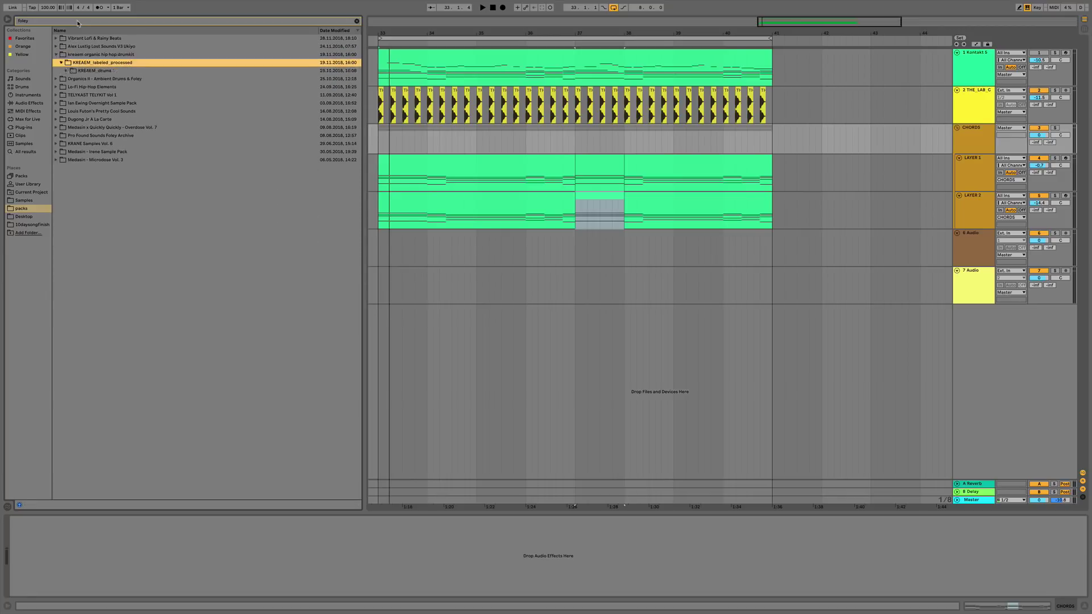
{"action": "key", "text": "Down"}
{"action": "key", "text": "Down"}
{"action": "key", "text": "Down"}
{"action": "key", "text": "Down"}
{"action": "key", "text": "Down"}
{"action": "key", "text": "Down"}
{"action": "key", "text": "Down"}
{"action": "key", "text": "Down"}
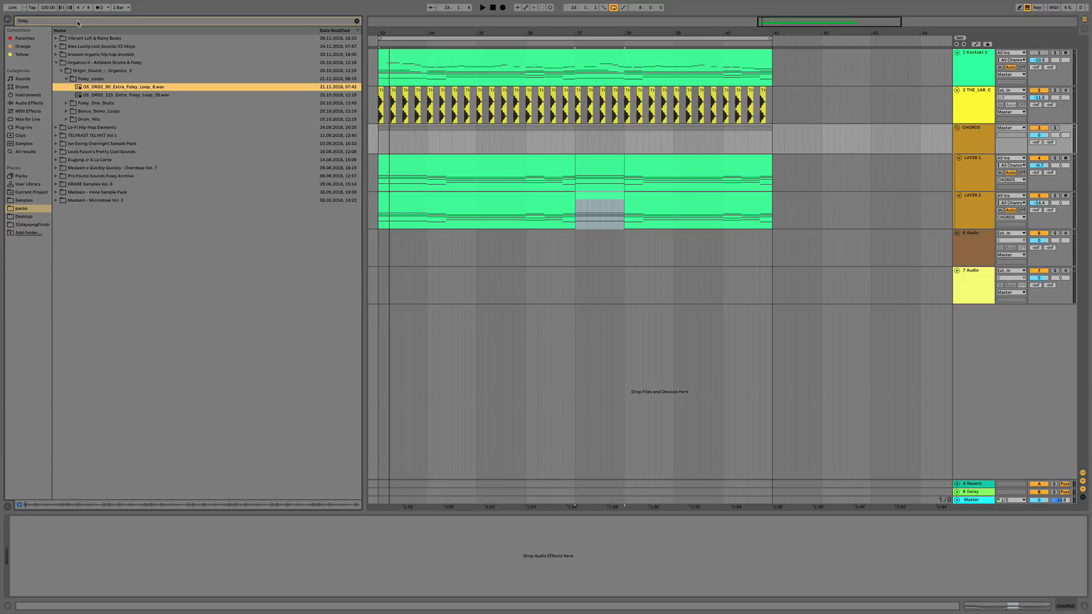
{"action": "key", "text": "Down"}
{"action": "key", "text": "Down"}
{"action": "key", "text": "Down"}
{"action": "key", "text": "Down"}
{"action": "key", "text": "Down"}
{"action": "key", "text": "Down"}
{"action": "key", "text": "Down"}
{"action": "key", "text": "Down"}
{"action": "key", "text": "Down"}
{"action": "key", "text": "Down"}
{"action": "key", "text": "Down"}
{"action": "key", "text": "Down"}
{"action": "key", "text": "Down"}
{"action": "key", "text": "Down"}
{"action": "key", "text": "Down"}
{"action": "key", "text": "Down"}
{"action": "key", "text": "Down"}
{"action": "key", "text": "Down"}
{"action": "key", "text": "Down"}
{"action": "key", "text": "Down"}
{"action": "key", "text": "Down"}
{"action": "key", "text": "Down"}
{"action": "key", "text": "Down"}
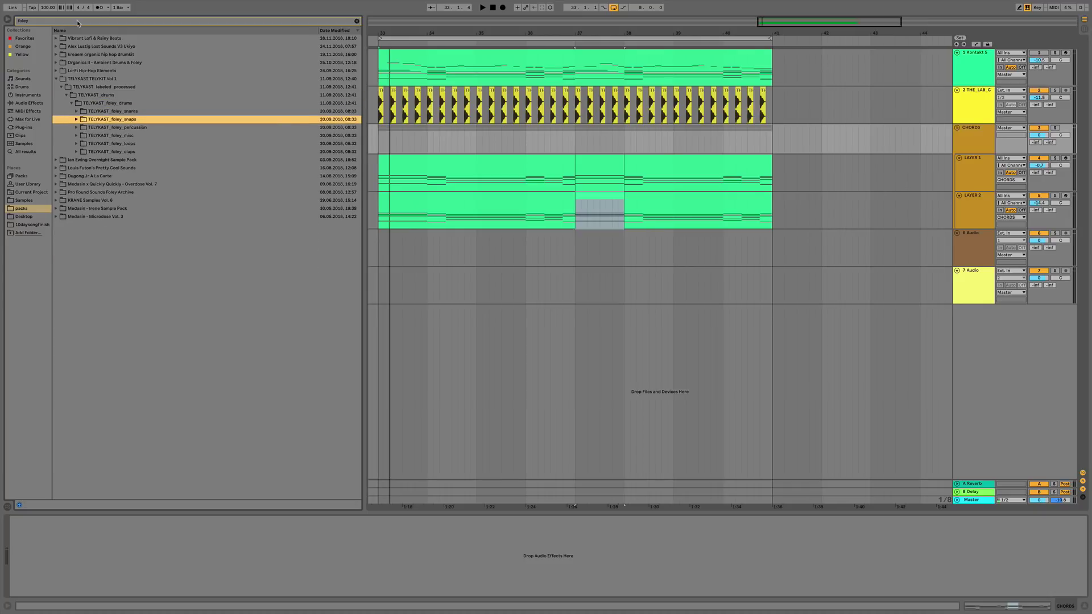
Preview the foley one-shots and loops in the textures folder of the Ian Ewing Overnight Sample Pack.
{"action": "key", "text": "Down"}
{"action": "key", "text": "Down"}
{"action": "key", "text": "Down"}
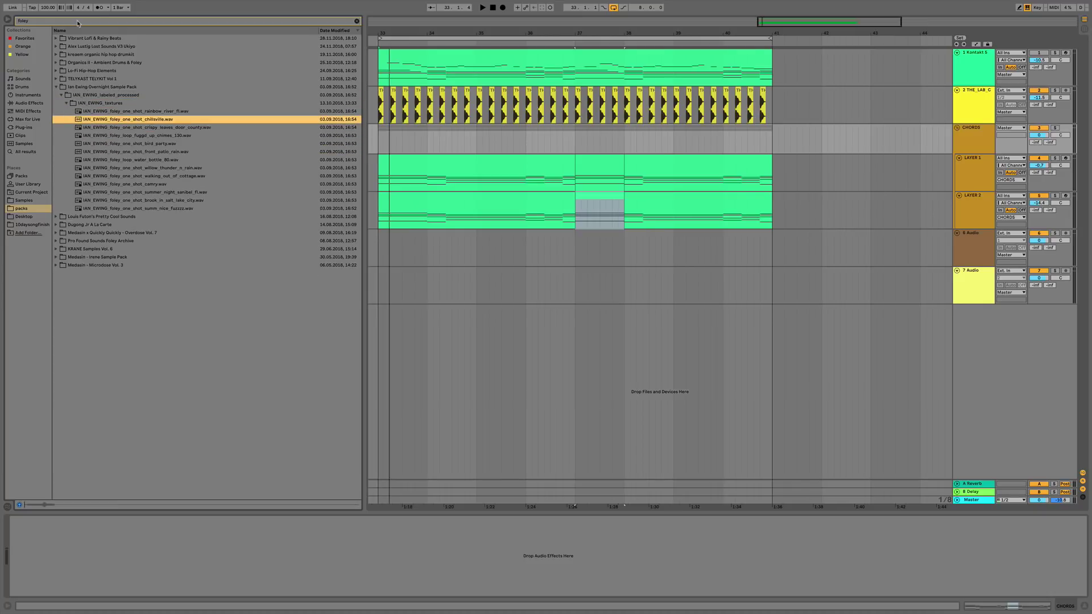
{"action": "key", "text": "Down"}
{"action": "key", "text": "Down"}
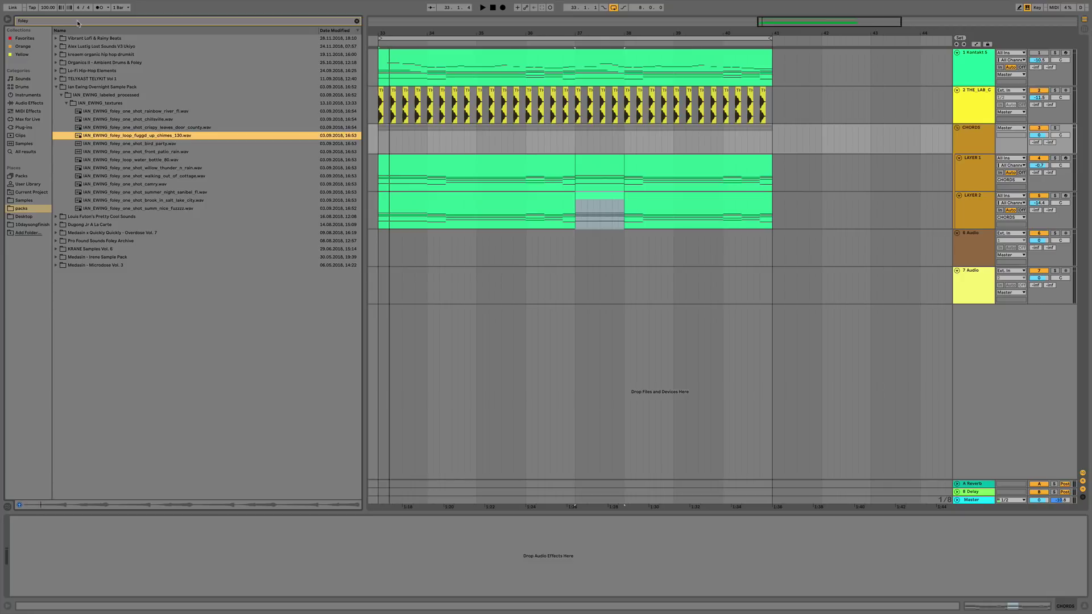
{"action": "key", "text": "Down"}
{"action": "key", "text": "Down"}
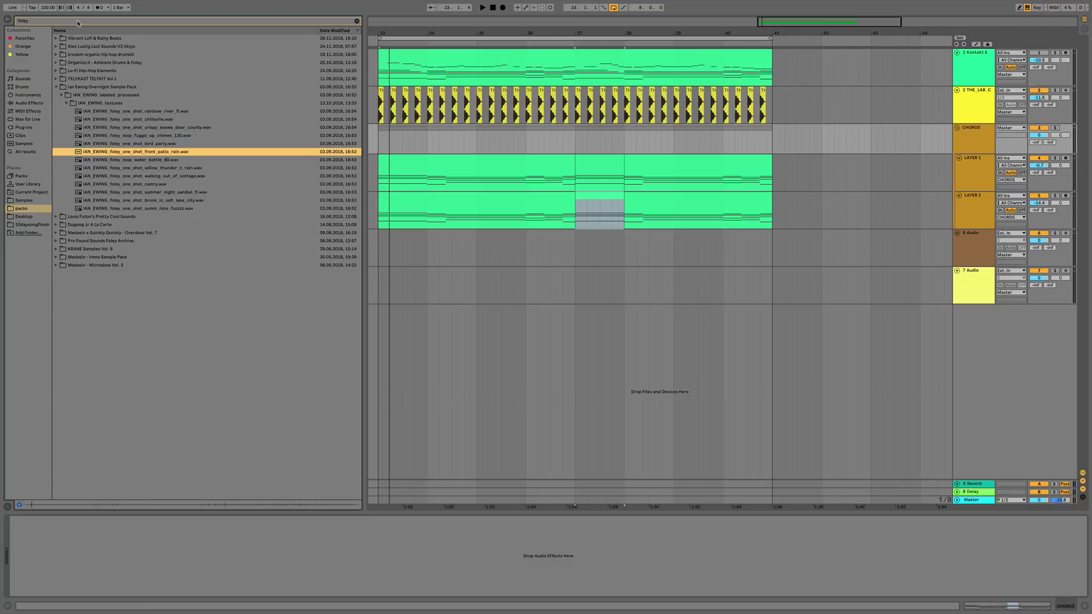
{"action": "key", "text": "Down"}
{"action": "key", "text": "Down"}
{"action": "key", "text": "Down"}
{"action": "key", "text": "Down"}
{"action": "key", "text": "Down"}
{"action": "key", "text": "Down"}
{"action": "key", "text": "Down"}
{"action": "key", "text": "Down"}
Open the LF_foley folder of Louis Futon's Pretty Cool Sounds and preview the trash can and sandy footsteps samples.
{"action": "key", "text": "Right"}
{"action": "key", "text": "Down"}
{"action": "key", "text": "Down"}
{"action": "key", "text": "Right"}
{"action": "key", "text": "Down"}
{"action": "key", "text": "Down"}
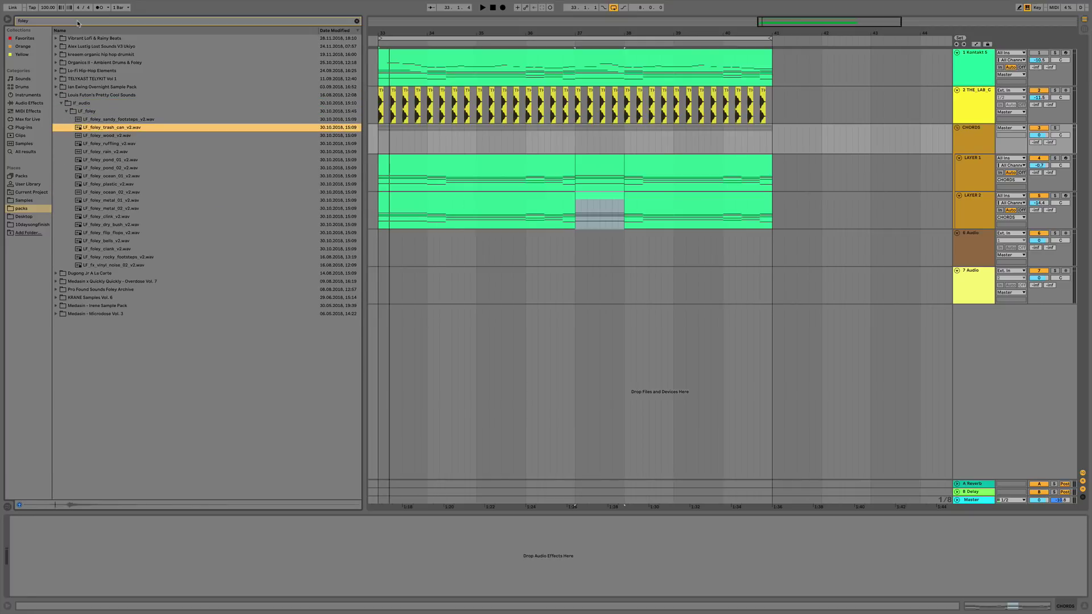
{"action": "key", "text": "Up"}
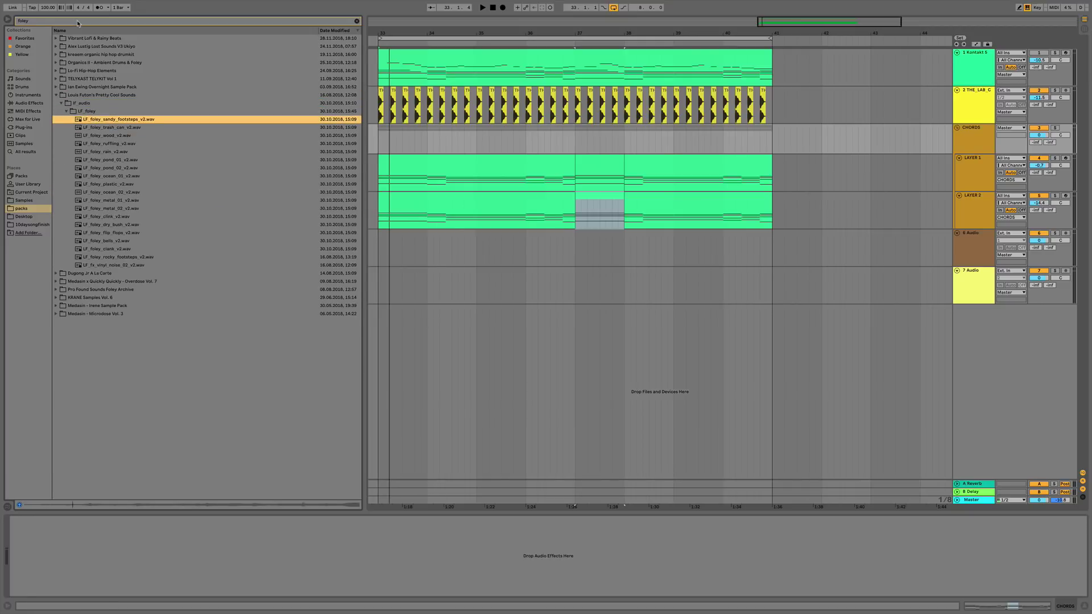
Place LF_fx_vinyl_noise_02_v2.wav on the 6 Audio track at bar 33 and lower the track's volume during playback.
{"action": "left_click", "coordinate": [104, 265]}
{"action": "left_click_drag", "start_coordinate": [102, 268], "coordinate": [1040, 267]}
{"action": "key", "text": "space"}
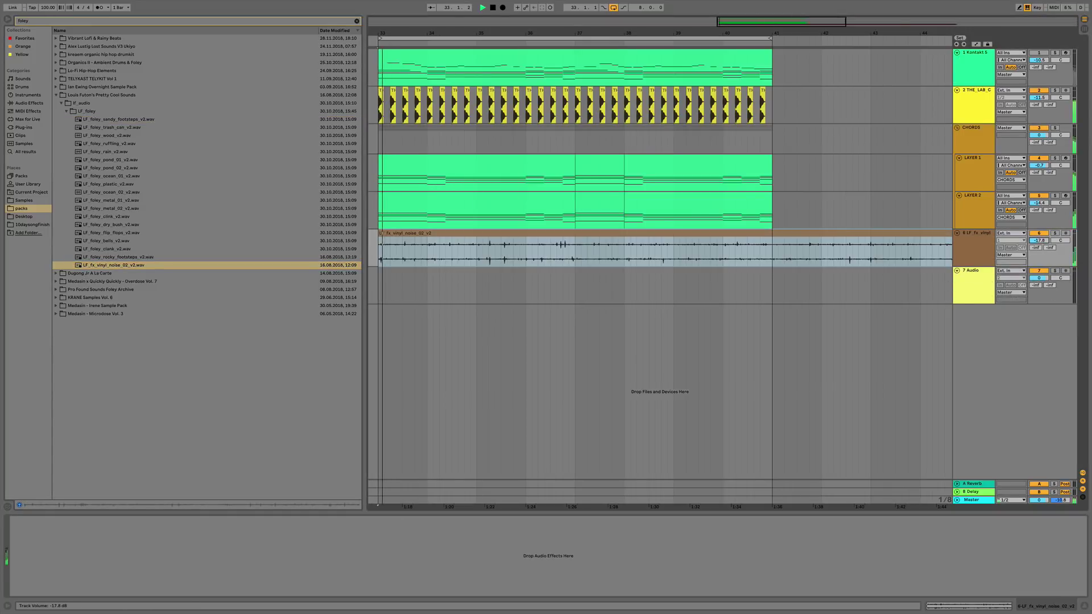
{"action": "left_click", "coordinate": [973, 246]}
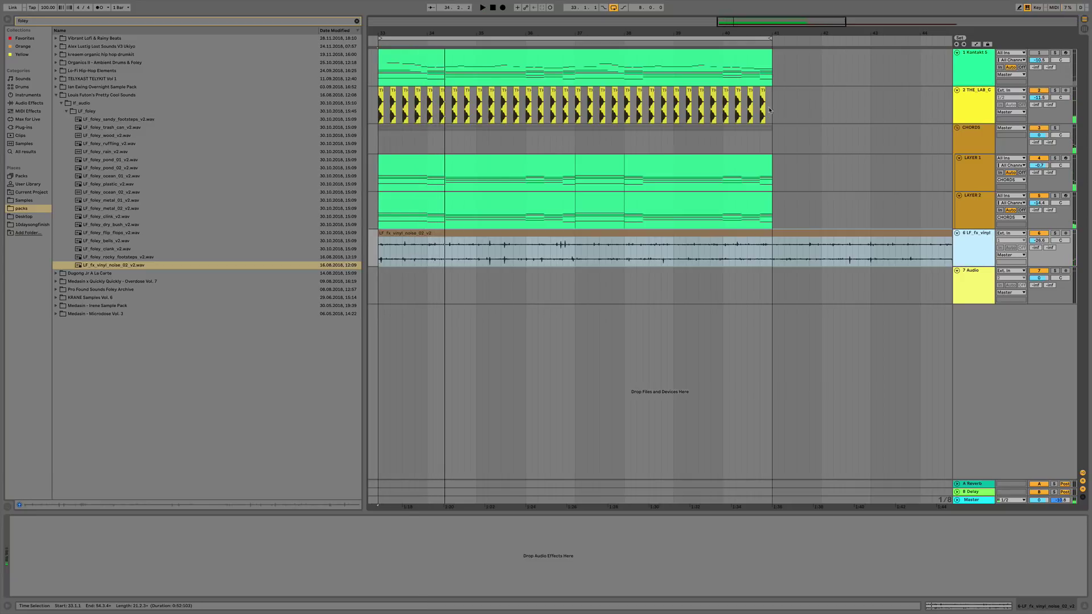
Insert a MIDI track below the piano's Kontakt track and load the THE_LAB_COOK_kick_10 sample into it as a Simpler.
{"action": "right_click", "coordinate": [962, 73]}
{"action": "left_click", "coordinate": [989, 140]}
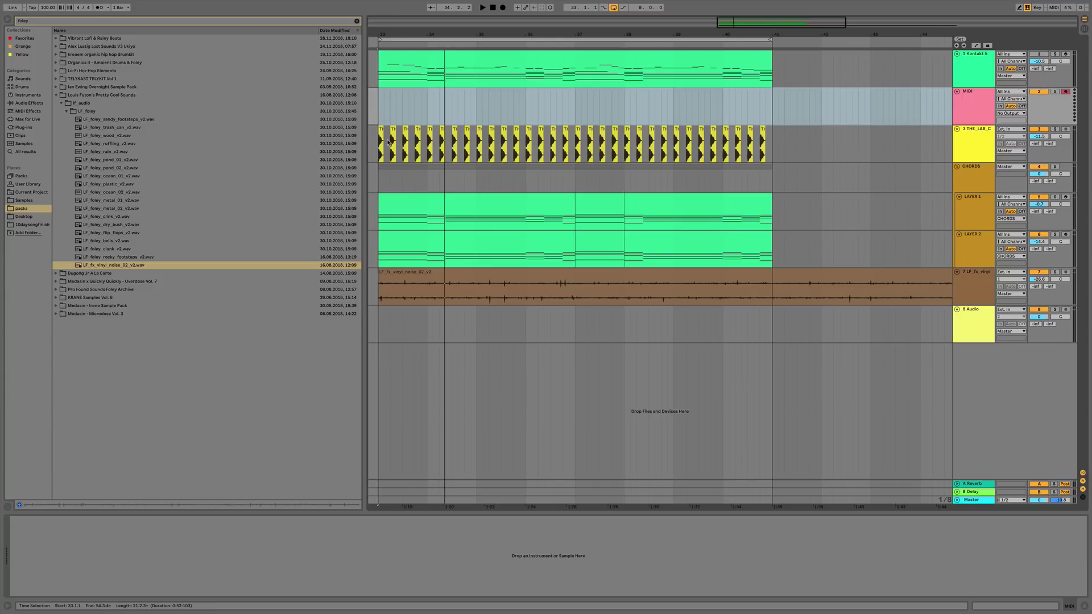
{"action": "left_click_drag", "start_coordinate": [384, 142], "coordinate": [271, 575]}
Create a one-bar MIDI clip at bar 33 on the new MIDI track and add a kick note on every beat.
{"action": "left_click_drag", "start_coordinate": [379, 105], "coordinate": [425, 106]}
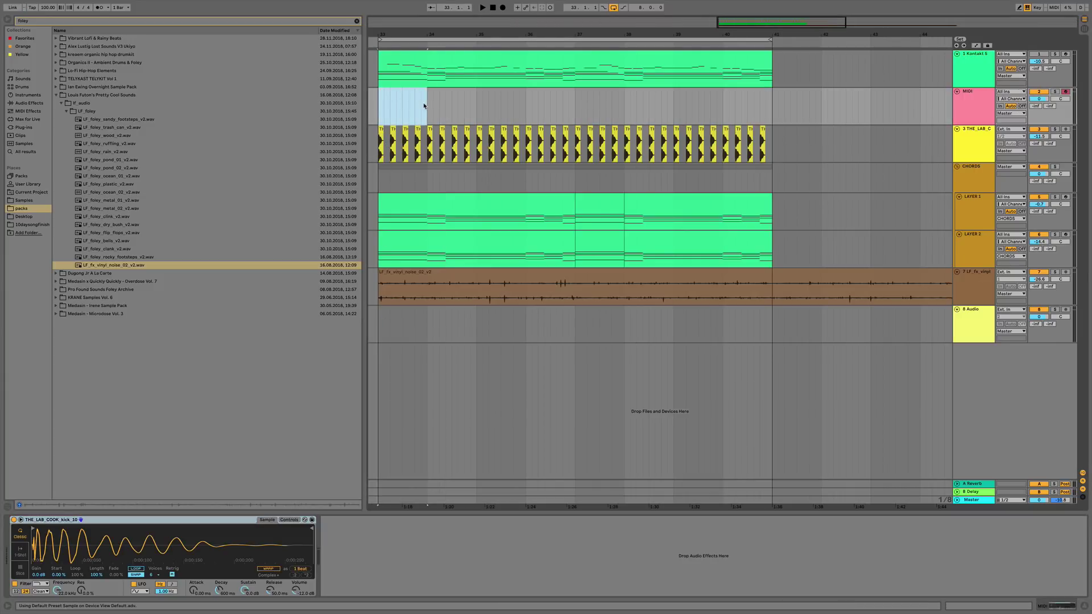
{"action": "key", "text": "ctrl+shift+m"}
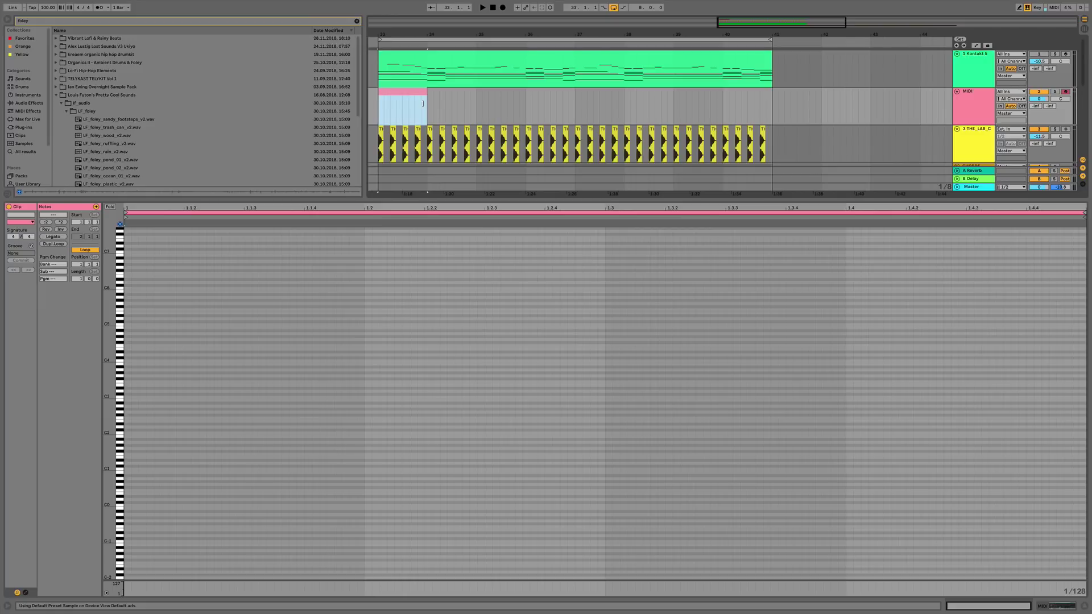
{"action": "left_click", "coordinate": [128, 400]}
{"action": "left_click_drag", "start_coordinate": [80, 279], "coordinate": [81, 290]}
Tighten the Simpler kick with a shorter decay and a sustain of -inf dB, and rename the MIDI track SC.
{"action": "key", "text": "space"}
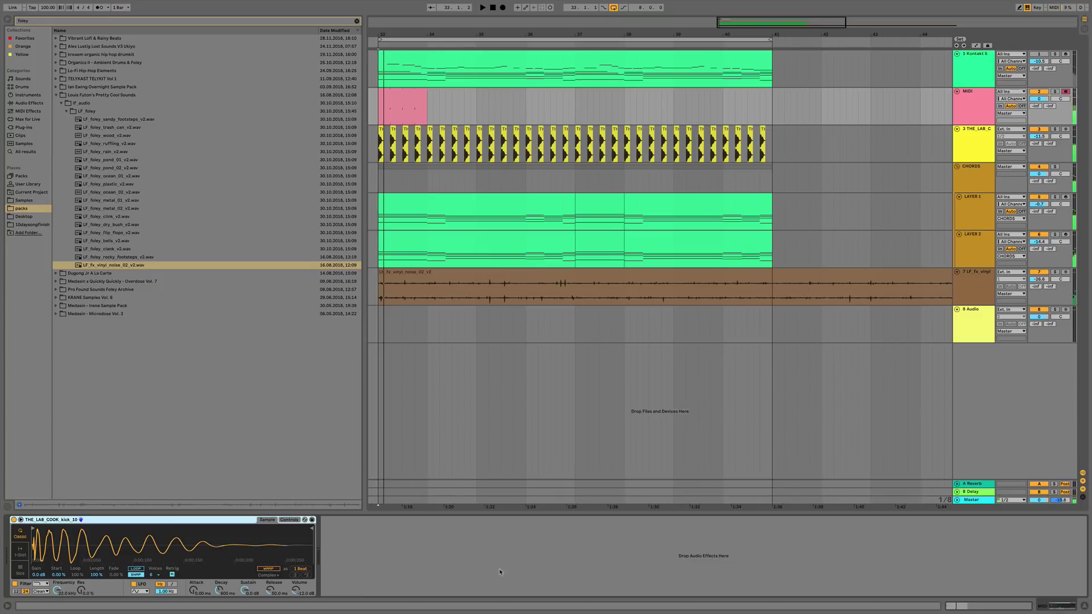
{"action": "left_click_drag", "start_coordinate": [249, 594], "coordinate": [221, 580]}
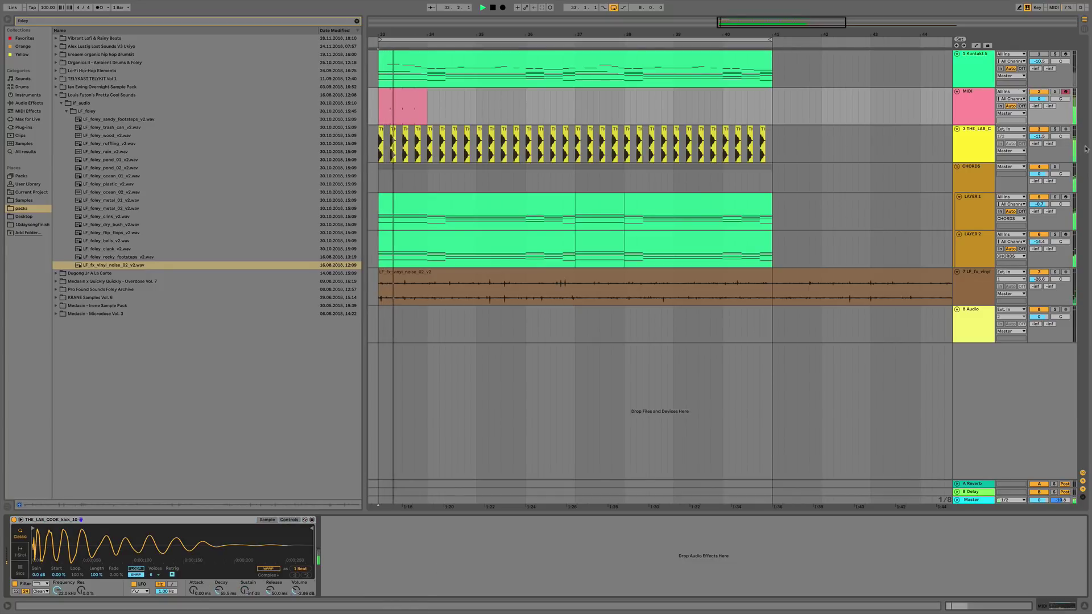
{"action": "left_click", "coordinate": [980, 104]}
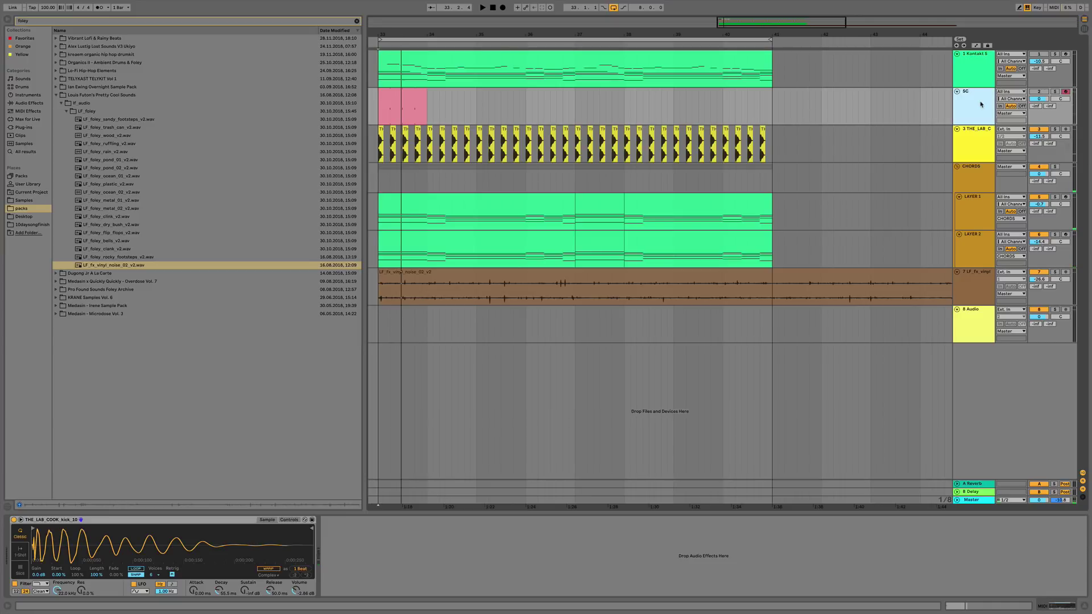
Extend the SC trigger clip along the loop to just past bar 41.
{"action": "left_click_drag", "start_coordinate": [426, 102], "coordinate": [764, 102]}
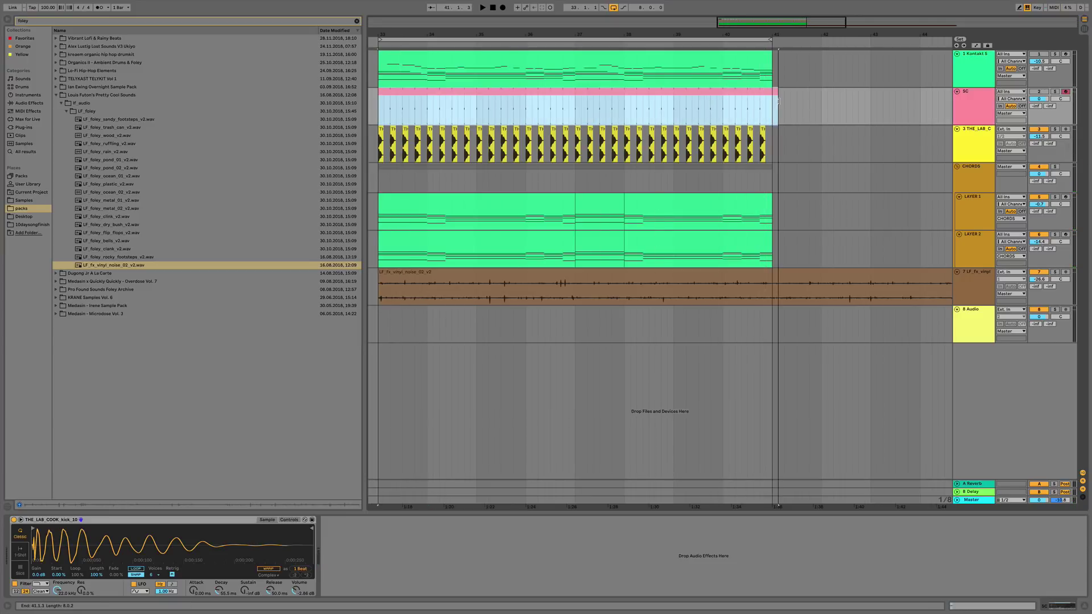
Add a Compressor sidechained from SC to the vinyl noise track, set its release to 137 ms, lower its threshold and raise the track volume.
{"action": "left_click", "coordinate": [373, 287]}
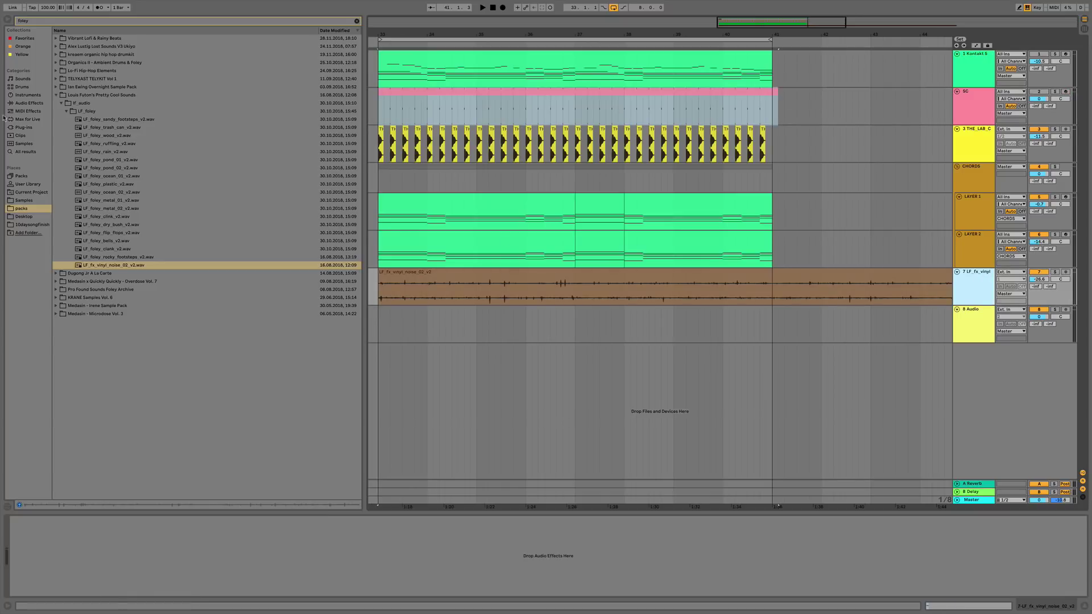
{"action": "left_click", "coordinate": [357, 21]}
{"action": "left_click", "coordinate": [30, 103]}
{"action": "left_click_drag", "start_coordinate": [74, 95], "coordinate": [236, 548]}
{"action": "left_click", "coordinate": [27, 541]}
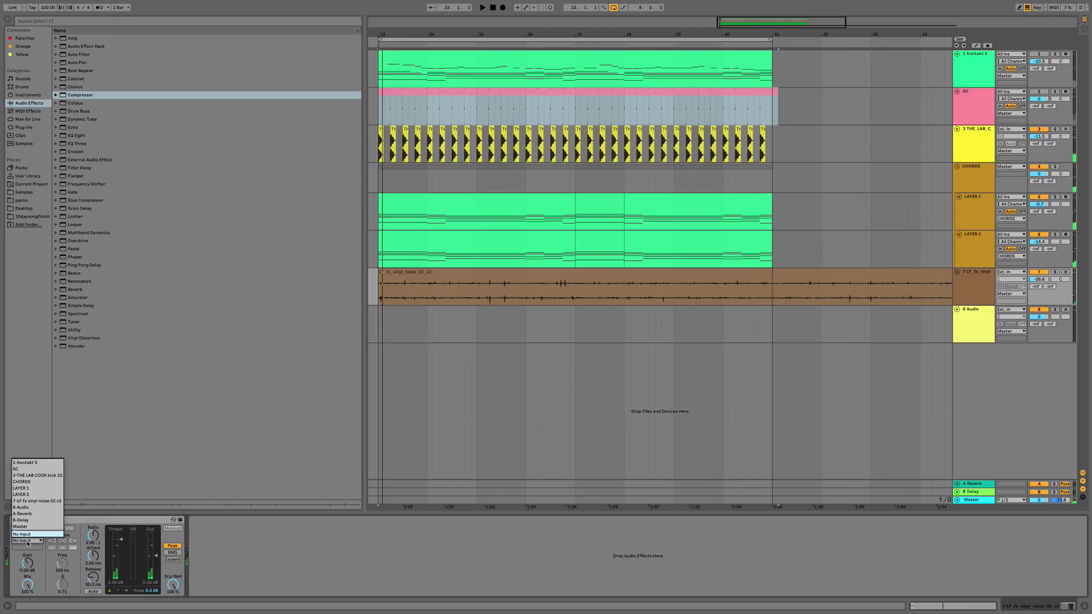
{"action": "left_click", "coordinate": [37, 470]}
{"action": "key", "text": "space"}
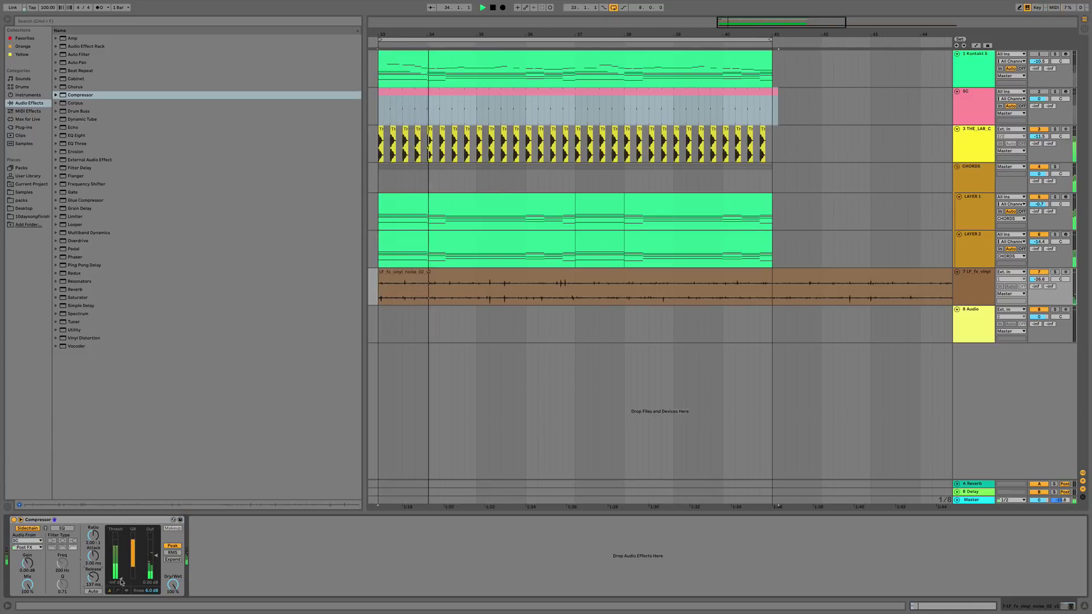
{"action": "left_click_drag", "start_coordinate": [1039, 279], "coordinate": [1039, 270]}
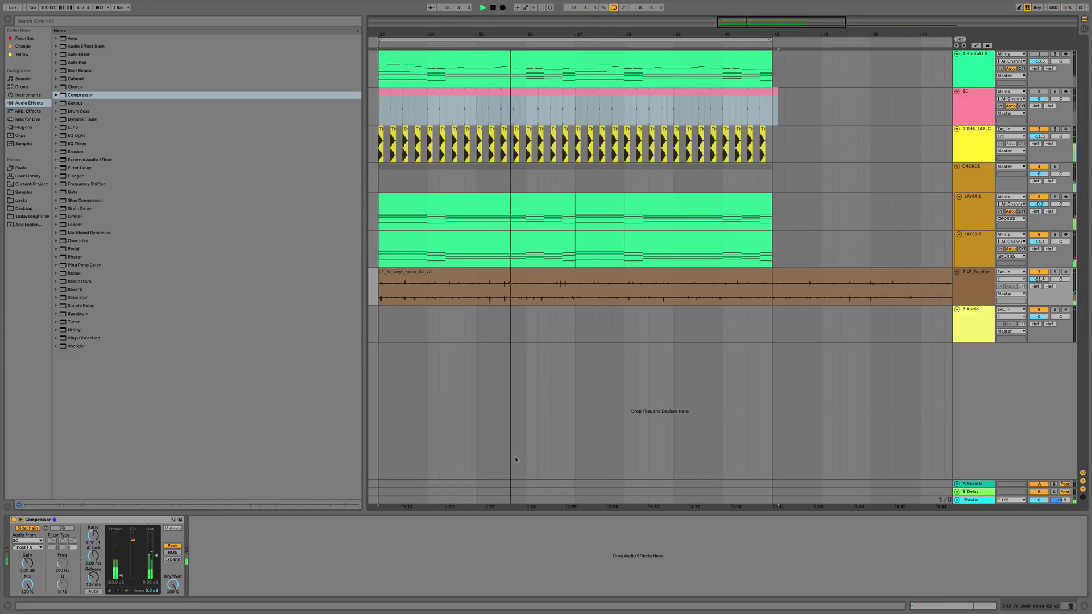
Group the vinyl noise track, name the group FOLEY and play the loop.
{"action": "left_click", "coordinate": [974, 292]}
{"action": "key", "text": "super+g"}
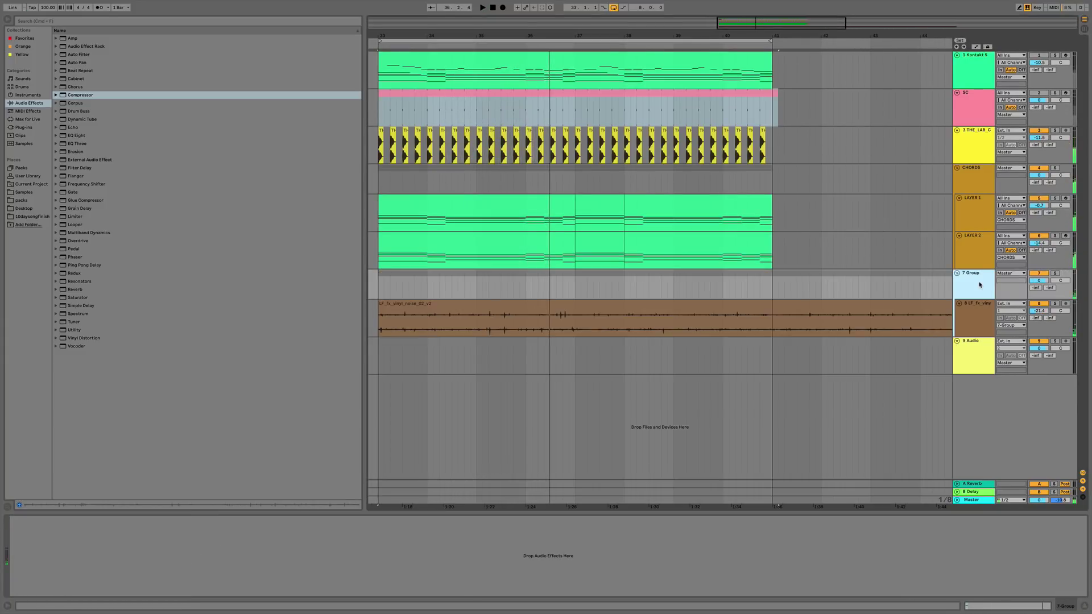
{"action": "key", "text": "Return"}
{"action": "key", "text": "space"}
{"action": "key", "text": "space"}
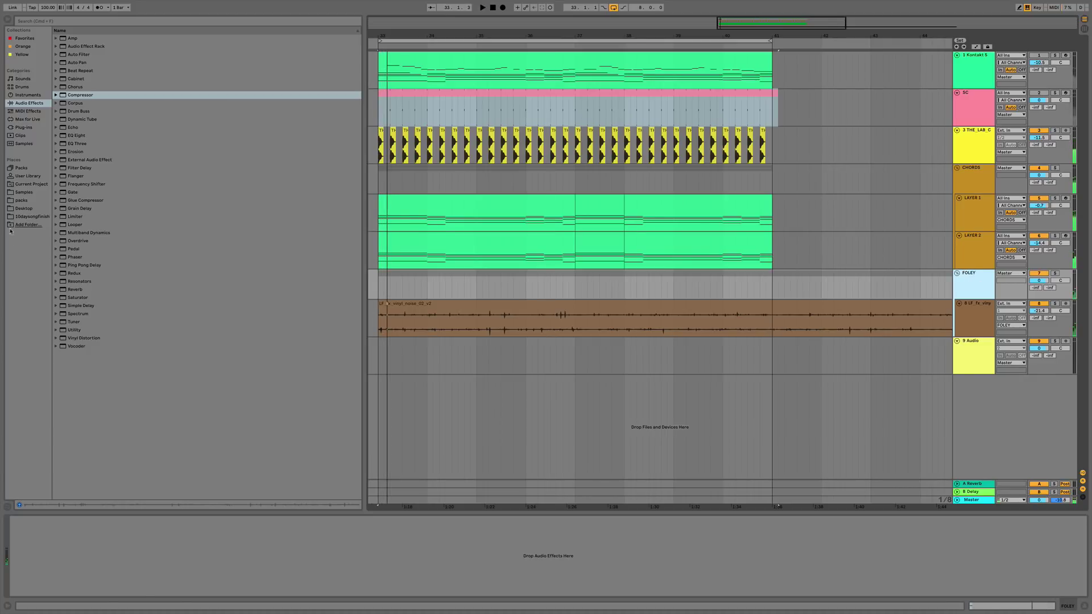
Search the packs folder for "foley" and audition the crank, bells, flip flops and dry bush samples.
{"action": "left_click", "coordinate": [19, 201]}
{"action": "left_click", "coordinate": [114, 21]}
{"action": "type", "text": "foley"}
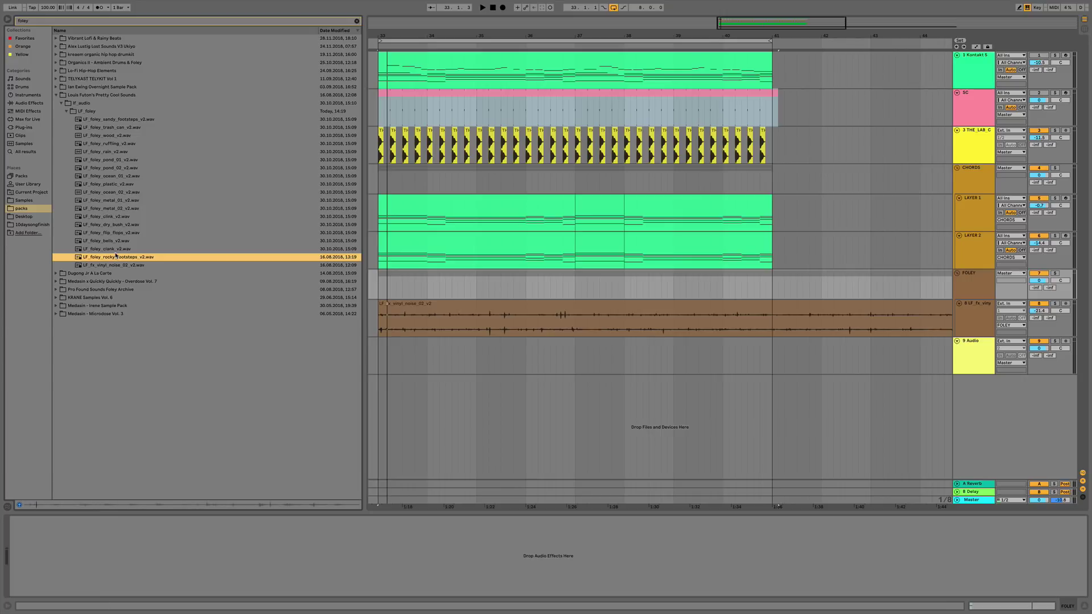
{"action": "left_click", "coordinate": [116, 249]}
{"action": "left_click", "coordinate": [121, 241]}
{"action": "left_click", "coordinate": [127, 232]}
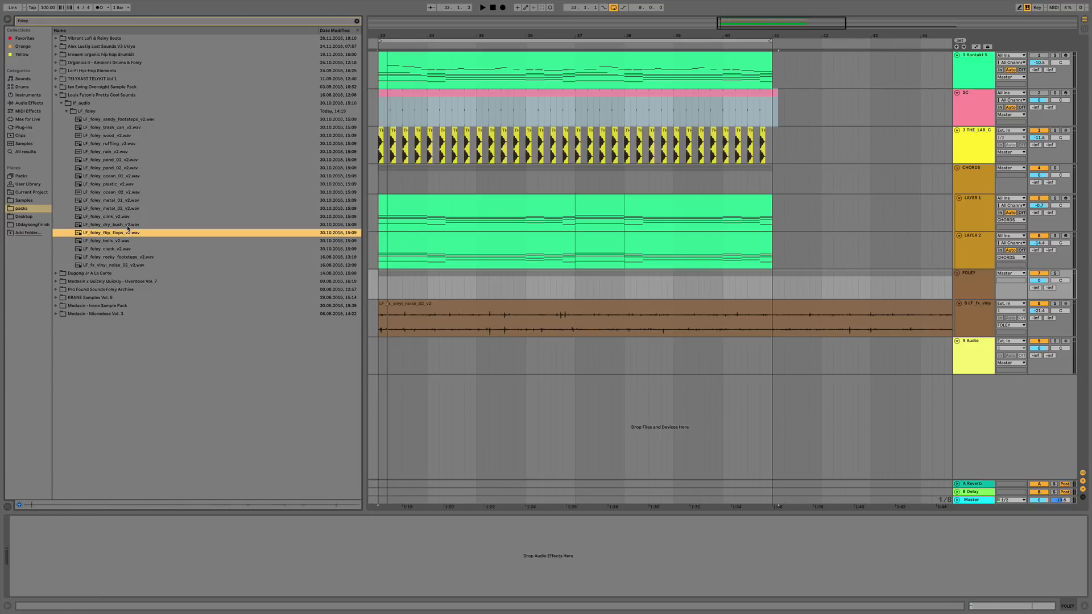
{"action": "left_click", "coordinate": [127, 225]}
Place LF_foley_dry_bush_v2.wav at bar 33 on the empty audio track, duplicate it twice and lower the track volume during playback.
{"action": "left_click_drag", "start_coordinate": [124, 226], "coordinate": [403, 351]}
{"action": "key", "text": "ctrl+d"}
{"action": "key", "text": "ctrl+d"}
{"action": "left_click", "coordinate": [501, 359]}
{"action": "key", "text": "space"}
{"action": "left_click_drag", "start_coordinate": [1039, 348], "coordinate": [1039, 359]}
Move the dry bush track into the FOLEY group.
{"action": "left_click", "coordinate": [990, 280]}
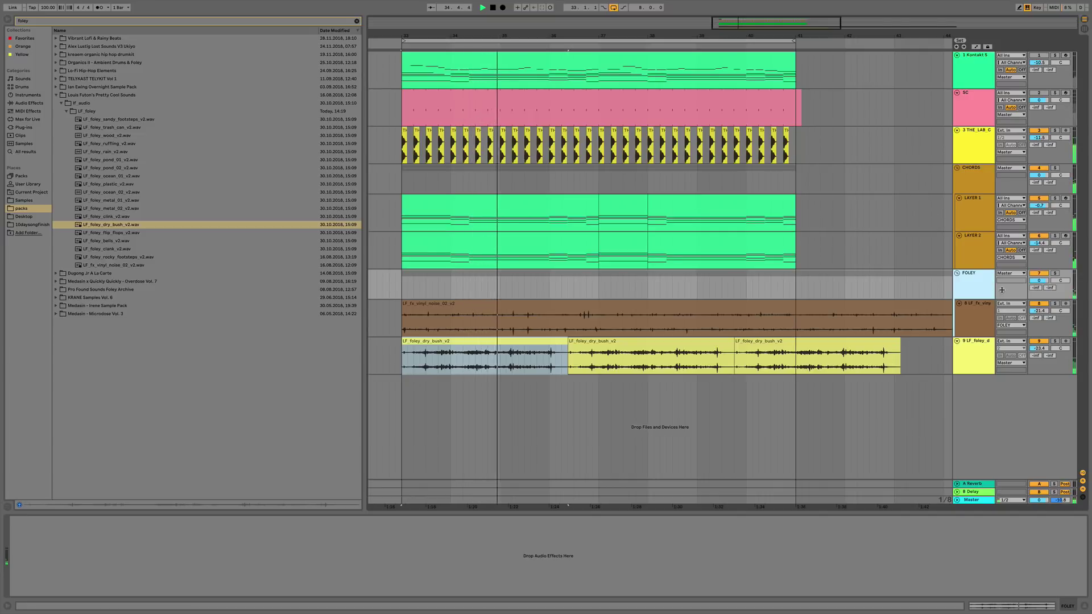
{"action": "left_click_drag", "start_coordinate": [974, 355], "coordinate": [974, 324]}
{"action": "left_click", "coordinate": [976, 278]}
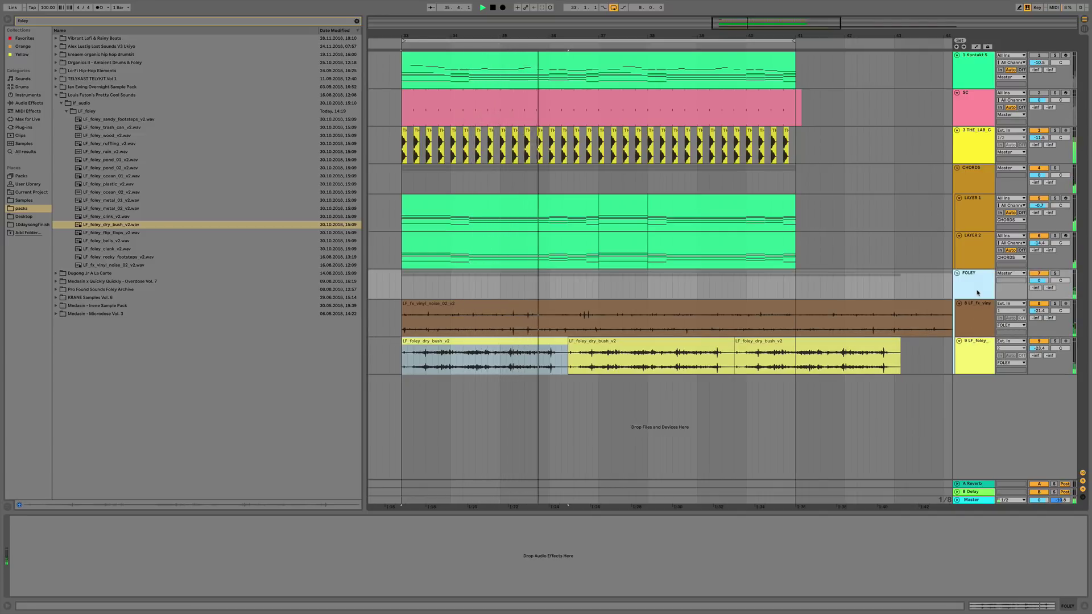
Move the sidechain Compressor from the vinyl noise track to the FOLEY group and lower the dry bush track's volume.
{"action": "left_click", "coordinate": [974, 318]}
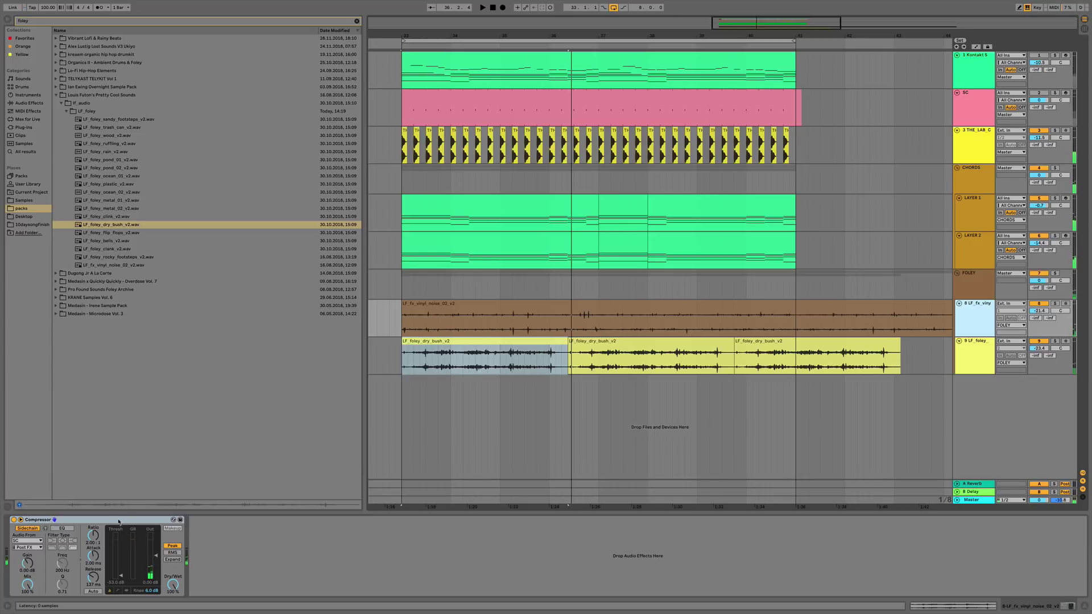
{"action": "key", "text": "Delete"}
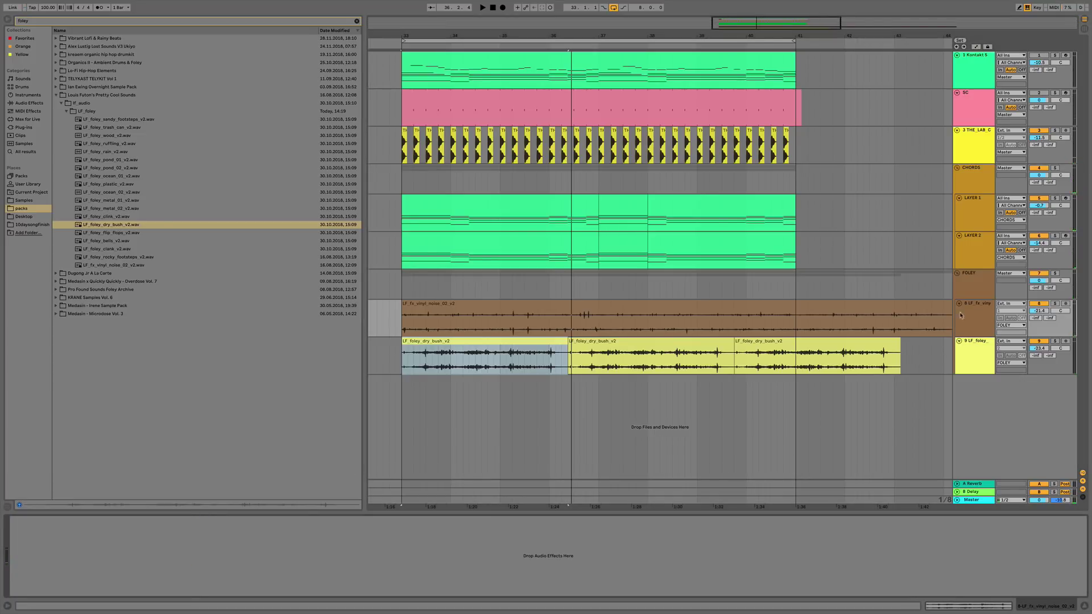
{"action": "left_click", "coordinate": [976, 288]}
{"action": "key", "text": "space"}
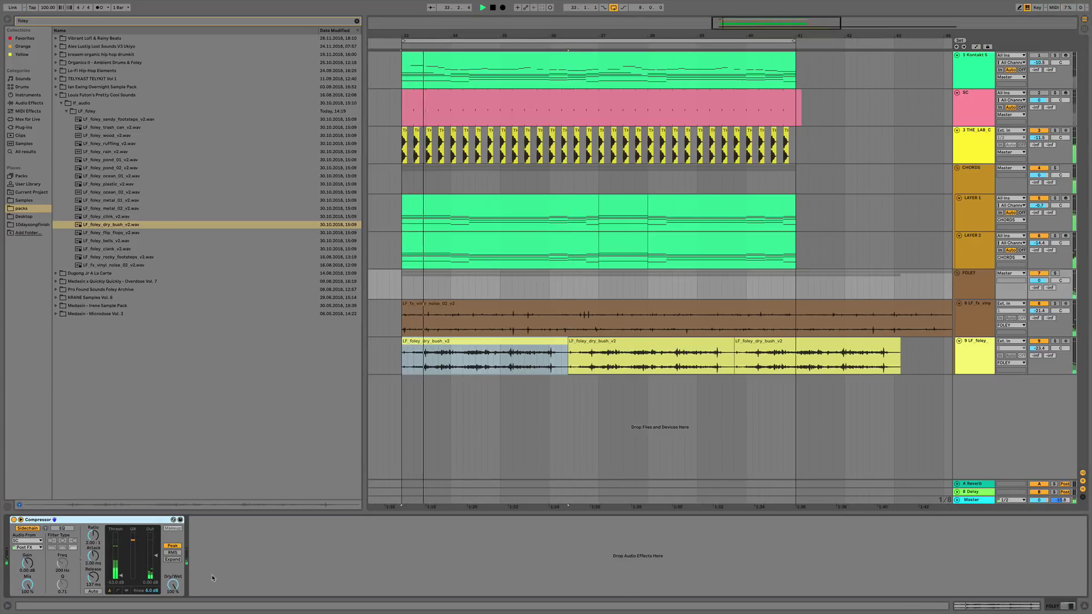
{"action": "mouse_move", "coordinate": [1040, 348]}
{"action": "left_mouse_down"}
{"action": "mouse_move", "coordinate": [1041, 371]}
{"action": "mouse_move", "coordinate": [1044, 351]}
{"action": "left_mouse_up"}
Insert a Reverb before the Compressor on the FOLEY group and adjust its Dry/Wet amount.
{"action": "left_click", "coordinate": [971, 275]}
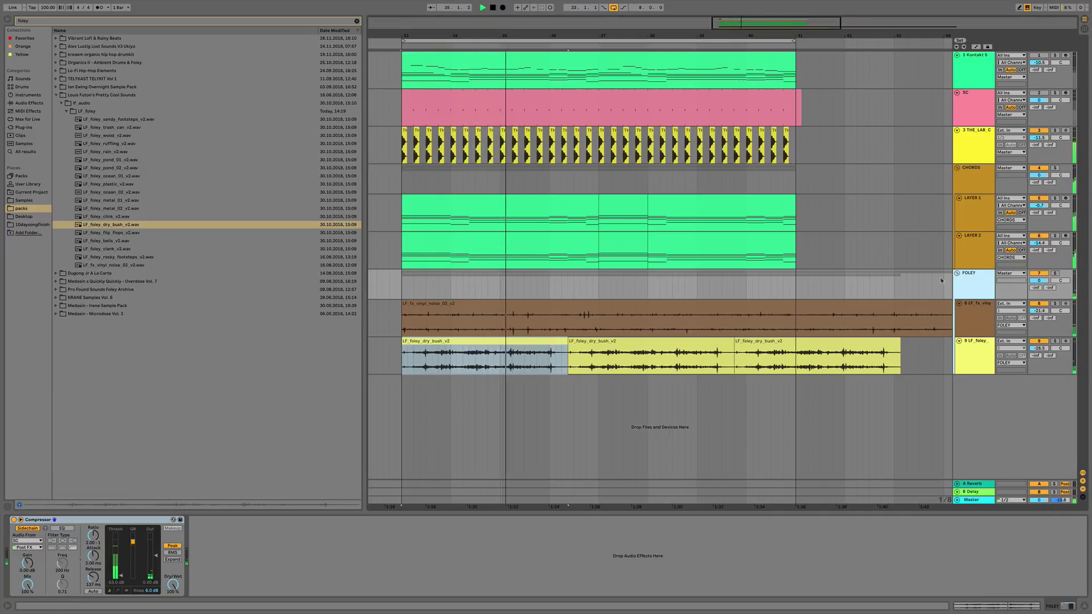
{"action": "left_click", "coordinate": [356, 21]}
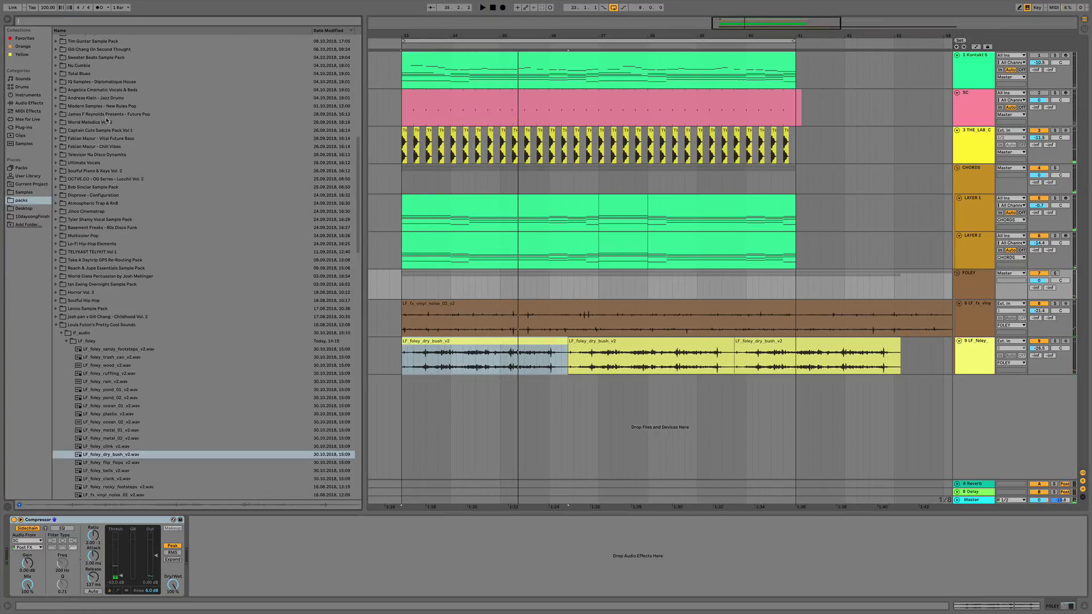
{"action": "left_click", "coordinate": [29, 103]}
{"action": "mouse_move", "coordinate": [76, 290]}
{"action": "left_mouse_down"}
{"action": "mouse_move", "coordinate": [193, 536]}
{"action": "mouse_move", "coordinate": [124, 580]}
{"action": "left_mouse_up"}
{"action": "left_click_drag", "start_coordinate": [209, 585], "coordinate": [210, 575]}
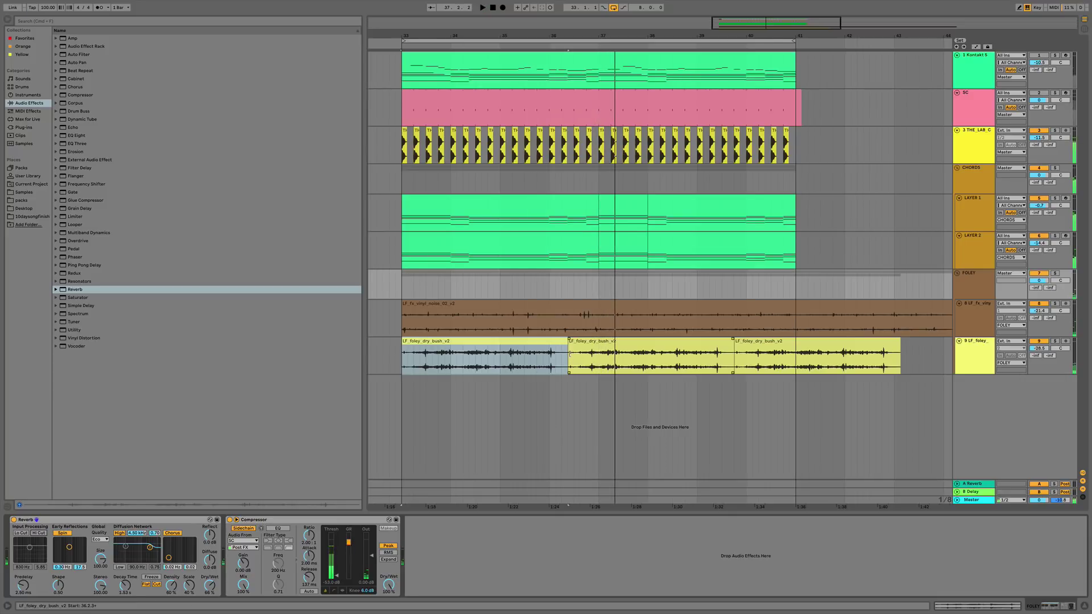
Repeat the first three bars of the dry bush clip along the track and undo the surplus last copy.
{"action": "left_click_drag", "start_coordinate": [565, 350], "coordinate": [548, 349]}
{"action": "key", "text": "super+d"}
{"action": "key", "text": "super+d"}
{"action": "key", "text": "super+d"}
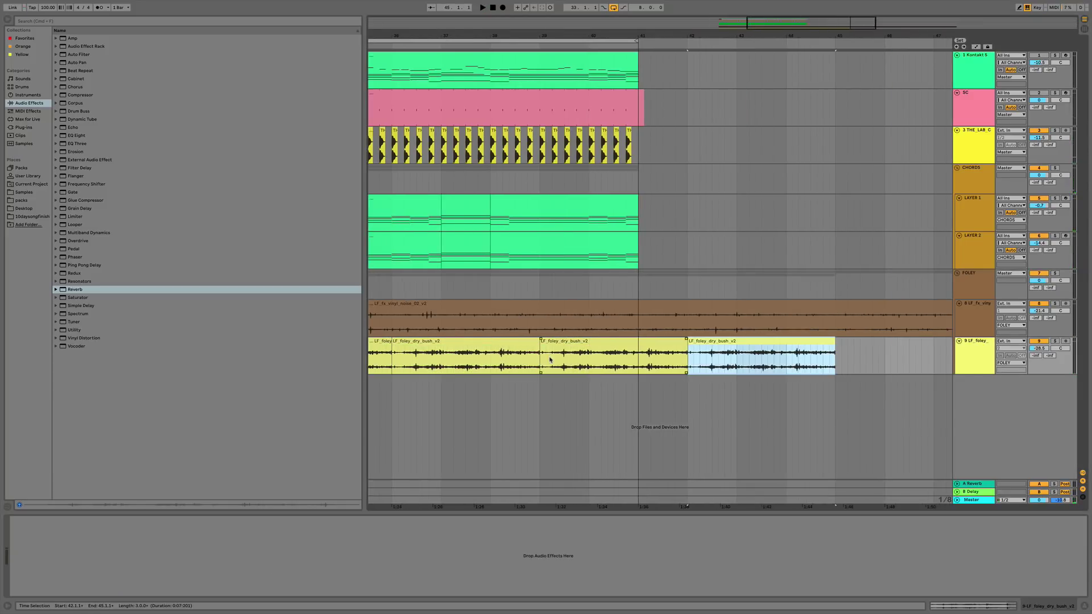
{"action": "key", "text": "super+z"}
{"action": "scroll", "coordinate": [683, 206], "scroll_direction": "left", "scroll_amount": 5}
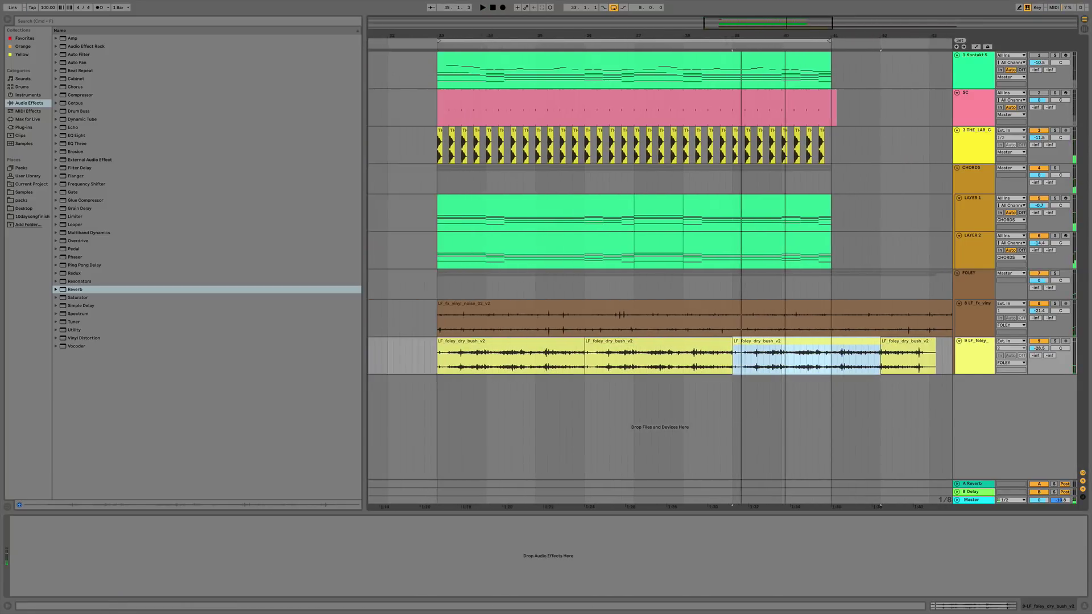
Examine the effect chains on the FOLEY and CHORDS groups and listen to the sidechained chords.
{"action": "left_click", "coordinate": [973, 185]}
{"action": "left_click", "coordinate": [956, 327]}
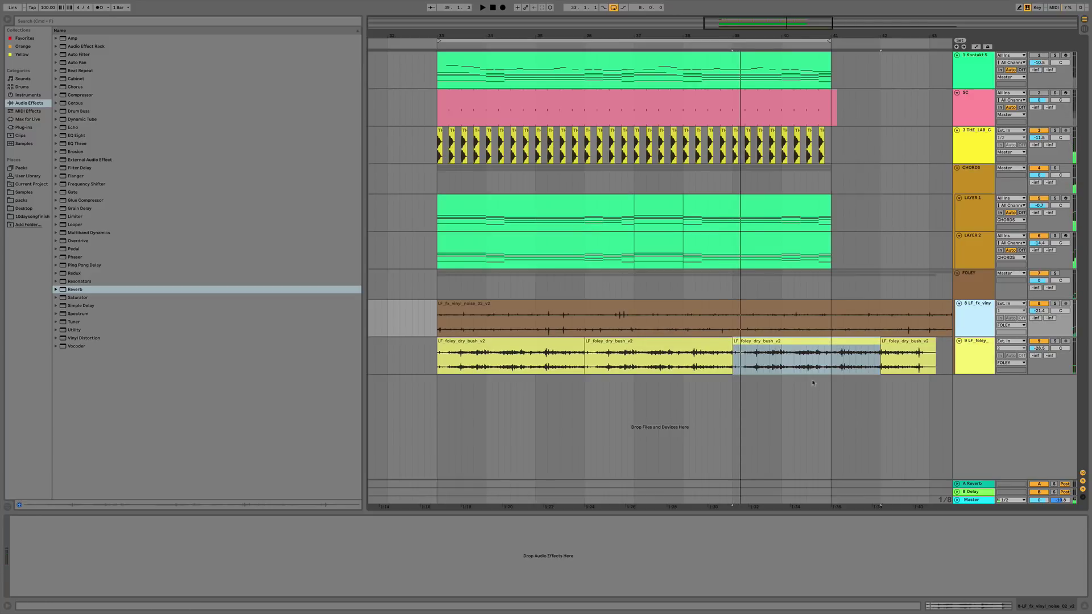
{"action": "left_click", "coordinate": [985, 283]}
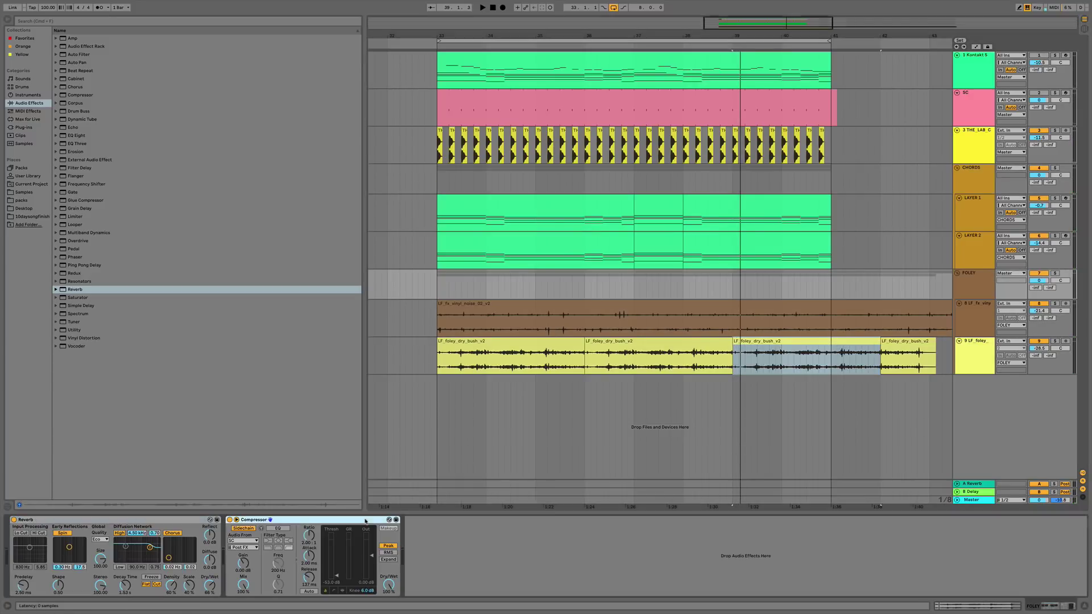
{"action": "key", "text": "Up"}
{"action": "key", "text": "Up"}
{"action": "key", "text": "Up"}
{"action": "key", "text": "space"}
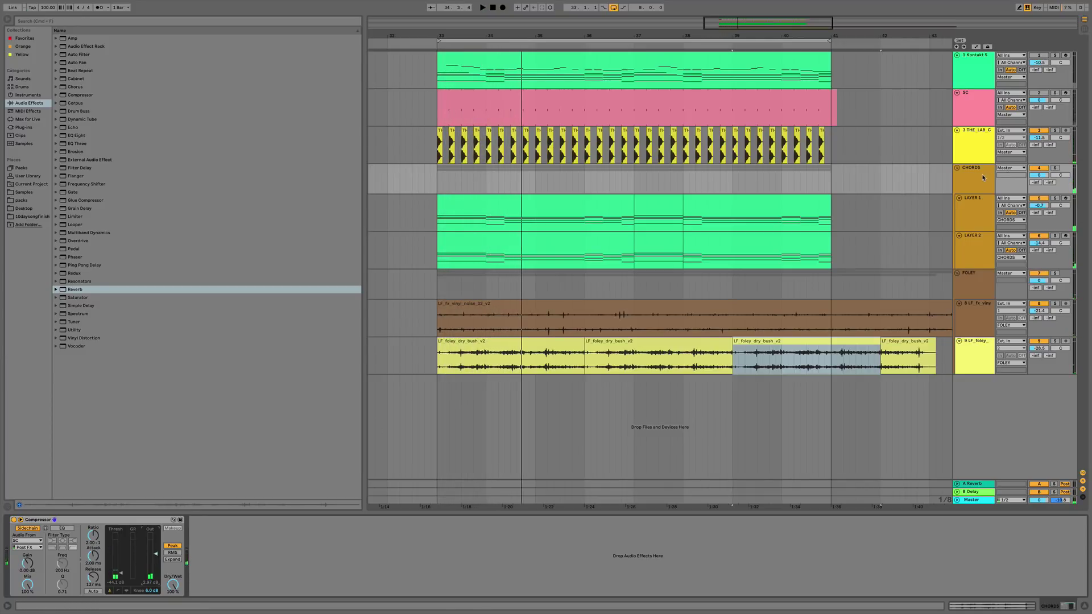
Insert a MIDI track named BASS below the kick track and copy the consolidated LAYER 1 chord clips onto it at bar 33.
{"action": "right_click", "coordinate": [980, 146]}
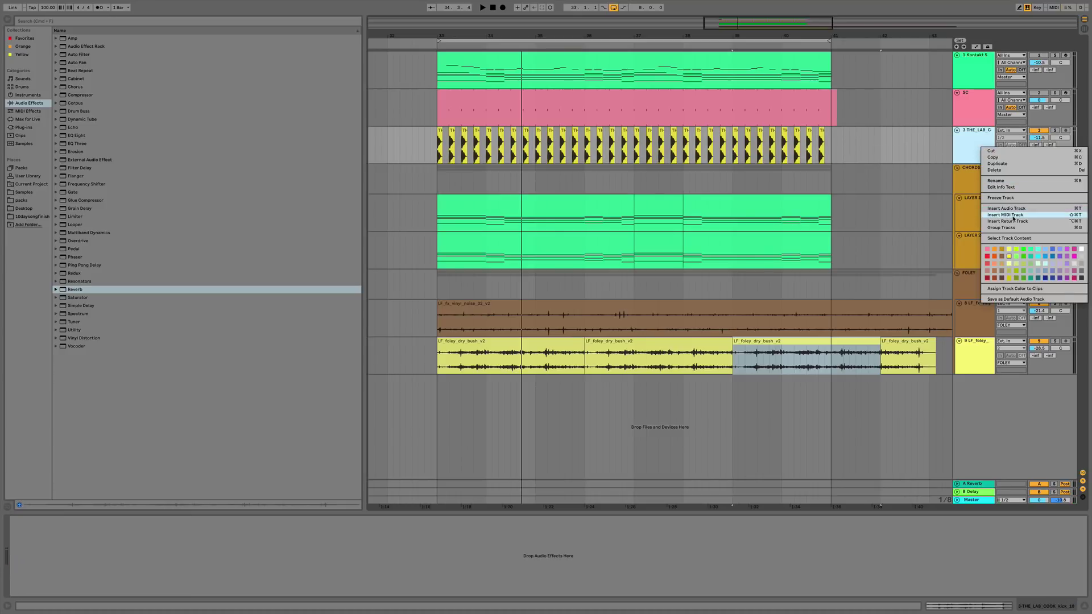
{"action": "left_click", "coordinate": [1005, 215]}
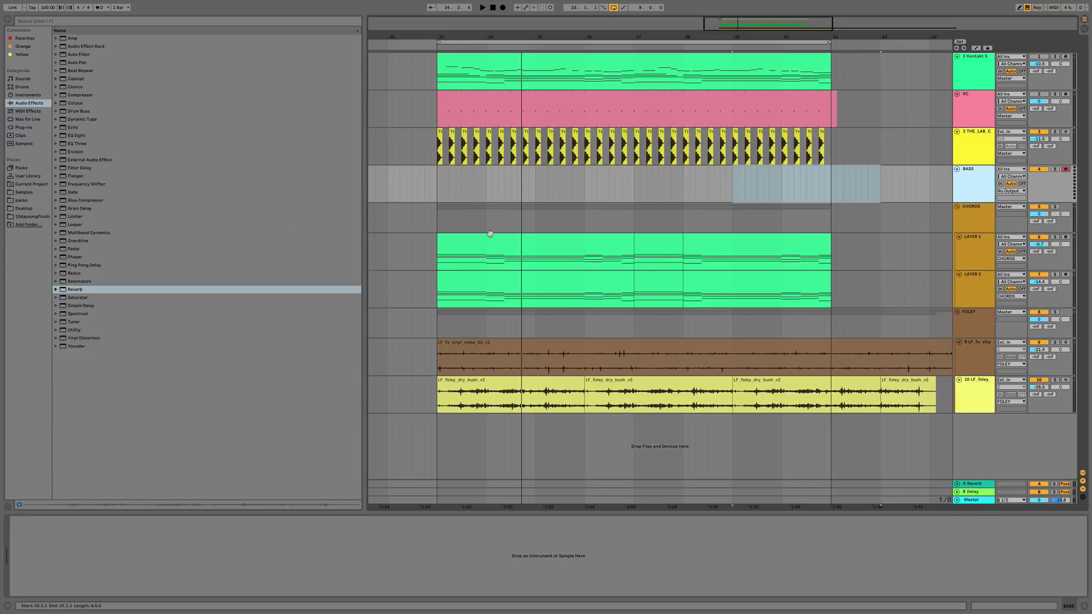
{"action": "left_click", "coordinate": [546, 246]}
{"action": "left_click", "coordinate": [772, 240], "text": "shift"}
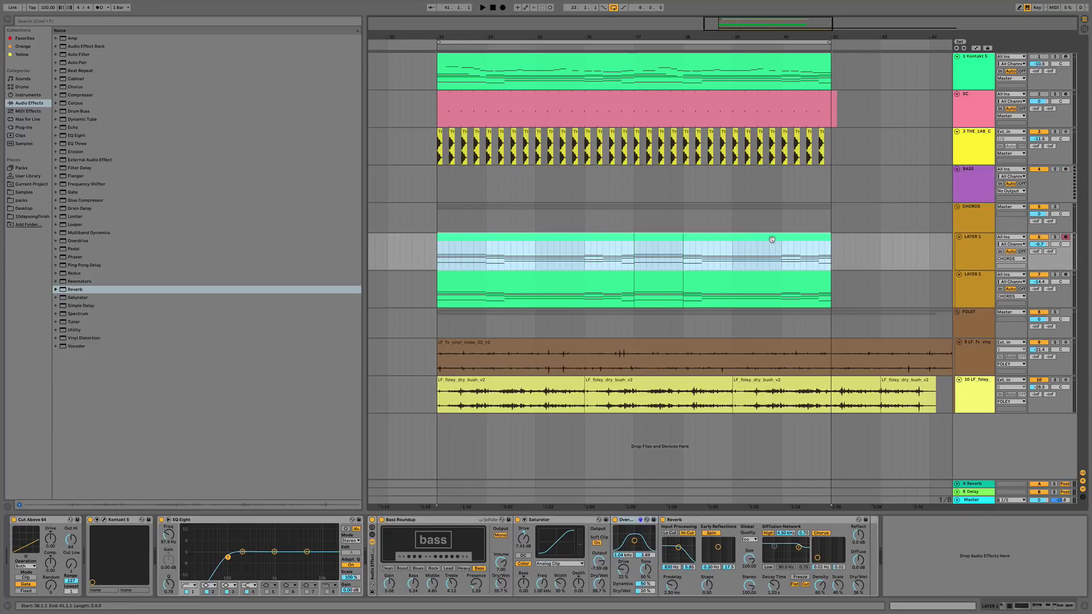
{"action": "left_click", "coordinate": [447, 198]}
{"action": "key", "text": "super+v"}
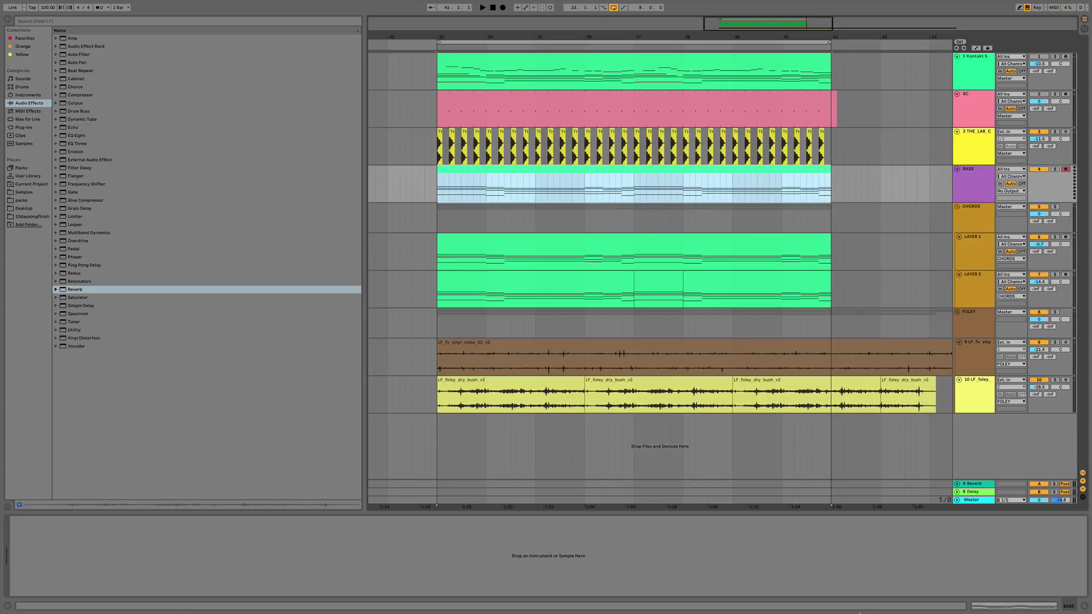
Strip the upper chord notes from the BASS clip, keeping only the lowest line.
{"action": "left_click", "coordinate": [1000, 607]}
{"action": "left_click_drag", "start_coordinate": [182, 393], "coordinate": [1078, 441]}
{"action": "key", "text": "0"}
{"action": "left_click", "coordinate": [1052, 612]}
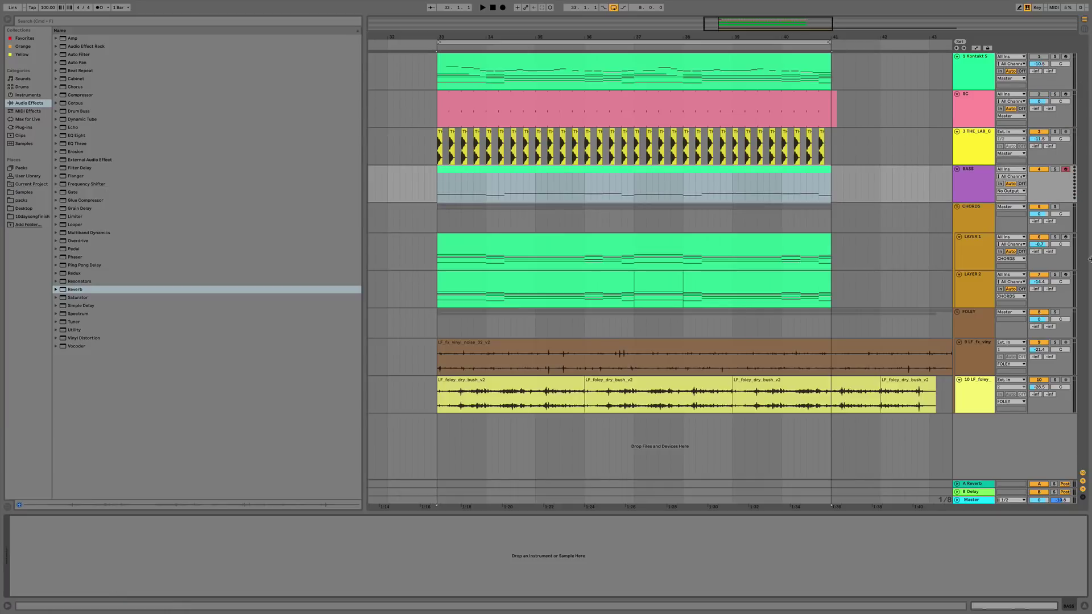
Solo the BASS track and load the Reaktor 6 instrument plug-in on it.
{"action": "left_click", "coordinate": [1055, 168]}
{"action": "key", "text": "space"}
{"action": "left_click", "coordinate": [988, 183]}
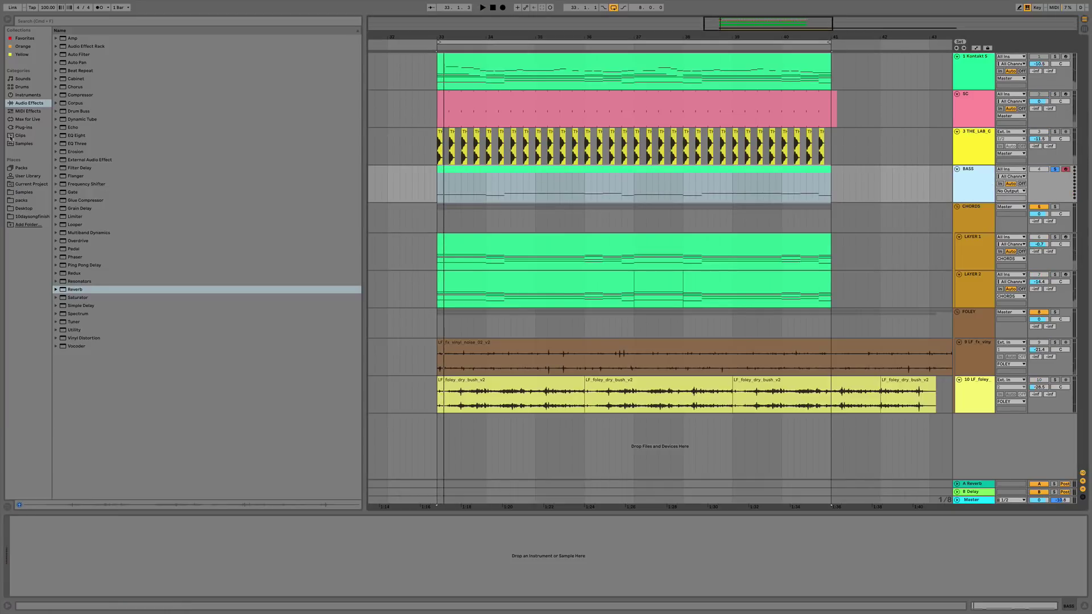
{"action": "left_click", "coordinate": [22, 127]}
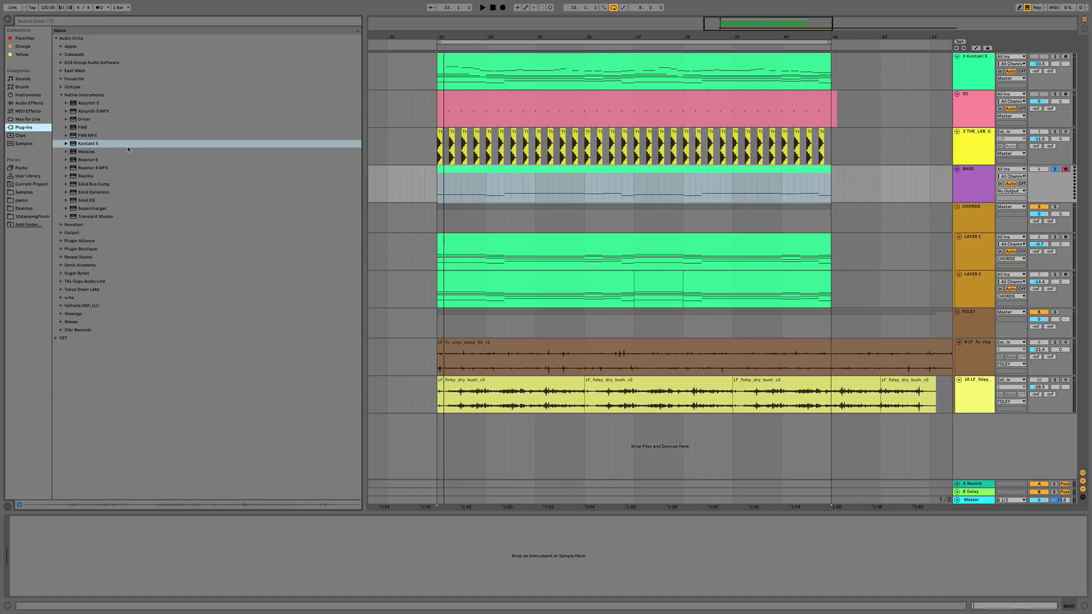
{"action": "left_click_drag", "start_coordinate": [94, 168], "coordinate": [103, 532]}
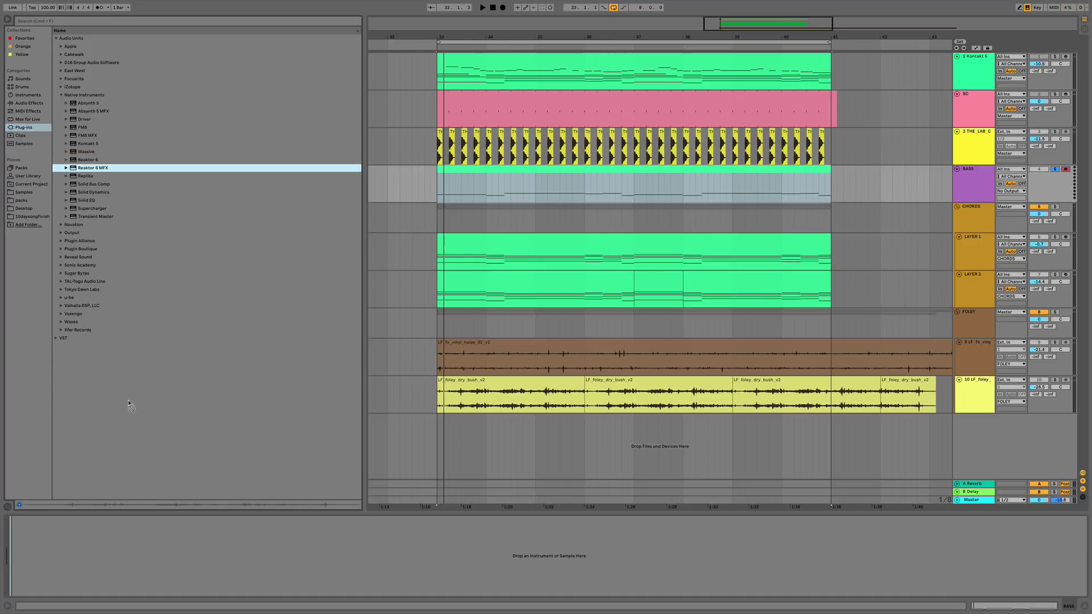
{"action": "left_click_drag", "start_coordinate": [91, 160], "coordinate": [148, 559]}
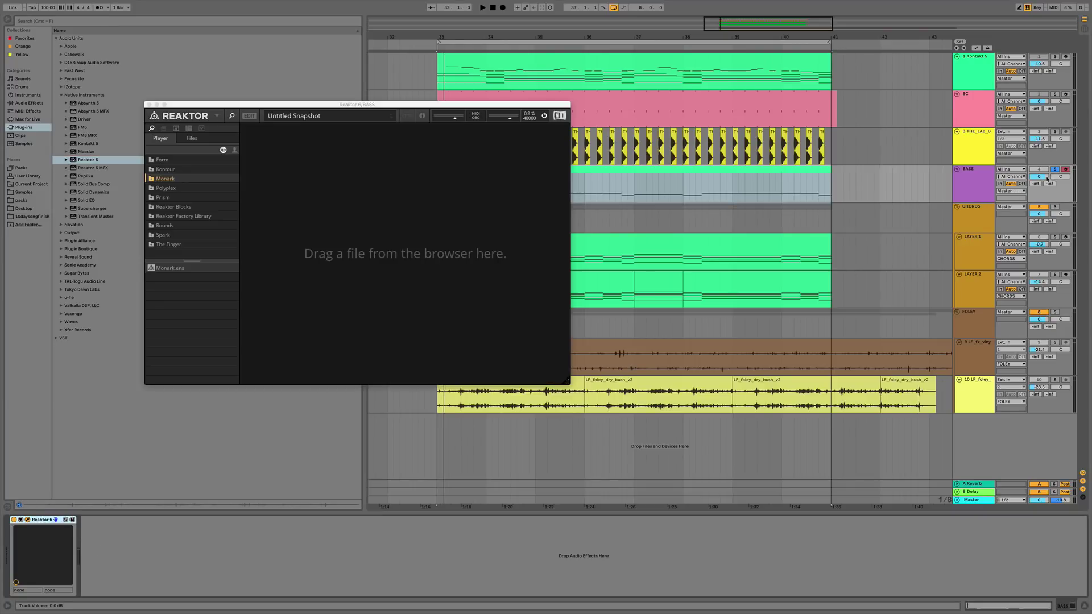
Load the Monark.ens ensemble in Reaktor and lower the BASS track's volume.
{"action": "left_click_drag", "start_coordinate": [1047, 178], "coordinate": [1047, 178]}
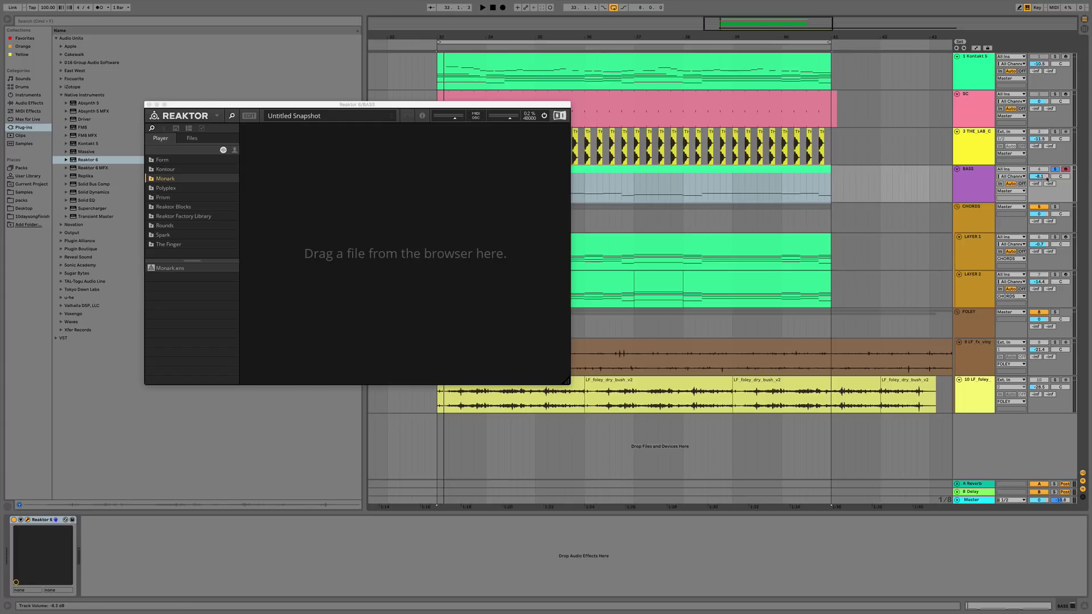
{"action": "double_click", "coordinate": [191, 271]}
{"action": "left_click_drag", "start_coordinate": [1048, 181], "coordinate": [1048, 188]}
Audition the Monark snapshots one after another on the soloed bass line and settle on Black Market.
{"action": "left_click", "coordinate": [457, 116]}
{"action": "left_click", "coordinate": [455, 118]}
{"action": "left_click", "coordinate": [466, 119]}
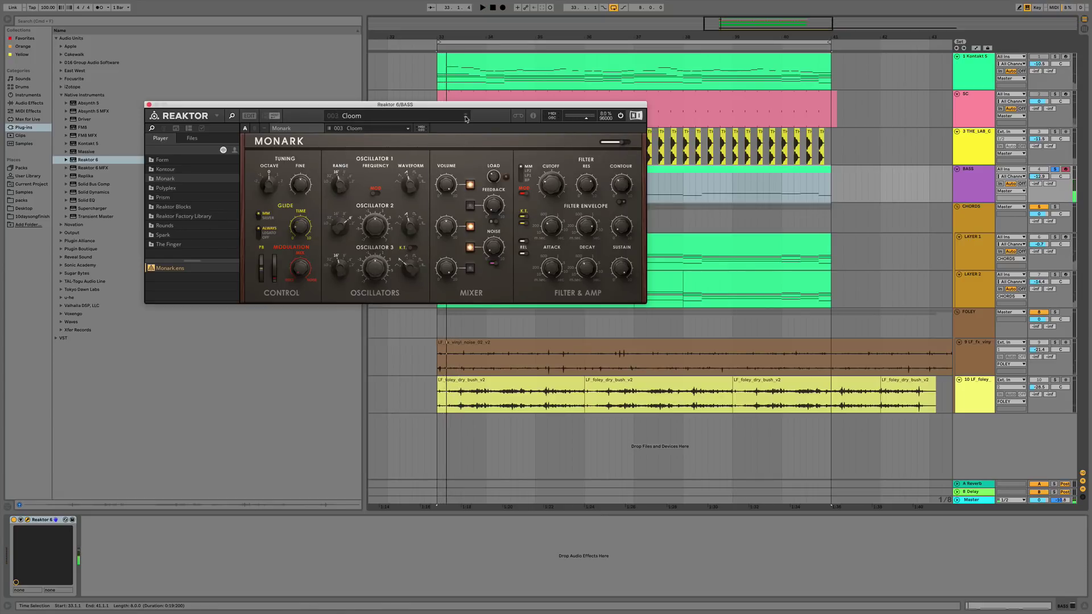
{"action": "left_click", "coordinate": [466, 118]}
{"action": "left_click", "coordinate": [465, 118]}
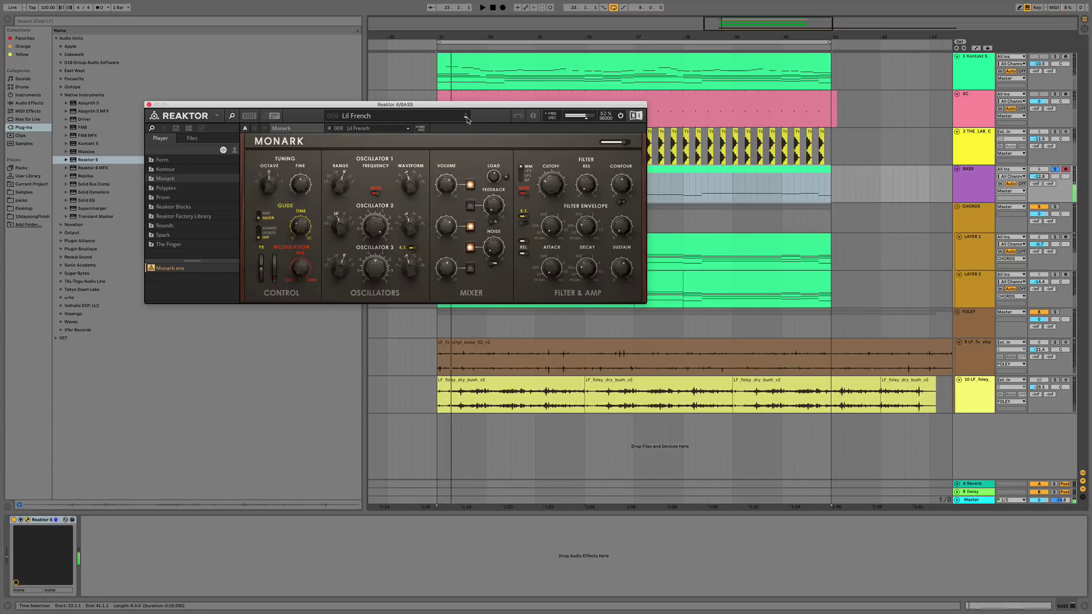
{"action": "left_click", "coordinate": [466, 118]}
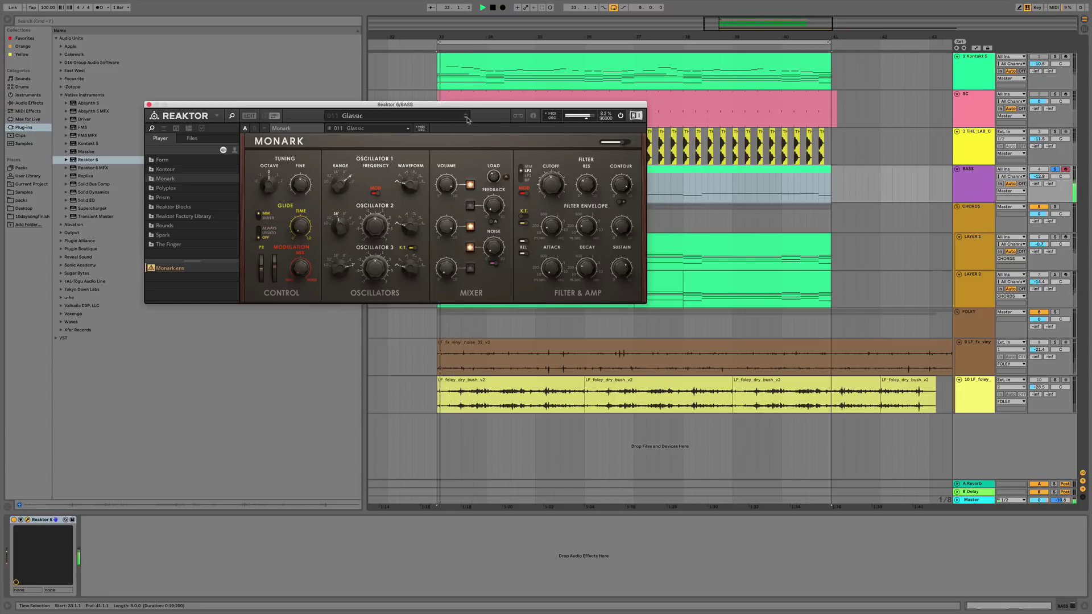
{"action": "left_click", "coordinate": [466, 118]}
{"action": "left_click", "coordinate": [467, 118]}
{"action": "left_click", "coordinate": [467, 118]}
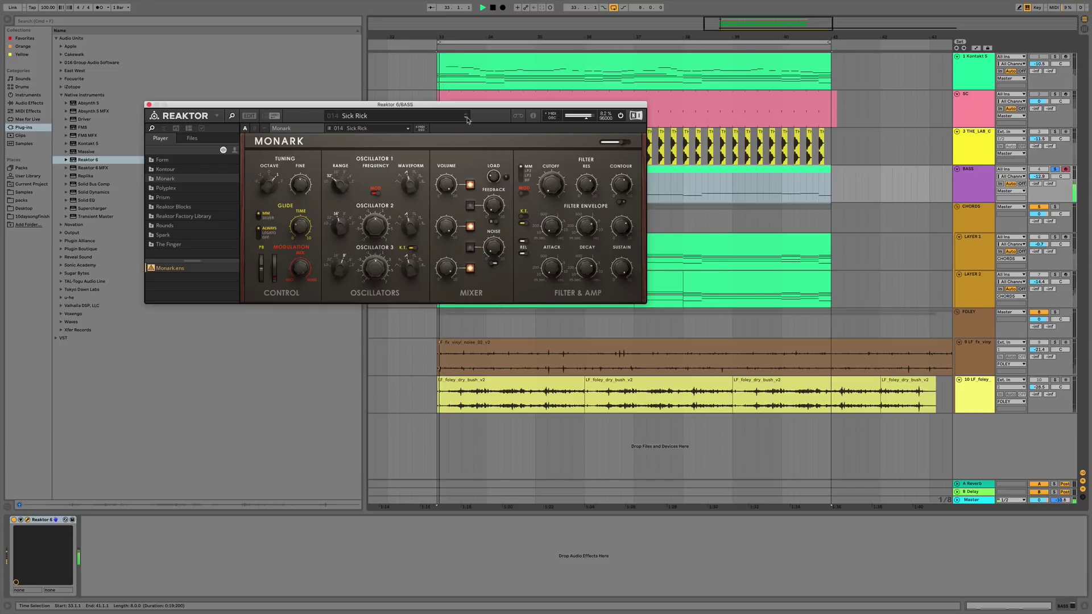
{"action": "left_click", "coordinate": [466, 118]}
{"action": "left_click", "coordinate": [467, 119]}
{"action": "left_click", "coordinate": [467, 119]}
{"action": "left_click", "coordinate": [467, 119]}
{"action": "left_click", "coordinate": [466, 118]}
{"action": "left_click", "coordinate": [466, 119]}
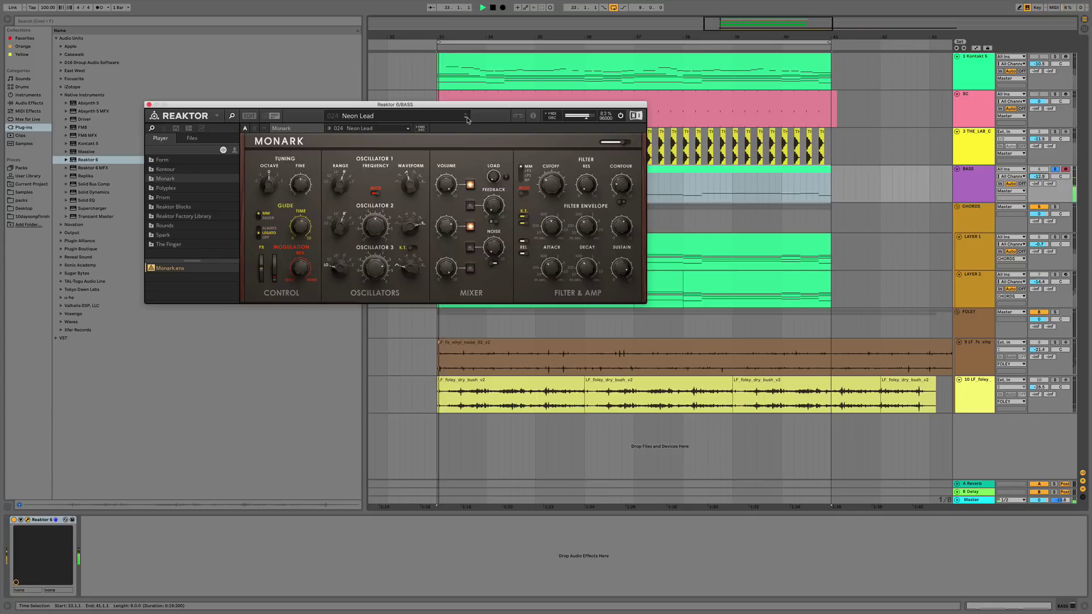
{"action": "left_click", "coordinate": [467, 119]}
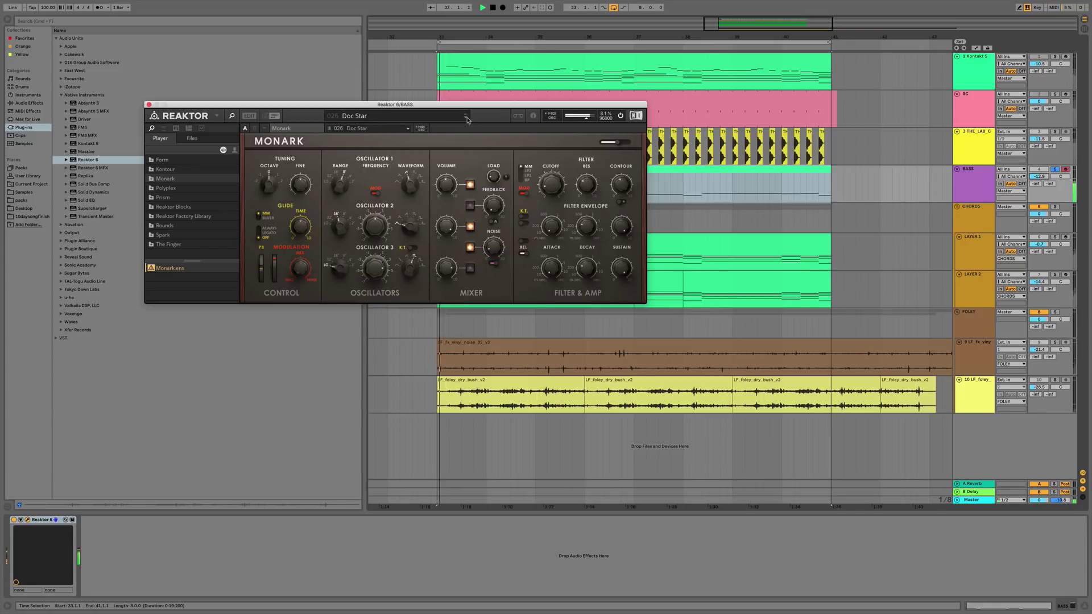
{"action": "left_click", "coordinate": [467, 114]}
{"action": "key", "text": "space"}
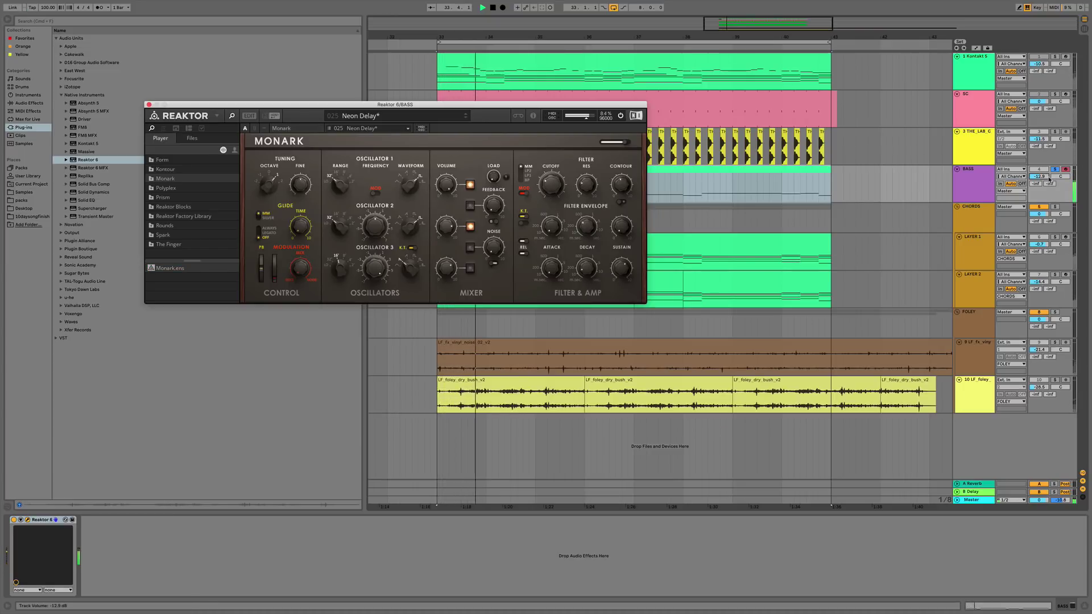
{"action": "left_click", "coordinate": [466, 119]}
{"action": "left_click", "coordinate": [467, 119]}
{"action": "key", "text": "space"}
{"action": "key", "text": "space"}
{"action": "key", "text": "space"}
{"action": "left_click", "coordinate": [467, 119]}
{"action": "left_click", "coordinate": [467, 119]}
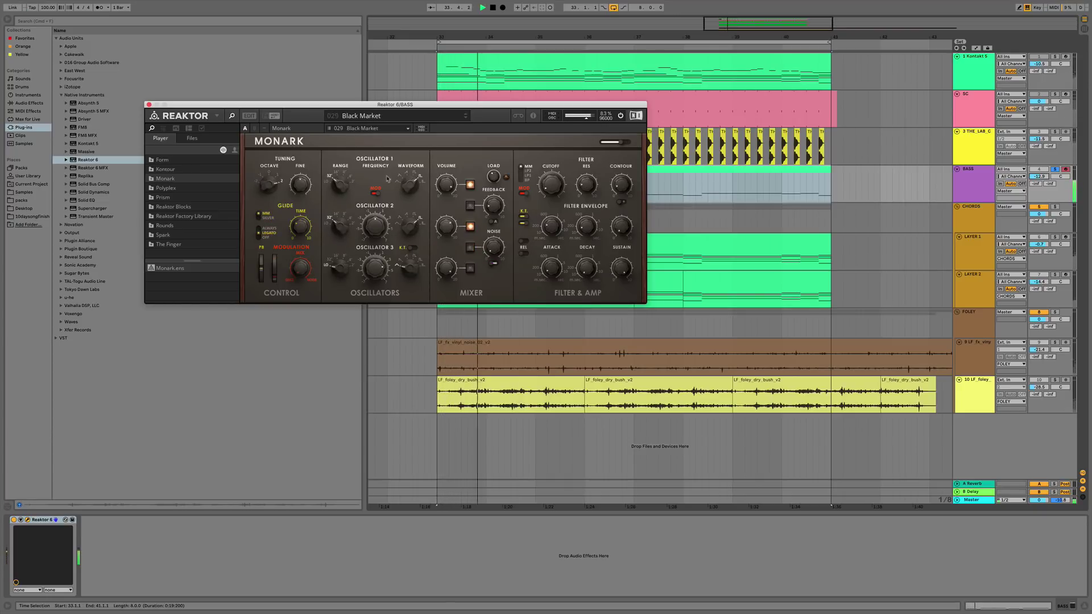
Change Monark's octave setting, and lower the BASS track's volume while returning it to the full mix.
{"action": "left_click_drag", "start_coordinate": [263, 191], "coordinate": [268, 190]}
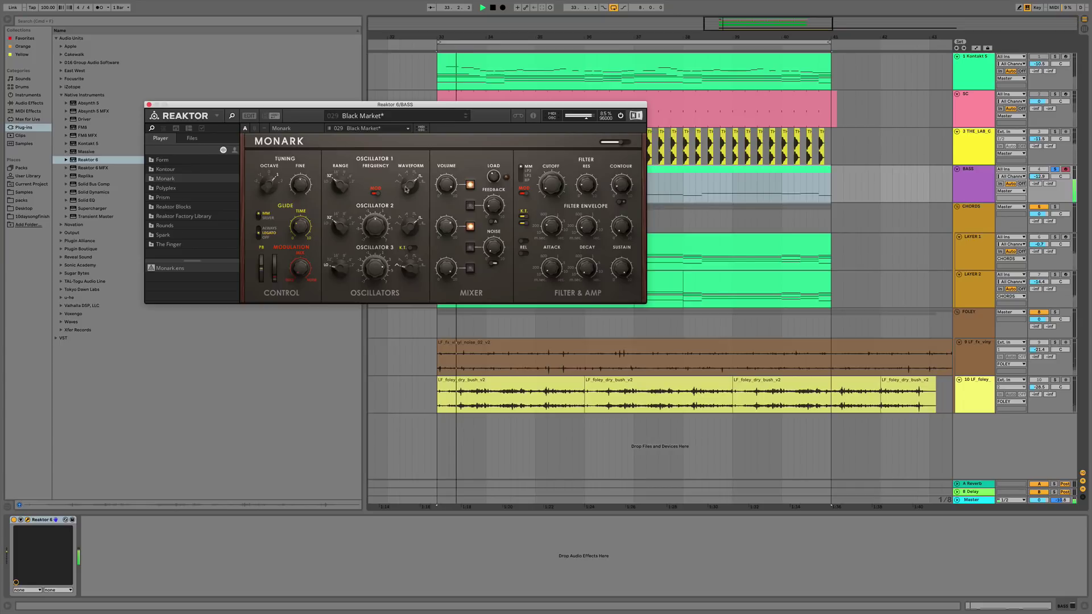
{"action": "left_click_drag", "start_coordinate": [1039, 176], "coordinate": [1039, 181]}
{"action": "left_click", "coordinate": [1054, 170]}
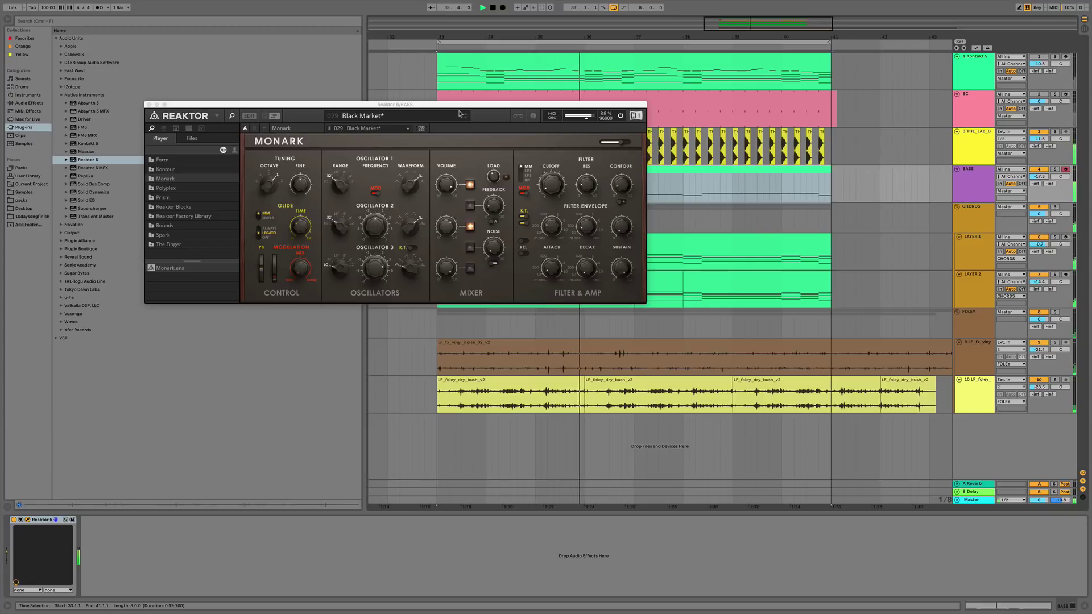
Copy the sidechained Compressor from the CHORDS group onto the BASS track after Reaktor and close the Reaktor window.
{"action": "left_click", "coordinate": [970, 209]}
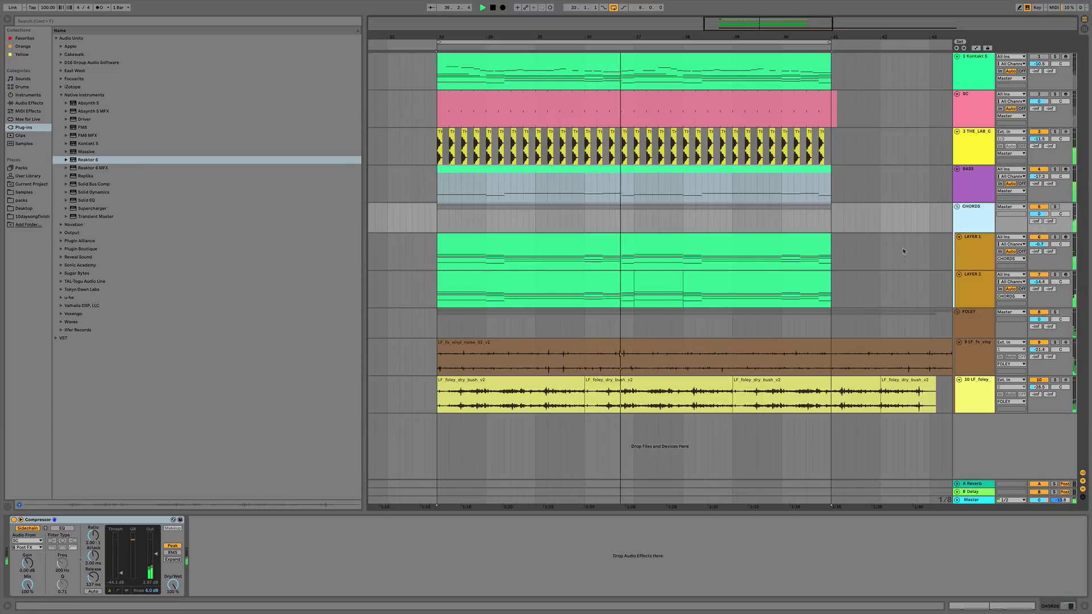
{"action": "left_click", "coordinate": [983, 185]}
{"action": "key", "text": "space"}
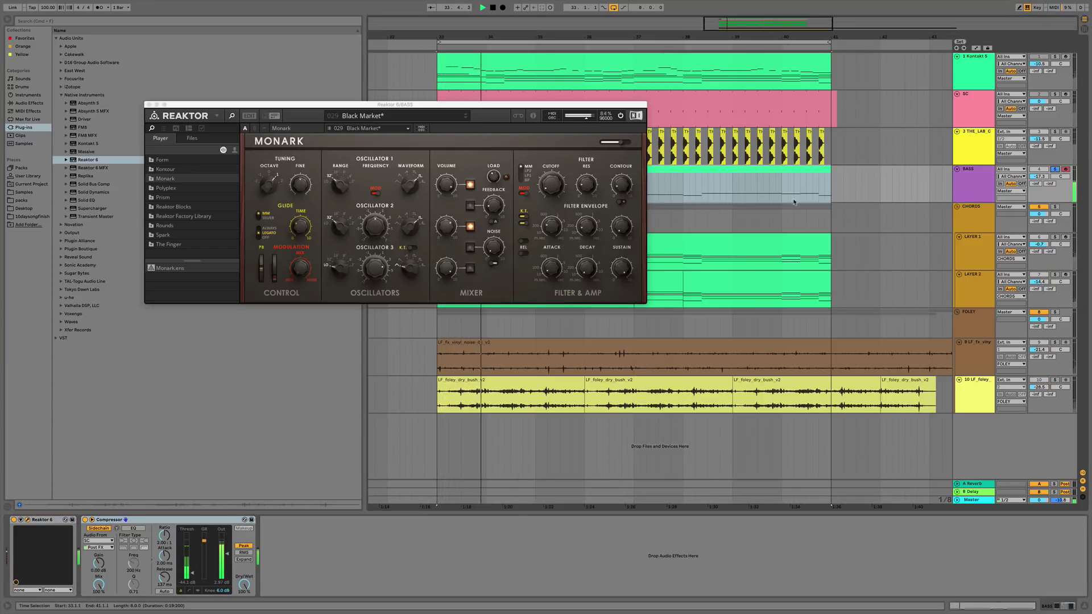
{"action": "left_click", "coordinate": [547, 170]}
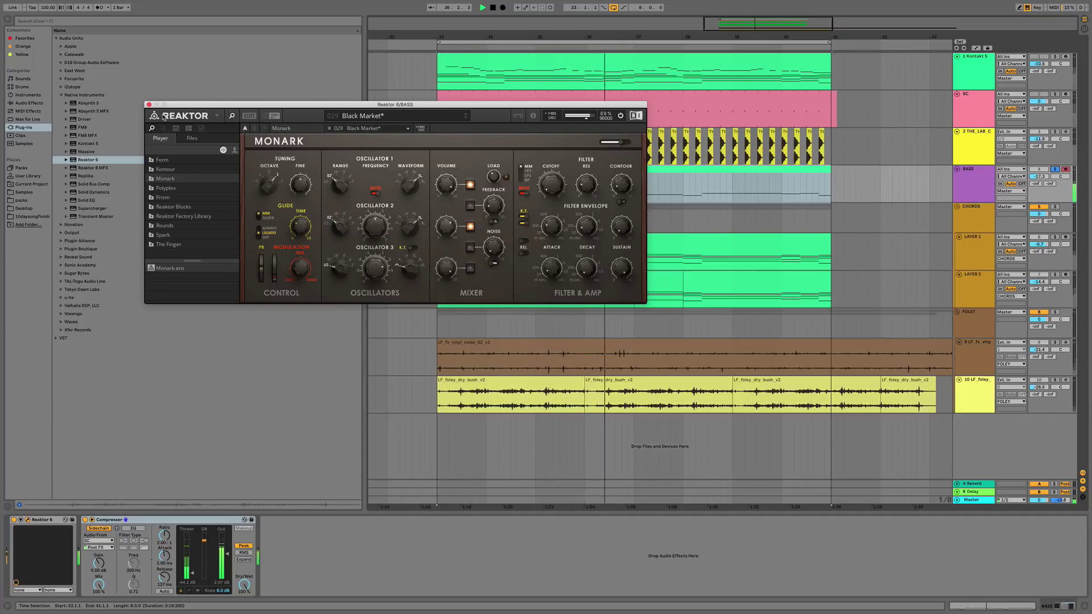
{"action": "left_click", "coordinate": [149, 105]}
{"action": "key", "text": "space"}
{"action": "key", "text": "space"}
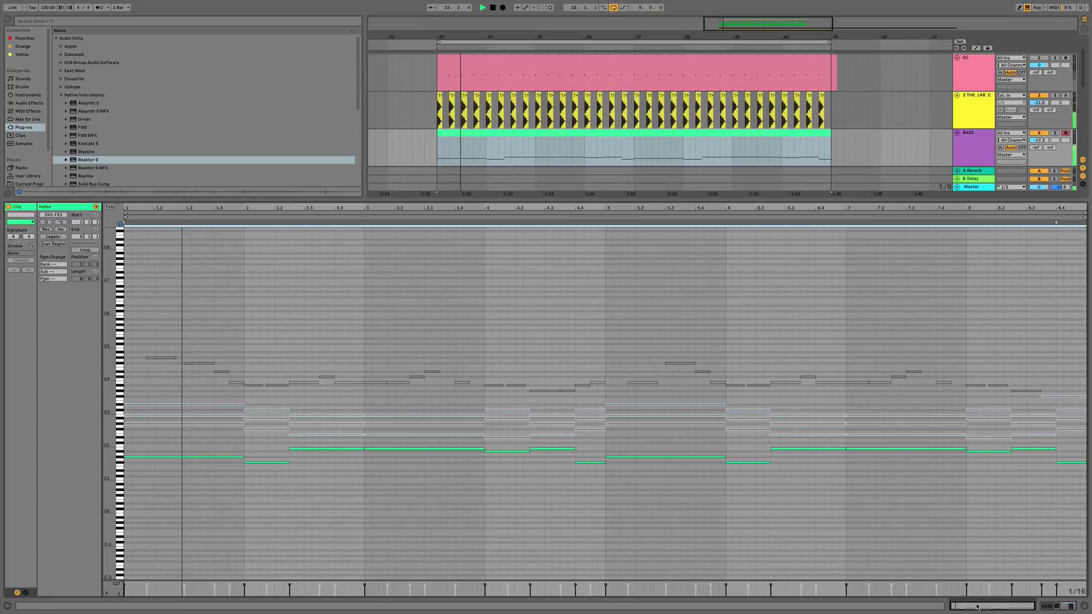
Open the BASS clip's notes and lower the two B1 notes between 2.2.3 and bar 4 to E1.
{"action": "double_click", "coordinate": [625, 184]}
{"action": "double_click", "coordinate": [106, 443]}
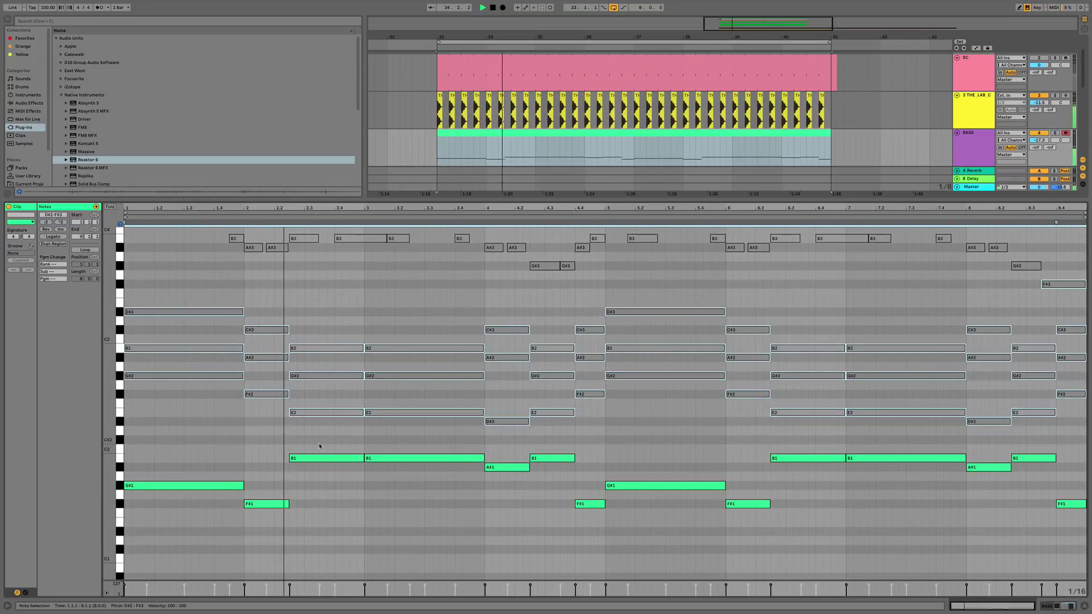
{"action": "left_click", "coordinate": [318, 457]}
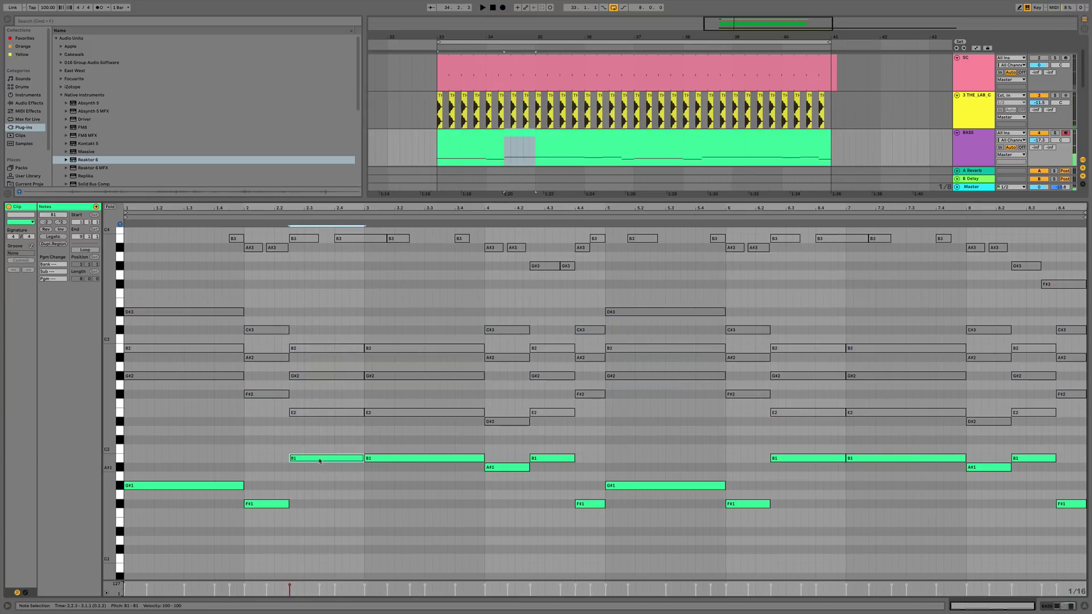
{"action": "left_click_drag", "start_coordinate": [295, 440], "coordinate": [436, 520]}
{"action": "key", "text": "space"}
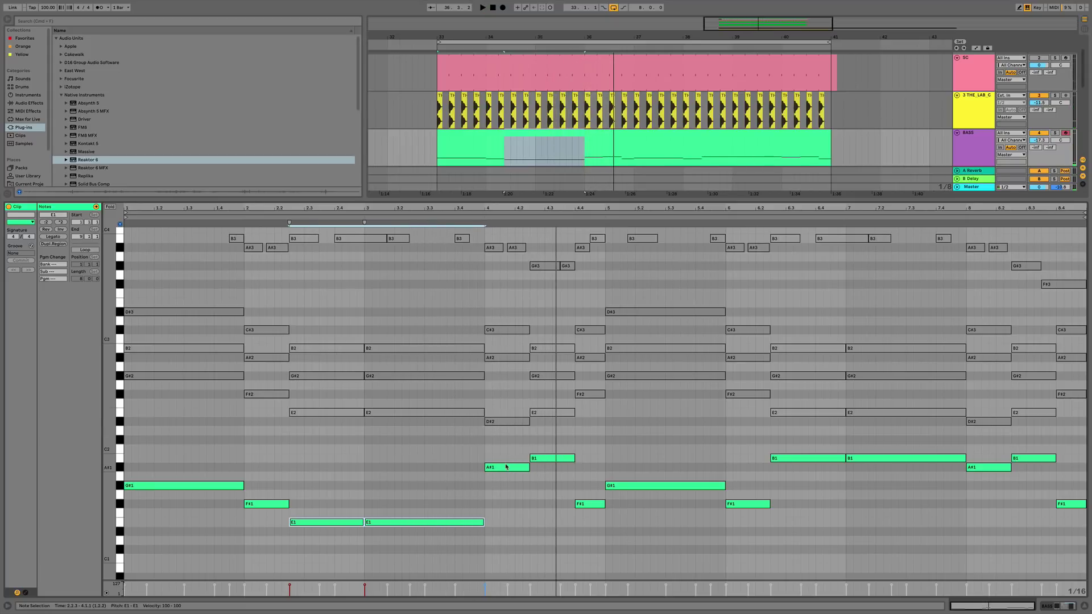
Lower the A#1 bass note at the start of bar 4 to D#1, auditioning it against the beat.
{"action": "key", "text": "space"}
{"action": "left_click_drag", "start_coordinate": [509, 467], "coordinate": [515, 527]}
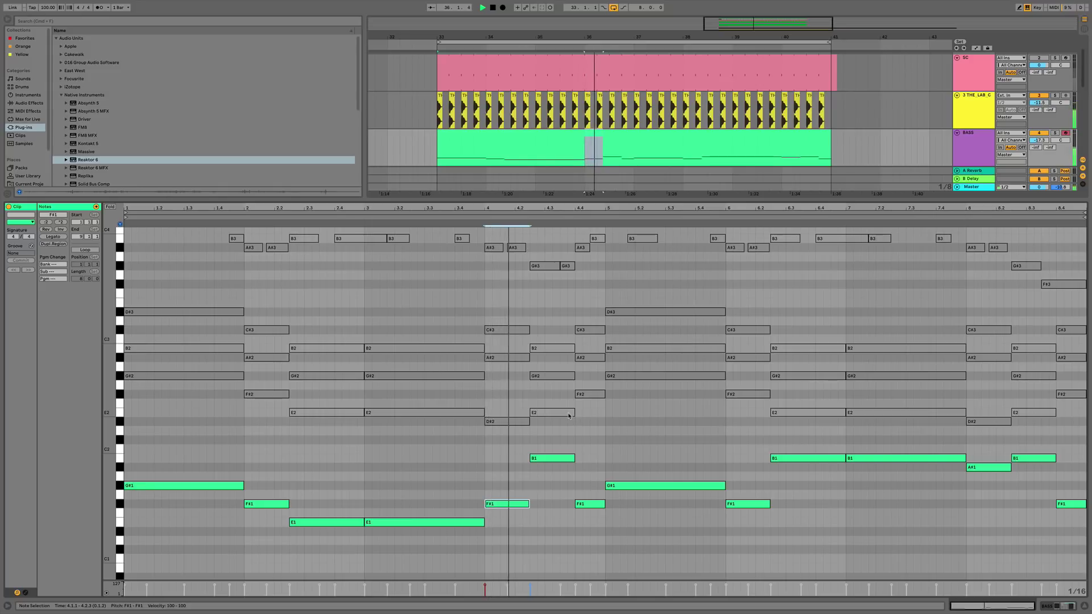
{"action": "key", "text": "space"}
{"action": "left_click_drag", "start_coordinate": [522, 504], "coordinate": [517, 535]}
{"action": "left_click", "coordinate": [458, 224]}
Try several lower pitches for the B1 bass note at 4.2.3 and settle on E1.
{"action": "left_click", "coordinate": [553, 458]}
{"action": "left_click_drag", "start_coordinate": [555, 462], "coordinate": [555, 507]}
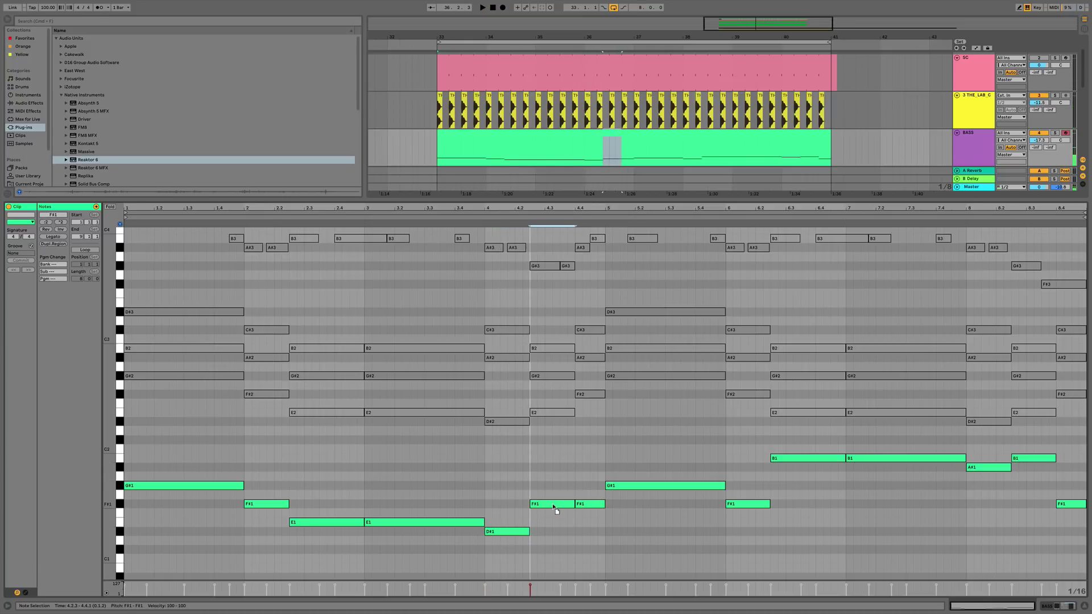
{"action": "left_click_drag", "start_coordinate": [557, 511], "coordinate": [558, 497]}
{"action": "key", "text": "space"}
{"action": "left_click", "coordinate": [1054, 132]}
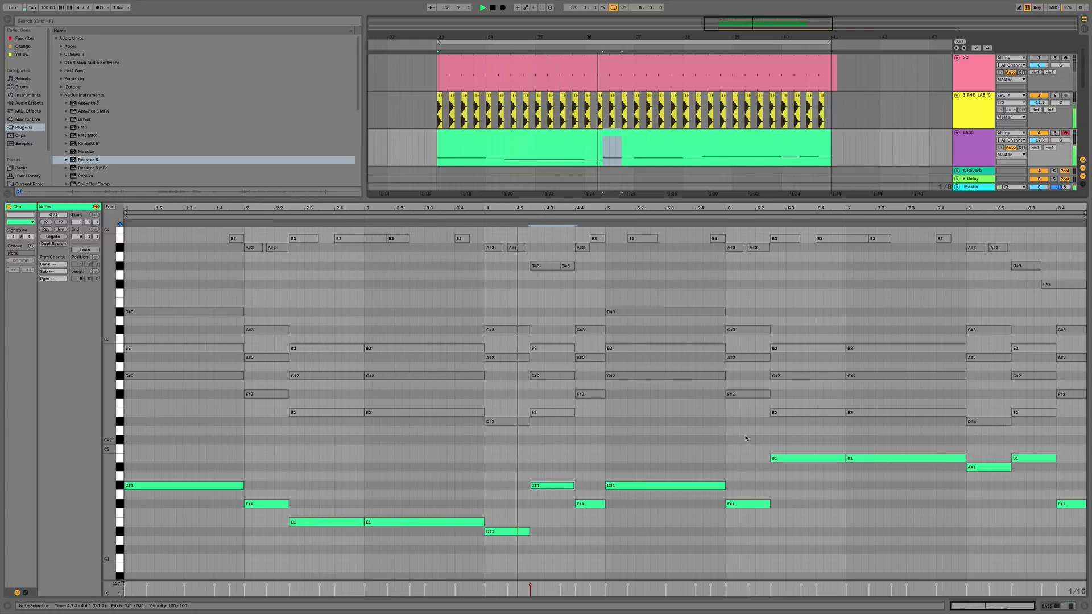
{"action": "key", "text": "space"}
{"action": "left_click_drag", "start_coordinate": [571, 487], "coordinate": [566, 518]}
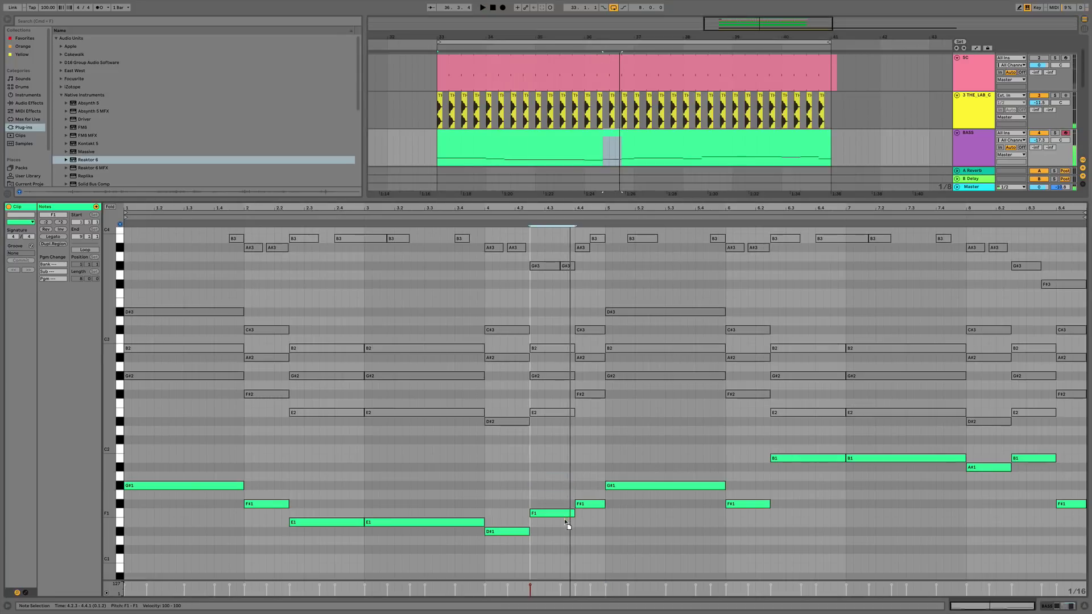
{"action": "left_click", "coordinate": [587, 505]}
{"action": "key", "text": "space"}
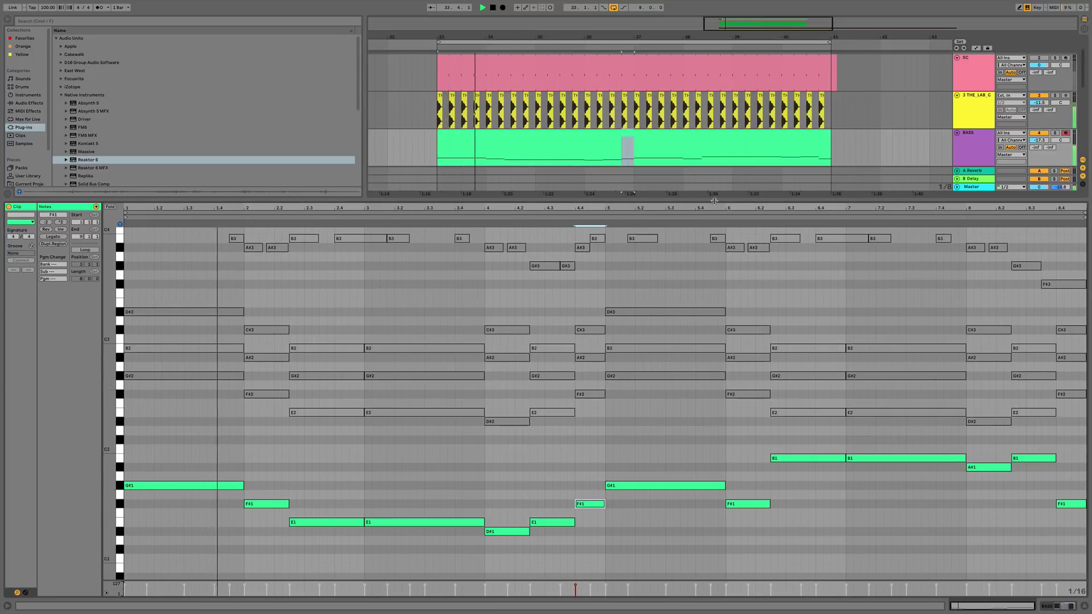
Replace the bass notes in bars 5 to 8 of the clip with a copy of the edited bars 1 to 4.
{"action": "left_click_drag", "start_coordinate": [676, 442], "coordinate": [1086, 579]}
{"action": "key", "text": "ctrl+z"}
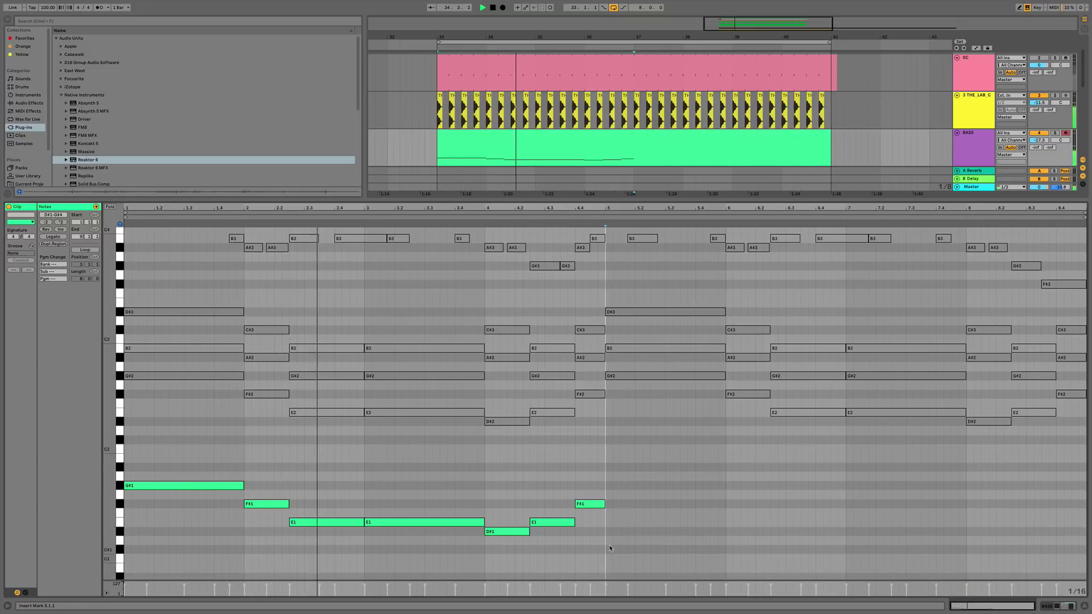
{"action": "left_click", "coordinate": [422, 463]}
{"action": "key", "text": "space"}
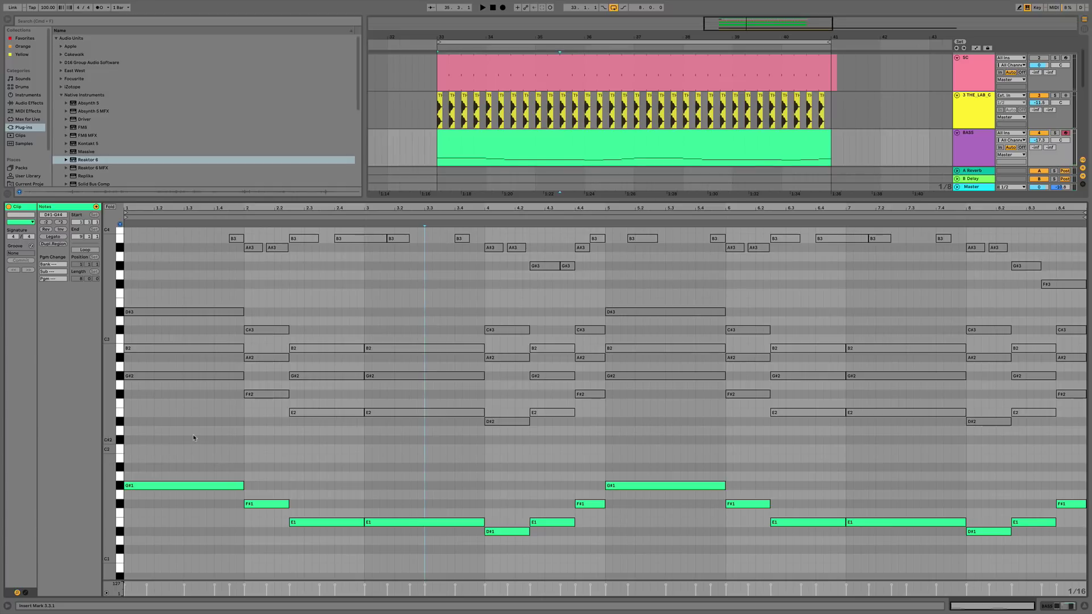
Try the whole bass line one octave higher and shift it back down.
{"action": "left_click_drag", "start_coordinate": [179, 453], "coordinate": [1087, 570]}
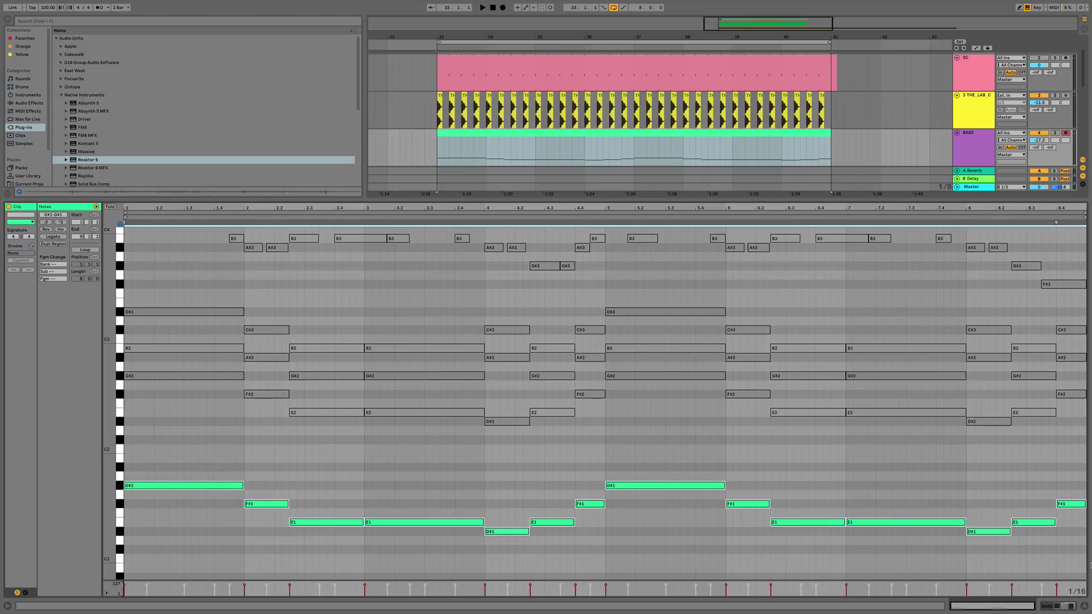
{"action": "key", "text": "shift+Up"}
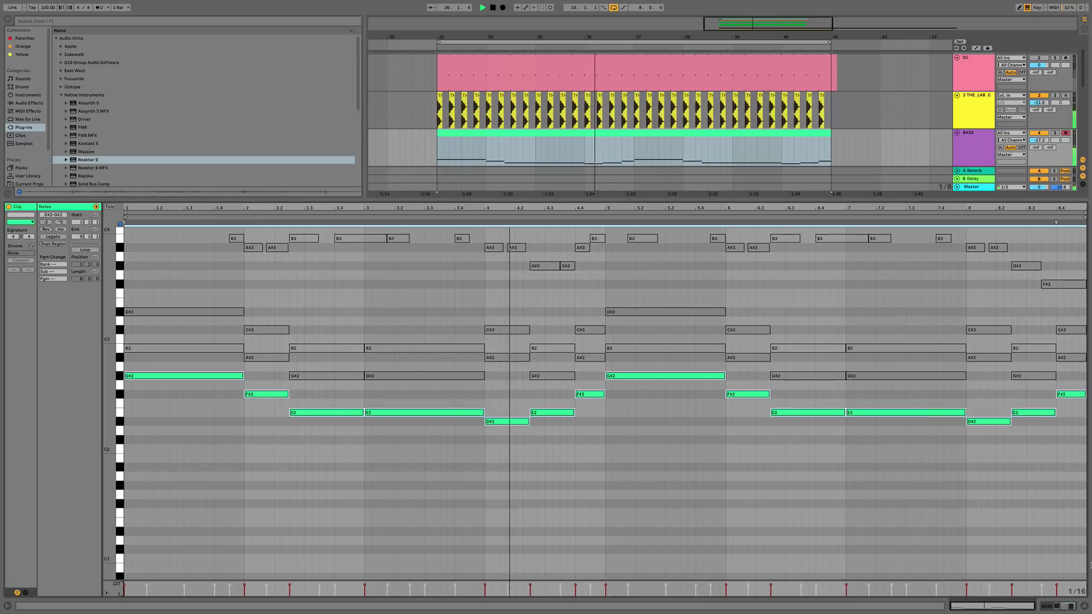
{"action": "key", "text": "space"}
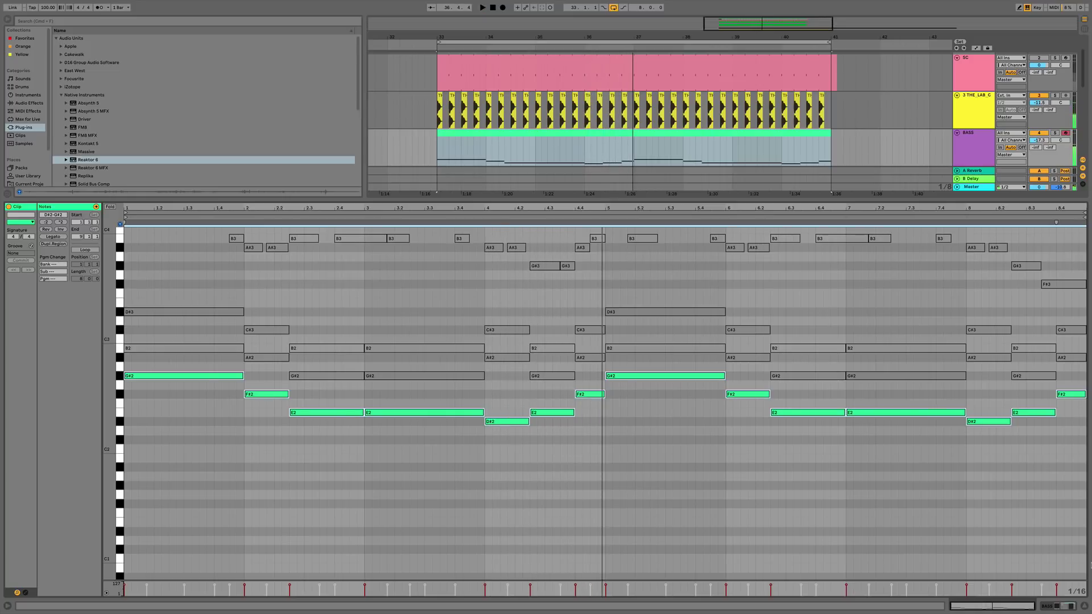
{"action": "key", "text": "shift+Down"}
{"action": "key", "text": "space"}
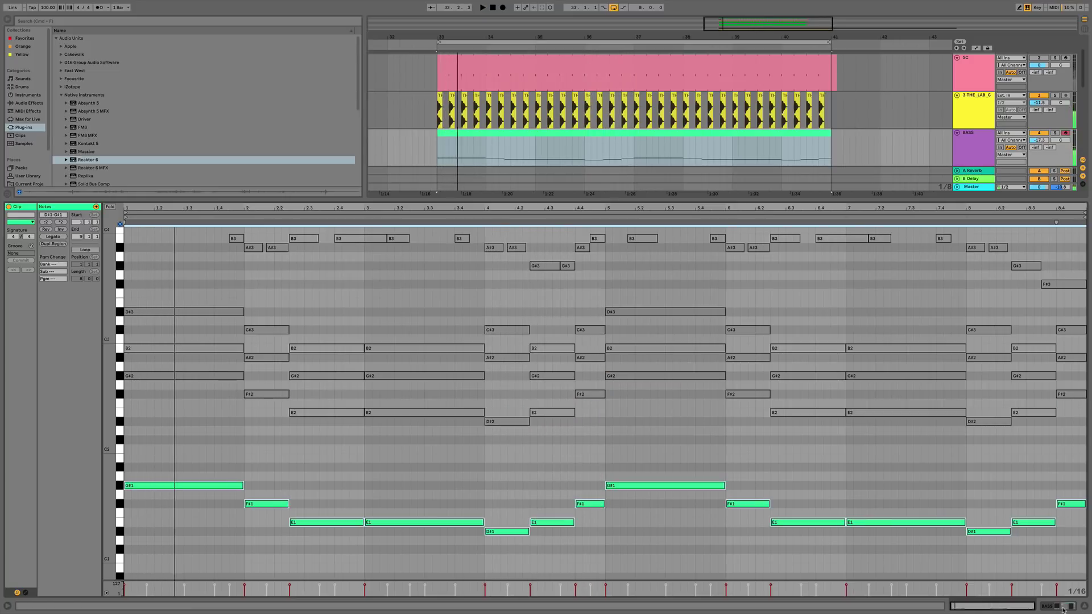
Duplicate the BASS track with its devices and clip, and play the result.
{"action": "left_click", "coordinate": [969, 143]}
{"action": "left_click", "coordinate": [977, 187]}
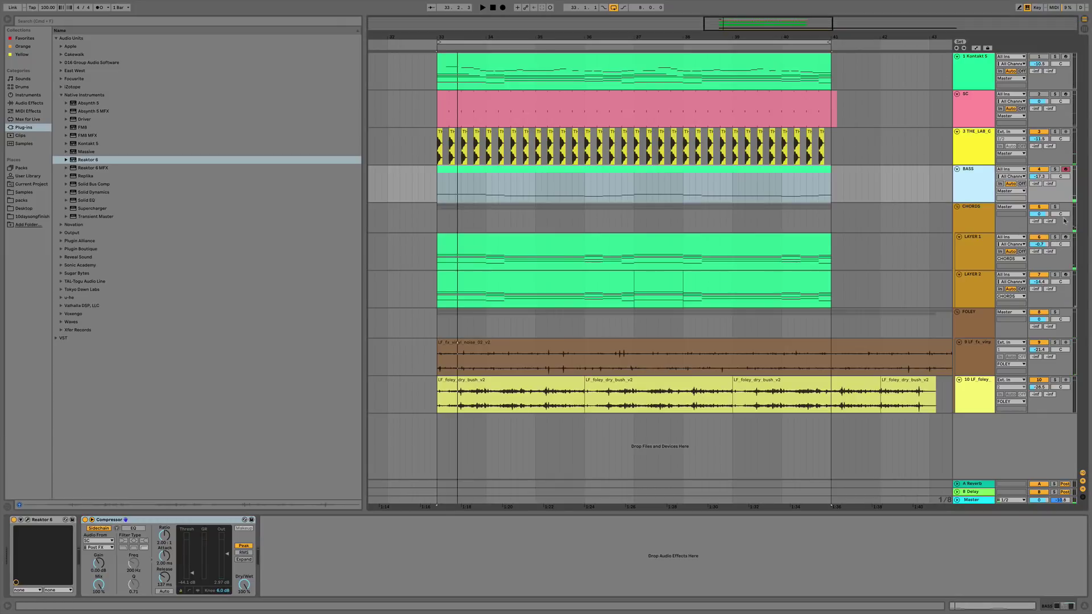
{"action": "key", "text": "super+d"}
{"action": "key", "text": "space"}
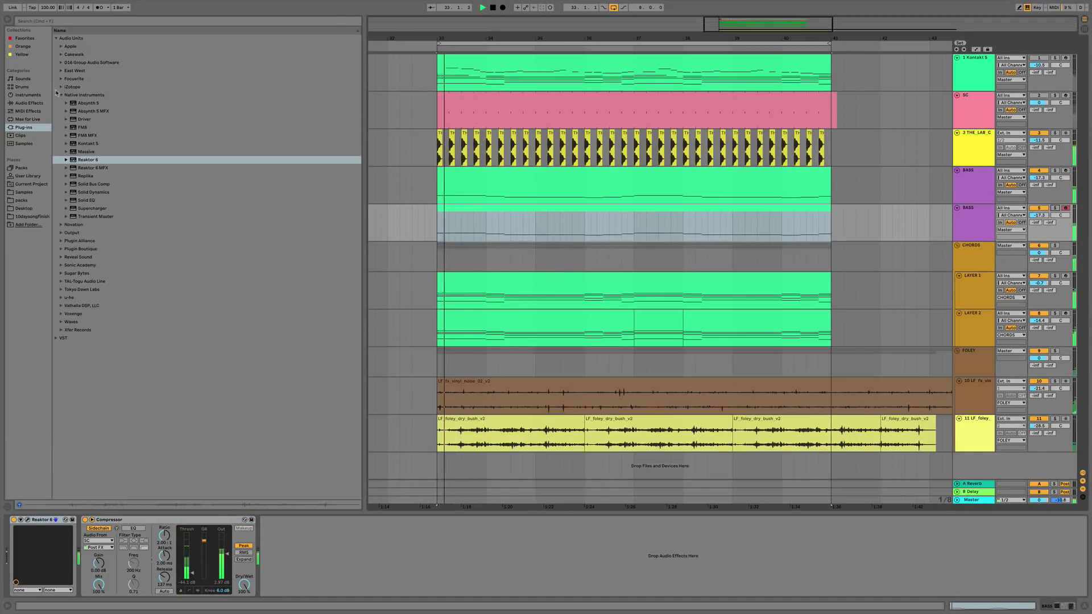
Add EQ Eight after the Compressor on the duplicated BASS track and raise its low cut to about 178 Hz.
{"action": "left_click", "coordinate": [24, 103]}
{"action": "left_click_drag", "start_coordinate": [80, 137], "coordinate": [114, 195]}
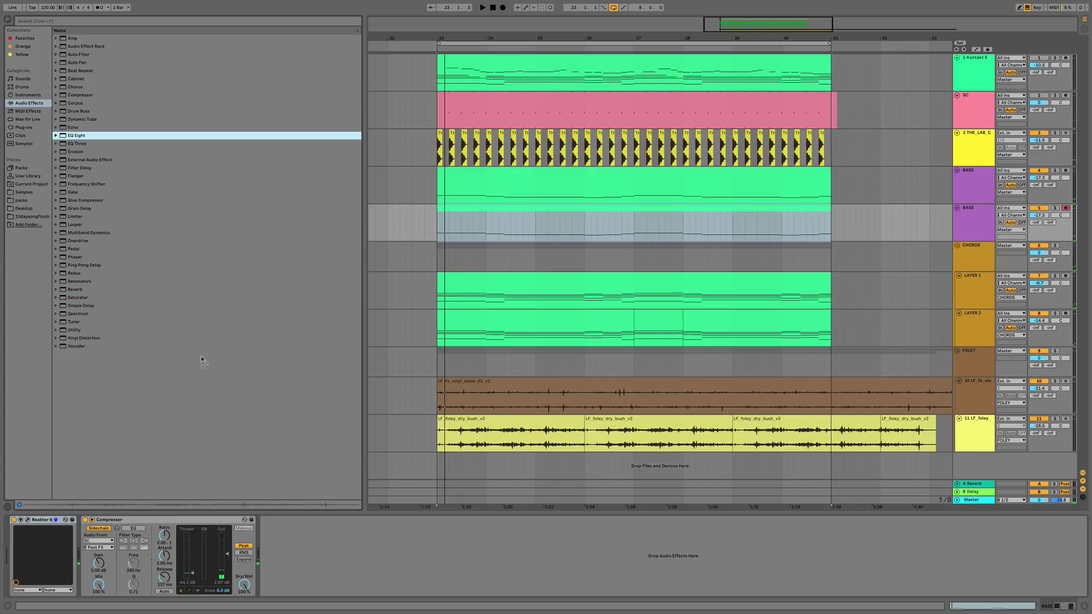
{"action": "left_click_drag", "start_coordinate": [312, 561], "coordinate": [310, 563]}
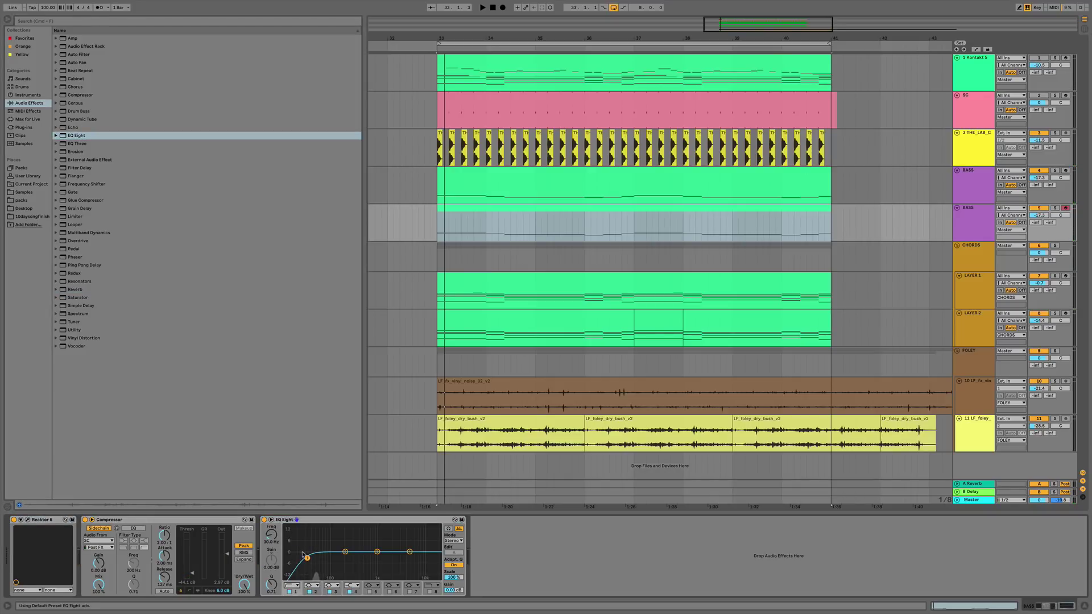
{"action": "key", "text": "space"}
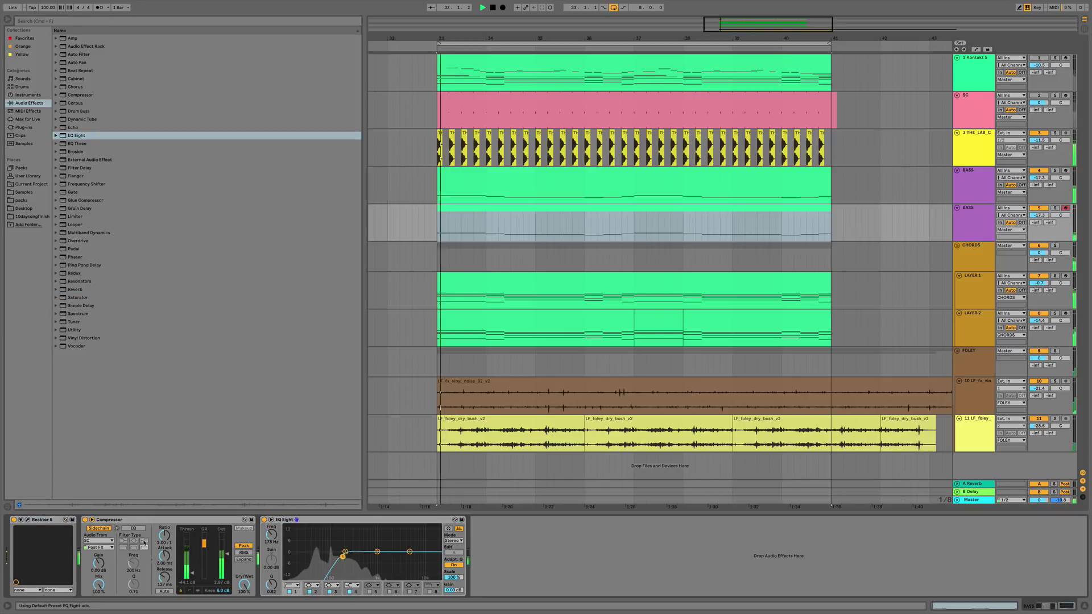
Solo the duplicated BASS track and play the loop.
{"action": "left_click", "coordinate": [28, 520]}
{"action": "left_click", "coordinate": [1063, 192]}
{"action": "left_click", "coordinate": [1055, 208]}
{"action": "key", "text": "space"}
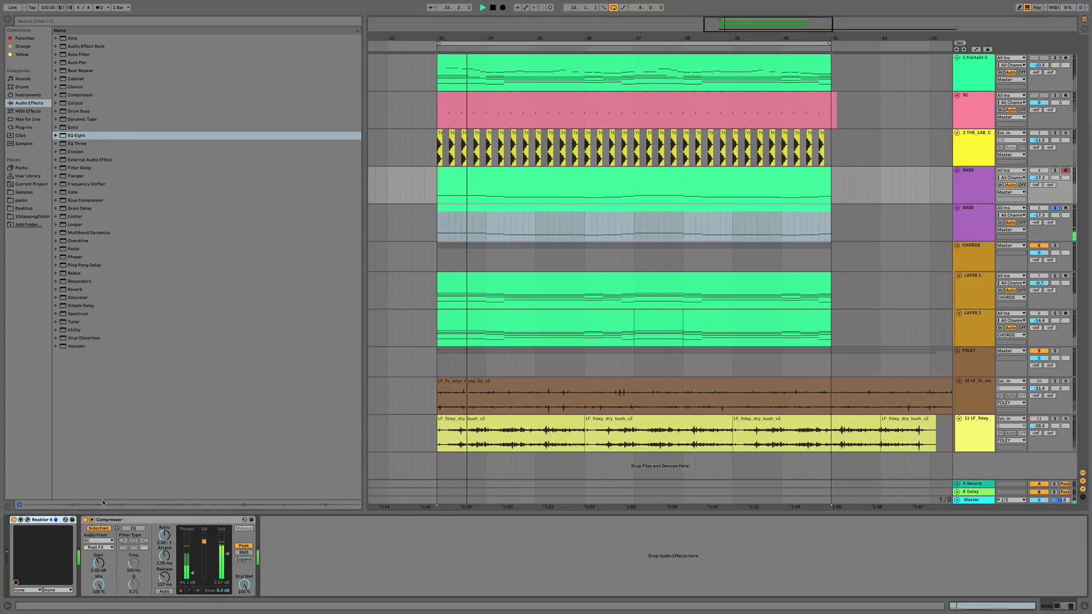
{"action": "left_click", "coordinate": [27, 520]}
{"action": "left_click", "coordinate": [466, 118]}
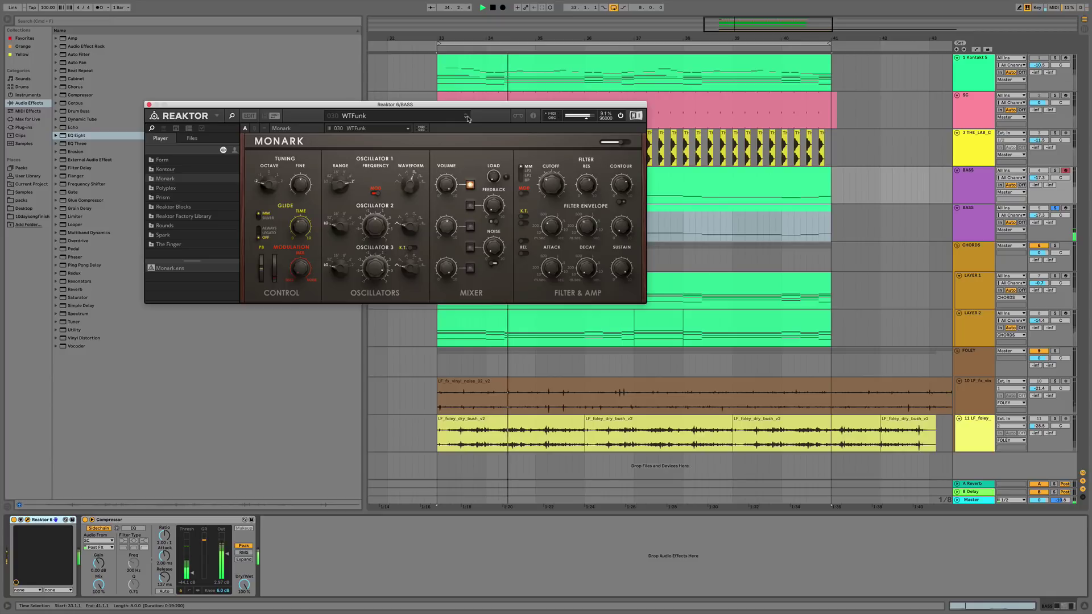
{"action": "key", "text": "Down"}
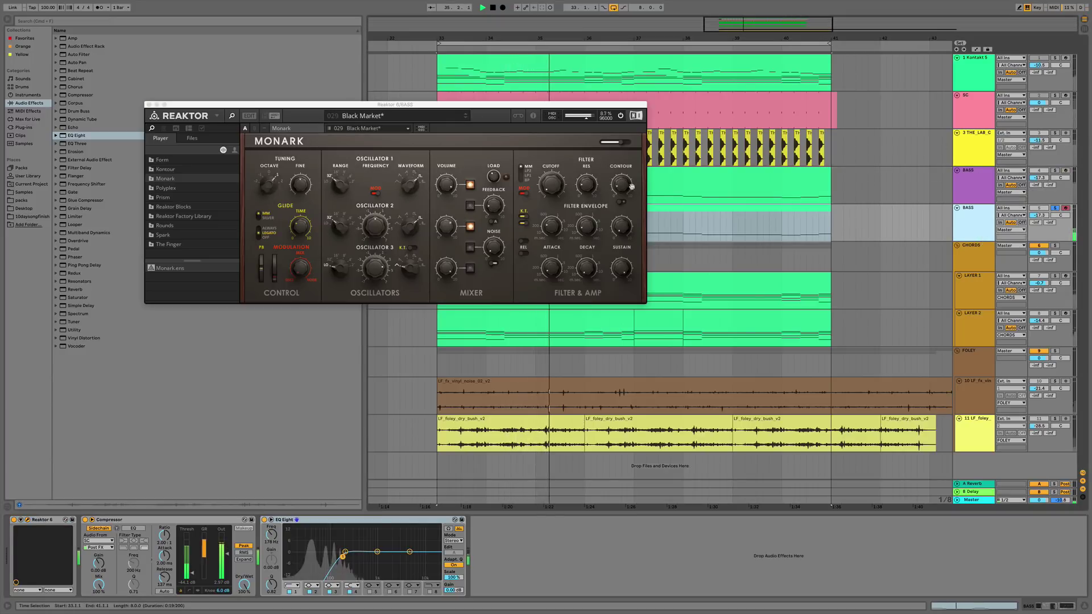
Load the WTFunk preset in the duplicated BASS track's Monark and check it against the original BASS track's Black Market preset.
{"action": "left_click", "coordinate": [466, 117]}
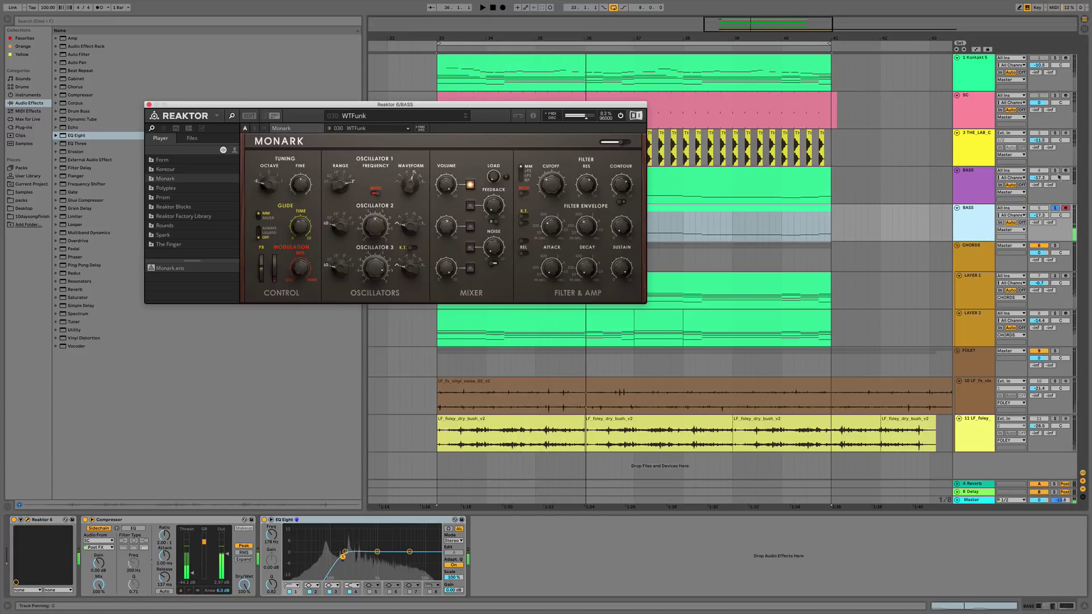
{"action": "left_click", "coordinate": [968, 183]}
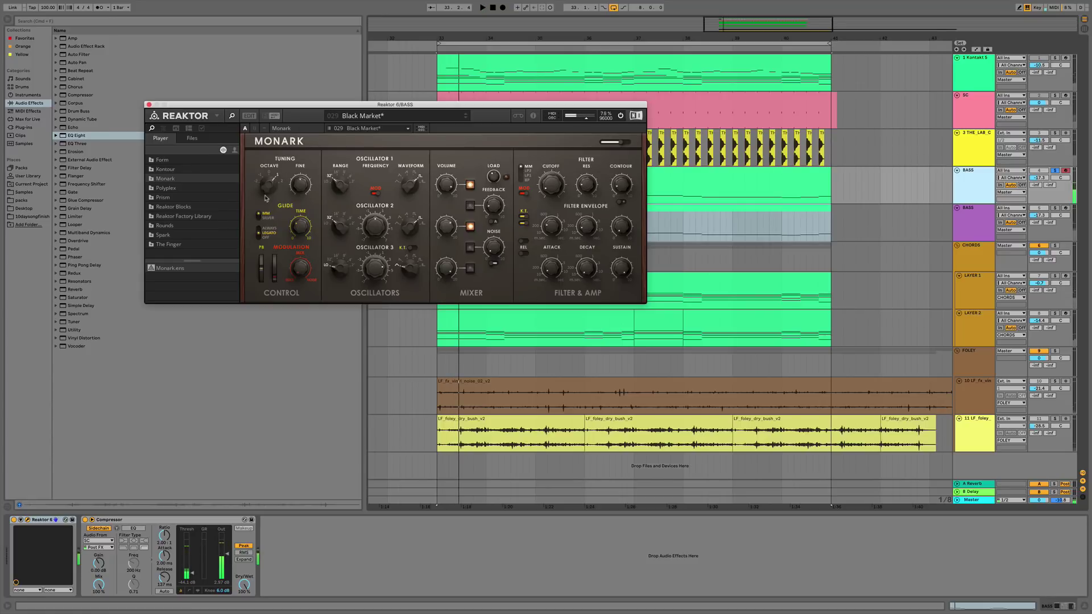
{"action": "left_click", "coordinate": [958, 223]}
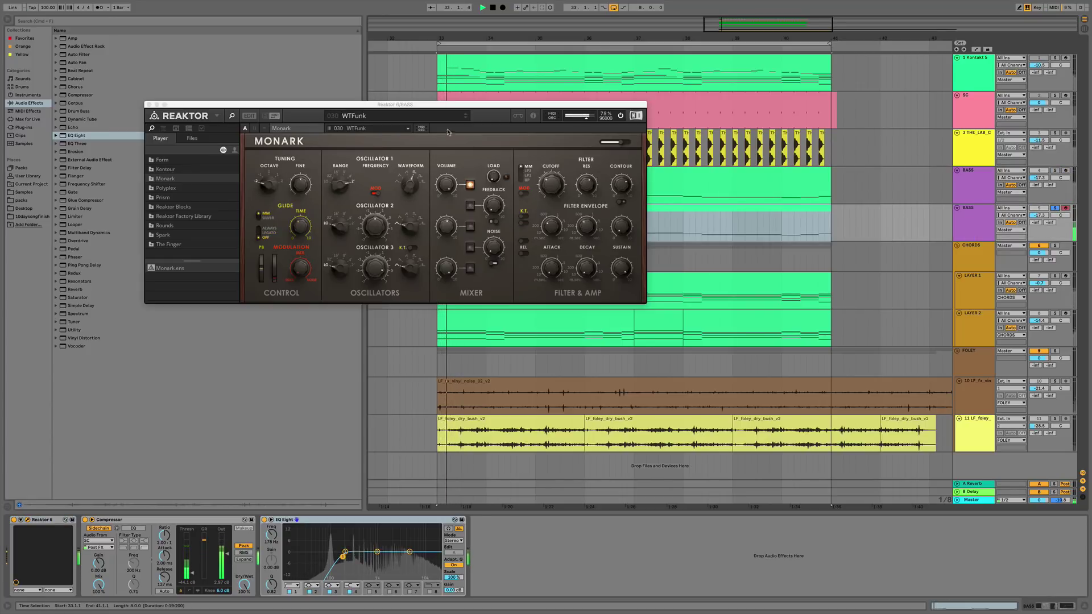
Audition the Triangular, Monobell and Organ A presets on the duplicated BASS track, adjusting Monark's octave tuning.
{"action": "left_click", "coordinate": [466, 118]}
{"action": "key", "text": "space"}
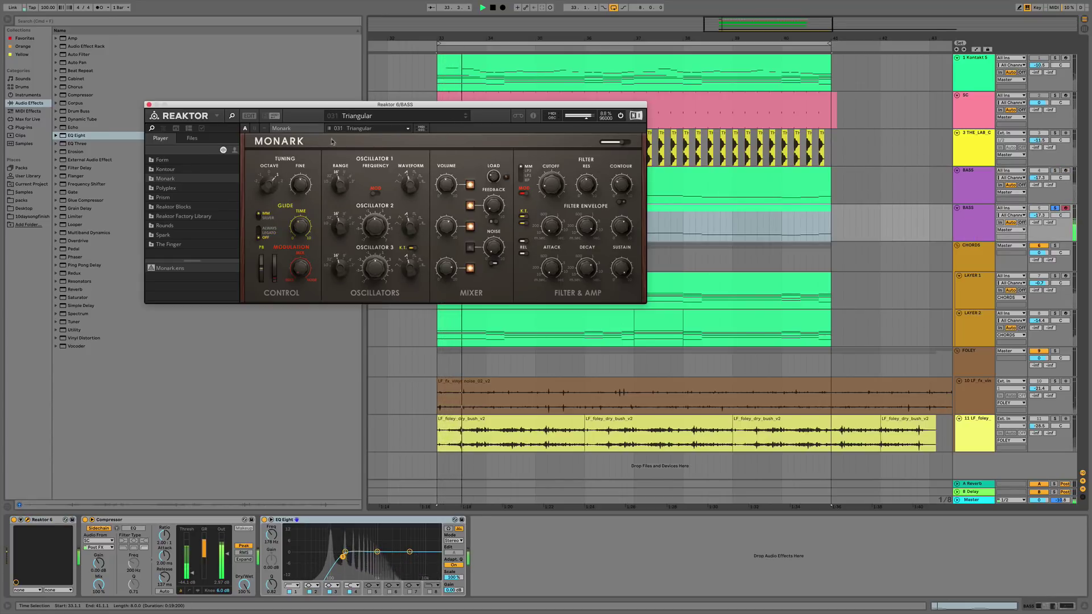
{"action": "left_click_drag", "start_coordinate": [267, 184], "coordinate": [270, 205]}
{"action": "left_click", "coordinate": [466, 119]}
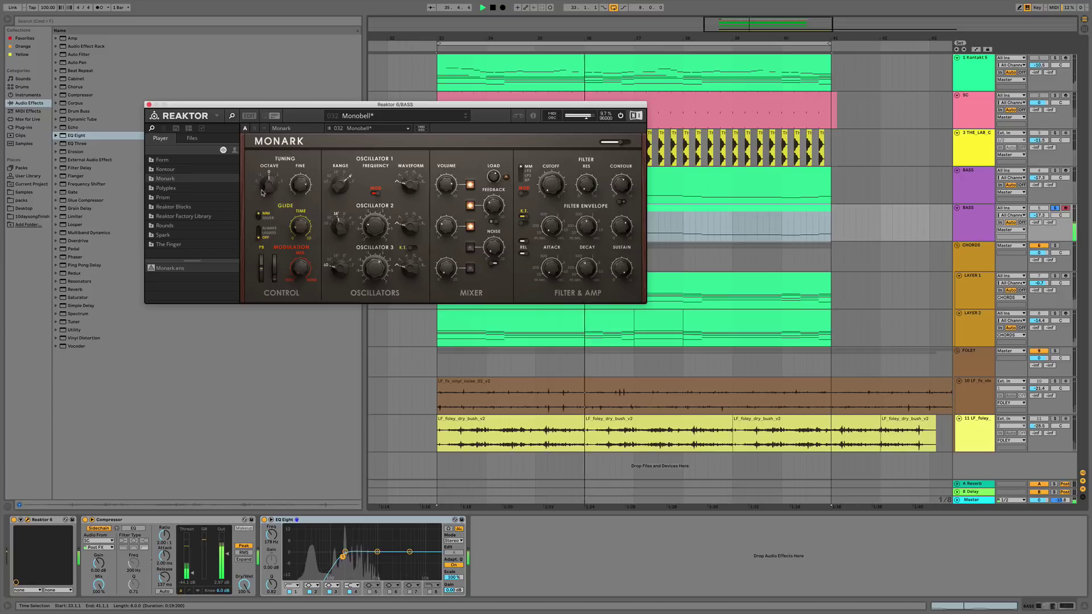
{"action": "left_click", "coordinate": [1059, 213]}
{"action": "left_click", "coordinate": [466, 118]}
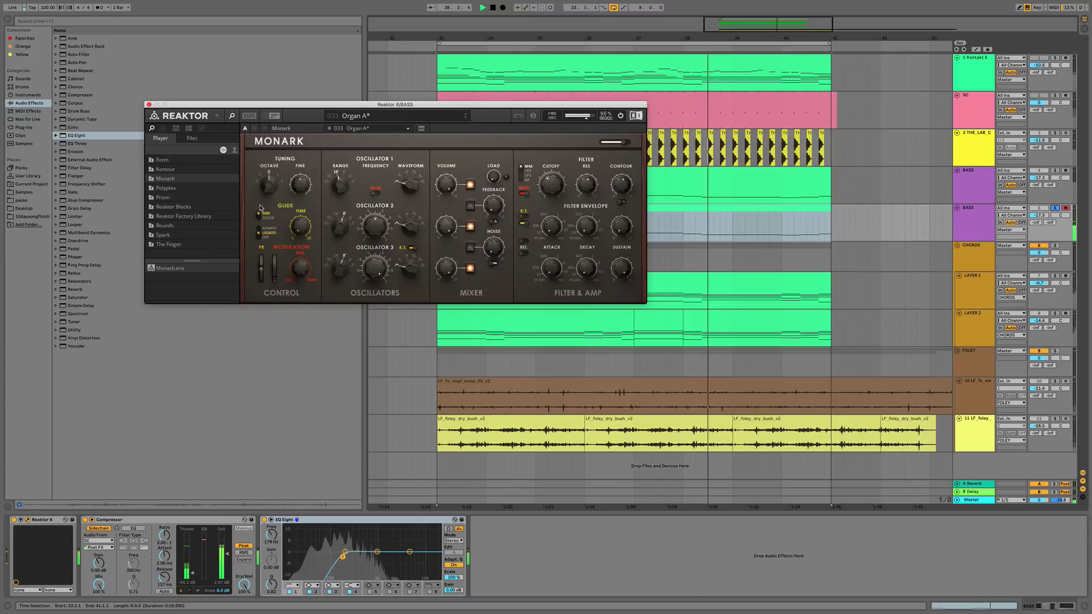
Set the duplicated BASS track's volume to -18.7 dB in the full mix and solo the track again.
{"action": "left_click_drag", "start_coordinate": [1035, 215], "coordinate": [1035, 211]}
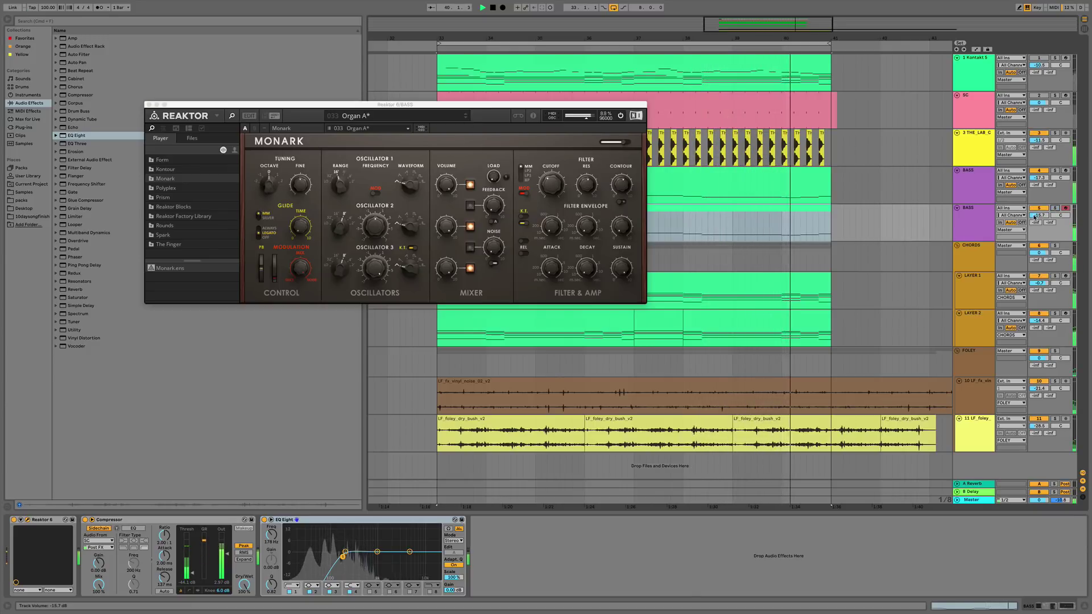
{"action": "left_click_drag", "start_coordinate": [1036, 217], "coordinate": [1036, 215]}
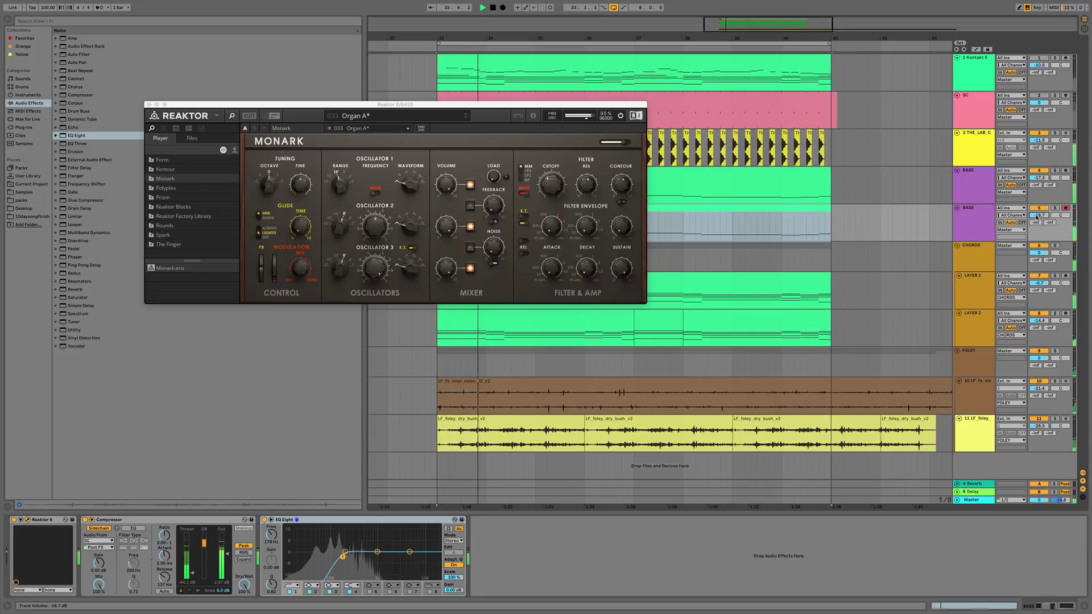
{"action": "left_click", "coordinate": [1055, 208]}
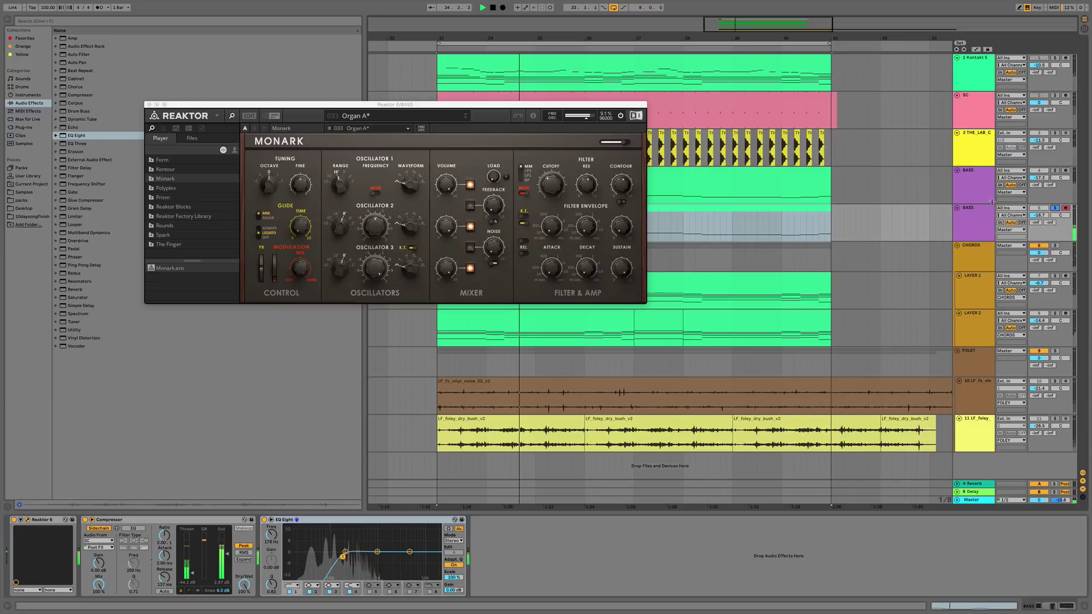
Audition Monark's Organ B, Radioaktive and Stir It Down presets on the soloed BASS layer.
{"action": "left_click", "coordinate": [465, 118]}
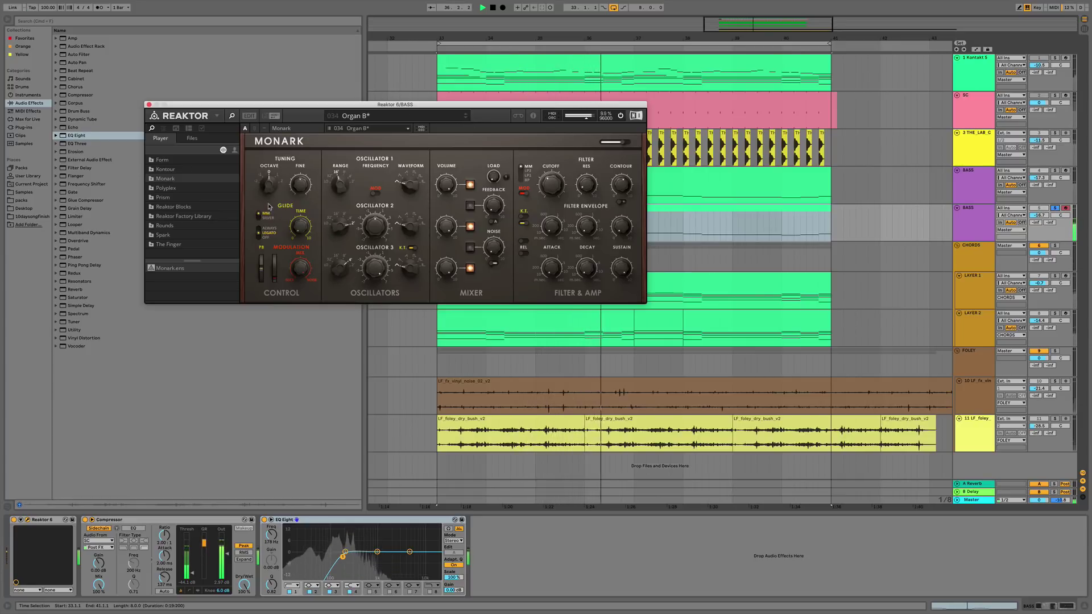
{"action": "left_click", "coordinate": [465, 117]}
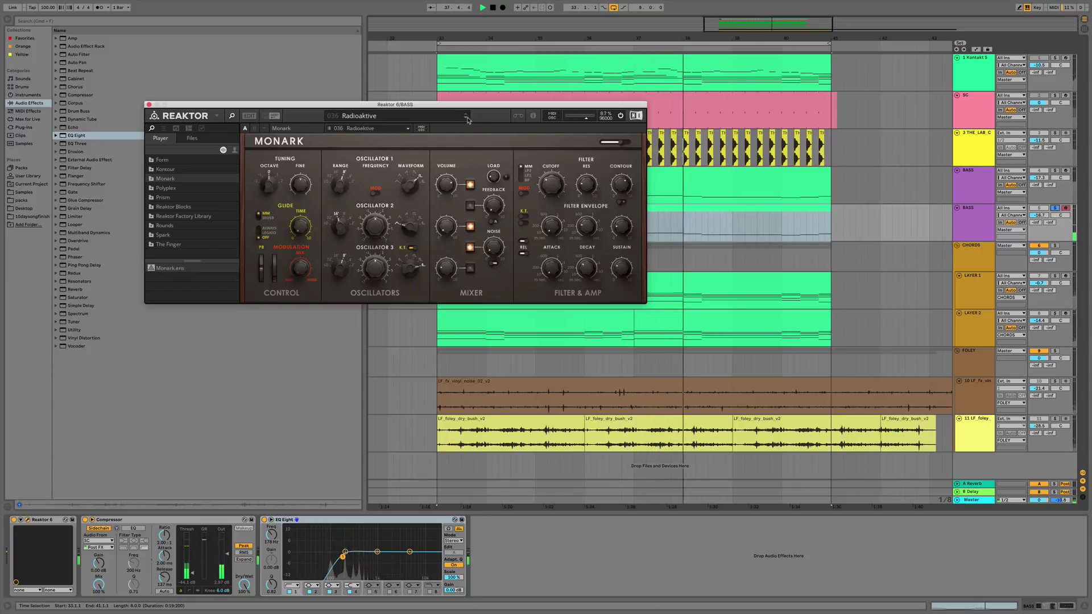
{"action": "left_click", "coordinate": [467, 118]}
{"action": "left_click", "coordinate": [466, 113]}
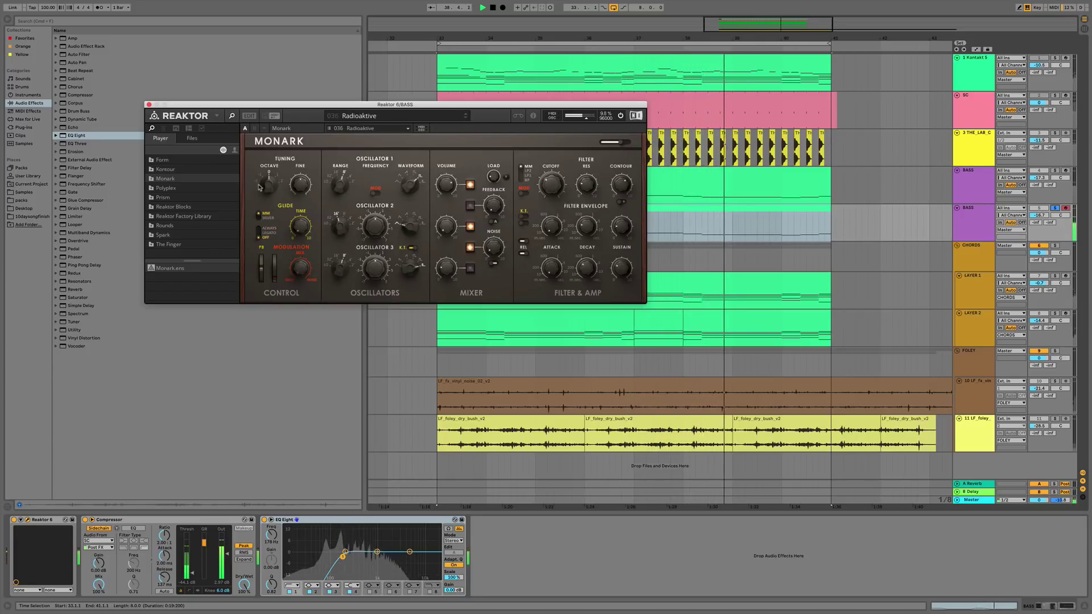
{"action": "left_click", "coordinate": [466, 118]}
{"action": "left_click", "coordinate": [466, 118]}
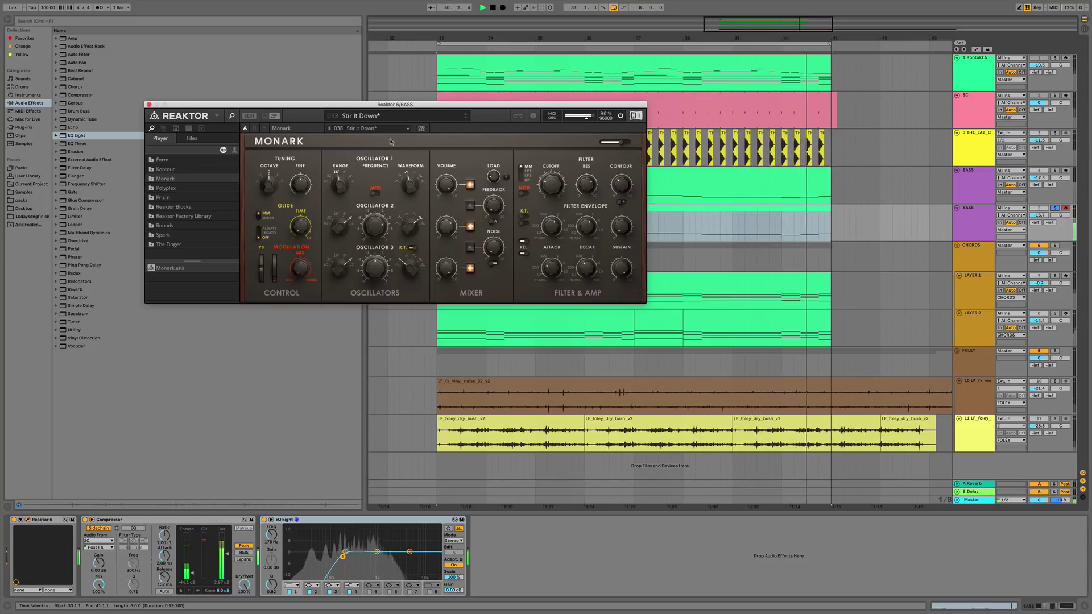
Audition the Tumpk and Brian Salad Toss presets, and check Brian Salad Toss in the full mix.
{"action": "left_click", "coordinate": [466, 119]}
{"action": "left_click", "coordinate": [465, 120]}
{"action": "left_click", "coordinate": [464, 119]}
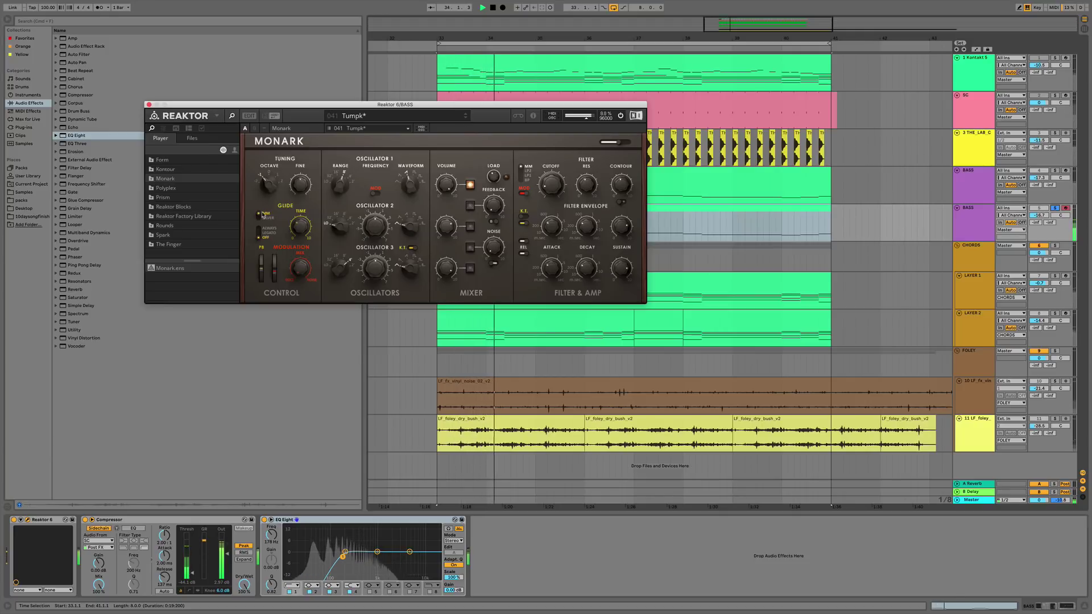
{"action": "left_click", "coordinate": [466, 118]}
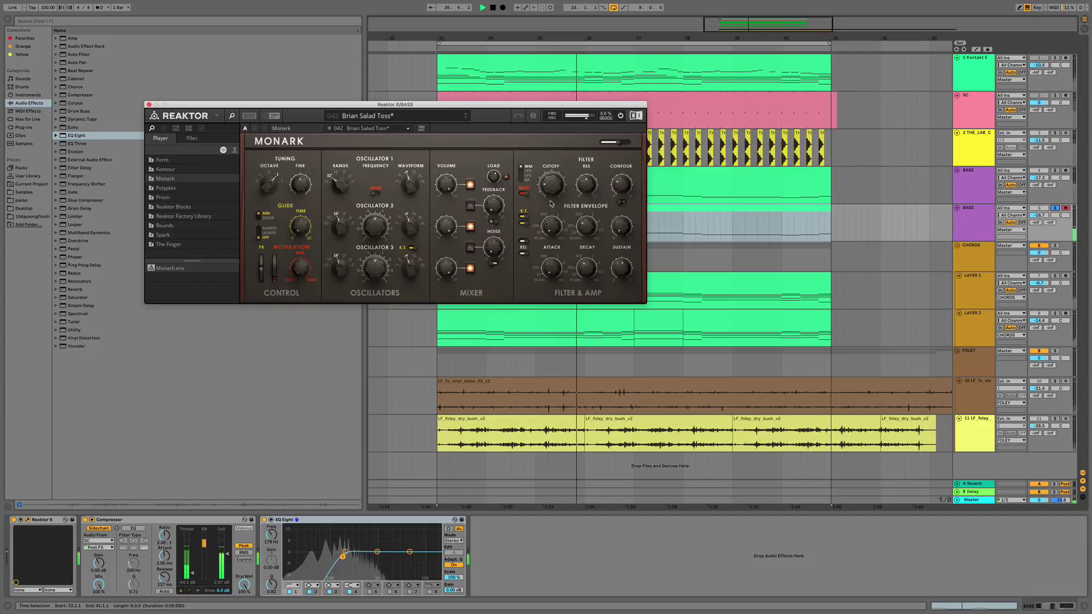
{"action": "left_click", "coordinate": [1055, 208]}
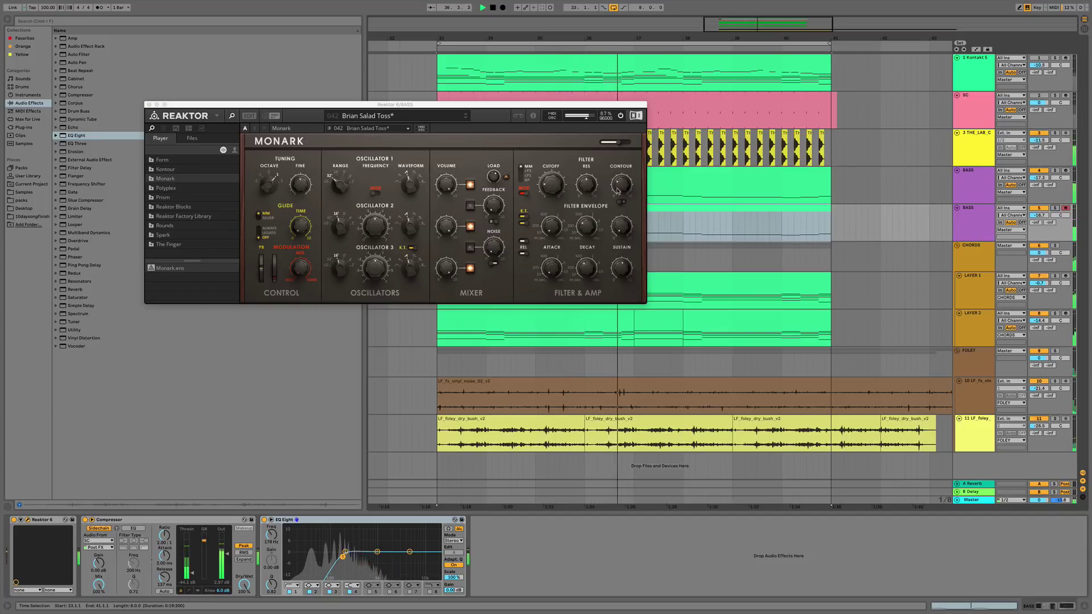
{"action": "left_click", "coordinate": [1054, 208]}
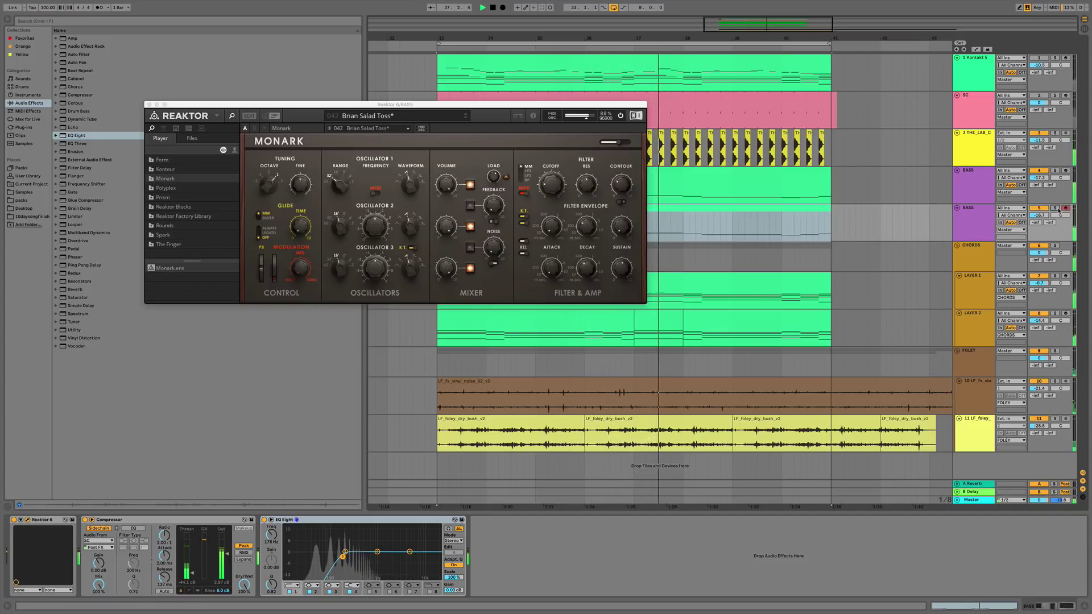
Audition the following Monark presets from Clarinet up to Computerwerking on the BASS layer, trying a different octave tuning along the way.
{"action": "left_click", "coordinate": [465, 118]}
{"action": "left_click_drag", "start_coordinate": [270, 185], "coordinate": [274, 195]}
{"action": "left_click", "coordinate": [465, 118]}
{"action": "left_click", "coordinate": [465, 119]}
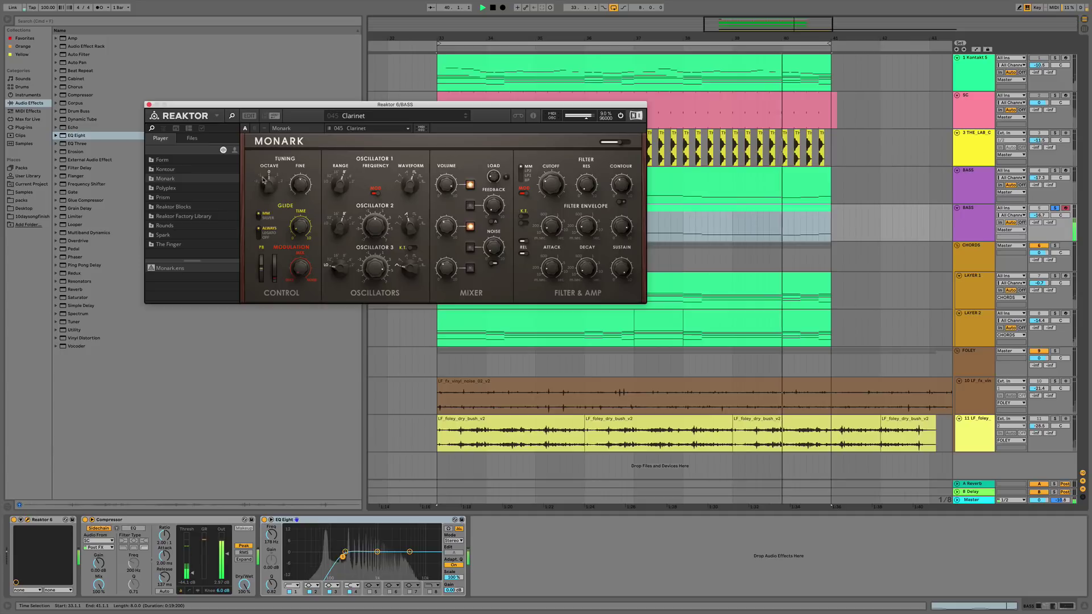
{"action": "left_click", "coordinate": [468, 118]}
{"action": "left_click", "coordinate": [467, 118]}
{"action": "left_click", "coordinate": [467, 119]}
{"action": "left_click", "coordinate": [467, 118]}
{"action": "left_click", "coordinate": [467, 119]}
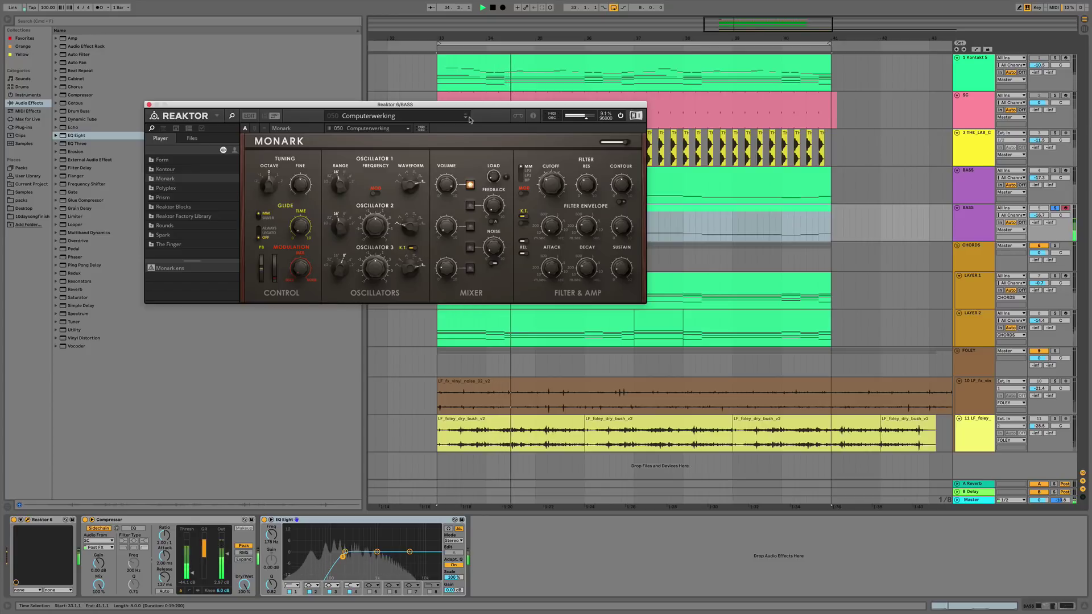
Audition further Monark presets on the soloed BASS layer, through Cold Wave up to Continuo.
{"action": "left_click", "coordinate": [468, 119]}
{"action": "double_click", "coordinate": [468, 119]}
{"action": "left_click", "coordinate": [467, 119]}
{"action": "double_click", "coordinate": [467, 118]}
{"action": "left_click", "coordinate": [467, 118]}
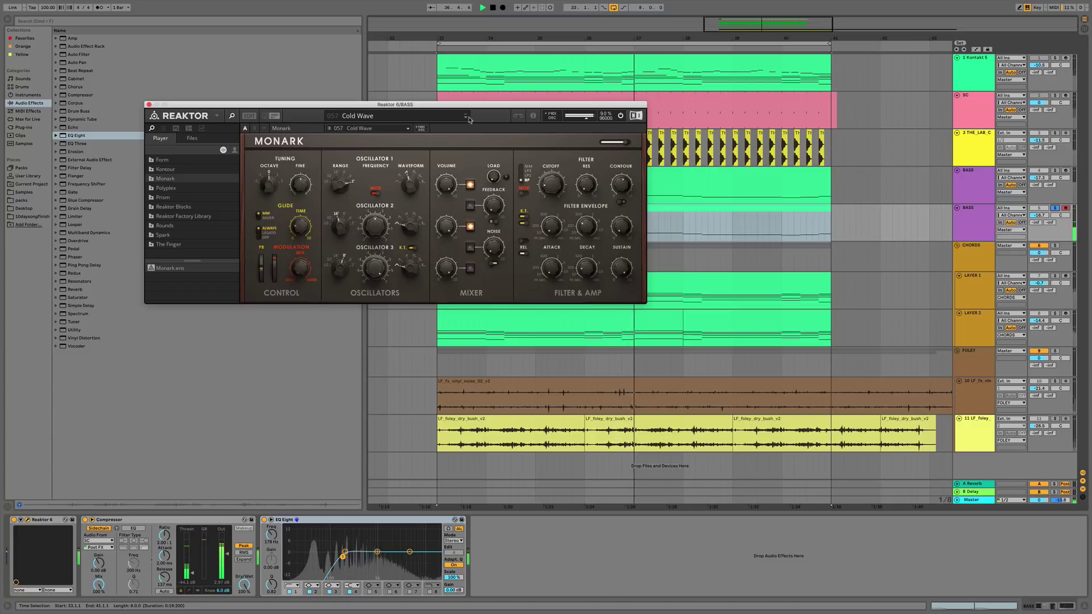
{"action": "left_click", "coordinate": [468, 118]}
{"action": "left_click", "coordinate": [467, 118]}
{"action": "left_click", "coordinate": [467, 119]}
{"action": "left_click", "coordinate": [467, 118]}
{"action": "left_click", "coordinate": [468, 118]}
{"action": "left_click", "coordinate": [467, 118]}
{"action": "left_click", "coordinate": [467, 119]}
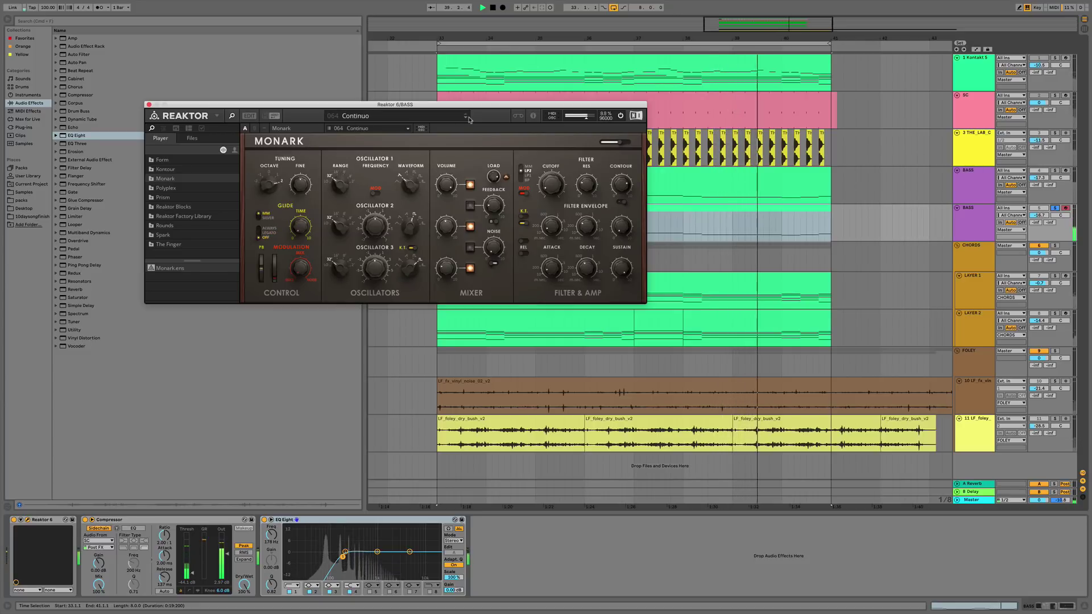
Adjust the Continuo preset's filter and raise the duplicated BASS track's volume to about -14 dB while checking it in the full mix.
{"action": "left_click", "coordinate": [1055, 209]}
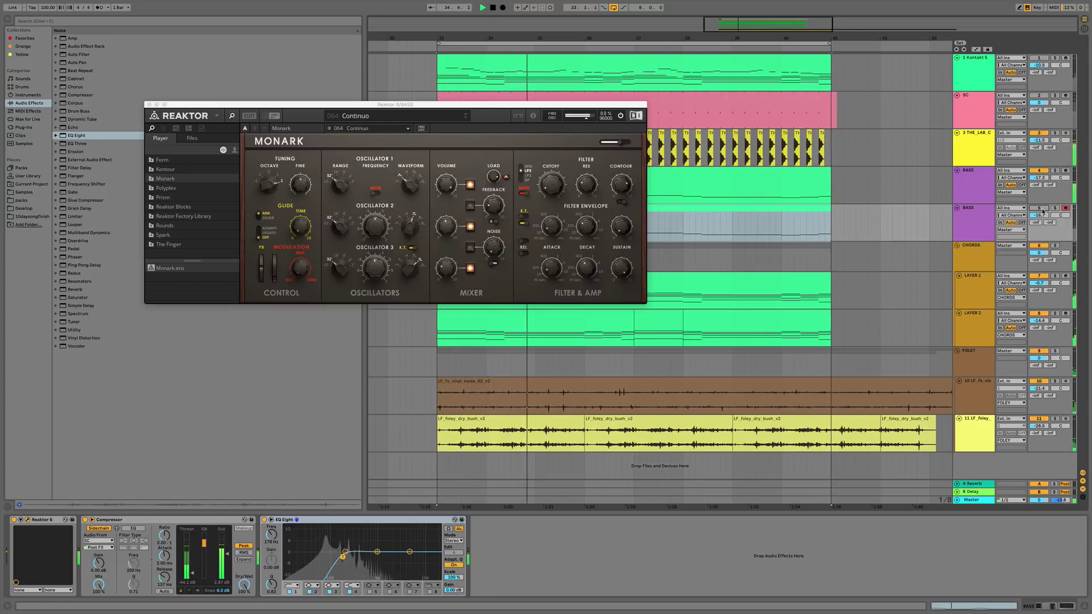
{"action": "left_click", "coordinate": [519, 181]}
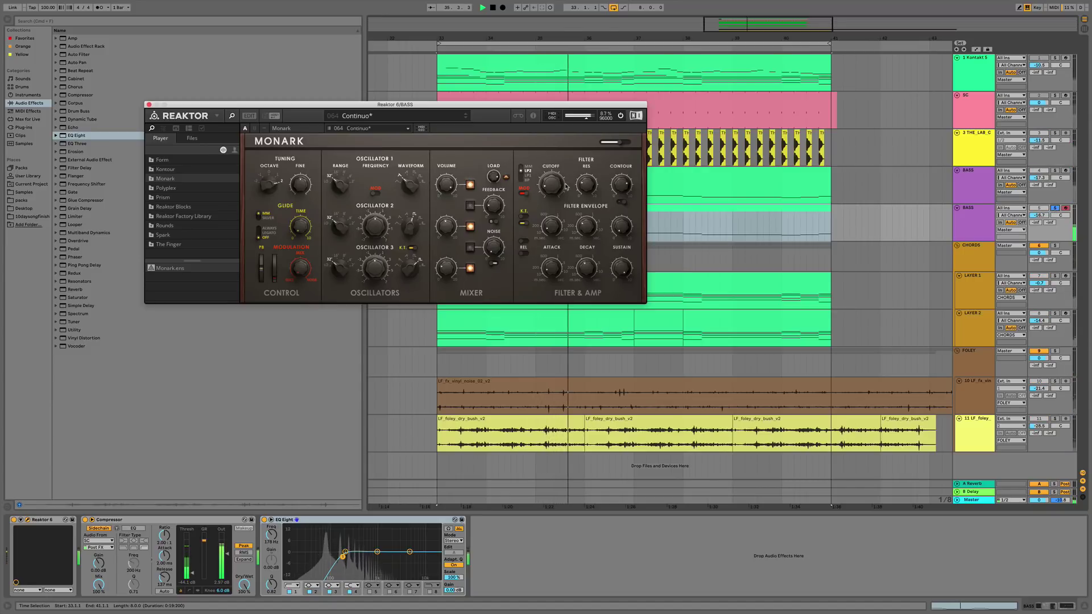
{"action": "left_click", "coordinate": [1054, 208]}
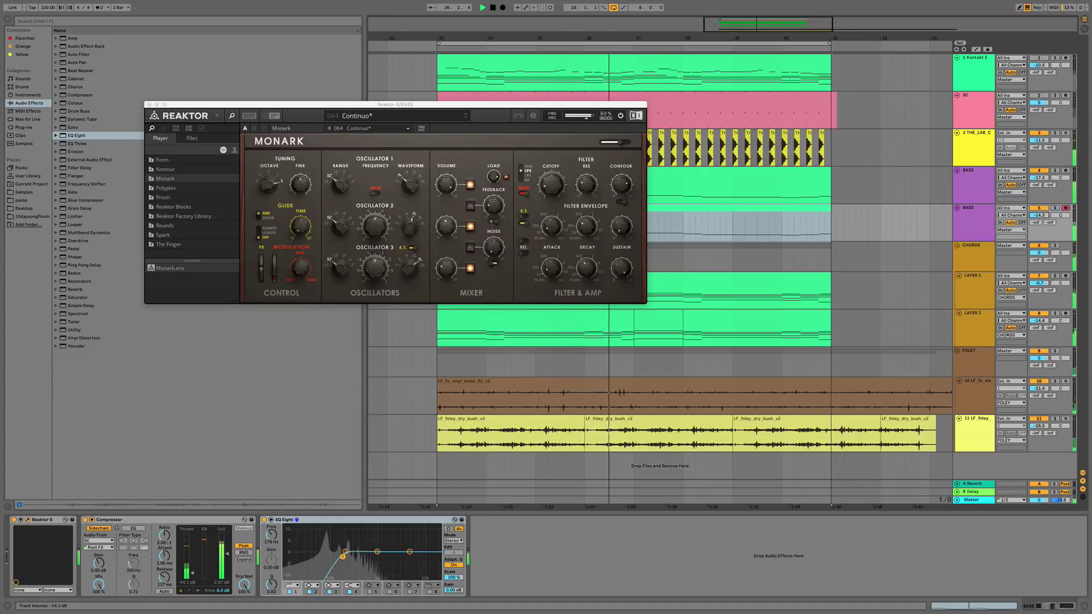
{"action": "left_click", "coordinate": [1054, 208]}
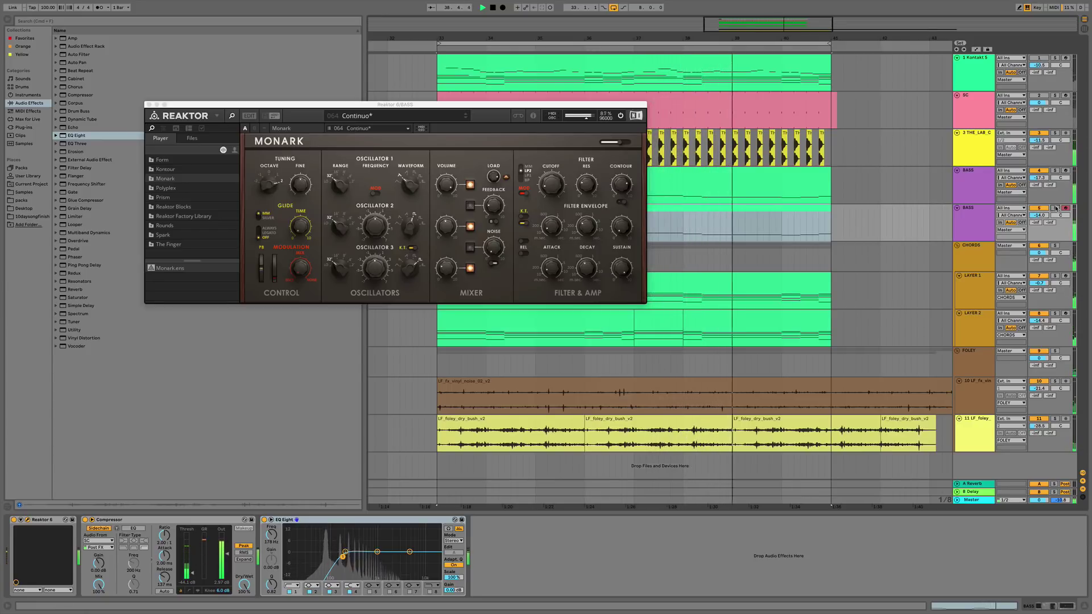
Audition the Monark presets from Noisella up to Mr Es Lucky Synth on the soloed BASS layer.
{"action": "left_click", "coordinate": [467, 118]}
{"action": "left_click", "coordinate": [466, 118]}
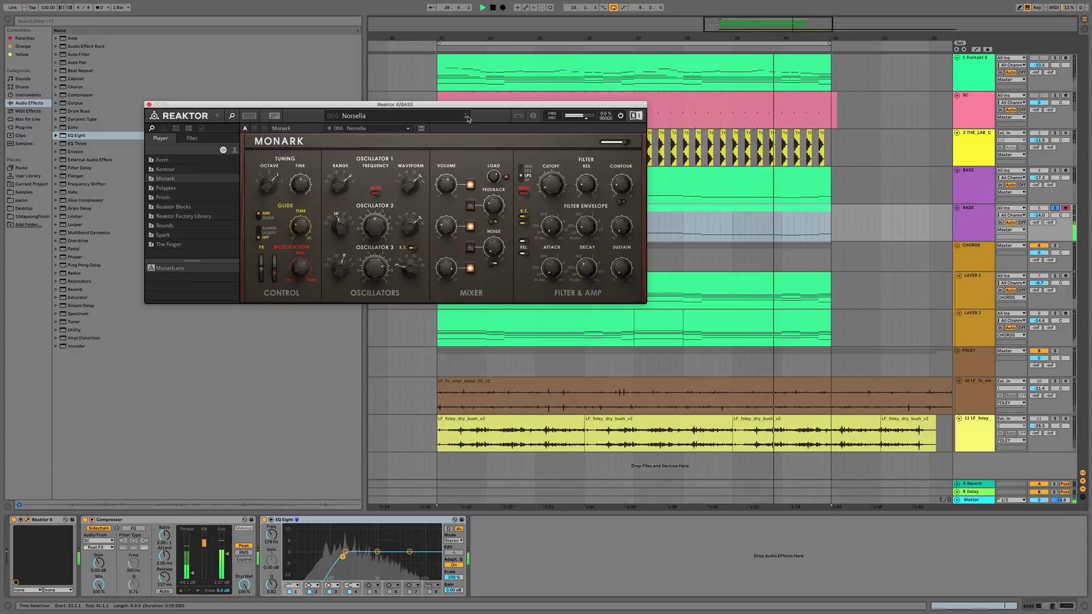
{"action": "left_click", "coordinate": [467, 117]}
{"action": "left_click", "coordinate": [466, 118]}
{"action": "left_click", "coordinate": [466, 118]}
{"action": "left_click", "coordinate": [466, 117]}
{"action": "left_click", "coordinate": [466, 118]}
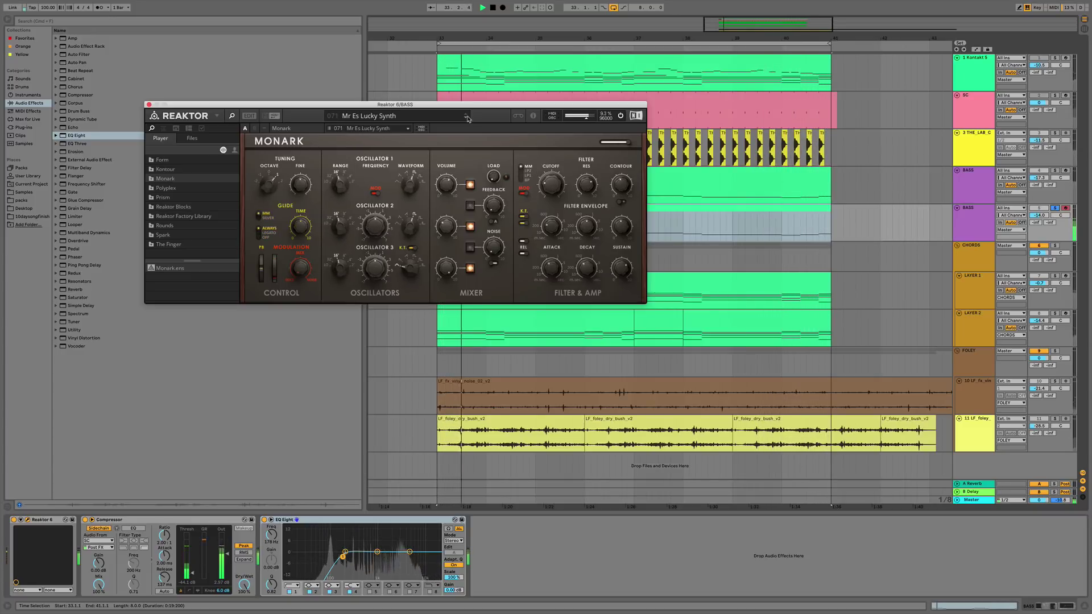
Advance through Monark's Close To The Bell preset and load Shine On.
{"action": "left_click", "coordinate": [466, 117]}
{"action": "left_click", "coordinate": [466, 117]}
{"action": "left_click", "coordinate": [466, 117]}
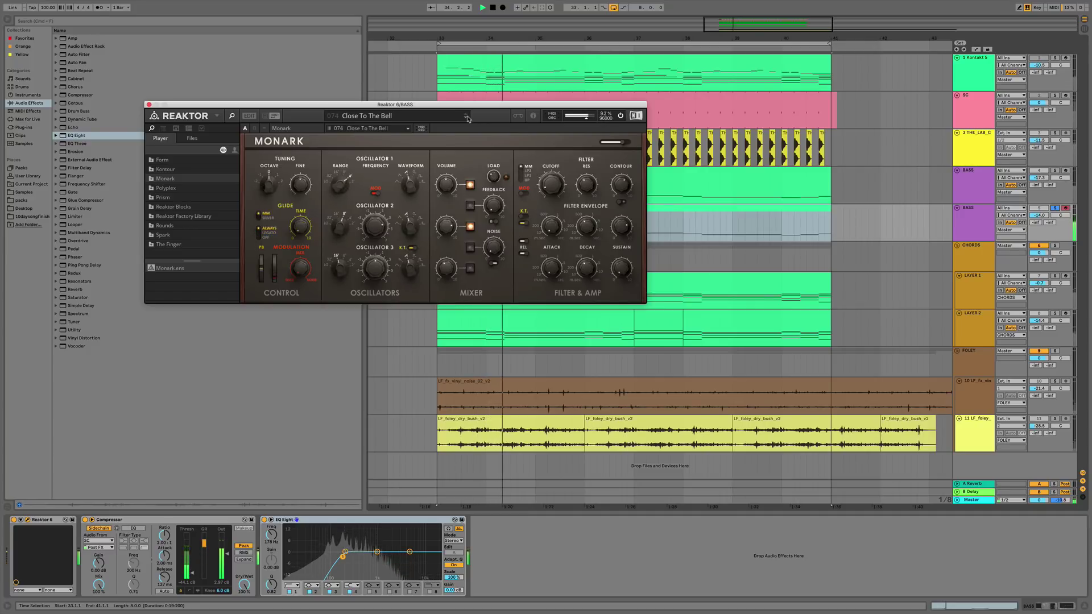
{"action": "left_click", "coordinate": [466, 117]}
{"action": "left_click", "coordinate": [466, 118]}
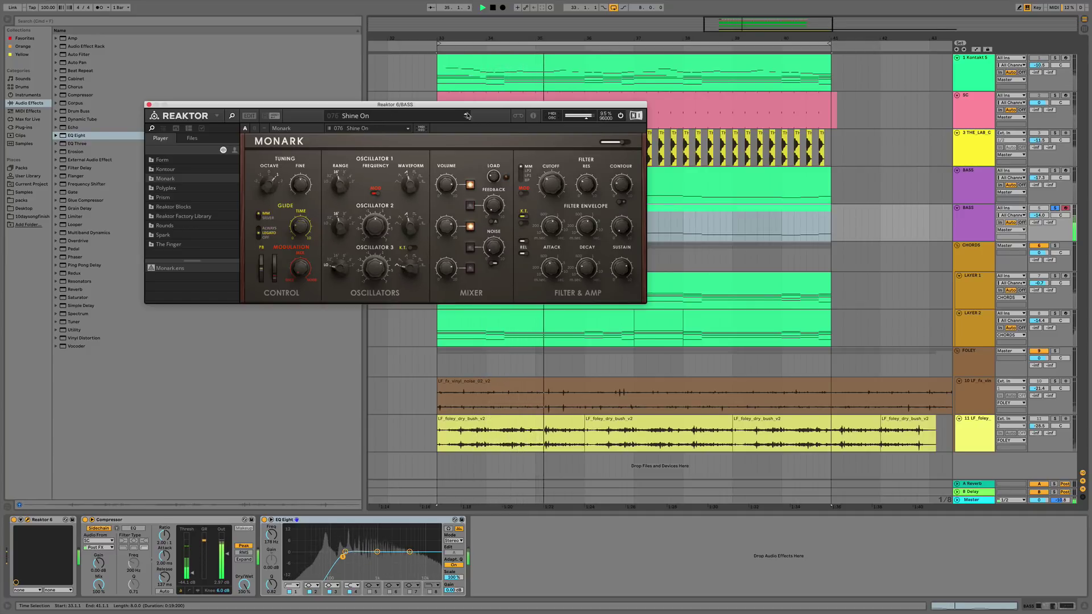
Load Skrelli from Monark's Bass bank, step back to the Rounded preset and audition it with an adjusted filter cutoff.
{"action": "key", "text": "space"}
{"action": "left_click", "coordinate": [378, 116]}
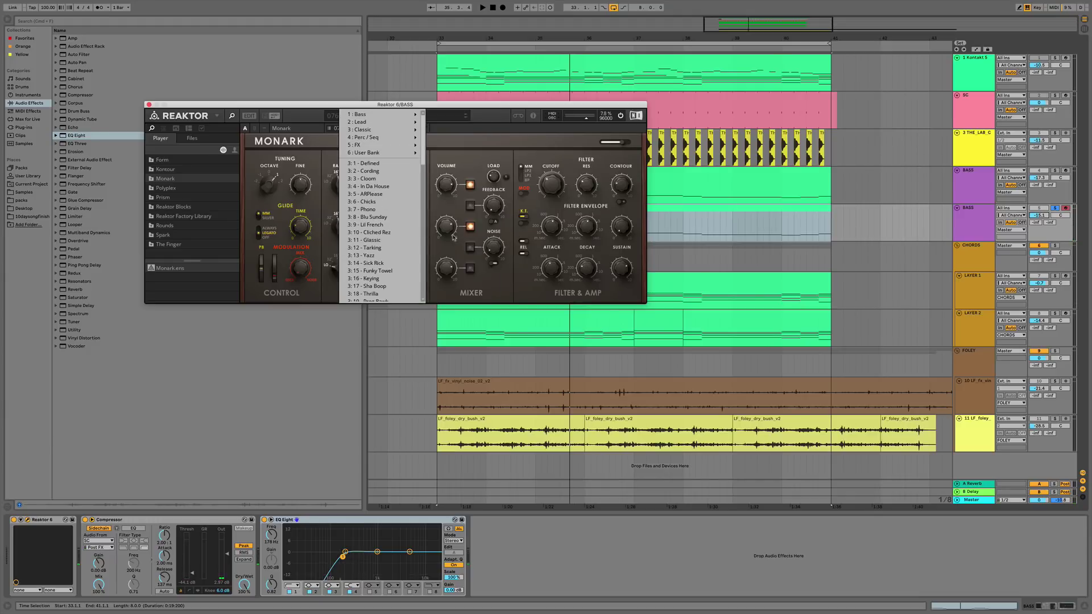
{"action": "mouse_move", "coordinate": [396, 116]}
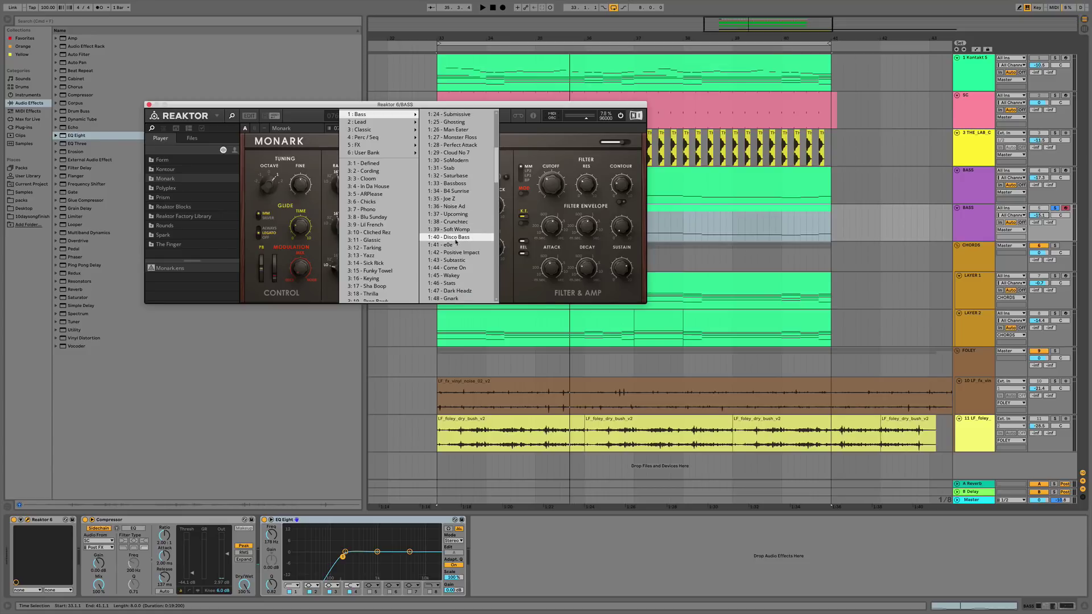
{"action": "scroll", "coordinate": [460, 183], "scroll_direction": "down", "scroll_amount": 15}
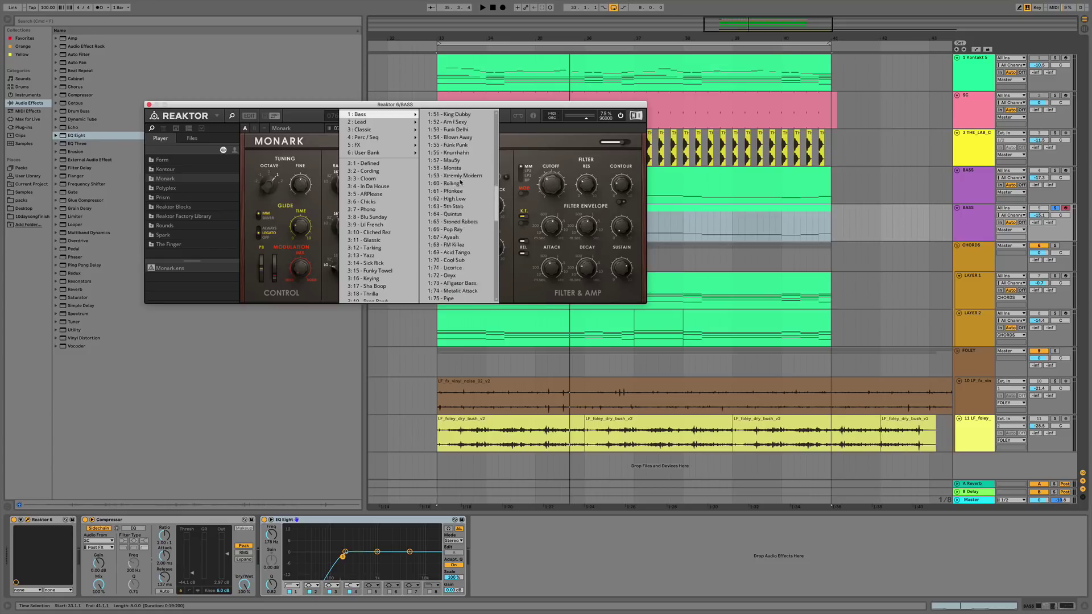
{"action": "scroll", "coordinate": [460, 183], "scroll_direction": "down", "scroll_amount": 10}
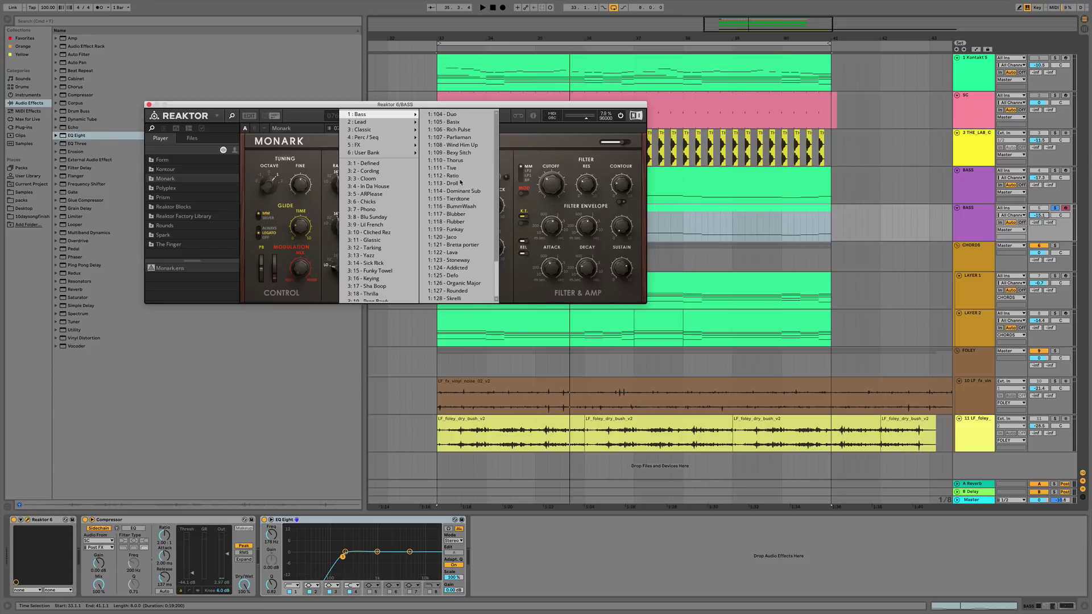
{"action": "left_click", "coordinate": [473, 290]}
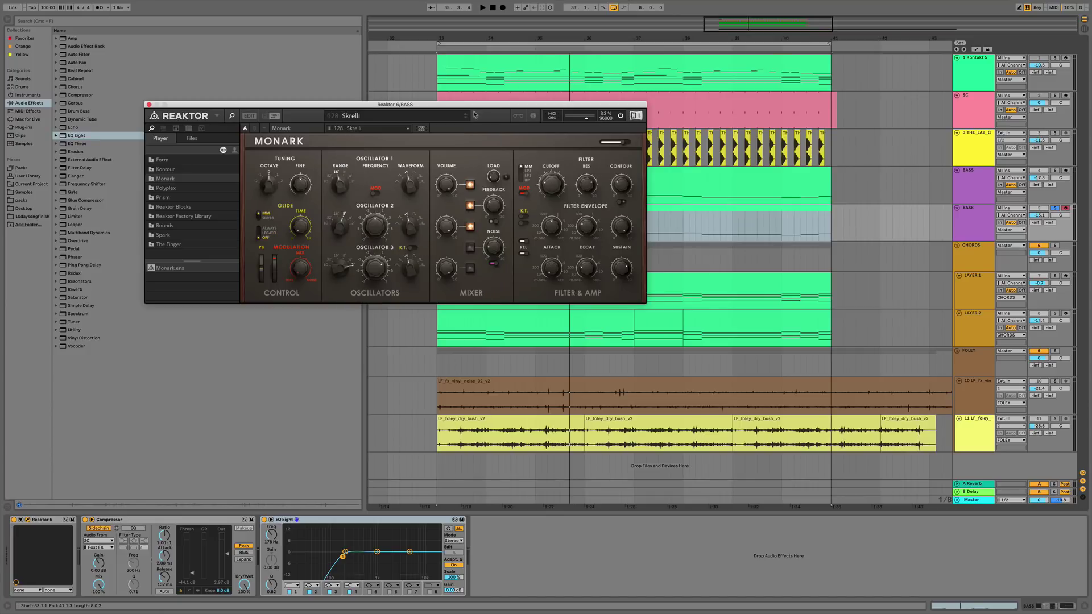
{"action": "key", "text": "space"}
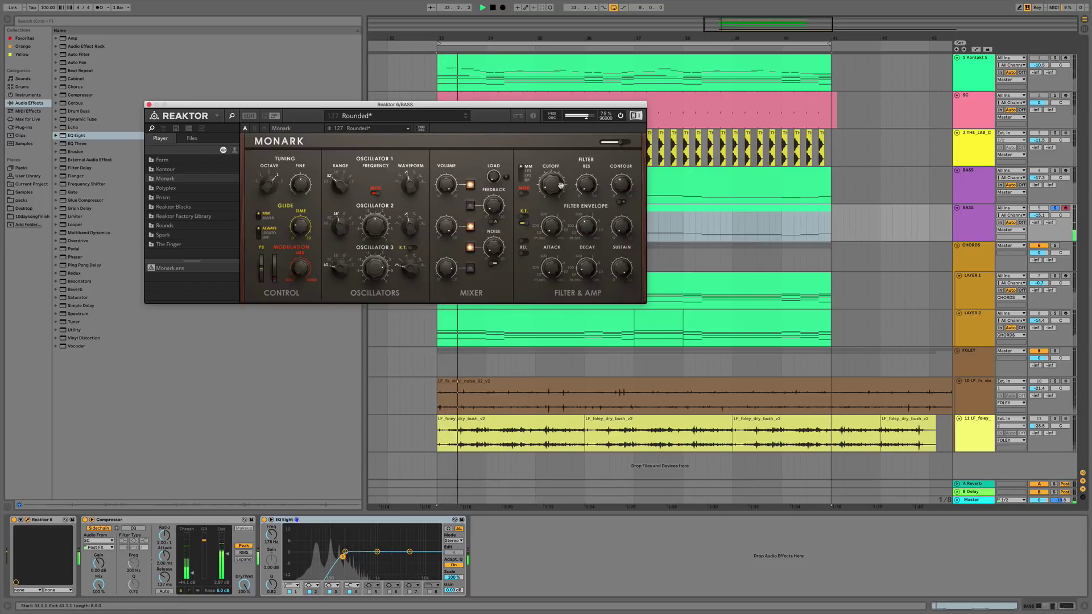
Unsolo the duplicated BASS track, bring its volume to about -12 dB and close the Reaktor window.
{"action": "left_click", "coordinate": [1055, 209]}
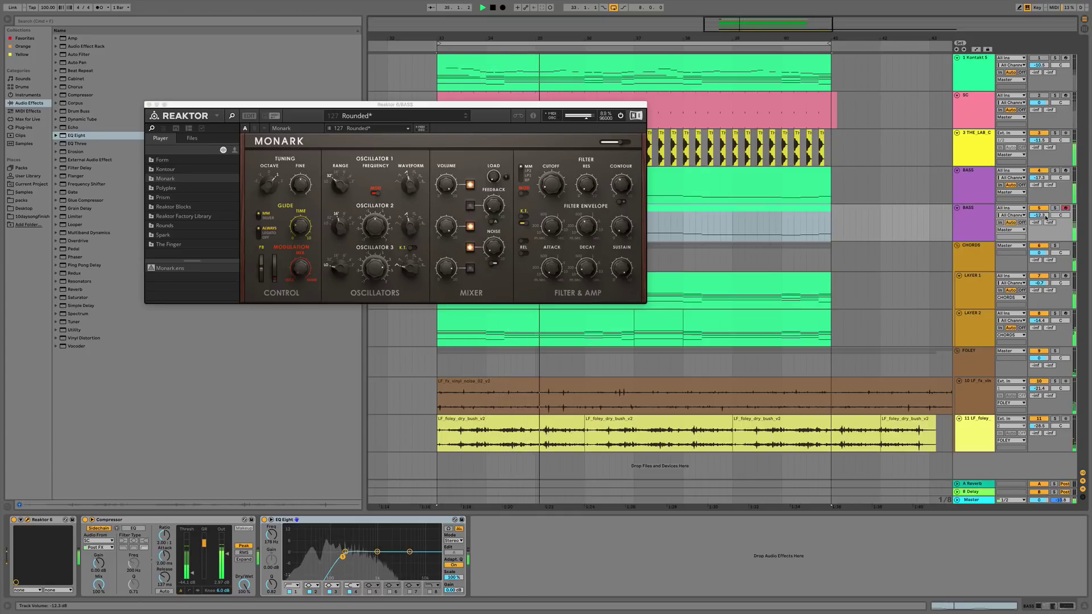
{"action": "left_click", "coordinate": [149, 105]}
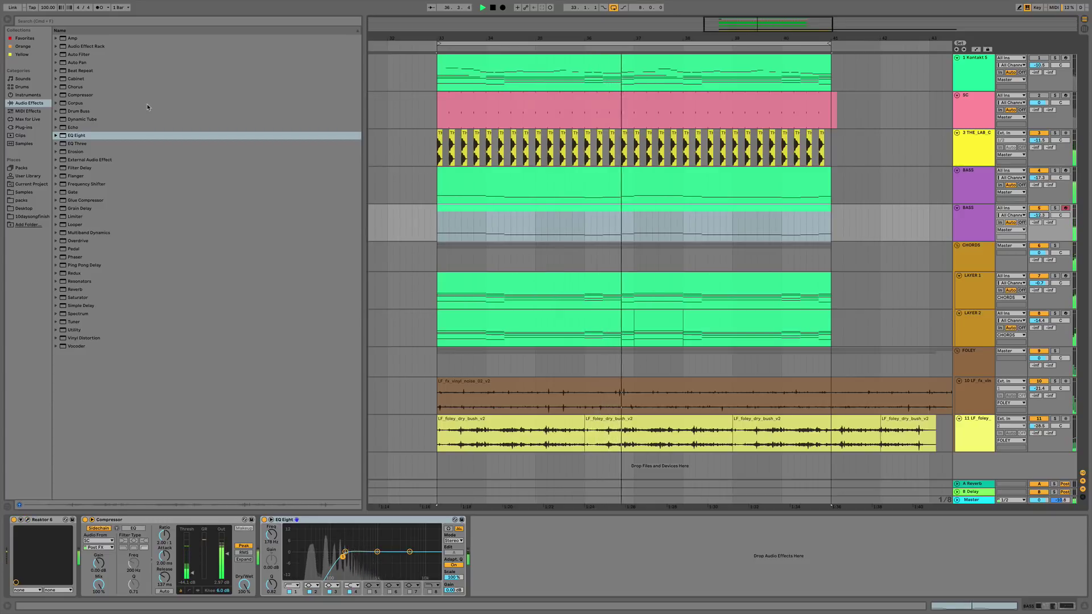
Shorten the first G#1 note in the duplicated BASS clip and repeat it to fill bar 1 with five short notes.
{"action": "left_click", "coordinate": [486, 216]}
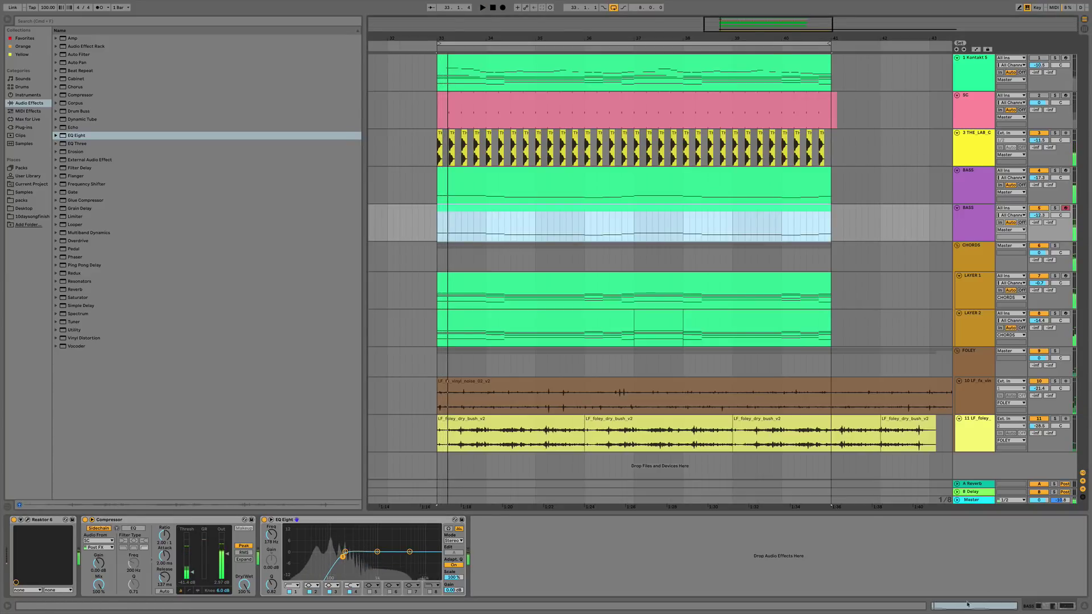
{"action": "key", "text": "shift+Tab"}
{"action": "left_click_drag", "start_coordinate": [244, 486], "coordinate": [138, 485]}
{"action": "key", "text": "space"}
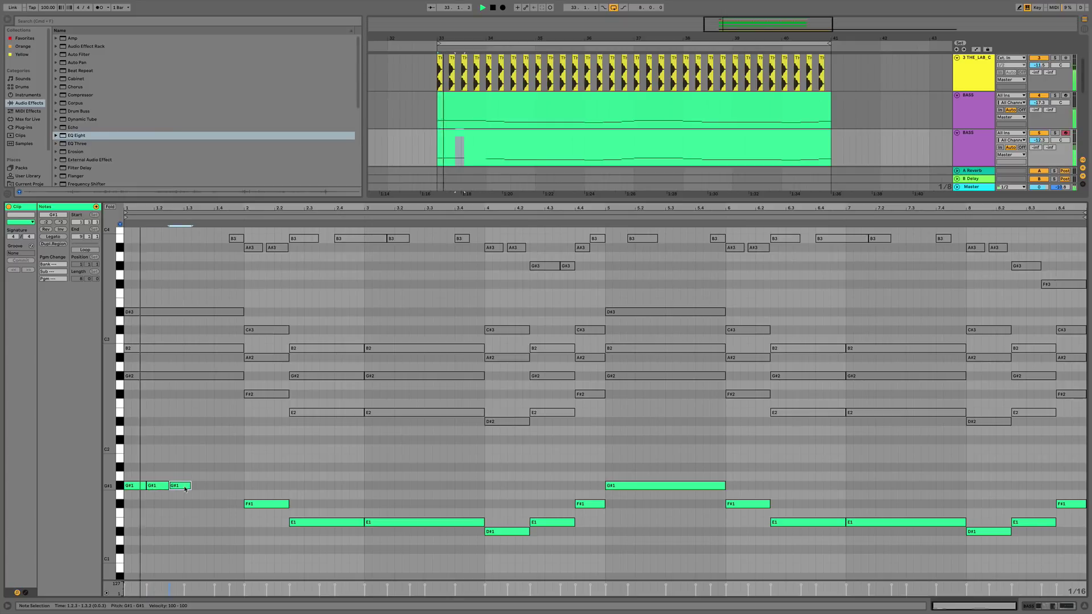
{"action": "key", "text": "super+d"}
{"action": "key", "text": "super+d"}
{"action": "key", "text": "super+d"}
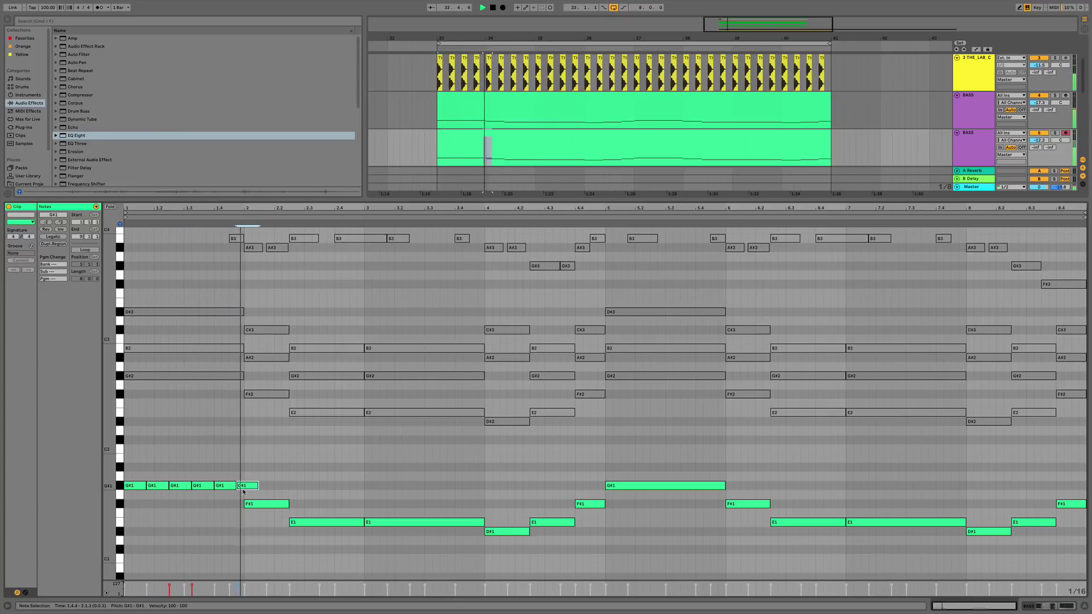
{"action": "key", "text": "Delete"}
{"action": "key", "text": "space"}
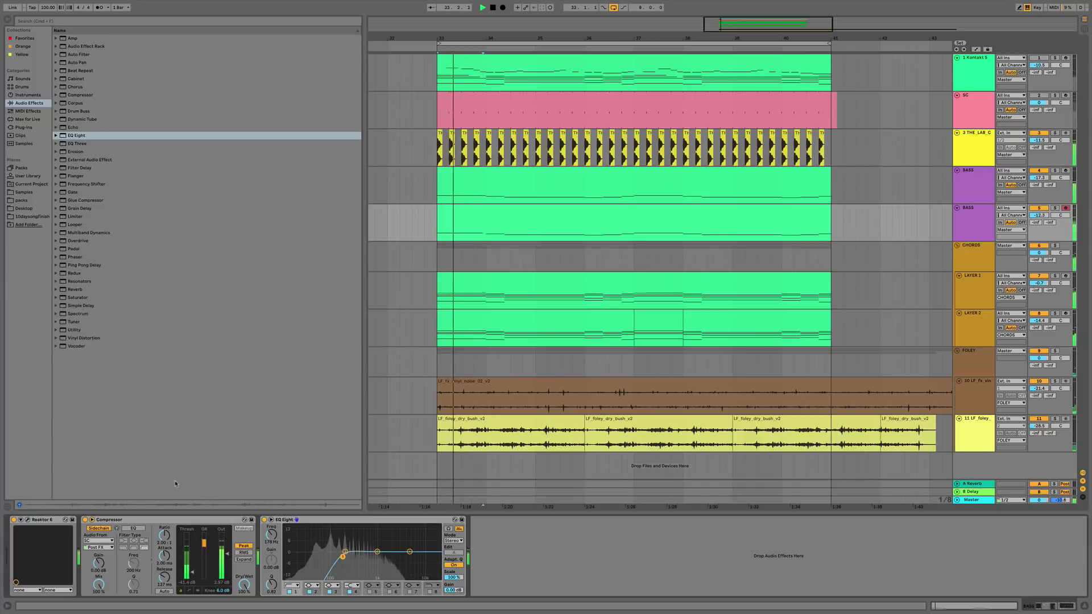
Turn the F#1 note in bar 2 of the duplicated BASS clip into two short repeats and the following E1 into three.
{"action": "left_click", "coordinate": [534, 169]}
{"action": "key", "text": "space"}
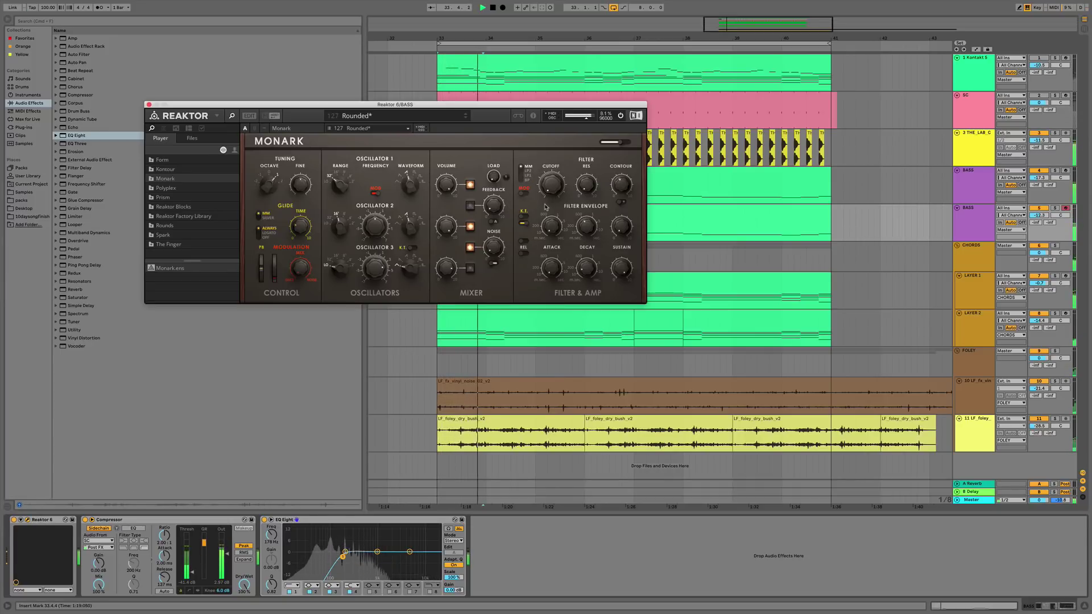
{"action": "key", "text": "super+alt+p"}
{"action": "left_click", "coordinate": [549, 211]}
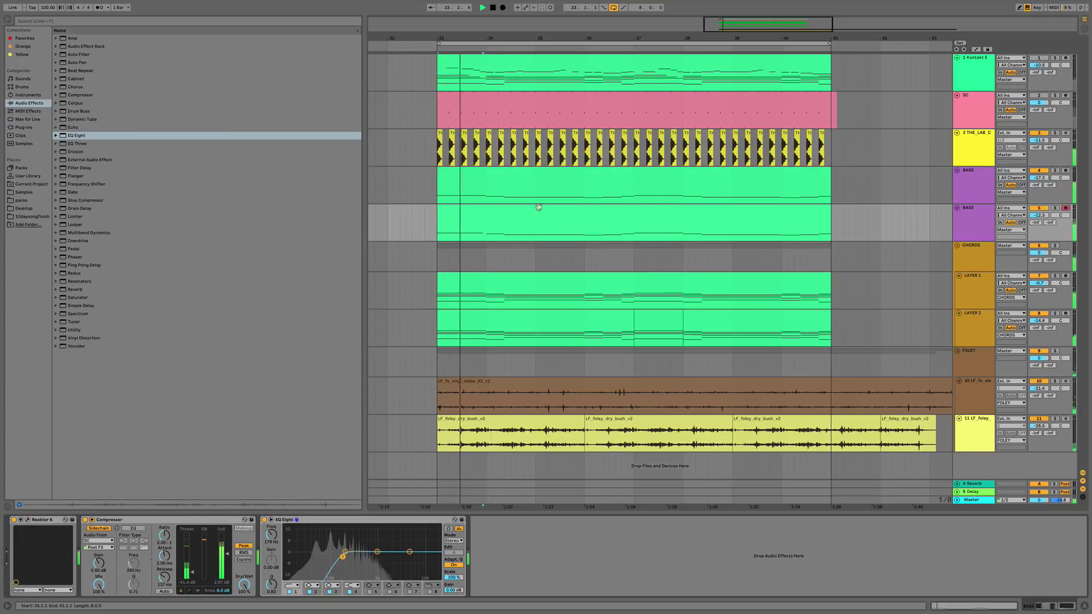
{"action": "double_click", "coordinate": [549, 211]}
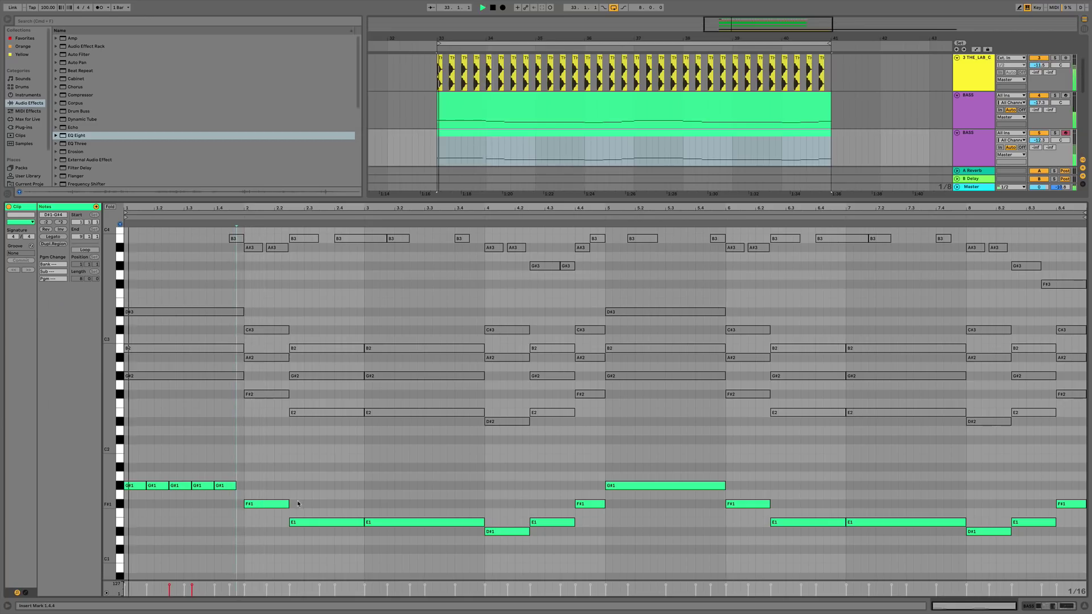
{"action": "left_click_drag", "start_coordinate": [288, 504], "coordinate": [266, 504]}
{"action": "key", "text": "super+d"}
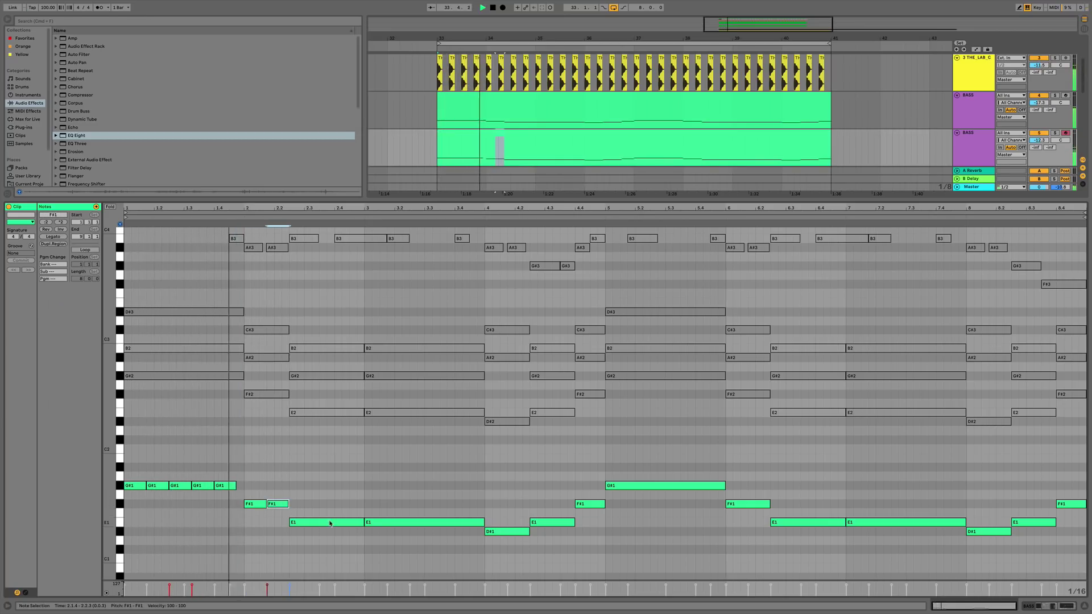
{"action": "left_click_drag", "start_coordinate": [363, 521], "coordinate": [304, 522]}
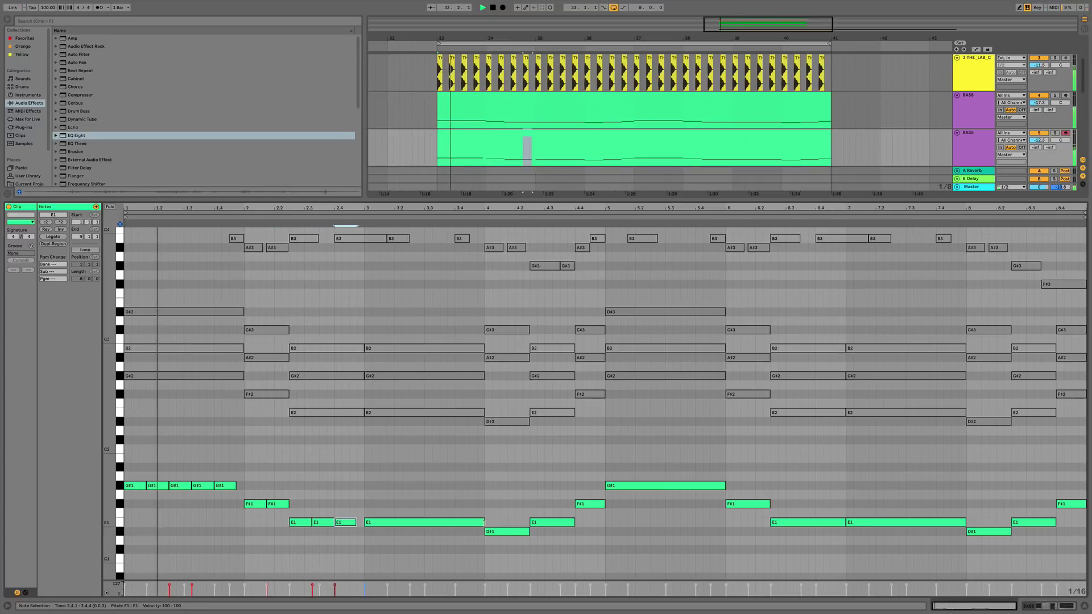
Shorten the long E1 note in bar 3 and duplicate it to make five short repeats across the bar.
{"action": "left_click_drag", "start_coordinate": [484, 523], "coordinate": [387, 523]}
{"action": "key", "text": "super+d"}
{"action": "key", "text": "super+d"}
{"action": "key", "text": "super+d"}
{"action": "key", "text": "super+d"}
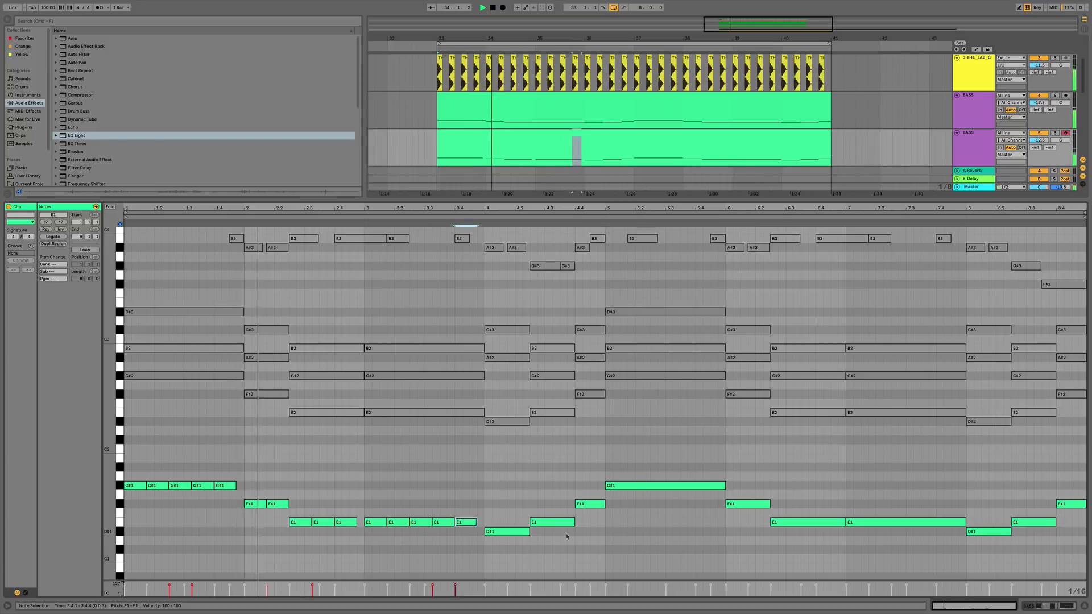
Split the D#1 and E1 notes in bar 4 into two short repeats each and shorten the closing F#1 note.
{"action": "left_click_drag", "start_coordinate": [529, 531], "coordinate": [505, 531]}
{"action": "key", "text": "super+d"}
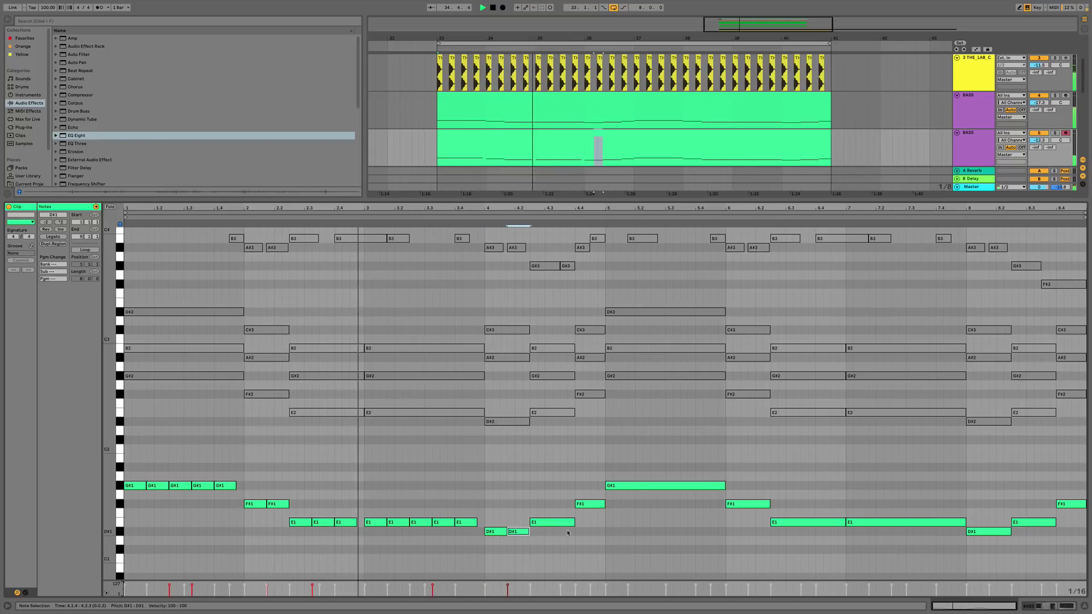
{"action": "mouse_move", "coordinate": [573, 522]}
{"action": "left_mouse_down"}
{"action": "mouse_move", "coordinate": [544, 522]}
{"action": "mouse_move", "coordinate": [586, 508]}
{"action": "left_mouse_up"}
{"action": "key", "text": "super+d"}
{"action": "left_click", "coordinate": [594, 504]}
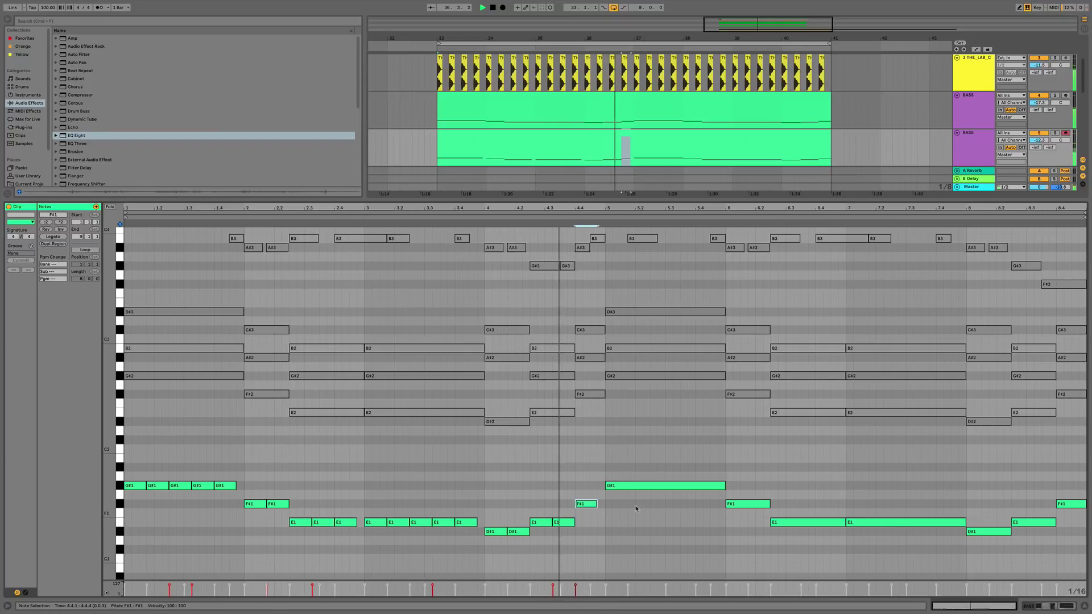
Replace the notes from bar 5 onward with a duplicate of the first four bars' repeated-note pattern and play it back.
{"action": "left_click_drag", "start_coordinate": [725, 487], "coordinate": [626, 491]}
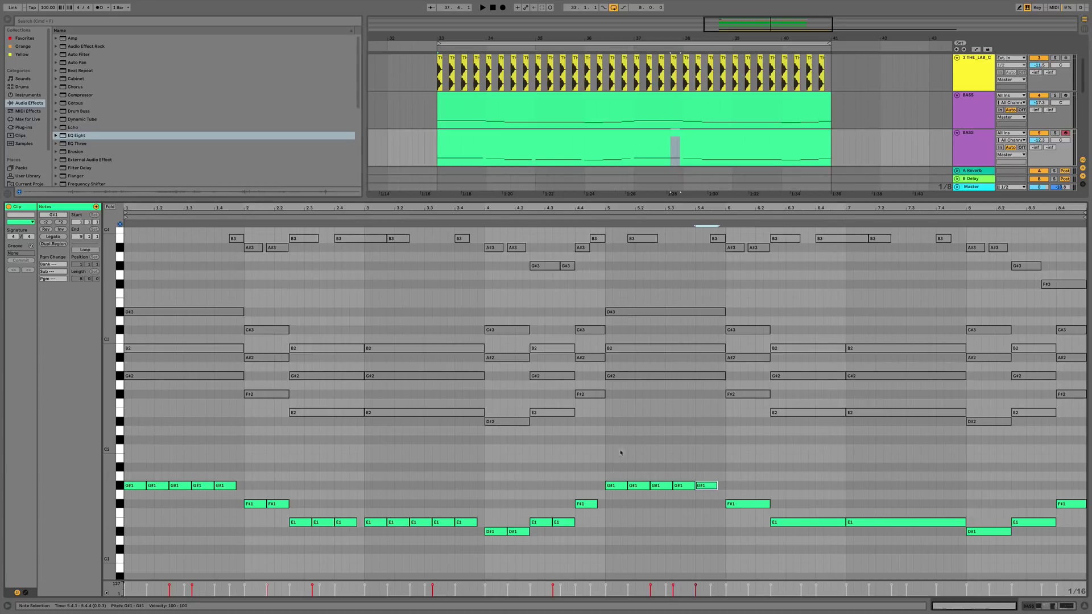
{"action": "key", "text": "Delete"}
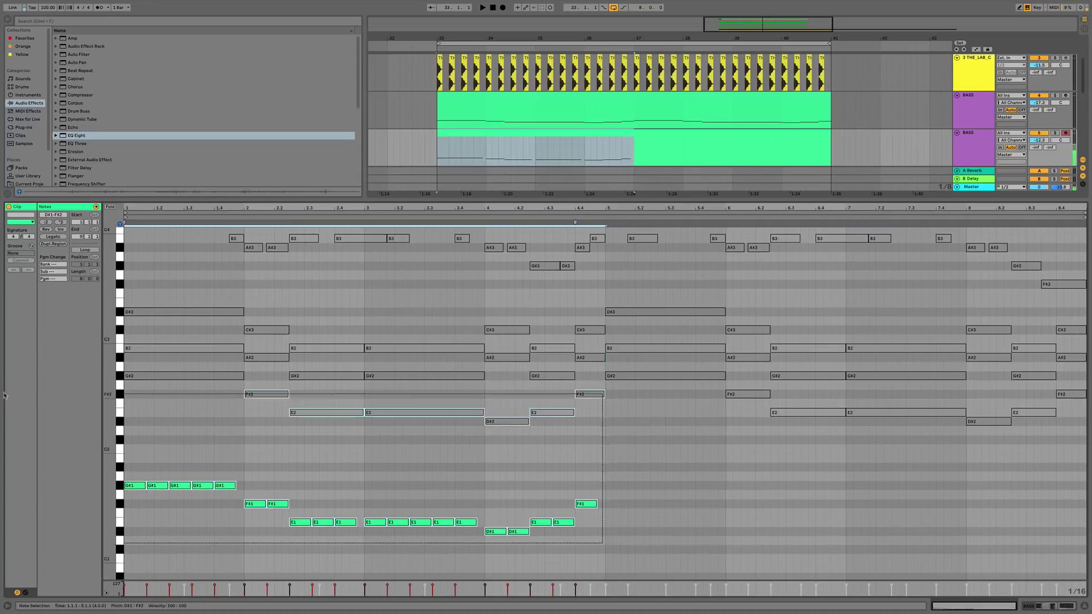
{"action": "key", "text": "super+z"}
{"action": "key", "text": "space"}
{"action": "left_click", "coordinate": [1071, 608]}
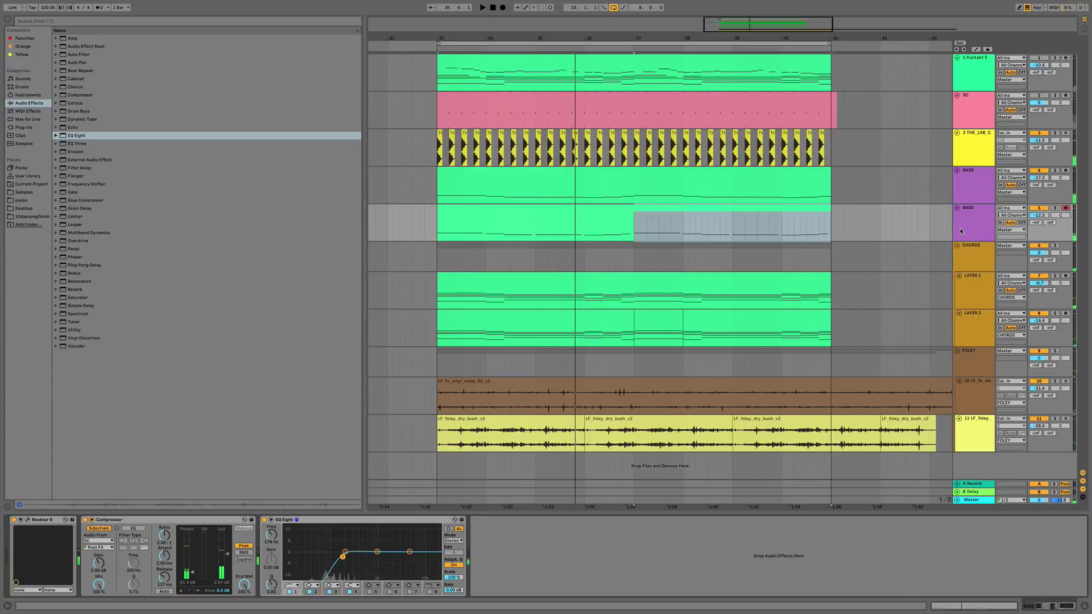
Rename the upper BASS track to SUB, keeping the name BASS on the layer below it.
{"action": "left_click", "coordinate": [865, 4]}
{"action": "left_click", "coordinate": [691, 40]}
{"action": "left_click_drag", "start_coordinate": [689, 41], "coordinate": [684, 38]}
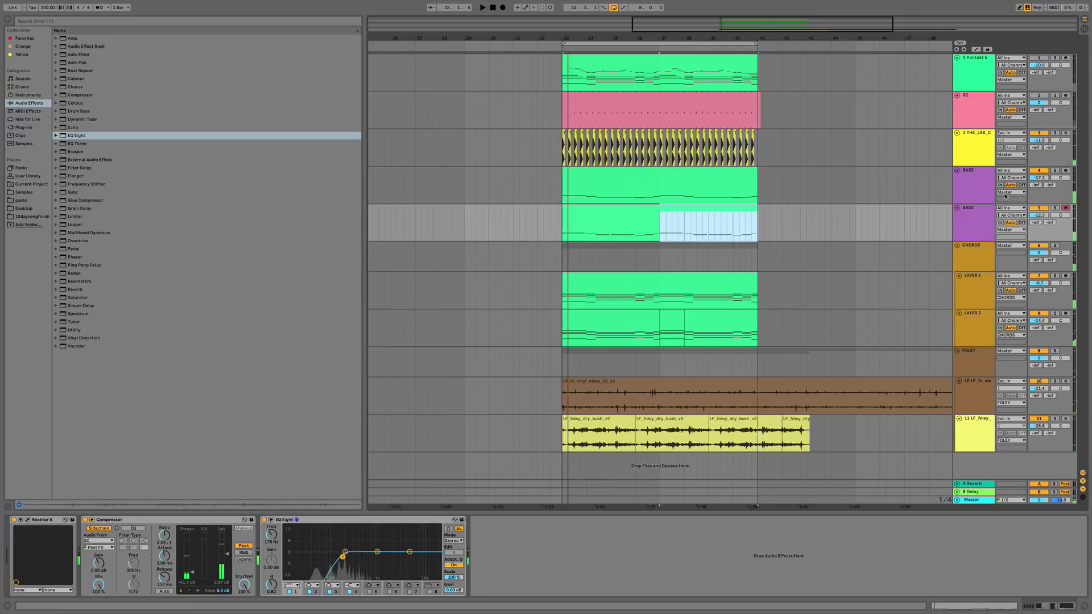
{"action": "left_click", "coordinate": [980, 189]}
{"action": "left_click", "coordinate": [973, 208]}
{"action": "left_click", "coordinate": [985, 185]}
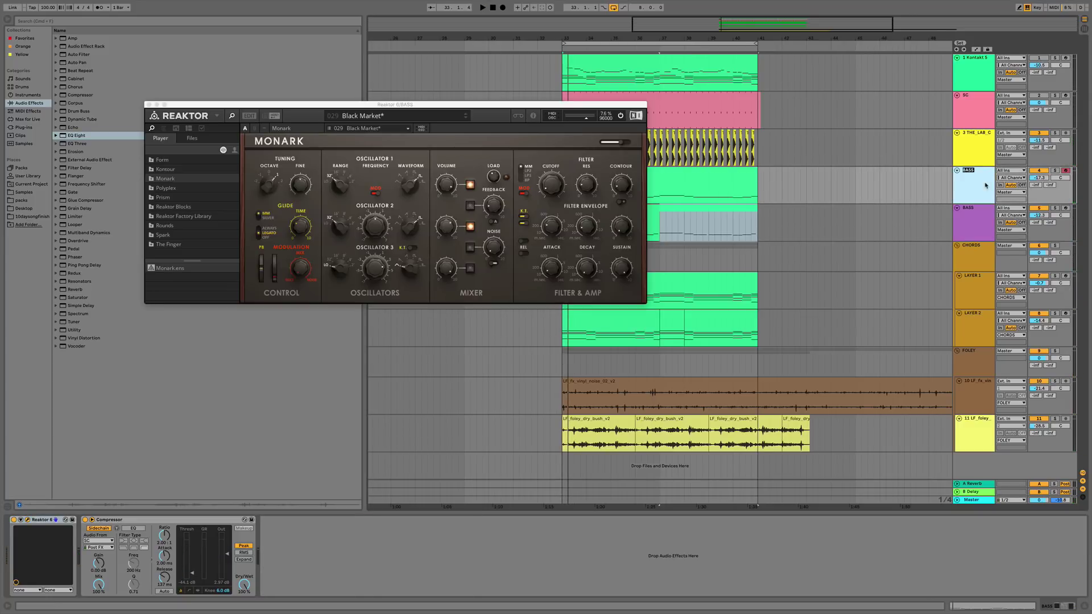
{"action": "key", "text": "Down"}
{"action": "key", "text": "Up"}
{"action": "key", "text": "Down"}
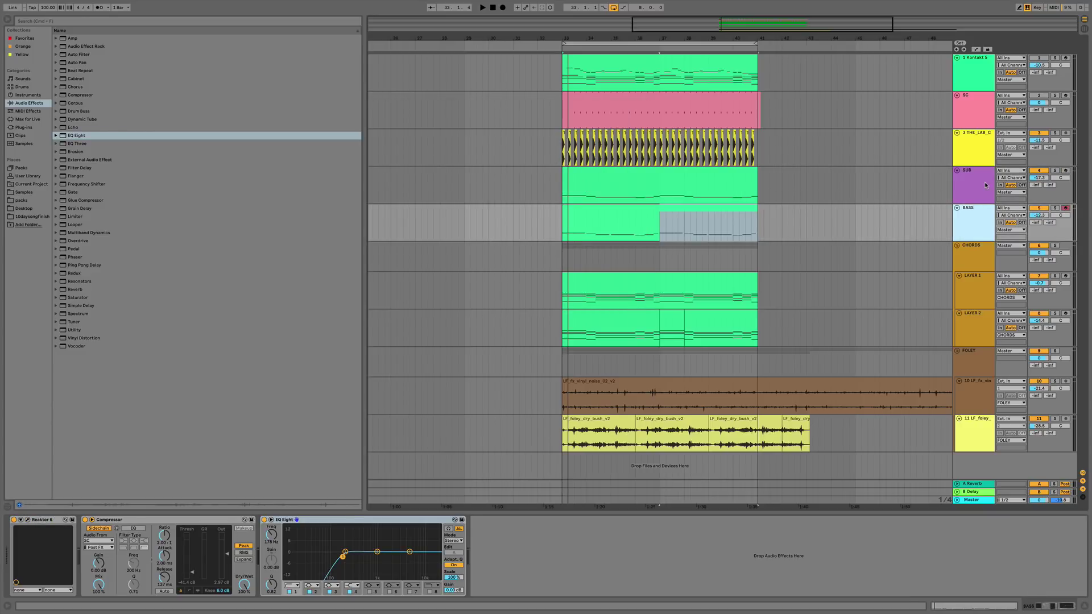
Lower the THE_LAB drum track's volume by about 1 dB, and deepen the SUB track's sidechain compression with a lower threshold and longer release.
{"action": "key", "text": "space"}
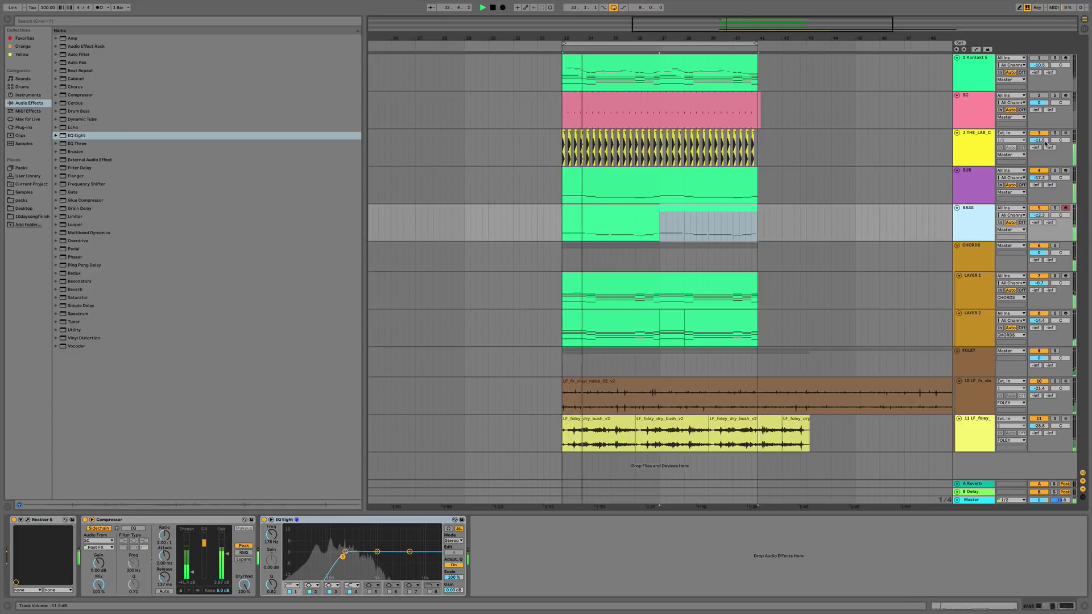
{"action": "left_click_drag", "start_coordinate": [1044, 142], "coordinate": [1038, 147]}
{"action": "left_click", "coordinate": [987, 199]}
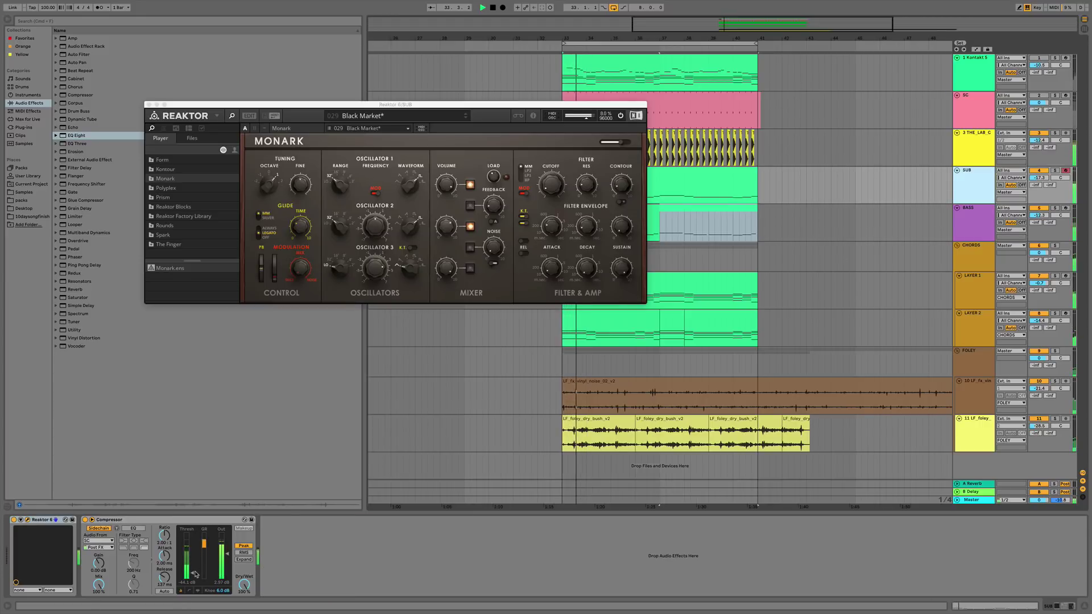
{"action": "left_click_drag", "start_coordinate": [192, 575], "coordinate": [193, 579]}
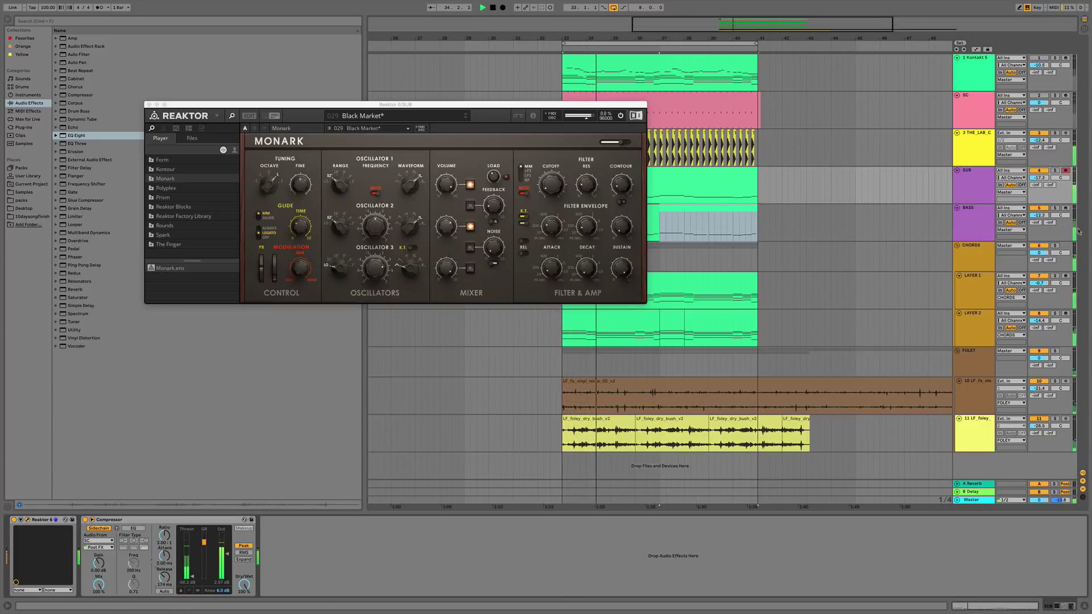
Lower the threshold and lengthen the release of the BASS track's sidechain compressor, and raise the track's volume during playback.
{"action": "left_click", "coordinate": [973, 224]}
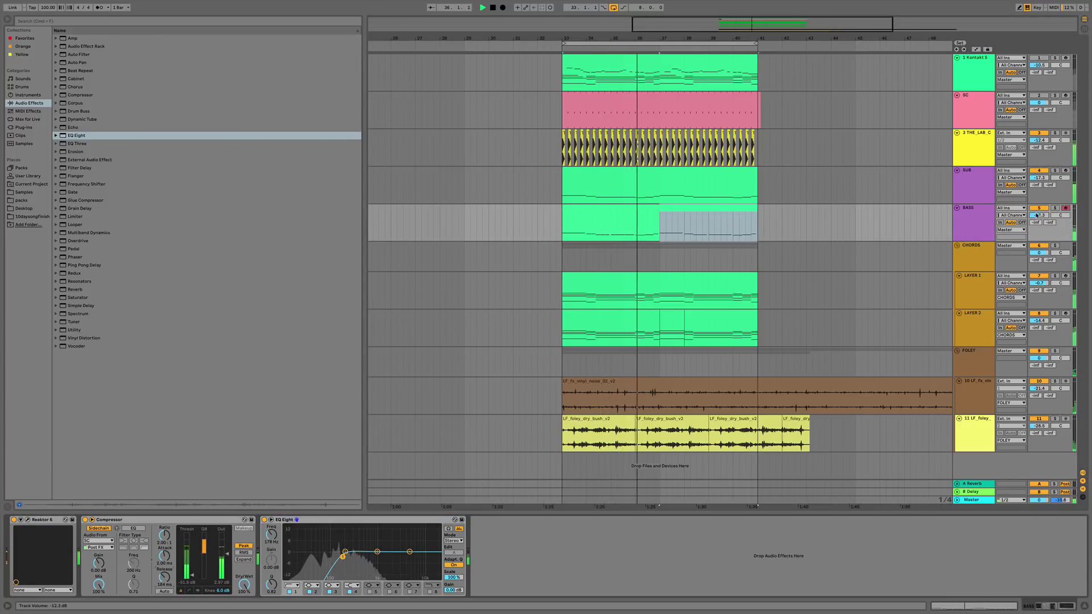
{"action": "left_click_drag", "start_coordinate": [1036, 215], "coordinate": [1049, 186]}
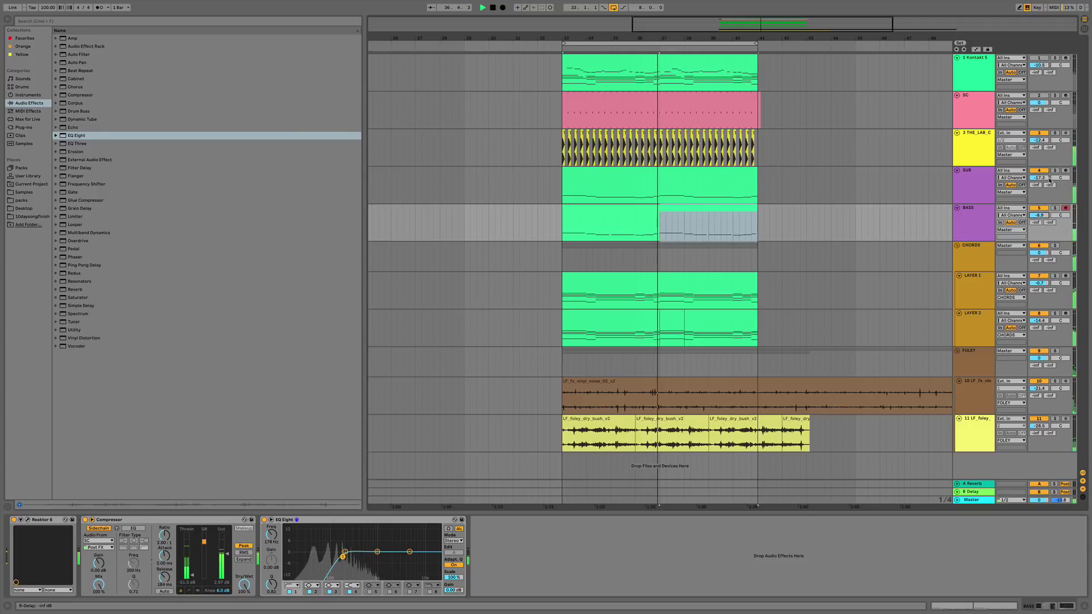
{"action": "left_click", "coordinate": [983, 152]}
{"action": "key", "text": "space"}
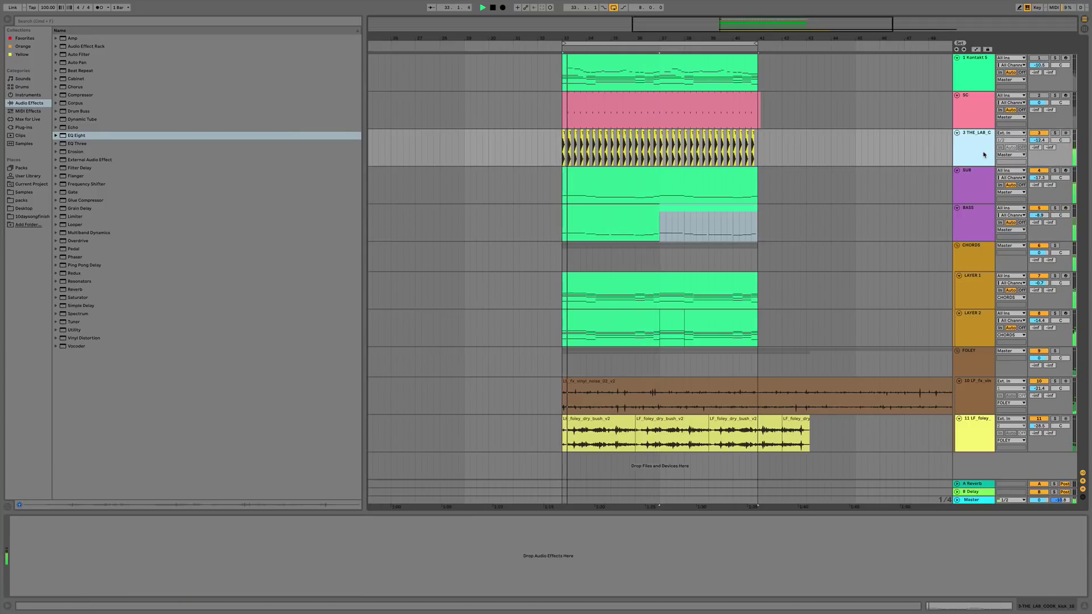
Solo LAYER 2, enable its Overdrive, reduce the dry/wet amount and shift the Overdrive filter to a lower frequency.
{"action": "left_click", "coordinate": [980, 325]}
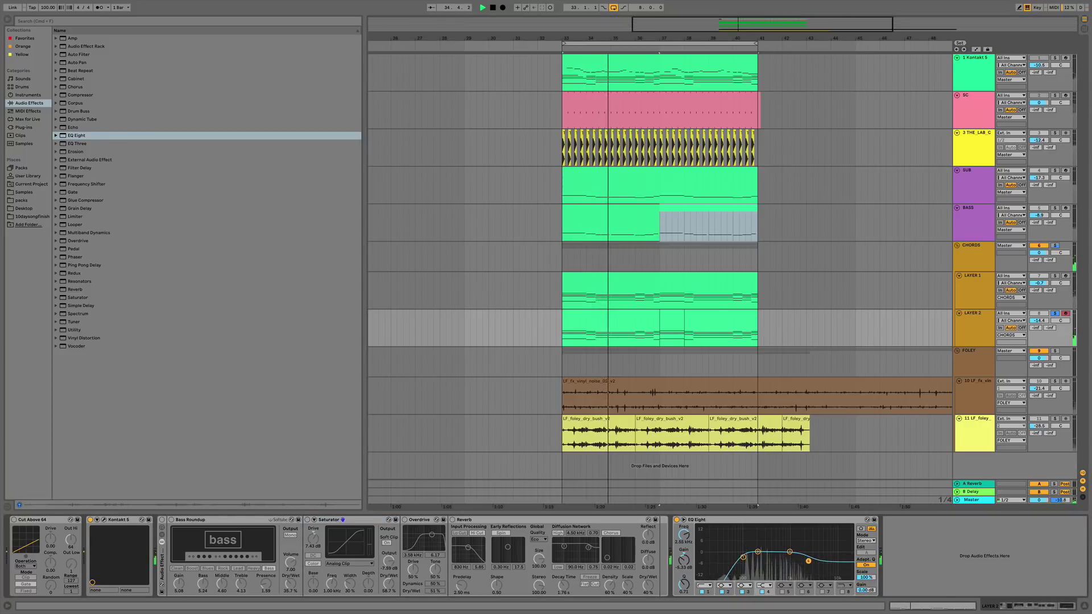
{"action": "left_click", "coordinate": [398, 527]}
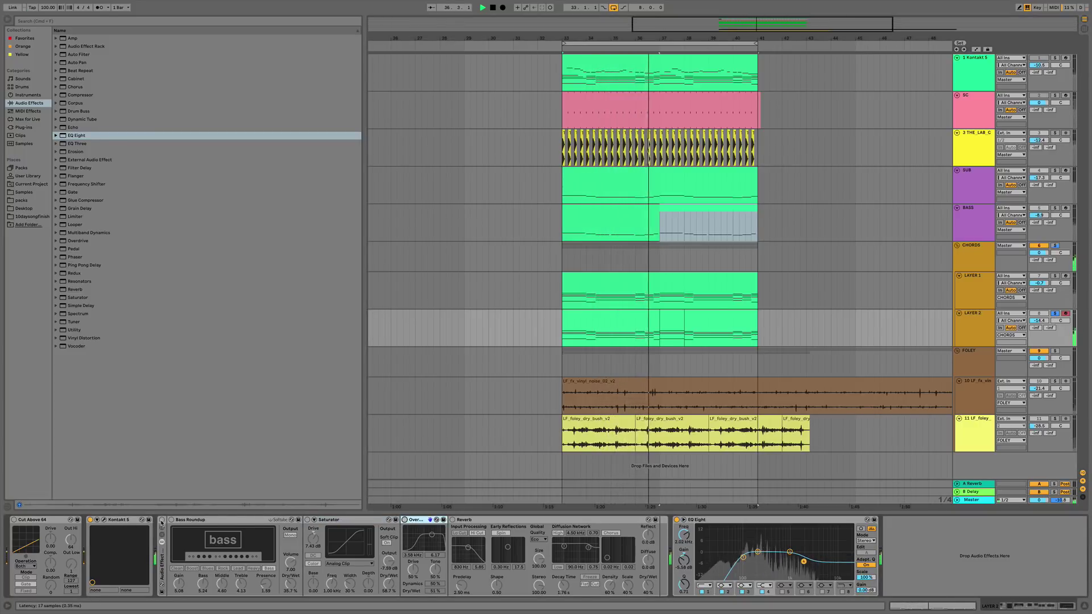
{"action": "left_click", "coordinate": [405, 520]}
{"action": "left_click_drag", "start_coordinate": [437, 581], "coordinate": [436, 597]}
{"action": "left_click_drag", "start_coordinate": [431, 534], "coordinate": [427, 539]}
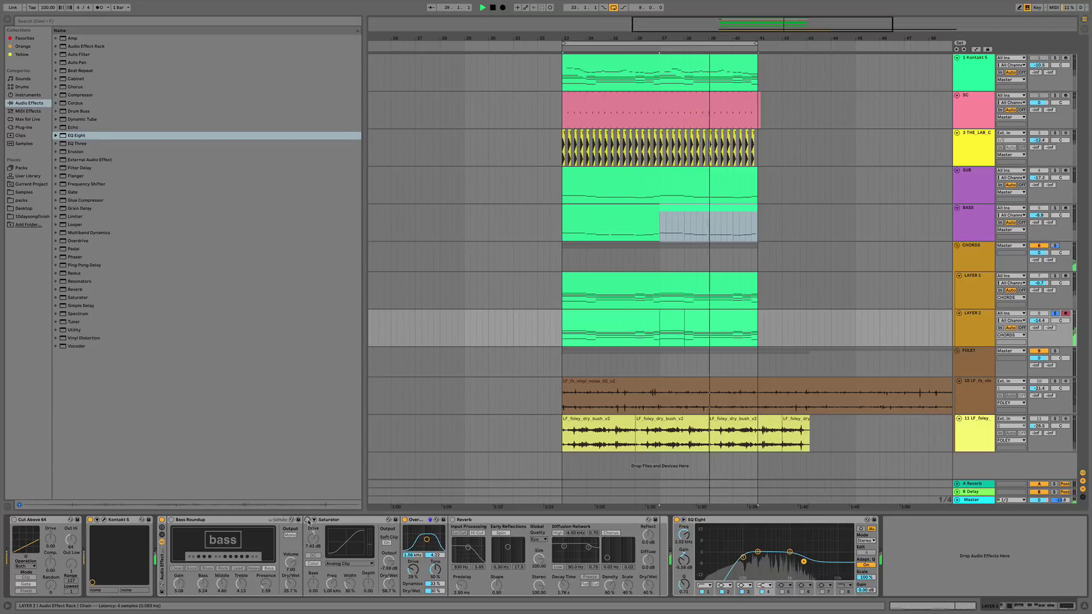
Unsolo LAYER 2 and switch off its Overdrive.
{"action": "left_click", "coordinate": [1054, 313]}
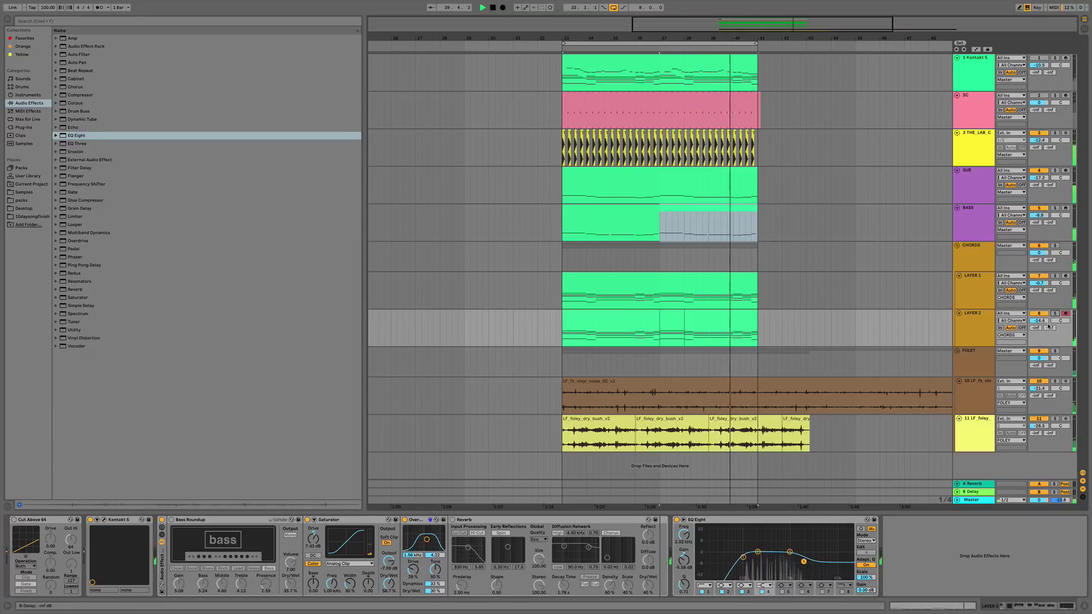
{"action": "left_click", "coordinate": [405, 521]}
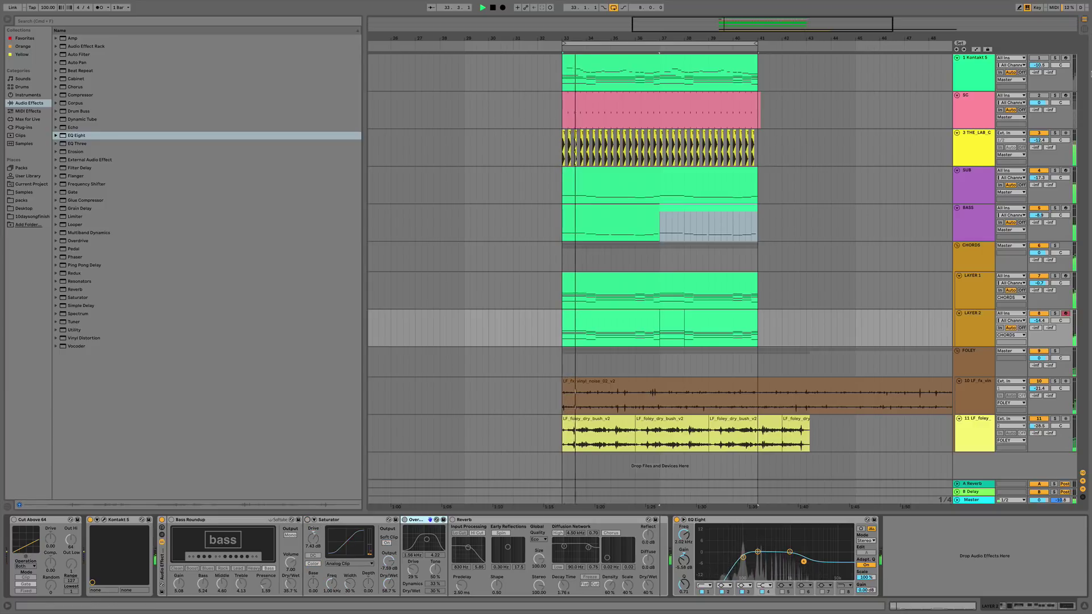
Solo the BASS and THE_LAB drum tracks together and lower the threshold of the BASS sidechain compressor.
{"action": "left_click", "coordinate": [1054, 208]}
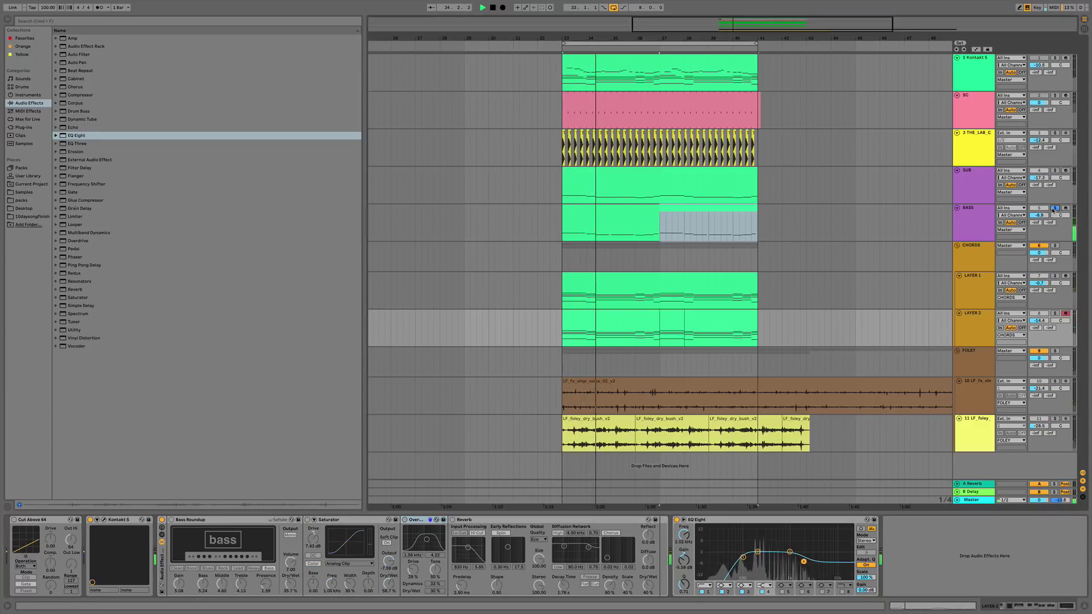
{"action": "left_click", "coordinate": [1055, 133]}
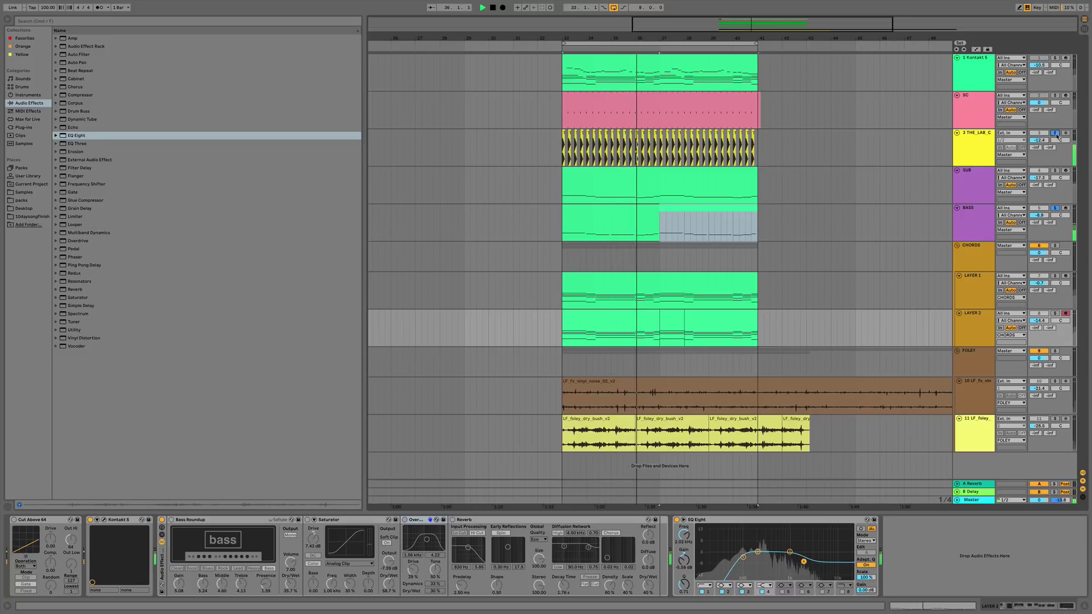
{"action": "left_click", "coordinate": [1056, 211]}
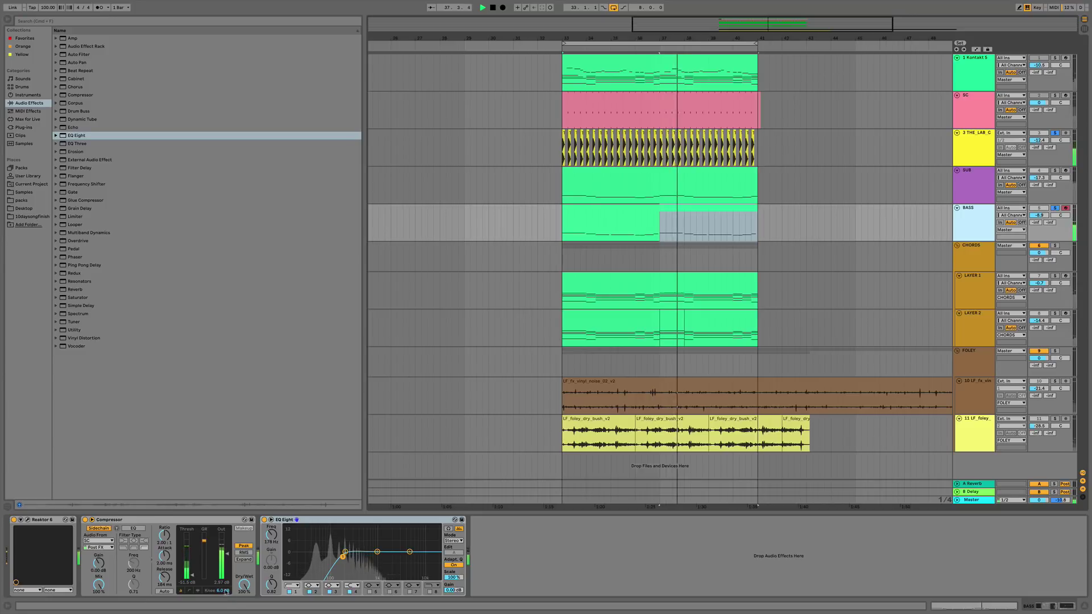
{"action": "left_click_drag", "start_coordinate": [193, 577], "coordinate": [193, 586]}
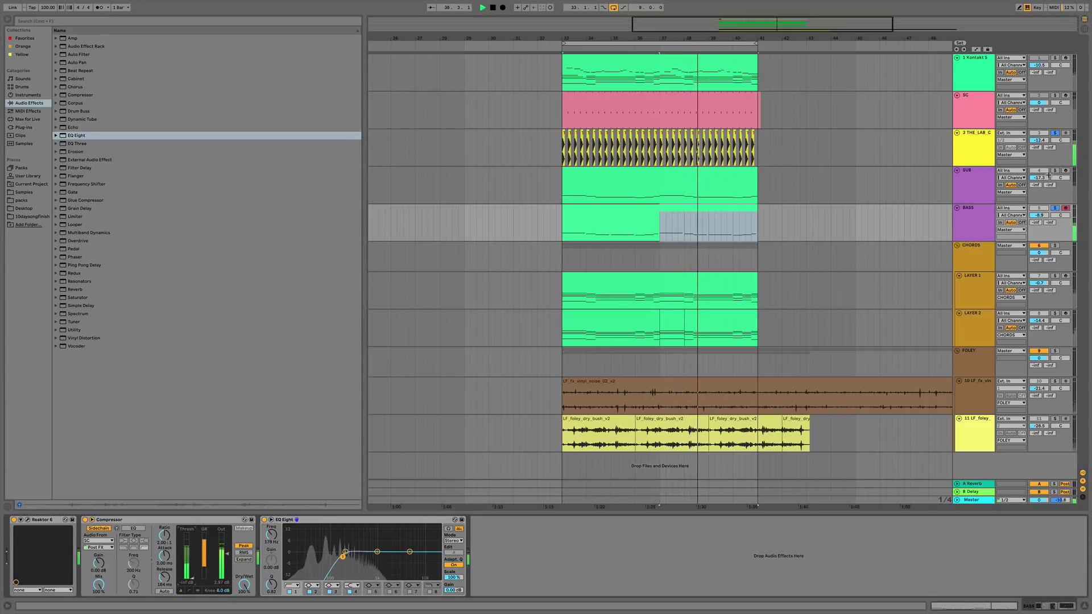
Stop playback, insert an audio track below the THE_LAB drum track and duplicate it three times.
{"action": "left_click", "coordinate": [973, 137]}
{"action": "key", "text": "space"}
{"action": "right_click", "coordinate": [977, 144]}
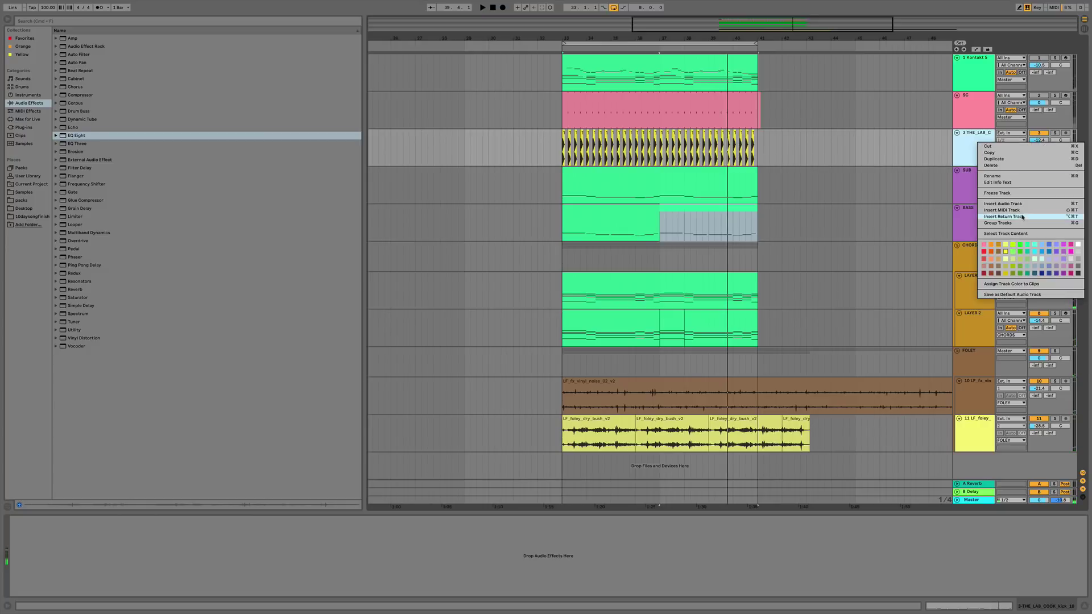
{"action": "left_click", "coordinate": [1003, 203]}
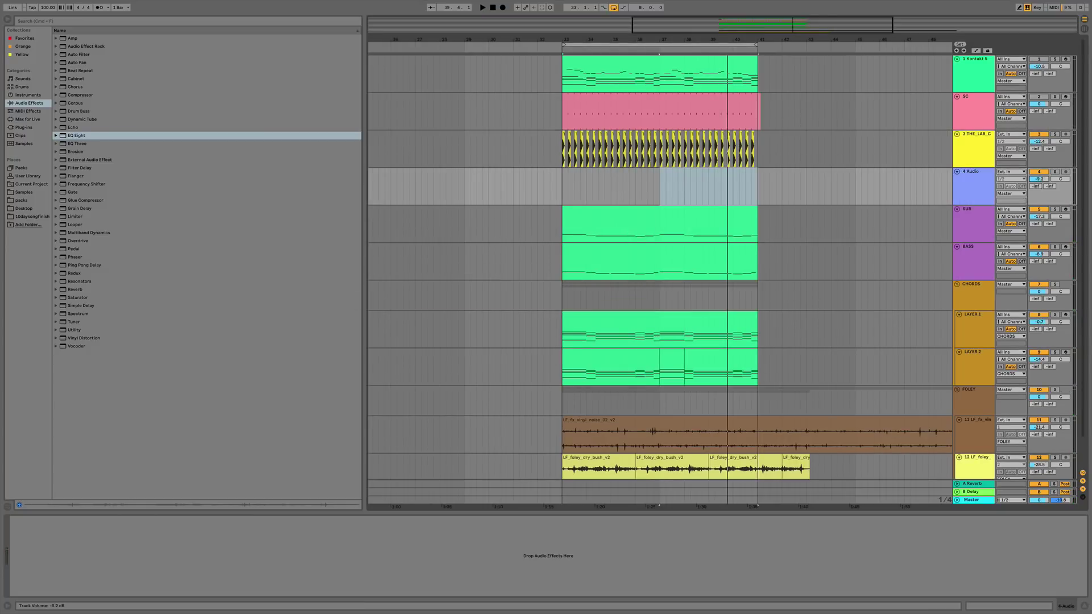
{"action": "left_click", "coordinate": [949, 181]}
{"action": "key", "text": "super+d"}
{"action": "key", "text": "super+d"}
{"action": "key", "text": "super+d"}
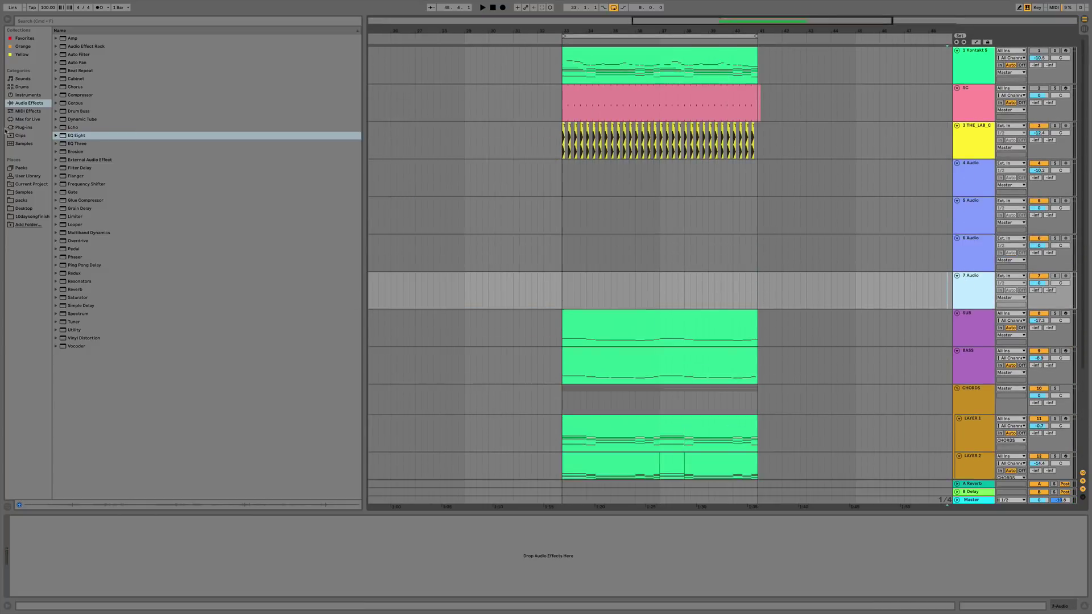
Open the packs folder, sort it by name and expand the ASHES By Mothica pack.
{"action": "left_click", "coordinate": [36, 202]}
{"action": "scroll", "coordinate": [171, 251], "scroll_direction": "up", "scroll_amount": 15}
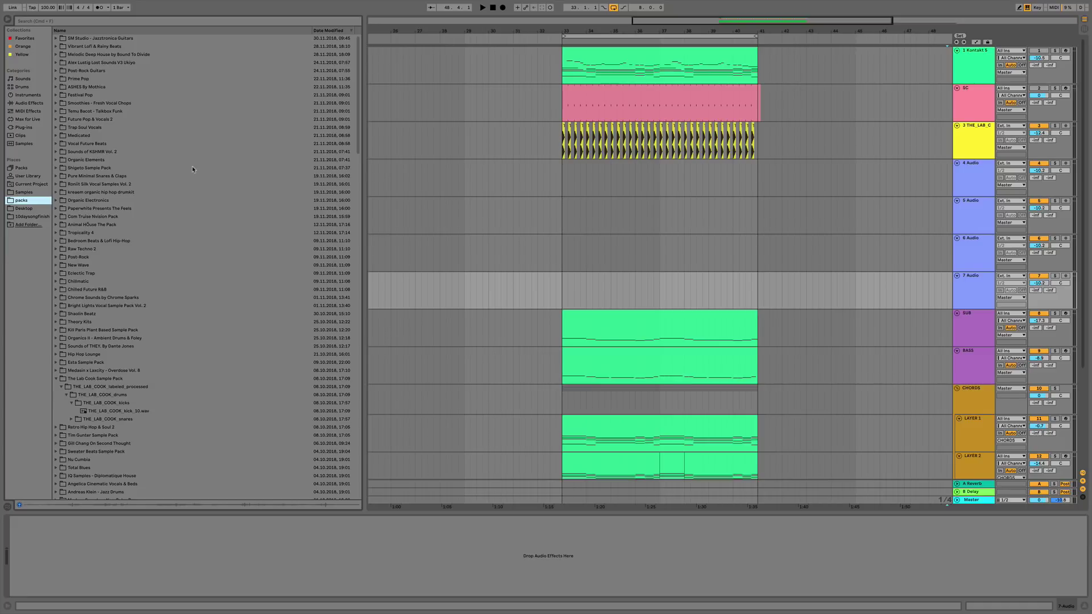
{"action": "left_click", "coordinate": [121, 31]}
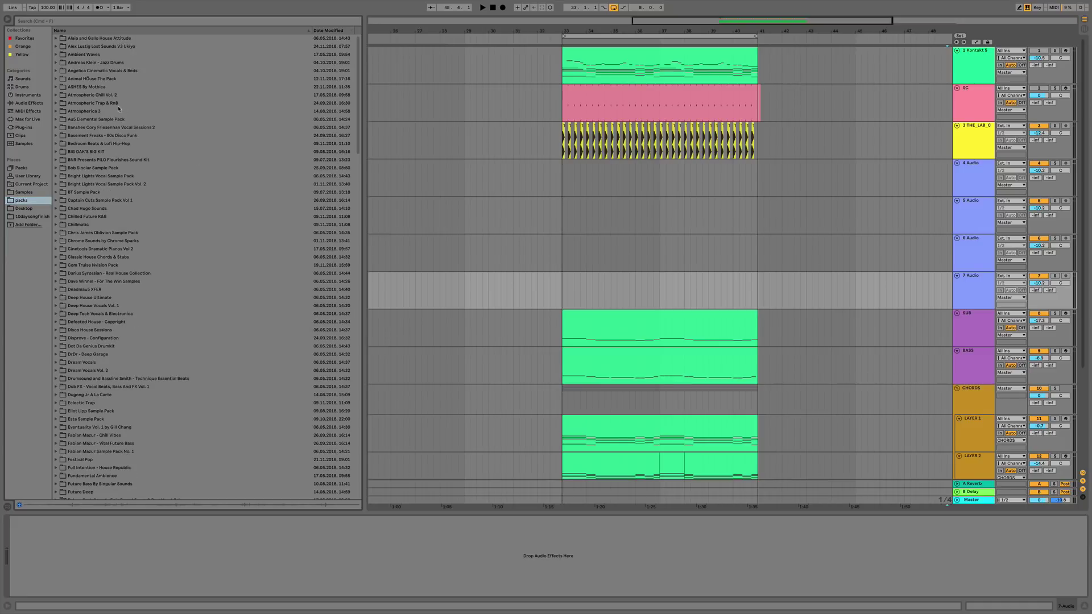
{"action": "left_click", "coordinate": [93, 89]}
{"action": "key", "text": "Right"}
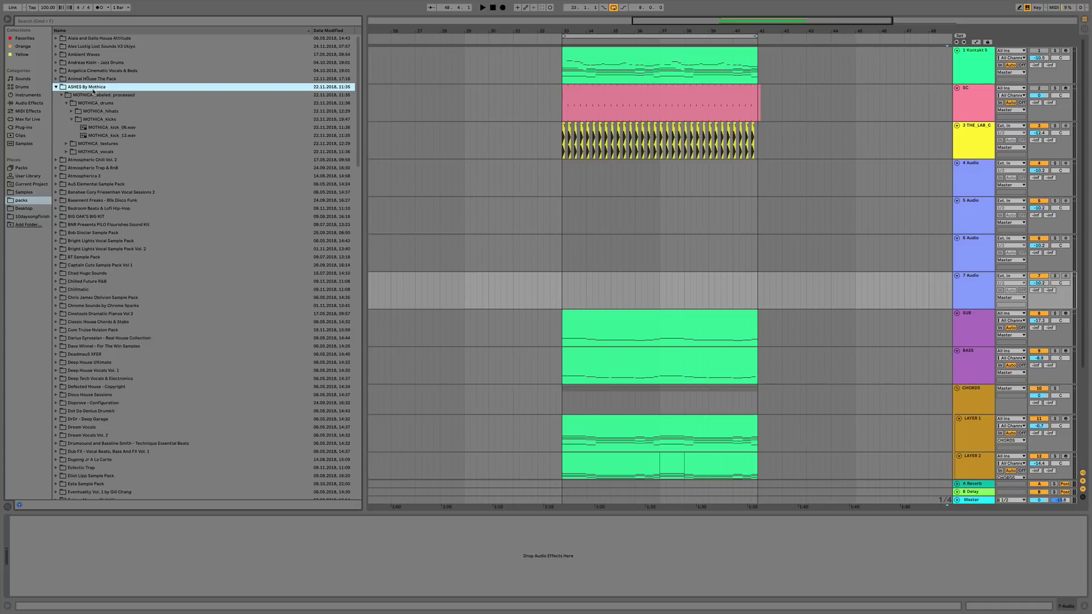
Audition the drum and texture samples in the ASHES By Mothica pack.
{"action": "key", "text": "Down"}
{"action": "key", "text": "Down"}
{"action": "key", "text": "Down"}
{"action": "key", "text": "Right"}
{"action": "key", "text": "Down"}
{"action": "key", "text": "Down"}
{"action": "key", "text": "Down"}
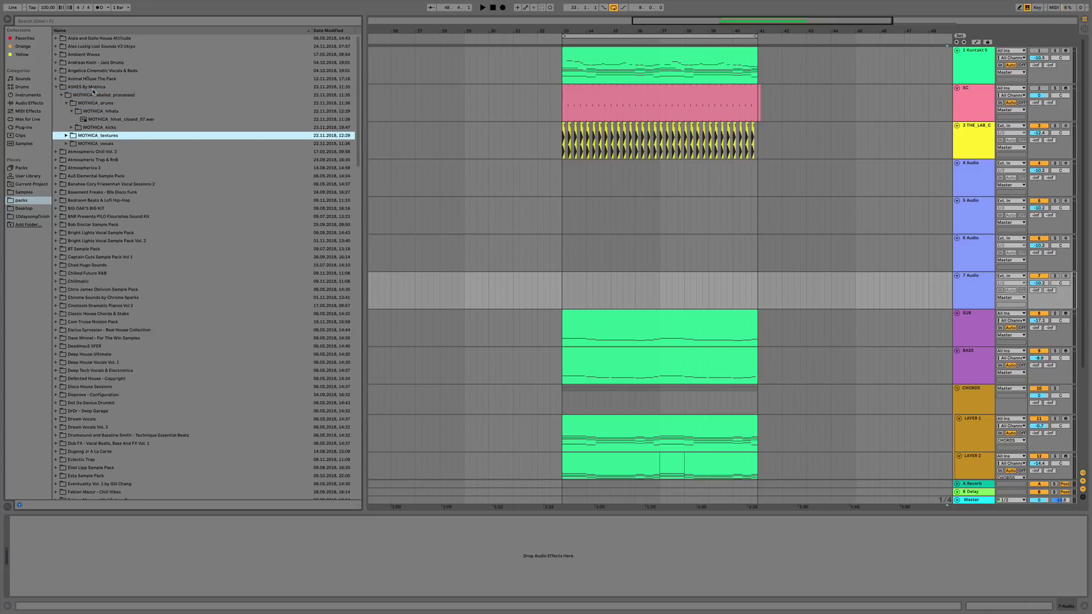
{"action": "key", "text": "Right"}
{"action": "key", "text": "Down"}
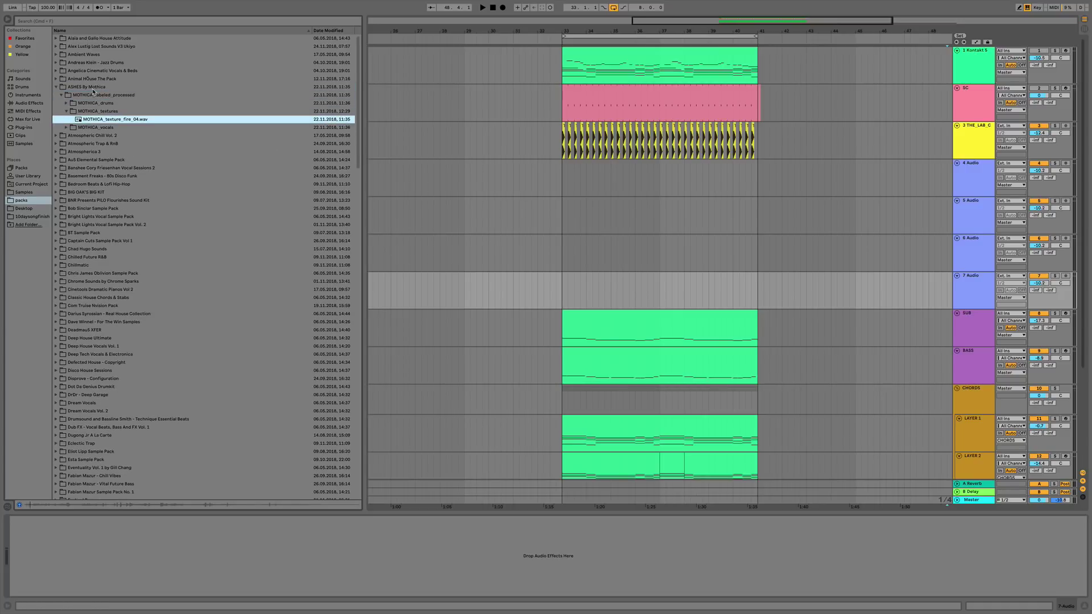
Audition the Mothica vocal samples and place MOTHICA_vocal_fx_atmosphere_02_F#.wav on audio track 7 at bar 33.
{"action": "key", "text": "Down"}
{"action": "key", "text": "Right"}
{"action": "key", "text": "Down"}
{"action": "key", "text": "Right"}
{"action": "key", "text": "Down"}
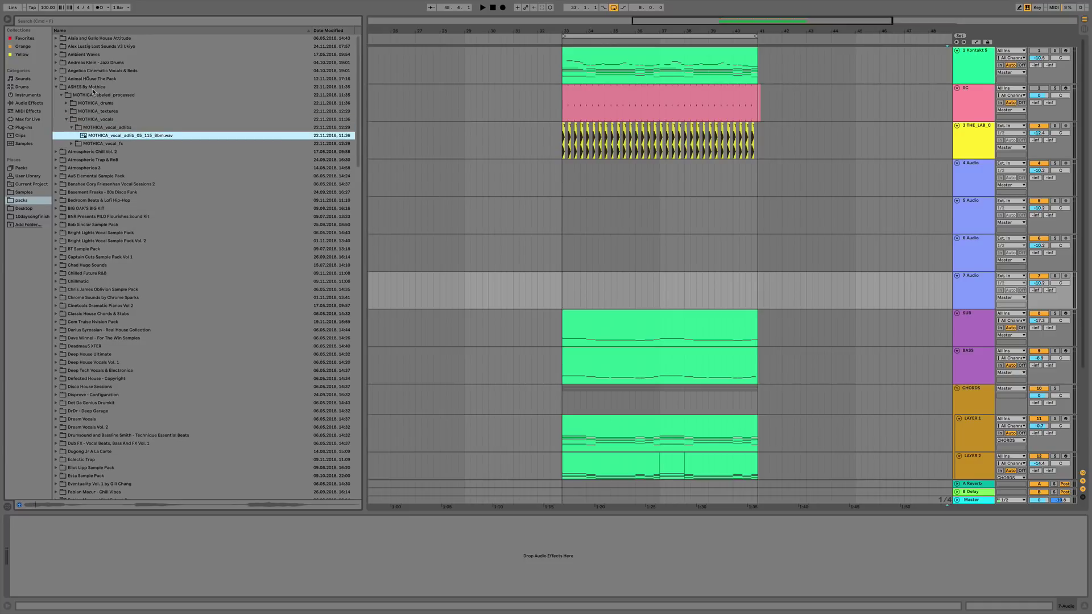
{"action": "key", "text": "Down"}
{"action": "key", "text": "Right"}
{"action": "key", "text": "Down"}
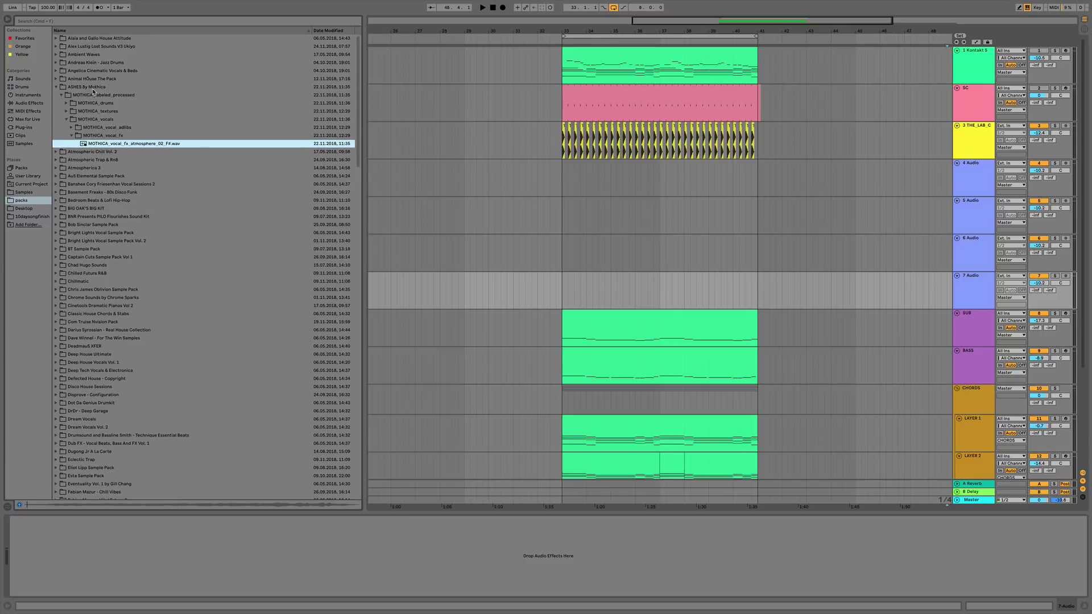
{"action": "left_click_drag", "start_coordinate": [310, 177], "coordinate": [564, 295]}
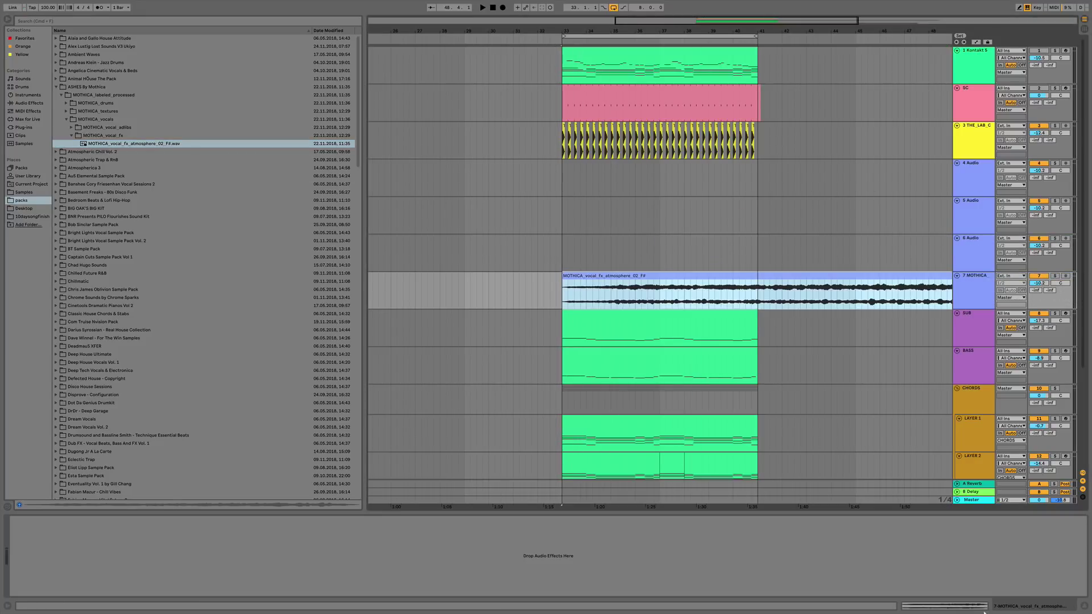
Transpose the vocal atmosphere clip up a few semitones, trying Warp on and turning it off again.
{"action": "left_click", "coordinate": [942, 603]}
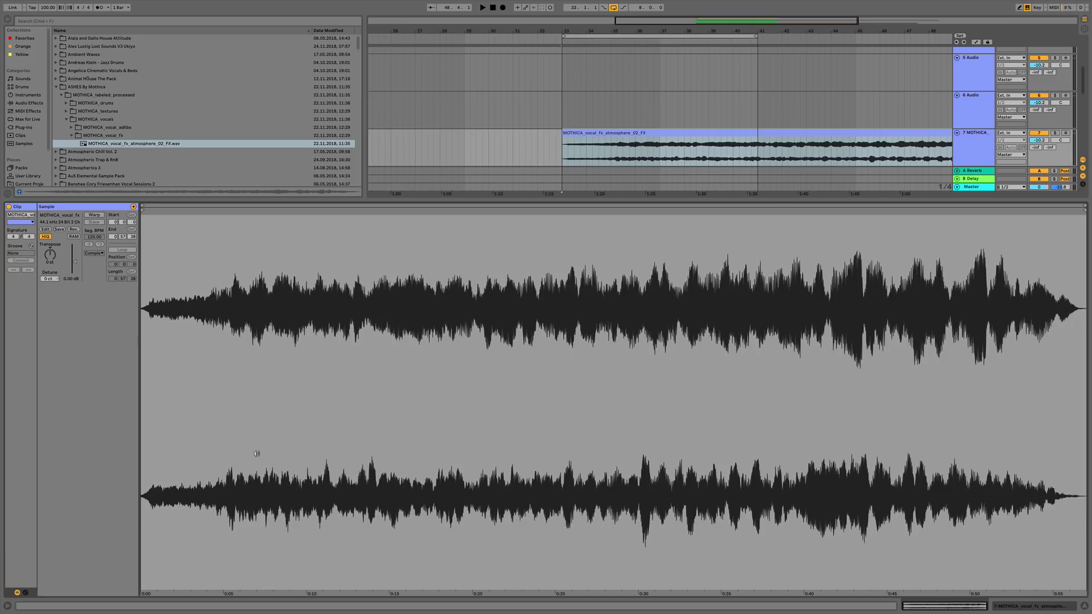
{"action": "left_click_drag", "start_coordinate": [50, 253], "coordinate": [50, 247]}
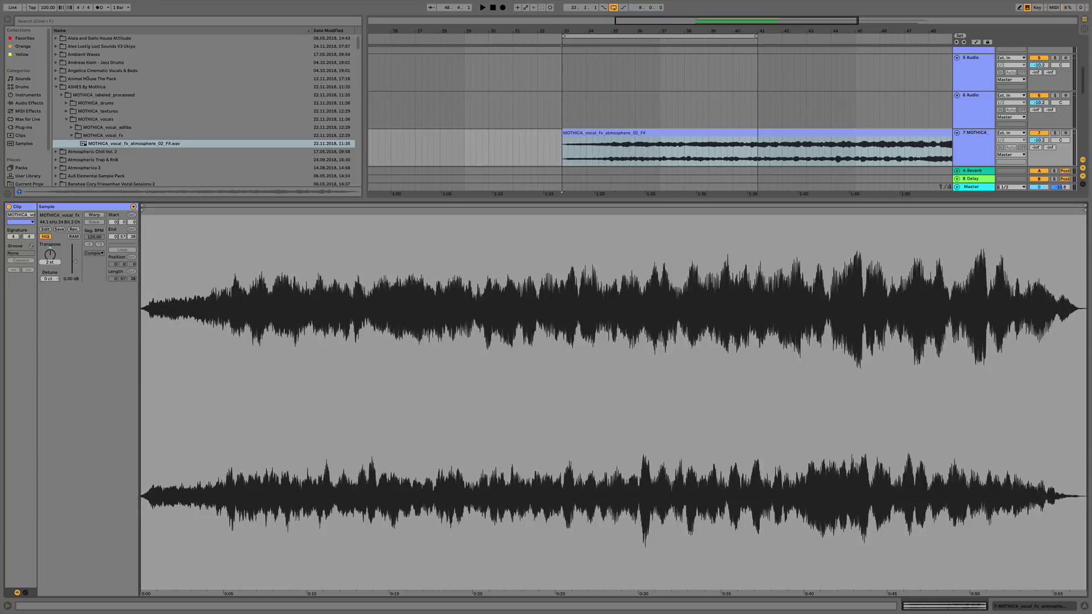
{"action": "left_click", "coordinate": [95, 215]}
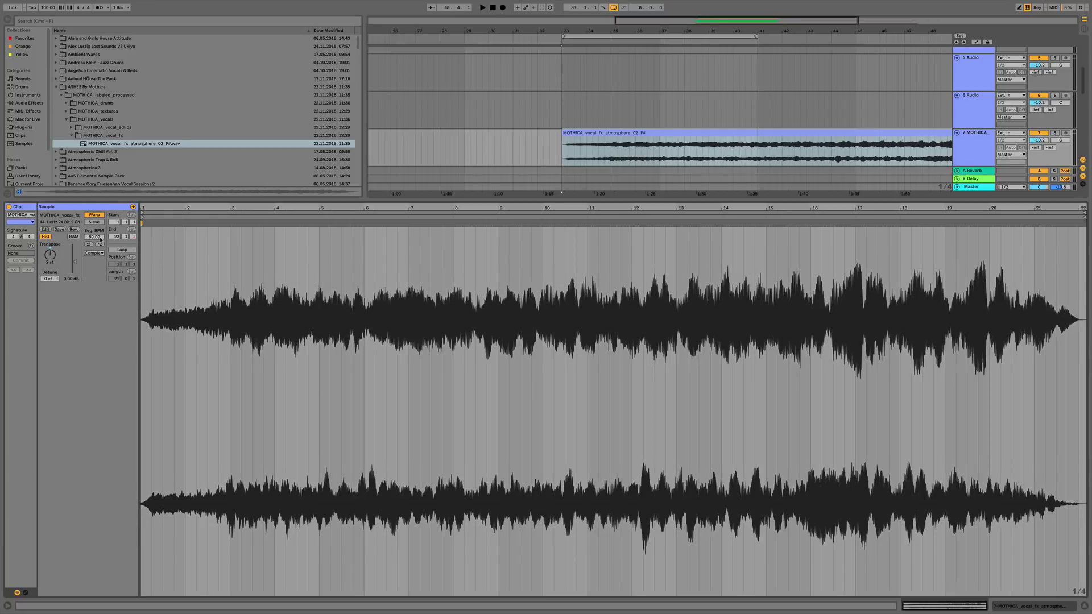
{"action": "left_click", "coordinate": [96, 216]}
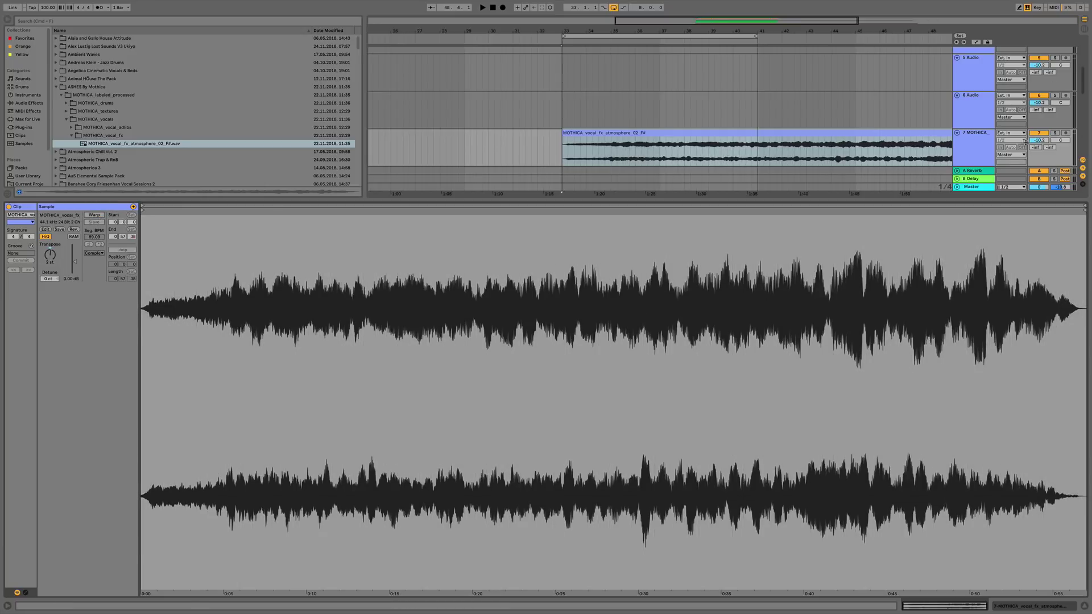
Lower the vocal atmosphere track's volume while playing the loop with the other tracks.
{"action": "left_click_drag", "start_coordinate": [1039, 140], "coordinate": [1039, 155]}
{"action": "left_click", "coordinate": [1084, 608]}
{"action": "key", "text": "space"}
{"action": "left_click_drag", "start_coordinate": [1038, 148], "coordinate": [1039, 151]}
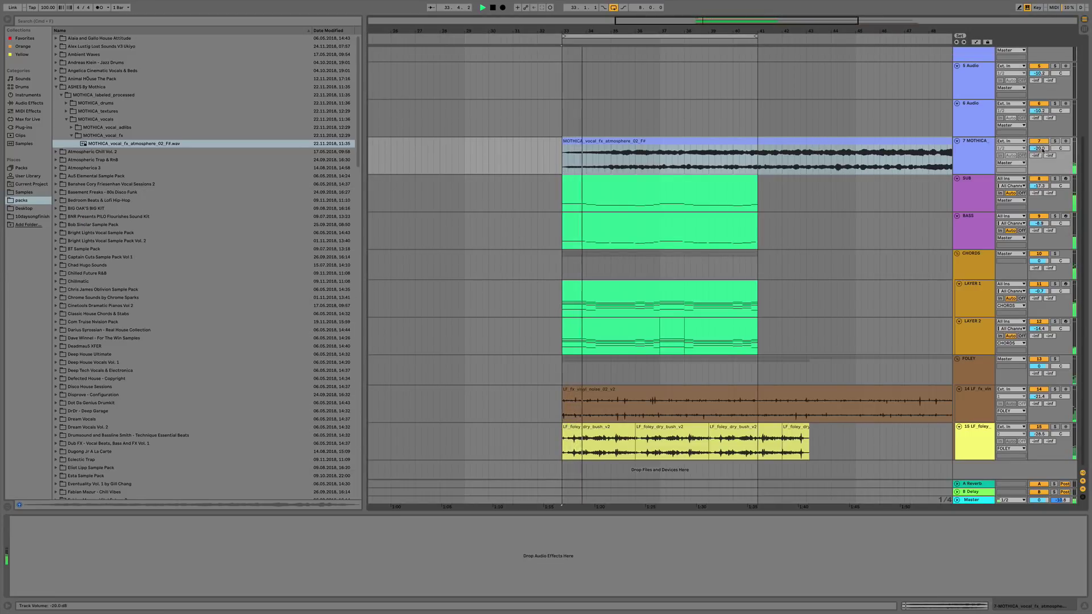
Copy the SUB track's sidechain Compressor onto the vocal atmosphere track.
{"action": "key", "text": "Down"}
{"action": "left_click", "coordinate": [194, 525]}
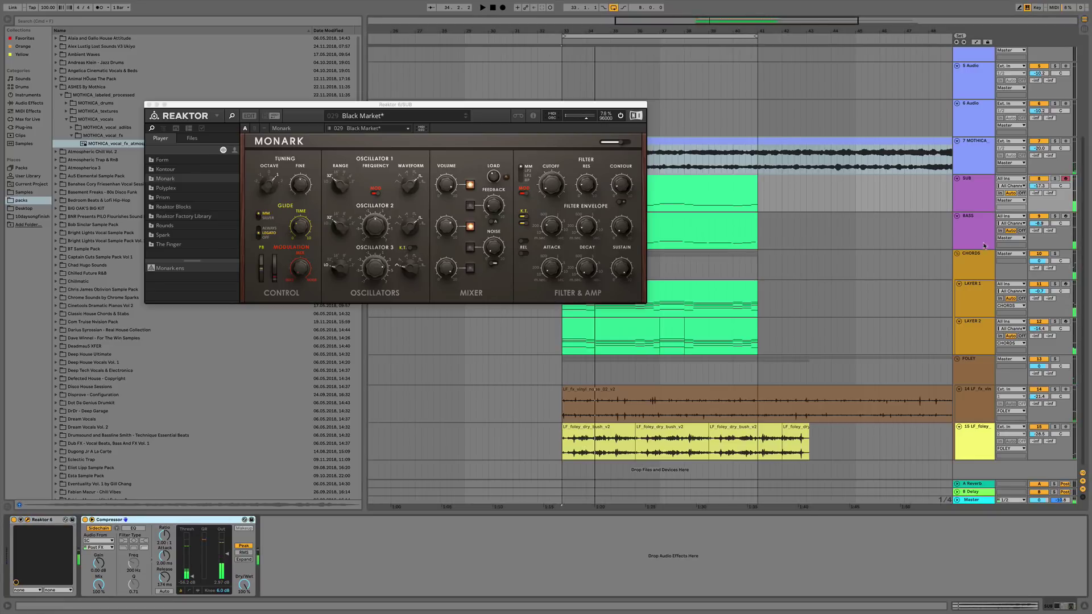
{"action": "left_click", "coordinate": [983, 153]}
{"action": "key", "text": "space"}
Move the vocal atmosphere clip earlier so it starts at bar 21, and play the loop from bar 33.
{"action": "left_click_drag", "start_coordinate": [715, 44], "coordinate": [715, 33]}
{"action": "key", "text": "space"}
{"action": "left_click_drag", "start_coordinate": [731, 145], "coordinate": [611, 161]}
{"action": "left_click", "coordinate": [654, 160]}
{"action": "key", "text": "space"}
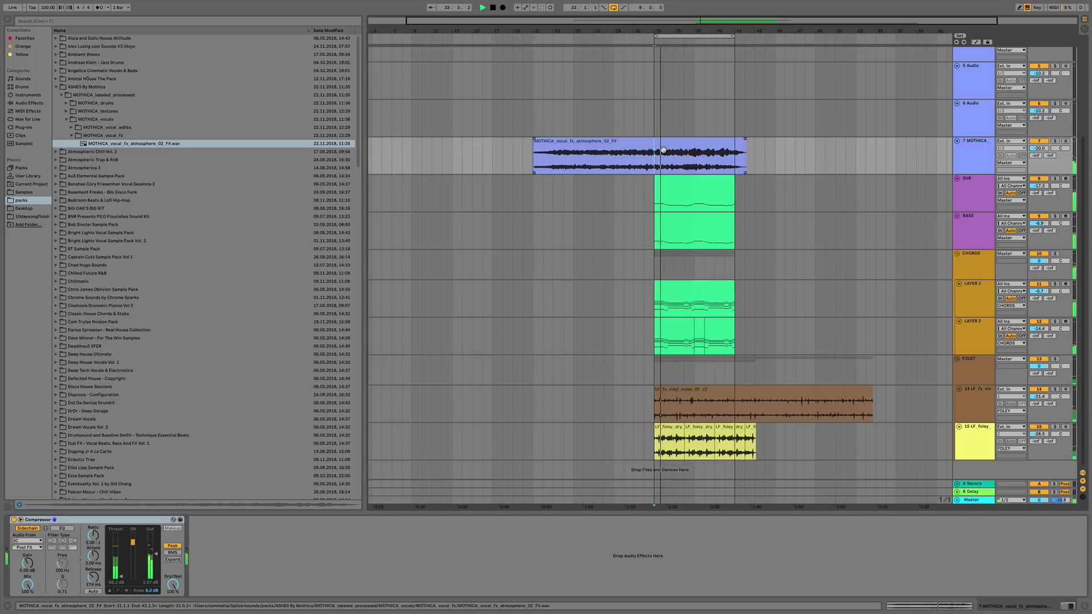
Solo the vocal atmosphere track and add an EQ Eight after its Compressor with a low cut.
{"action": "left_click", "coordinate": [1054, 142]}
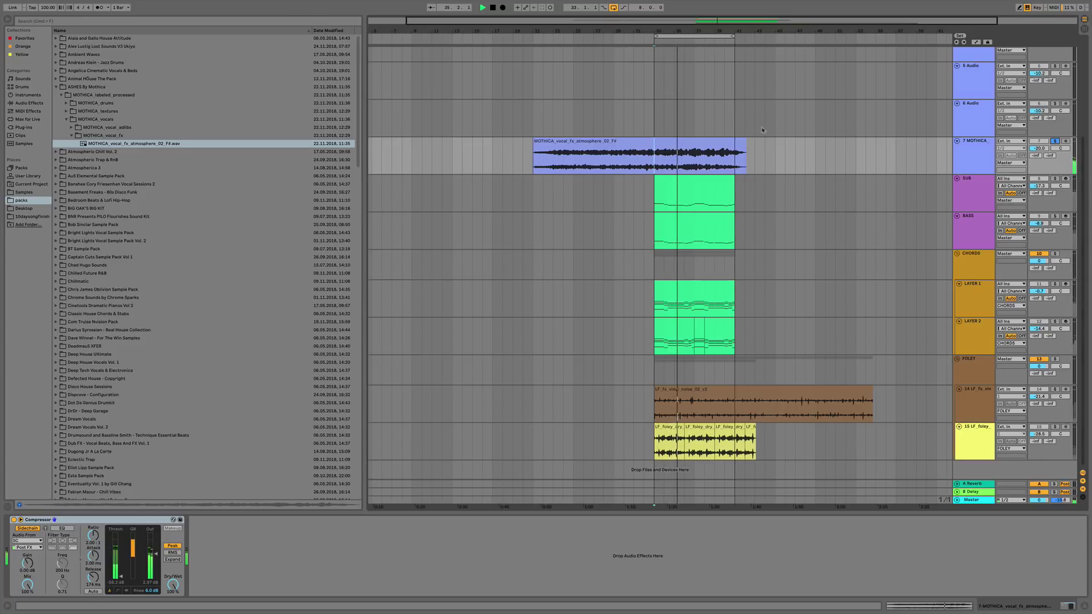
{"action": "left_click", "coordinate": [31, 104]}
{"action": "left_click_drag", "start_coordinate": [222, 135], "coordinate": [275, 559]}
{"action": "left_click", "coordinate": [227, 586]}
{"action": "left_click", "coordinate": [221, 542]}
{"action": "key", "text": "space"}
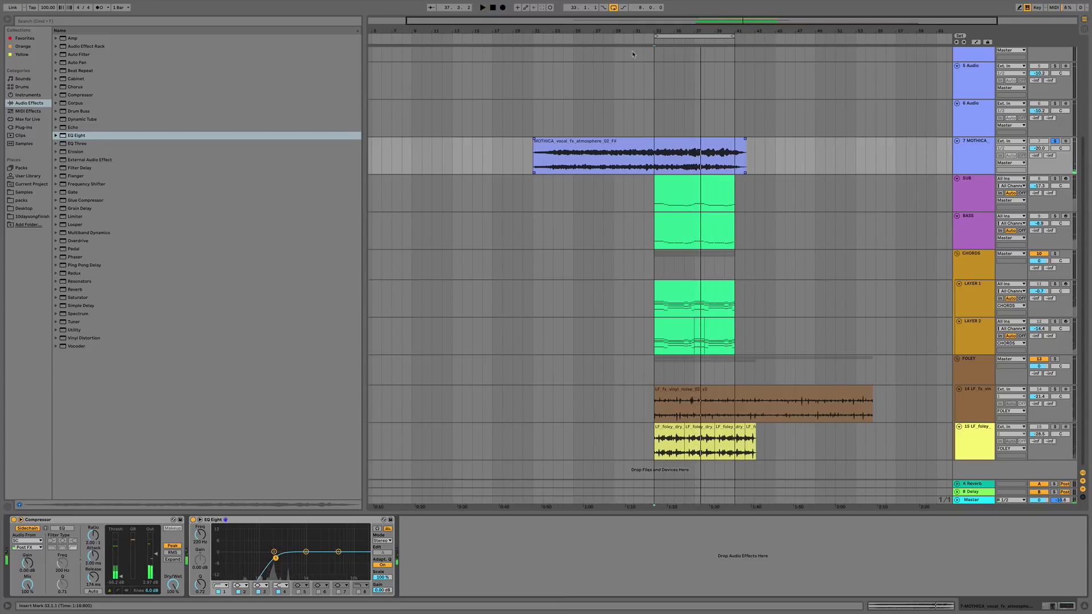
Trim the vocal atmosphere clip to the loop range from bar 33 to bar 41 and unsolo its track.
{"action": "left_click", "coordinate": [578, 38]}
{"action": "left_click_drag", "start_coordinate": [613, 152], "coordinate": [734, 153]}
{"action": "left_click", "coordinate": [752, 144]}
{"action": "key", "text": "Delete"}
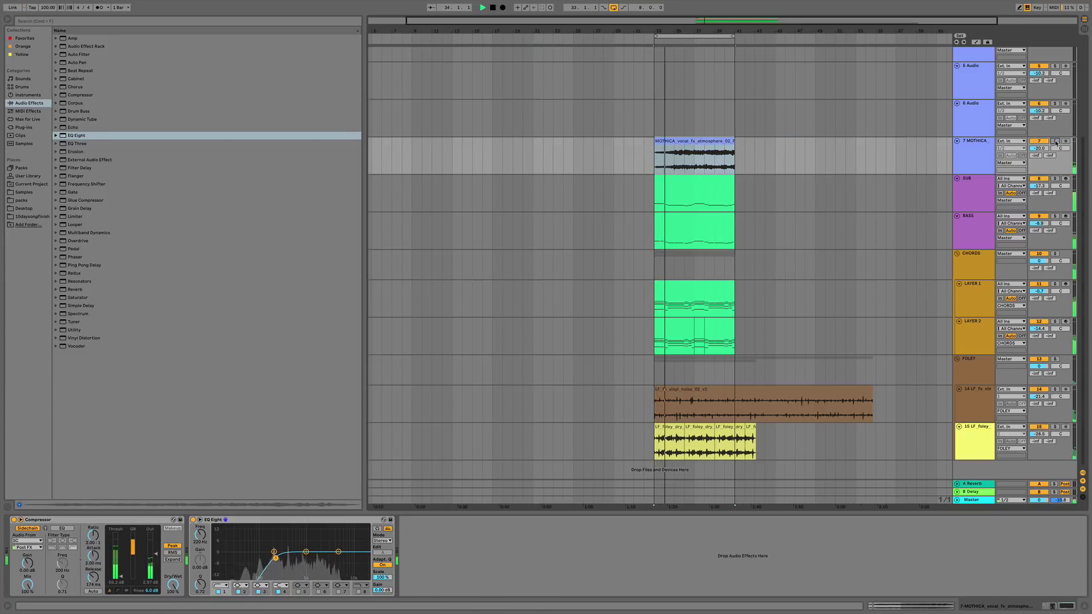
Return to the packs folder and collapse the ASHES By Mothica pack with its subfolders.
{"action": "key", "text": "plus"}
{"action": "scroll", "coordinate": [682, 114], "scroll_direction": "up", "scroll_amount": 5}
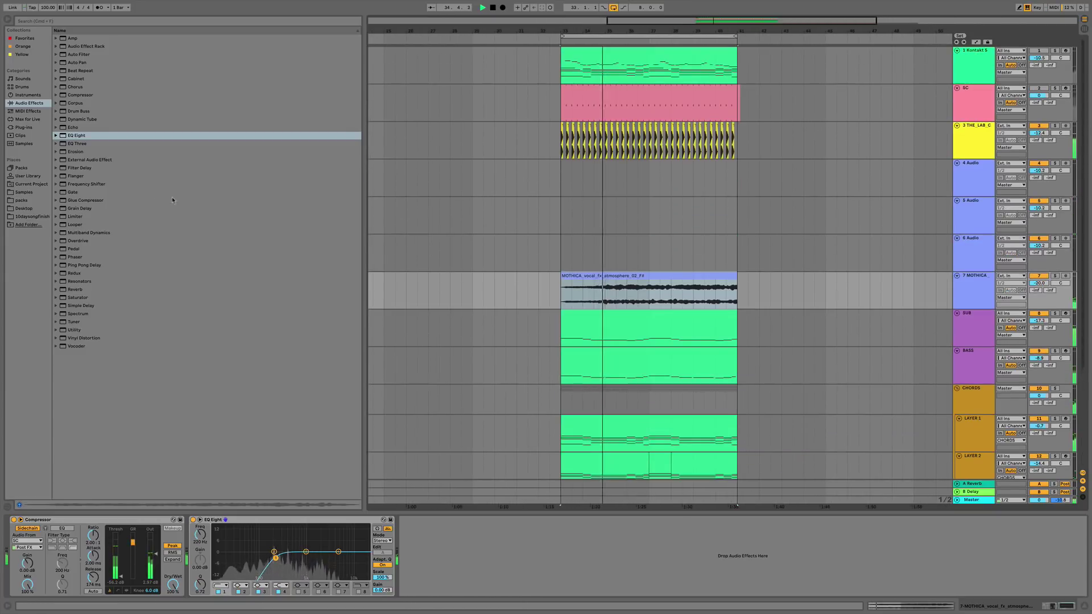
{"action": "left_click", "coordinate": [23, 200]}
{"action": "left_click", "coordinate": [162, 145]}
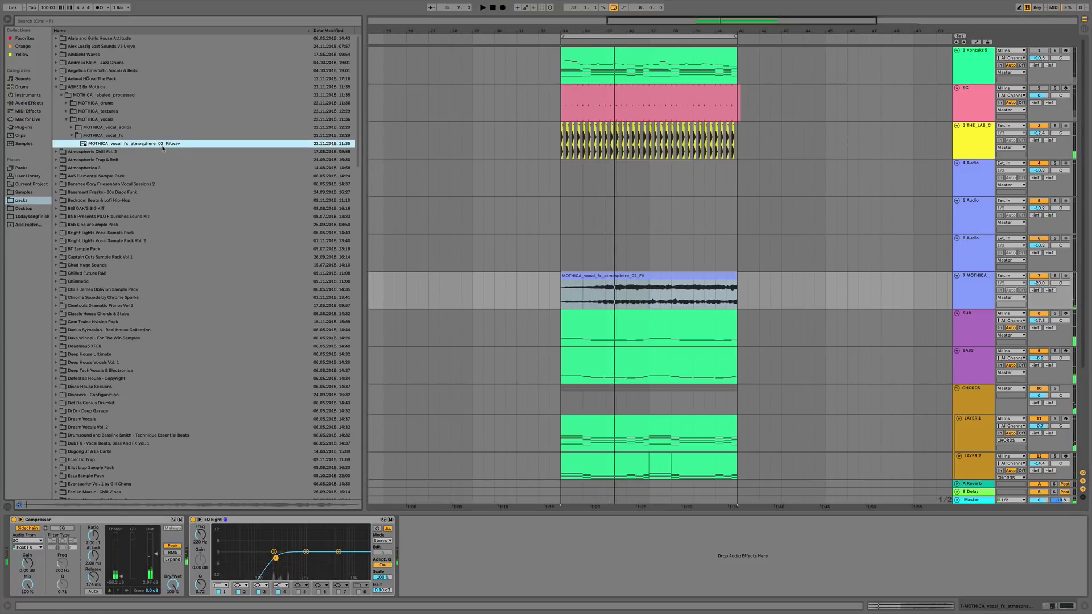
{"action": "key", "text": "Up"}
{"action": "key", "text": "Left"}
{"action": "key", "text": "Up"}
{"action": "key", "text": "Up"}
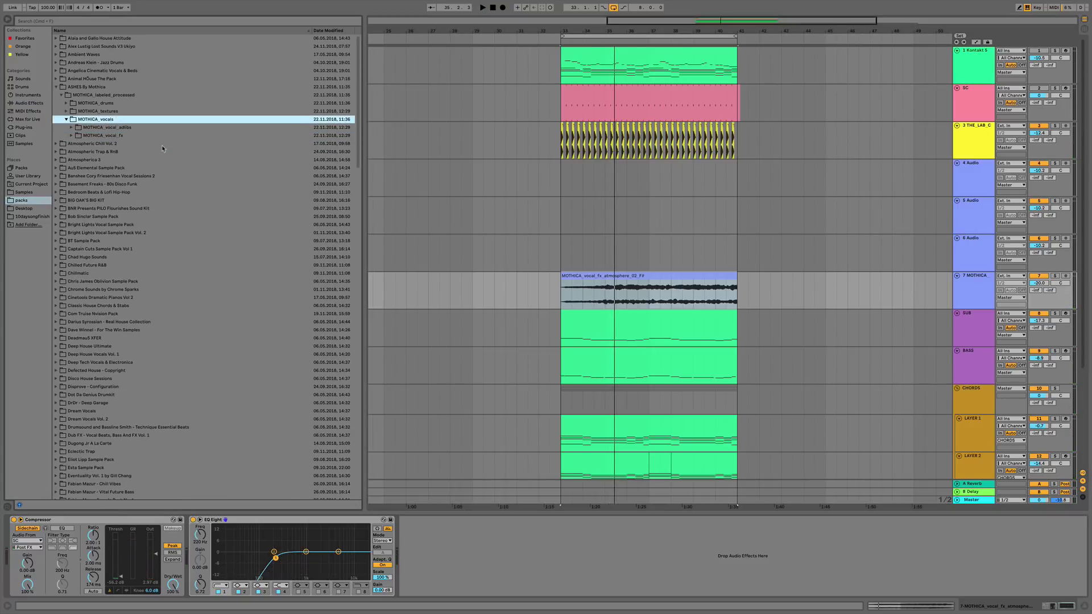
{"action": "key", "text": "Left"}
{"action": "key", "text": "Left"}
{"action": "key", "text": "Left"}
{"action": "key", "text": "Left"}
{"action": "key", "text": "Left"}
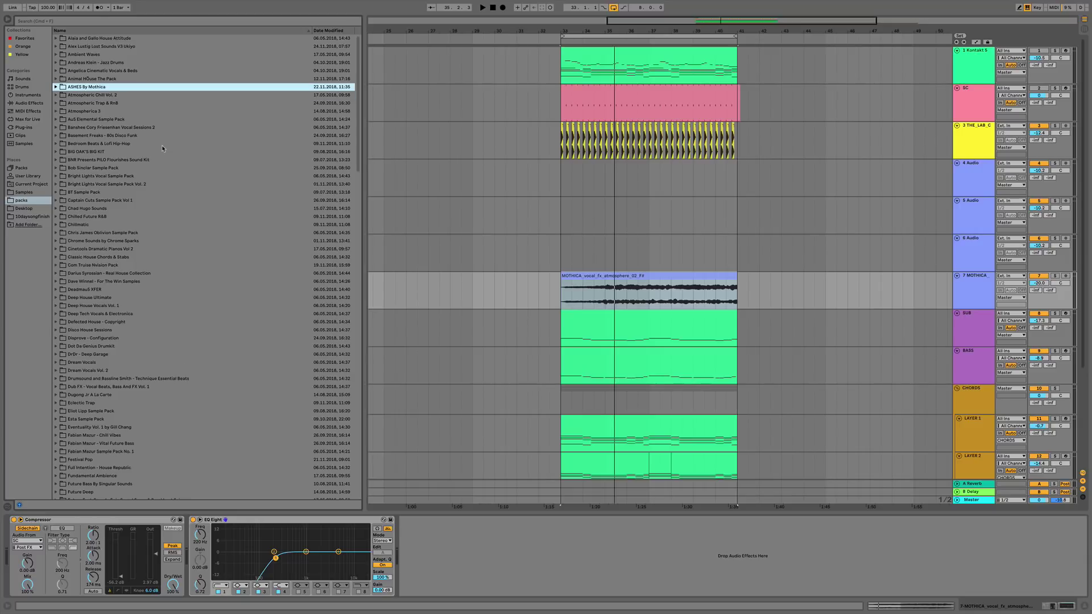
Look through the sample pack list for a pack with lo-fi percussion.
{"action": "key", "text": "Up"}
{"action": "key", "text": "Up"}
{"action": "key", "text": "Up"}
{"action": "key", "text": "Right"}
{"action": "key", "text": "Down"}
{"action": "key", "text": "Down"}
{"action": "key", "text": "Down"}
{"action": "key", "text": "Down"}
{"action": "key", "text": "Down"}
{"action": "key", "text": "Down"}
{"action": "key", "text": "Down"}
{"action": "key", "text": "Down"}
{"action": "key", "text": "Down"}
{"action": "key", "text": "Down"}
{"action": "key", "text": "Down"}
{"action": "key", "text": "Down"}
{"action": "key", "text": "Up"}
Expand the Bedroom Beats & Lofi Hip-Hop pack down to its Percussion_Loops folder.
{"action": "key", "text": "Right"}
{"action": "key", "text": "Down"}
{"action": "key", "text": "Right"}
{"action": "key", "text": "Down"}
{"action": "key", "text": "Right"}
{"action": "key", "text": "Down"}
{"action": "key", "text": "Right"}
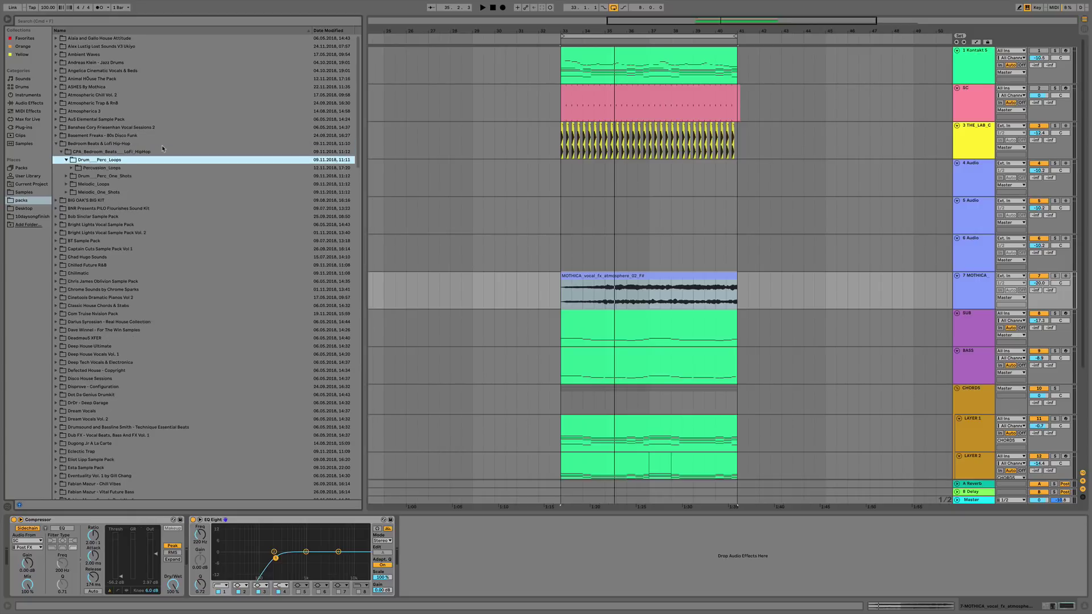
Place BBL_90_perc_loop_shakers_on_crack.wav on audio track 6 at bar 33 and lower the track's volume.
{"action": "key", "text": "Down"}
{"action": "key", "text": "Down"}
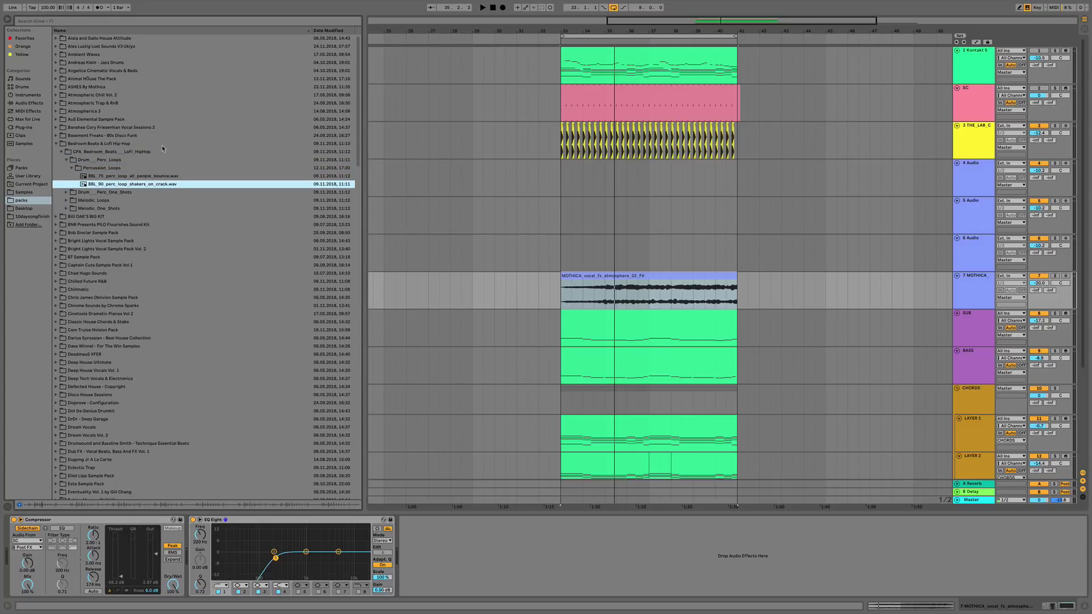
{"action": "left_click_drag", "start_coordinate": [130, 184], "coordinate": [569, 246]}
{"action": "left_click_drag", "start_coordinate": [1038, 238], "coordinate": [1039, 256]}
Enable Warp on the shaker loop clip and set its segment tempo to 90 BPM.
{"action": "key", "text": "shift+Tab"}
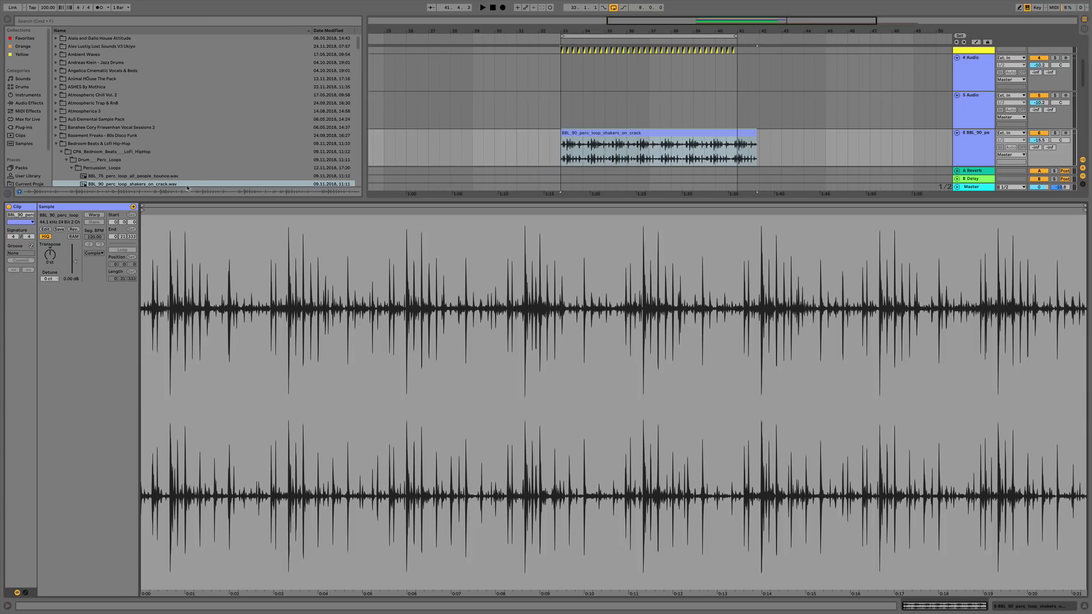
{"action": "left_click", "coordinate": [95, 216]}
{"action": "type", "text": "90"}
{"action": "key", "text": "Return"}
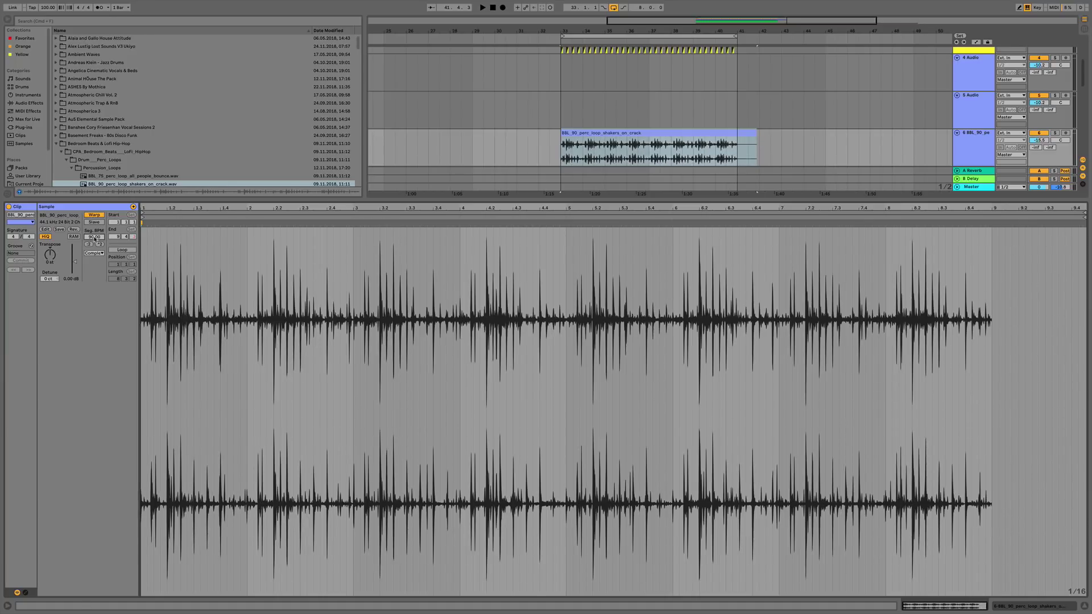
Lower the shaker loop track's volume and trim its clip to end with the loop region at bar 41.
{"action": "left_click_drag", "start_coordinate": [1039, 141], "coordinate": [1039, 154]}
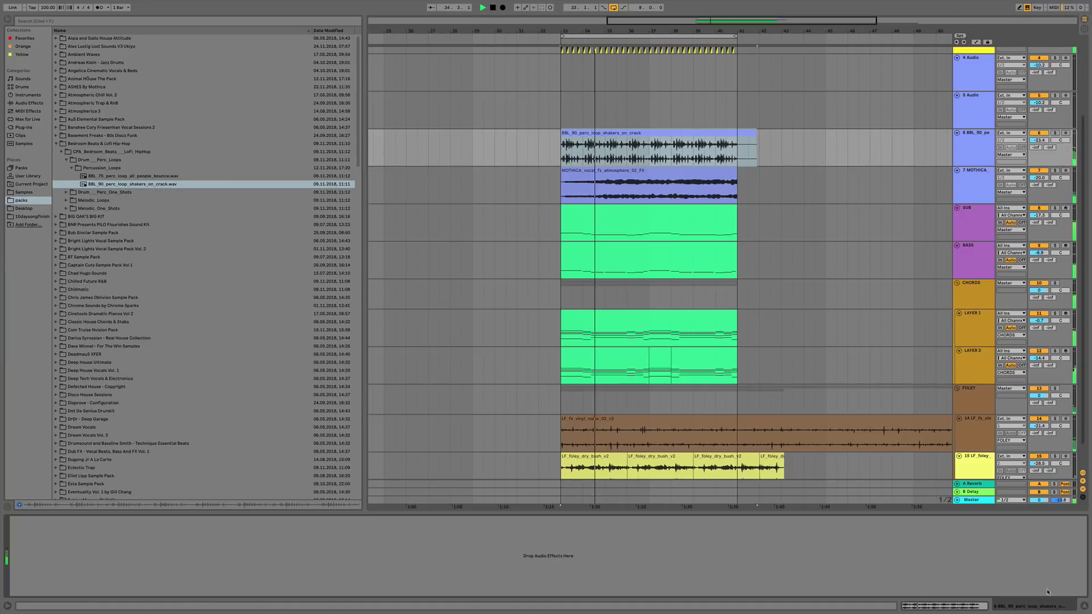
{"action": "key", "text": "super+alt+l"}
{"action": "left_click_drag", "start_coordinate": [742, 138], "coordinate": [739, 147]}
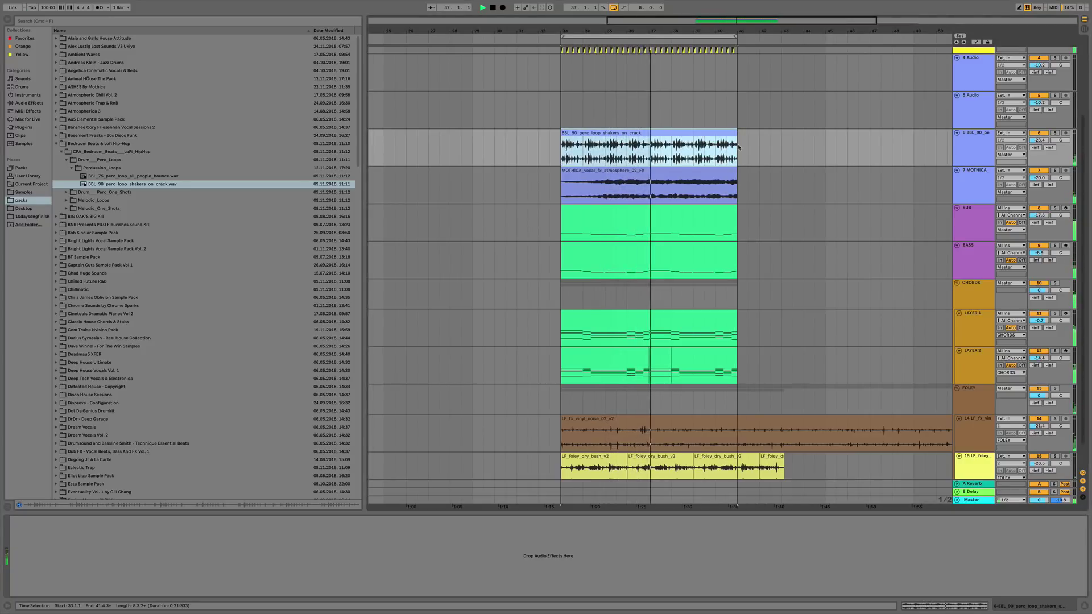
Copy the Compressor and EQ Eight from the vocal atmosphere track to the shaker loop track and deactivate the copied Compressor.
{"action": "key", "text": "Down"}
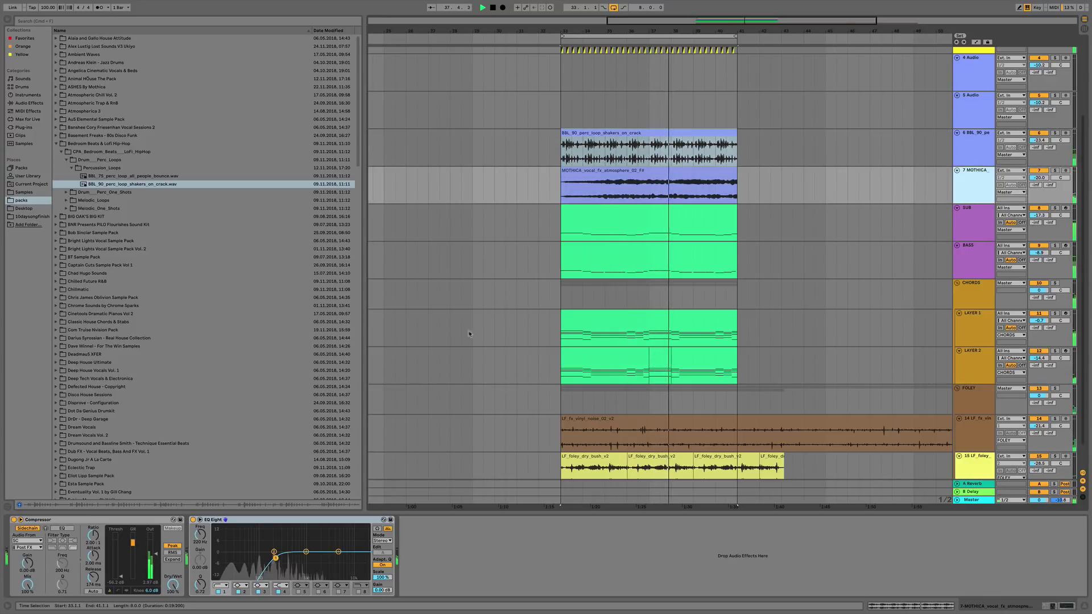
{"action": "left_click", "coordinate": [249, 522]}
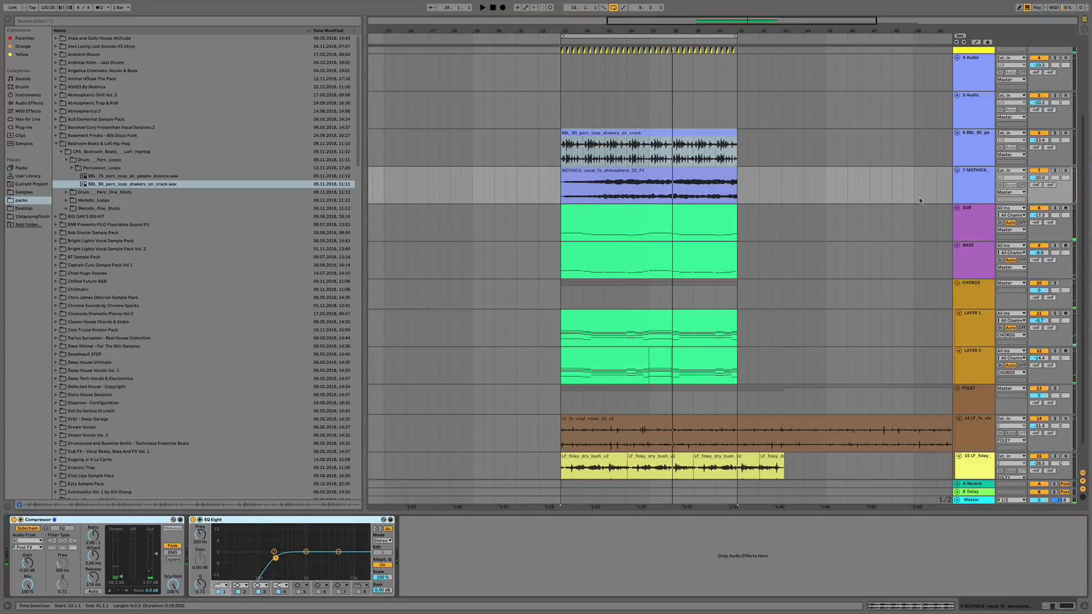
{"action": "key", "text": "Up"}
{"action": "key", "text": "space"}
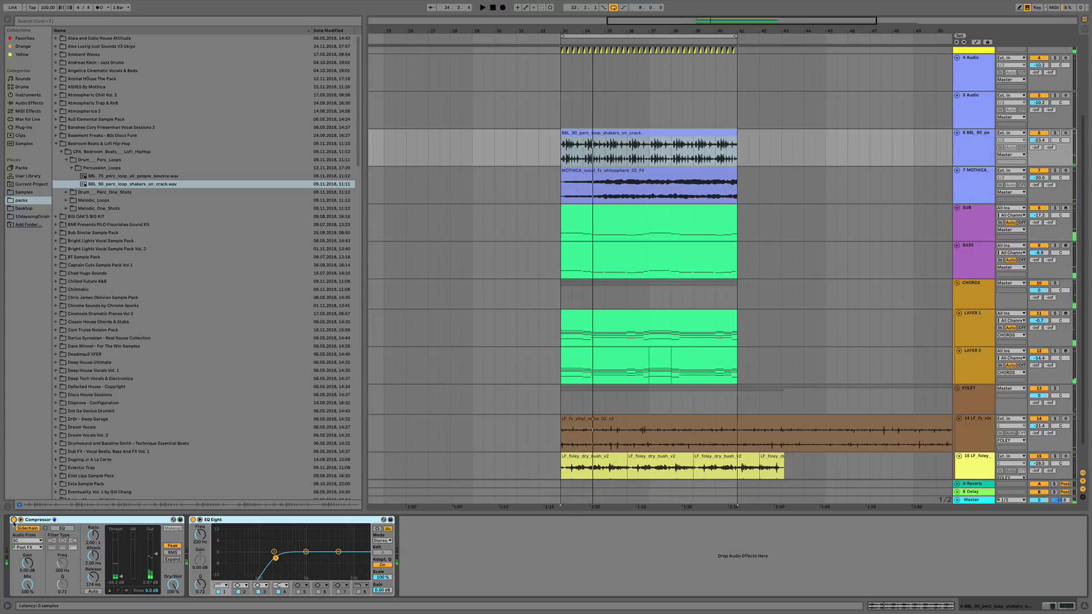
{"action": "key", "text": "space"}
{"action": "key", "text": "space"}
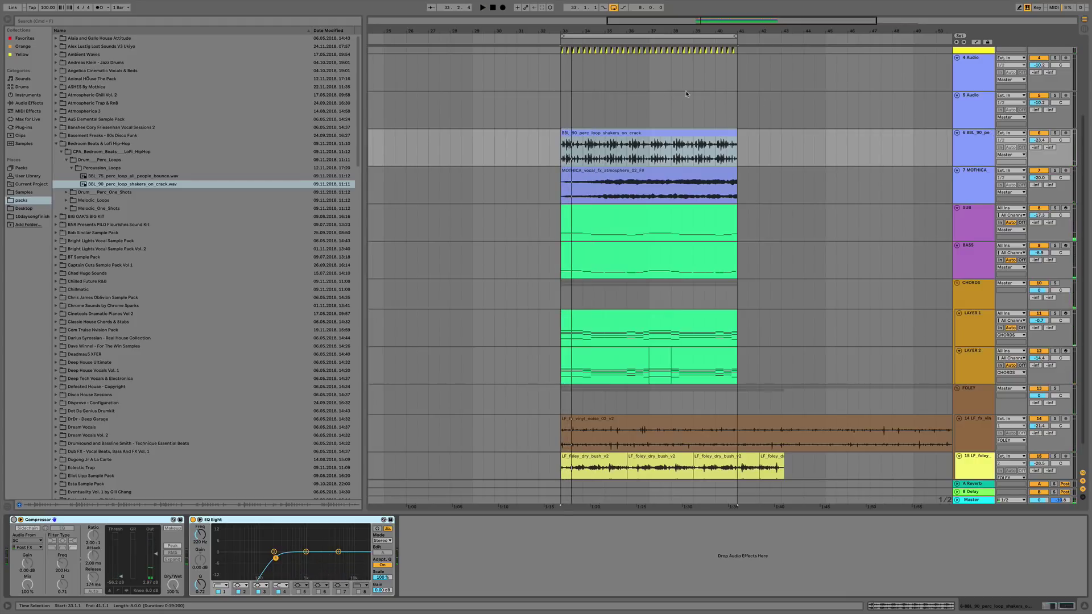
{"action": "key", "text": "space"}
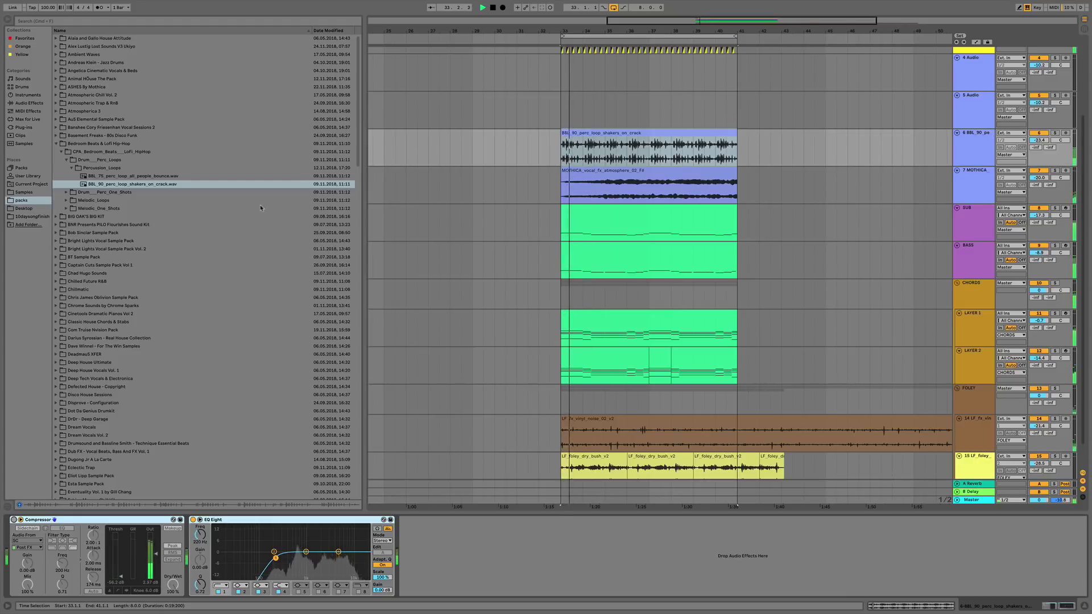
{"action": "key", "text": "space"}
Look through the drum one-shot and melodic folders of the Bedroom Beats & Lofi Hip-Hop pack.
{"action": "left_click", "coordinate": [184, 193]}
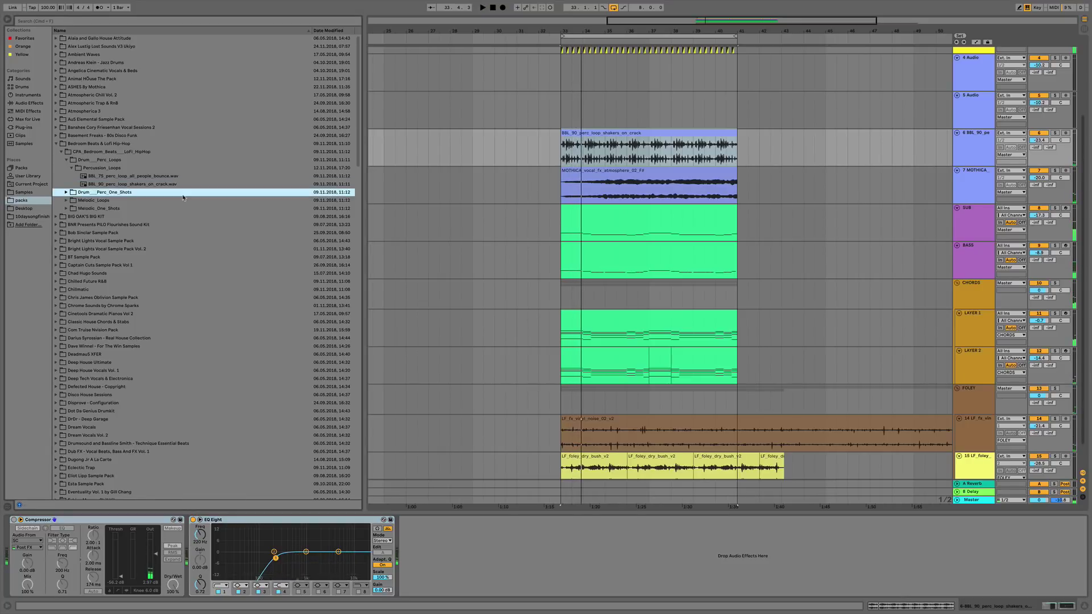
{"action": "key", "text": "Right"}
{"action": "key", "text": "Down"}
{"action": "key", "text": "Down"}
{"action": "key", "text": "Down"}
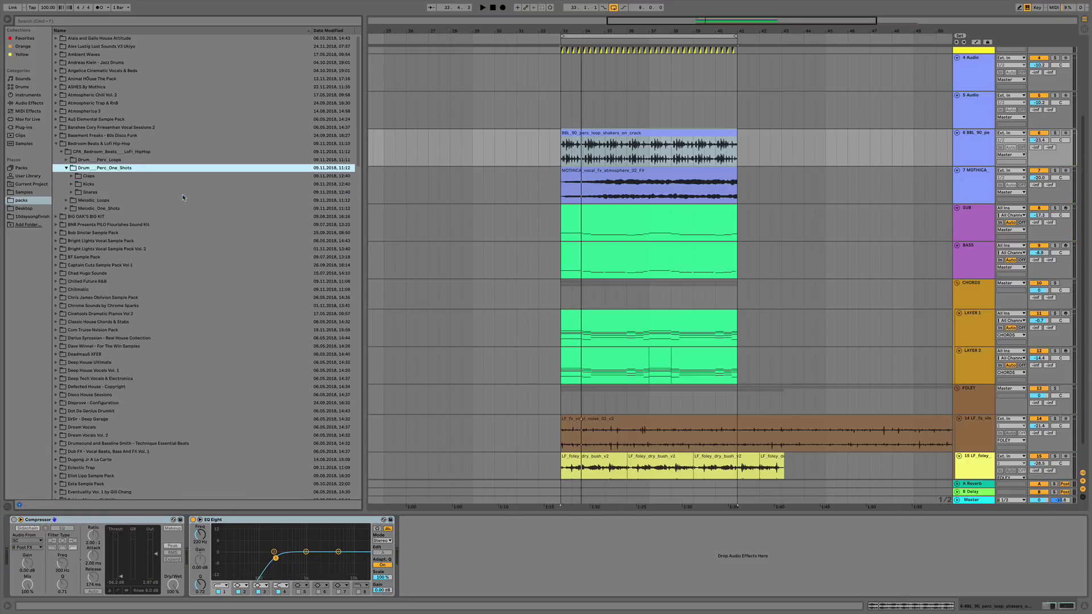
{"action": "key", "text": "Down"}
{"action": "key", "text": "Right"}
{"action": "key", "text": "Down"}
{"action": "key", "text": "Right"}
{"action": "key", "text": "Down"}
{"action": "key", "text": "Down"}
{"action": "key", "text": "Right"}
{"action": "key", "text": "Down"}
{"action": "key", "text": "Right"}
{"action": "key", "text": "Down"}
{"action": "key", "text": "Down"}
{"action": "key", "text": "Right"}
{"action": "key", "text": "Down"}
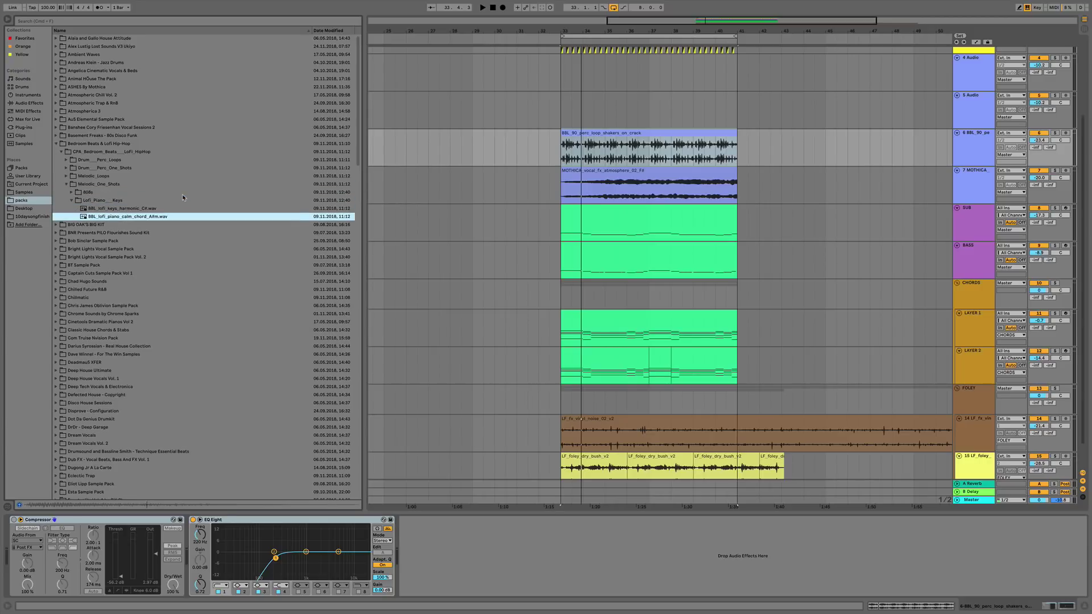
Play the loop and expand the Bob Sinclar Sample Pack down to its kick one-shots folder.
{"action": "key", "text": "Down"}
{"action": "key", "text": "Down"}
{"action": "key", "text": "space"}
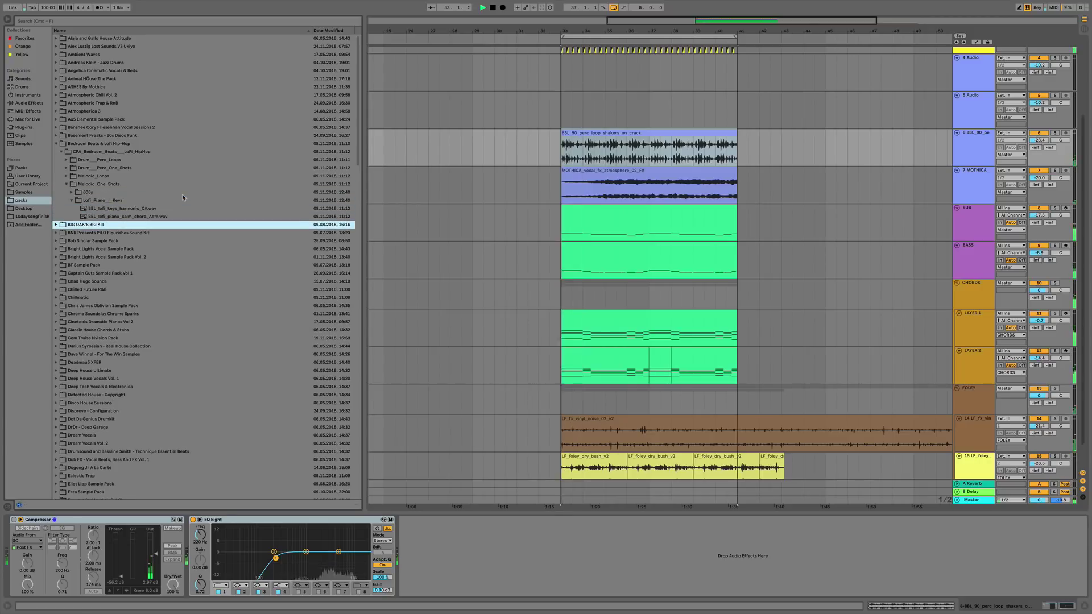
{"action": "key", "text": "Down"}
{"action": "key", "text": "Down"}
{"action": "key", "text": "Down"}
{"action": "key", "text": "Down"}
{"action": "key", "text": "Down"}
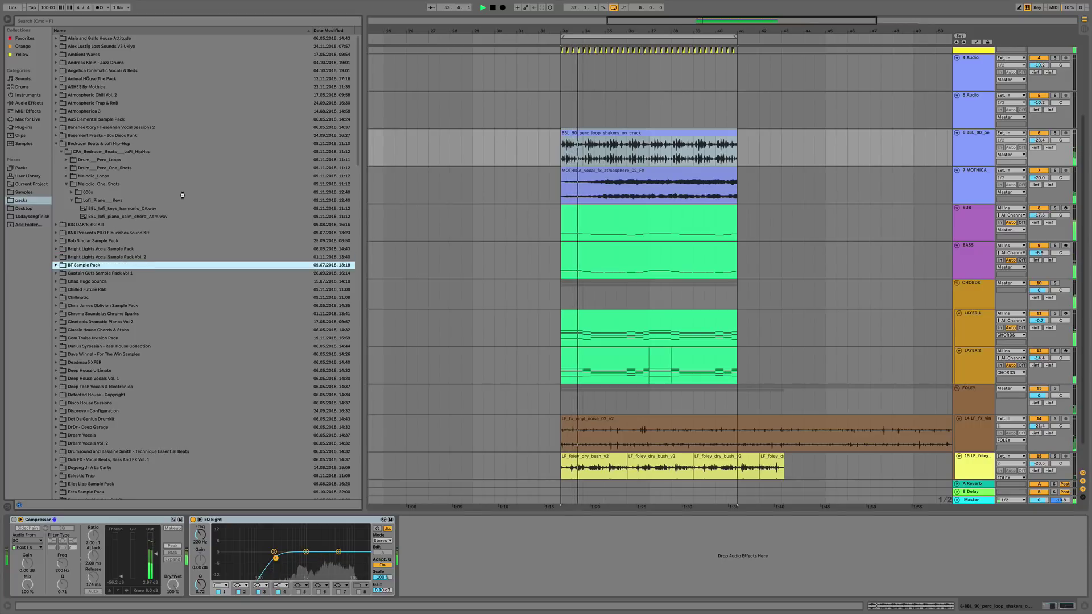
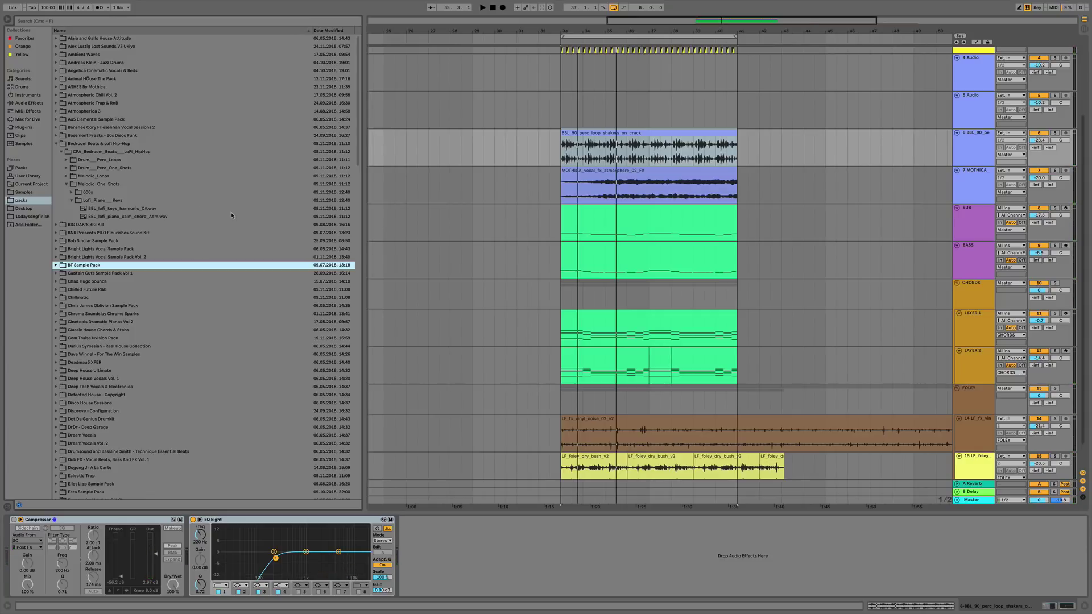
{"action": "key", "text": "space"}
{"action": "key", "text": "Up"}
{"action": "key", "text": "Up"}
{"action": "key", "text": "Right"}
{"action": "key", "text": "Right"}
{"action": "key", "text": "Left"}
{"action": "key", "text": "Up"}
{"action": "key", "text": "Right"}
{"action": "key", "text": "Right"}
{"action": "key", "text": "Right"}
{"action": "key", "text": "Right"}
{"action": "key", "text": "Right"}
{"action": "key", "text": "Right"}
{"action": "key", "text": "Right"}
{"action": "key", "text": "Right"}
{"action": "key", "text": "Right"}
{"action": "key", "text": "Right"}
Move on through the pack list during playback and expand the Chillmatic pack down to its music_loops folder.
{"action": "key", "text": "Down"}
{"action": "key", "text": "Down"}
{"action": "key", "text": "Down"}
{"action": "key", "text": "Down"}
{"action": "key", "text": "Down"}
{"action": "key", "text": "Down"}
{"action": "key", "text": "Down"}
{"action": "key", "text": "space"}
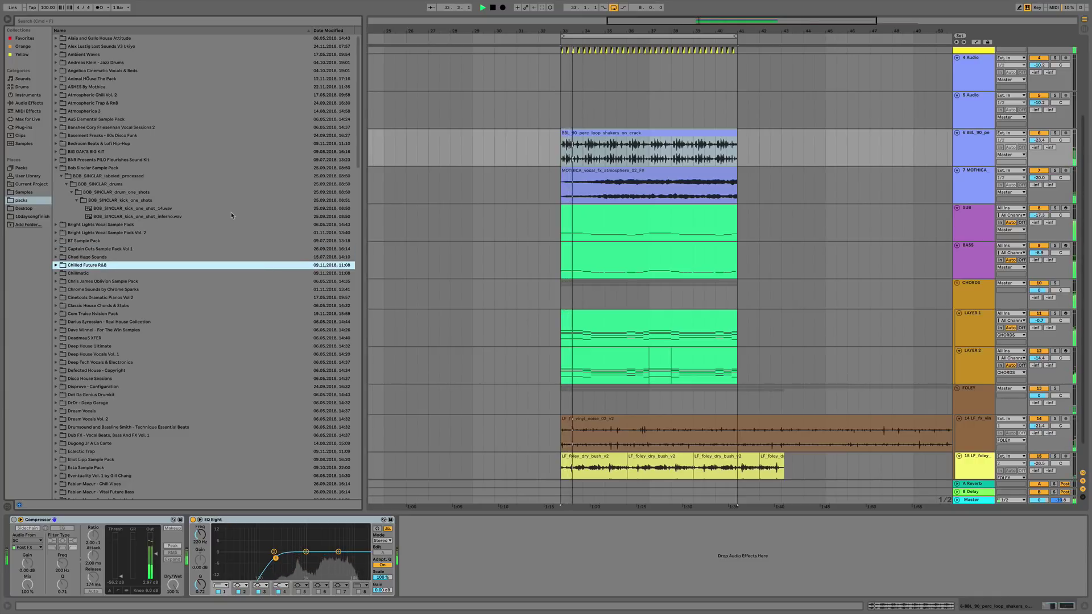
{"action": "key", "text": "Down"}
{"action": "key", "text": "Right"}
{"action": "key", "text": "Right"}
{"action": "key", "text": "Right"}
{"action": "key", "text": "Right"}
{"action": "key", "text": "Right"}
{"action": "key", "text": "Right"}
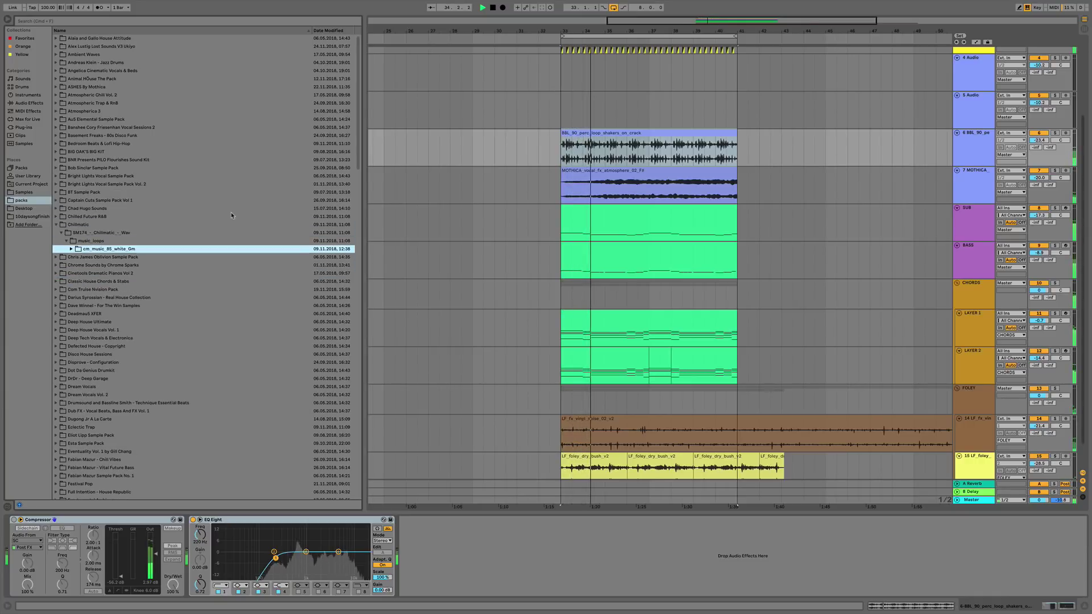
{"action": "key", "text": "Right"}
{"action": "key", "text": "Right"}
Expand the Chrome Sounds by Chrome Sparks pack down to CHROME_SPARKS_claps_snaps_loops and preview the clap loops.
{"action": "key", "text": "Down"}
{"action": "key", "text": "Down"}
{"action": "key", "text": "space"}
{"action": "key", "text": "Right"}
{"action": "key", "text": "Right"}
{"action": "key", "text": "Right"}
{"action": "key", "text": "Right"}
{"action": "key", "text": "Right"}
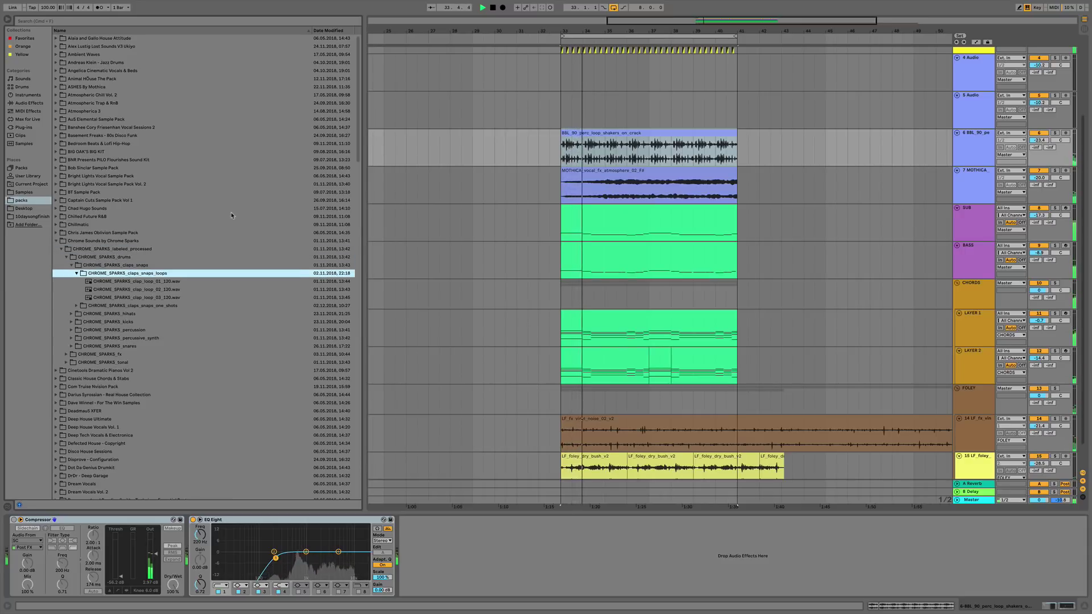
{"action": "key", "text": "Down"}
{"action": "key", "text": "Down"}
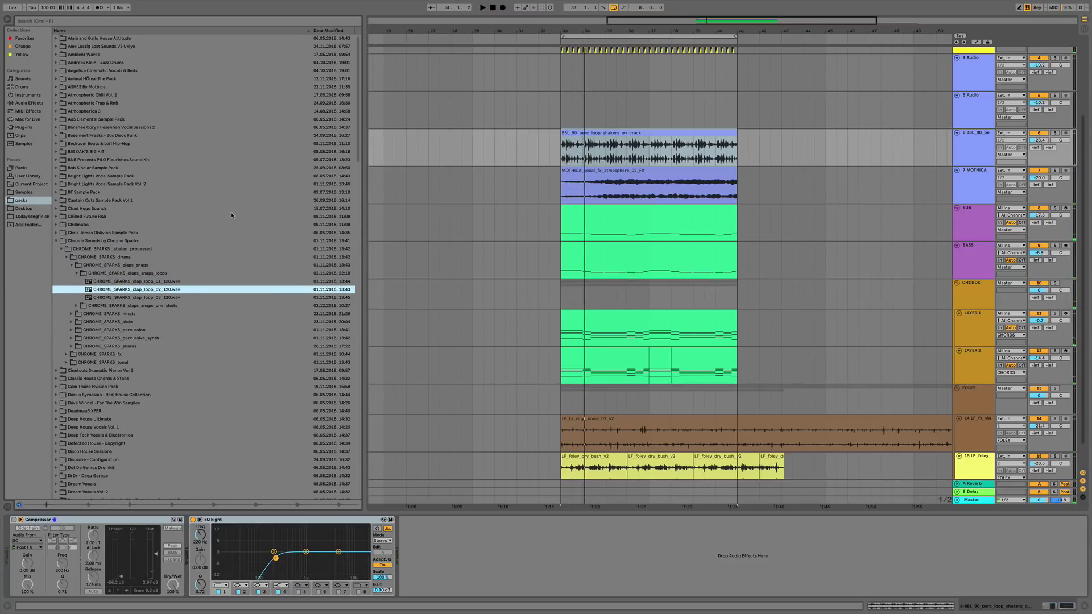
{"action": "key", "text": "Down"}
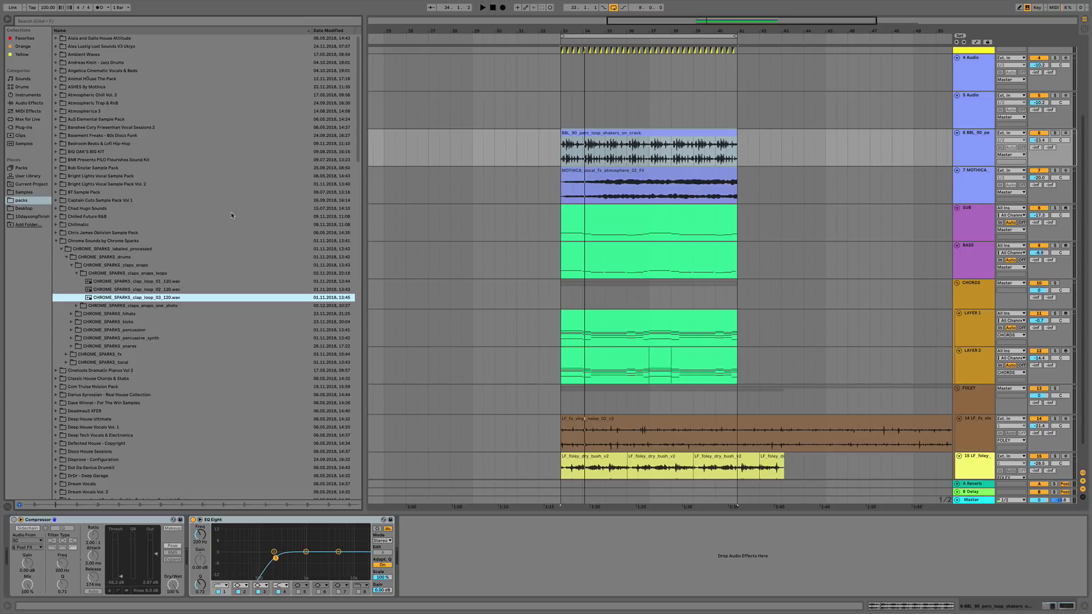
{"action": "key", "text": "Up"}
Try CHROME_SPARKS_clap_loop_02_120.wav on audio track 5 at bar 33 with a 120 BPM segment tempo, and delete the clip.
{"action": "left_click_drag", "start_coordinate": [161, 289], "coordinate": [563, 105]}
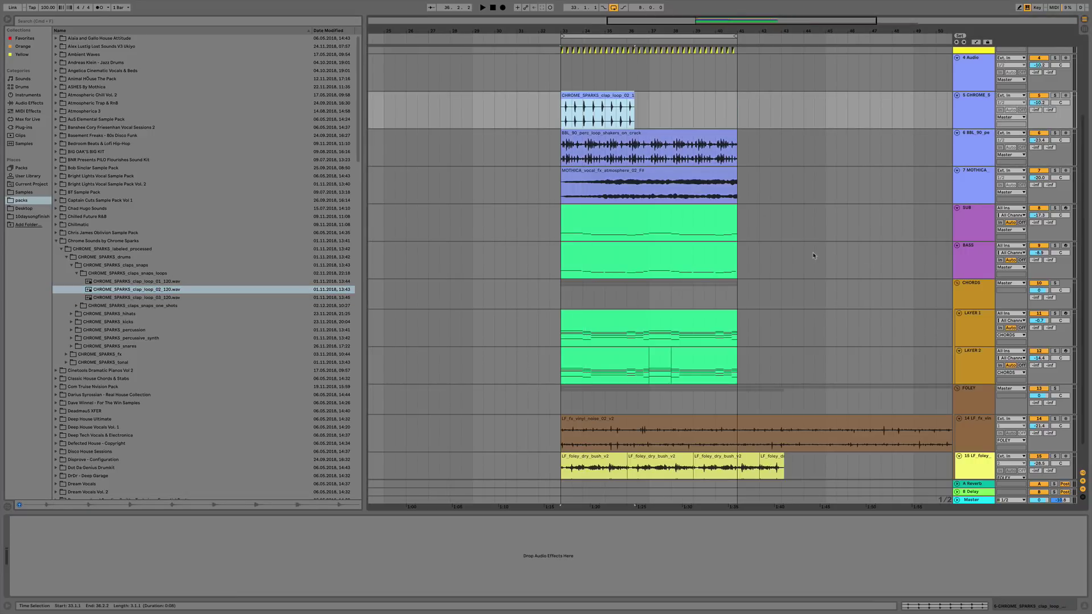
{"action": "left_click", "coordinate": [950, 606]}
{"action": "left_click", "coordinate": [94, 215]}
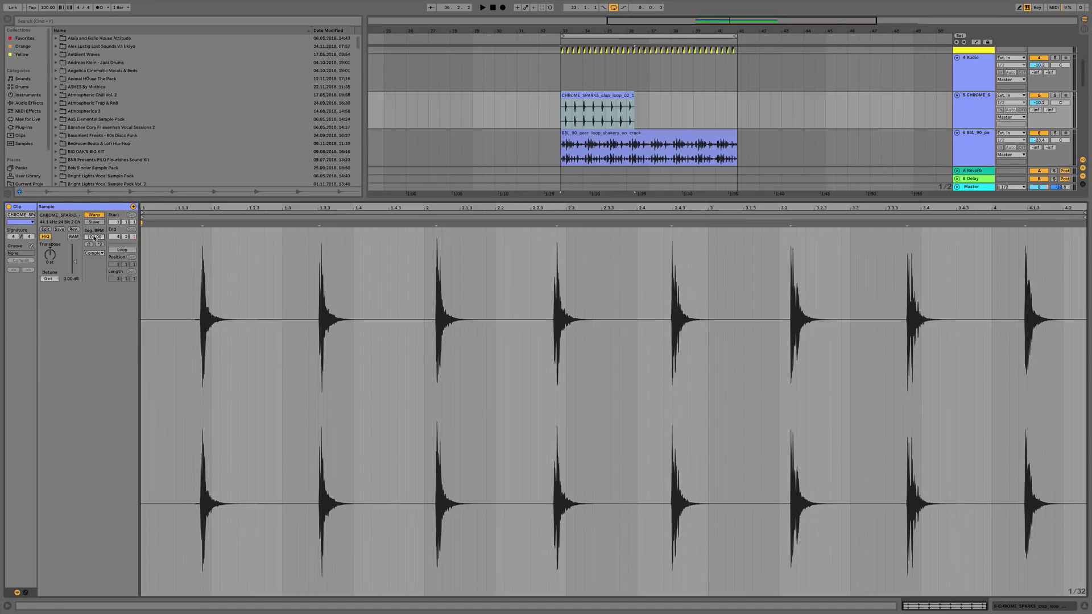
{"action": "left_click", "coordinate": [95, 237]}
{"action": "type", "text": "120"}
{"action": "key", "text": "Return"}
{"action": "key", "text": "space"}
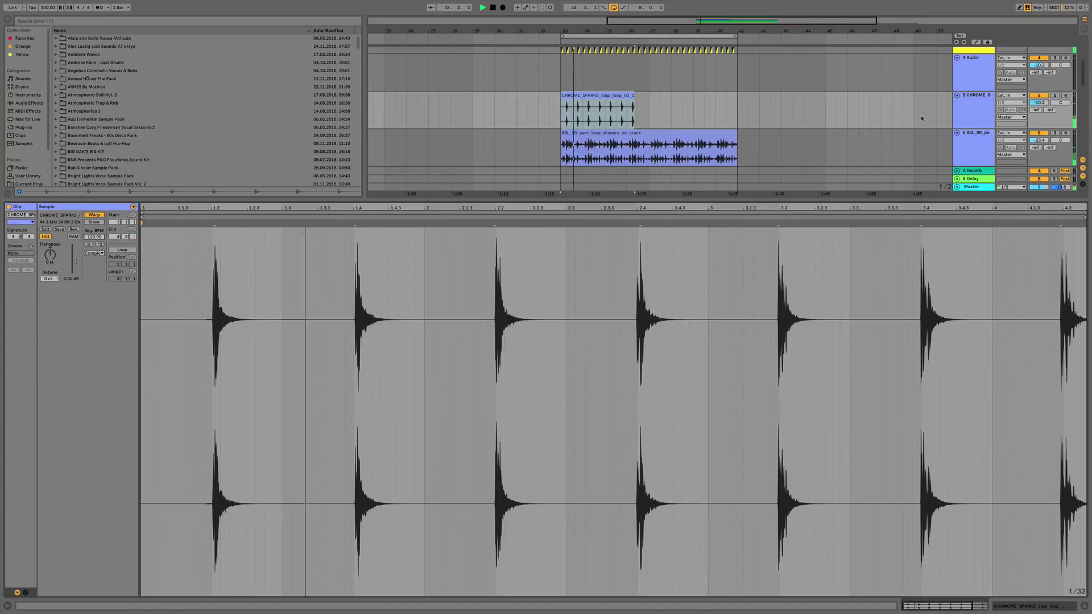
{"action": "key", "text": "Delete"}
{"action": "left_click", "coordinate": [1058, 605]}
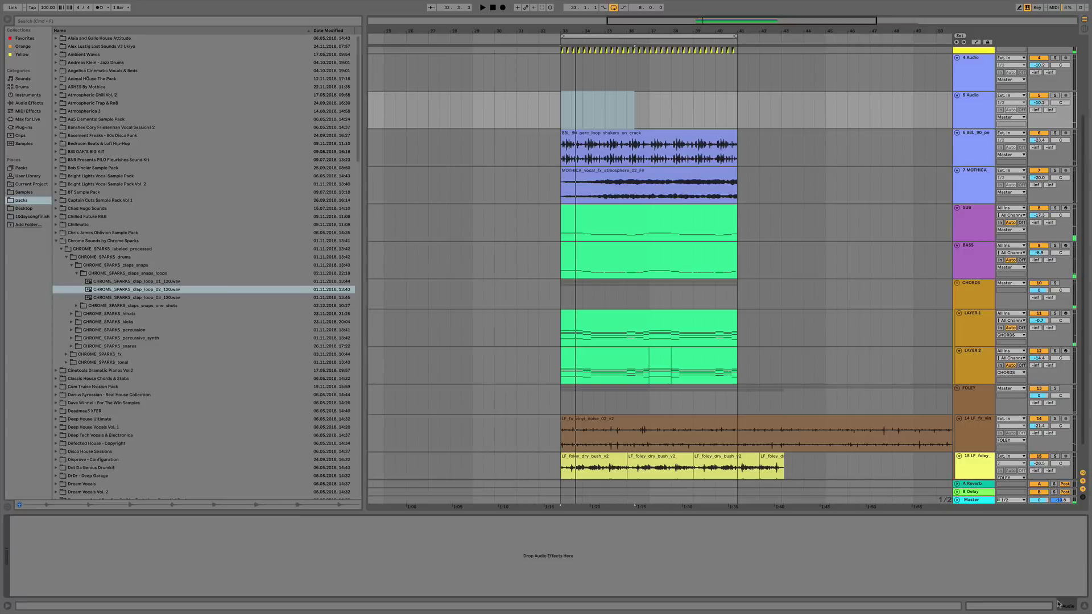
Look through the remaining Chrome Sparks folders and expand the tonal folder down to CHROME_SPARKS_guitar.
{"action": "left_click", "coordinate": [162, 314]}
{"action": "key", "text": "Down"}
{"action": "key", "text": "Down"}
{"action": "key", "text": "Down"}
{"action": "key", "text": "Left"}
{"action": "key", "text": "Left"}
{"action": "key", "text": "Down"}
{"action": "key", "text": "Down"}
{"action": "key", "text": "Right"}
{"action": "key", "text": "Down"}
{"action": "key", "text": "Right"}
{"action": "key", "text": "Down"}
{"action": "key", "text": "Left"}
{"action": "key", "text": "Left"}
{"action": "key", "text": "Down"}
{"action": "key", "text": "Right"}
{"action": "key", "text": "Down"}
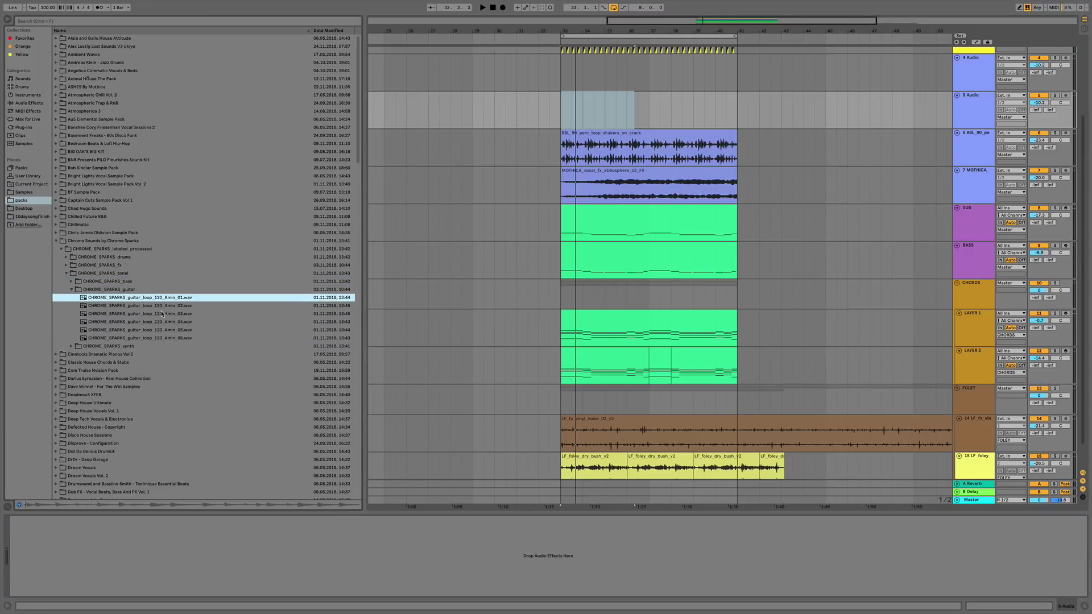
Preview the Chrome Sparks guitar loops in the 120 Amin series.
{"action": "key", "text": "Down"}
{"action": "key", "text": "Down"}
{"action": "key", "text": "Down"}
{"action": "key", "text": "Down"}
{"action": "key", "text": "Down"}
{"action": "key", "text": "Down"}
{"action": "key", "text": "Up"}
{"action": "key", "text": "Down"}
{"action": "key", "text": "Down"}
Play the loop and search the sample packs for "clap".
{"action": "key", "text": "space"}
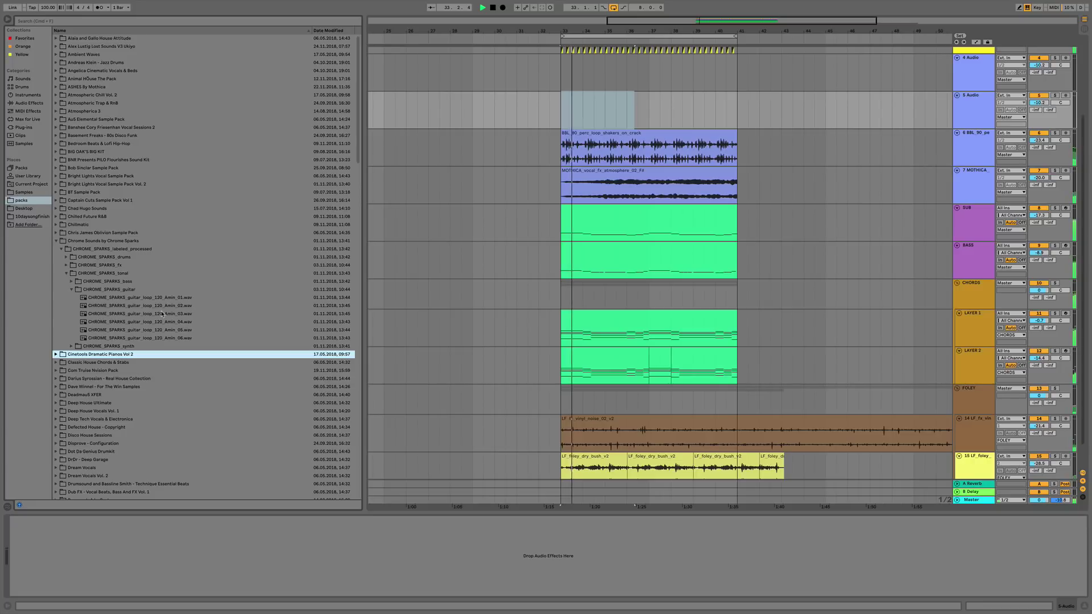
{"action": "scroll", "coordinate": [162, 313], "scroll_direction": "down", "scroll_amount": 3}
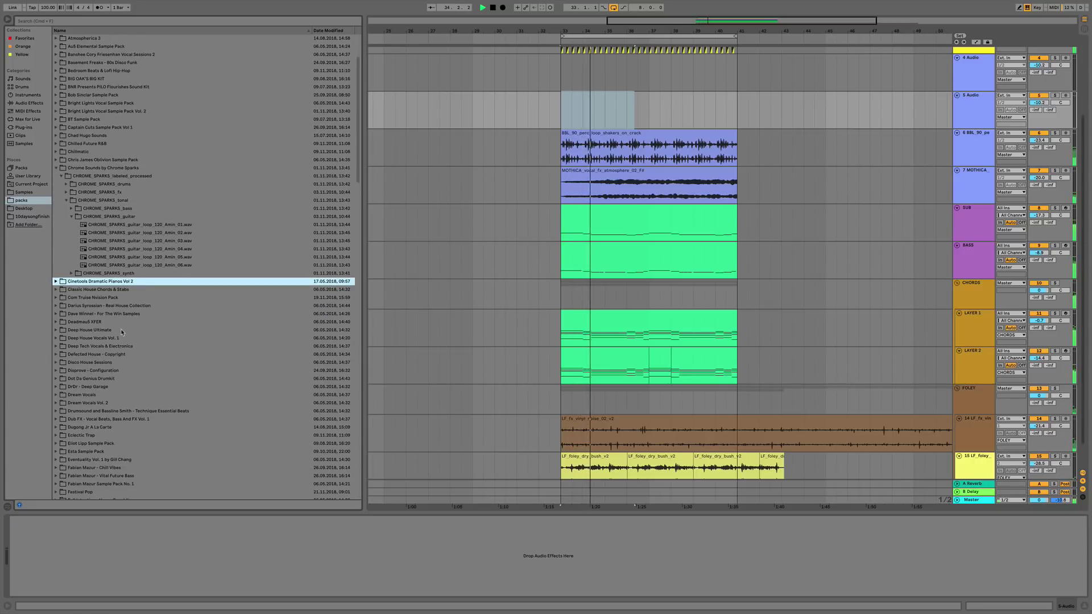
{"action": "scroll", "coordinate": [122, 330], "scroll_direction": "down", "scroll_amount": 1}
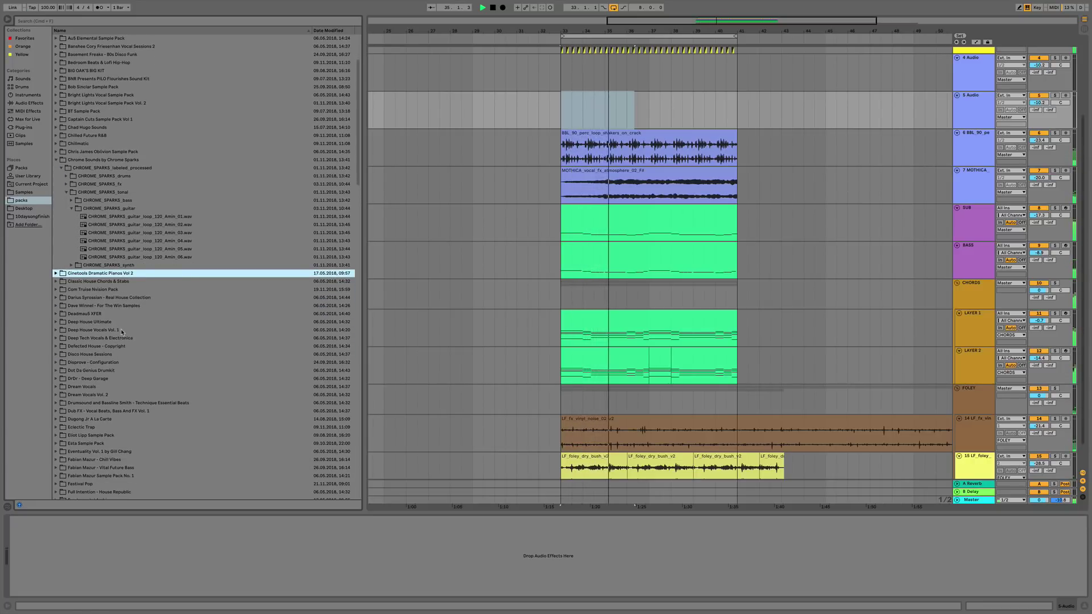
{"action": "left_click", "coordinate": [82, 23]}
{"action": "type", "text": "clap"}
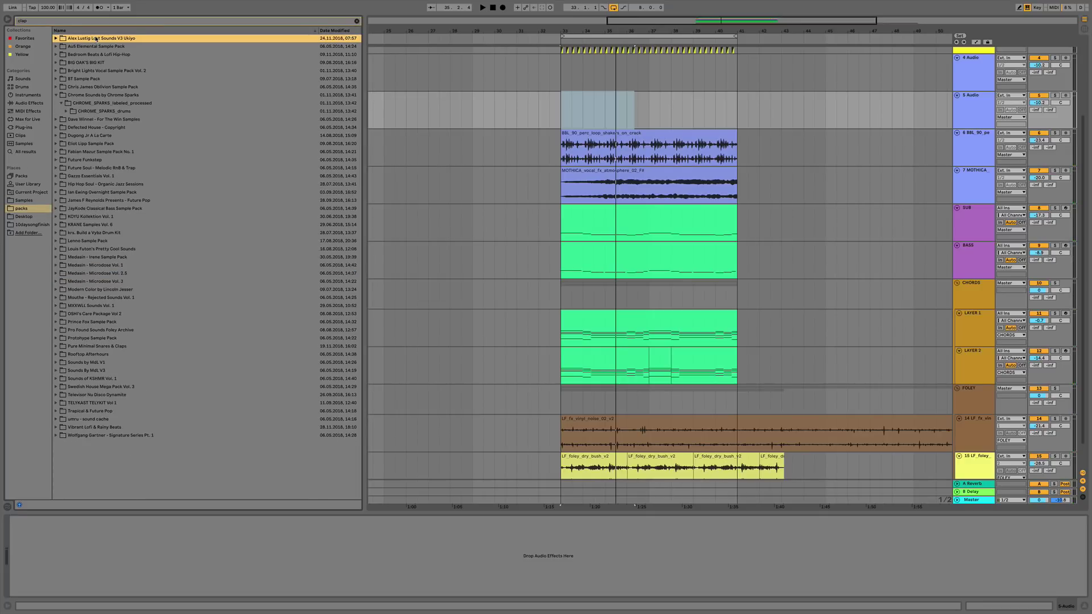
Expand the Alex Lustig Lost Sounds V3 pack down to its snares_claps folder and preview claps up to ALEX_LUSTIG_clap_dope.wav.
{"action": "key", "text": "Right"}
{"action": "key", "text": "Right"}
{"action": "key", "text": "Right"}
{"action": "key", "text": "Right"}
{"action": "key", "text": "Right"}
{"action": "key", "text": "Right"}
{"action": "key", "text": "Right"}
{"action": "key", "text": "Right"}
{"action": "key", "text": "Down"}
{"action": "key", "text": "Down"}
{"action": "key", "text": "space"}
{"action": "key", "text": "Down"}
{"action": "key", "text": "Down"}
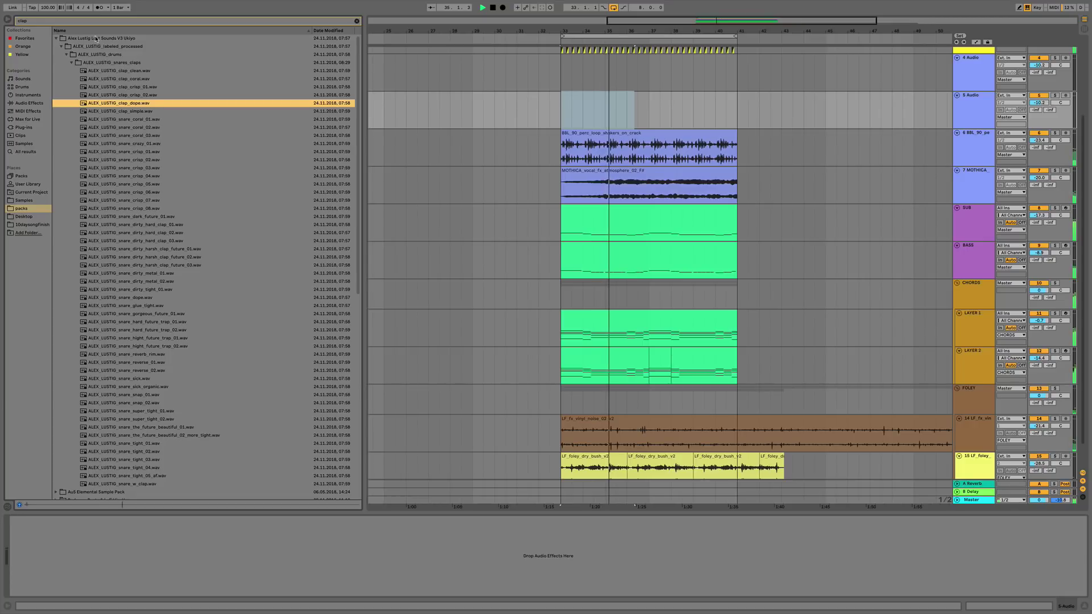
Insert two audio tracks and place ALEX_LUSTIG_clap_dope.wav on audio track 5 slightly before beat 2 of bar 33.
{"action": "left_click_drag", "start_coordinate": [623, 24], "coordinate": [671, 57]}
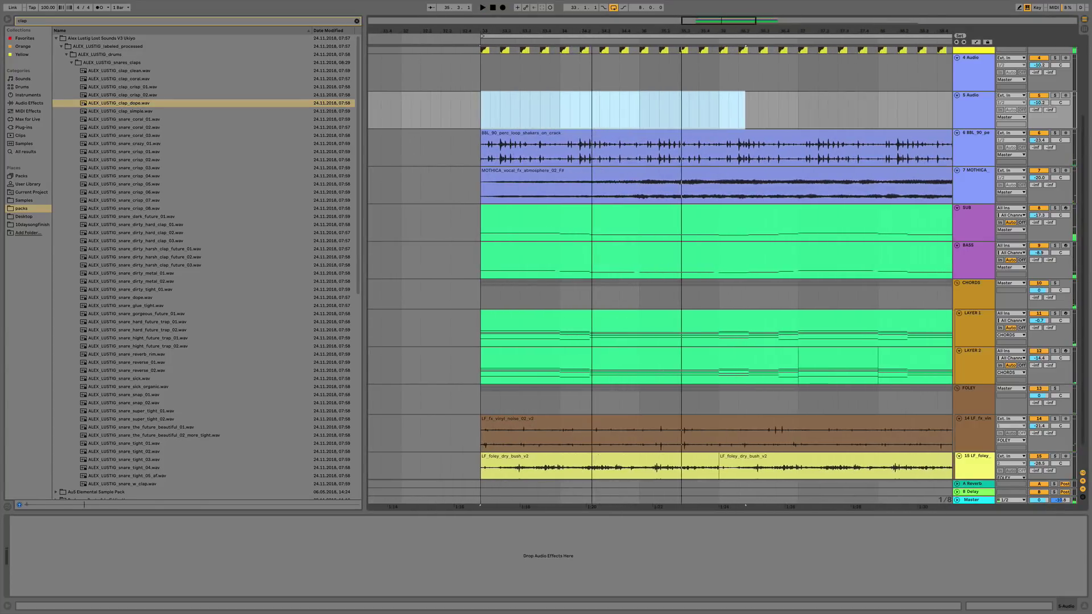
{"action": "key", "text": "super+t"}
{"action": "key", "text": "super+t"}
{"action": "left_click_drag", "start_coordinate": [119, 103], "coordinate": [526, 114]}
{"action": "key", "text": "plus"}
{"action": "key", "text": "plus"}
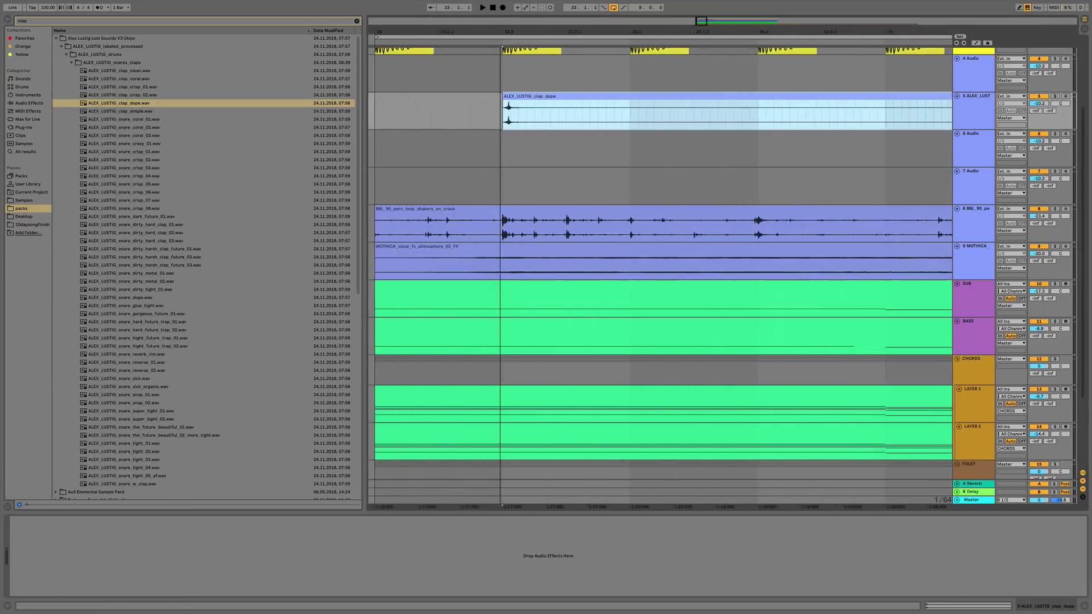
{"action": "key", "text": "plus"}
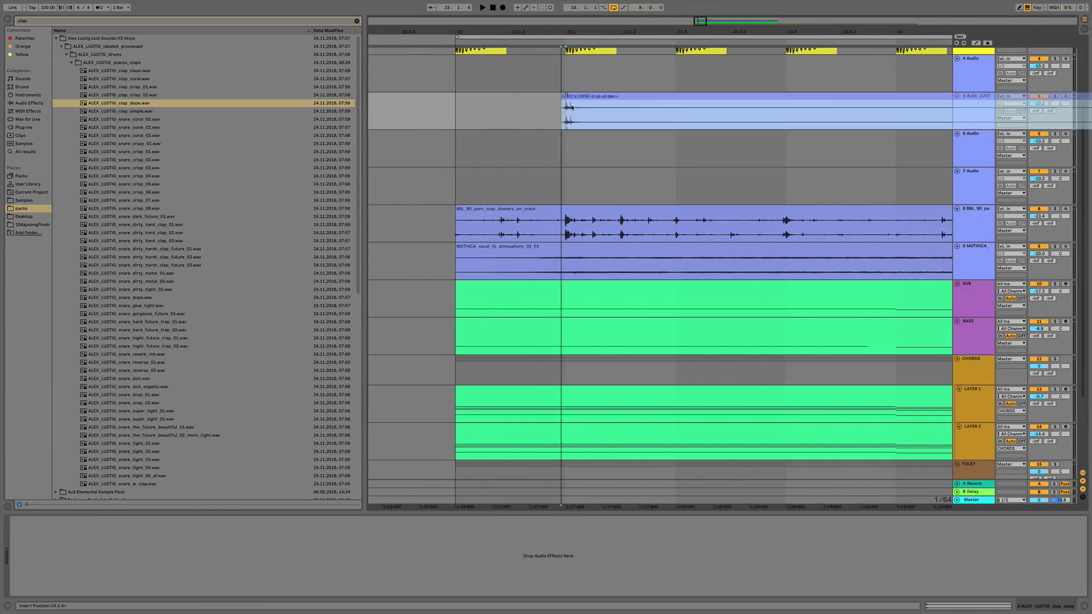
{"action": "key", "text": "space"}
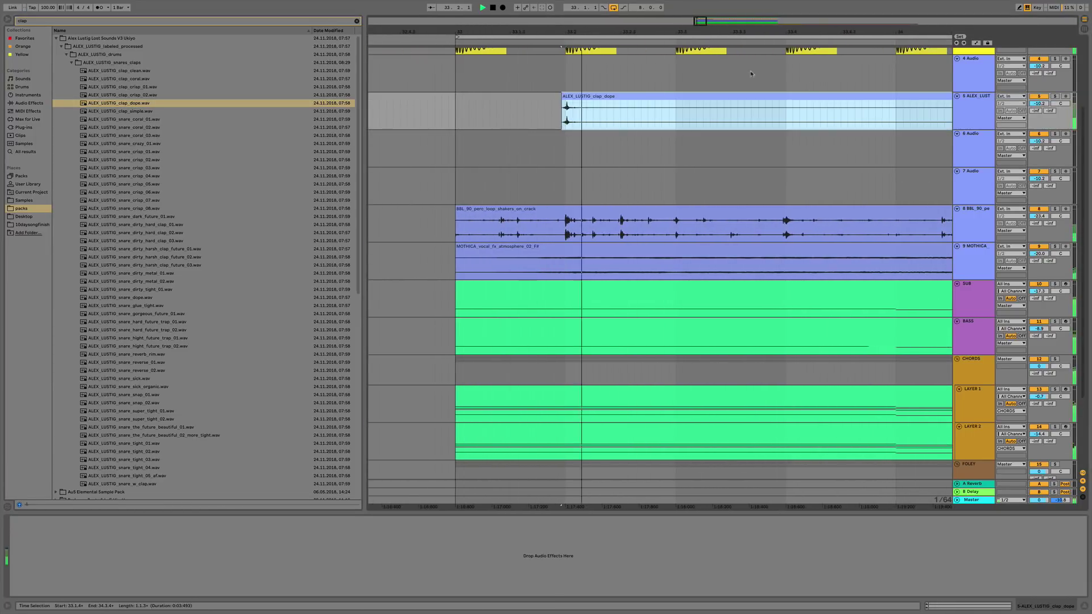
{"action": "key", "text": "minus"}
{"action": "key", "text": "minus"}
{"action": "key", "text": "minus"}
{"action": "key", "text": "minus"}
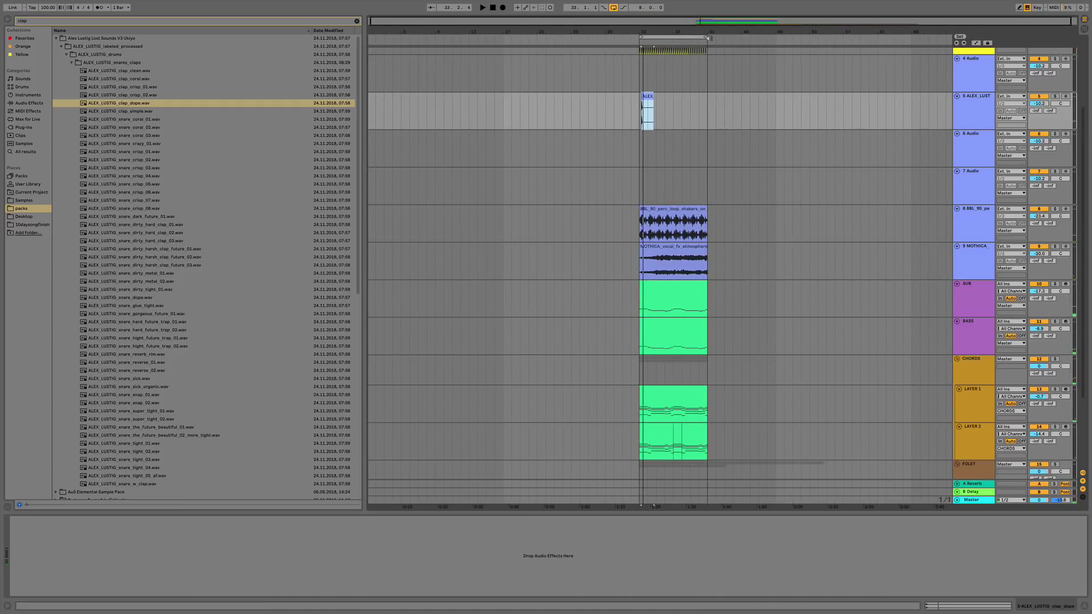
{"action": "key", "text": "plus"}
{"action": "key", "text": "plus"}
{"action": "key", "text": "plus"}
{"action": "key", "text": "plus"}
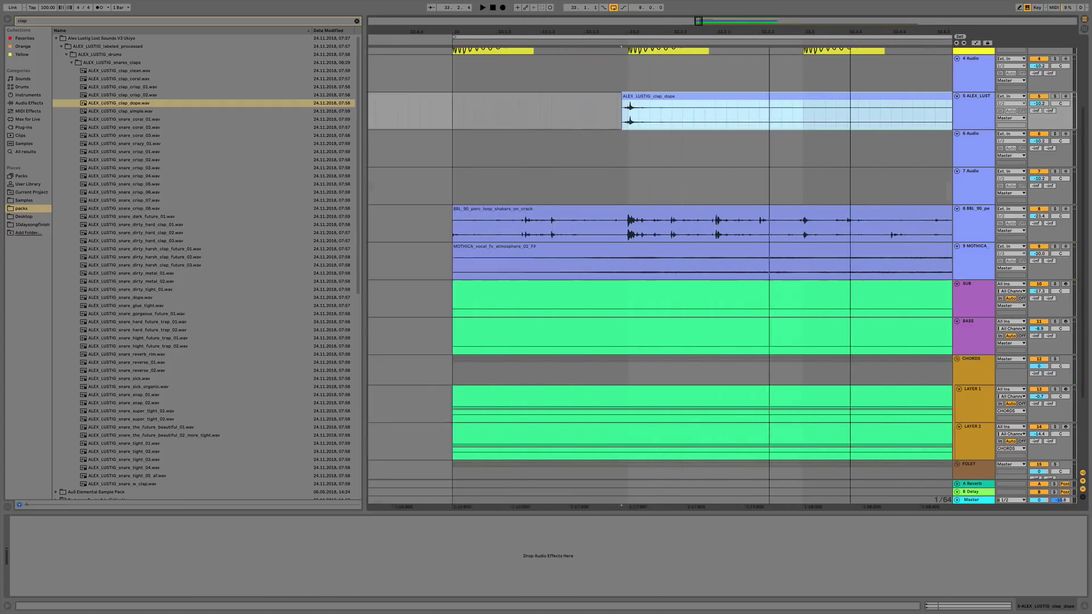
Nudge the ALEX_LUSTIG_clap_dope clip on track 5 slightly earlier near beat 2 of bar 33 and play the loop to check its timing.
{"action": "key", "text": "plus"}
{"action": "key", "text": "plus"}
{"action": "key", "text": "plus"}
{"action": "left_click_drag", "start_coordinate": [657, 99], "coordinate": [645, 104]}
{"action": "left_click_drag", "start_coordinate": [644, 30], "coordinate": [644, 41]}
{"action": "key", "text": "space"}
{"action": "key", "text": "space"}
{"action": "left_click_drag", "start_coordinate": [646, 97], "coordinate": [640, 97]}
{"action": "key", "text": "space"}
{"action": "left_click_drag", "start_coordinate": [653, 32], "coordinate": [652, 2]}
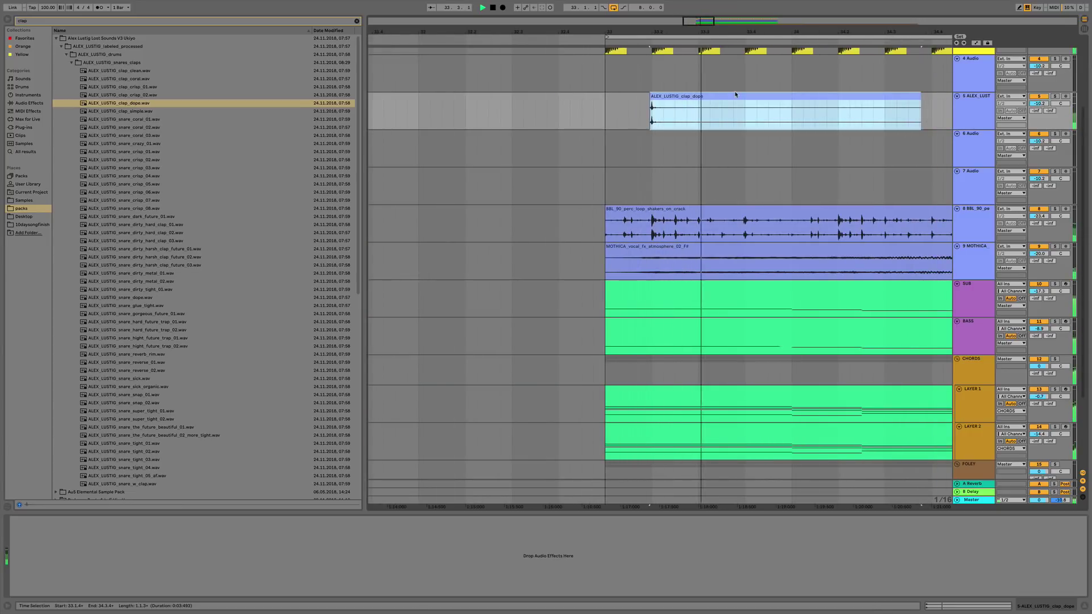
Lower track 5's volume to -15.3 dB and trim the clap clip to about one beat.
{"action": "left_click_drag", "start_coordinate": [1039, 105], "coordinate": [1043, 106]}
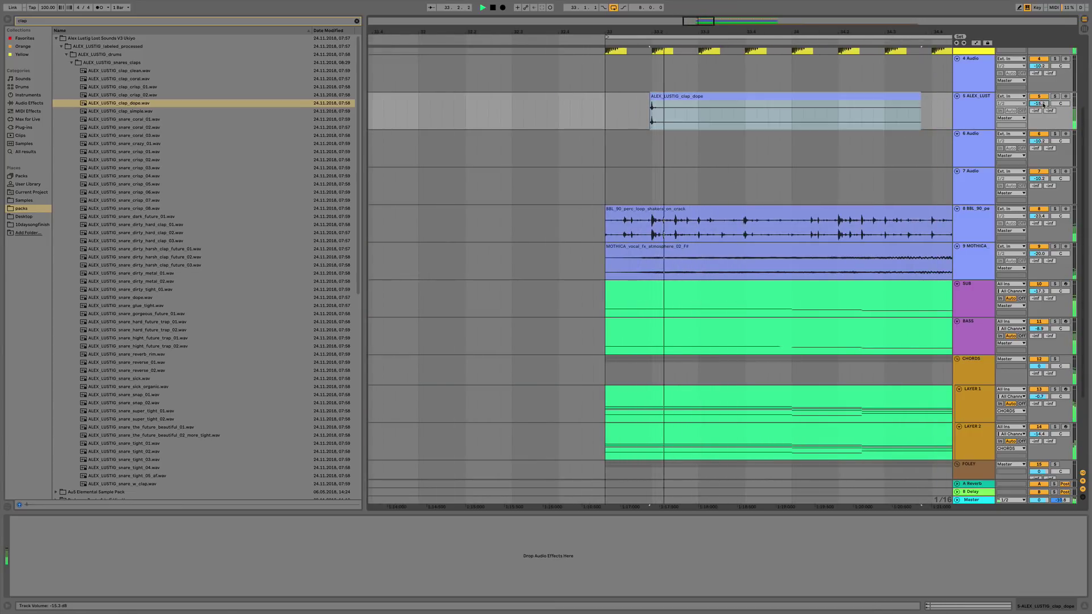
{"action": "left_click_drag", "start_coordinate": [921, 123], "coordinate": [639, 123]}
{"action": "key", "text": "ctrl+d"}
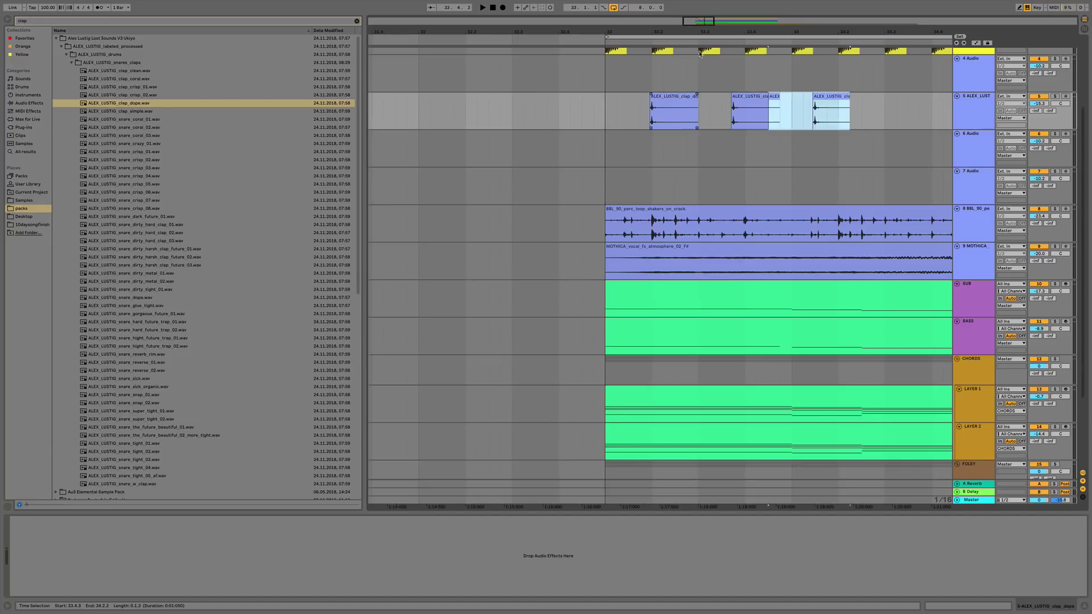
{"action": "key", "text": "ctrl+d"}
{"action": "key", "text": "ctrl+d"}
{"action": "key", "text": "ctrl+d"}
{"action": "key", "text": "ctrl+z"}
{"action": "key", "text": "ctrl+z"}
{"action": "key", "text": "ctrl+z"}
{"action": "key", "text": "ctrl+z"}
Duplicate the two-beat section with the trimmed clap along track 5 through bar 40 and play the result.
{"action": "left_click_drag", "start_coordinate": [520, 124], "coordinate": [428, 123]}
{"action": "key", "text": "ctrl+d"}
{"action": "key", "text": "ctrl+d"}
{"action": "key", "text": "ctrl+d"}
{"action": "key", "text": "ctrl+d"}
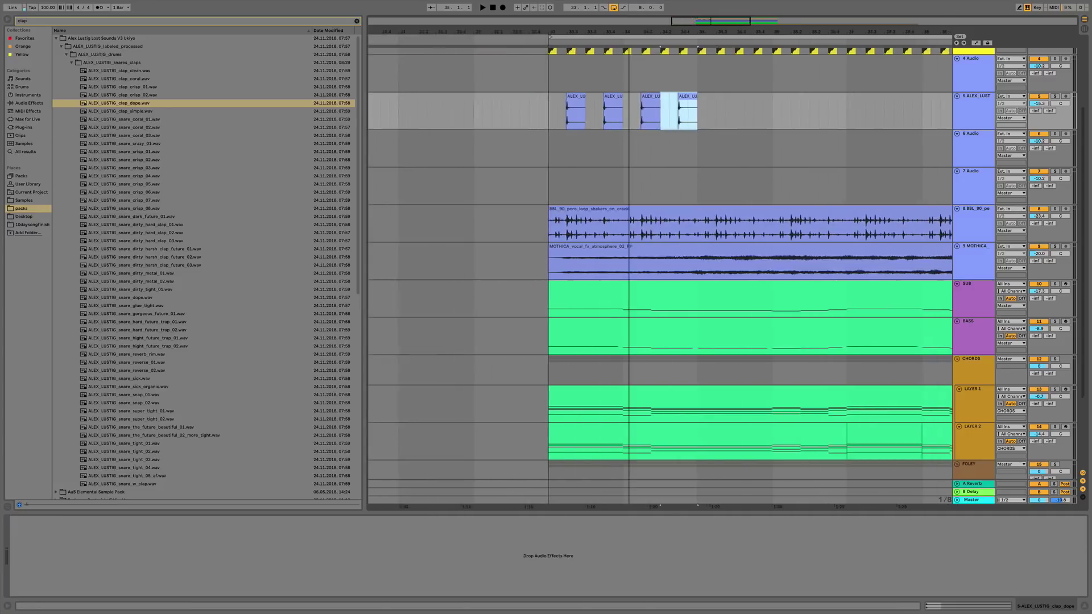
{"action": "key", "text": "minus"}
{"action": "key", "text": "minus"}
{"action": "key", "text": "minus"}
{"action": "key", "text": "ctrl+d"}
{"action": "key", "text": "ctrl+d"}
{"action": "key", "text": "ctrl+d"}
{"action": "key", "text": "ctrl+d"}
{"action": "key", "text": "ctrl+d"}
{"action": "key", "text": "ctrl+d"}
{"action": "key", "text": "ctrl+d"}
{"action": "key", "text": "ctrl+d"}
{"action": "key", "text": "space"}
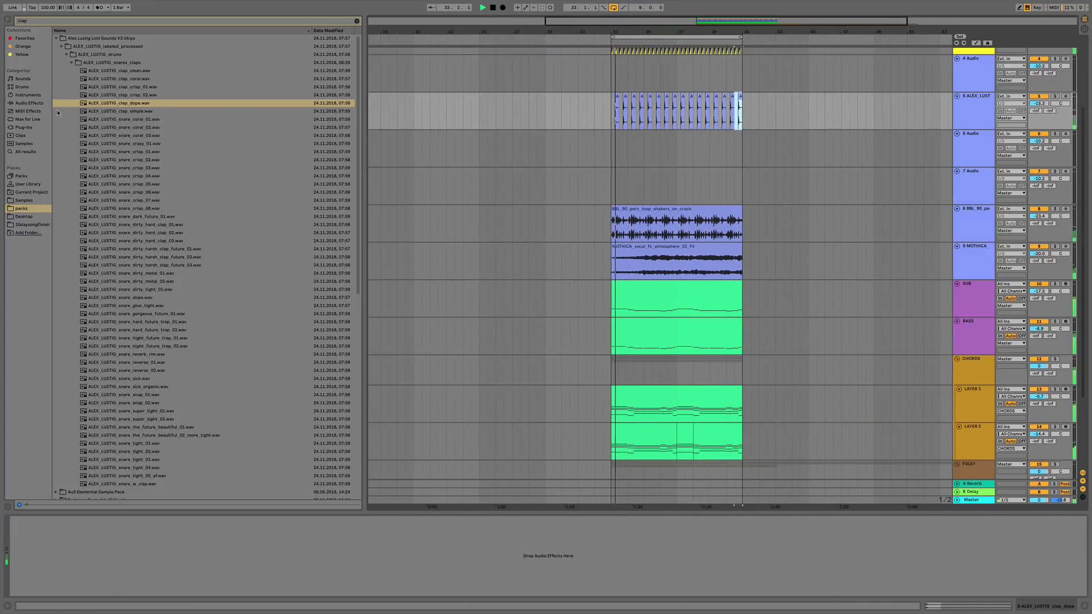
{"action": "key", "text": "space"}
Preview the remaining clap and snare samples in the Alex Lustig snares_claps folder.
{"action": "left_click", "coordinate": [149, 112]}
{"action": "left_click", "coordinate": [143, 120]}
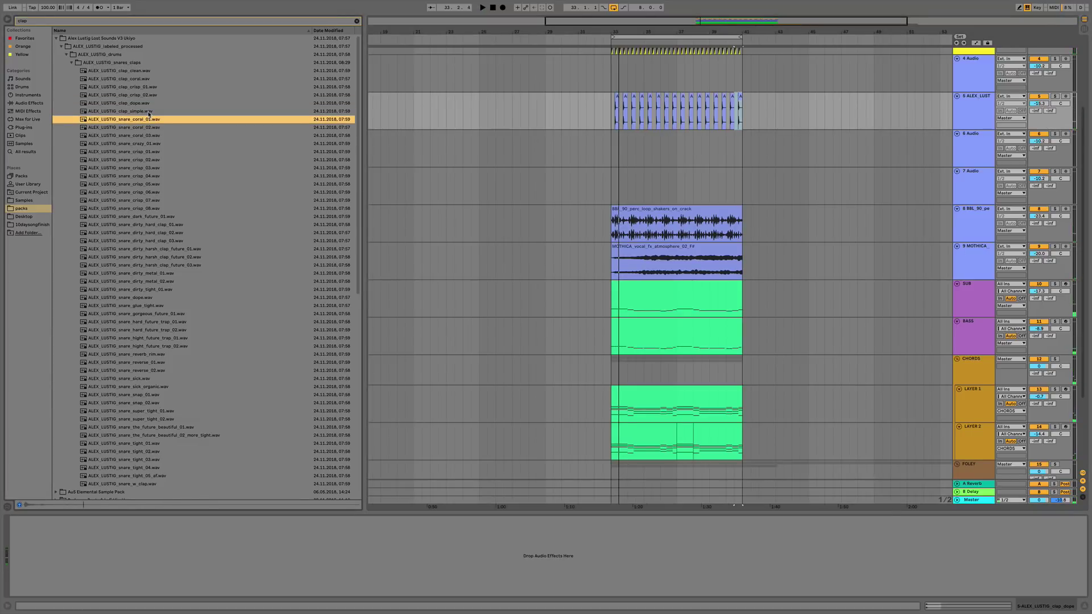
{"action": "left_click", "coordinate": [148, 113]}
{"action": "key", "text": "Down"}
{"action": "key", "text": "Down"}
{"action": "key", "text": "Down"}
{"action": "key", "text": "Down"}
{"action": "key", "text": "Down"}
{"action": "key", "text": "Down"}
{"action": "key", "text": "Down"}
{"action": "key", "text": "Down"}
{"action": "key", "text": "Down"}
{"action": "key", "text": "Down"}
{"action": "key", "text": "Down"}
{"action": "key", "text": "Down"}
{"action": "key", "text": "Down"}
{"action": "key", "text": "Down"}
{"action": "key", "text": "Down"}
{"action": "key", "text": "Down"}
{"action": "key", "text": "Down"}
{"action": "key", "text": "Down"}
{"action": "key", "text": "Down"}
Collapse the Alex Lustig pack and open the Bedroom Beats & Lofi Hip-Hop Claps folder to preview BBL_clap_tell_them_crumble.wav.
{"action": "key", "text": "Left"}
{"action": "key", "text": "Left"}
{"action": "key", "text": "Down"}
{"action": "key", "text": "Down"}
{"action": "key", "text": "Right"}
{"action": "key", "text": "Down"}
{"action": "key", "text": "Right"}
{"action": "key", "text": "Down"}
{"action": "key", "text": "Right"}
{"action": "key", "text": "Down"}
{"action": "key", "text": "Left"}
{"action": "key", "text": "Left"}
{"action": "key", "text": "Right"}
{"action": "key", "text": "Down"}
{"action": "key", "text": "Right"}
{"action": "key", "text": "Down"}
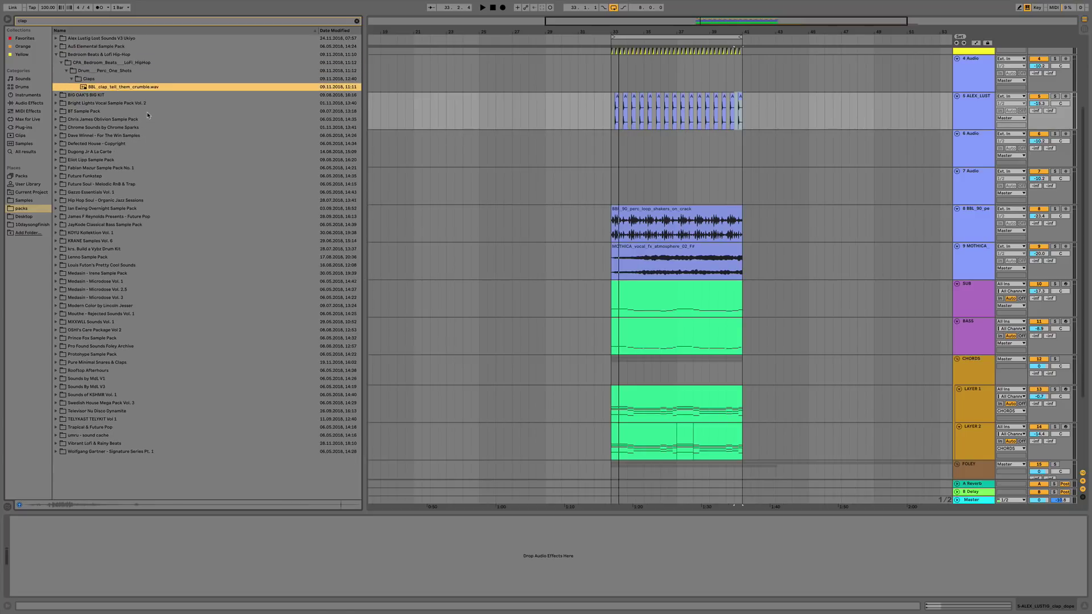
Place BBL_clap_tell_them_crumble.wav on audio track 6 at beat 2 of bar 33 and play it with the loop.
{"action": "key", "text": "space"}
{"action": "left_click_drag", "start_coordinate": [624, 34], "coordinate": [624, 74]}
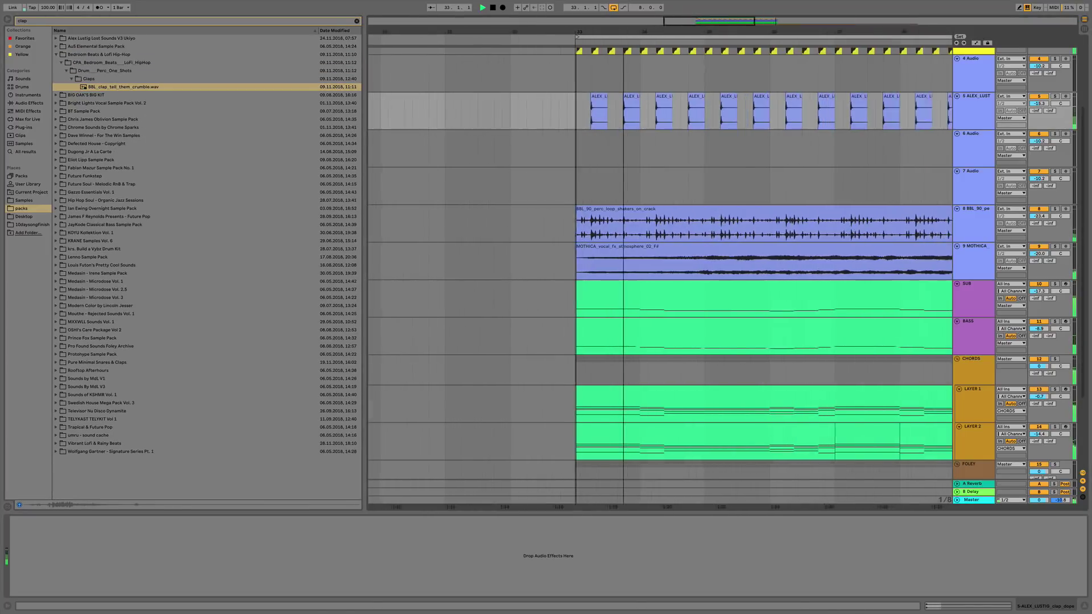
{"action": "left_click_drag", "start_coordinate": [123, 87], "coordinate": [587, 153]}
{"action": "key", "text": "space"}
{"action": "left_click_drag", "start_coordinate": [586, 33], "coordinate": [586, 63]}
{"action": "key", "text": "space"}
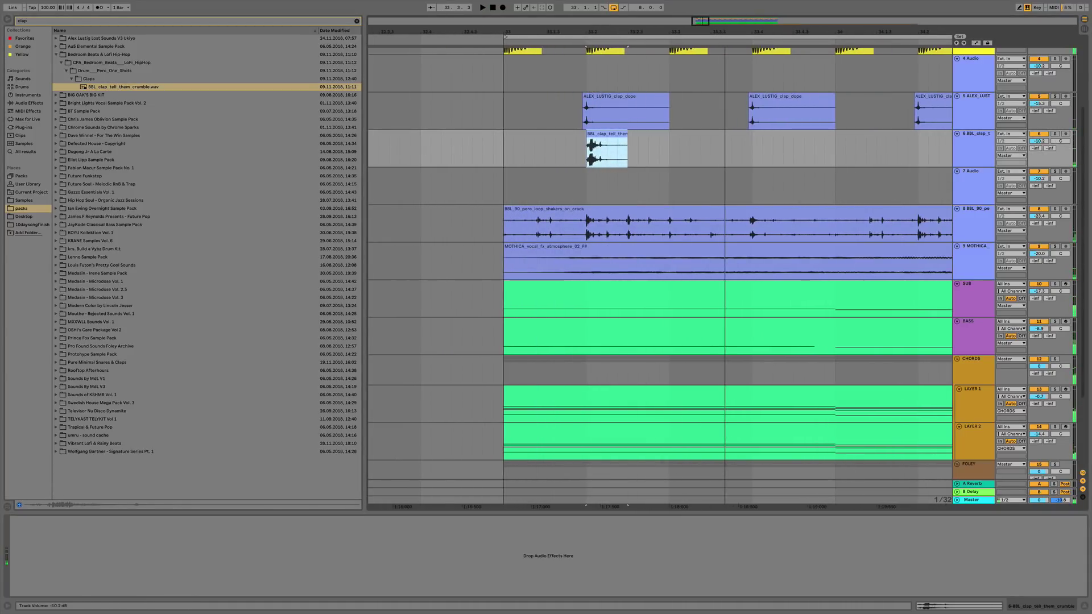
Lower track 6's volume to -18.9 dB and nudge its clap clip earlier to line up with the clap on track 5.
{"action": "left_click_drag", "start_coordinate": [1038, 141], "coordinate": [1038, 151]}
{"action": "key", "text": "space"}
{"action": "key", "text": "space"}
{"action": "left_click_drag", "start_coordinate": [587, 33], "coordinate": [553, 73]}
{"action": "left_click_drag", "start_coordinate": [553, 132], "coordinate": [539, 132]}
{"action": "key", "text": "space"}
{"action": "left_click_drag", "start_coordinate": [610, 27], "coordinate": [936, 121]}
{"action": "key", "text": "space"}
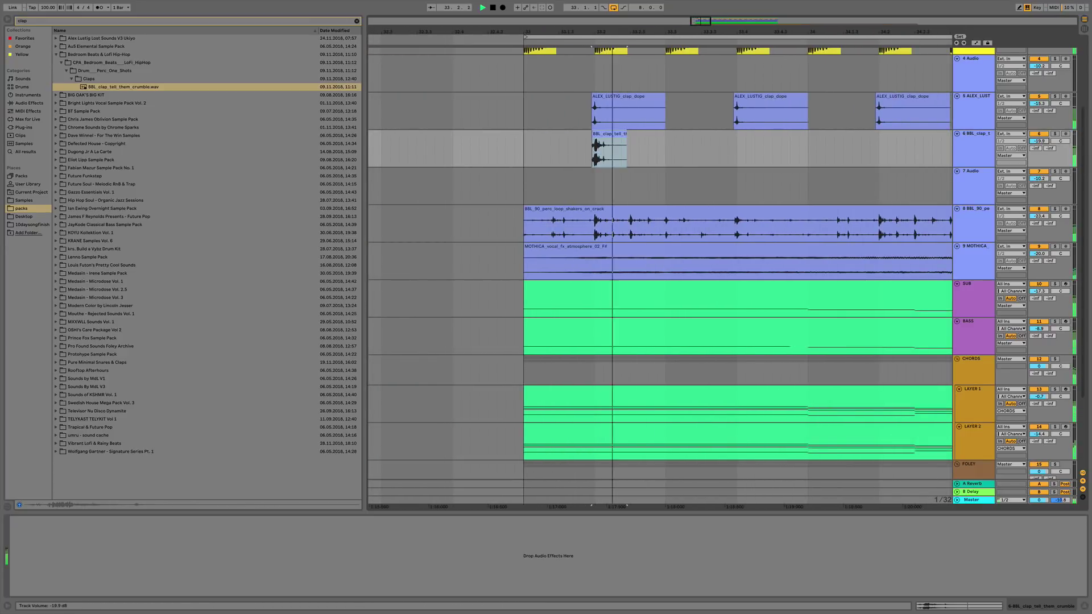
Duplicate the two-beat section with the BBL clap along track 6 through bar 40, matching the claps on track 5.
{"action": "left_click_drag", "start_coordinate": [666, 160], "coordinate": [512, 163]}
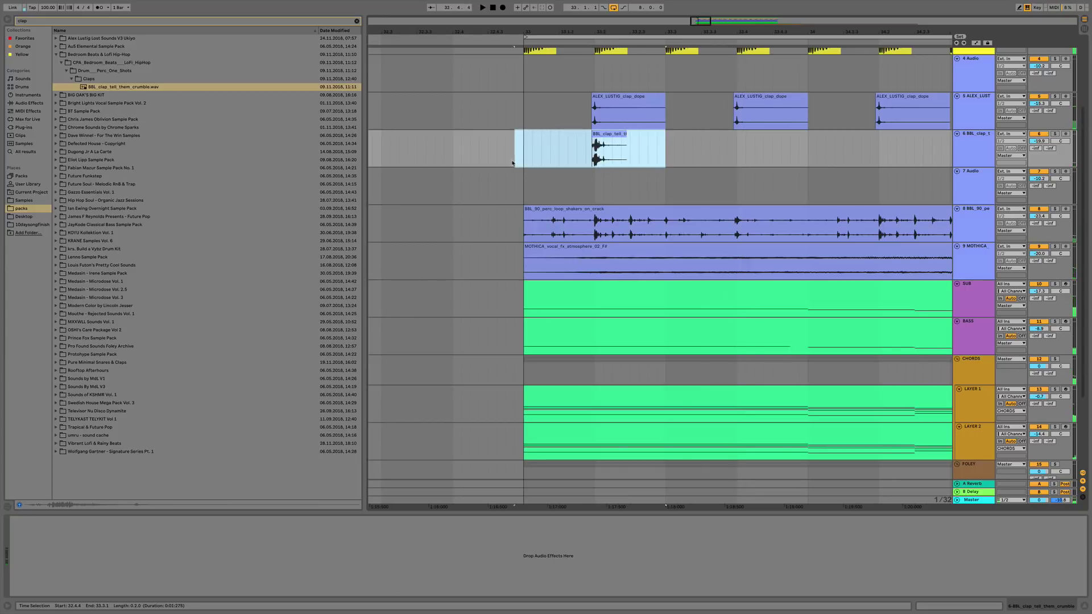
{"action": "key", "text": "ctrl+d"}
{"action": "key", "text": "space"}
{"action": "key", "text": "minus"}
{"action": "key", "text": "ctrl+d"}
{"action": "key", "text": "minus"}
{"action": "key", "text": "minus"}
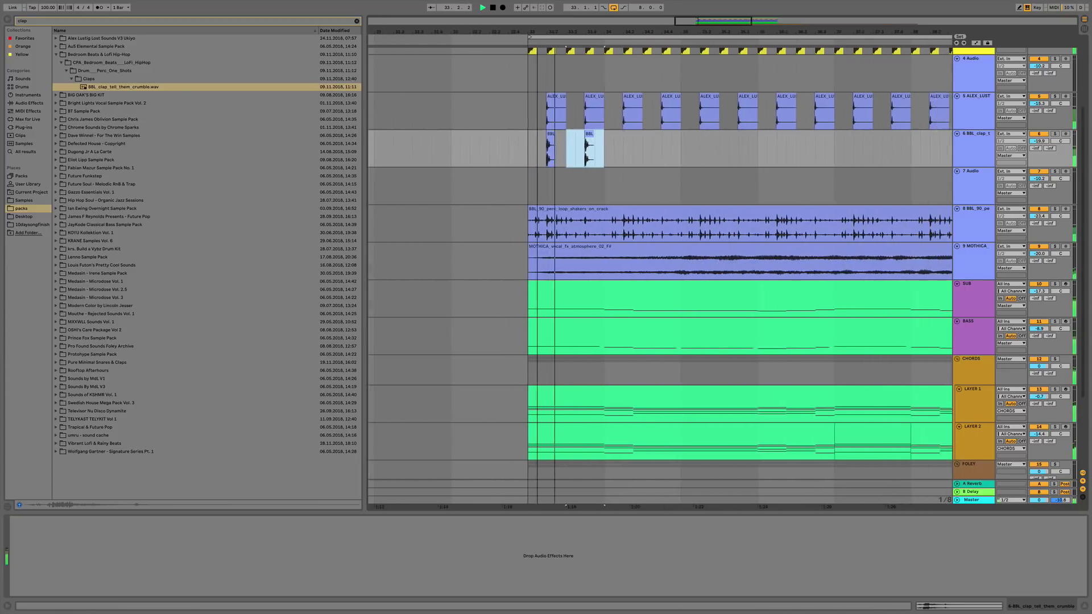
{"action": "key", "text": "ctrl+d"}
{"action": "key", "text": "ctrl+d"}
{"action": "key", "text": "ctrl+d"}
{"action": "key", "text": "ctrl+d"}
{"action": "key", "text": "ctrl+d"}
{"action": "key", "text": "ctrl+d"}
{"action": "key", "text": "ctrl+d"}
{"action": "key", "text": "ctrl+d"}
{"action": "key", "text": "ctrl+d"}
{"action": "key", "text": "ctrl+d"}
{"action": "key", "text": "ctrl+d"}
{"action": "key", "text": "ctrl+d"}
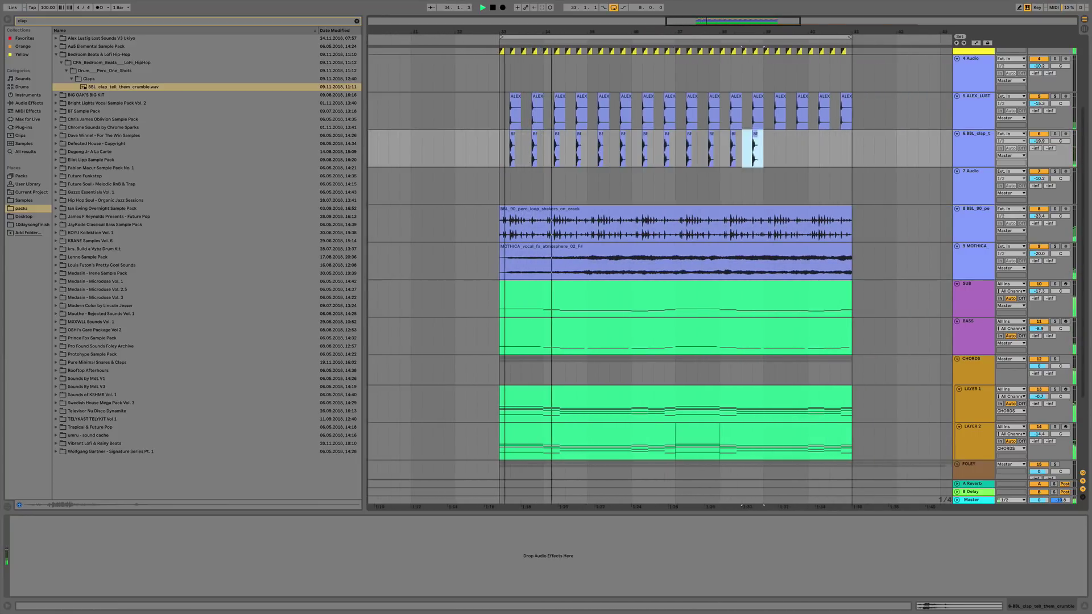
{"action": "key", "text": "ctrl+d"}
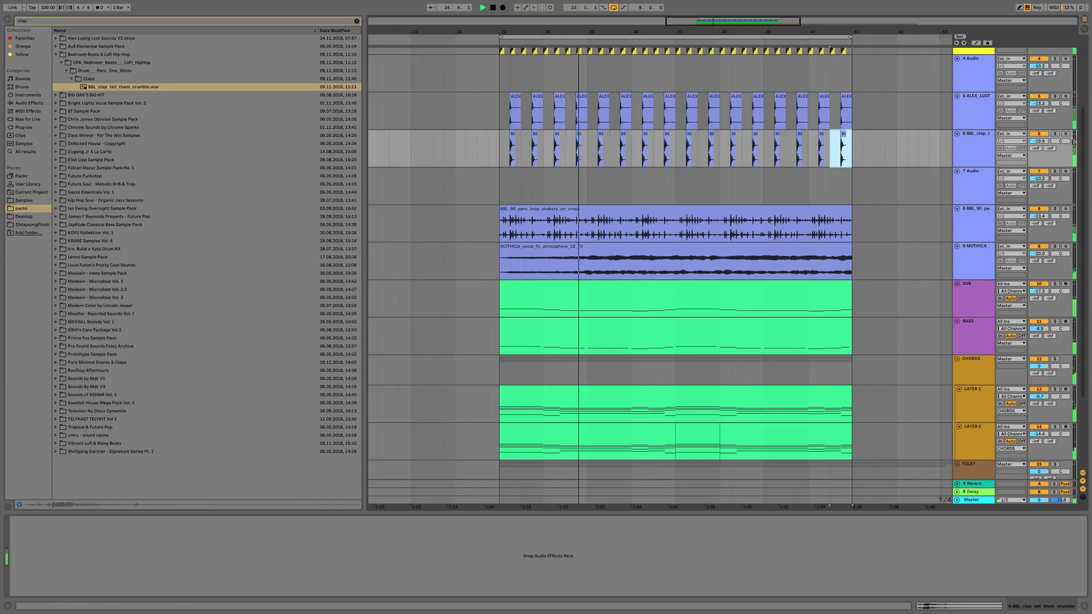
Group the two clap tracks and name the group CLAPS.
{"action": "left_click", "coordinate": [977, 114], "text": "shift"}
{"action": "key", "text": "ctrl+g"}
{"action": "key", "text": "ctrl+r"}
{"action": "type", "text": "CLAPS"}
{"action": "key", "text": "Return"}
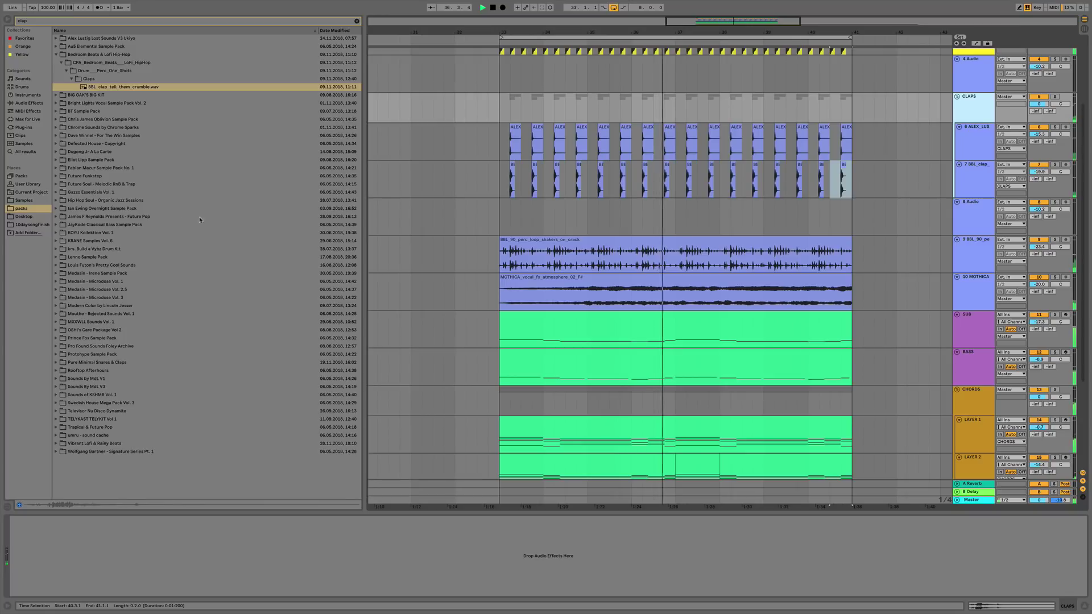
Search the sample packs for "claps" and open the BT Sample Pack.
{"action": "left_click", "coordinate": [357, 21]}
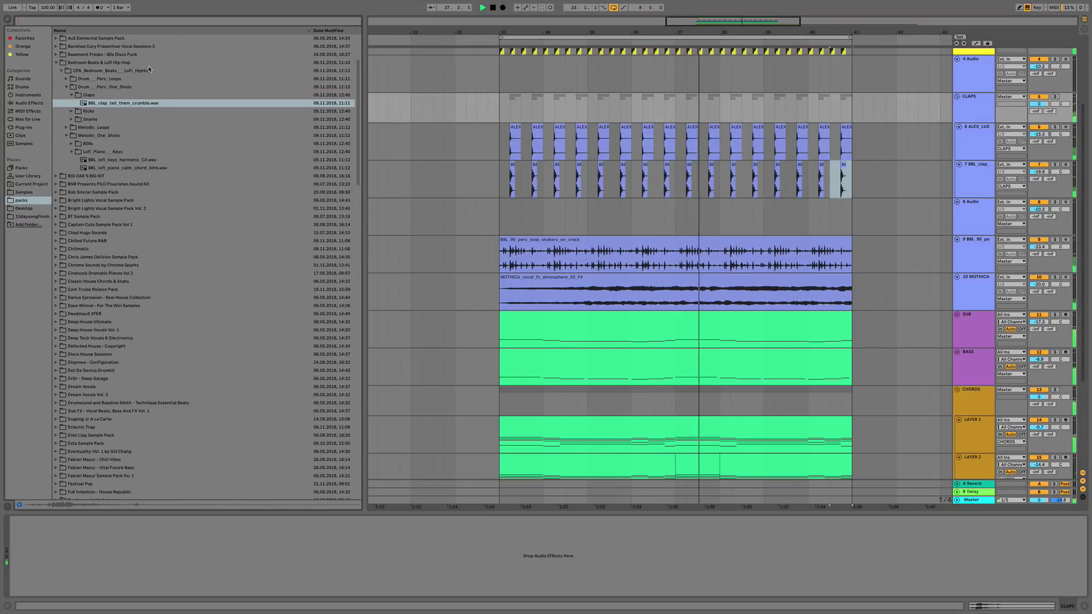
{"action": "type", "text": "claps"}
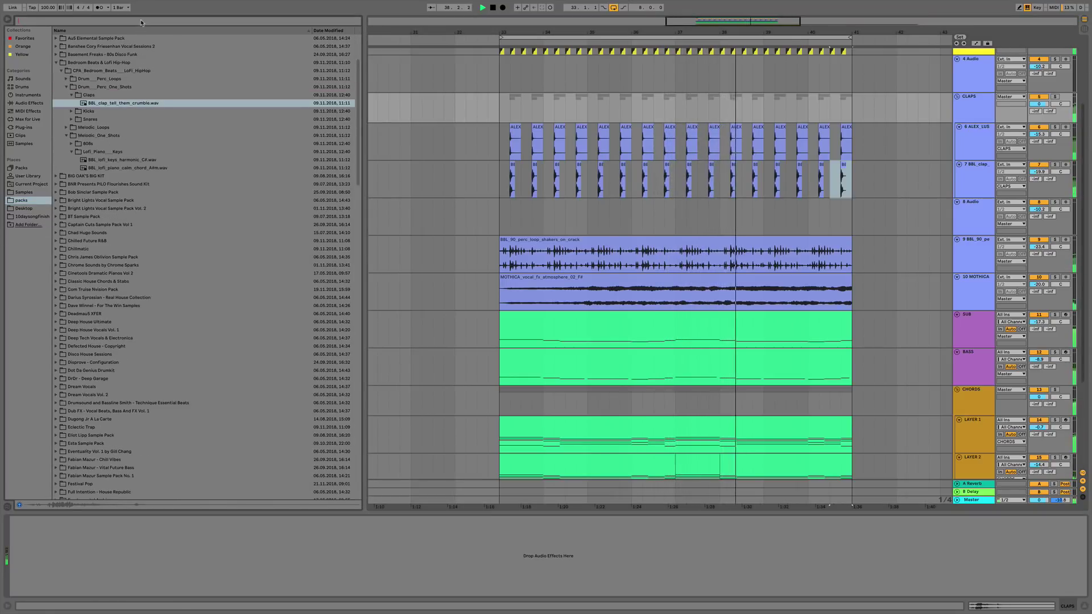
{"action": "left_click", "coordinate": [133, 88]}
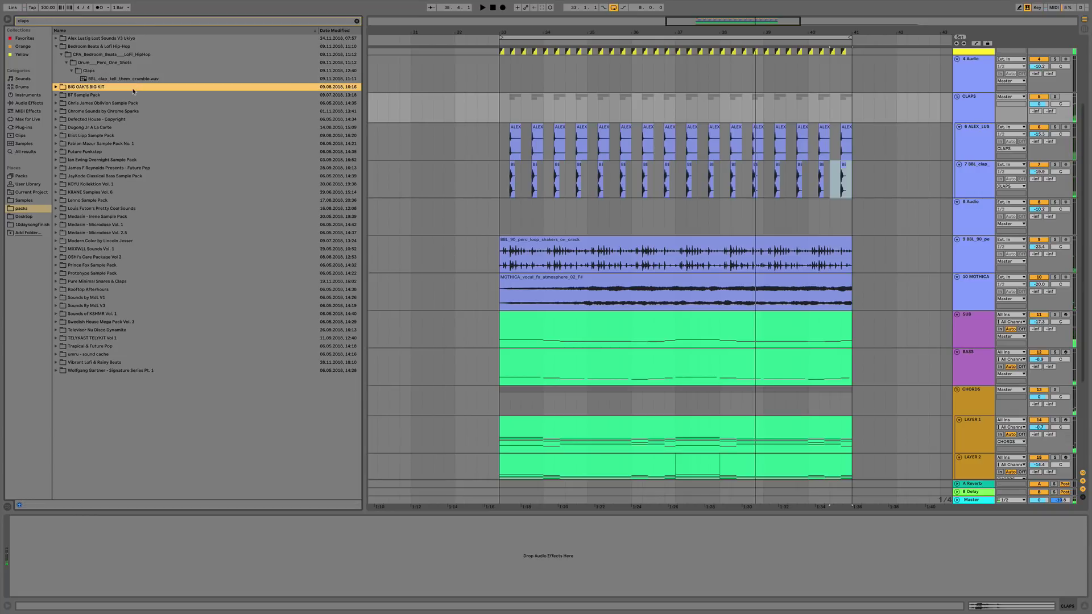
{"action": "key", "text": "Down"}
{"action": "key", "text": "Down"}
{"action": "key", "text": "Right"}
{"action": "key", "text": "Down"}
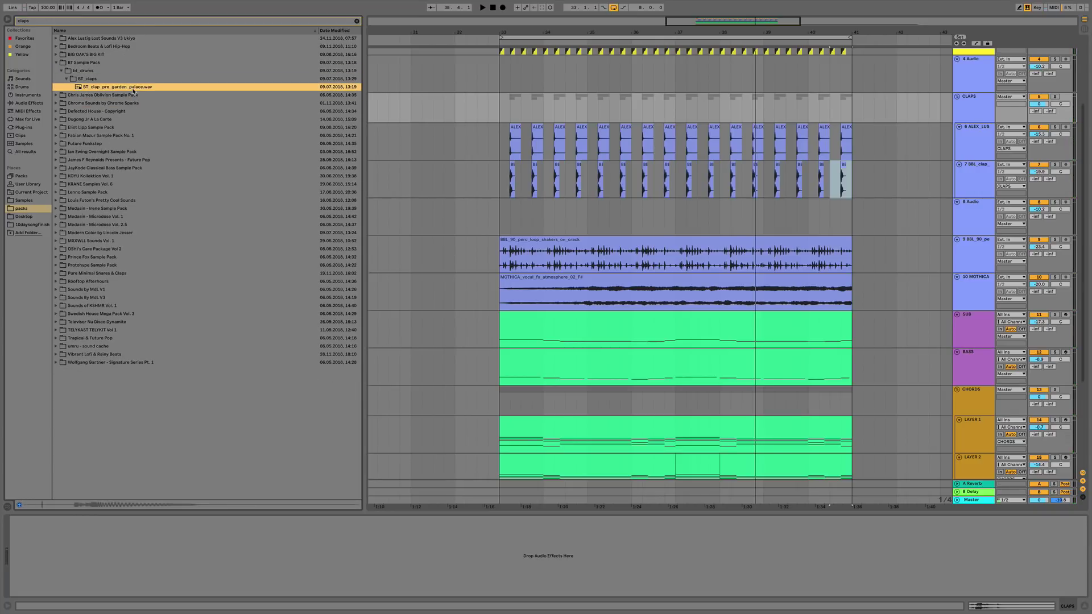
Preview the BT Sample Pack clap, then expand the Chris James Oblivion Sample Pack to its Claps folder and preview the first samples.
{"action": "key", "text": "Right"}
{"action": "key", "text": "Down"}
{"action": "key", "text": "Right"}
{"action": "key", "text": "Left"}
{"action": "key", "text": "Right"}
{"action": "key", "text": "Down"}
{"action": "key", "text": "Right"}
{"action": "key", "text": "Down"}
{"action": "key", "text": "Down"}
{"action": "key", "text": "Down"}
{"action": "key", "text": "Down"}
{"action": "key", "text": "Down"}
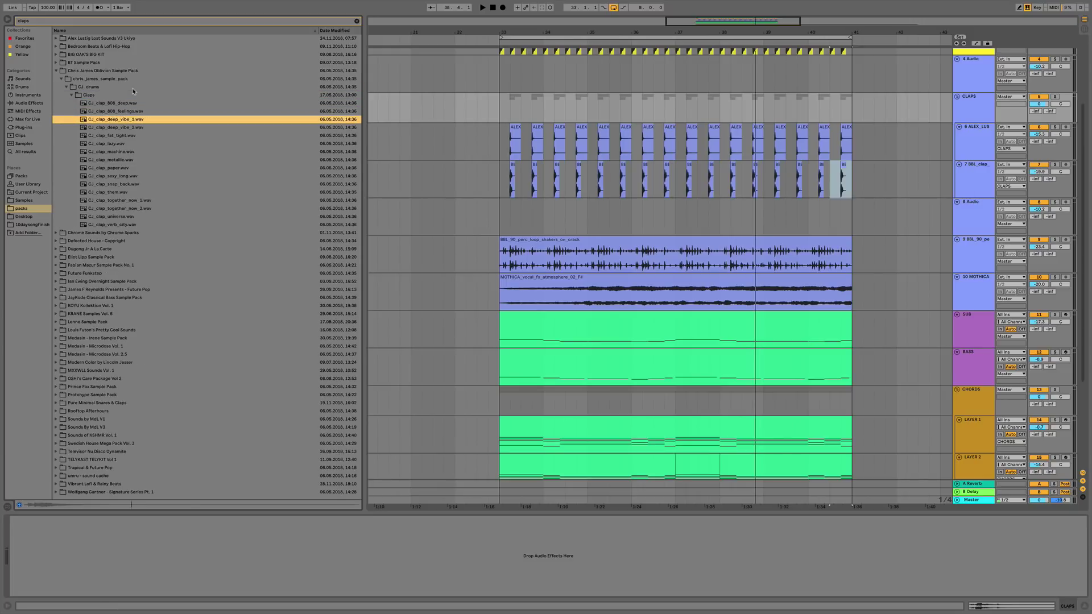
Preview the remaining Chris James claps through CJ_clap_verb_city.wav, return to CJ_clap_universe.wav and play the loop.
{"action": "key", "text": "Down"}
{"action": "key", "text": "Down"}
{"action": "key", "text": "Down"}
{"action": "key", "text": "Down"}
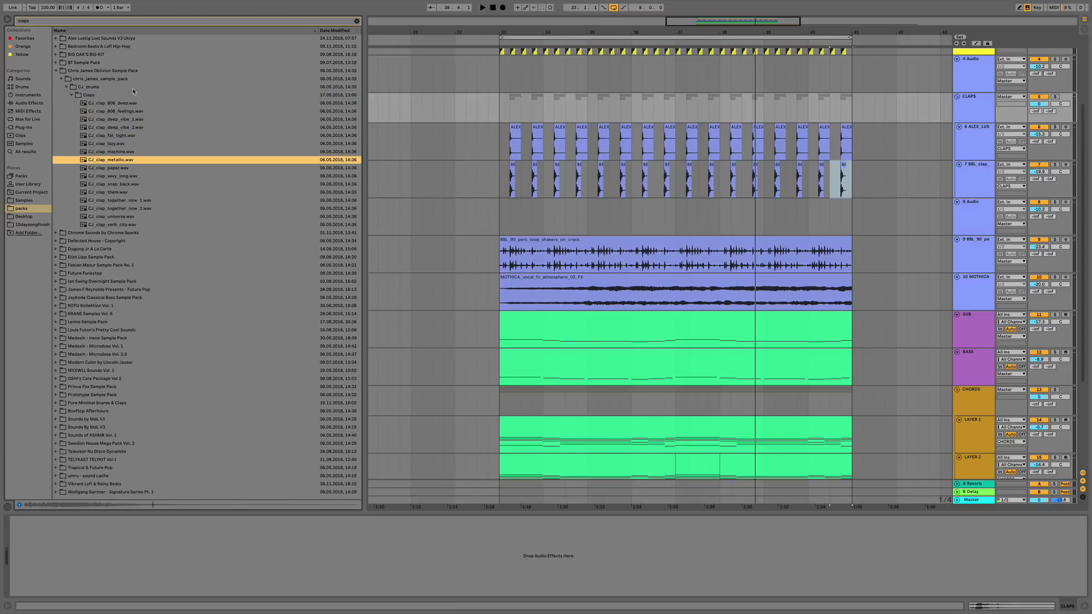
{"action": "key", "text": "Down"}
{"action": "key", "text": "Down"}
{"action": "key", "text": "Down"}
{"action": "key", "text": "Down"}
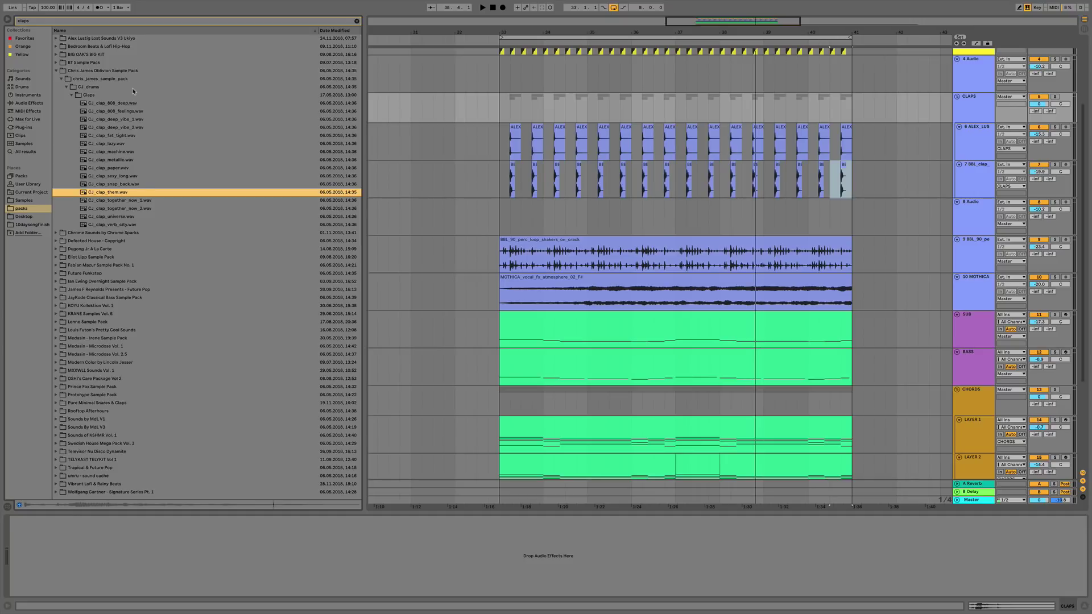
{"action": "key", "text": "Down"}
{"action": "key", "text": "Down"}
{"action": "key", "text": "Down"}
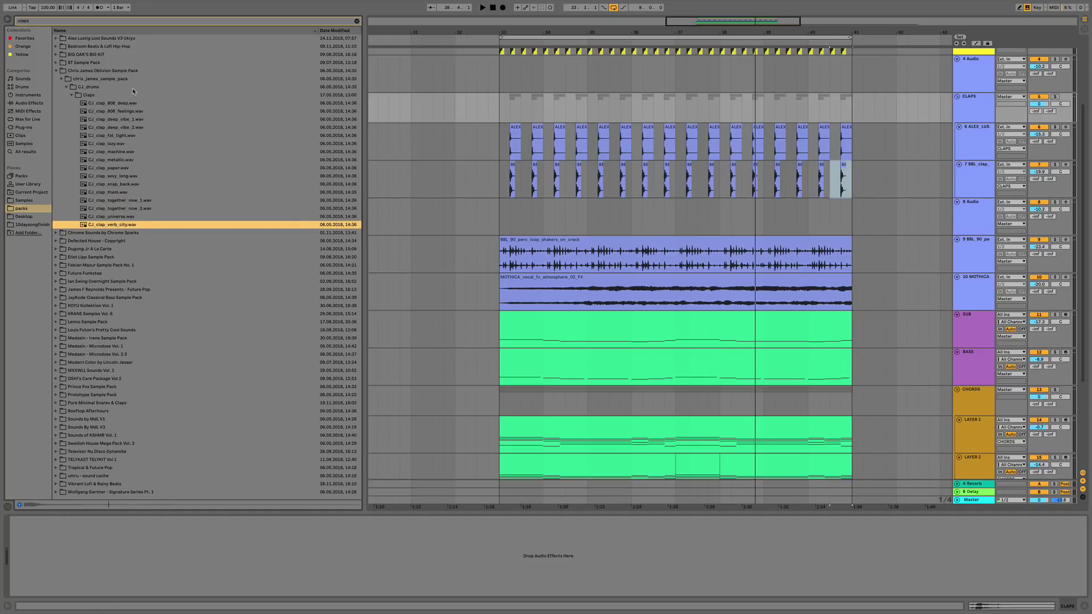
{"action": "key", "text": "Up"}
{"action": "key", "text": "space"}
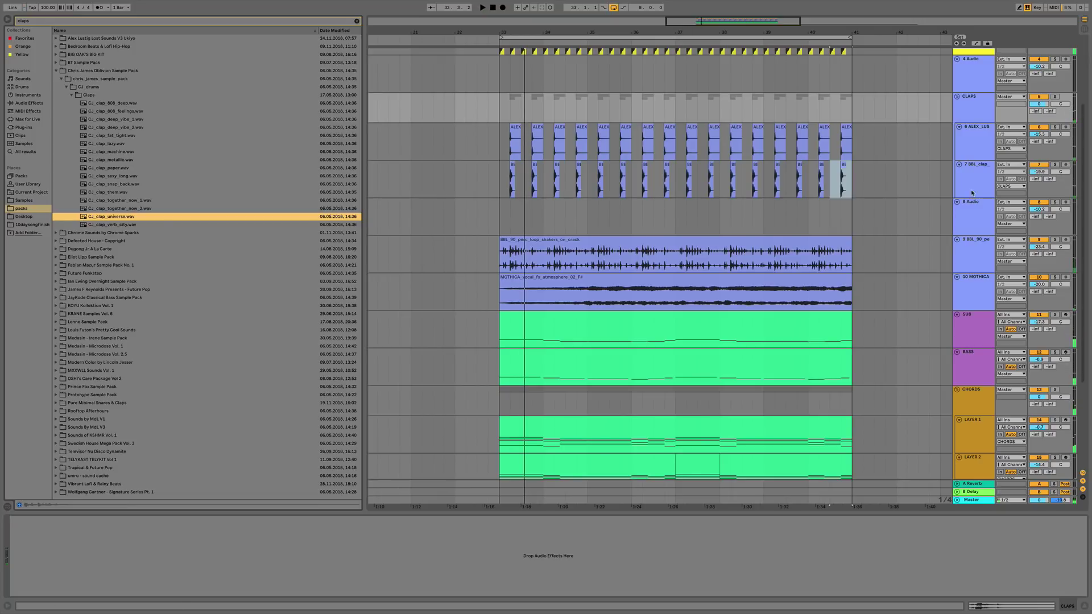
Insert an audio track below track 7 in the CLAPS group and place CJ_clap_universe.wav on it at beat 2 of bar 33.
{"action": "right_click", "coordinate": [979, 173]}
{"action": "right_click", "coordinate": [979, 173]}
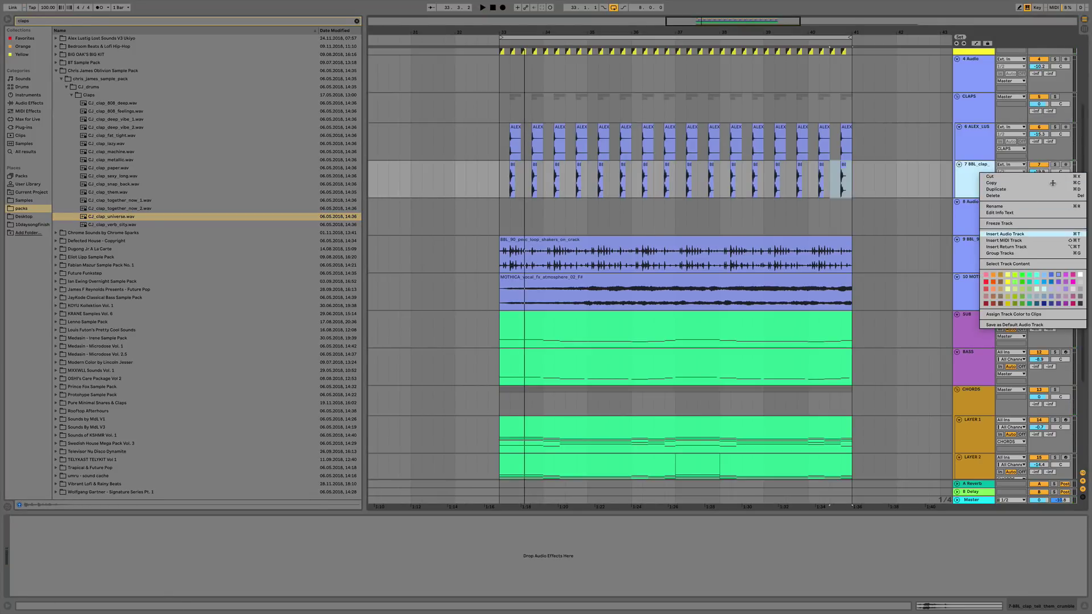
{"action": "key", "text": "super+t"}
{"action": "left_click_drag", "start_coordinate": [114, 216], "coordinate": [511, 227]}
{"action": "mouse_move", "coordinate": [510, 31]}
{"action": "left_mouse_down"}
{"action": "mouse_move", "coordinate": [515, 113]}
{"action": "mouse_move", "coordinate": [514, 40]}
{"action": "left_mouse_up"}
{"action": "key", "text": "space"}
{"action": "key", "text": "space"}
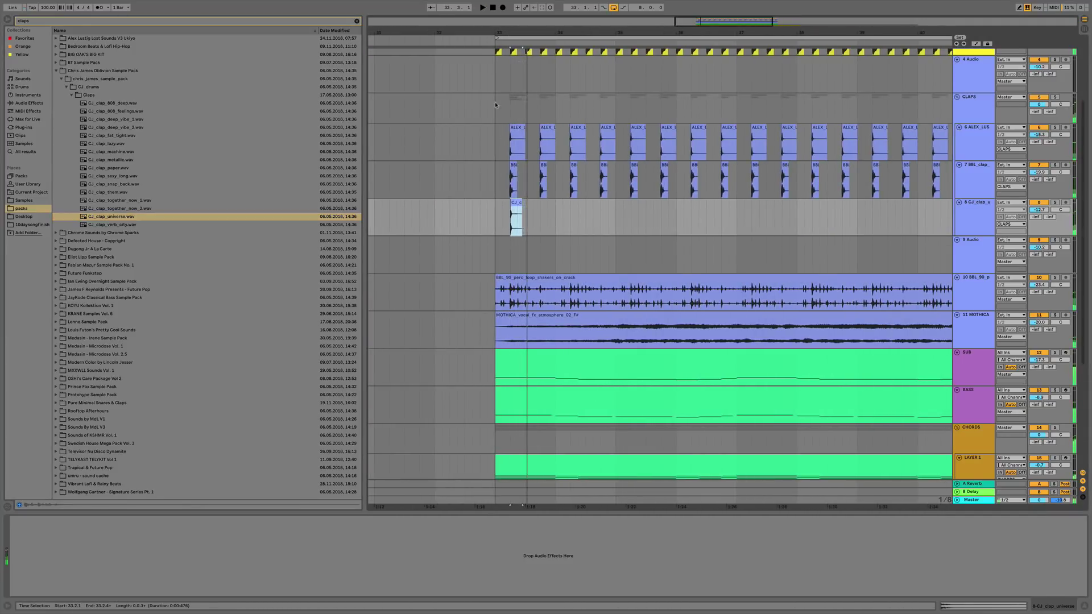
Play the loop from bar 33 and lower the volume of the CJ_clap_universe track.
{"action": "left_click", "coordinate": [500, 37]}
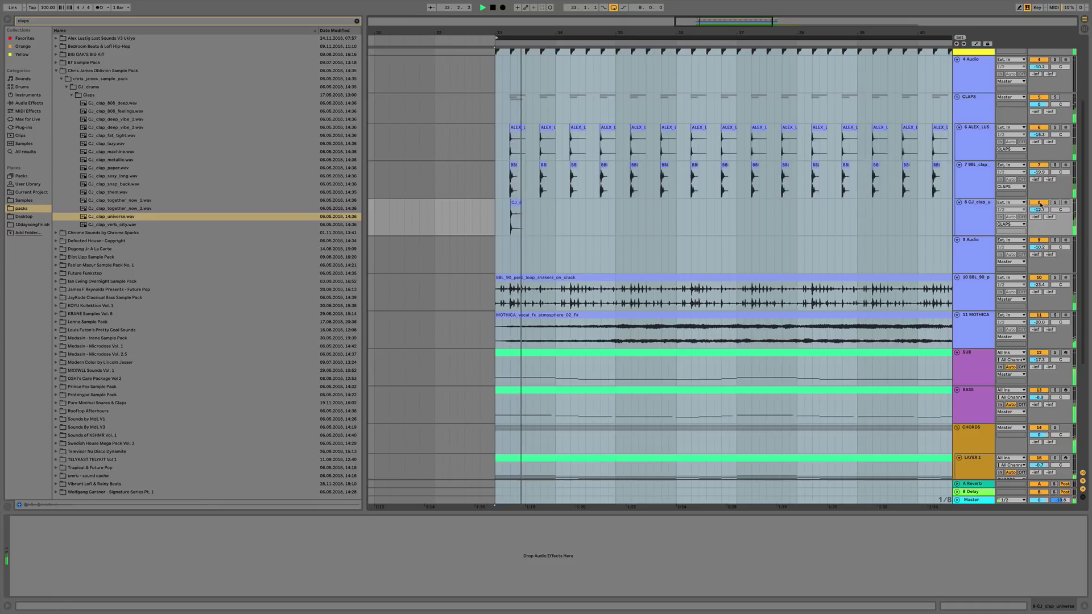
{"action": "left_click_drag", "start_coordinate": [1041, 205], "coordinate": [1044, 213]}
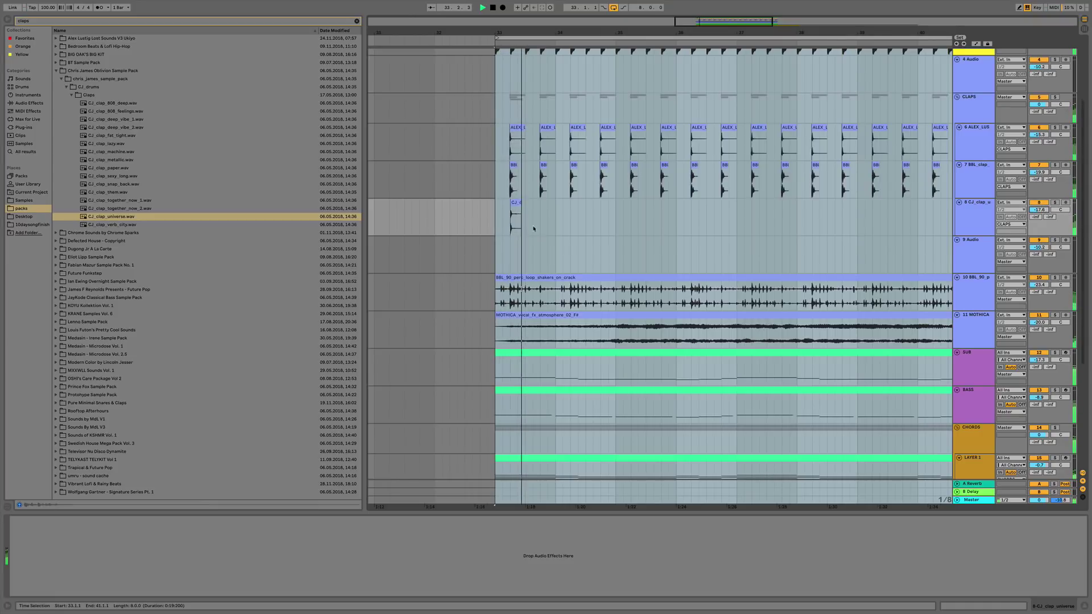
Duplicate the CJ_clap_universe clip along track 8 on every second beat up to the loop end at bar 41, and play the loop.
{"action": "key", "text": "space"}
{"action": "left_click", "coordinate": [496, 228]}
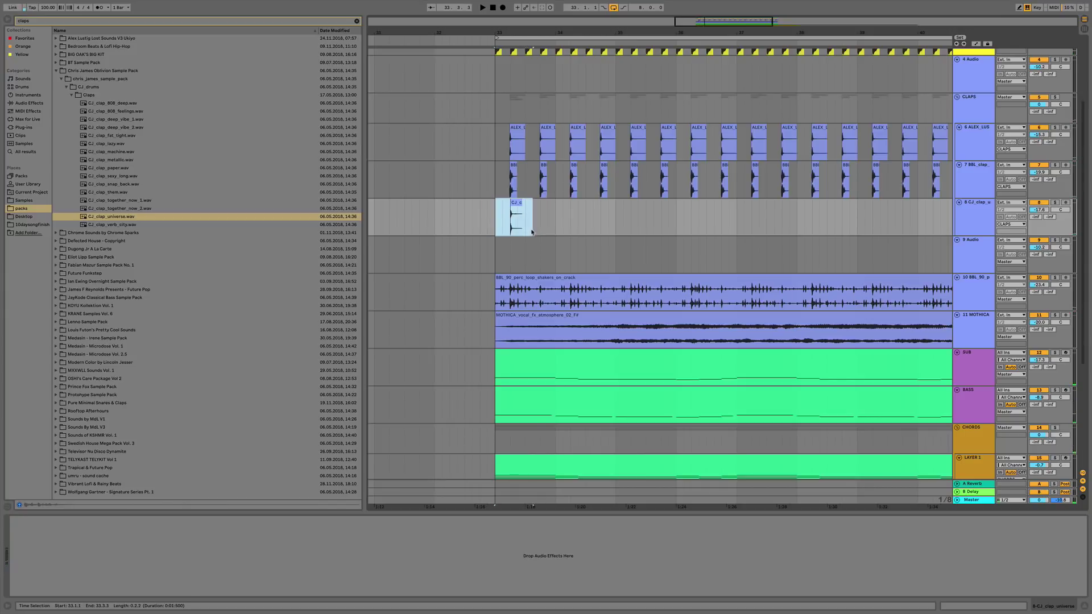
{"action": "key", "text": "ctrl+d"}
{"action": "key", "text": "ctrl+d"}
{"action": "key", "text": "ctrl+d"}
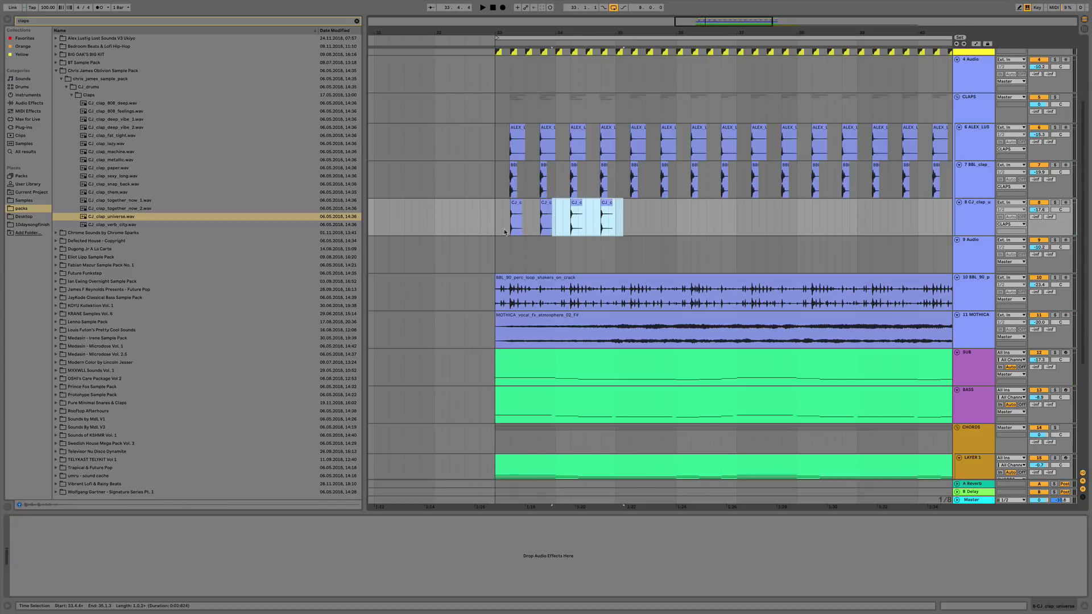
{"action": "left_click", "coordinate": [647, 229], "text": "shift"}
{"action": "key", "text": "ctrl+d"}
{"action": "key", "text": "ctrl+d"}
{"action": "left_click_drag", "start_coordinate": [638, 33], "coordinate": [708, 36]}
{"action": "key", "text": "ctrl+d"}
{"action": "key", "text": "ctrl+d"}
{"action": "key", "text": "ctrl+z"}
{"action": "key", "text": "space"}
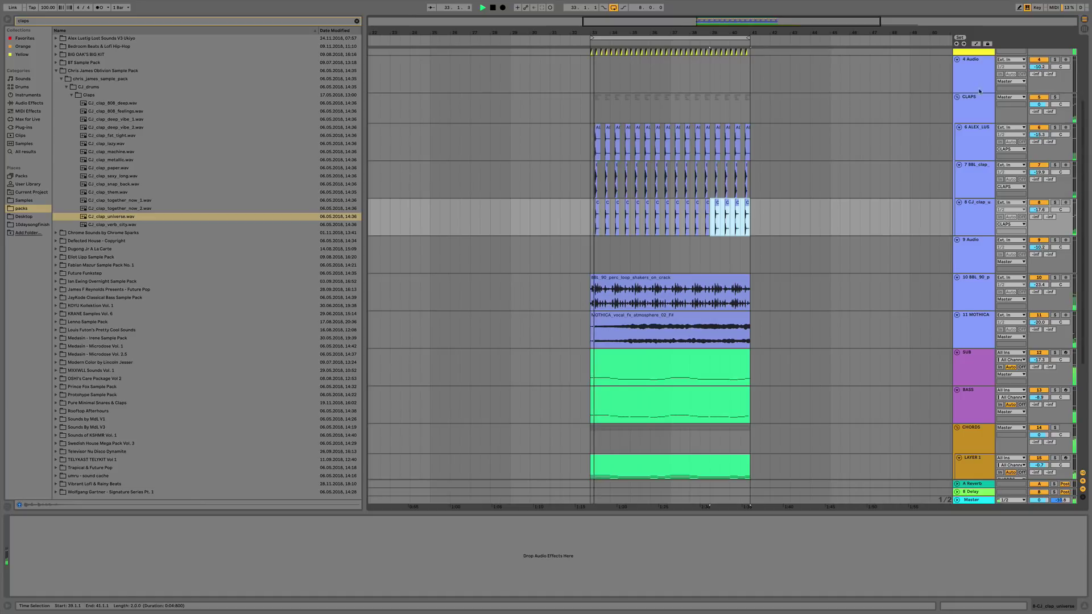
Add EQ Eight to the CLAPS group and roll off its low end, with one band moved to 240 Hz.
{"action": "left_click", "coordinate": [917, 109]}
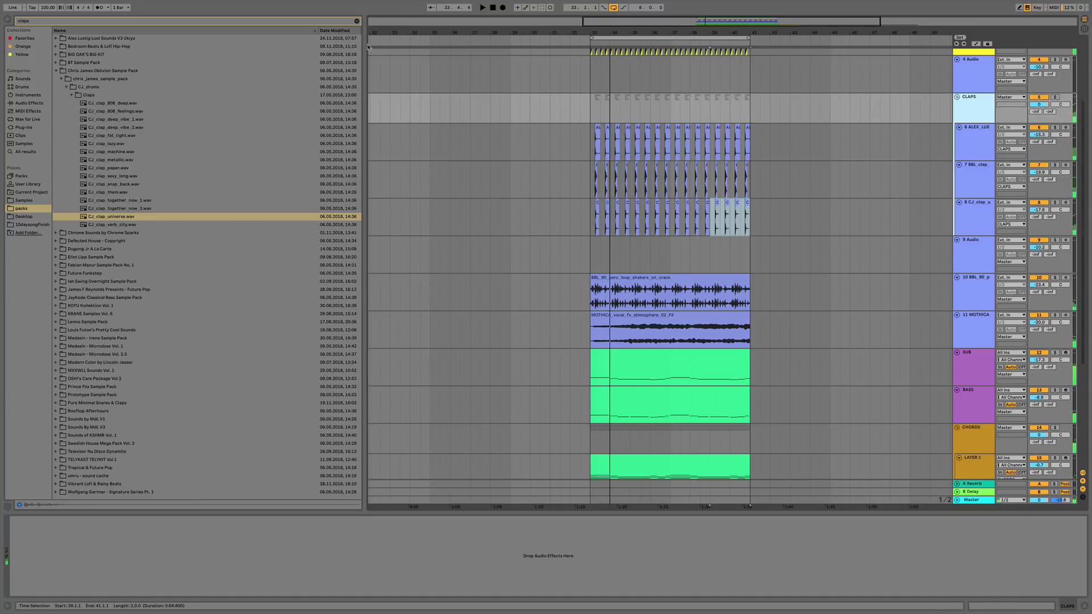
{"action": "left_click", "coordinate": [356, 21]}
{"action": "left_click", "coordinate": [20, 104]}
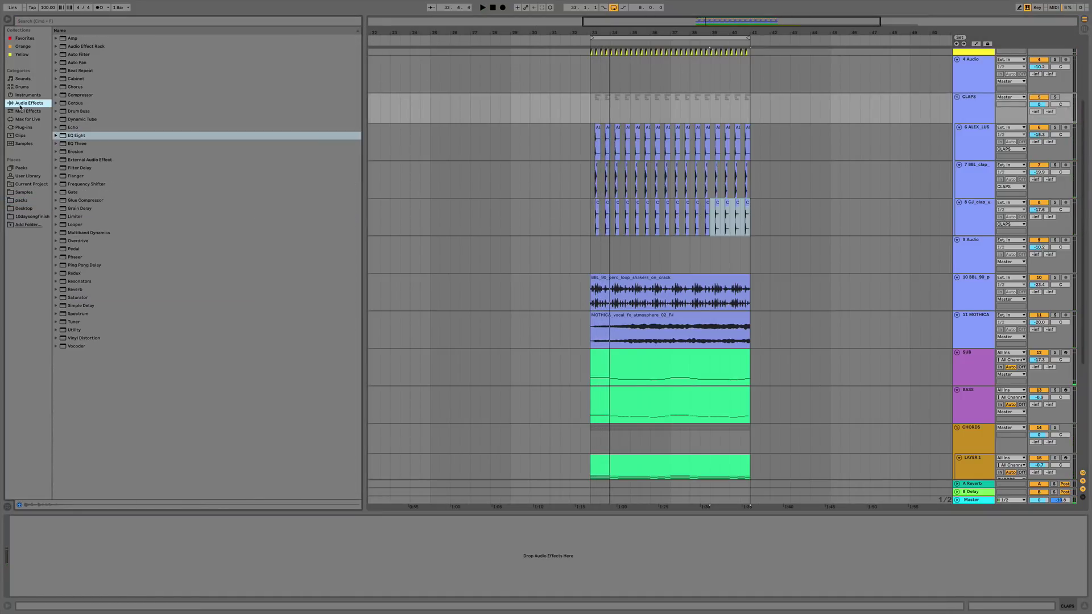
{"action": "left_click_drag", "start_coordinate": [86, 135], "coordinate": [179, 536]}
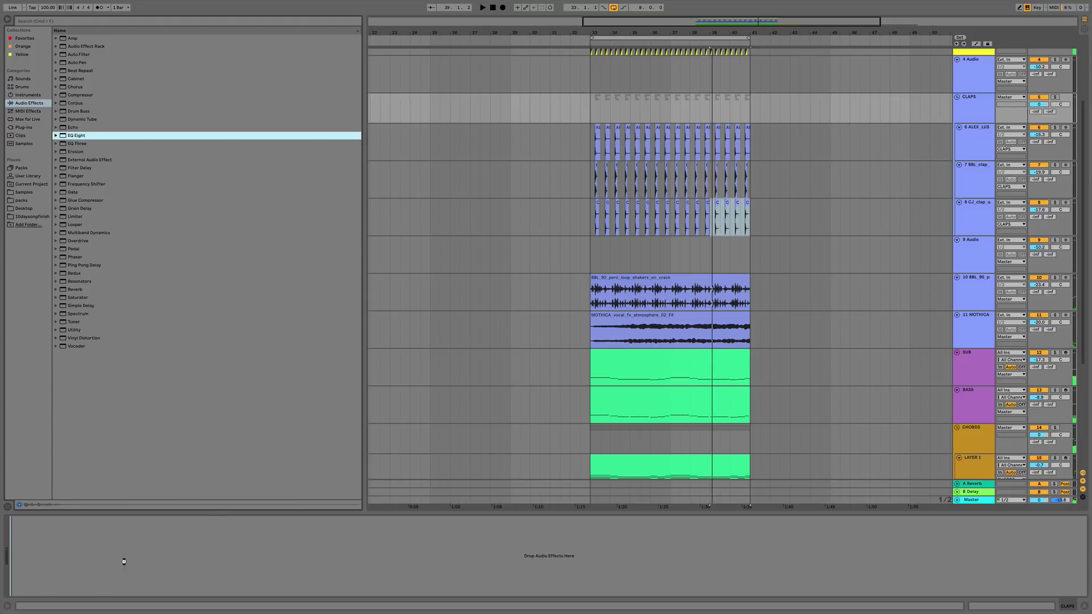
{"action": "left_click_drag", "start_coordinate": [125, 560], "coordinate": [125, 560]}
{"action": "key", "text": "space"}
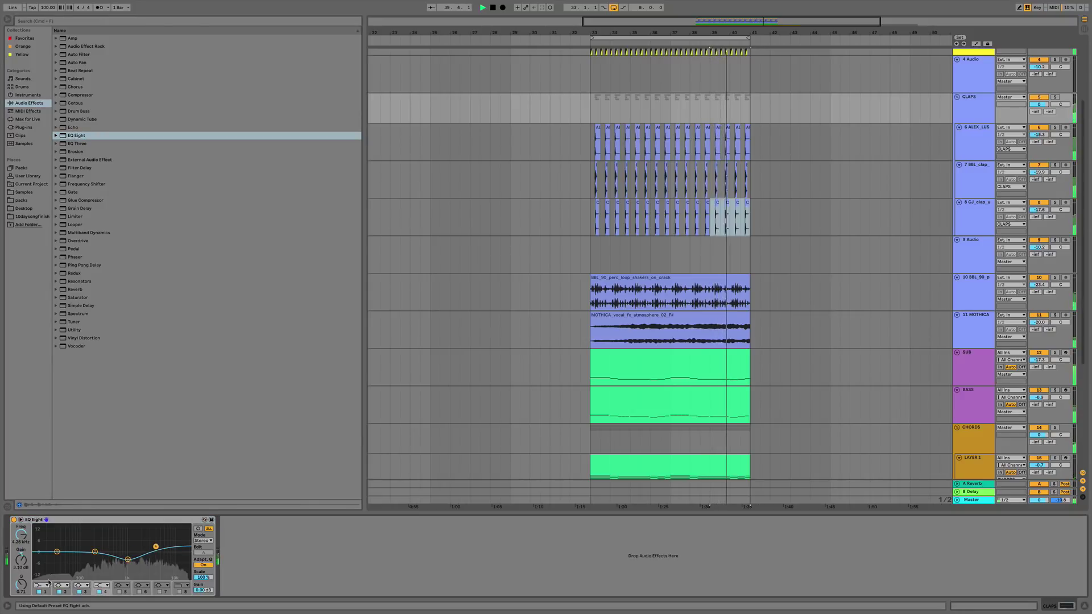
{"action": "left_click_drag", "start_coordinate": [57, 551], "coordinate": [87, 561]}
{"action": "left_click_drag", "start_coordinate": [156, 547], "coordinate": [98, 554]}
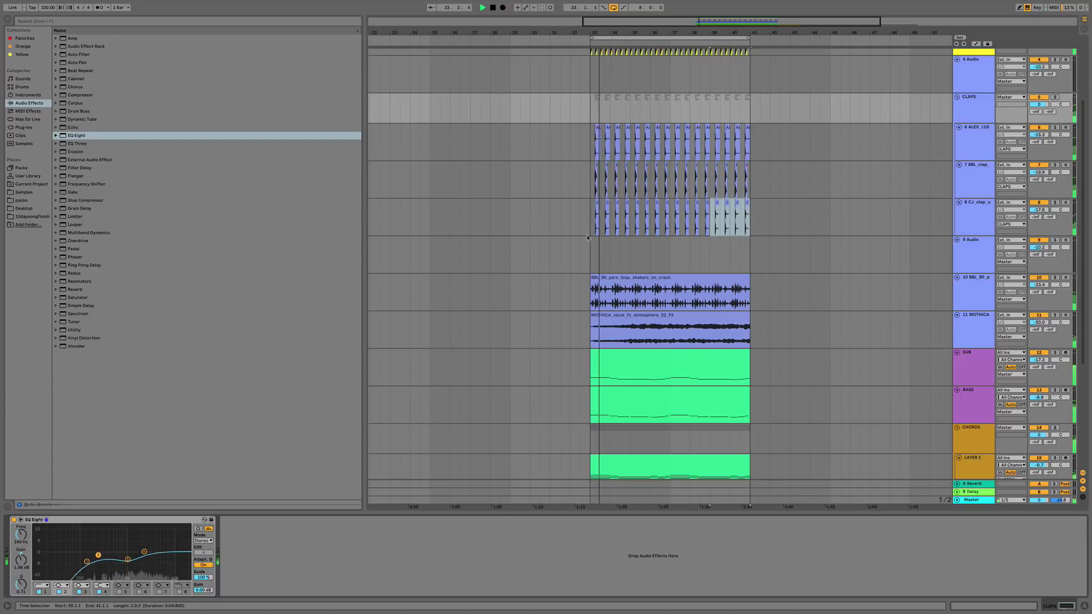
Cut off the tails of the first clap hit in bar 33 on all three clap tracks and play the loop.
{"action": "left_click_drag", "start_coordinate": [599, 34], "coordinate": [599, 47]}
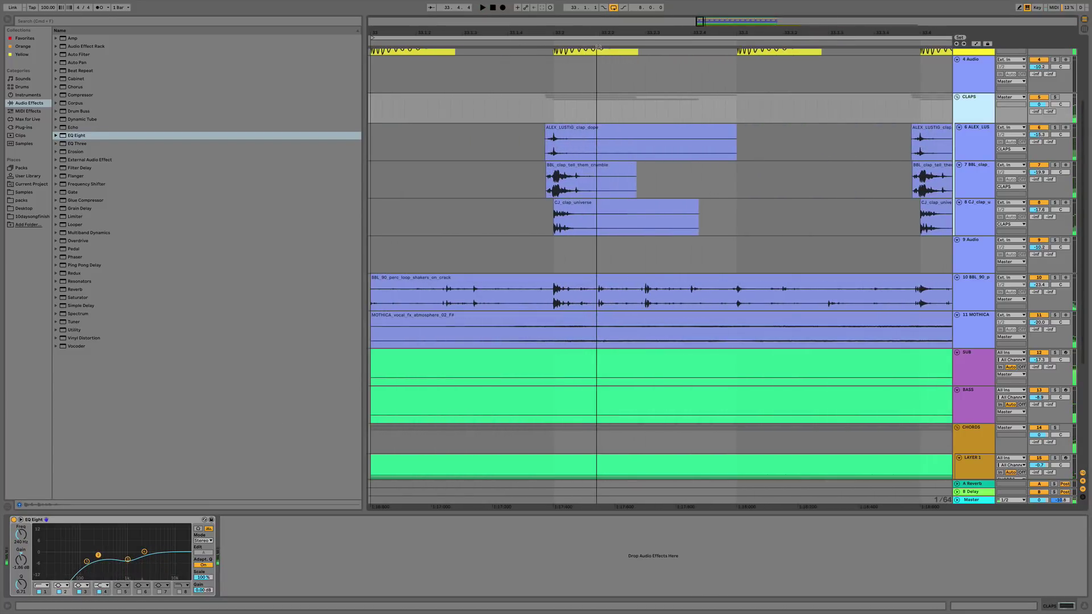
{"action": "left_click", "coordinate": [587, 164]}
{"action": "left_click_drag", "start_coordinate": [570, 153], "coordinate": [770, 225]}
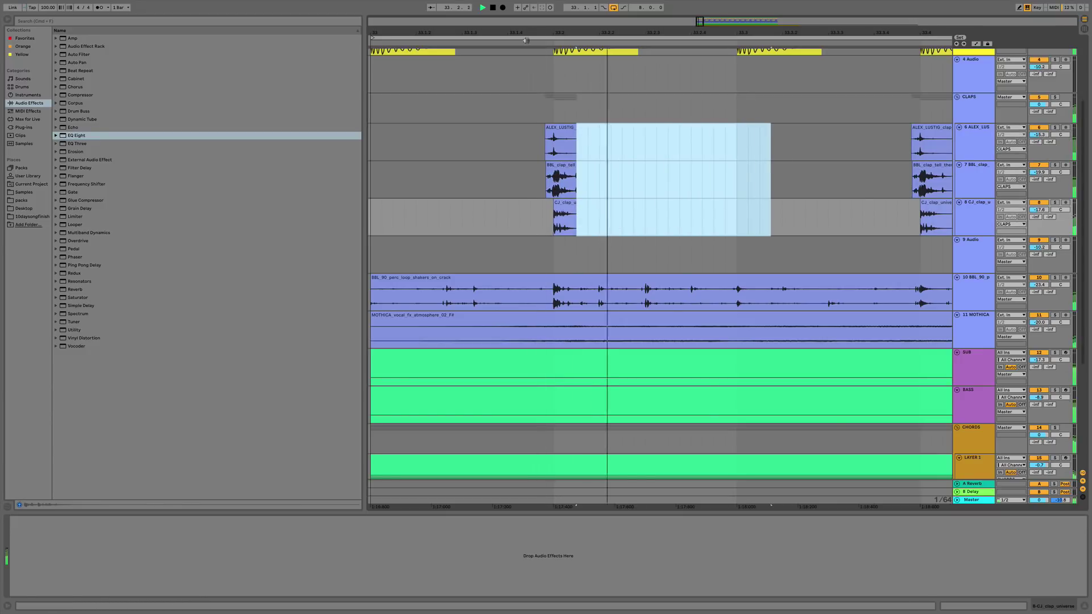
{"action": "left_click", "coordinate": [526, 40]}
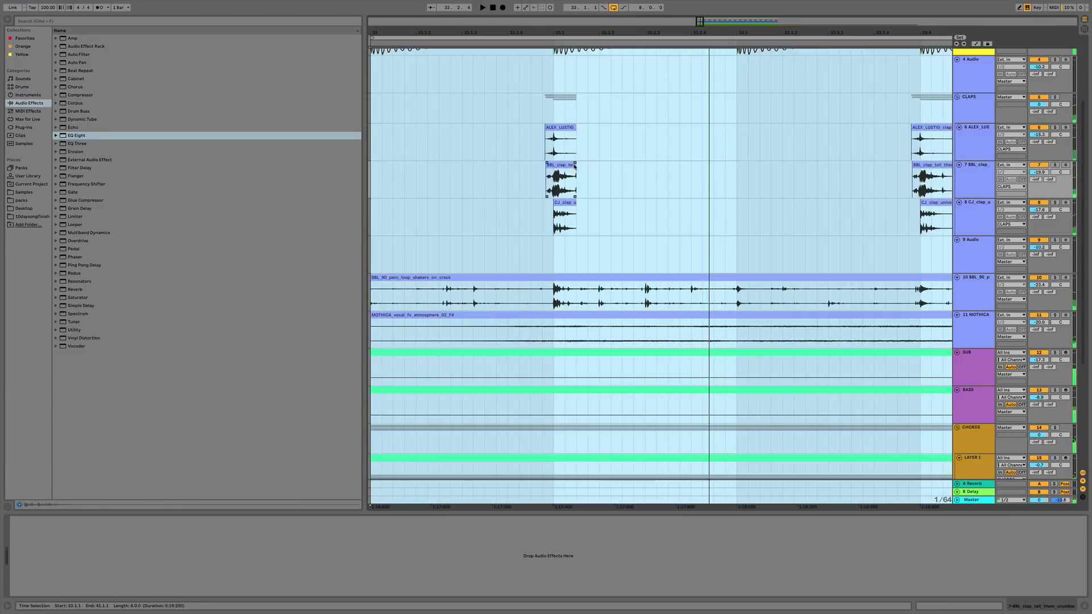
Add short fade-outs to the shortened first clap clips on the three clap tracks and listen to the loop.
{"action": "left_click", "coordinate": [567, 165]}
{"action": "left_click", "coordinate": [570, 205]}
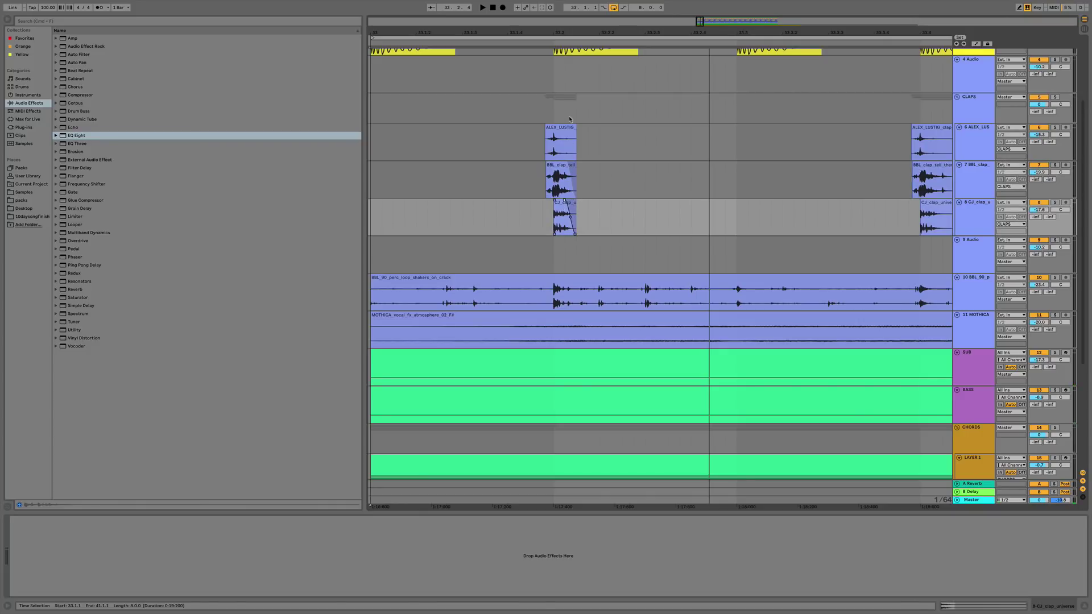
{"action": "left_click_drag", "start_coordinate": [574, 129], "coordinate": [558, 6]}
{"action": "left_click", "coordinate": [551, 38]}
{"action": "key", "text": "space"}
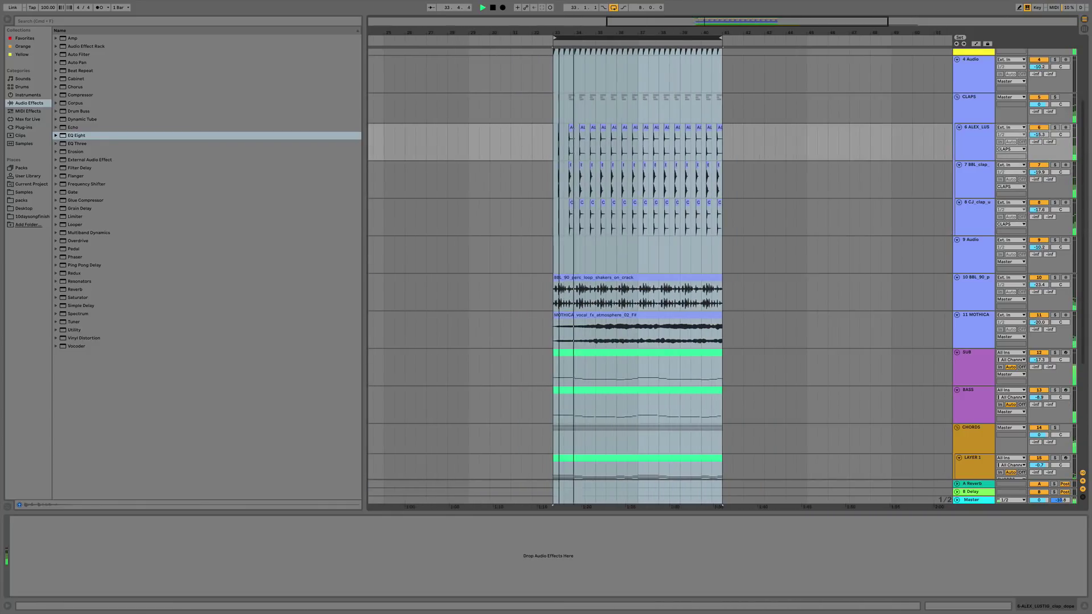
{"action": "key", "text": "space"}
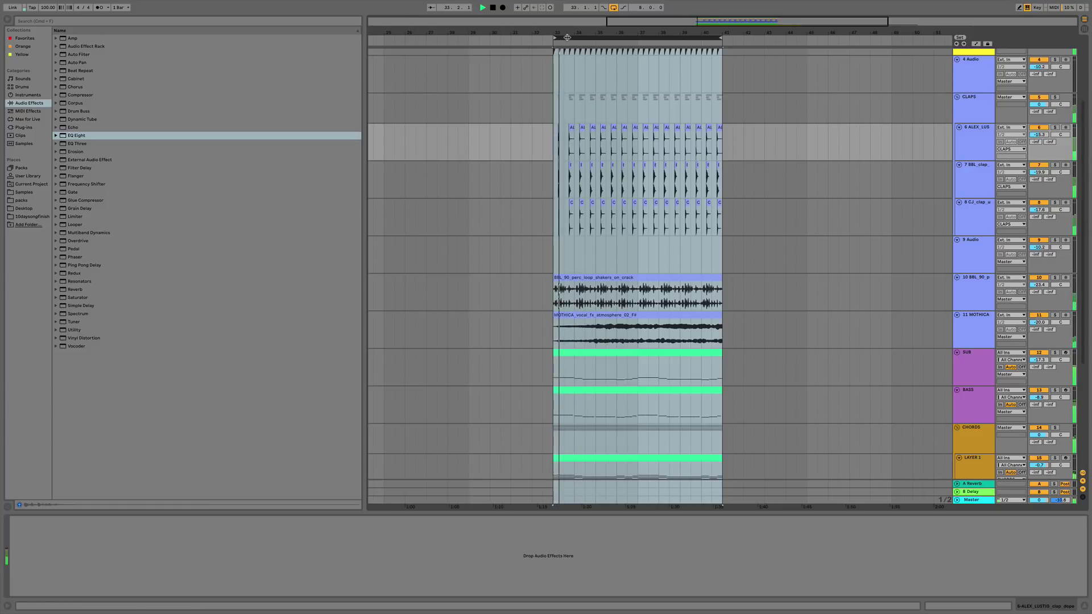
{"action": "mouse_move", "coordinate": [567, 37]}
{"action": "left_mouse_down"}
{"action": "mouse_move", "coordinate": [567, 85]}
{"action": "mouse_move", "coordinate": [567, 37]}
{"action": "left_mouse_up"}
{"action": "key", "text": "space"}
Duplicate bar 33 of all three clap tracks bar by bar up to bar 41 and play the loop.
{"action": "left_click_drag", "start_coordinate": [891, 265], "coordinate": [535, 227]}
{"action": "key", "text": "super+d"}
{"action": "key", "text": "super+d"}
{"action": "key", "text": "super+d"}
{"action": "key", "text": "super+d"}
{"action": "key", "text": "super+d"}
{"action": "key", "text": "super+d"}
{"action": "key", "text": "super+d"}
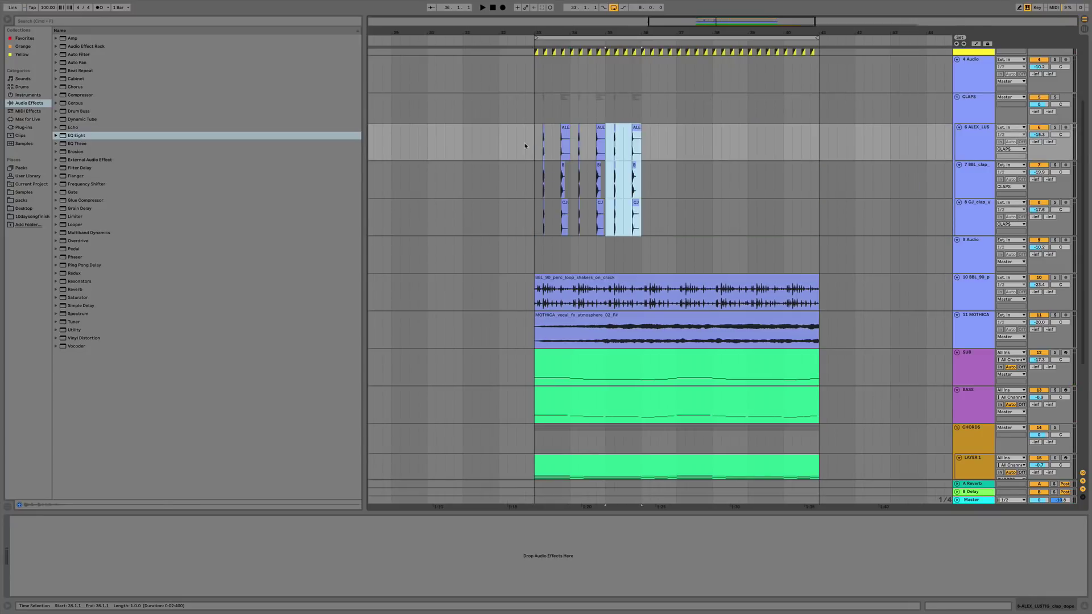
{"action": "left_click", "coordinate": [663, 42]}
{"action": "key", "text": "space"}
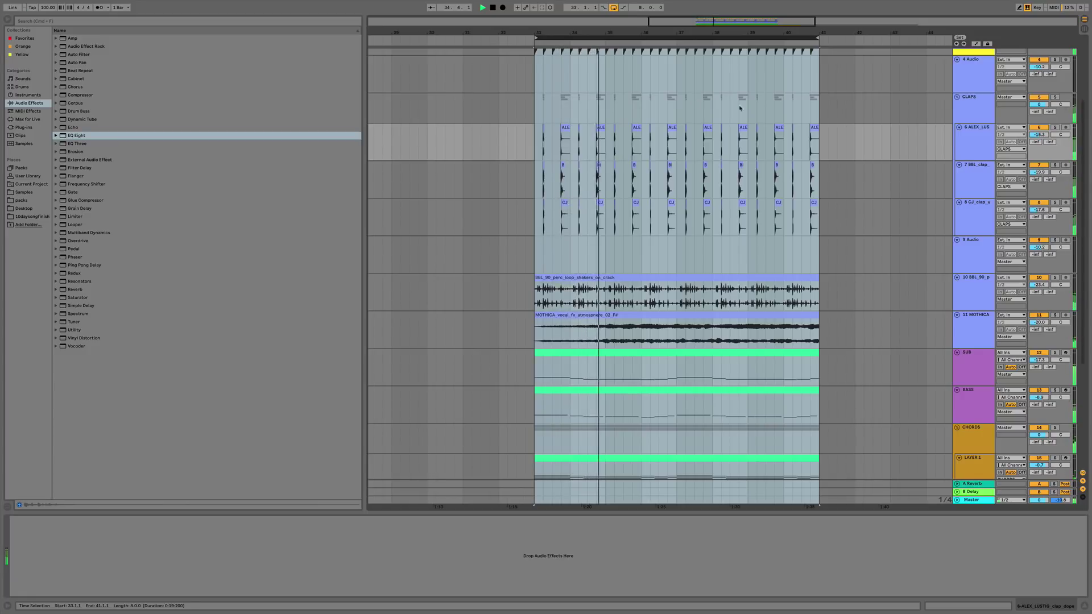
{"action": "key", "text": "space"}
Select the empty audio track 9, search the packs folder for "hat" and expand the Chris James Hats_Shakers_Brushes folder.
{"action": "left_click", "coordinate": [969, 244]}
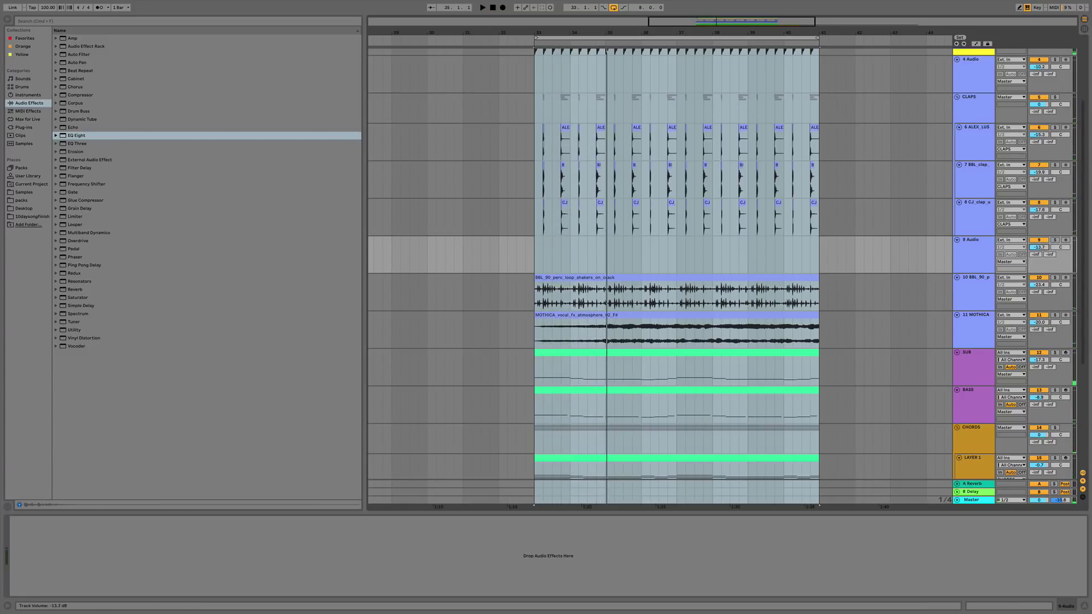
{"action": "left_click", "coordinate": [37, 195]}
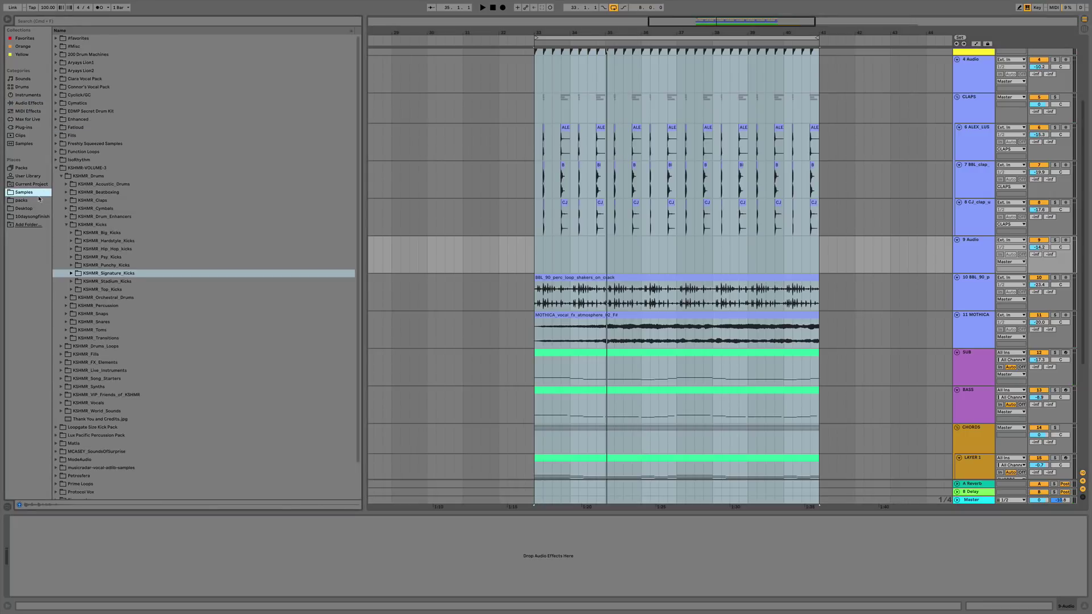
{"action": "left_click", "coordinate": [38, 201]}
{"action": "type", "text": "hat"}
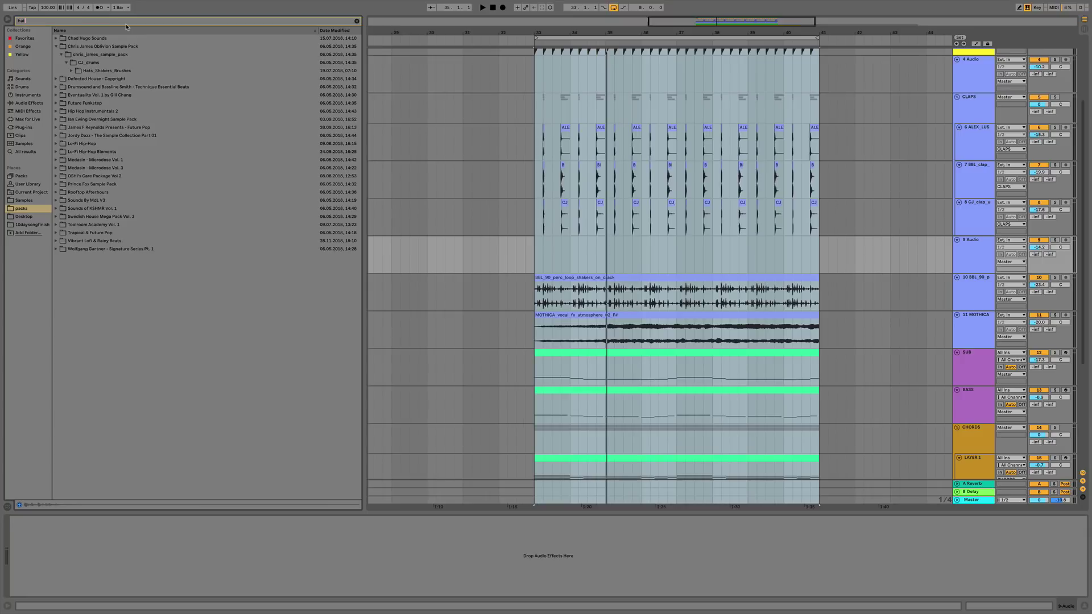
{"action": "key", "text": "Down"}
{"action": "key", "text": "Down"}
{"action": "key", "text": "Down"}
{"action": "key", "text": "Down"}
{"action": "key", "text": "Right"}
Preview the Chris James hat and shaker samples through CJ_percussion_tambourine.wav.
{"action": "key", "text": "Down"}
{"action": "key", "text": "Down"}
{"action": "key", "text": "Down"}
{"action": "key", "text": "Down"}
{"action": "key", "text": "Down"}
{"action": "key", "text": "Down"}
{"action": "key", "text": "Down"}
{"action": "key", "text": "Down"}
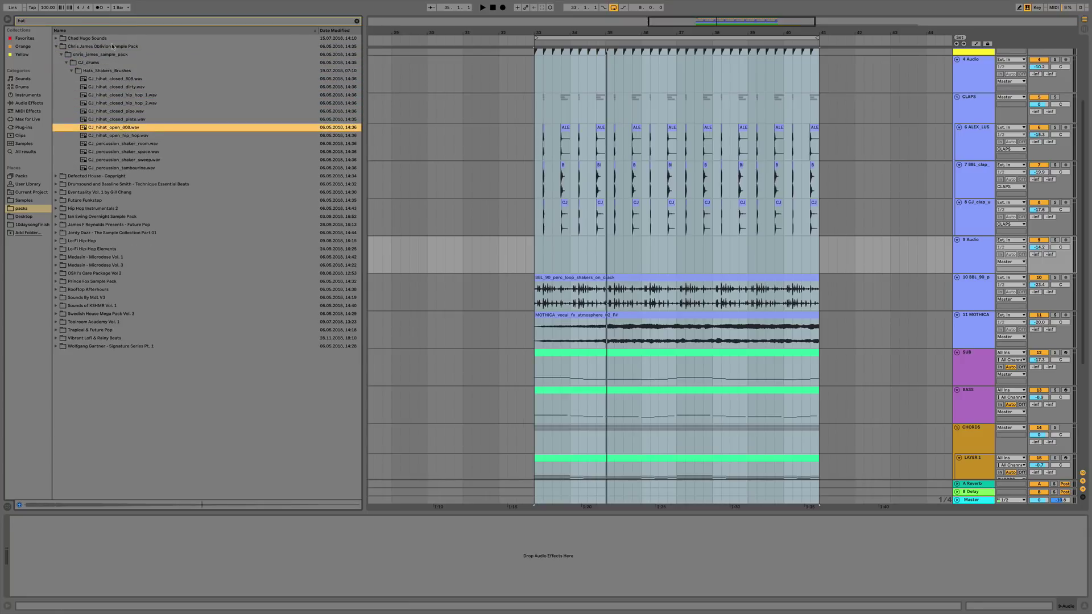
{"action": "key", "text": "Down"}
{"action": "key", "text": "Down"}
{"action": "key", "text": "Up"}
{"action": "key", "text": "Down"}
{"action": "key", "text": "Down"}
{"action": "key", "text": "Down"}
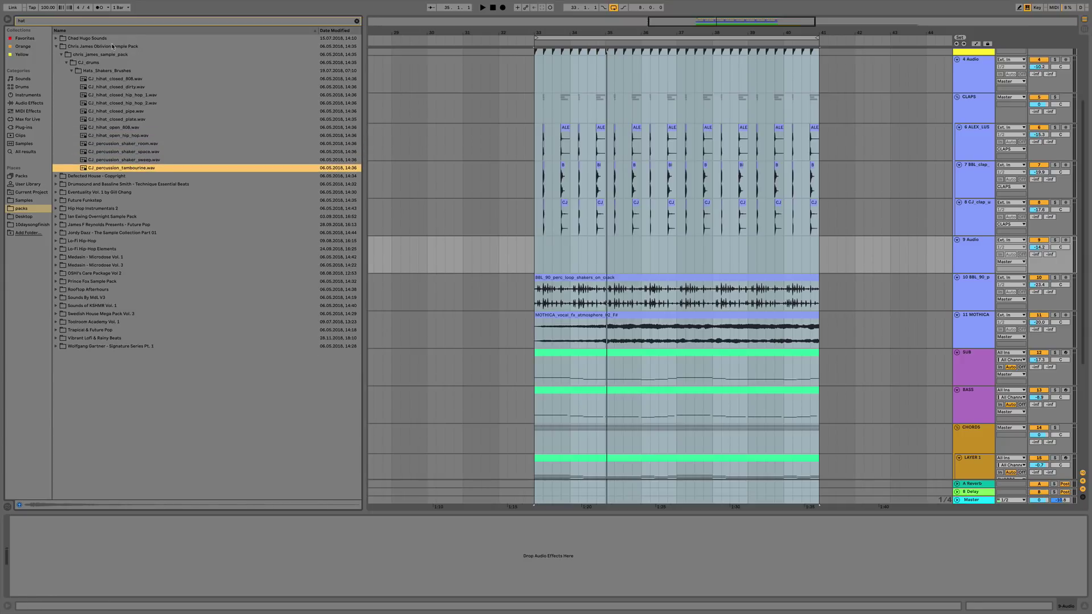
Expand the Defected House - Copyright pack down to its CPR_HATS folder.
{"action": "key", "text": "Down"}
{"action": "key", "text": "Right"}
{"action": "key", "text": "Down"}
{"action": "key", "text": "Right"}
{"action": "key", "text": "Down"}
{"action": "key", "text": "Right"}
{"action": "key", "text": "Down"}
{"action": "key", "text": "Right"}
{"action": "key", "text": "Down"}
{"action": "key", "text": "Down"}
{"action": "key", "text": "Up"}
{"action": "key", "text": "Up"}
{"action": "key", "text": "Down"}
{"action": "key", "text": "Right"}
Play the loop and preview the first CPR_HATS samples over it through CPR_Hat_17.wav.
{"action": "key", "text": "Down"}
{"action": "key", "text": "Down"}
{"action": "key", "text": "Down"}
{"action": "key", "text": "Down"}
{"action": "key", "text": "Down"}
{"action": "key", "text": "space"}
{"action": "key", "text": "Up"}
{"action": "key", "text": "Down"}
{"action": "key", "text": "Down"}
{"action": "key", "text": "Down"}
{"action": "key", "text": "Down"}
{"action": "key", "text": "Down"}
{"action": "key", "text": "Down"}
{"action": "key", "text": "Down"}
{"action": "key", "text": "Down"}
{"action": "key", "text": "Down"}
{"action": "key", "text": "Down"}
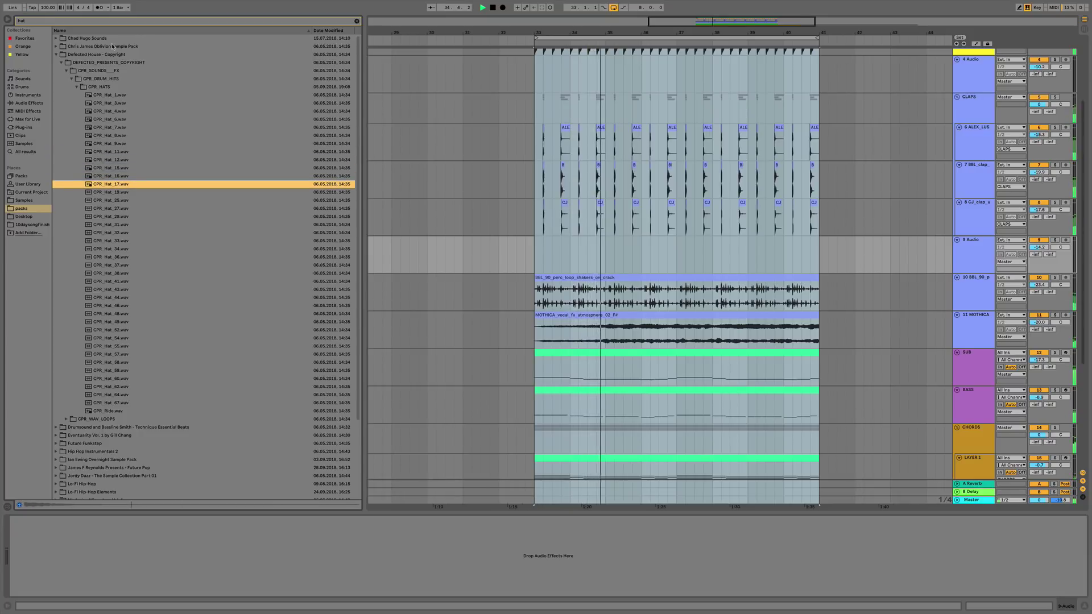
Compare the neighbouring CPR hats and continue previewing samples over the loop through CPR_Hat_38.wav.
{"action": "key", "text": "Up"}
{"action": "key", "text": "Down"}
{"action": "key", "text": "Up"}
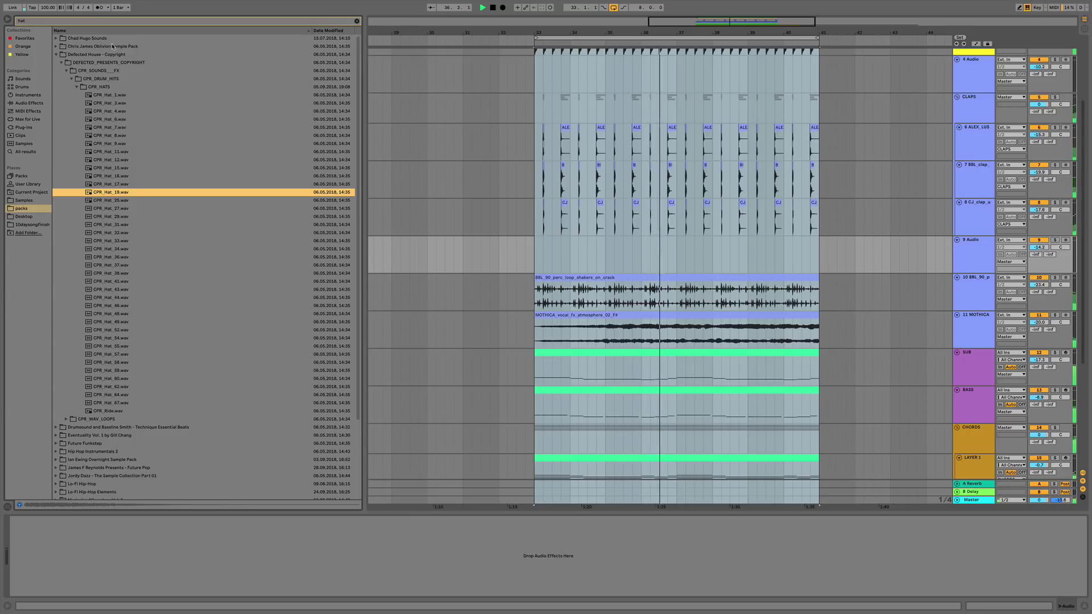
{"action": "key", "text": "Down"}
{"action": "key", "text": "Down"}
{"action": "key", "text": "Down"}
{"action": "key", "text": "Down"}
{"action": "key", "text": "Down"}
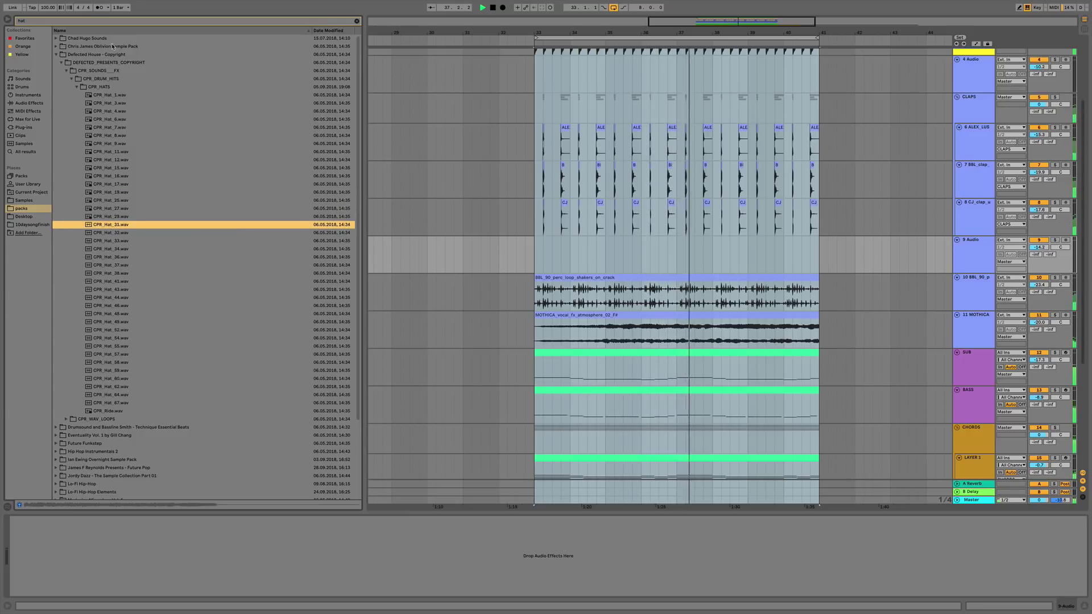
{"action": "key", "text": "Down"}
{"action": "key", "text": "Down"}
{"action": "key", "text": "Down"}
{"action": "key", "text": "Down"}
{"action": "key", "text": "Down"}
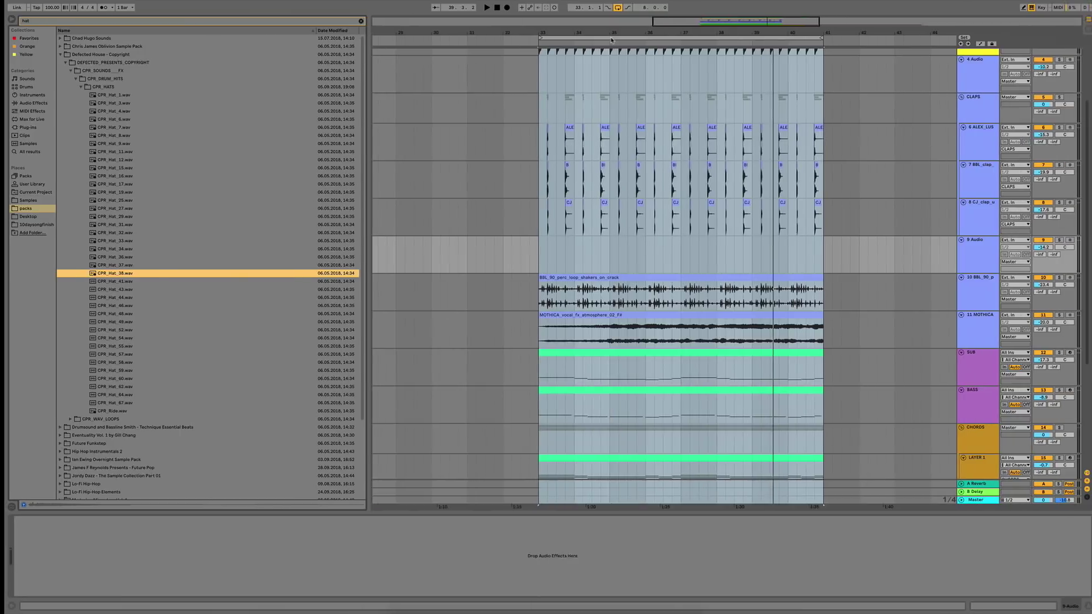
Place CPR_Hat_38.wav on track 9 at the first offbeat of bar 33 and duplicate it onto the bar's other three offbeats.
{"action": "key", "text": "plus"}
{"action": "left_click_drag", "start_coordinate": [113, 269], "coordinate": [426, 256]}
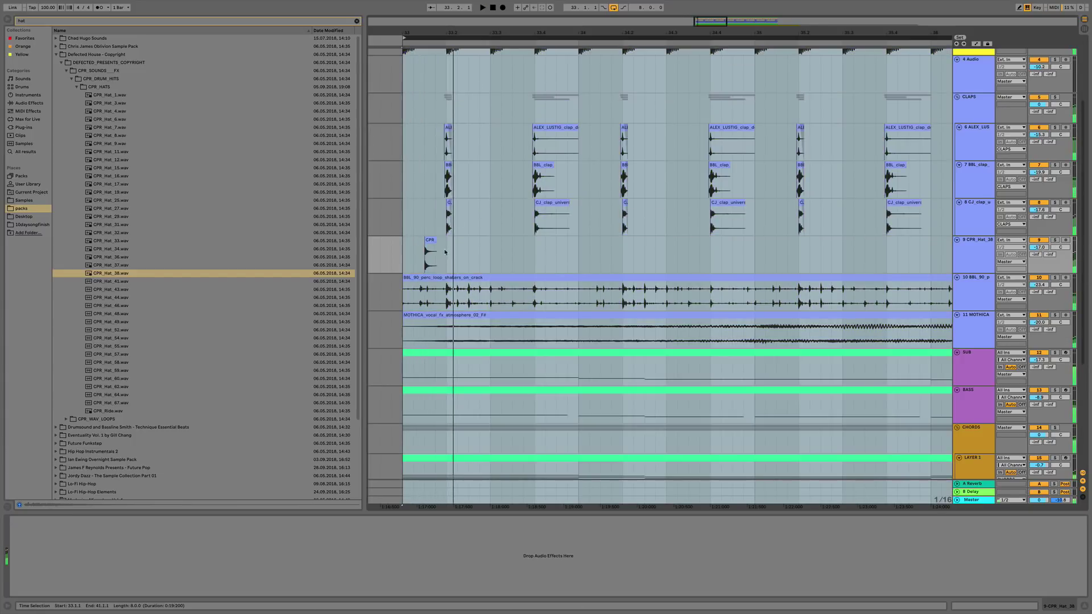
{"action": "left_click_drag", "start_coordinate": [445, 253], "coordinate": [396, 253]}
{"action": "key", "text": "ctrl+d"}
{"action": "key", "text": "ctrl+d"}
{"action": "key", "text": "ctrl+d"}
{"action": "left_click", "coordinate": [417, 252], "text": "shift"}
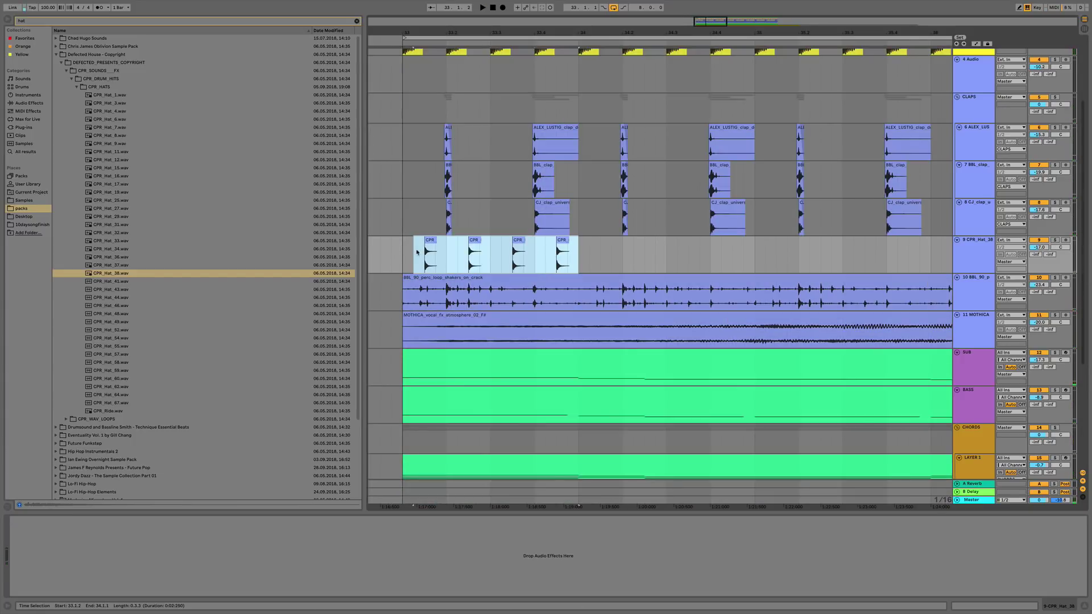
Duplicate the one-bar offbeat hat pattern on track 9 up to bar 41 and play the loop.
{"action": "left_click_drag", "start_coordinate": [511, 32], "coordinate": [512, 8]}
{"action": "key", "text": "super+d"}
{"action": "key", "text": "super+d"}
{"action": "key", "text": "super+d"}
{"action": "key", "text": "super+d"}
{"action": "key", "text": "super+d"}
{"action": "key", "text": "super+d"}
{"action": "key", "text": "super+d"}
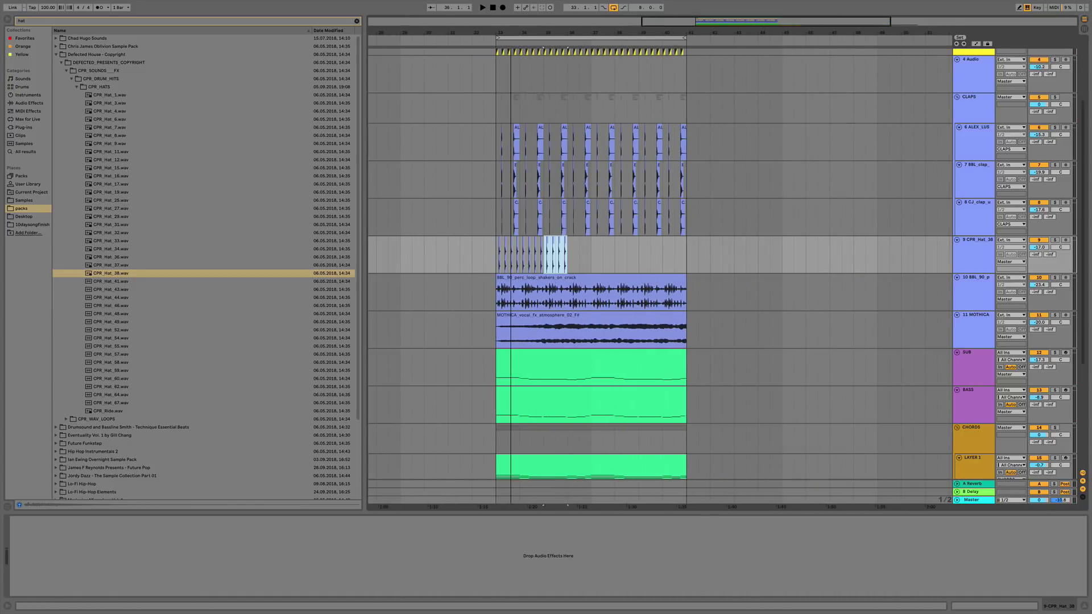
{"action": "key", "text": "space"}
{"action": "left_click", "coordinate": [572, 39]}
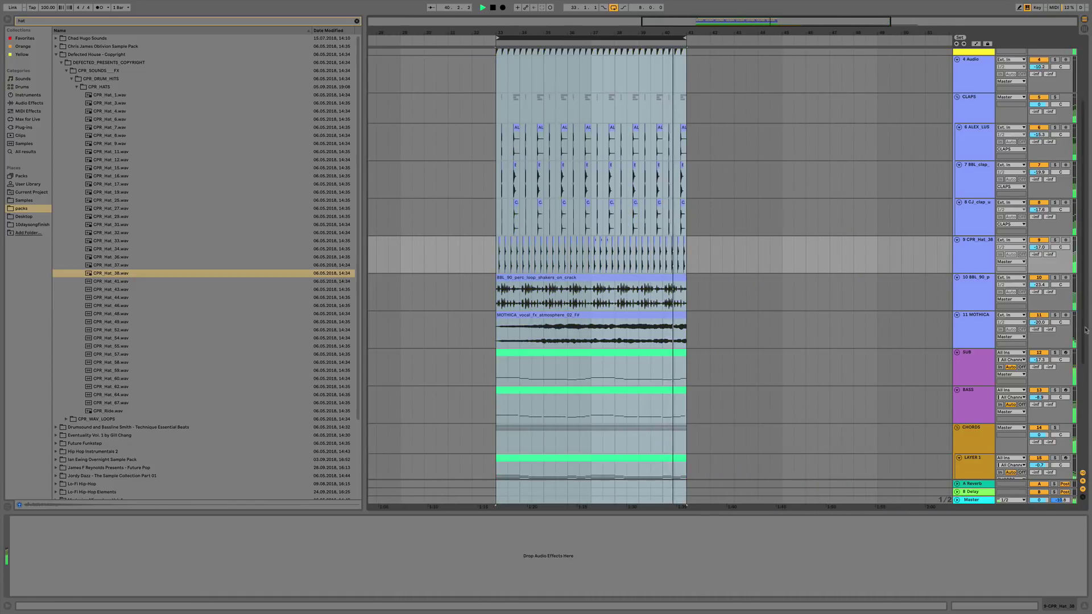
Insert an audio track below the CPR_Hat_38 track and switch the browser from the hat search to the Samples folder.
{"action": "right_click", "coordinate": [985, 263]}
{"action": "left_click", "coordinate": [975, 324]}
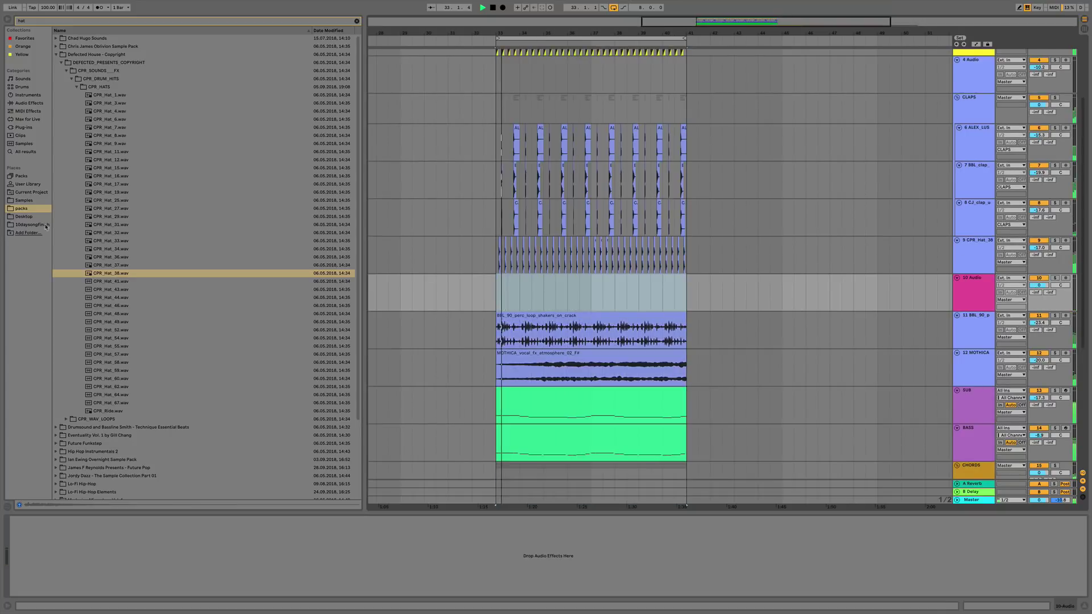
{"action": "left_click", "coordinate": [357, 23]}
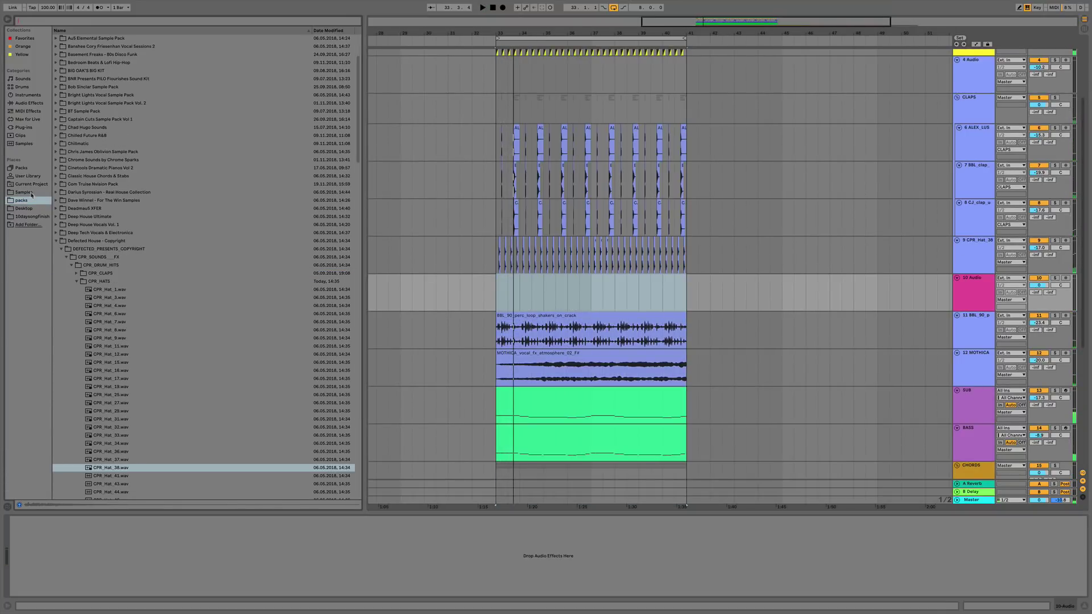
{"action": "left_click", "coordinate": [28, 194]}
{"action": "scroll", "coordinate": [135, 382], "scroll_direction": "down", "scroll_amount": 3}
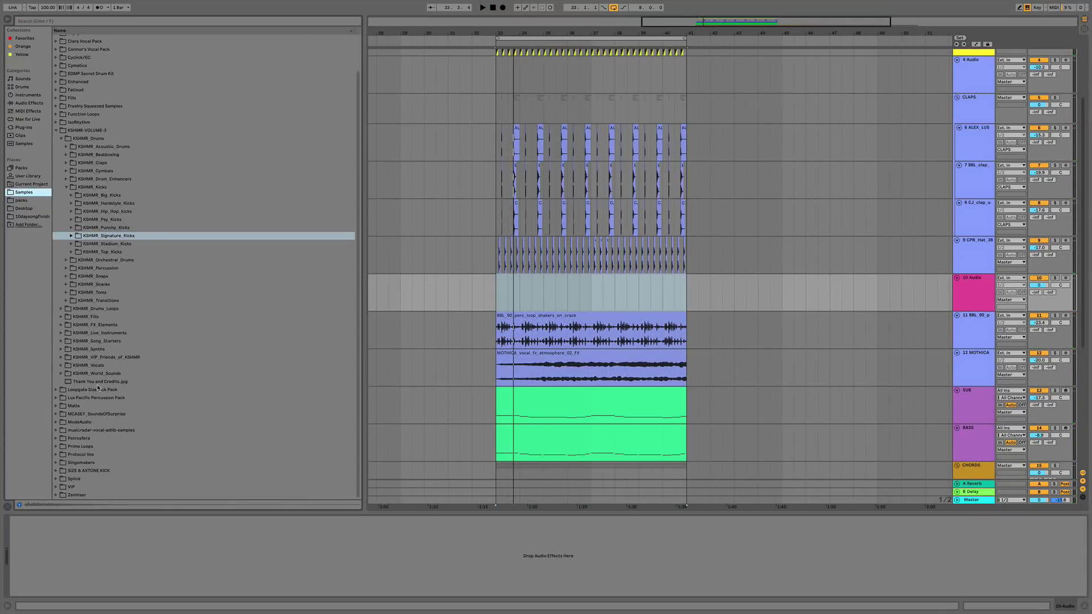
Expand the Pacific Percussion Pack to its 100 BPM 16th folder.
{"action": "left_click", "coordinate": [81, 391]}
{"action": "key", "text": "Down"}
{"action": "key", "text": "Right"}
{"action": "key", "text": "Down"}
{"action": "key", "text": "Down"}
{"action": "key", "text": "Up"}
{"action": "key", "text": "Right"}
{"action": "key", "text": "Down"}
{"action": "key", "text": "Down"}
{"action": "key", "text": "Right"}
Audition the 100 BPM 16th samples, place 100 Tambo 16th Accented.wav on track 10 at bar 33 and start playback.
{"action": "key", "text": "Down"}
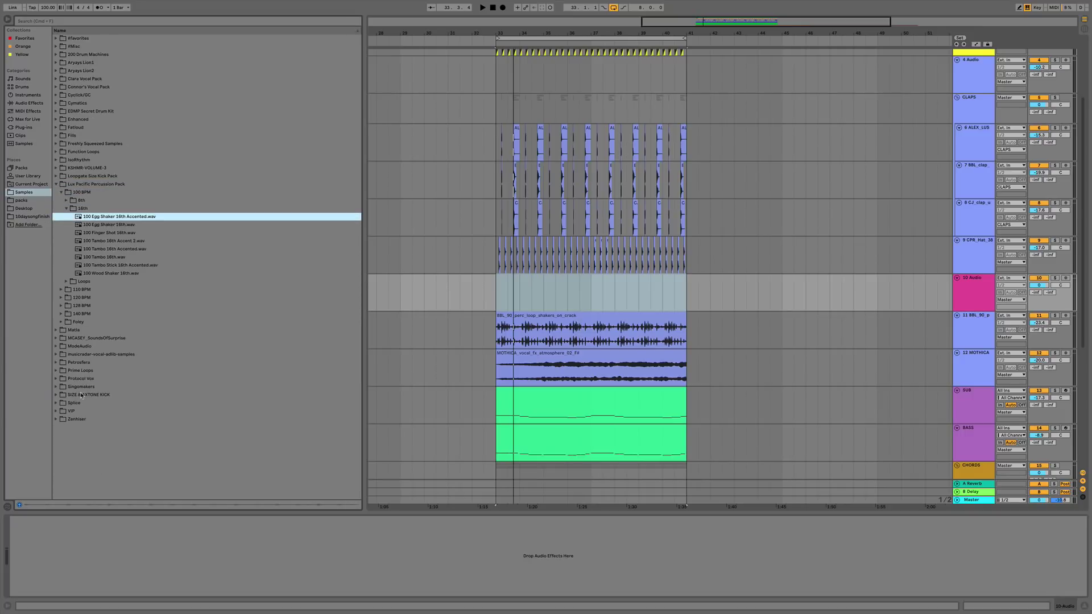
{"action": "key", "text": "Down"}
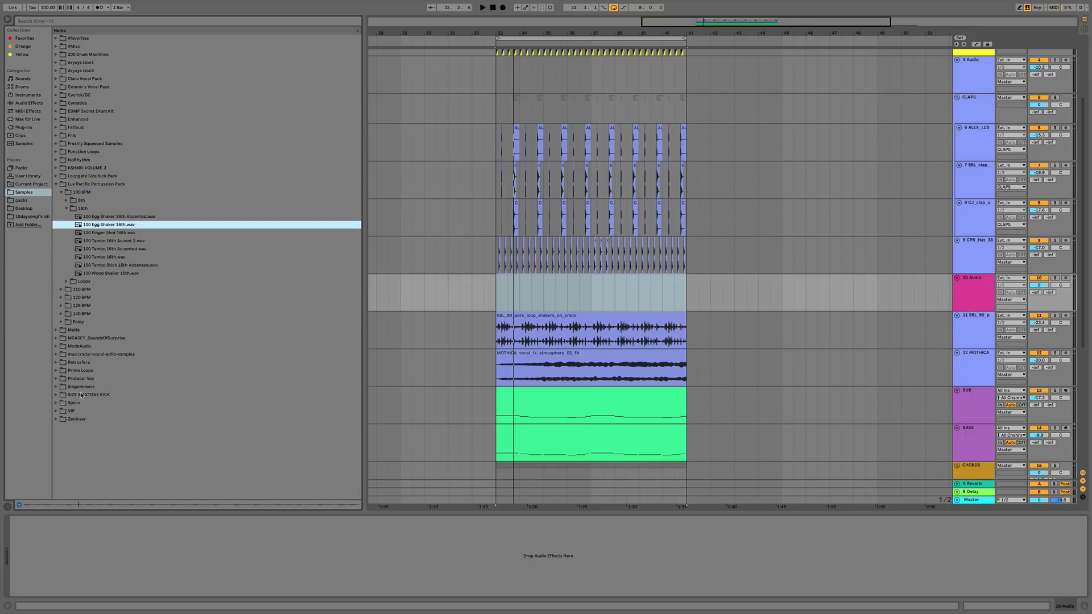
{"action": "key", "text": "Down"}
{"action": "key", "text": "Down"}
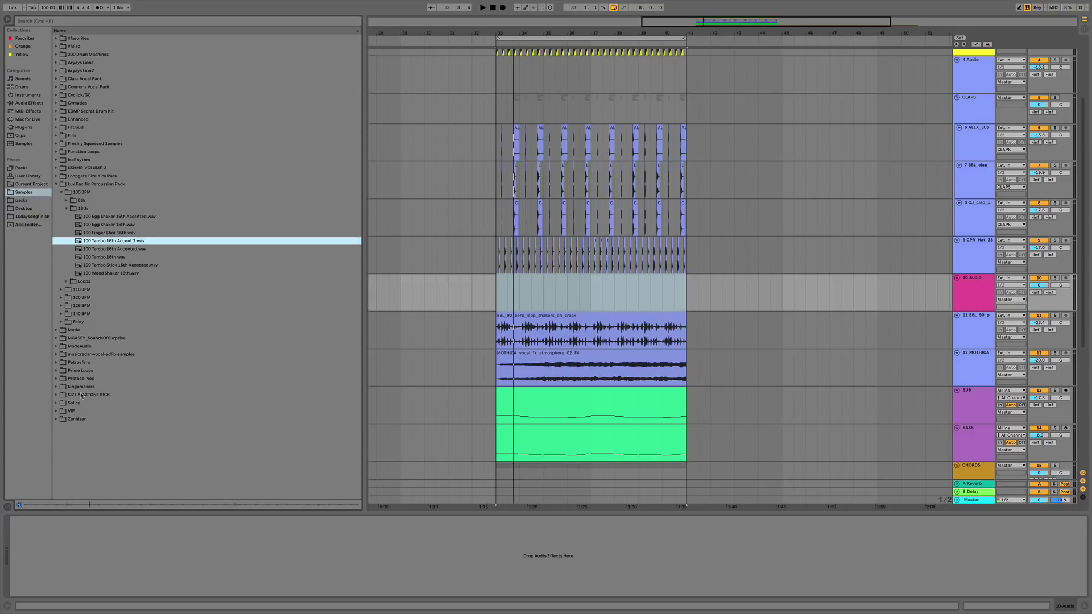
{"action": "key", "text": "Down"}
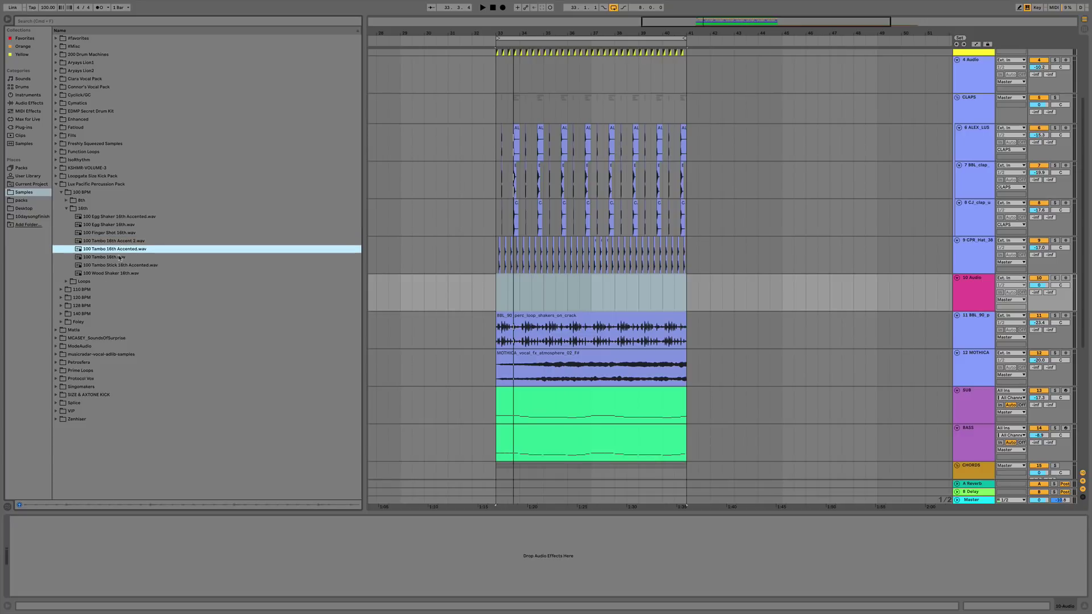
{"action": "key", "text": "Down"}
{"action": "key", "text": "Down"}
{"action": "key", "text": "Up"}
{"action": "left_click_drag", "start_coordinate": [110, 249], "coordinate": [500, 296]}
{"action": "key", "text": "space"}
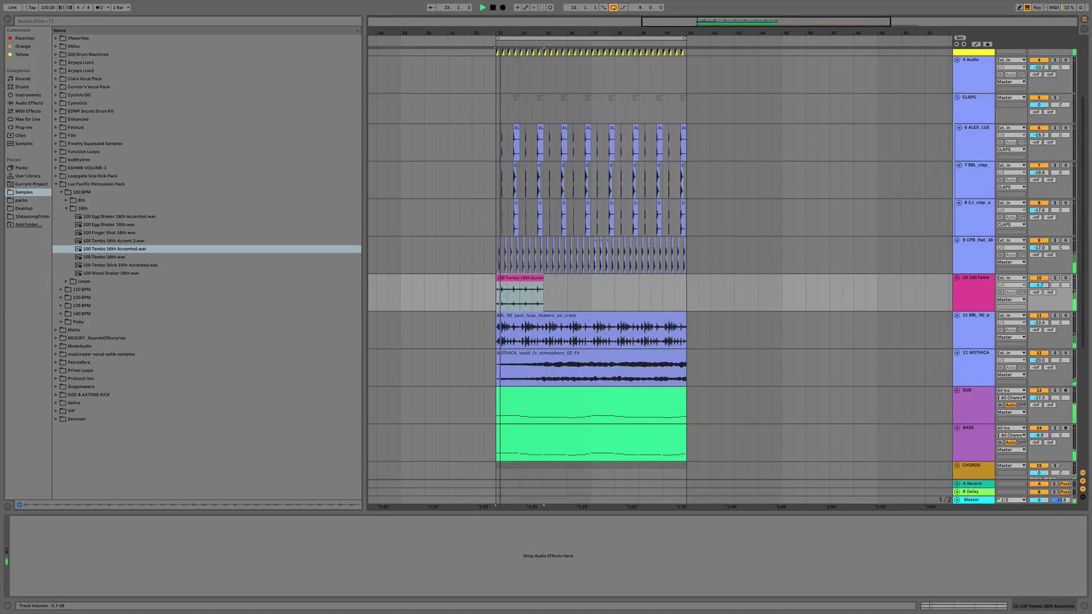
Duplicate the 100 Tambo 16th Accented clip three times so it fills track 10 up to bar 41.
{"action": "key", "text": "super+d"}
{"action": "key", "text": "super+d"}
{"action": "key", "text": "super+d"}
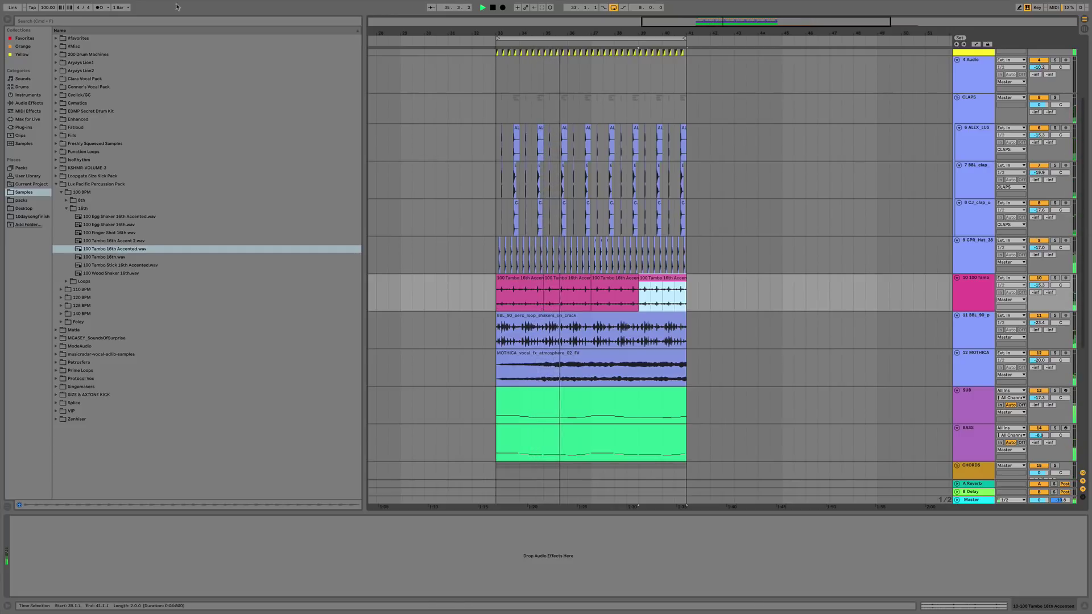
Hide the browser and look over all tracks of the arrangement while the loop plays.
{"action": "left_click", "coordinate": [9, 19]}
{"action": "scroll", "coordinate": [210, 113], "scroll_direction": "down", "scroll_amount": 5}
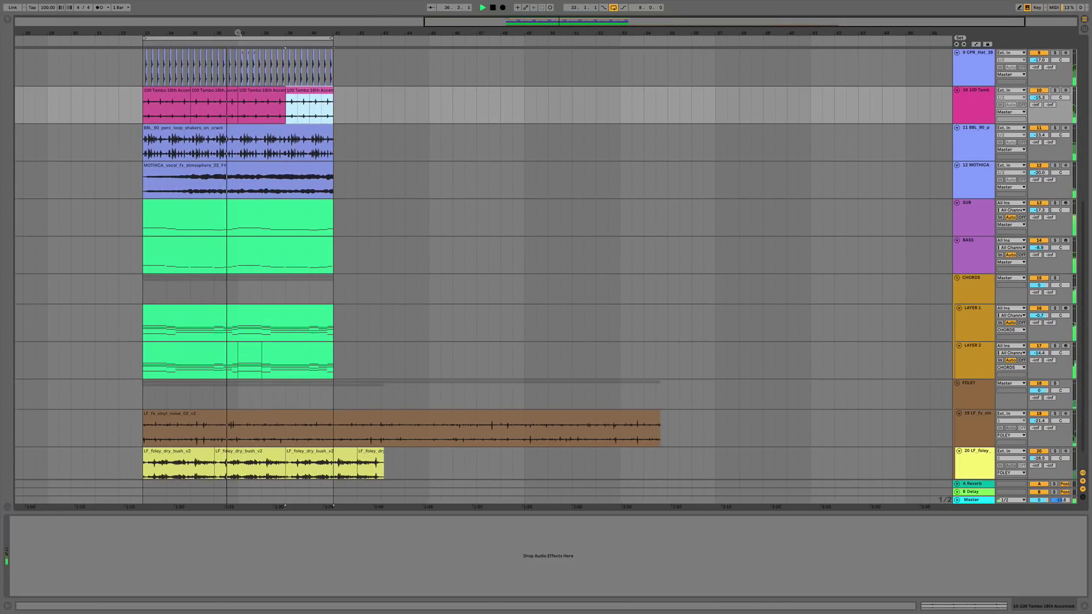
{"action": "key", "text": "minus"}
{"action": "scroll", "coordinate": [403, 212], "scroll_direction": "down", "scroll_amount": 1}
{"action": "scroll", "coordinate": [461, 206], "scroll_direction": "up", "scroll_amount": 10}
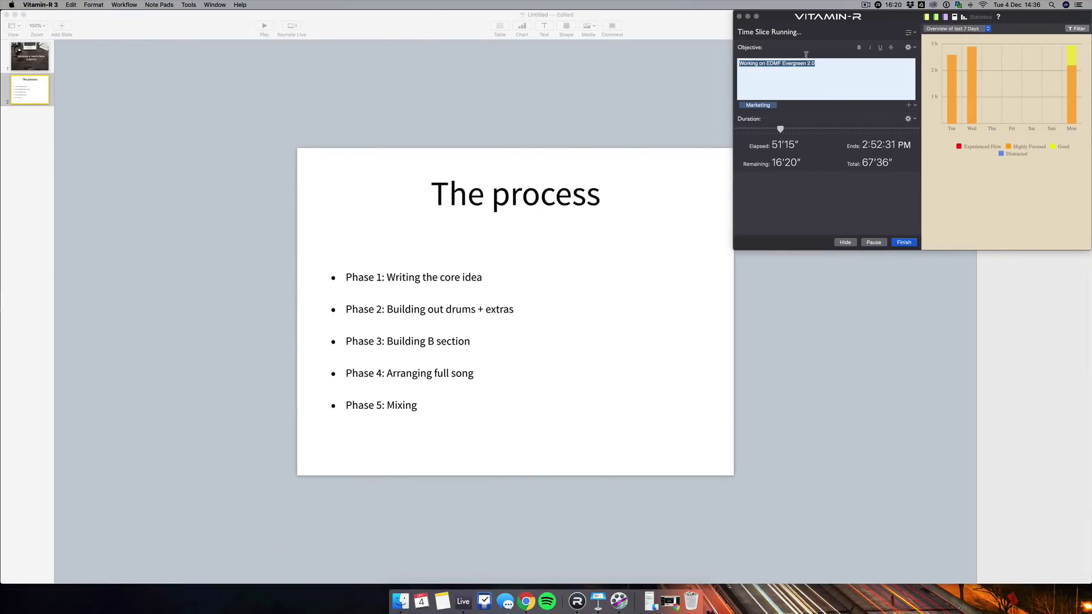
Hide the Vitamin-R timer over the process slide, switch back to Ableton Live, select the THE_LAB track and play the loop.
{"action": "left_click", "coordinate": [844, 243]}
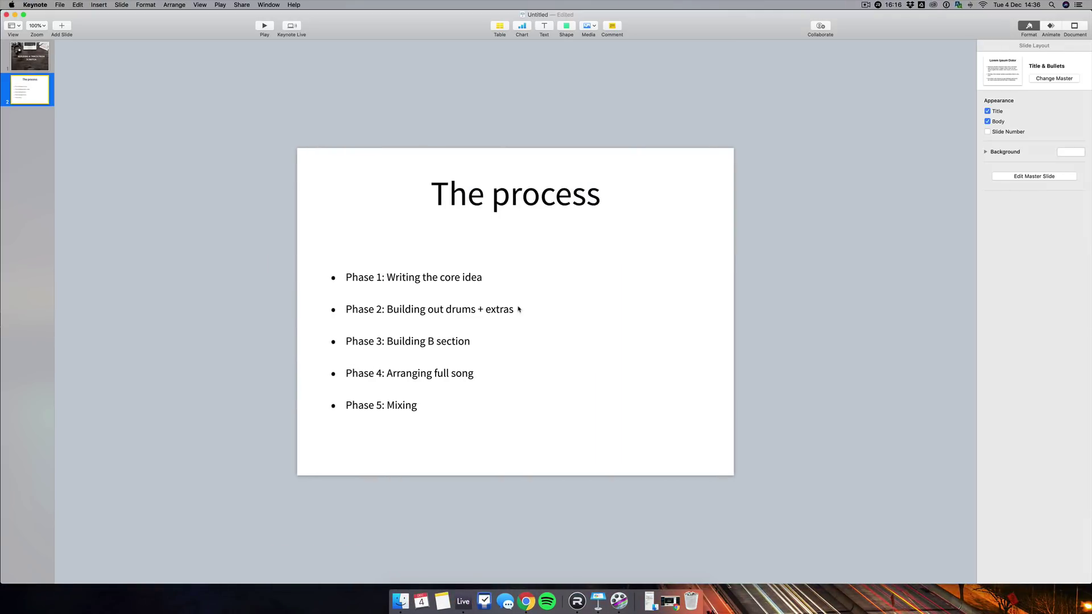
{"action": "key", "text": "ctrl+Right"}
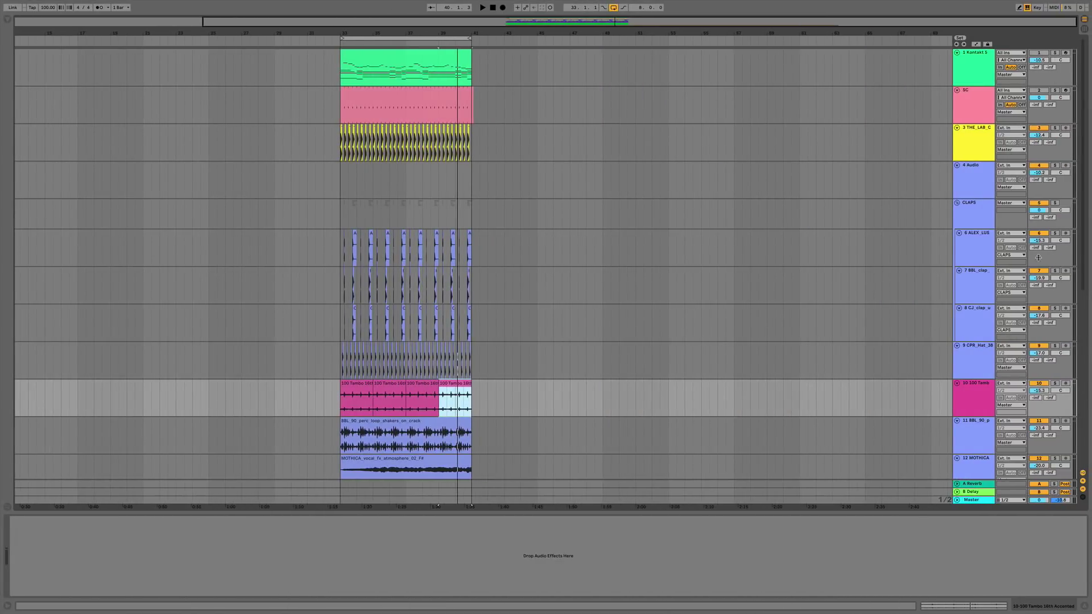
{"action": "left_click", "coordinate": [968, 158]}
{"action": "key", "text": "space"}
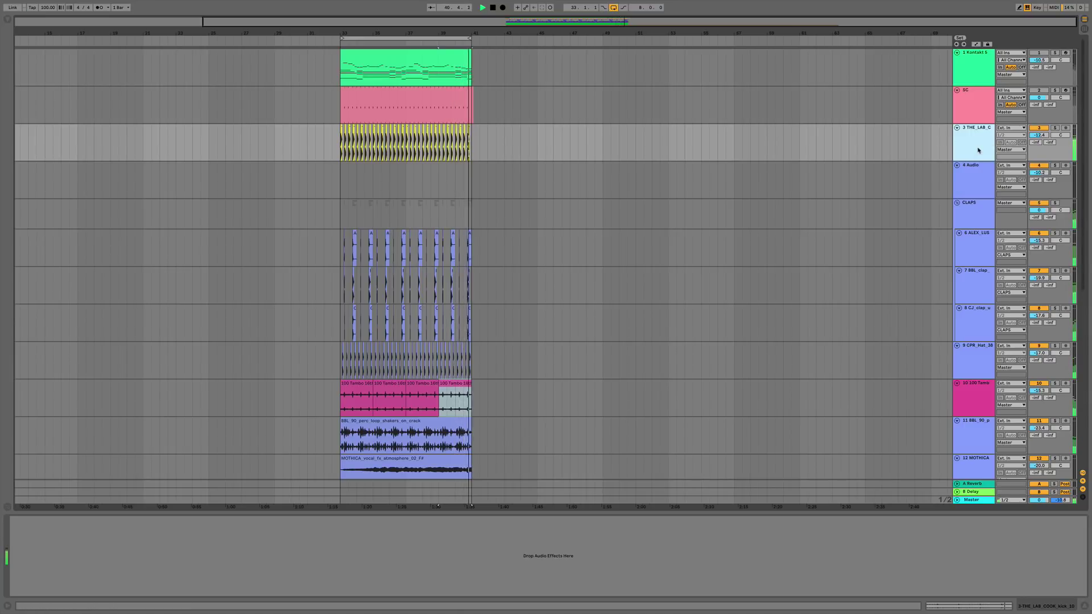
Insert a MIDI track below the THE_LAB track and copy the Kontakt clip onto it at bar 33.
{"action": "left_click", "coordinate": [443, 54]}
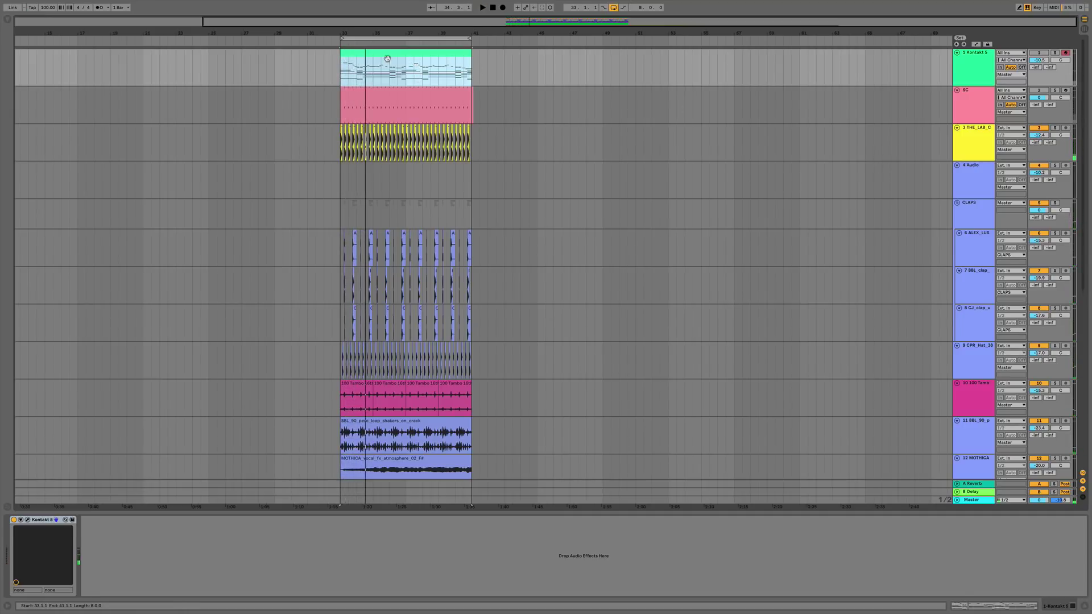
{"action": "key", "text": "space"}
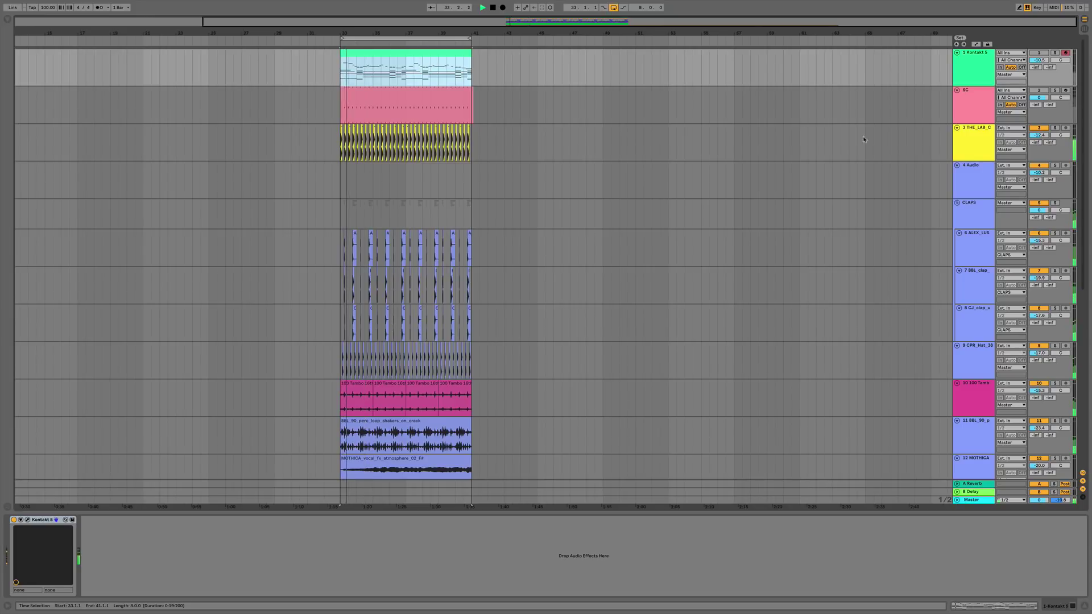
{"action": "right_click", "coordinate": [978, 150]}
{"action": "left_click", "coordinate": [1002, 217]}
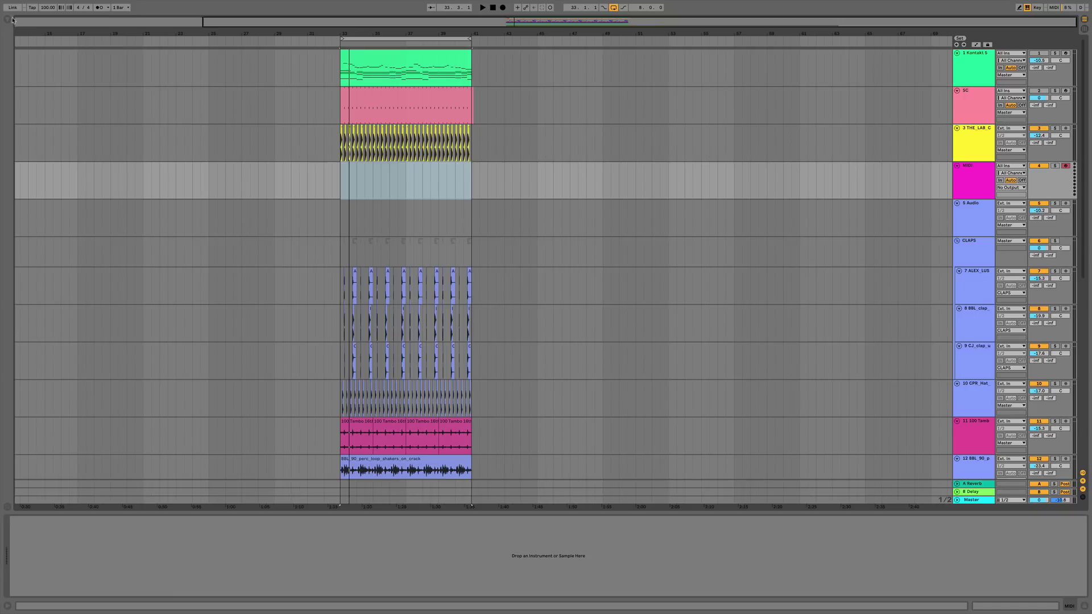
{"action": "left_click_drag", "start_coordinate": [347, 59], "coordinate": [342, 193]}
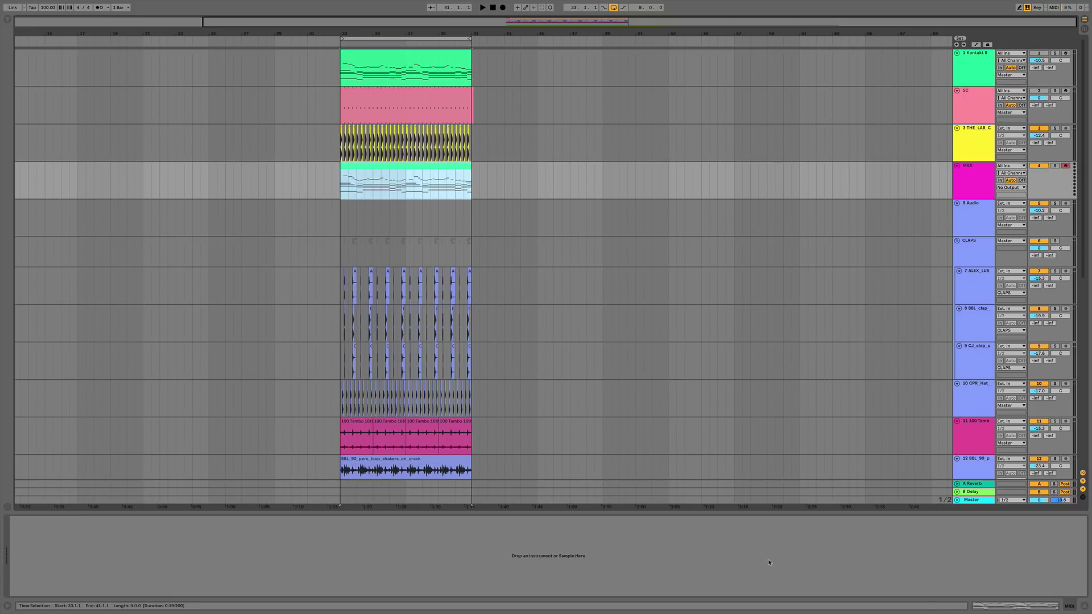
Deactivate the chord and bass notes in the copied clip, keeping only the top melody, and play the loop.
{"action": "left_click", "coordinate": [1005, 607]}
{"action": "scroll", "coordinate": [136, 411], "scroll_direction": "down", "scroll_amount": 6}
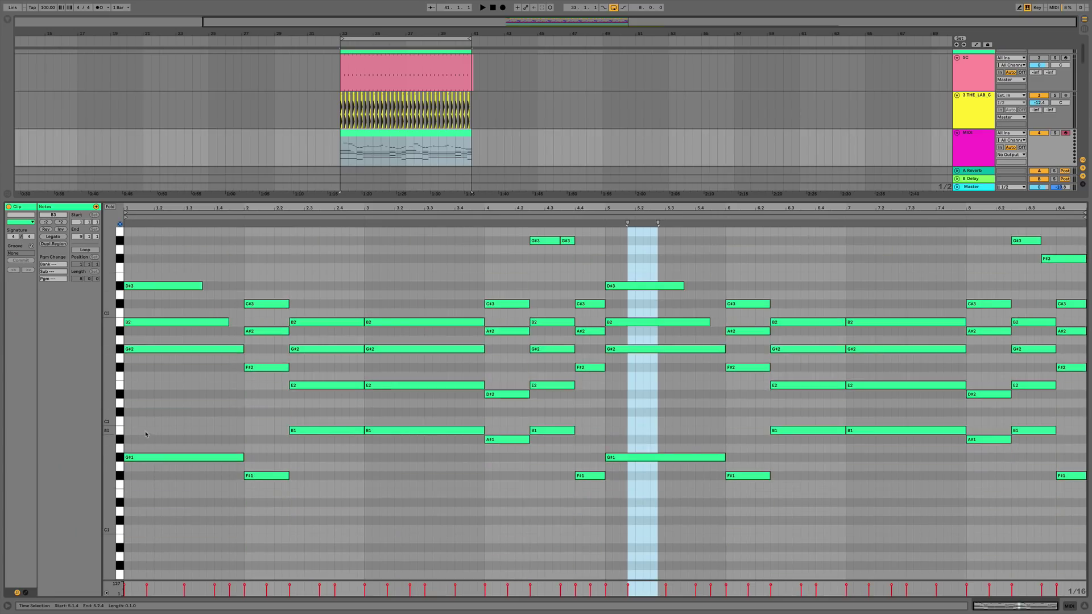
{"action": "left_click_drag", "start_coordinate": [153, 336], "coordinate": [1013, 522]}
{"action": "left_click_drag", "start_coordinate": [1072, 353], "coordinate": [1083, 495]}
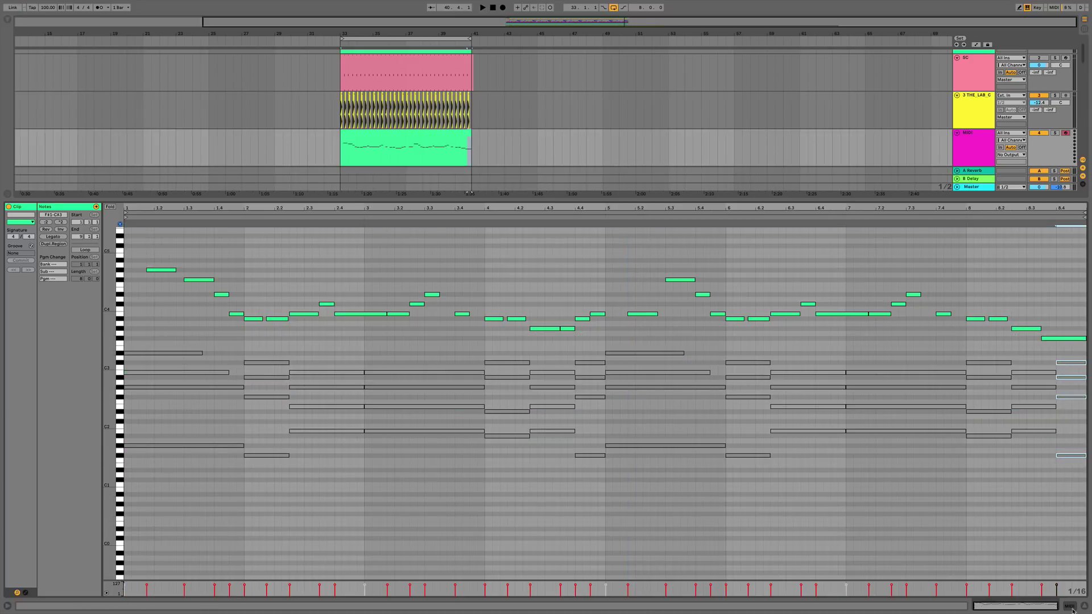
{"action": "left_click", "coordinate": [1071, 607]}
{"action": "key", "text": "space"}
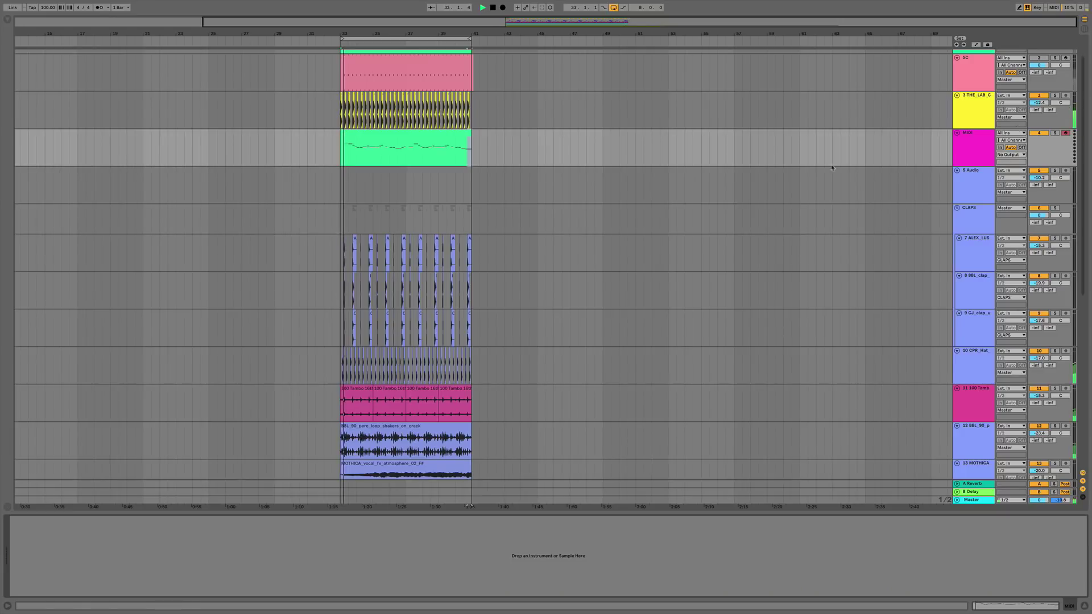
Load the Native Instruments Reaktor 6 plug-in on the new MIDI track and open the Kontour ensemble in it.
{"action": "left_click", "coordinate": [9, 22]}
{"action": "left_click", "coordinate": [24, 127]}
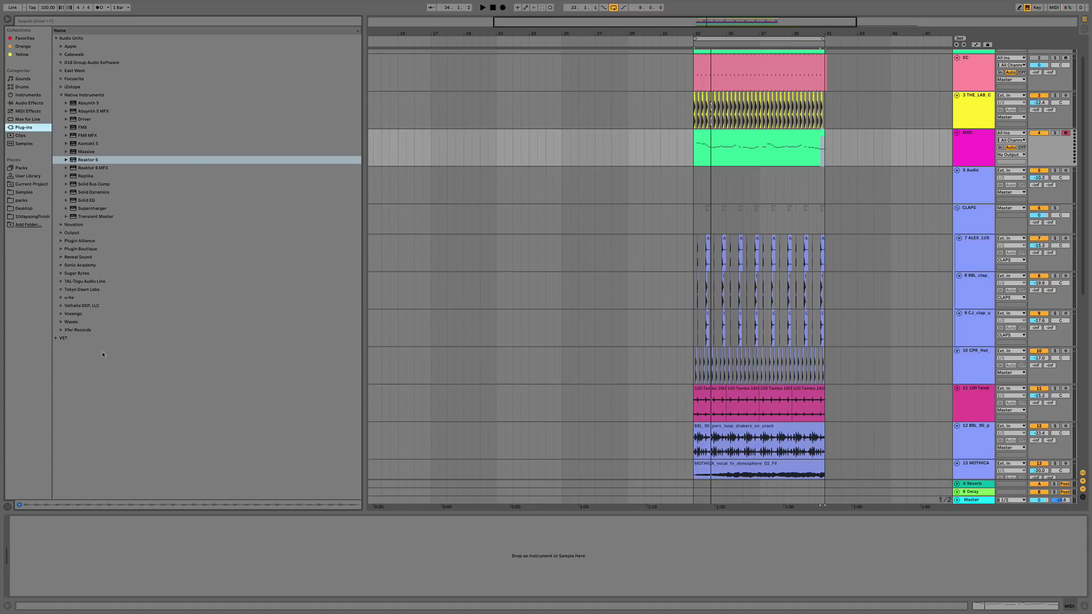
{"action": "left_click", "coordinate": [85, 160]}
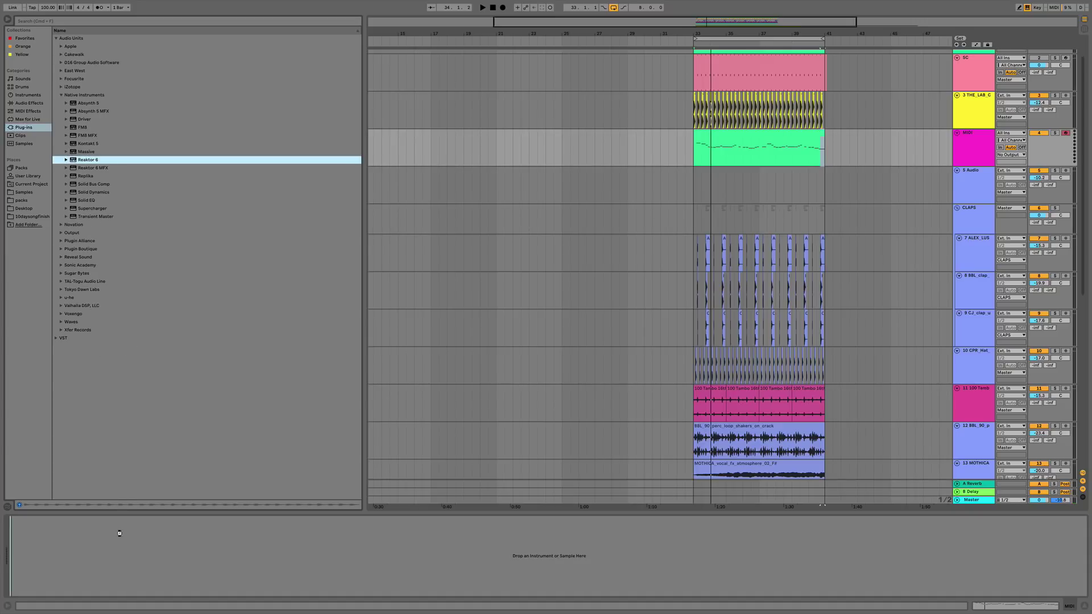
{"action": "key", "text": "Return"}
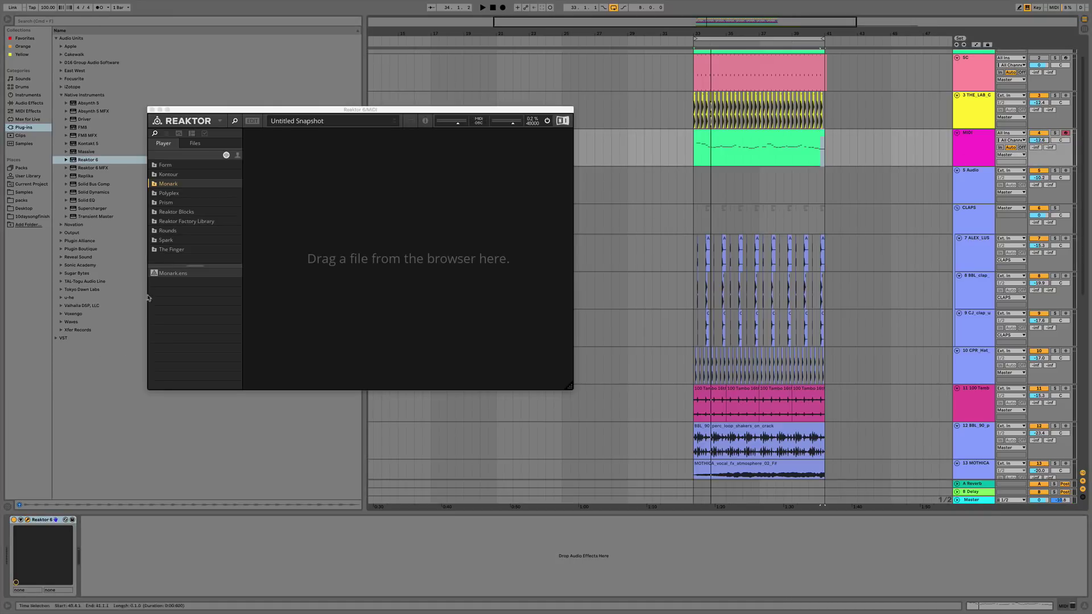
{"action": "left_click", "coordinate": [158, 175]}
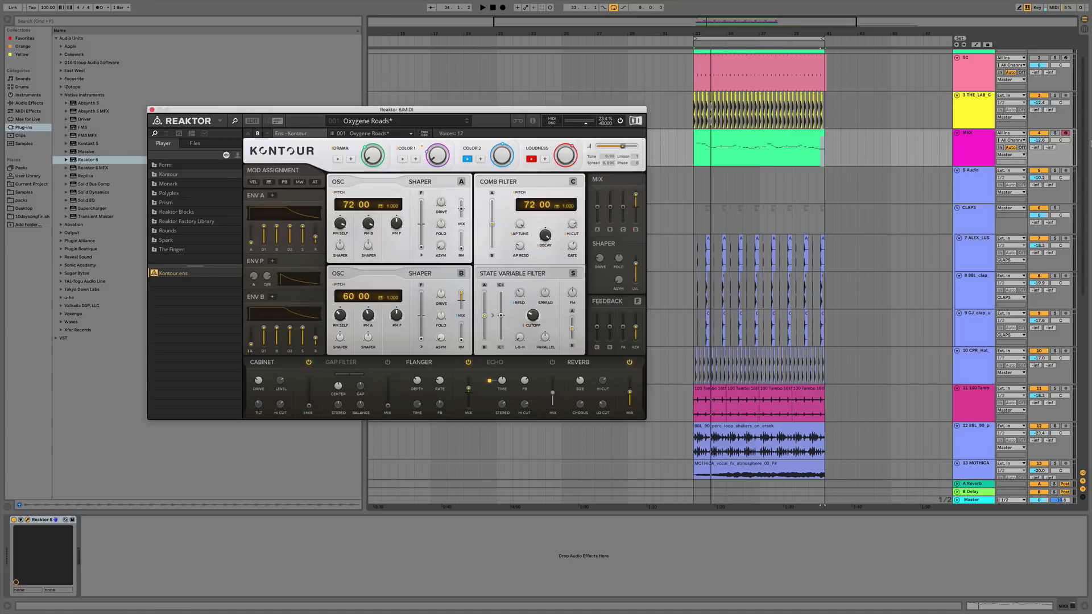
Solo the Reaktor 6 track, start playback and adjust the track's volume.
{"action": "left_click", "coordinate": [1054, 133]}
{"action": "key", "text": "space"}
{"action": "left_click_drag", "start_coordinate": [1039, 136], "coordinate": [1045, 141]}
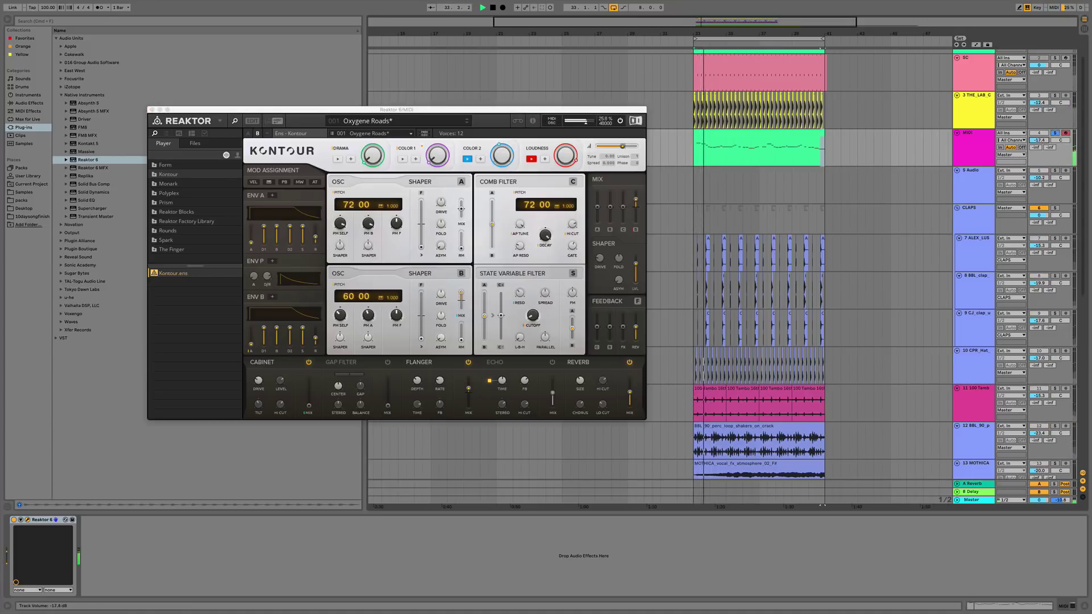
Advance the Kontour presets from Oxygene Roads to Keystaged, then unsolo the track to hear it with the full loop.
{"action": "left_click", "coordinate": [467, 123]}
{"action": "left_click", "coordinate": [468, 124]}
{"action": "left_click", "coordinate": [467, 123]}
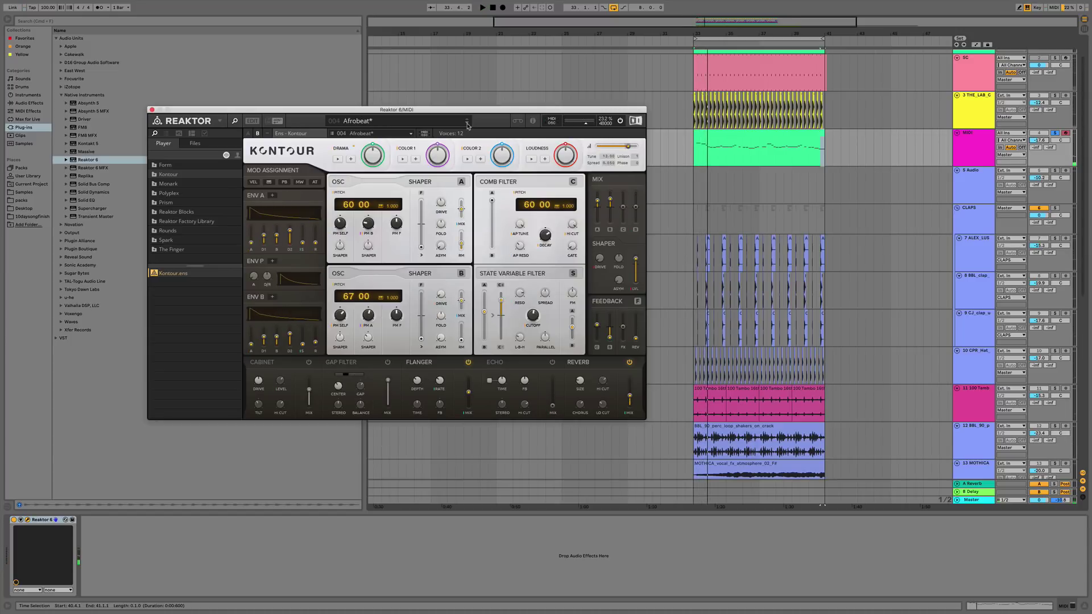
{"action": "left_click", "coordinate": [467, 124]}
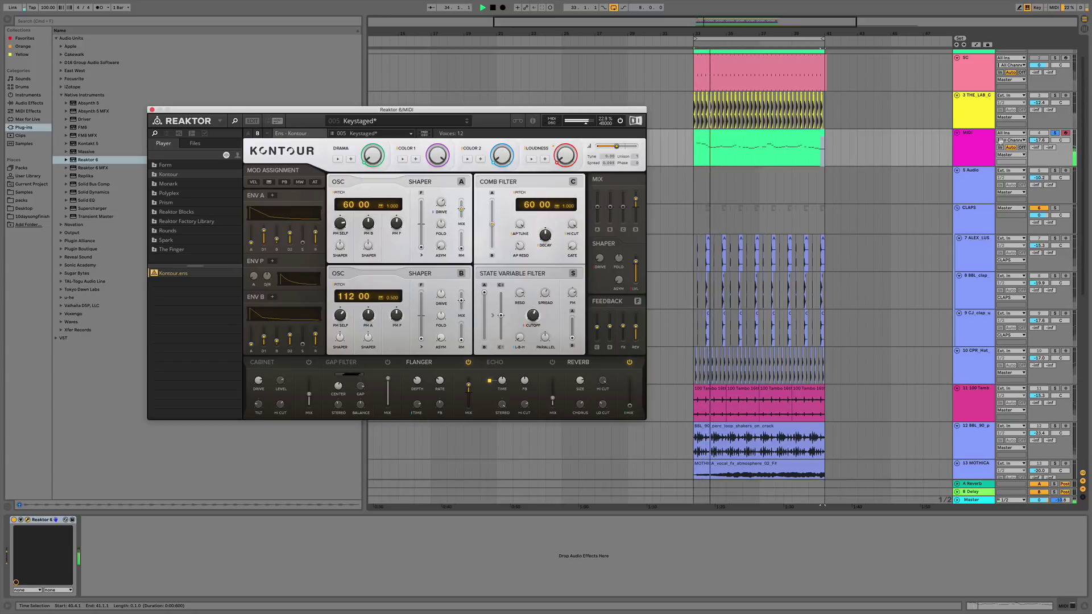
{"action": "key", "text": "space"}
{"action": "left_click", "coordinate": [1054, 133]}
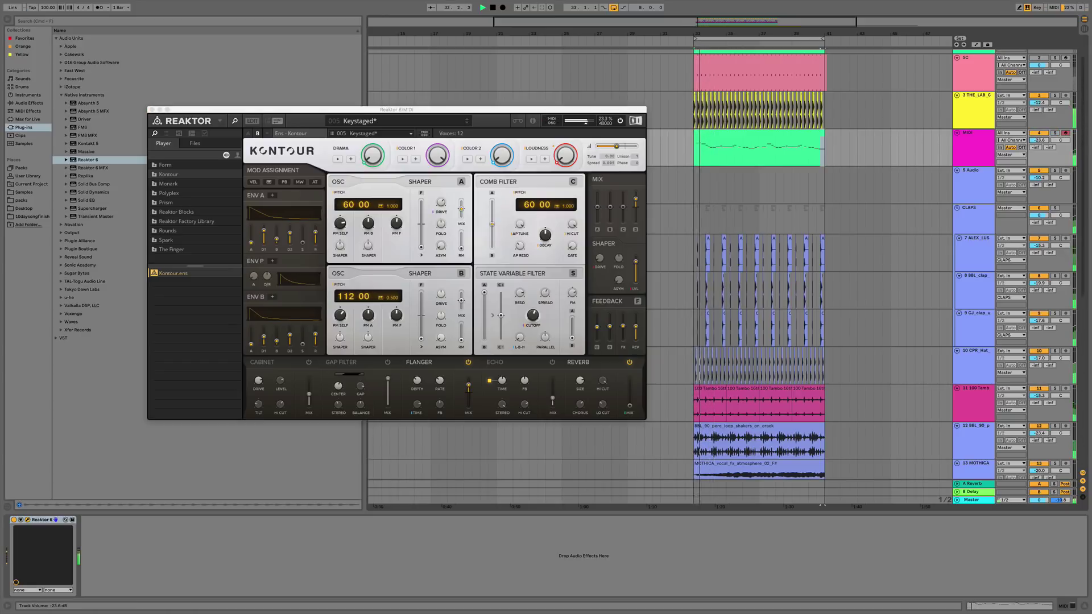
Add the -12 Pitch MIDI effect preset in front of Reaktor 6 and play the loop.
{"action": "left_click", "coordinate": [29, 112]}
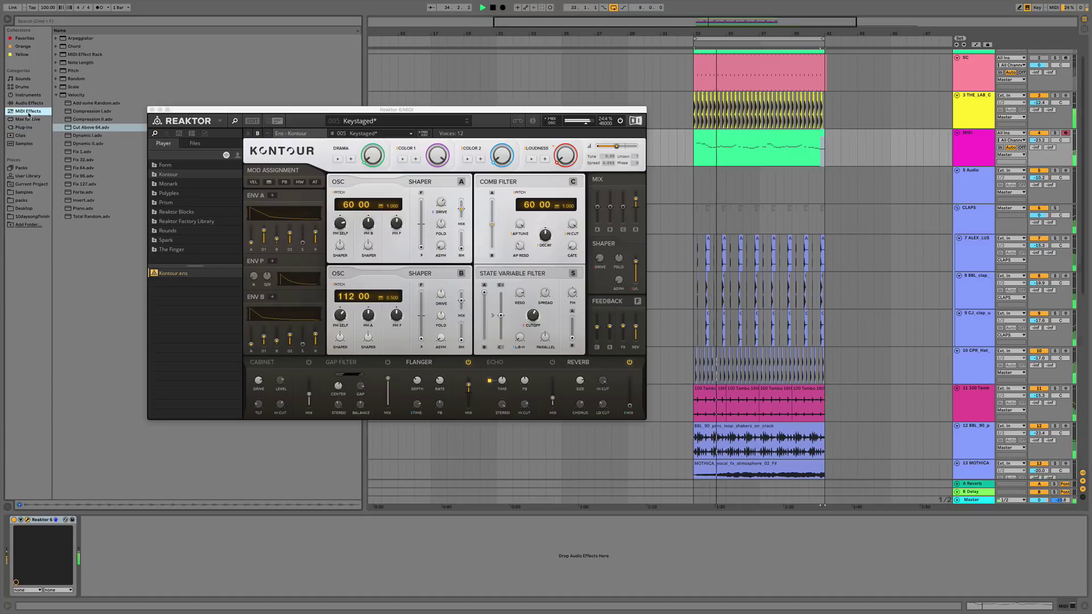
{"action": "left_click", "coordinate": [60, 71]}
{"action": "left_click", "coordinate": [78, 95]}
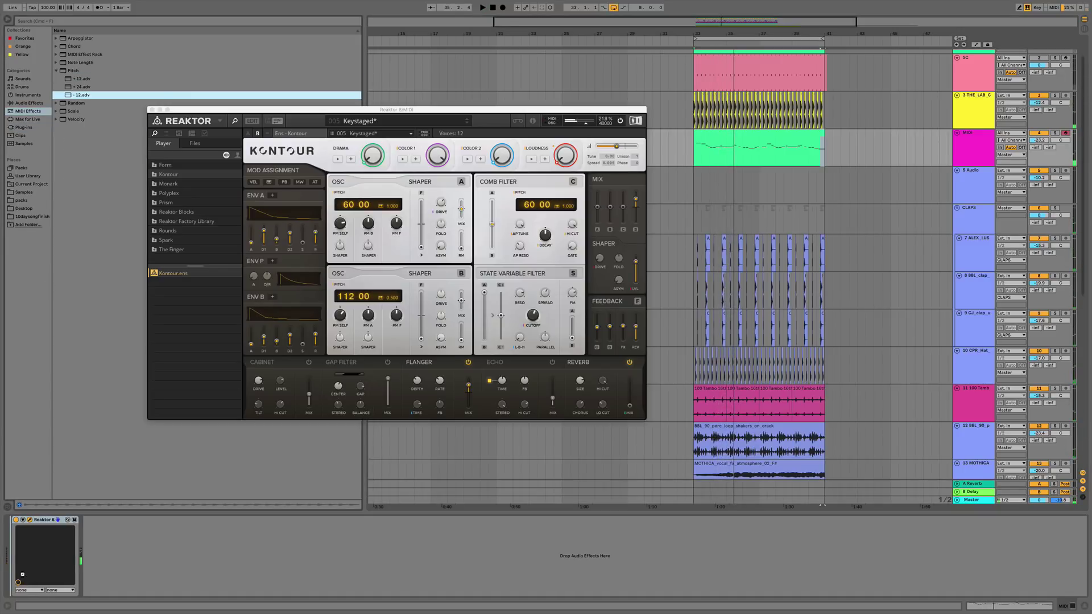
{"action": "left_click_drag", "start_coordinate": [22, 574], "coordinate": [7, 549]}
{"action": "key", "text": "space"}
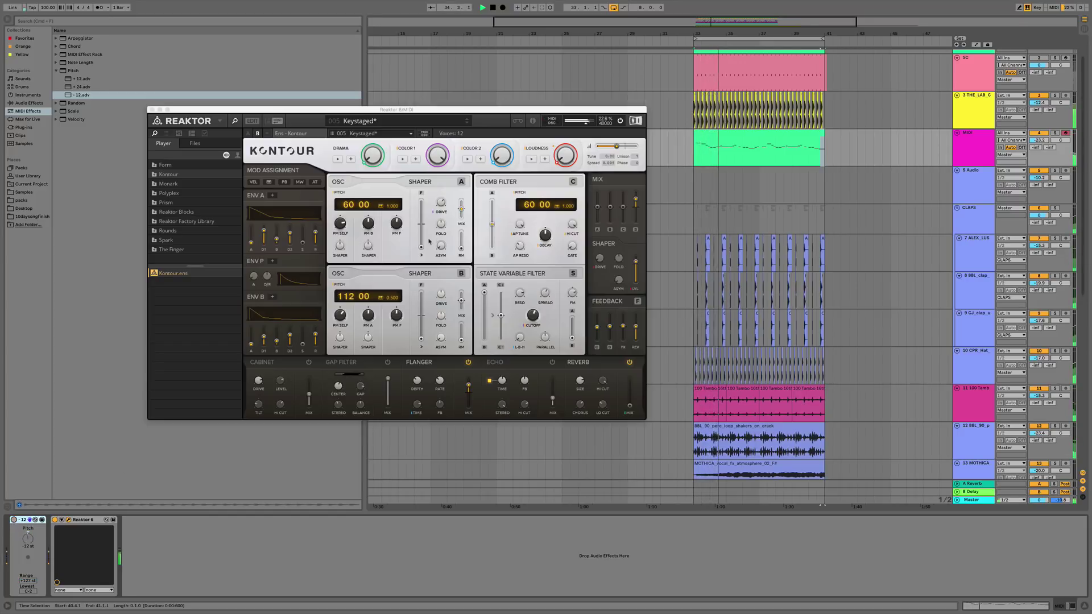
Advance the Kontour presets to Elemental and toggle the -12 Pitch effect to compare the sound during playback.
{"action": "left_click", "coordinate": [467, 124]}
{"action": "left_click", "coordinate": [466, 124]}
{"action": "left_click", "coordinate": [467, 123]}
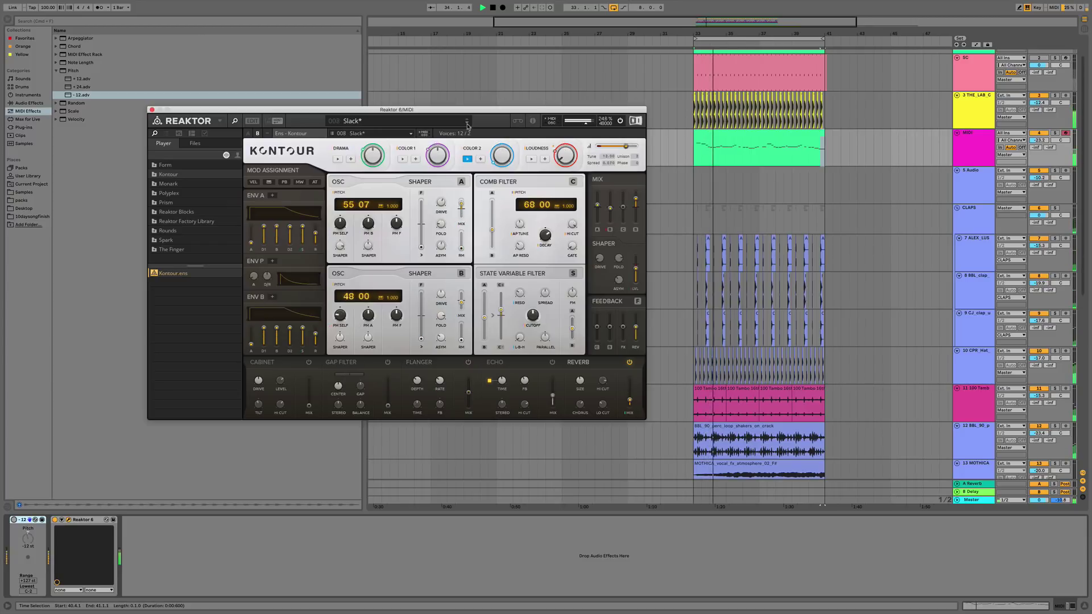
{"action": "left_click", "coordinate": [466, 123]}
{"action": "left_click", "coordinate": [467, 124]}
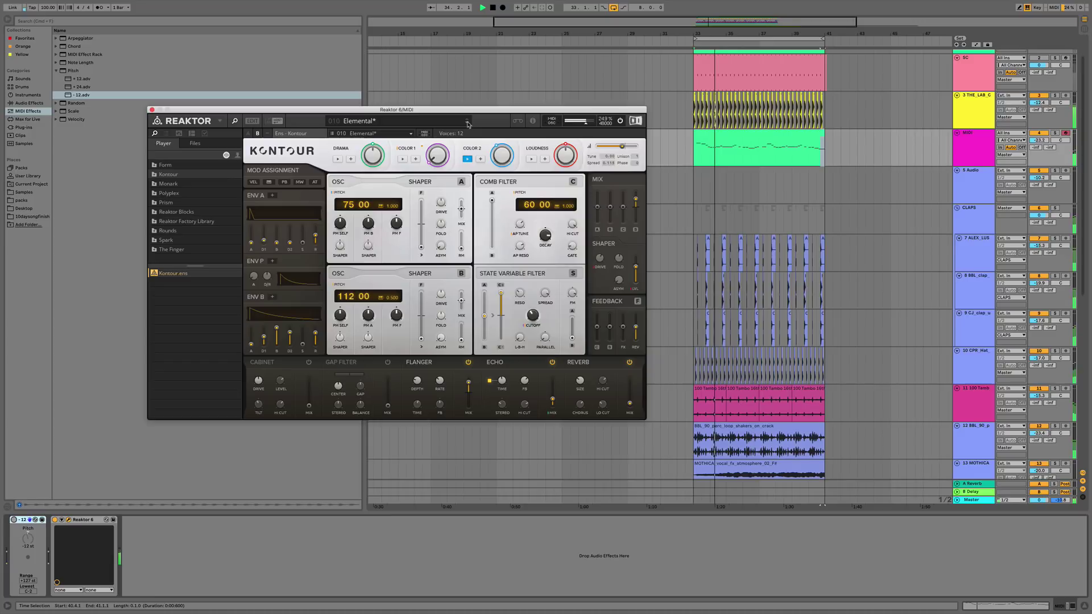
{"action": "left_click", "coordinate": [15, 519]}
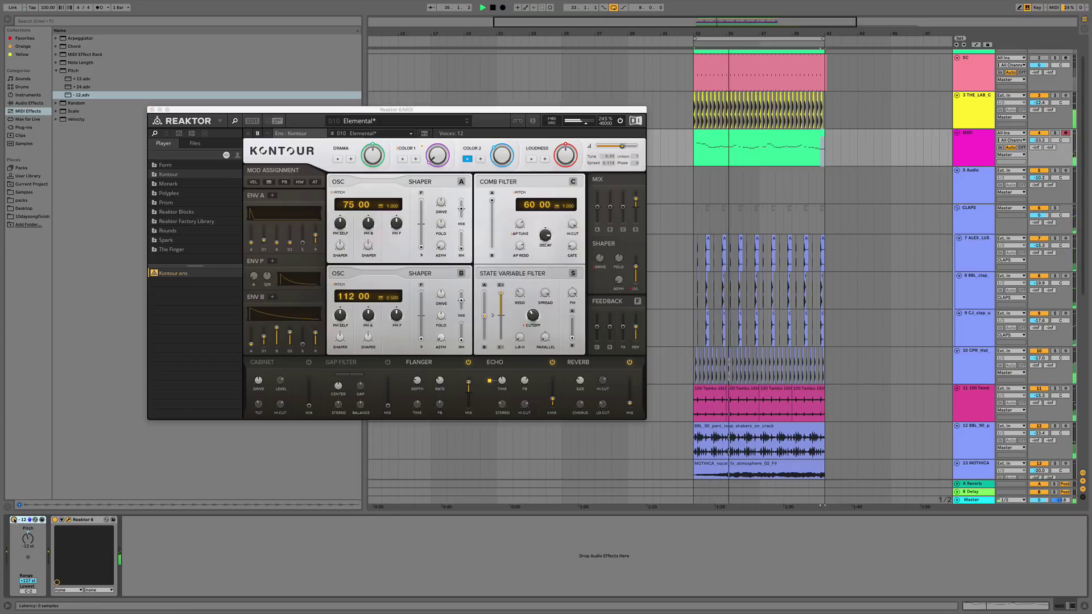
{"action": "left_click", "coordinate": [412, 132]}
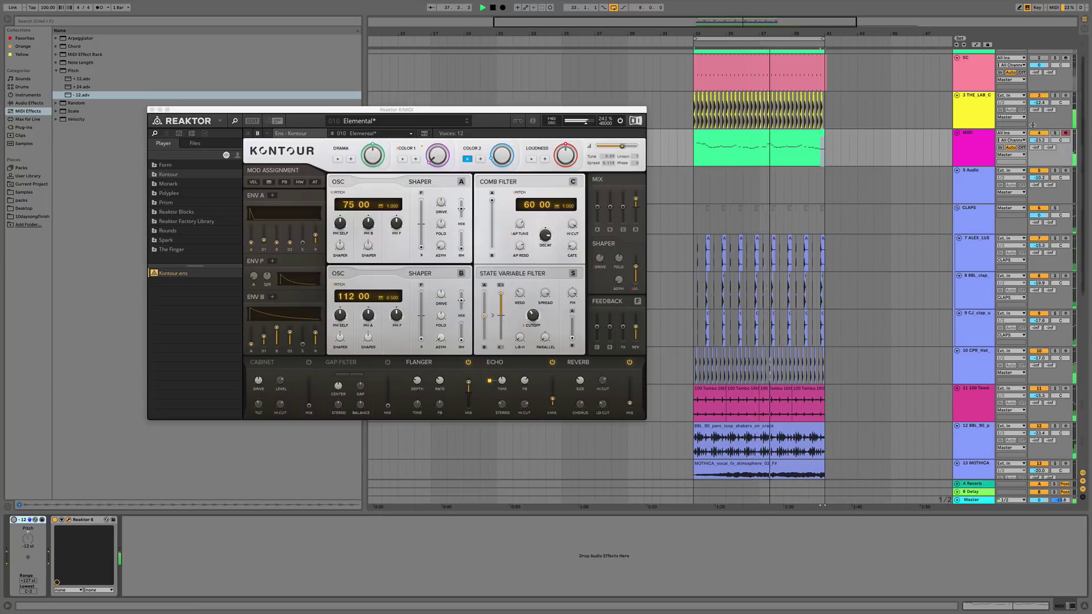
Duplicate the MIDI track holding the Kontour melody.
{"action": "left_click", "coordinate": [975, 153]}
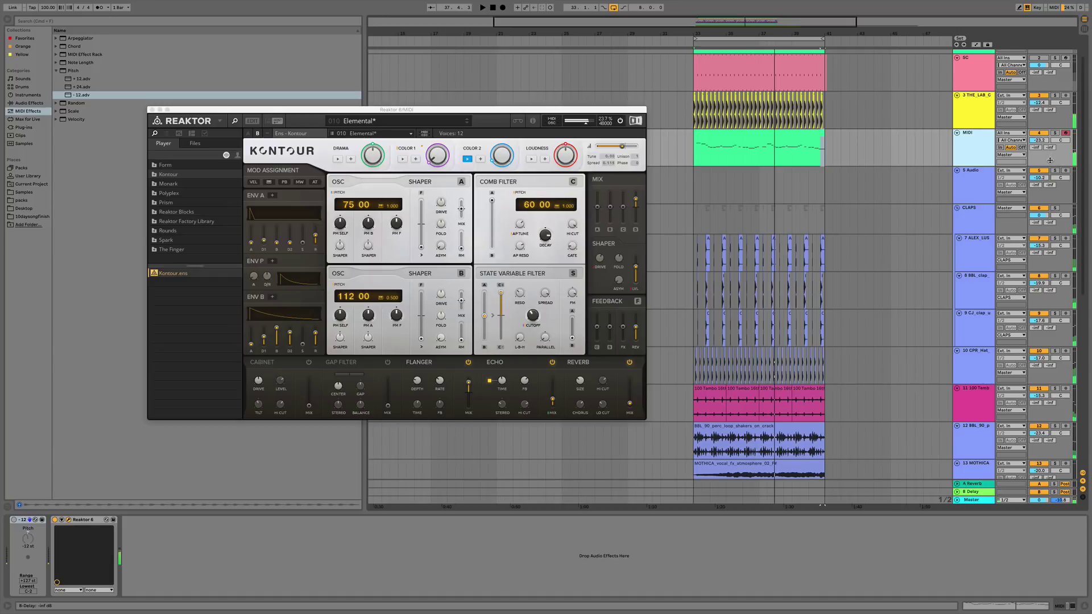
{"action": "key", "text": "super+d"}
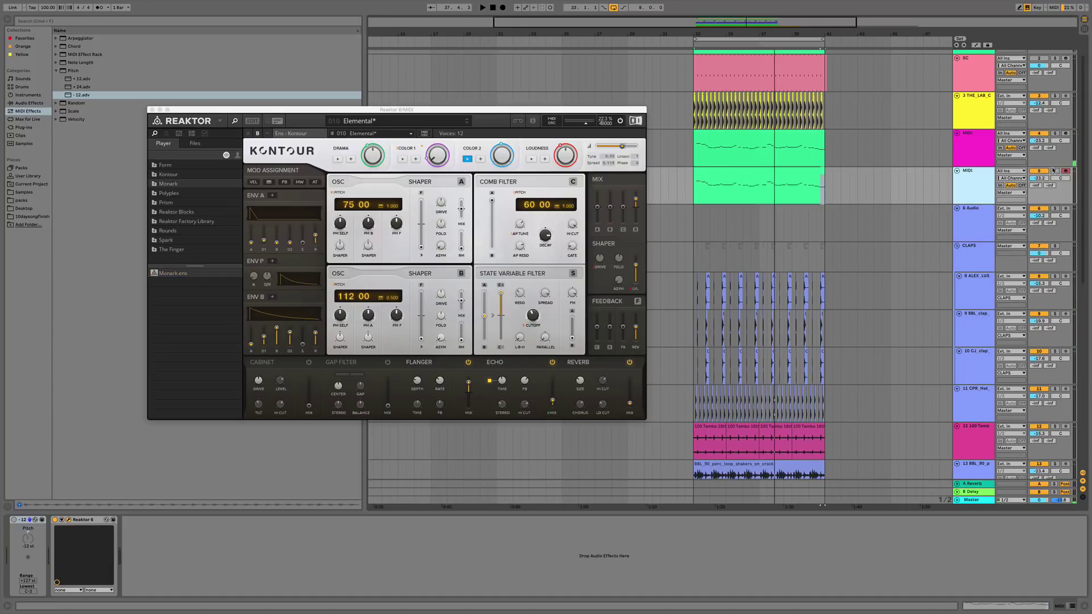
Play the loop, solo the duplicated Kontour track and advance its presets from Elemental to Organisch.
{"action": "key", "text": "space"}
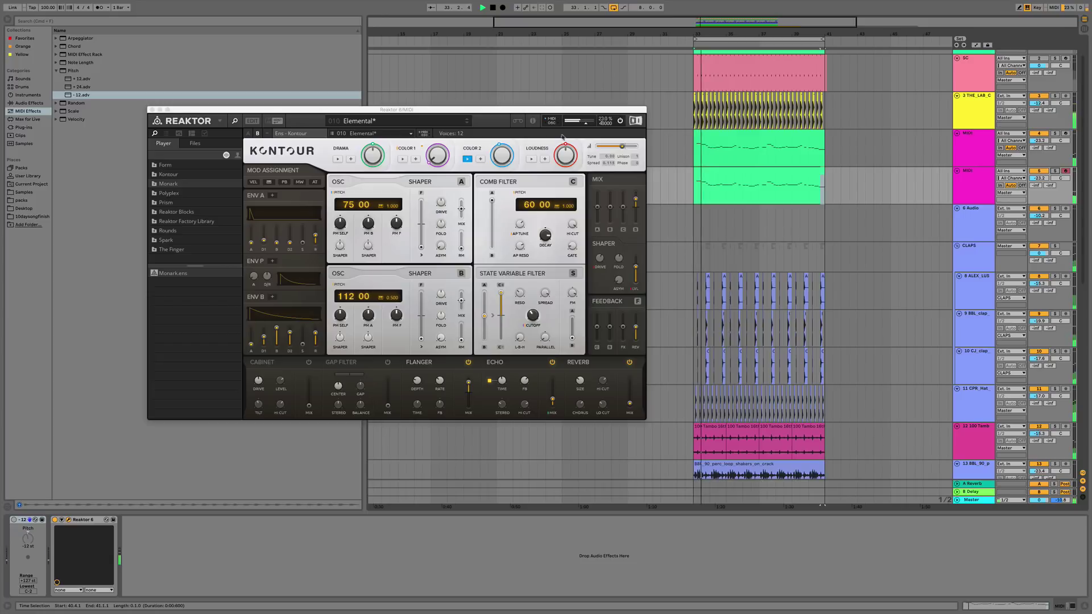
{"action": "left_click", "coordinate": [467, 122]}
{"action": "left_click", "coordinate": [1055, 171]}
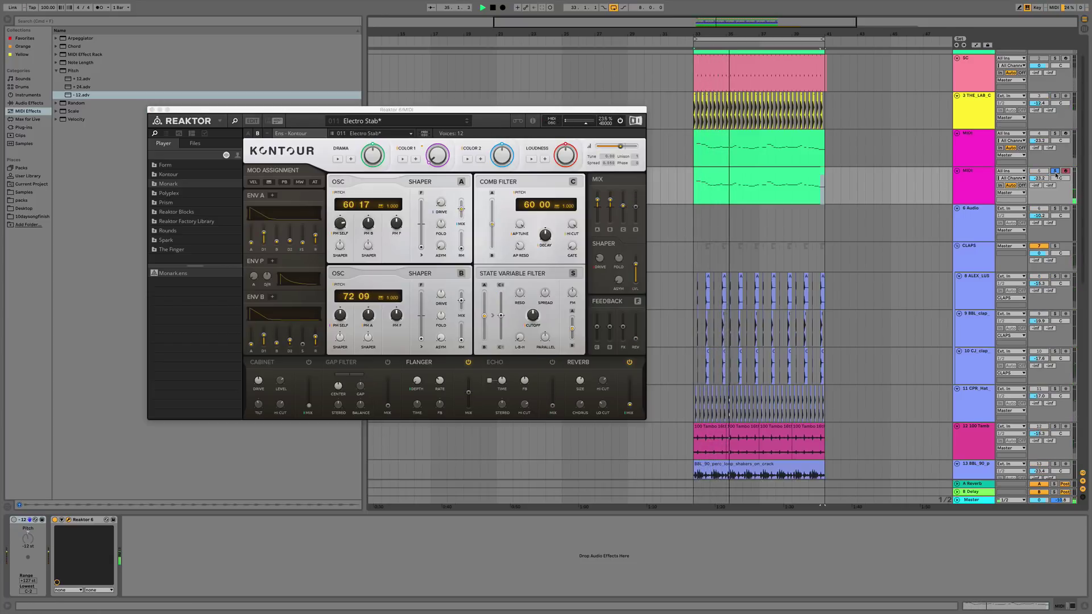
{"action": "left_click", "coordinate": [467, 123]}
{"action": "left_click", "coordinate": [467, 123]}
{"action": "left_click", "coordinate": [467, 123]}
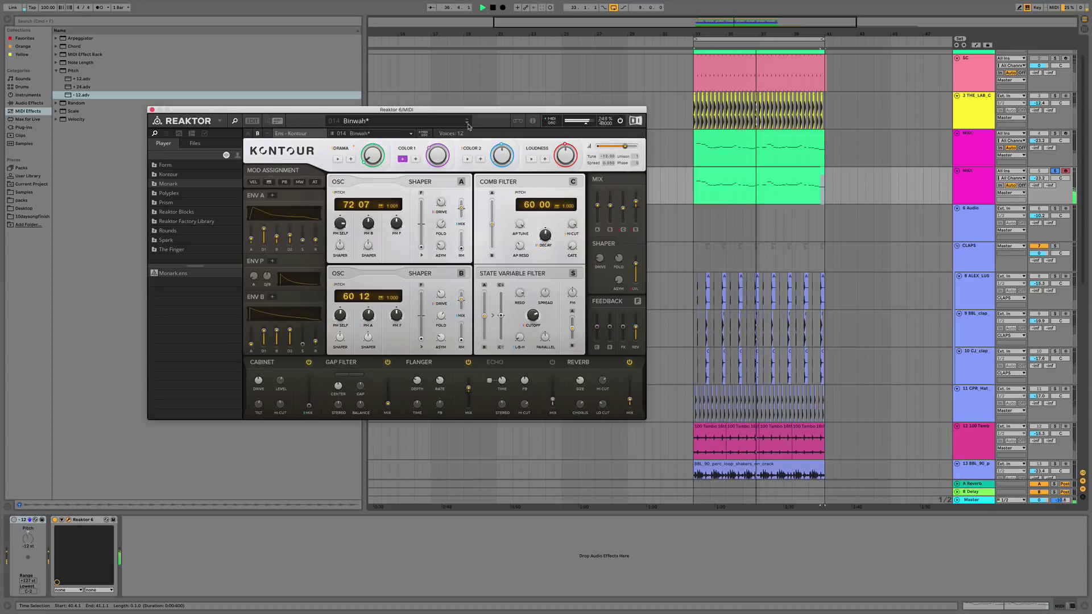
{"action": "left_click", "coordinate": [467, 124]}
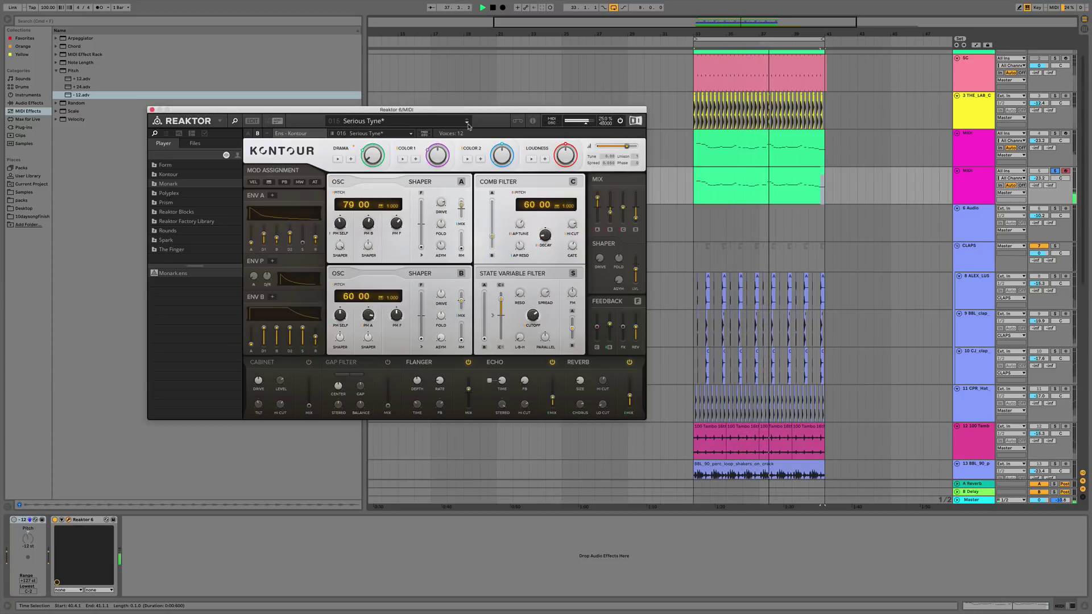
{"action": "left_click", "coordinate": [467, 123]}
{"action": "left_click", "coordinate": [466, 123]}
{"action": "left_click", "coordinate": [467, 122]}
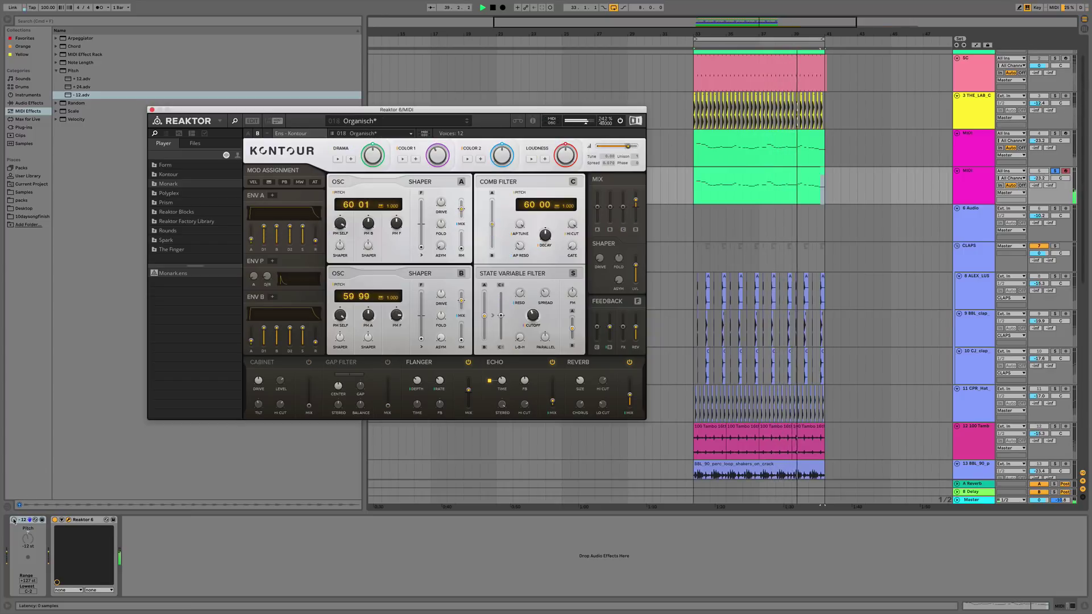
Enable the -12 Pitch effect on the soloed layer, unsolo it and balance the volumes of the two Kontour tracks.
{"action": "left_click", "coordinate": [14, 519]}
{"action": "left_click", "coordinate": [1054, 171]}
{"action": "left_click_drag", "start_coordinate": [1039, 178], "coordinate": [1039, 169]}
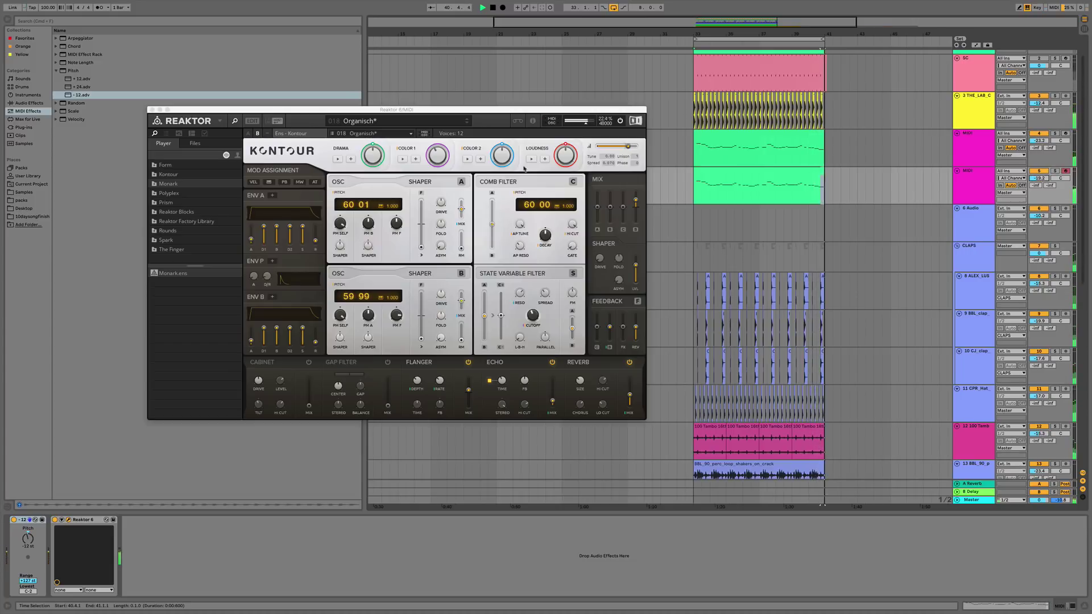
{"action": "left_click", "coordinate": [152, 110]}
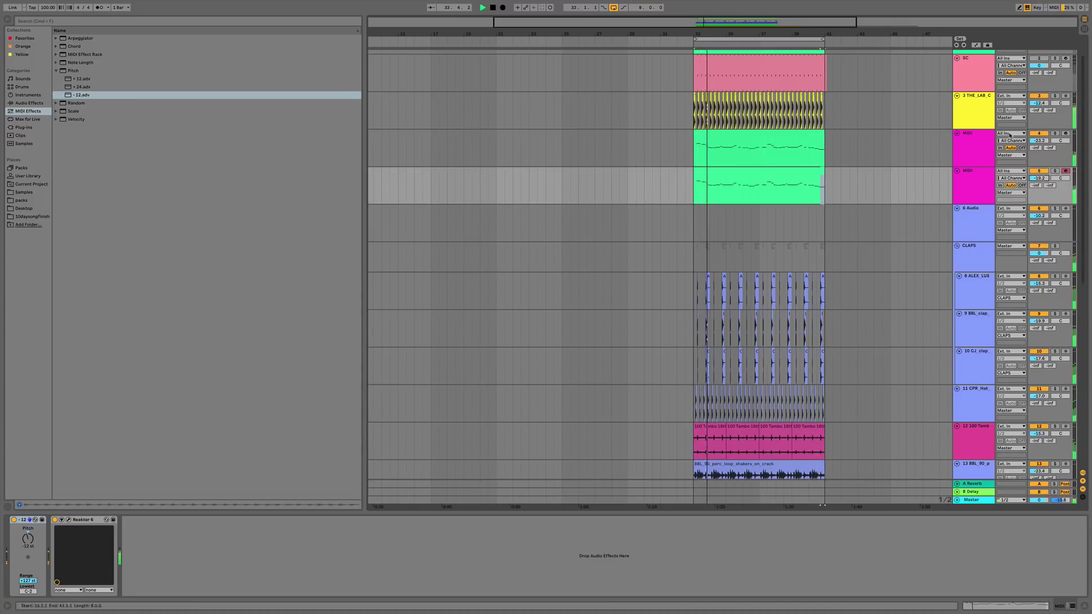
{"action": "left_click_drag", "start_coordinate": [1039, 140], "coordinate": [1039, 138]}
{"action": "left_click_drag", "start_coordinate": [1039, 178], "coordinate": [1042, 182]}
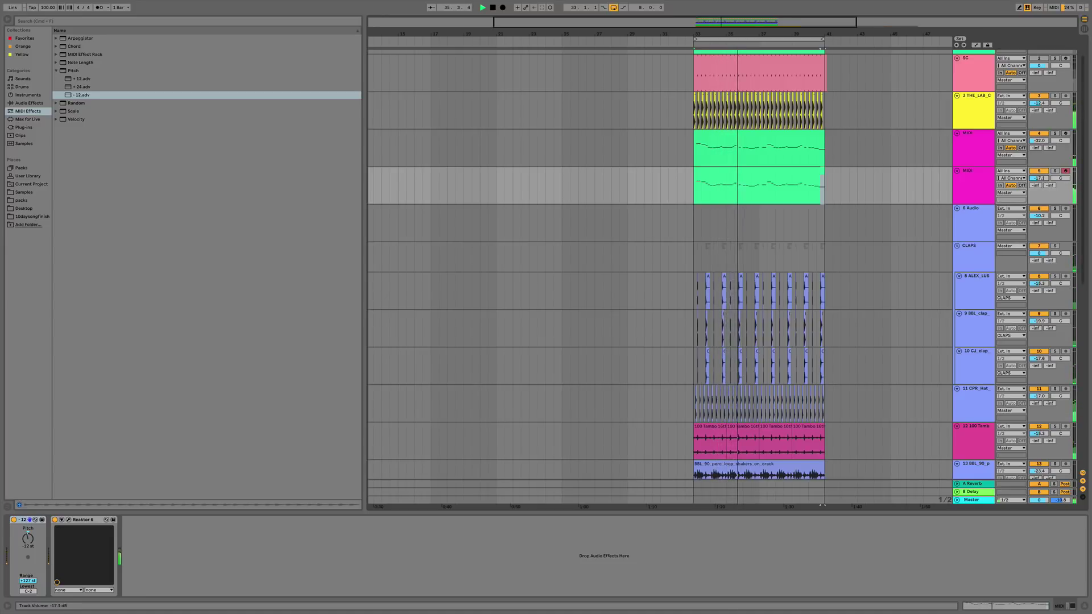
Compare the duplicated layer with the -12 Pitch effect off and on, and lower its track volume to -18.2 dB.
{"action": "left_click", "coordinate": [14, 520]}
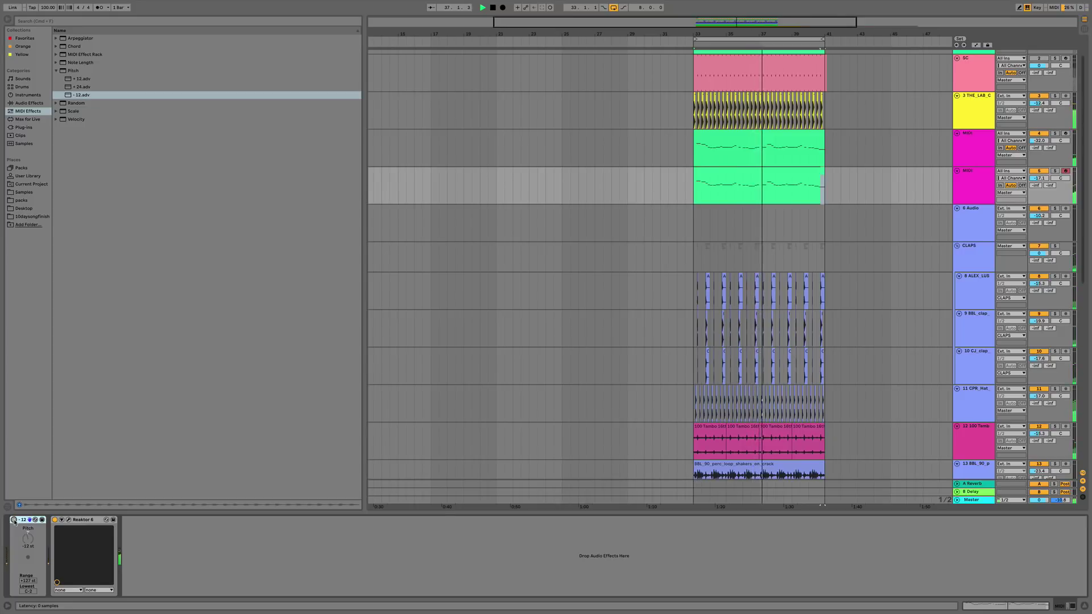
{"action": "left_click", "coordinate": [14, 519]}
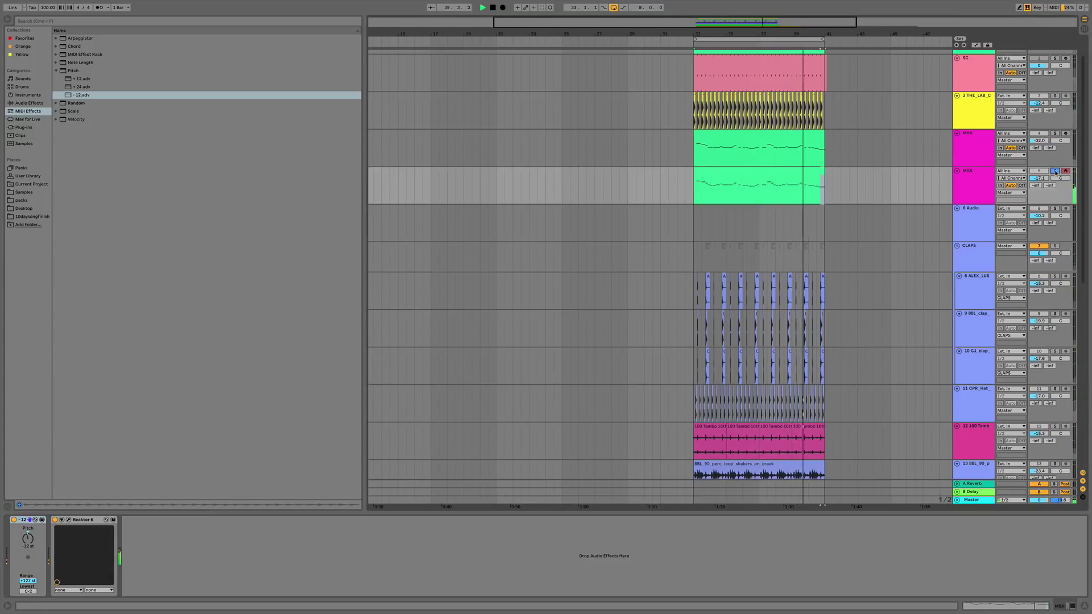
{"action": "left_click_drag", "start_coordinate": [1038, 178], "coordinate": [1038, 184]}
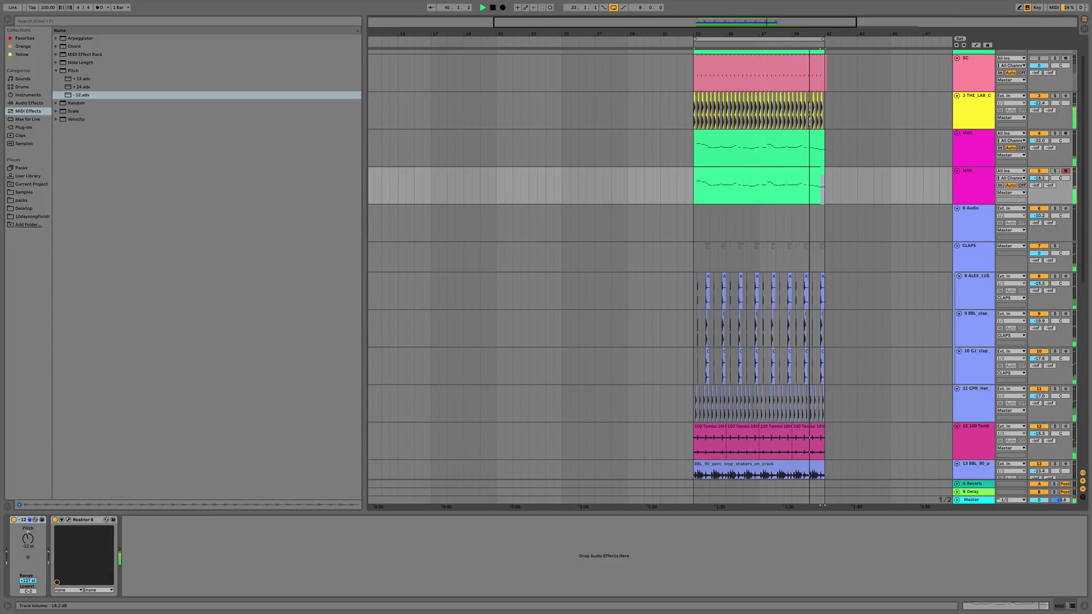
Reopen the duplicated layer's Reaktor and advance the Kontour presets from Organisch to Induced, soloing and unsoloing the track to compare.
{"action": "left_click", "coordinate": [73, 522]}
{"action": "left_click", "coordinate": [1038, 128]}
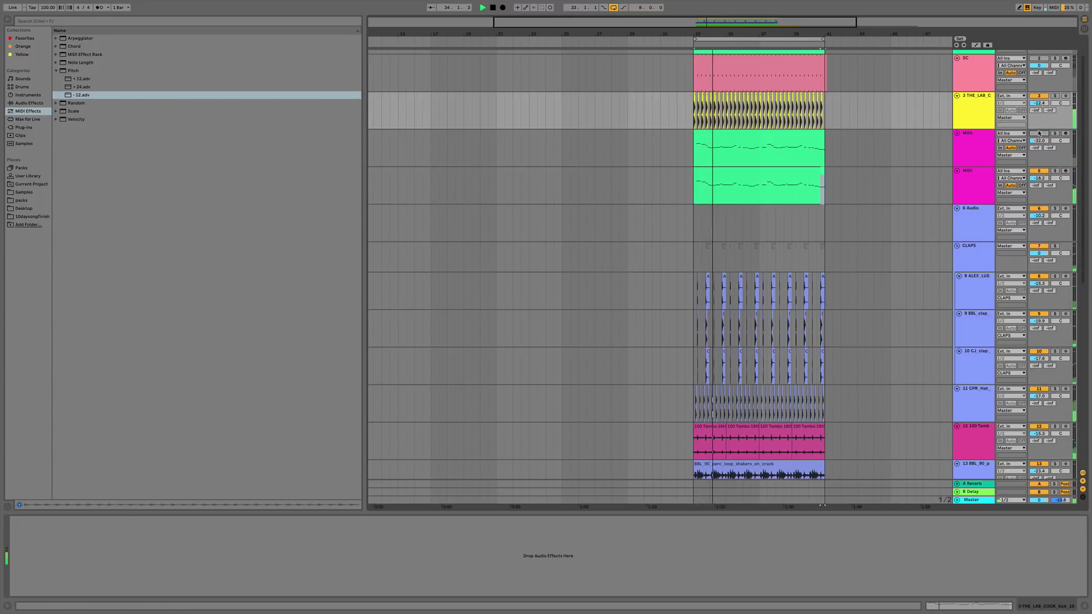
{"action": "left_click", "coordinate": [1054, 170]}
{"action": "left_click", "coordinate": [467, 123]}
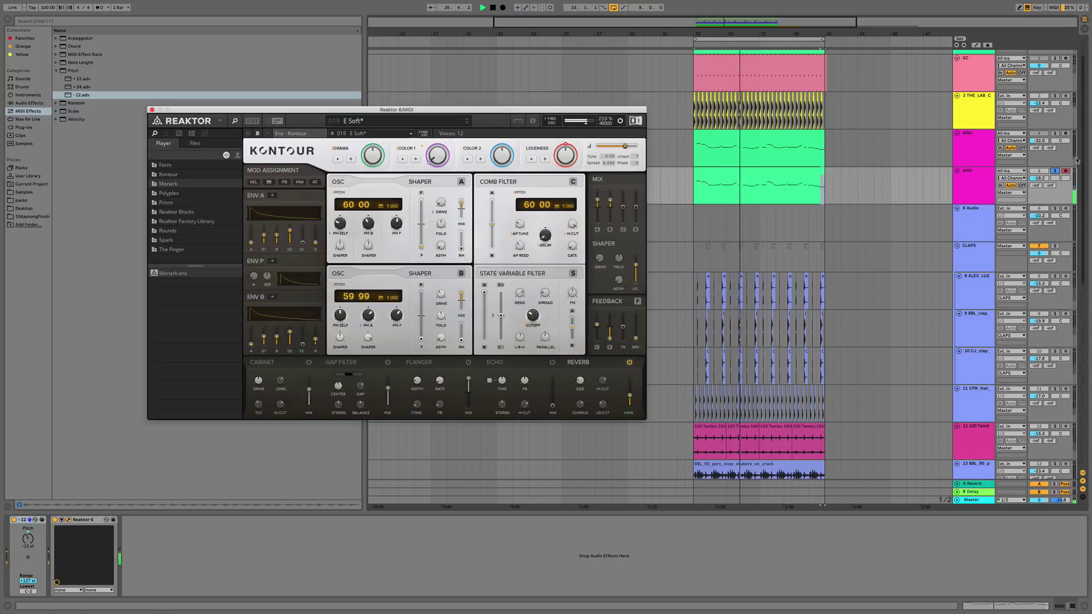
{"action": "left_click", "coordinate": [1055, 171]}
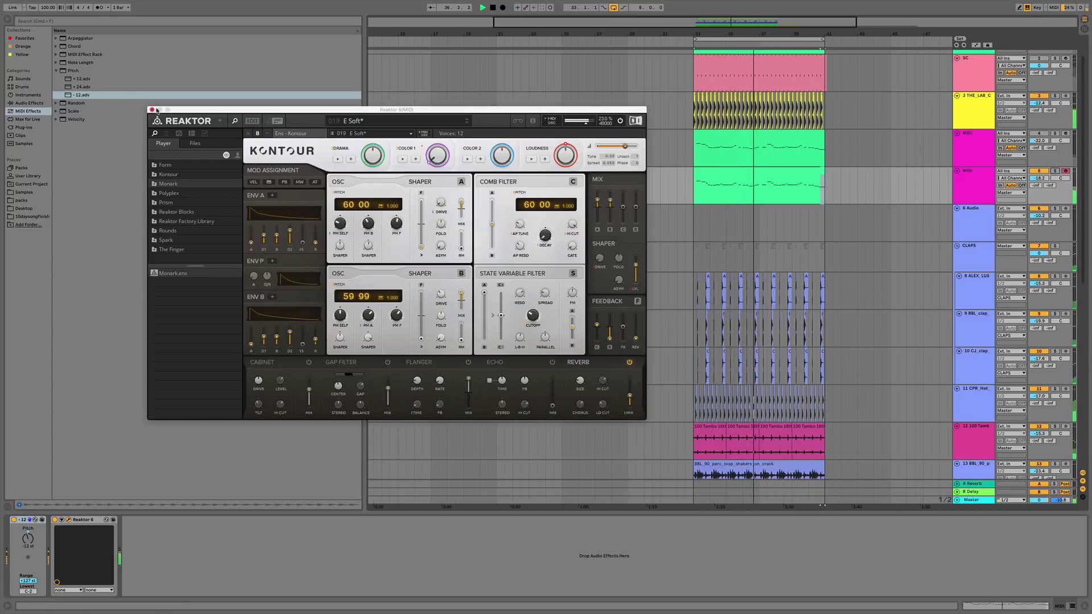
{"action": "left_click", "coordinate": [466, 123]}
{"action": "left_click", "coordinate": [467, 123]}
{"action": "left_click", "coordinate": [467, 123]}
{"action": "left_click", "coordinate": [466, 122]}
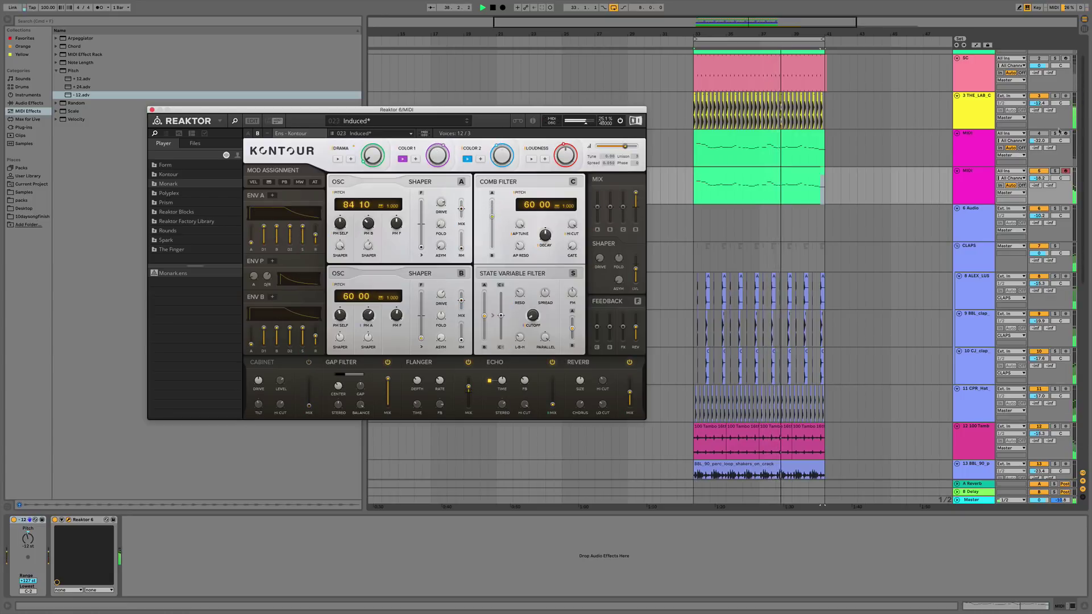
Advance the duplicated layer's Kontour presets from Induced to Steely with the full loop playing.
{"action": "left_click", "coordinate": [988, 181]}
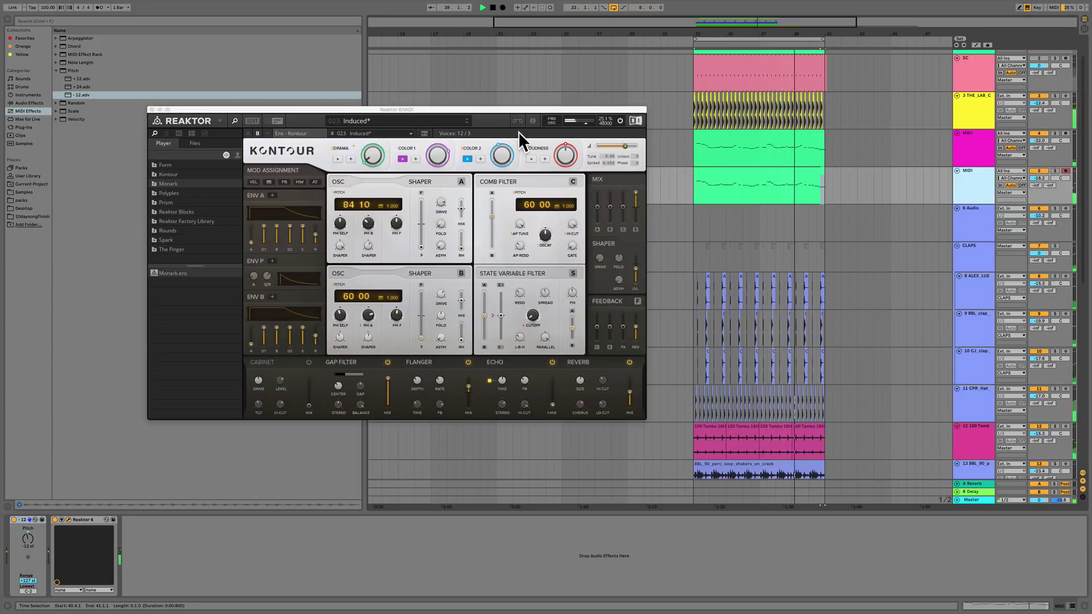
{"action": "left_click", "coordinate": [467, 123]}
{"action": "left_click", "coordinate": [467, 123]}
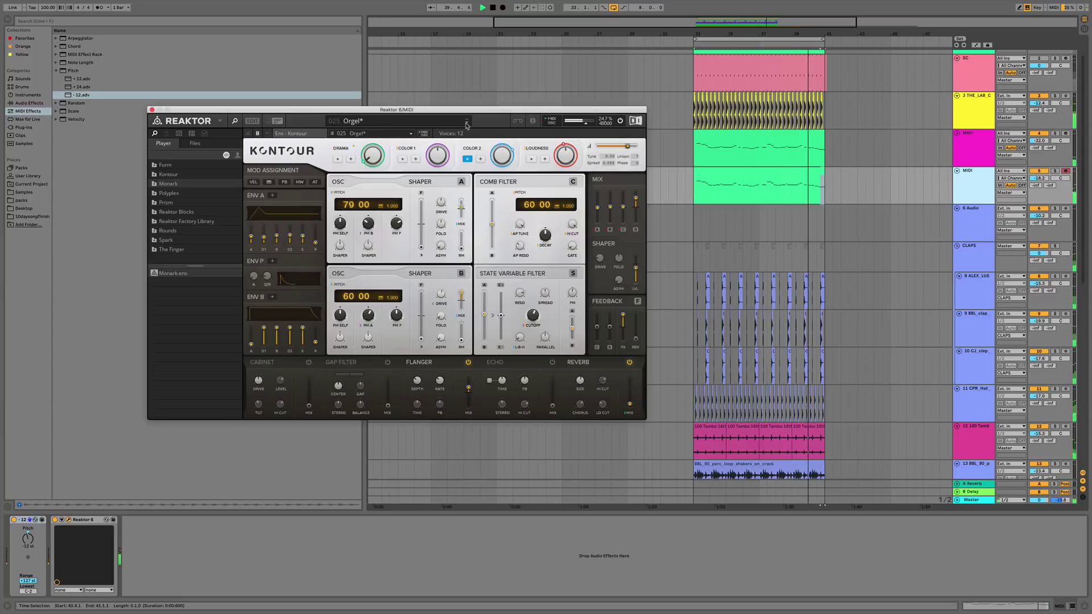
{"action": "left_click", "coordinate": [467, 123]}
{"action": "left_click", "coordinate": [467, 123]}
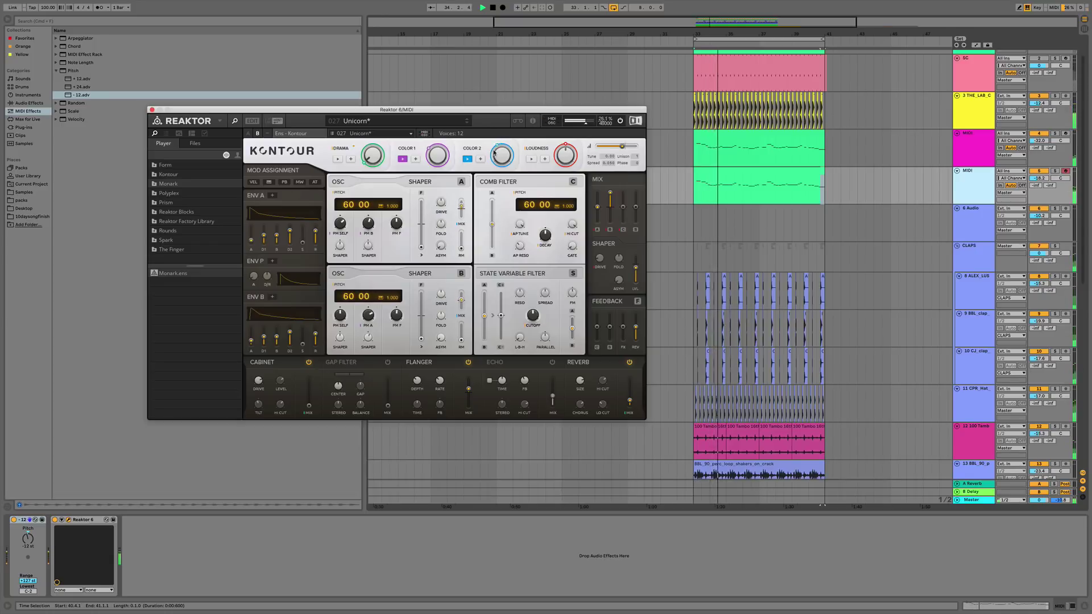
{"action": "left_click", "coordinate": [467, 123]}
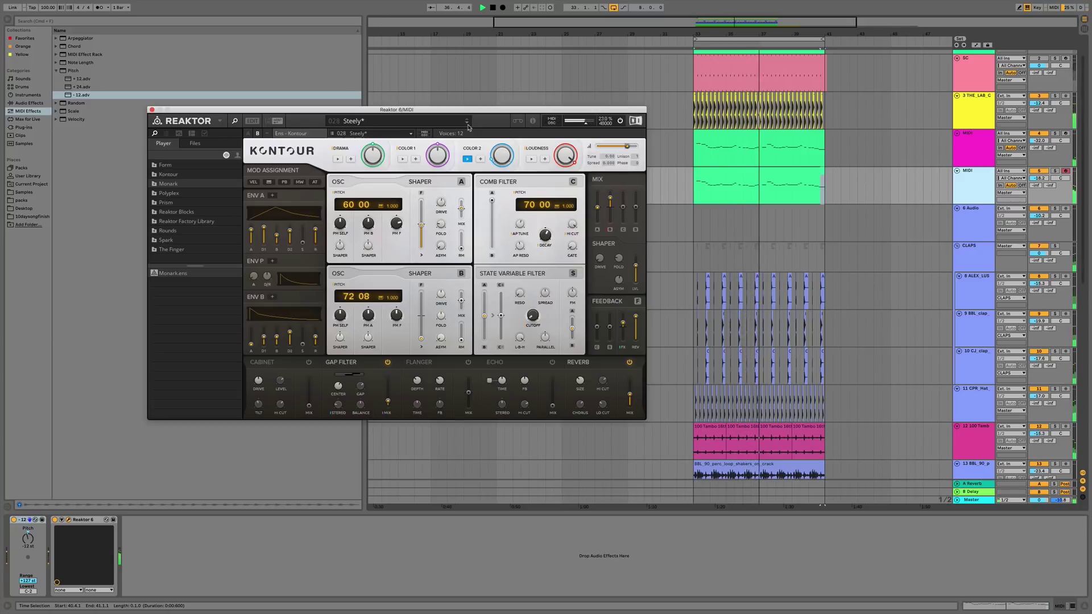
Solo the duplicated layer and advance its Kontour presets from Steely to Icon.
{"action": "left_click", "coordinate": [778, 158]}
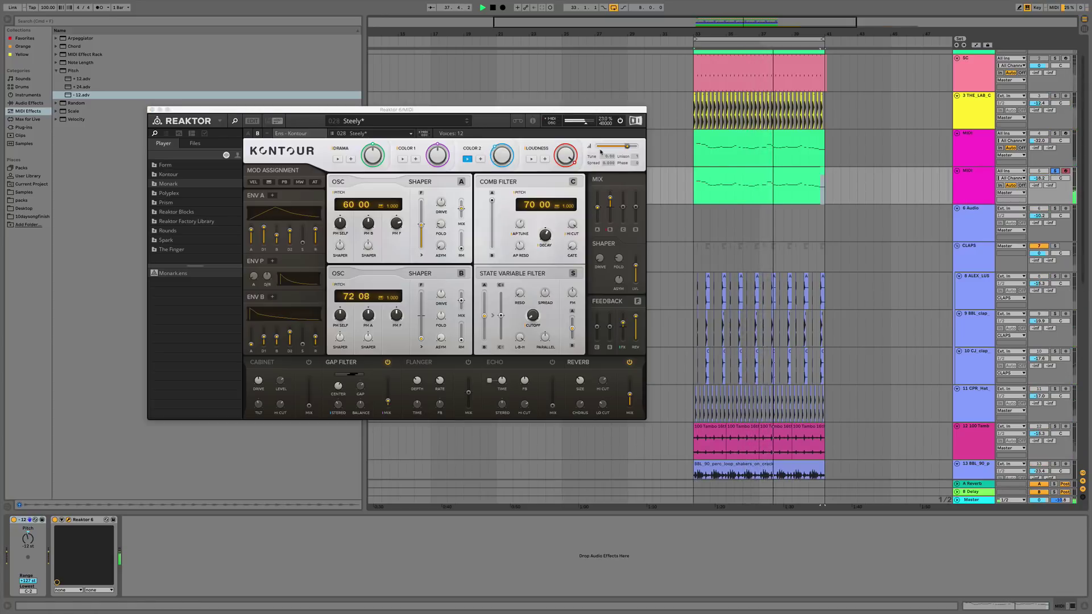
{"action": "left_click", "coordinate": [466, 124]}
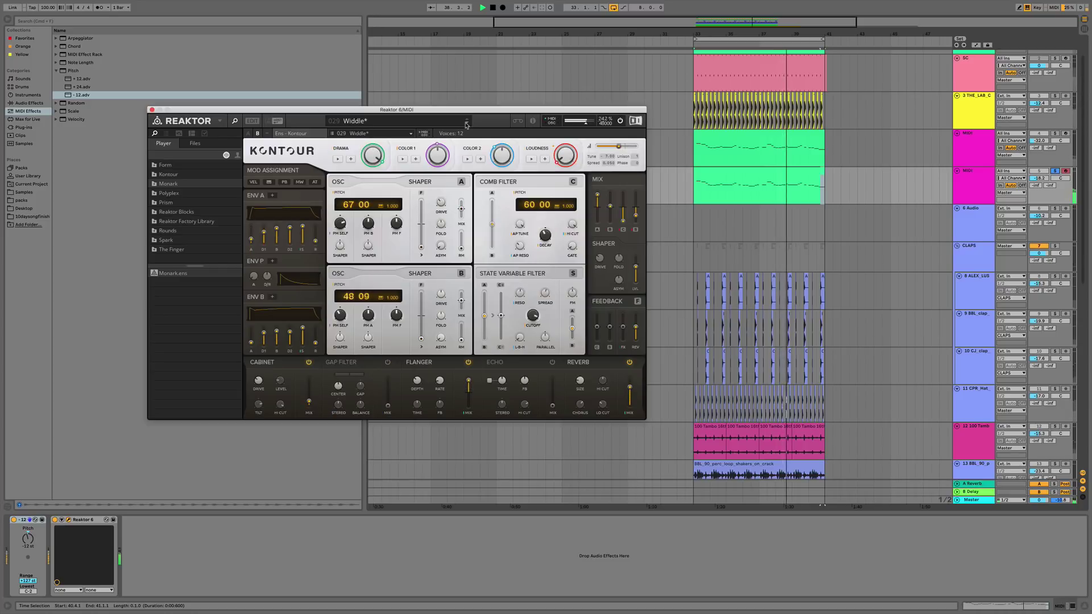
{"action": "left_click", "coordinate": [466, 123]}
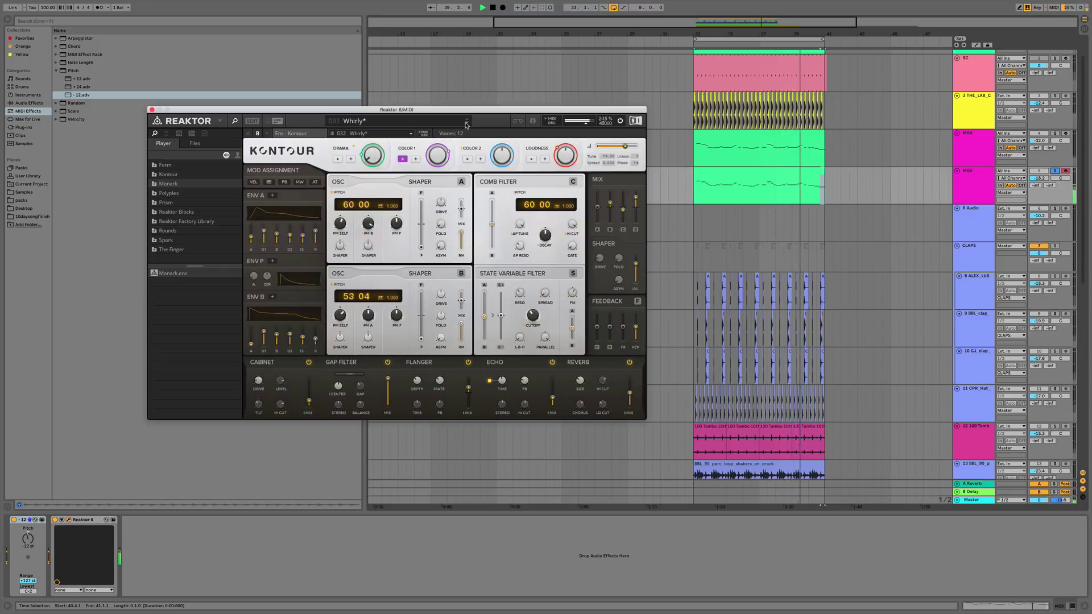
{"action": "left_click", "coordinate": [466, 124]}
{"action": "left_click", "coordinate": [466, 123]}
{"action": "left_click", "coordinate": [466, 124]}
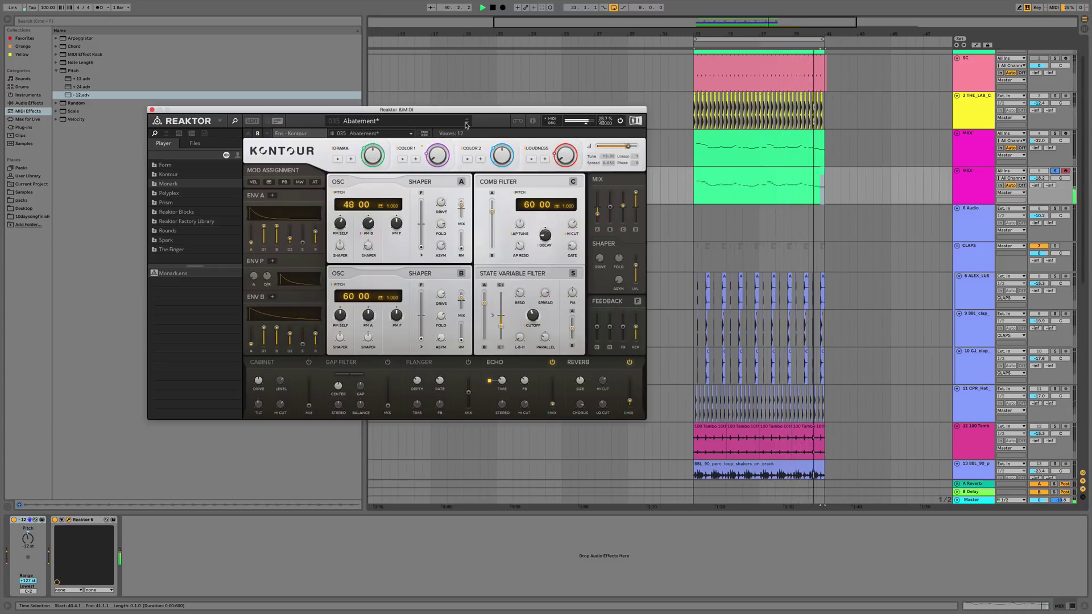
{"action": "left_click", "coordinate": [467, 124]}
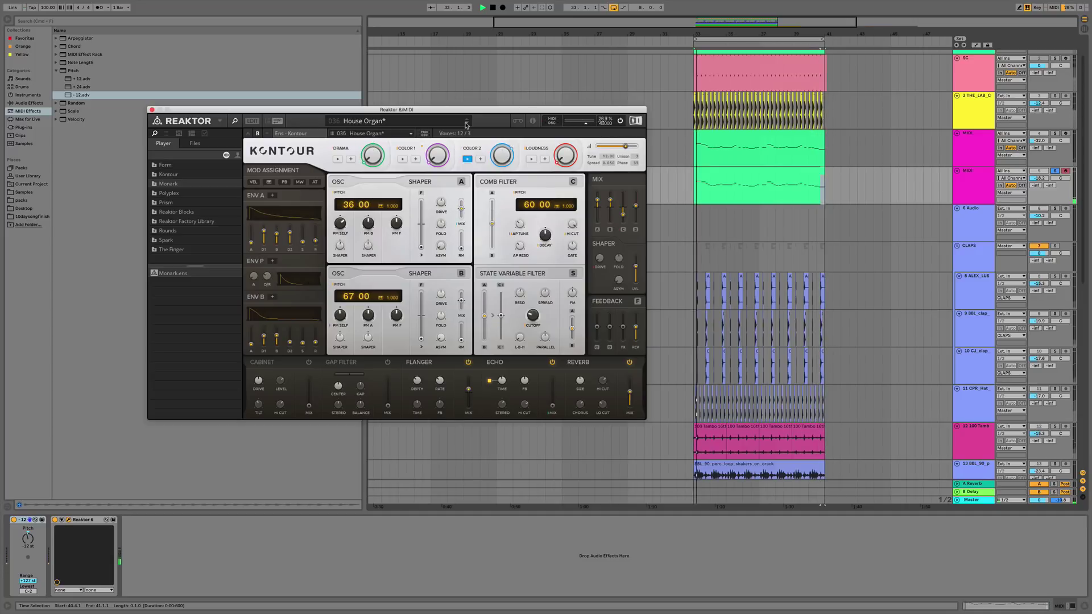
{"action": "left_click", "coordinate": [466, 125]}
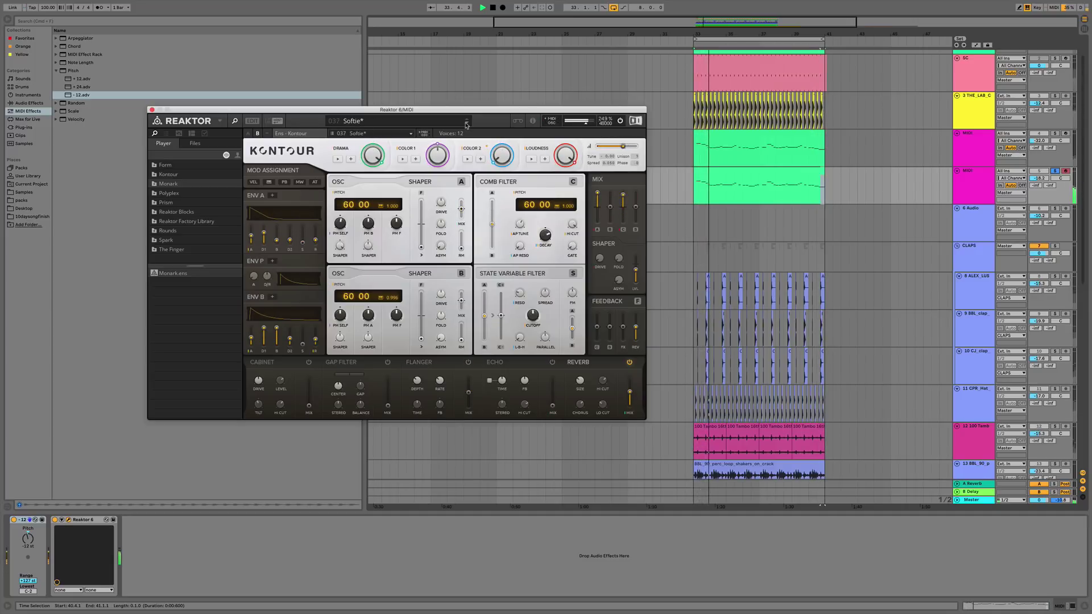
{"action": "left_click", "coordinate": [468, 125]}
{"action": "left_click", "coordinate": [468, 124]}
{"action": "left_click", "coordinate": [468, 124]}
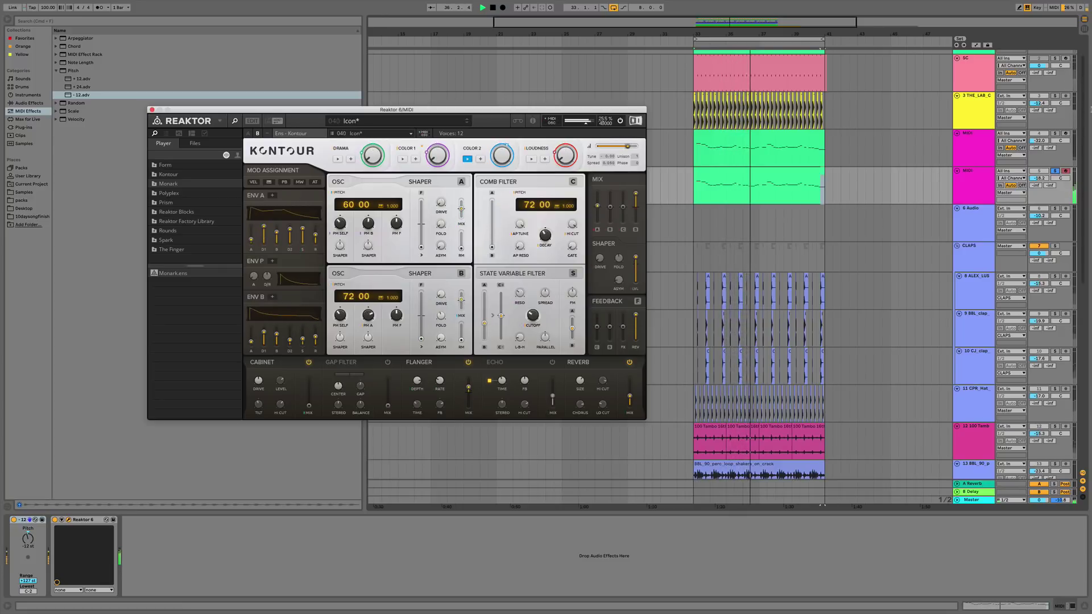
Unsolo the Icon layer, raise its track volume slightly and close the Reaktor window.
{"action": "left_click", "coordinate": [1055, 170]}
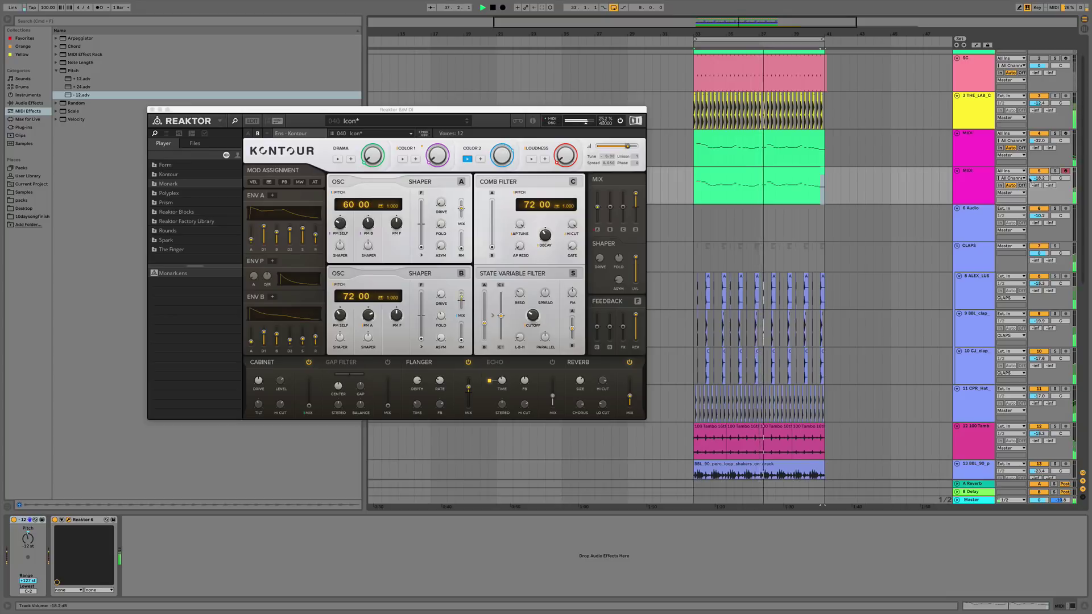
{"action": "scroll", "coordinate": [1036, 178], "scroll_direction": "up", "scroll_amount": 2}
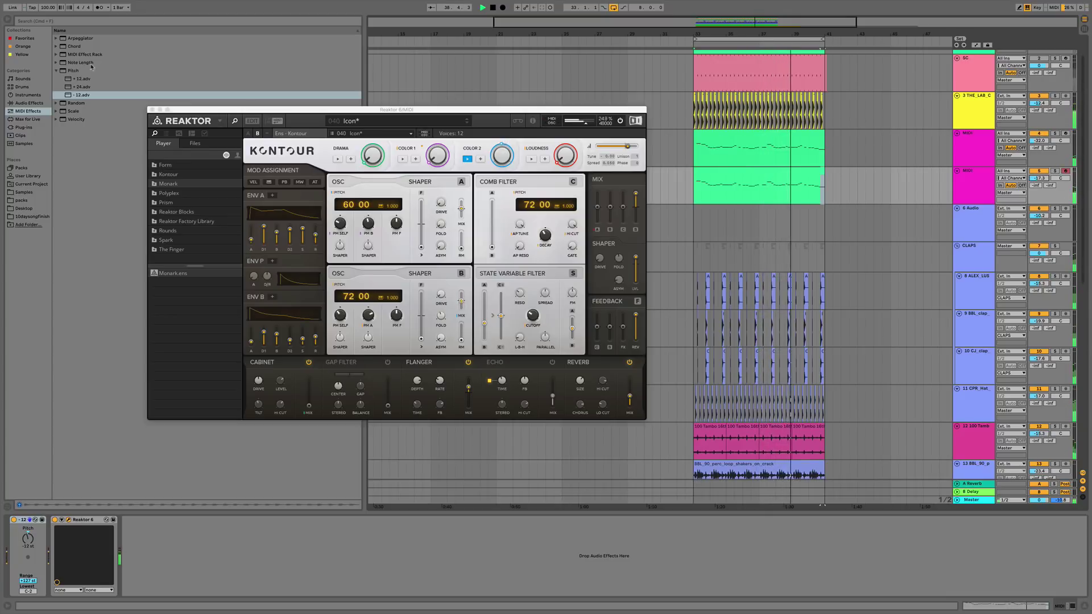
{"action": "left_click", "coordinate": [152, 110]}
Solo the Icon layer, add the OTT preset of Multiband Dynamics after Reaktor 6 and set its Amount to 51 %.
{"action": "left_click_drag", "start_coordinate": [797, 25], "coordinate": [871, 26]}
{"action": "left_click", "coordinate": [1054, 171]}
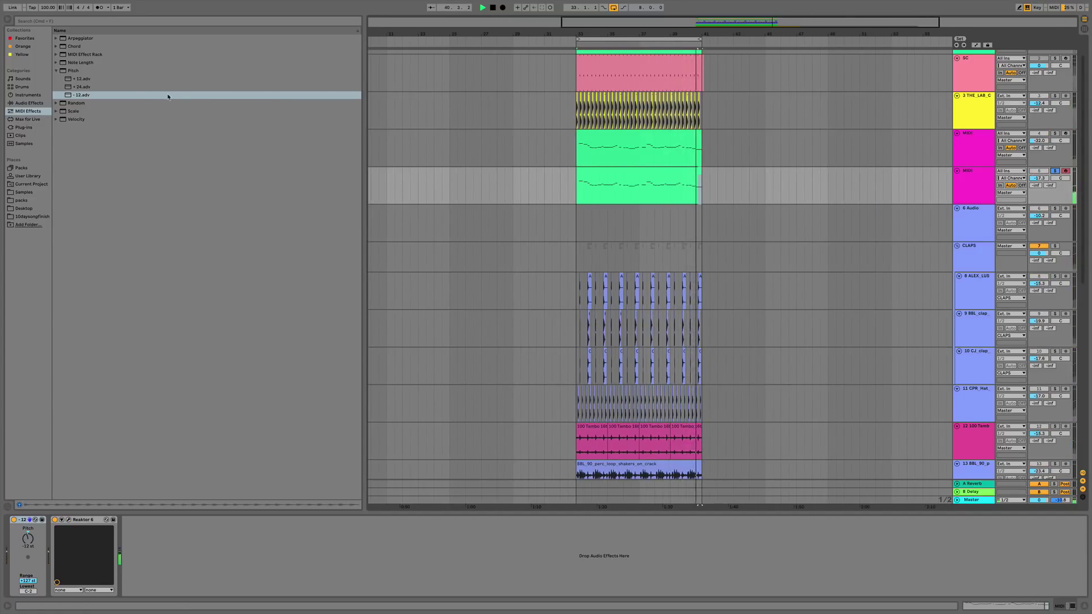
{"action": "left_click", "coordinate": [31, 103]}
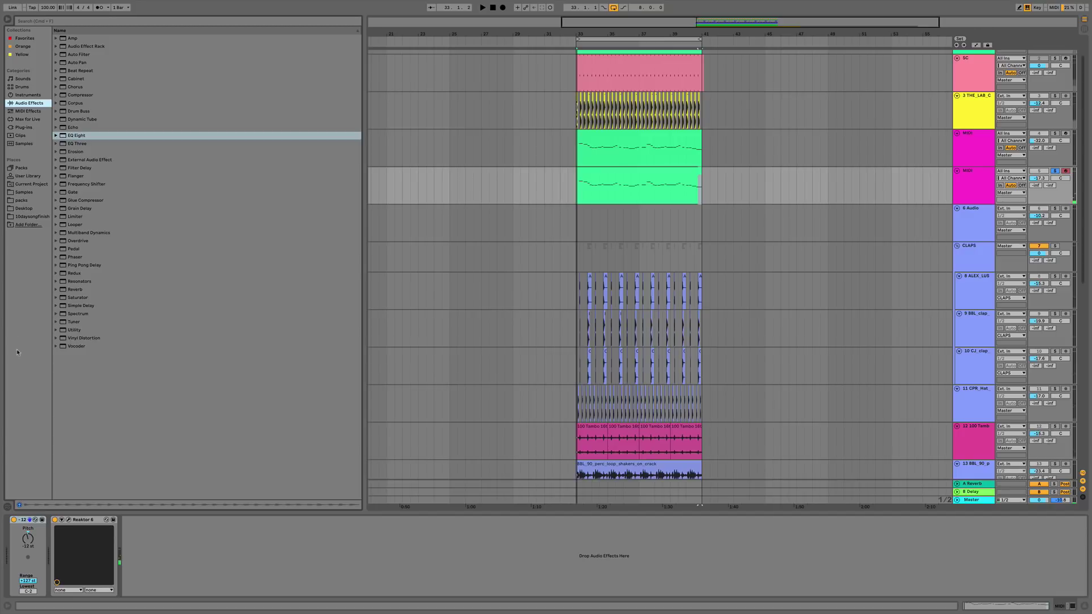
{"action": "left_click", "coordinate": [62, 234]}
{"action": "left_click_drag", "start_coordinate": [91, 289], "coordinate": [155, 385]}
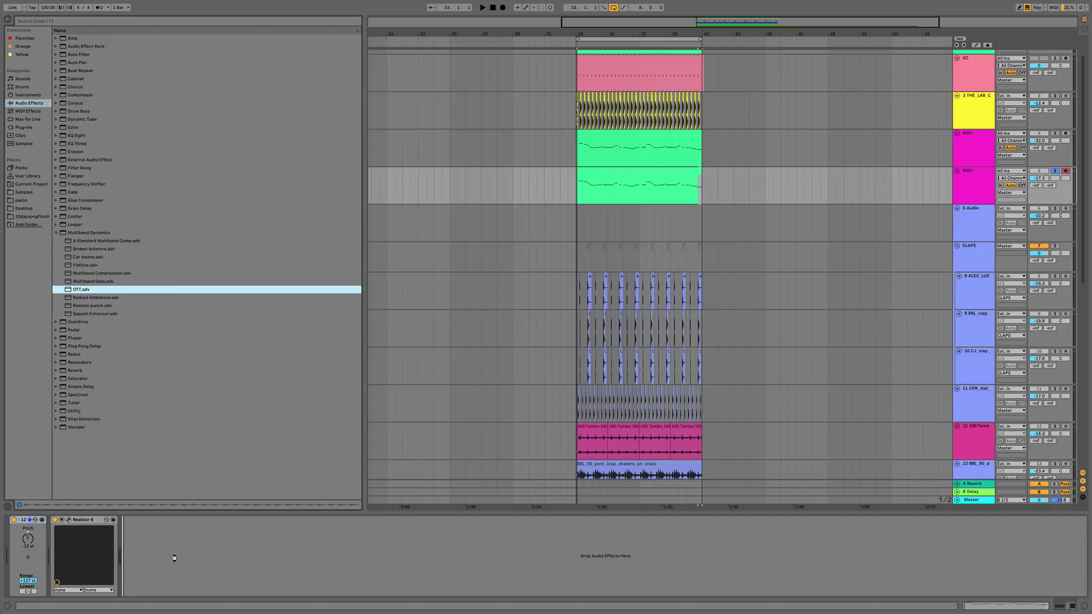
{"action": "left_click_drag", "start_coordinate": [176, 560], "coordinate": [149, 542]}
{"action": "left_click_drag", "start_coordinate": [313, 585], "coordinate": [312, 611]}
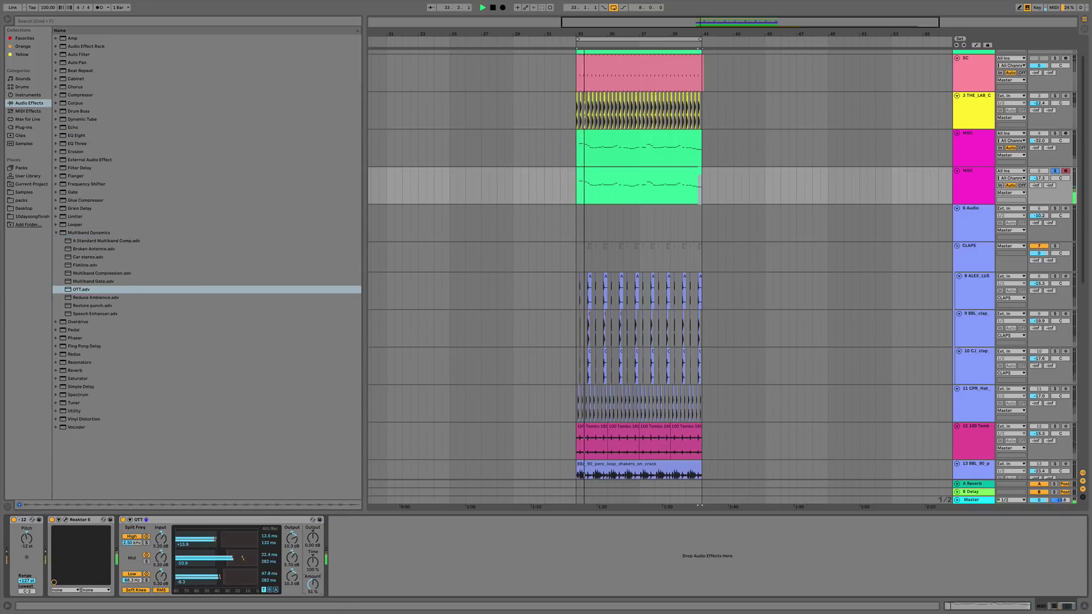
Add an EQ Eight after OTT, set its first band to a low-cut filter and raise the cutoff to about 200 Hz.
{"action": "left_click_drag", "start_coordinate": [77, 135], "coordinate": [394, 585]}
{"action": "left_click", "coordinate": [364, 585]}
{"action": "left_click", "coordinate": [361, 592]}
{"action": "left_click", "coordinate": [357, 592]}
{"action": "left_click", "coordinate": [360, 585]}
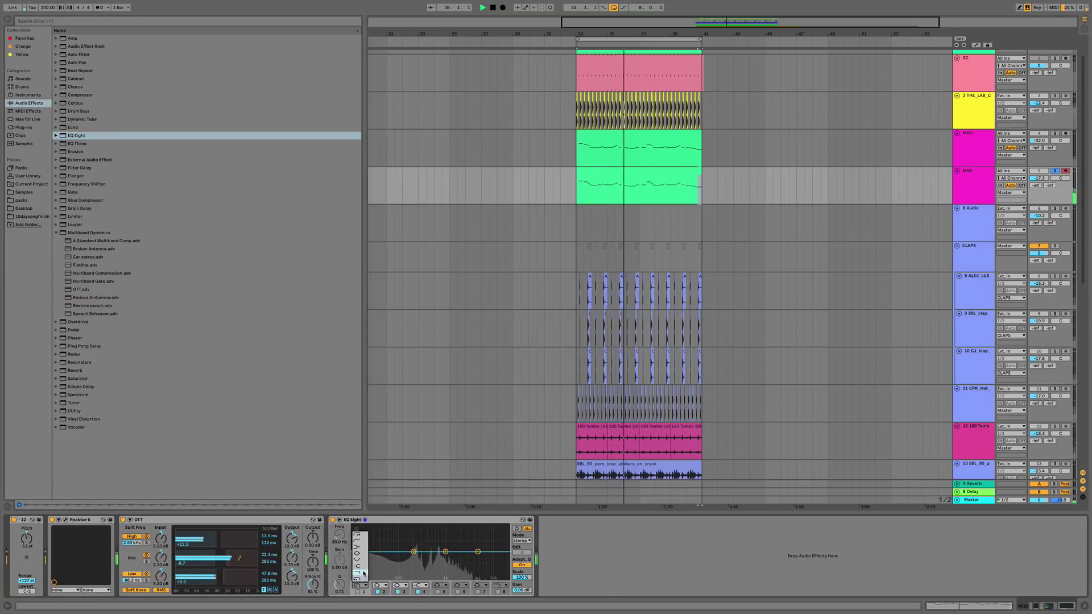
{"action": "left_click", "coordinate": [358, 556]}
{"action": "left_click_drag", "start_coordinate": [372, 552], "coordinate": [414, 552]}
Unsolo the Icon layer to hear it in the full loop and select the 6 Audio track.
{"action": "left_click", "coordinate": [1054, 170]}
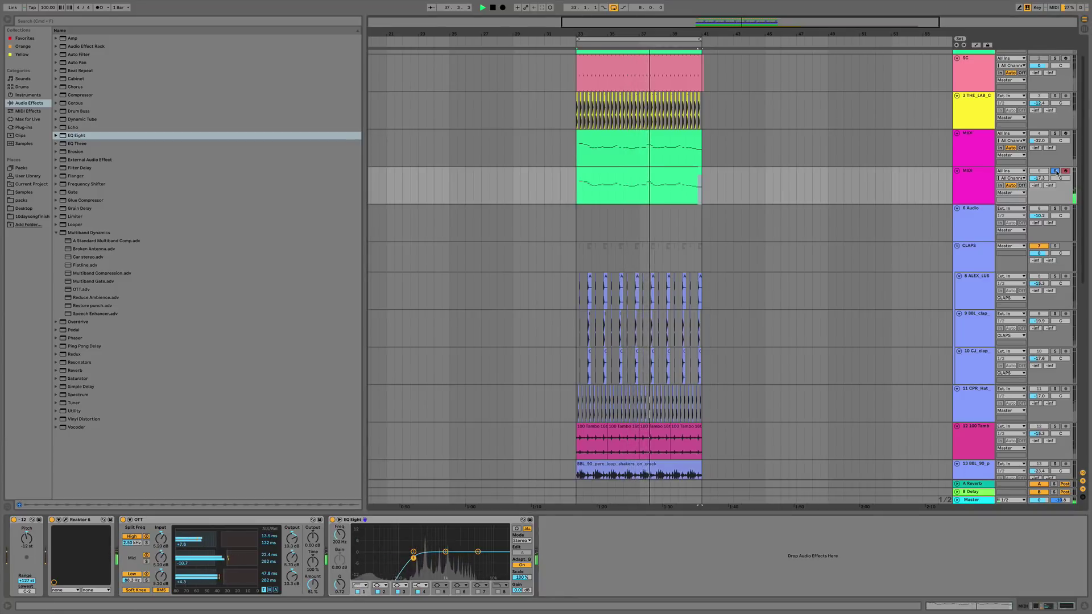
{"action": "left_click", "coordinate": [972, 223]}
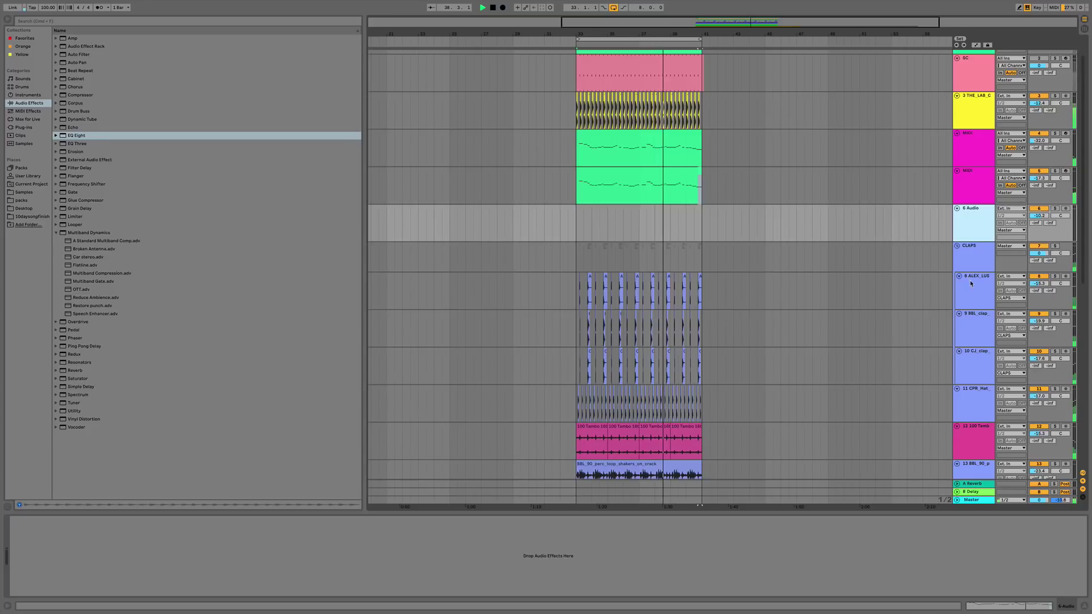
Find the sidechained Compressor on the MOTHICA vocal atmosphere track and copy it.
{"action": "left_click", "coordinate": [972, 290]}
{"action": "left_click", "coordinate": [973, 441]}
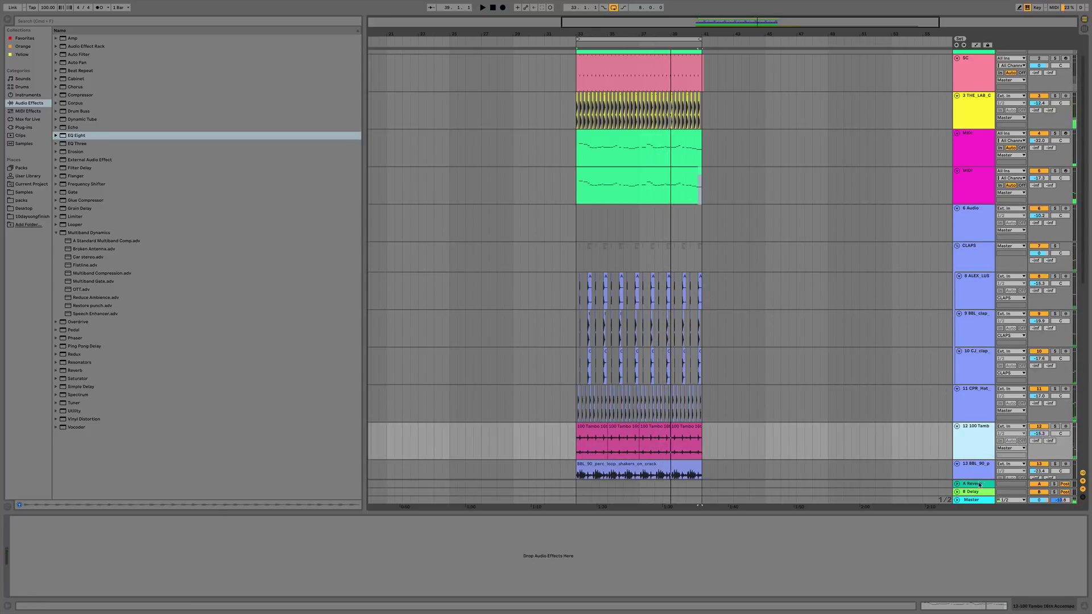
{"action": "left_click", "coordinate": [986, 477]}
{"action": "scroll", "coordinate": [951, 393], "scroll_direction": "down", "scroll_amount": 5}
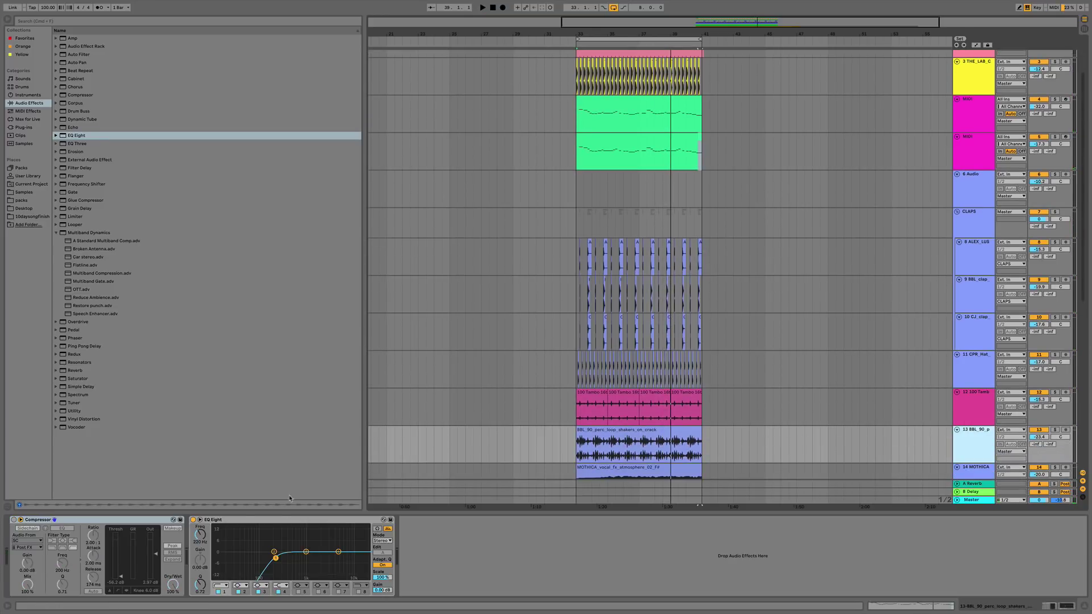
{"action": "left_click", "coordinate": [966, 401]}
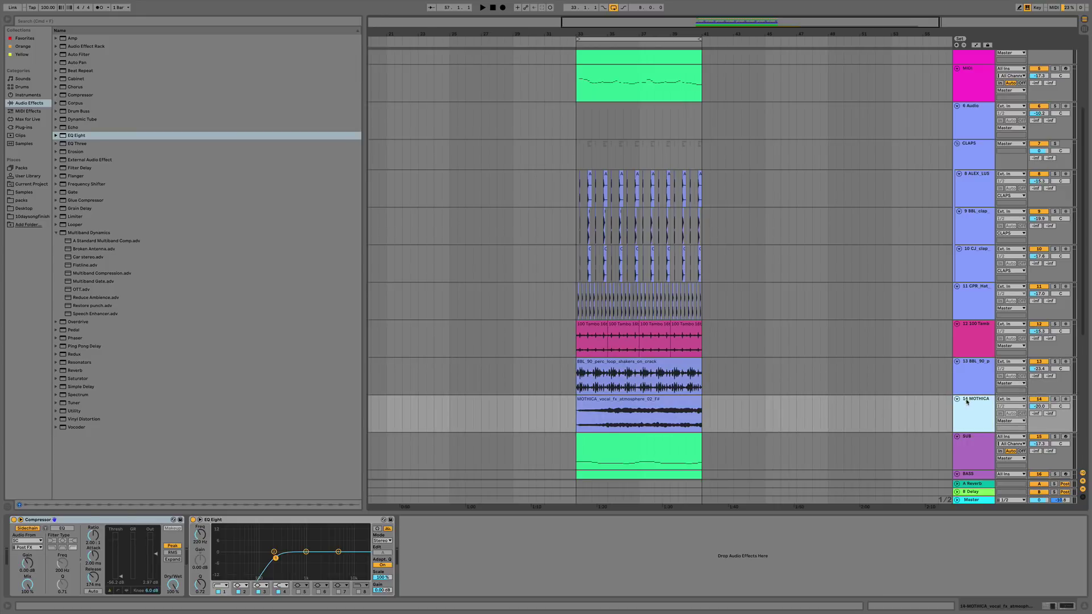
{"action": "left_click", "coordinate": [94, 519]}
Group the two Reaktor MIDI layer tracks.
{"action": "scroll", "coordinate": [1013, 207], "scroll_direction": "up", "scroll_amount": 6}
{"action": "left_click", "coordinate": [967, 206]}
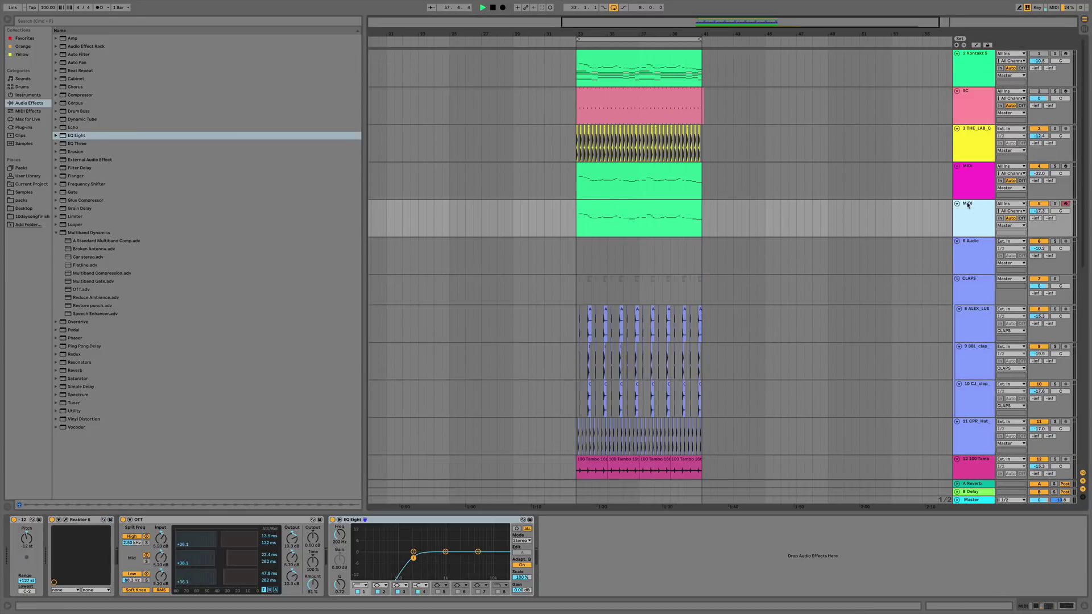
{"action": "left_click", "coordinate": [971, 216]}
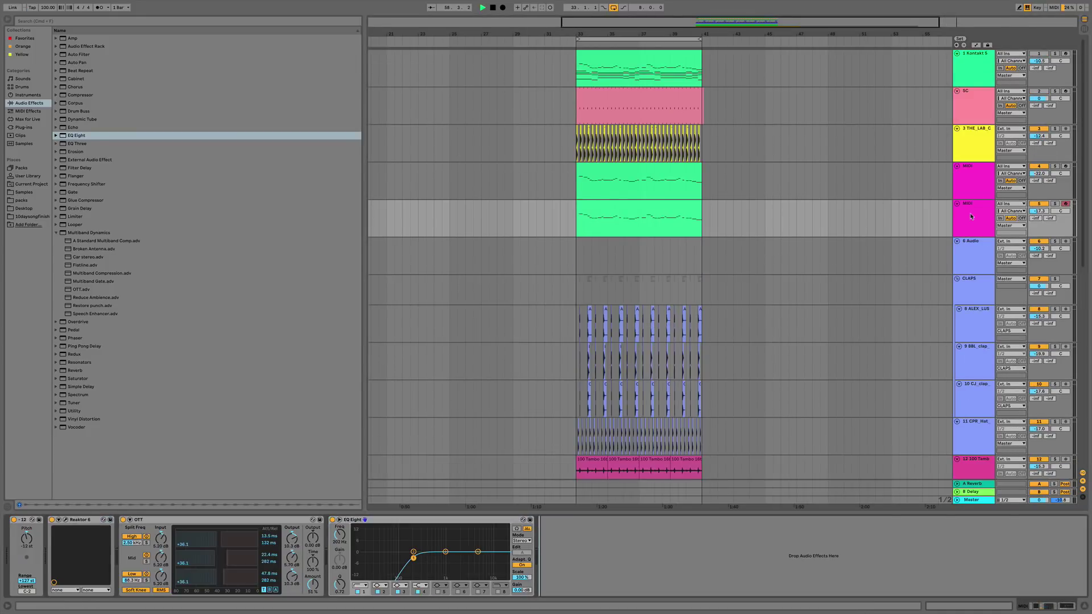
{"action": "left_click", "coordinate": [974, 173]}
{"action": "left_click", "coordinate": [968, 226]}
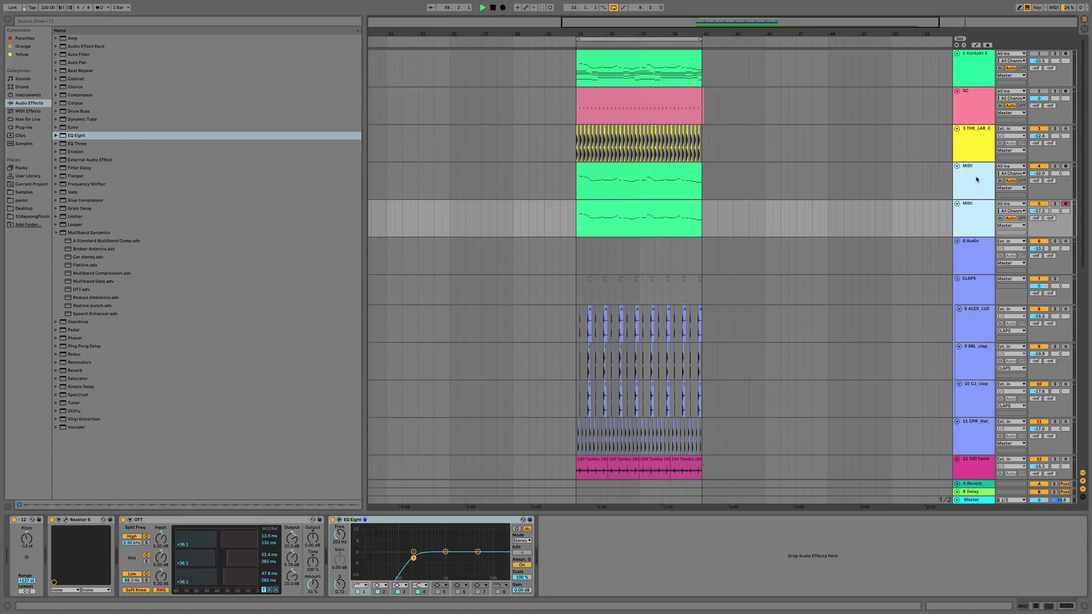
{"action": "key", "text": "super+g"}
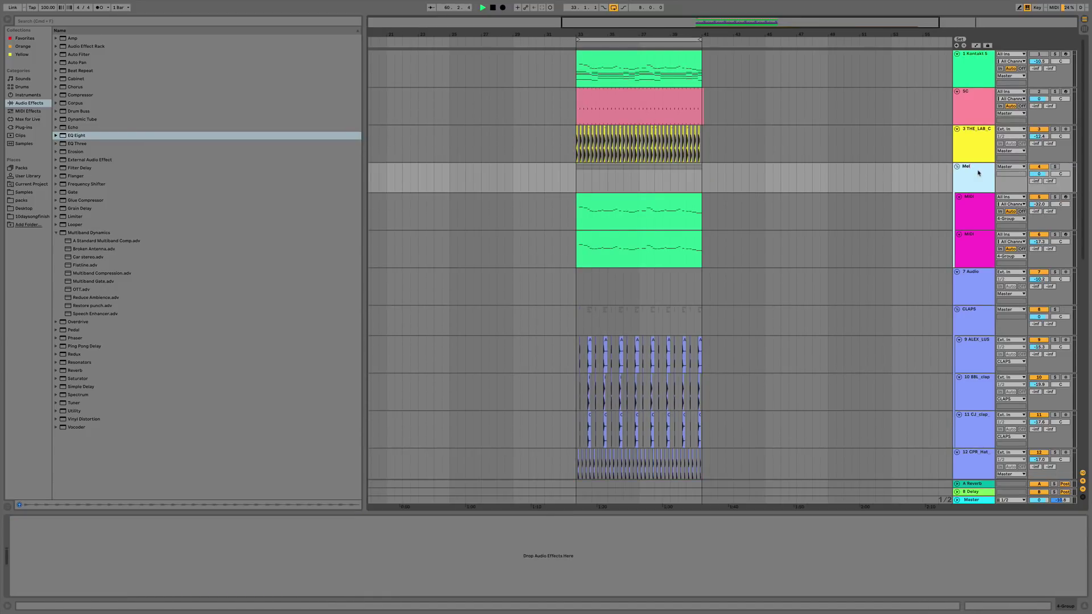
Name the group Melody and its two tracks Layer 1 and Layer2.
{"action": "key", "text": "Down"}
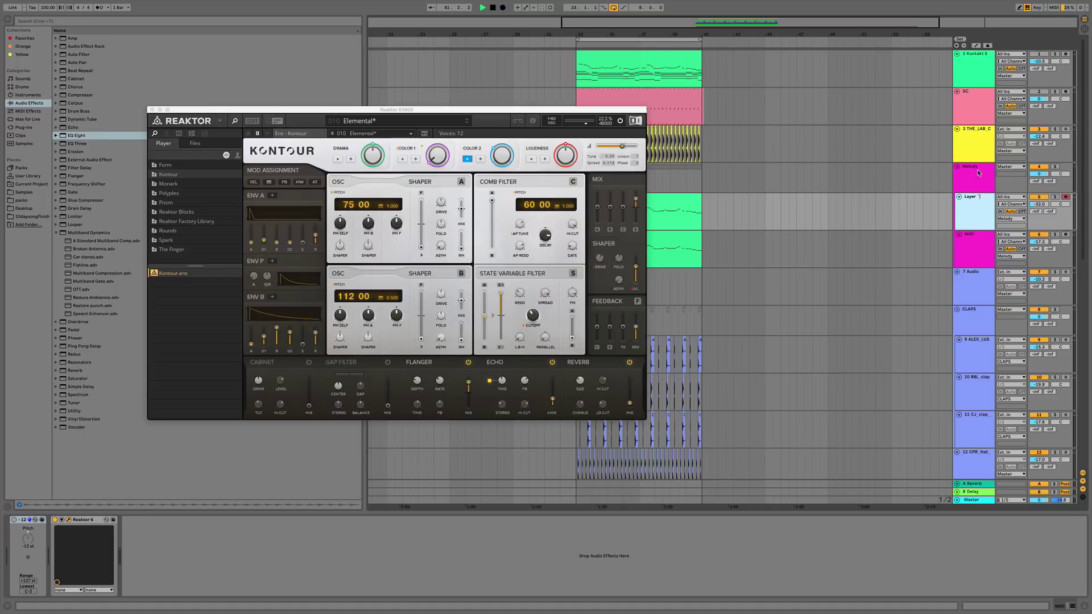
{"action": "key", "text": "Tab"}
{"action": "type", "text": "La"}
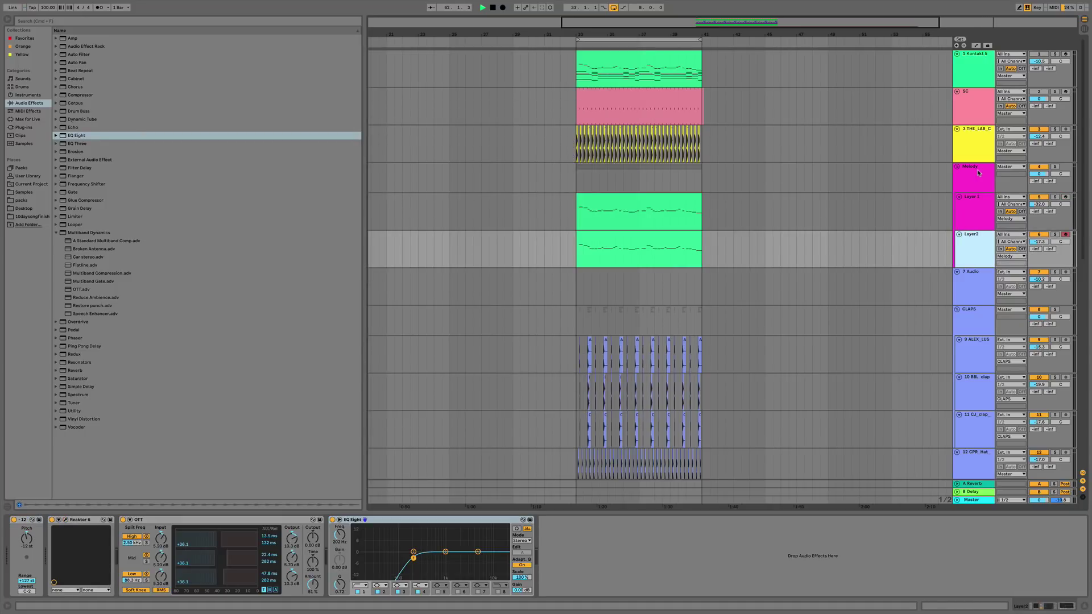
Paste the sidechained Compressor onto the Melody group, collapse the group and audition the loop.
{"action": "left_click", "coordinate": [978, 173]}
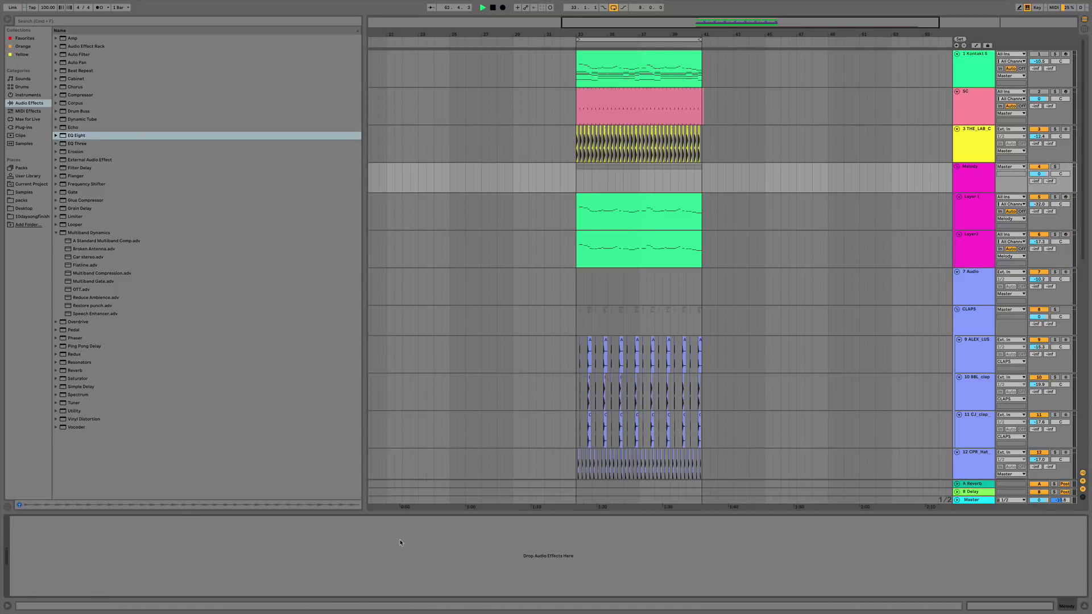
{"action": "key", "text": "super+v"}
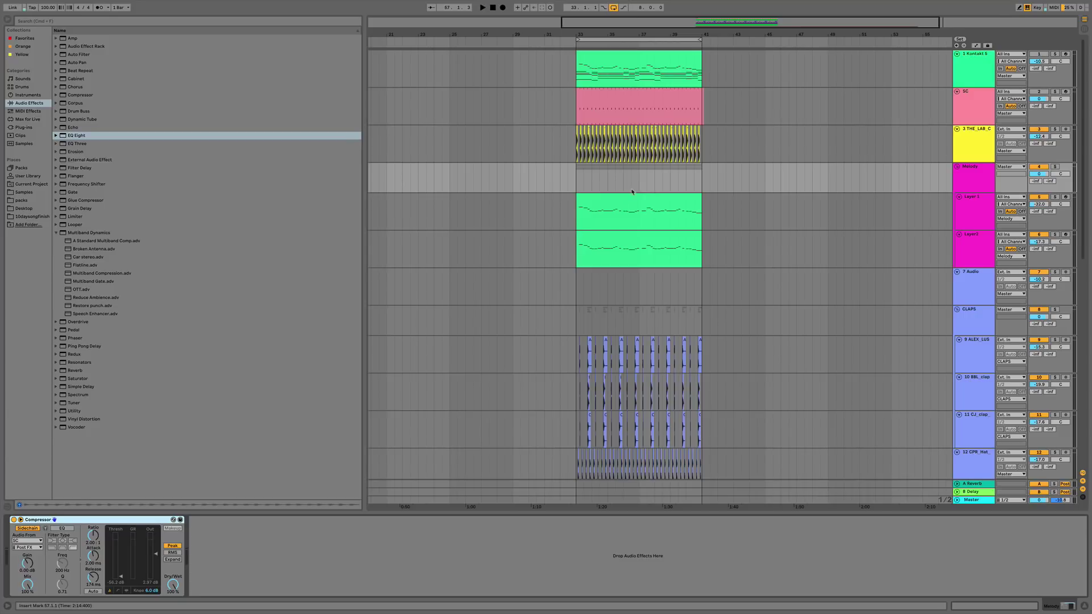
{"action": "left_click", "coordinate": [618, 205]}
{"action": "key", "text": "space"}
{"action": "left_click", "coordinate": [152, 110]}
{"action": "left_click", "coordinate": [957, 166]}
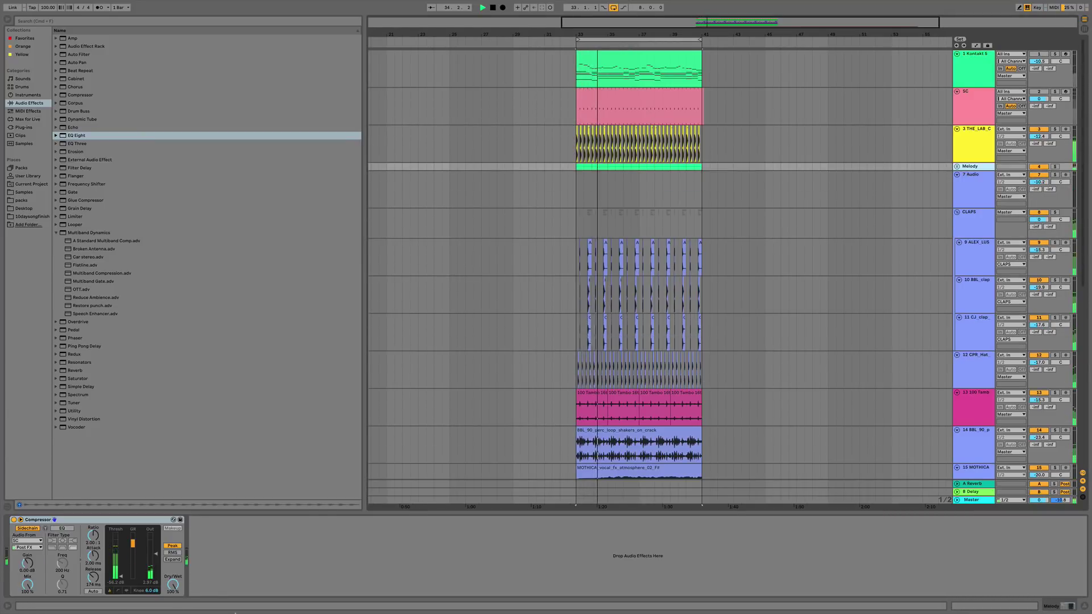
{"action": "key", "text": "space"}
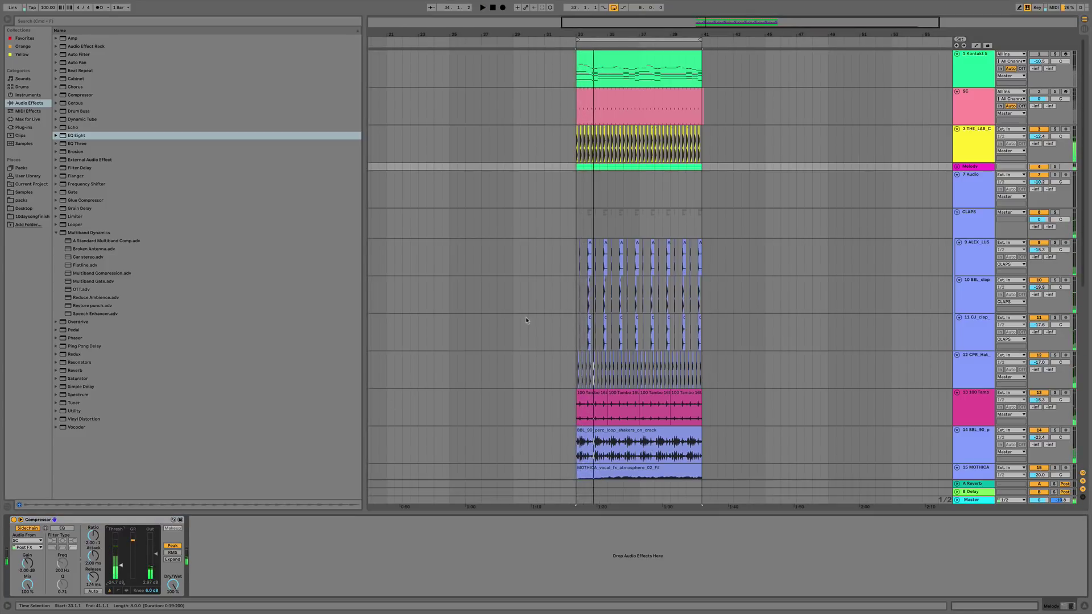
Hide the browser and delete the clip overhang past bar 41 from the SC track down to the foley track.
{"action": "left_click", "coordinate": [9, 19]}
{"action": "left_click", "coordinate": [346, 100]}
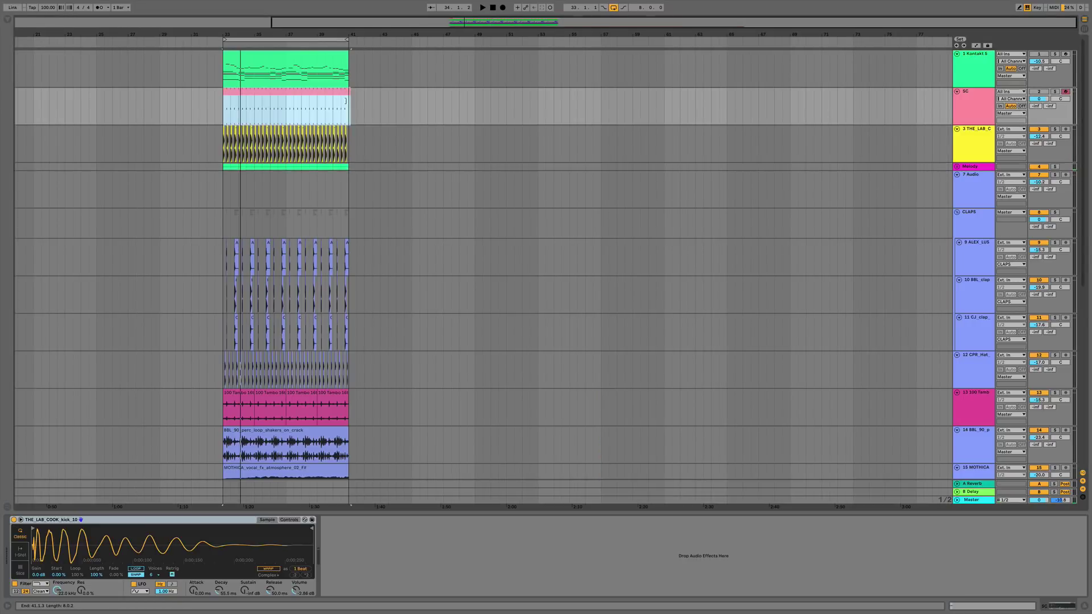
{"action": "scroll", "coordinate": [439, 315], "scroll_direction": "down", "scroll_amount": 8}
{"action": "key", "text": "space"}
{"action": "left_click_drag", "start_coordinate": [596, 392], "coordinate": [348, 455]}
{"action": "key", "text": "Delete"}
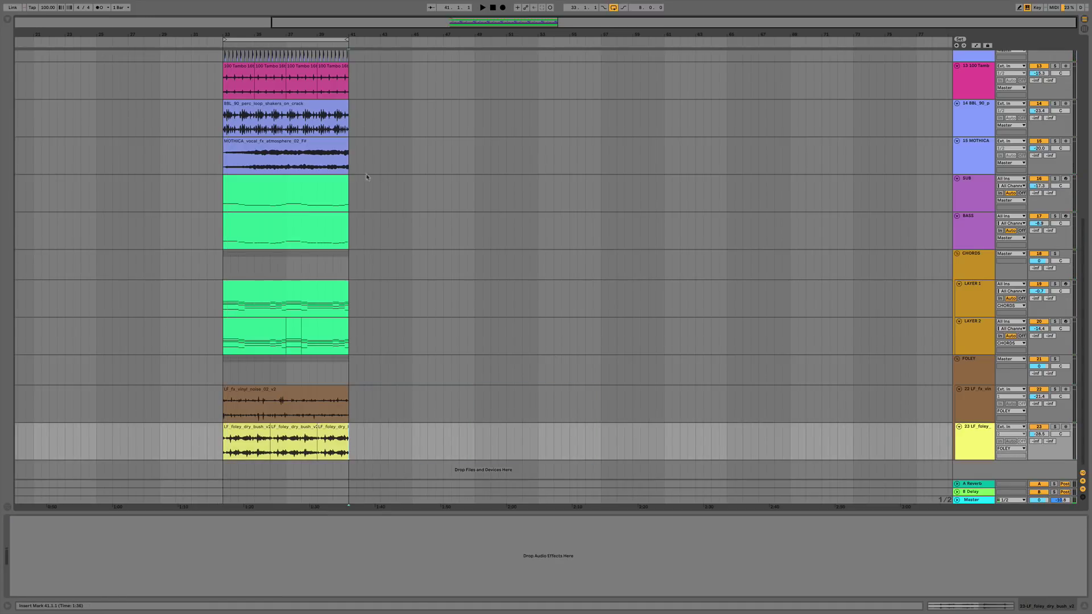
Duplicate the bar 33 to 41 clips from the SC track through the MOTHICA atmosphere track and play the arrangement.
{"action": "key", "text": "plus"}
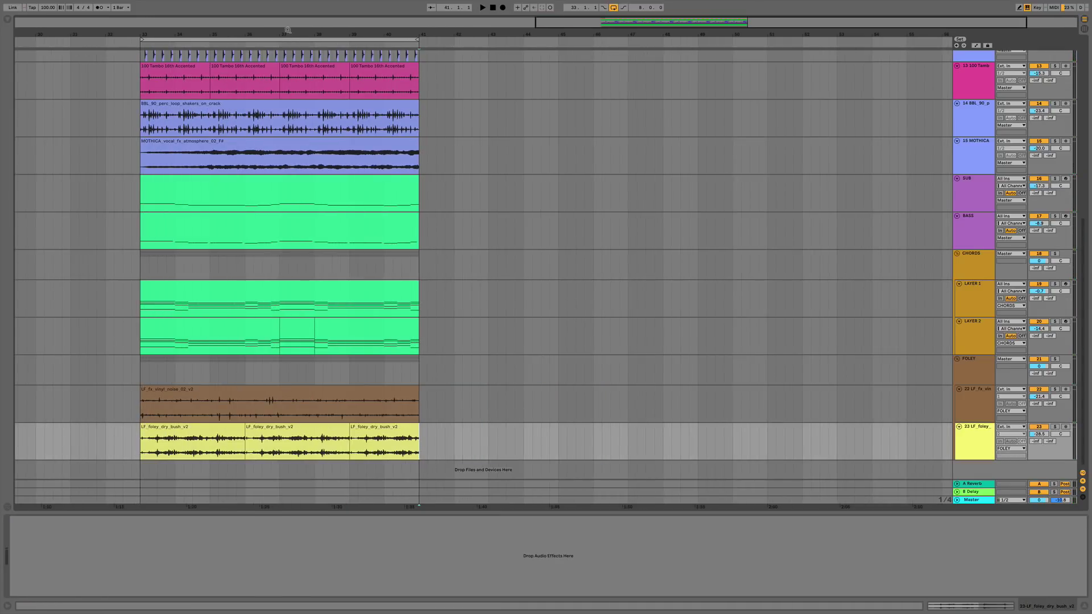
{"action": "scroll", "coordinate": [301, 84], "scroll_direction": "up", "scroll_amount": 8}
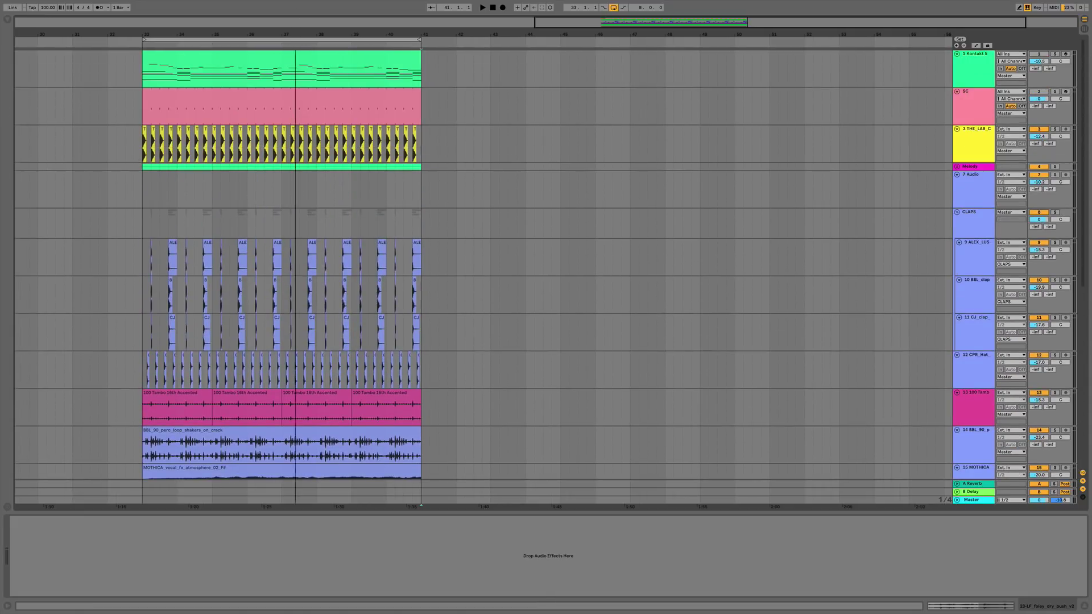
{"action": "key", "text": "minus"}
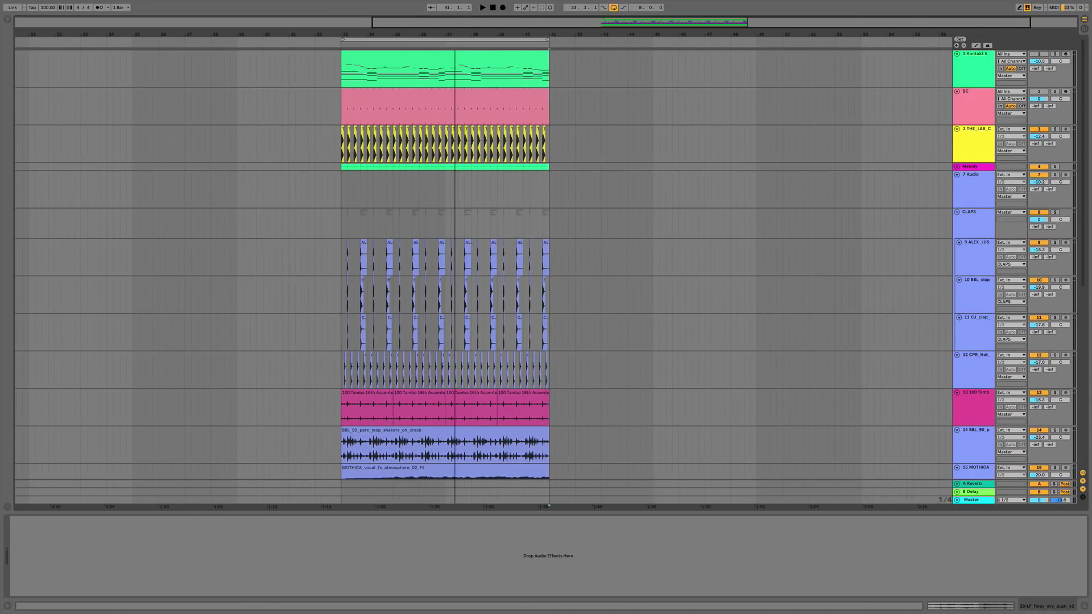
{"action": "left_click", "coordinate": [438, 60]}
{"action": "left_click", "coordinate": [354, 110]}
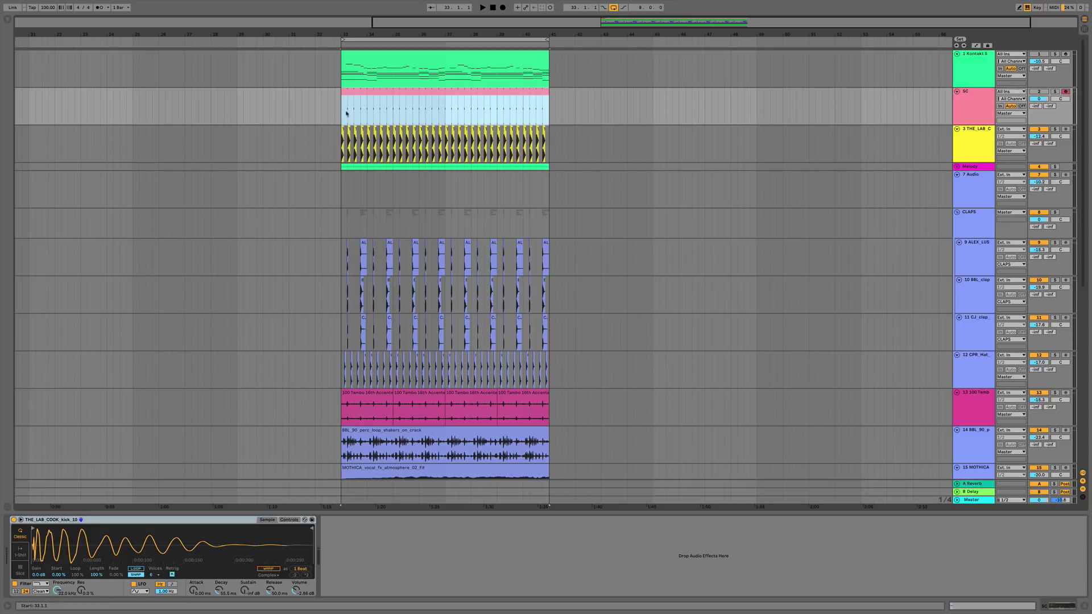
{"action": "scroll", "coordinate": [487, 354], "scroll_direction": "down", "scroll_amount": 8}
{"action": "scroll", "coordinate": [537, 325], "scroll_direction": "up", "scroll_amount": 3}
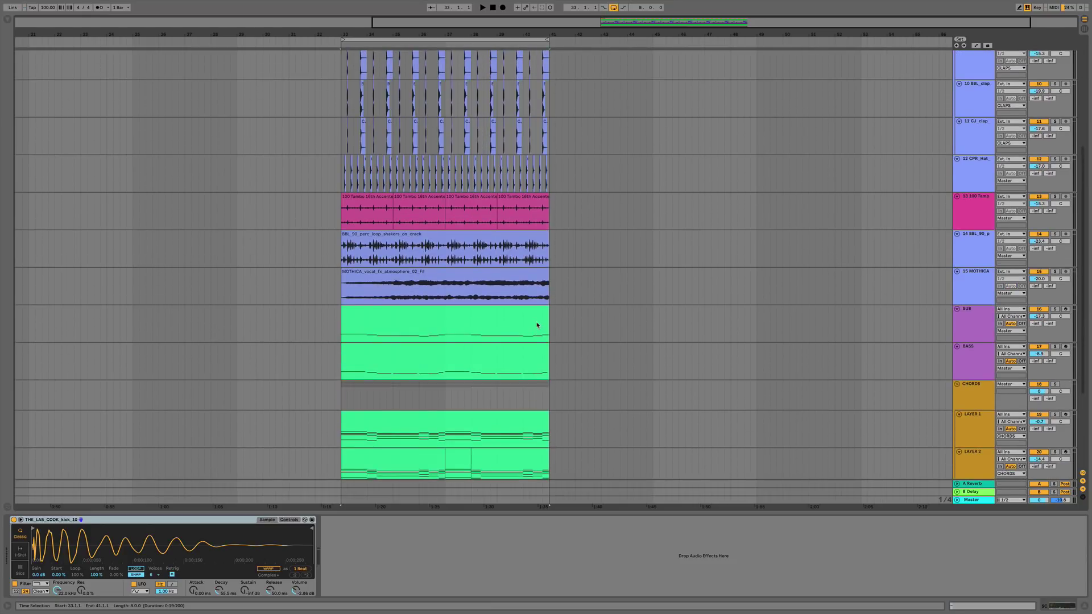
{"action": "left_click", "coordinate": [548, 295], "text": "shift"}
{"action": "key", "text": "ctrl+d"}
{"action": "key", "text": "space"}
{"action": "scroll", "coordinate": [547, 296], "scroll_direction": "up", "scroll_amount": 5}
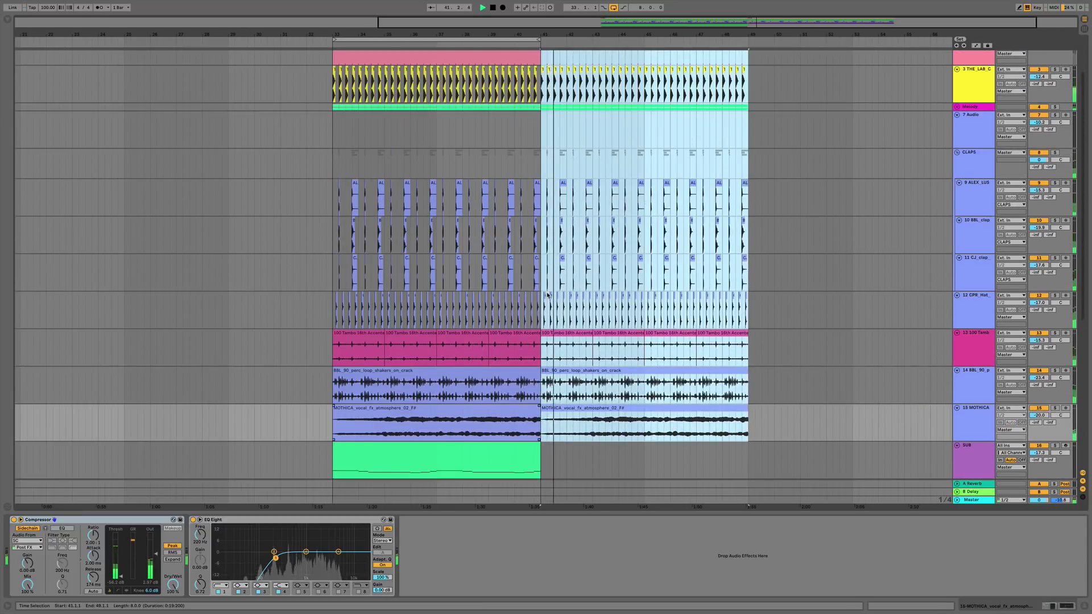
Stop playback, expand the Melody group and select the duplicated Layer 1 and Layer2 clips from bar 41 to 49.
{"action": "left_click", "coordinate": [708, 130]}
{"action": "key", "text": "space"}
{"action": "left_click", "coordinate": [957, 106]}
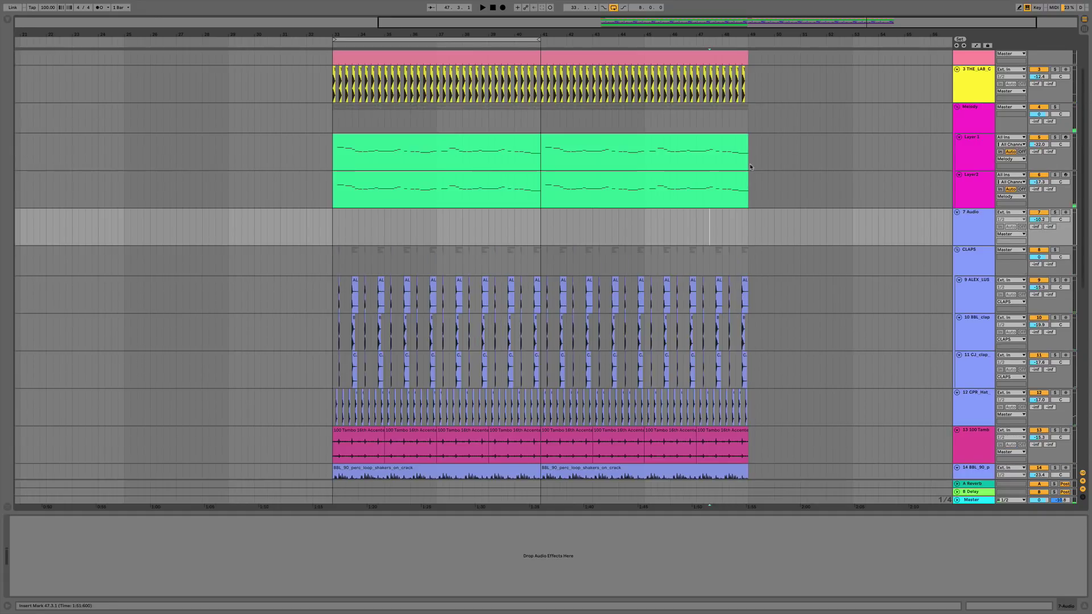
{"action": "left_click_drag", "start_coordinate": [749, 181], "coordinate": [543, 148]}
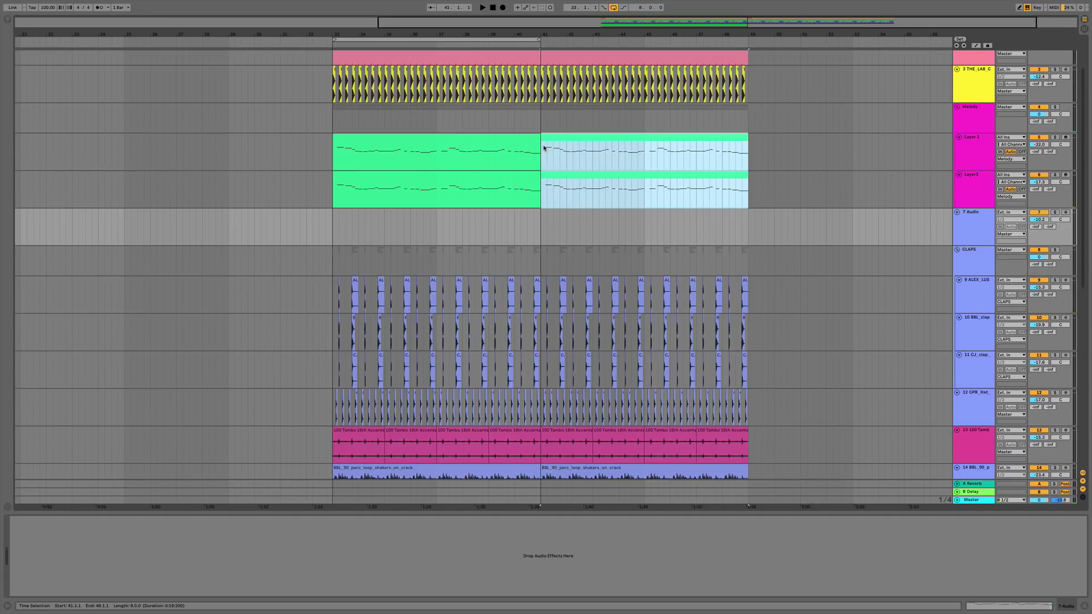
Deactivate the two melody layer clips at bars 41–49, and move the playback loop to those bars.
{"action": "key", "text": "0"}
{"action": "key", "text": "space"}
{"action": "left_click_drag", "start_coordinate": [487, 39], "coordinate": [695, 50]}
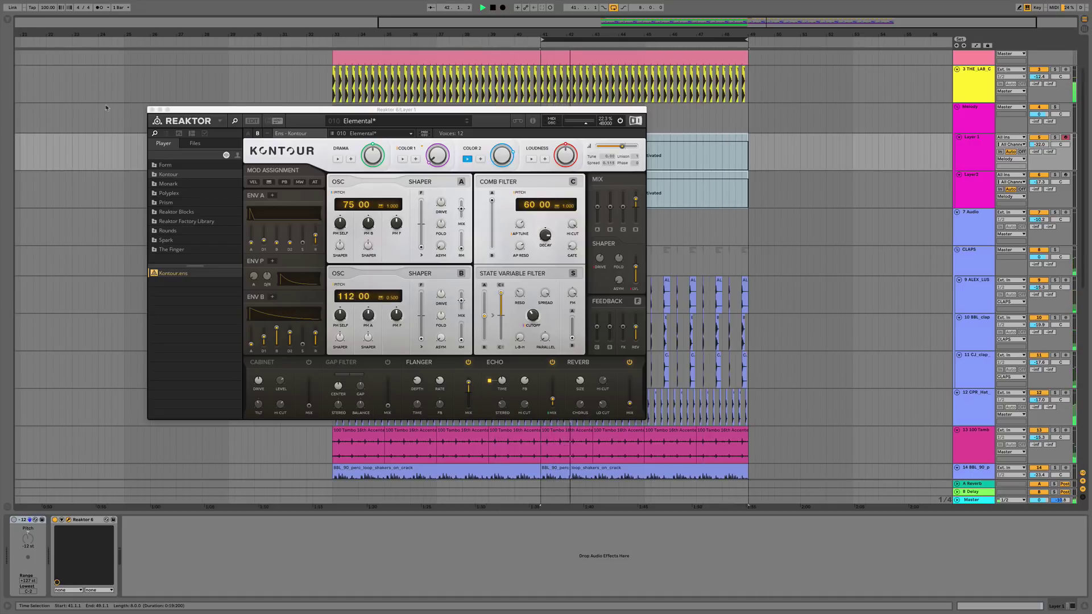
{"action": "left_click", "coordinate": [151, 110]}
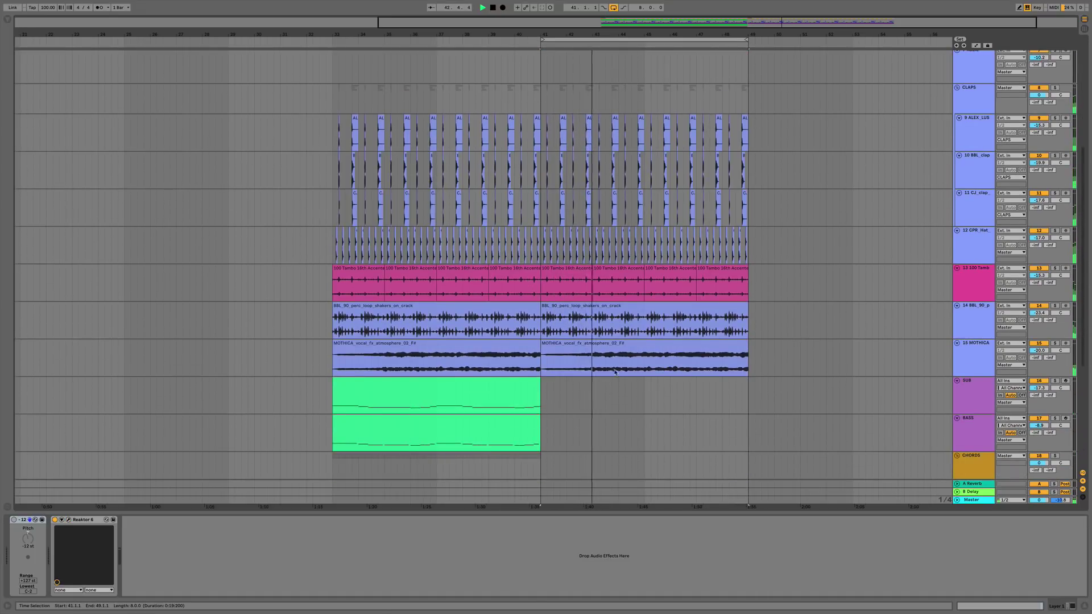
Delete the second MOTHICA vocal atmosphere clip, the one starting at bar 41.
{"action": "left_click", "coordinate": [621, 353]}
{"action": "key", "text": "Delete"}
{"action": "scroll", "coordinate": [568, 309], "scroll_direction": "down", "scroll_amount": 5}
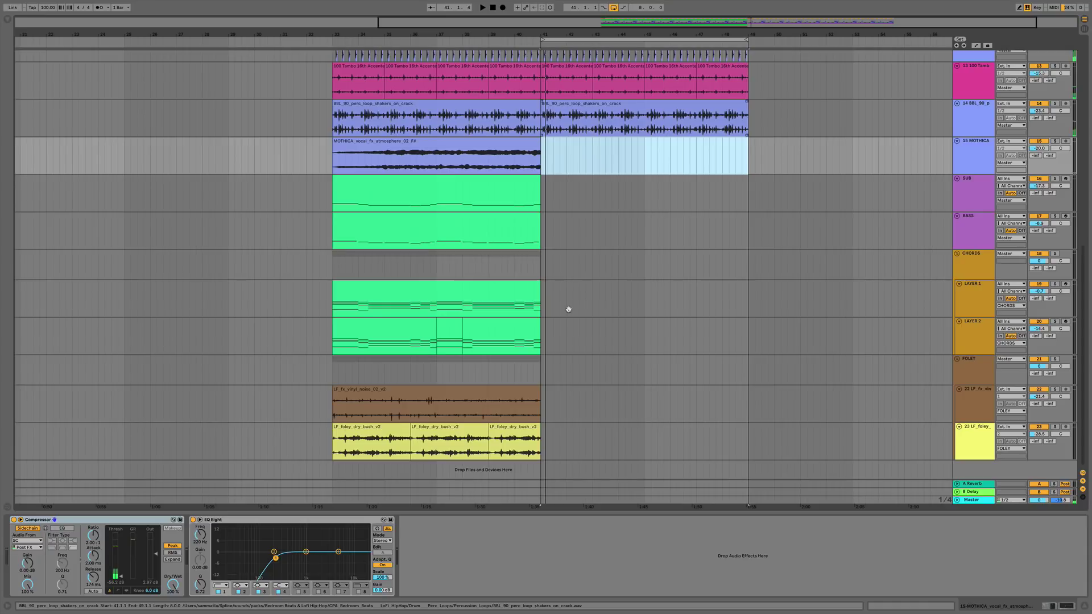
{"action": "left_click", "coordinate": [492, 222]}
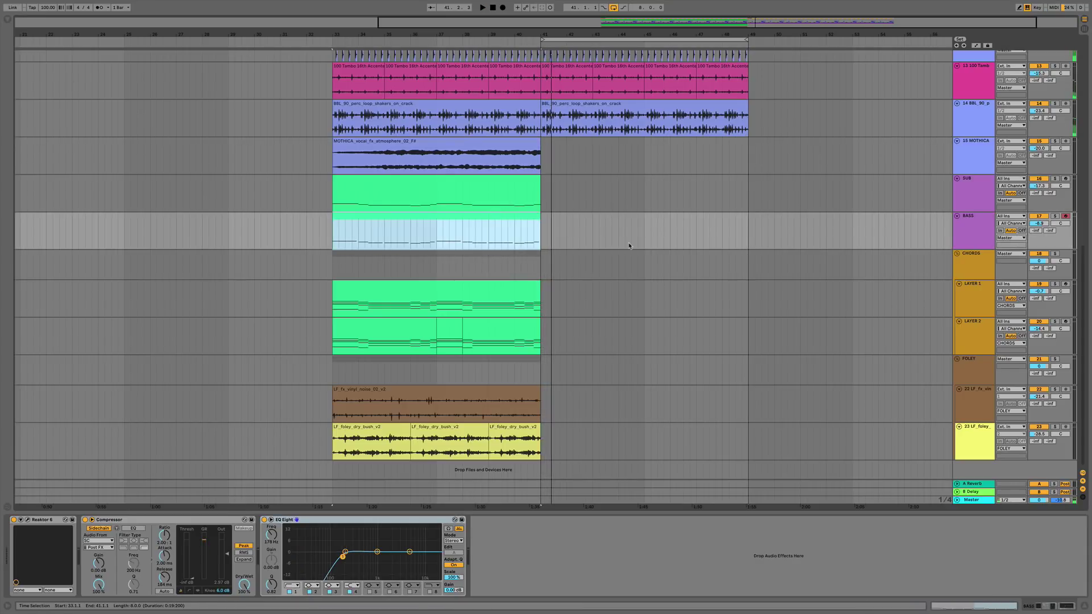
{"action": "key", "text": "super+d"}
{"action": "key", "text": "super+z"}
Duplicate the SUB and BASS clips so each repeats from bar 41 to bar 49.
{"action": "left_click", "coordinate": [475, 179]}
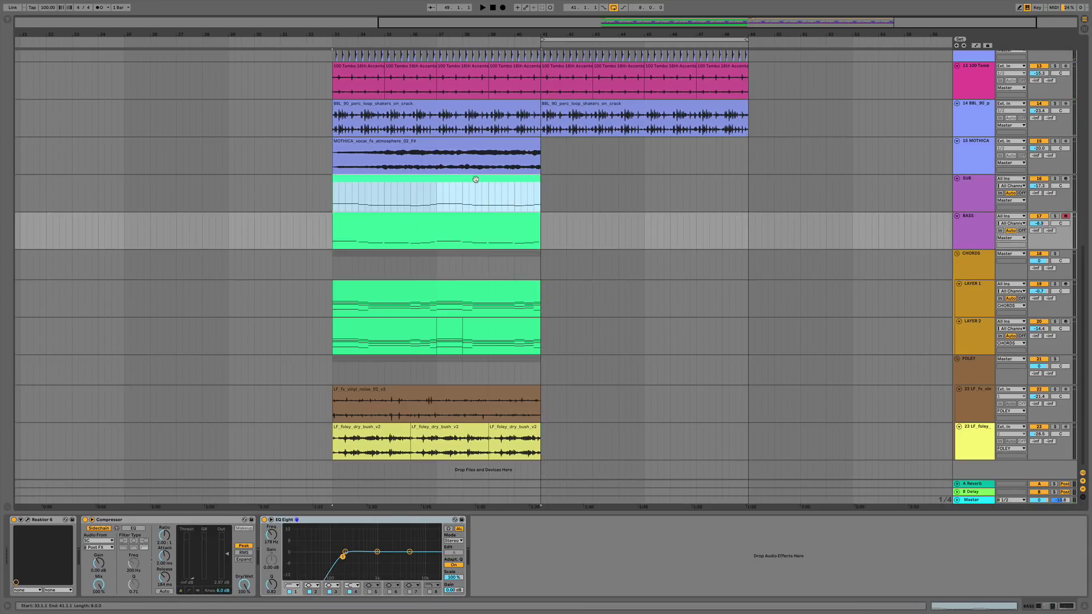
{"action": "key", "text": "space"}
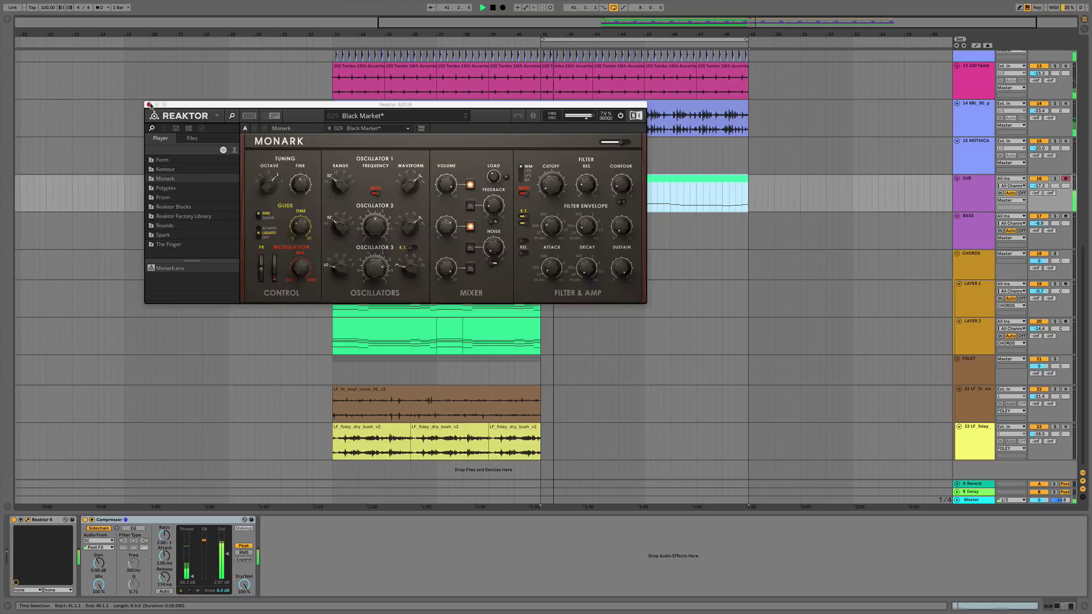
{"action": "left_click", "coordinate": [150, 105]}
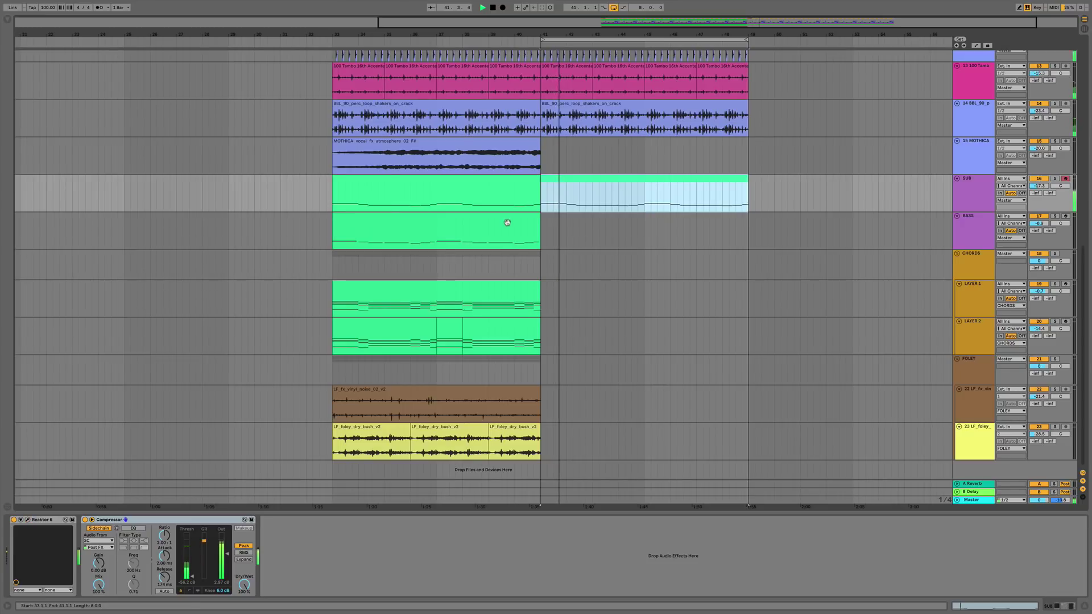
{"action": "left_click", "coordinate": [505, 220]}
{"action": "key", "text": "super+d"}
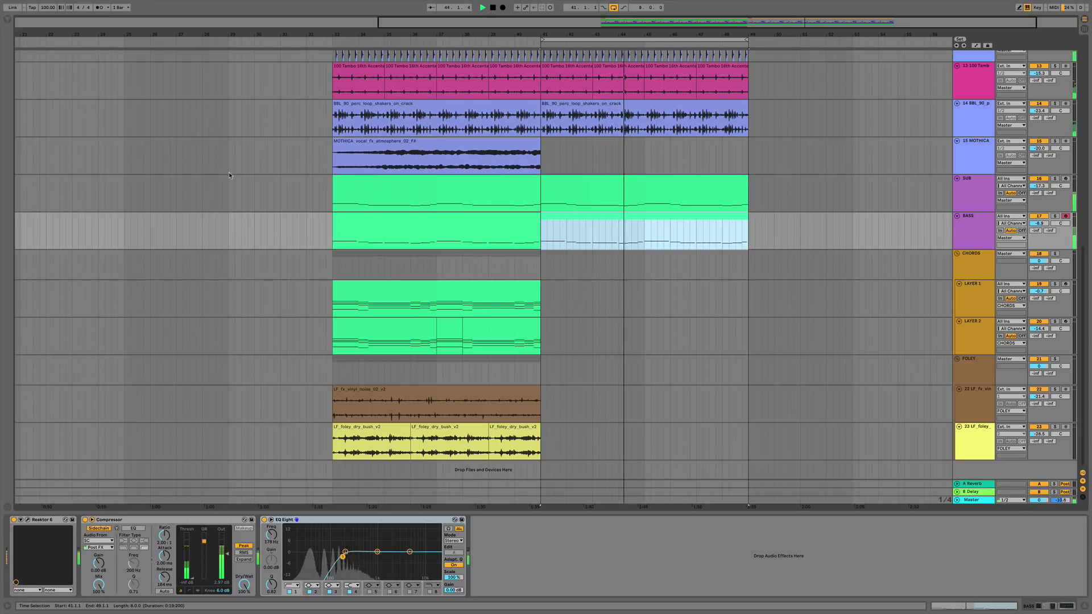
Duplicate the vinyl noise and dry bush foley clips together into bars 41–49, and stop playback.
{"action": "left_click", "coordinate": [385, 391]}
{"action": "left_click", "coordinate": [530, 437], "text": "shift"}
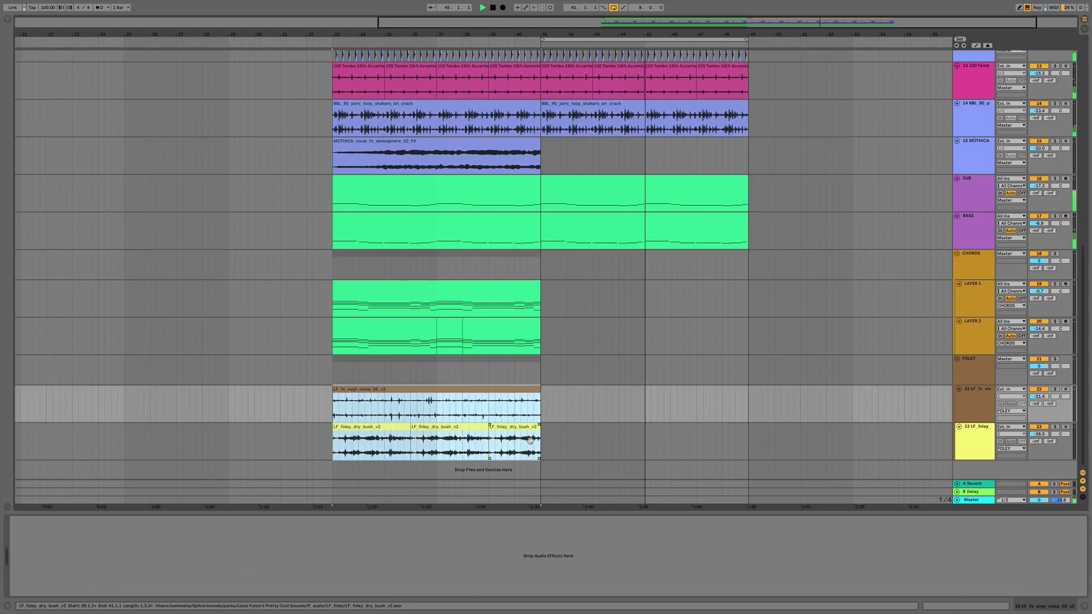
{"action": "key", "text": "super+d"}
{"action": "key", "text": "space"}
Show the browser, open the packs folder and collapse the Defected House - Copyright pack.
{"action": "key", "text": "super+alt+b"}
{"action": "left_click_drag", "start_coordinate": [810, 38], "coordinate": [468, 42]}
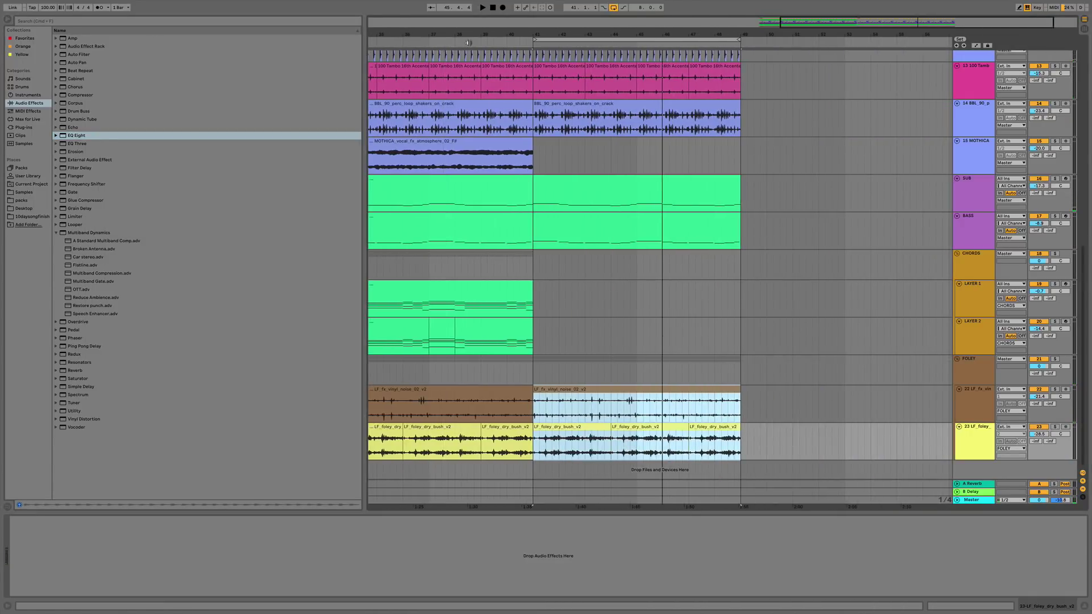
{"action": "left_click", "coordinate": [18, 194]}
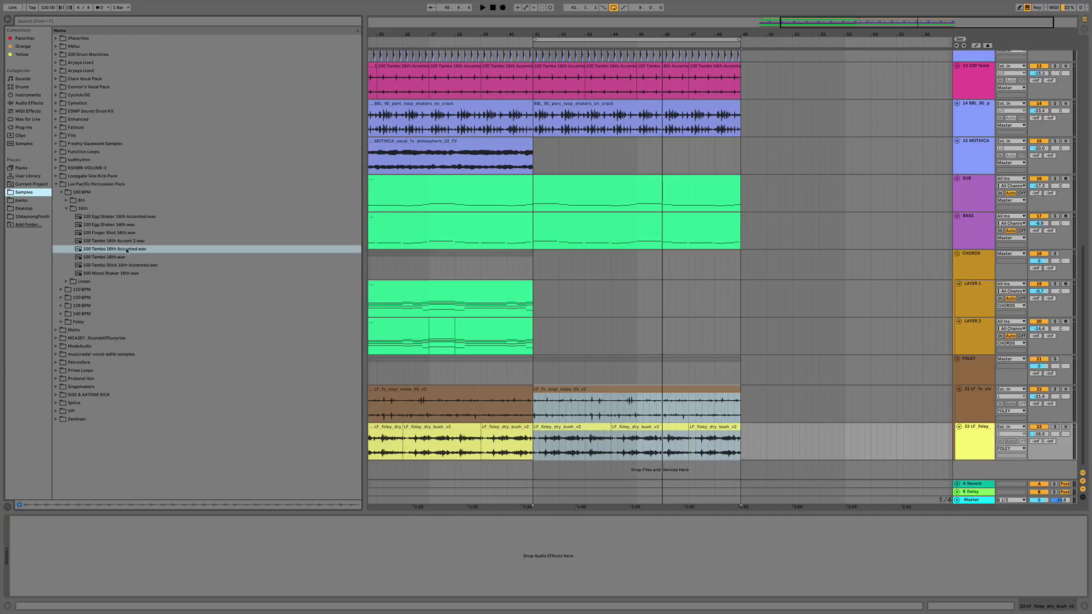
{"action": "left_click", "coordinate": [21, 201]}
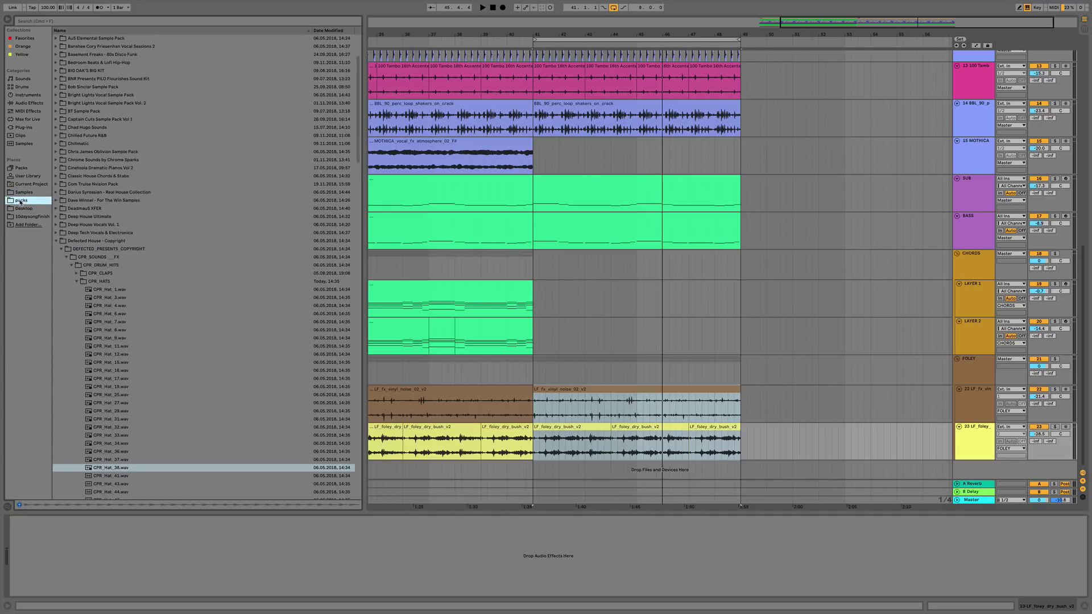
{"action": "left_click", "coordinate": [55, 241]}
{"action": "scroll", "coordinate": [115, 293], "scroll_direction": "down", "scroll_amount": 2}
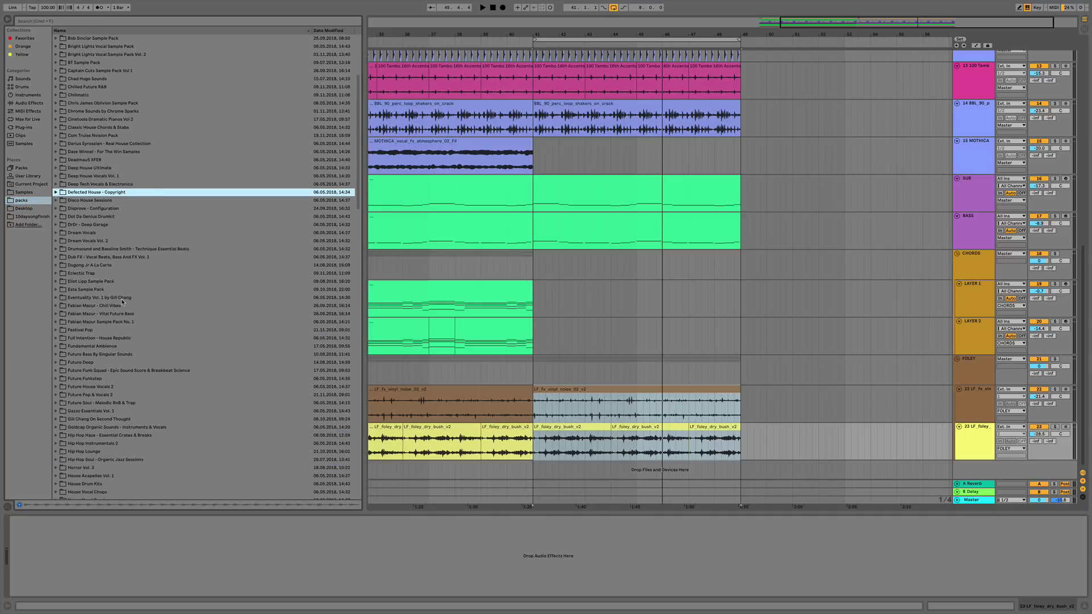
{"action": "mouse_move", "coordinate": [425, 2]}
{"action": "left_click", "coordinate": [872, 5]}
{"action": "left_click", "coordinate": [872, 5]}
{"action": "left_click", "coordinate": [873, 5]}
{"action": "left_click", "coordinate": [872, 5]}
Browse the Disco House Sessions pack's subfolders and preview the samples in its Live_Brass folder.
{"action": "key", "text": "Down"}
{"action": "key", "text": "Right"}
{"action": "key", "text": "Down"}
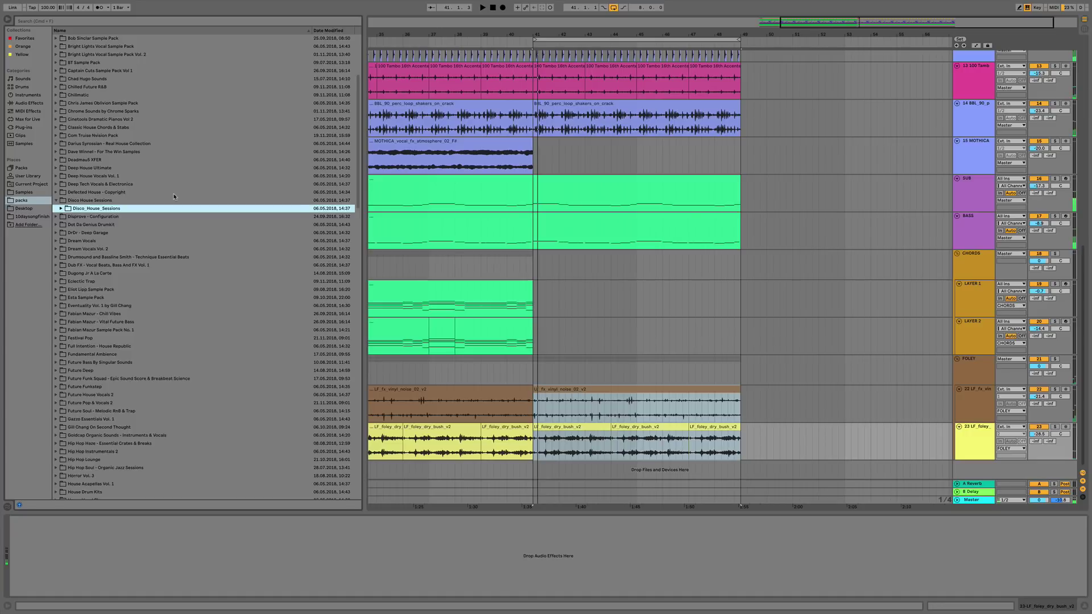
{"action": "key", "text": "Right"}
{"action": "key", "text": "Down"}
{"action": "key", "text": "Right"}
{"action": "key", "text": "Down"}
{"action": "key", "text": "Left"}
{"action": "key", "text": "Left"}
{"action": "key", "text": "Down"}
{"action": "key", "text": "Right"}
{"action": "key", "text": "Down"}
{"action": "key", "text": "Left"}
{"action": "key", "text": "Left"}
{"action": "key", "text": "Down"}
{"action": "key", "text": "Down"}
{"action": "key", "text": "Right"}
{"action": "key", "text": "Down"}
{"action": "key", "text": "Down"}
{"action": "key", "text": "Down"}
{"action": "key", "text": "Down"}
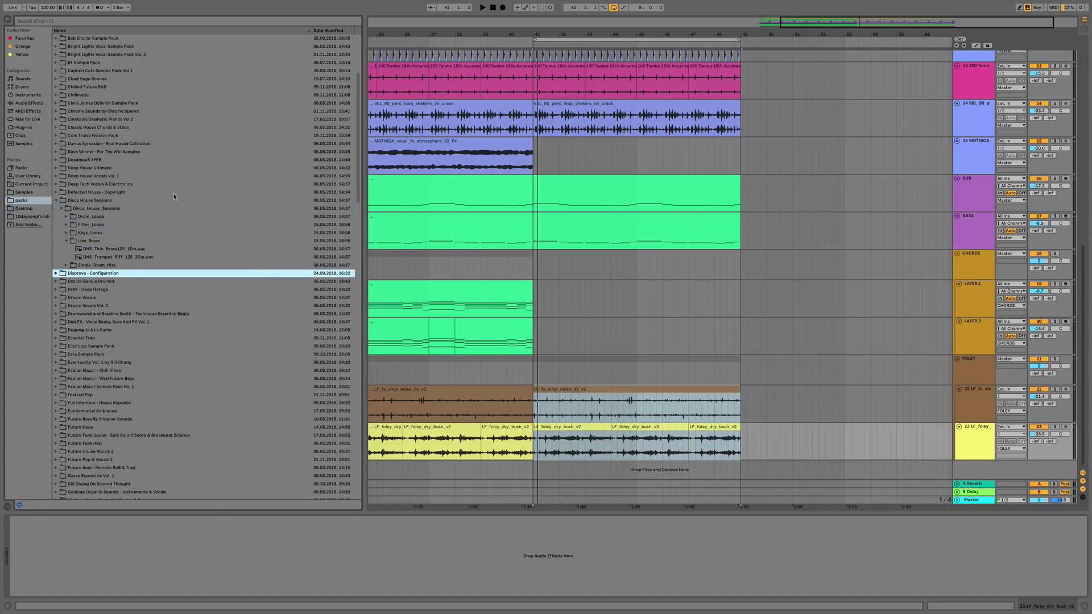
Browse further down the packs list and check the percussion loops folder in the Esta Sample Pack.
{"action": "key", "text": "Down"}
{"action": "key", "text": "Down"}
{"action": "key", "text": "Down"}
{"action": "key", "text": "Down"}
{"action": "key", "text": "Down"}
{"action": "scroll", "coordinate": [120, 309], "scroll_direction": "down", "scroll_amount": 2}
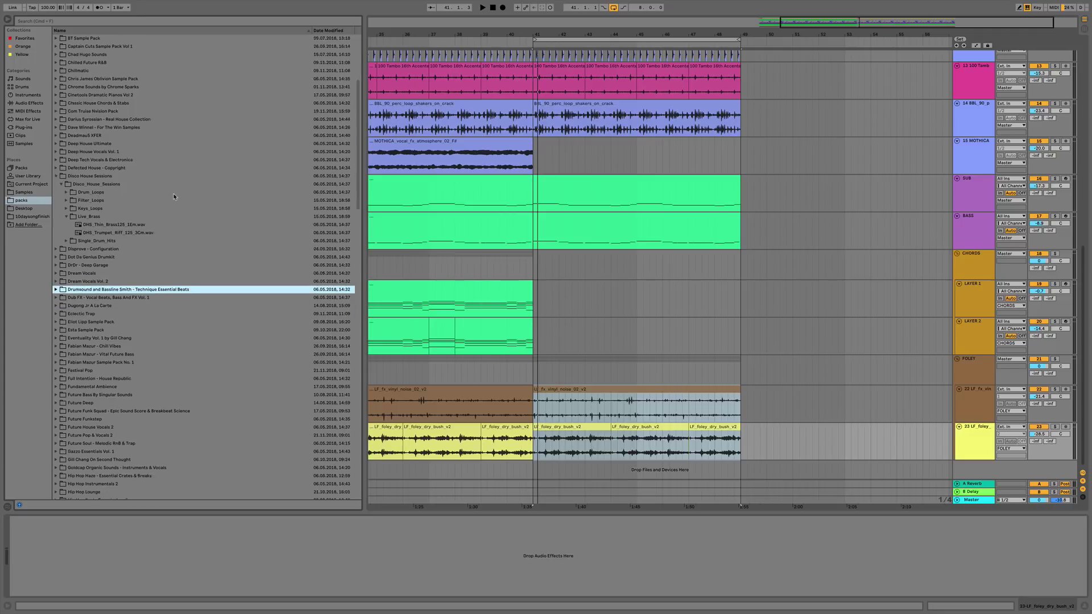
{"action": "key", "text": "Down"}
{"action": "key", "text": "Down"}
{"action": "key", "text": "Down"}
{"action": "key", "text": "Down"}
{"action": "key", "text": "Down"}
{"action": "key", "text": "Right"}
{"action": "key", "text": "Down"}
{"action": "key", "text": "Right"}
{"action": "key", "text": "Down"}
{"action": "key", "text": "Right"}
{"action": "key", "text": "Down"}
{"action": "key", "text": "Right"}
{"action": "key", "text": "Down"}
{"action": "key", "text": "Down"}
{"action": "key", "text": "Down"}
{"action": "key", "text": "Down"}
{"action": "key", "text": "Down"}
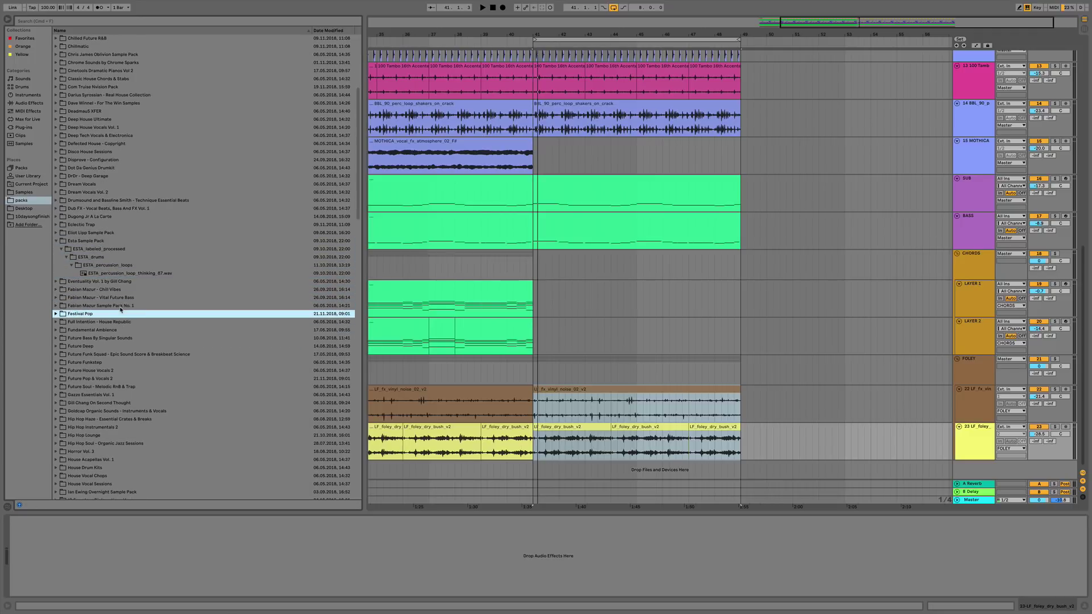
{"action": "key", "text": "Down"}
{"action": "key", "text": "Down"}
{"action": "key", "text": "Down"}
{"action": "scroll", "coordinate": [120, 310], "scroll_direction": "down", "scroll_amount": 4}
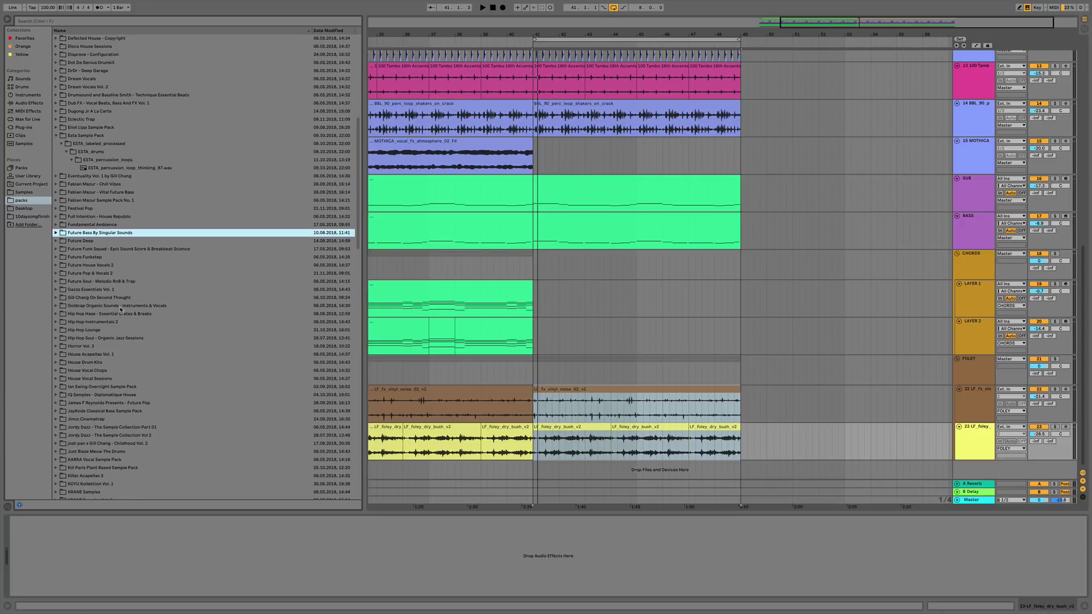
{"action": "scroll", "coordinate": [124, 399], "scroll_direction": "down", "scroll_amount": 2}
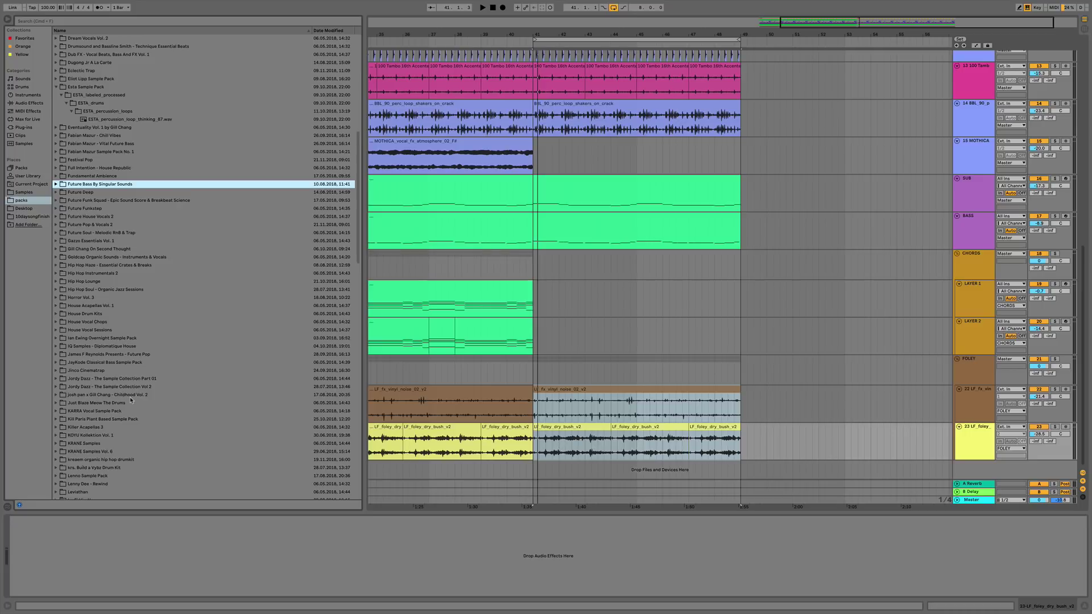
Look through the folders of the krs. Build a Vybe Drum Kit pack for usable samples.
{"action": "left_click", "coordinate": [131, 395]}
{"action": "key", "text": "Down"}
{"action": "key", "text": "Down"}
{"action": "key", "text": "Down"}
{"action": "key", "text": "Down"}
{"action": "key", "text": "Down"}
{"action": "key", "text": "Down"}
{"action": "key", "text": "Down"}
{"action": "key", "text": "Down"}
{"action": "key", "text": "Right"}
{"action": "key", "text": "Down"}
{"action": "key", "text": "Right"}
{"action": "key", "text": "Down"}
{"action": "key", "text": "Right"}
{"action": "key", "text": "Down"}
{"action": "key", "text": "Right"}
{"action": "key", "text": "Down"}
{"action": "key", "text": "Down"}
{"action": "key", "text": "Right"}
{"action": "key", "text": "Down"}
{"action": "key", "text": "Right"}
{"action": "key", "text": "Down"}
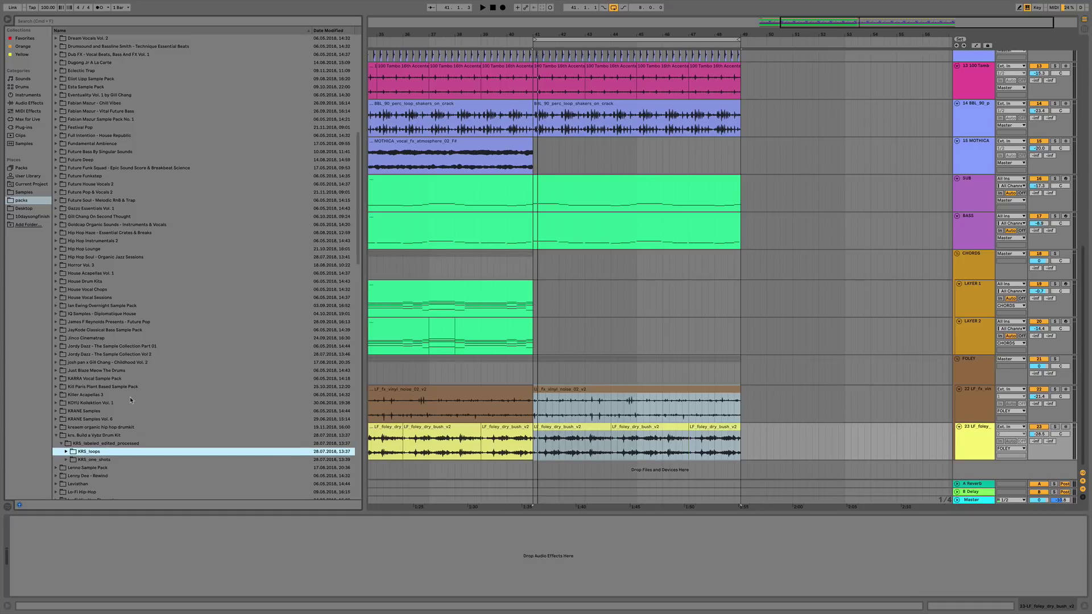
Browse the Lenno Sample Pack's audio folders and audition its Linn drum fill against the song.
{"action": "left_click", "coordinate": [128, 300]}
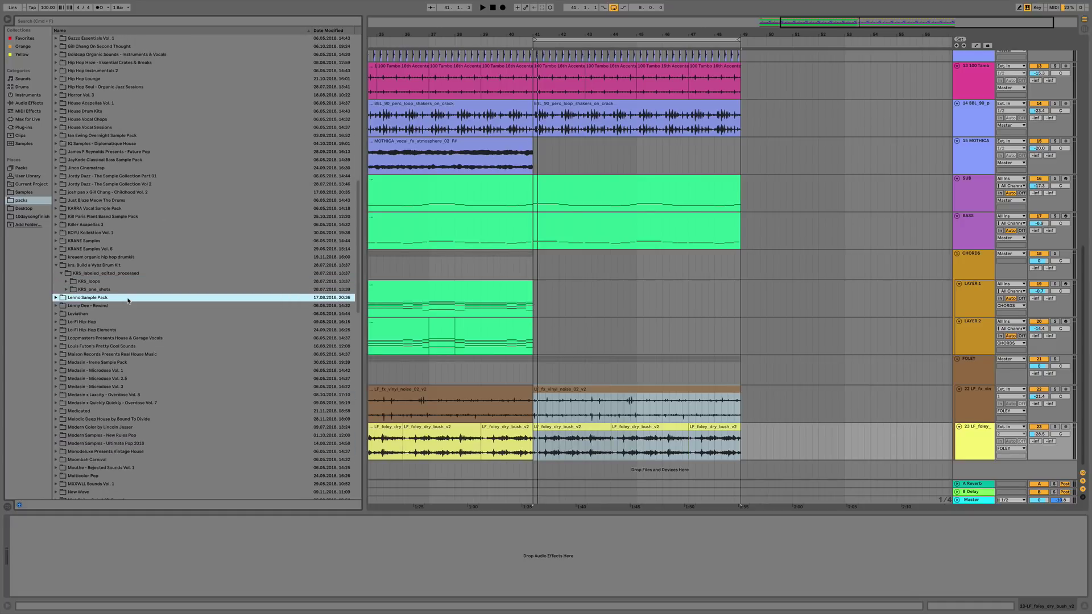
{"action": "key", "text": "Right"}
{"action": "key", "text": "Down"}
{"action": "key", "text": "Right"}
{"action": "key", "text": "Down"}
{"action": "key", "text": "Right"}
{"action": "key", "text": "Down"}
{"action": "key", "text": "Down"}
{"action": "key", "text": "Down"}
{"action": "key", "text": "Right"}
{"action": "key", "text": "Left"}
{"action": "key", "text": "Up"}
{"action": "key", "text": "Up"}
{"action": "key", "text": "Right"}
{"action": "key", "text": "Down"}
{"action": "key", "text": "Up"}
{"action": "key", "text": "Down"}
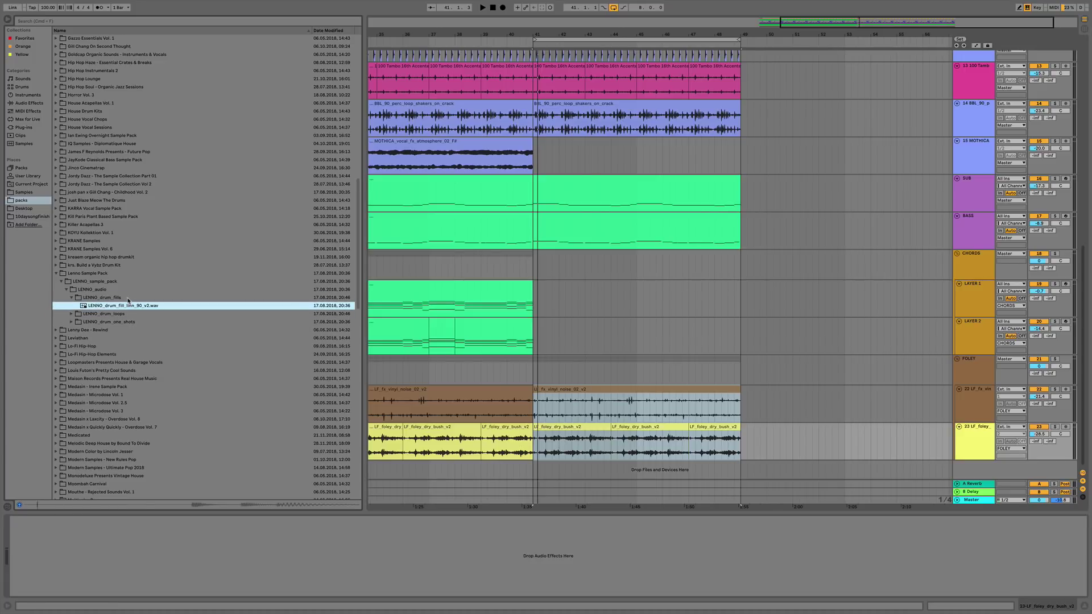
{"action": "key", "text": "space"}
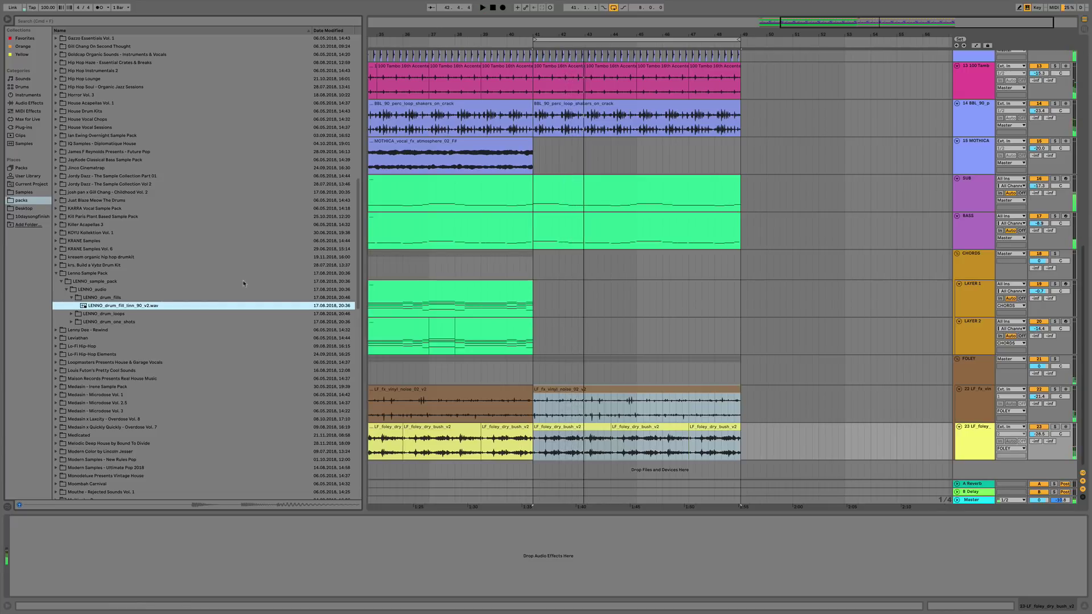
Look through the Monodeluxe Presents Vintage House pack and the packs next to it.
{"action": "left_click", "coordinate": [122, 337]}
{"action": "left_click", "coordinate": [132, 331]}
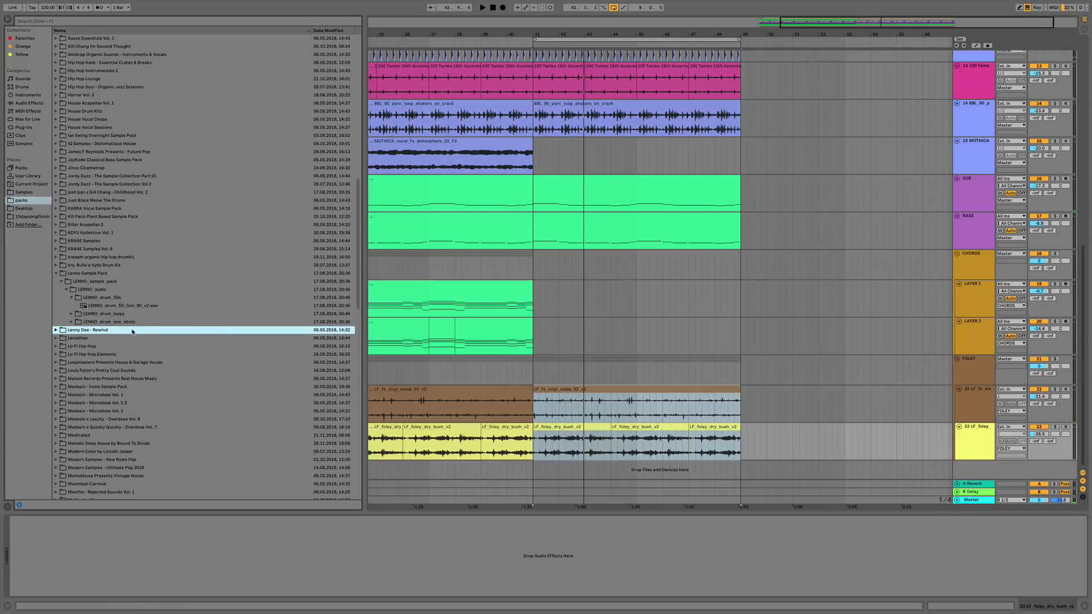
{"action": "left_click", "coordinate": [113, 468]}
{"action": "key", "text": "Down"}
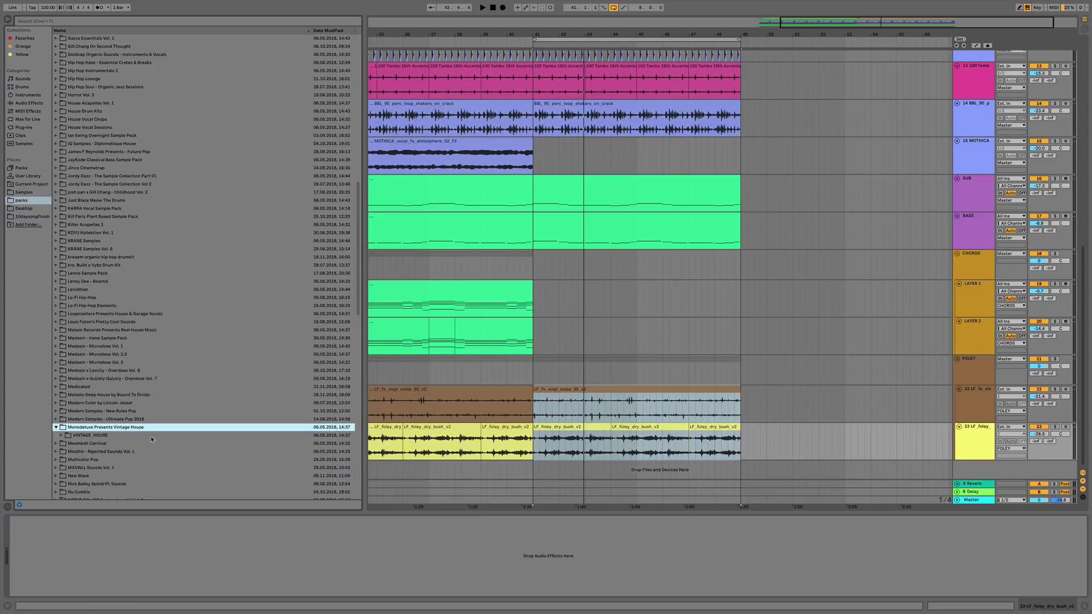
{"action": "key", "text": "Right"}
{"action": "key", "text": "Down"}
{"action": "key", "text": "Right"}
{"action": "key", "text": "Up"}
{"action": "key", "text": "Up"}
{"action": "key", "text": "Right"}
{"action": "key", "text": "Down"}
{"action": "key", "text": "Right"}
{"action": "key", "text": "Down"}
{"action": "key", "text": "Right"}
{"action": "key", "text": "Left"}
{"action": "key", "text": "Up"}
{"action": "key", "text": "Left"}
{"action": "key", "text": "Up"}
{"action": "key", "text": "Left"}
{"action": "key", "text": "Up"}
Find and preview the VocalChopHook 100bpm sample in the Melodic folder of Modern Samples - New Rules Pop.
{"action": "key", "text": "Right"}
{"action": "key", "text": "Down"}
{"action": "key", "text": "Right"}
{"action": "key", "text": "Down"}
{"action": "key", "text": "Right"}
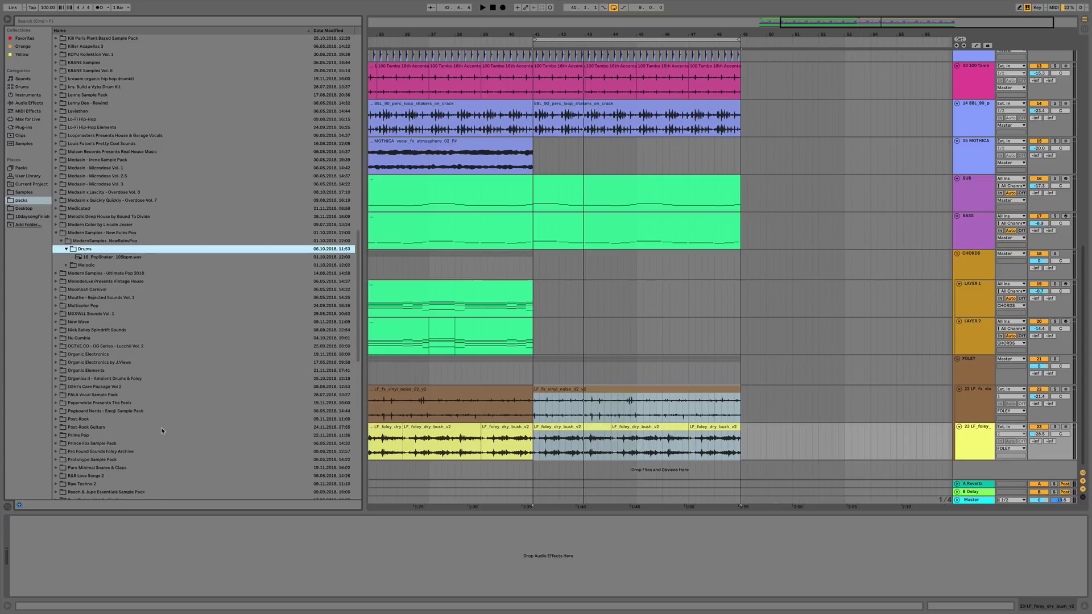
{"action": "key", "text": "Left"}
{"action": "key", "text": "Down"}
{"action": "key", "text": "Right"}
{"action": "key", "text": "Down"}
{"action": "key", "text": "Down"}
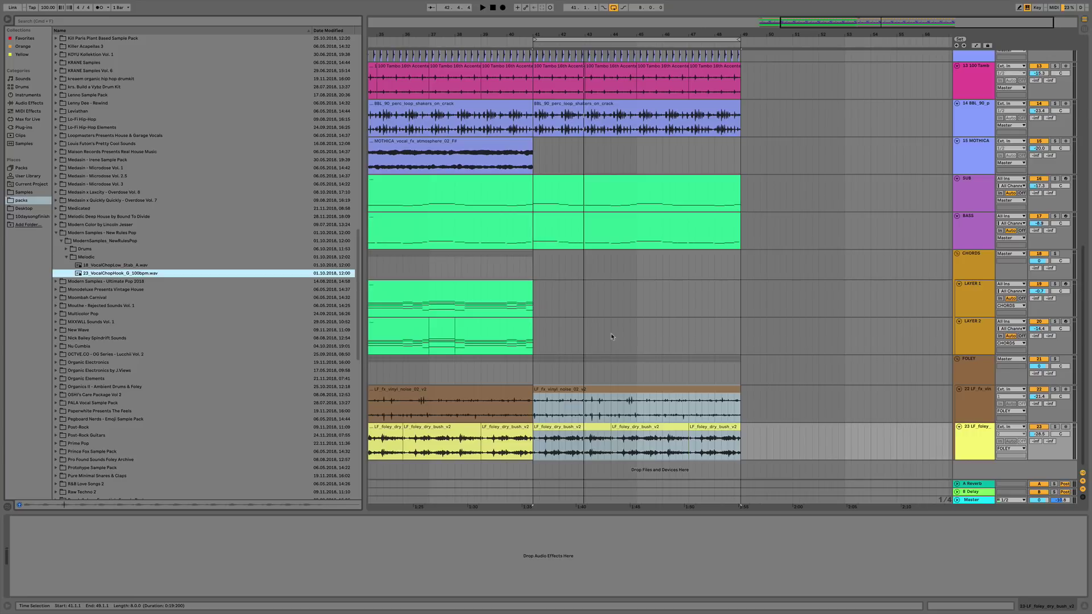
Insert an audio track below the MOTHICA track and place the VocalChopHook 100bpm sample on it at bar 41.
{"action": "scroll", "coordinate": [197, 230], "scroll_direction": "down", "scroll_amount": 6}
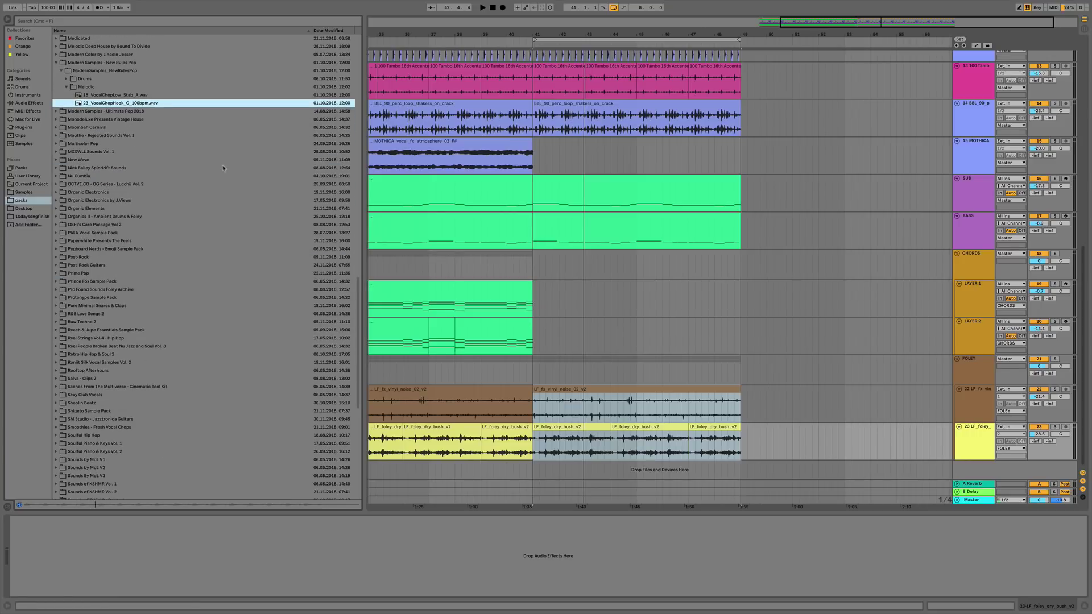
{"action": "right_click", "coordinate": [971, 149]}
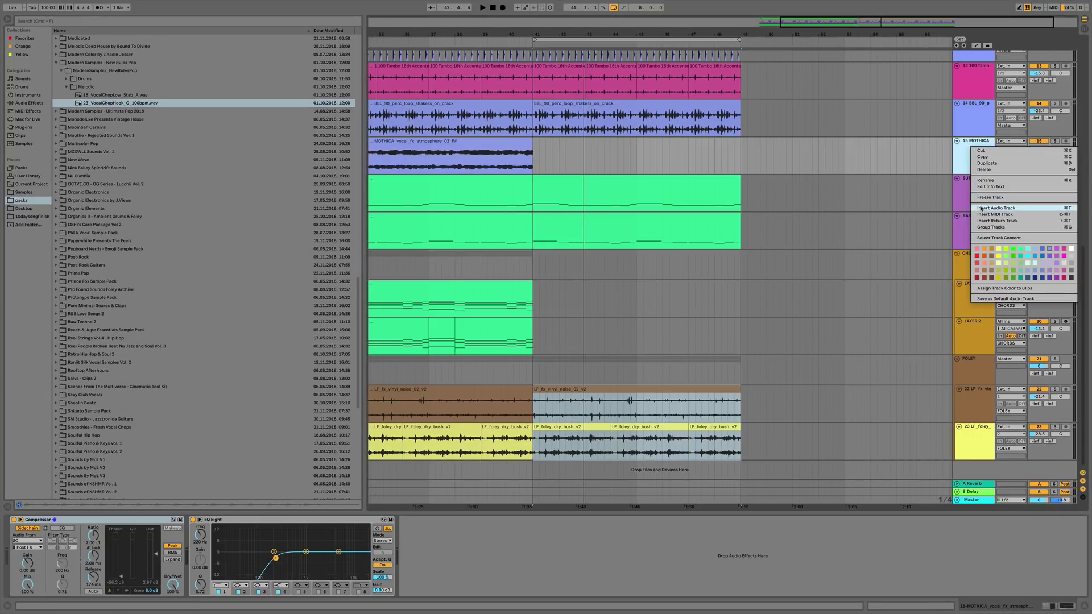
{"action": "key", "text": "super+t"}
{"action": "left_click_drag", "start_coordinate": [307, 103], "coordinate": [535, 211]}
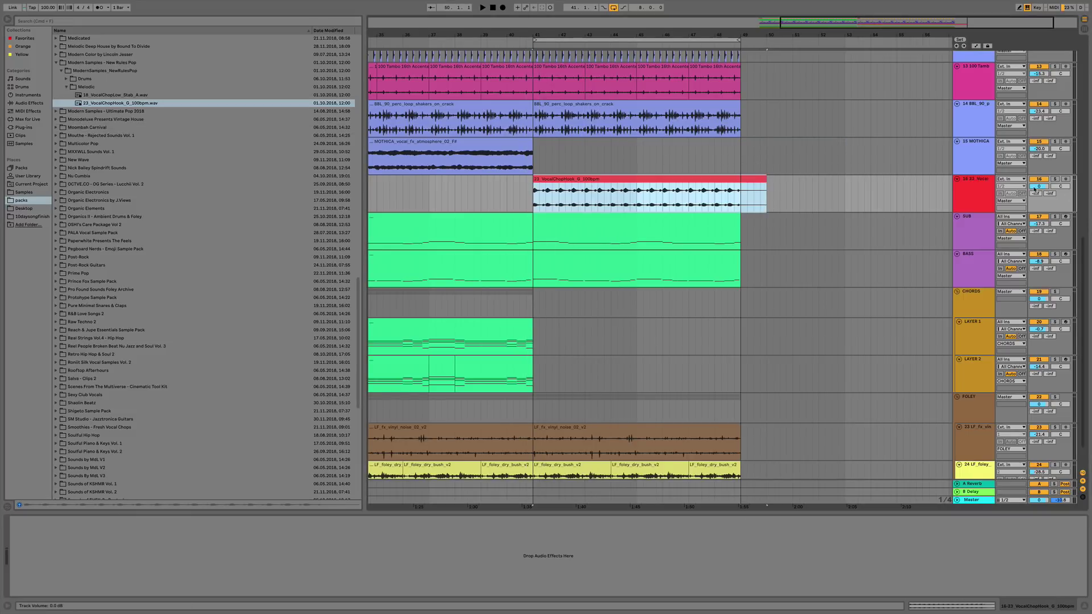
Lower the vocal chop track's volume and transpose its clip up 1 semitone.
{"action": "left_click_drag", "start_coordinate": [1035, 188], "coordinate": [1035, 222]}
{"action": "left_click", "coordinate": [951, 608]}
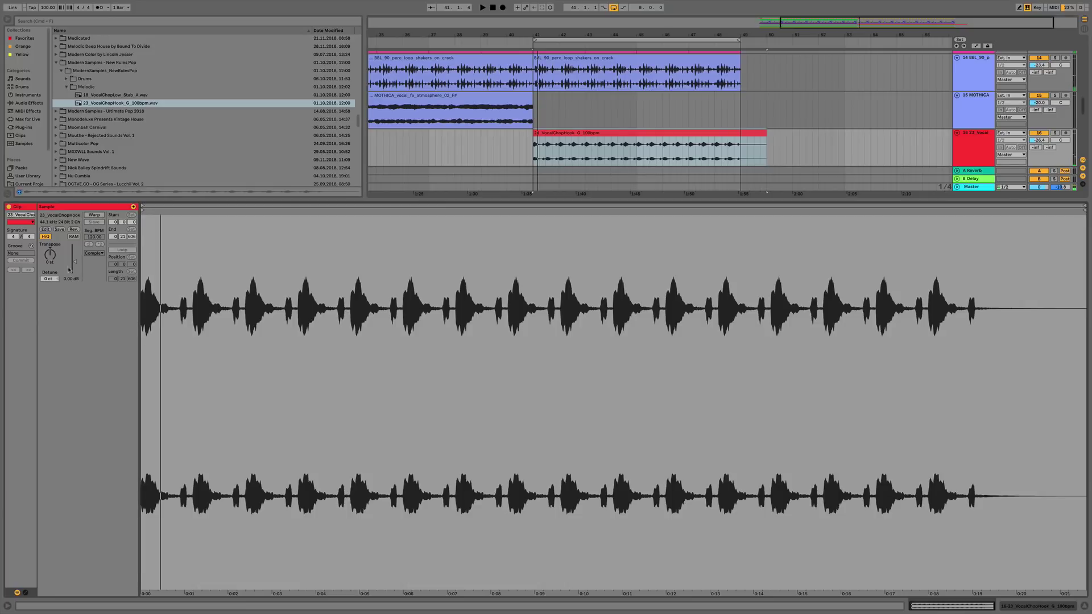
{"action": "left_click_drag", "start_coordinate": [51, 262], "coordinate": [51, 261]}
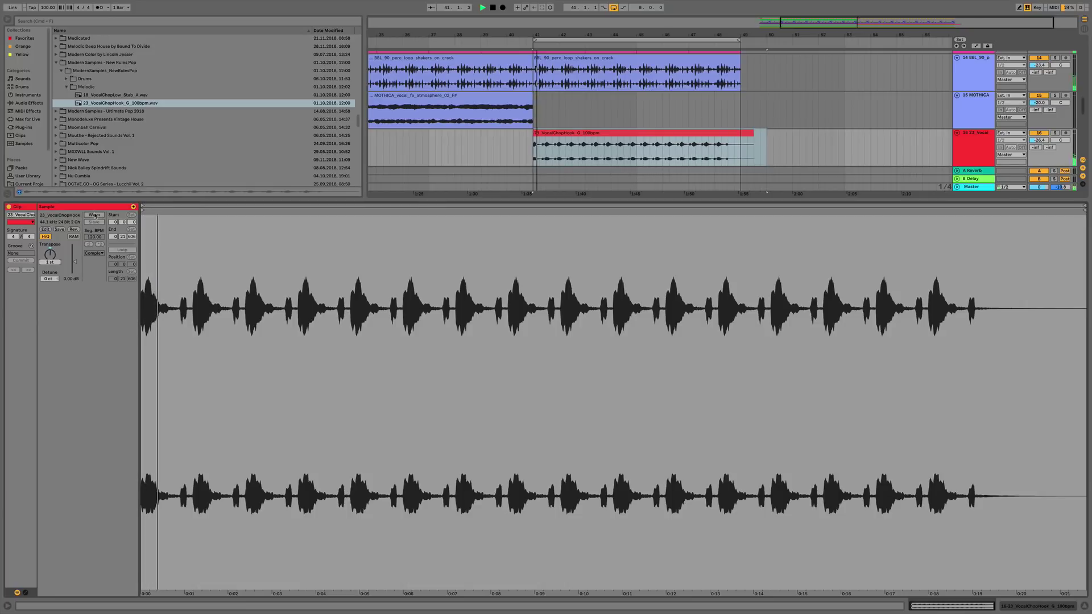
Turn on warping for the vocal chop clip, set its segment BPM to 100 and play the loop.
{"action": "left_click", "coordinate": [94, 215]}
{"action": "type", "text": "00"}
{"action": "key", "text": "Return"}
{"action": "key", "text": "space"}
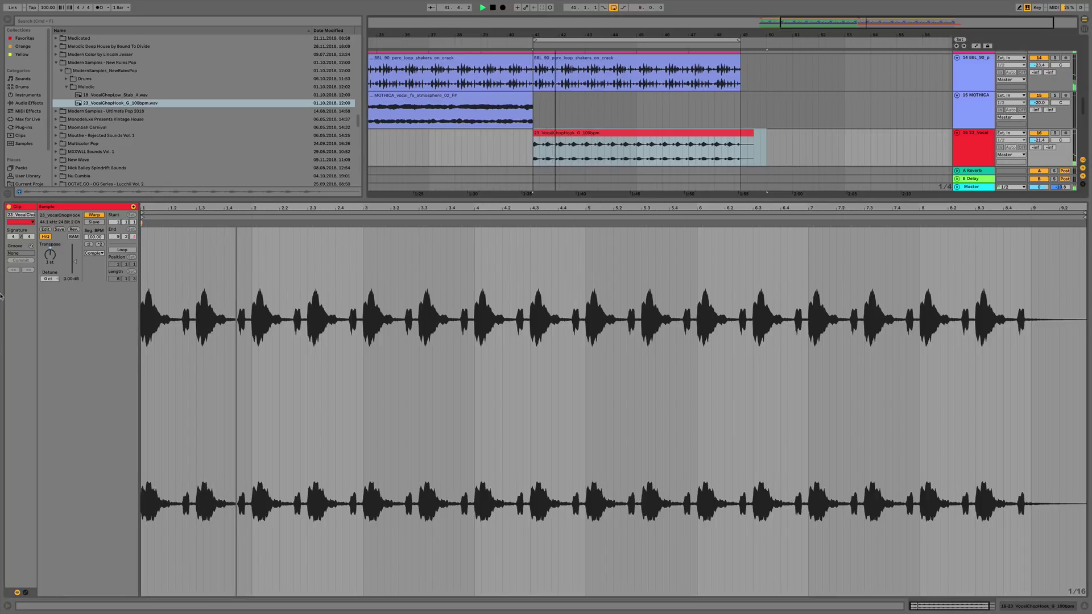
Transpose the vocal chop hook clip to -11 semitones and trim its end to bar 49.
{"action": "left_click_drag", "start_coordinate": [50, 254], "coordinate": [51, 272]}
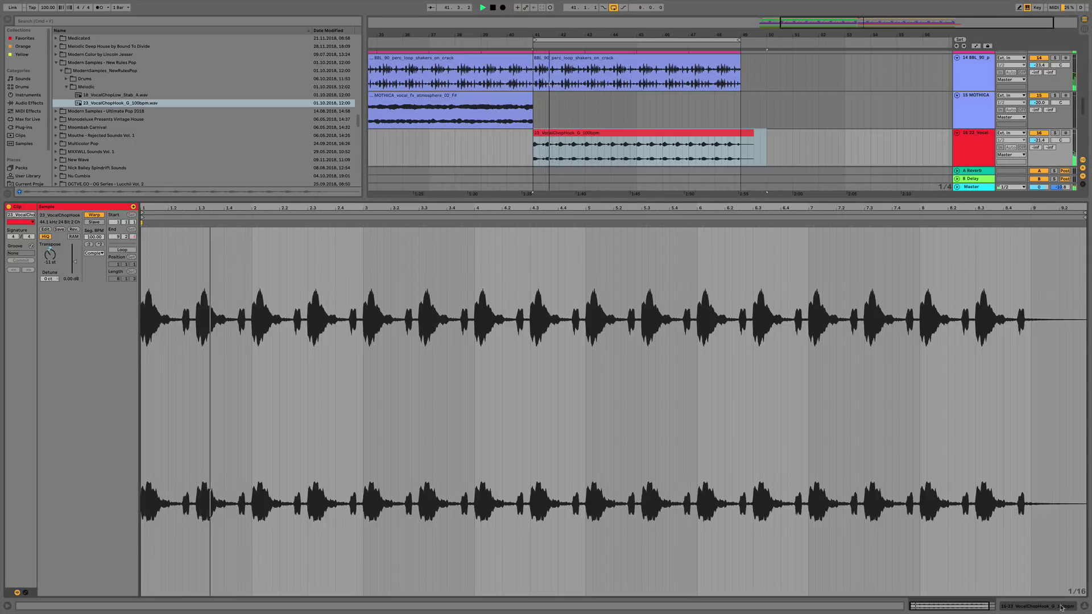
{"action": "key", "text": "shift+Tab"}
{"action": "left_click_drag", "start_coordinate": [753, 154], "coordinate": [740, 155]}
{"action": "key", "text": "shift+Tab"}
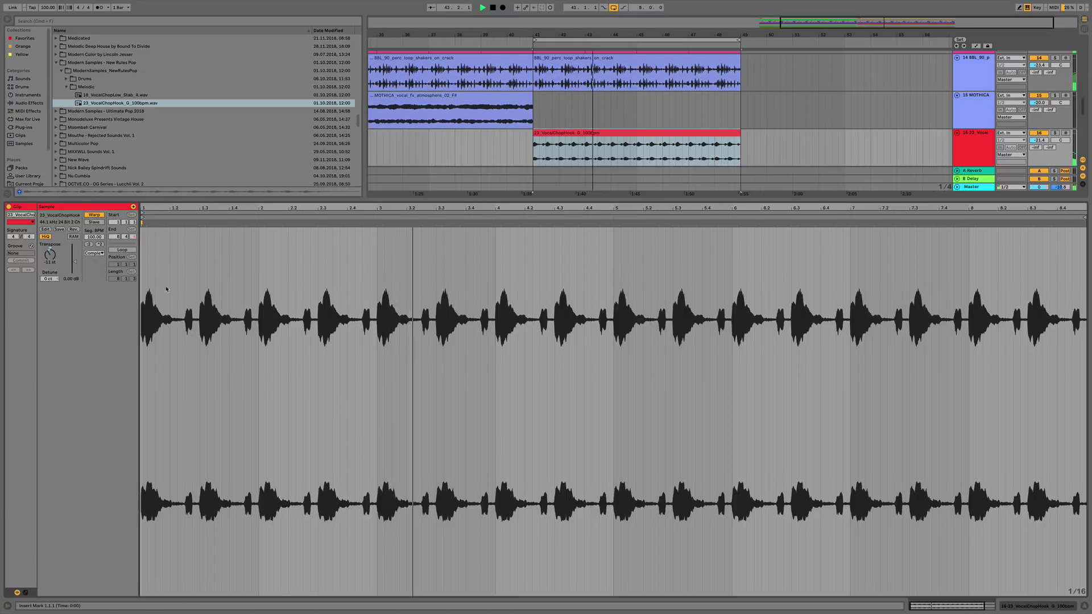
Try reversing the vocal chop hook clip.
{"action": "left_click", "coordinate": [78, 230]}
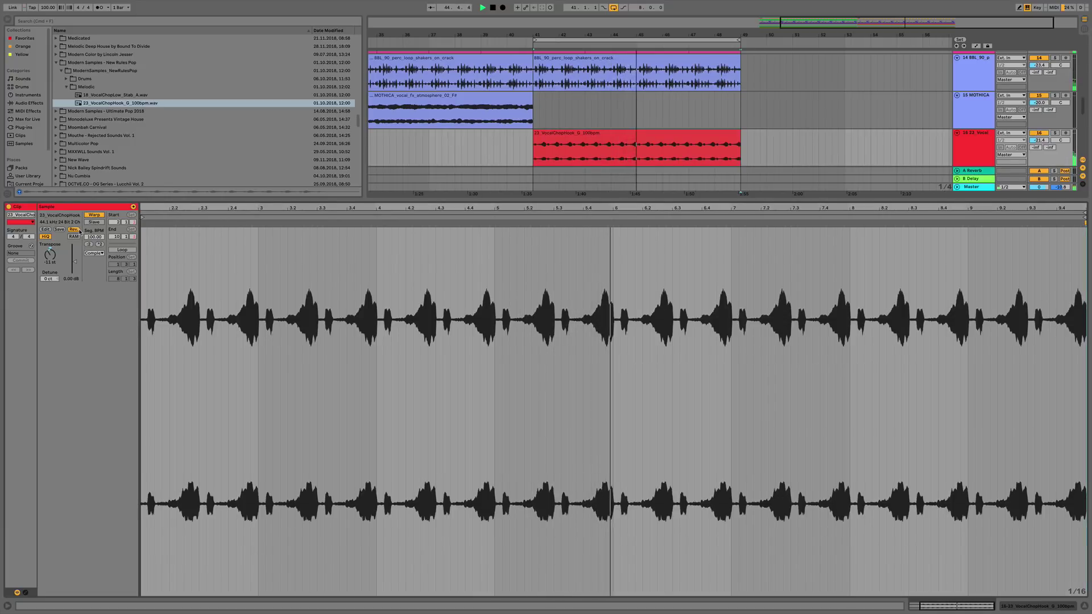
{"action": "left_click", "coordinate": [1055, 607]}
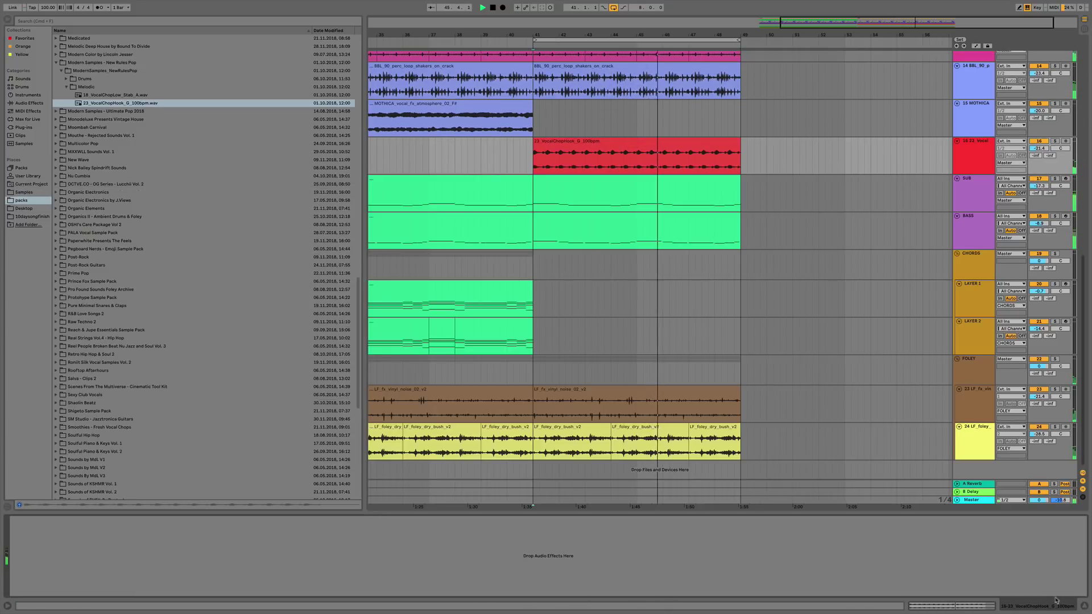
Insert an audio track below the vocal chop hook track and place the VocalChopLow_Stab_A sample on it at bar 41.
{"action": "left_click", "coordinate": [134, 95]}
{"action": "right_click", "coordinate": [885, 162]}
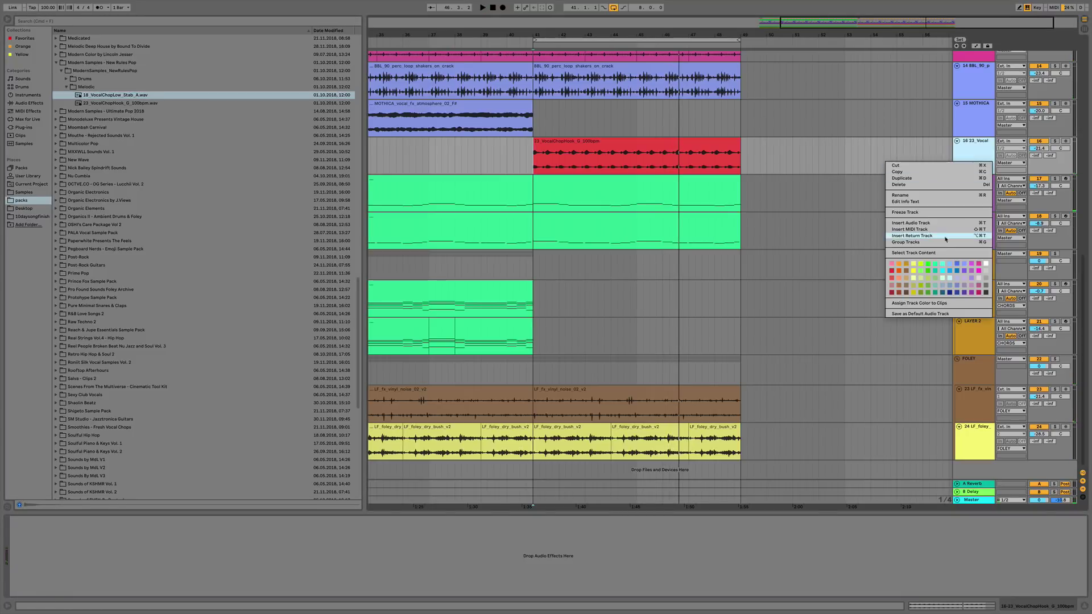
{"action": "left_click", "coordinate": [910, 223]}
{"action": "left_click_drag", "start_coordinate": [114, 94], "coordinate": [532, 190]}
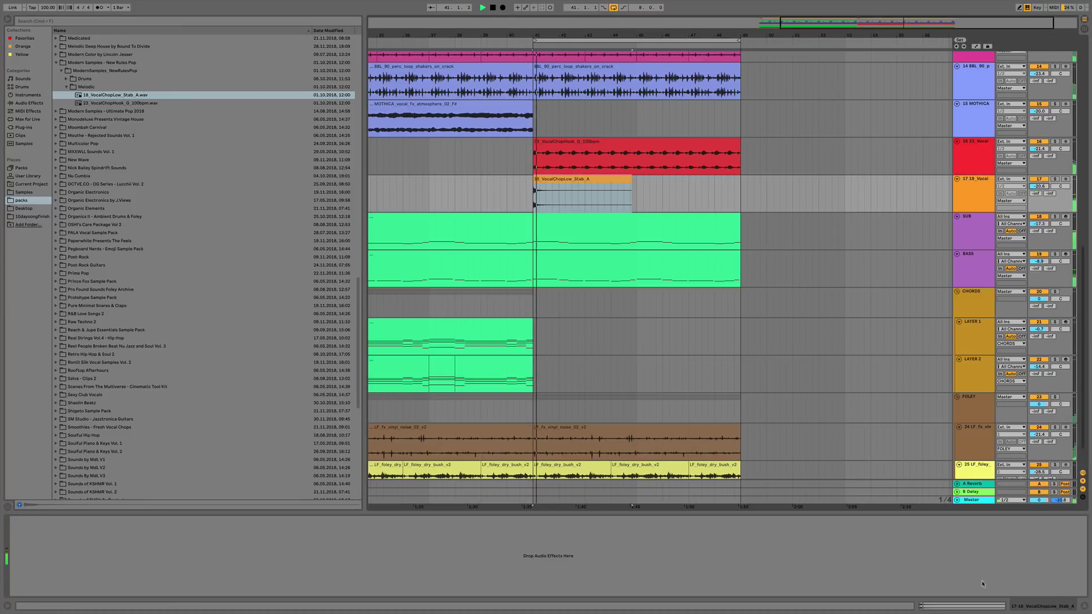
Transpose the VocalChopLow_Stab_A clip to -1 semitone.
{"action": "double_click", "coordinate": [537, 190]}
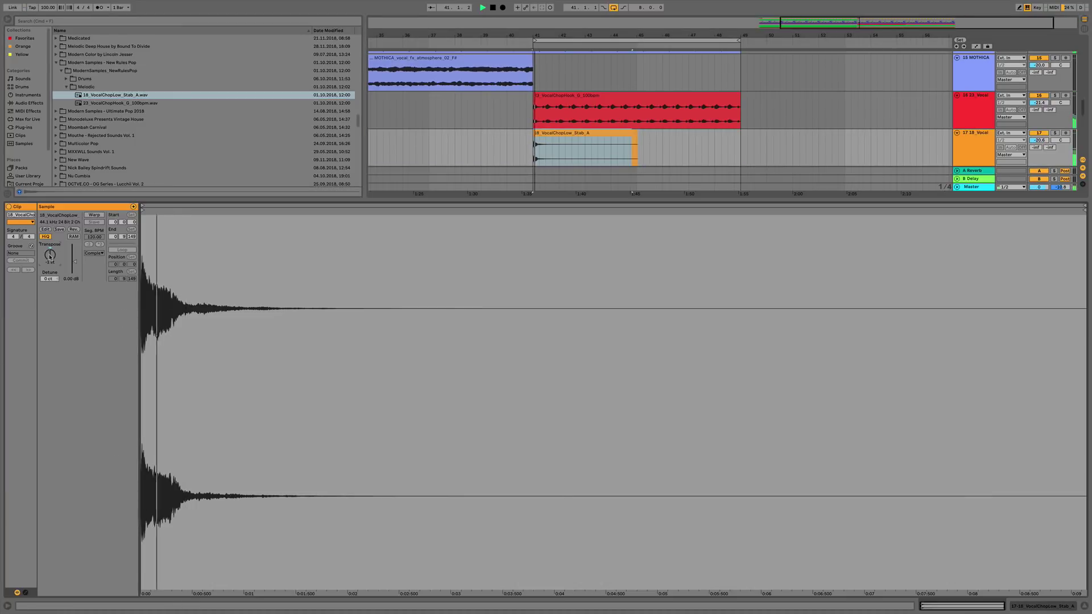
{"action": "key", "text": "shift+Tab"}
{"action": "left_click_drag", "start_coordinate": [555, 35], "coordinate": [556, 96]}
{"action": "left_click", "coordinate": [807, 157]}
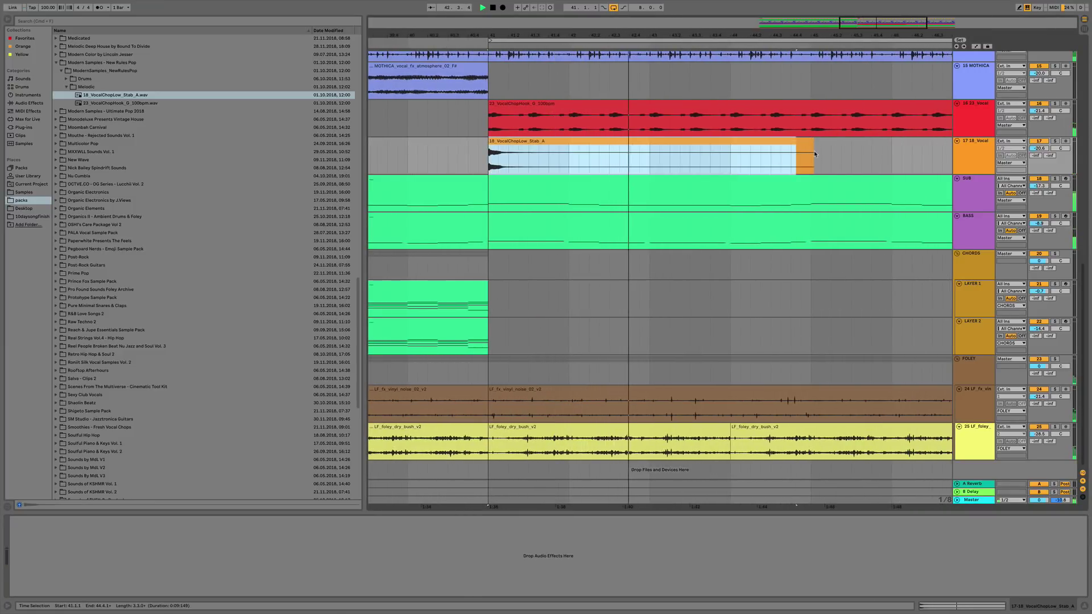
Switch the vocal chop hook clip's warp mode to Beats and audition different transient loop mode and envelope settings.
{"action": "left_click", "coordinate": [936, 114]}
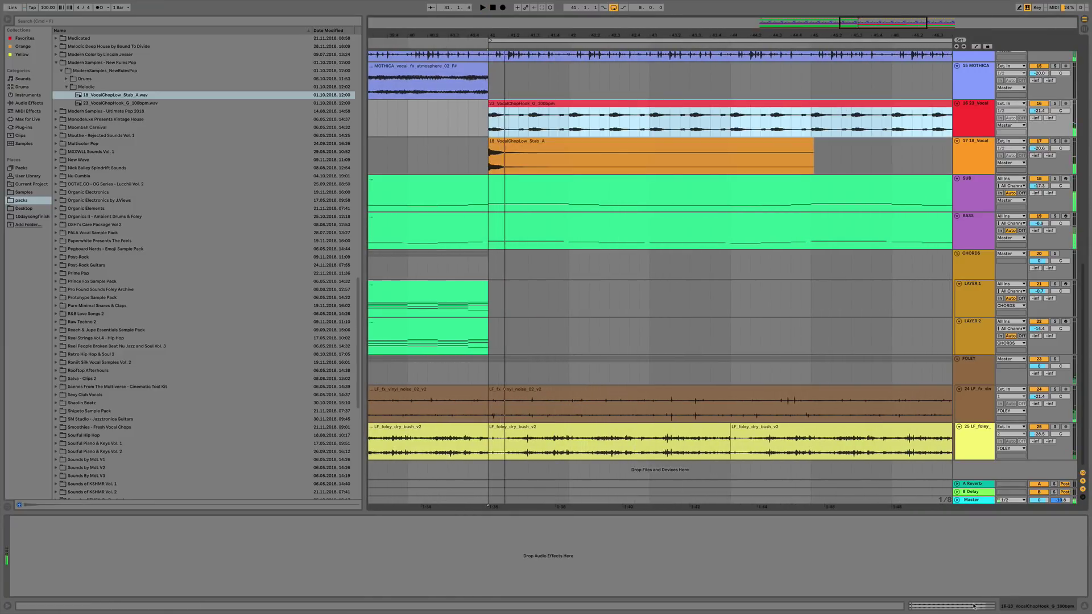
{"action": "key", "text": "shift+Tab"}
{"action": "left_click", "coordinate": [94, 253]}
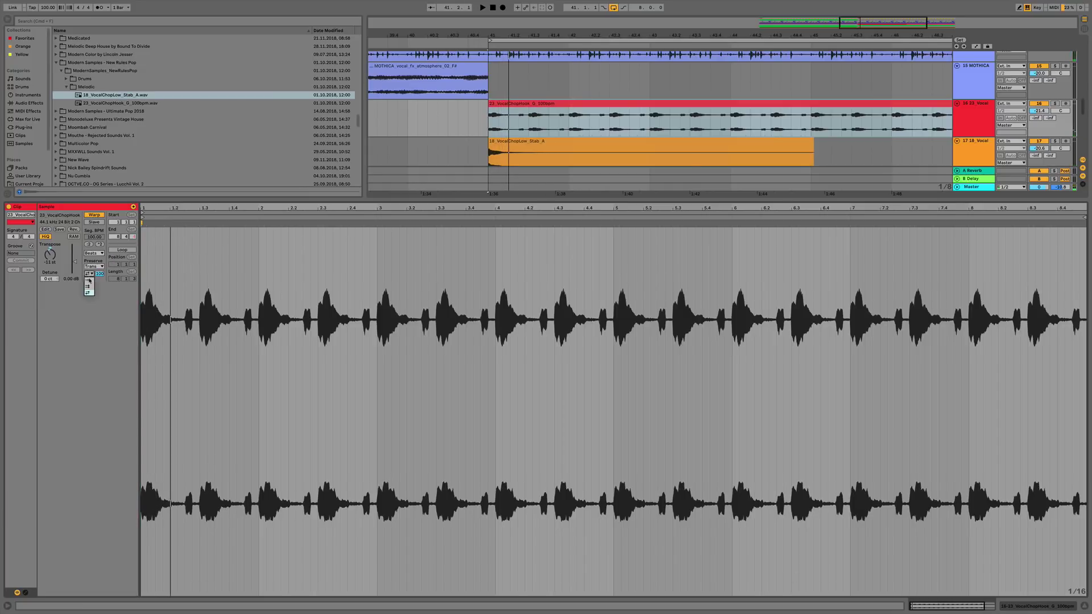
{"action": "key", "text": "space"}
{"action": "left_click_drag", "start_coordinate": [98, 277], "coordinate": [98, 243]}
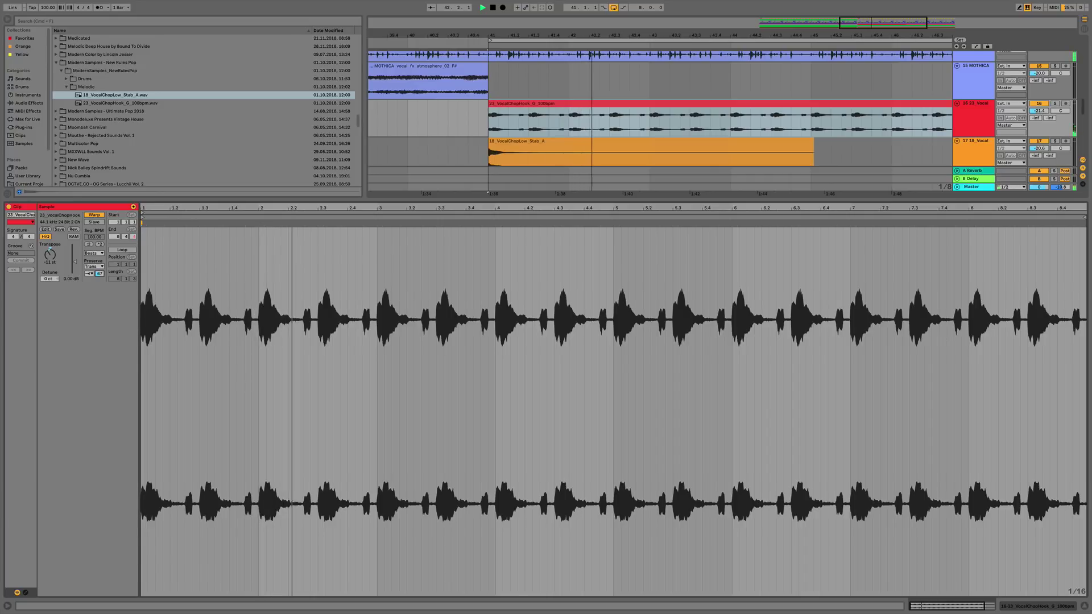
{"action": "left_click", "coordinate": [94, 267]}
{"action": "left_click", "coordinate": [89, 292]}
Try a different warp mode on the vocal chop hook clip and switch it back to Beats.
{"action": "left_click", "coordinate": [94, 253]}
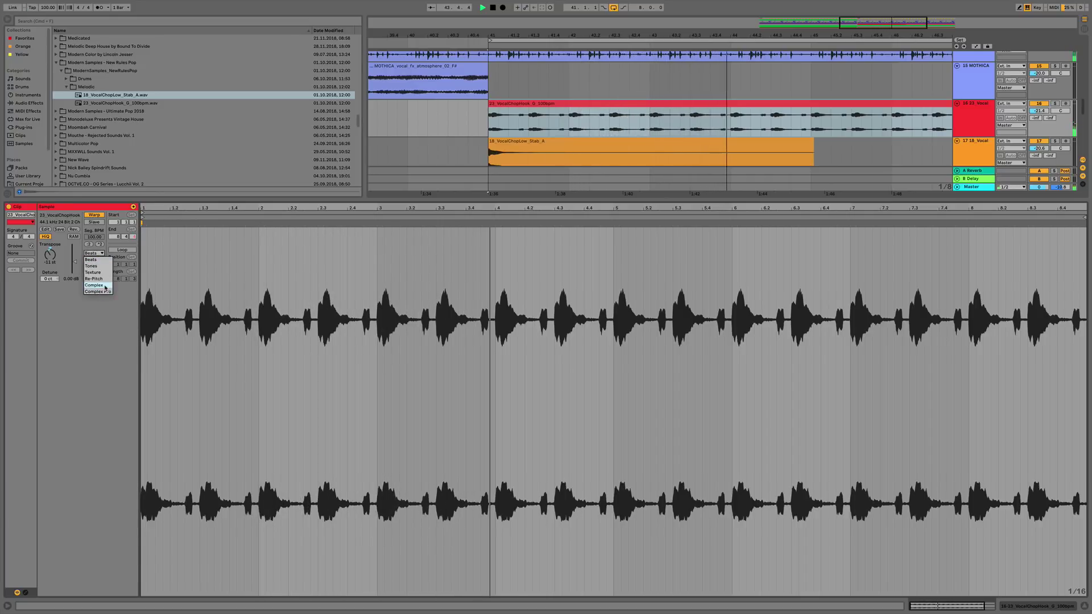
{"action": "left_click", "coordinate": [96, 282]}
{"action": "left_click", "coordinate": [95, 253]}
{"action": "left_click", "coordinate": [101, 260]}
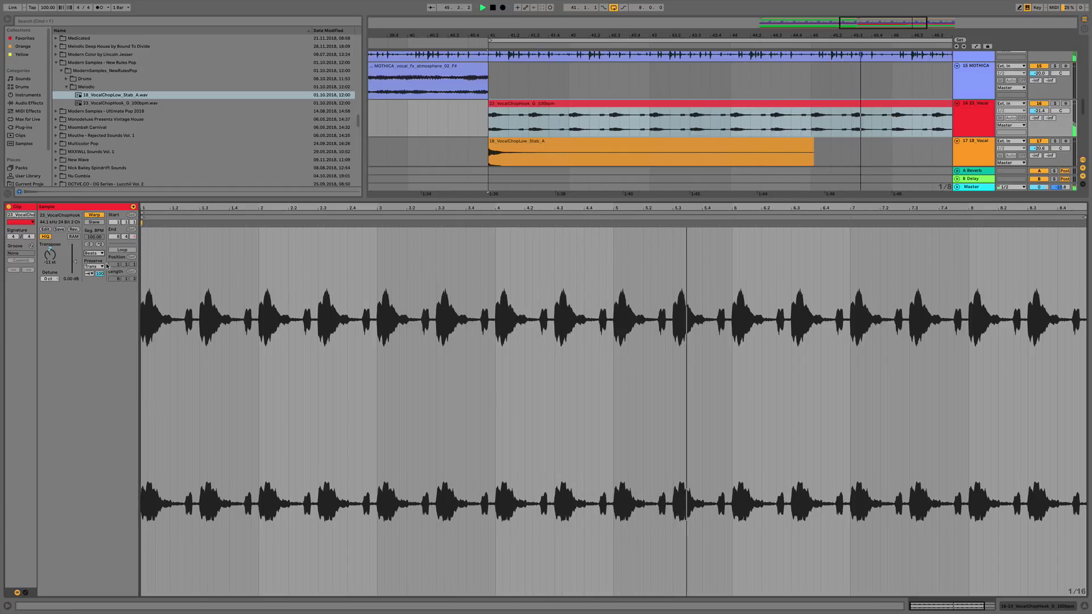
{"action": "left_click", "coordinate": [1051, 608]}
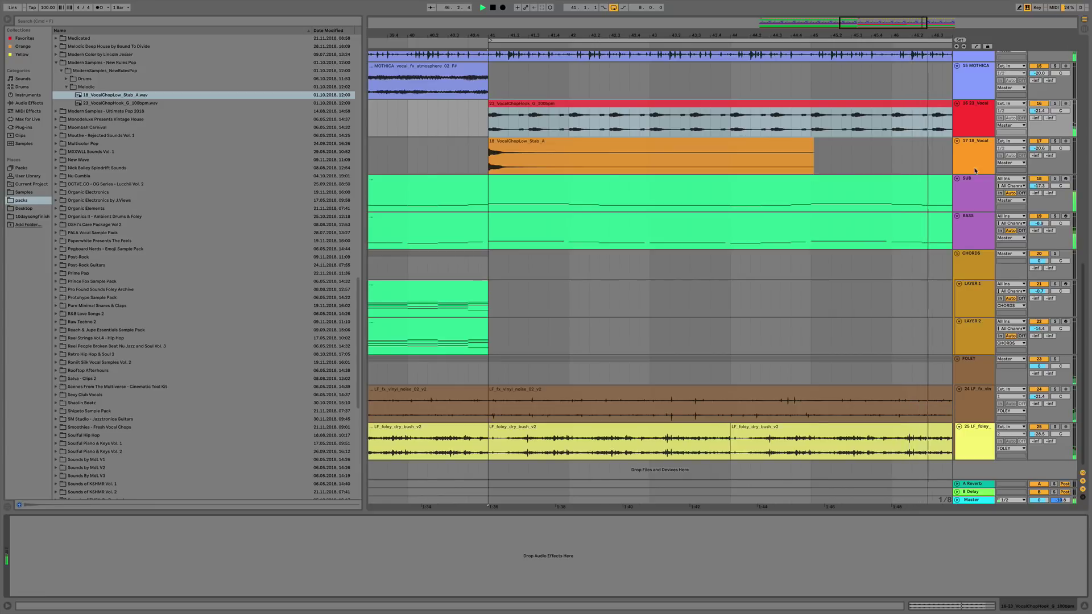
Shorten the vocal stab clip to end at bar 43 and duplicate it to fill bars 43 and 44.
{"action": "key", "text": "minus"}
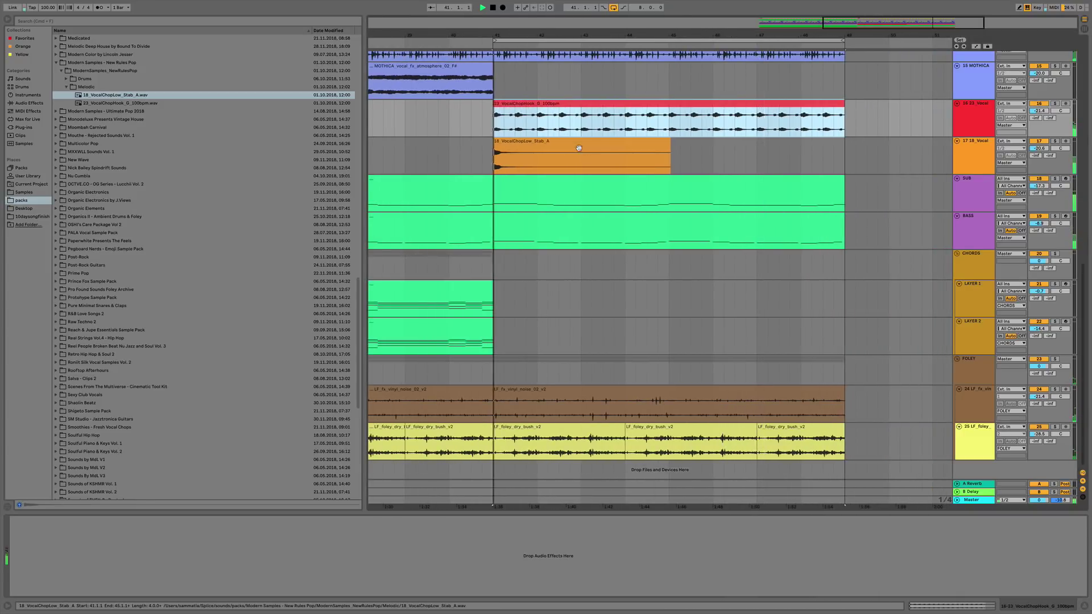
{"action": "left_click", "coordinate": [666, 141]}
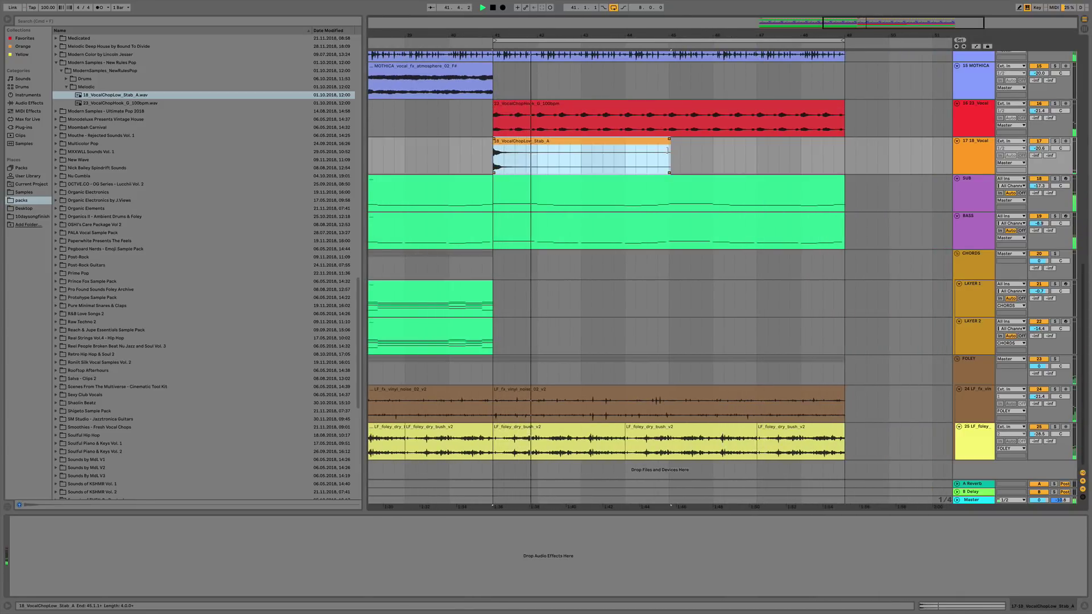
{"action": "left_click_drag", "start_coordinate": [670, 151], "coordinate": [581, 164]}
{"action": "key", "text": "super+d"}
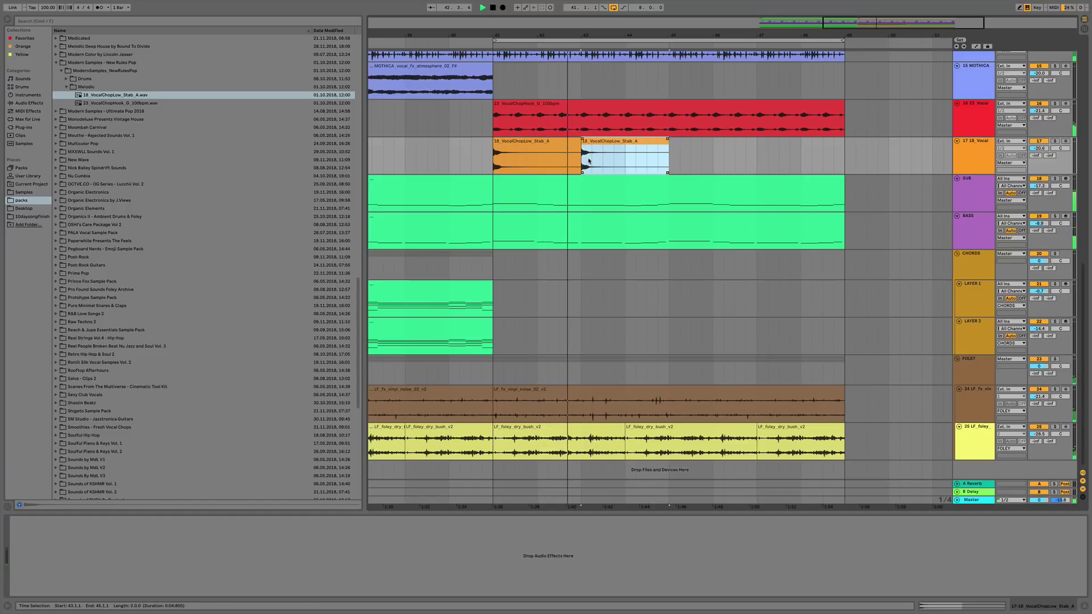
Copy the first eighth note of the bar 43 stab to just before bar 43 and transpose the copy to 0 semitones.
{"action": "left_click_drag", "start_coordinate": [577, 35], "coordinate": [576, 50]}
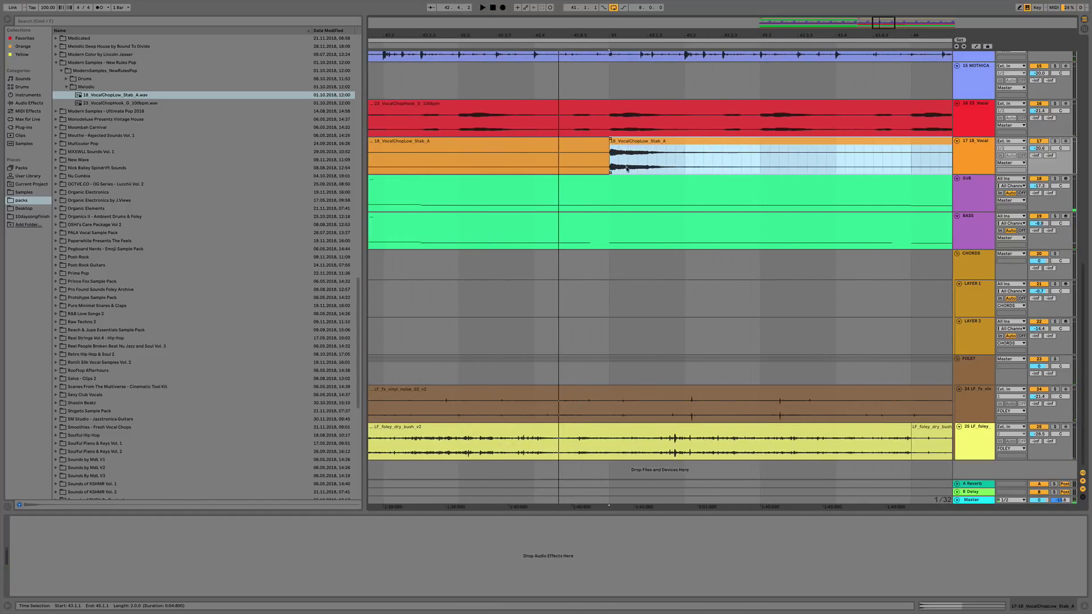
{"action": "left_click_drag", "start_coordinate": [646, 166], "coordinate": [615, 166]}
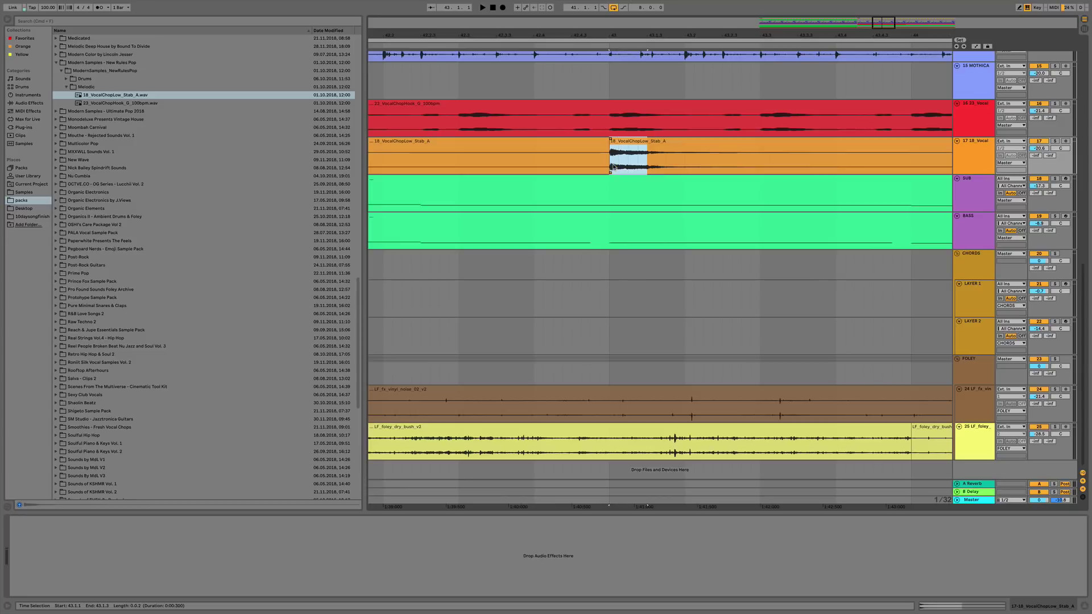
{"action": "left_click", "coordinate": [578, 160]}
{"action": "key", "text": "super+v"}
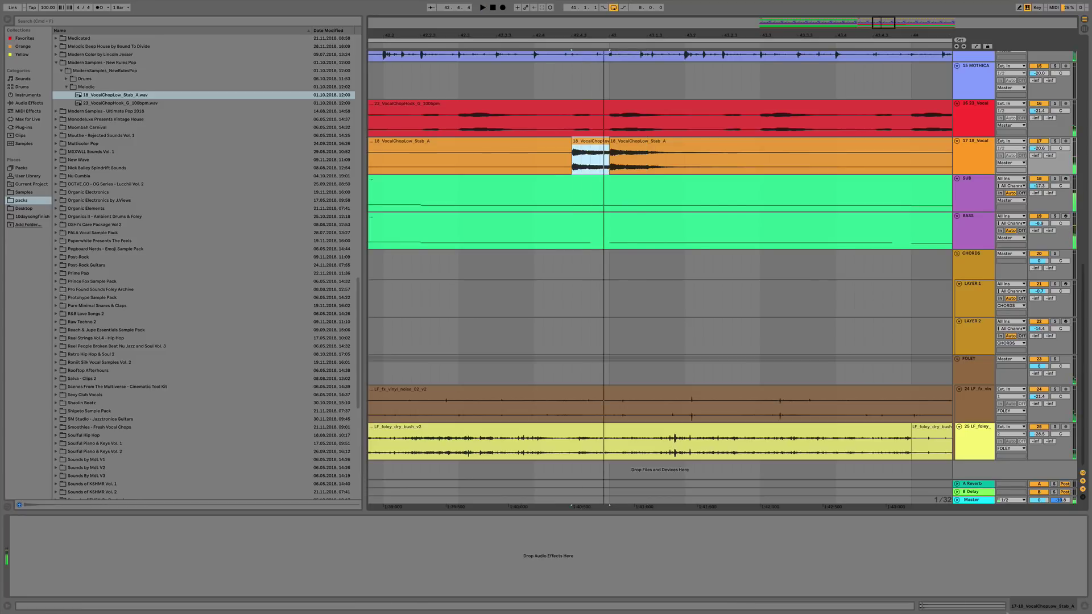
{"action": "left_click", "coordinate": [979, 608]}
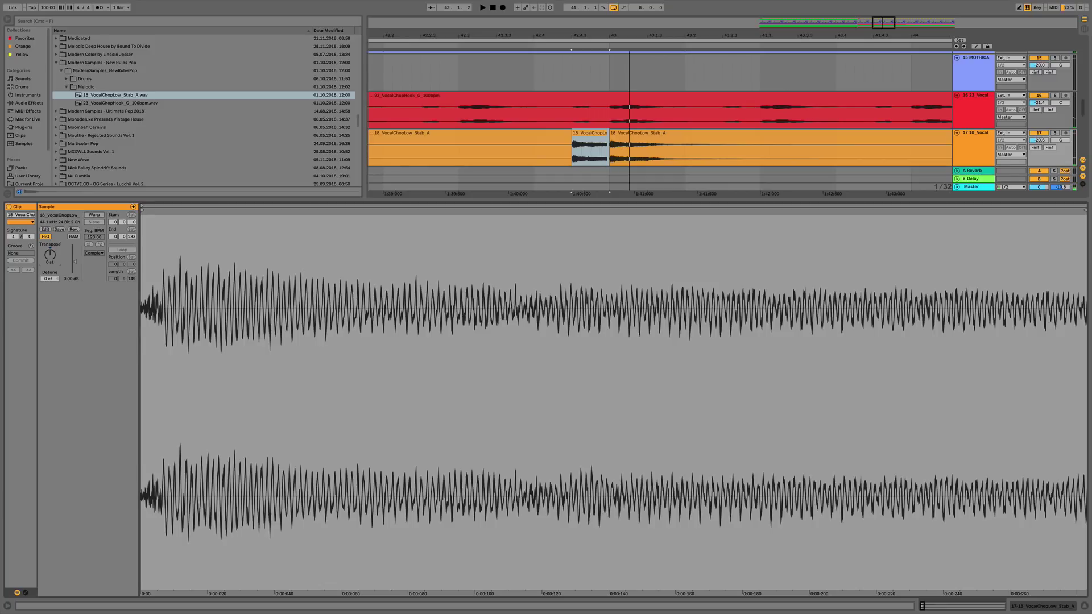
{"action": "left_click", "coordinate": [1081, 610]}
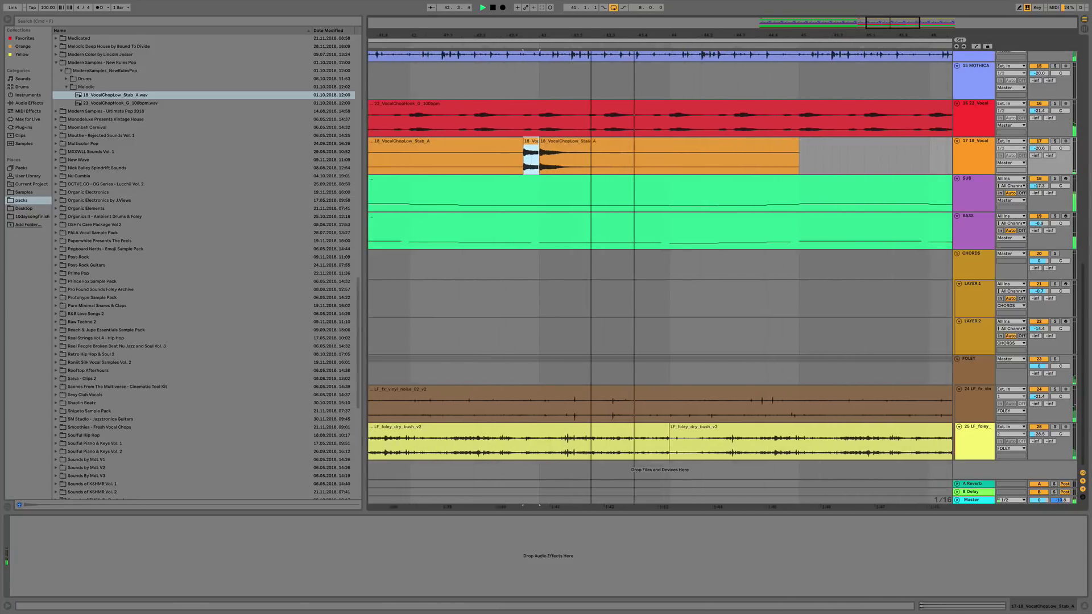
Place a copy of the vocal stab at bar 44, transpose it to -3 semitones and play the sequence.
{"action": "left_click_drag", "start_coordinate": [590, 36], "coordinate": [591, 20]}
{"action": "key", "text": "space"}
{"action": "left_click_drag", "start_coordinate": [714, 142], "coordinate": [640, 159]}
{"action": "key", "text": "ctrl+d"}
{"action": "left_click", "coordinate": [940, 607]}
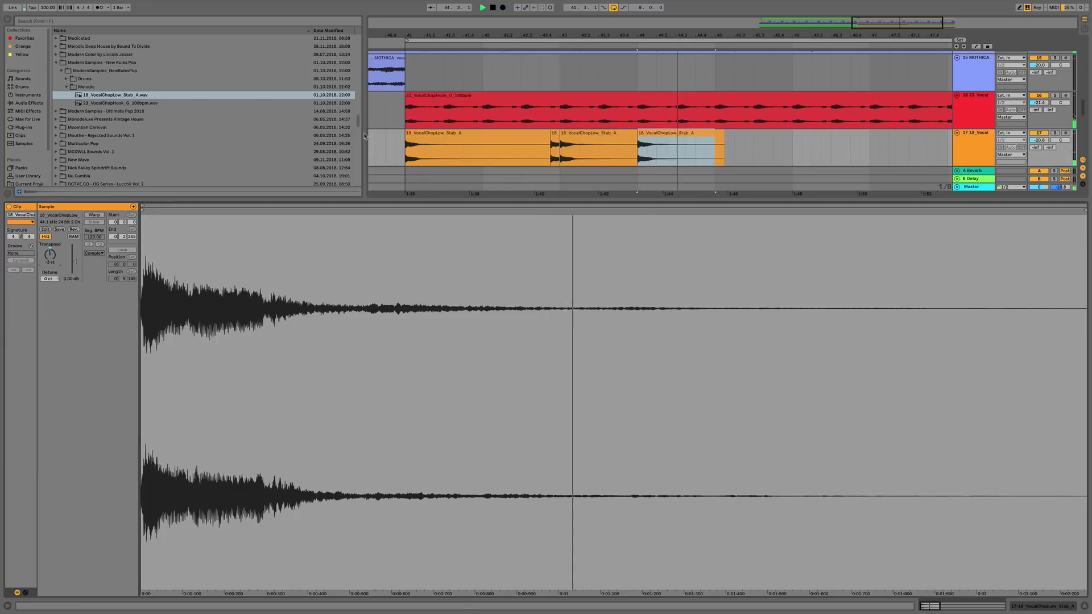
{"action": "left_click", "coordinate": [500, 136]}
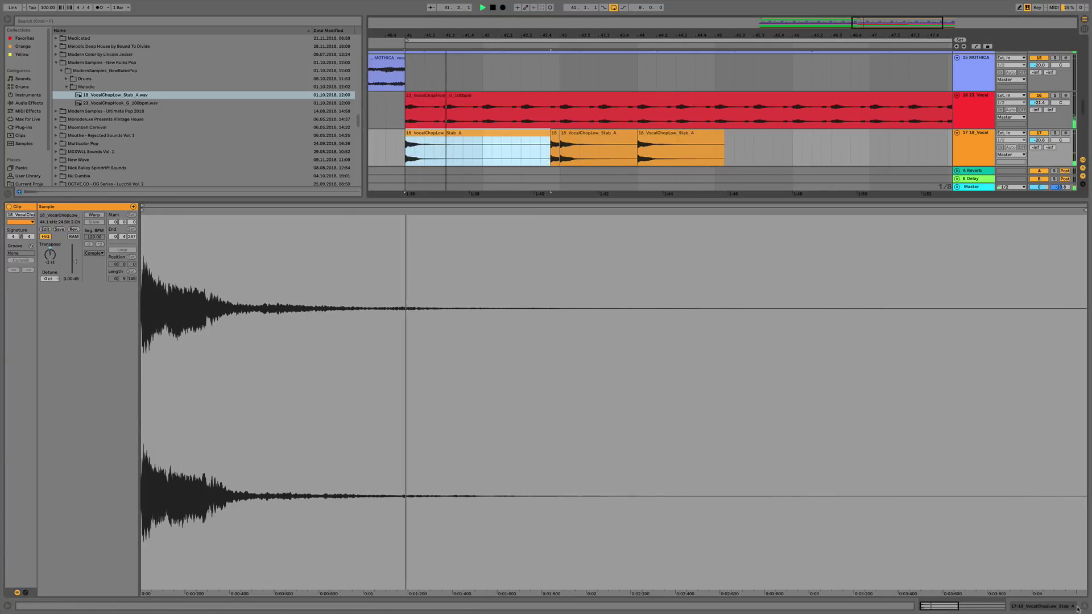
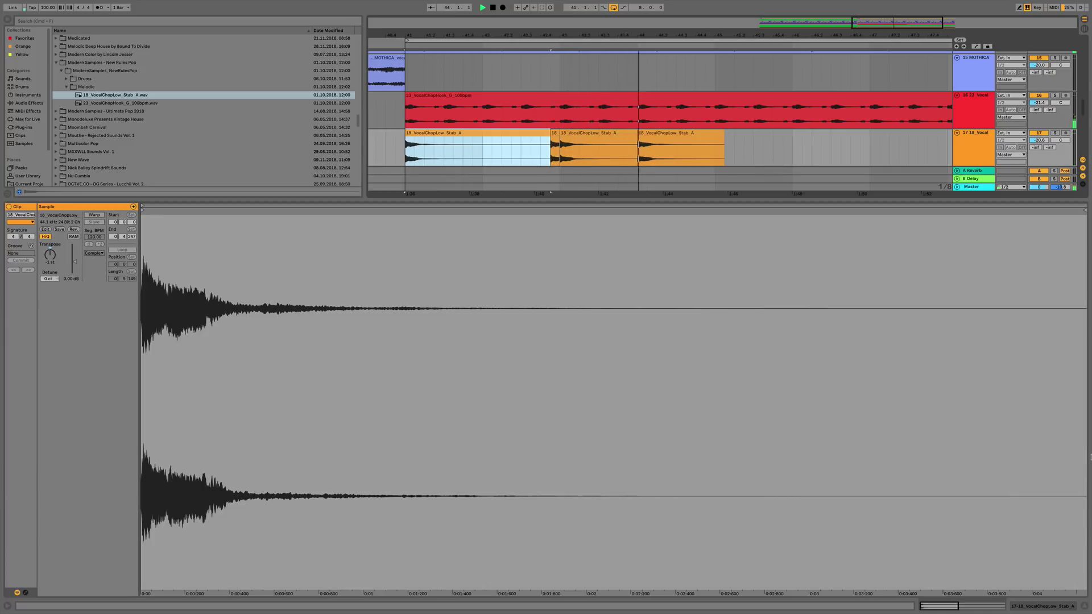
Shorten the bar 44 stab to one and a half beats and place a copy directly after it.
{"action": "left_click", "coordinate": [718, 142]}
{"action": "left_click_drag", "start_coordinate": [721, 144], "coordinate": [683, 149]}
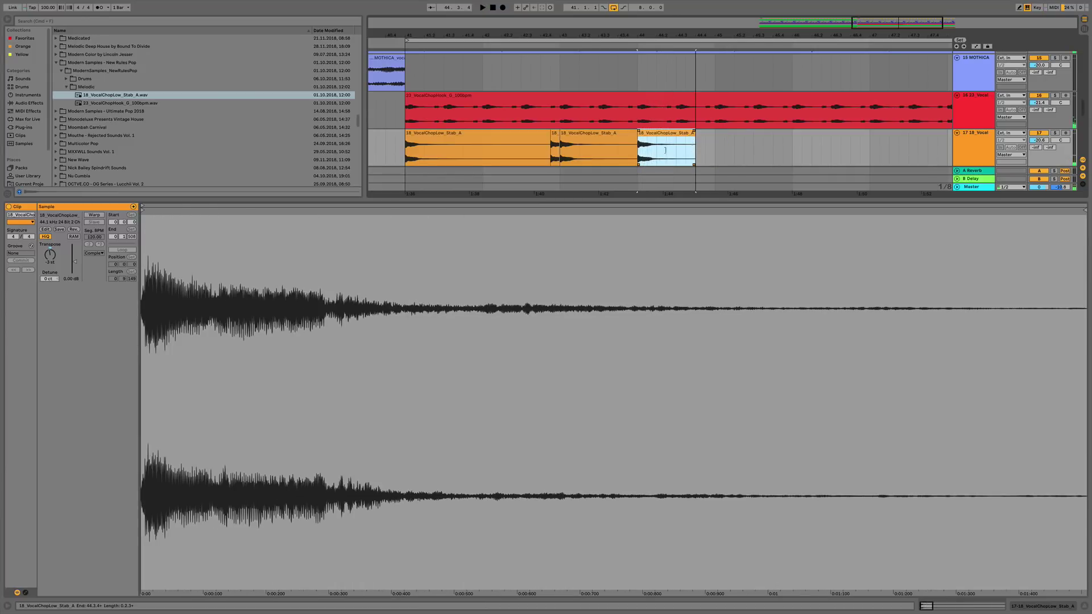
{"action": "left_click", "coordinate": [666, 149]}
{"action": "key", "text": "super+e"}
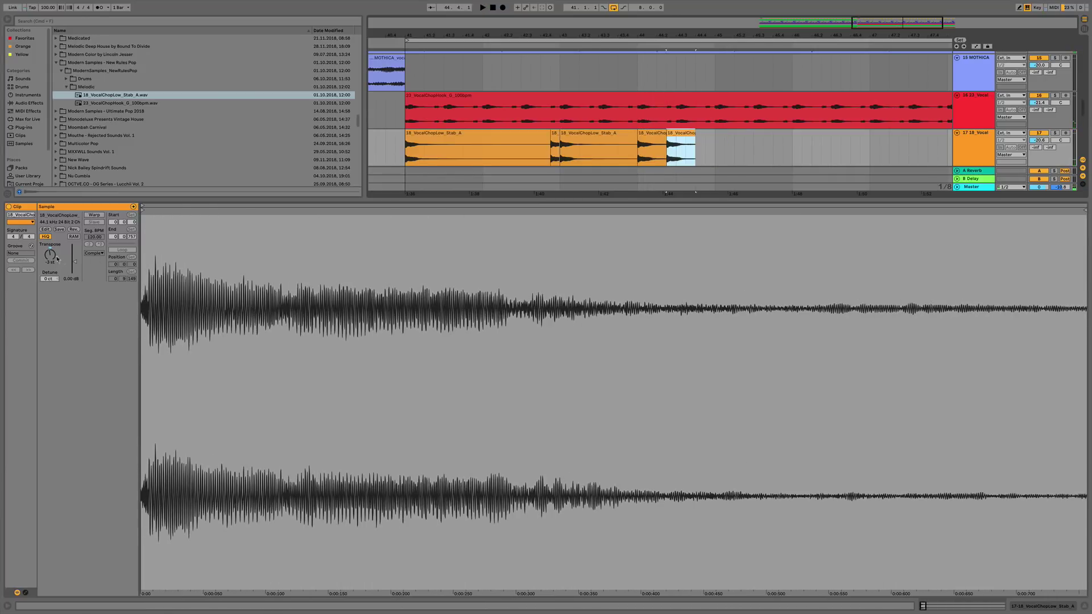
Transpose the last stab in bar 44 to -5 semitones and extend its end to bar 45.
{"action": "key", "text": "space"}
{"action": "left_click_drag", "start_coordinate": [63, 260], "coordinate": [61, 243]}
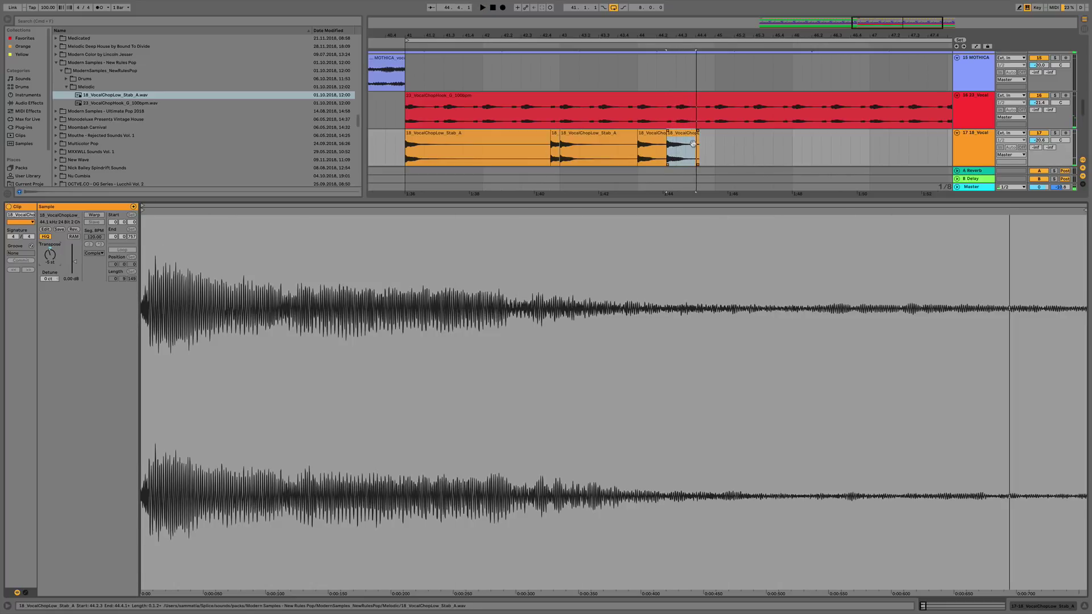
{"action": "left_click_drag", "start_coordinate": [698, 146], "coordinate": [714, 147]}
{"action": "left_click", "coordinate": [454, 133]}
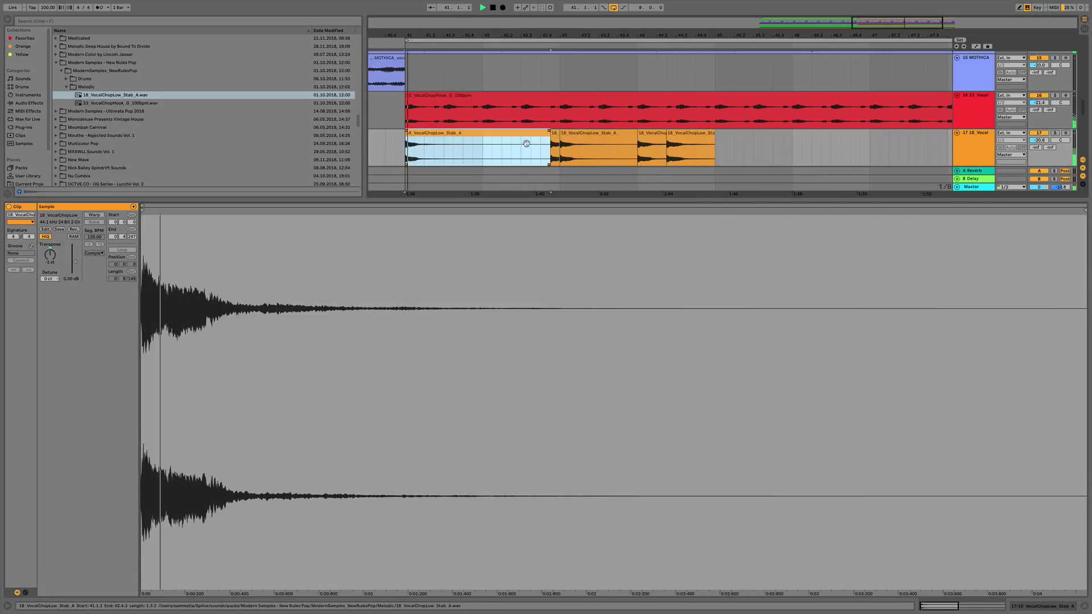
{"action": "key", "text": "shift+Tab"}
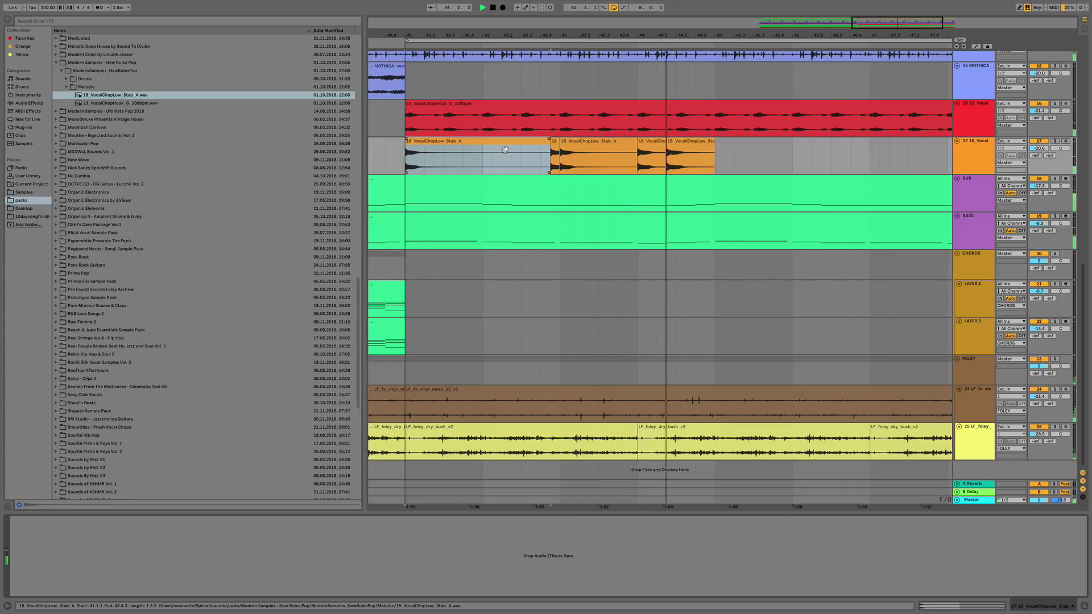
Duplicate the four-bar vocal stab sequence so that it also fills bars 45 to 49.
{"action": "key", "text": "space"}
{"action": "left_click_drag", "start_coordinate": [720, 158], "coordinate": [427, 154]}
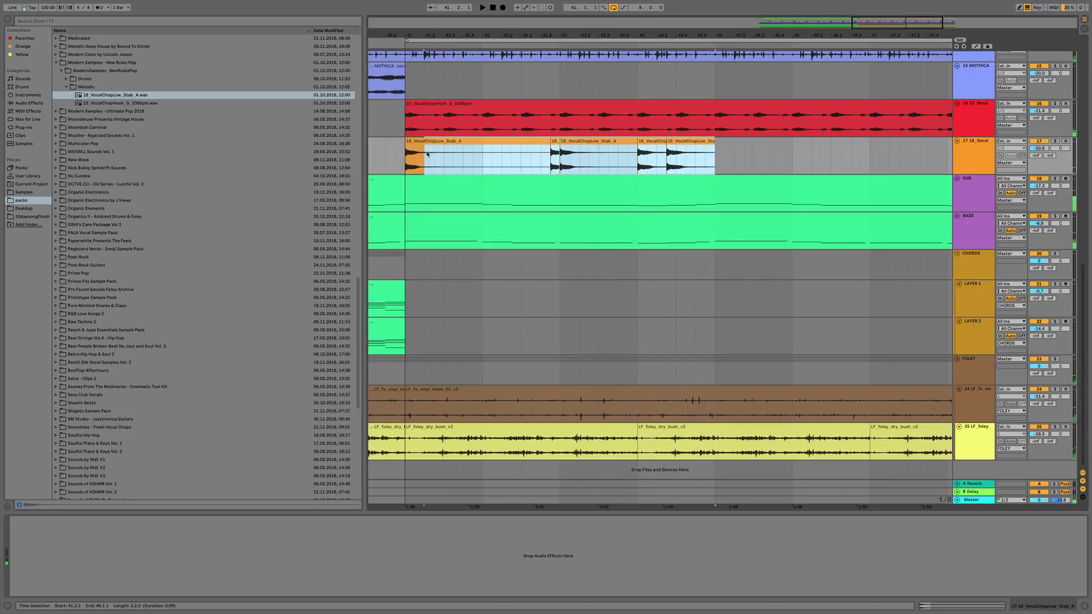
{"action": "key", "text": "super+d"}
{"action": "key", "text": "space"}
{"action": "key", "text": "minus"}
{"action": "key", "text": "minus"}
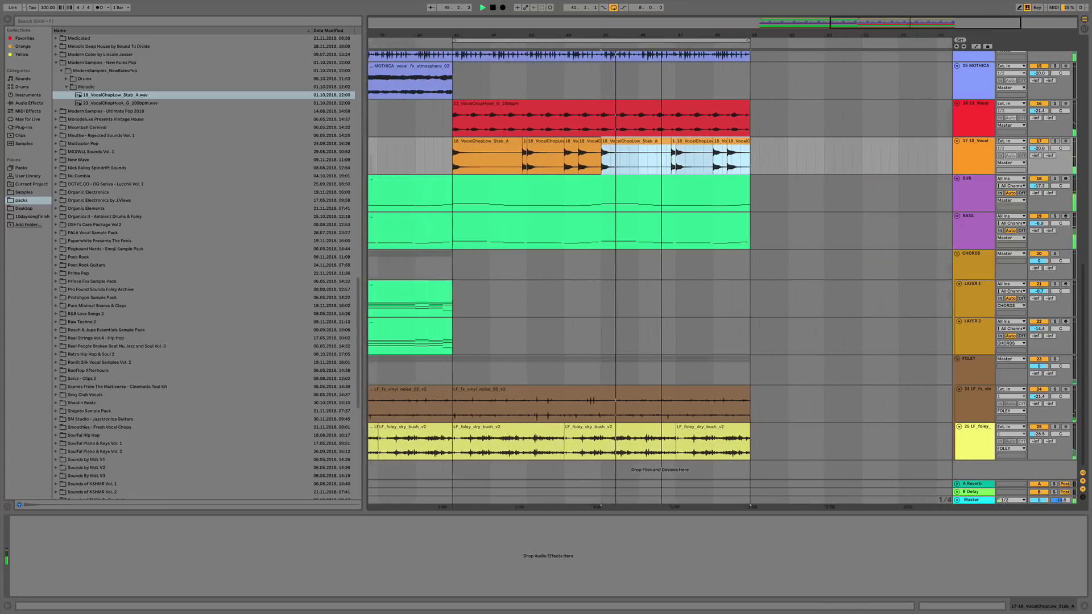
Group the two vocal chop tracks, name the group Vocal B and resume playback.
{"action": "key", "text": "super+g"}
{"action": "scroll", "coordinate": [661, 49], "scroll_direction": "up", "scroll_amount": 2}
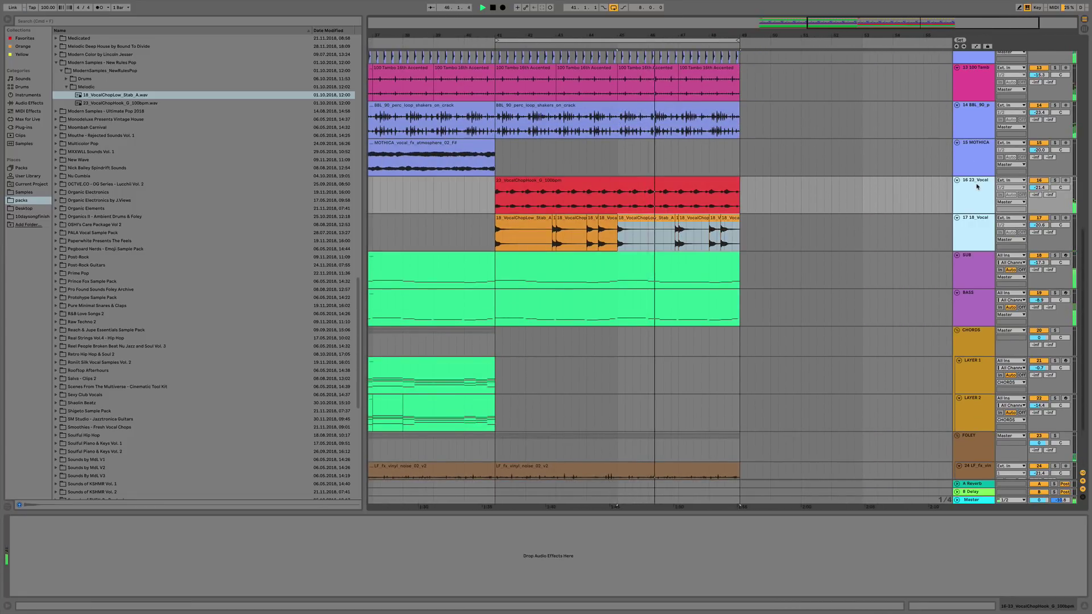
{"action": "left_click", "coordinate": [977, 186]}
{"action": "left_click", "coordinate": [977, 186]}
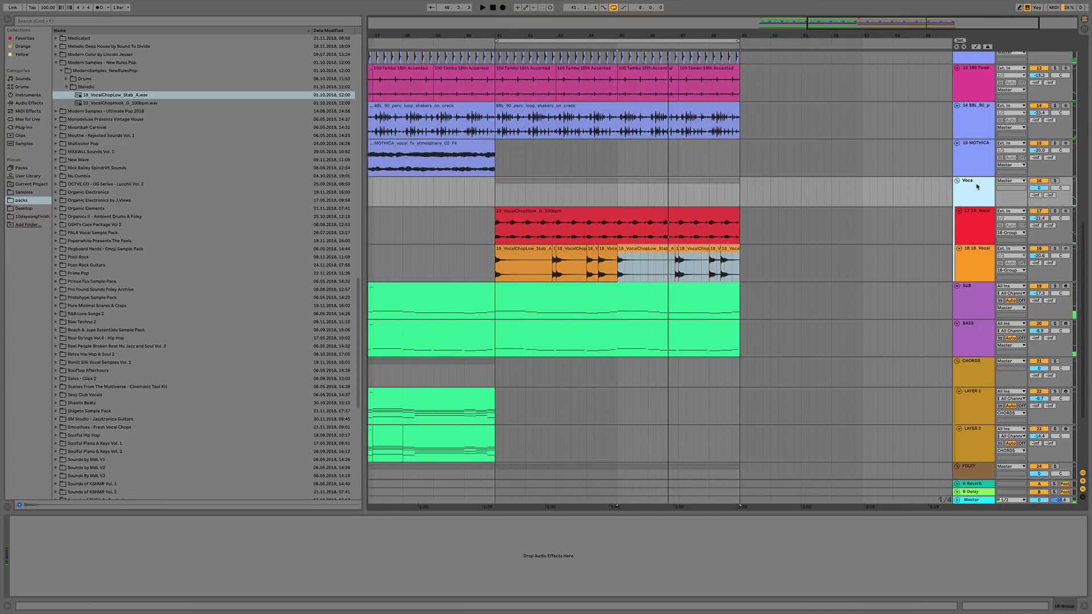
{"action": "type", "text": "B"}
{"action": "key", "text": "Return"}
{"action": "key", "text": "space"}
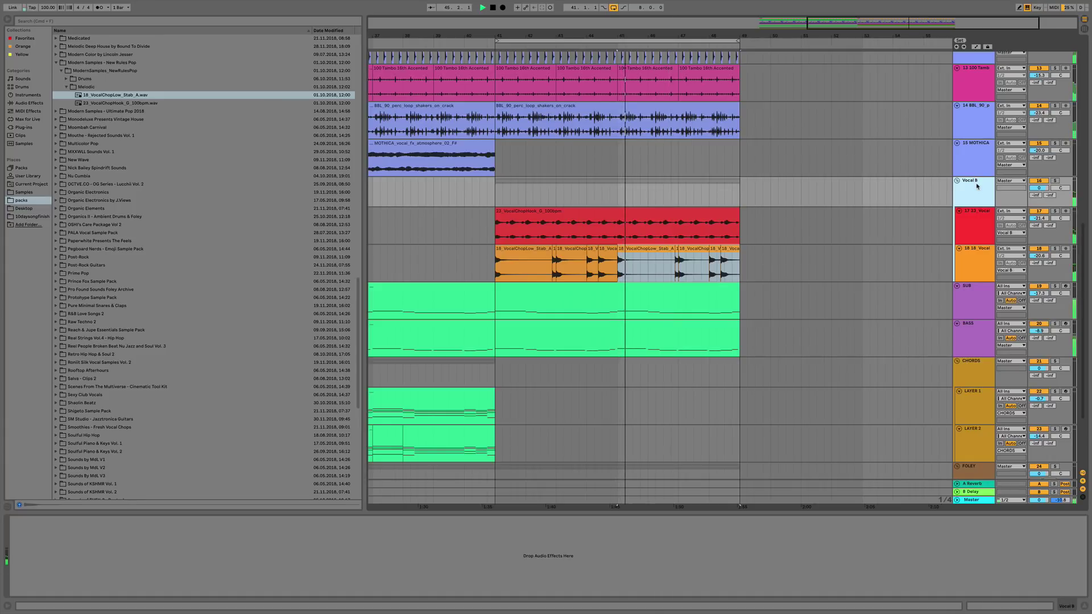
Copy the Compressor and EQ Eight from the MOTHICA track onto the Vocal B group and audition the result.
{"action": "left_click", "coordinate": [976, 160]}
{"action": "left_click", "coordinate": [235, 522]}
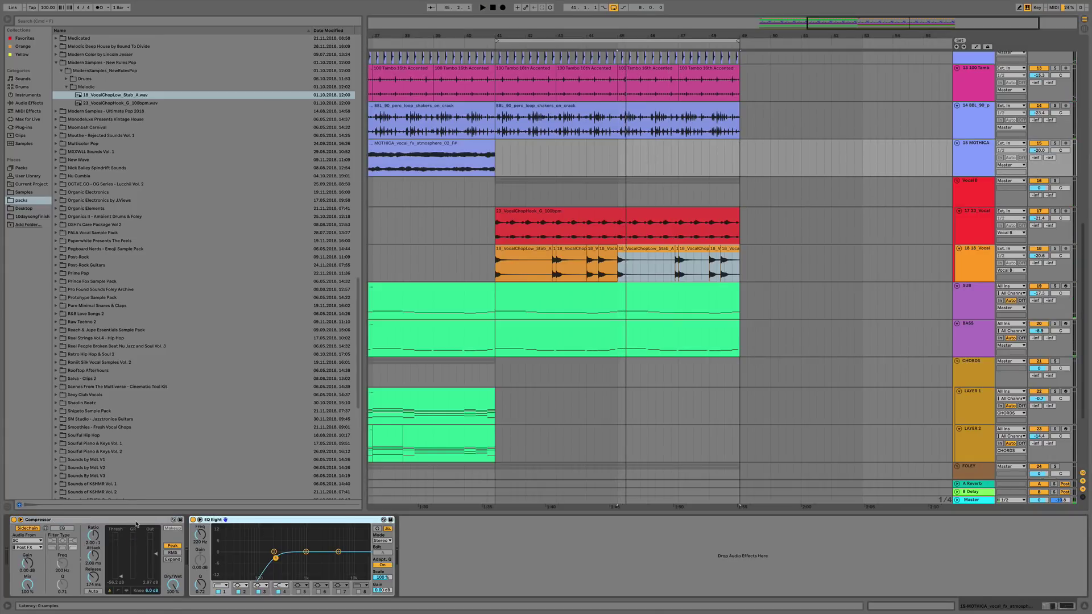
{"action": "left_click", "coordinate": [975, 185]}
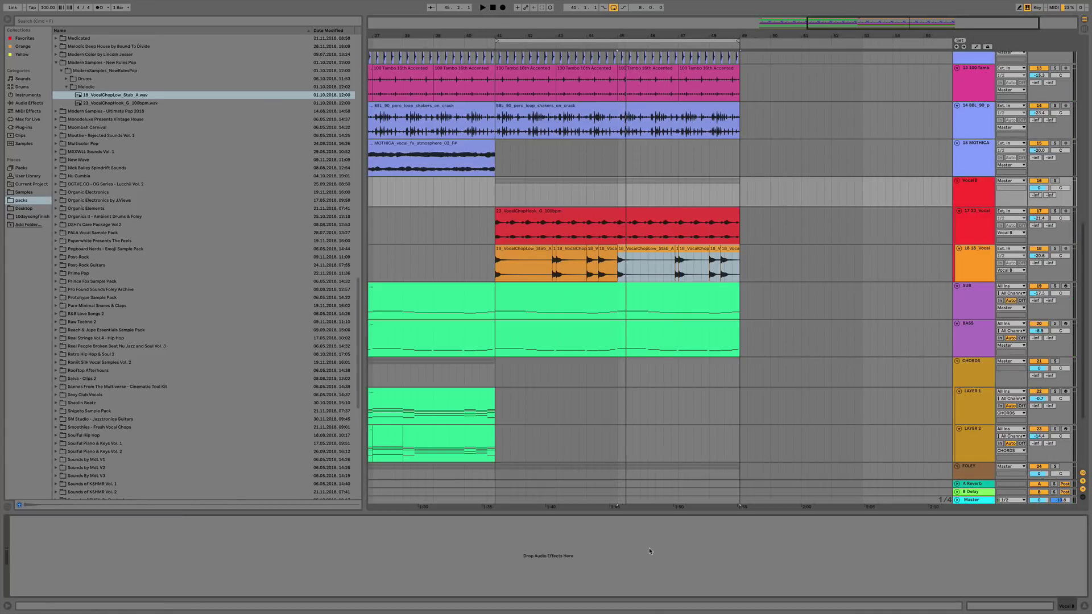
{"action": "key", "text": "space"}
{"action": "left_click", "coordinate": [664, 106]}
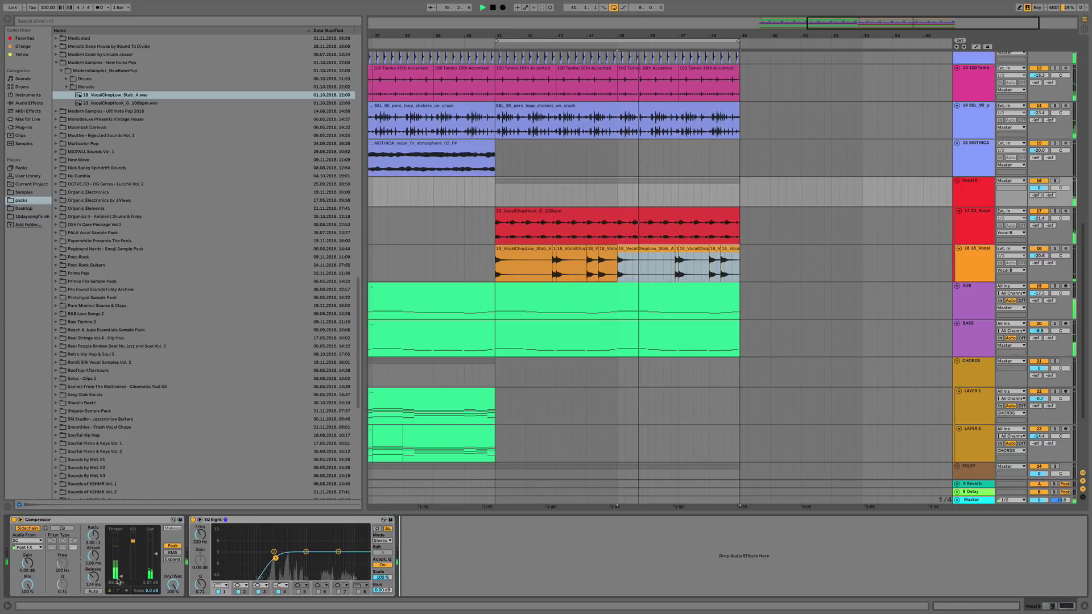
{"action": "scroll", "coordinate": [664, 106], "scroll_direction": "up", "scroll_amount": 6}
{"action": "key", "text": "space"}
Reactivate the Layer2 melody clip at bars 41–49 and open its notes during playback.
{"action": "scroll", "coordinate": [636, 171], "scroll_direction": "down", "scroll_amount": 7}
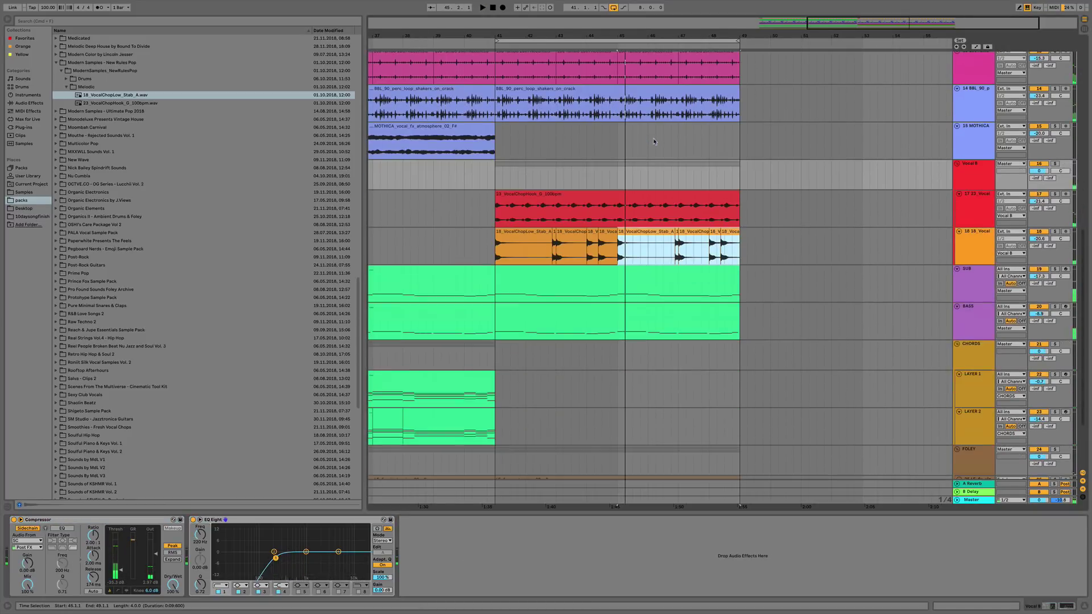
{"action": "left_click", "coordinate": [575, 300]}
{"action": "left_click", "coordinate": [577, 306]}
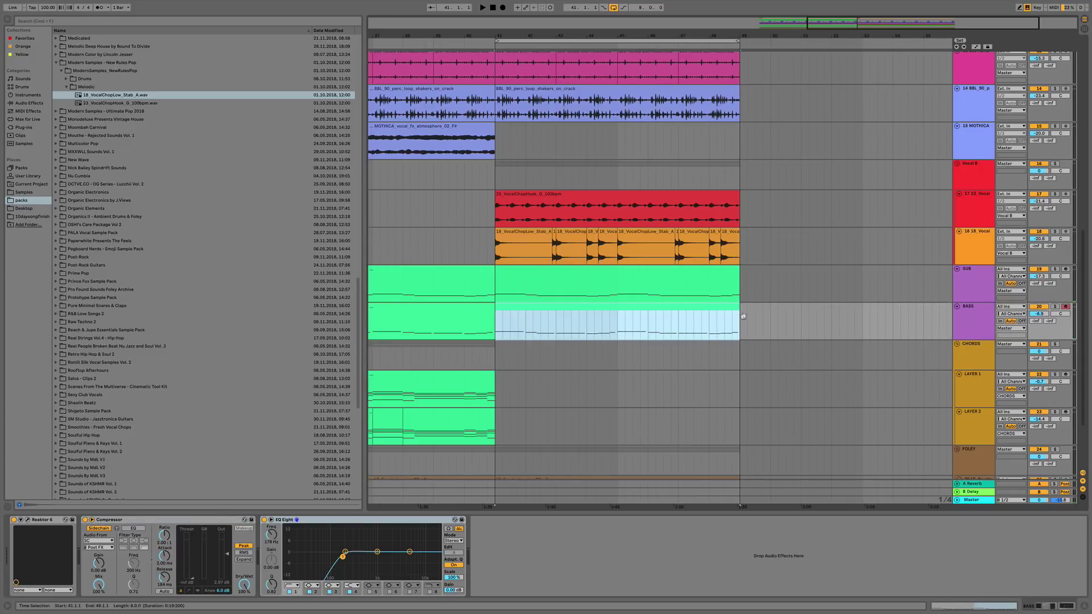
{"action": "scroll", "coordinate": [733, 316], "scroll_direction": "up", "scroll_amount": 10}
{"action": "left_click", "coordinate": [590, 223]}
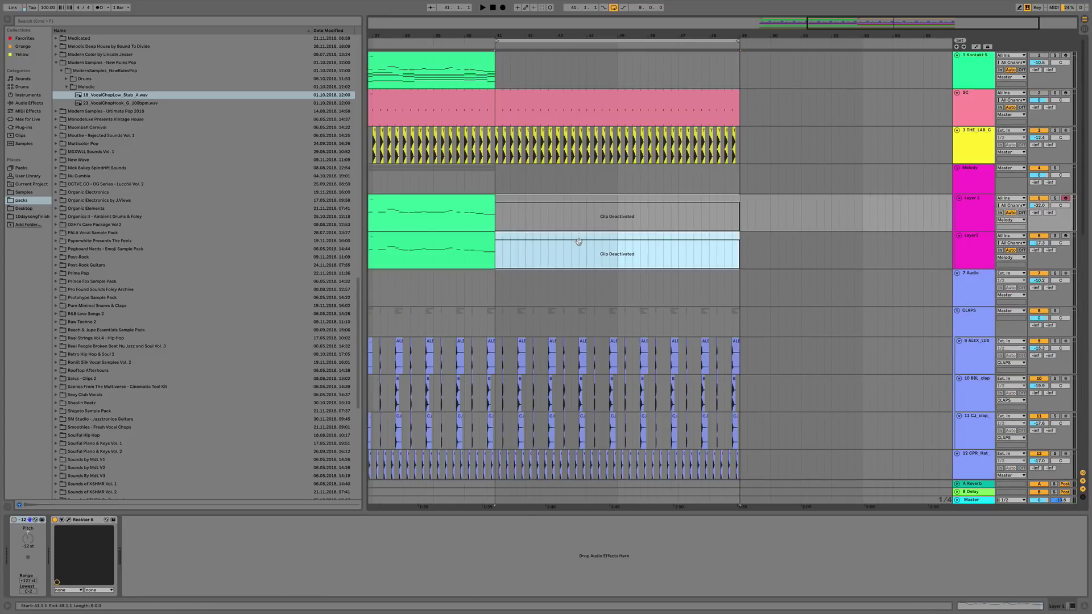
{"action": "left_click", "coordinate": [590, 250]}
{"action": "key", "text": "0"}
{"action": "key", "text": "space"}
{"action": "left_click", "coordinate": [1032, 607]}
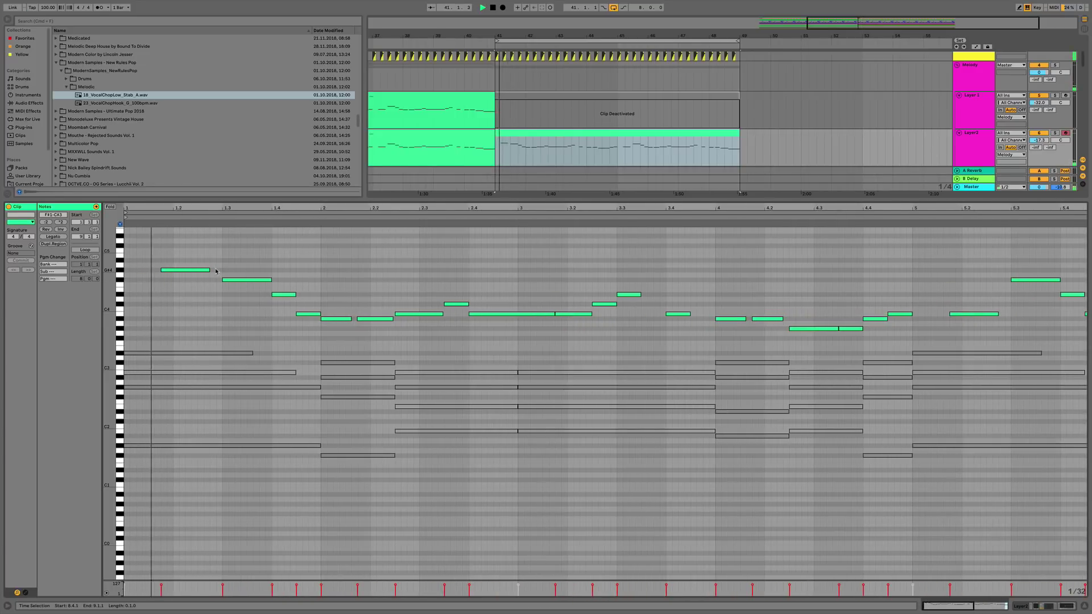
Move the first melody note to the clip's start, shorten it to a sixteenth and delete the old melody phrase after it.
{"action": "left_click_drag", "start_coordinate": [209, 270], "coordinate": [177, 271]}
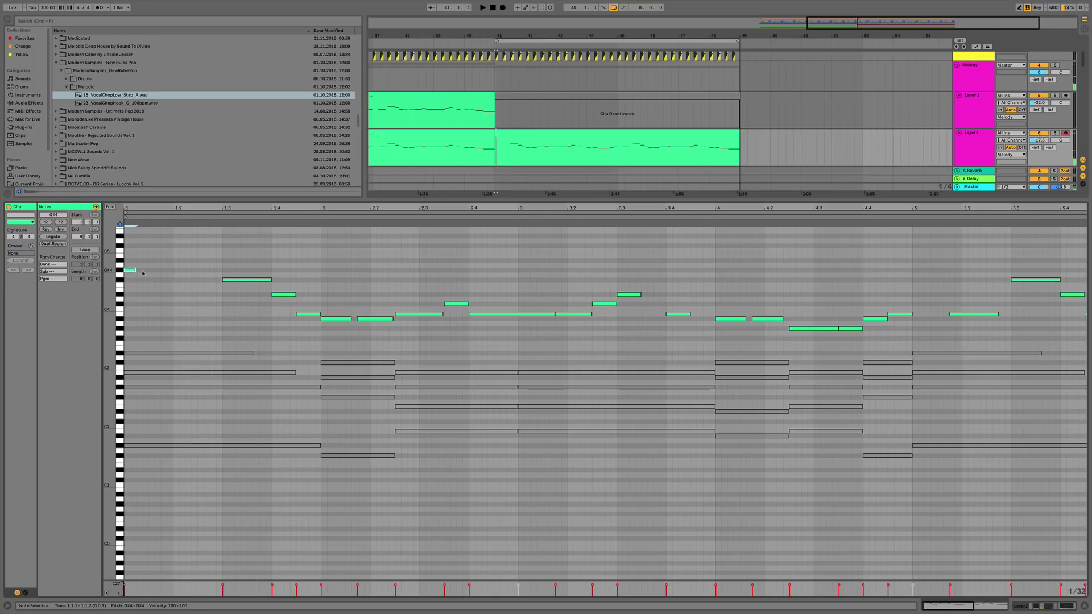
{"action": "left_click_drag", "start_coordinate": [157, 285], "coordinate": [159, 290]}
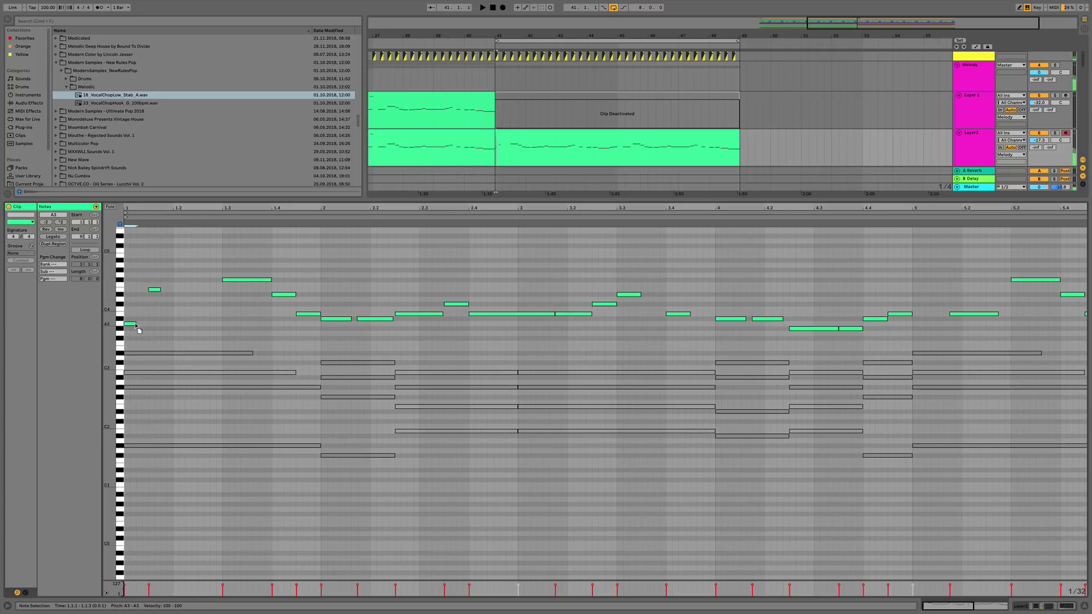
{"action": "left_click", "coordinate": [156, 290]}
{"action": "left_click_drag", "start_coordinate": [194, 260], "coordinate": [426, 310]}
{"action": "key", "text": "Delete"}
{"action": "key", "text": "Delete"}
{"action": "key", "text": "space"}
Write a rising G#3, A#3, B3 pattern of sixteenth notes, spaced three sixteenths apart, in the first two beats.
{"action": "left_click_drag", "start_coordinate": [144, 321], "coordinate": [170, 322]}
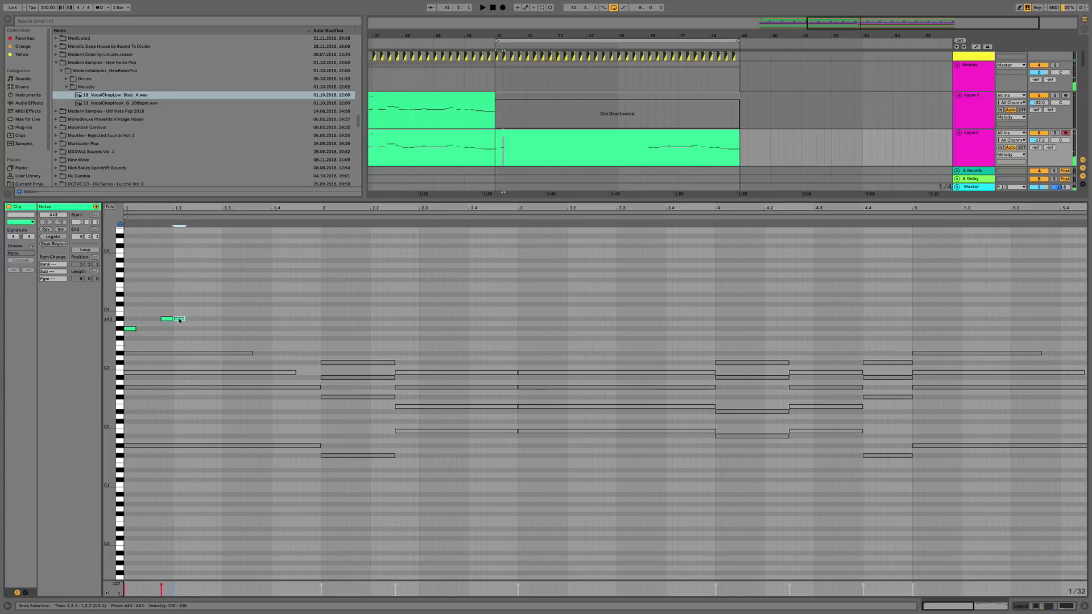
{"action": "key", "text": "Left"}
{"action": "left_click_drag", "start_coordinate": [201, 315], "coordinate": [206, 315]}
{"action": "key", "text": "0"}
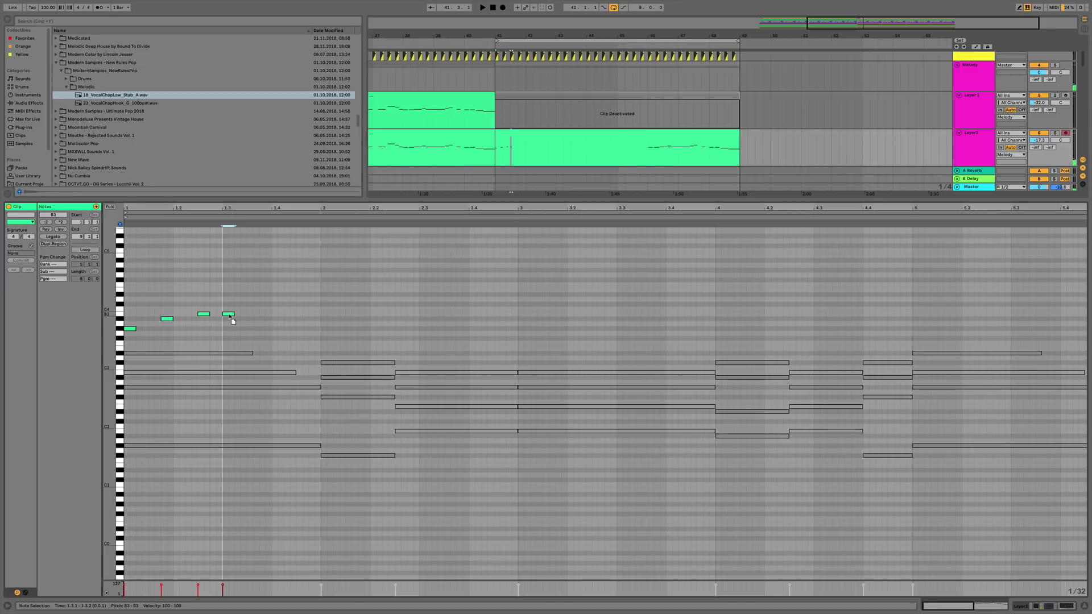
{"action": "key", "text": "0"}
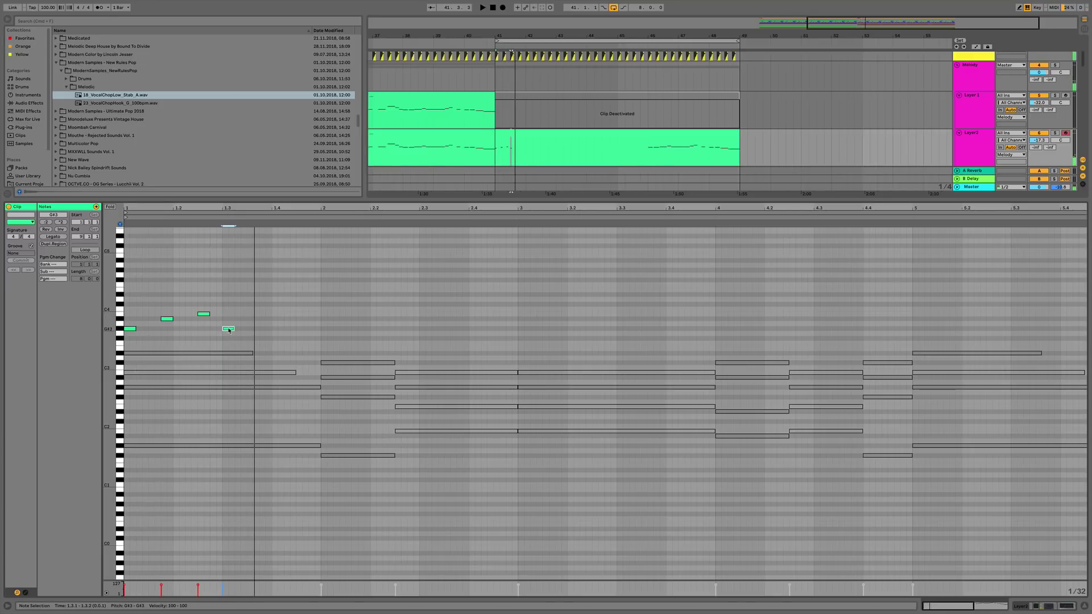
Repeat the three-note pattern every two beats through the first four bars of the Layer2 clip and into the fifth.
{"action": "key", "text": "super+v"}
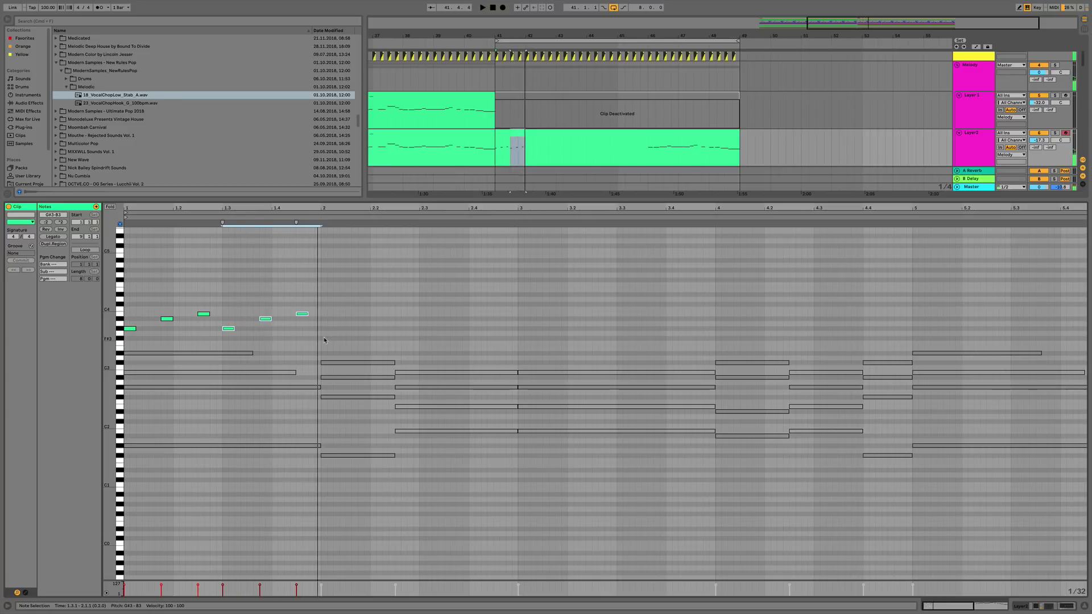
{"action": "key", "text": "super+d"}
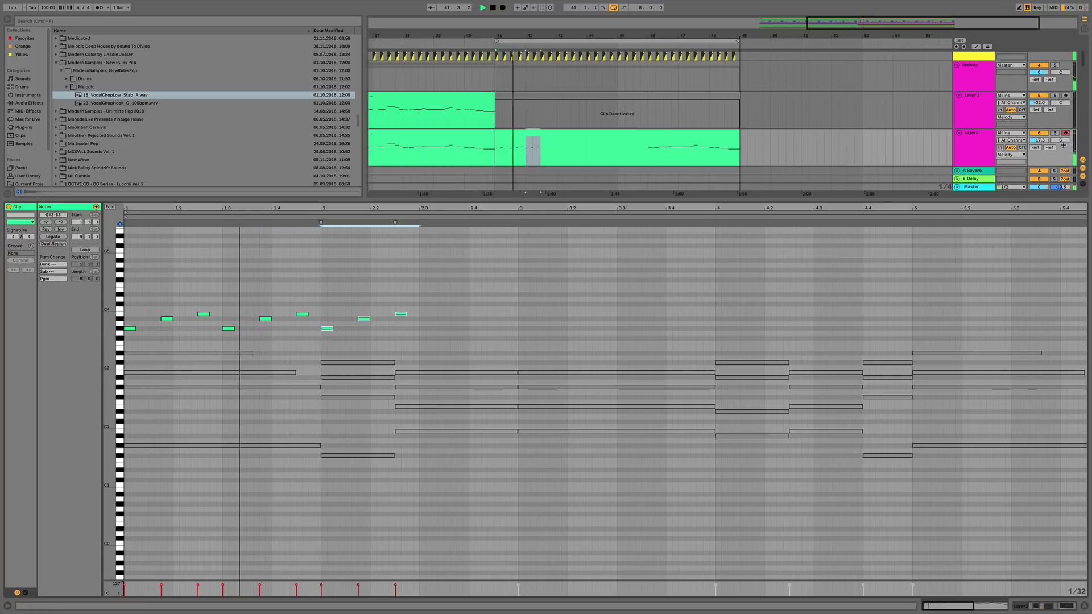
{"action": "key", "text": "shift+Tab"}
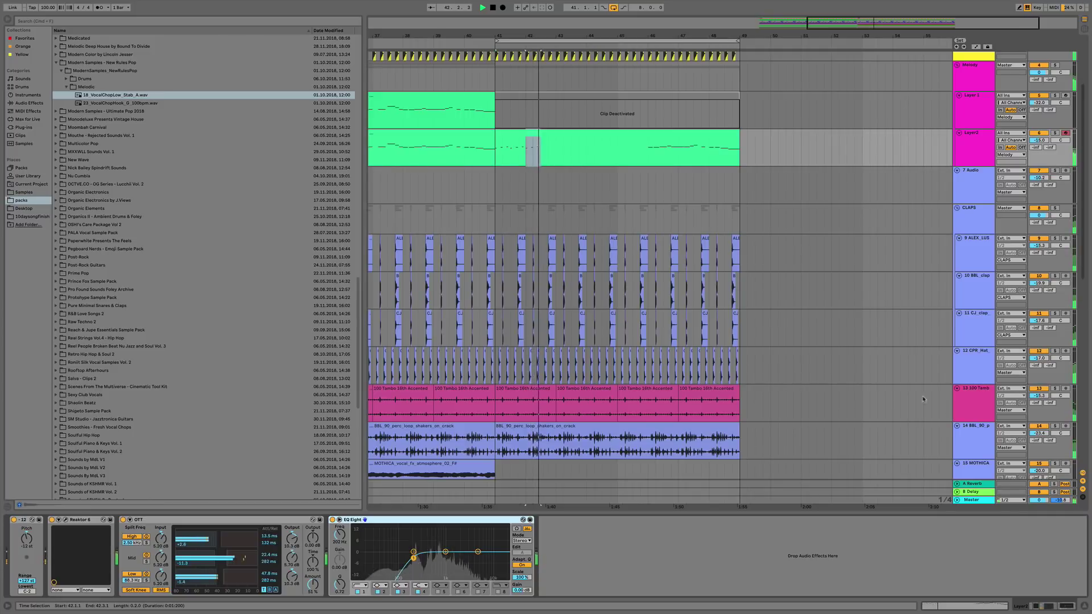
{"action": "key", "text": "shift+Tab"}
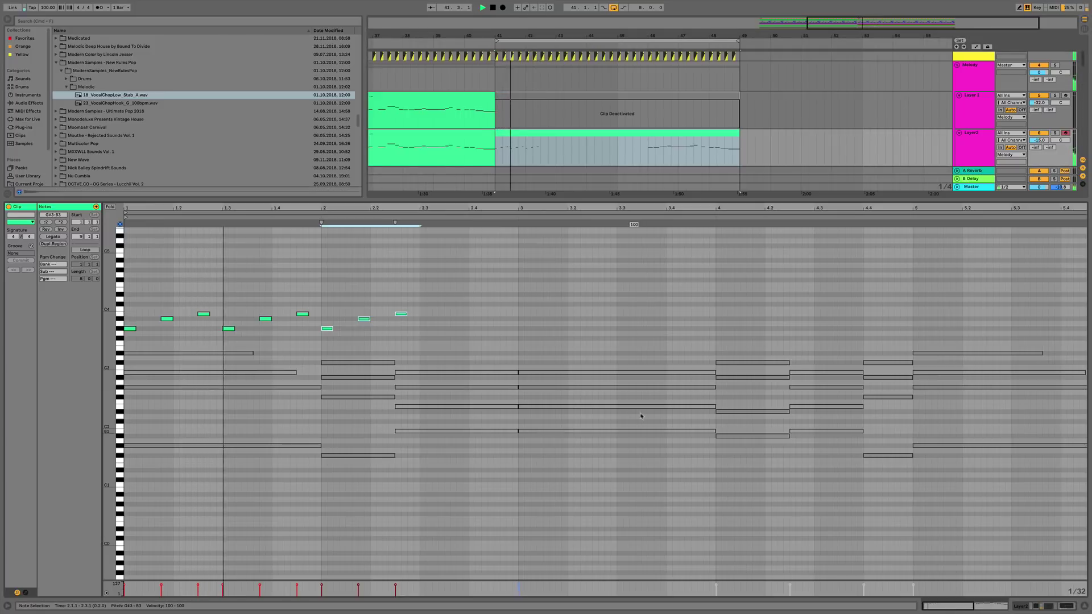
{"action": "key", "text": "super+d"}
{"action": "key", "text": "super+d"}
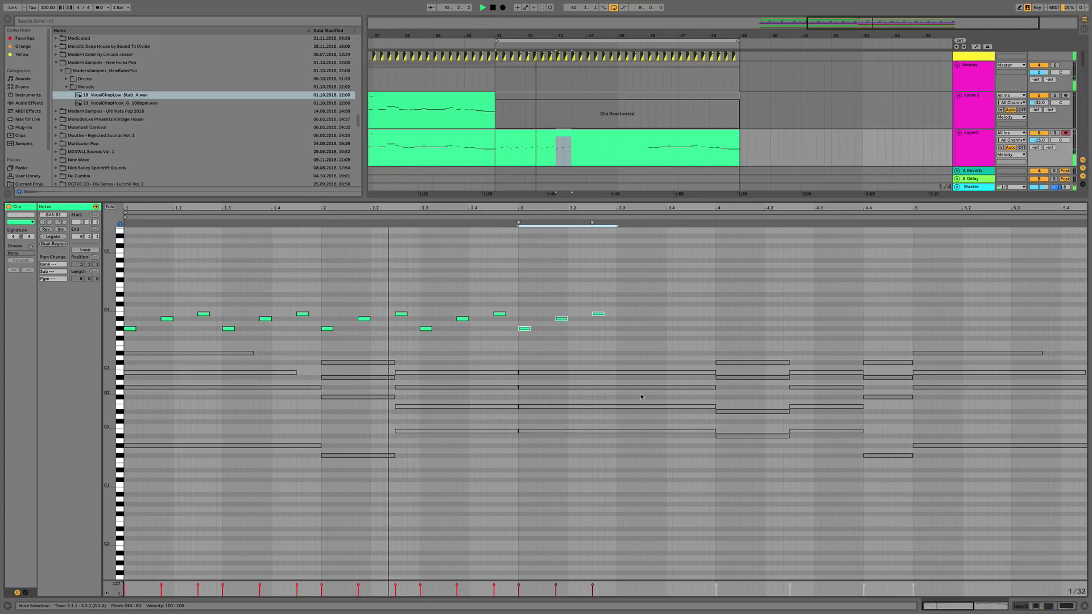
{"action": "key", "text": "super+d"}
{"action": "key", "text": "super+d"}
{"action": "key", "text": "super+d"}
{"action": "key", "text": "super+d"}
{"action": "key", "text": "super+d"}
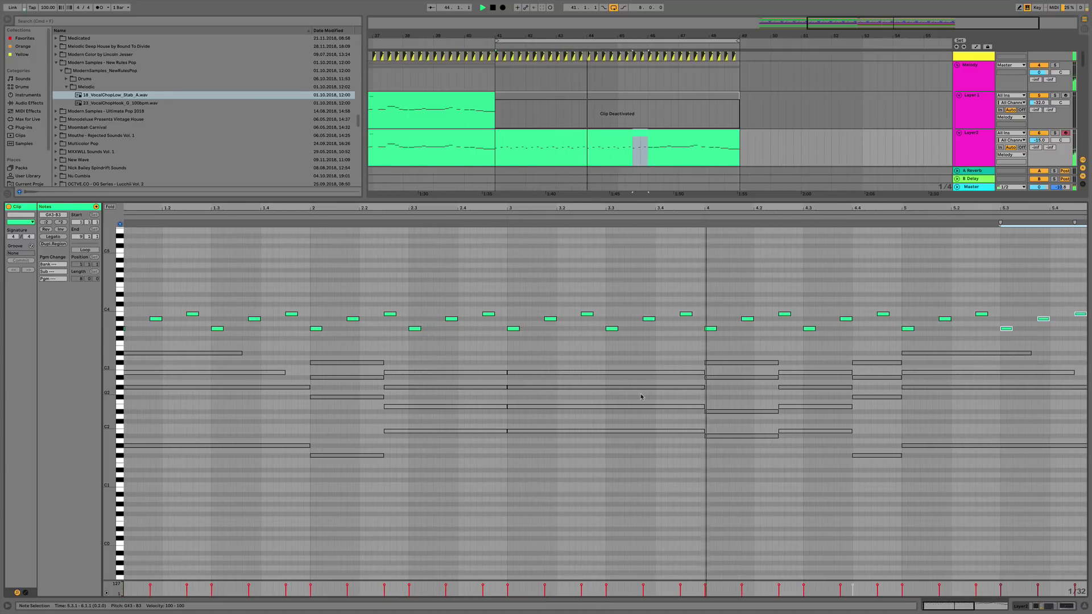
Duplicate bars 41–45 of the Layer2 clip over bars 45–49 and resume playback.
{"action": "left_click_drag", "start_coordinate": [617, 150], "coordinate": [495, 151]}
{"action": "key", "text": "space"}
{"action": "key", "text": "super+d"}
{"action": "key", "text": "space"}
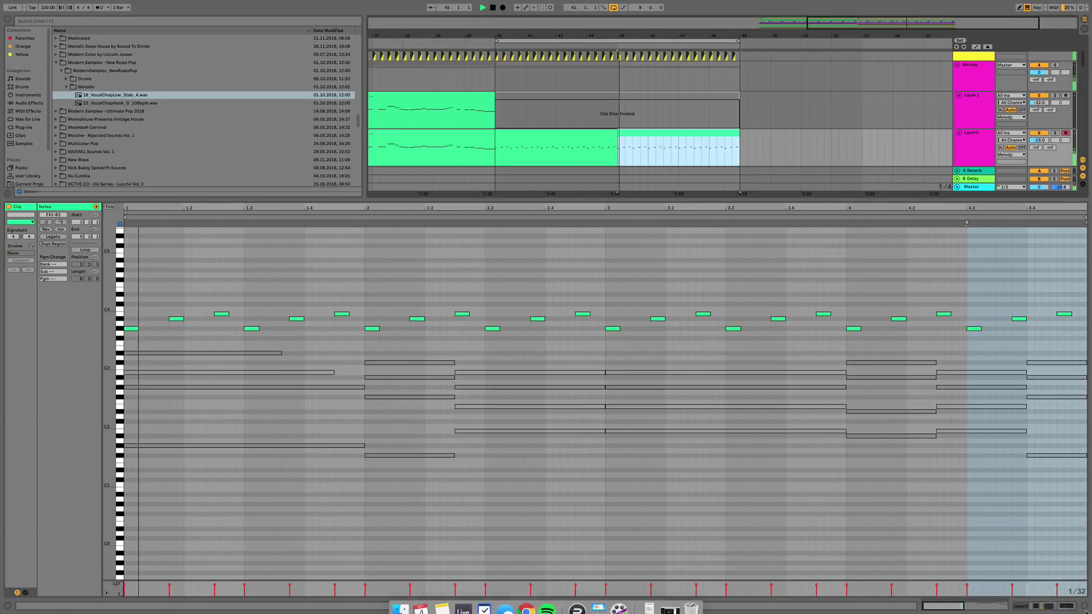
Set the VocalChopHook clip's warp mode to Complex and adjust its track volume.
{"action": "key", "text": "shift+Tab"}
{"action": "scroll", "coordinate": [751, 328], "scroll_direction": "down", "scroll_amount": 5}
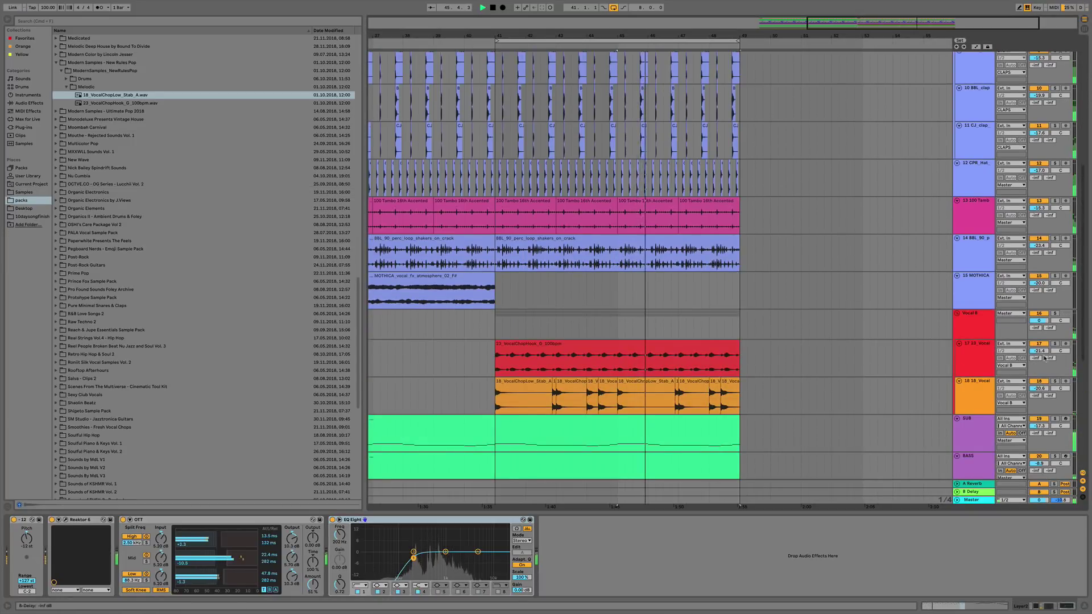
{"action": "left_click", "coordinate": [702, 350]}
{"action": "key", "text": "shift+Tab"}
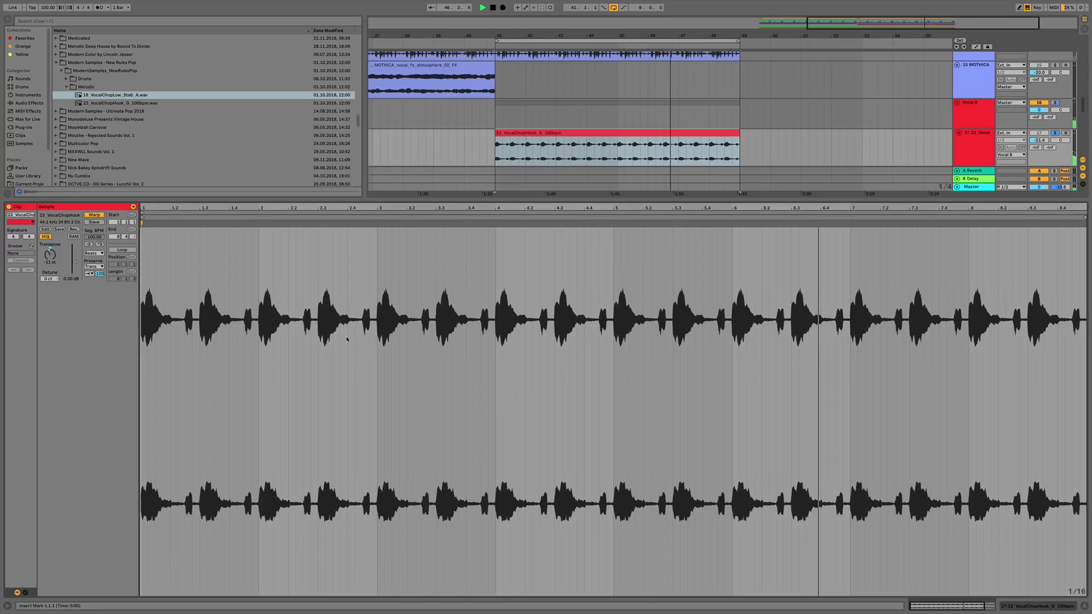
{"action": "left_click", "coordinate": [94, 252]}
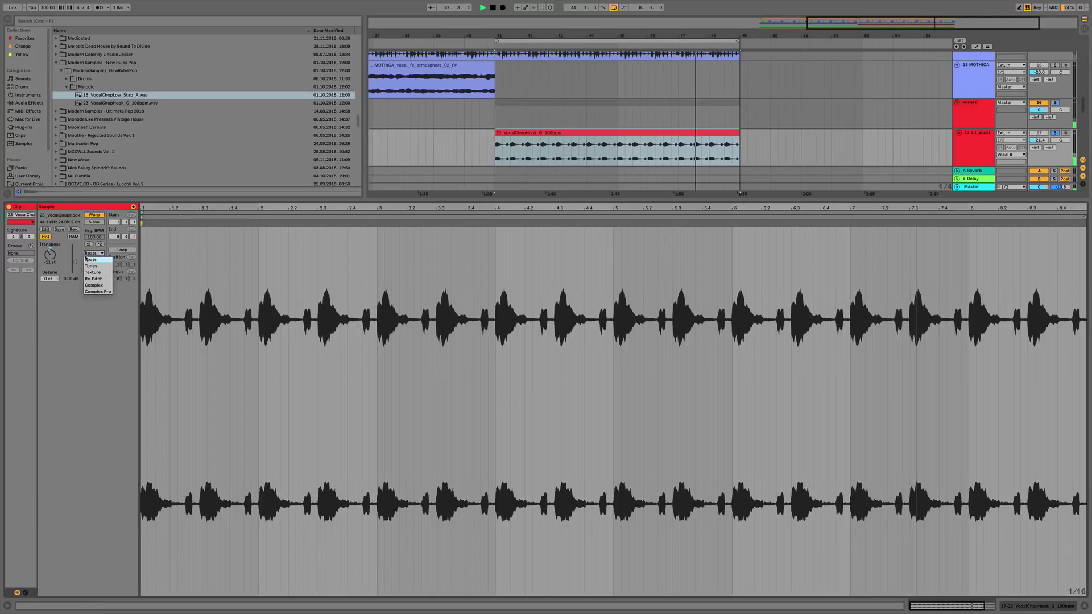
{"action": "left_click", "coordinate": [87, 287]}
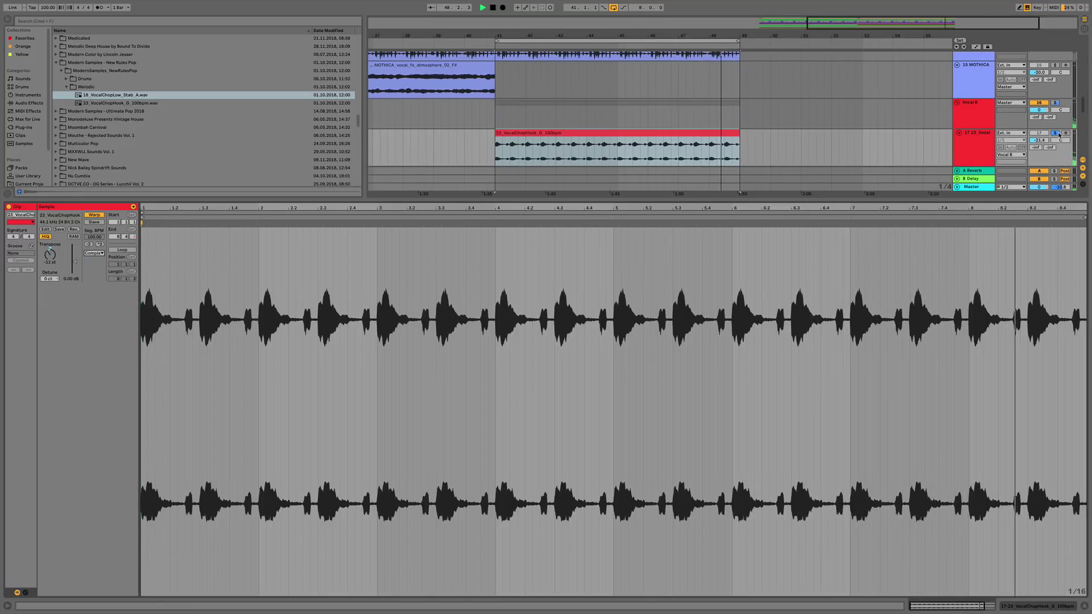
{"action": "left_click", "coordinate": [1041, 134]}
{"action": "left_click_drag", "start_coordinate": [1040, 140], "coordinate": [1039, 132]}
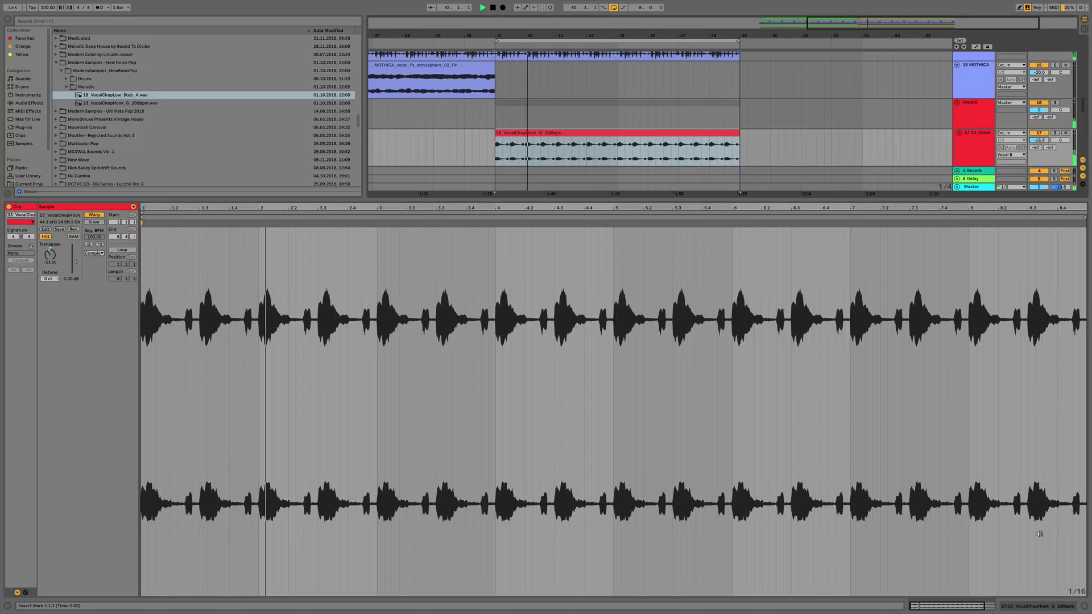
Add an Auto Filter to the VocalChopHook track.
{"action": "key", "text": "shift+Tab"}
{"action": "left_click", "coordinate": [23, 102]}
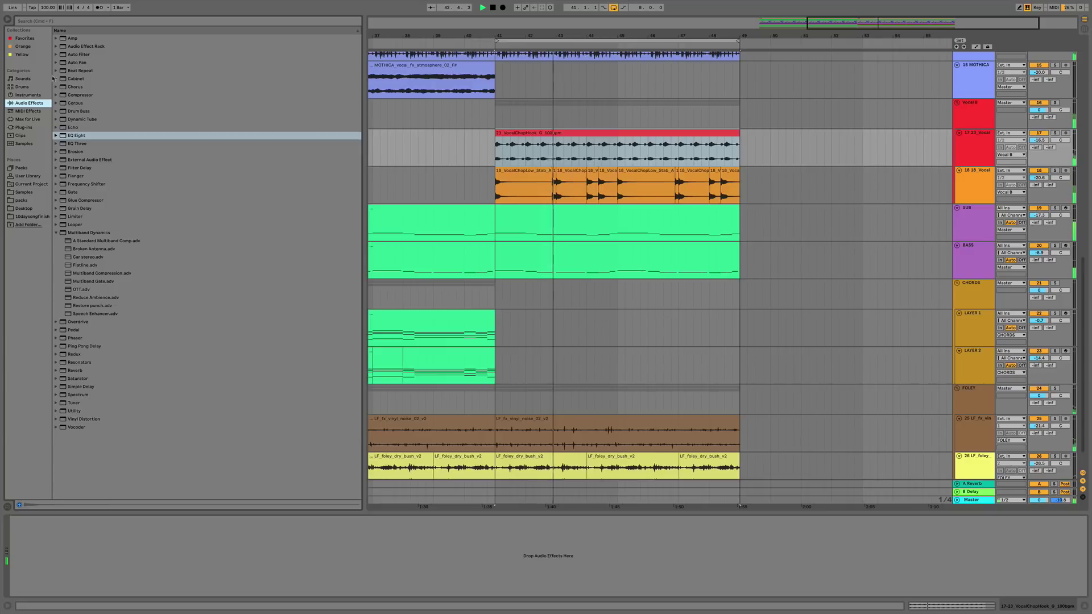
{"action": "left_click_drag", "start_coordinate": [78, 54], "coordinate": [84, 561]}
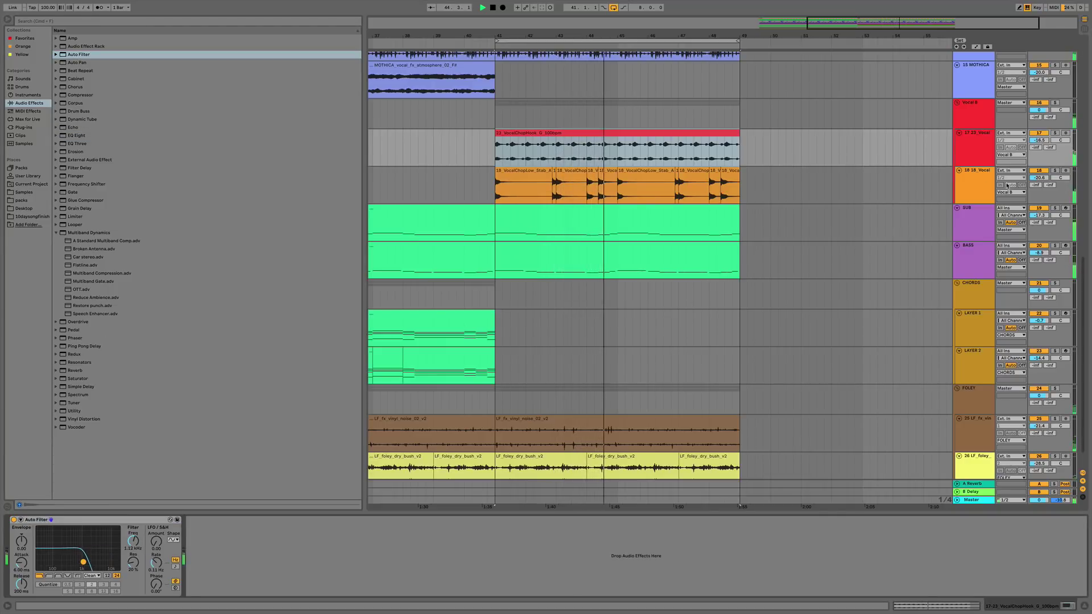
Audition the Layer2 melody in solo and open its Reaktor 6 instrument window.
{"action": "scroll", "coordinate": [682, 253], "scroll_direction": "up", "scroll_amount": 10}
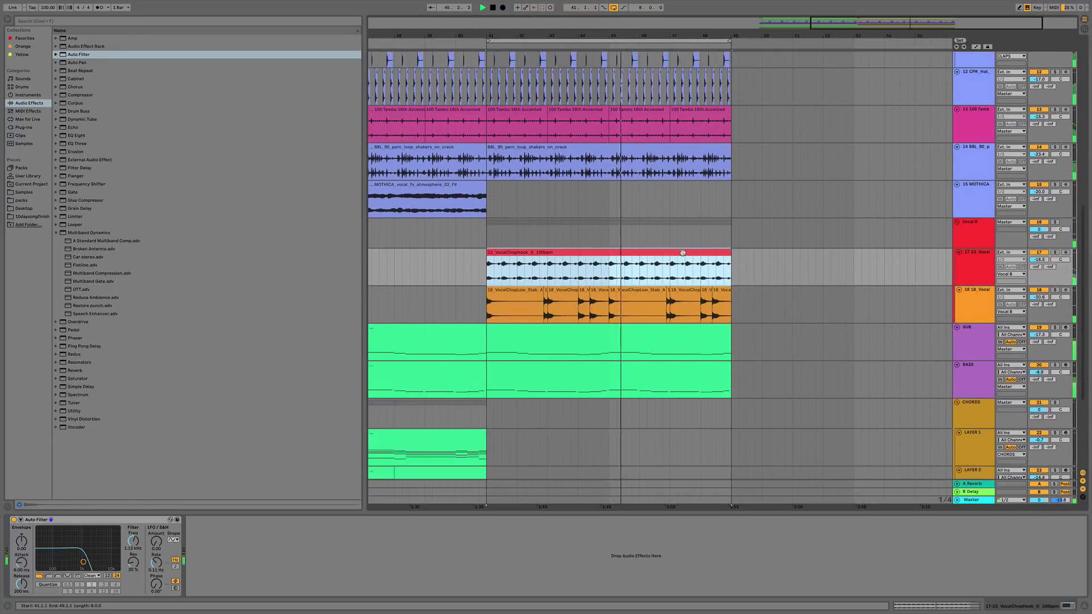
{"action": "left_click", "coordinate": [546, 241]}
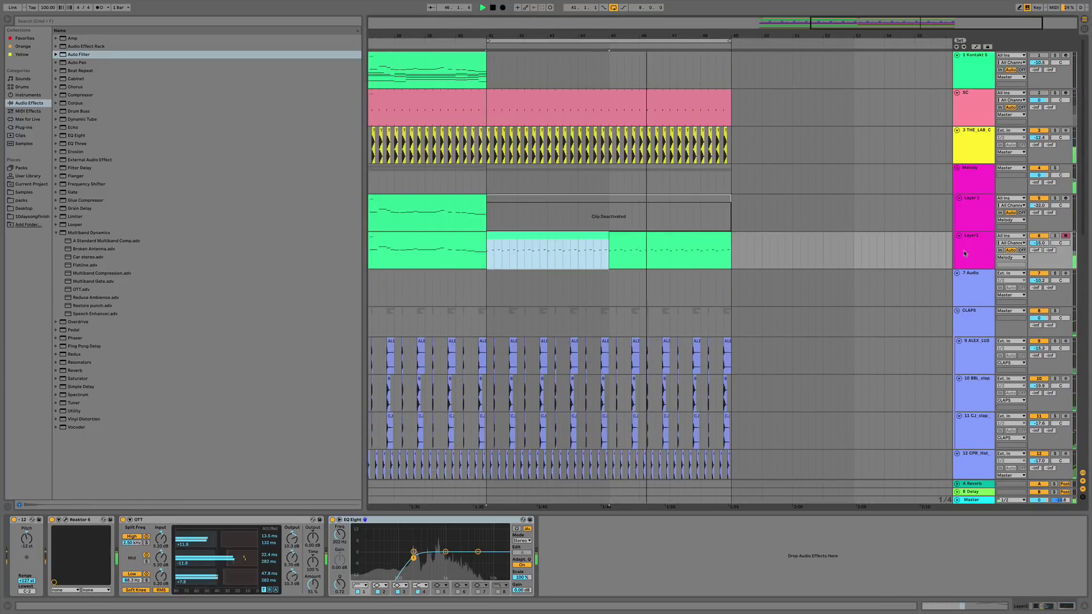
{"action": "key", "text": "space"}
{"action": "key", "text": "space"}
{"action": "key", "text": "space"}
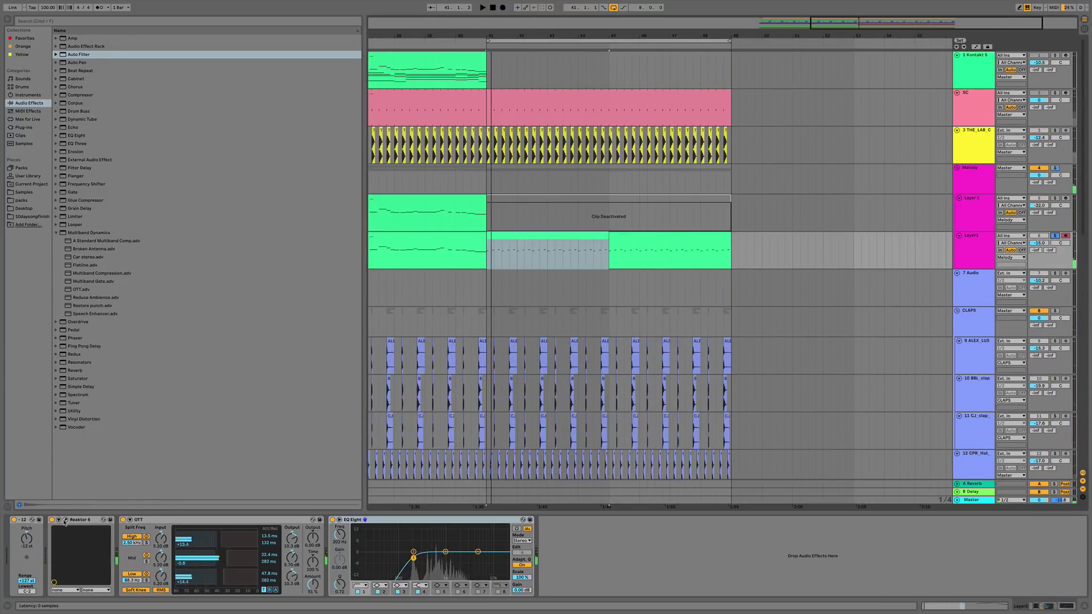
{"action": "left_click", "coordinate": [65, 521]}
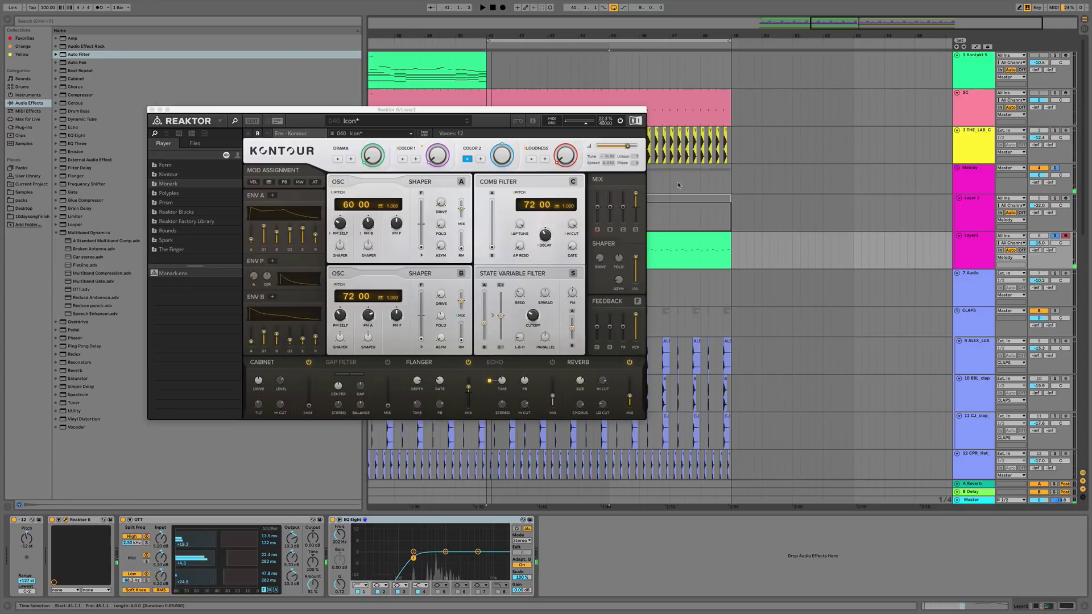
Switch Kontour's reverb off, unsolo Layer2 to hear it in the mix, and switch the reverb back on.
{"action": "right_click", "coordinate": [629, 364]}
{"action": "left_click", "coordinate": [629, 364]}
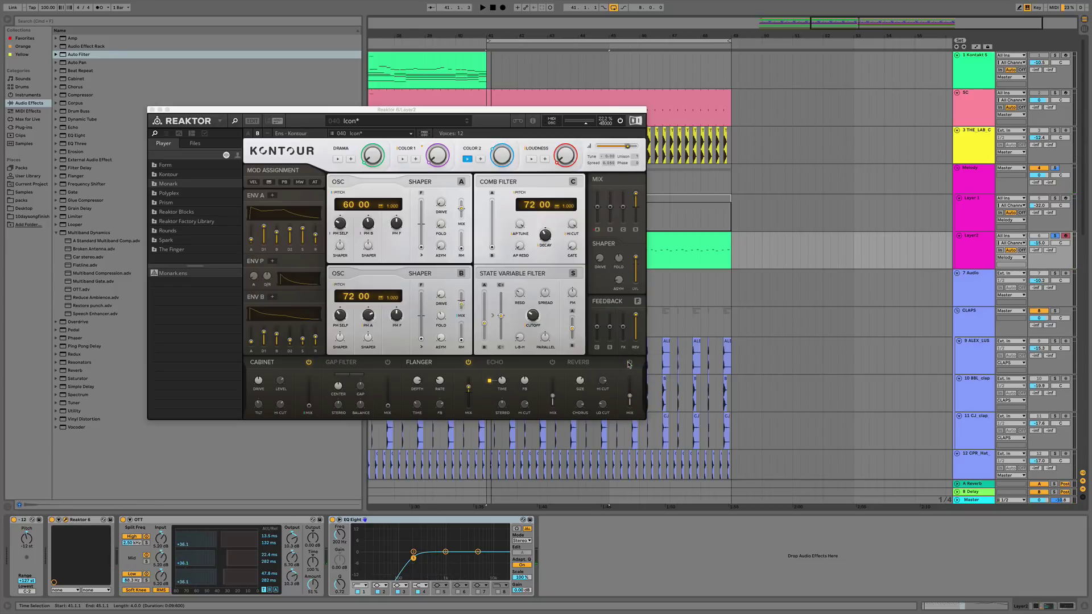
{"action": "left_click", "coordinate": [1054, 236]}
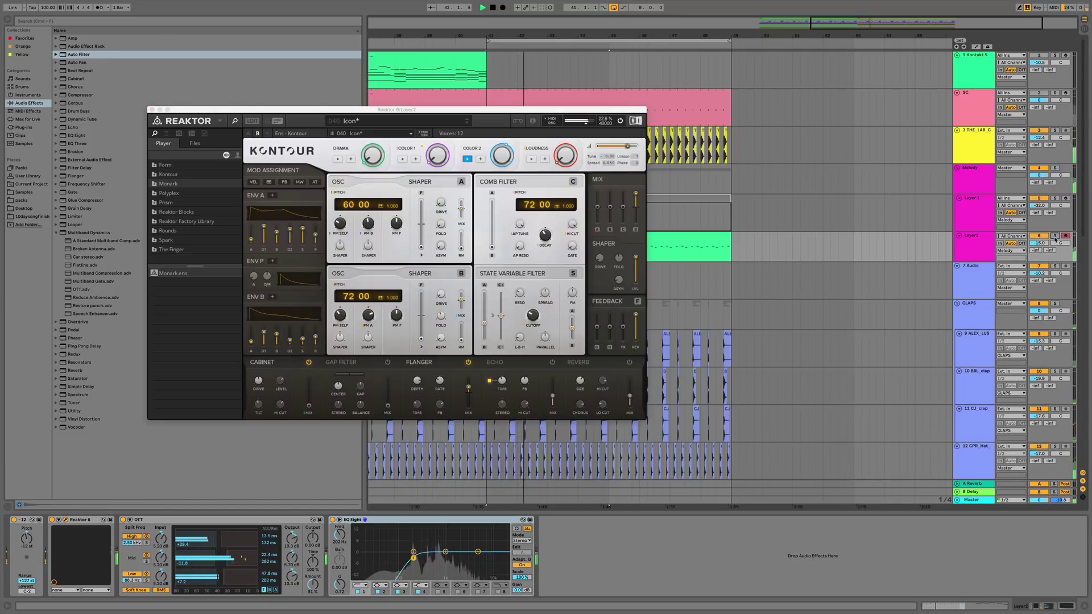
{"action": "left_click", "coordinate": [630, 362]}
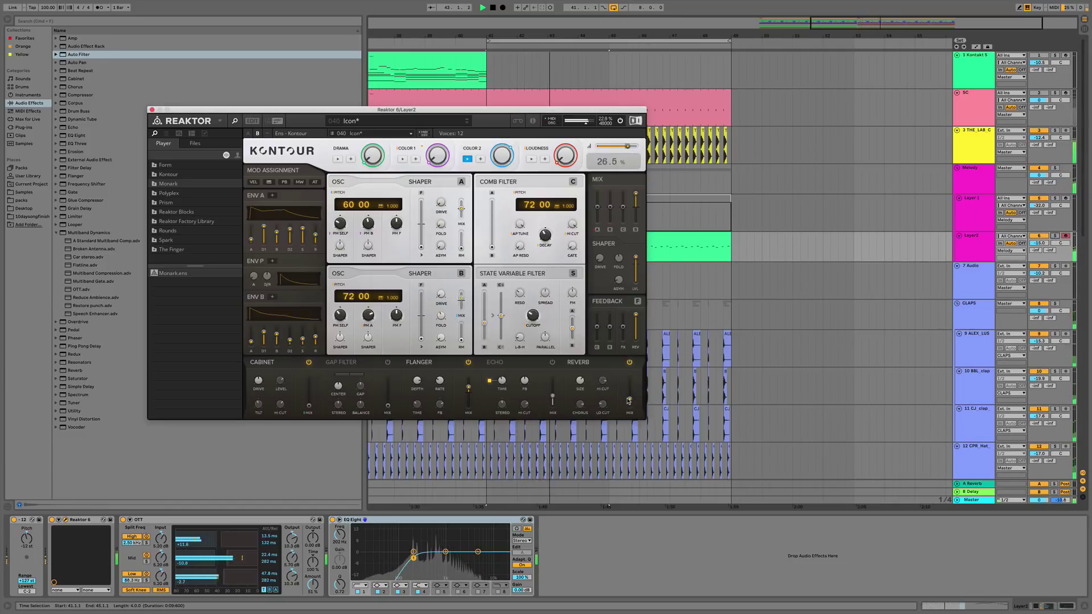
Expose Kontour's Reverb Mix as a configured parameter in Layer2's Reaktor 6 device.
{"action": "key", "text": "space"}
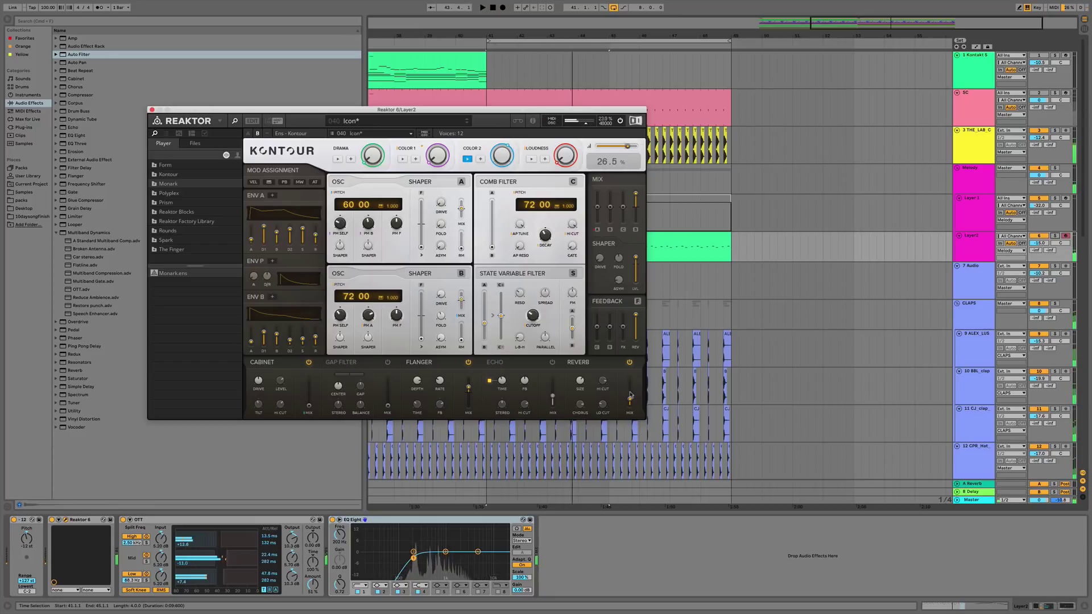
{"action": "right_click", "coordinate": [630, 402]}
{"action": "left_click", "coordinate": [651, 401]}
{"action": "key", "text": "space"}
{"action": "left_click", "coordinate": [54, 528]}
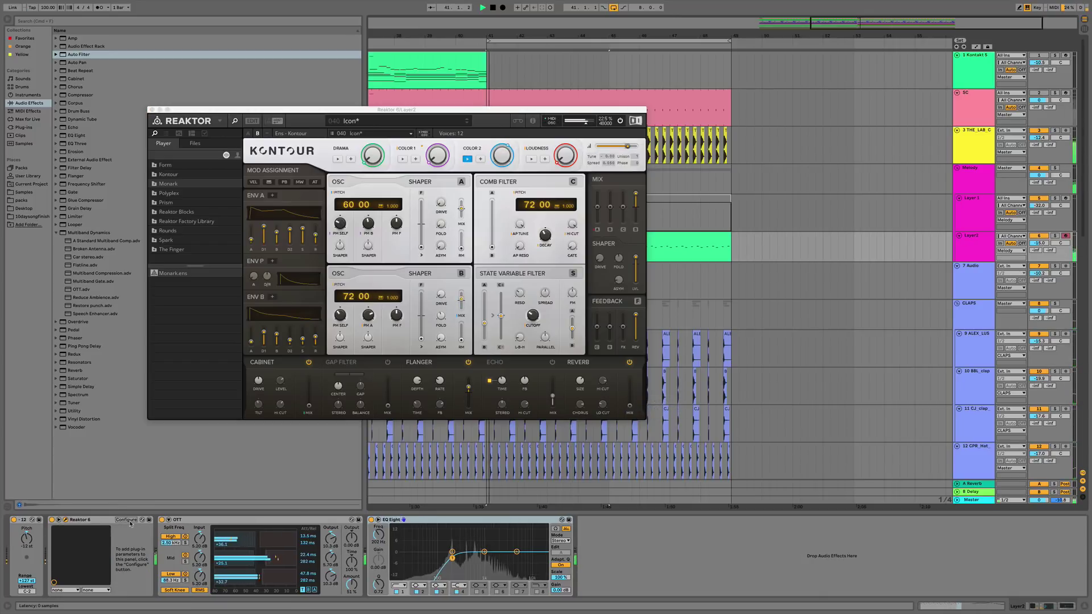
{"action": "left_click", "coordinate": [629, 406]}
{"action": "key", "text": "space"}
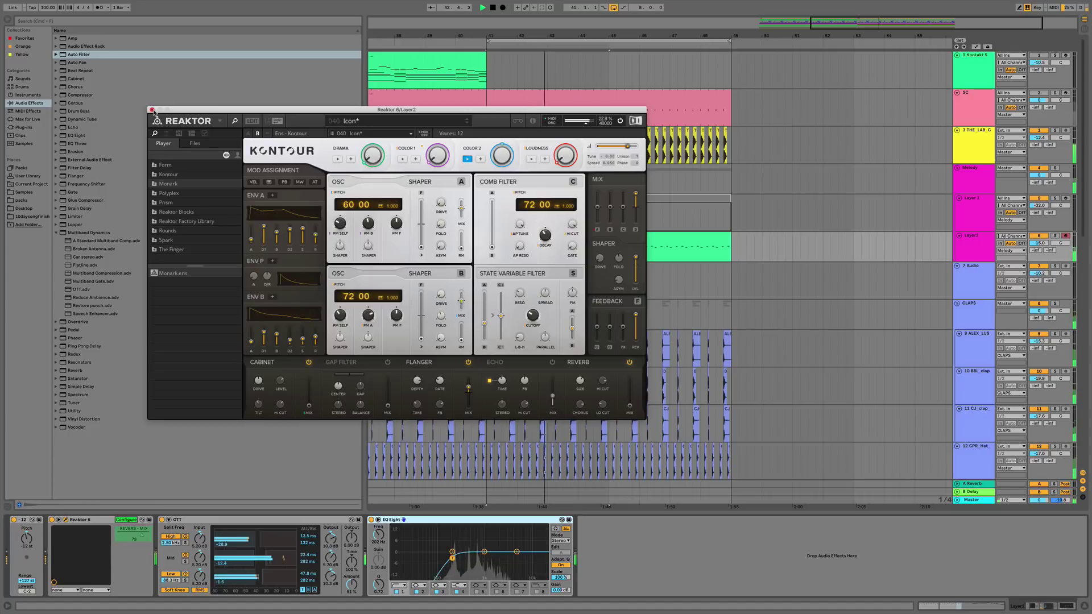
Close the Reaktor window and show the automation of the Reverb Mix parameter on the Layer2 track.
{"action": "key", "text": "space"}
{"action": "right_click", "coordinate": [629, 406]}
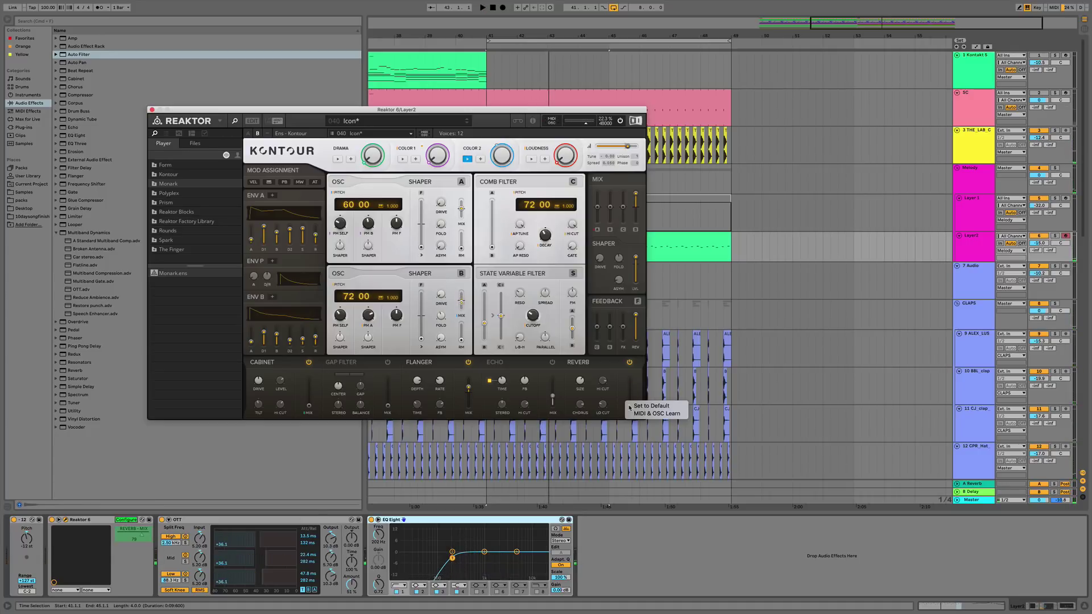
{"action": "key", "text": "Escape"}
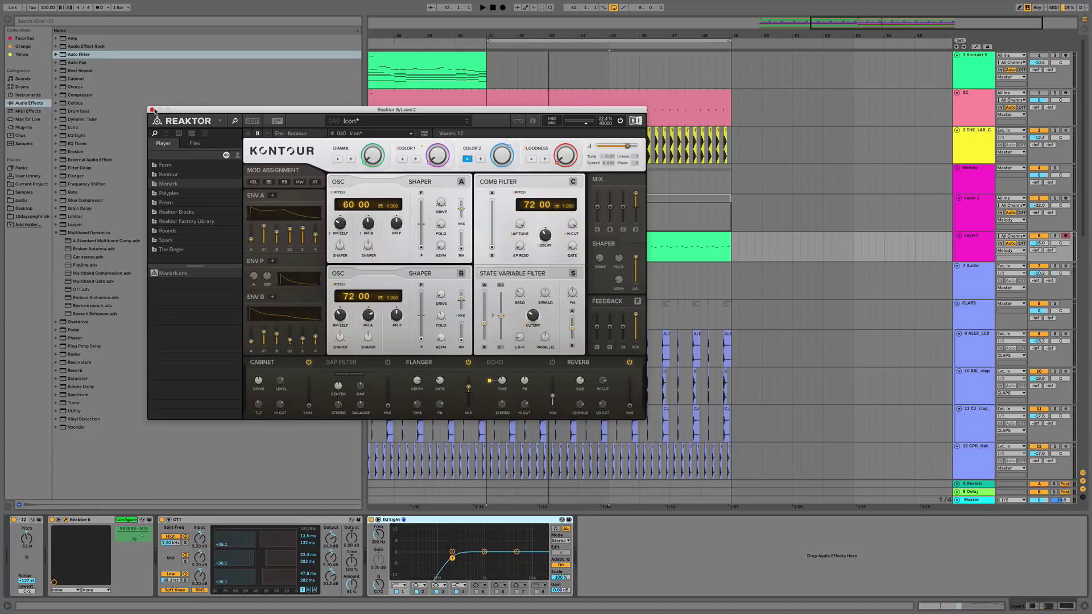
{"action": "left_click", "coordinate": [153, 110]}
{"action": "right_click", "coordinate": [142, 537]}
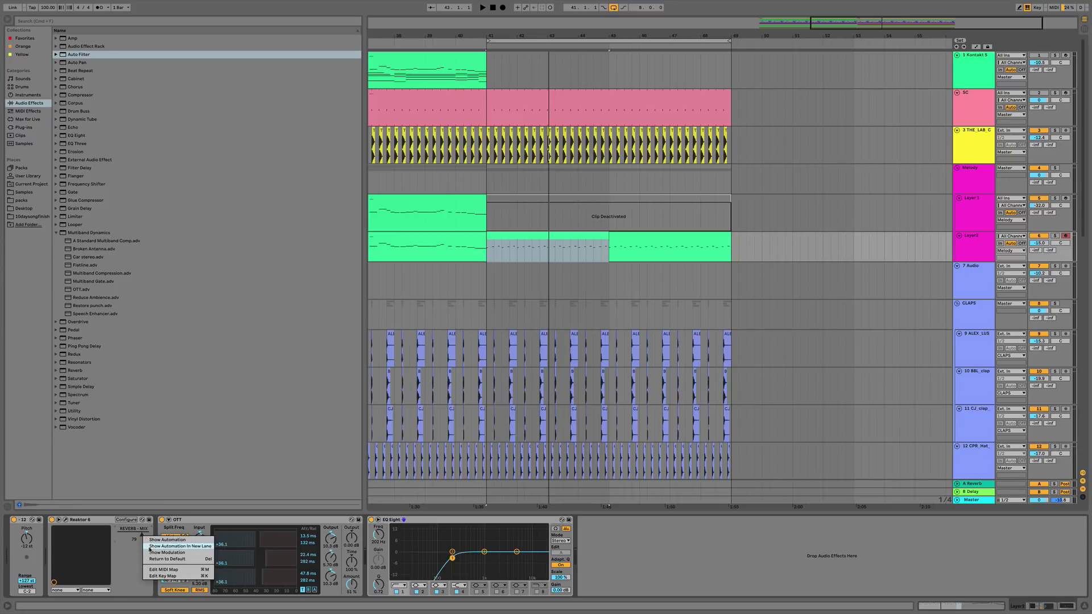
{"action": "left_click", "coordinate": [171, 544]}
{"action": "key", "text": "space"}
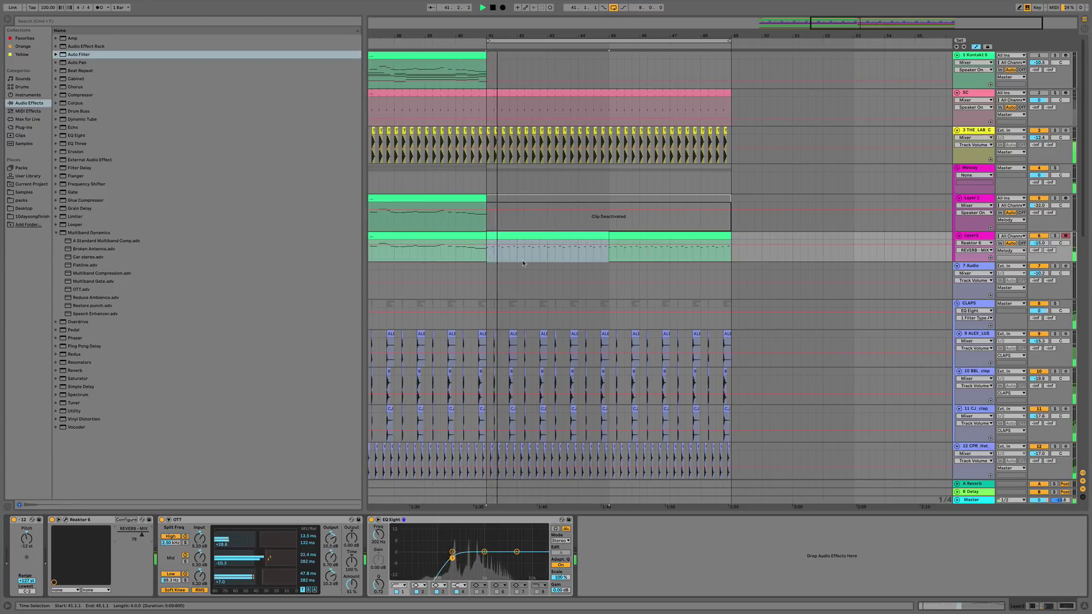
Reopen Layer2's Reaktor 6 instrument and set Kontour's reverb mix to 15% during playback.
{"action": "left_click", "coordinate": [64, 520]}
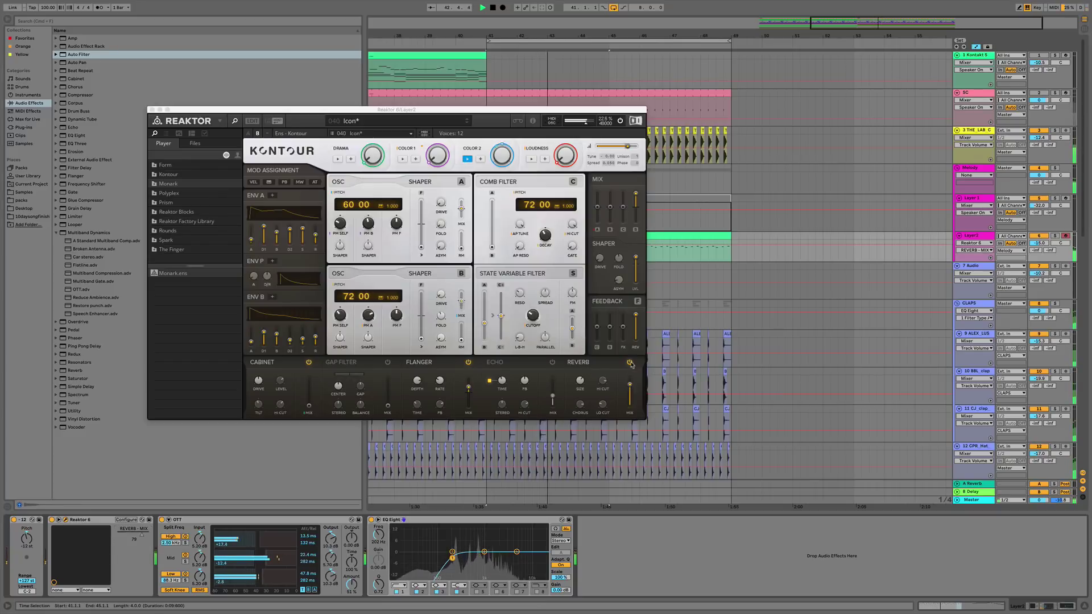
{"action": "right_click", "coordinate": [628, 400]}
{"action": "left_click", "coordinate": [653, 402]}
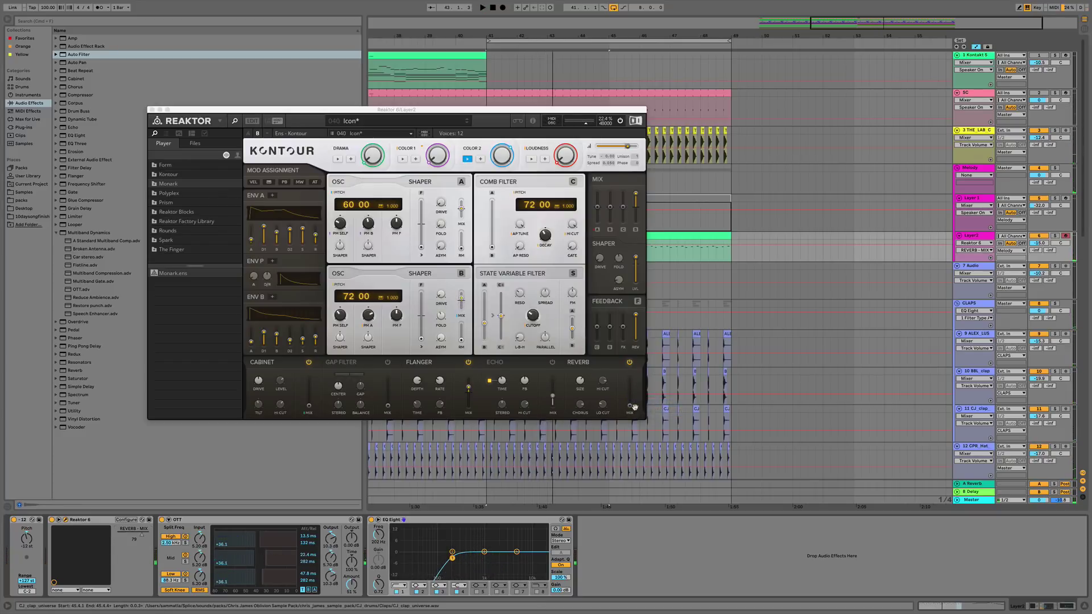
{"action": "right_click", "coordinate": [628, 404]}
{"action": "left_click", "coordinate": [636, 415]}
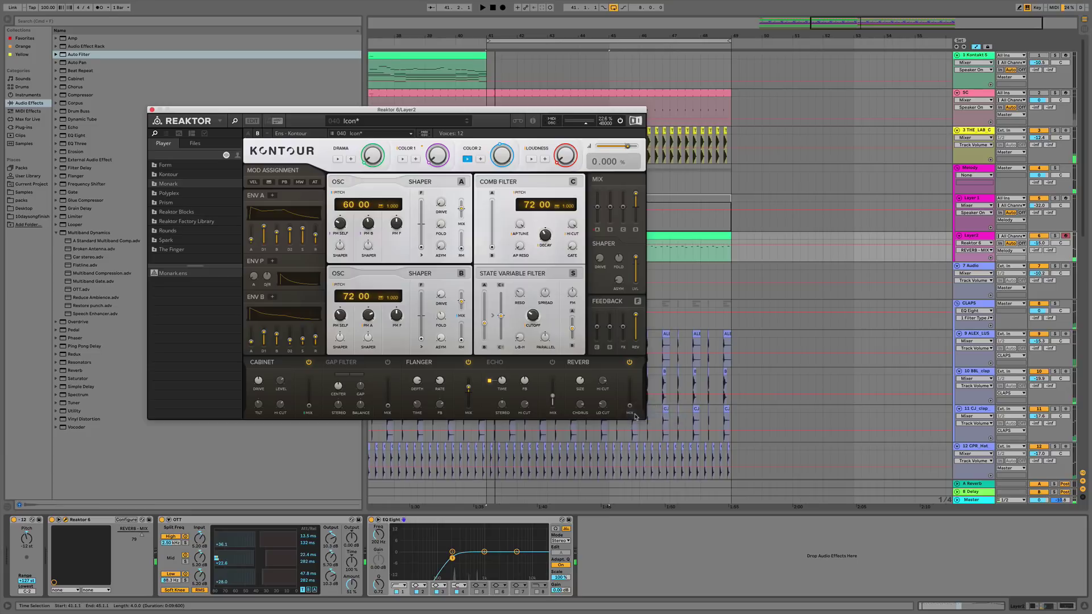
{"action": "key", "text": "space"}
{"action": "left_click", "coordinate": [629, 362]}
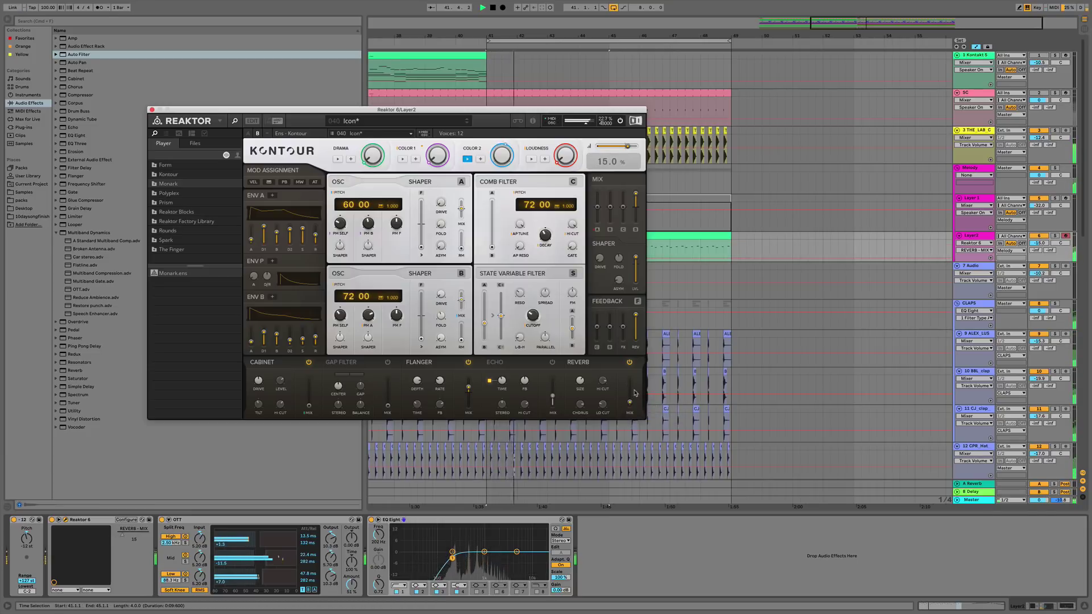
Close the Reaktor window, add a Reverb ahead of OTT on Layer2, and adjust its decay time and Dry/Wet.
{"action": "left_click", "coordinate": [152, 110]}
{"action": "double_click", "coordinate": [75, 370]}
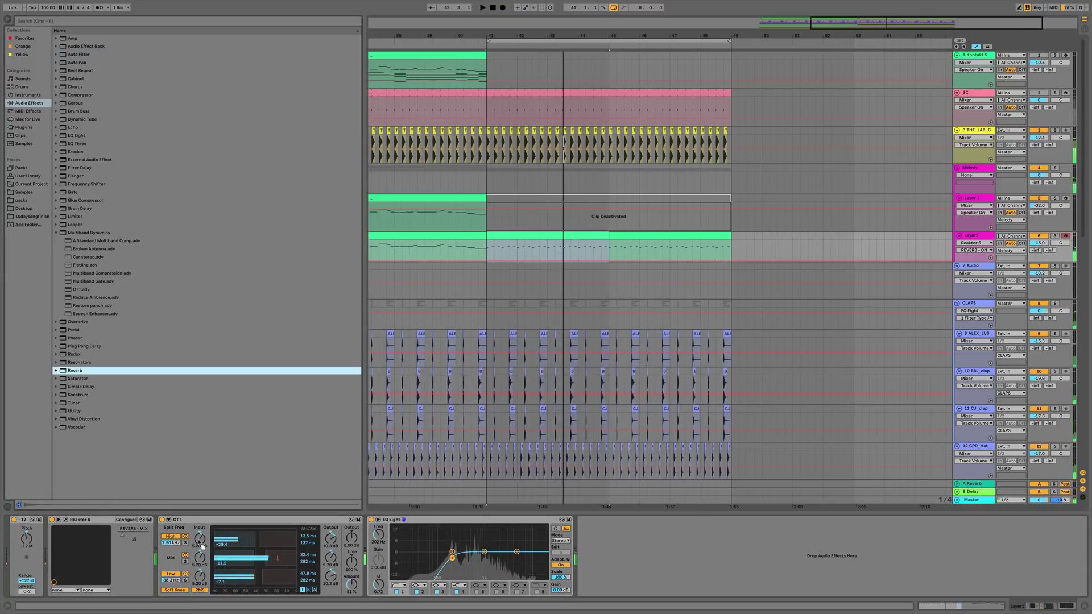
{"action": "left_click_drag", "start_coordinate": [273, 585], "coordinate": [273, 572]}
{"action": "left_click_drag", "start_coordinate": [357, 585], "coordinate": [358, 606]}
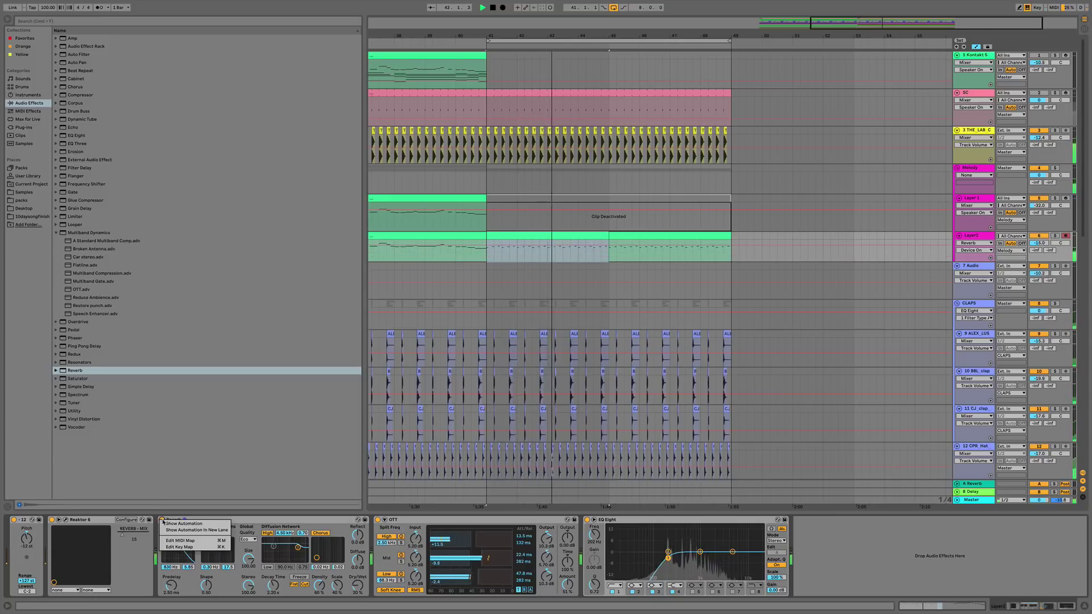
Play the first section's Layer2 clip and show the Reverb's Dry/Wet automation on that track.
{"action": "left_click", "coordinate": [705, 249], "text": "shift"}
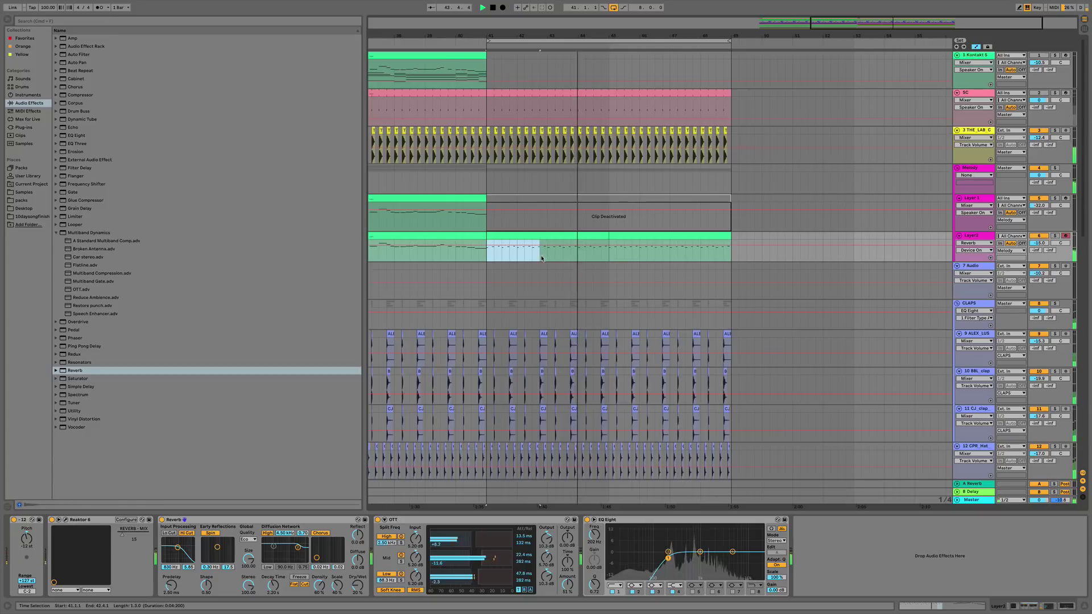
{"action": "left_click", "coordinate": [453, 233]}
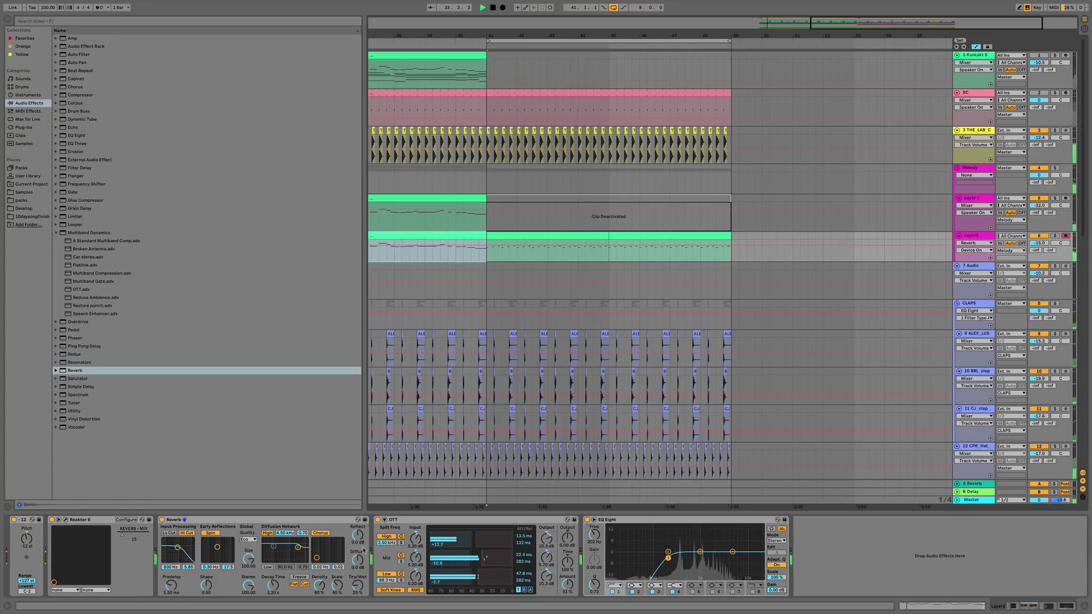
{"action": "right_click", "coordinate": [359, 589]}
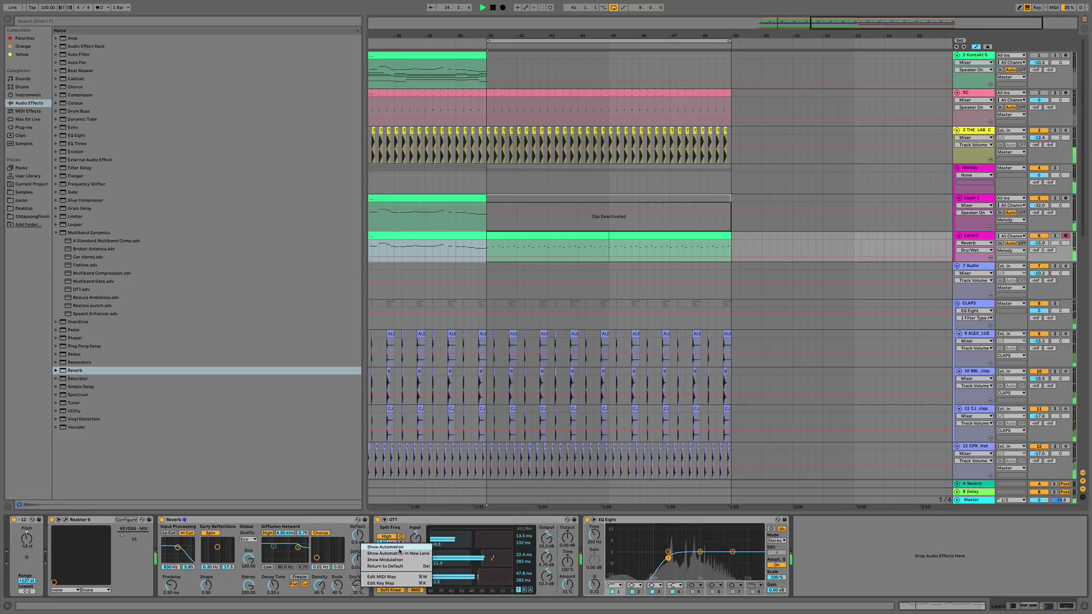
{"action": "left_click", "coordinate": [398, 554]}
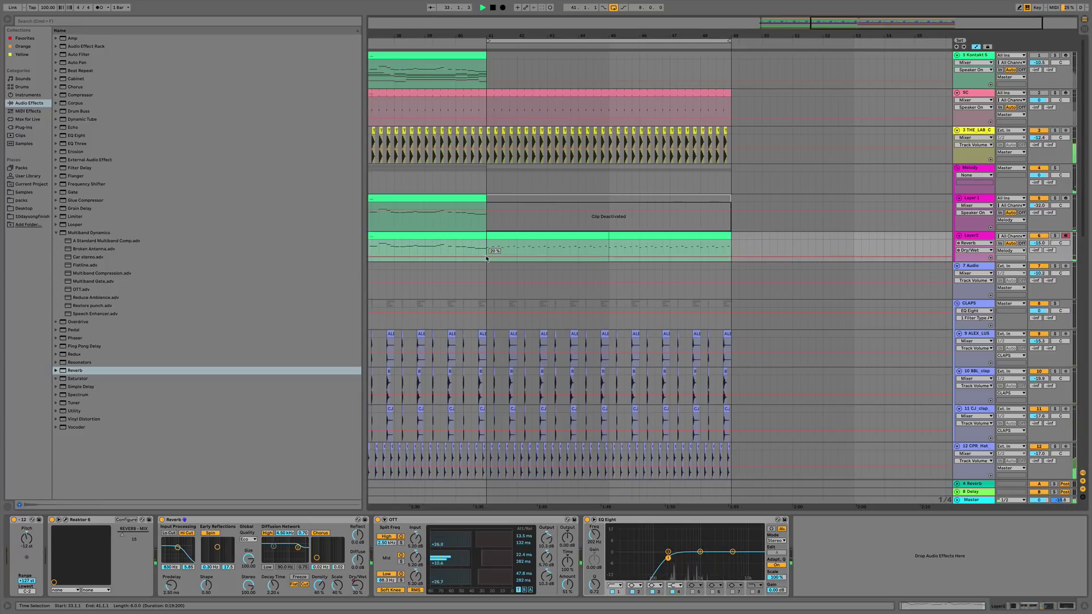
Enlarge the Layer2 lane and lower the Reverb's Dry/Wet automation across bars 41–49.
{"action": "left_click_drag", "start_coordinate": [487, 253], "coordinate": [740, 243]}
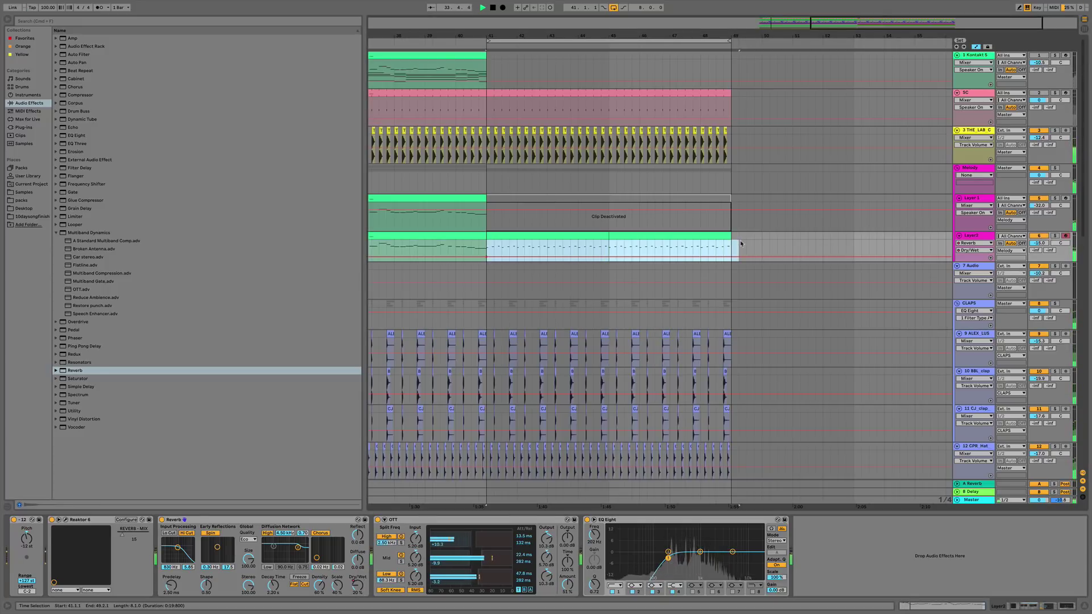
{"action": "left_click_drag", "start_coordinate": [991, 260], "coordinate": [991, 304]}
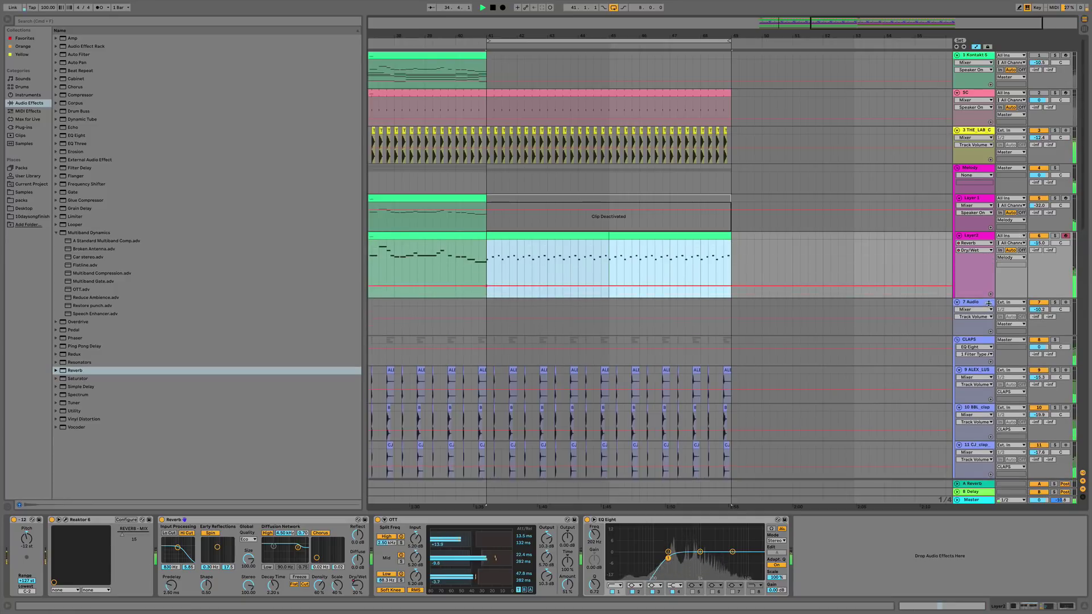
{"action": "left_click_drag", "start_coordinate": [664, 298], "coordinate": [662, 302]}
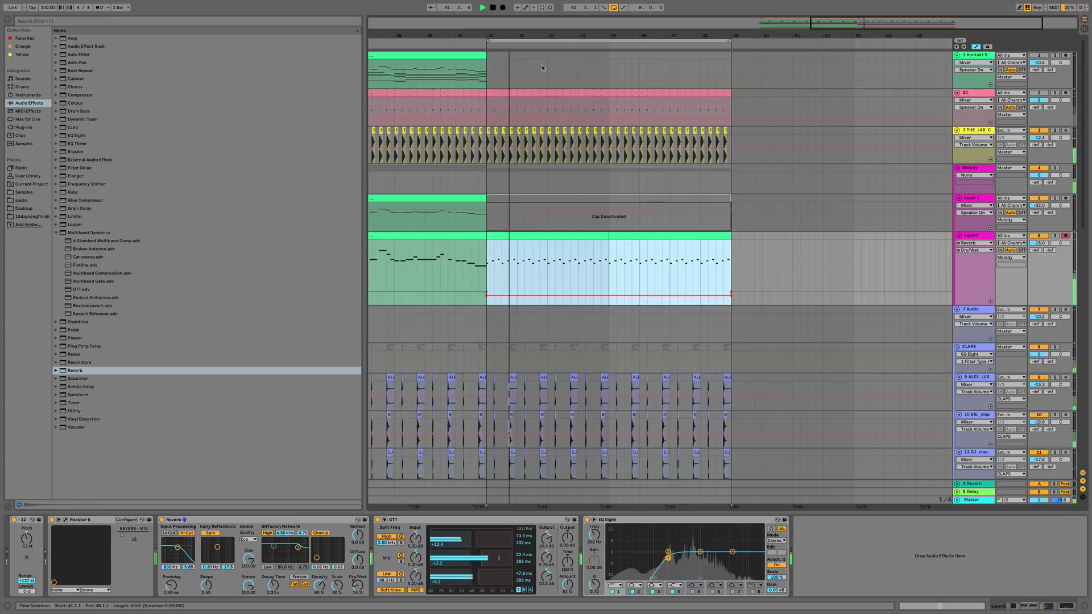
Hide the browser to see the whole arrangement, then fold the Kontakt 5 track and rename it COMP.
{"action": "left_click_drag", "start_coordinate": [732, 37], "coordinate": [732, 32]}
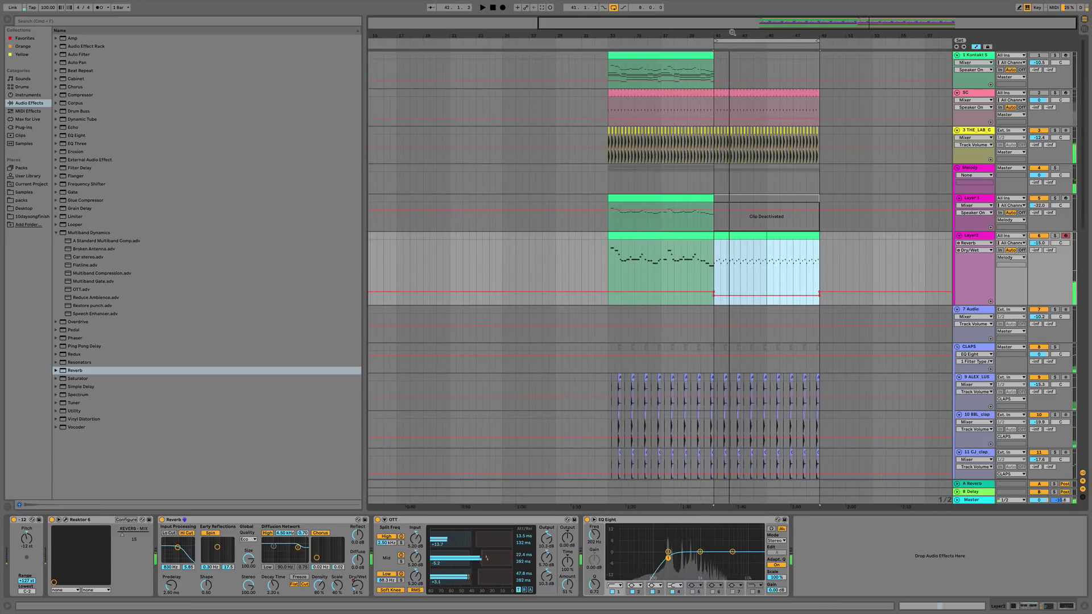
{"action": "left_click", "coordinate": [7, 22]}
{"action": "double_click", "coordinate": [342, 29]}
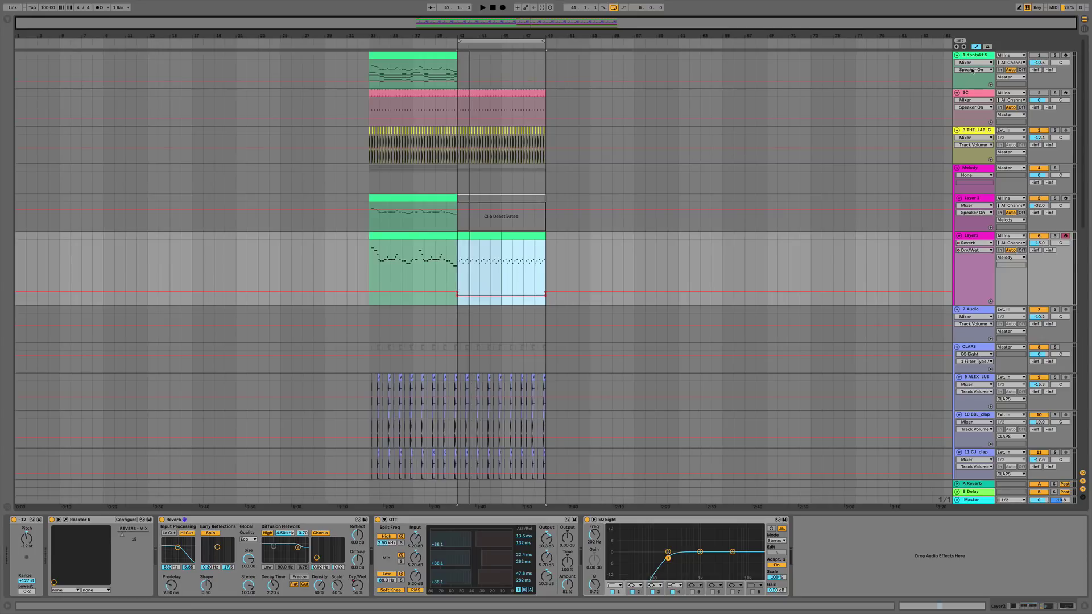
{"action": "left_click", "coordinate": [947, 55]}
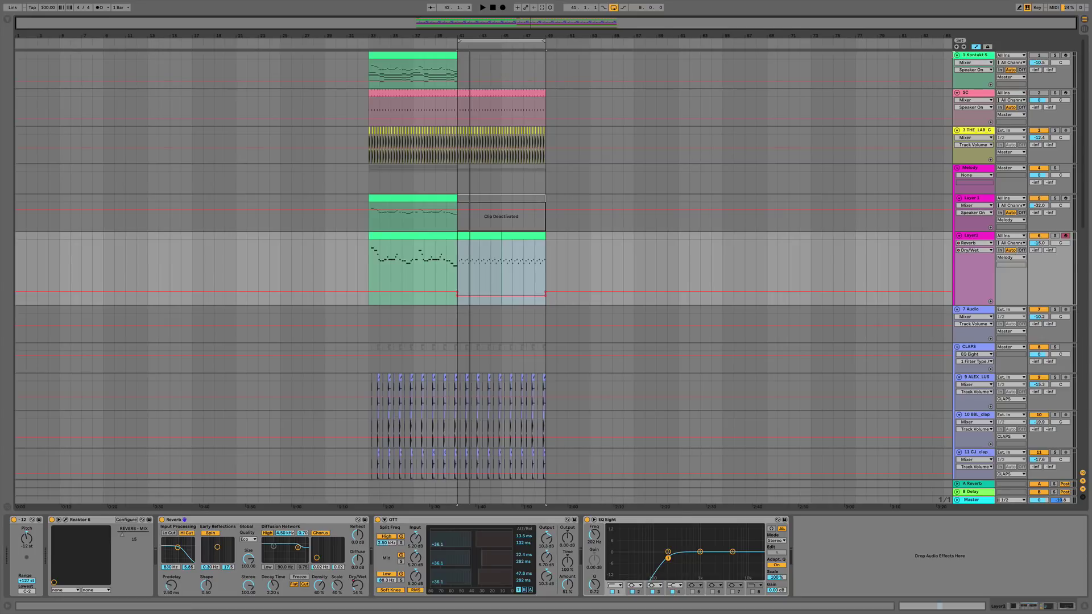
{"action": "left_click", "coordinate": [956, 55]}
{"action": "left_click", "coordinate": [984, 56]}
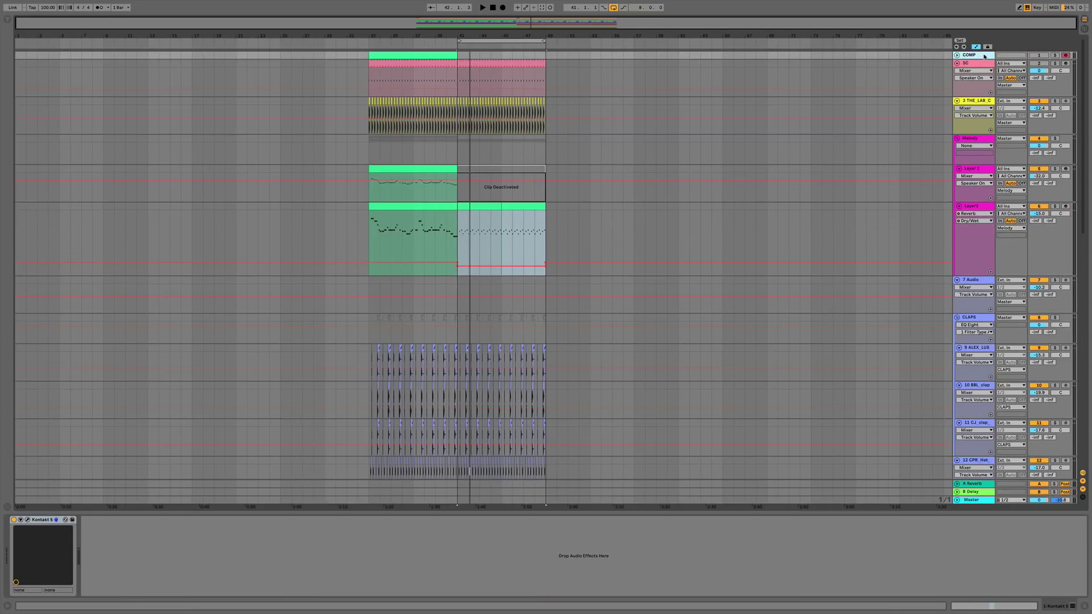
Colour the SC track white, and rename the THE_LAB kick track KICK and colour it dark blue.
{"action": "right_click", "coordinate": [981, 66]}
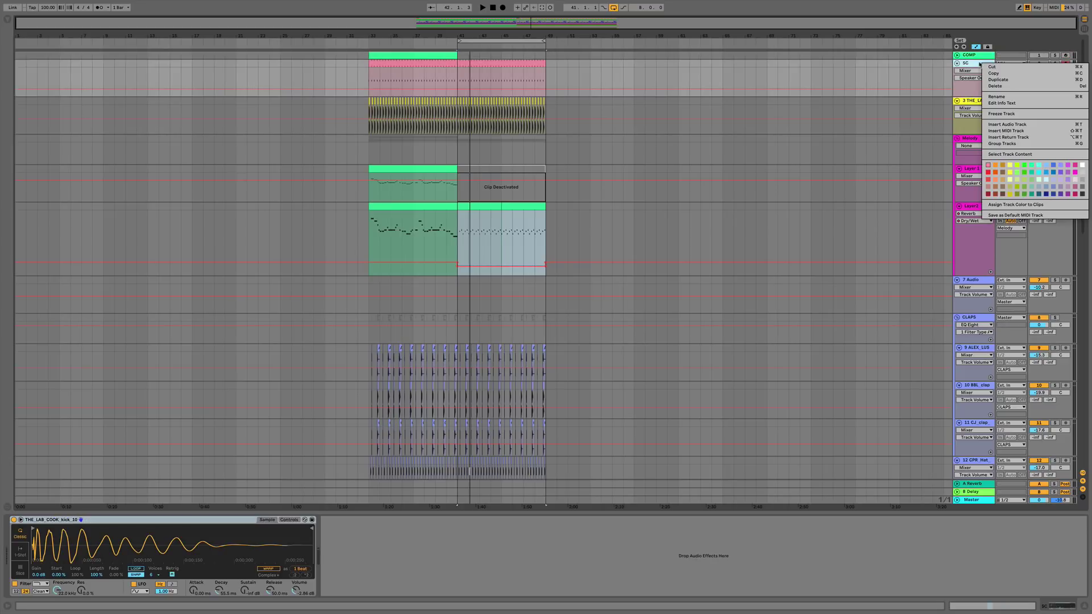
{"action": "left_click", "coordinate": [1083, 167]}
{"action": "left_click", "coordinate": [988, 102]}
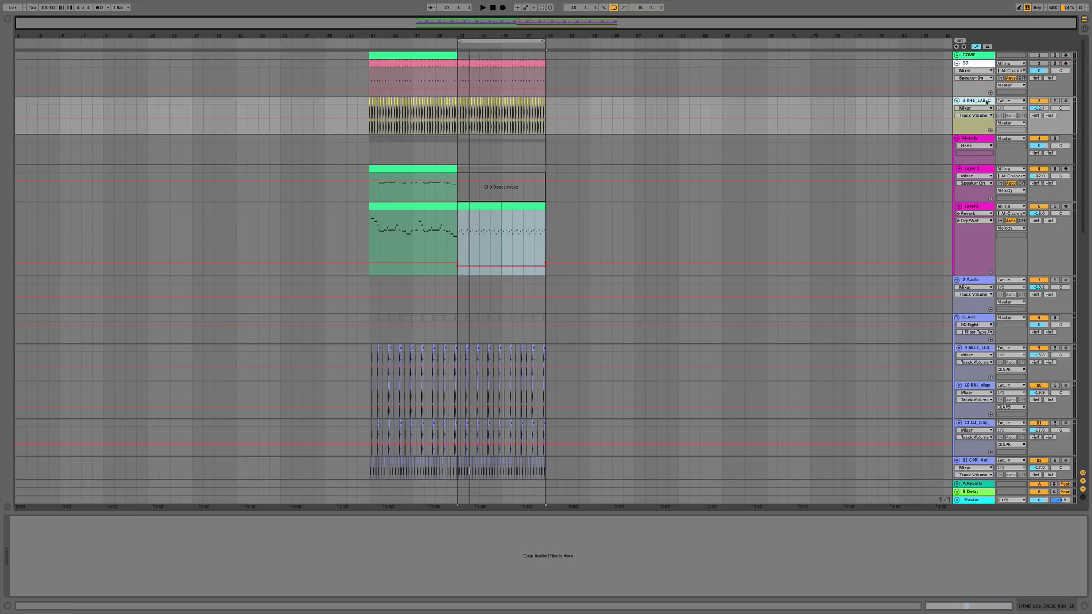
{"action": "right_click", "coordinate": [987, 102]}
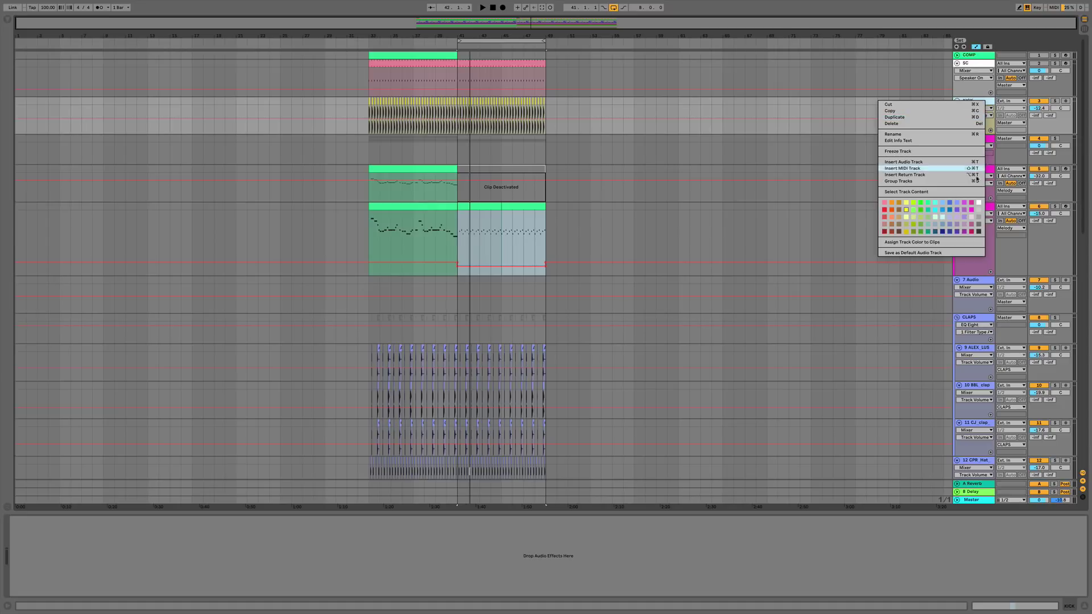
{"action": "left_click", "coordinate": [950, 206]}
{"action": "right_click", "coordinate": [981, 103]}
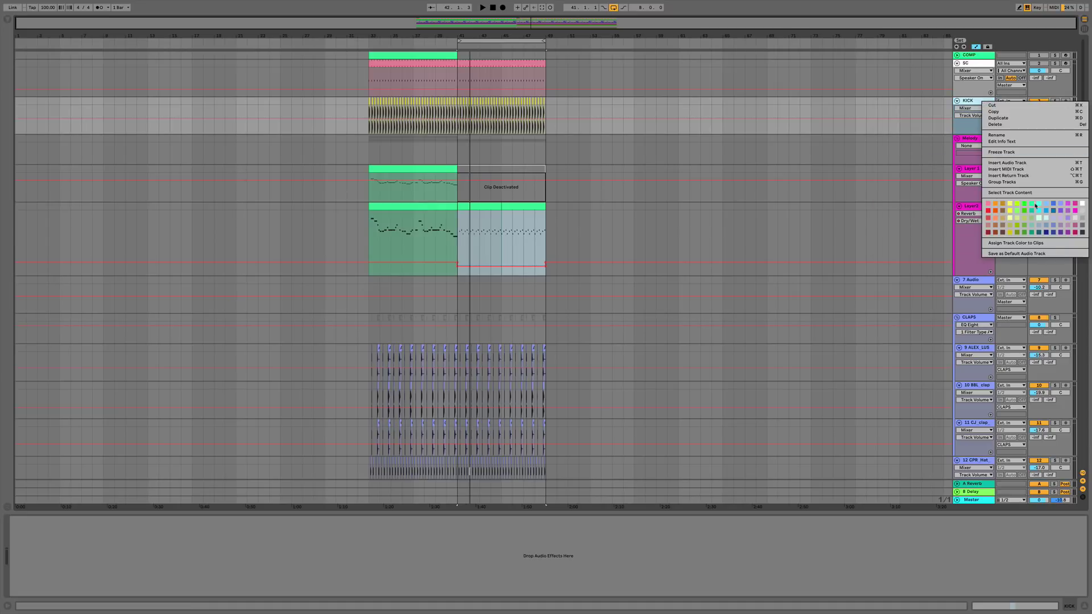
{"action": "left_click", "coordinate": [989, 243]}
Rename the Melody group MELODY, colour it green, and assign that colour to its grouped tracks and clips.
{"action": "left_click", "coordinate": [986, 141]}
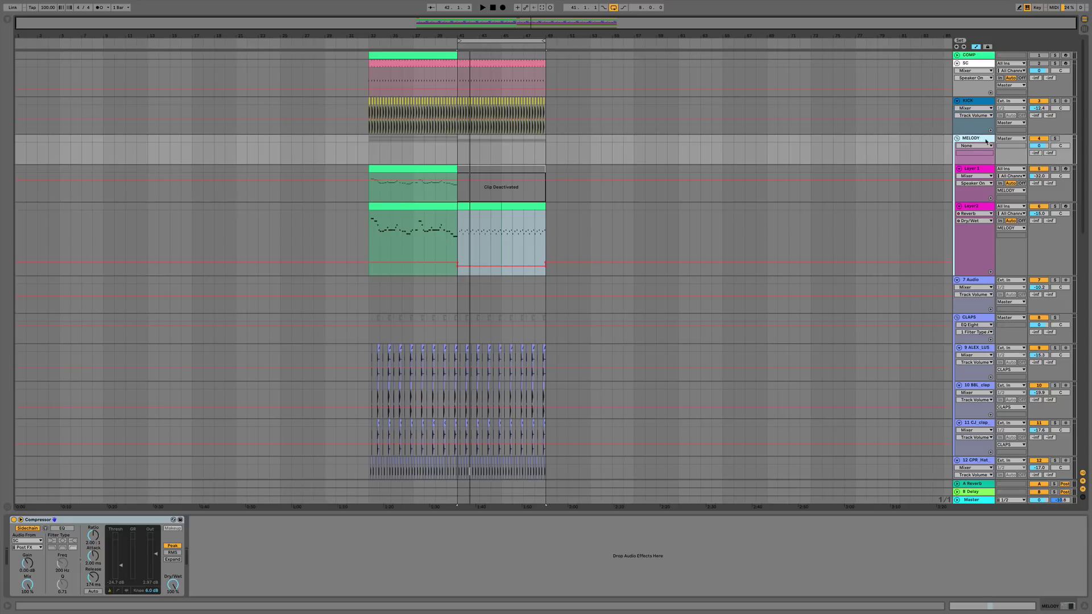
{"action": "right_click", "coordinate": [987, 141]}
{"action": "left_click", "coordinate": [920, 245]}
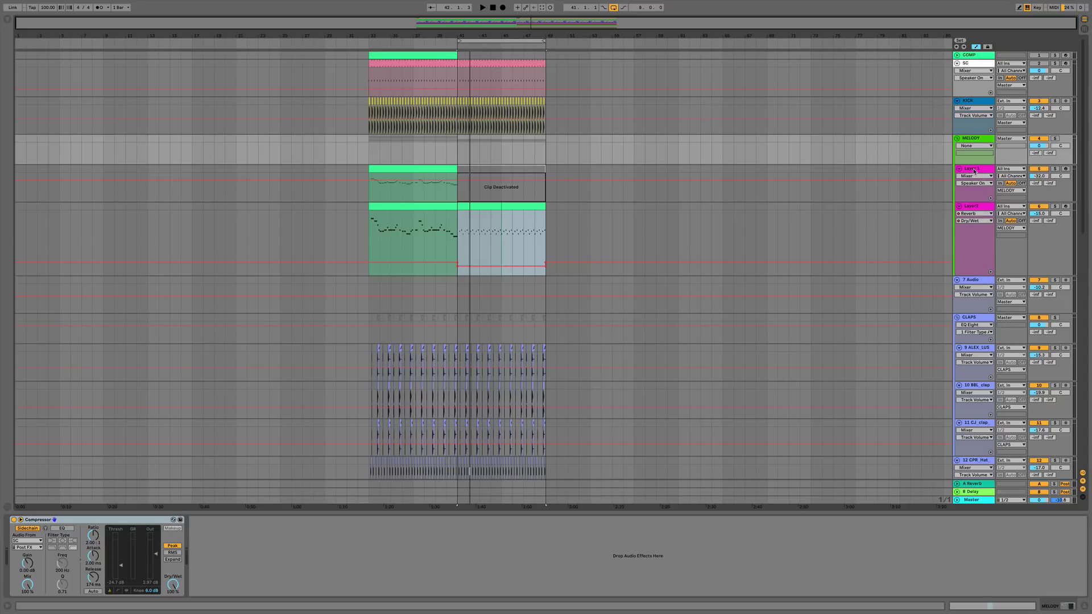
{"action": "right_click", "coordinate": [976, 139]}
{"action": "left_click", "coordinate": [997, 209]}
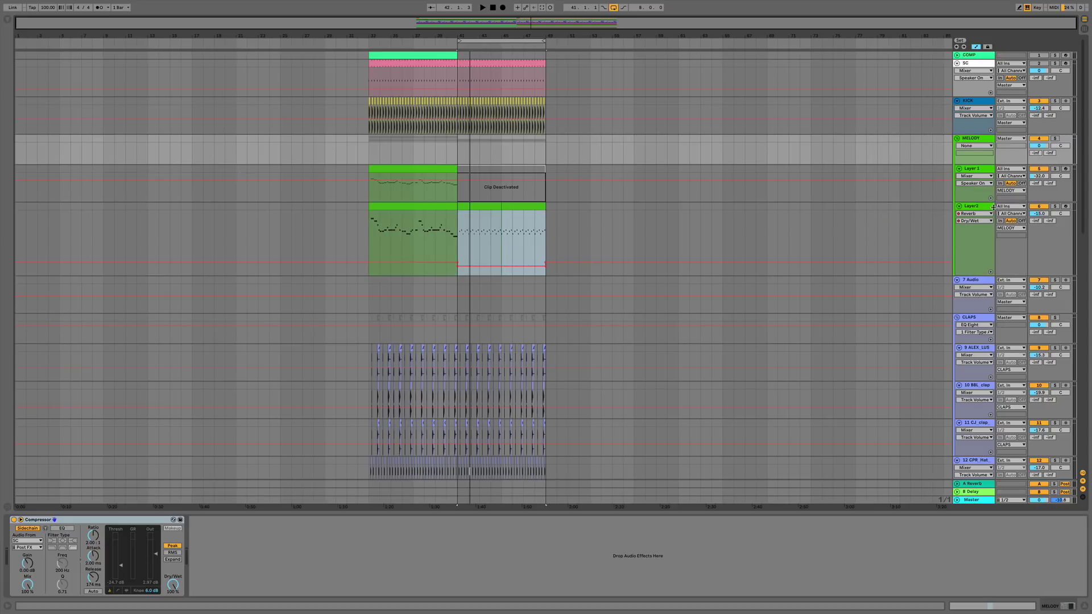
Rename the two tracks inside the MELODY group LAYER 1 and LAYER 2.
{"action": "left_click", "coordinate": [973, 169]}
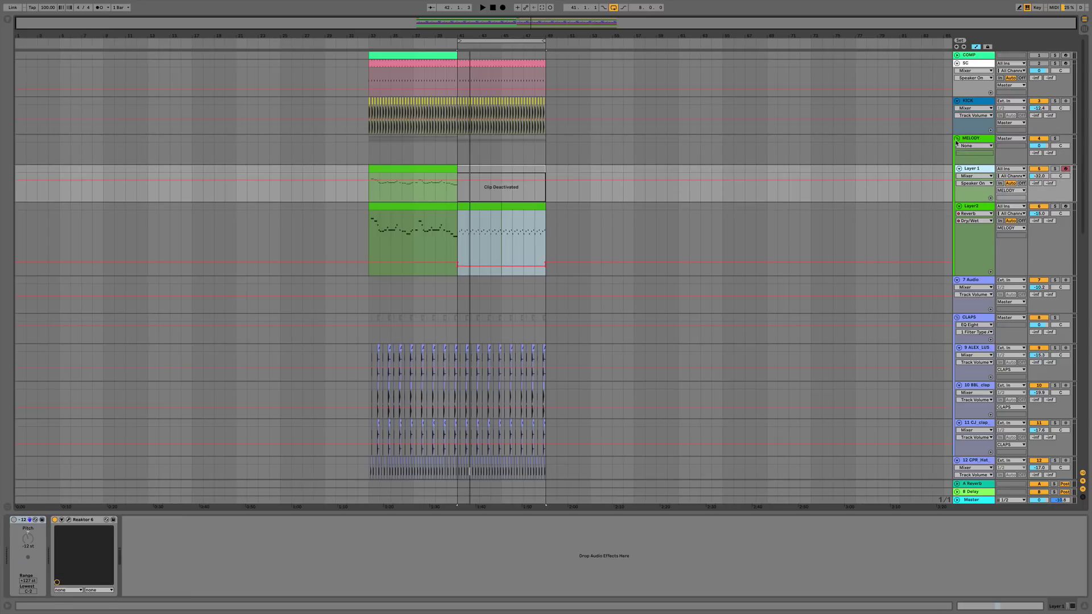
{"action": "left_click", "coordinate": [957, 139]}
{"action": "left_click", "coordinate": [957, 139]}
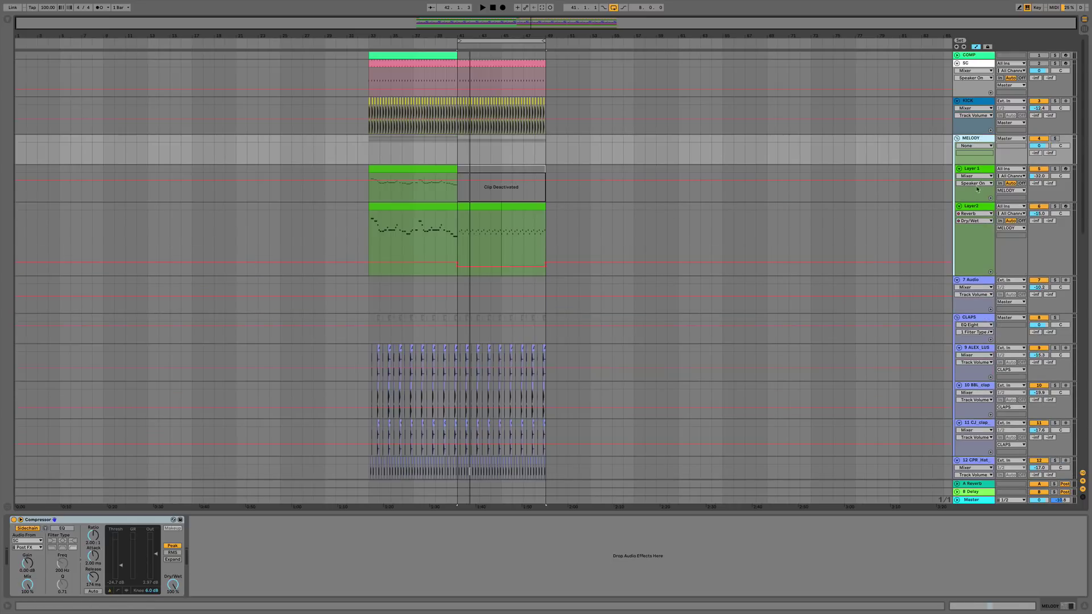
{"action": "left_click", "coordinate": [977, 206]}
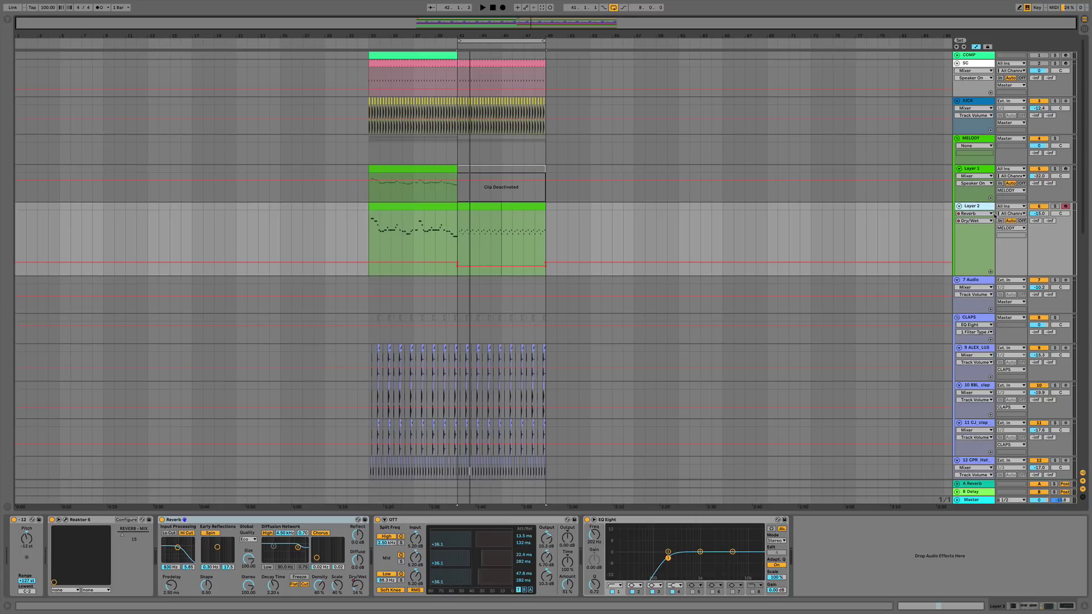
{"action": "left_click", "coordinate": [978, 177]}
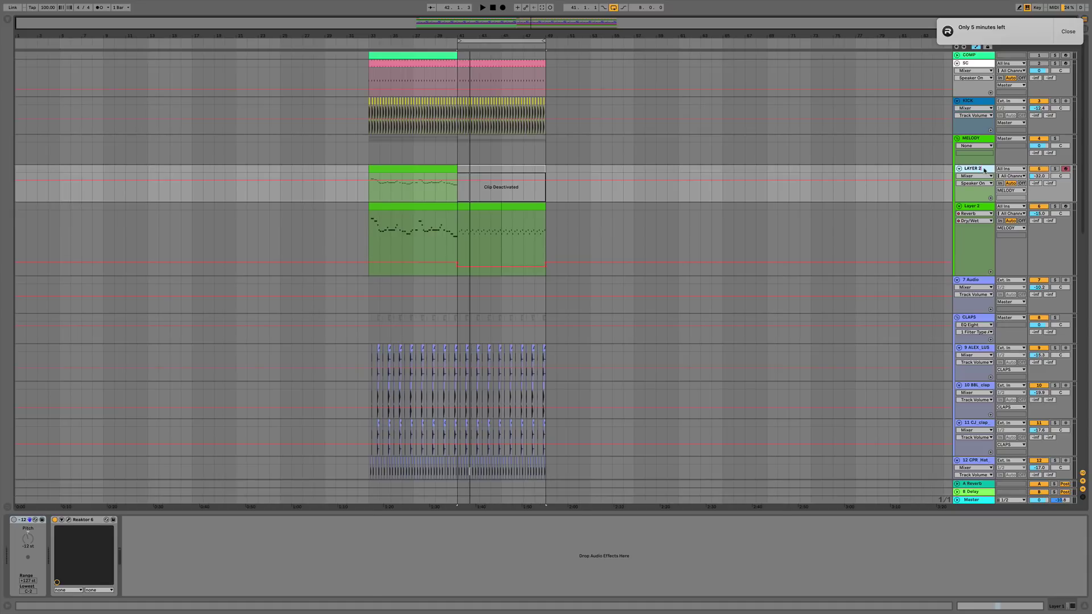
{"action": "key", "text": "Down"}
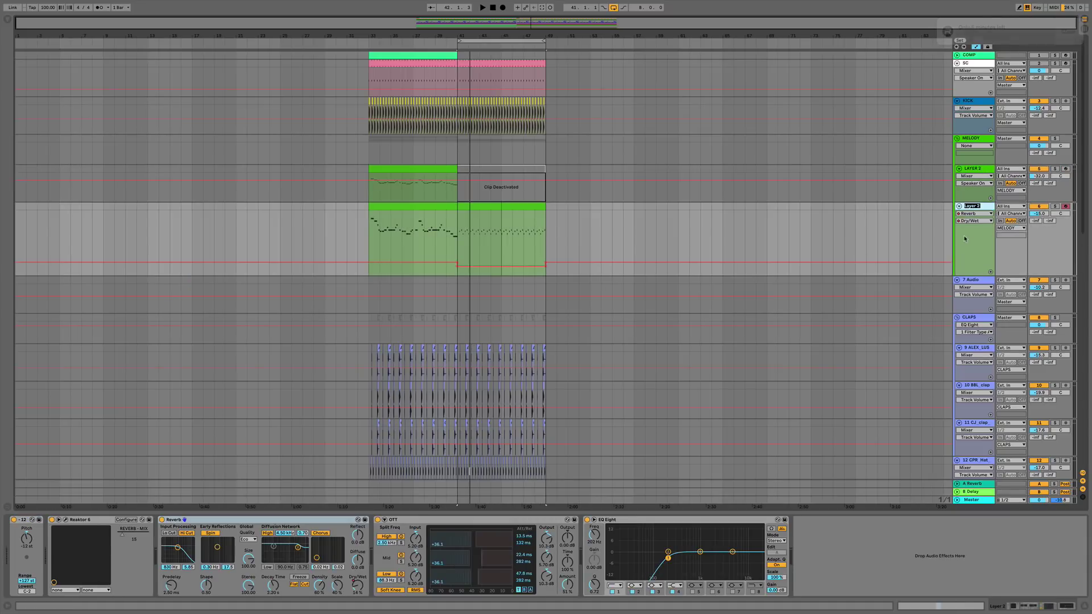
{"action": "left_click", "coordinate": [877, 5]}
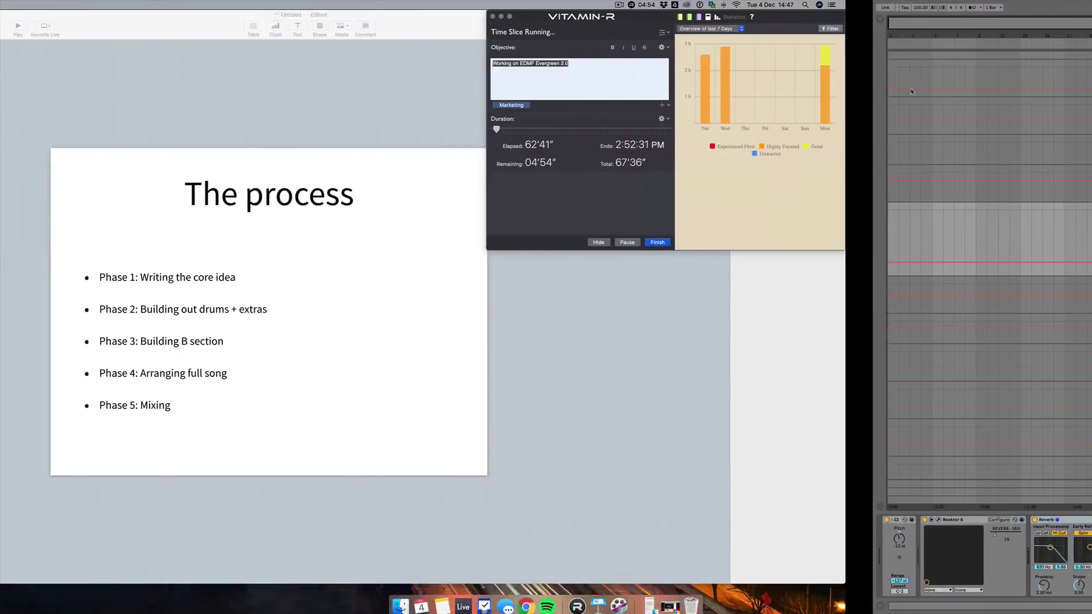
{"action": "key", "text": "ctrl+Right"}
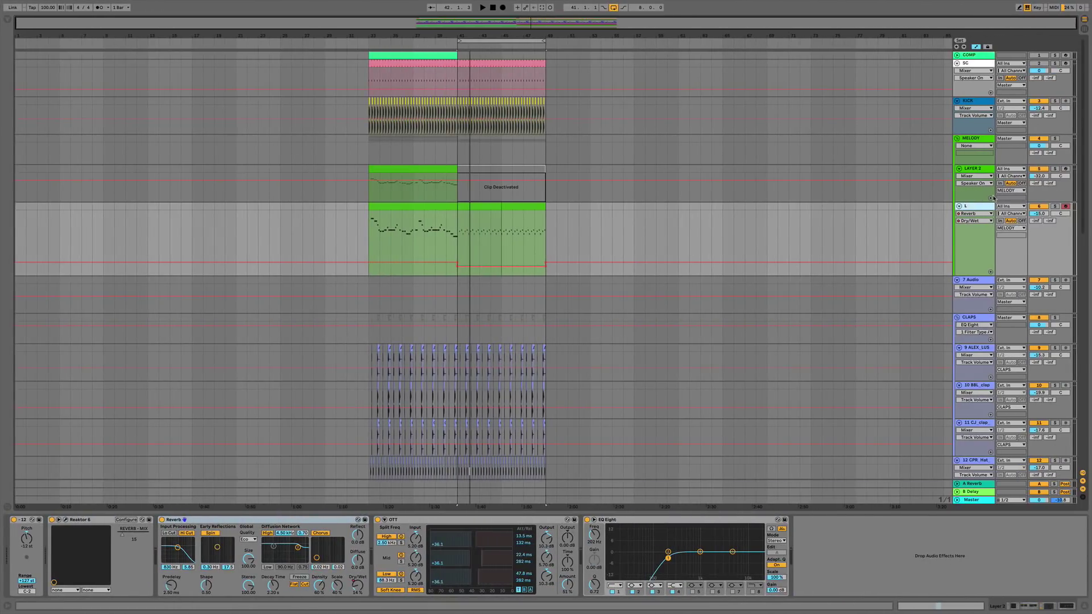
{"action": "double_click", "coordinate": [973, 168]}
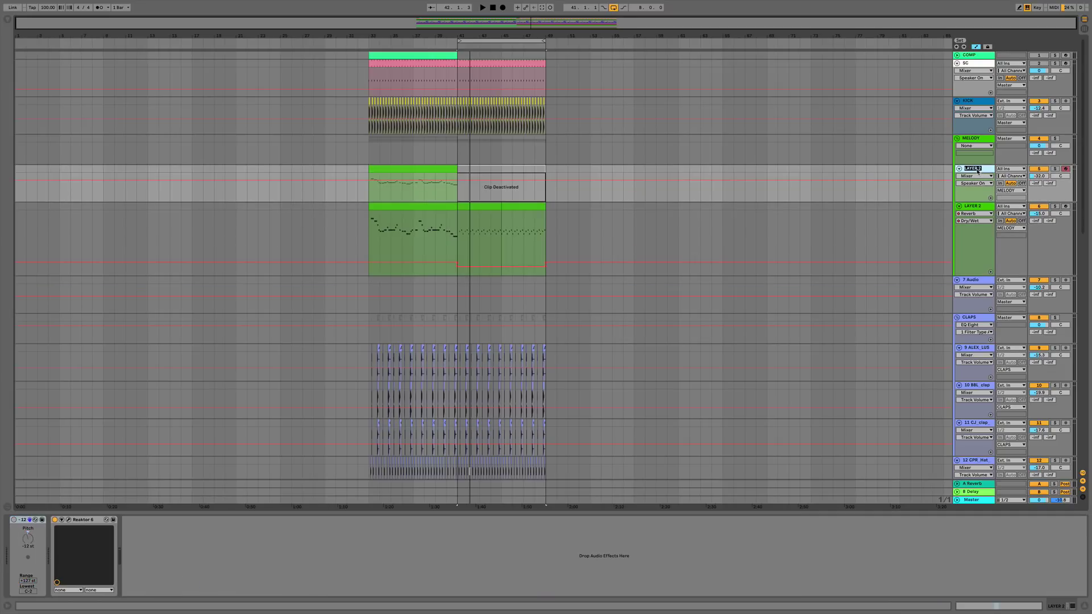
Delete the empty 7 Audio track, and colour the CLAPS group blue, assigning that colour to its grouped tracks and clips.
{"action": "left_click", "coordinate": [984, 281]}
{"action": "key", "text": "Delete"}
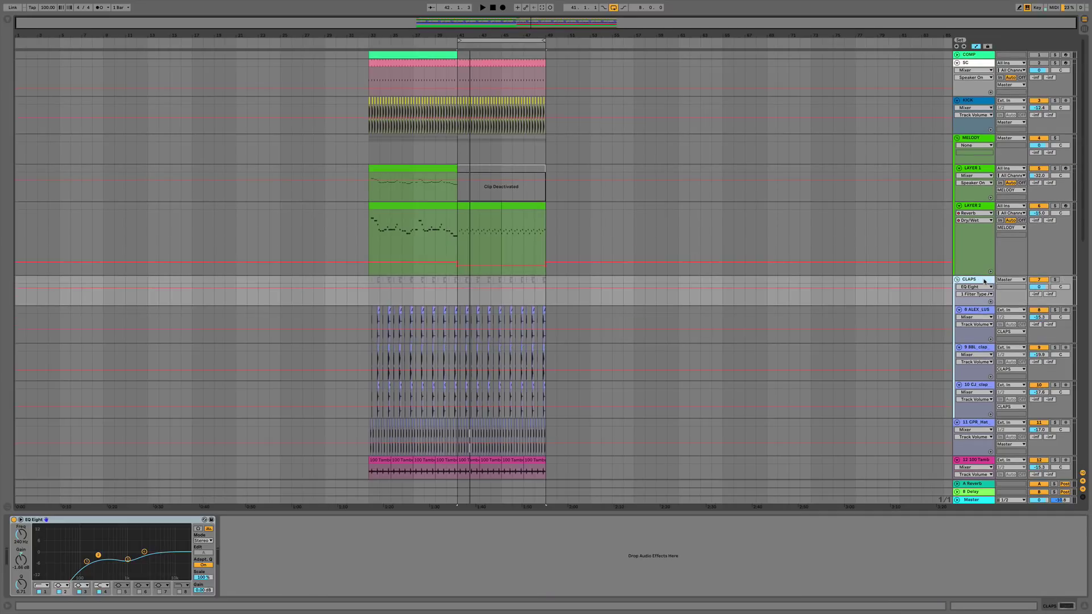
{"action": "right_click", "coordinate": [984, 281]}
{"action": "key", "text": "Escape"}
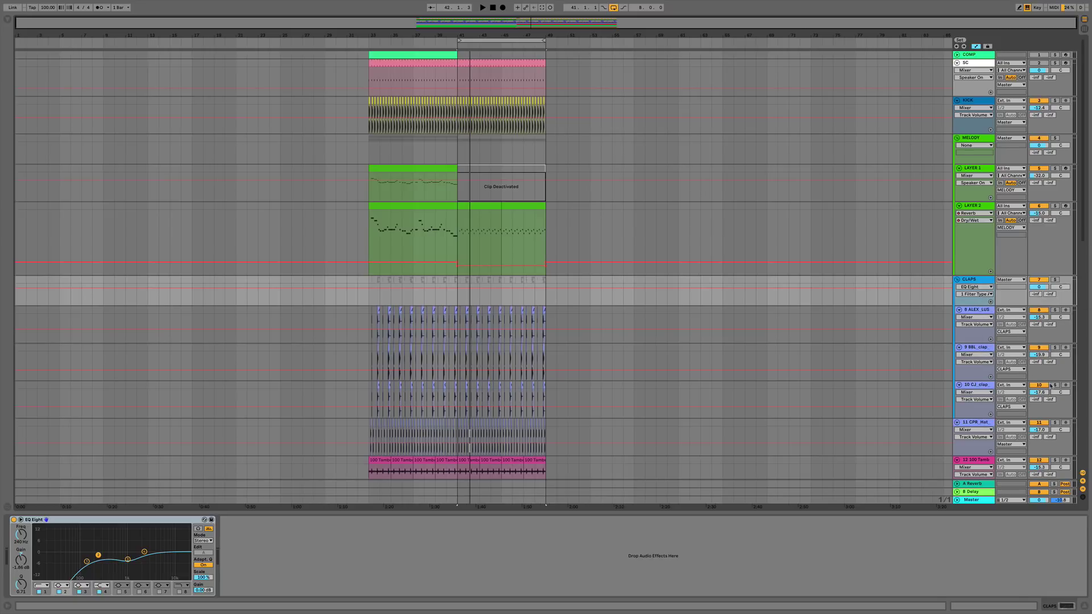
{"action": "left_click", "coordinate": [969, 310]}
{"action": "right_click", "coordinate": [976, 280]}
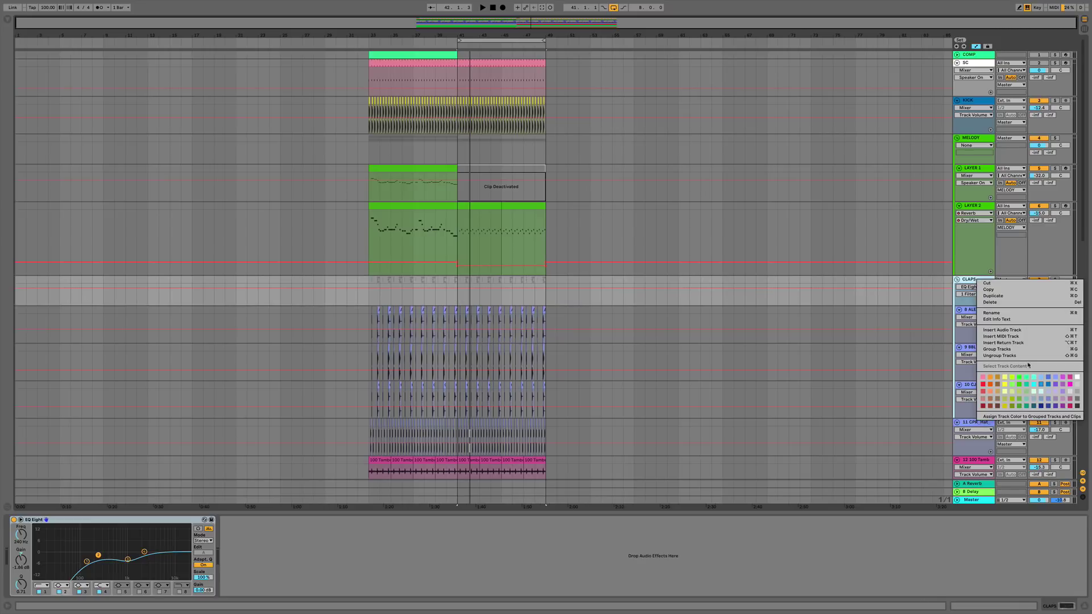
{"action": "left_click", "coordinate": [1034, 416]}
Rename the three tracks inside the CLAPS group LAYER 1, LAYER 2 and LAYER 3.
{"action": "left_click", "coordinate": [989, 311]}
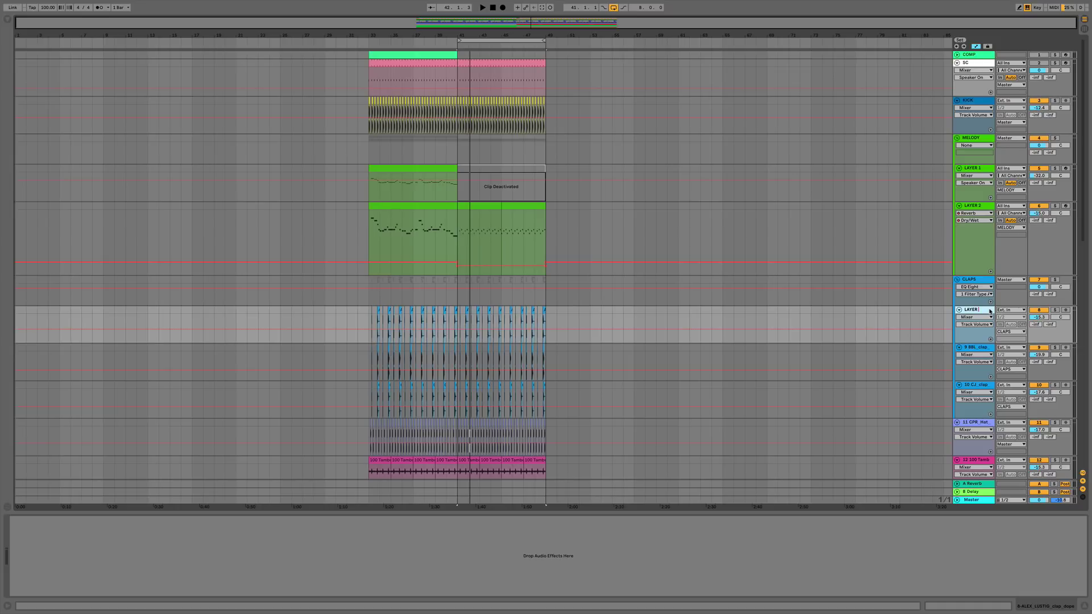
{"action": "key", "text": "Tab"}
{"action": "type", "text": "LA"}
{"action": "key", "text": "Tab"}
{"action": "type", "text": "L"}
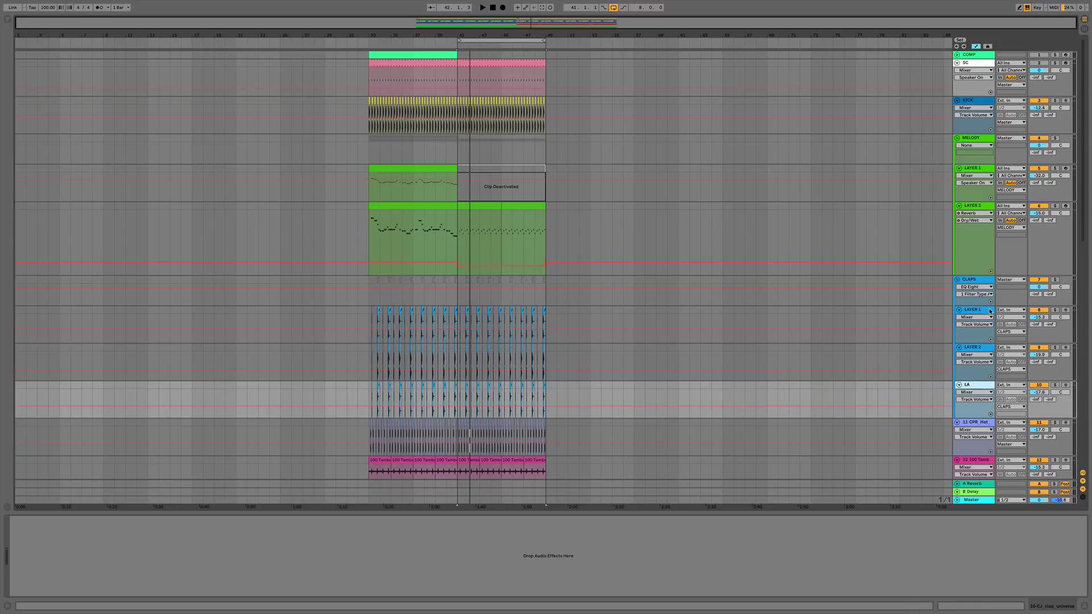
{"action": "key", "text": "Return"}
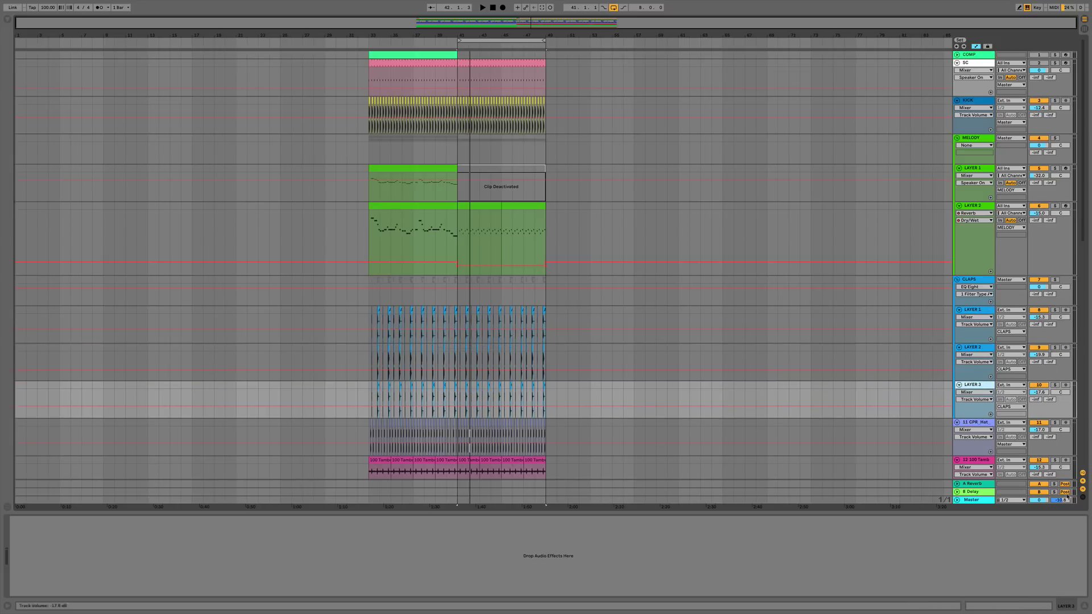
Rename the CPR hat track HAT, colour it the same blue as CLAPS and assign that colour to its clips.
{"action": "left_click", "coordinate": [964, 423]}
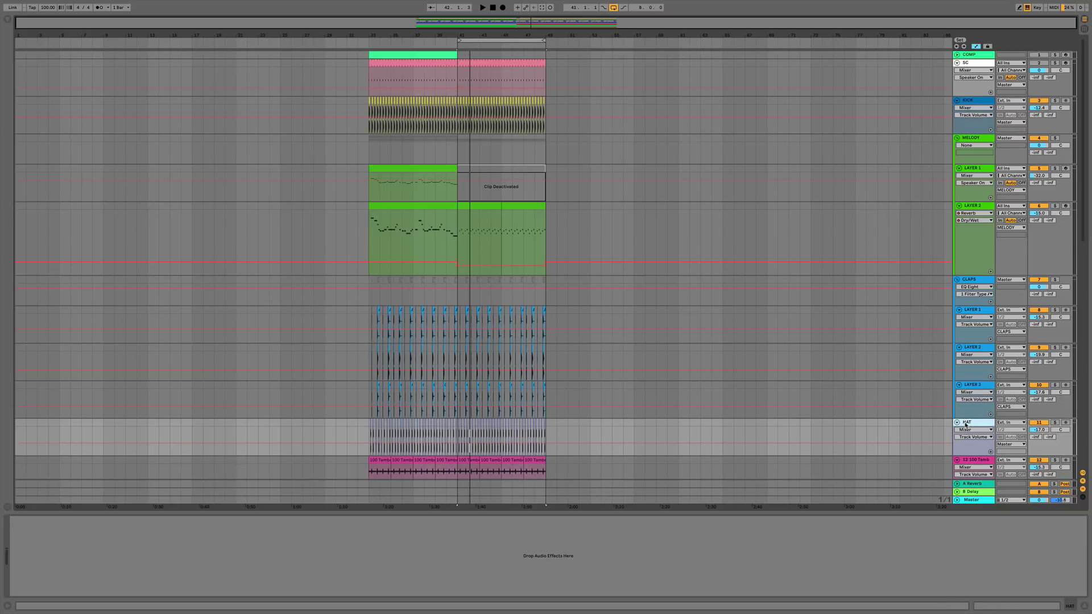
{"action": "right_click", "coordinate": [971, 425]}
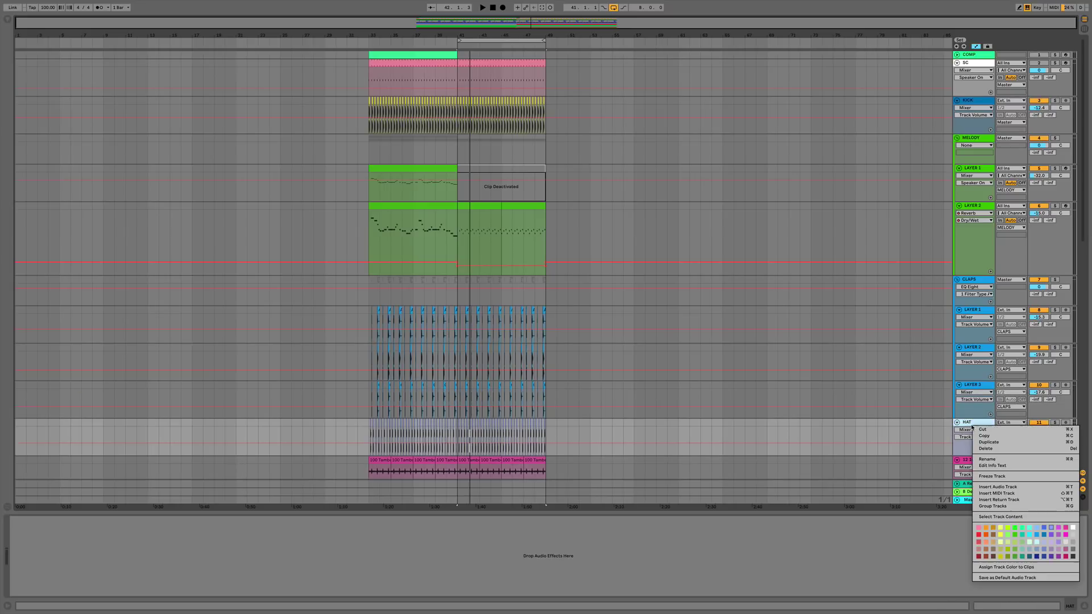
{"action": "left_click", "coordinate": [1037, 537]}
{"action": "right_click", "coordinate": [971, 425]}
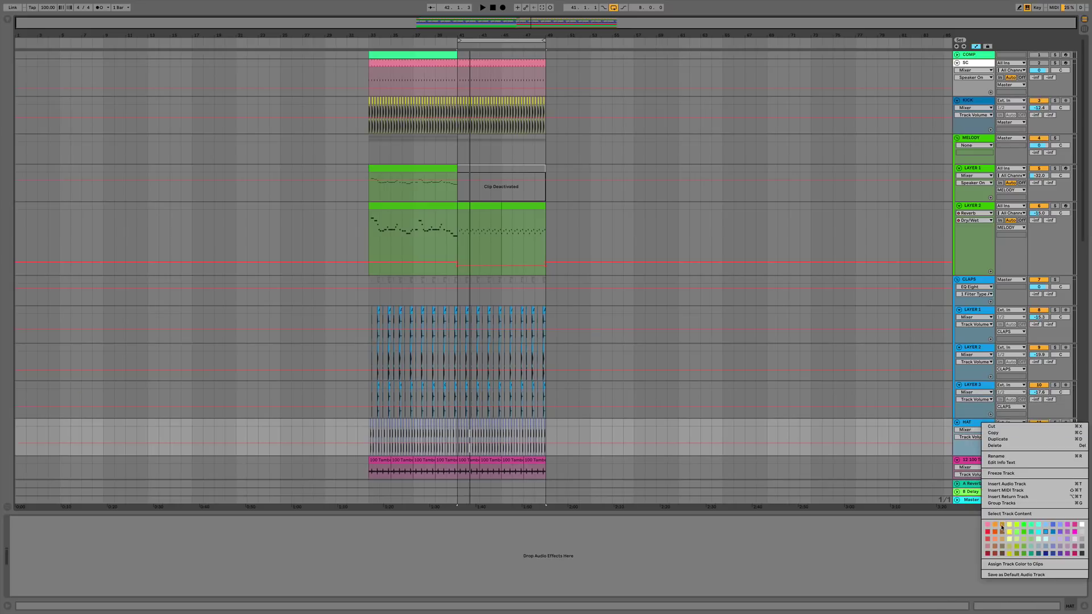
{"action": "left_click", "coordinate": [995, 564]}
{"action": "left_click", "coordinate": [30, 4]}
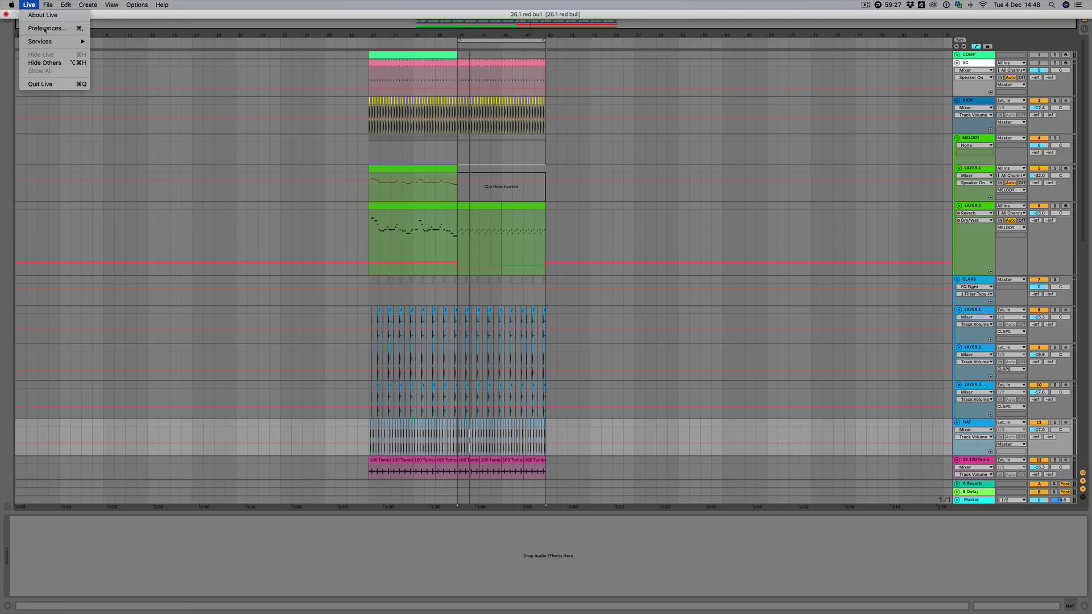
{"action": "left_click", "coordinate": [49, 30]}
{"action": "left_click", "coordinate": [445, 179]}
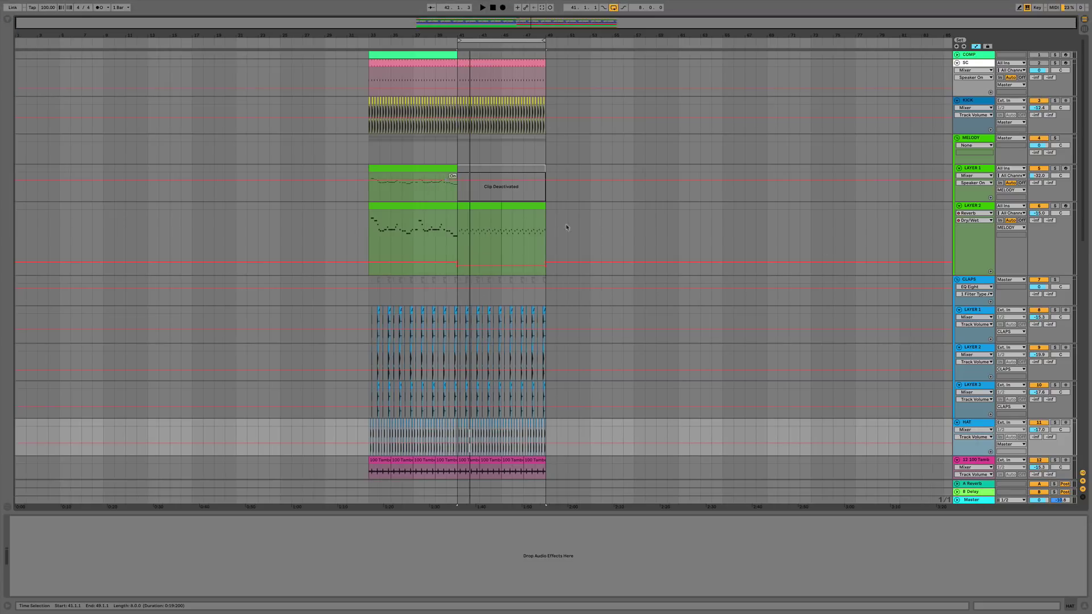
Rename the tambourine track TAMB LOOP and the shaker loop track PERC LOOP, and group both as PERC LOOPS.
{"action": "scroll", "coordinate": [735, 312], "scroll_direction": "down", "scroll_amount": 5}
{"action": "left_click", "coordinate": [987, 247]}
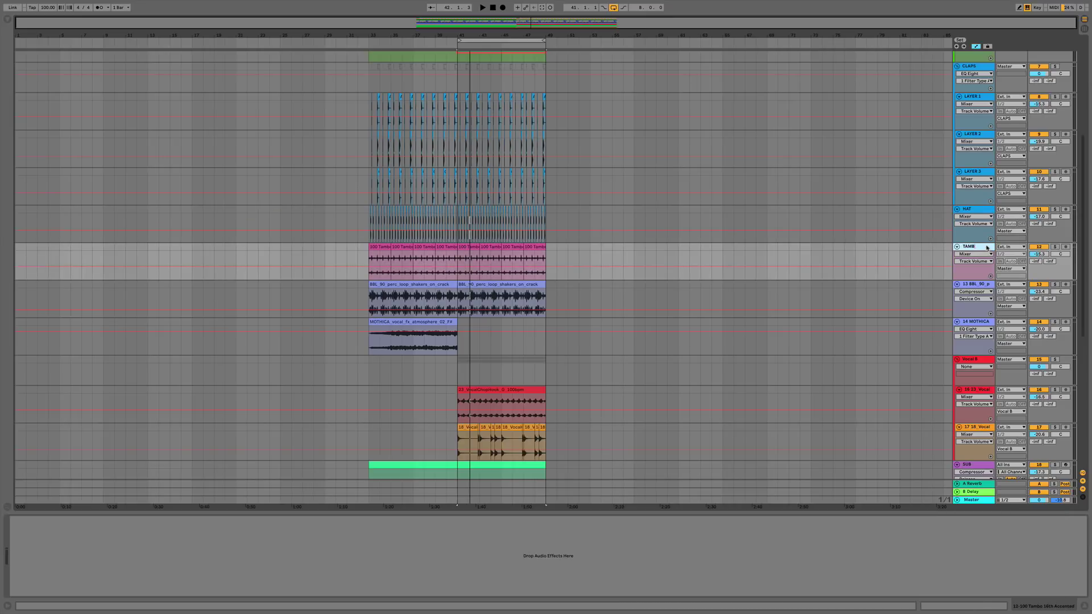
{"action": "left_click", "coordinate": [984, 287]}
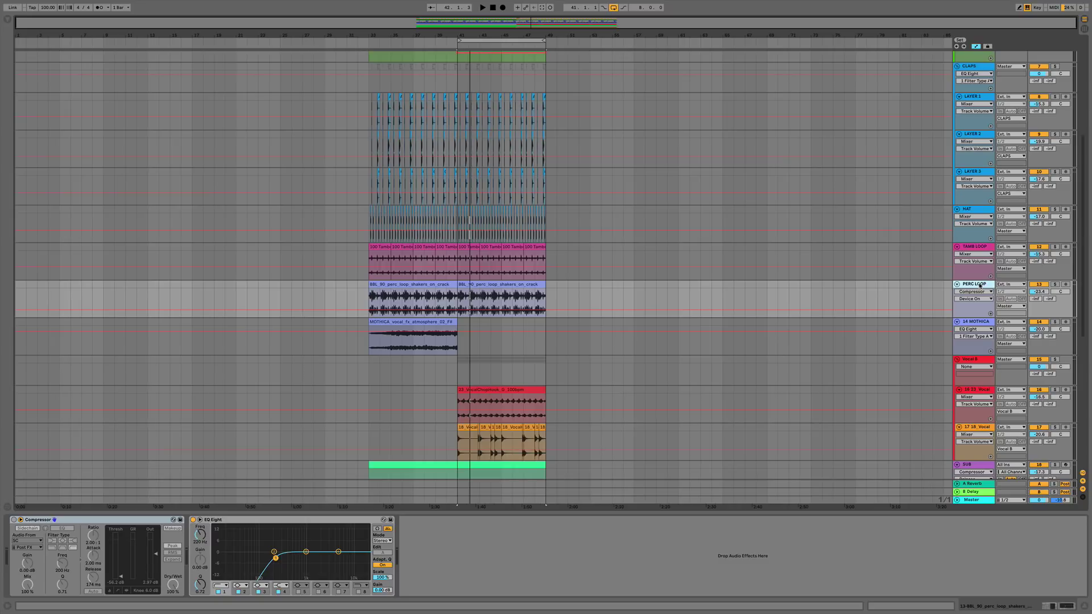
{"action": "left_click", "coordinate": [980, 251], "text": "shift"}
{"action": "key", "text": "ctrl+g"}
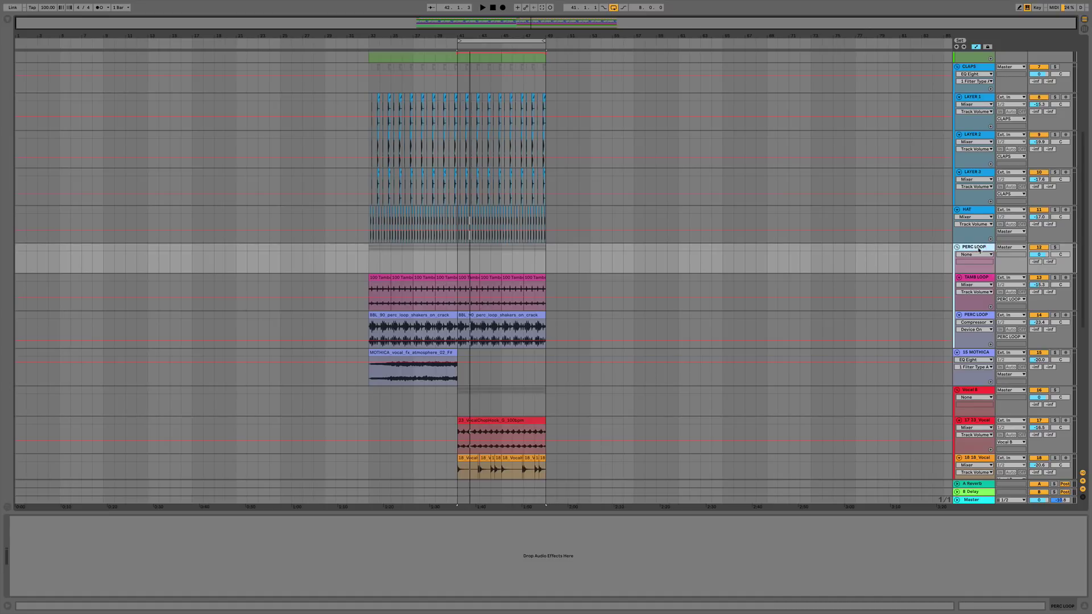
Colour the PERC LOOPS group blue and assign that colour to its grouped tracks and clips.
{"action": "right_click", "coordinate": [978, 249]}
{"action": "left_click", "coordinate": [1041, 355]}
{"action": "right_click", "coordinate": [979, 249]}
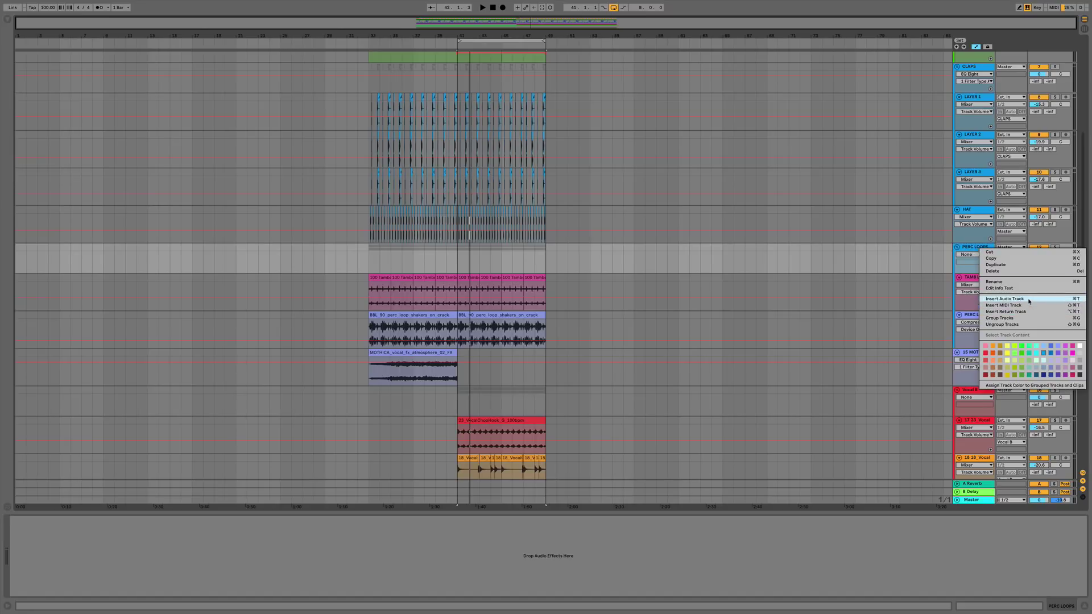
{"action": "left_click", "coordinate": [1024, 386]}
Fold the CLAPS, HAT, PERC LOOPS and MELODY tracks, and move the MELODY group below PERC LOOPS.
{"action": "scroll", "coordinate": [966, 289], "scroll_direction": "up", "scroll_amount": 5}
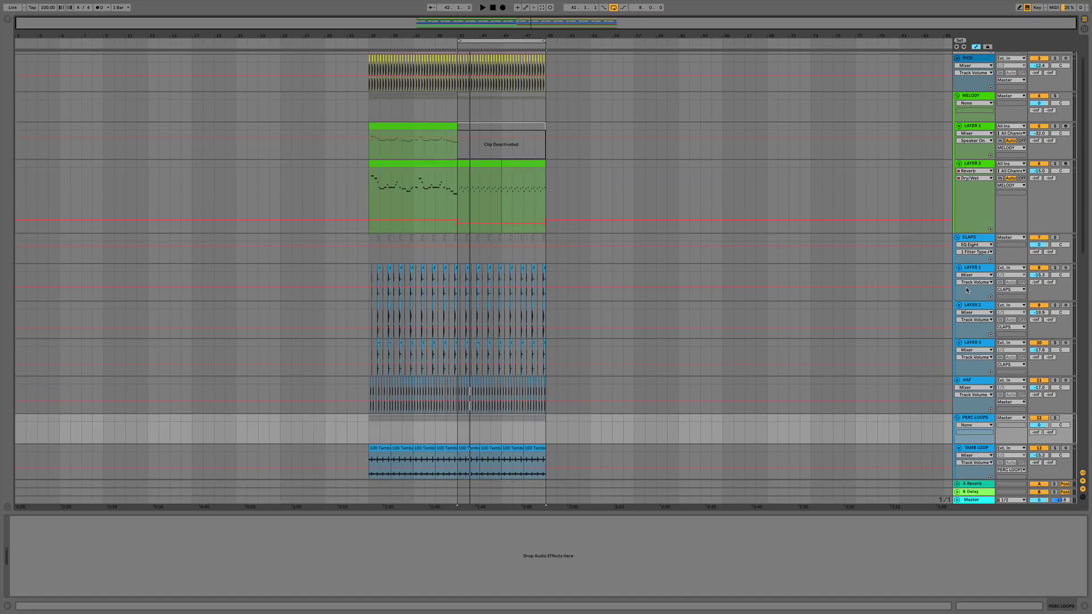
{"action": "left_click", "coordinate": [961, 237]}
{"action": "left_click", "coordinate": [957, 238]}
{"action": "left_click", "coordinate": [957, 246]}
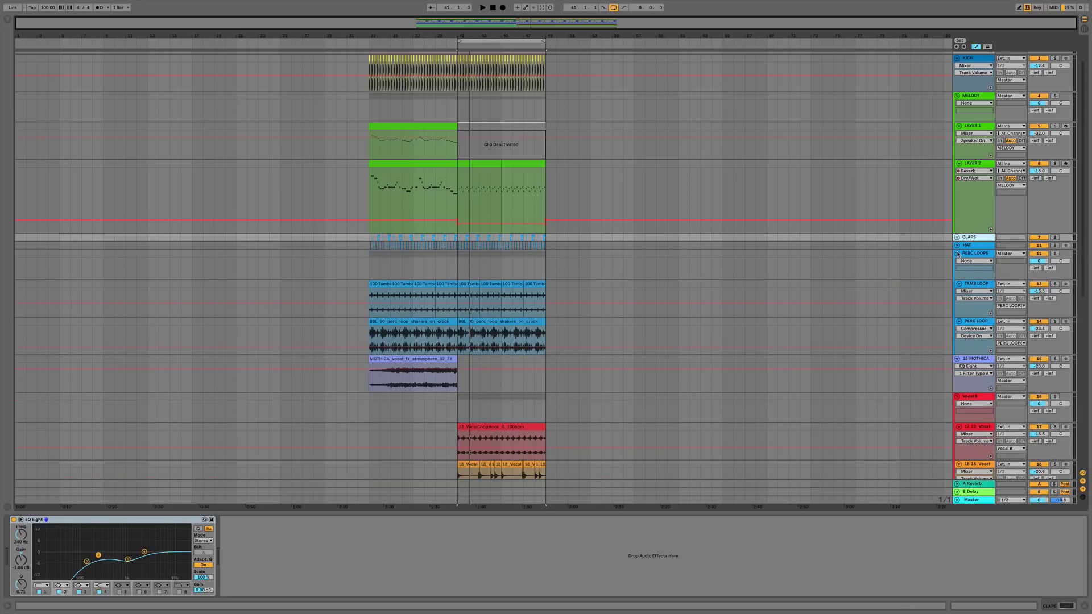
{"action": "left_click", "coordinate": [957, 254]}
{"action": "left_click", "coordinate": [961, 97]}
{"action": "left_click", "coordinate": [958, 95]}
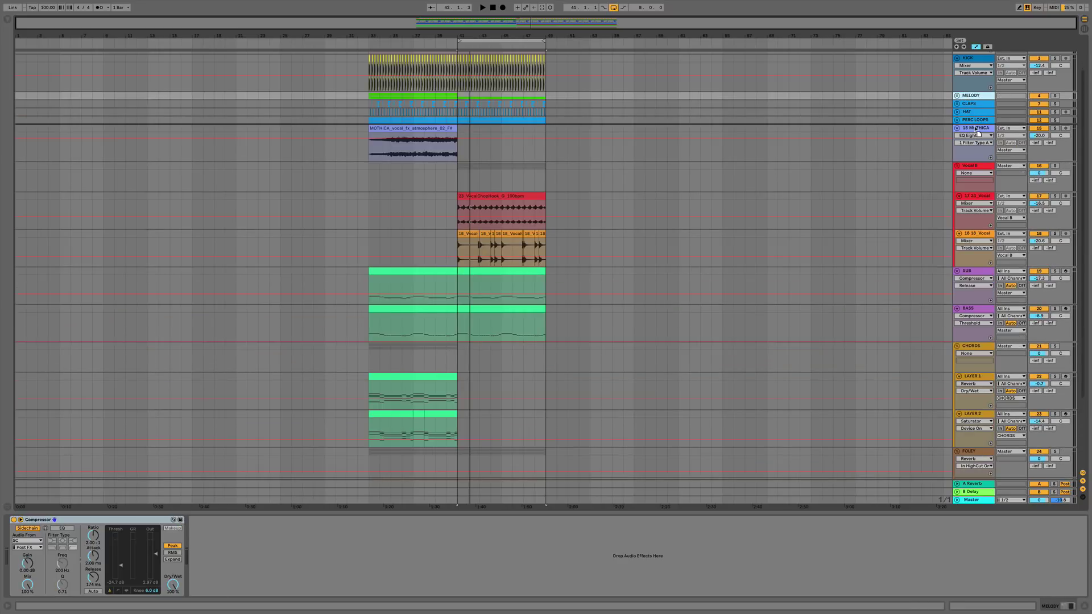
{"action": "scroll", "coordinate": [973, 137], "scroll_direction": "up", "scroll_amount": 2}
Rename the MOTHICA vocal track VOX 1, colour it purple and assign that colour to its clip.
{"action": "double_click", "coordinate": [970, 170]}
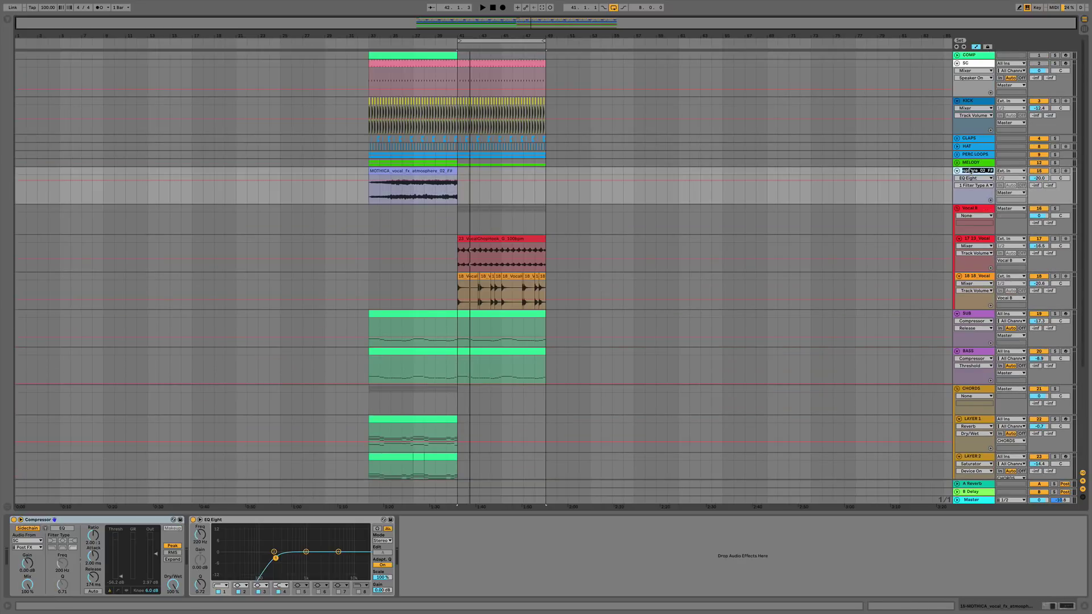
{"action": "type", "text": "VOX 1"}
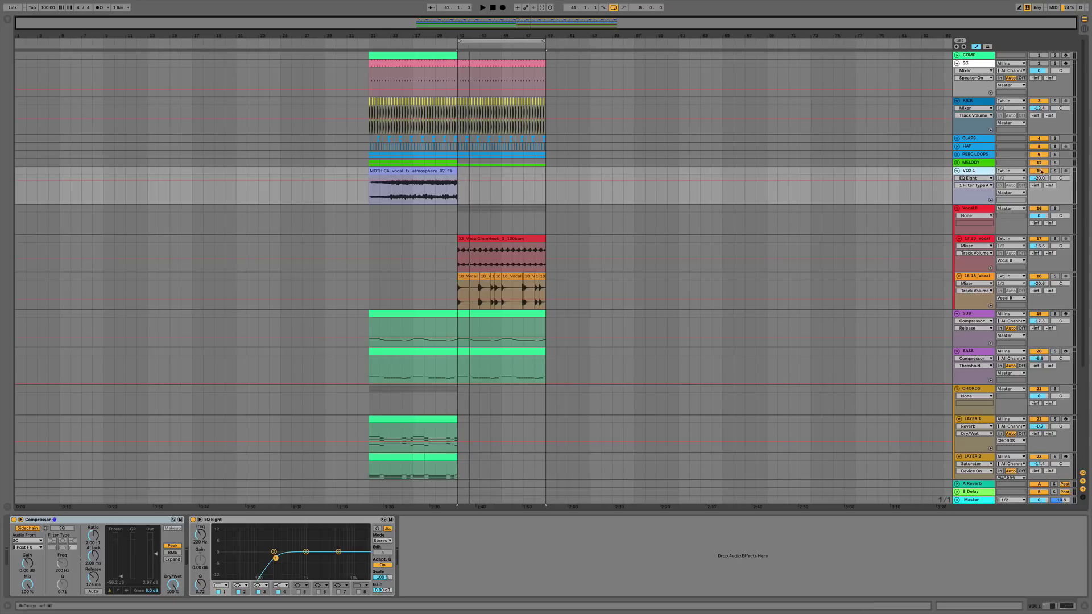
{"action": "right_click", "coordinate": [970, 174]}
{"action": "left_click", "coordinate": [1050, 283]}
{"action": "right_click", "coordinate": [973, 172]}
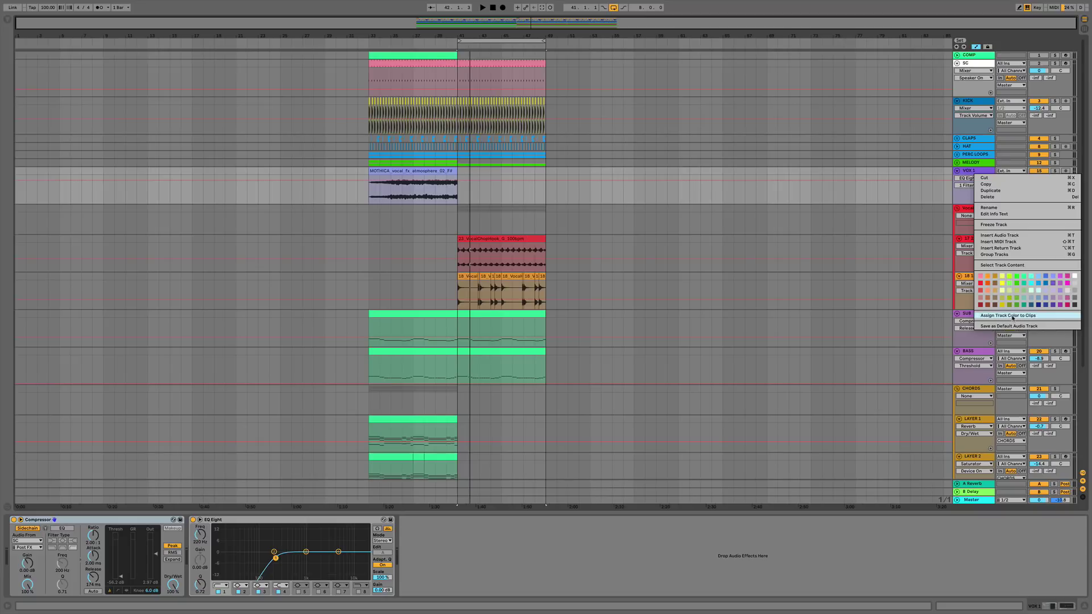
{"action": "left_click", "coordinate": [1007, 315]}
Colour the Vocal B group purple and rename it VOCAL B.
{"action": "left_click", "coordinate": [985, 209]}
{"action": "right_click", "coordinate": [986, 209]}
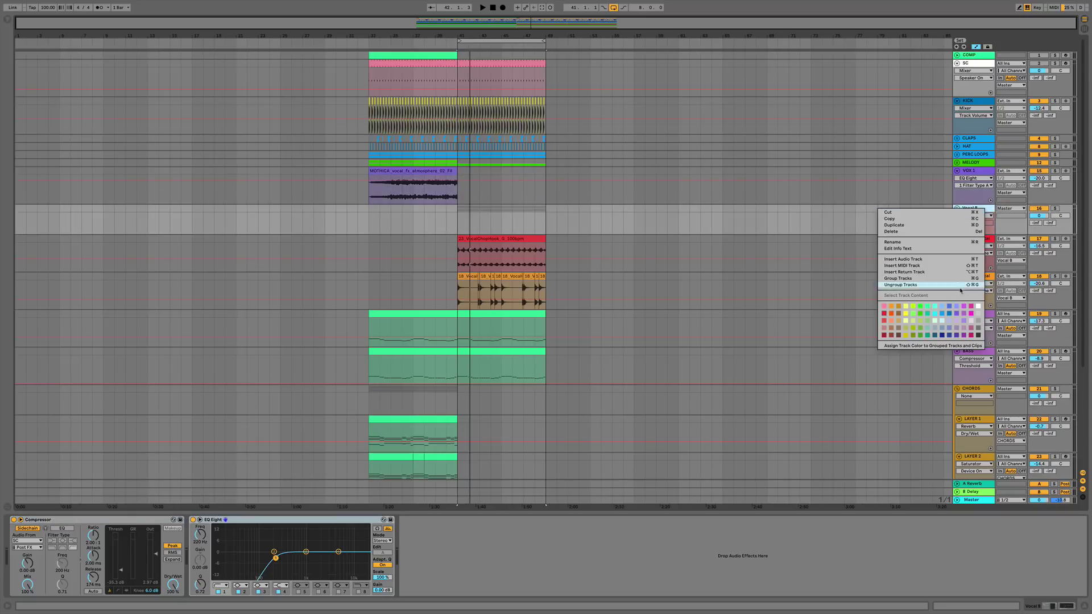
{"action": "left_click", "coordinate": [955, 314]}
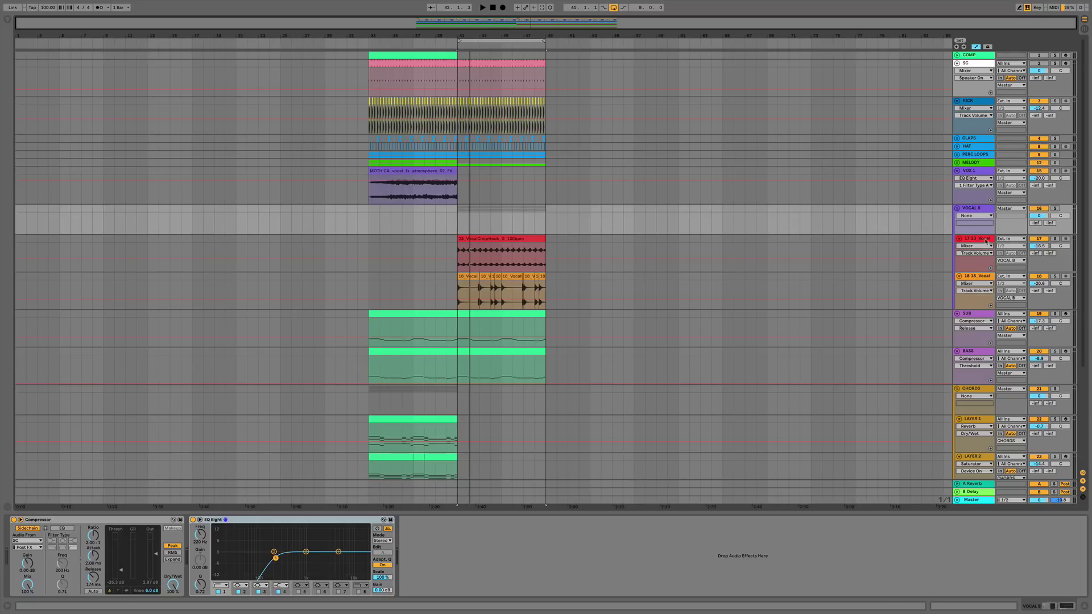
Rename the two tracks inside the VOCAL B group LOOP and CHOP, and assign the group's purple to them and their clips.
{"action": "double_click", "coordinate": [985, 239]}
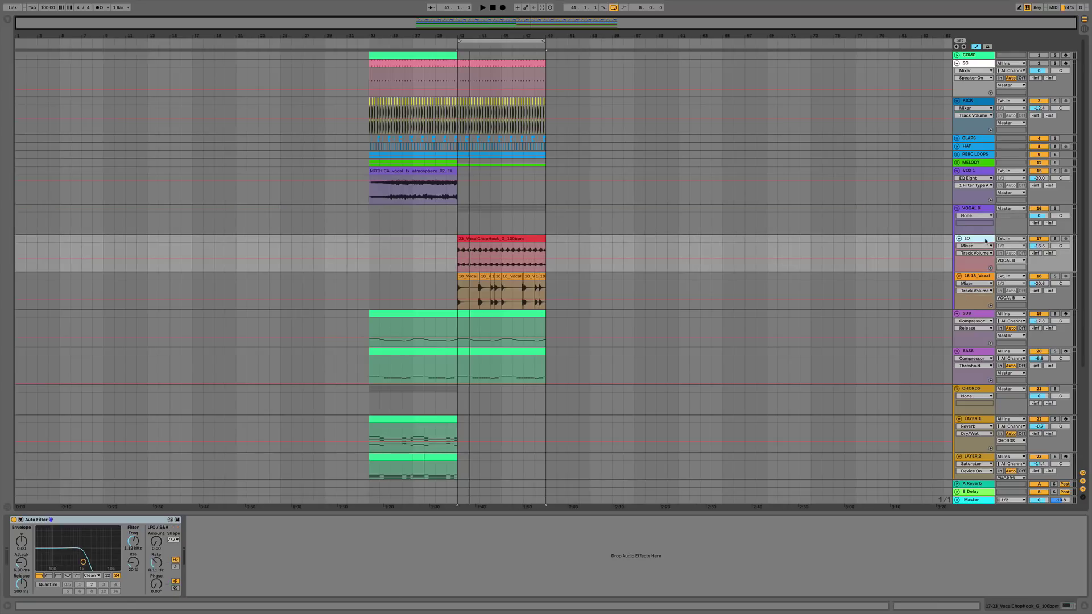
{"action": "key", "text": "Tab"}
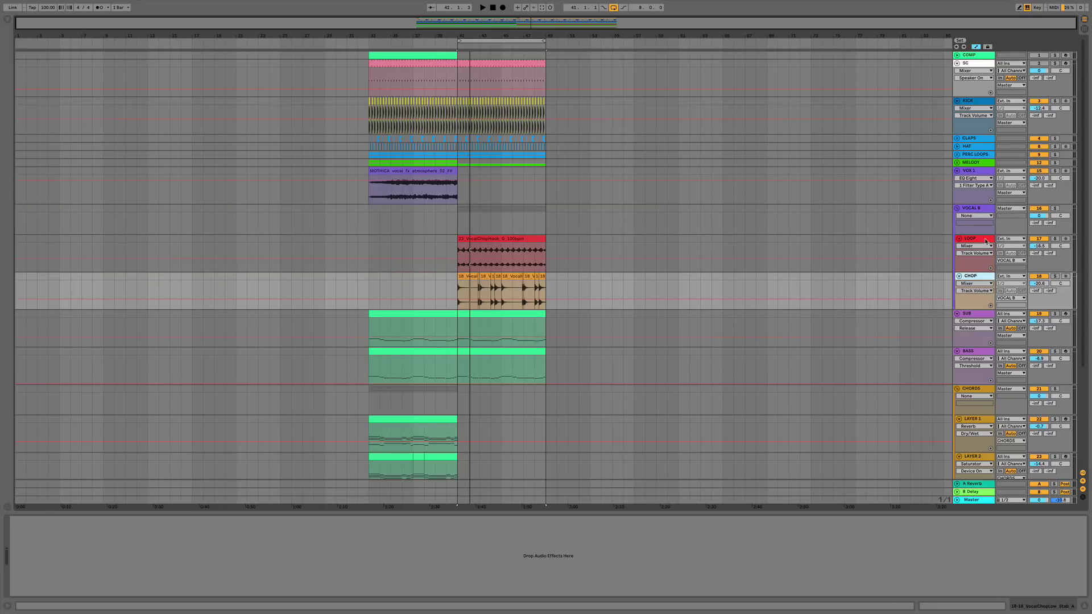
{"action": "left_click", "coordinate": [985, 241]}
{"action": "right_click", "coordinate": [985, 241]}
{"action": "left_click", "coordinate": [985, 209]}
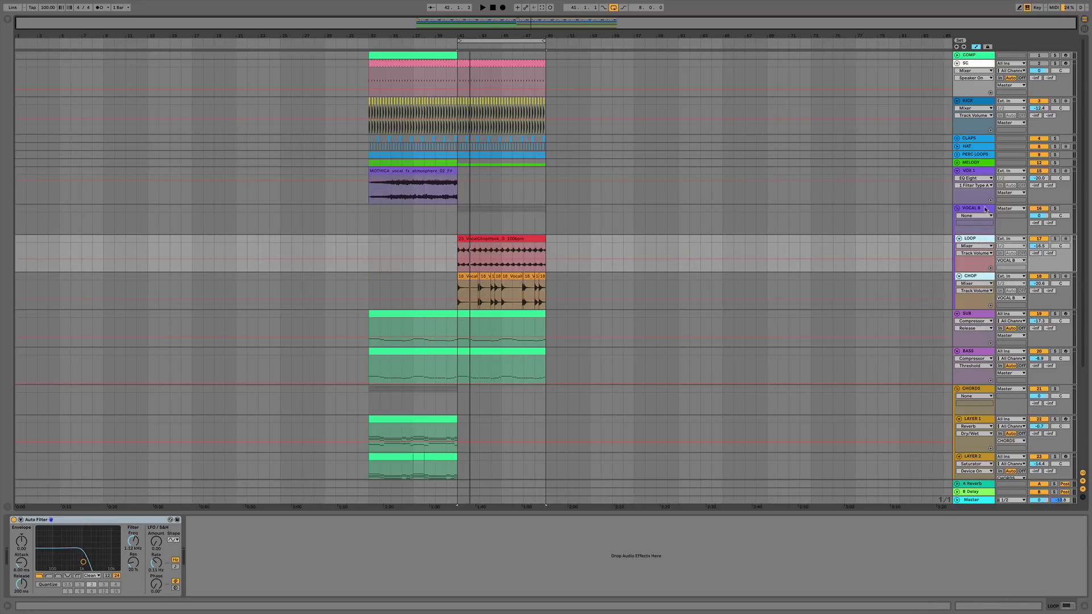
{"action": "right_click", "coordinate": [985, 209]}
{"action": "left_click", "coordinate": [927, 327]}
{"action": "left_click", "coordinate": [978, 320]}
{"action": "left_click", "coordinate": [979, 321]}
Colour the SUB and BASS tracks orange and assign that track colour to their clips.
{"action": "left_click", "coordinate": [966, 313]}
{"action": "left_click", "coordinate": [967, 351]}
{"action": "right_click", "coordinate": [966, 351]}
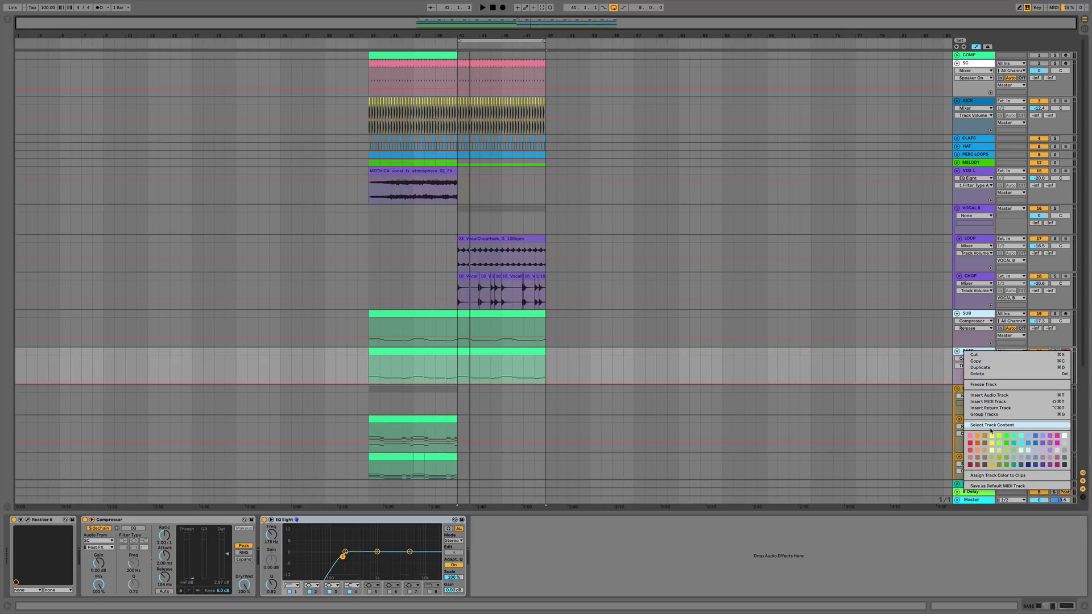
{"action": "left_click", "coordinate": [977, 443]}
{"action": "right_click", "coordinate": [984, 314]}
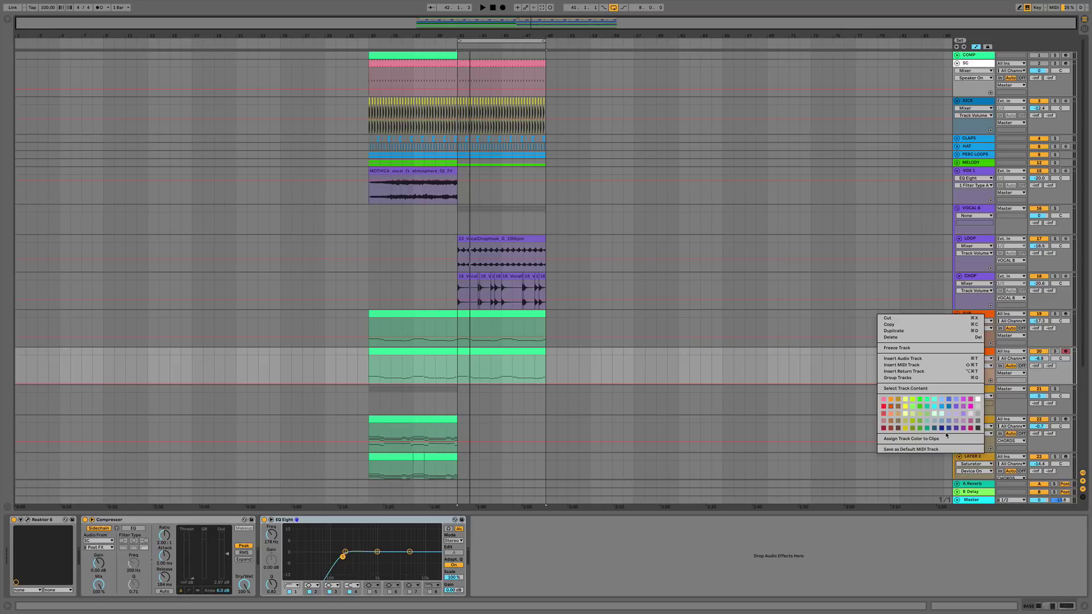
{"action": "left_click", "coordinate": [978, 354]}
{"action": "right_click", "coordinate": [980, 316]}
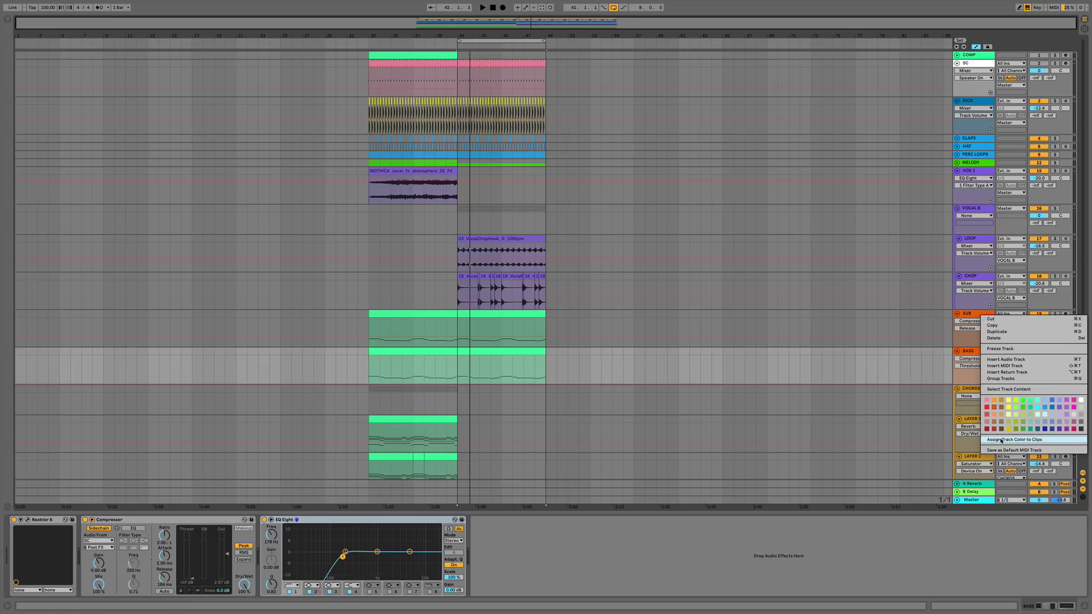
{"action": "left_click", "coordinate": [1000, 440]}
Colour the CHORDS group green and assign that colour to its grouped tracks and clips.
{"action": "scroll", "coordinate": [845, 378], "scroll_direction": "down", "scroll_amount": 5}
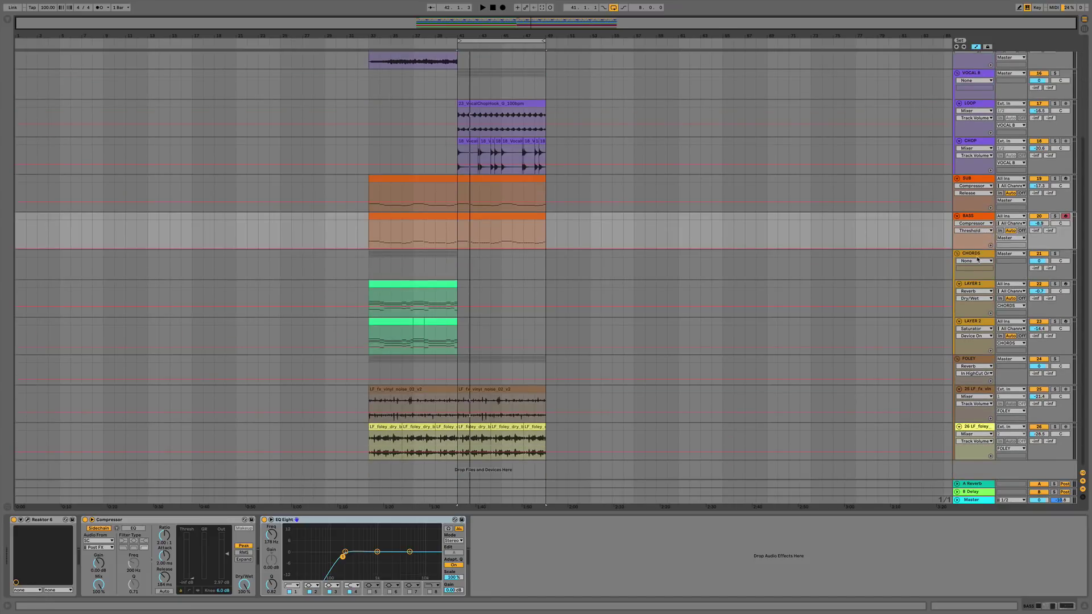
{"action": "right_click", "coordinate": [977, 259]}
{"action": "left_click", "coordinate": [1024, 361]}
{"action": "right_click", "coordinate": [982, 257]}
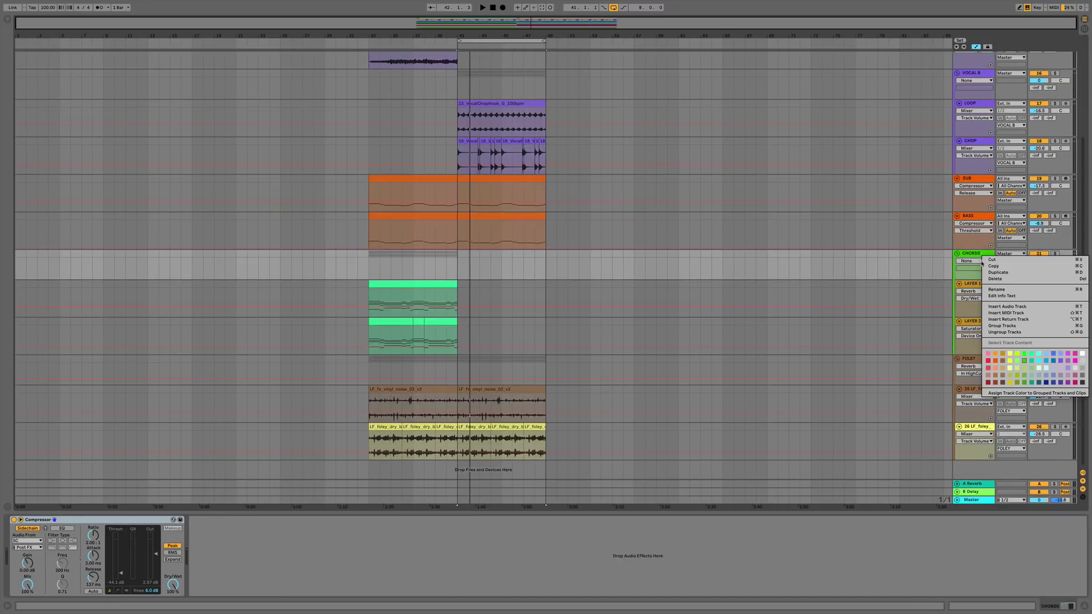
{"action": "left_click", "coordinate": [1005, 393]}
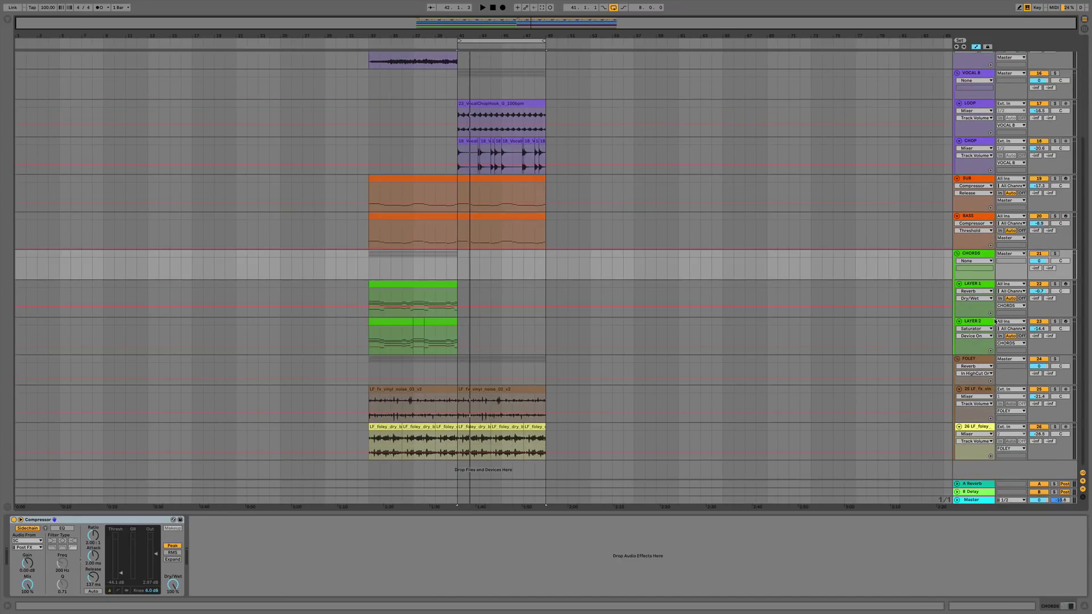
Colour the FOLEY group purple and rename its vinyl noise and dry bush tracks VINYL and DRY BUSH.
{"action": "right_click", "coordinate": [980, 358]}
{"action": "left_click", "coordinate": [1055, 461]}
{"action": "left_click", "coordinate": [979, 391]}
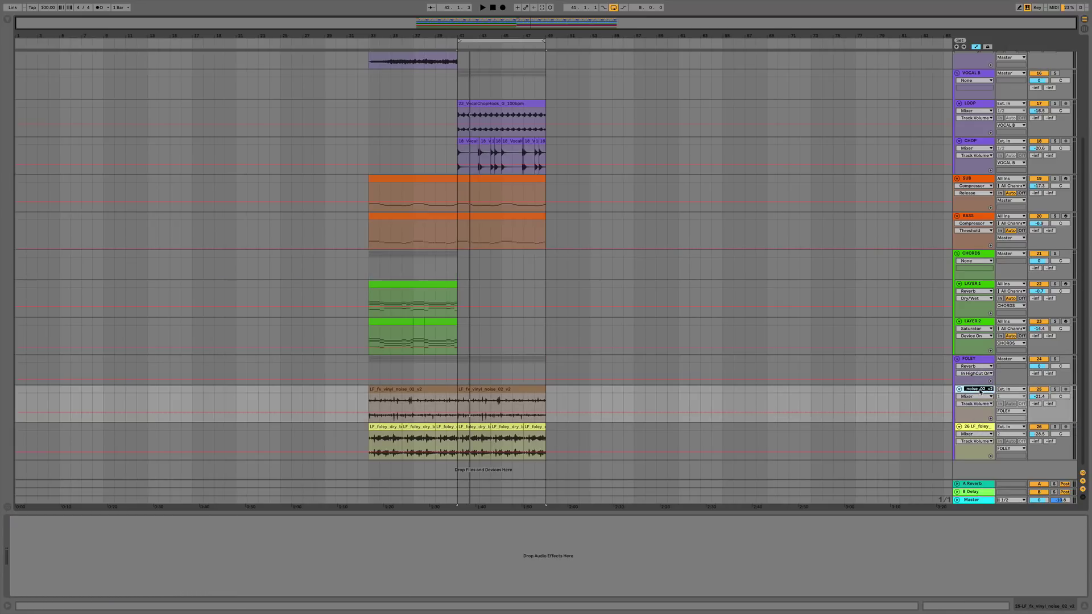
{"action": "type", "text": "VINYL"}
{"action": "key", "text": "Tab"}
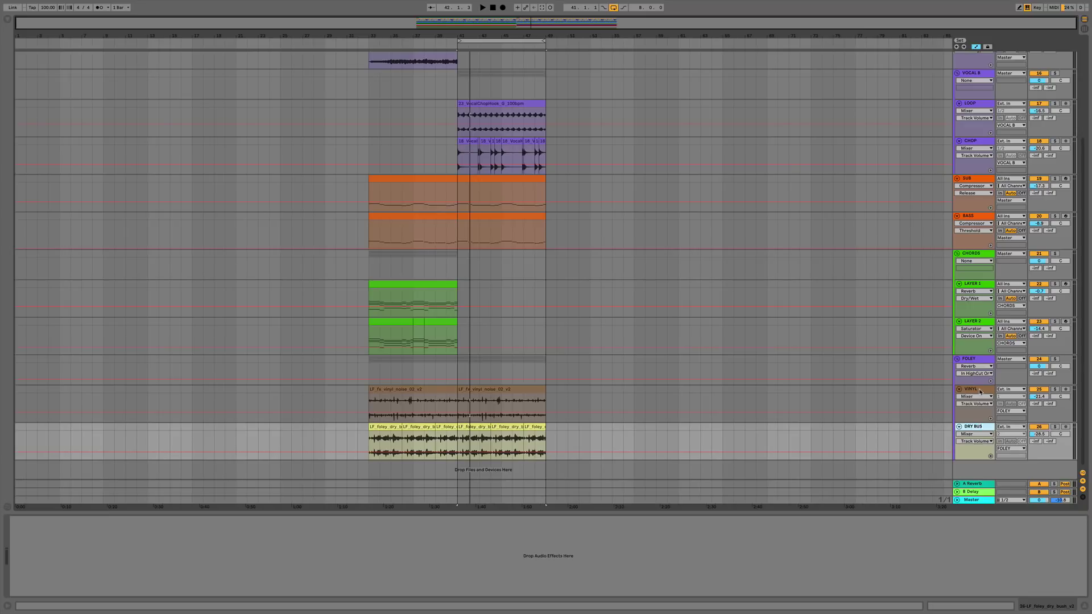
Assign the FOLEY group's purple to its grouped tracks and their clips.
{"action": "left_click", "coordinate": [978, 391]}
{"action": "right_click", "coordinate": [979, 392]}
{"action": "key", "text": "Escape"}
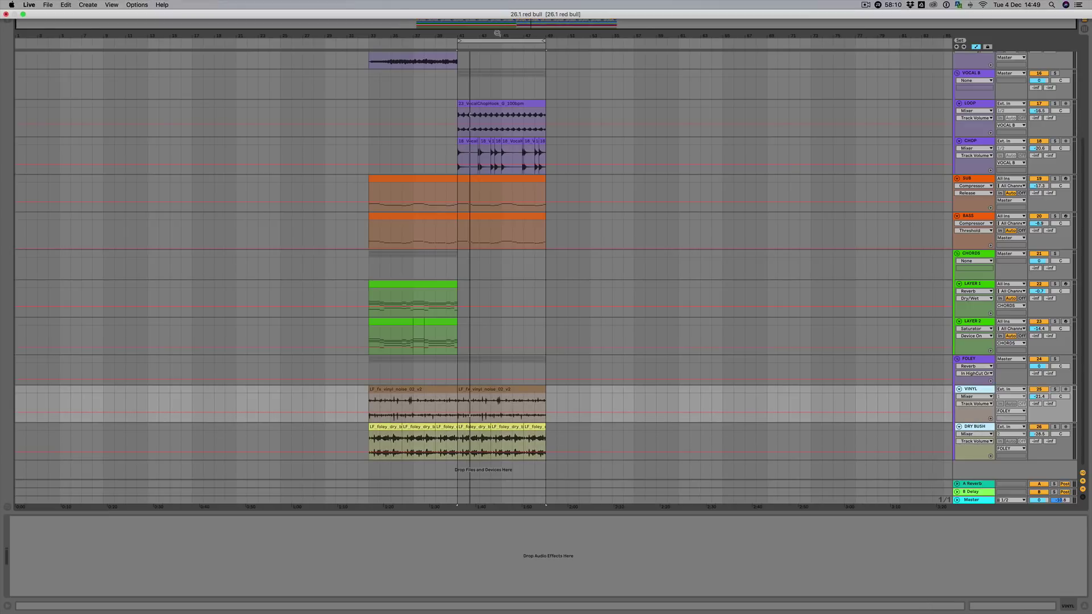
{"action": "left_click_drag", "start_coordinate": [502, 35], "coordinate": [501, 86]}
{"action": "key", "text": "minus"}
{"action": "right_click", "coordinate": [964, 390]}
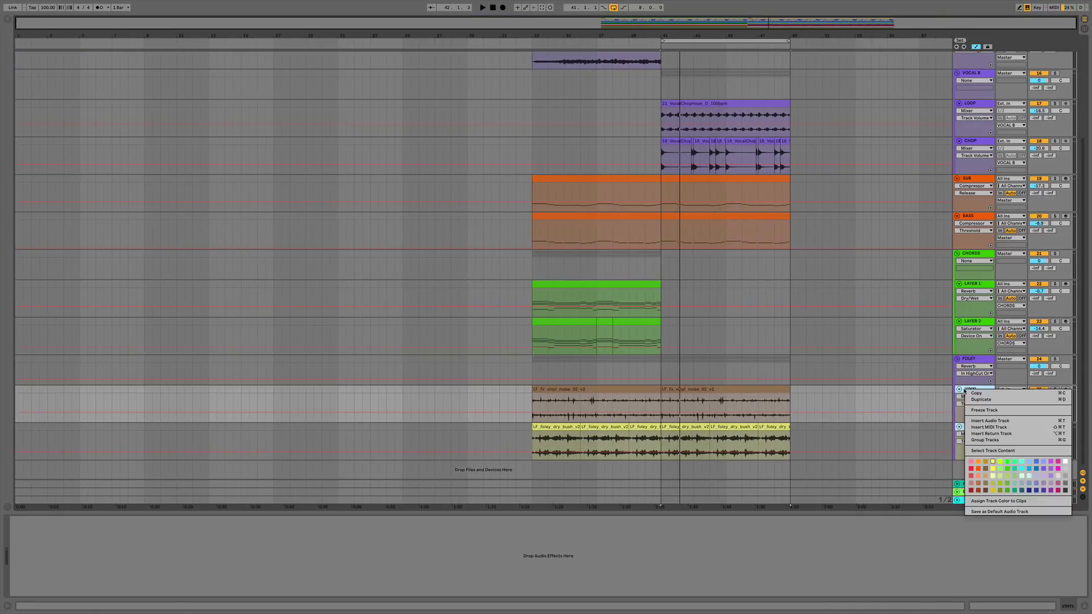
{"action": "left_click", "coordinate": [980, 358]}
{"action": "right_click", "coordinate": [980, 359]}
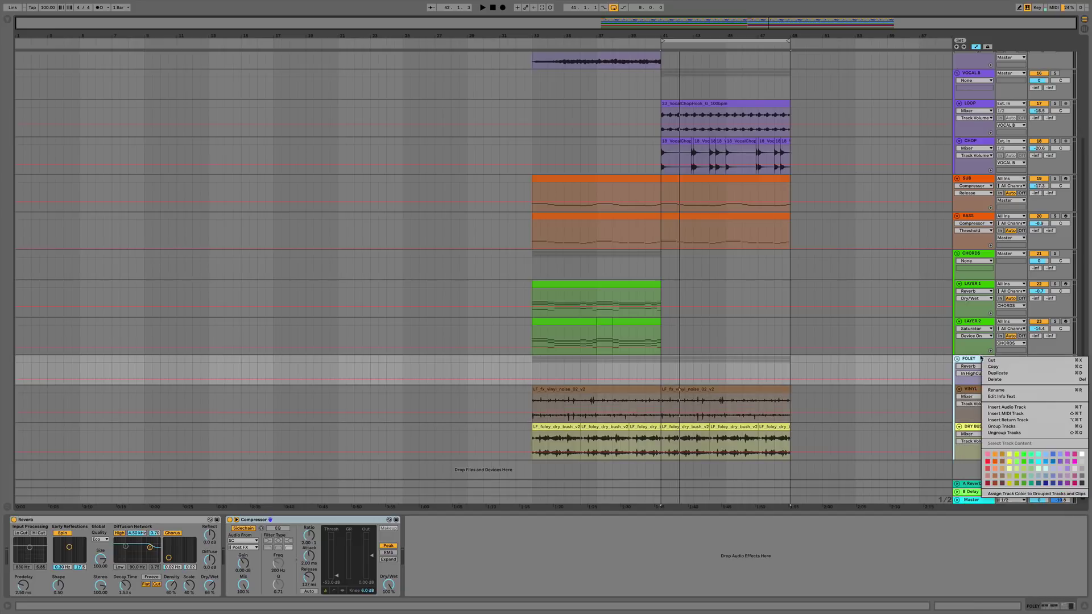
{"action": "left_click", "coordinate": [1013, 494]}
Fold the VOX 1 and VOCAL B tracks and move both between the CHORDS and FOLEY groups.
{"action": "scroll", "coordinate": [986, 164], "scroll_direction": "up", "scroll_amount": 3}
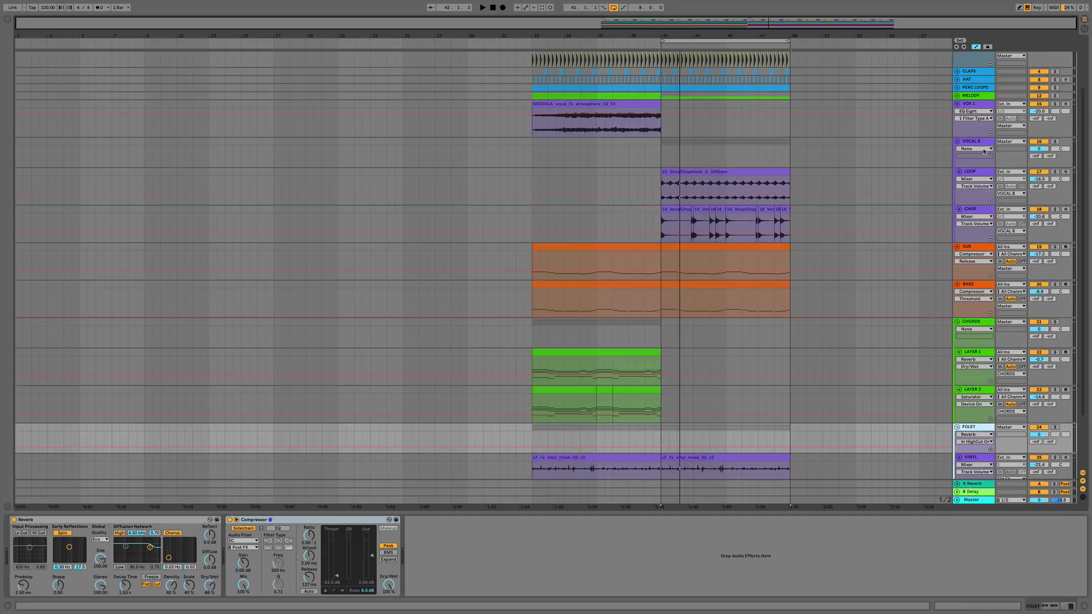
{"action": "left_click", "coordinate": [957, 104]}
{"action": "left_click", "coordinate": [957, 113]}
{"action": "left_click_drag", "start_coordinate": [969, 104], "coordinate": [989, 296]}
Move the folded MELODY group below the BASS track, directly above CHORDS.
{"action": "scroll", "coordinate": [987, 165], "scroll_direction": "up", "scroll_amount": 3}
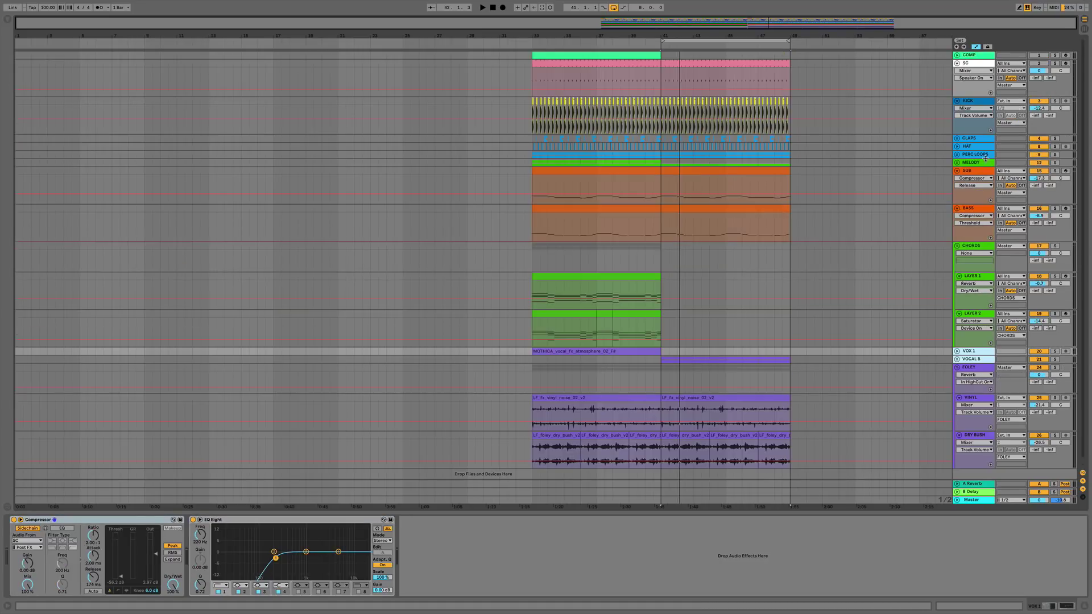
{"action": "left_click_drag", "start_coordinate": [980, 165], "coordinate": [987, 254]}
{"action": "left_click_drag", "start_coordinate": [994, 164], "coordinate": [992, 167]}
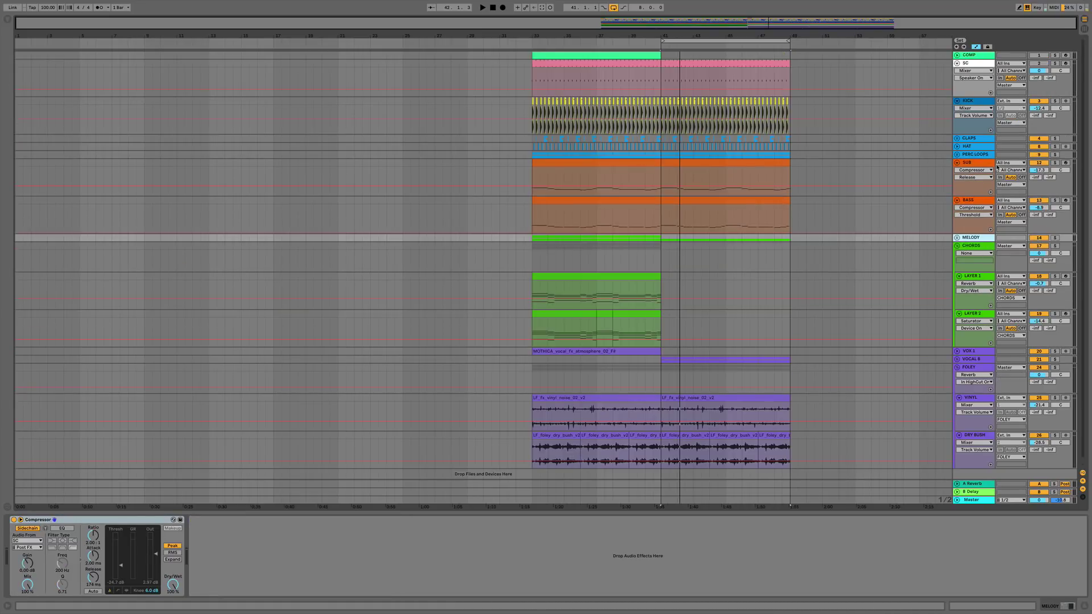
Assign the SC track's white and the KICK track's blue to their respective clips.
{"action": "right_click", "coordinate": [971, 62]}
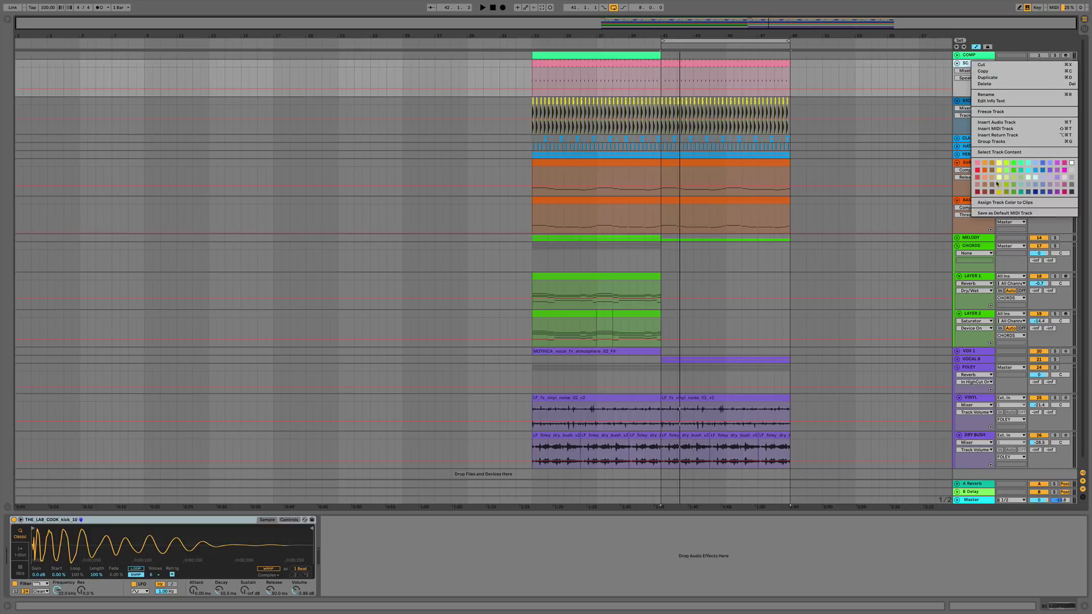
{"action": "left_click", "coordinate": [996, 134]}
{"action": "right_click", "coordinate": [980, 102]}
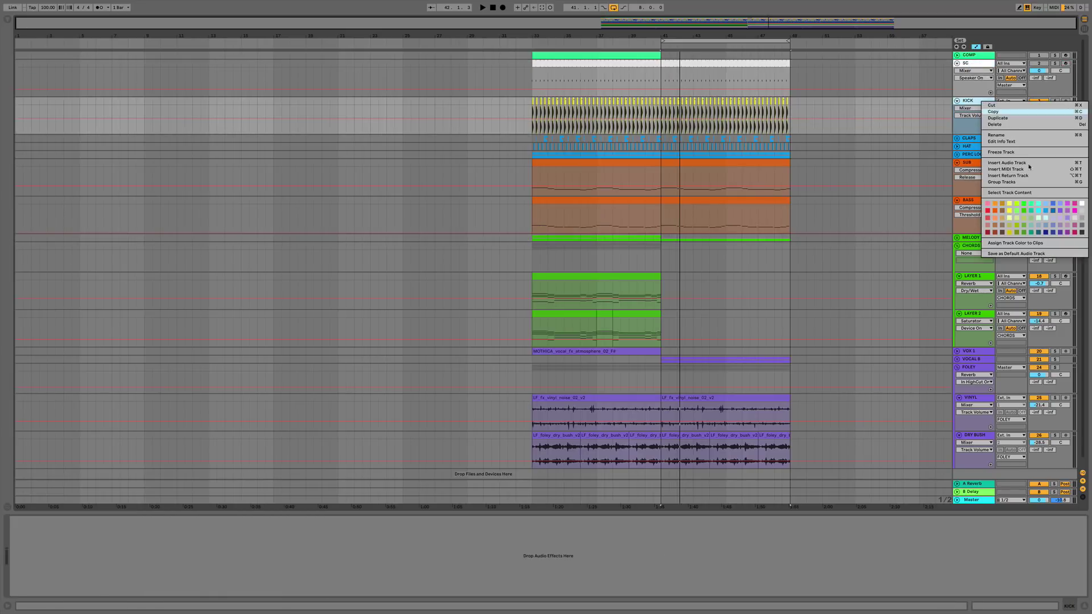
{"action": "left_click", "coordinate": [1052, 228]}
Listen to both eight-bar sections, moving the loop to bars 33–41 and back to bars 41–49.
{"action": "key", "text": "space"}
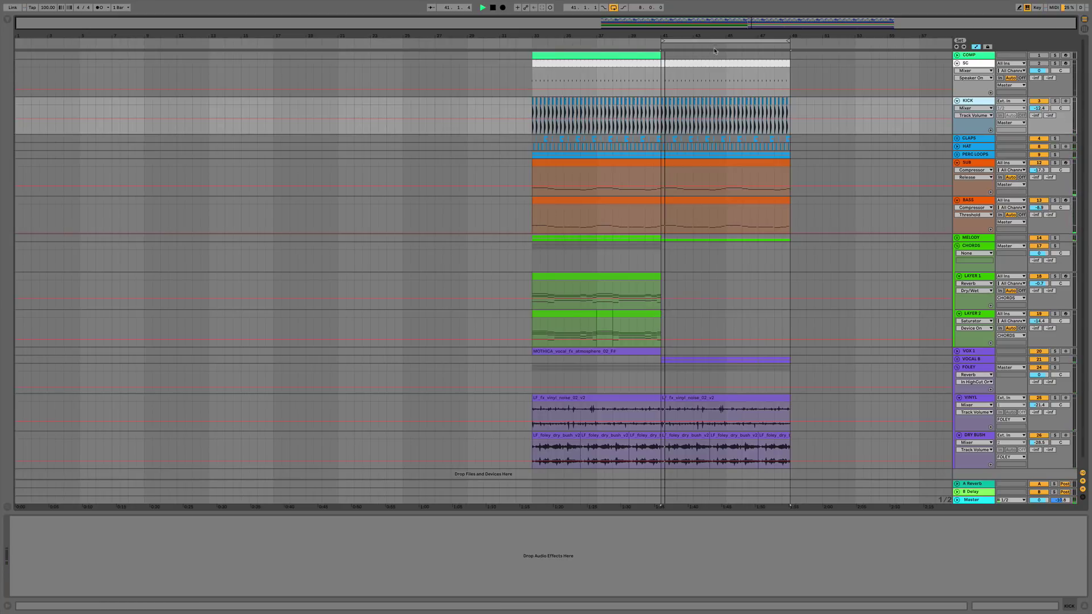
{"action": "left_click_drag", "start_coordinate": [713, 41], "coordinate": [606, 30]}
{"action": "key", "text": "space"}
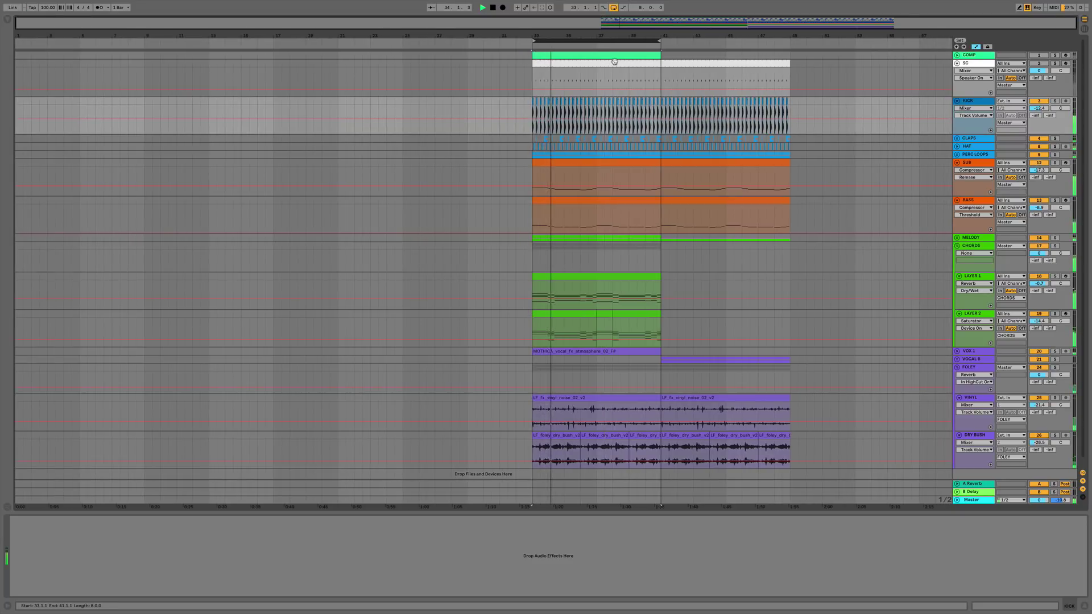
{"action": "left_click_drag", "start_coordinate": [613, 39], "coordinate": [743, 40]}
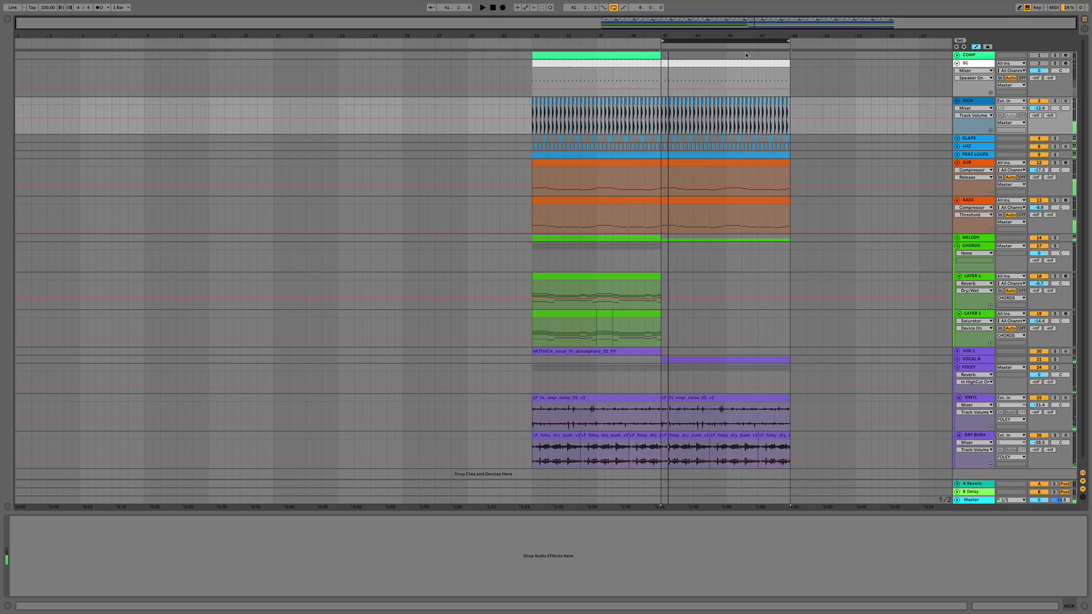
Add a locator named INTRO at bar 1 and copy the bars 41–49 section of all tracks from SC down to the start.
{"action": "left_click", "coordinate": [664, 74]}
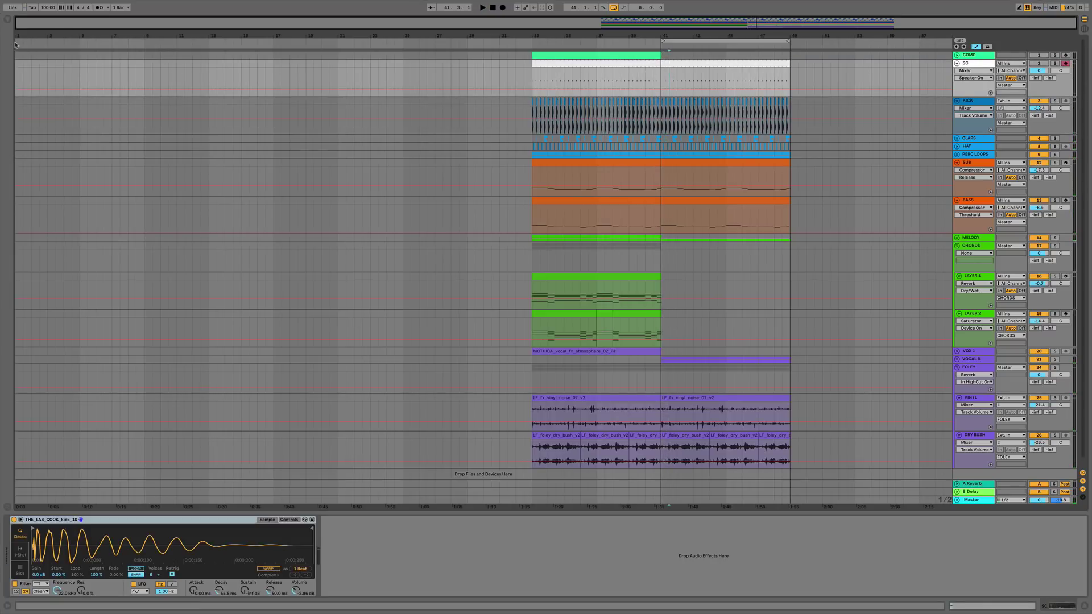
{"action": "left_click", "coordinate": [16, 46]}
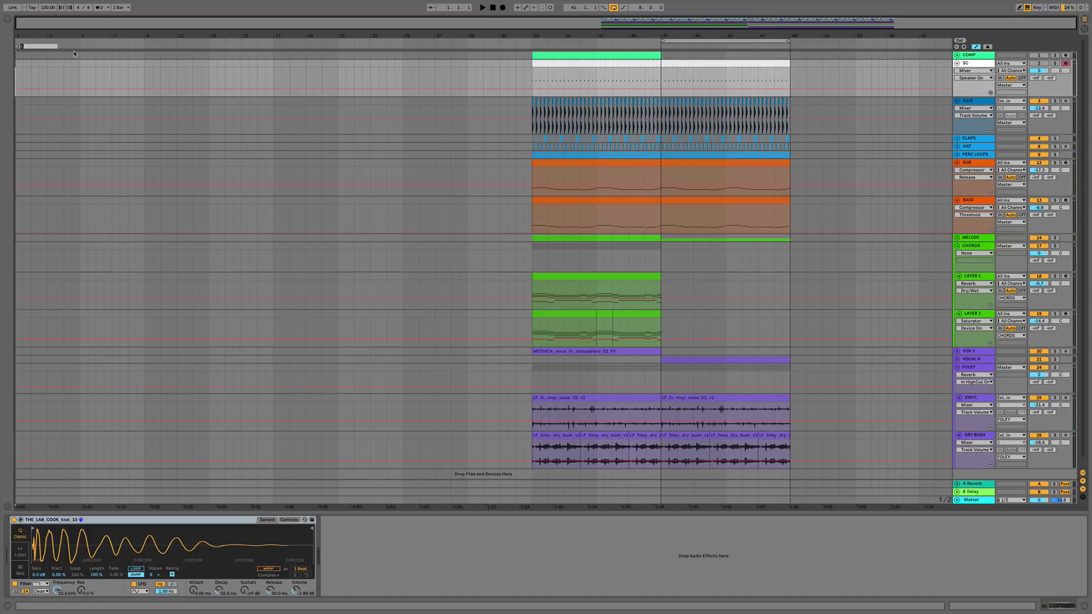
{"action": "left_click", "coordinate": [787, 435]}
{"action": "left_click", "coordinate": [664, 66], "text": "shift"}
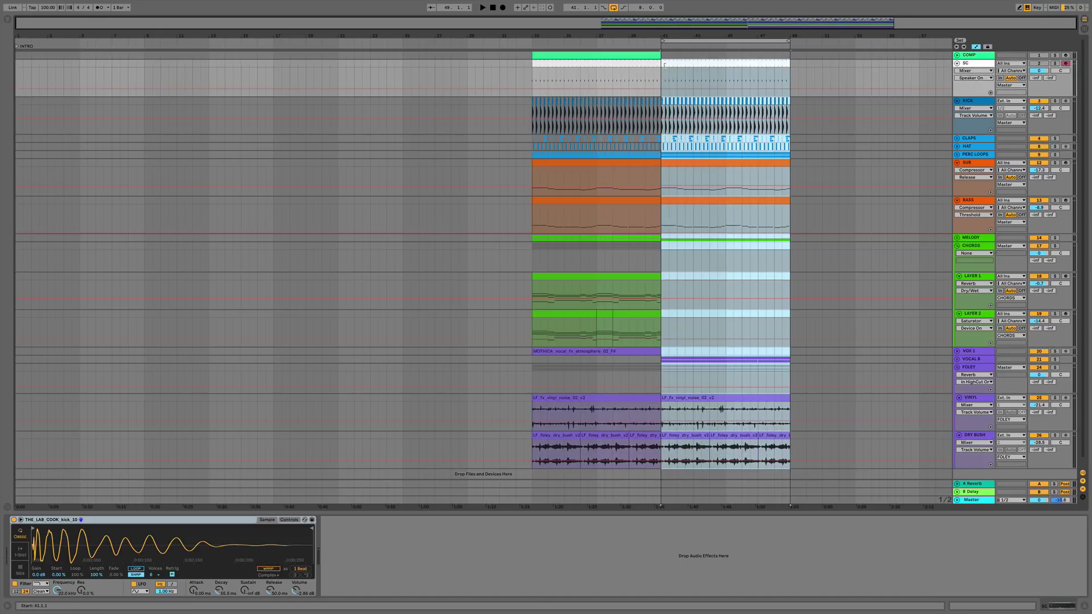
{"action": "left_click", "coordinate": [18, 66]}
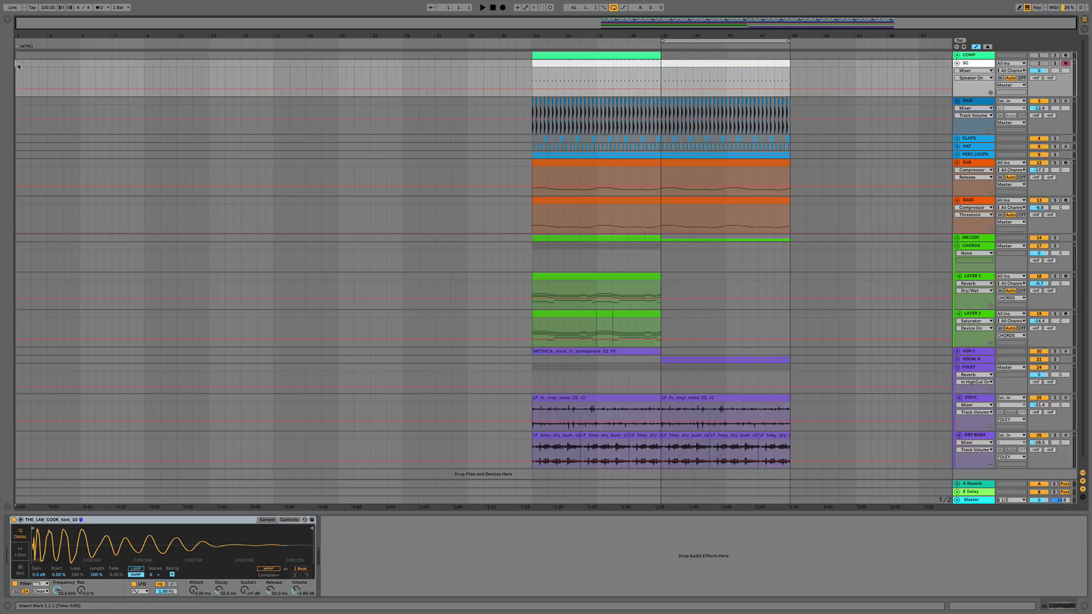
{"action": "key", "text": "ctrl+v"}
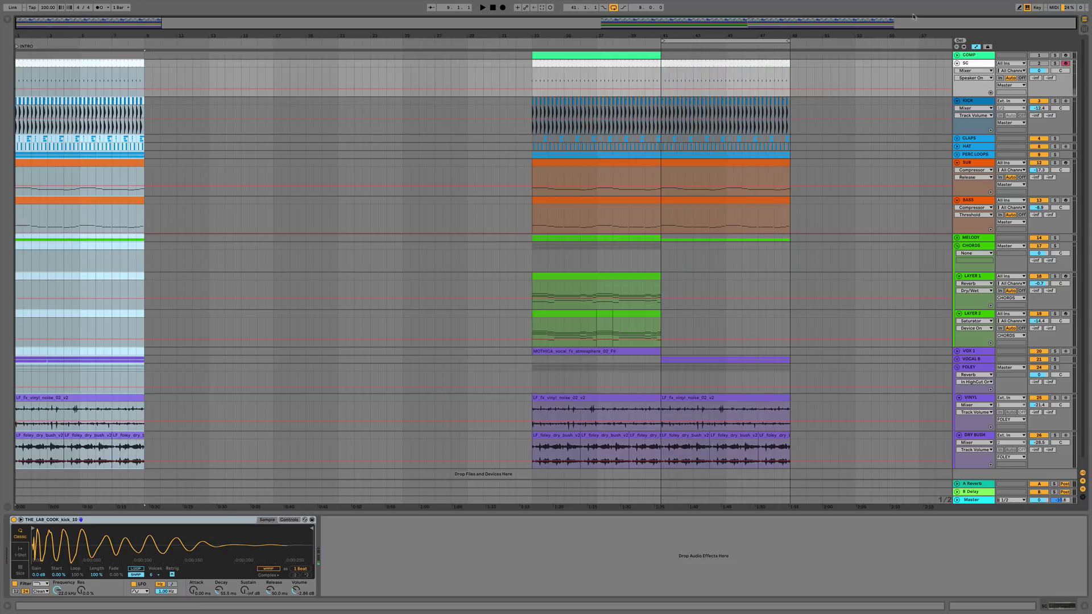
Play the copied section from bar 1, hide the automation and unfold the MELODY group.
{"action": "key", "text": "space"}
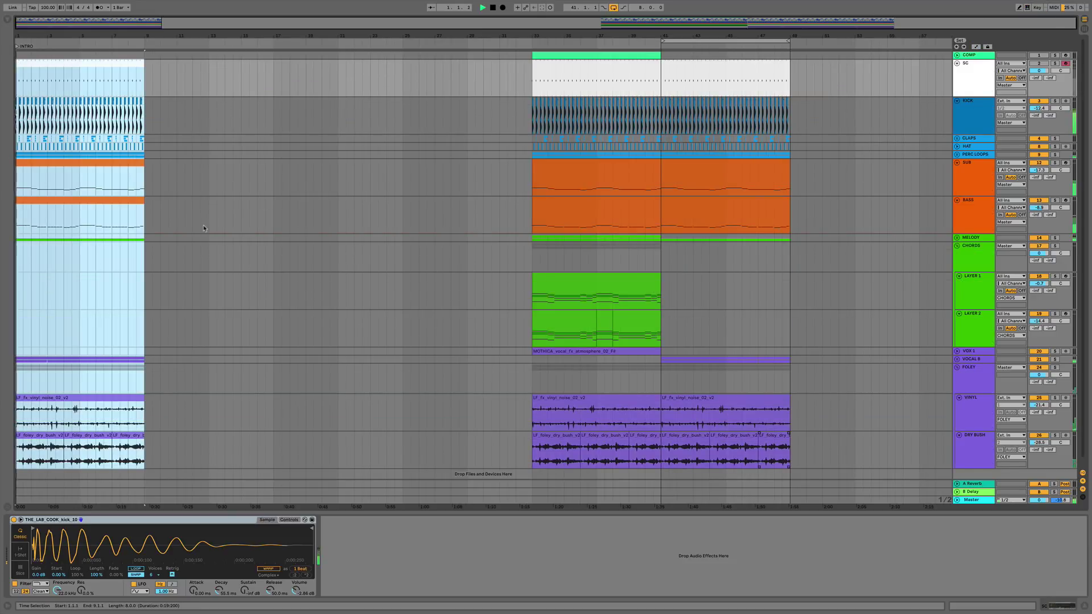
{"action": "key", "text": "plus"}
{"action": "key", "text": "minus"}
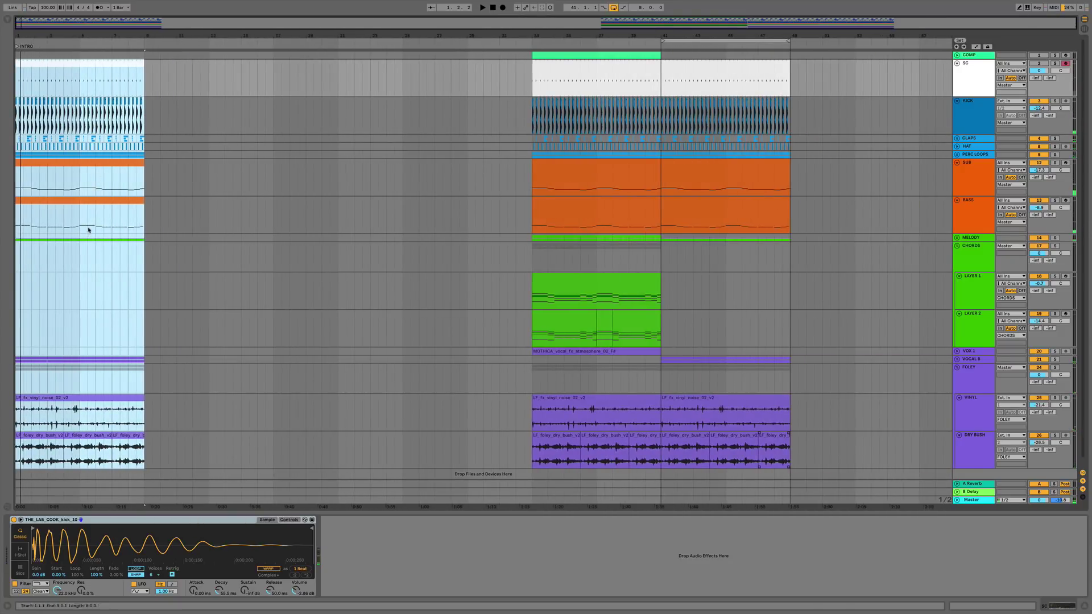
{"action": "left_click", "coordinate": [960, 238]}
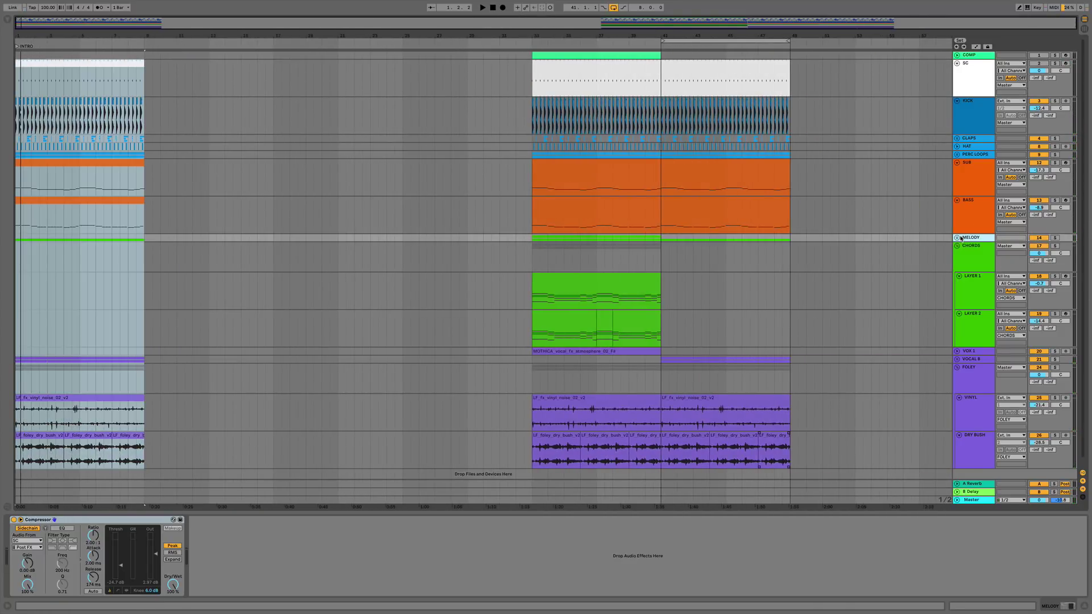
{"action": "left_click", "coordinate": [957, 238]}
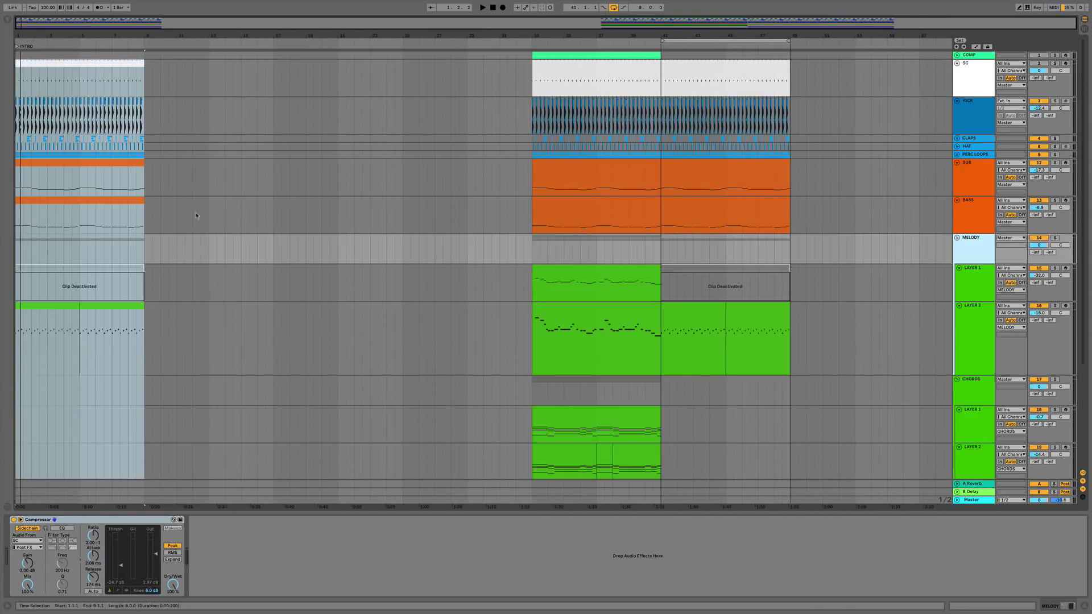
Duplicate the opening eight bars of all tracks from SC to DRY BUSH up to bar 33 and play the result briefly.
{"action": "left_click", "coordinate": [103, 212]}
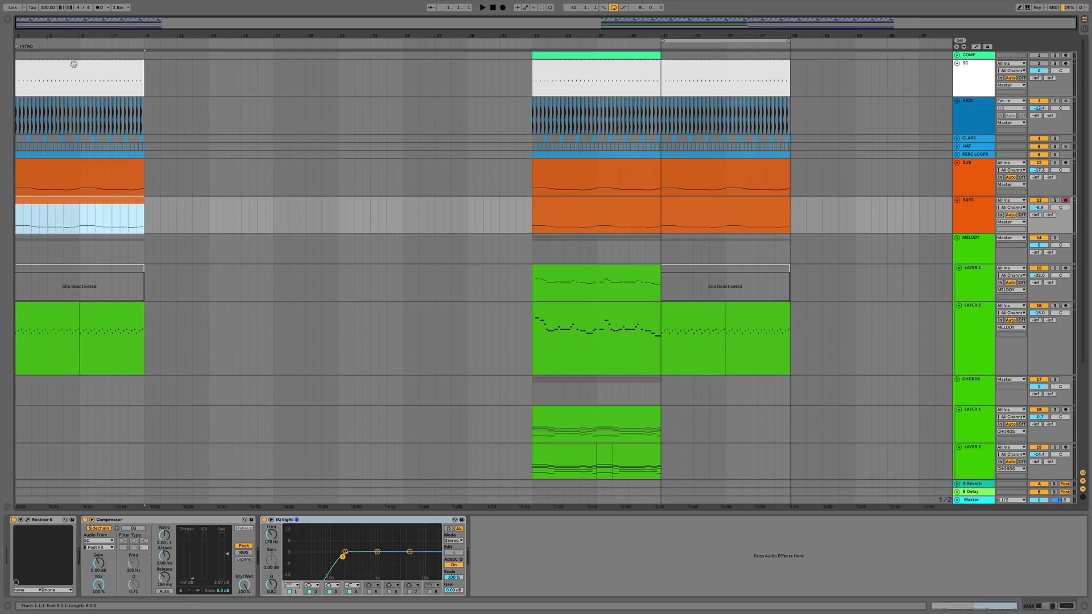
{"action": "scroll", "coordinate": [120, 227], "scroll_direction": "down", "scroll_amount": 5}
{"action": "left_click", "coordinate": [139, 446], "text": "shift"}
{"action": "left_click", "coordinate": [141, 440], "text": "shift"}
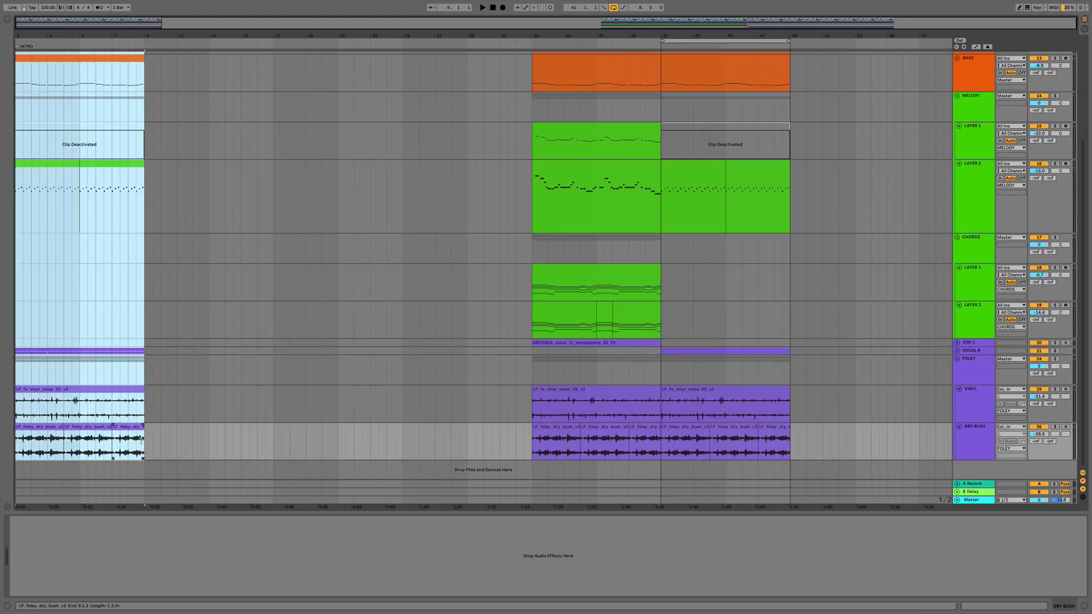
{"action": "key", "text": "ctrl+d"}
{"action": "key", "text": "ctrl+d"}
{"action": "key", "text": "ctrl+d"}
{"action": "key", "text": "ctrl+d"}
{"action": "key", "text": "ctrl+z"}
{"action": "left_click", "coordinate": [128, 74]}
{"action": "key", "text": "space"}
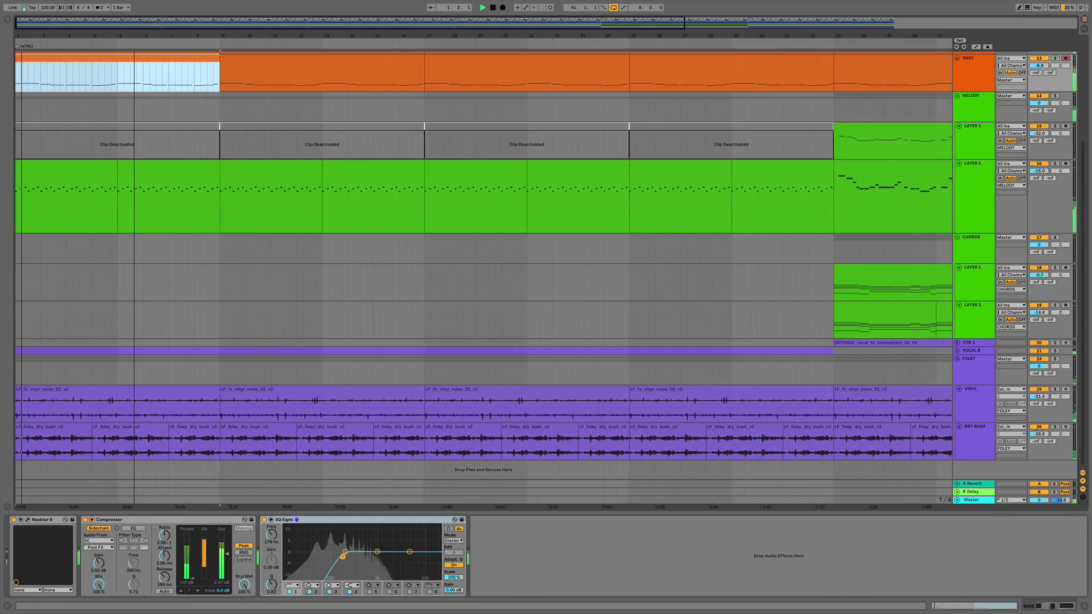
{"action": "key", "text": "space"}
Delete the duplicated material between bars 17 and 33 on all tracks from SC to DRY BUSH.
{"action": "left_click", "coordinate": [501, 439]}
{"action": "scroll", "coordinate": [500, 439], "scroll_direction": "up", "scroll_amount": 5}
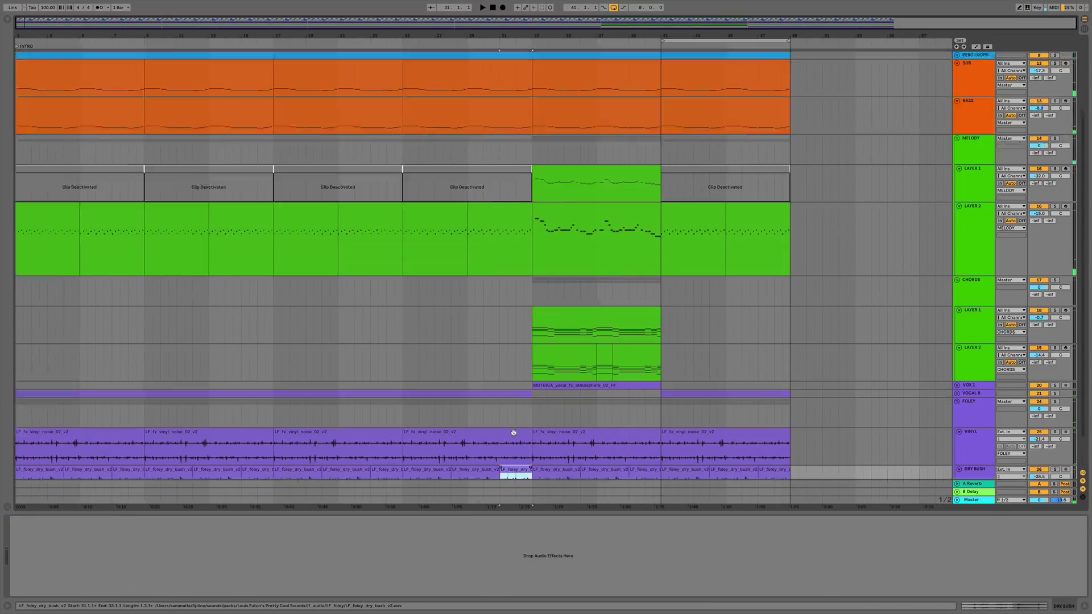
{"action": "left_click", "coordinate": [285, 73], "text": "shift"}
{"action": "key", "text": "Delete"}
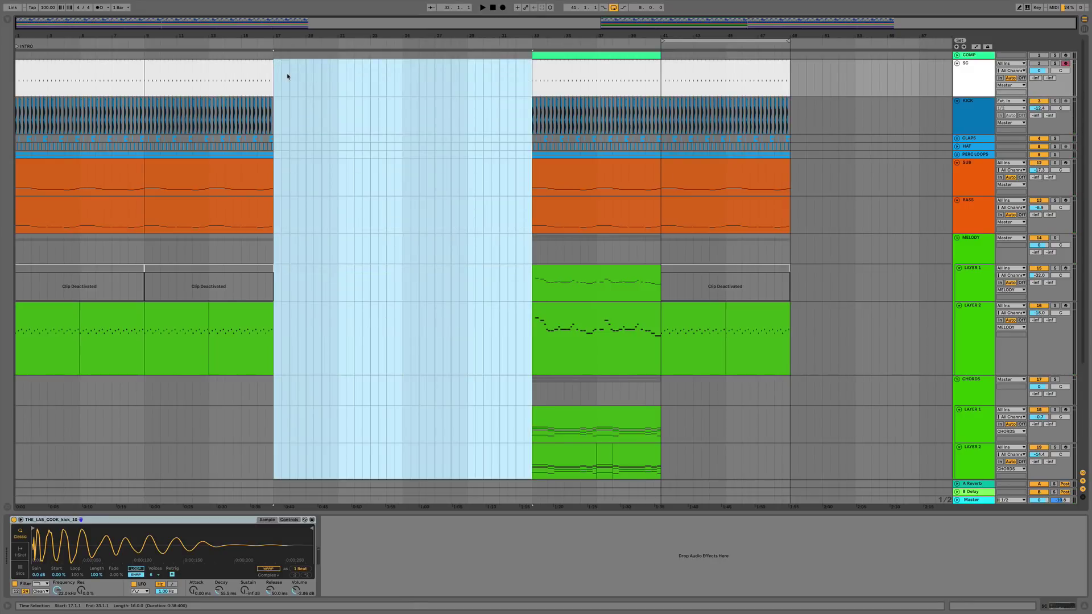
Play the intro from bar 1 briefly, unfold PERC LOOPS and delete the TAMB LOOP clips in bars 1–9.
{"action": "left_click", "coordinate": [17, 71]}
{"action": "key", "text": "space"}
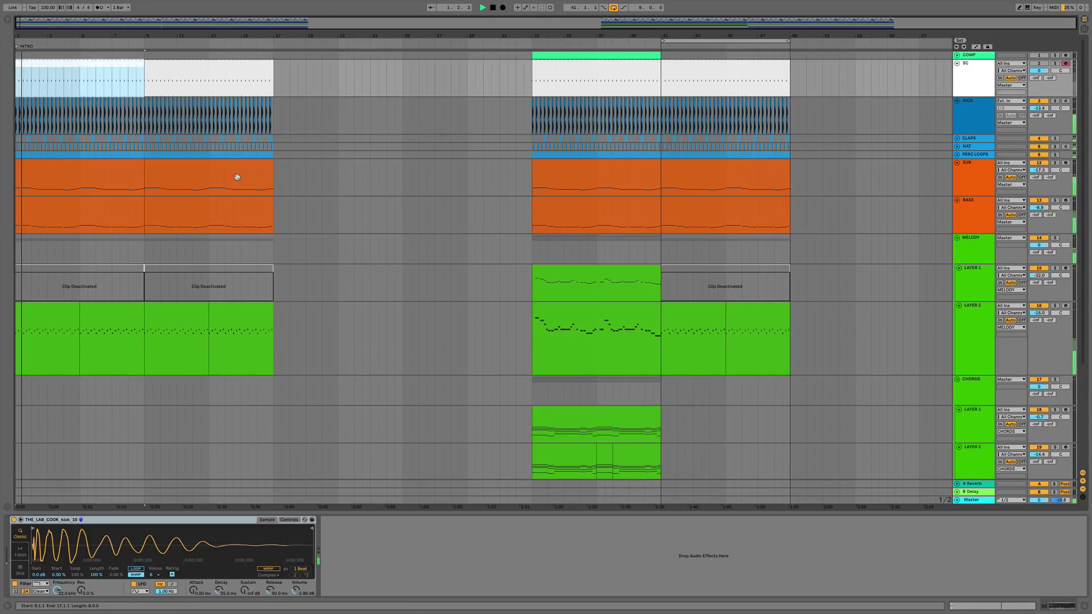
{"action": "left_click", "coordinate": [957, 154]}
{"action": "left_click", "coordinate": [63, 239]}
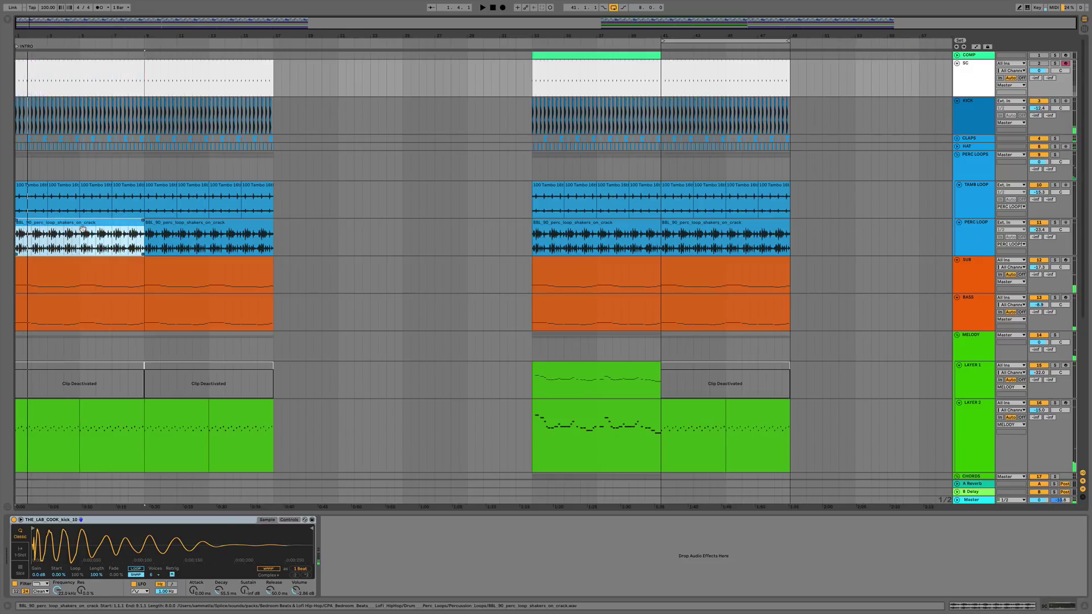
{"action": "key", "text": "space"}
{"action": "left_click", "coordinate": [127, 185]}
{"action": "key", "text": "Delete"}
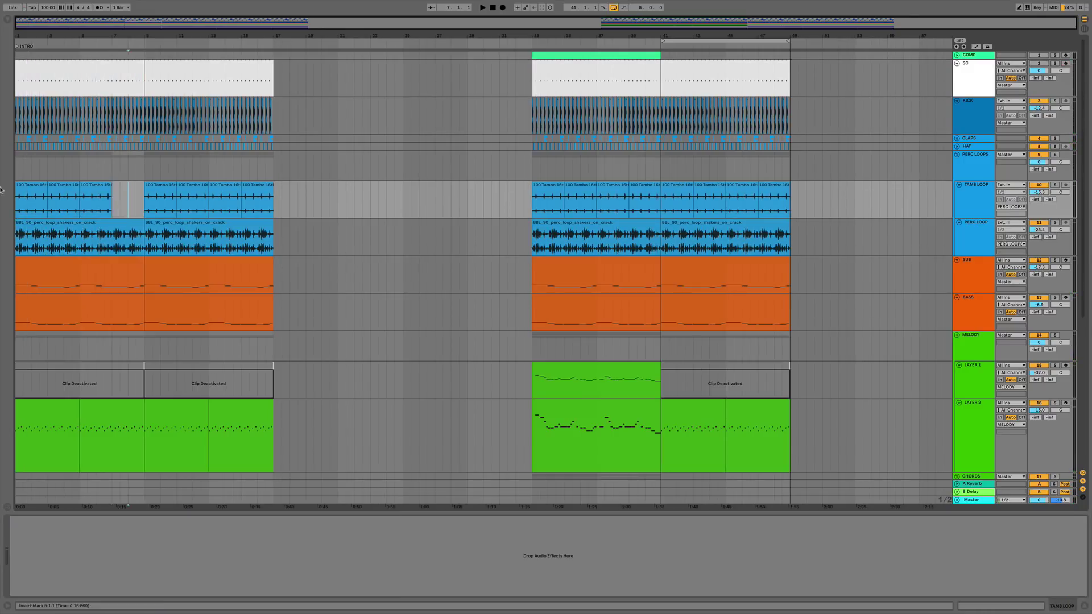
{"action": "left_click_drag", "start_coordinate": [129, 199], "coordinate": [16, 199]}
{"action": "key", "text": "Delete"}
Unfold the CLAPS group, delete all clap layers and the HAT clips in bars 1–9, and preview the start.
{"action": "left_click", "coordinate": [956, 138]}
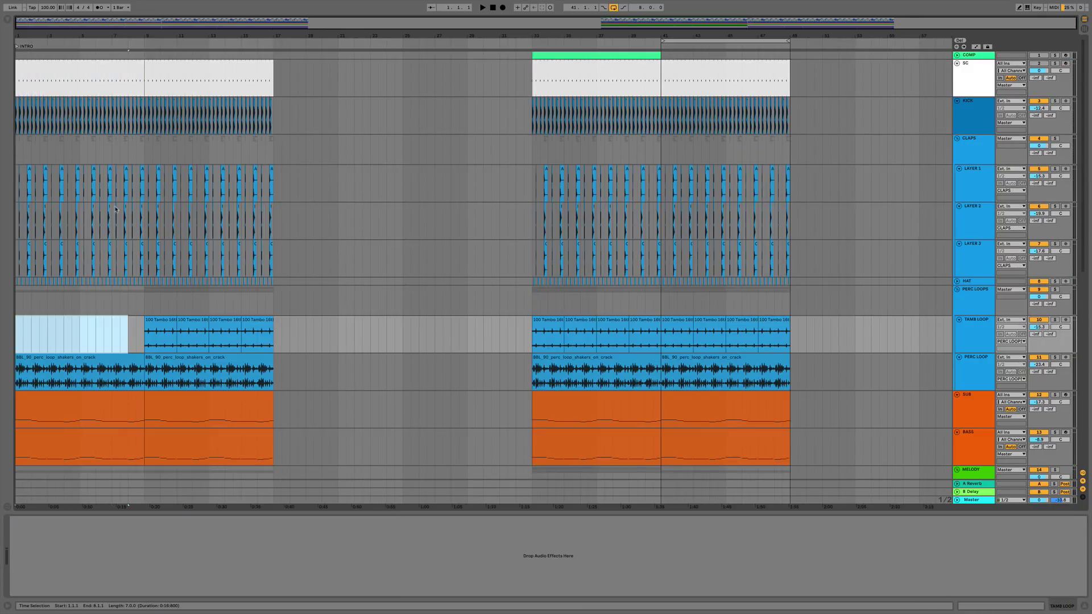
{"action": "left_click_drag", "start_coordinate": [147, 271], "coordinate": [17, 169]}
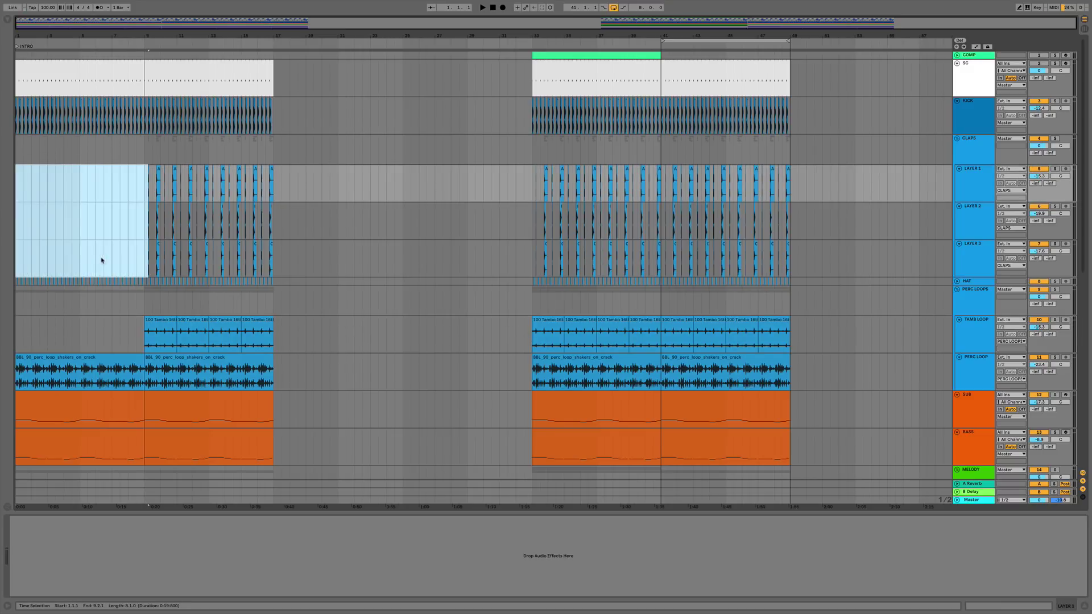
{"action": "left_click_drag", "start_coordinate": [145, 268], "coordinate": [16, 263]}
{"action": "key", "text": "space"}
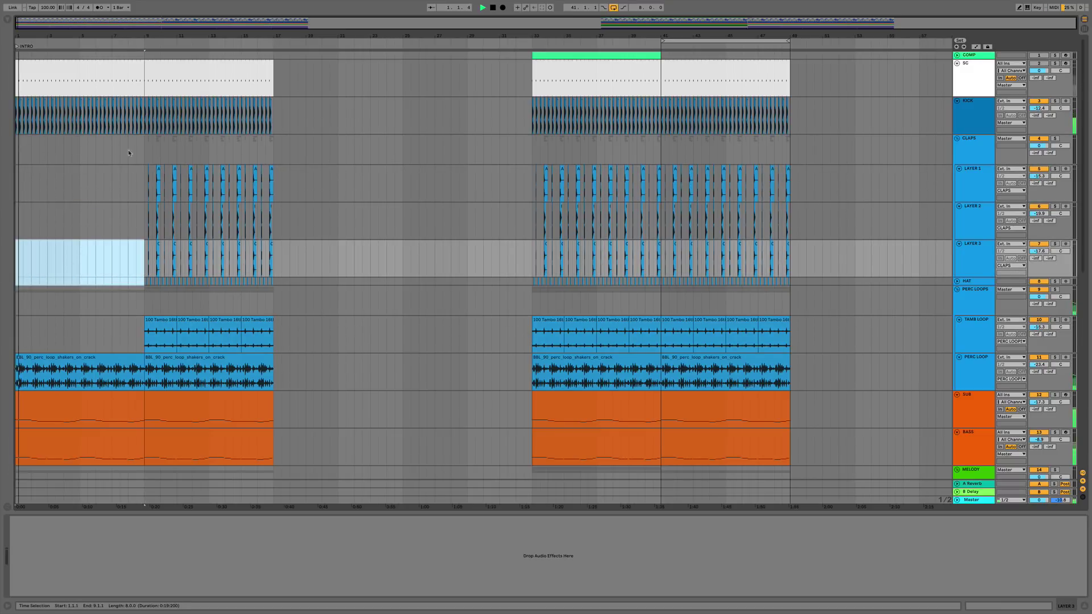
{"action": "key", "text": "space"}
Delete the SUB, BASS and melody LAYER 2 clips from bars 1–9 and play the intro from the start.
{"action": "scroll", "coordinate": [98, 417], "scroll_direction": "down", "scroll_amount": 3}
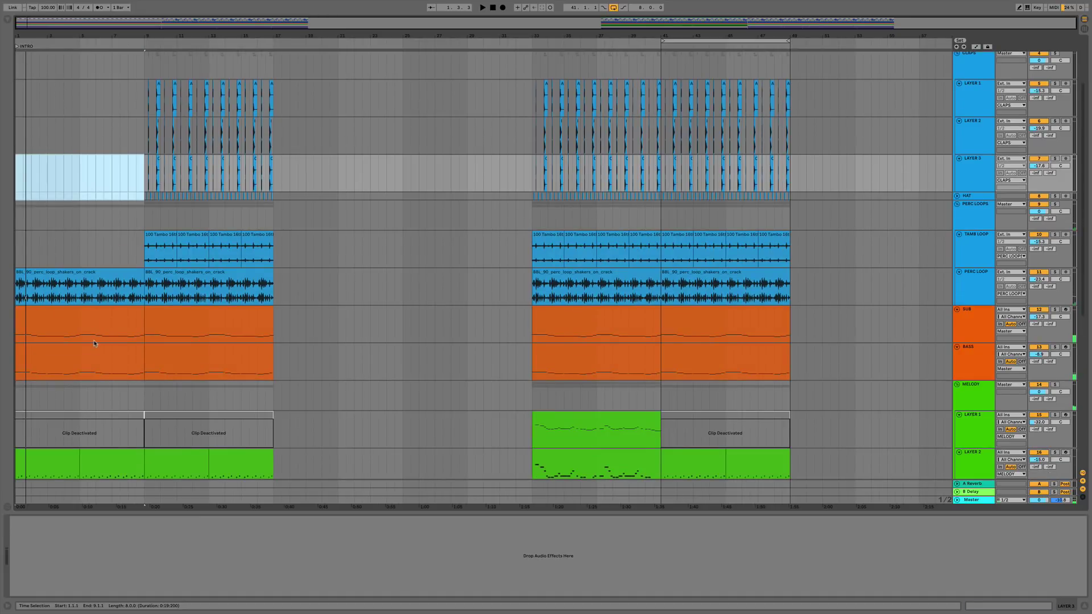
{"action": "left_click", "coordinate": [99, 311]}
{"action": "key", "text": "Delete"}
{"action": "scroll", "coordinate": [85, 360], "scroll_direction": "down", "scroll_amount": 5}
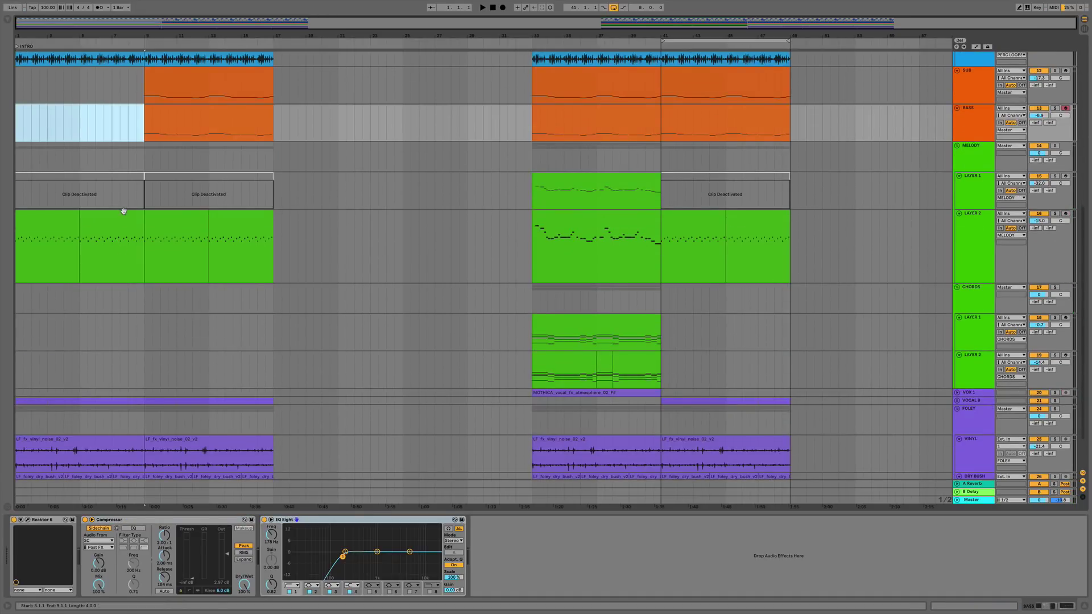
{"action": "left_click", "coordinate": [122, 216]}
{"action": "key", "text": "Delete"}
{"action": "left_click", "coordinate": [47, 220]}
{"action": "key", "text": "Delete"}
{"action": "key", "text": "space"}
Unfold the VOCAL B group and delete its LOOP and CHOP clips from bars 1–17.
{"action": "scroll", "coordinate": [1069, 335], "scroll_direction": "down", "scroll_amount": 2}
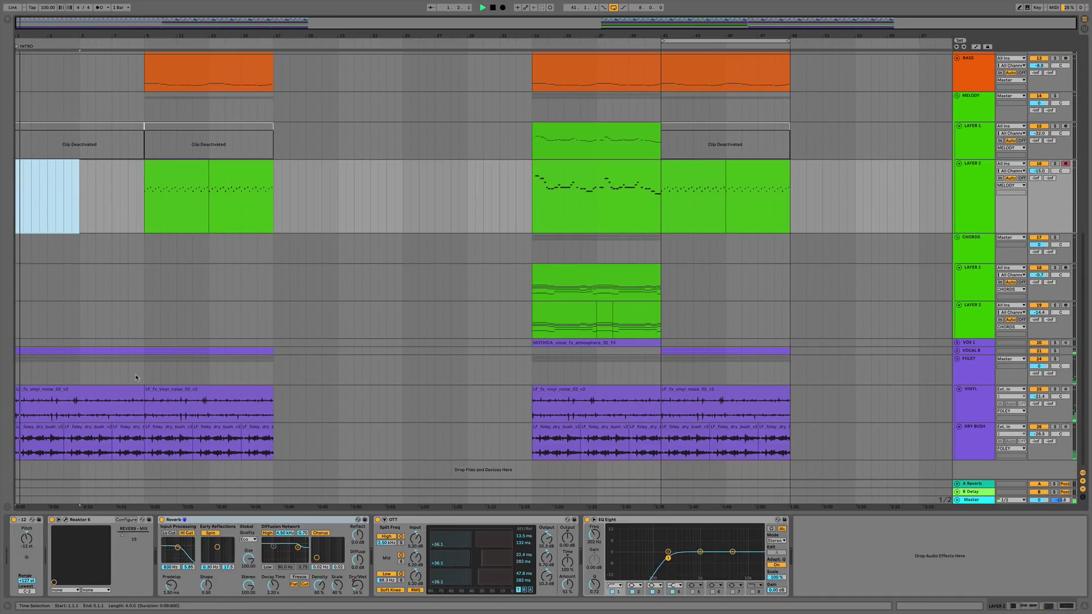
{"action": "left_click", "coordinate": [956, 350]}
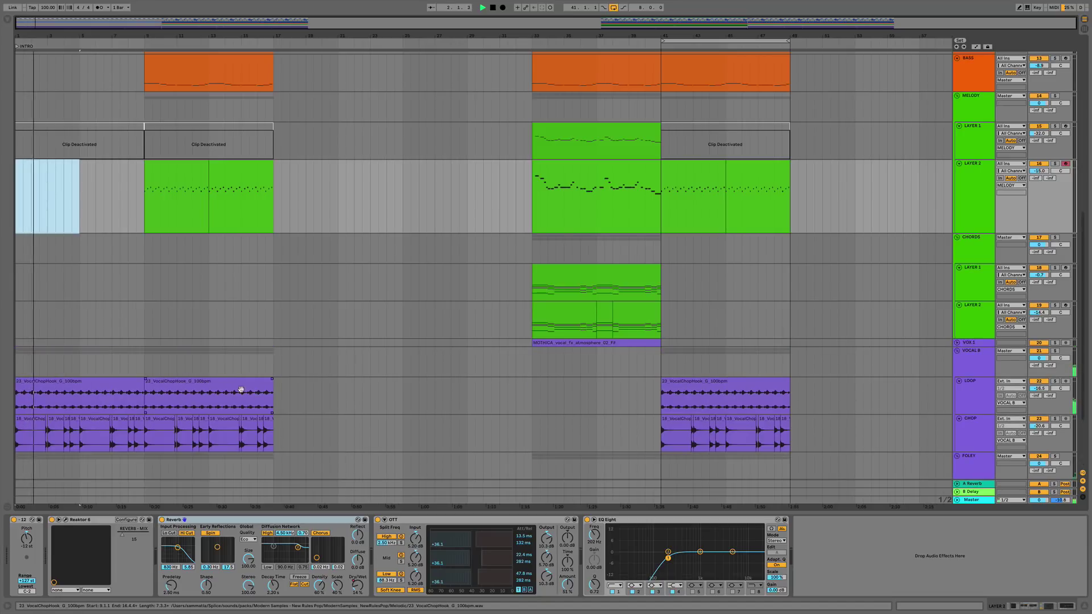
{"action": "scroll", "coordinate": [300, 413], "scroll_direction": "down", "scroll_amount": 1}
{"action": "scroll", "coordinate": [339, 329], "scroll_direction": "down", "scroll_amount": 4}
{"action": "left_click_drag", "start_coordinate": [321, 351], "coordinate": [17, 258]}
{"action": "key", "text": "Delete"}
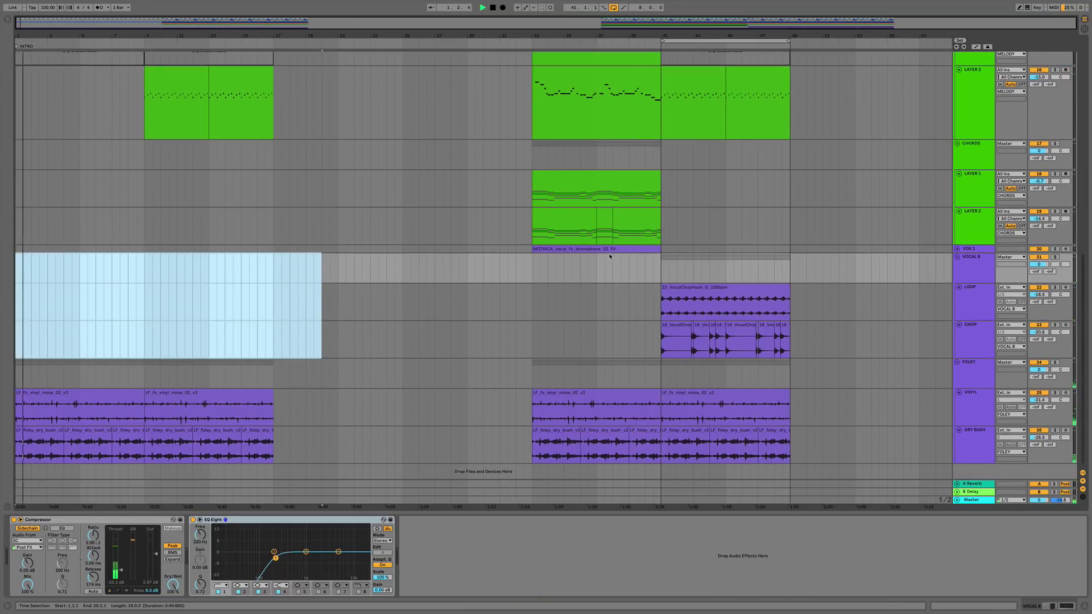
Try the vocal fx atmosphere clip from bar 33 at bar 1 of the VOX 1 track.
{"action": "key", "text": "Up"}
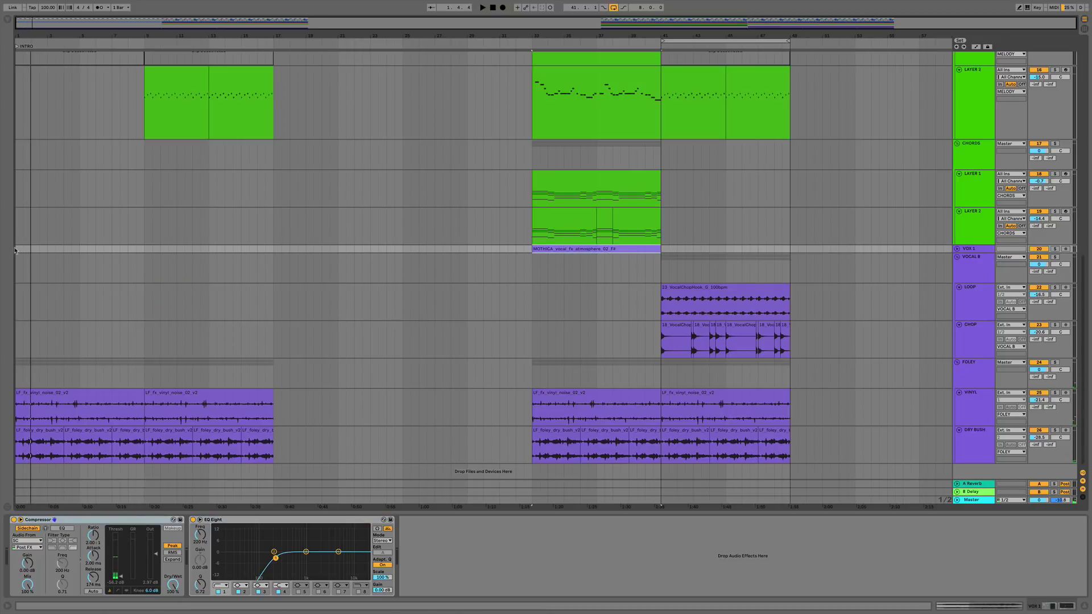
{"action": "left_click", "coordinate": [16, 251]}
{"action": "key", "text": "ctrl+v"}
{"action": "key", "text": "space"}
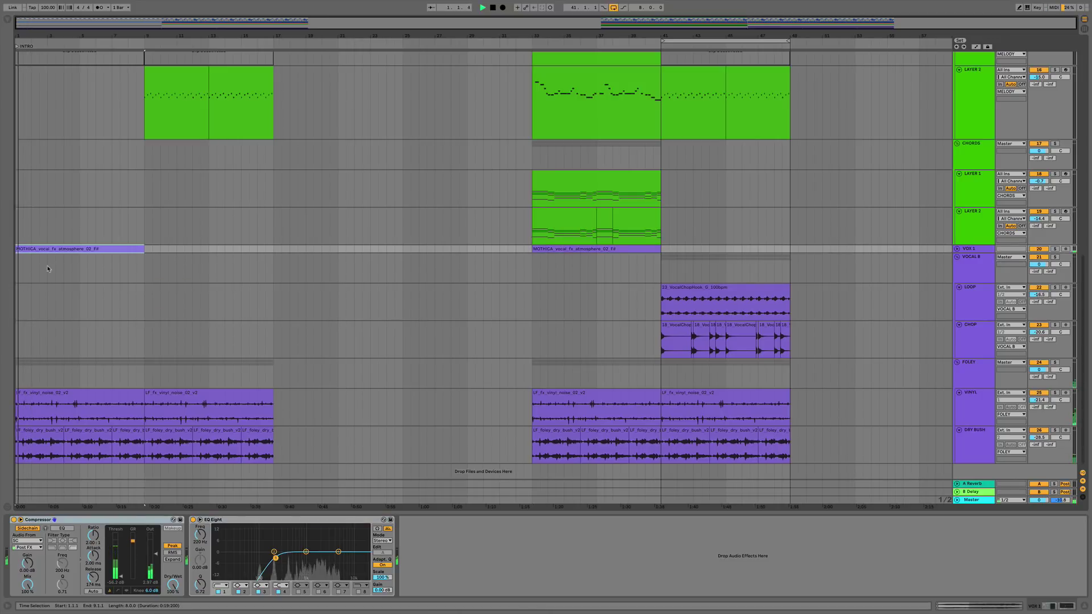
{"action": "key", "text": "Delete"}
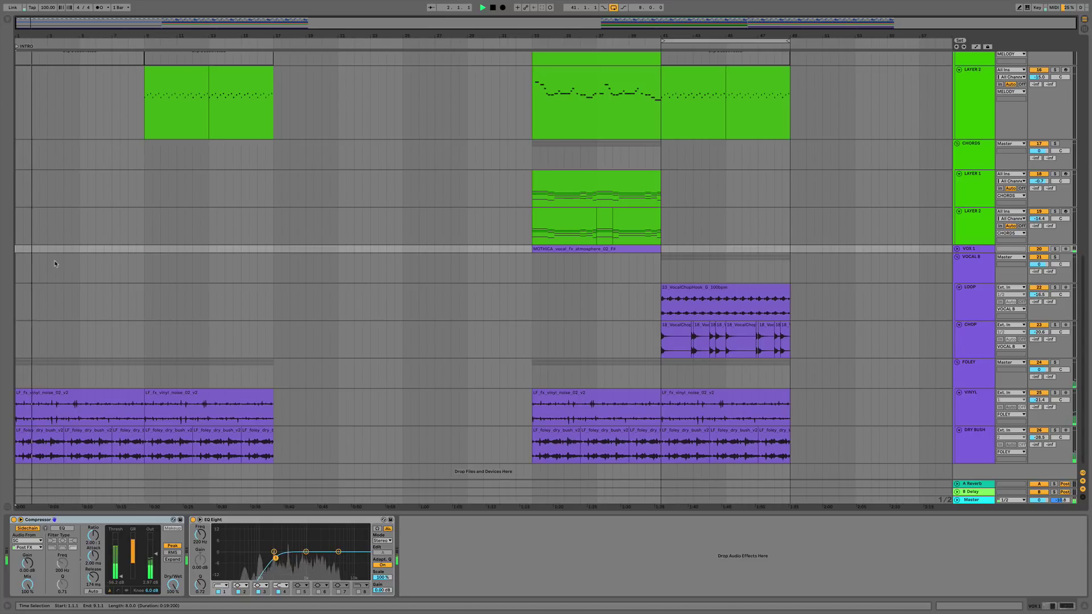
Copy the VOX 1 vocal fx atmosphere clip from bar 33 to bar 1 for the intro.
{"action": "left_click", "coordinate": [551, 249]}
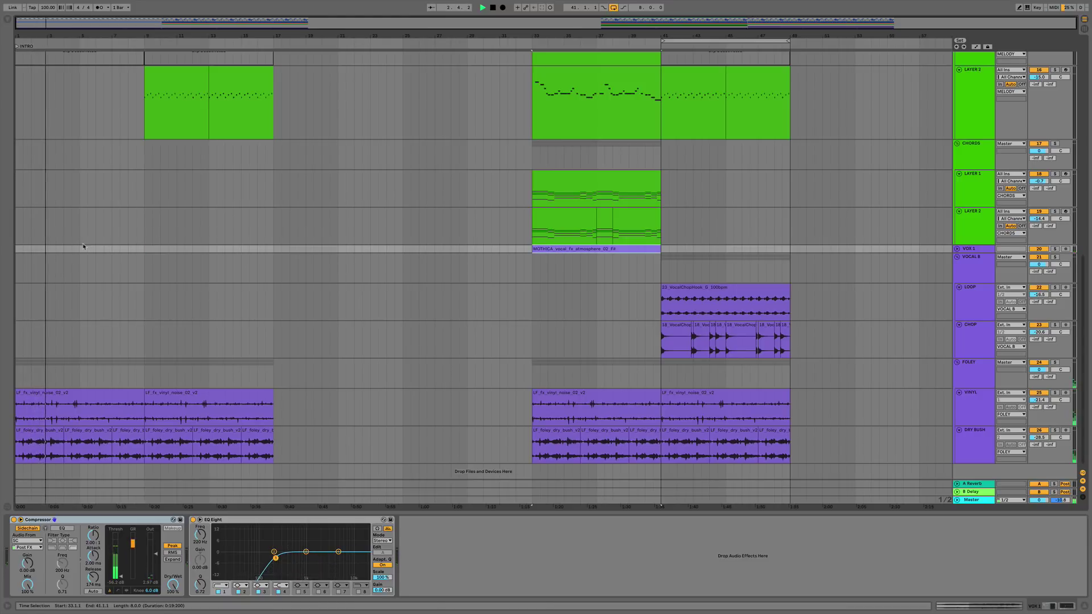
{"action": "left_click", "coordinate": [23, 251]}
{"action": "key", "text": "ctrl+v"}
{"action": "scroll", "coordinate": [988, 143], "scroll_direction": "up", "scroll_amount": 10}
{"action": "key", "text": "space"}
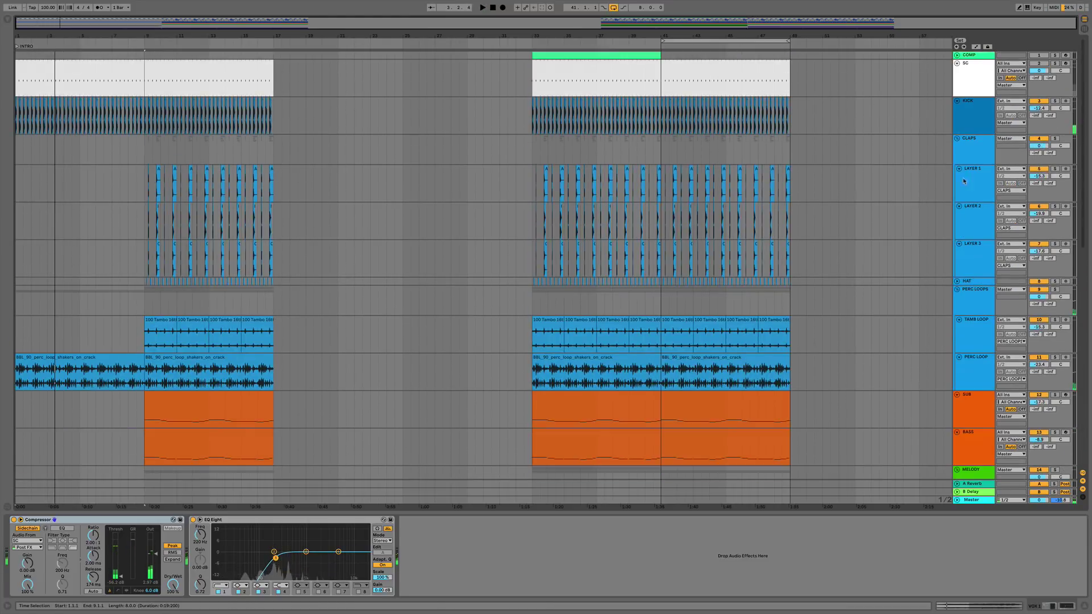
Add an Auto Filter to the KICK track, open its frequency to 19.9 kHz and show the Frequency automation.
{"action": "left_click", "coordinate": [909, 122]}
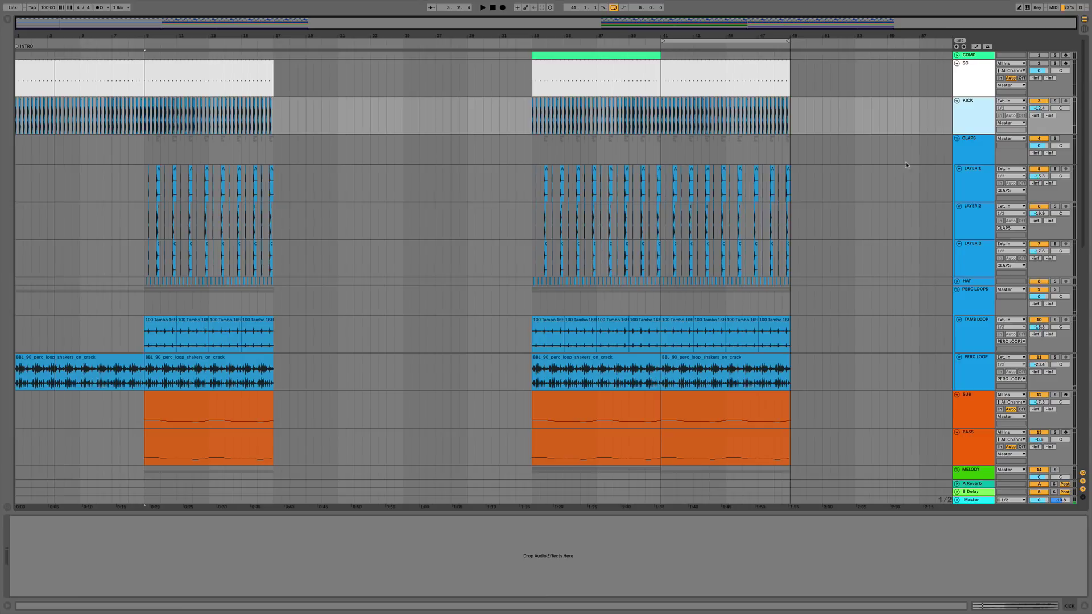
{"action": "left_click", "coordinate": [6, 19]}
{"action": "left_click_drag", "start_coordinate": [72, 56], "coordinate": [263, 538]}
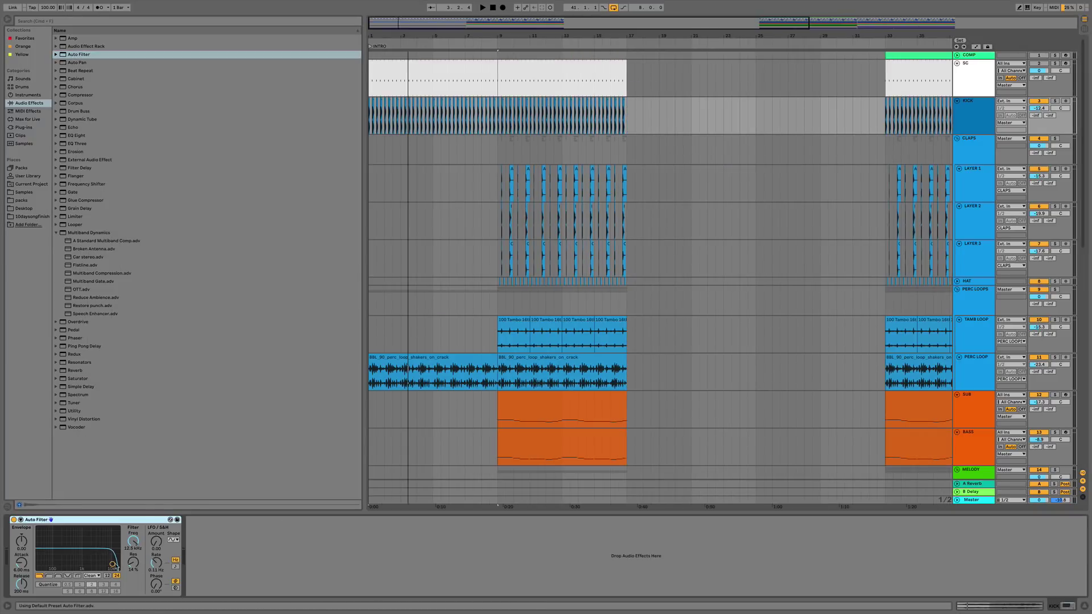
{"action": "left_click_drag", "start_coordinate": [118, 566], "coordinate": [116, 565]}
{"action": "right_click", "coordinate": [143, 535]}
{"action": "left_click", "coordinate": [164, 543]}
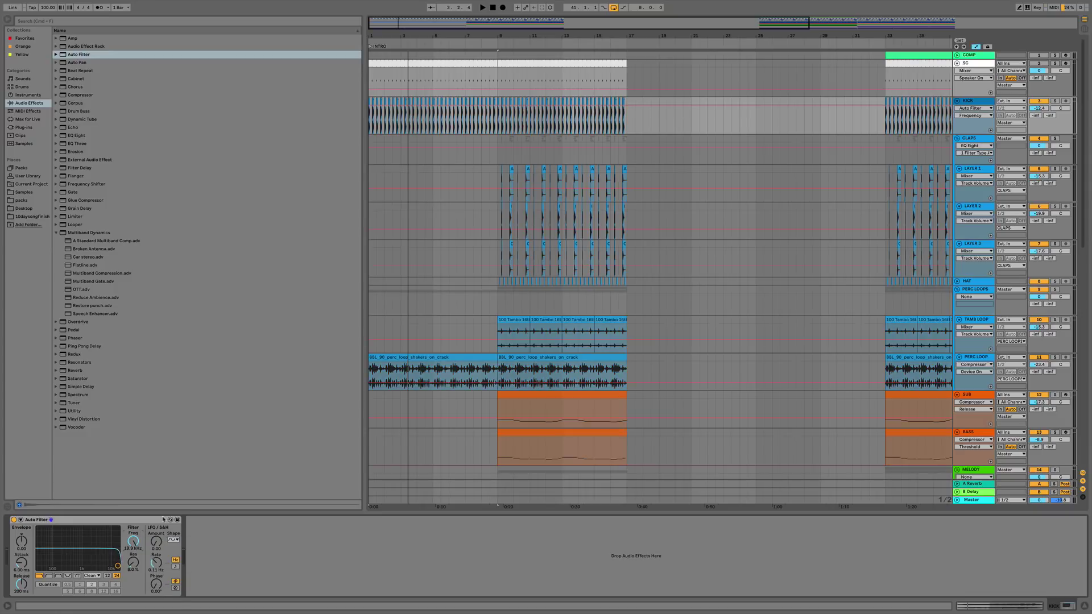
Try a low-pass frequency sweep on the KICK track that rises from bar 1 to bar 9.
{"action": "left_click", "coordinate": [376, 110]}
{"action": "key", "text": "space"}
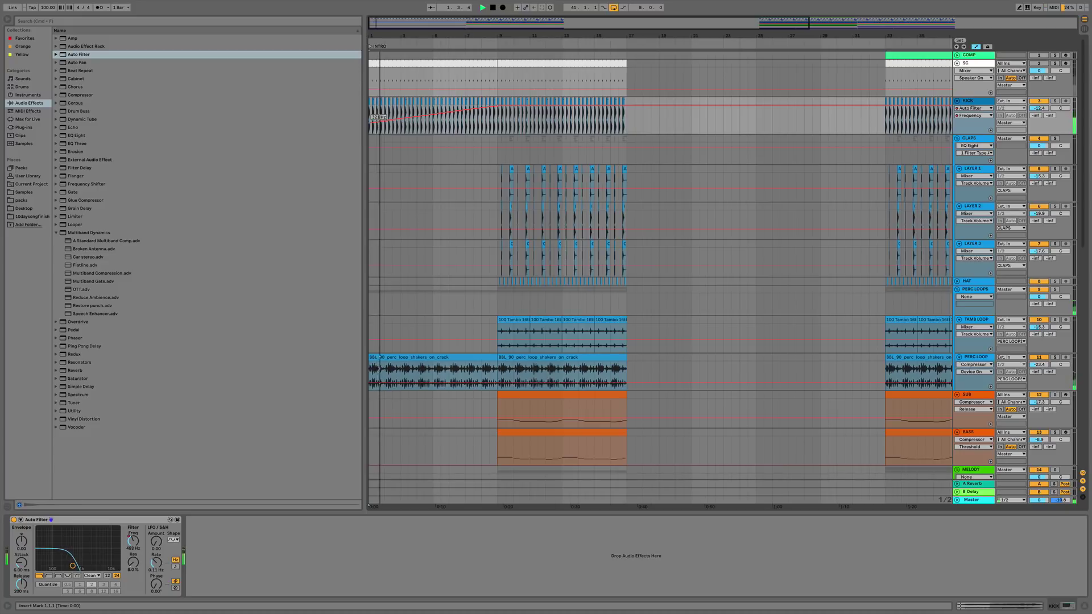
{"action": "right_click", "coordinate": [132, 543]}
{"action": "left_click", "coordinate": [134, 547]}
Switch the KICK's Auto Filter to high-pass, lower its frequency to 26 Hz and preview it with the Frequency automation shown.
{"action": "left_click", "coordinate": [49, 575]}
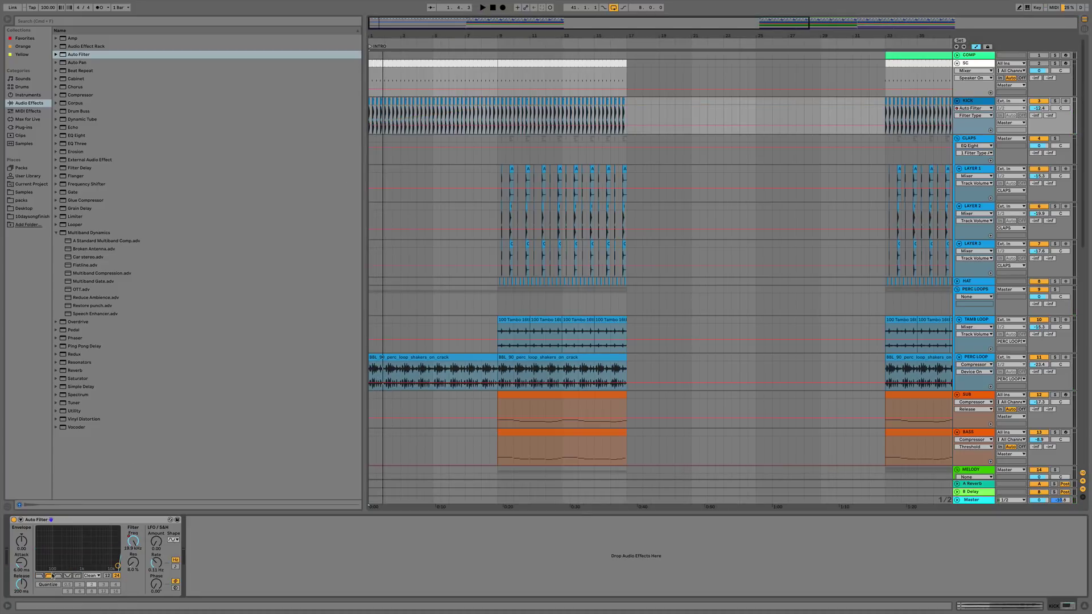
{"action": "right_click", "coordinate": [132, 542]}
{"action": "left_click", "coordinate": [146, 568]}
{"action": "right_click", "coordinate": [135, 546]}
{"action": "left_click", "coordinate": [146, 568]}
{"action": "left_click", "coordinate": [371, 135]}
{"action": "key", "text": "space"}
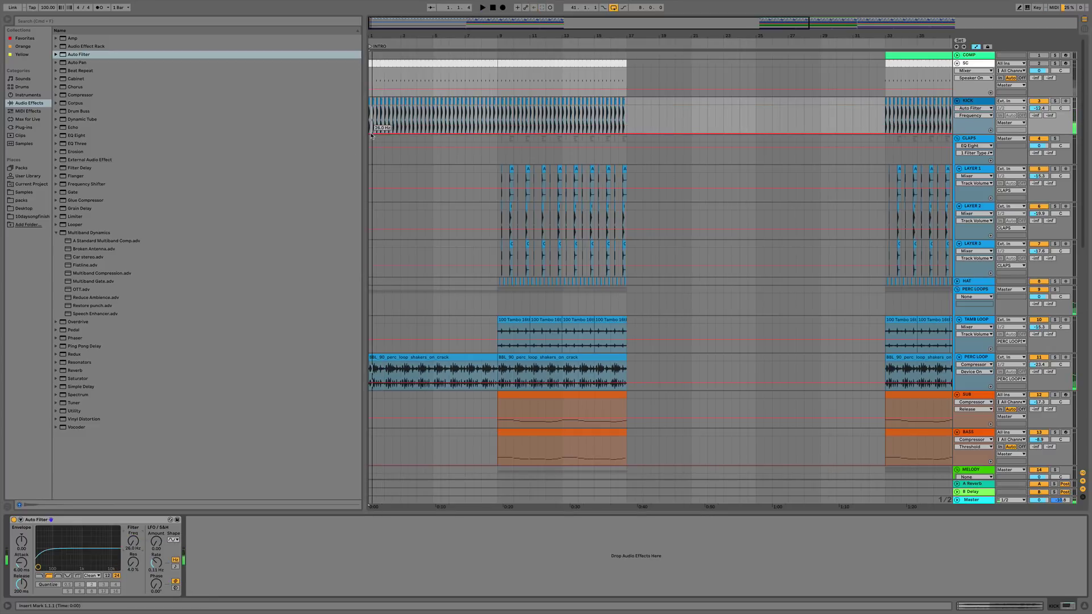
{"action": "key", "text": "space"}
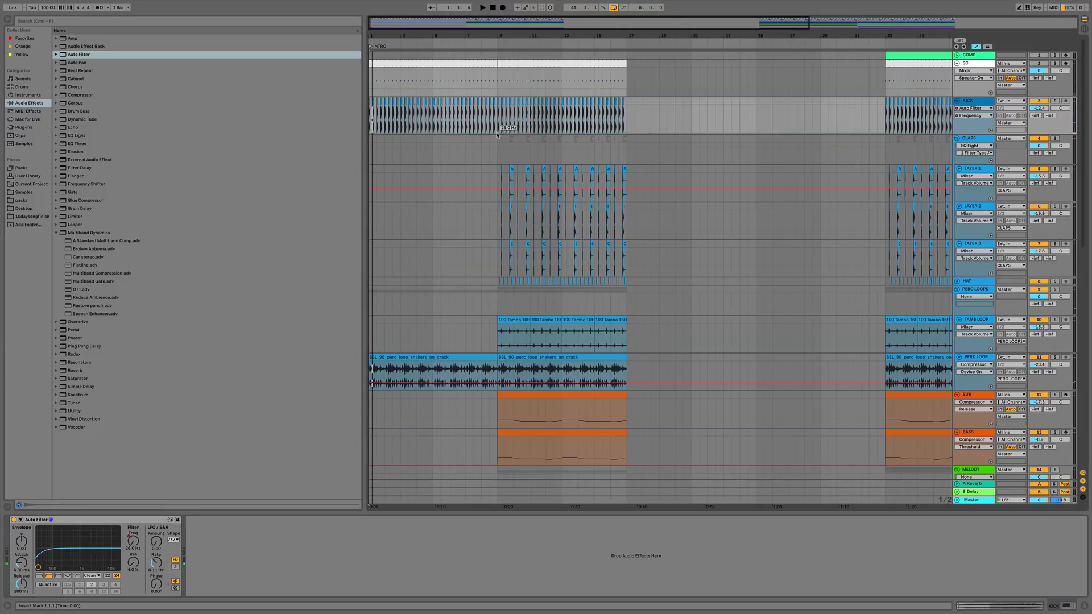
Automate the KICK's high-pass frequency to stay raised from bar 1 and drop to the minimum at bar 9.
{"action": "left_click_drag", "start_coordinate": [372, 133], "coordinate": [372, 118]}
{"action": "key", "text": "space"}
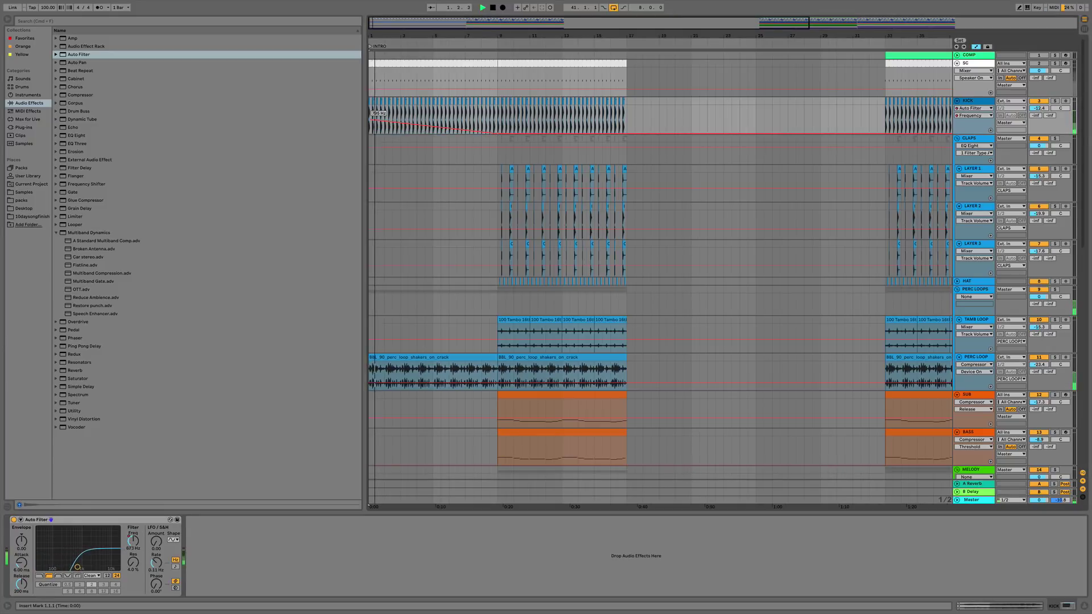
{"action": "left_click_drag", "start_coordinate": [495, 132], "coordinate": [496, 120]}
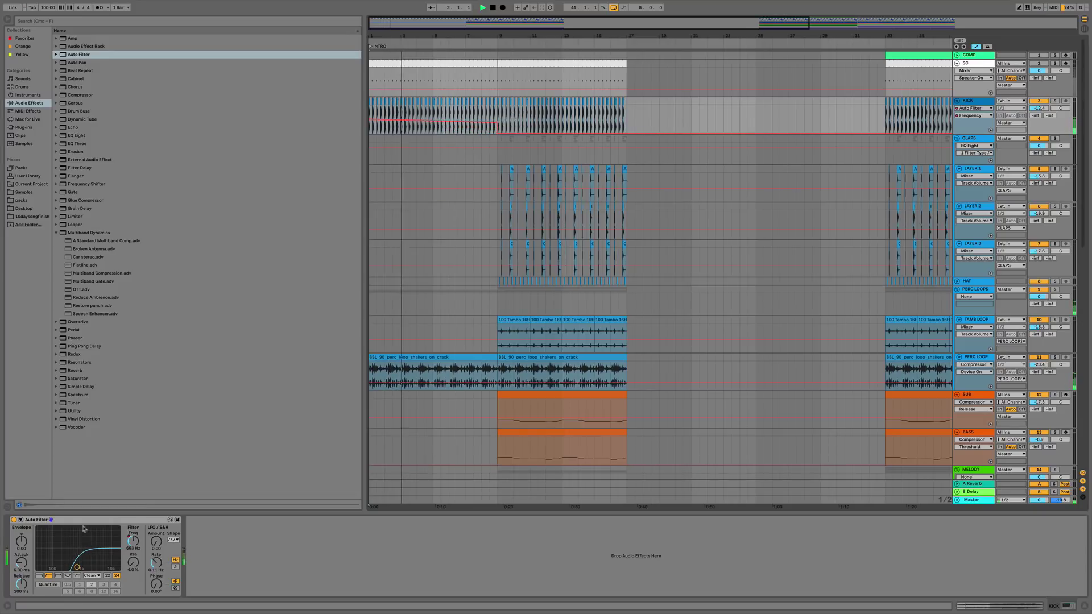
Try automating the KICK's Auto Filter to be switched off from bar 9 to bar 17.
{"action": "left_click", "coordinate": [14, 520]}
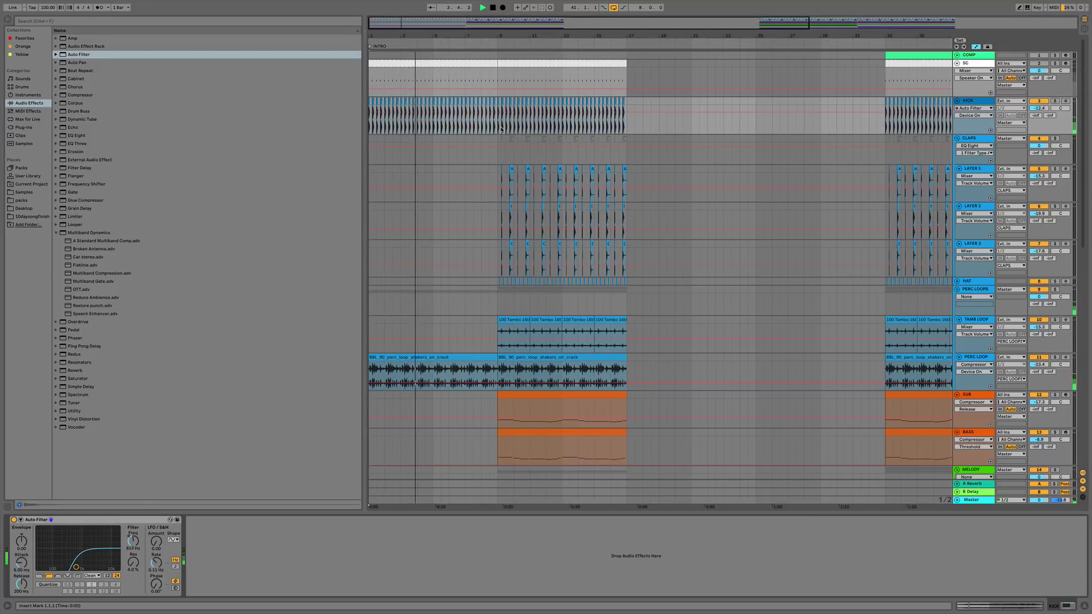
{"action": "left_click_drag", "start_coordinate": [498, 126], "coordinate": [538, 126]}
{"action": "left_click_drag", "start_coordinate": [623, 122], "coordinate": [626, 122]}
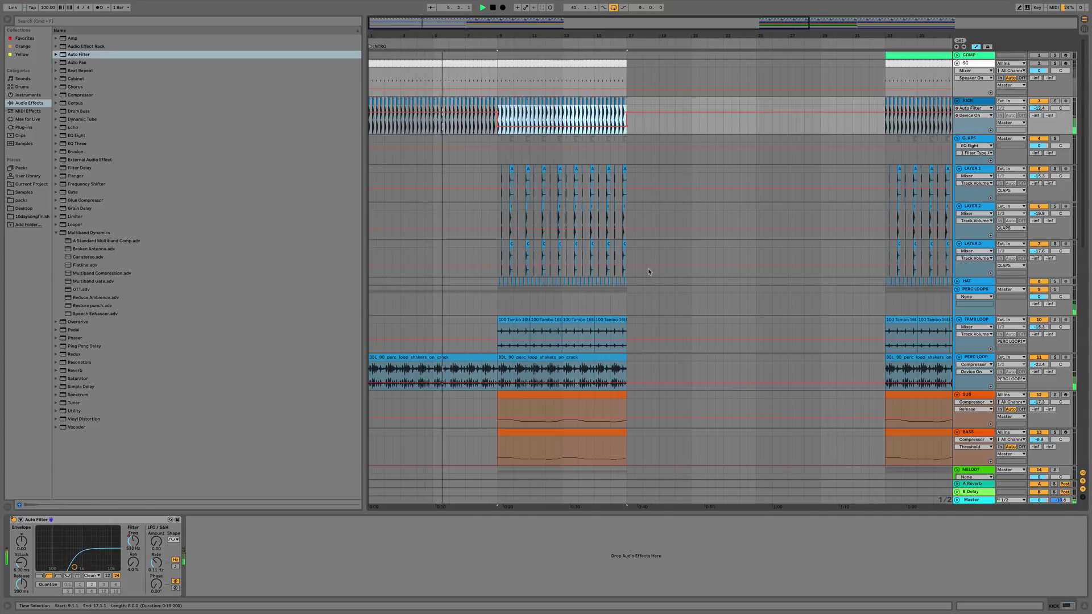
Duplicate the VOX 1 atmosphere clip up to bar 17 and deactivate the SUB and BASS clips in bars 9–17.
{"action": "scroll", "coordinate": [733, 130], "scroll_direction": "down", "scroll_amount": 10}
{"action": "left_click_drag", "start_coordinate": [496, 419], "coordinate": [626, 411]}
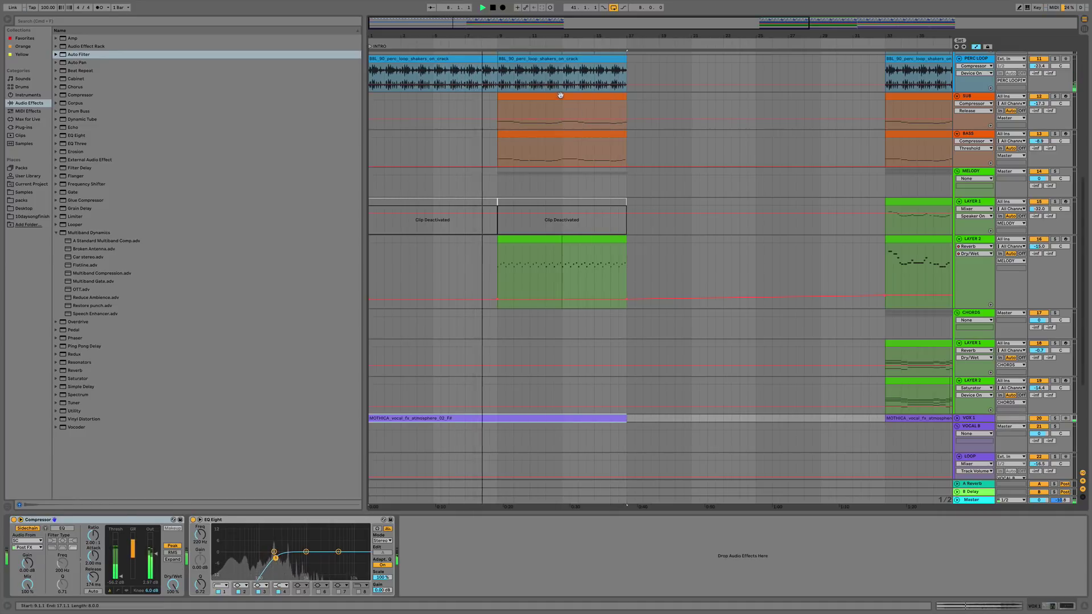
{"action": "left_click", "coordinate": [605, 124]}
{"action": "key", "text": "0"}
{"action": "key", "text": "minus"}
{"action": "key", "text": "Down"}
{"action": "scroll", "coordinate": [518, 173], "scroll_direction": "down", "scroll_amount": 5}
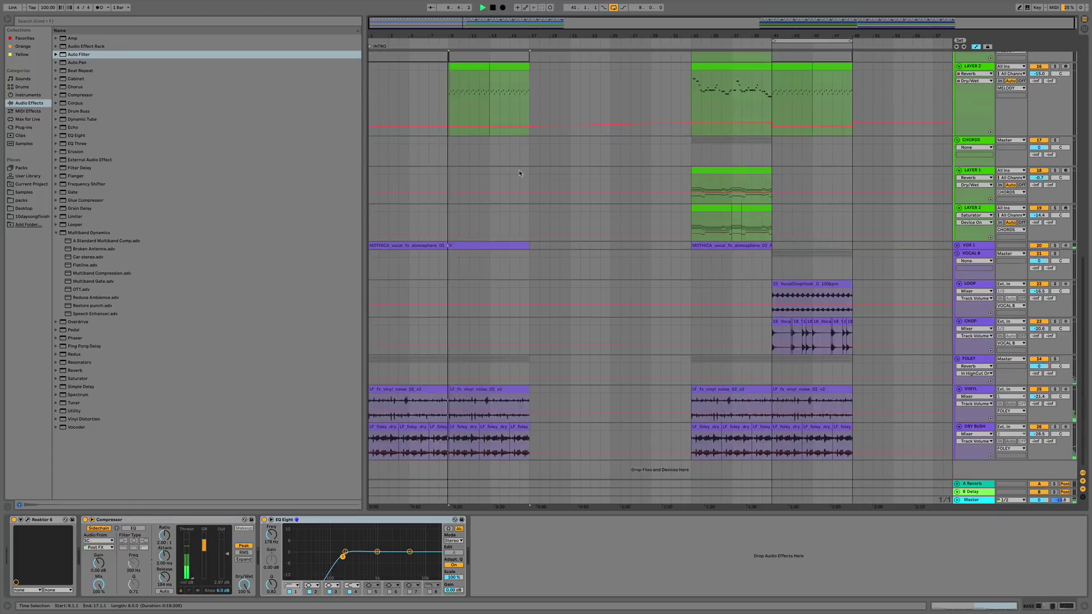
{"action": "scroll", "coordinate": [515, 182], "scroll_direction": "up", "scroll_amount": 12}
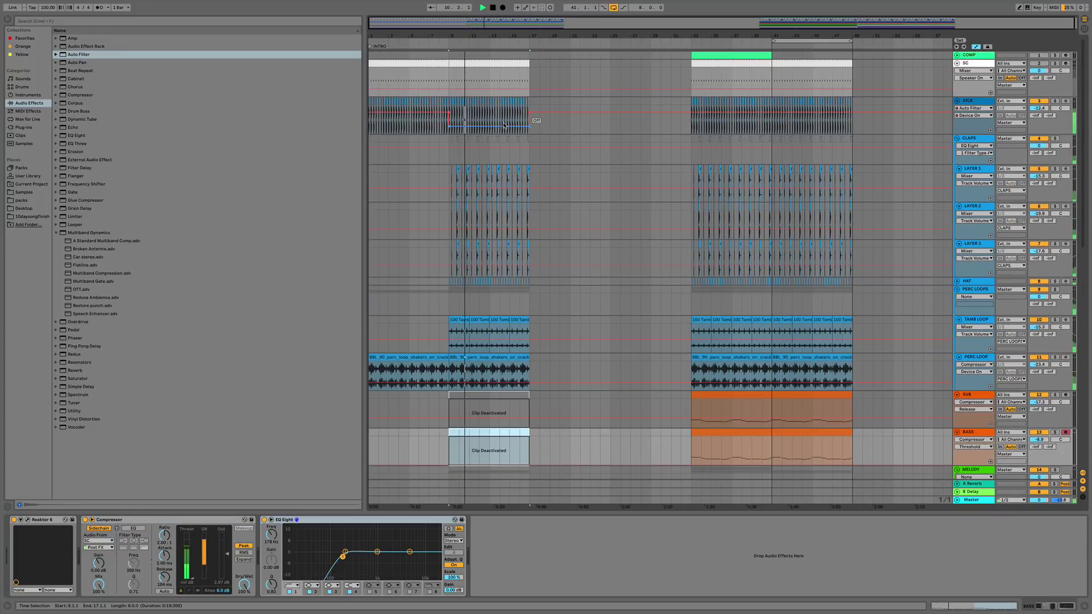
Turn the KICK's Auto Filter back on for bars 9–17 and extend its raised frequency automation to about 481 Hz at bar 17.
{"action": "left_click_drag", "start_coordinate": [506, 126], "coordinate": [506, 112]}
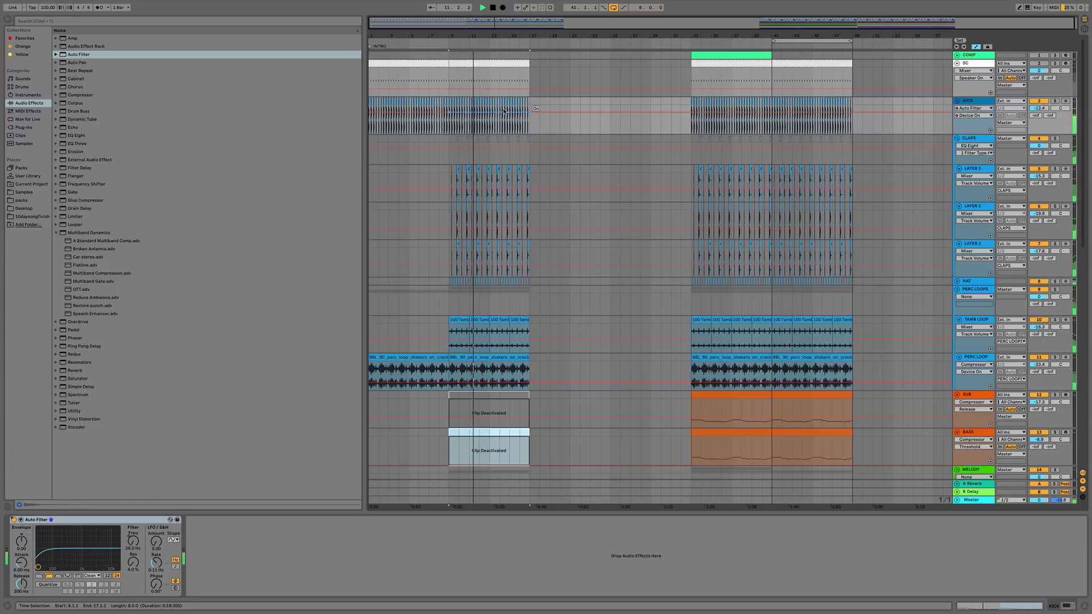
{"action": "left_click", "coordinate": [133, 540]}
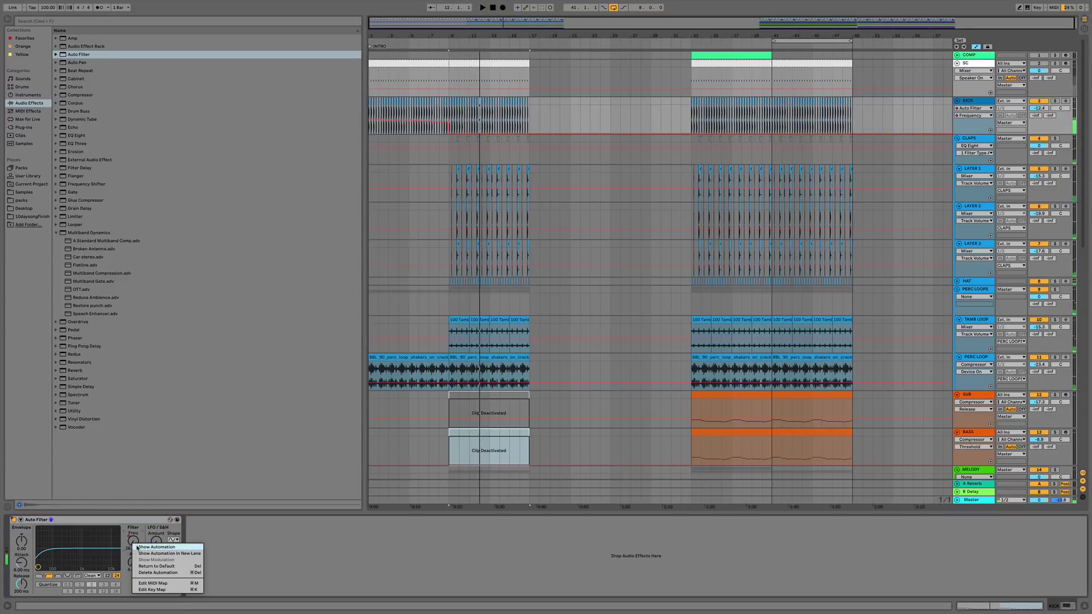
{"action": "left_click_drag", "start_coordinate": [529, 135], "coordinate": [530, 132]}
{"action": "key", "text": "space"}
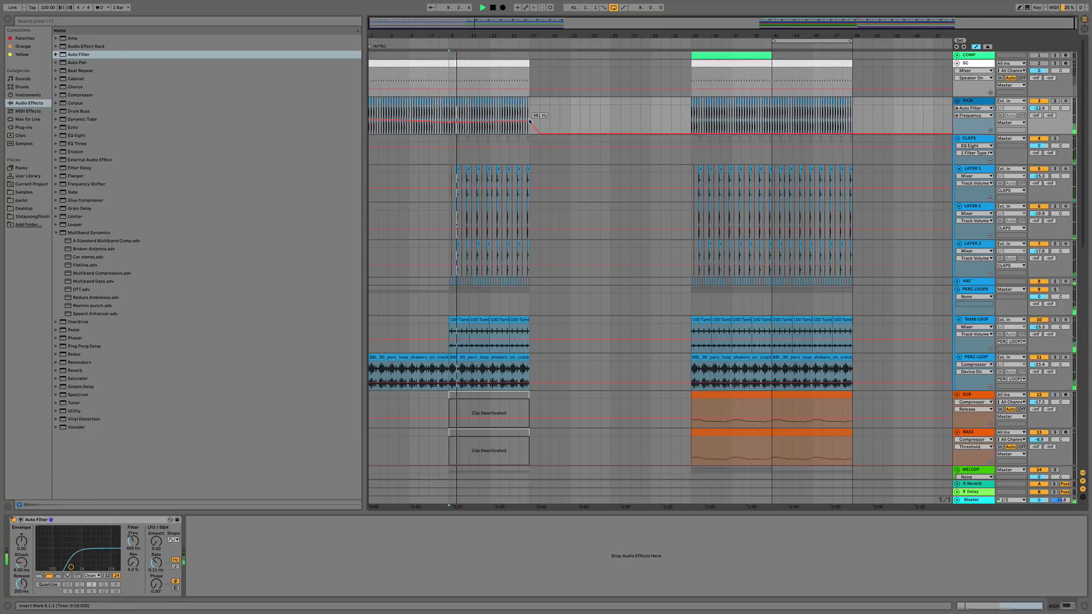
Select MELODY LAYER 2's reverb Dry/Wet automation across bars 9–18 and play back from bar 9.
{"action": "scroll", "coordinate": [529, 284], "scroll_direction": "down", "scroll_amount": 10}
{"action": "key", "text": "space"}
{"action": "key", "text": "space"}
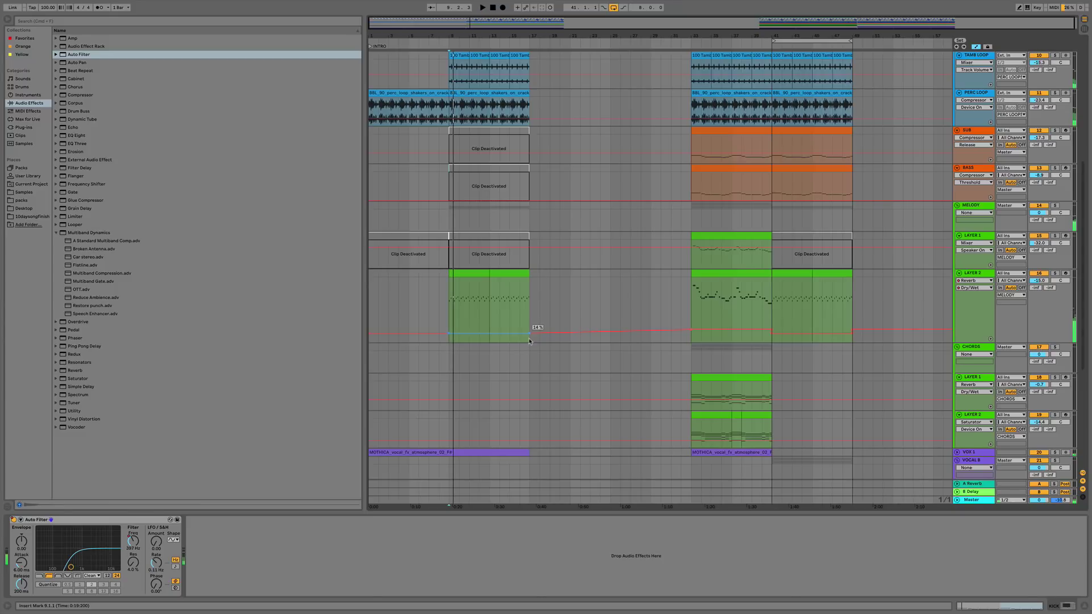
{"action": "left_click", "coordinate": [529, 339]}
{"action": "left_click_drag", "start_coordinate": [539, 340], "coordinate": [449, 340]}
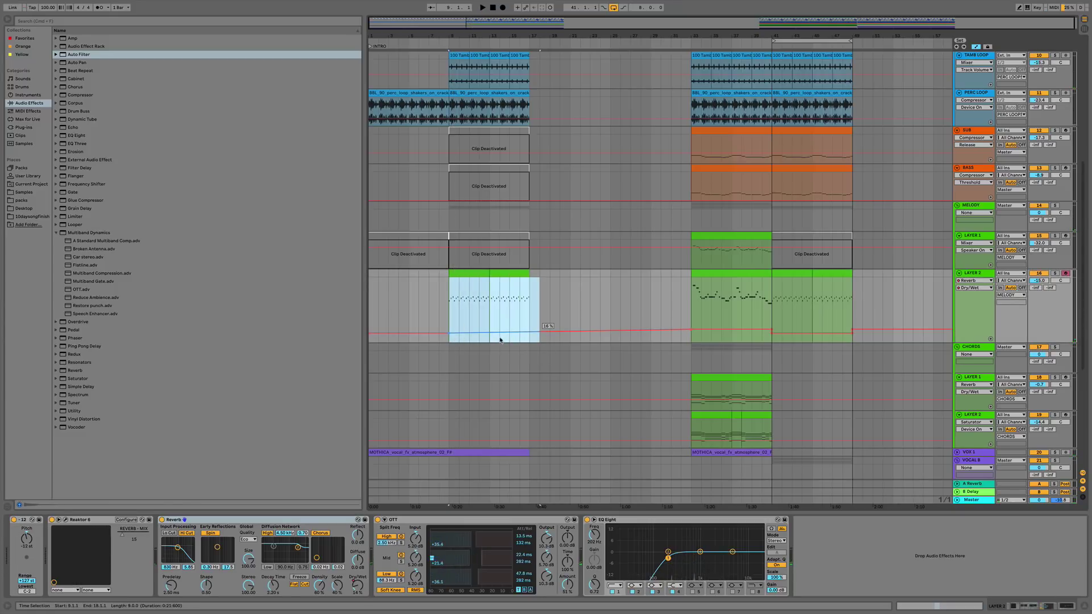
{"action": "key", "text": "space"}
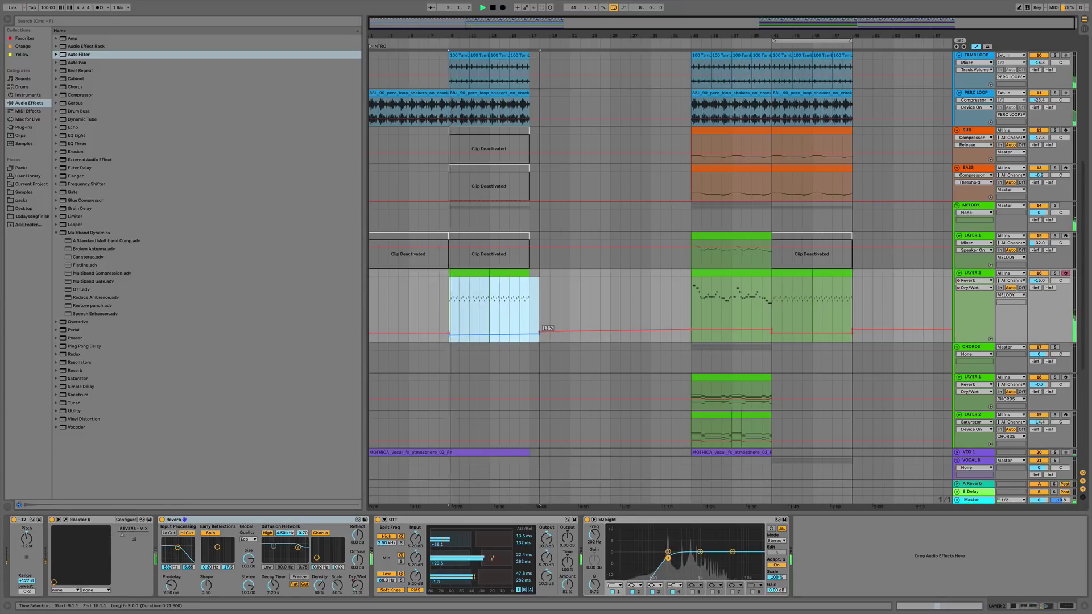
Enable a band 8 low-pass in MELODY LAYER 2's EQ Eight and automate its frequency to rise to 18.0 kHz across bars 9–17.
{"action": "key", "text": "a"}
{"action": "left_click", "coordinate": [516, 275]}
{"action": "left_click", "coordinate": [462, 275]}
{"action": "left_click", "coordinate": [503, 274], "text": "shift"}
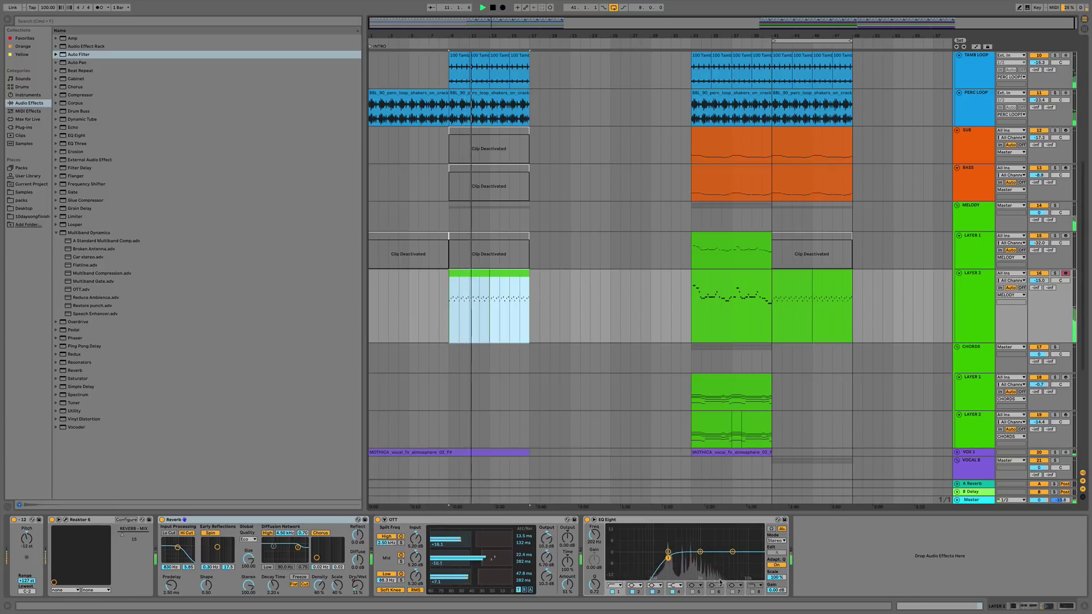
{"action": "left_click", "coordinate": [750, 592]}
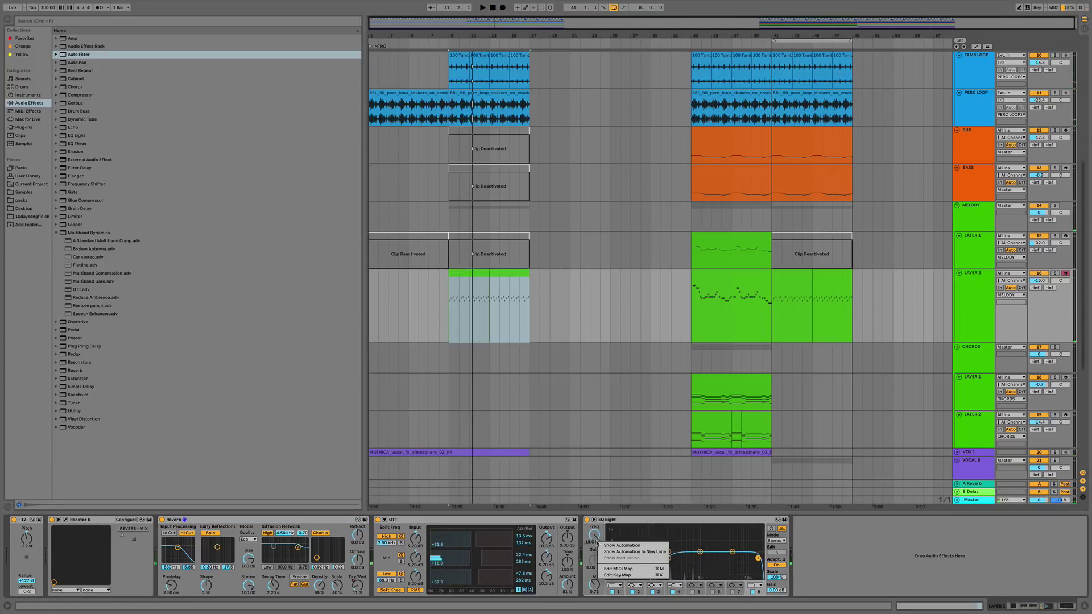
{"action": "key", "text": "a"}
{"action": "left_click", "coordinate": [524, 272]}
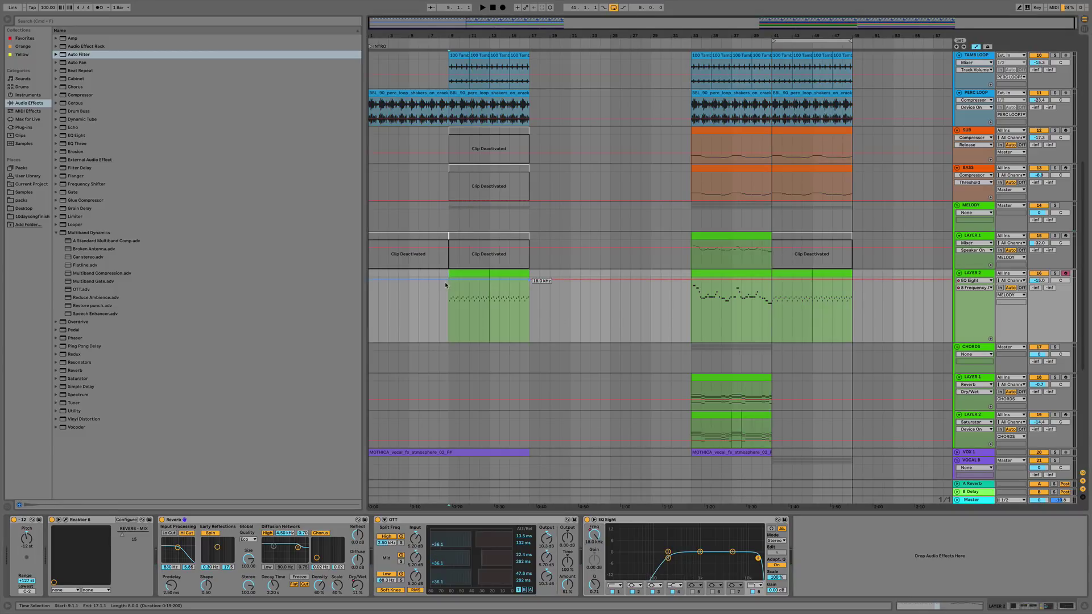
{"action": "key", "text": "space"}
{"action": "left_click_drag", "start_coordinate": [449, 289], "coordinate": [450, 311]}
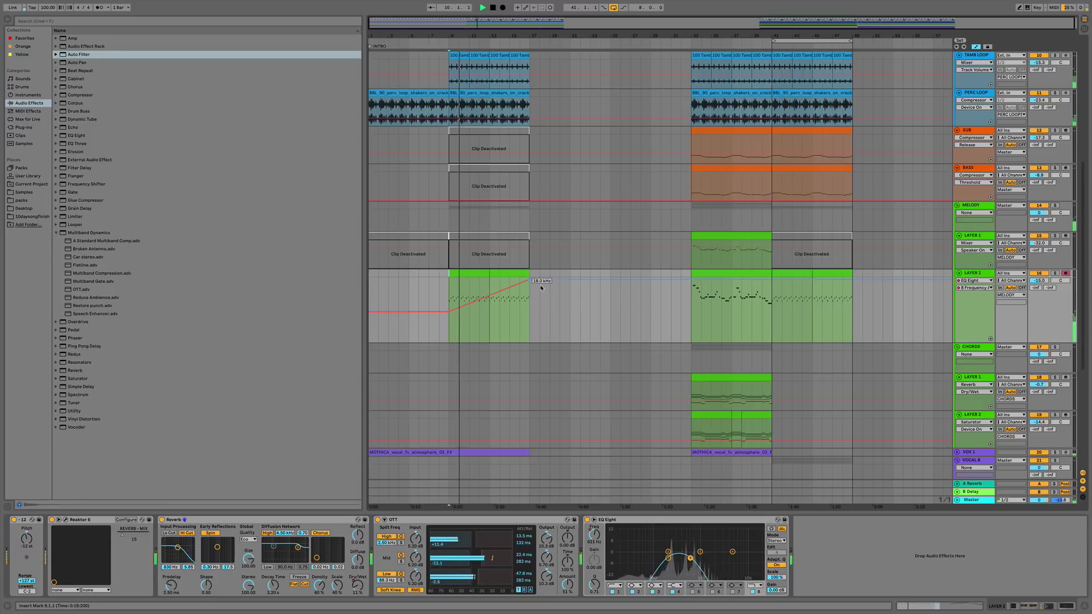
Duplicate the last four bars of MELODY LAYER 2 twice up to bar 25 and remove the copied filter frequency ramps.
{"action": "left_click_drag", "start_coordinate": [489, 300], "coordinate": [528, 299]}
{"action": "key", "text": "ctrl+d"}
{"action": "key", "text": "ctrl+d"}
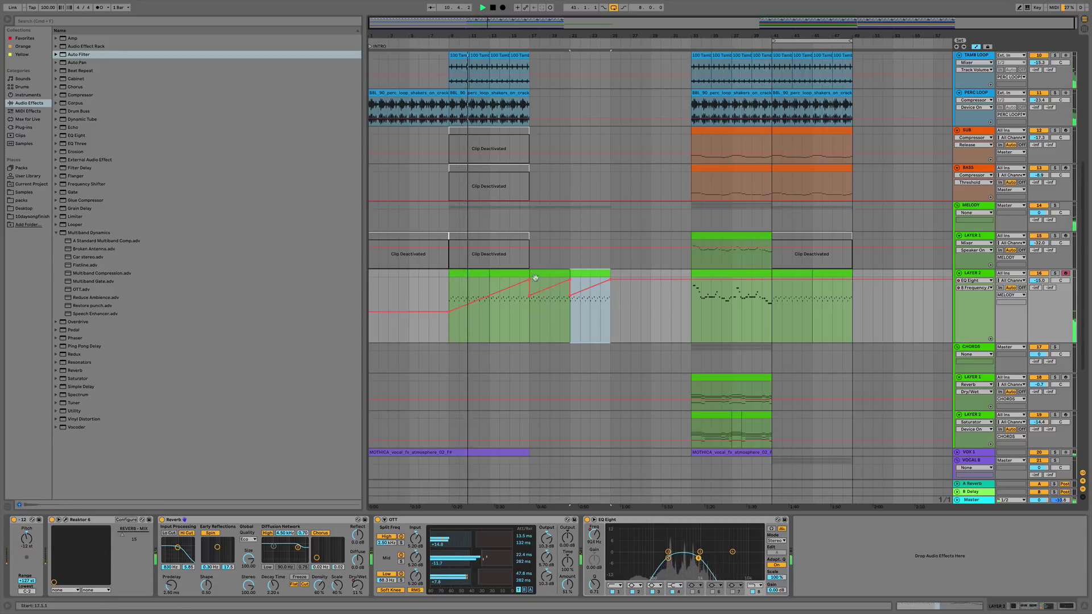
{"action": "left_click", "coordinate": [570, 296]}
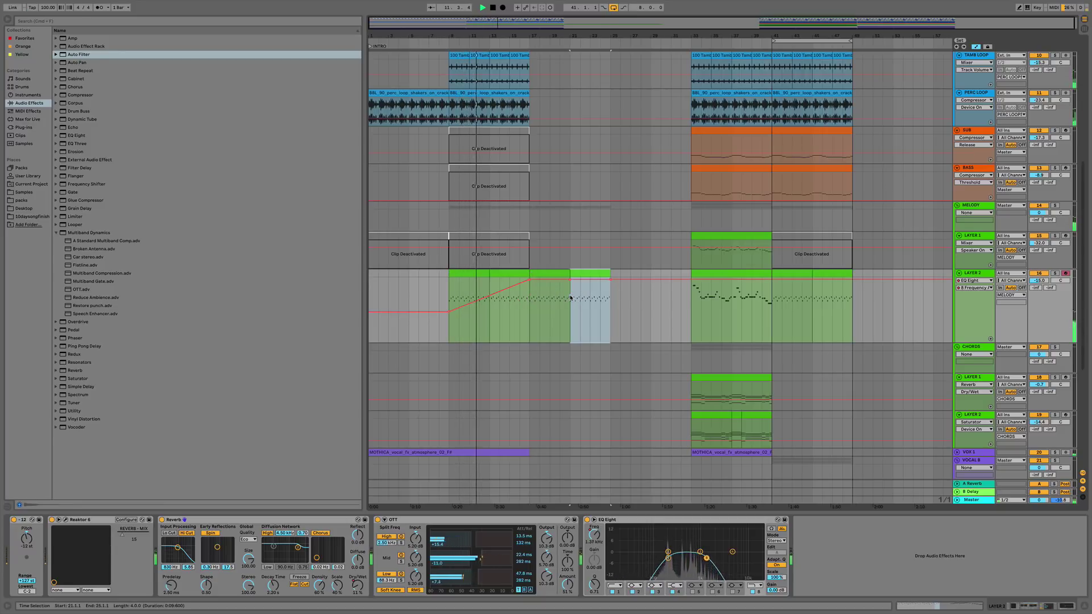
Add a locator named BREAK at bar 17.
{"action": "scroll", "coordinate": [740, 407], "scroll_direction": "down", "scroll_amount": 2}
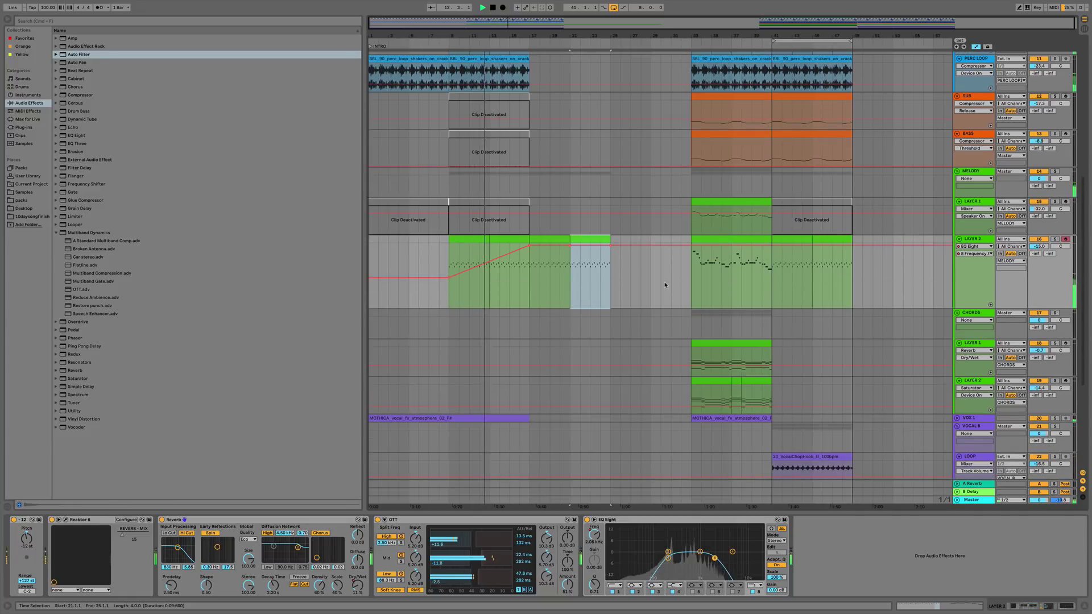
{"action": "scroll", "coordinate": [663, 297], "scroll_direction": "up", "scroll_amount": 3}
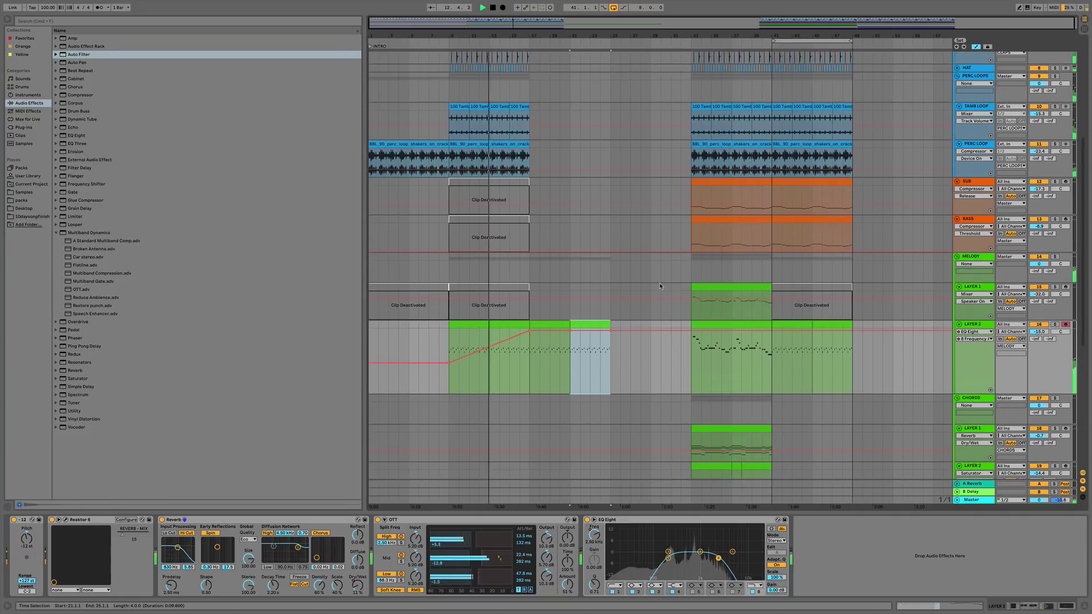
{"action": "right_click", "coordinate": [529, 48]}
{"action": "left_click", "coordinate": [541, 68]}
{"action": "type", "text": "BREAK"}
{"action": "scroll", "coordinate": [526, 49], "scroll_direction": "up", "scroll_amount": 5}
{"action": "scroll", "coordinate": [526, 49], "scroll_direction": "down", "scroll_amount": 5}
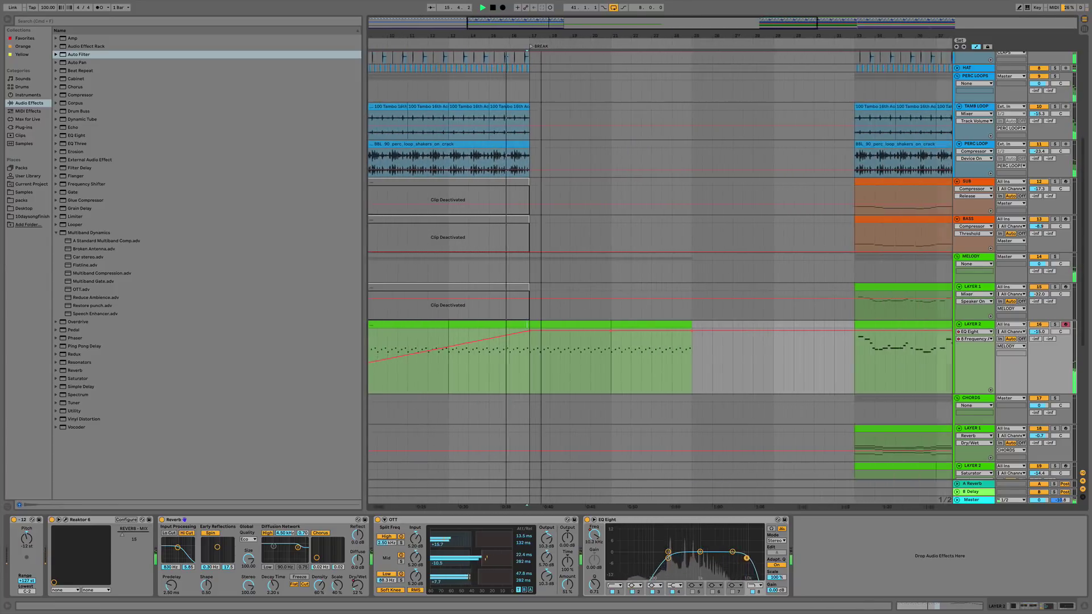
Duplicate the PERC LOOP clip of bars 9–17 twice so the loop continues up to bar 33.
{"action": "left_click", "coordinate": [485, 145]}
{"action": "key", "text": "super+d"}
{"action": "key", "text": "super+d"}
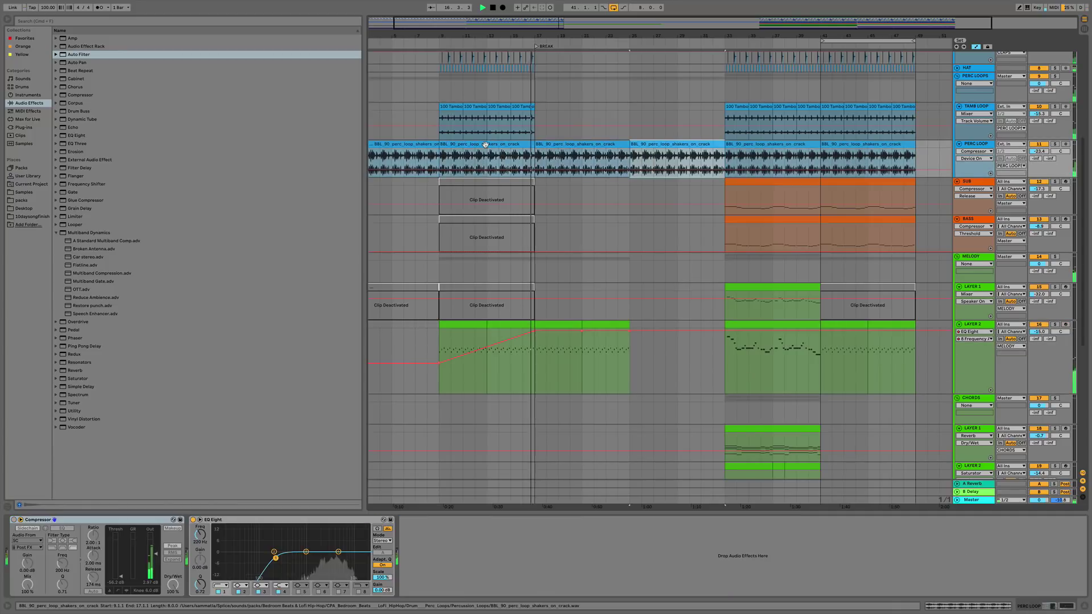
Copy the CHORDS LAYER 1 clip into bars 25–33 and duplicate the MELODY LAYER 2 pattern twice up to bar 33.
{"action": "key", "text": "a"}
{"action": "left_click", "coordinate": [557, 336]}
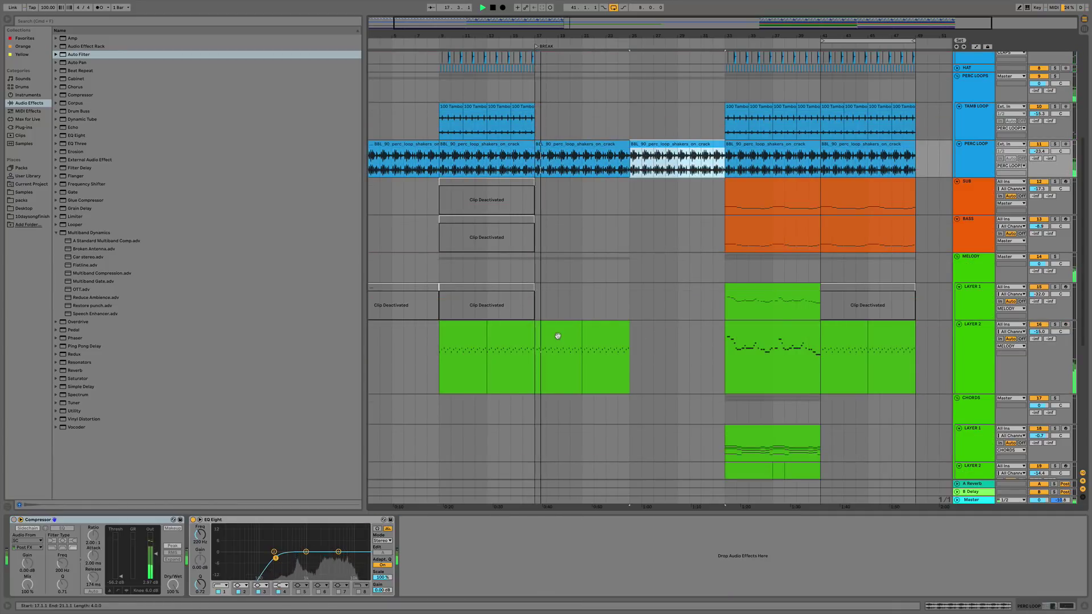
{"action": "scroll", "coordinate": [626, 330], "scroll_direction": "down", "scroll_amount": 3}
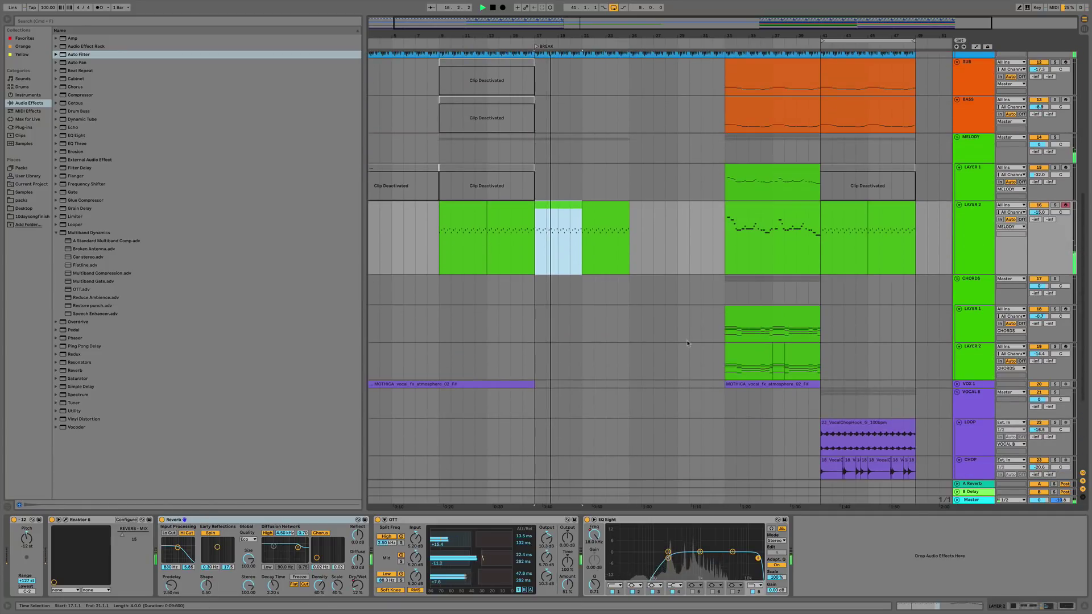
{"action": "left_click", "coordinate": [769, 316]}
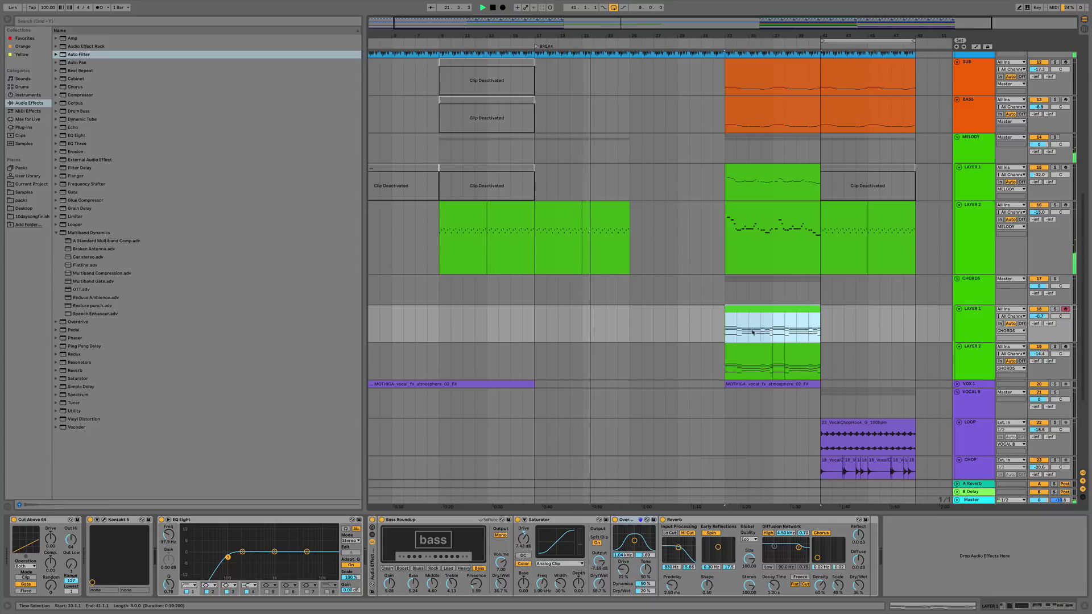
{"action": "left_click", "coordinate": [635, 328]}
{"action": "key", "text": "super+v"}
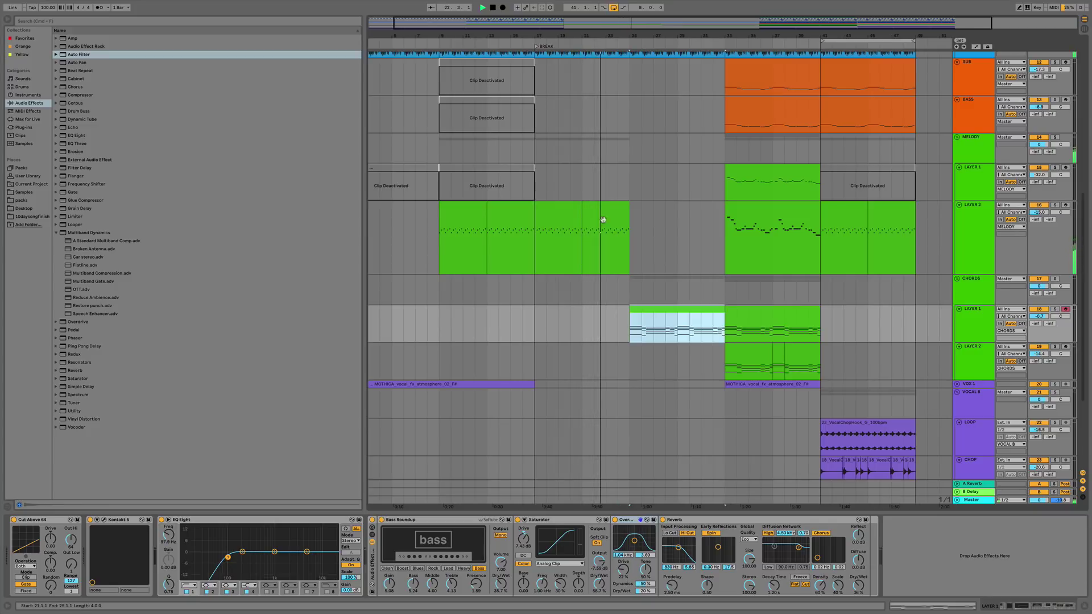
{"action": "left_click", "coordinate": [602, 203]}
{"action": "key", "text": "super+d"}
{"action": "key", "text": "super+d"}
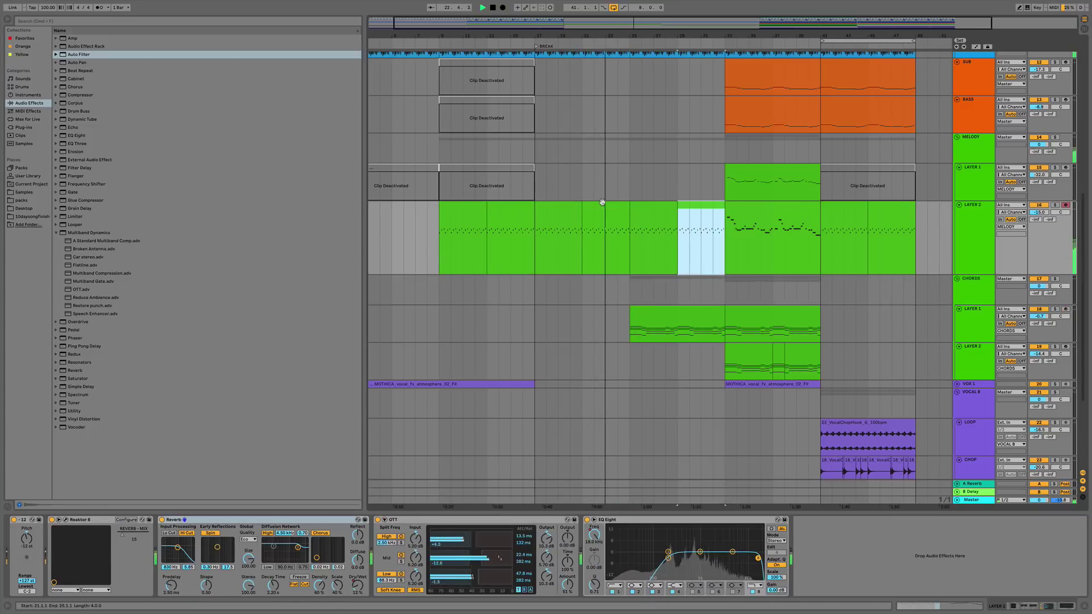
Copy the BASS clip from bar 33 into bars 25–33.
{"action": "left_click", "coordinate": [756, 107]}
{"action": "key", "text": "super+c"}
{"action": "left_click", "coordinate": [629, 113]}
{"action": "key", "text": "super+v"}
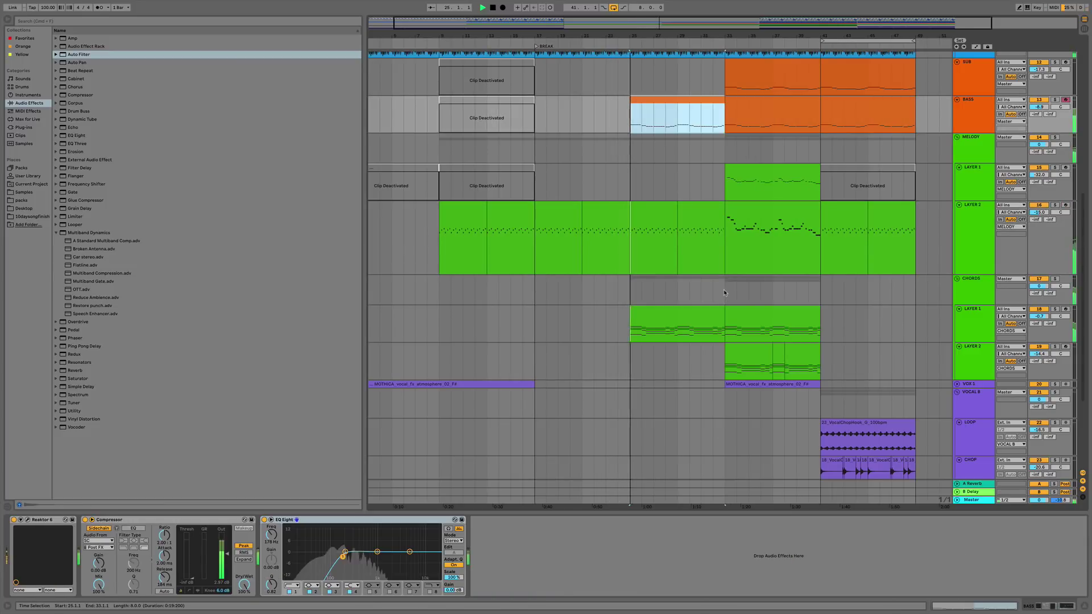
Copy the SC sidechain clip from bar 33 into bars 25–33.
{"action": "scroll", "coordinate": [721, 296], "scroll_direction": "up", "scroll_amount": 10}
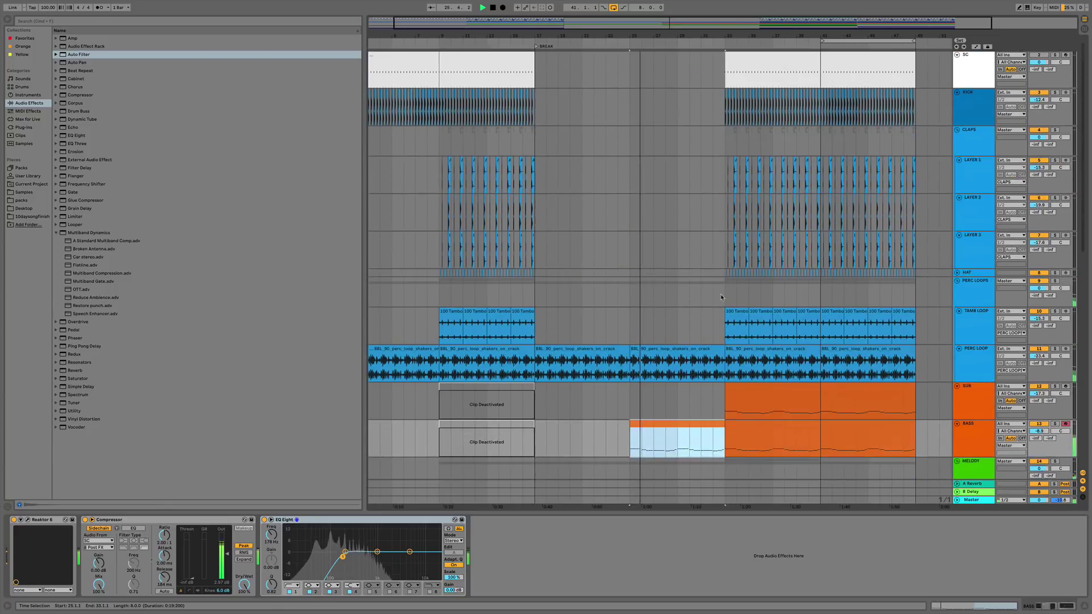
{"action": "left_click", "coordinate": [748, 67]}
{"action": "key", "text": "super+c"}
{"action": "left_click", "coordinate": [636, 80]}
{"action": "key", "text": "super+v"}
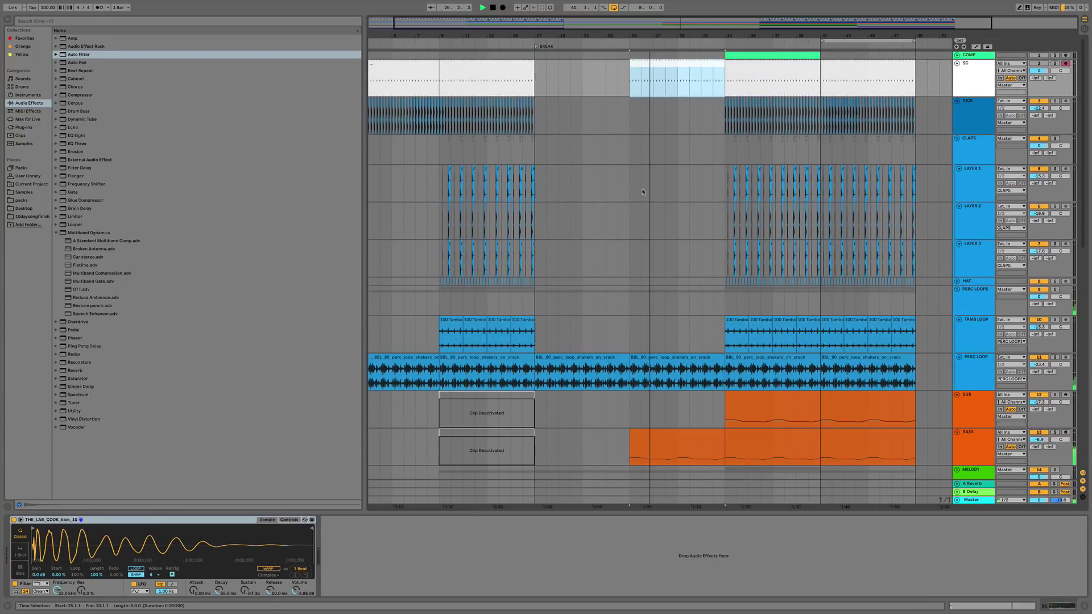
Fill bars 17–25 of the SC track with the same sidechain clip.
{"action": "scroll", "coordinate": [649, 244], "scroll_direction": "down", "scroll_amount": 15}
{"action": "scroll", "coordinate": [648, 244], "scroll_direction": "up", "scroll_amount": 5}
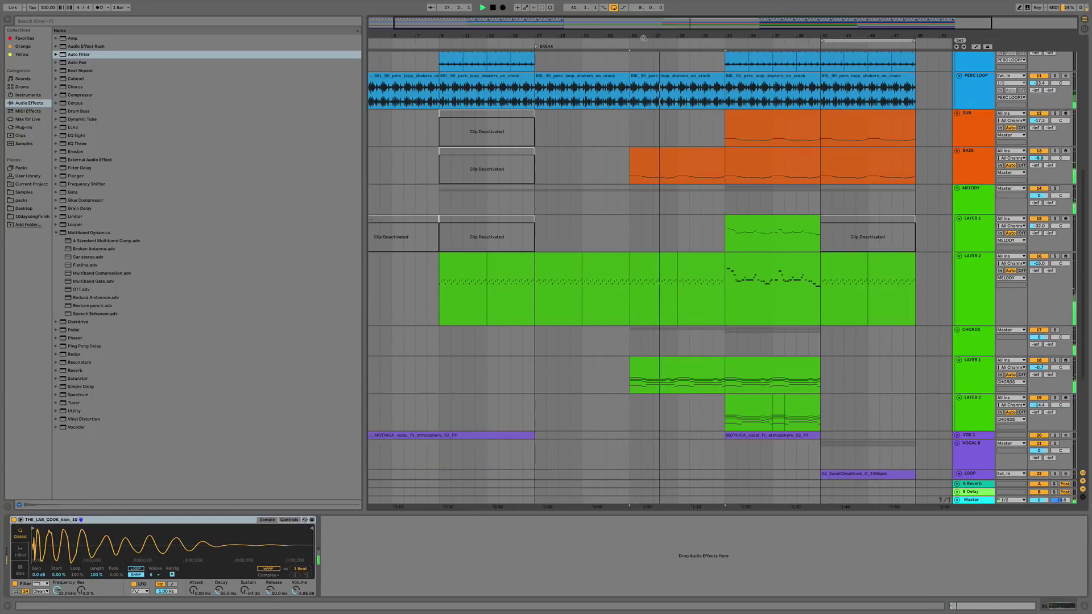
{"action": "scroll", "coordinate": [623, 62], "scroll_direction": "up", "scroll_amount": 8}
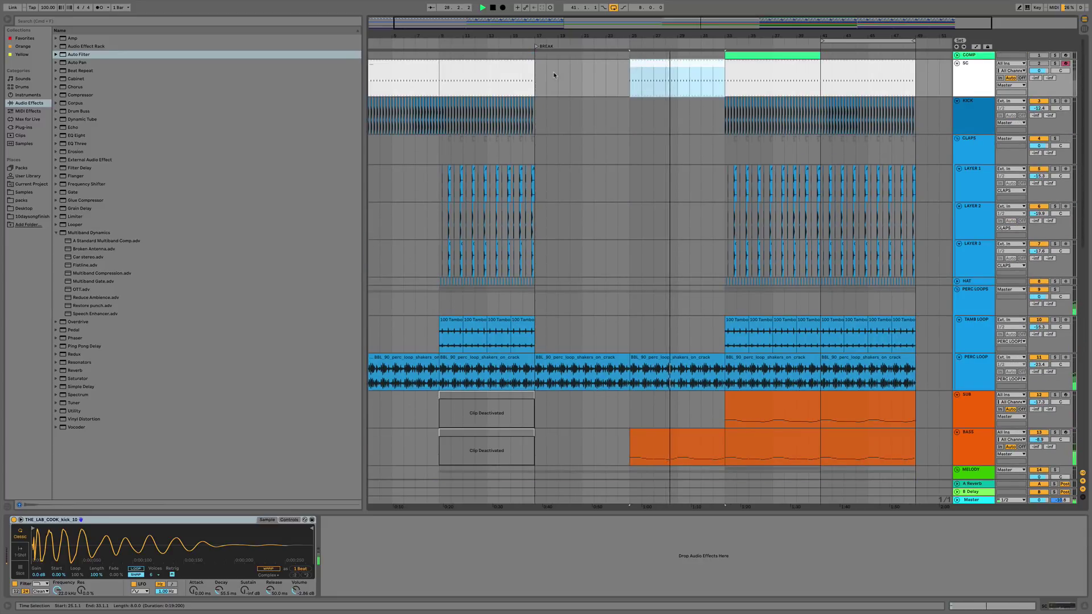
{"action": "left_click", "coordinate": [574, 77]}
{"action": "scroll", "coordinate": [679, 167], "scroll_direction": "down", "scroll_amount": 5}
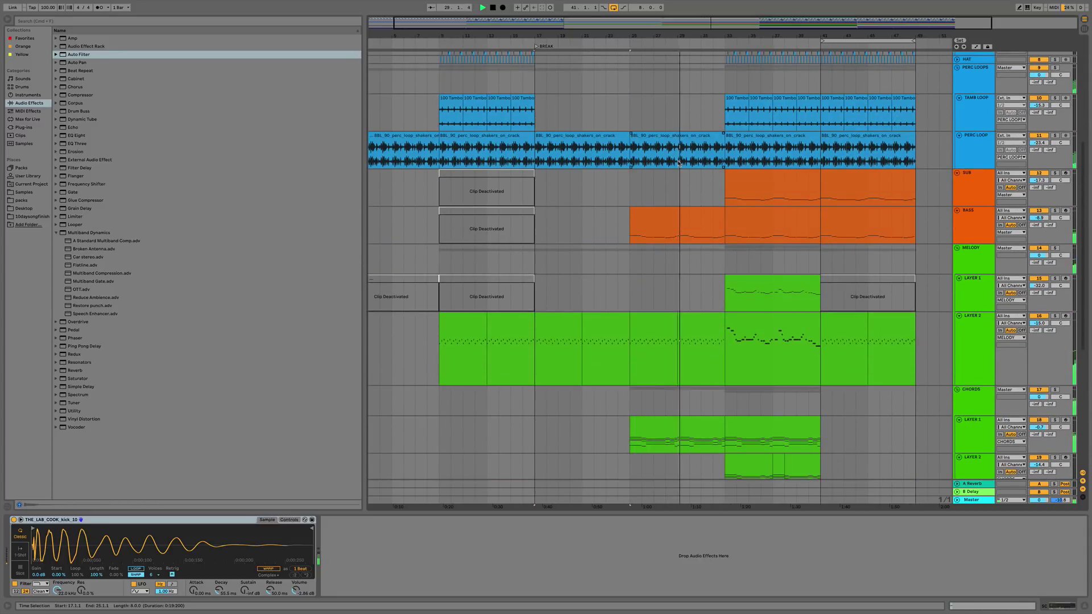
Delete the TAMB LOOP clips in bars 33–41 and duplicate the VOX 1 atmosphere clip into bars 17–33.
{"action": "left_click_drag", "start_coordinate": [729, 102], "coordinate": [819, 103]}
{"action": "scroll", "coordinate": [721, 246], "scroll_direction": "down", "scroll_amount": 8}
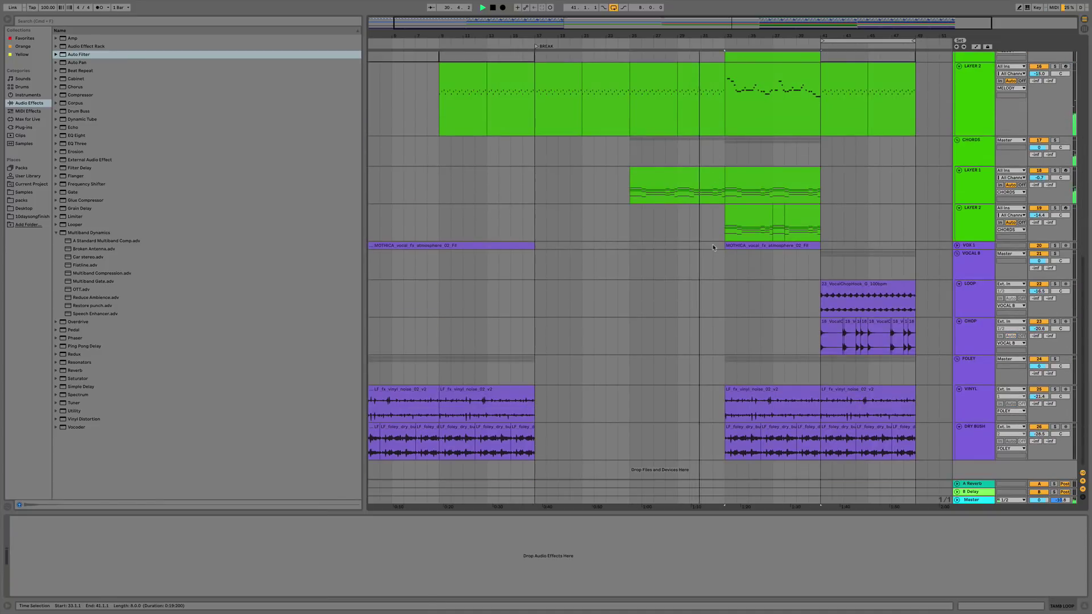
{"action": "left_click", "coordinate": [648, 247]}
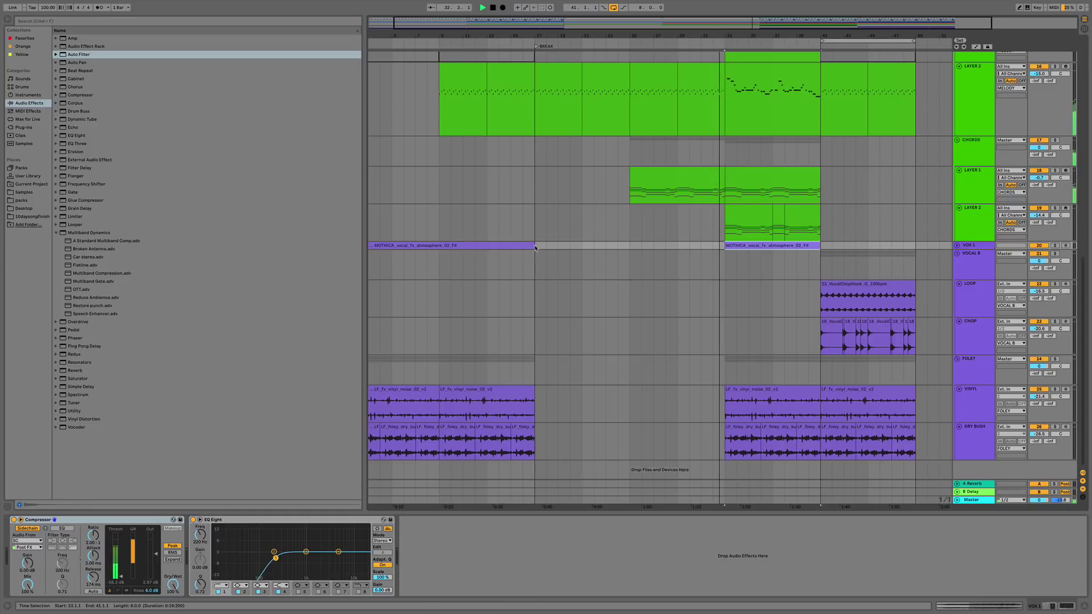
{"action": "left_click", "coordinate": [514, 245]}
{"action": "left_click_drag", "start_coordinate": [514, 37], "coordinate": [517, 35]}
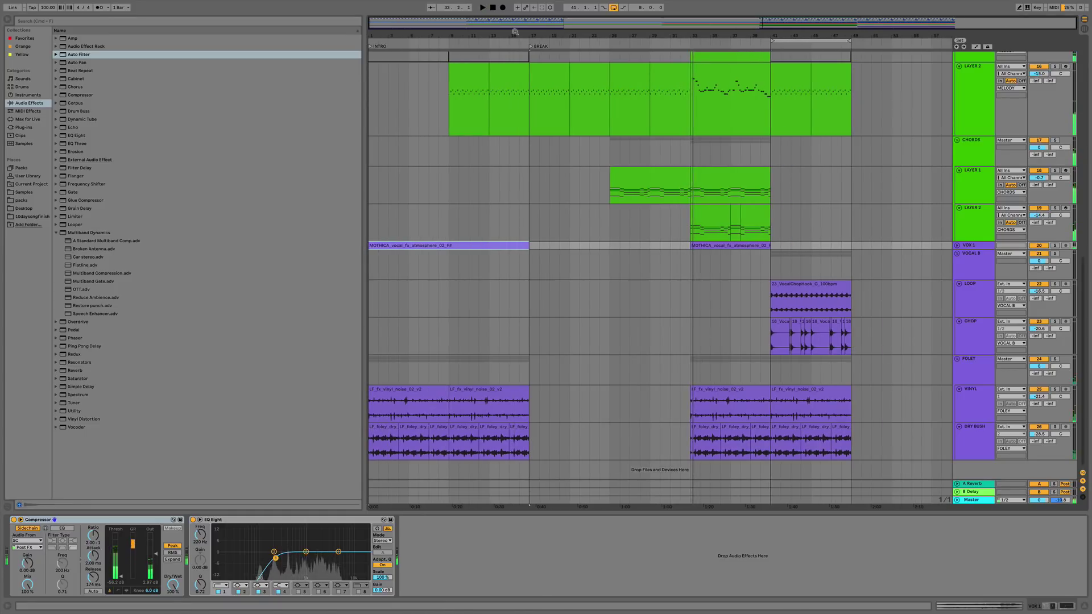
{"action": "key", "text": "ctrl+d"}
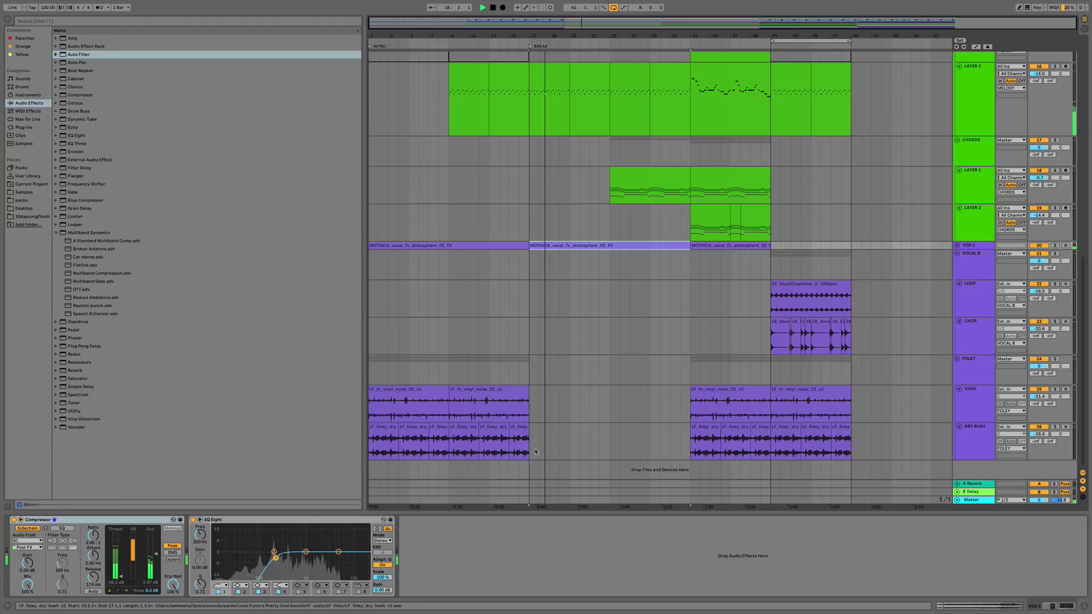
Duplicate the VINYL and DRY BUSH foley clips from the intro into bars 17–33.
{"action": "left_click_drag", "start_coordinate": [526, 452], "coordinate": [346, 412]}
{"action": "key", "text": "ctrl+d"}
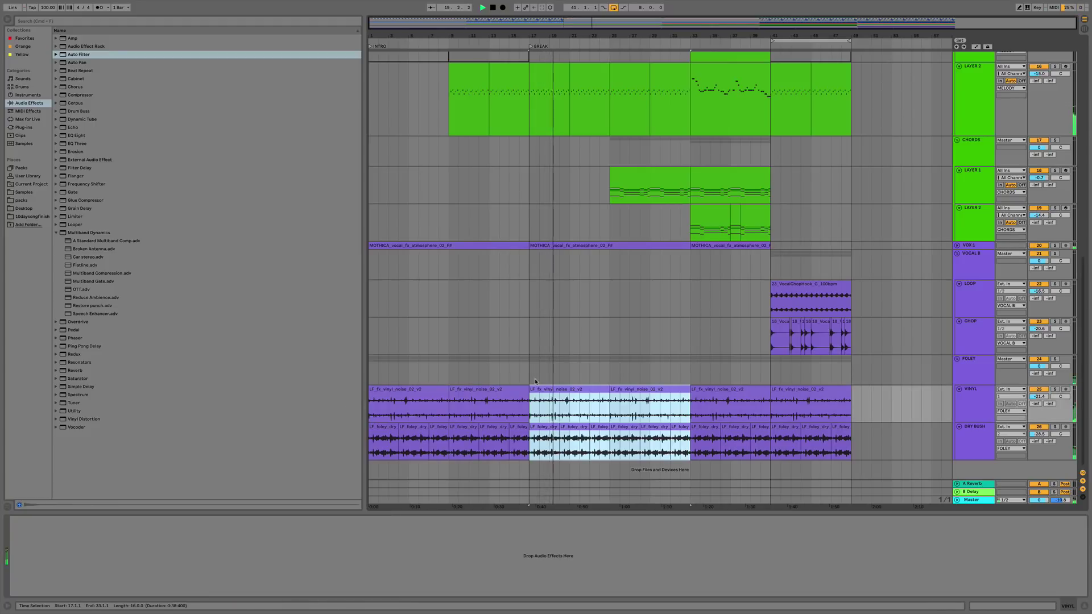
{"action": "left_click", "coordinate": [549, 406]}
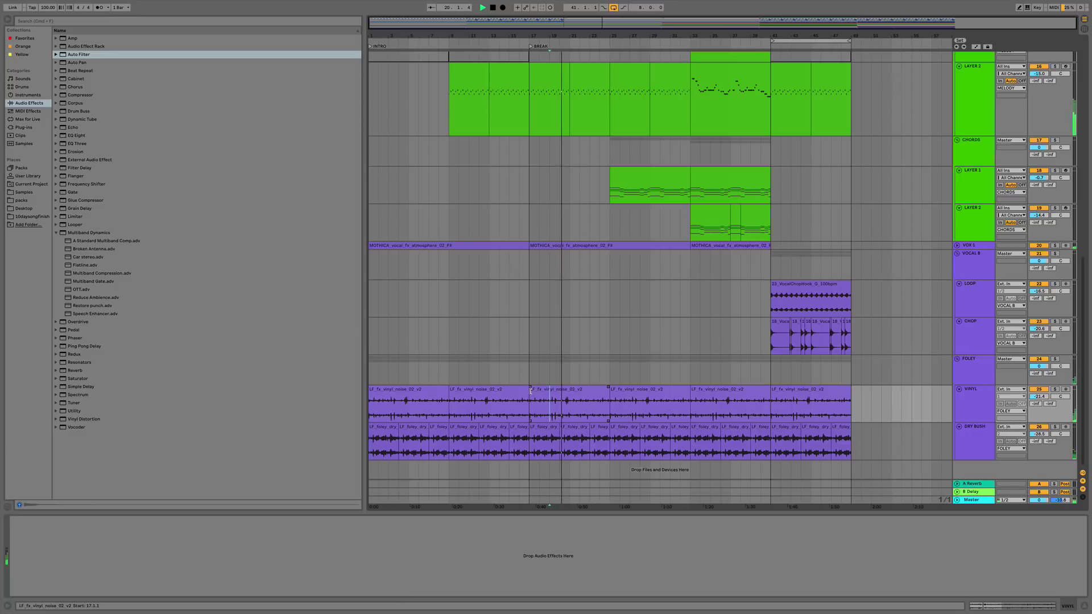
Remove the VINYL and DRY BUSH clips in bars 17–25 and fade in the VINYL clip across bars 25–33.
{"action": "left_click", "coordinate": [548, 390]}
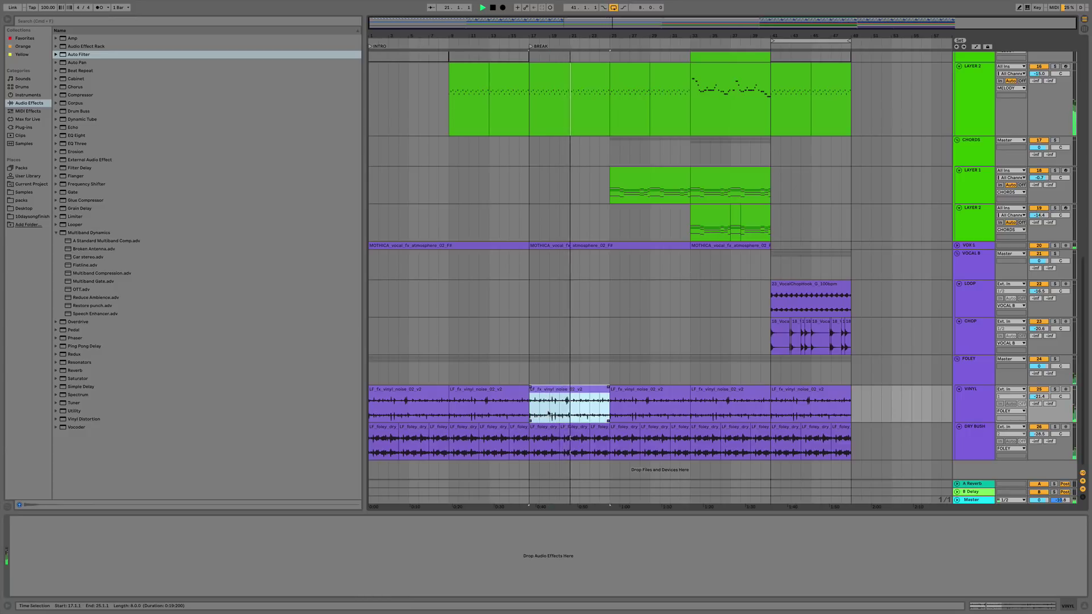
{"action": "left_click", "coordinate": [548, 438], "text": "shift"}
{"action": "left_click_drag", "start_coordinate": [548, 390], "coordinate": [704, 389]}
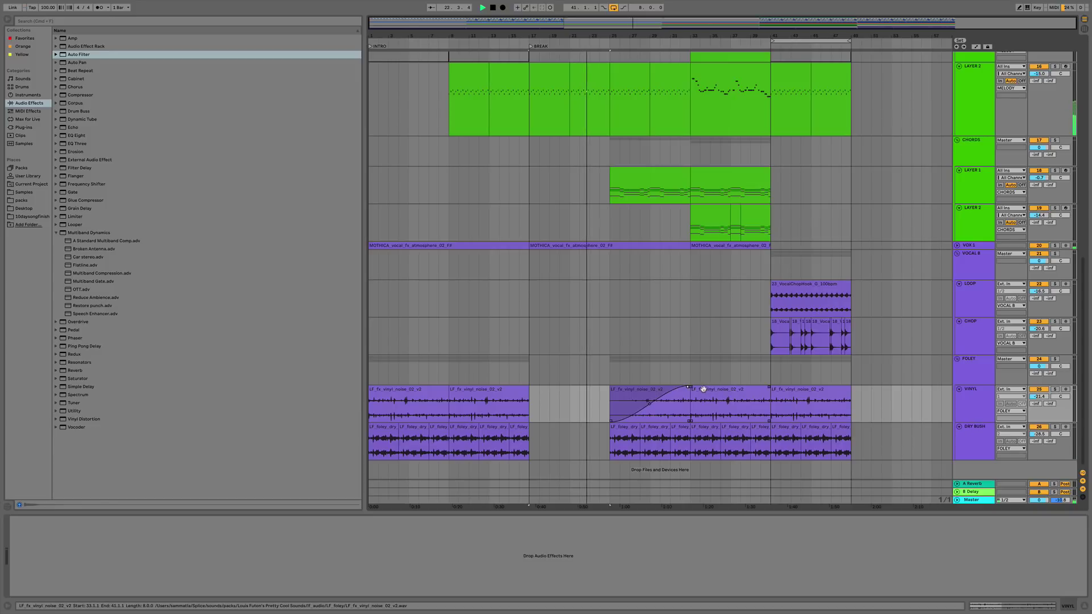
Copy the three CLAPS layers from bars 33–41 into bars 25–33 and play the section back.
{"action": "scroll", "coordinate": [703, 389], "scroll_direction": "up", "scroll_amount": 10}
{"action": "scroll", "coordinate": [692, 384], "scroll_direction": "up", "scroll_amount": 9}
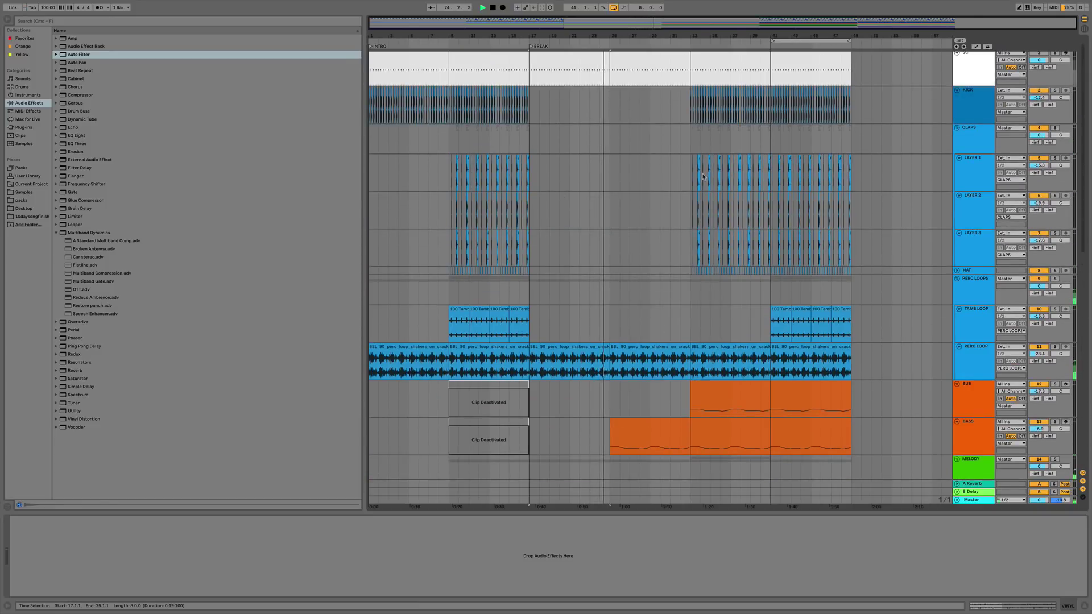
{"action": "left_click_drag", "start_coordinate": [692, 211], "coordinate": [769, 257]}
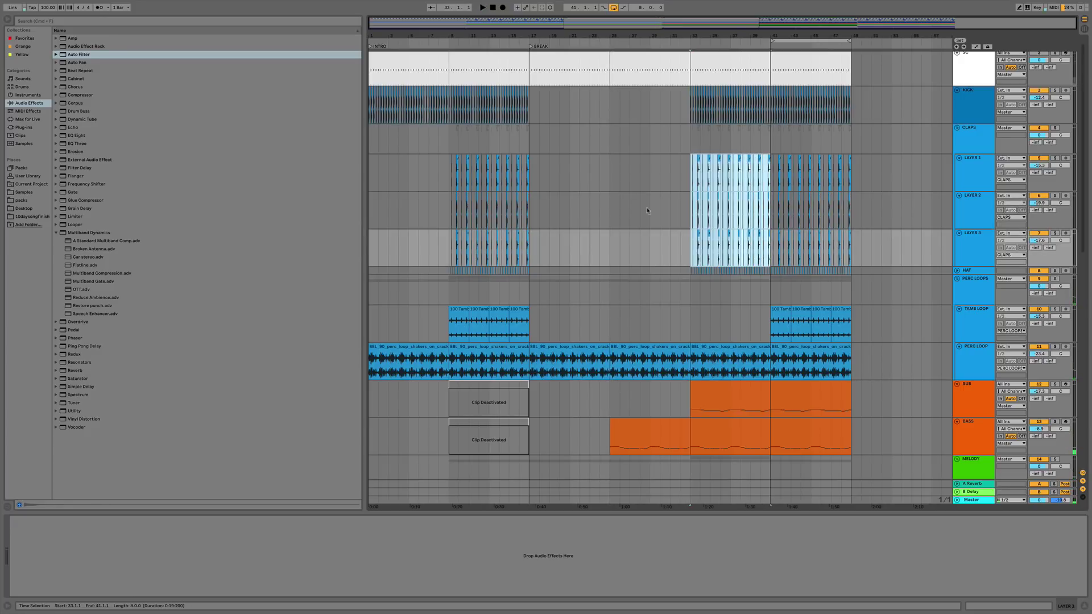
{"action": "left_click", "coordinate": [604, 177]}
{"action": "key", "text": "ctrl+v"}
{"action": "key", "text": "space"}
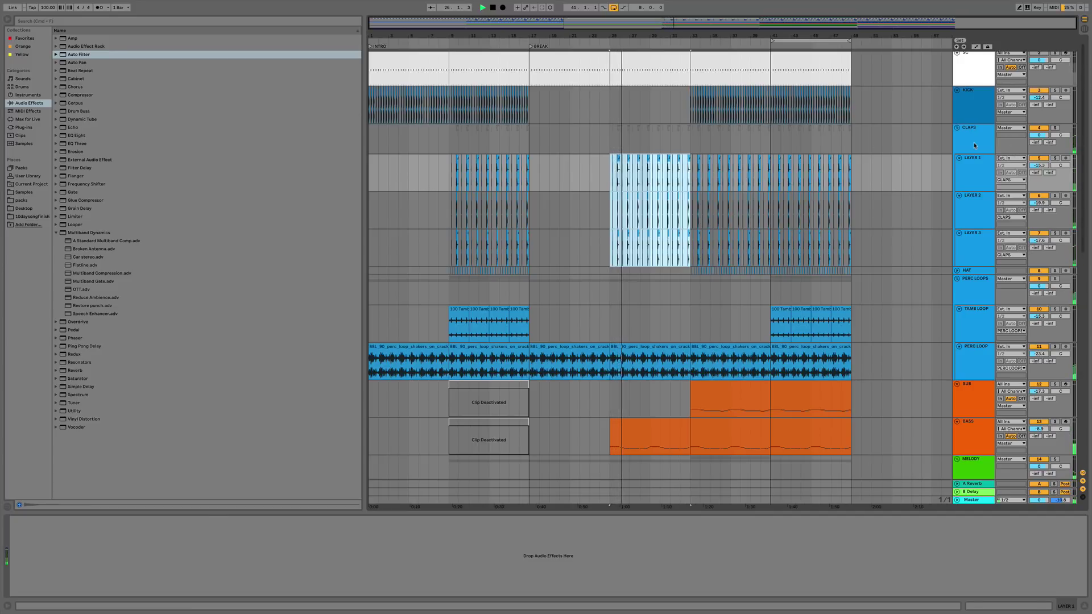
Lower the CLAPS group's EQ Eight frequency automation to about 1.78 kHz across bars 25–33.
{"action": "key", "text": "Up"}
{"action": "left_click", "coordinate": [178, 592]}
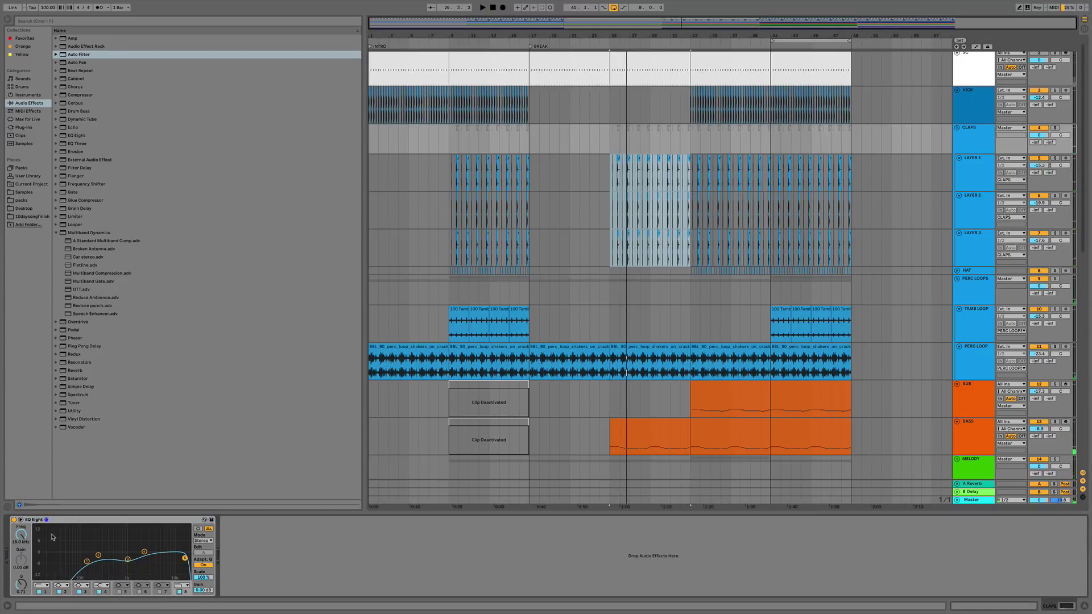
{"action": "key", "text": "a"}
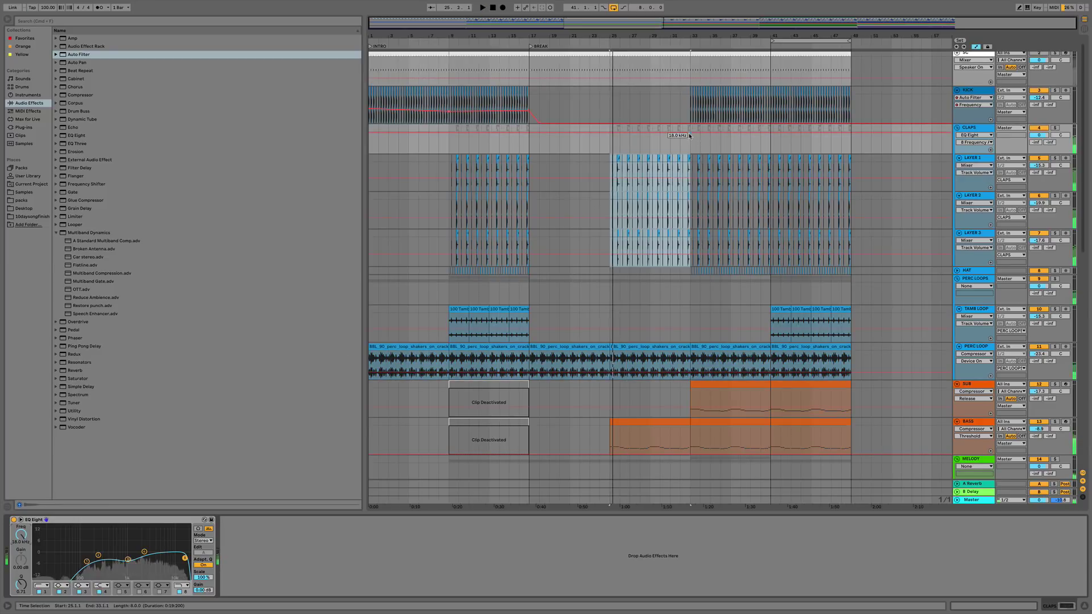
{"action": "left_click_drag", "start_coordinate": [689, 141], "coordinate": [618, 142]}
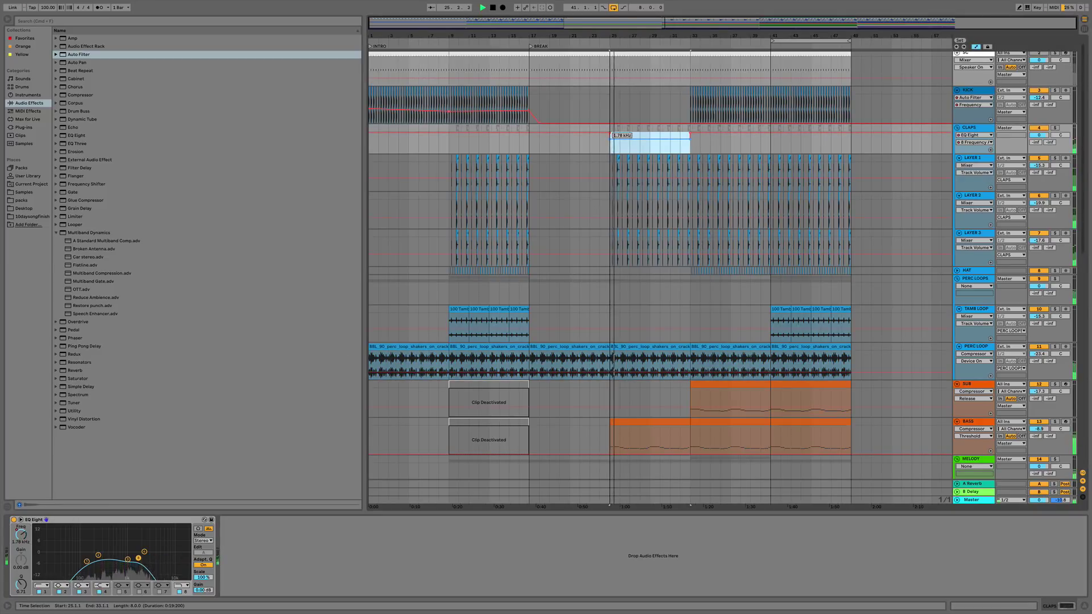
{"action": "left_click", "coordinate": [591, 176]}
{"action": "key", "text": "a"}
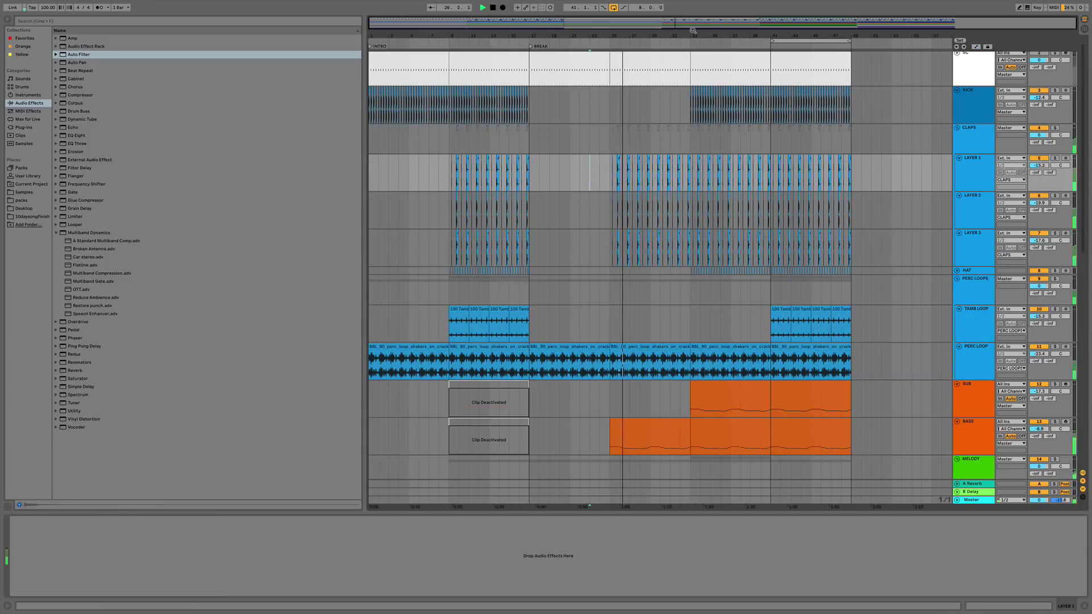
Review the break's clips across the percussion, bass, melody, chord, vocal and foley tracks during playback.
{"action": "scroll", "coordinate": [591, 175], "scroll_direction": "right", "scroll_amount": 10}
{"action": "scroll", "coordinate": [647, 153], "scroll_direction": "down", "scroll_amount": 8}
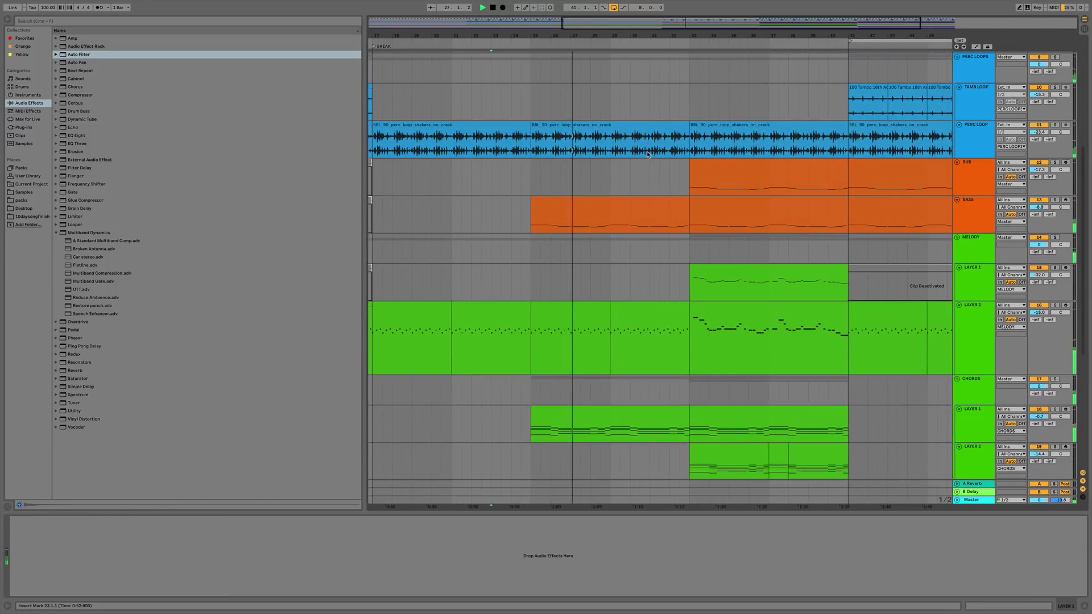
{"action": "scroll", "coordinate": [647, 154], "scroll_direction": "down", "scroll_amount": 8}
{"action": "scroll", "coordinate": [647, 153], "scroll_direction": "left", "scroll_amount": 10}
{"action": "mouse_move", "coordinate": [728, 1]}
{"action": "left_click", "coordinate": [865, 5]}
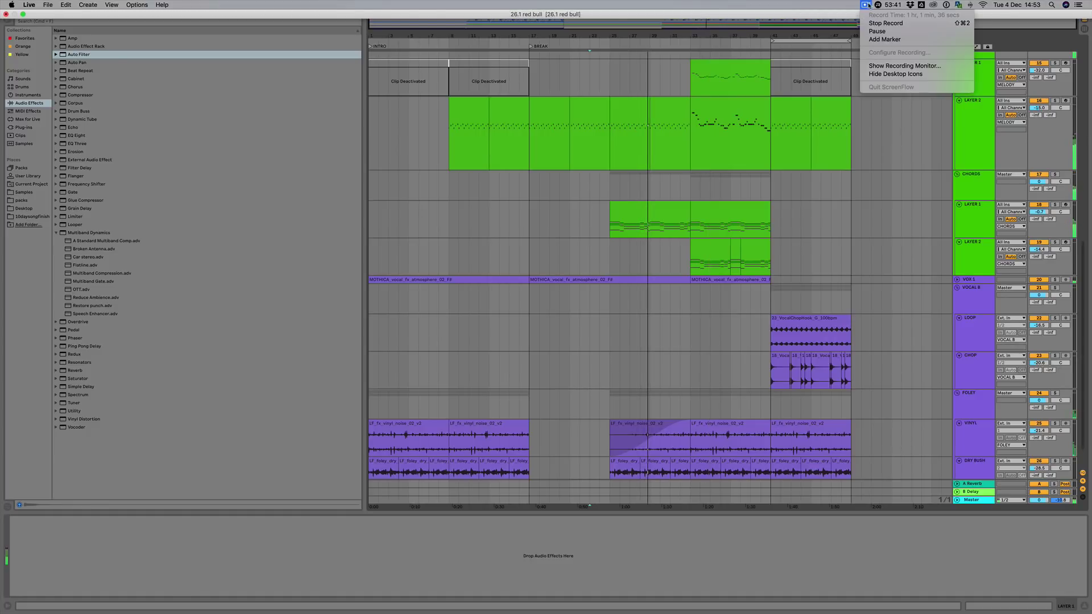
{"action": "key", "text": "Escape"}
{"action": "scroll", "coordinate": [654, 216], "scroll_direction": "up", "scroll_amount": 5}
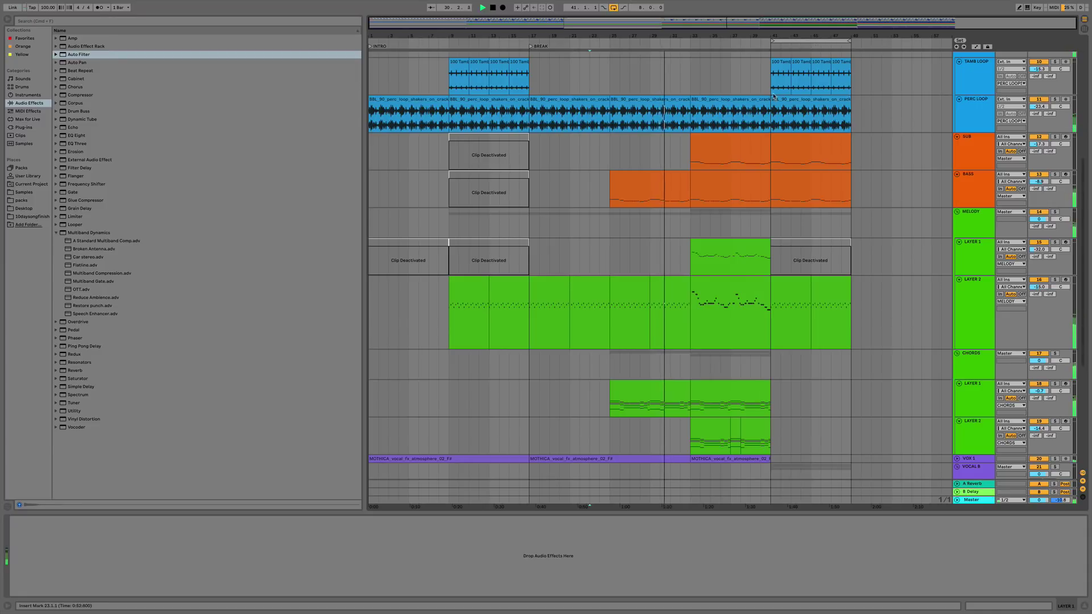
{"action": "scroll", "coordinate": [664, 414], "scroll_direction": "down", "scroll_amount": 5}
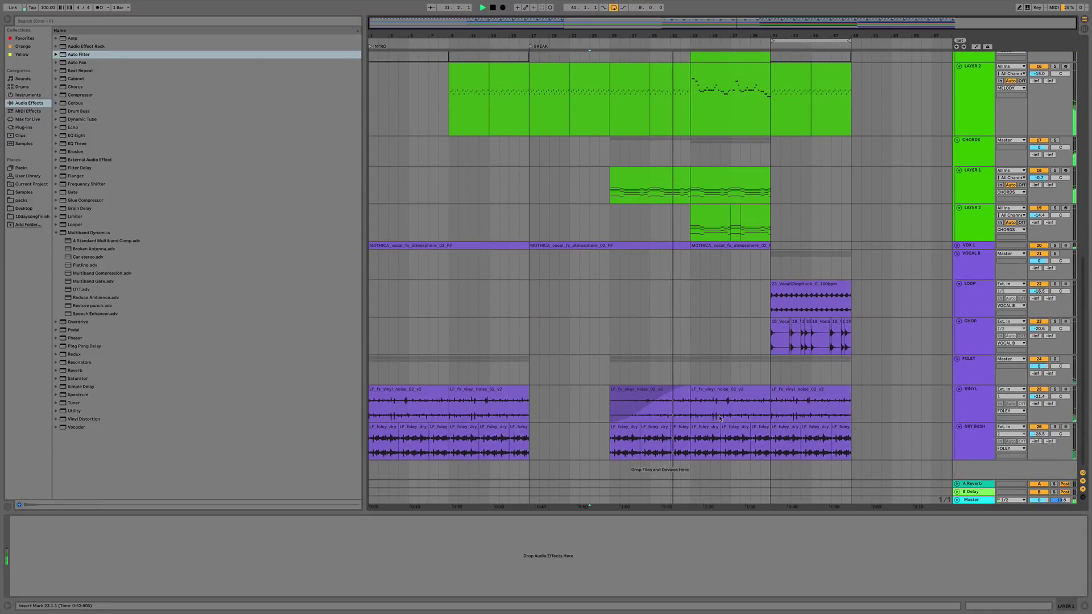
{"action": "scroll", "coordinate": [731, 410], "scroll_direction": "up", "scroll_amount": 10}
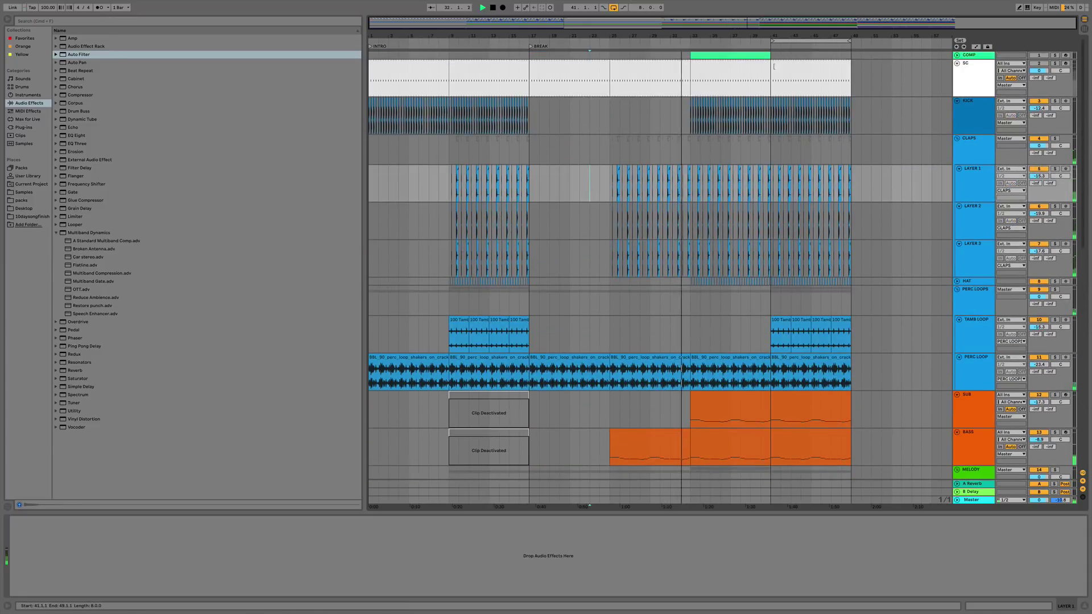
Delete the clips on all tracks in bars 41–49, from SC down to DRY BUSH.
{"action": "left_click", "coordinate": [769, 70]}
{"action": "left_click", "coordinate": [774, 79]}
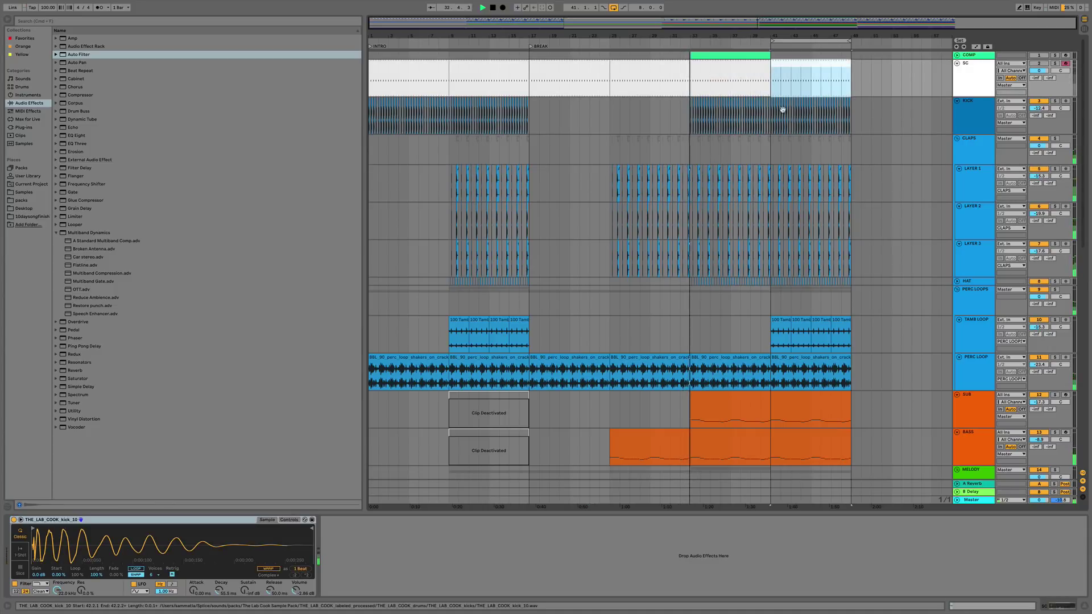
{"action": "scroll", "coordinate": [800, 152], "scroll_direction": "down", "scroll_amount": 10}
{"action": "left_click", "coordinate": [851, 449], "text": "shift"}
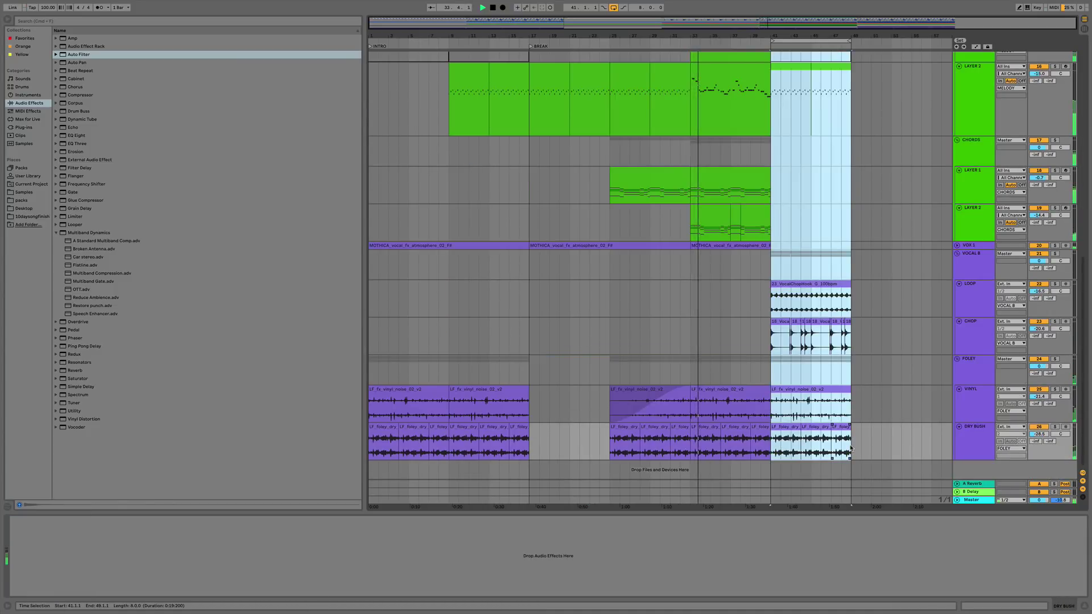
{"action": "key", "text": "Delete"}
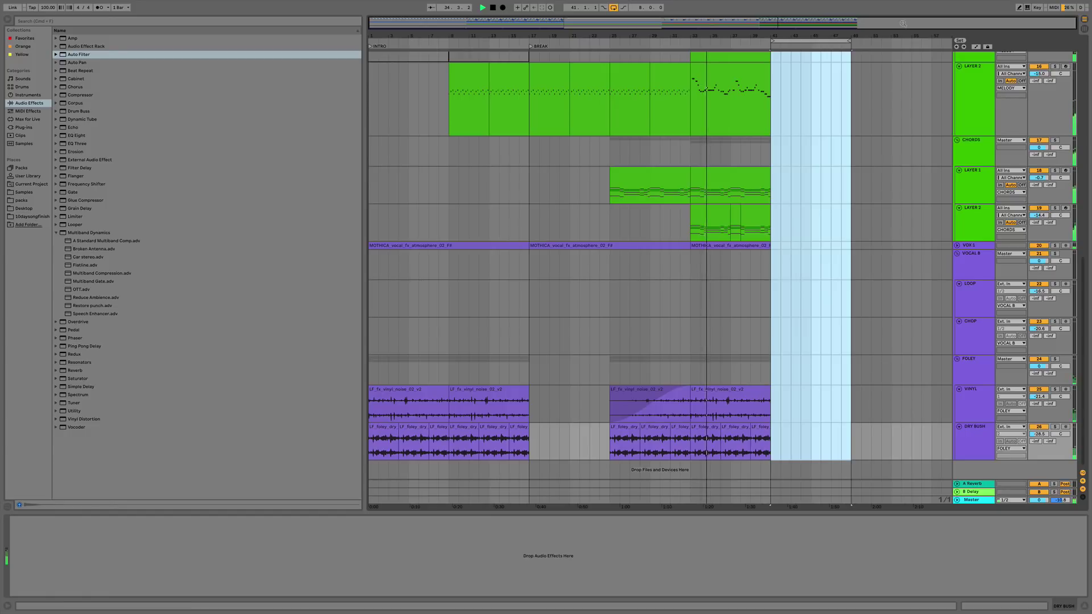
{"action": "left_click", "coordinate": [934, 433]}
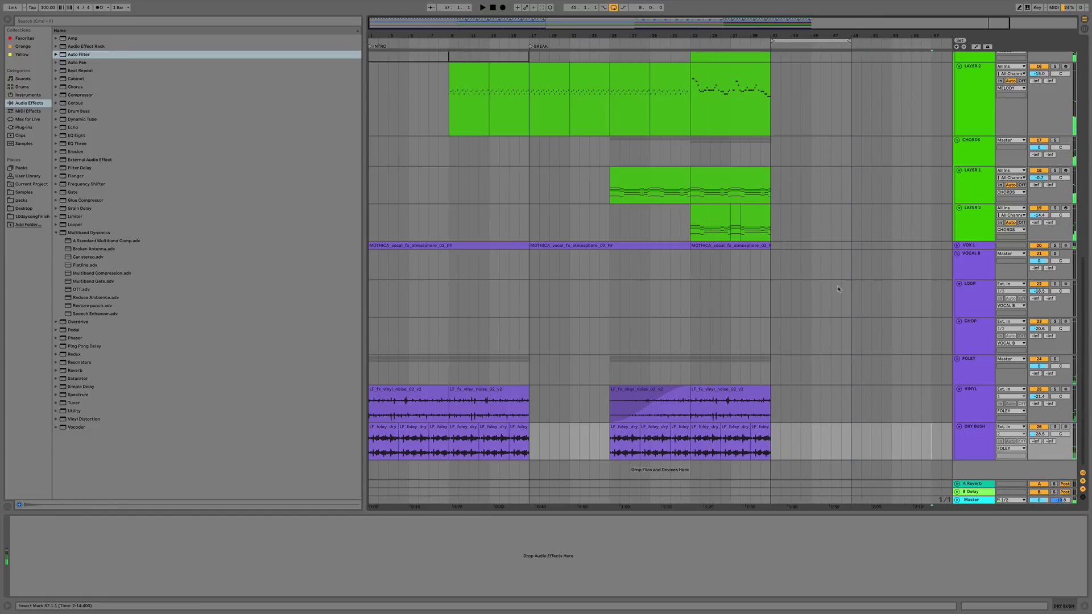
Deactivate the MELODY LAYER 1 and LAYER 2 clips in bars 33–41.
{"action": "scroll", "coordinate": [732, 94], "scroll_direction": "up", "scroll_amount": 5}
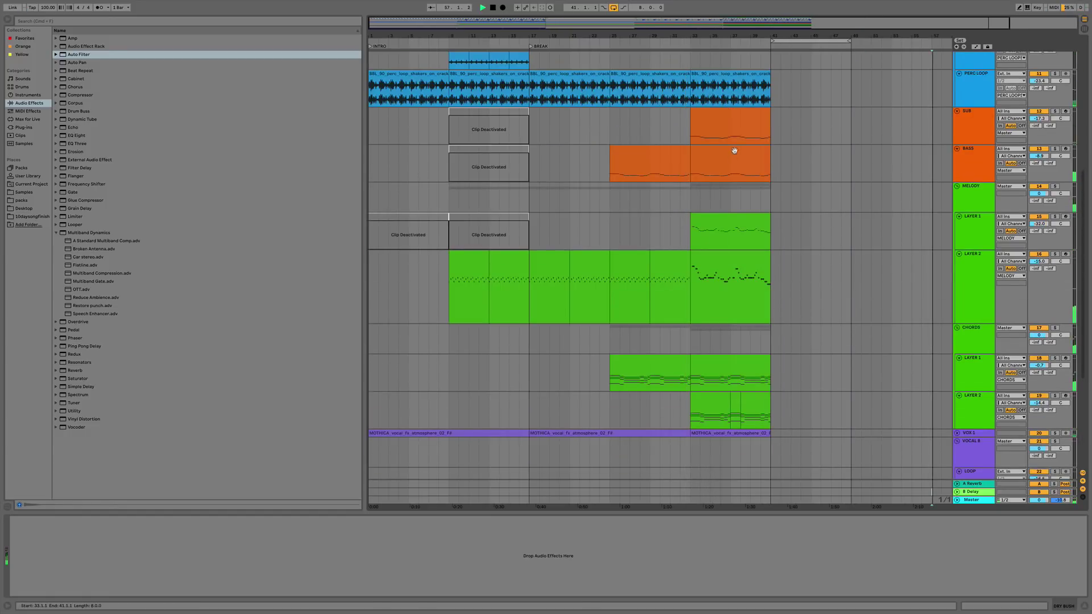
{"action": "key", "text": "space"}
{"action": "left_click", "coordinate": [708, 215]}
{"action": "key", "text": "0"}
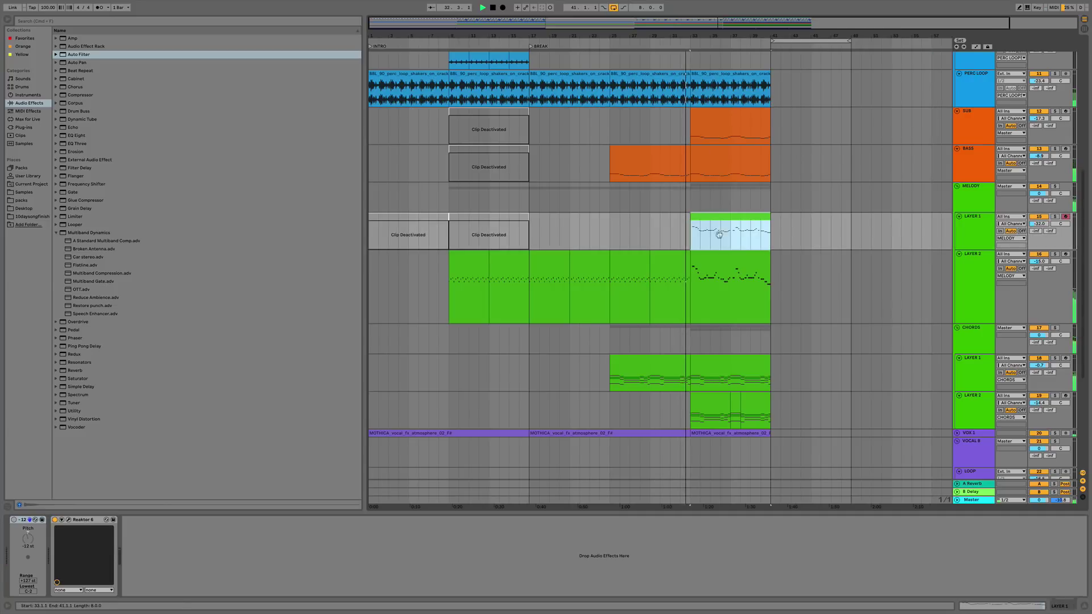
{"action": "left_click", "coordinate": [721, 267]}
{"action": "key", "text": "0"}
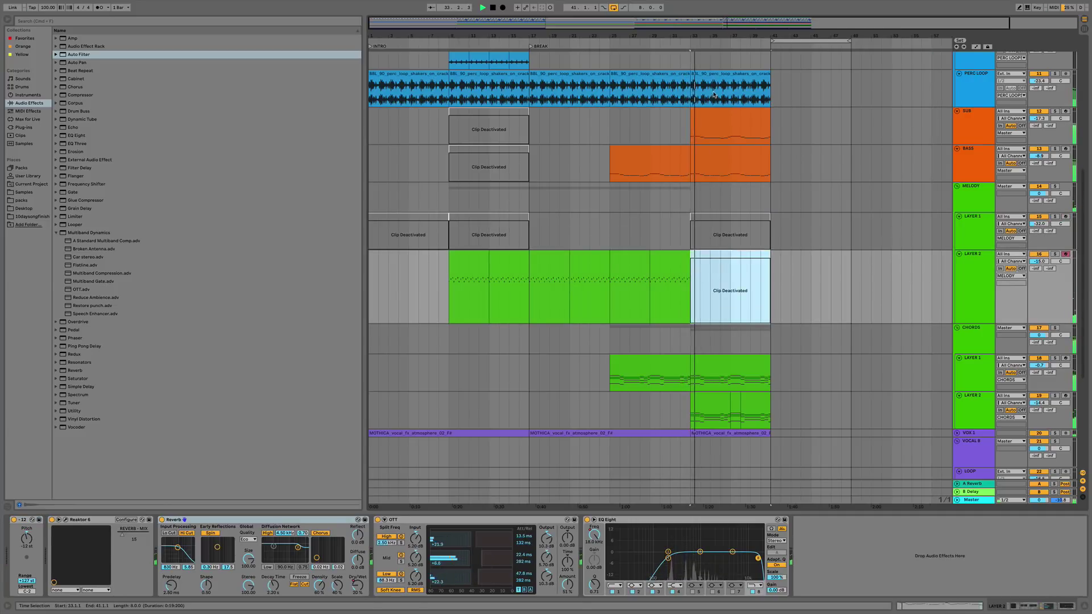
Deepen the falling EQ Eight frequency automation on MELODY LAYER 2 by lowering its end point at bar 33.
{"action": "left_click", "coordinate": [642, 35]}
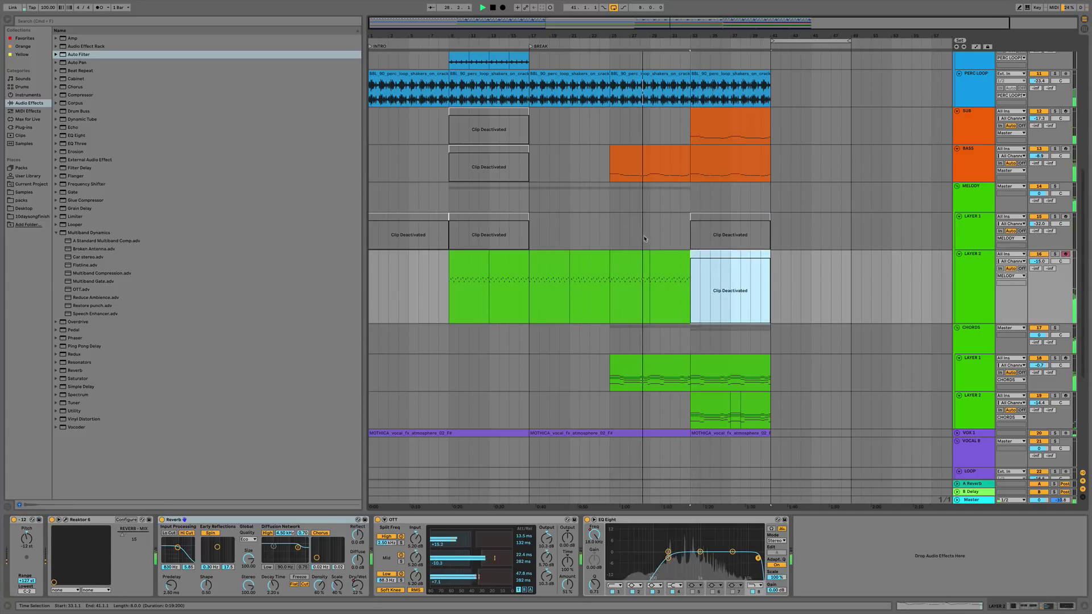
{"action": "left_click", "coordinate": [641, 255]}
{"action": "key", "text": "space"}
{"action": "left_click", "coordinate": [974, 267]}
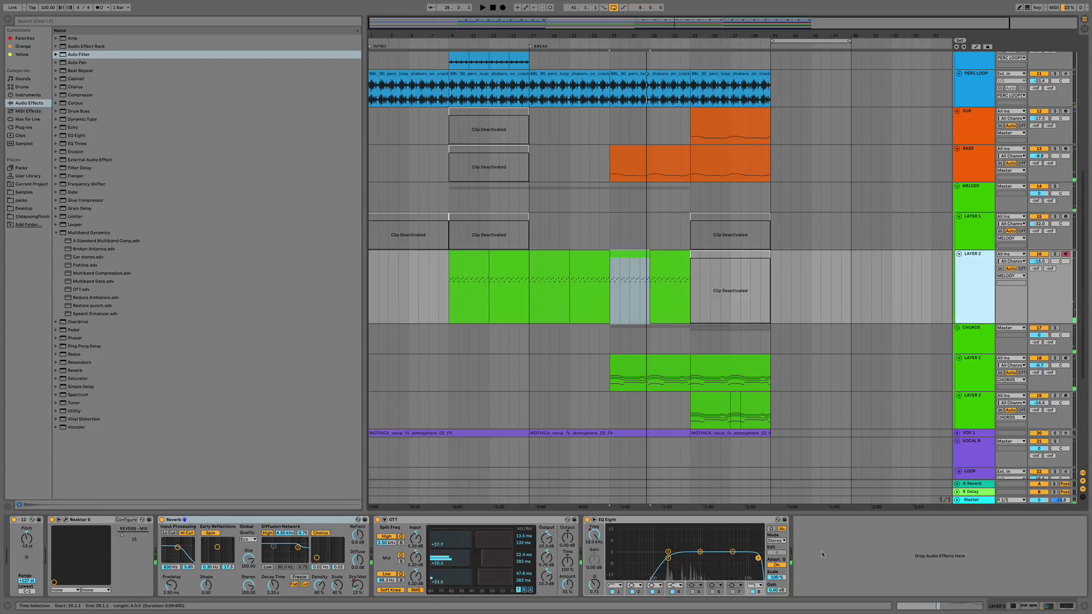
{"action": "key", "text": "a"}
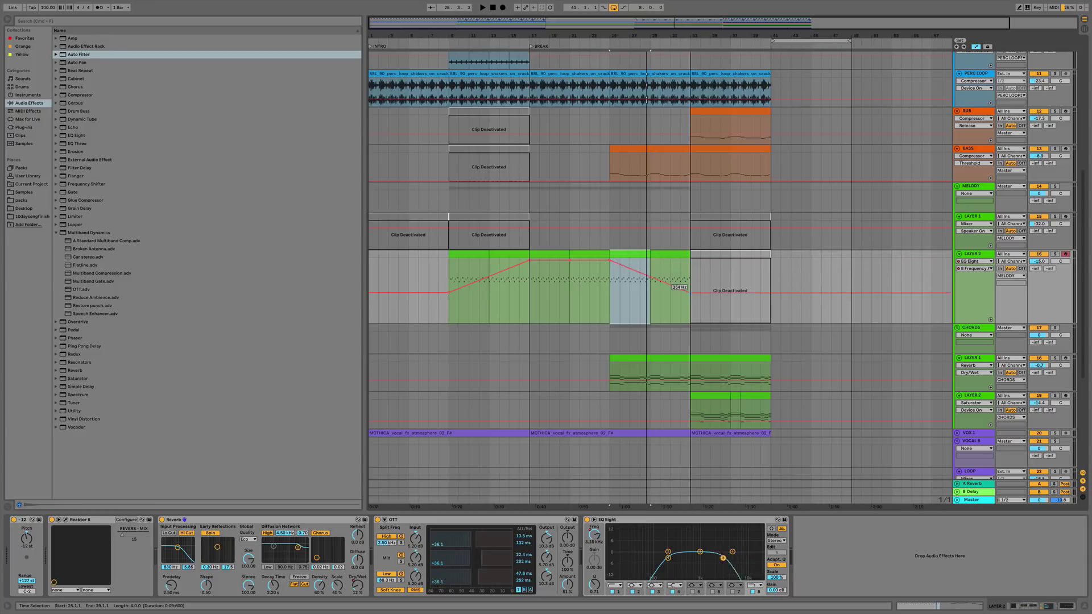
{"action": "key", "text": "space"}
{"action": "left_click_drag", "start_coordinate": [688, 290], "coordinate": [690, 308]}
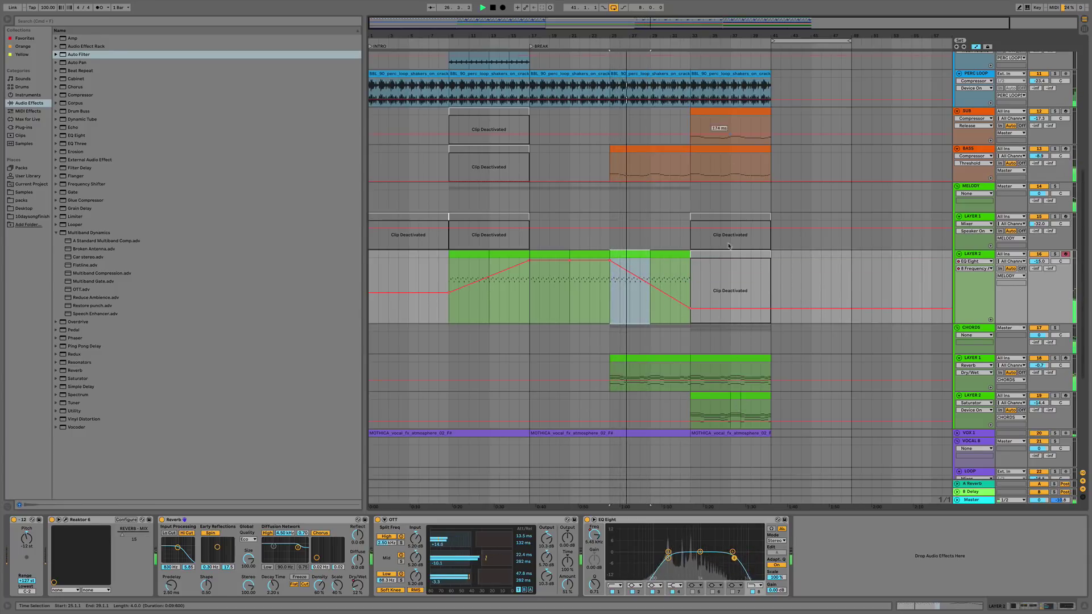
{"action": "scroll", "coordinate": [731, 259], "scroll_direction": "down", "scroll_amount": 5}
{"action": "scroll", "coordinate": [731, 260], "scroll_direction": "up", "scroll_amount": 15}
{"action": "scroll", "coordinate": [731, 259], "scroll_direction": "down", "scroll_amount": 7}
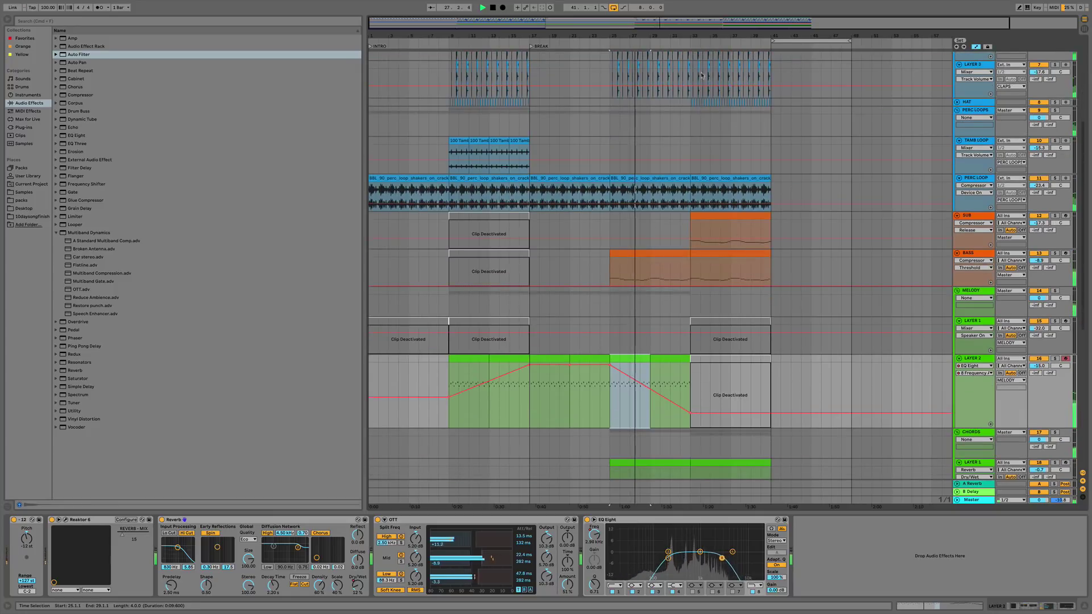
{"action": "left_click_drag", "start_coordinate": [690, 413], "coordinate": [689, 421]}
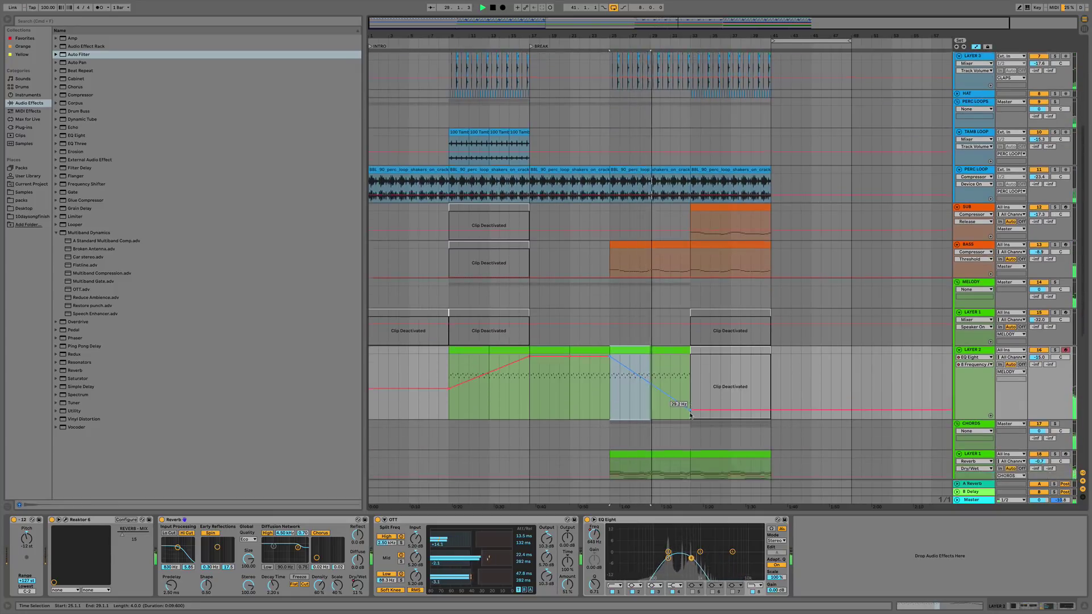
Try deactivating the VINYL and DRY BUSH clips in bars 25–33 during playback.
{"action": "scroll", "coordinate": [689, 420], "scroll_direction": "down", "scroll_amount": 11}
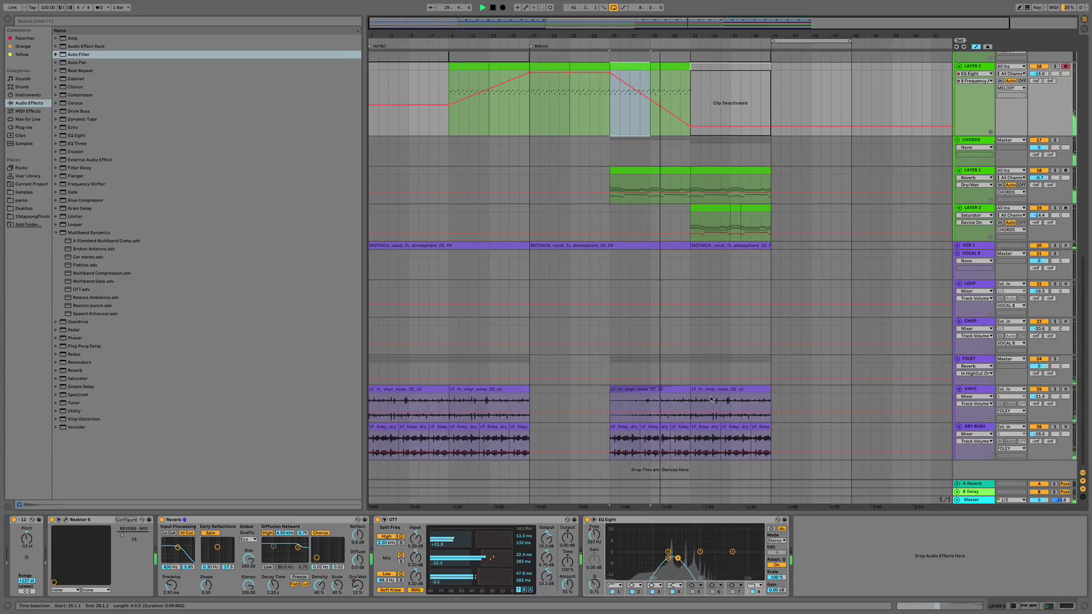
{"action": "left_click_drag", "start_coordinate": [612, 404], "coordinate": [689, 438]}
{"action": "key", "text": "0"}
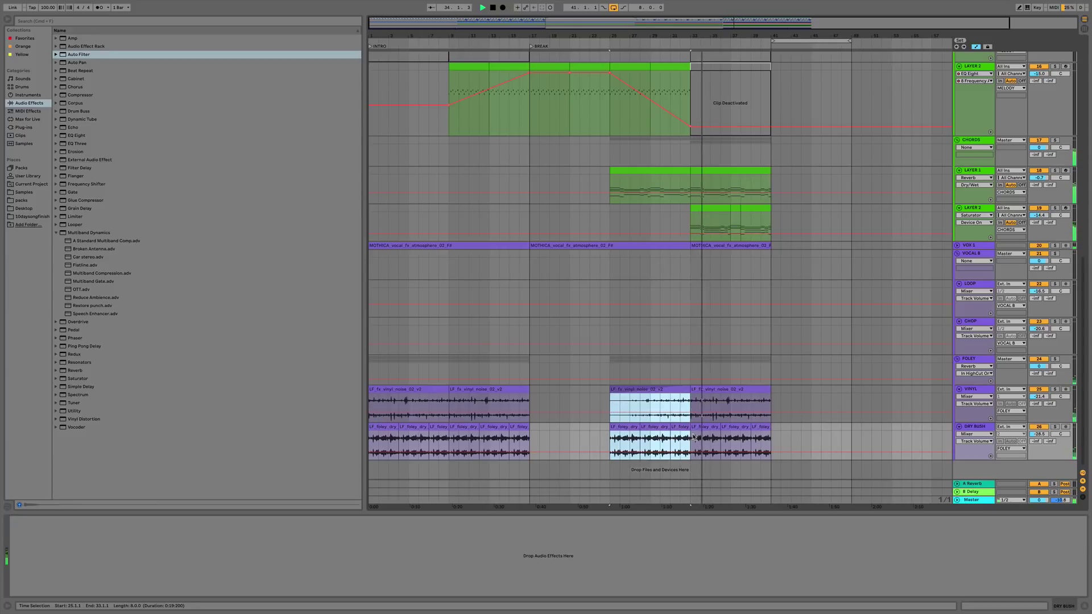
Duplicate bars 33–41 on all tracks, from COMP down to DRY BUSH, into bars 41–49.
{"action": "scroll", "coordinate": [705, 440], "scroll_direction": "up", "scroll_amount": 10}
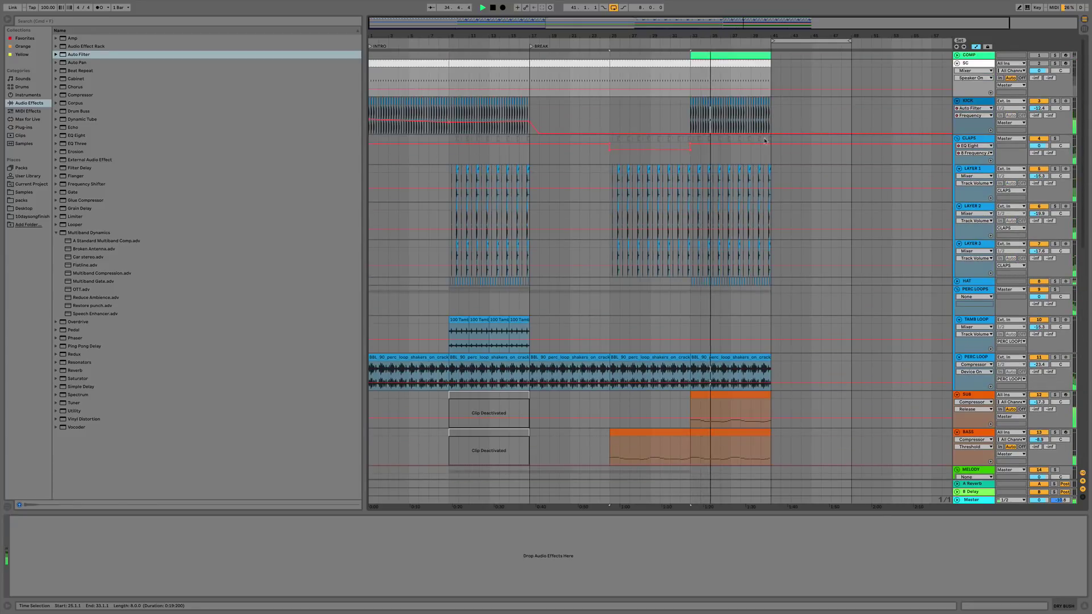
{"action": "left_click", "coordinate": [730, 55]}
{"action": "scroll", "coordinate": [793, 423], "scroll_direction": "down", "scroll_amount": 10}
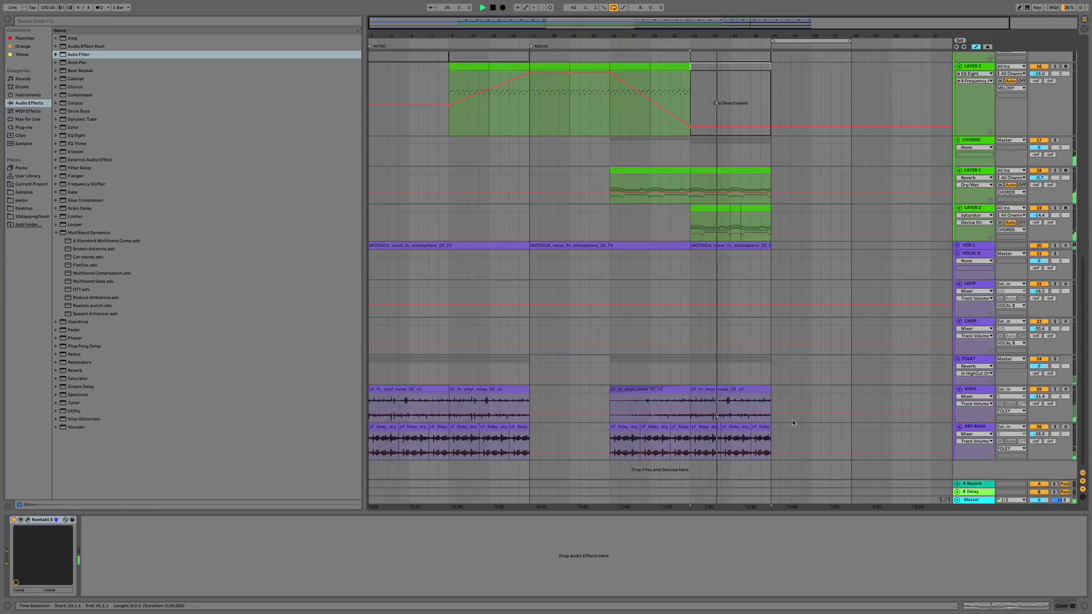
{"action": "left_click", "coordinate": [774, 443], "text": "shift"}
{"action": "key", "text": "super+d"}
Copy the TAMB LOOP clips from bars 9–17 into bars 41–49.
{"action": "scroll", "coordinate": [769, 410], "scroll_direction": "up", "scroll_amount": 10}
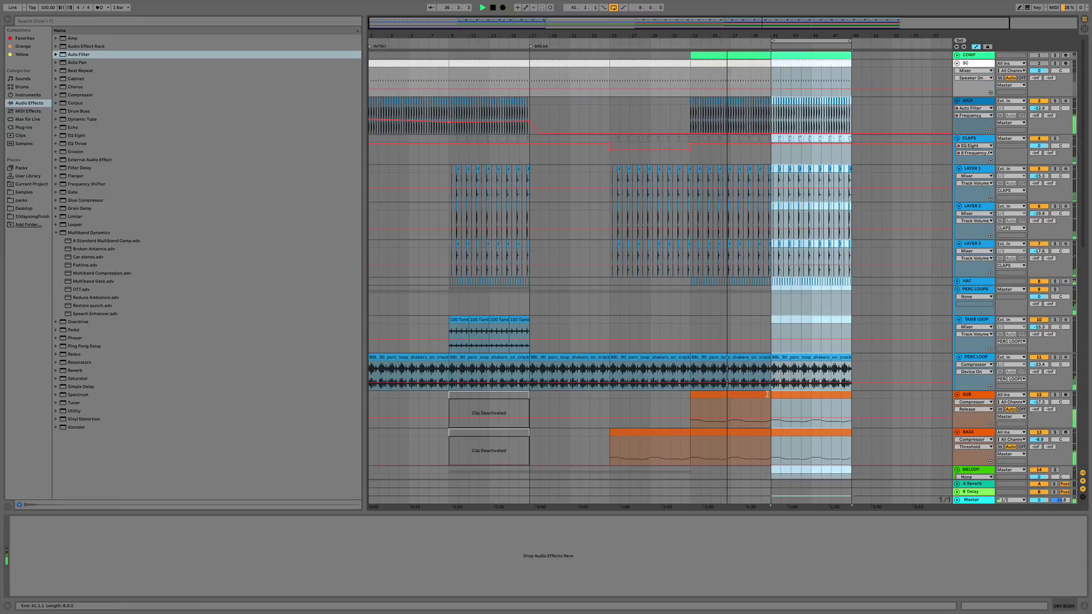
{"action": "scroll", "coordinate": [767, 394], "scroll_direction": "down", "scroll_amount": 3}
{"action": "left_click", "coordinate": [774, 256]}
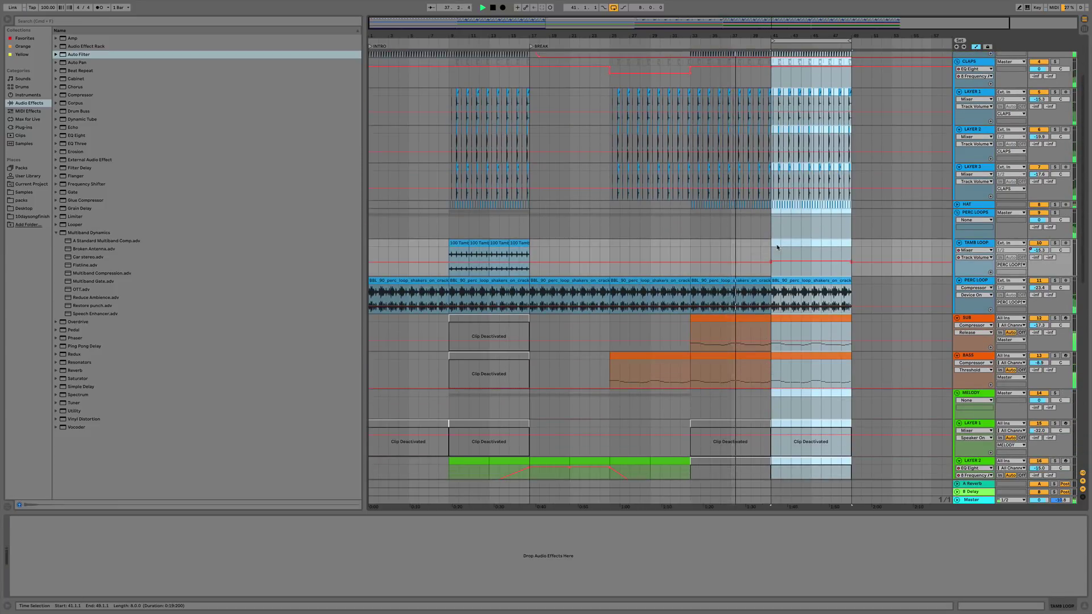
{"action": "left_click", "coordinate": [777, 247]}
{"action": "left_click_drag", "start_coordinate": [522, 256], "coordinate": [449, 256]}
{"action": "key", "text": "a"}
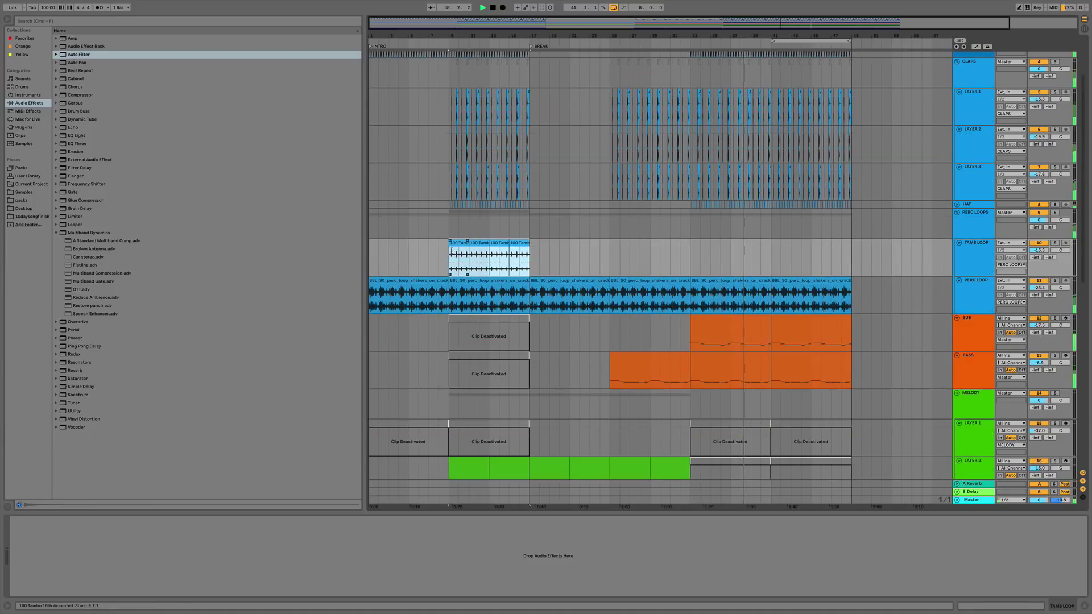
{"action": "key", "text": "ctrl+c"}
{"action": "left_click", "coordinate": [774, 256]}
{"action": "key", "text": "ctrl+v"}
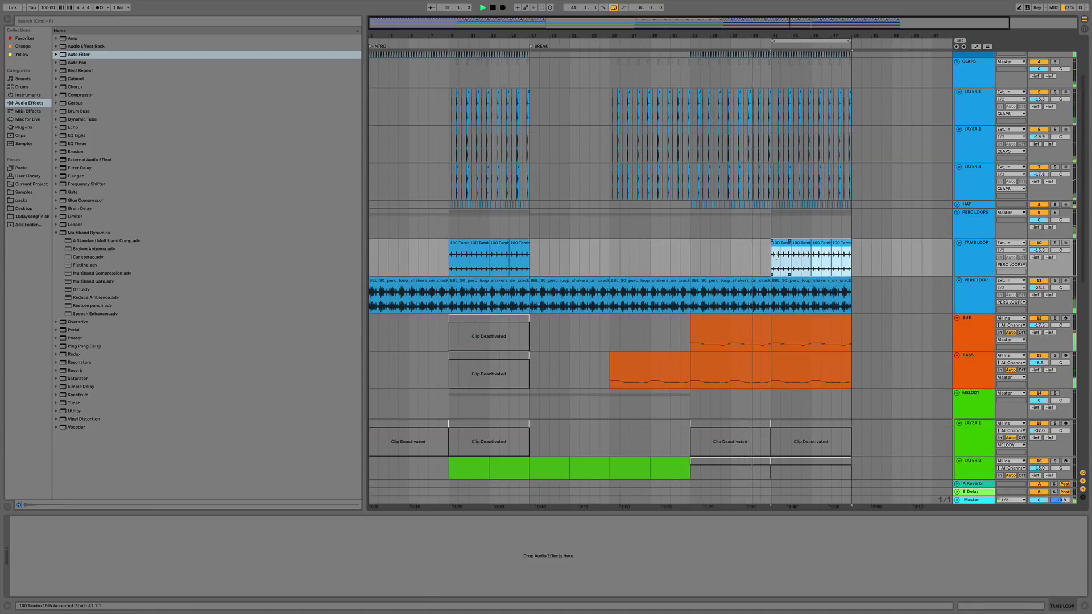
Duplicate the deactivated MELODY layer clips from bars 33–49 into bars 49–65 and extend the loop range to bars 41–65.
{"action": "scroll", "coordinate": [822, 397], "scroll_direction": "down", "scroll_amount": 5}
{"action": "scroll", "coordinate": [822, 397], "scroll_direction": "up", "scroll_amount": 5}
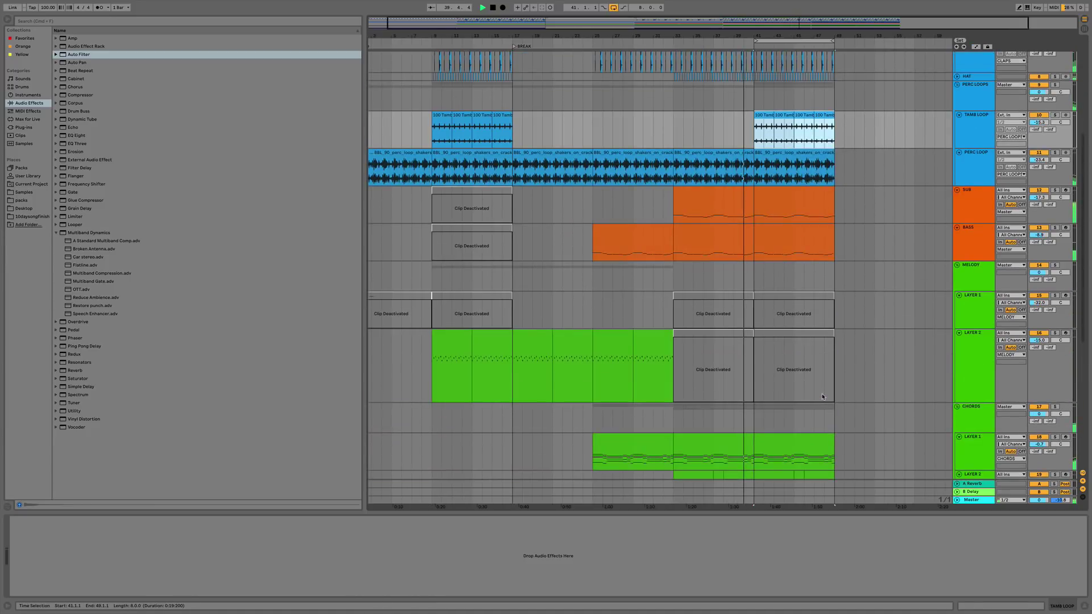
{"action": "left_click", "coordinate": [824, 338]}
{"action": "left_click", "coordinate": [685, 296], "text": "shift"}
{"action": "key", "text": "ctrl+d"}
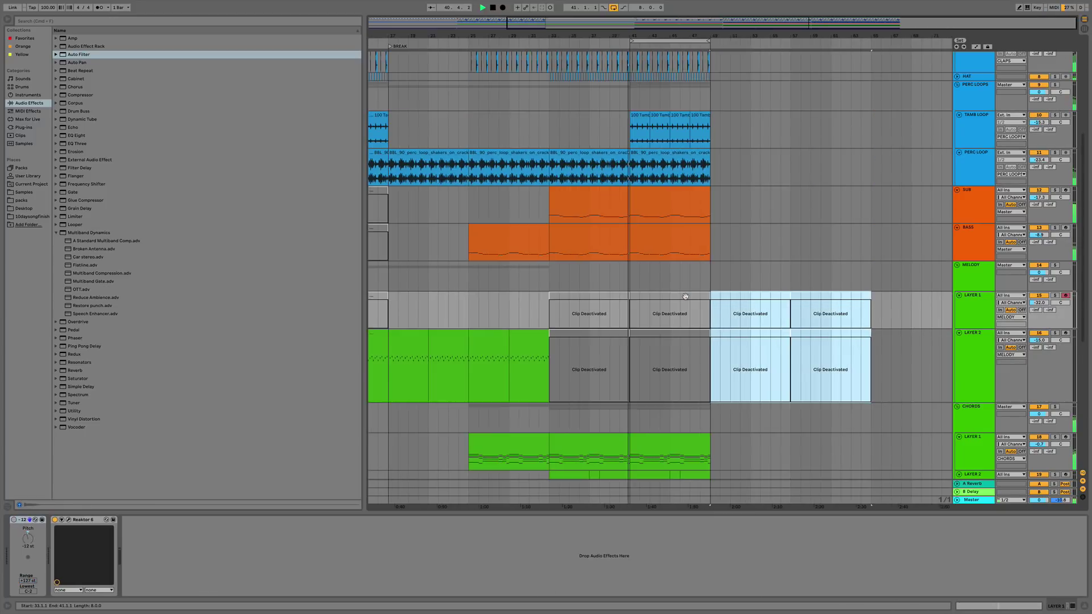
{"action": "left_click_drag", "start_coordinate": [707, 41], "coordinate": [870, 41]}
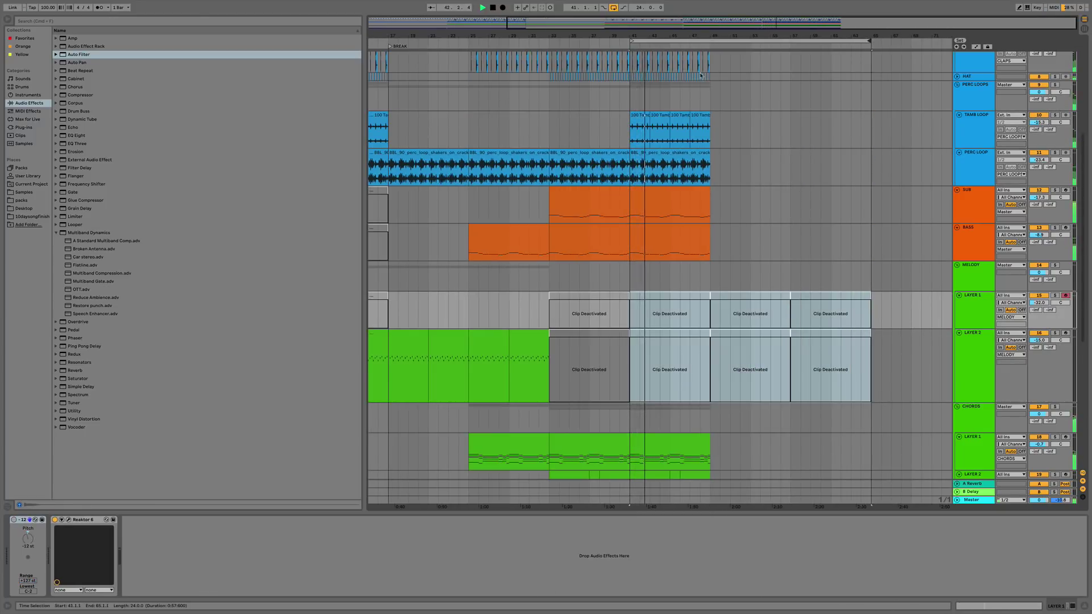
Duplicate bars 41–49 on all tracks twice to fill bars 49–65.
{"action": "scroll", "coordinate": [747, 64], "scroll_direction": "up", "scroll_amount": 5}
{"action": "left_click", "coordinate": [636, 61]}
{"action": "scroll", "coordinate": [680, 389], "scroll_direction": "down", "scroll_amount": 10}
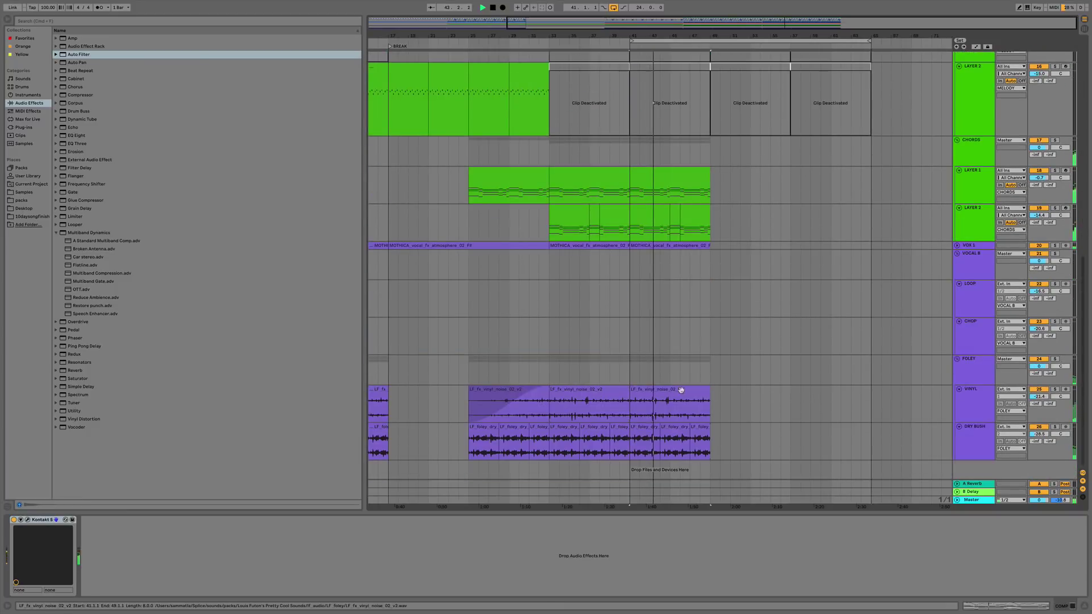
{"action": "left_click", "coordinate": [698, 426], "text": "shift"}
{"action": "key", "text": "super+d"}
{"action": "key", "text": "super+d"}
Reactivate the MELODY LAYER 2 clip in bars 49–57.
{"action": "scroll", "coordinate": [767, 330], "scroll_direction": "up", "scroll_amount": 5}
{"action": "scroll", "coordinate": [767, 329], "scroll_direction": "up", "scroll_amount": 2}
{"action": "left_click", "coordinate": [751, 310]}
{"action": "key", "text": "0"}
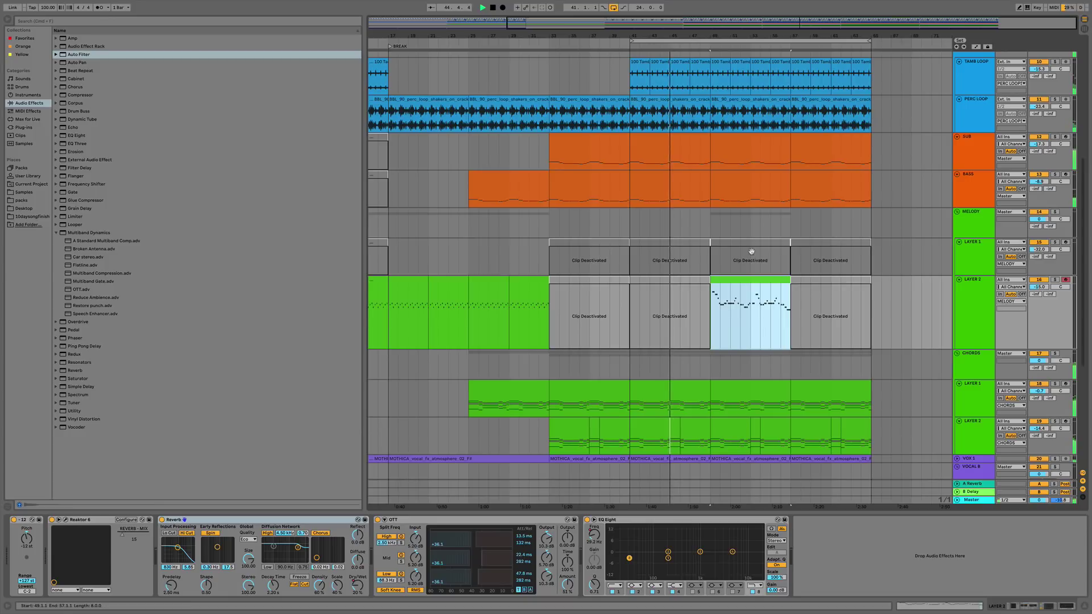
Reactivate the MELODY LAYER 2 and MELODY LAYER 1 clips in bars 57–65.
{"action": "left_click", "coordinate": [827, 290]}
{"action": "key", "text": "0"}
{"action": "left_click", "coordinate": [827, 245]}
{"action": "key", "text": "0"}
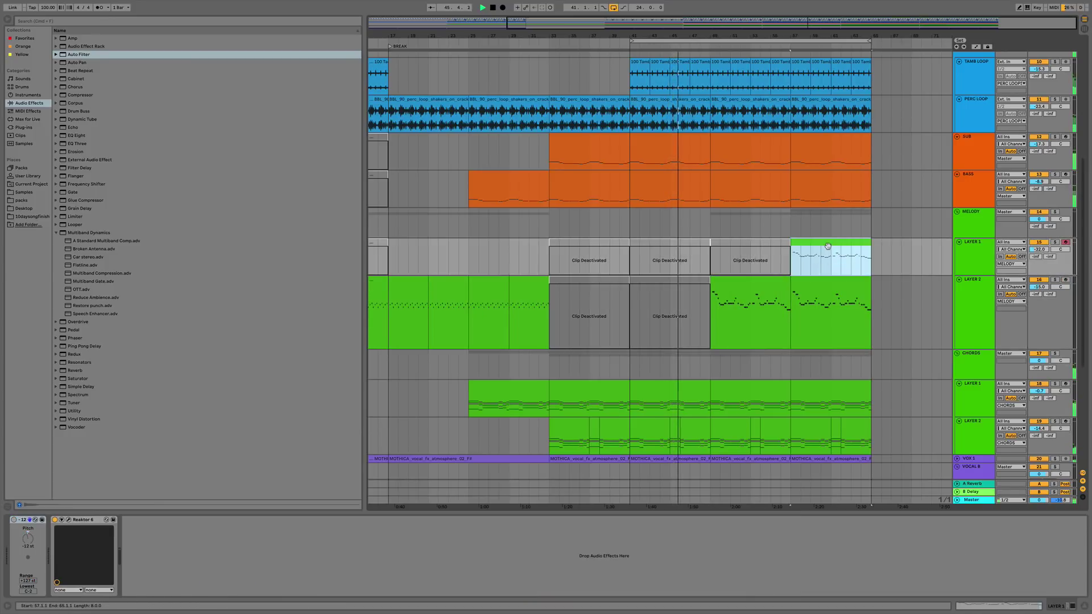
Reactivate the MELODY LAYER 1 clip in bars 41–49 and trim its start so only the last bar before 49 remains.
{"action": "left_click", "coordinate": [631, 253]}
{"action": "key", "text": "0"}
{"action": "left_click_drag", "start_coordinate": [629, 250], "coordinate": [701, 250]}
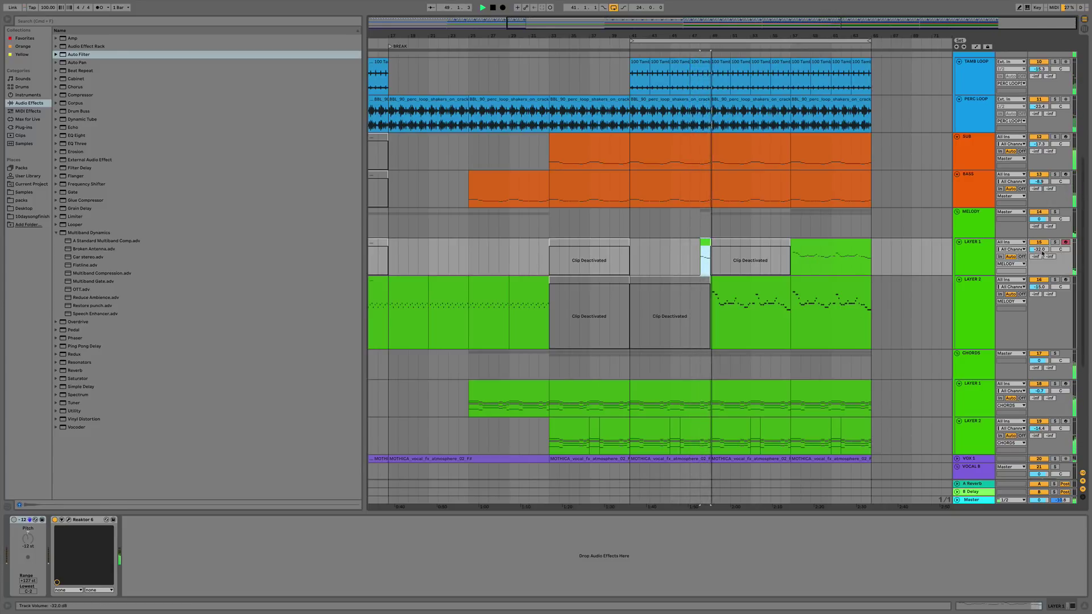
Show the EQ Eight band 8 frequency automation on MELODY LAYER 2 and ramp it up from bar 41 to bar 49.
{"action": "left_click", "coordinate": [758, 296]}
{"action": "right_click", "coordinate": [600, 543]}
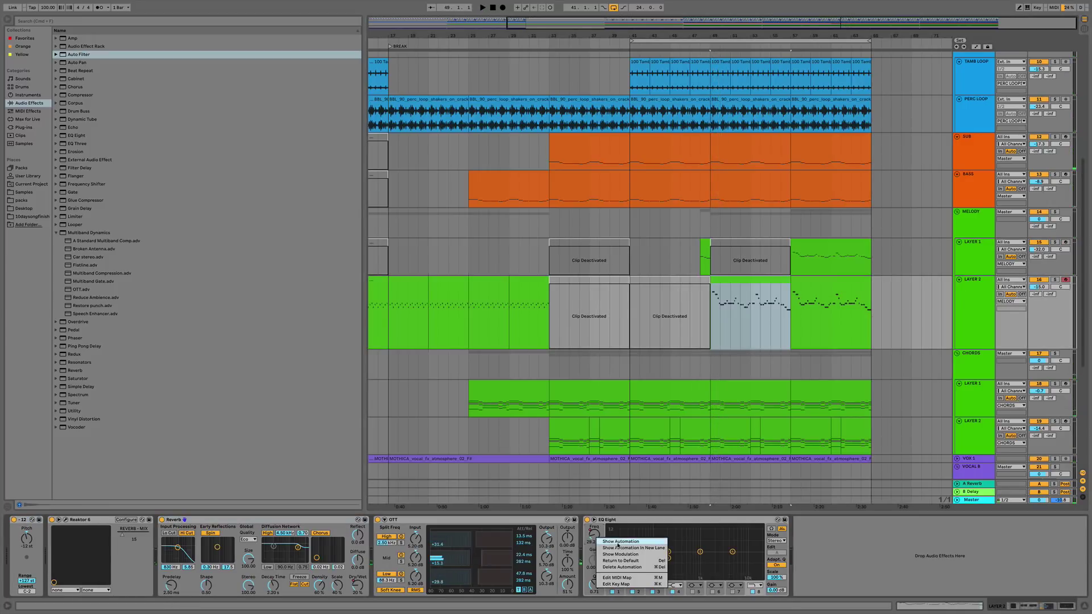
{"action": "left_click", "coordinate": [620, 537]}
{"action": "left_click_drag", "start_coordinate": [709, 342], "coordinate": [709, 284]}
{"action": "key", "text": "space"}
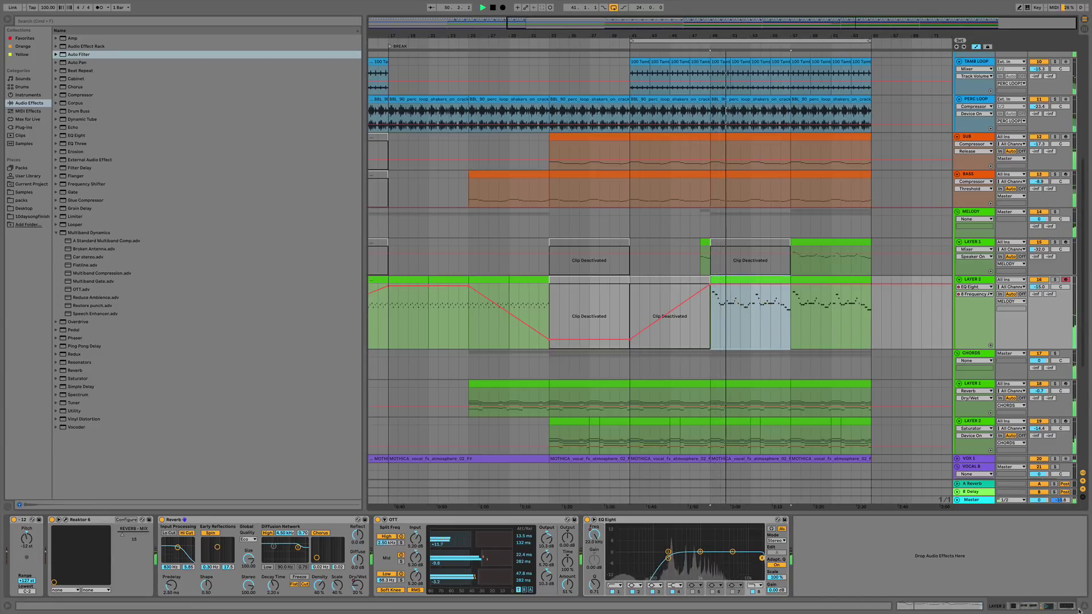
Play through bars 49–65 and review the arrangement across all tracks.
{"action": "key", "text": "super+alt+l"}
{"action": "scroll", "coordinate": [813, 287], "scroll_direction": "up", "scroll_amount": 5}
{"action": "scroll", "coordinate": [813, 287], "scroll_direction": "down", "scroll_amount": 10}
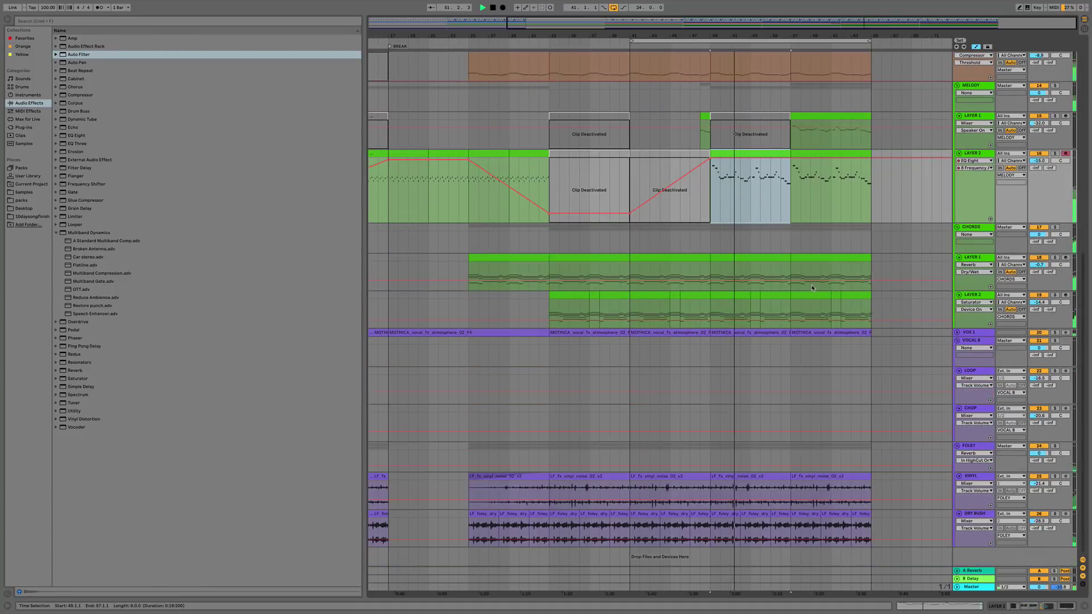
{"action": "left_click_drag", "start_coordinate": [783, 36], "coordinate": [782, 29]}
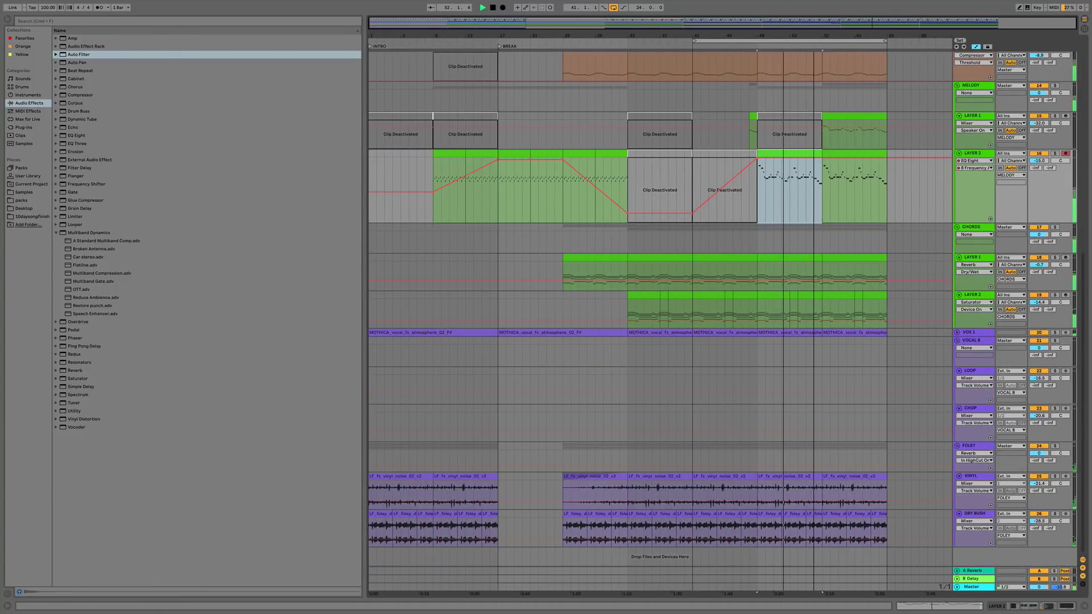
{"action": "mouse_move", "coordinate": [868, 37]}
{"action": "left_mouse_down"}
{"action": "mouse_move", "coordinate": [872, 55]}
{"action": "mouse_move", "coordinate": [872, 36]}
{"action": "left_mouse_up"}
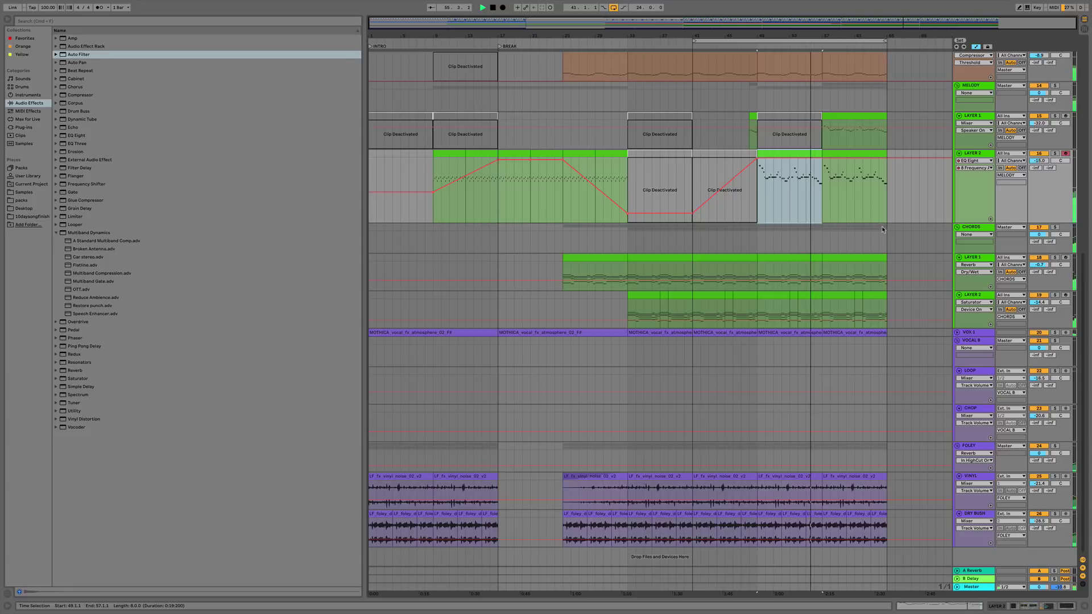
{"action": "mouse_move", "coordinate": [920, 36]}
{"action": "left_mouse_down"}
{"action": "mouse_move", "coordinate": [920, 63]}
{"action": "mouse_move", "coordinate": [927, 36]}
{"action": "left_mouse_up"}
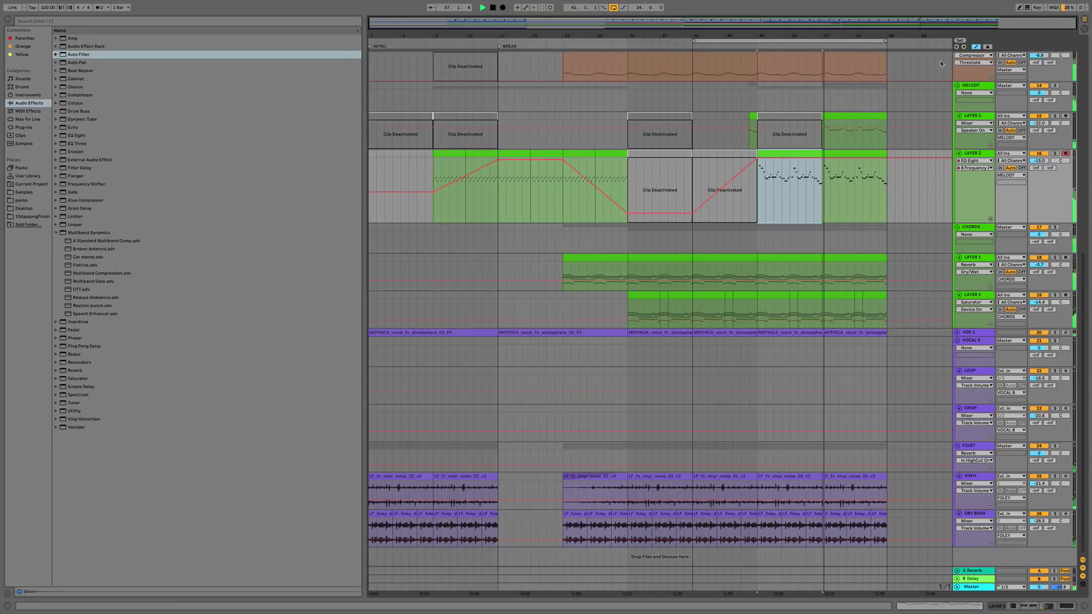
{"action": "scroll", "coordinate": [864, 246], "scroll_direction": "up", "scroll_amount": 10}
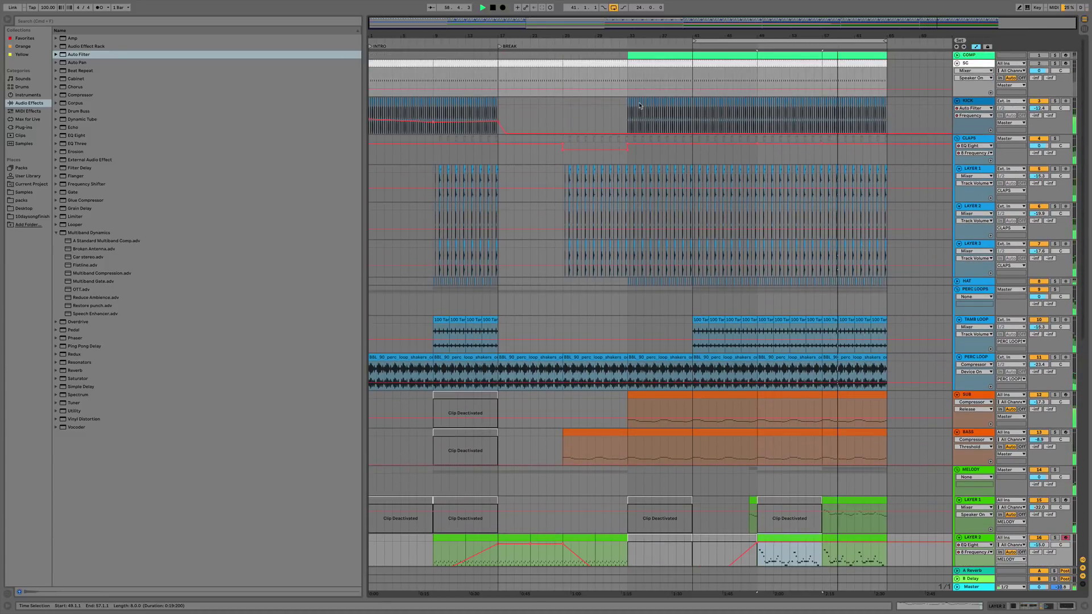
{"action": "scroll", "coordinate": [554, 238], "scroll_direction": "down", "scroll_amount": 8}
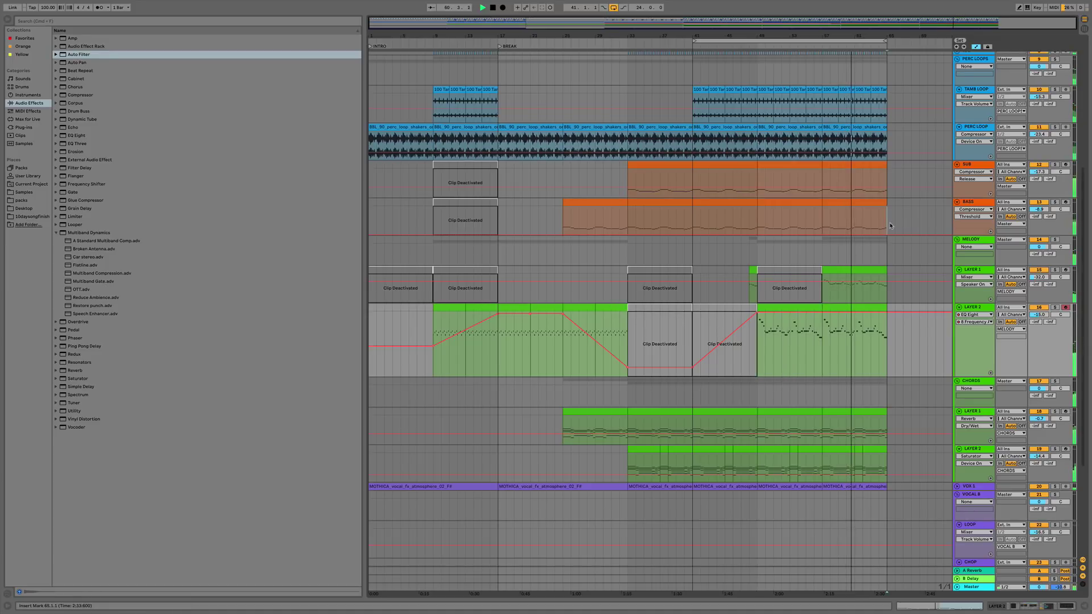
{"action": "scroll", "coordinate": [853, 142], "scroll_direction": "up", "scroll_amount": 8}
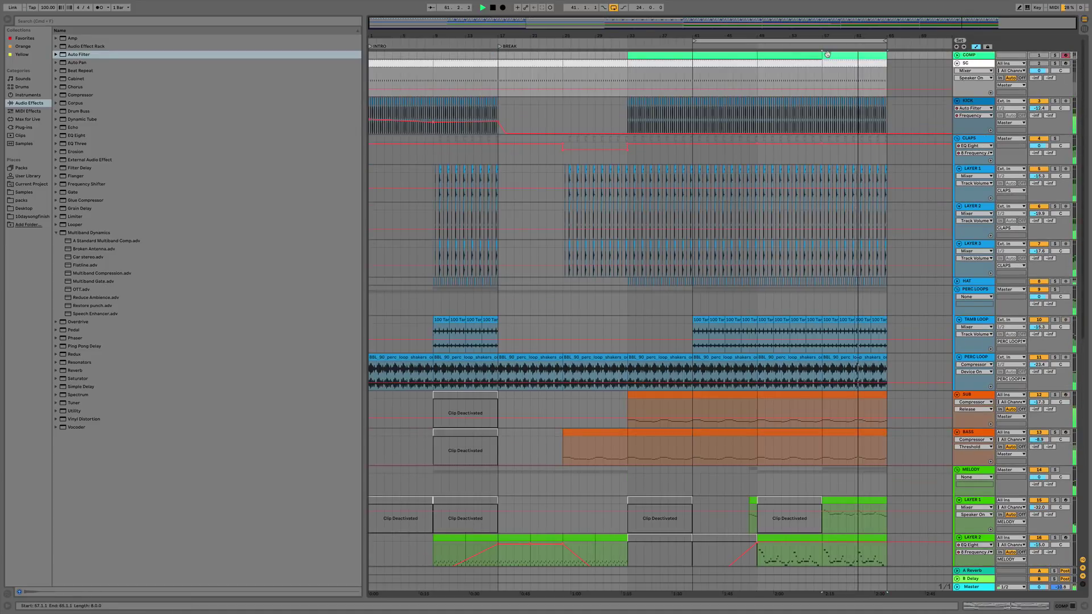
Duplicate bars 57–65 of the COMP through BASS tracks twice to fill bars 65–81, and clear the KICK clips in bars 65–73.
{"action": "left_click_drag", "start_coordinate": [827, 54], "coordinate": [887, 435]}
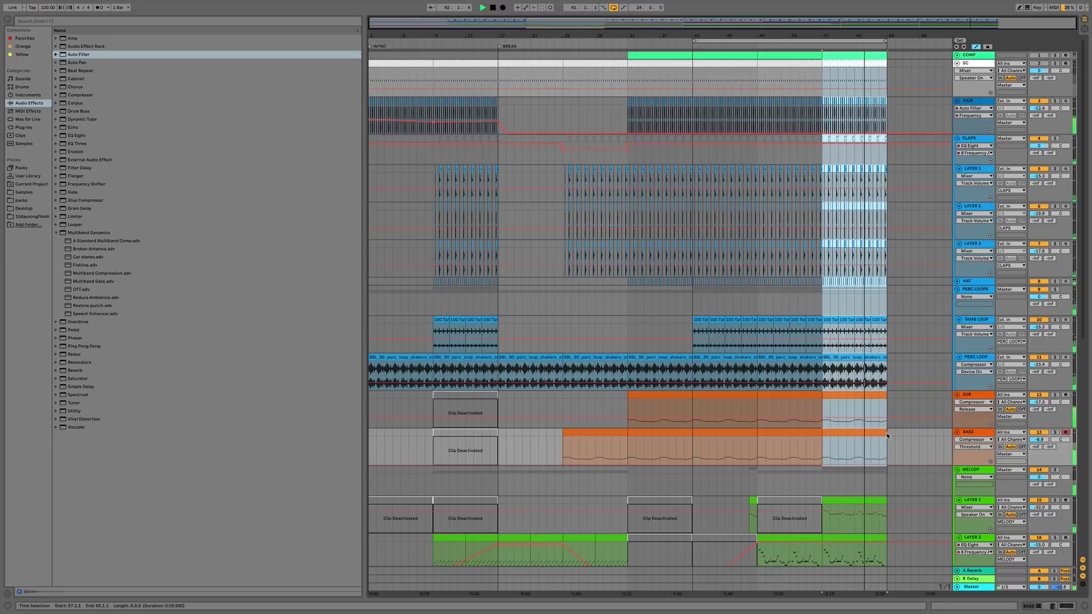
{"action": "key", "text": "super+d"}
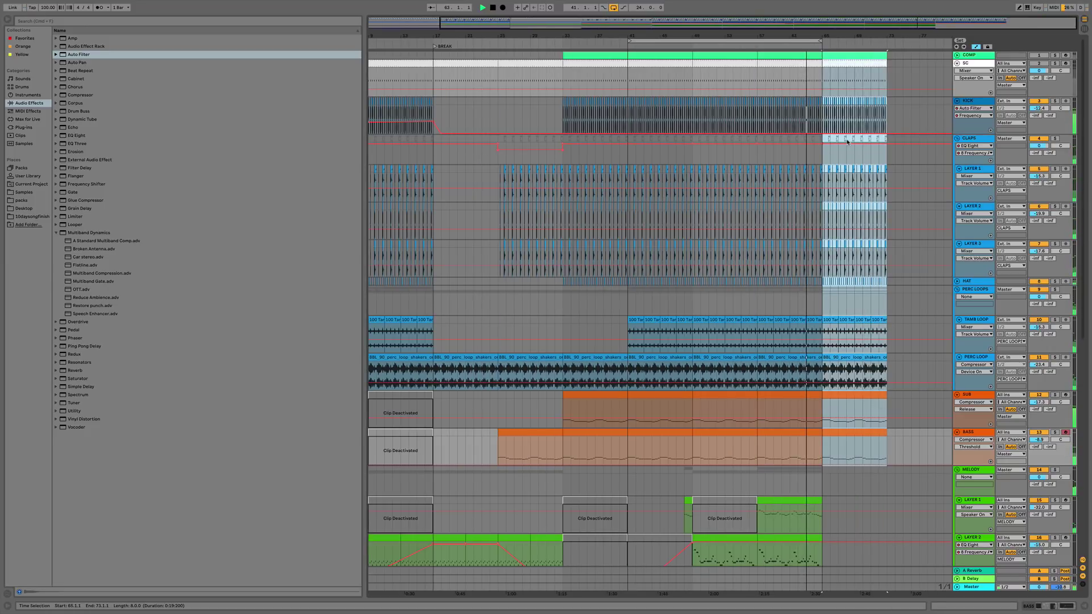
{"action": "left_click_drag", "start_coordinate": [824, 116], "coordinate": [755, 101]}
{"action": "key", "text": "a"}
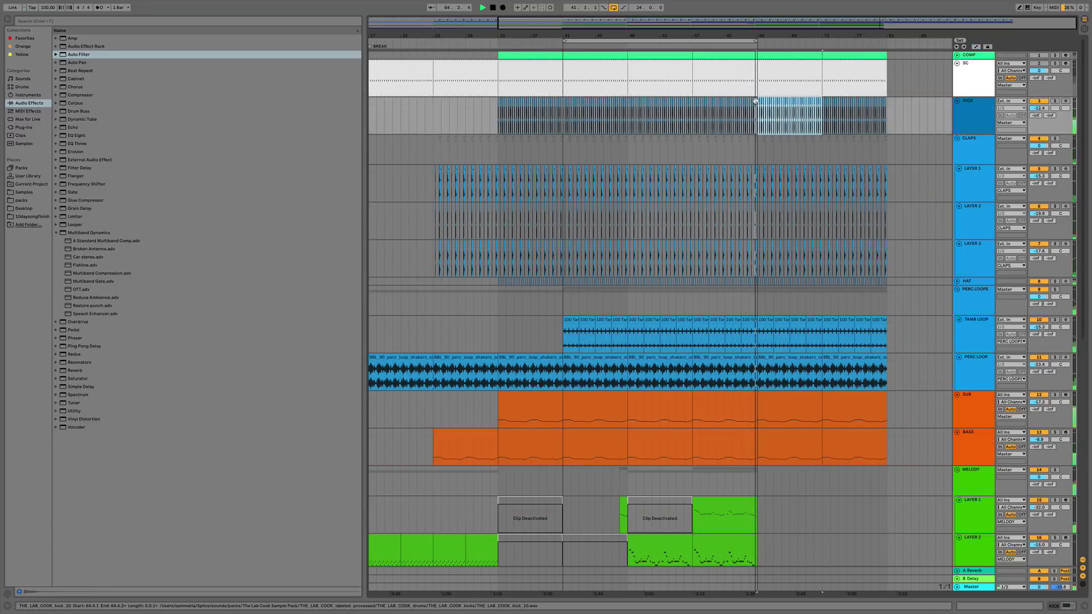
Move the loop range to bars 63–87 and restart playback there.
{"action": "key", "text": "space"}
{"action": "left_click_drag", "start_coordinate": [748, 43], "coordinate": [915, 42]}
{"action": "key", "text": "space"}
Copy the MELODY LAYER 2 clips from bars 17–25 into bars 65–73 on the same track.
{"action": "scroll", "coordinate": [667, 66], "scroll_direction": "down", "scroll_amount": 5}
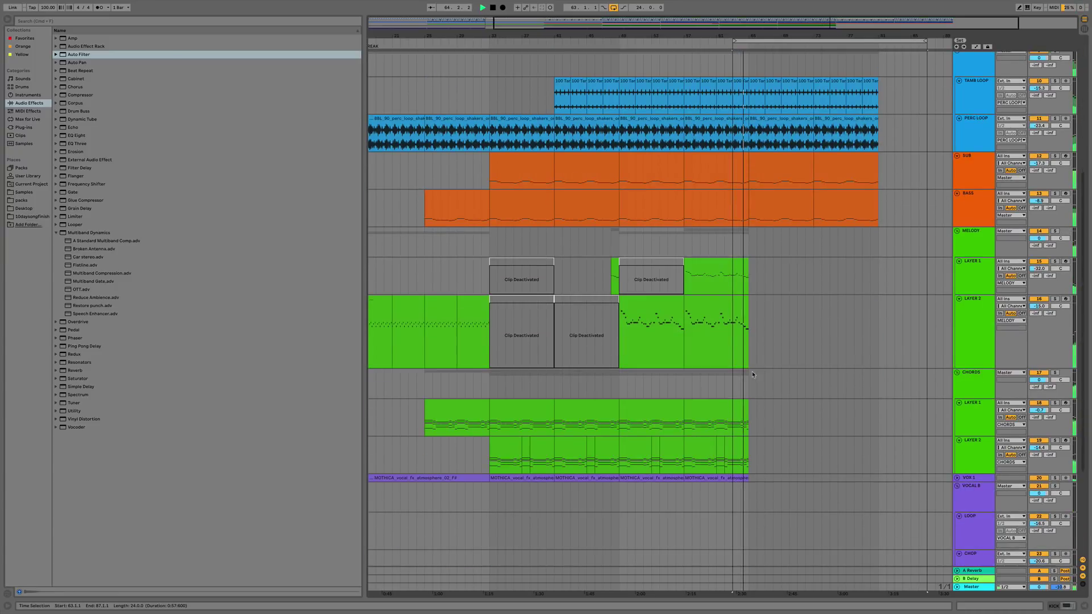
{"action": "scroll", "coordinate": [756, 204], "scroll_direction": "down", "scroll_amount": 2}
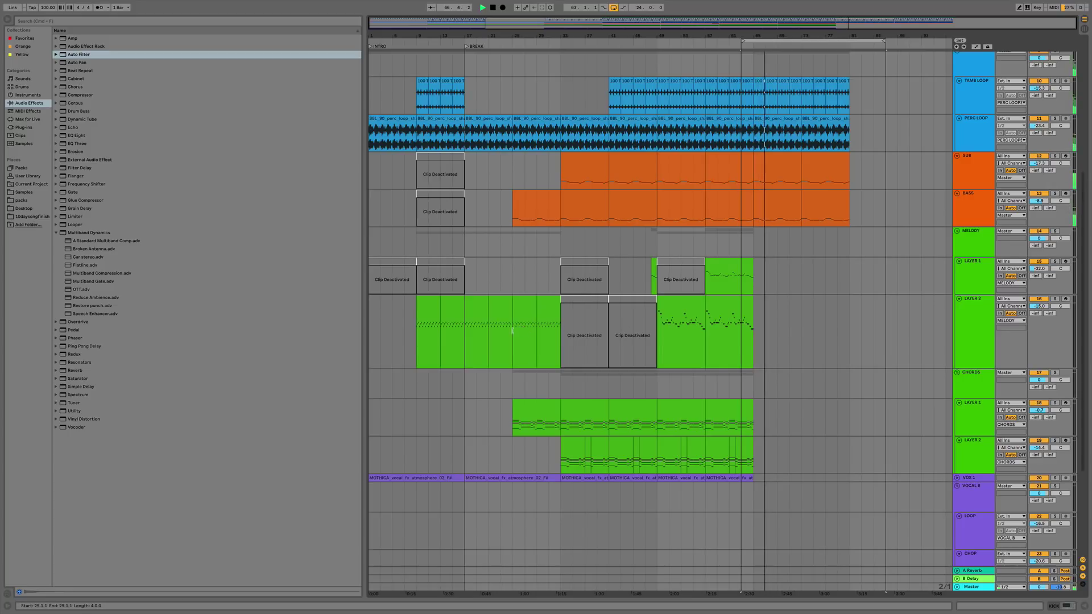
{"action": "left_click", "coordinate": [481, 319]}
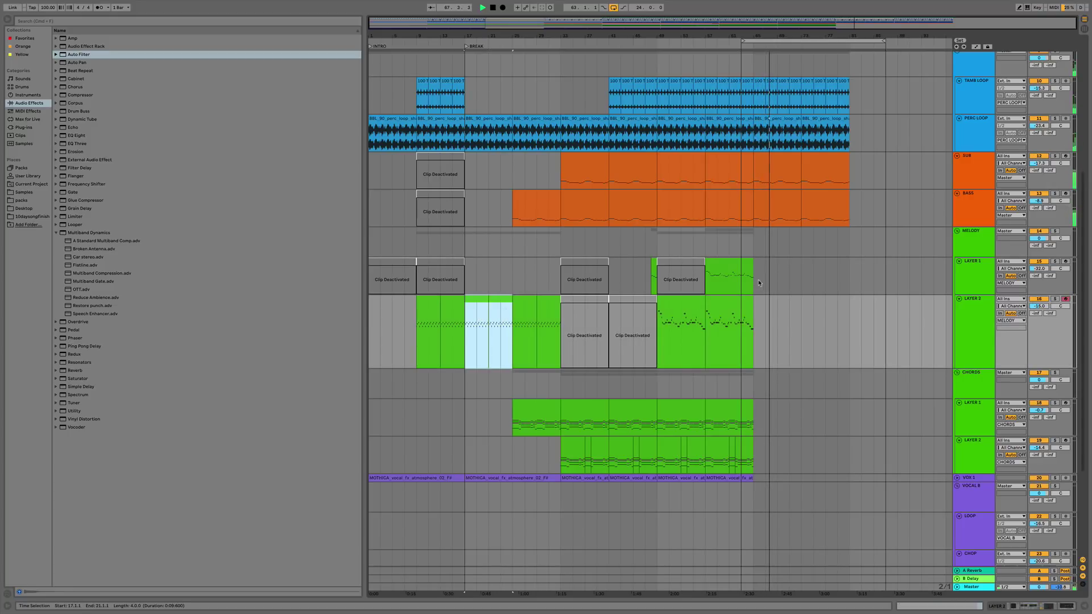
{"action": "left_click", "coordinate": [759, 283]}
{"action": "key", "text": "super+v"}
{"action": "left_click", "coordinate": [767, 306]}
{"action": "key", "text": "super+z"}
{"action": "key", "text": "super+v"}
Ramp MELODY LAYER 2's EQ Eight band 8 frequency up from its minimum at bar 65 to bar 73, and deactivate the SUB clip in those bars.
{"action": "left_click", "coordinate": [750, 47]}
{"action": "left_click", "coordinate": [1039, 607]}
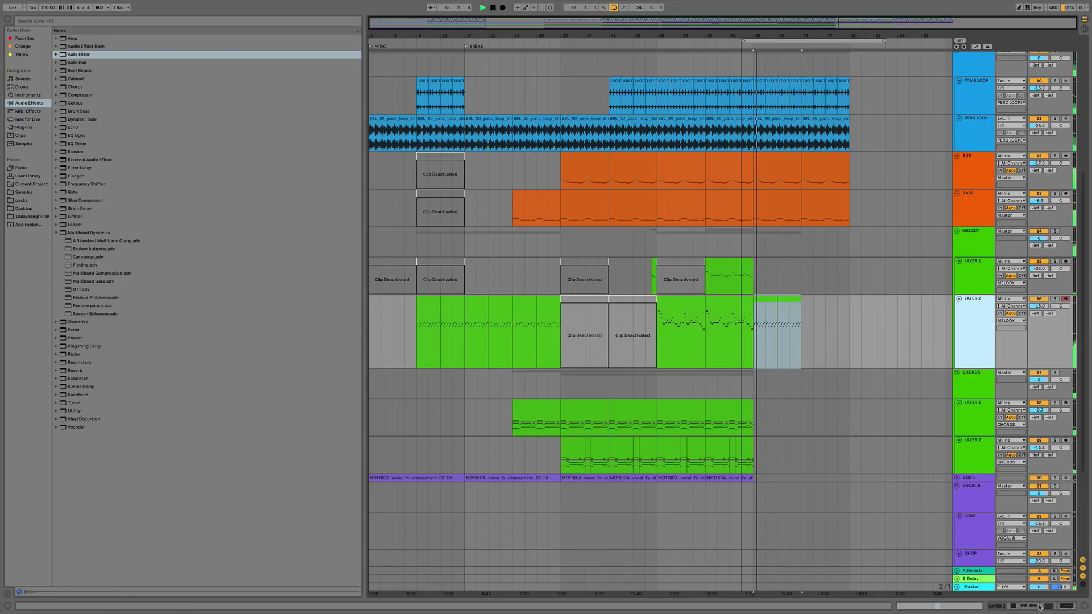
{"action": "left_click", "coordinate": [1039, 607]}
{"action": "key", "text": "space"}
{"action": "key", "text": "a"}
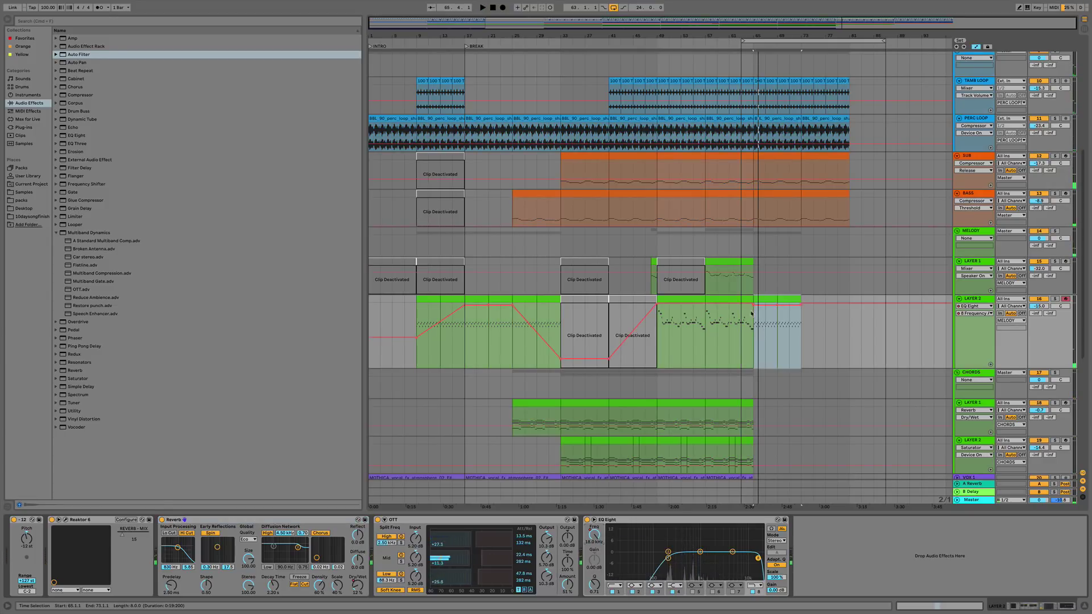
{"action": "left_click_drag", "start_coordinate": [753, 306], "coordinate": [753, 366]}
{"action": "key", "text": "space"}
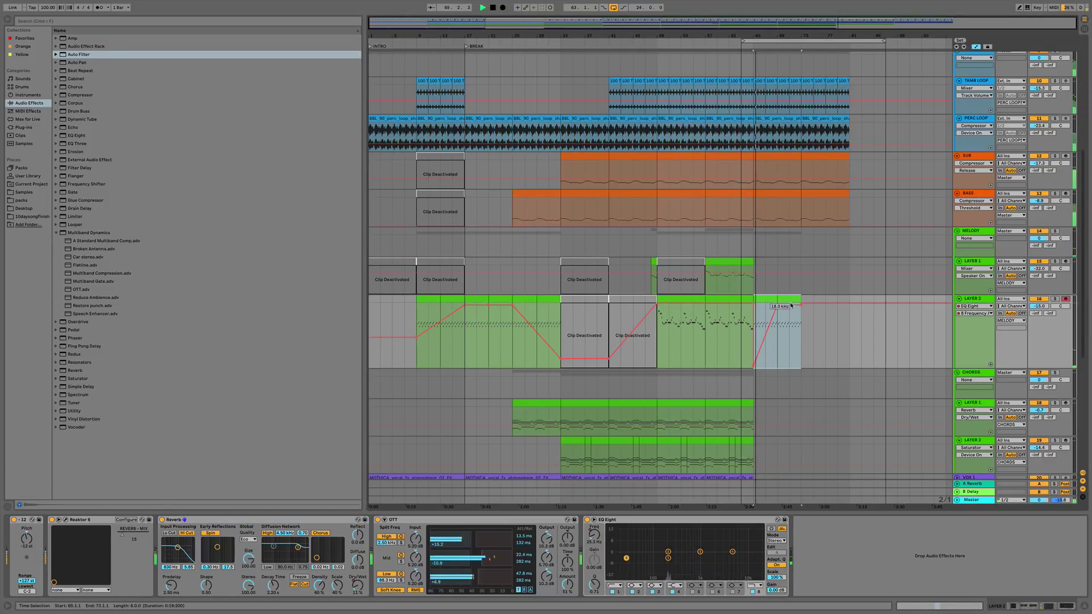
{"action": "left_click", "coordinate": [790, 156]}
{"action": "key", "text": "0"}
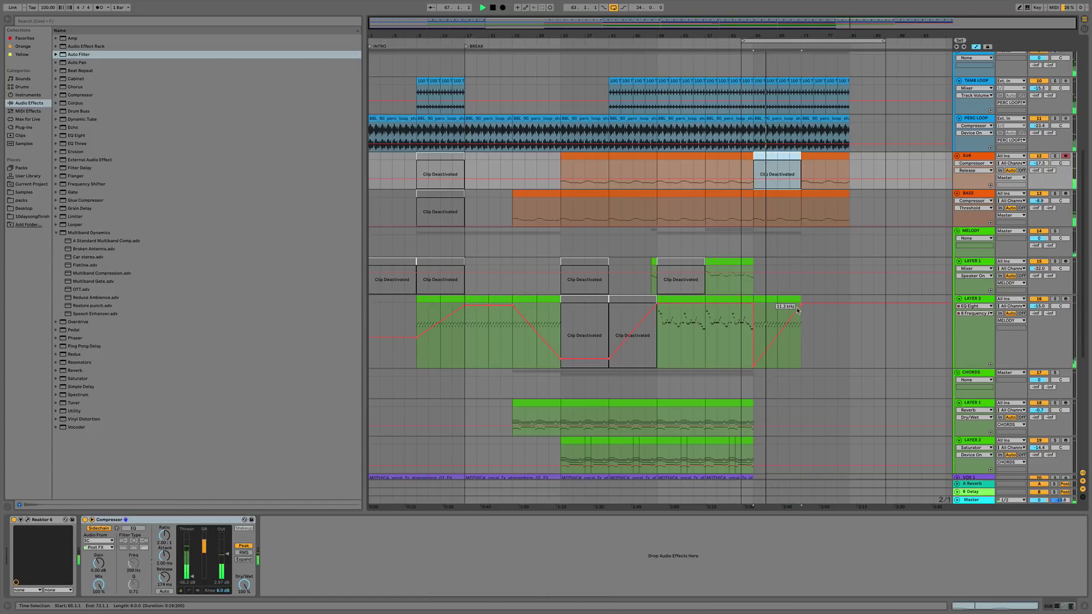
Copy the MELODY LAYER 2 clips from bars 17–25 into bars 73–81.
{"action": "left_click_drag", "start_coordinate": [512, 306], "coordinate": [465, 306]}
{"action": "key", "text": "super+c"}
{"action": "left_click", "coordinate": [810, 334]}
{"action": "key", "text": "super+v"}
Duplicate the VINYL and DRY BUSH clips of bars 57–65 three times to fill bars 65–89.
{"action": "scroll", "coordinate": [751, 398], "scroll_direction": "down", "scroll_amount": 10}
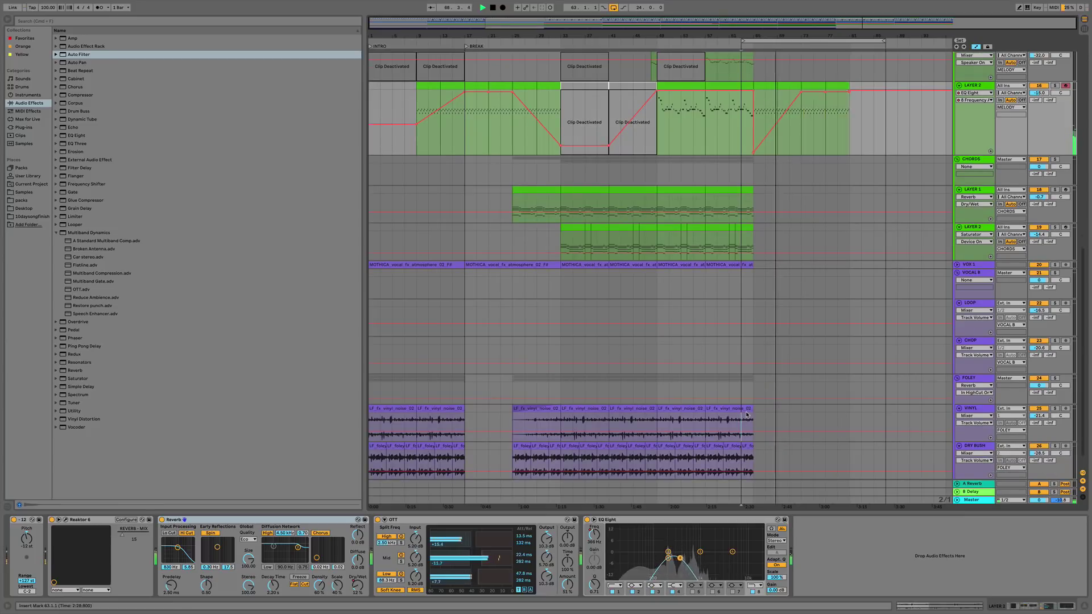
{"action": "left_click", "coordinate": [747, 414]}
{"action": "left_click", "coordinate": [750, 445], "text": "shift"}
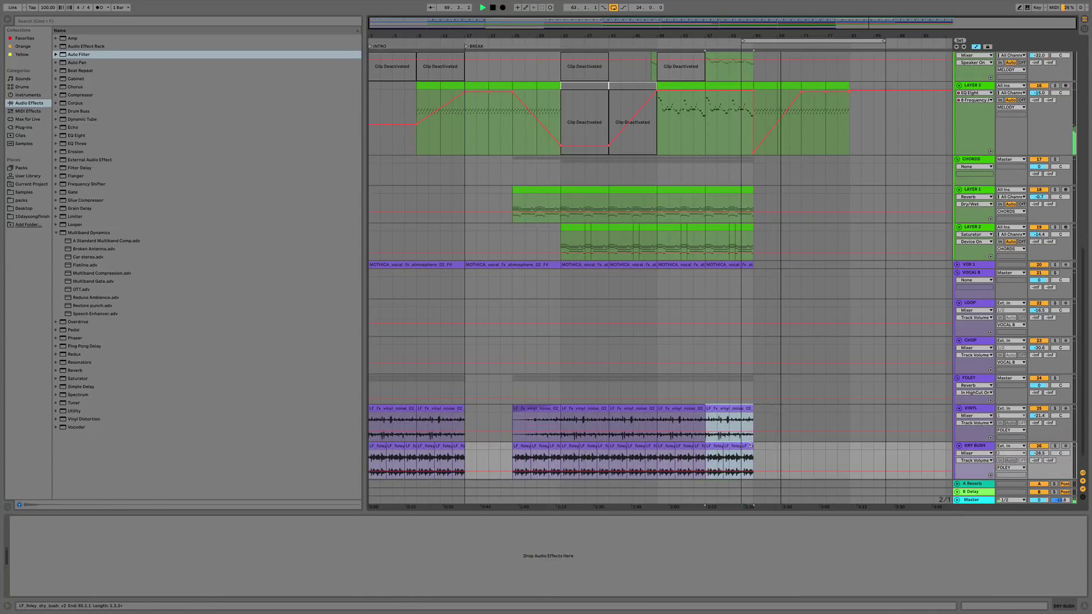
{"action": "key", "text": "a"}
{"action": "key", "text": "super+d"}
{"action": "key", "text": "super+d"}
{"action": "key", "text": "super+d"}
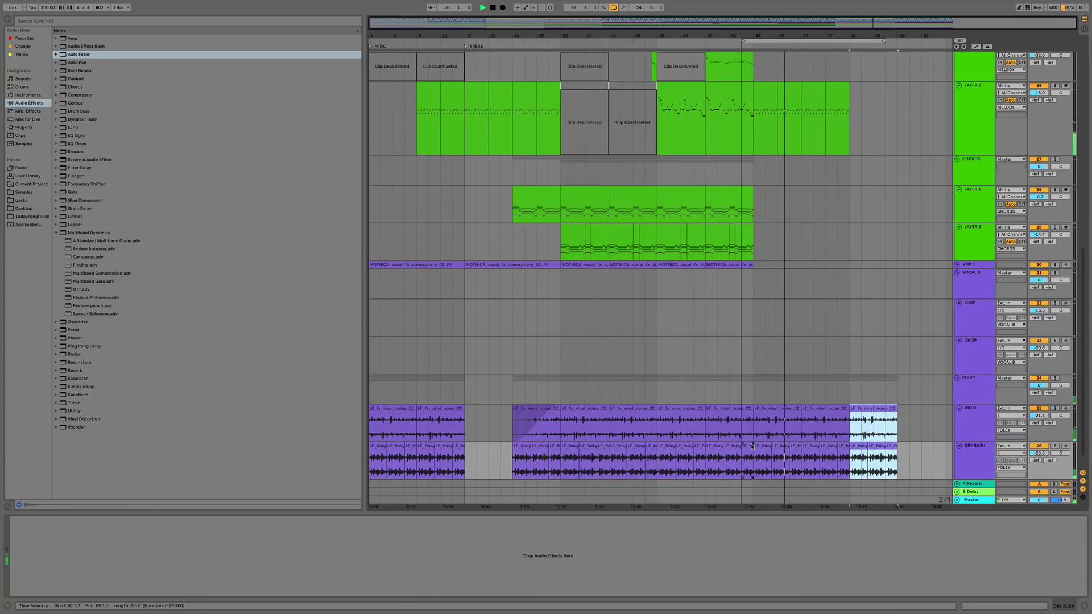
Duplicate the VOX 1 vocal atmosphere clip of bars 57–65 twice to fill bars 65–81.
{"action": "left_click", "coordinate": [733, 262]}
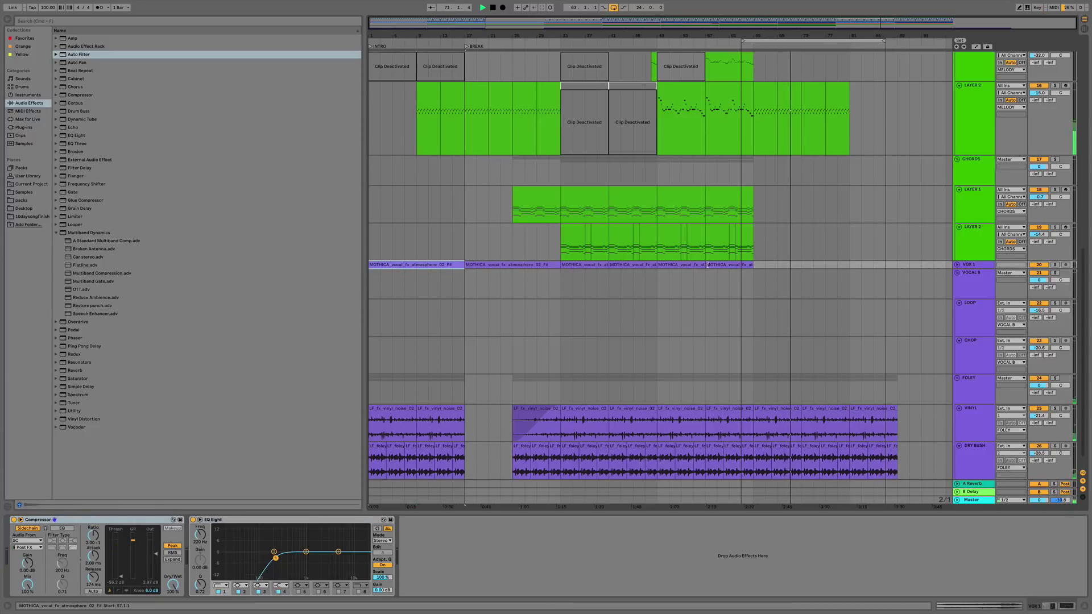
{"action": "left_click", "coordinate": [739, 265]}
{"action": "key", "text": "super+d"}
{"action": "key", "text": "super+d"}
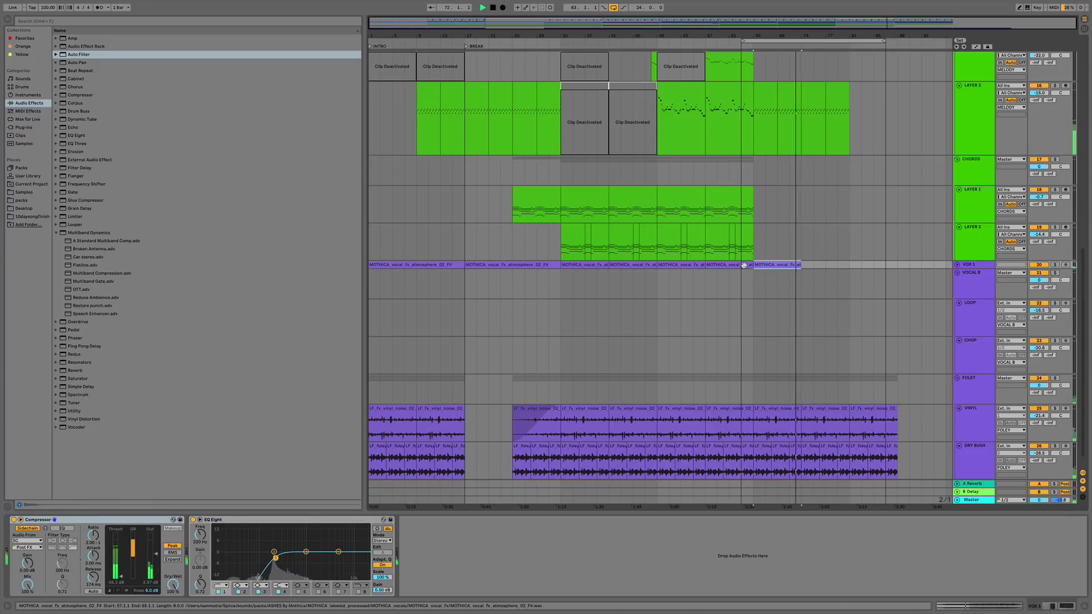
Copy bars 1–9 of the SC through PERC LOOP tracks into bars 81–89.
{"action": "scroll", "coordinate": [745, 270], "scroll_direction": "up", "scroll_amount": 10}
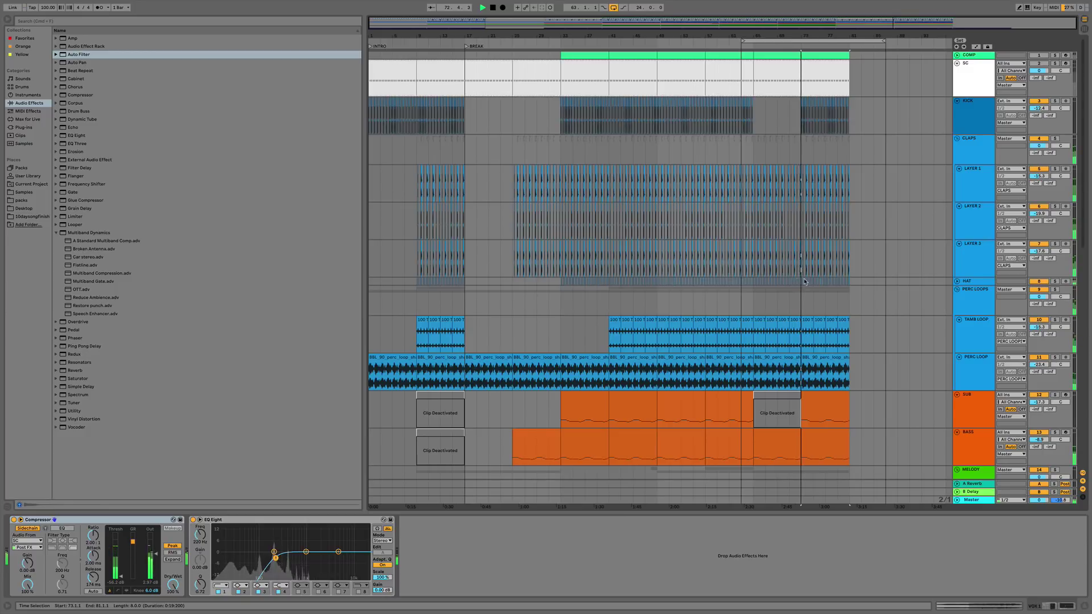
{"action": "scroll", "coordinate": [845, 350], "scroll_direction": "down", "scroll_amount": 5}
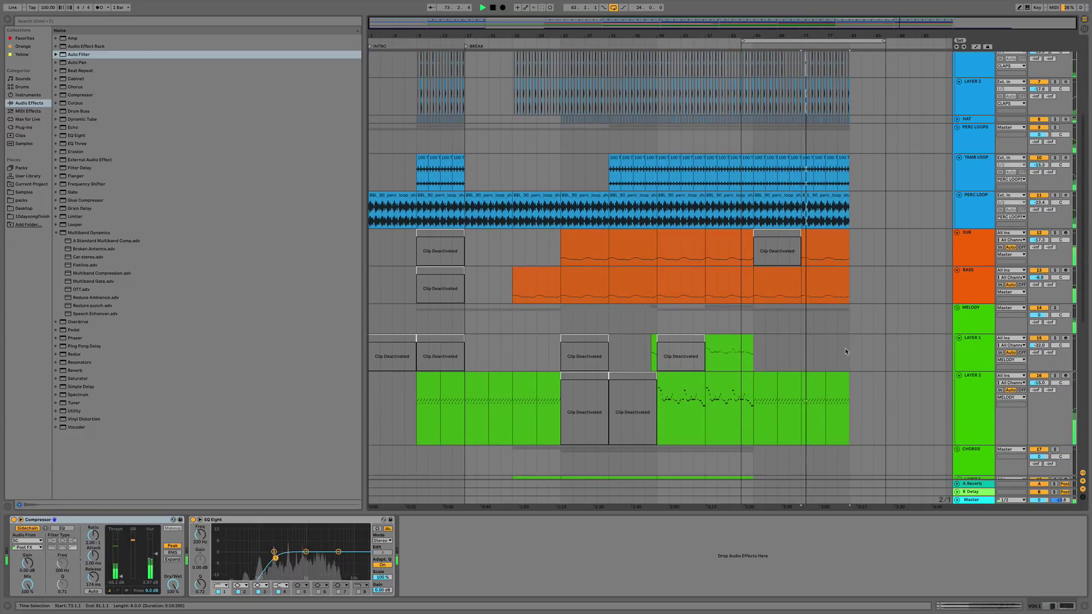
{"action": "scroll", "coordinate": [845, 350], "scroll_direction": "down", "scroll_amount": 10}
{"action": "scroll", "coordinate": [846, 351], "scroll_direction": "up", "scroll_amount": 15}
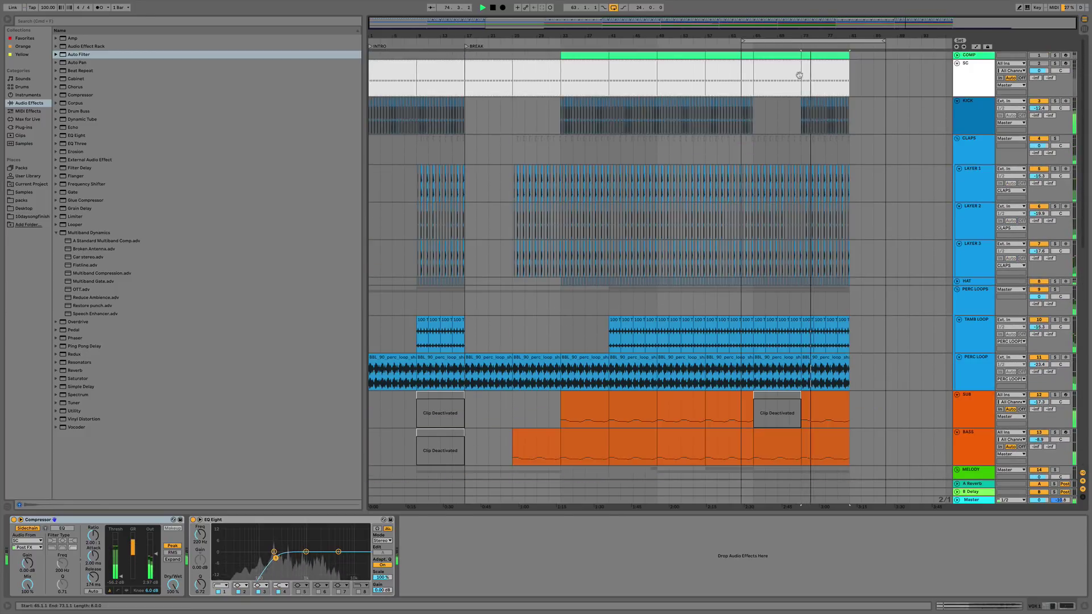
{"action": "left_click", "coordinate": [857, 385]}
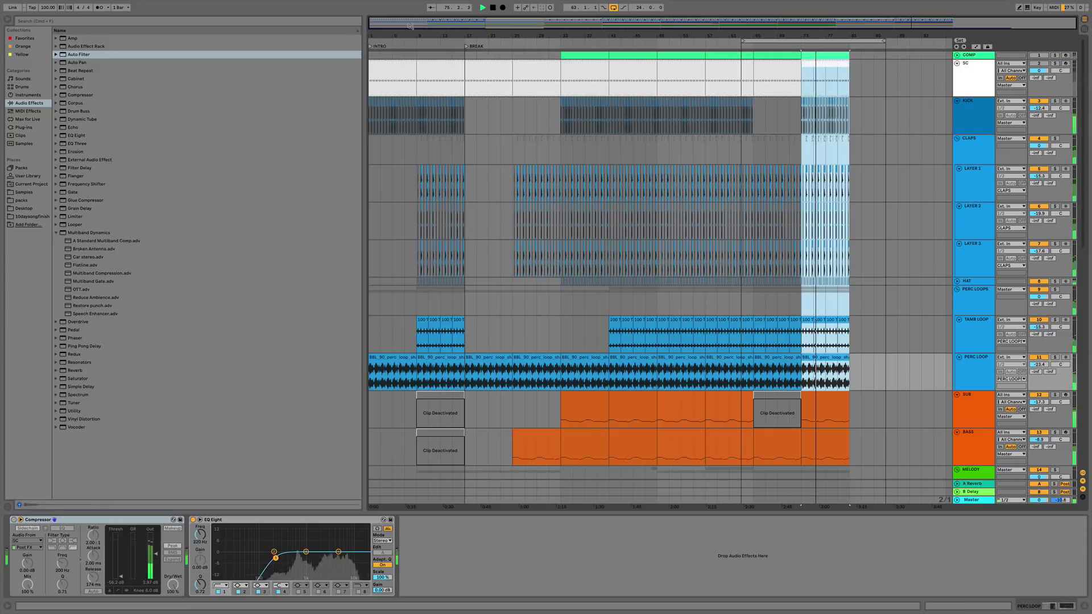
{"action": "left_click", "coordinate": [392, 77]}
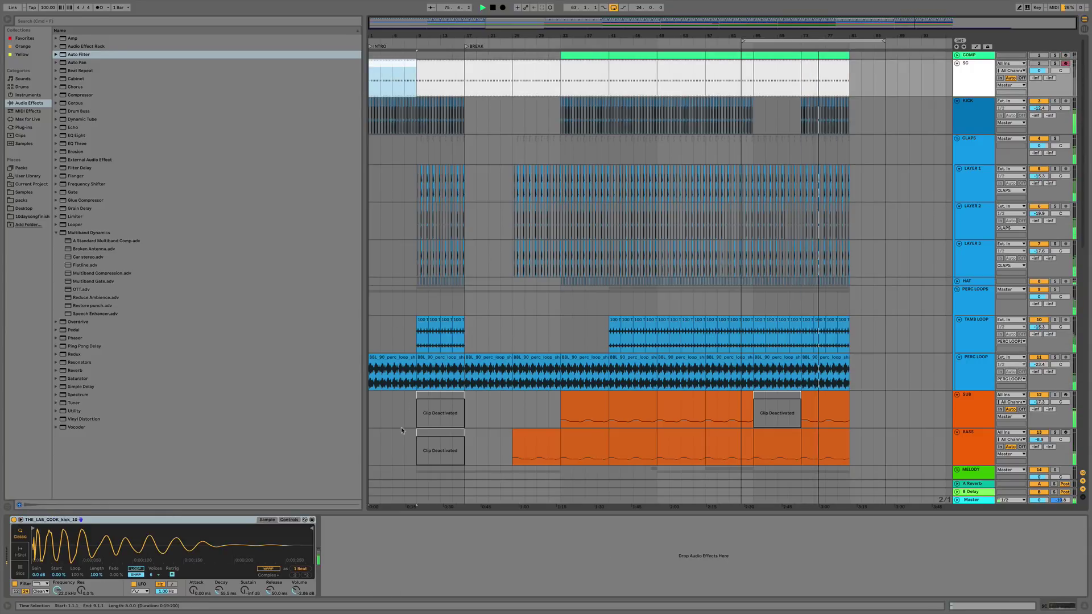
{"action": "left_click", "coordinate": [418, 387], "text": "shift"}
{"action": "key", "text": "ctrl+c"}
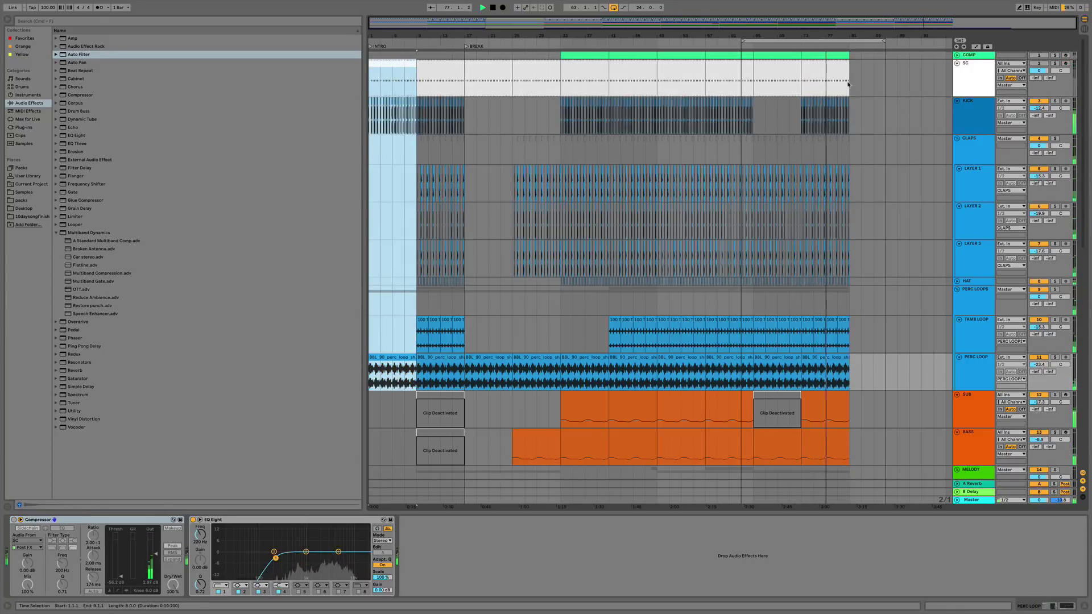
{"action": "left_click", "coordinate": [841, 54]}
{"action": "key", "text": "ctrl+v"}
Duplicate the CLAPS layers and HAT clips of bars 73–81 into bars 81–89.
{"action": "left_click", "coordinate": [841, 55]}
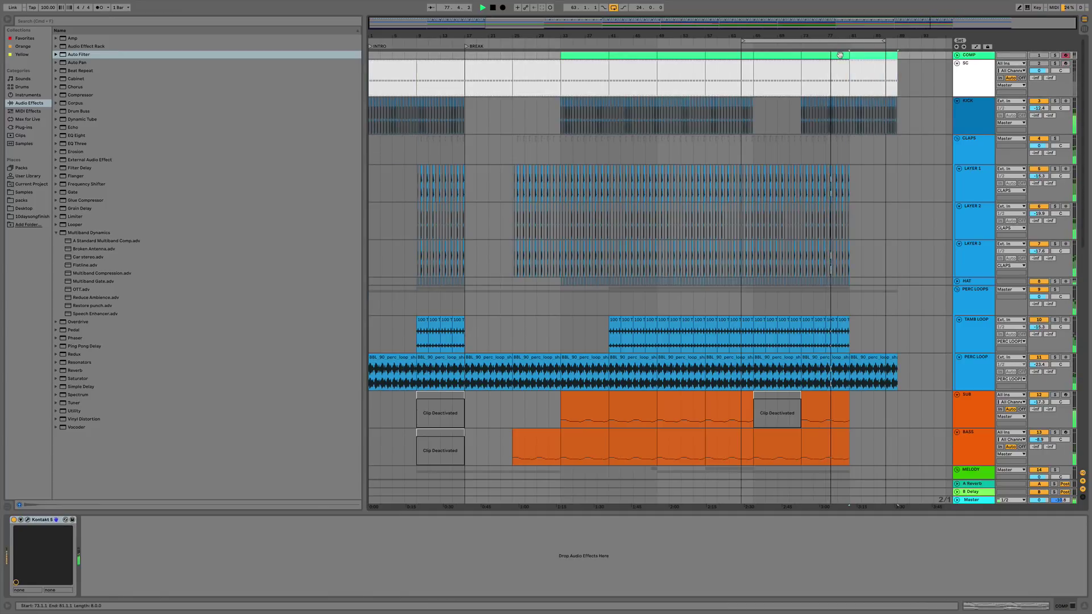
{"action": "left_click", "coordinate": [877, 55]}
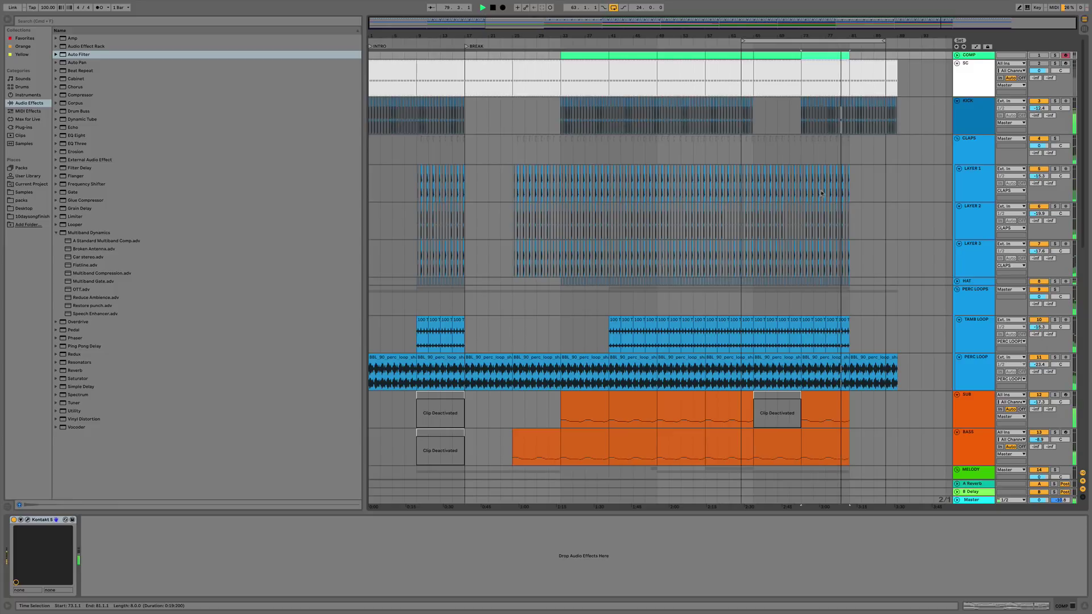
{"action": "left_click_drag", "start_coordinate": [803, 161], "coordinate": [847, 287]}
{"action": "key", "text": "super+d"}
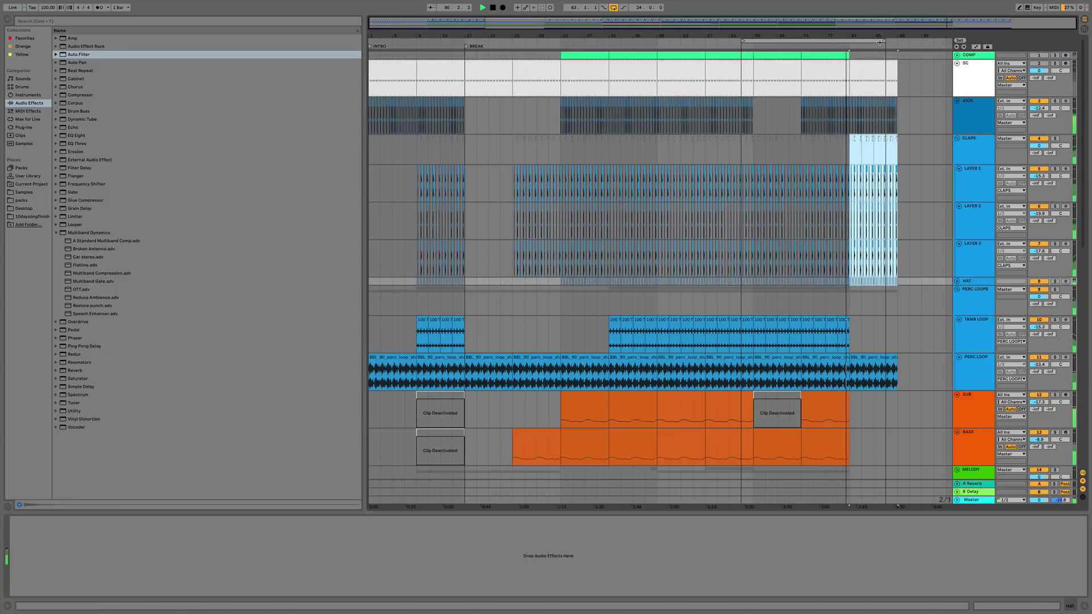
Extend the loop that starts at bar 63 to a length of 32 bars, ending at bar 95.
{"action": "left_click_drag", "start_coordinate": [882, 41], "coordinate": [932, 41]}
{"action": "scroll", "coordinate": [905, 284], "scroll_direction": "down", "scroll_amount": 10}
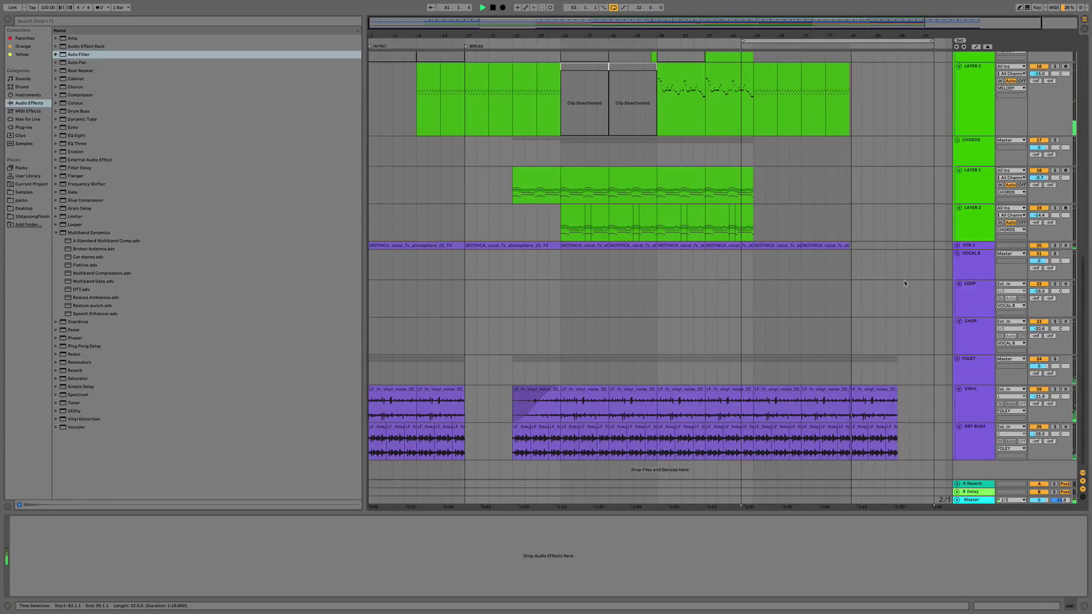
{"action": "scroll", "coordinate": [905, 283], "scroll_direction": "up", "scroll_amount": 5}
{"action": "scroll", "coordinate": [902, 280], "scroll_direction": "up", "scroll_amount": 3}
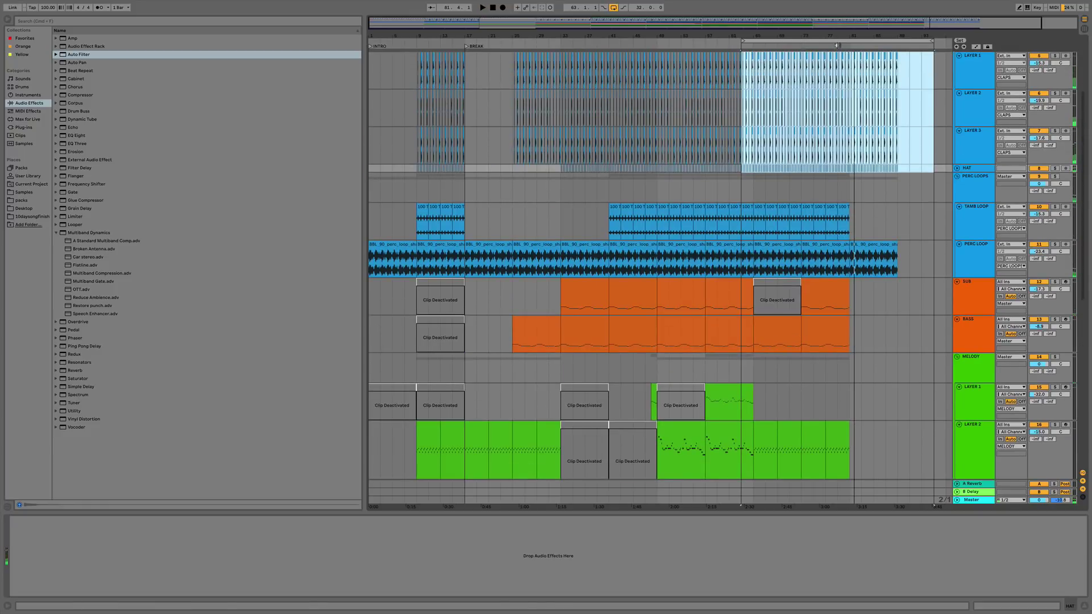
Duplicate the last TAMB LOOP clip four times to fill bars 81–89.
{"action": "left_click", "coordinate": [834, 208]}
{"action": "key", "text": "super+d"}
{"action": "key", "text": "super+d"}
{"action": "key", "text": "super+d"}
{"action": "key", "text": "super+d"}
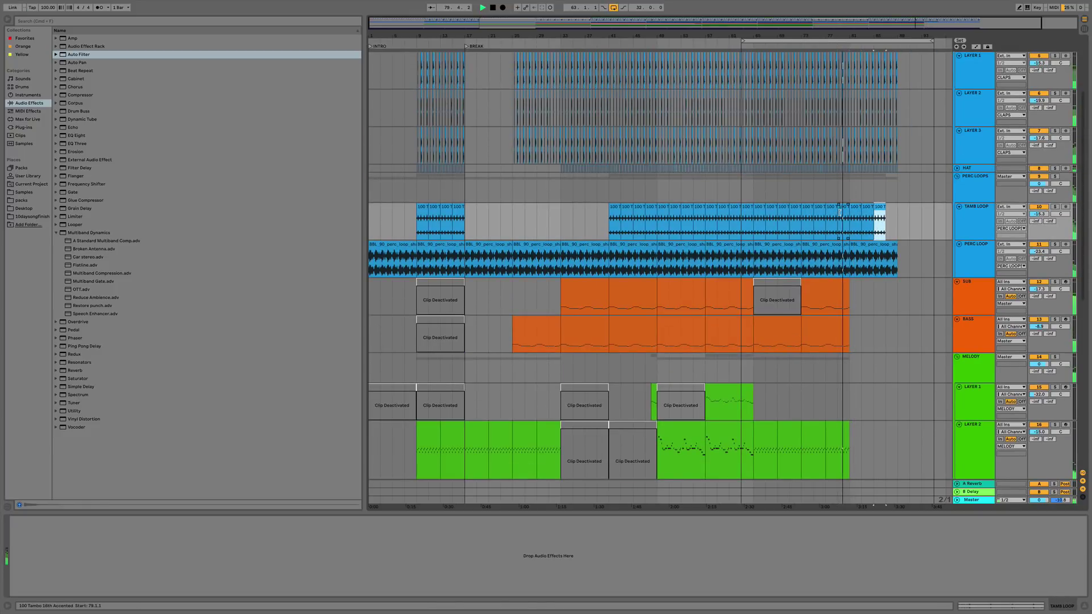
Duplicate the last MELODY LAYER 2 clip twice and the last BASS clip once to fill bars 81–89.
{"action": "scroll", "coordinate": [840, 213], "scroll_direction": "up", "scroll_amount": 3}
{"action": "scroll", "coordinate": [839, 212], "scroll_direction": "down", "scroll_amount": 5}
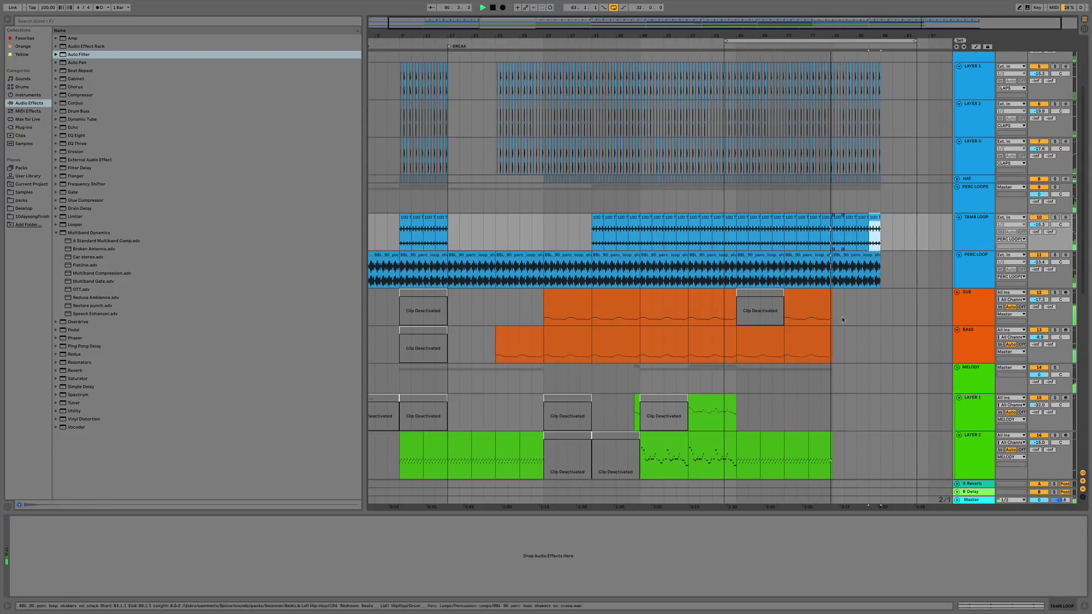
{"action": "left_click", "coordinate": [814, 448]}
{"action": "key", "text": "super+d"}
{"action": "key", "text": "super+d"}
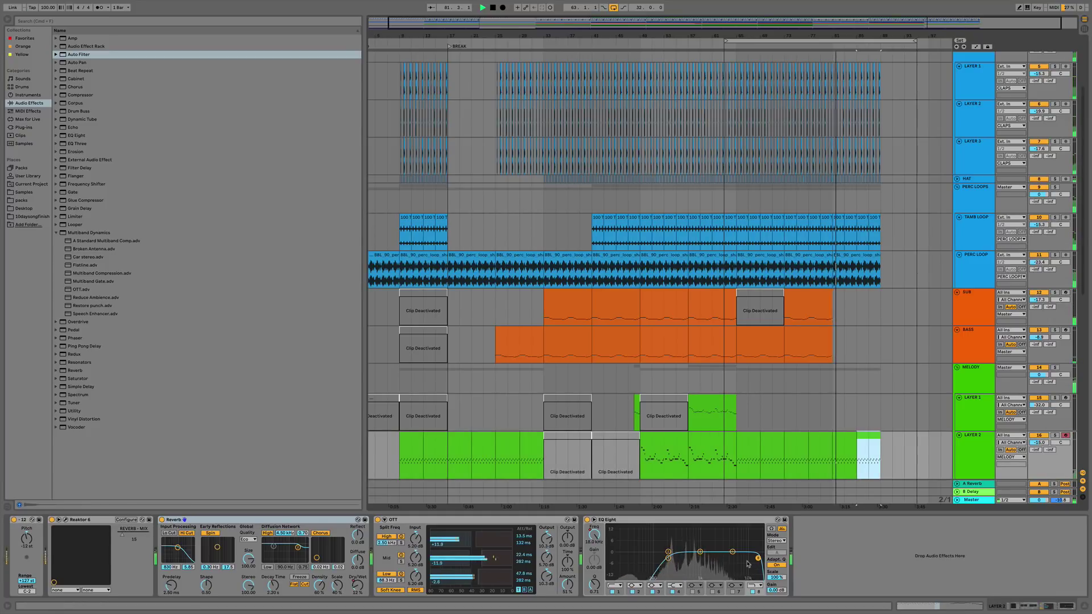
{"action": "left_click", "coordinate": [832, 362]}
{"action": "key", "text": "super+d"}
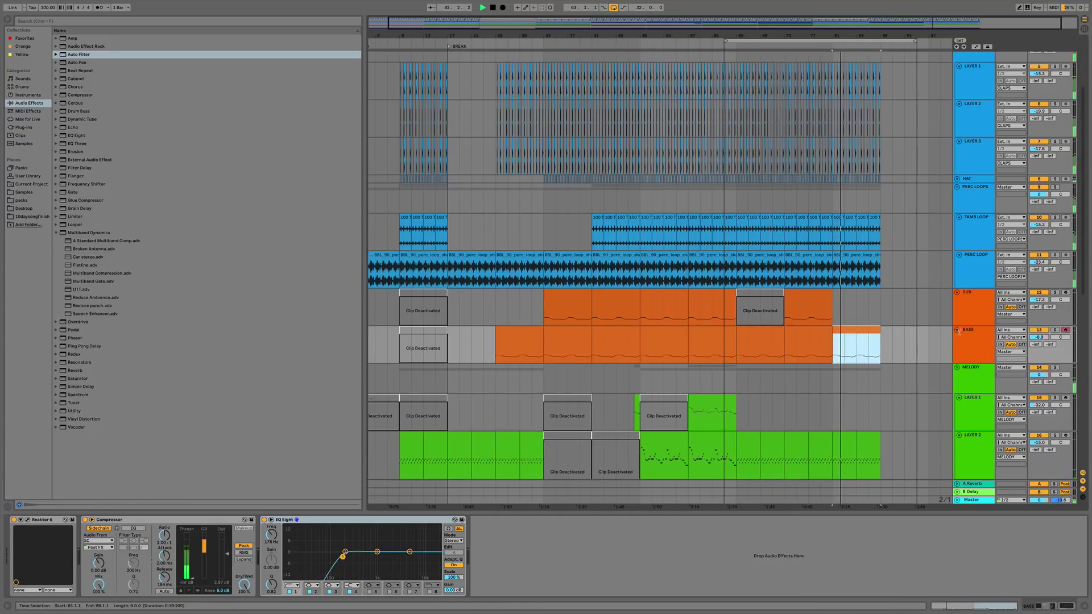
Enable band 8 of the BASS EQ Eight and automate falling band 8 frequency ramps on BASS and MELODY LAYER 2 over bars 81–89.
{"action": "left_click", "coordinate": [433, 591]}
{"action": "key", "text": "a"}
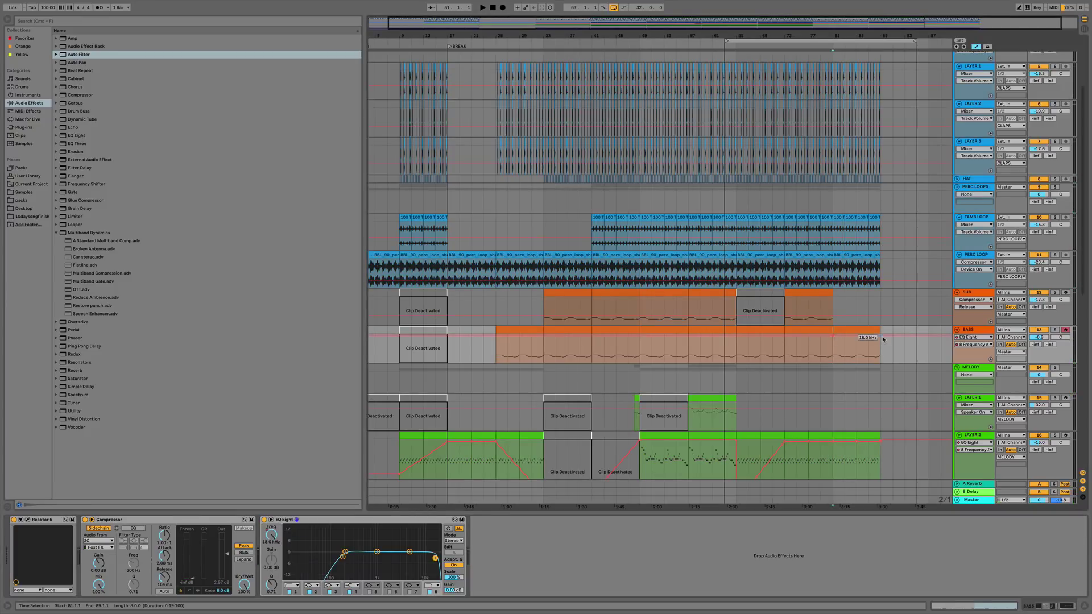
{"action": "left_click_drag", "start_coordinate": [833, 337], "coordinate": [880, 358]}
{"action": "mouse_move", "coordinate": [856, 444]}
{"action": "left_mouse_down"}
{"action": "mouse_move", "coordinate": [881, 446]}
{"action": "mouse_move", "coordinate": [880, 461]}
{"action": "left_mouse_up"}
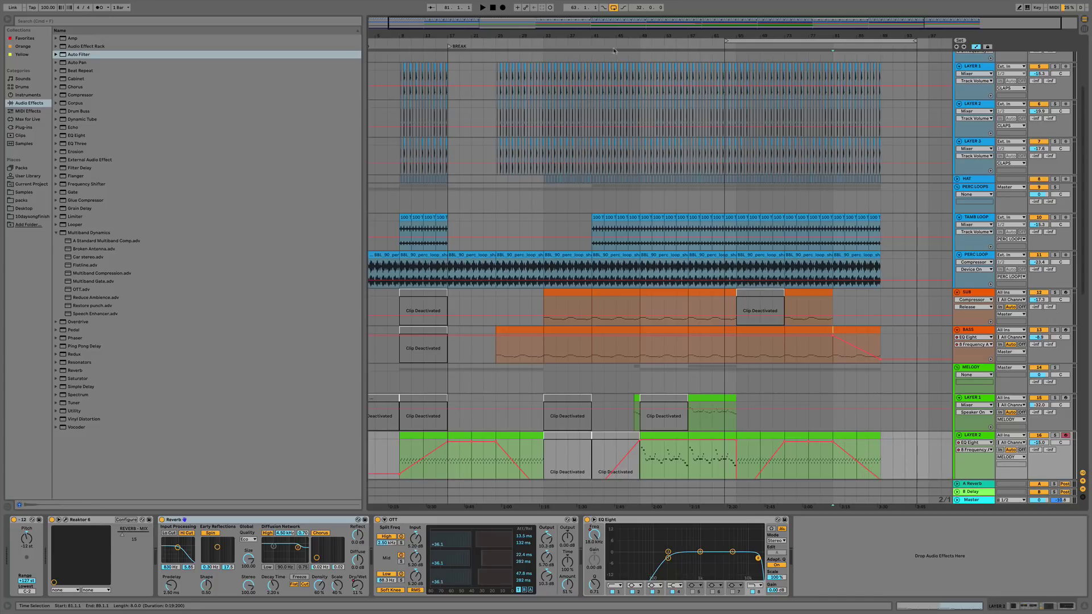
{"action": "key", "text": "minus"}
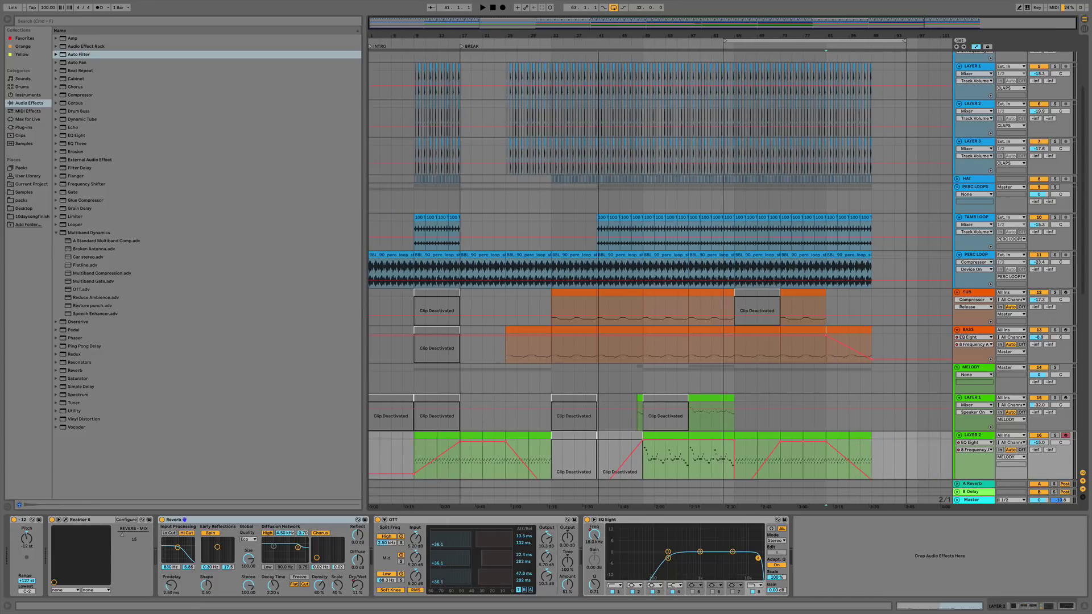
Hide the browser, set the loop to cover the whole song from bar 1 to bar 93, and look over all tracks.
{"action": "left_click", "coordinate": [4, 21]}
{"action": "scroll", "coordinate": [415, 341], "scroll_direction": "down", "scroll_amount": 6}
{"action": "scroll", "coordinate": [422, 349], "scroll_direction": "up", "scroll_amount": 8}
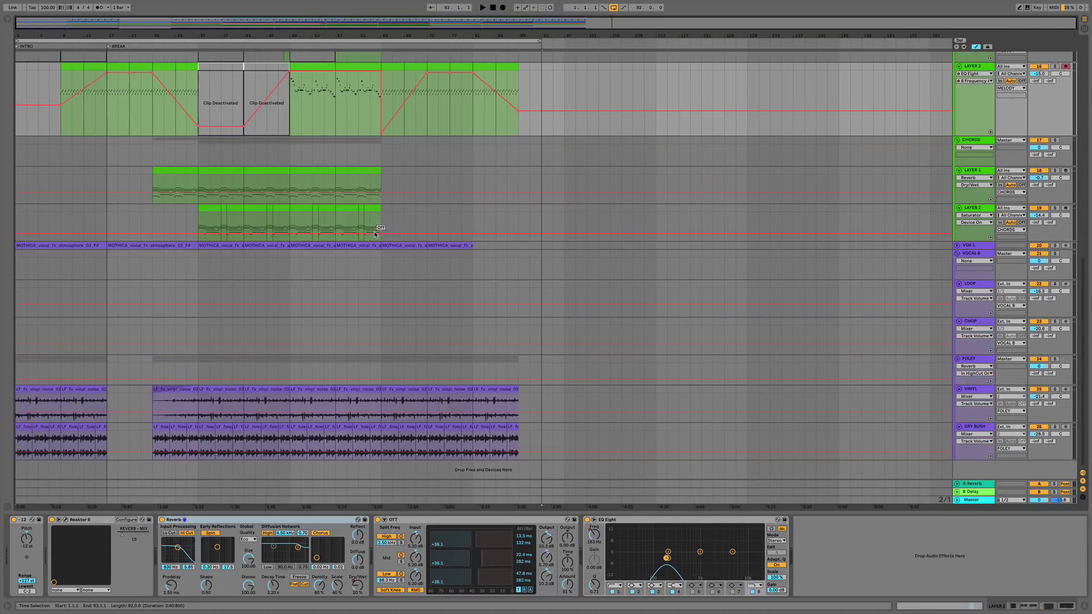
{"action": "scroll", "coordinate": [374, 232], "scroll_direction": "up", "scroll_amount": 10}
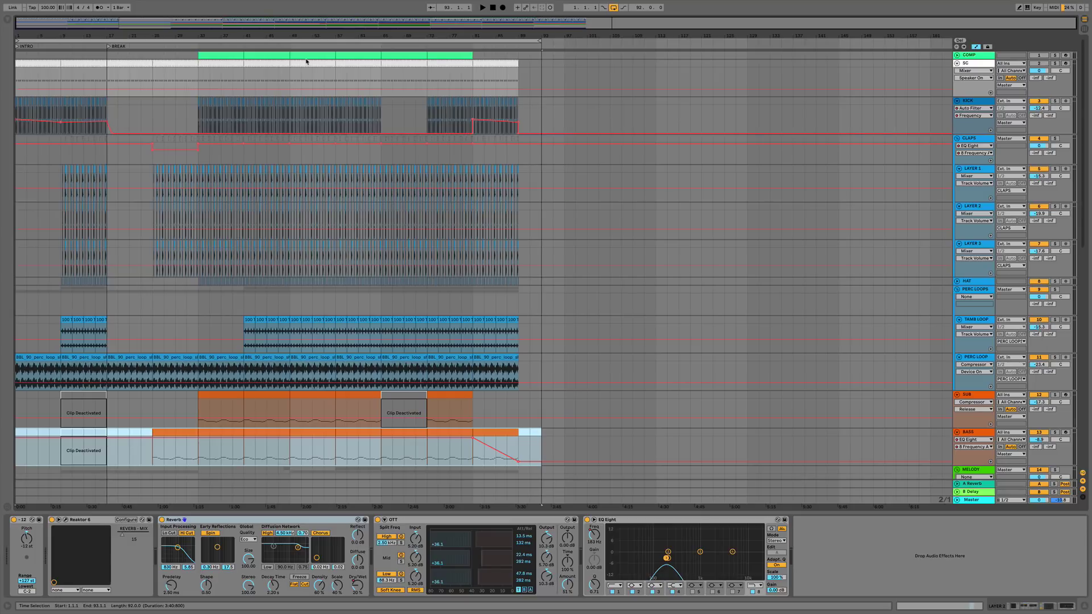
{"action": "scroll", "coordinate": [486, 294], "scroll_direction": "down", "scroll_amount": 10}
{"action": "scroll", "coordinate": [742, 331], "scroll_direction": "up", "scroll_amount": 10}
{"action": "left_click_drag", "start_coordinate": [199, 41], "coordinate": [199, 56]}
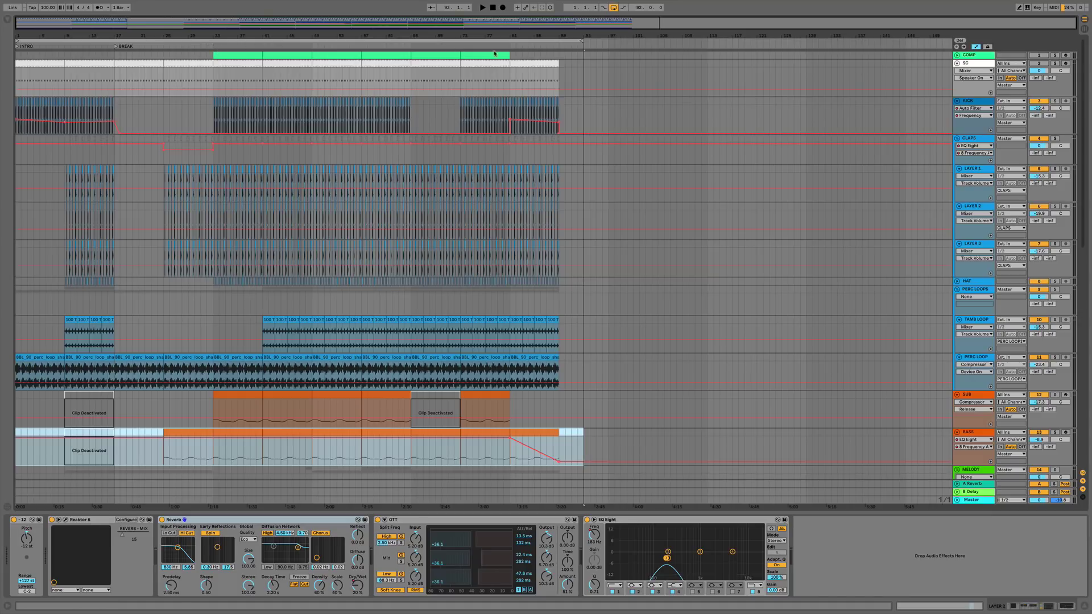
{"action": "left_click", "coordinate": [565, 41]}
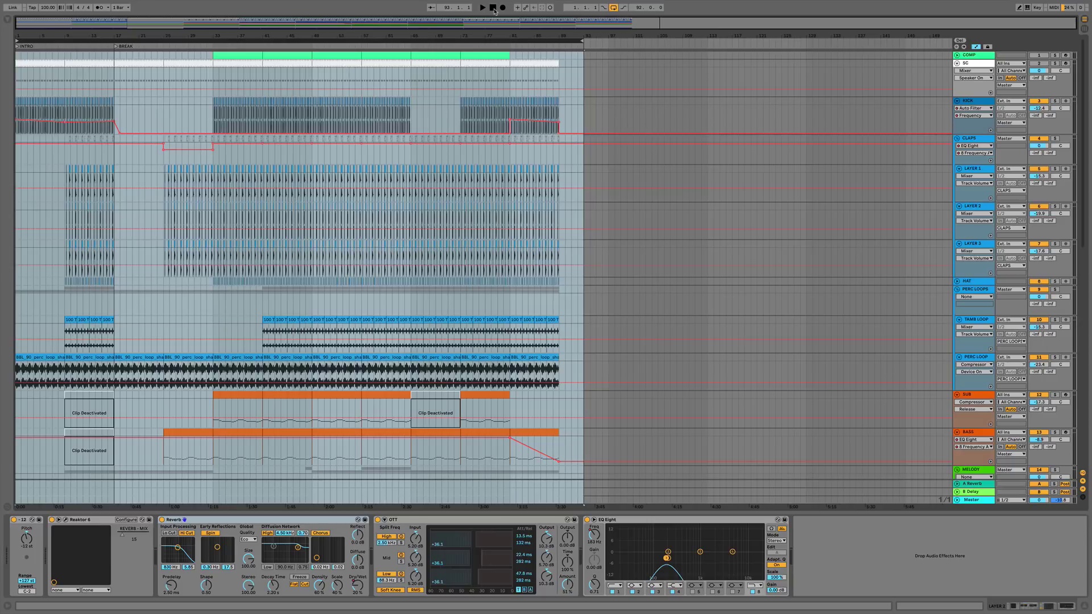
Play the finished arrangement from bar 1 through the end of the outro and save the Live Set.
{"action": "left_click", "coordinate": [493, 8]}
{"action": "left_click", "coordinate": [482, 7]}
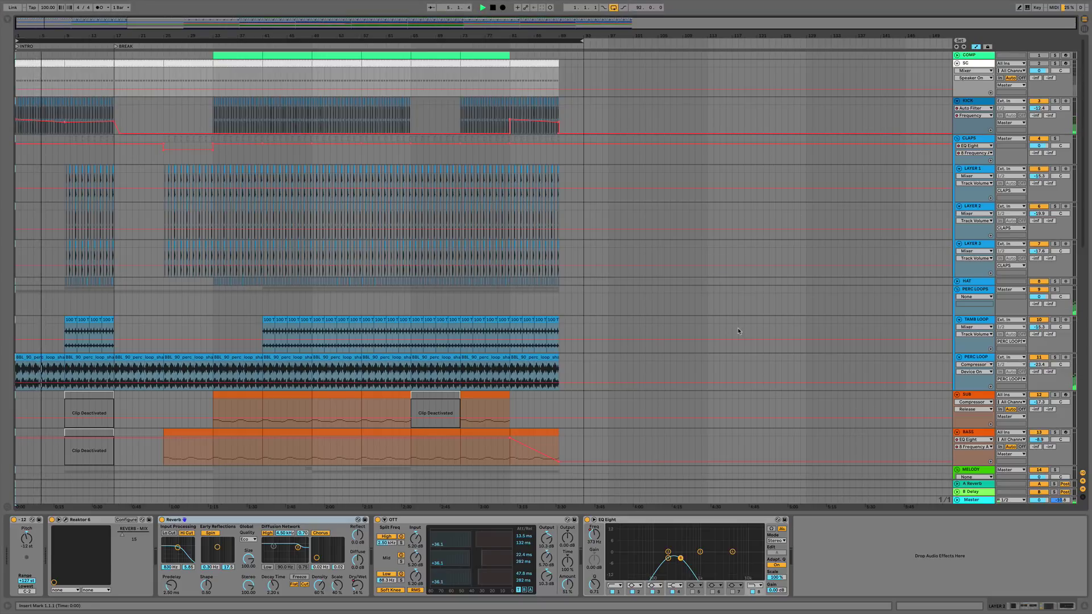
{"action": "scroll", "coordinate": [738, 331], "scroll_direction": "down", "scroll_amount": 10}
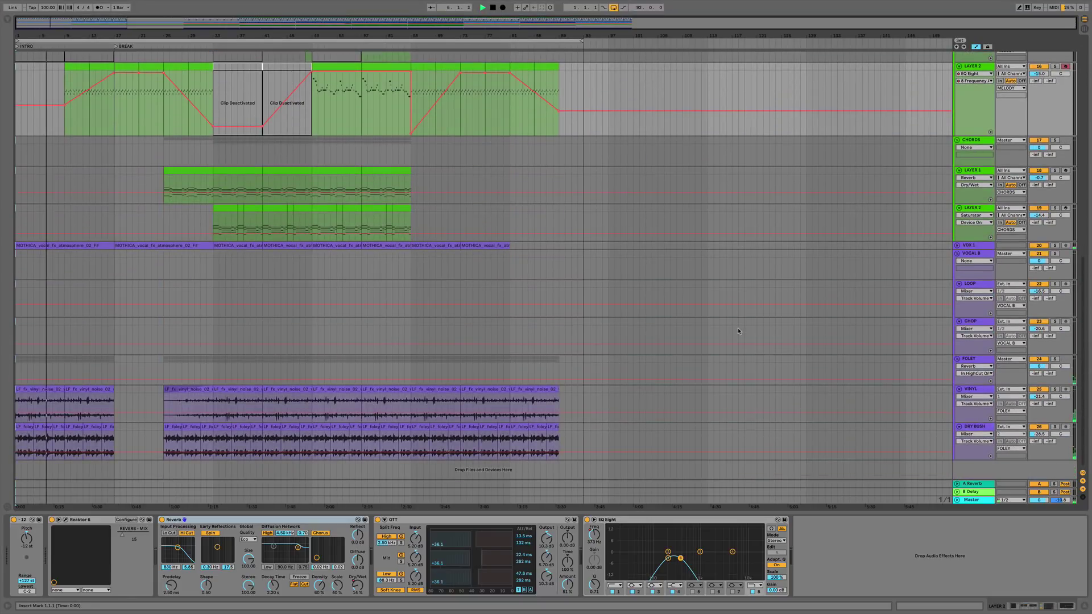
{"action": "scroll", "coordinate": [737, 331], "scroll_direction": "up", "scroll_amount": 10}
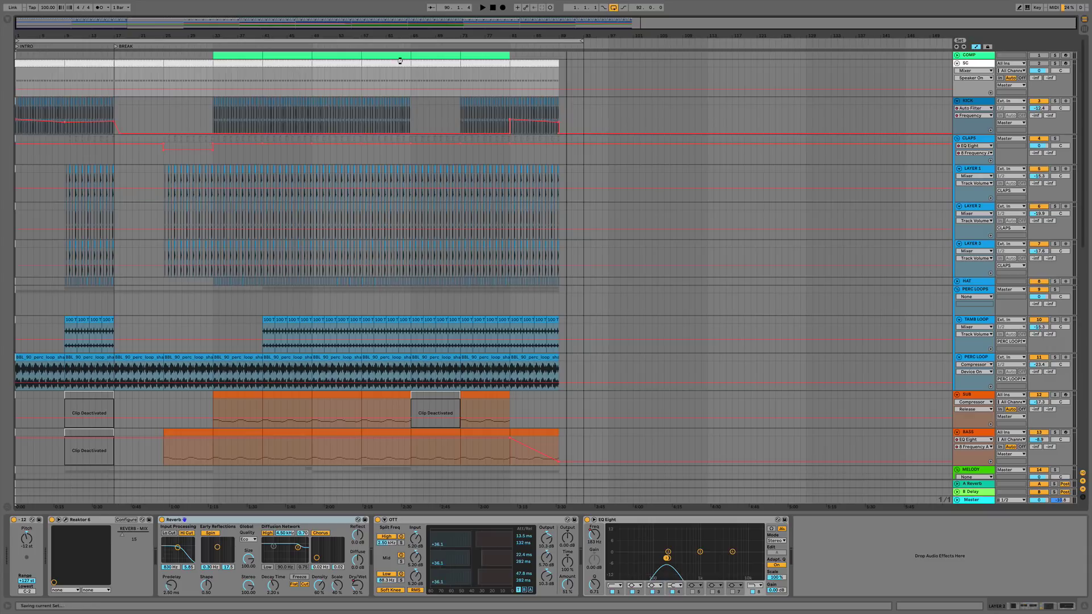
{"action": "mouse_move", "coordinate": [240, 3]}
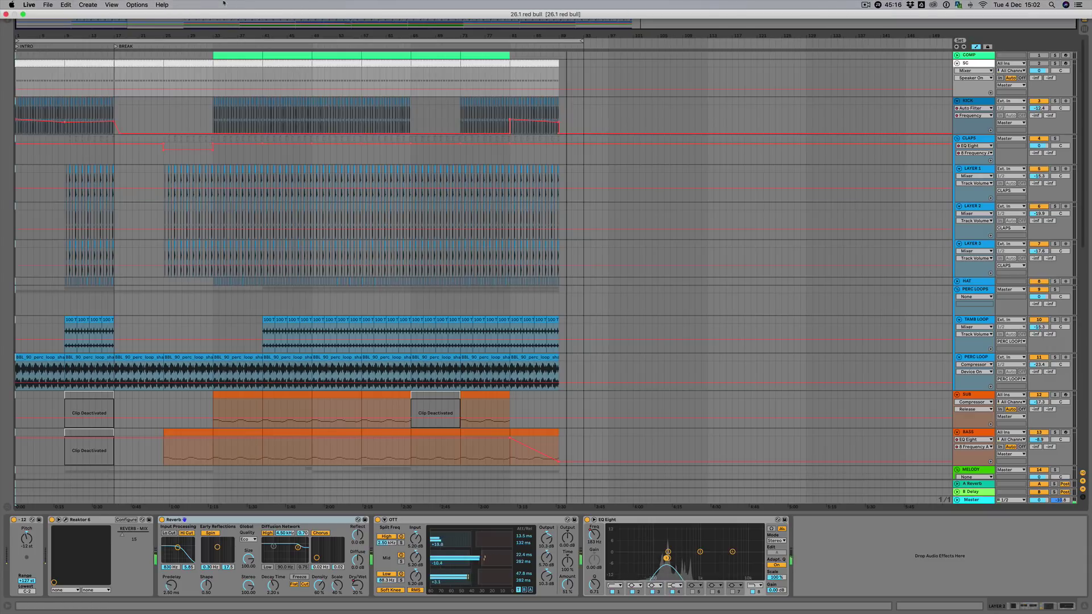